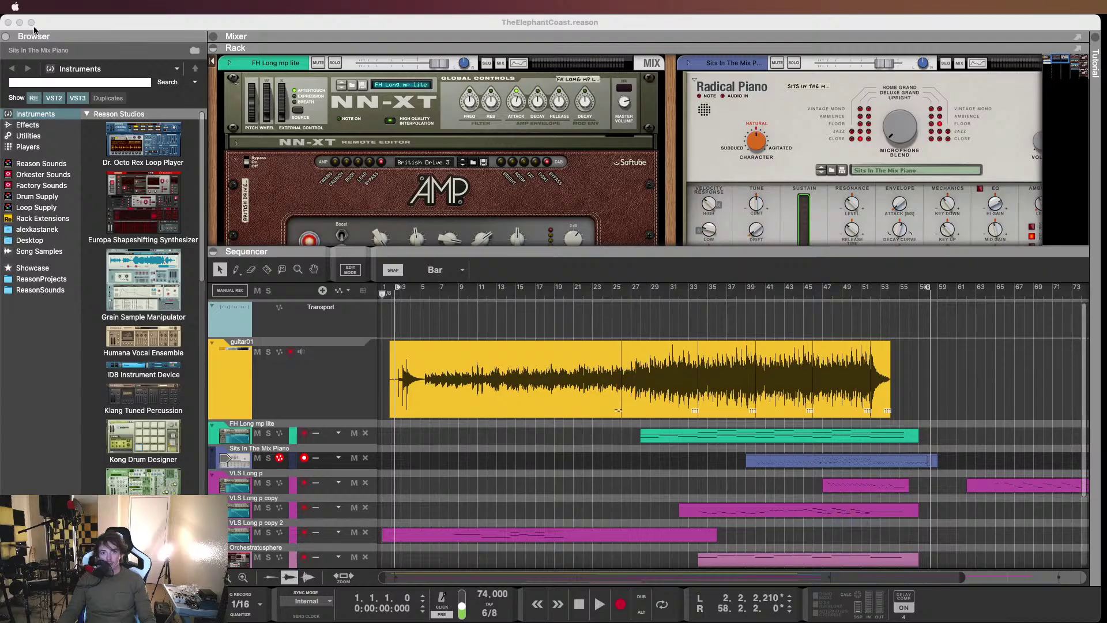
click(486, 27)
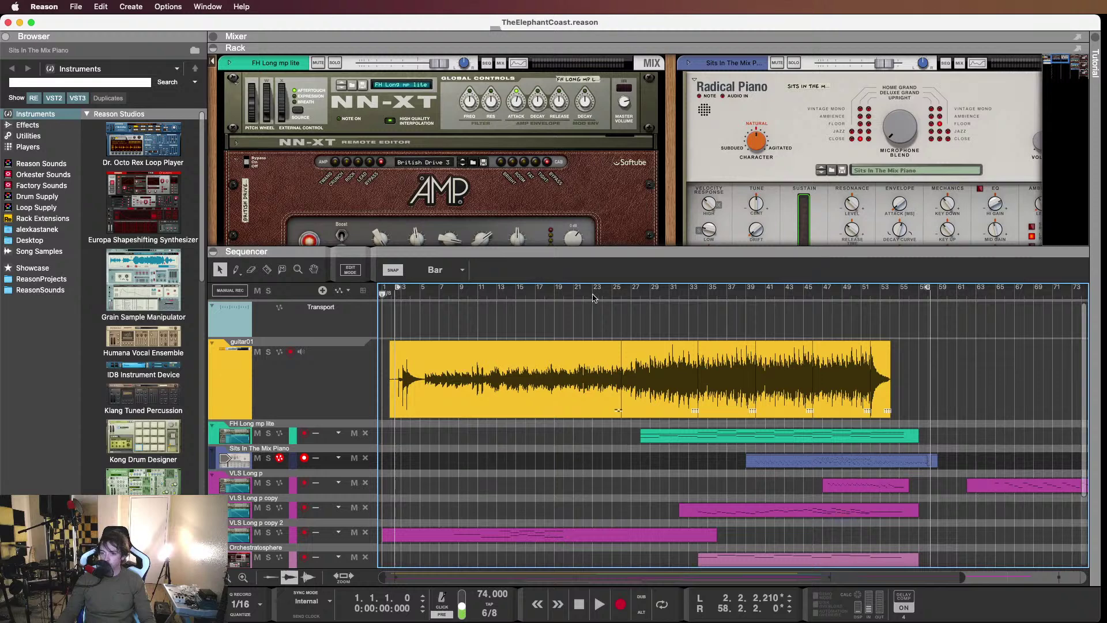
click(290, 592)
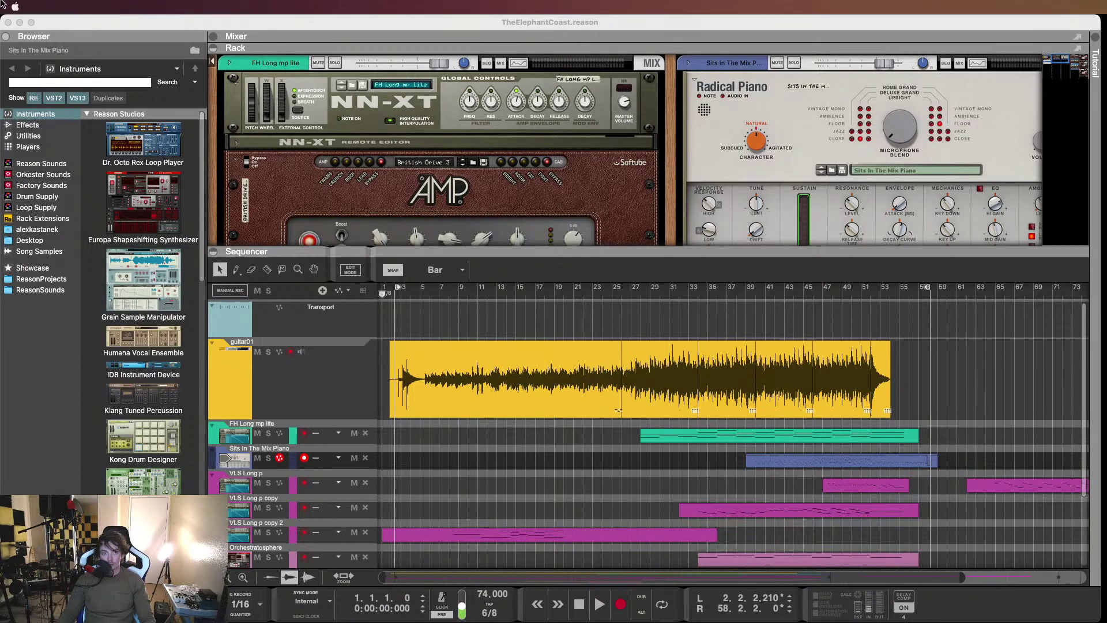
click(473, 2)
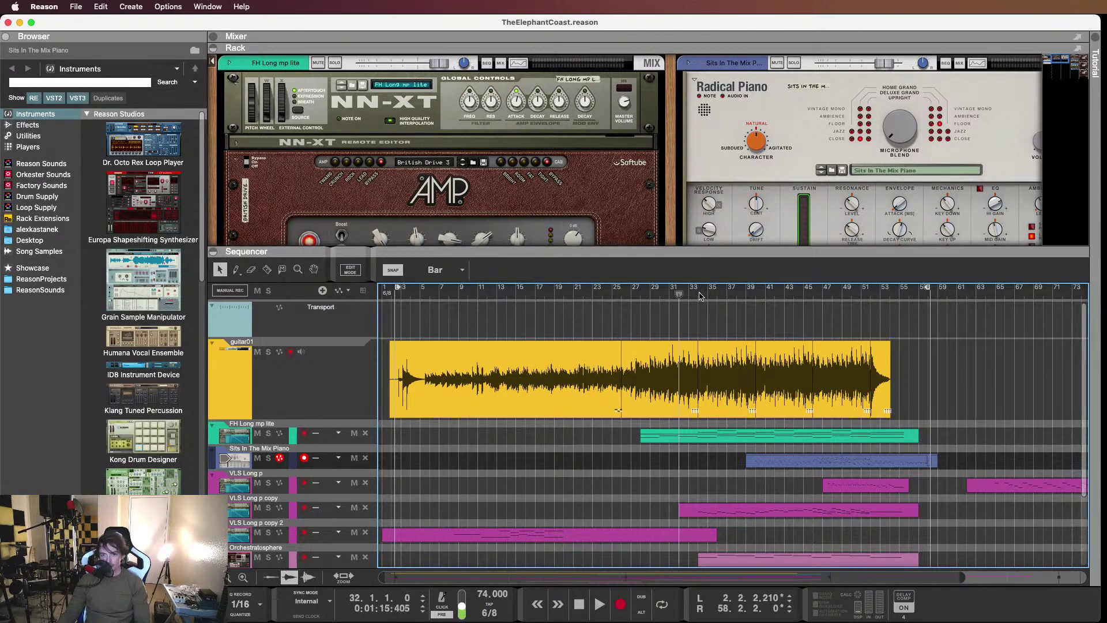
Move the playhead through the middle and closing sections of the arrangement, then return it to bar 1
click(650, 288)
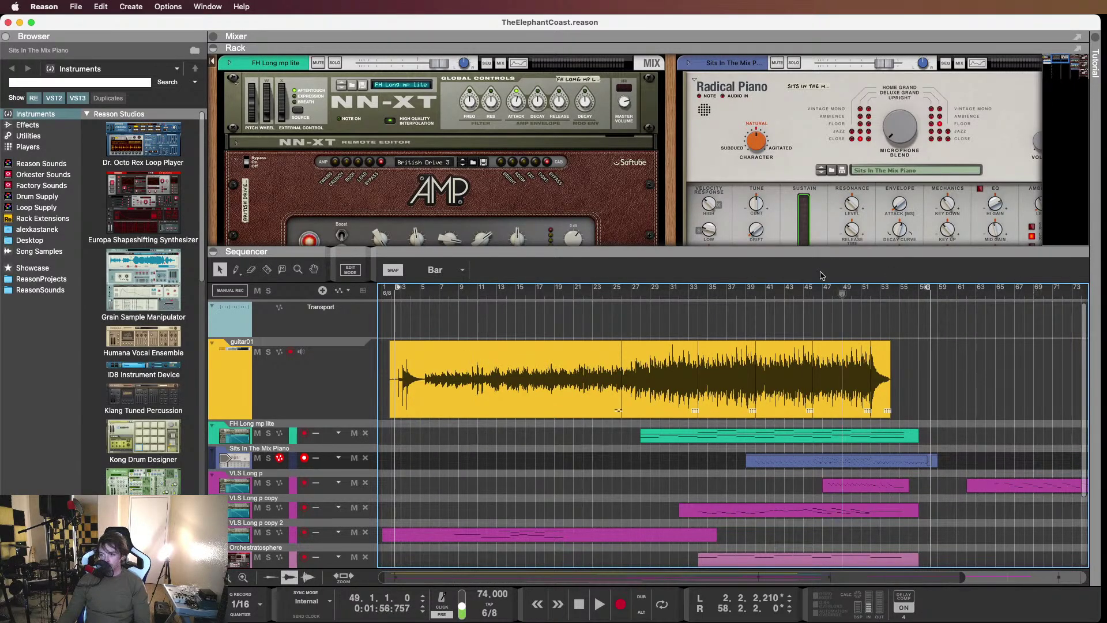
click(909, 288)
click(765, 288)
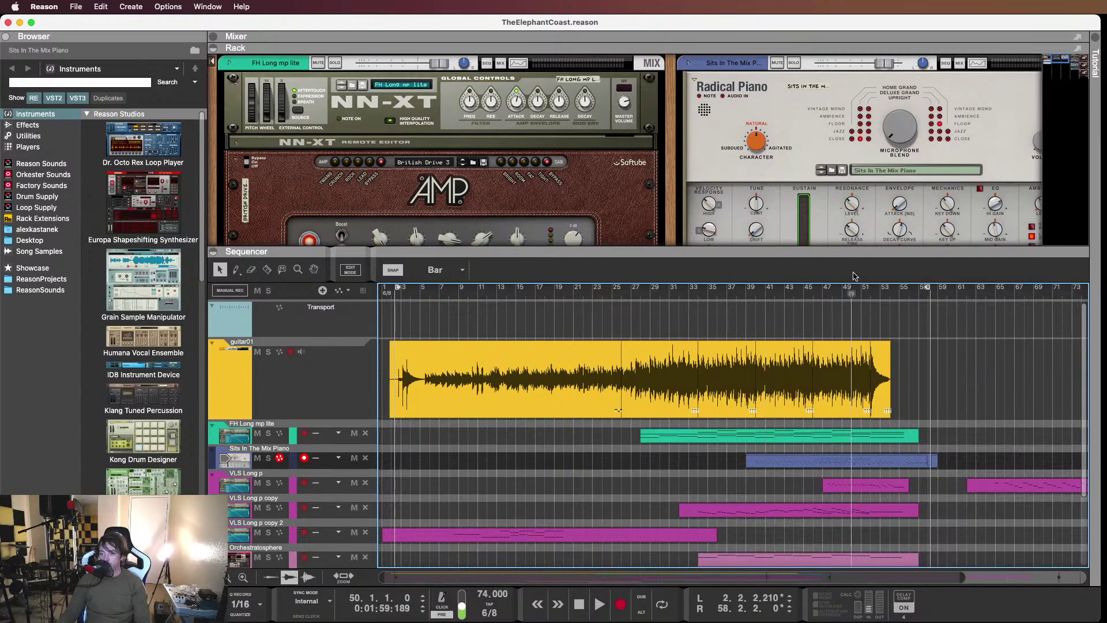
click(690, 288)
drag(765, 288, 382, 288)
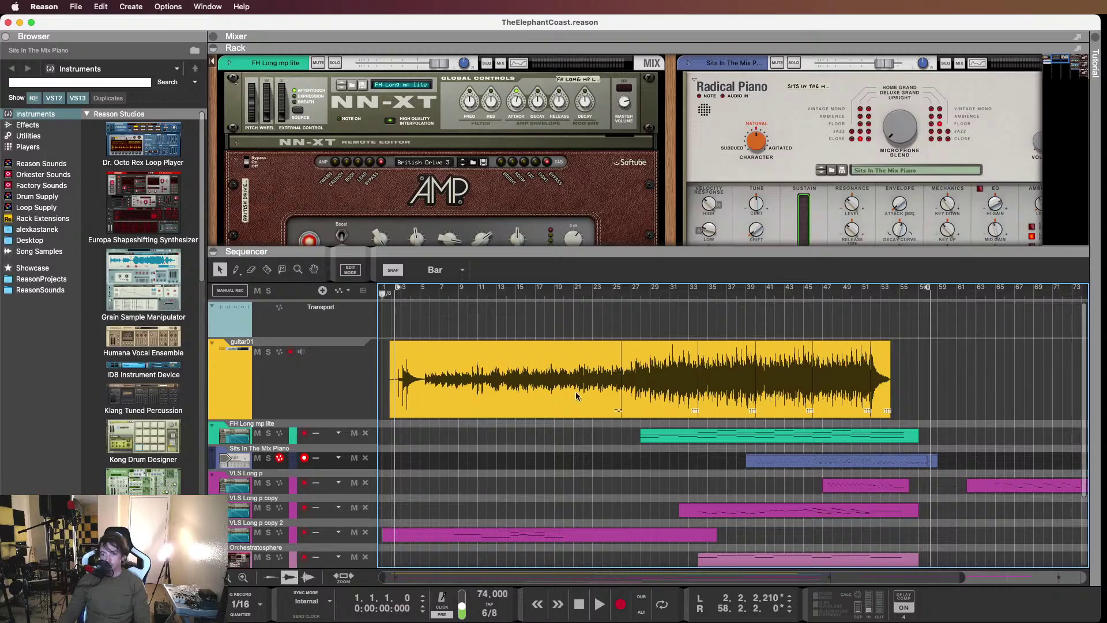
Examine the arrangement from the guitar01 recording down through the piano, VLS Long and Orchestratosphere tracks
scroll(796, 351, down, 3)
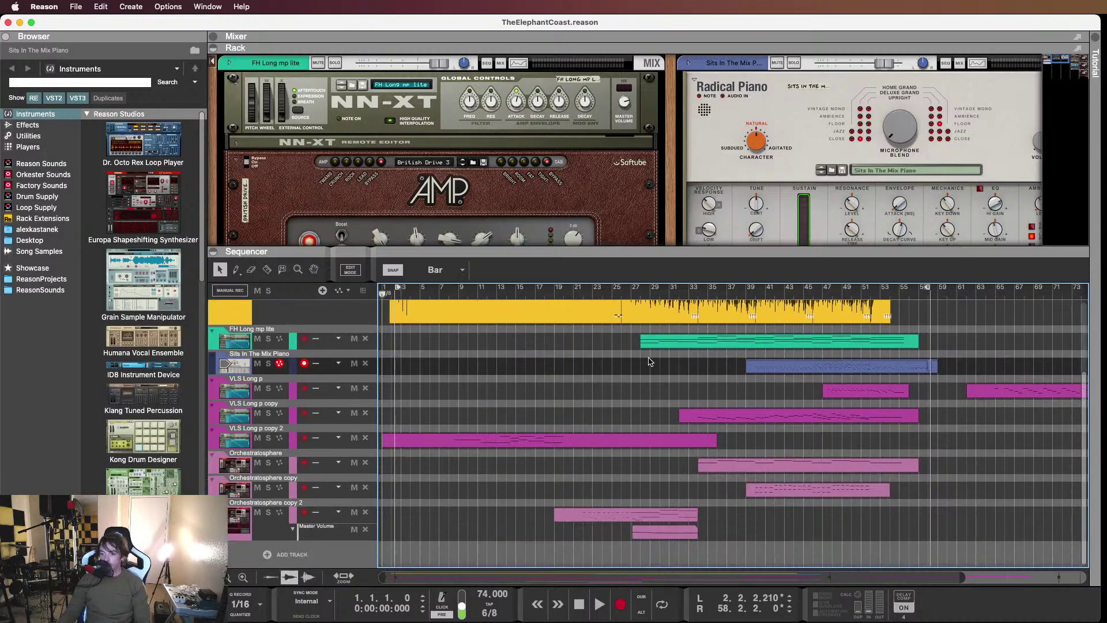
scroll(612, 376, up, 3)
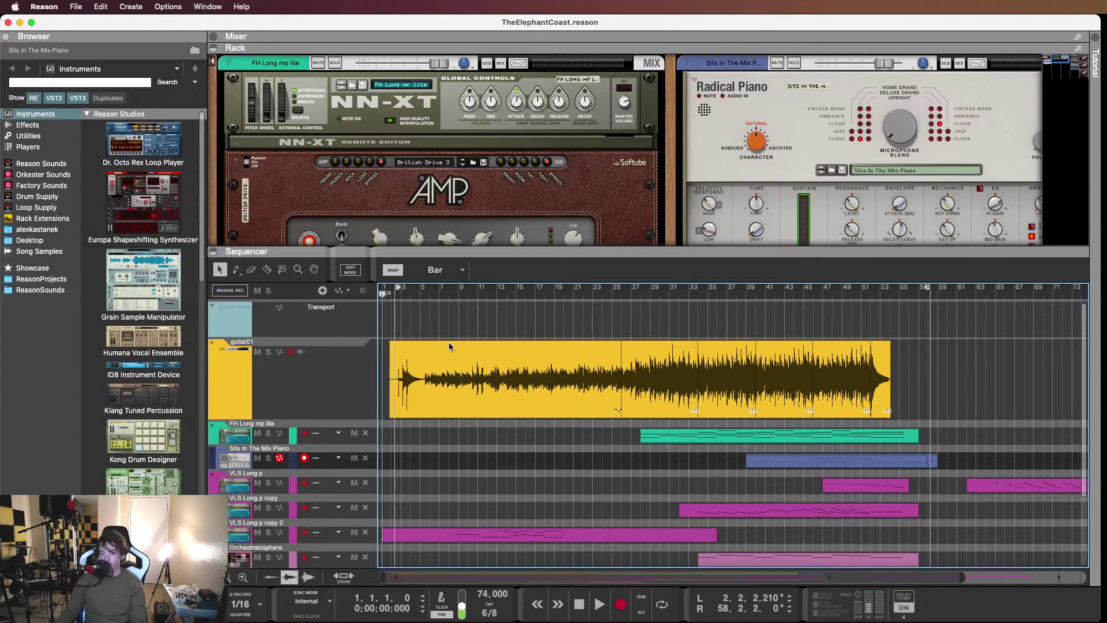
scroll(519, 346, down, 1)
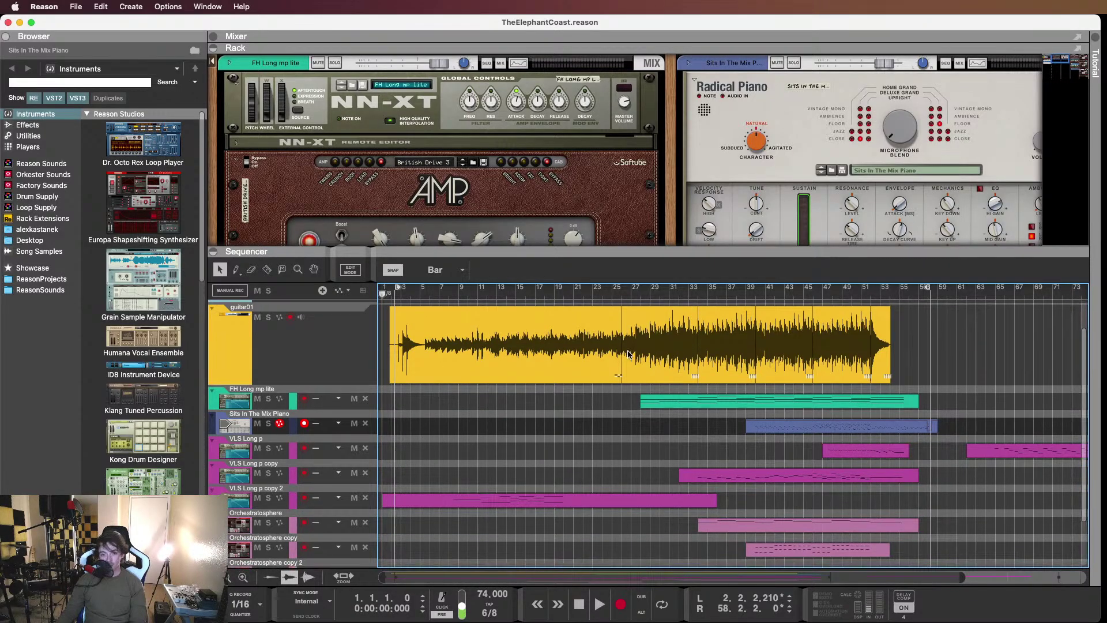
scroll(626, 355, down, 1)
scroll(611, 356, up, 2)
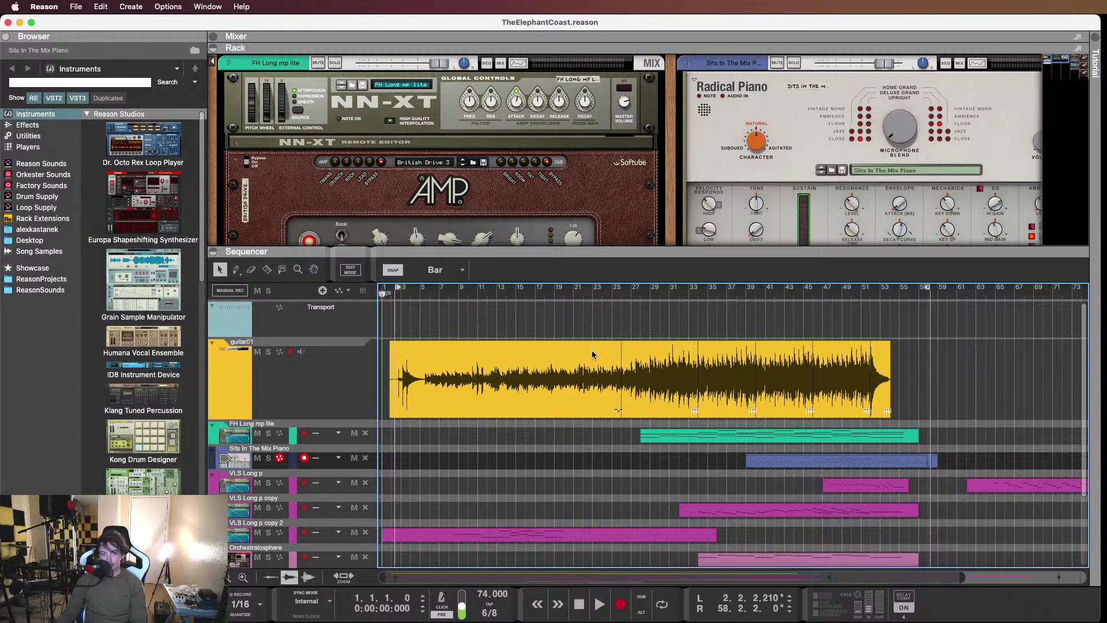
scroll(592, 351, down, 1)
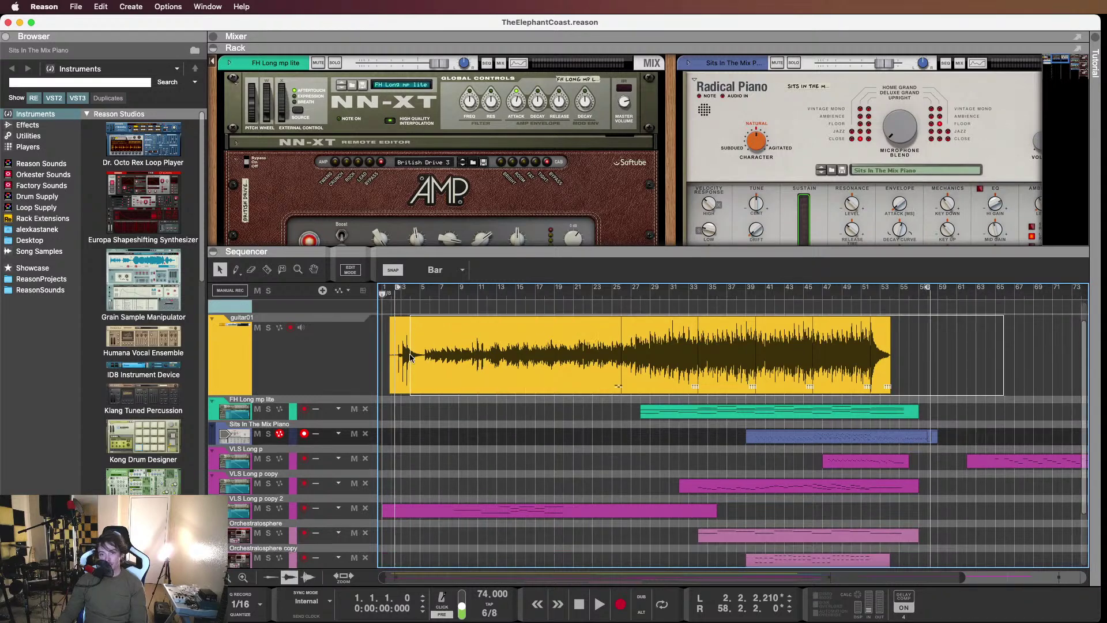
click(568, 350)
click(1006, 353)
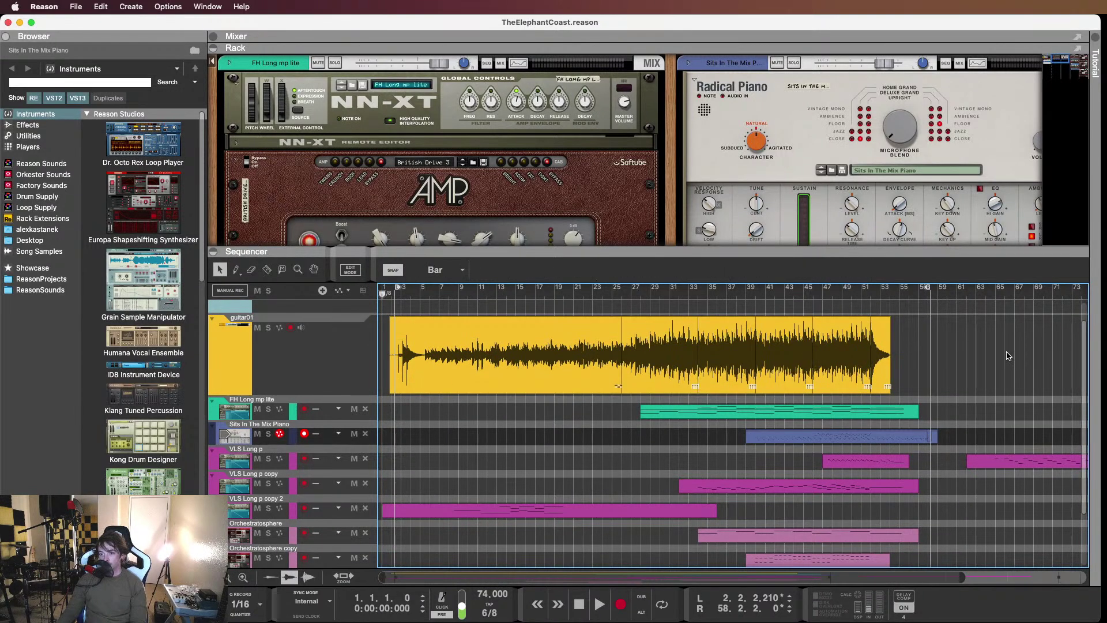
scroll(578, 421, down, 1)
scroll(579, 422, down, 1)
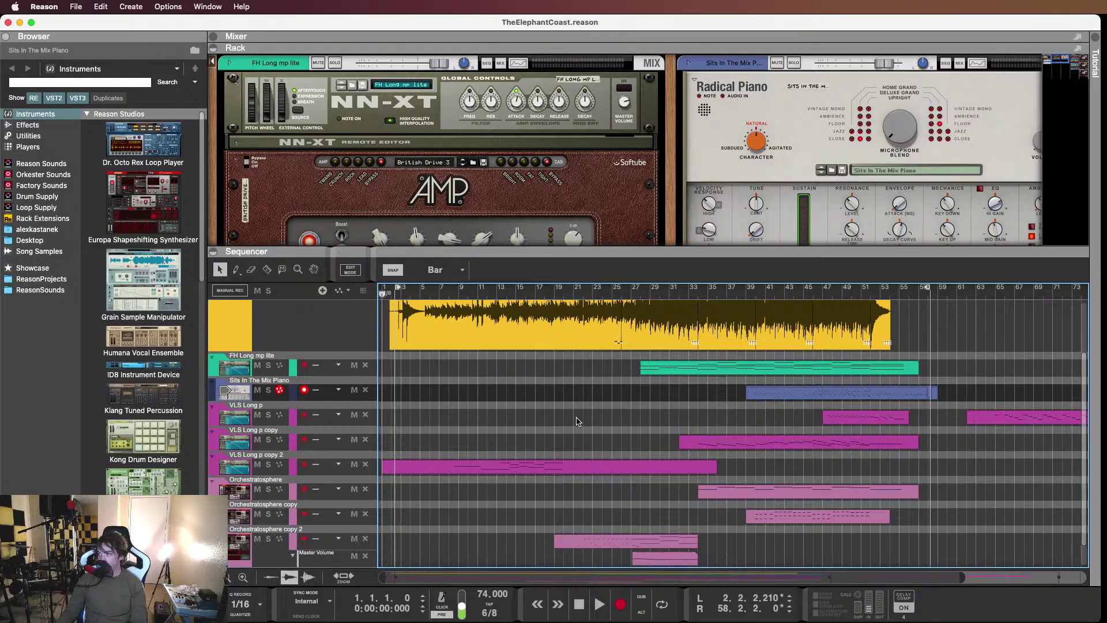
scroll(579, 421, down, 1)
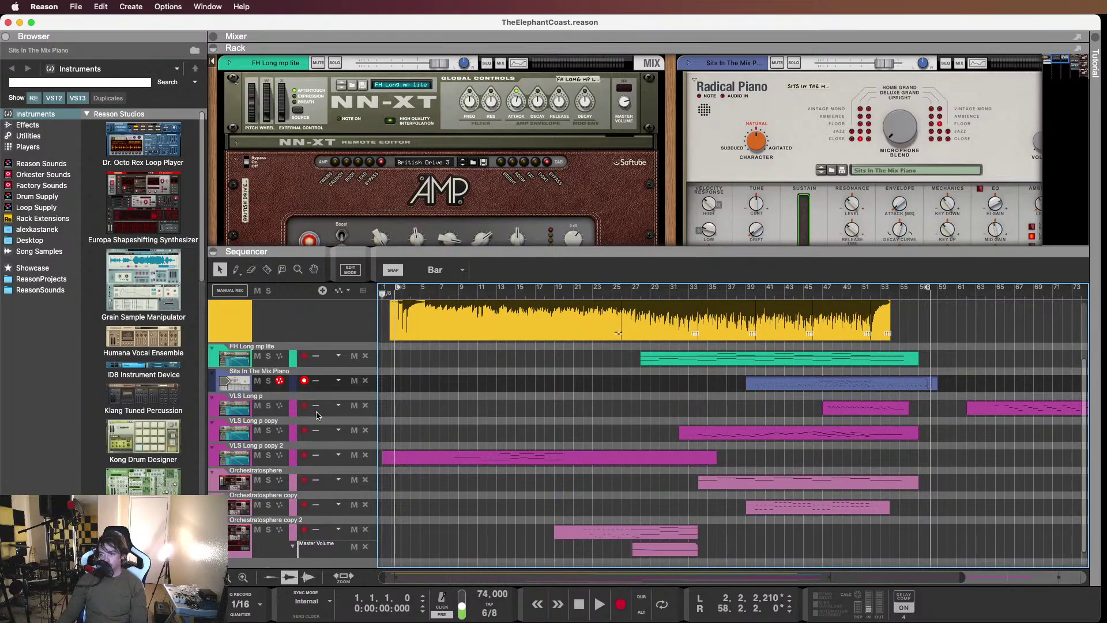
scroll(340, 418, down, 1)
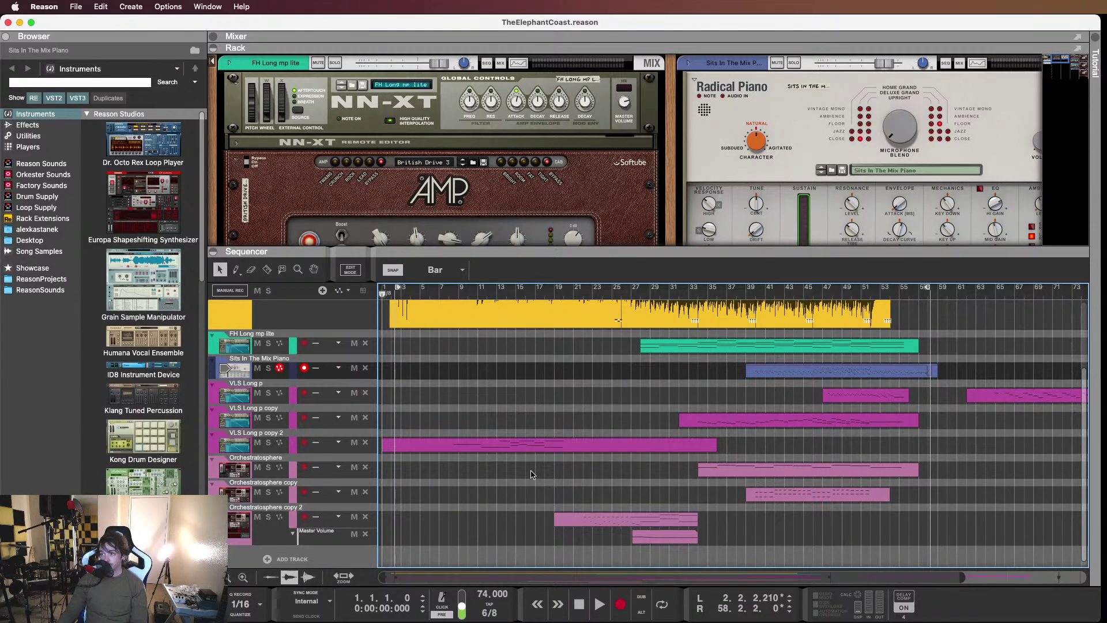
scroll(532, 474, up, 3)
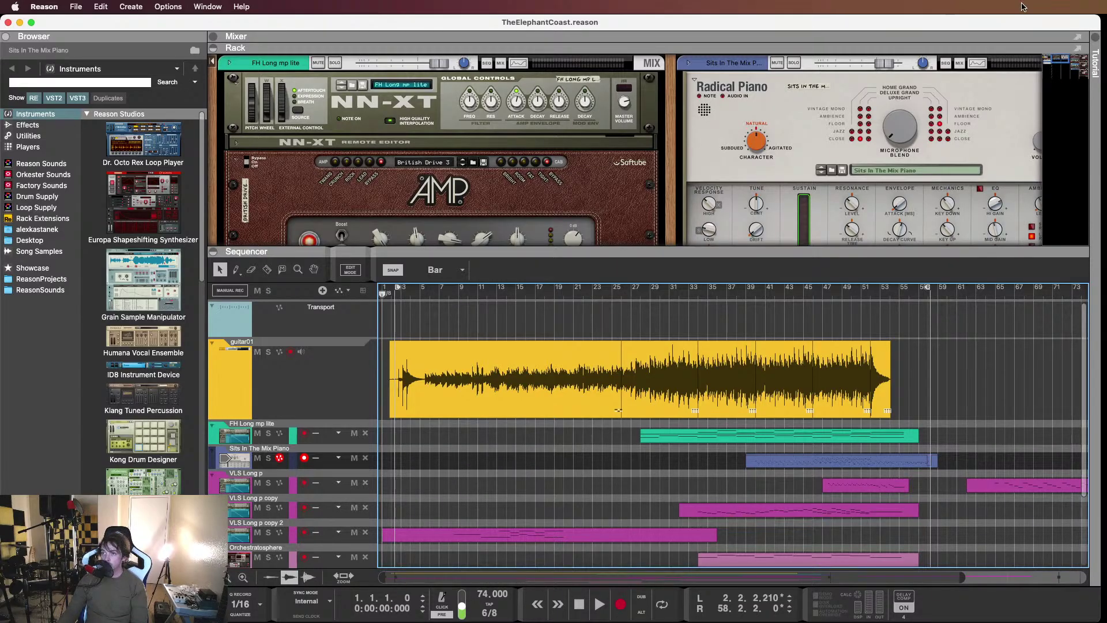
Play the song from bar 1 to about bar 56 and show the mixer in place of the rack
key(super+Tab)
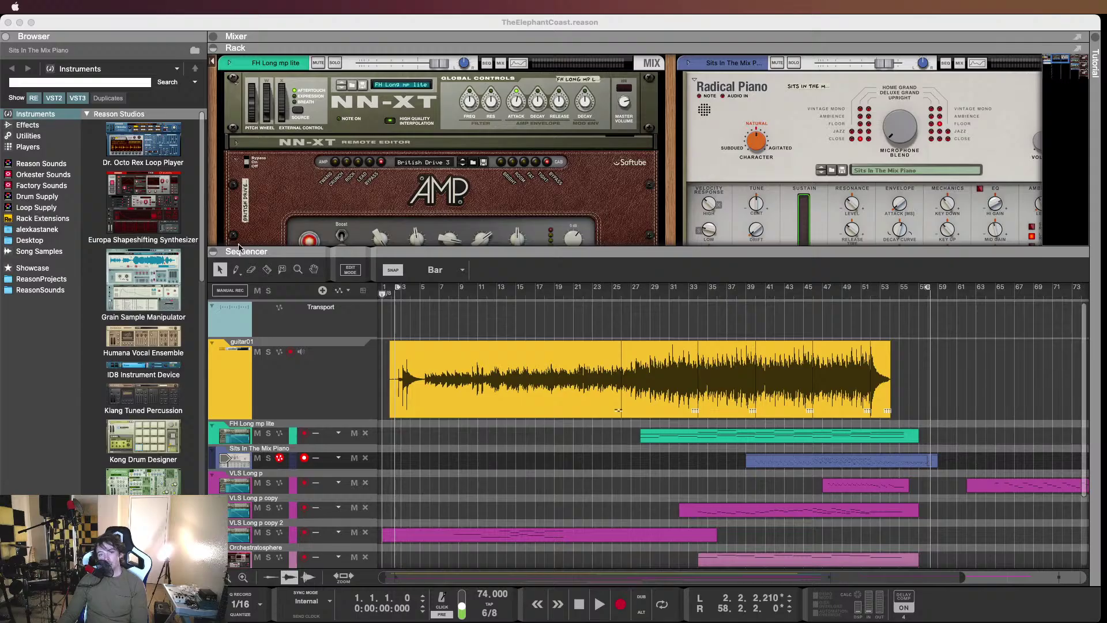
click(478, 320)
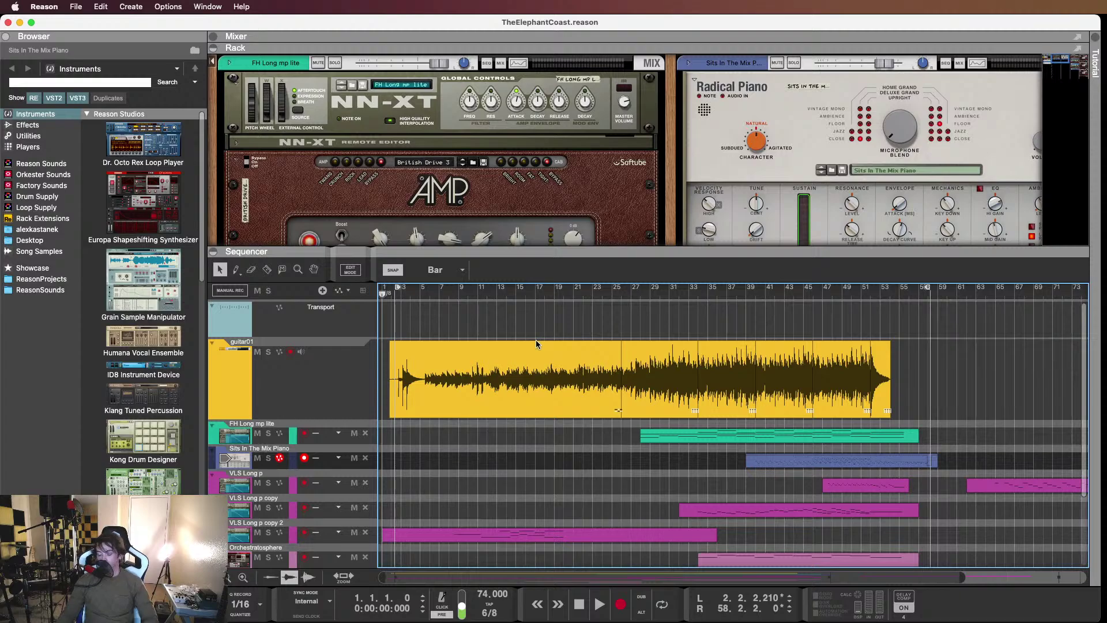
key(space)
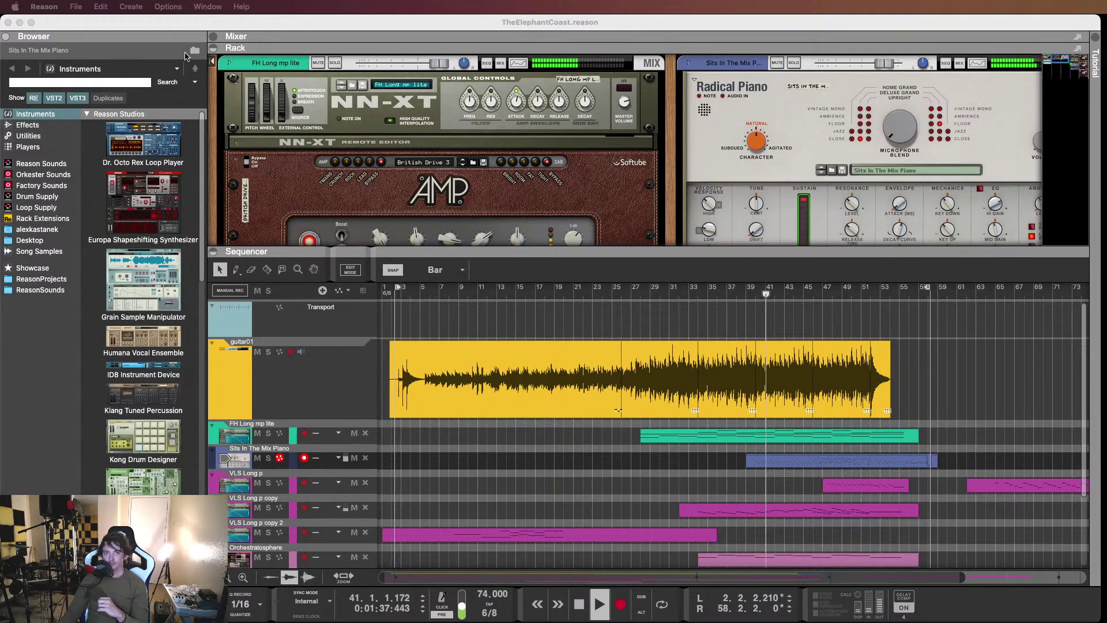
click(213, 47)
click(213, 36)
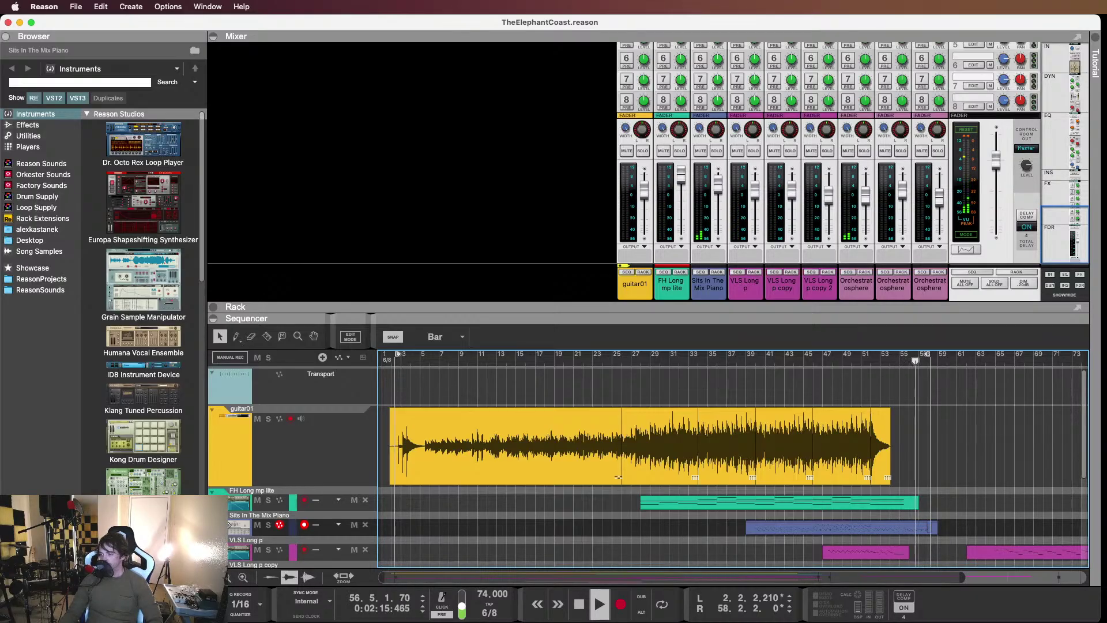
key(space)
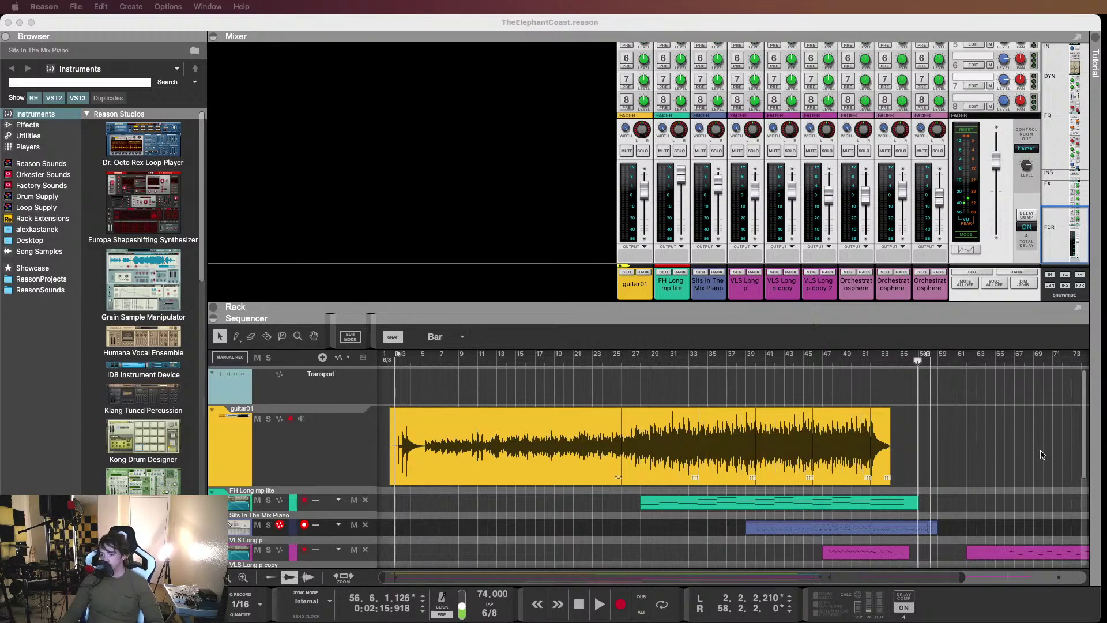
Look over the lower instrument tracks and return the playhead to bar 1
scroll(1043, 454, down, 5)
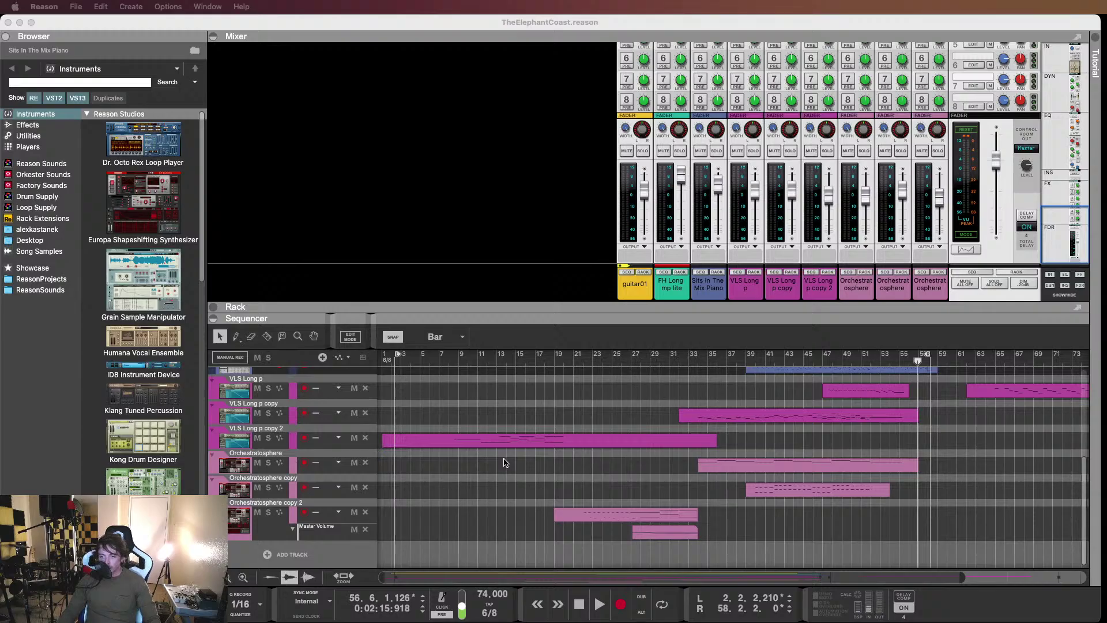
scroll(504, 463, up, 5)
click(763, 396)
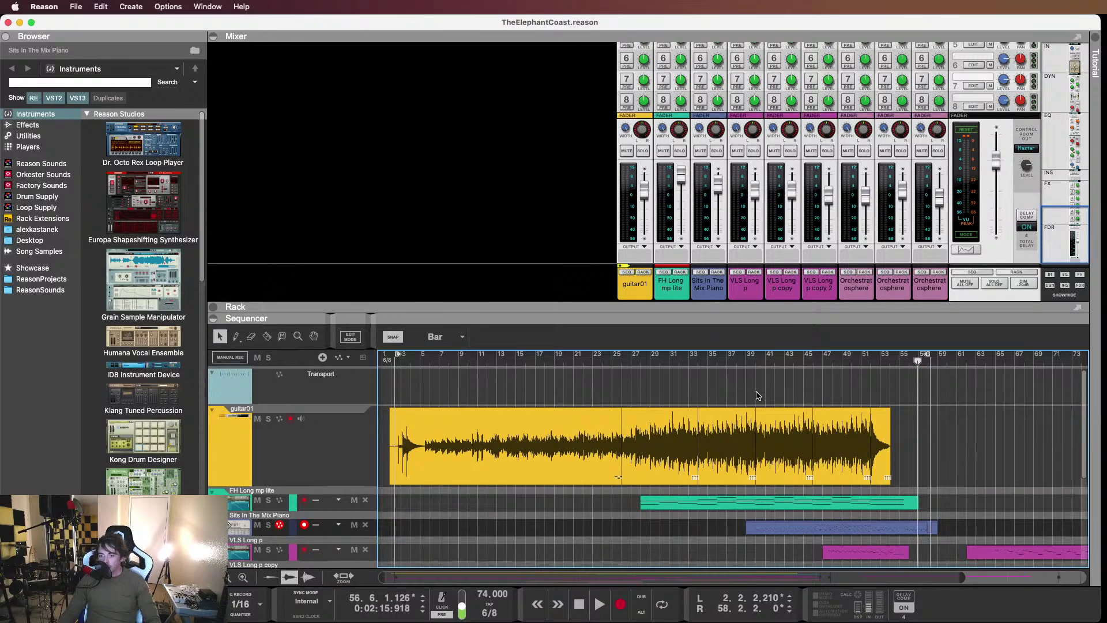
drag(606, 361, 575, 360)
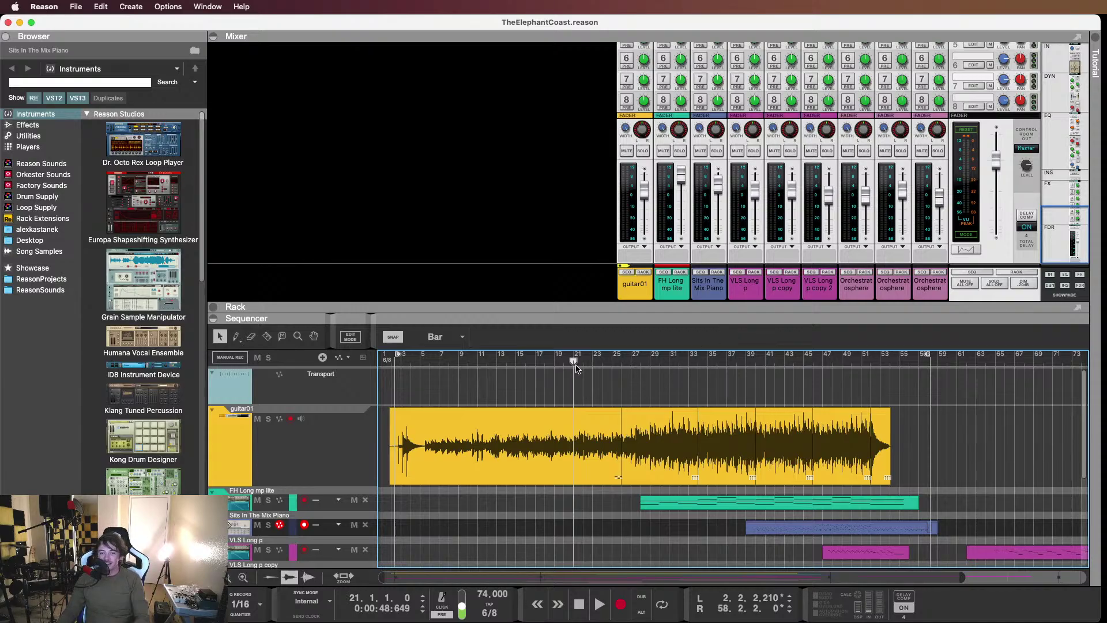
drag(573, 363, 332, 386)
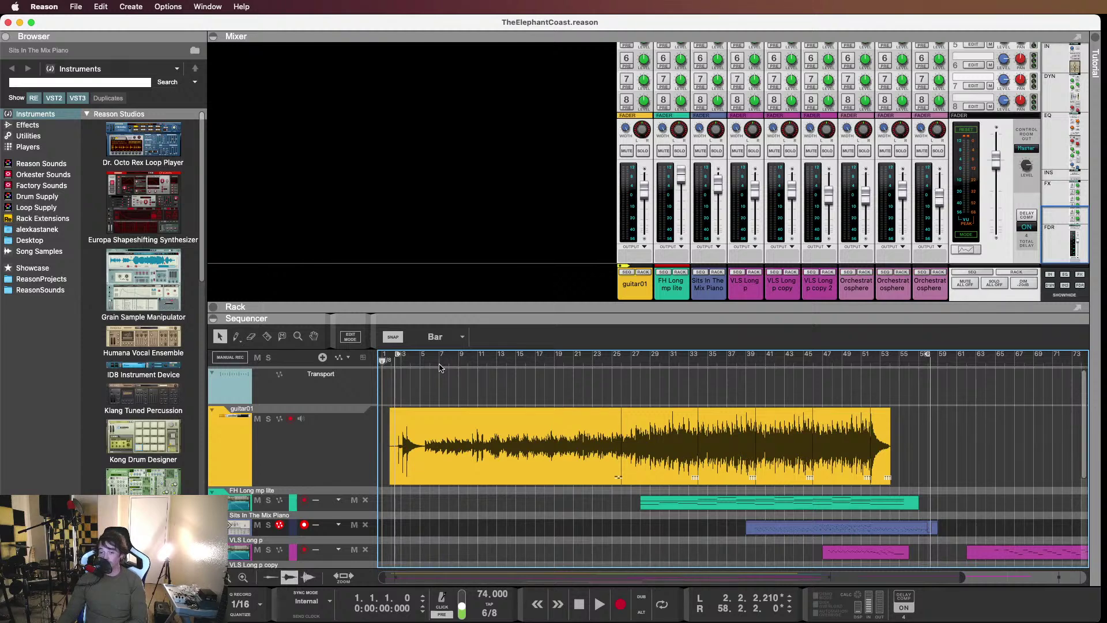
Step the playhead through the sections around bars 15 and 33 and bring it back to the song start
drag(487, 358, 356, 382)
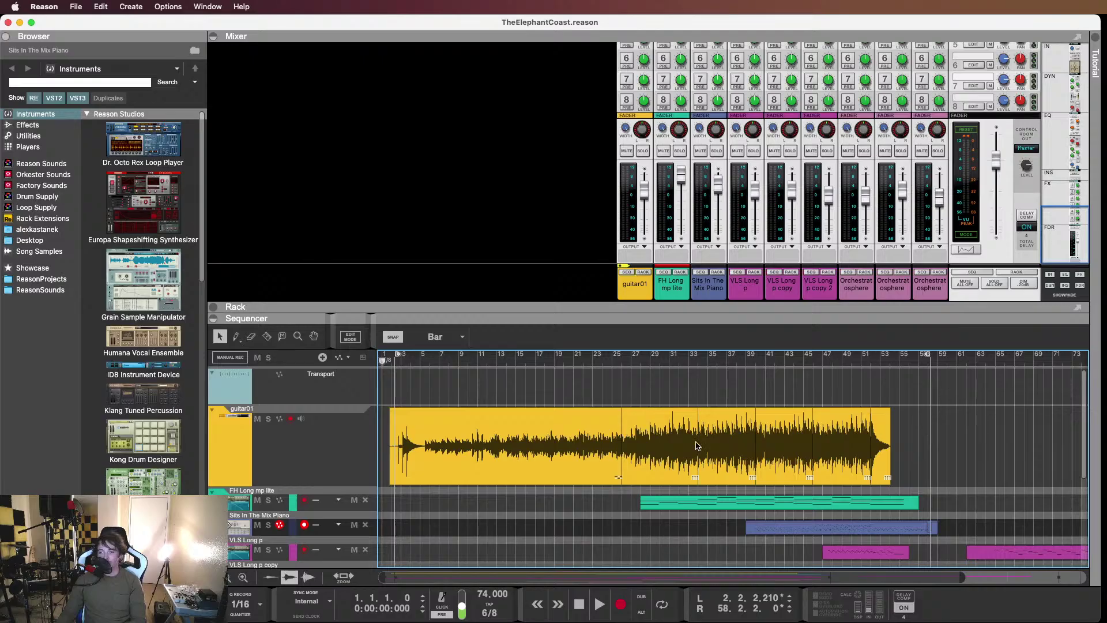
click(522, 358)
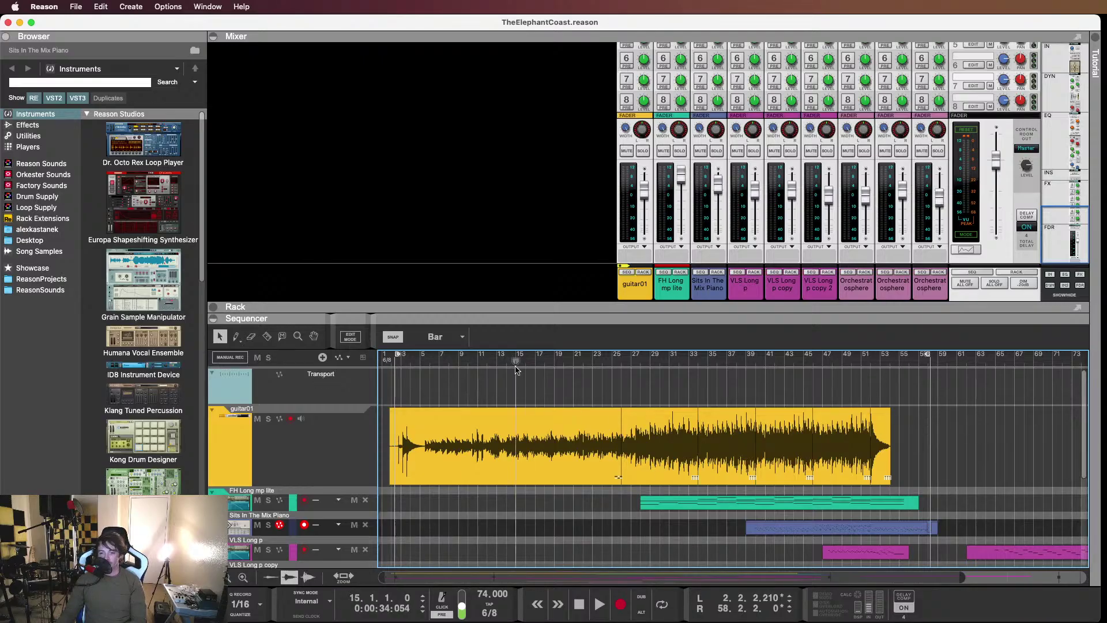
click(591, 359)
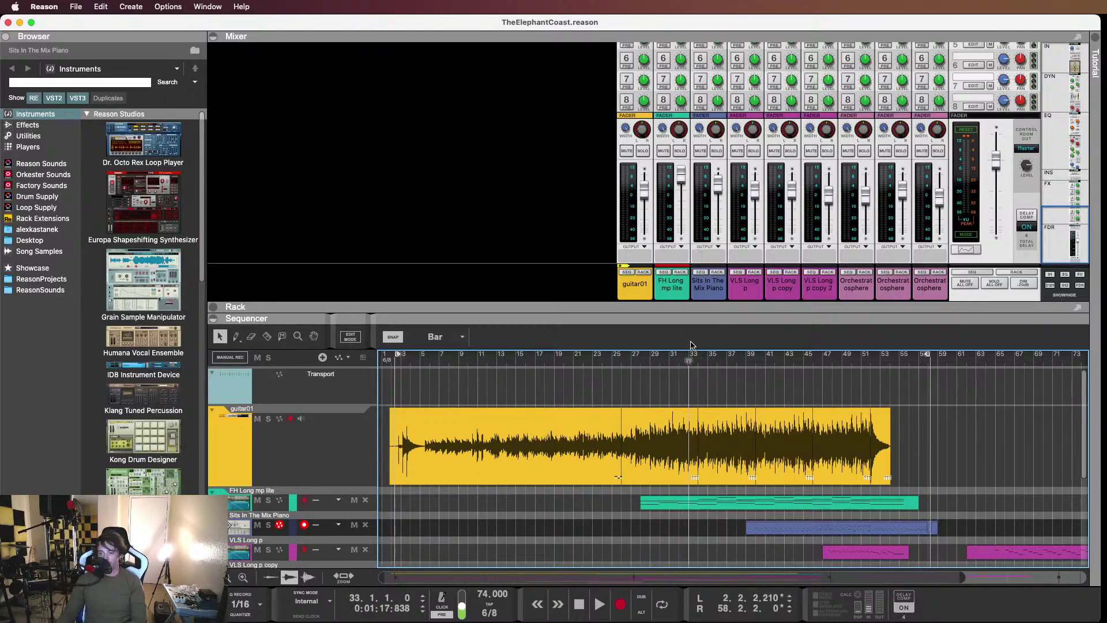
click(383, 358)
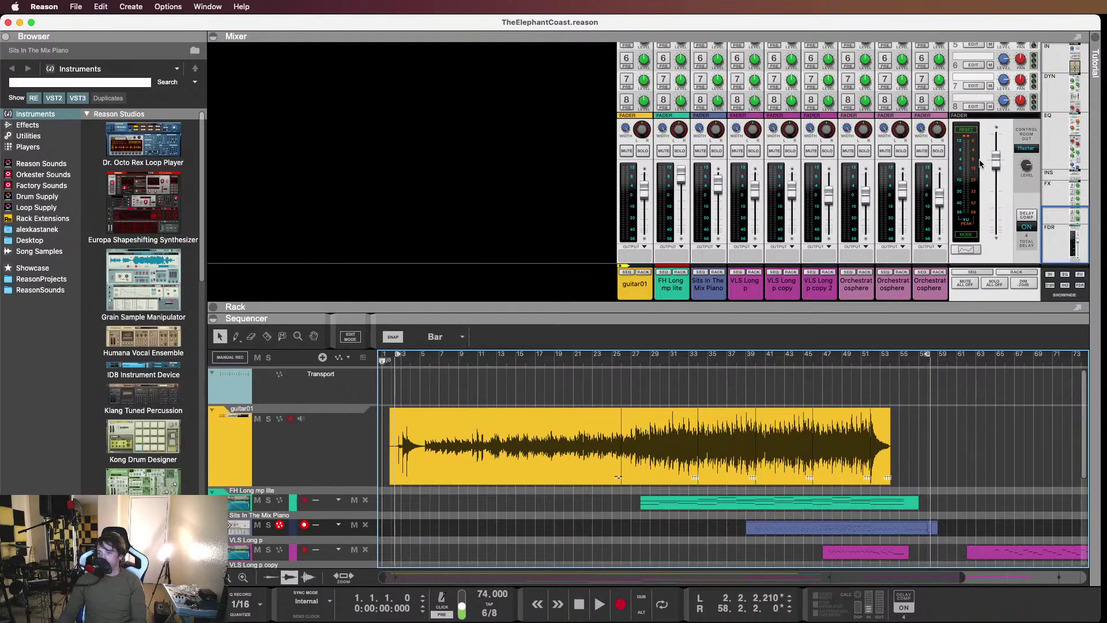
Lower the level faders of all nine mixer channels slightly, from guitar01 to the last Orchestratosphere channel
mouse_move(944, 197)
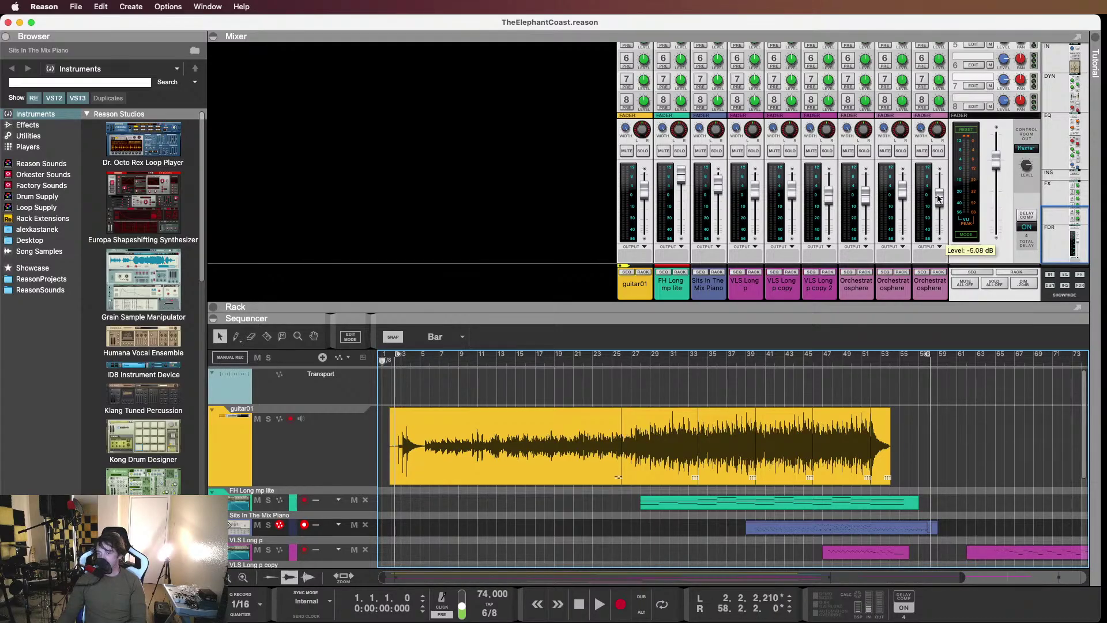
click(940, 199)
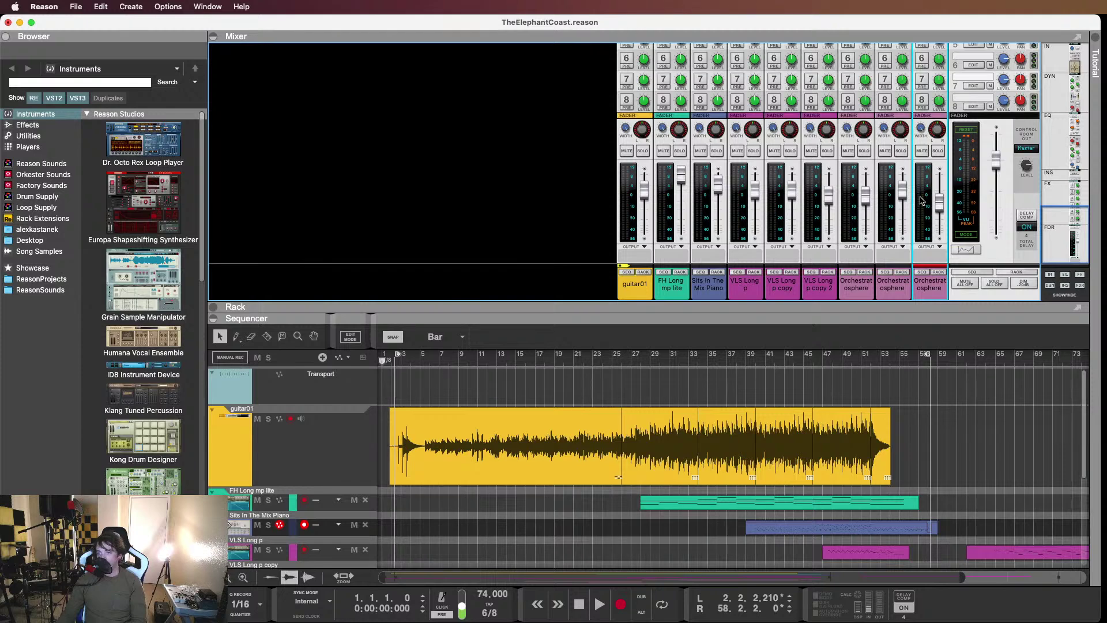
click(903, 193)
mouse_move(873, 206)
mouse_down()
mouse_move(790, 193)
mouse_move(641, 199)
mouse_up()
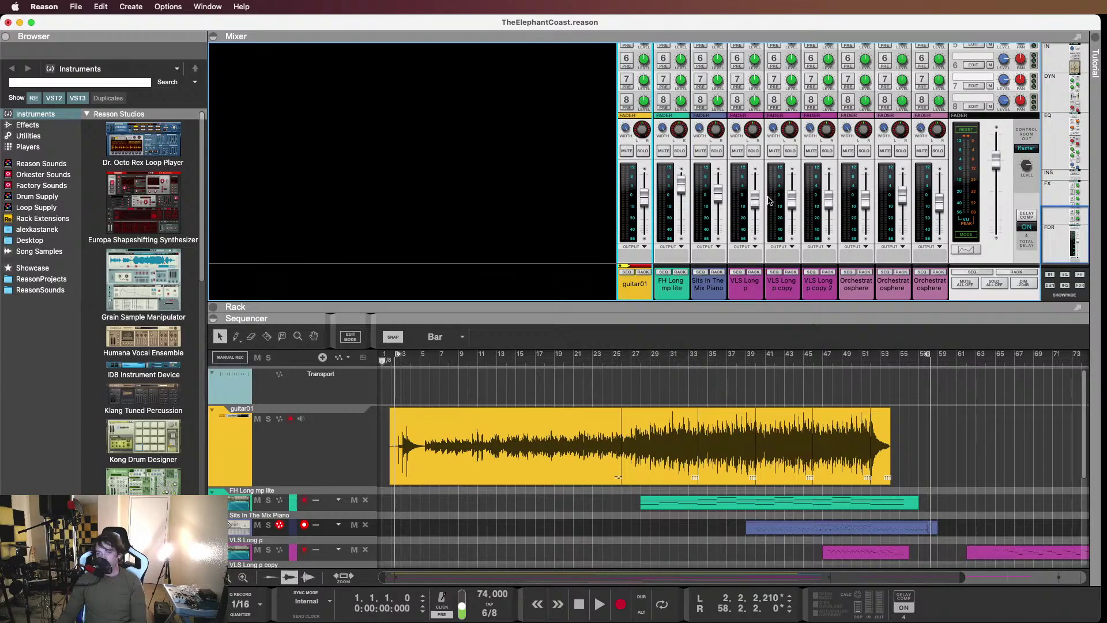
mouse_move(721, 199)
mouse_down()
mouse_move(753, 200)
mouse_move(682, 196)
mouse_move(939, 205)
mouse_up()
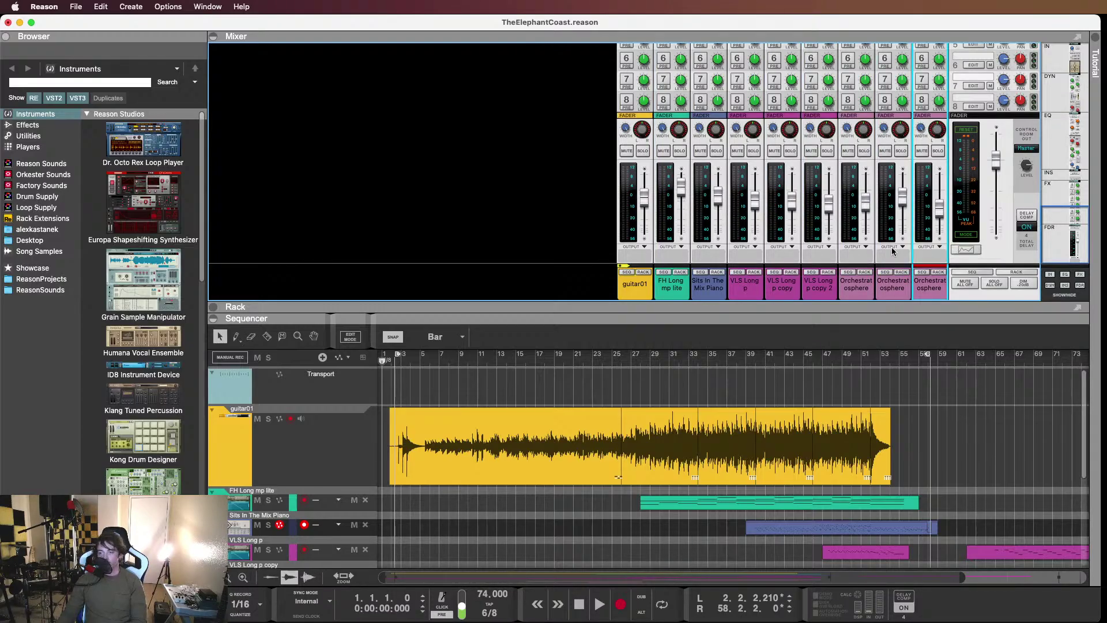
Place the playhead at bar 39, where the Sits In The Mix Piano part starts, and bring the instrument tracks into view
scroll(723, 484, down, 3)
scroll(741, 479, up, 3)
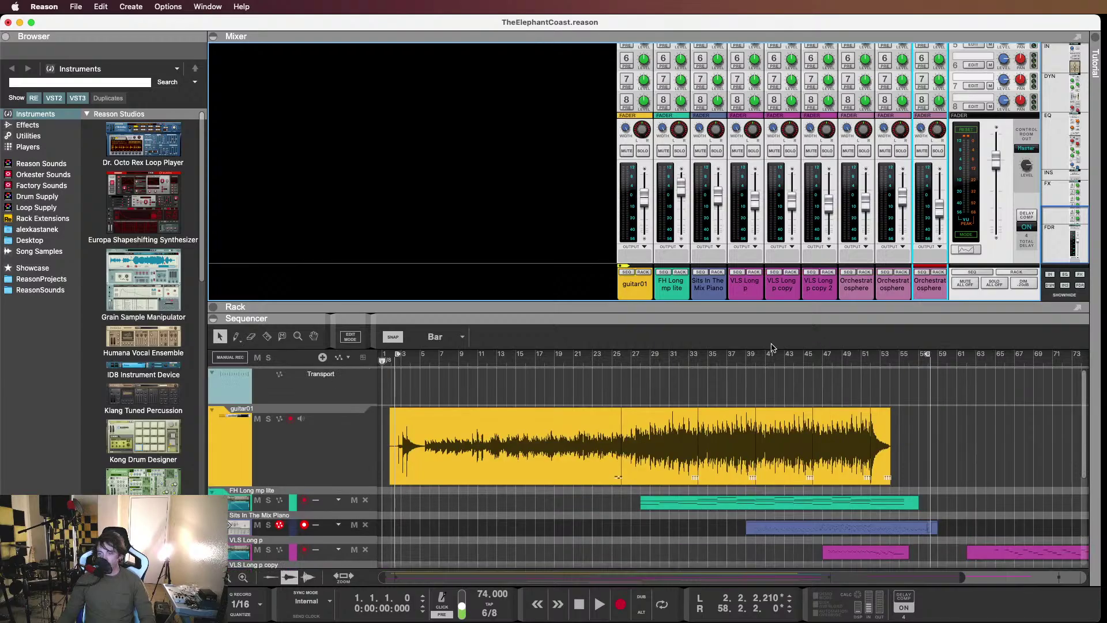
click(750, 359)
scroll(715, 410, down, 4)
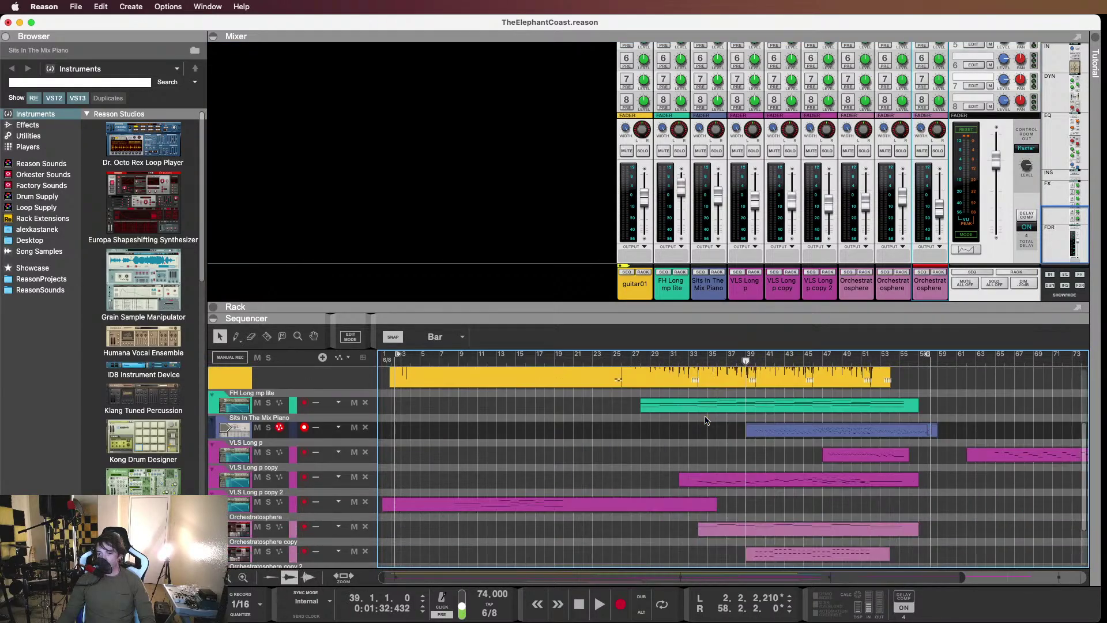
Play back the second half of the arrangement through its ending, stop, and place the playhead at bar 31
click(678, 358)
key(space)
click(753, 359)
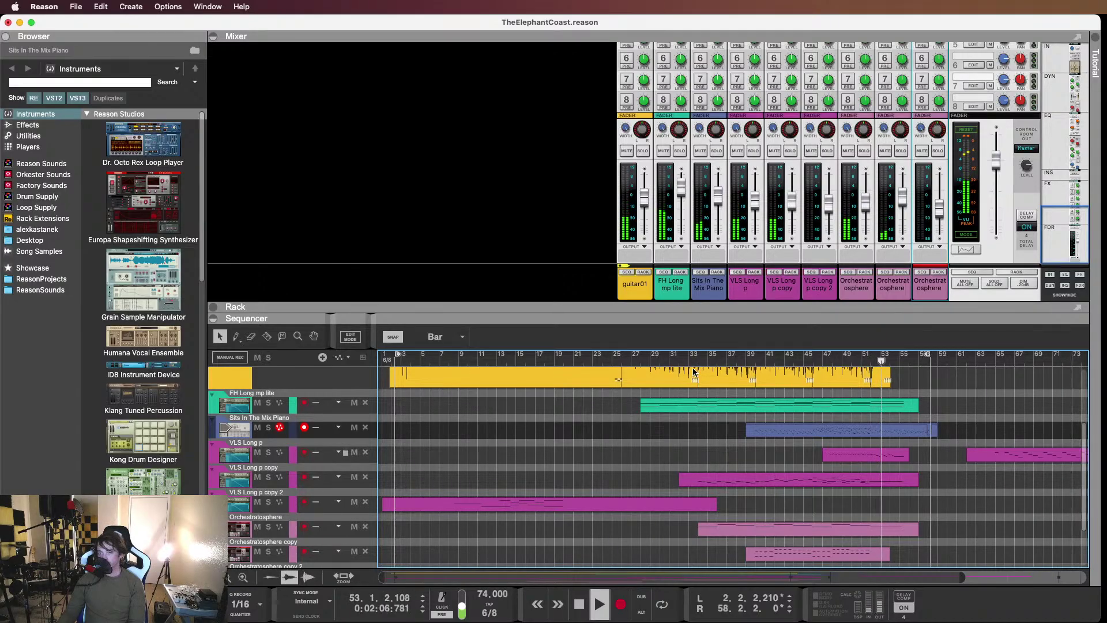
drag(650, 361, 640, 362)
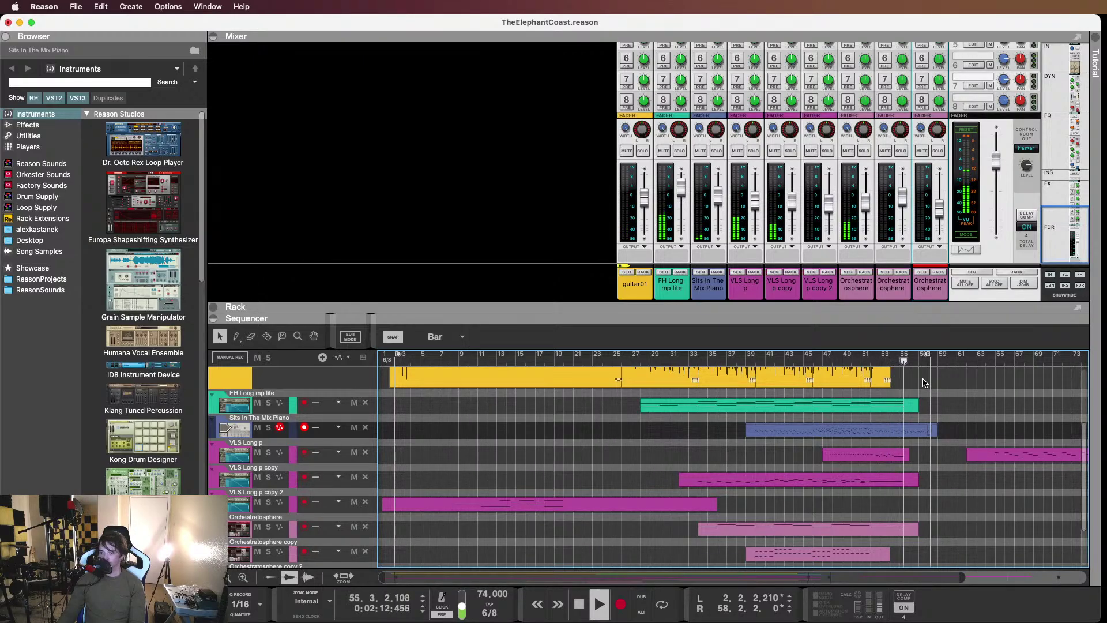
key(space)
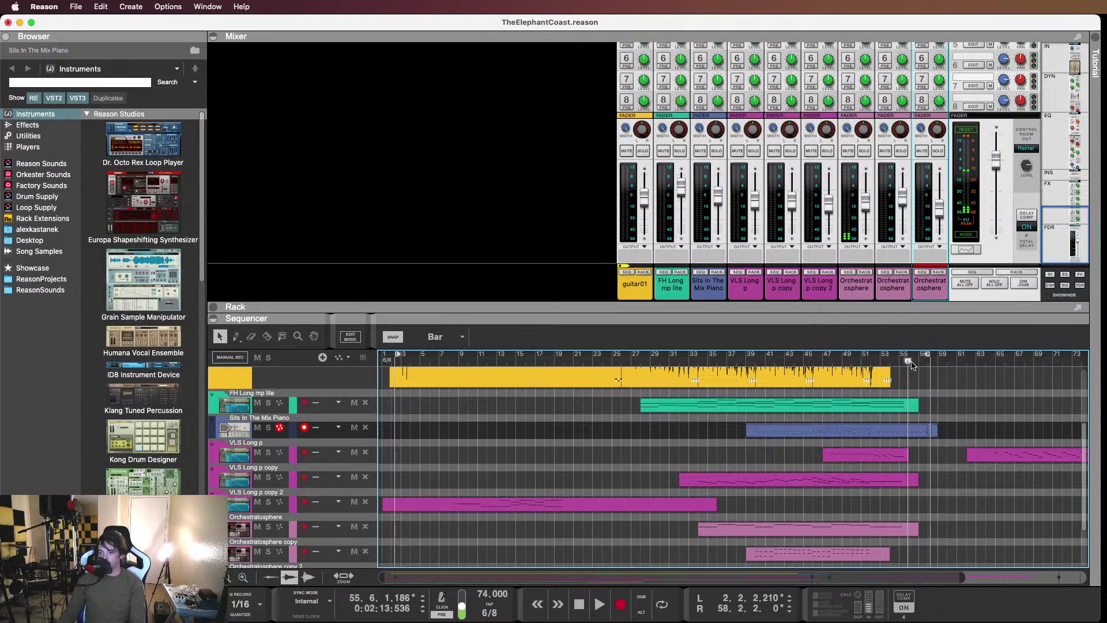
click(660, 358)
mouse_move(655, 375)
mouse_down()
mouse_move(599, 369)
mouse_move(672, 371)
mouse_up()
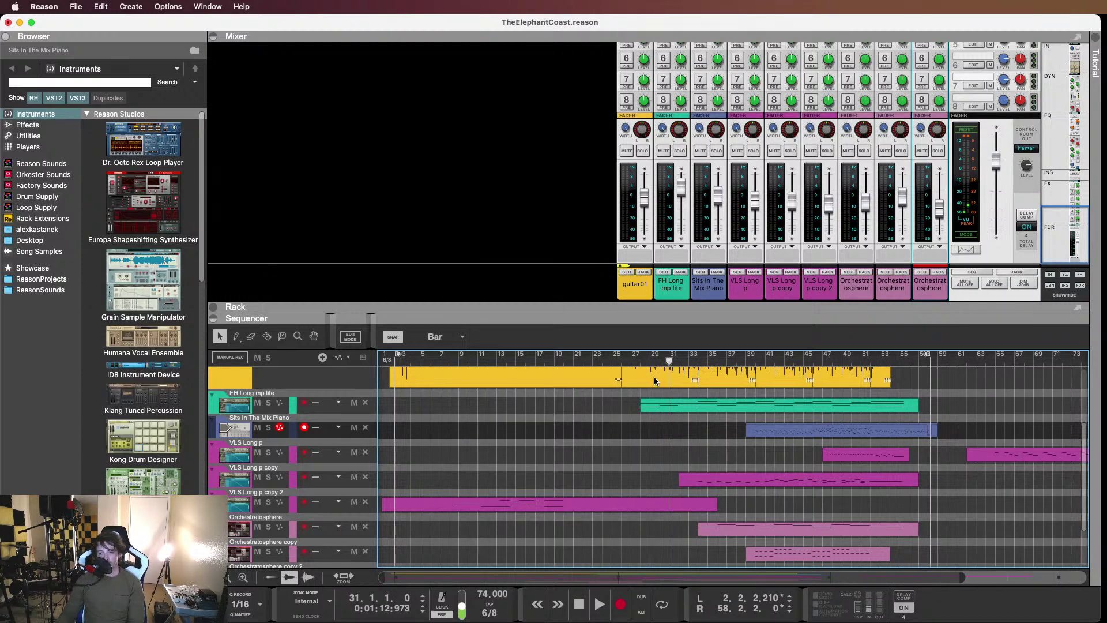
Look over the whole track list and its clips, from the Transport and guitar01 tracks to Orchestratosphere copy 2
scroll(431, 378, down, 3)
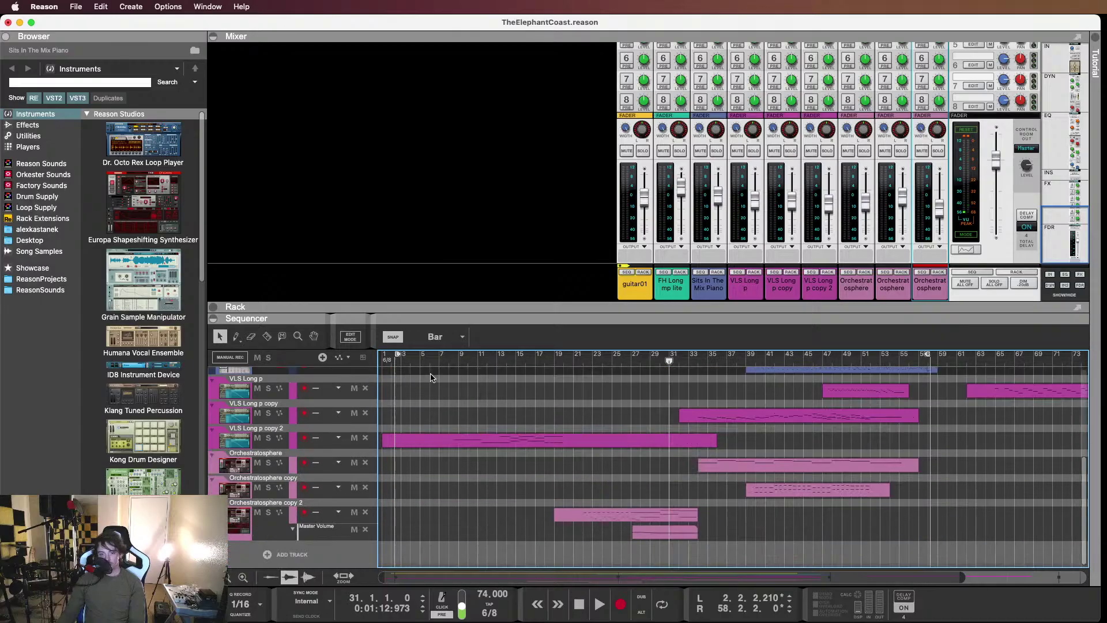
scroll(491, 398, up, 8)
scroll(489, 397, down, 7)
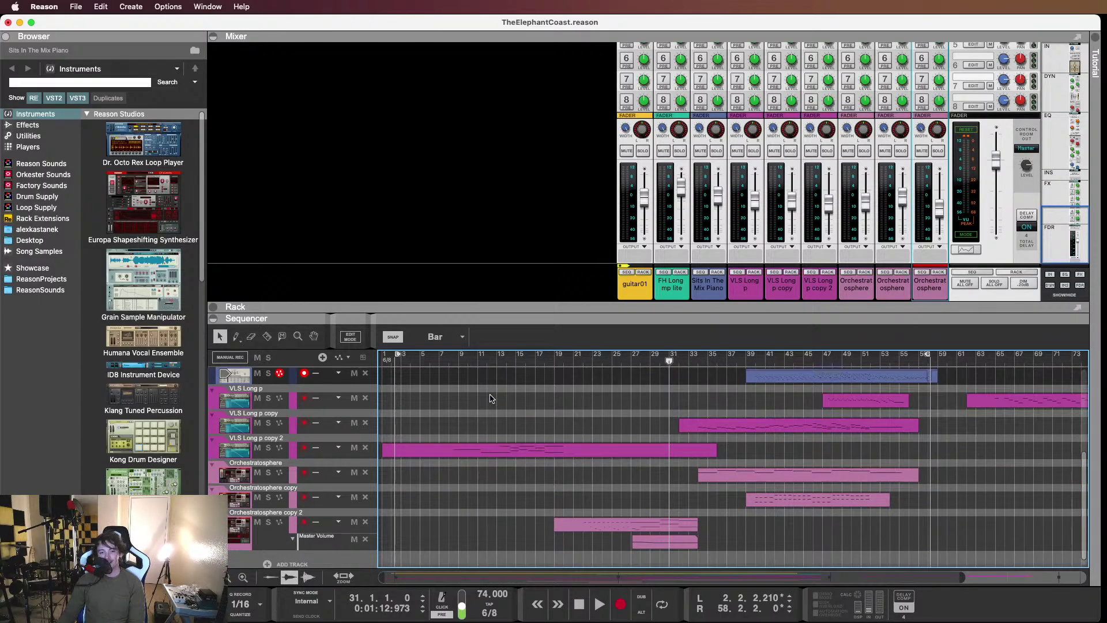
scroll(491, 398, up, 3)
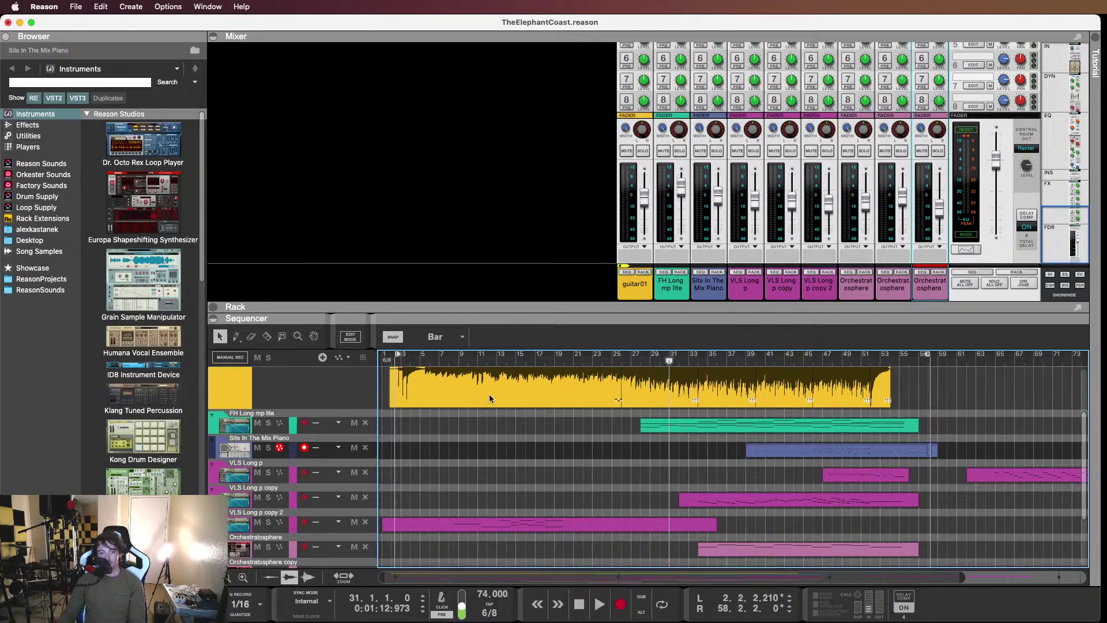
scroll(489, 398, down, 3)
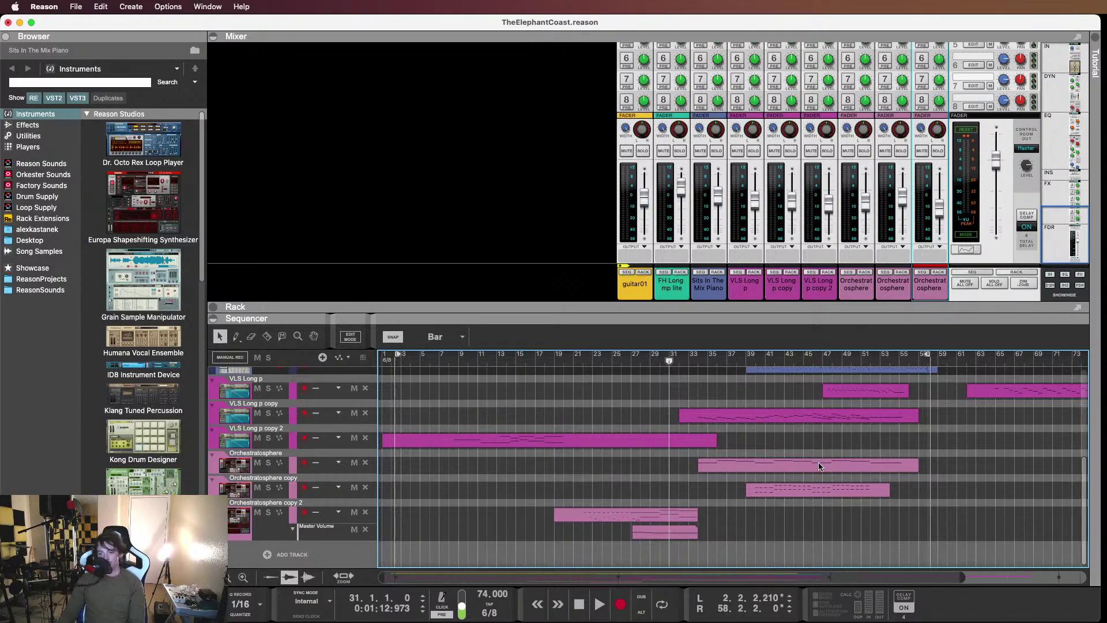
scroll(817, 455, up, 3)
scroll(702, 443, down, 1)
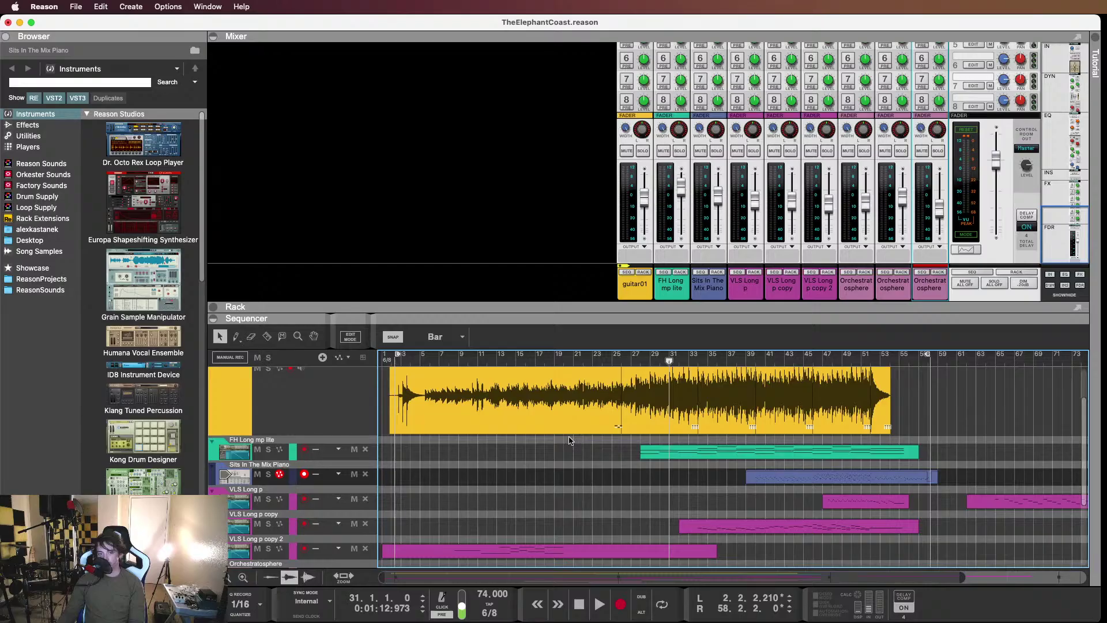
scroll(613, 448, up, 2)
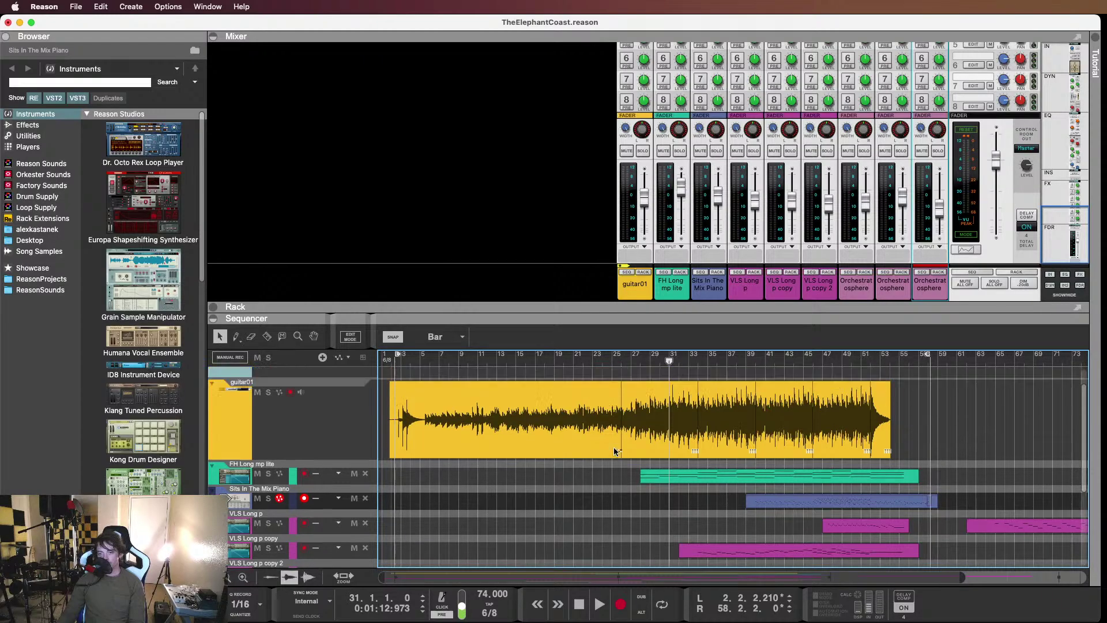
scroll(614, 450, down, 3)
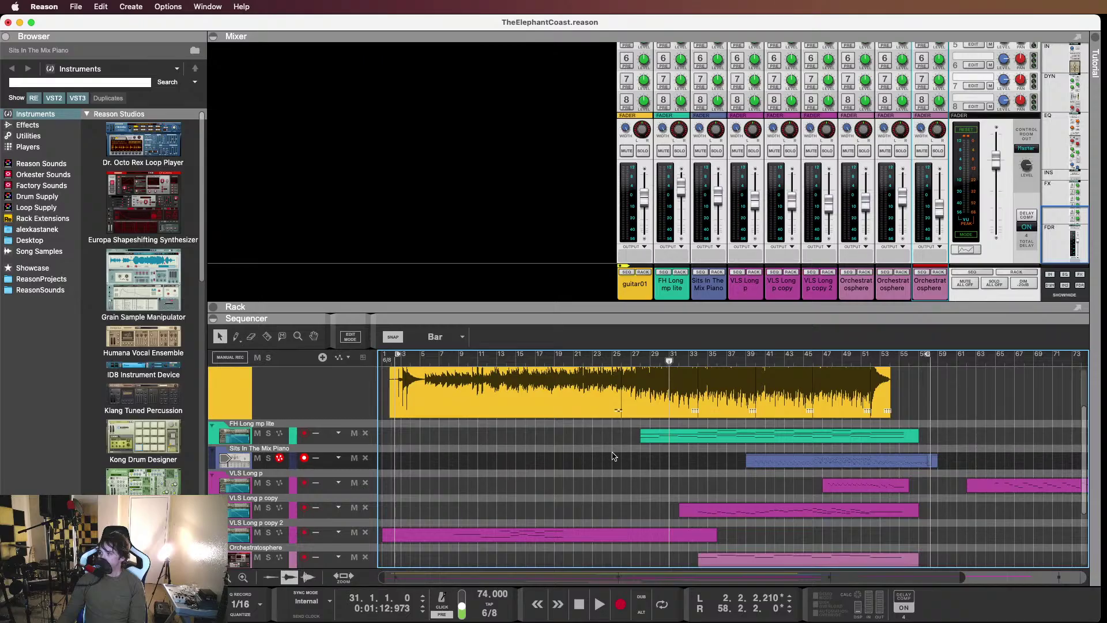
scroll(583, 465, up, 5)
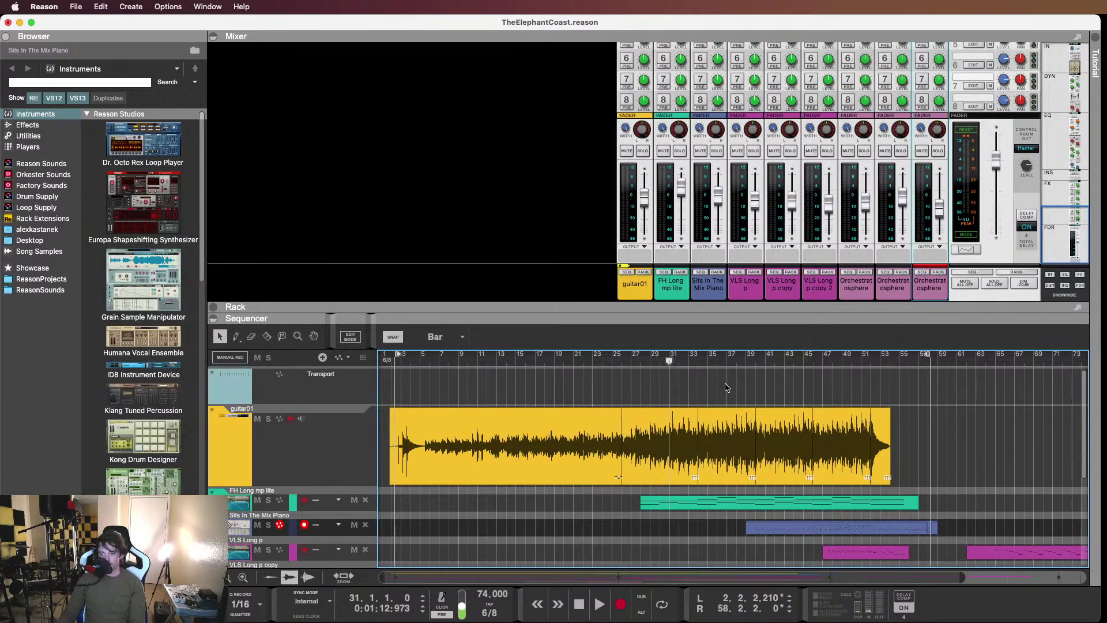
scroll(725, 386, down, 5)
scroll(710, 390, up, 6)
scroll(699, 393, down, 6)
scroll(695, 394, up, 6)
scroll(696, 394, down, 6)
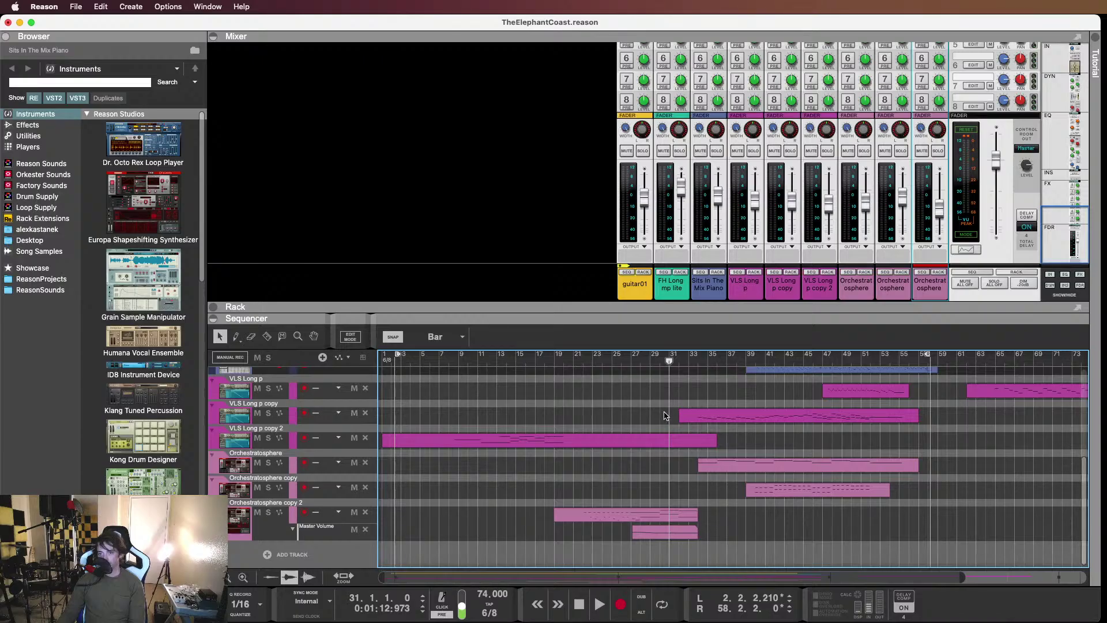
scroll(664, 413, up, 6)
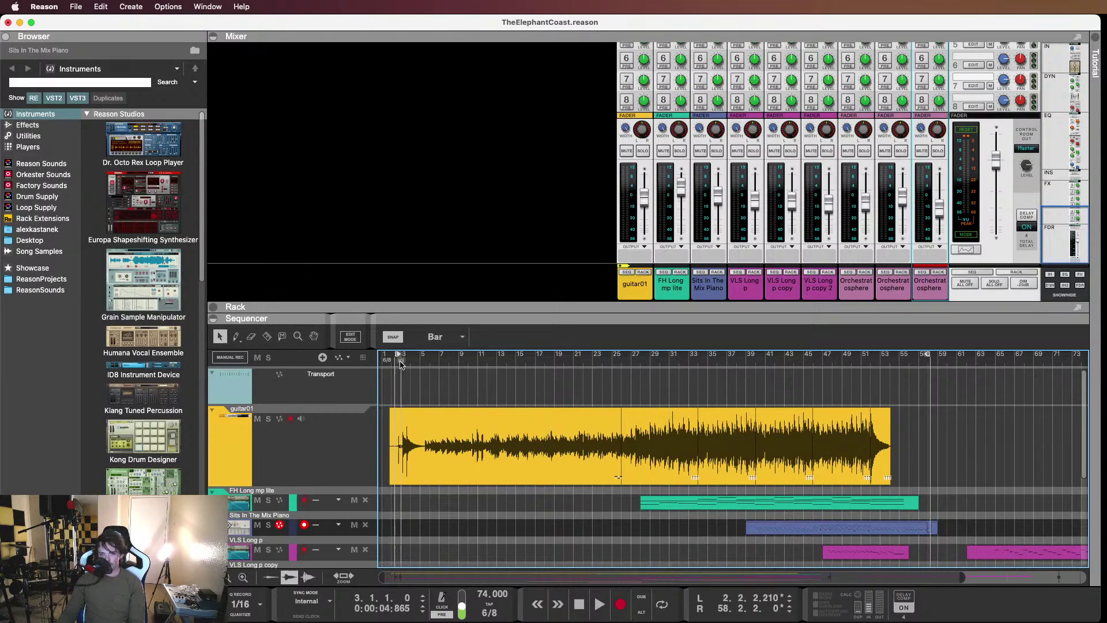
Place the playhead at bar 9 and check the names of the instrument tracks
click(470, 362)
mouse_move(471, 362)
mouse_down()
mouse_move(486, 362)
mouse_move(459, 362)
mouse_up()
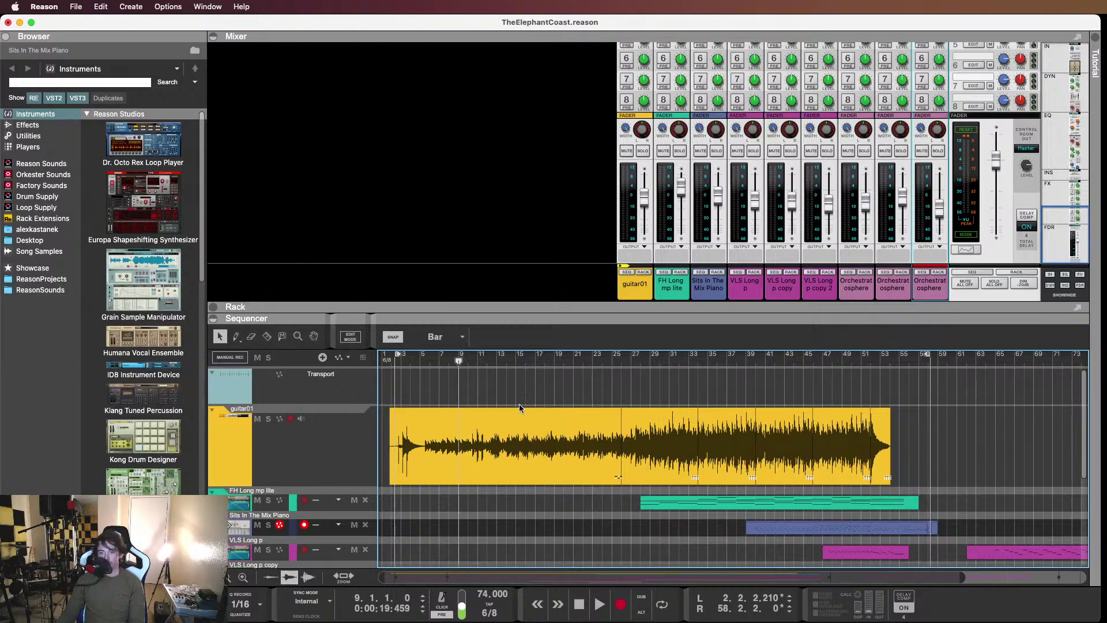
scroll(520, 404, down, 5)
scroll(538, 408, up, 5)
scroll(311, 432, down, 5)
scroll(312, 431, up, 5)
scroll(241, 493, down, 4)
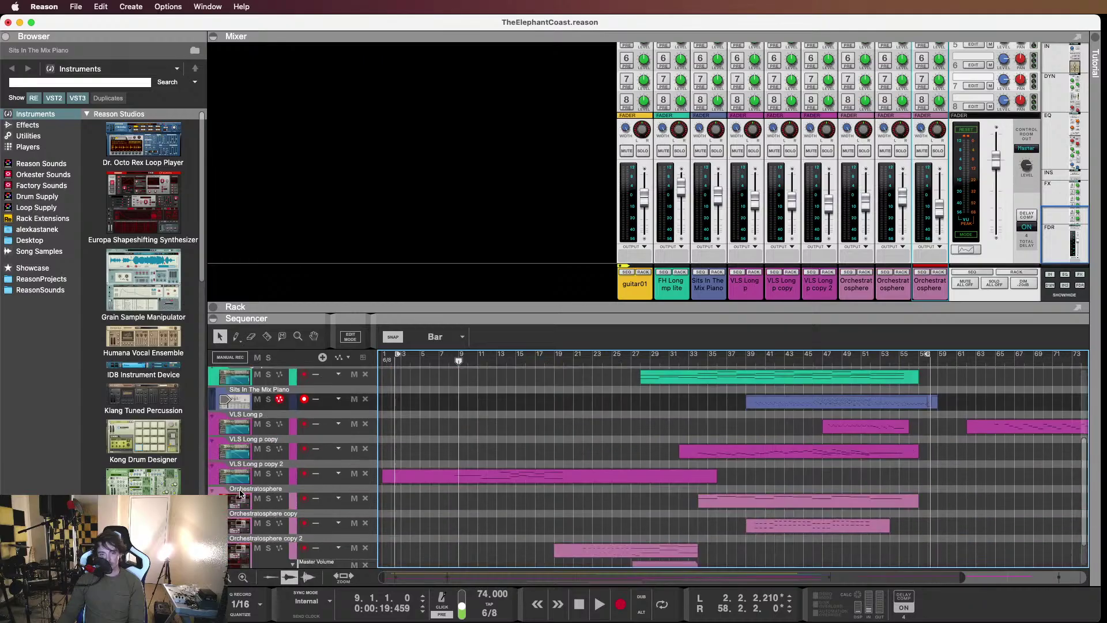
Rename the FH Long mp lite track as frenchHorn and the Sits In The Mix Piano track as piano
scroll(244, 491, up, 3)
double_click(248, 458)
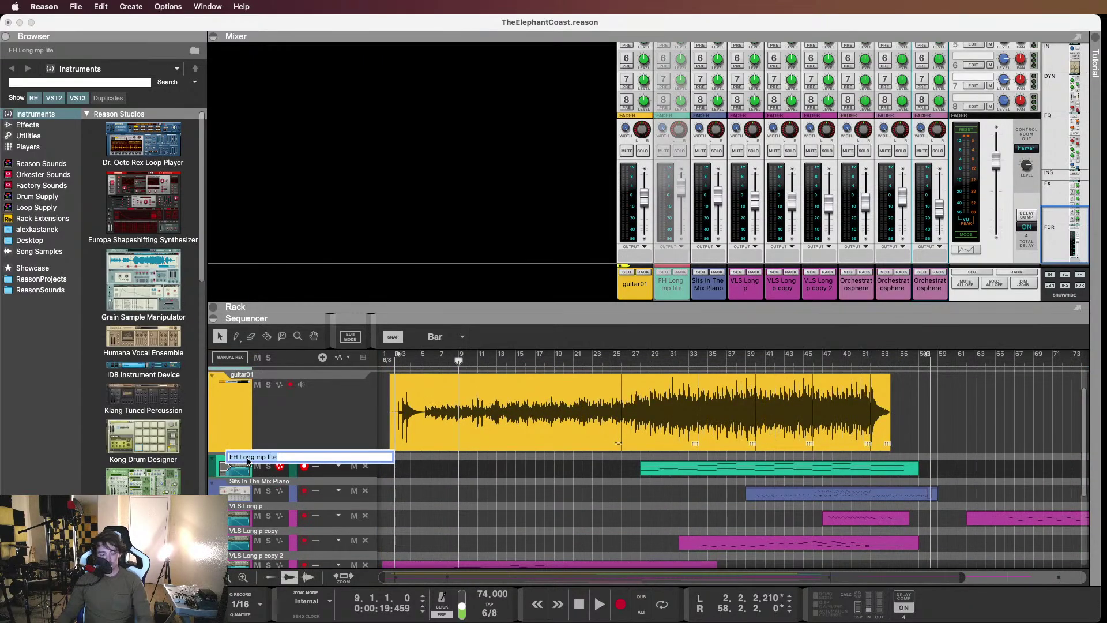
text(frenchHorn)
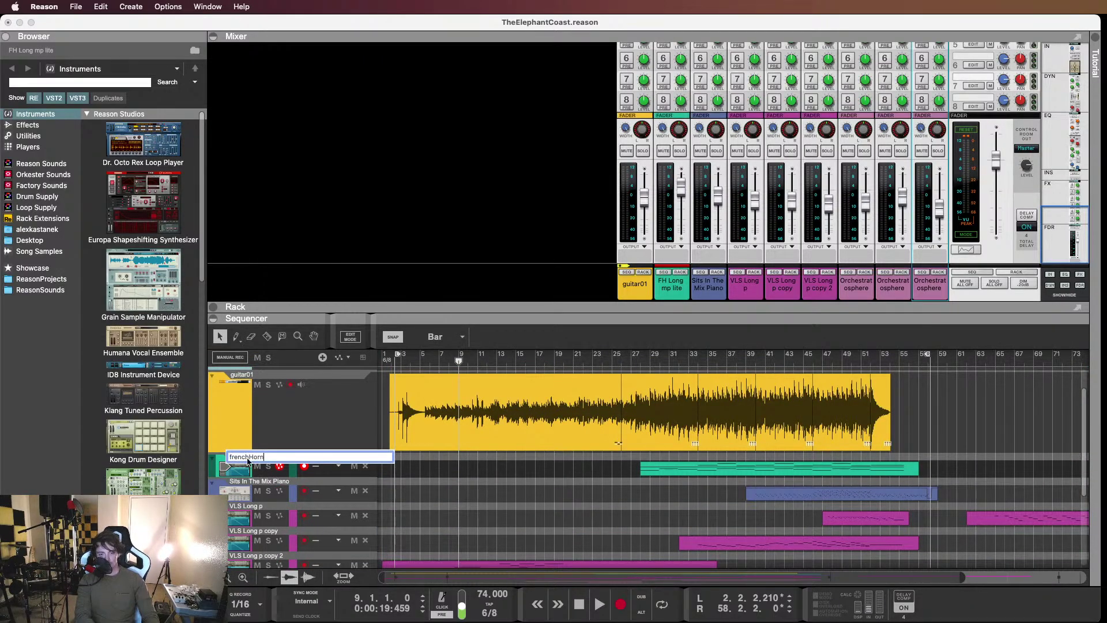
key(Return)
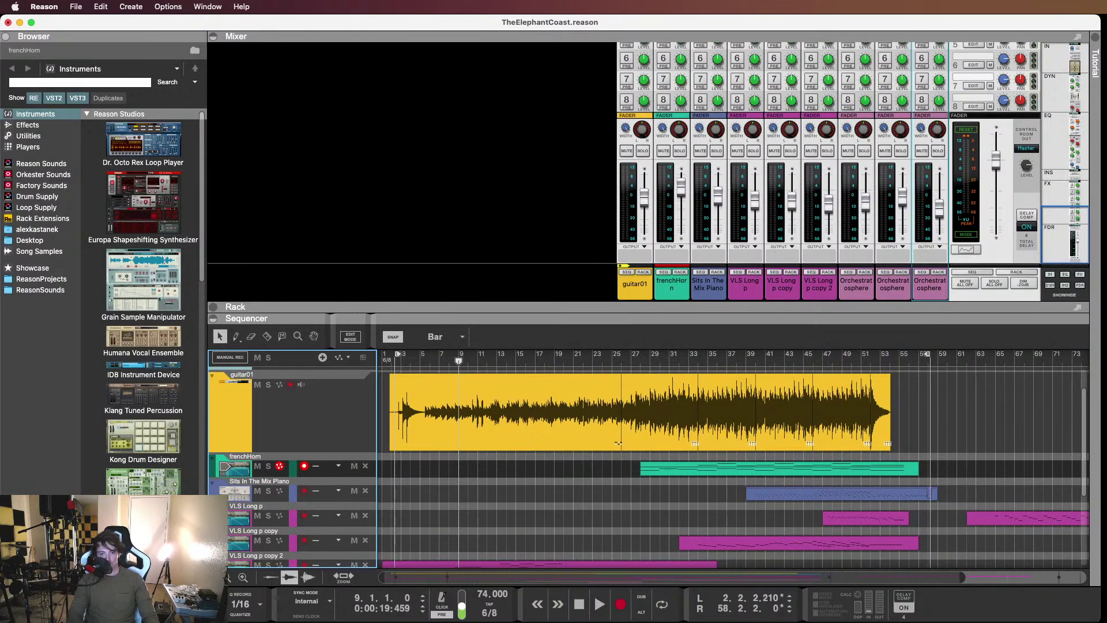
double_click(242, 481)
text(p)
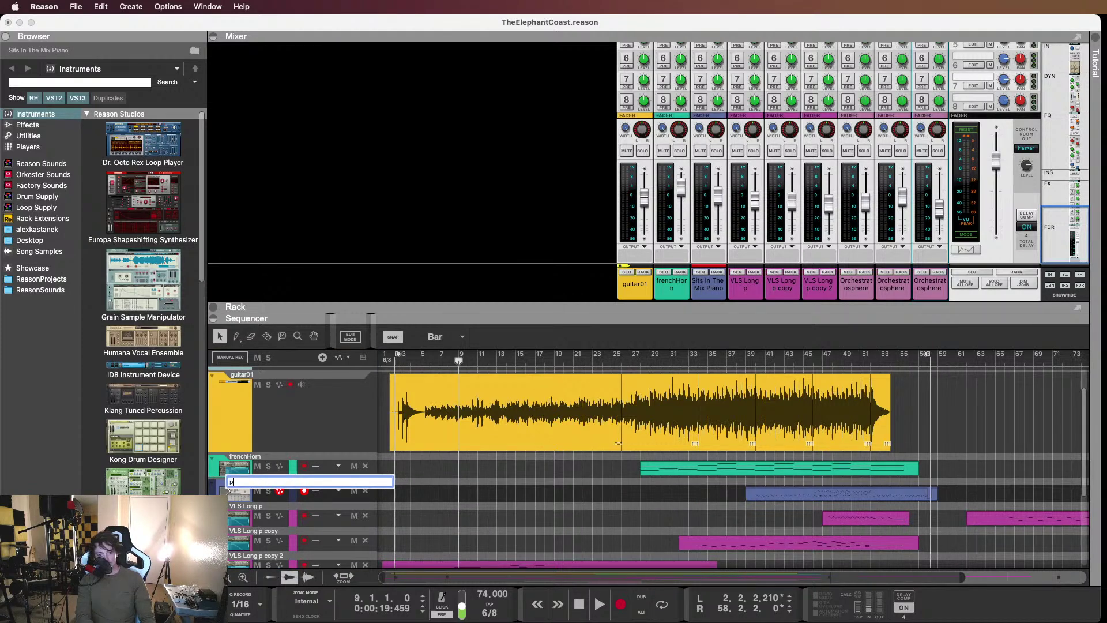
text(iano)
key(Return)
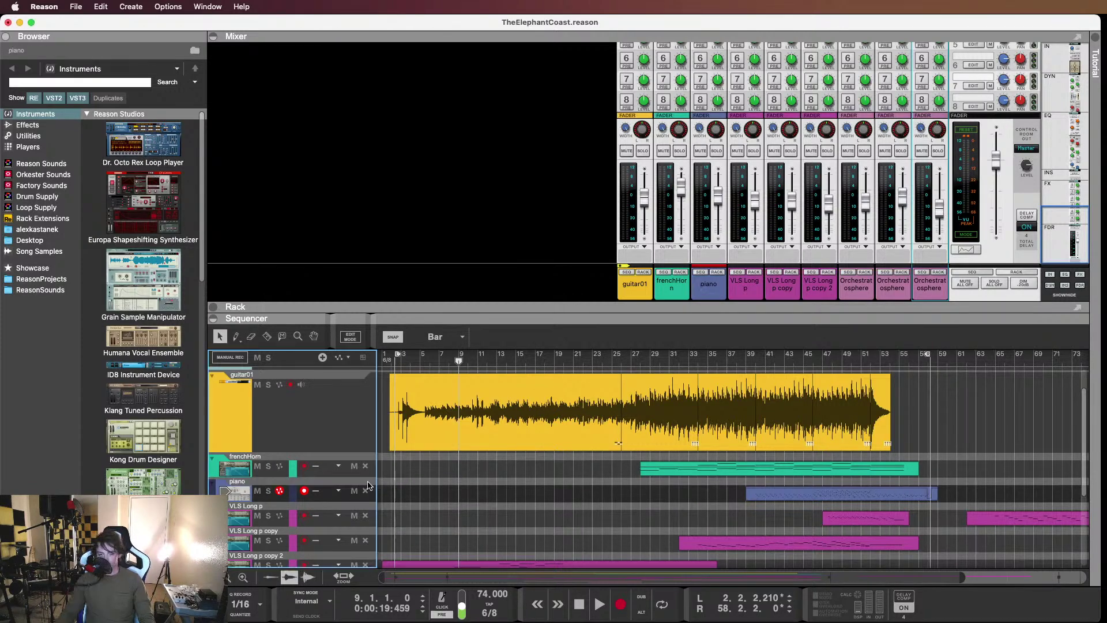
Rename the VLS Long p track as violas01 and the VLS Long p copy track as violas02
scroll(250, 507, down, 2)
double_click(247, 467)
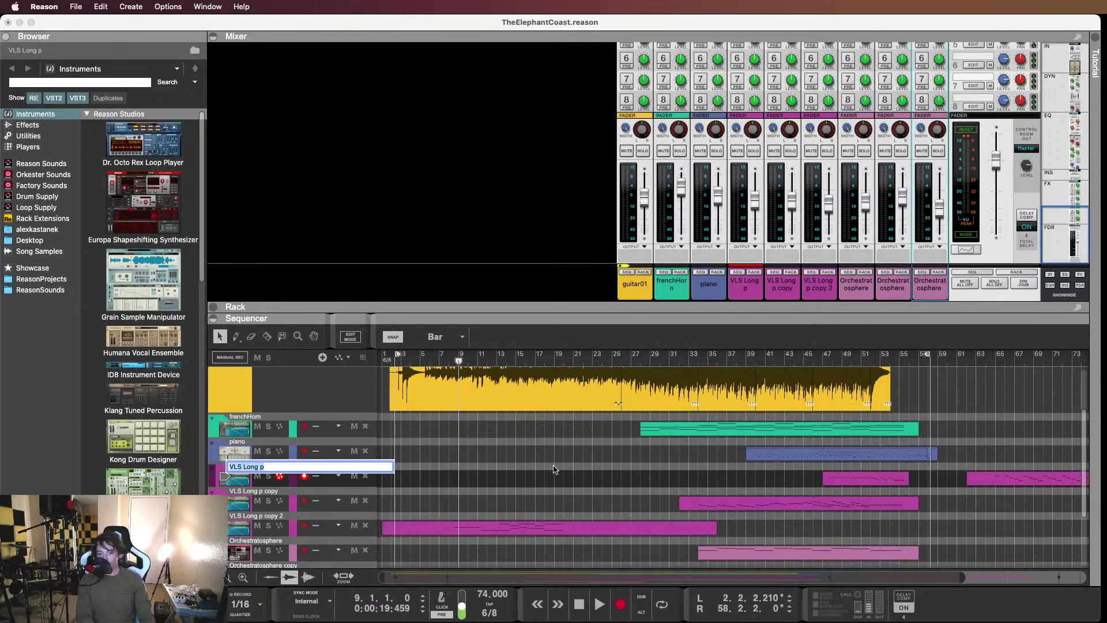
text(violas01)
key(Return)
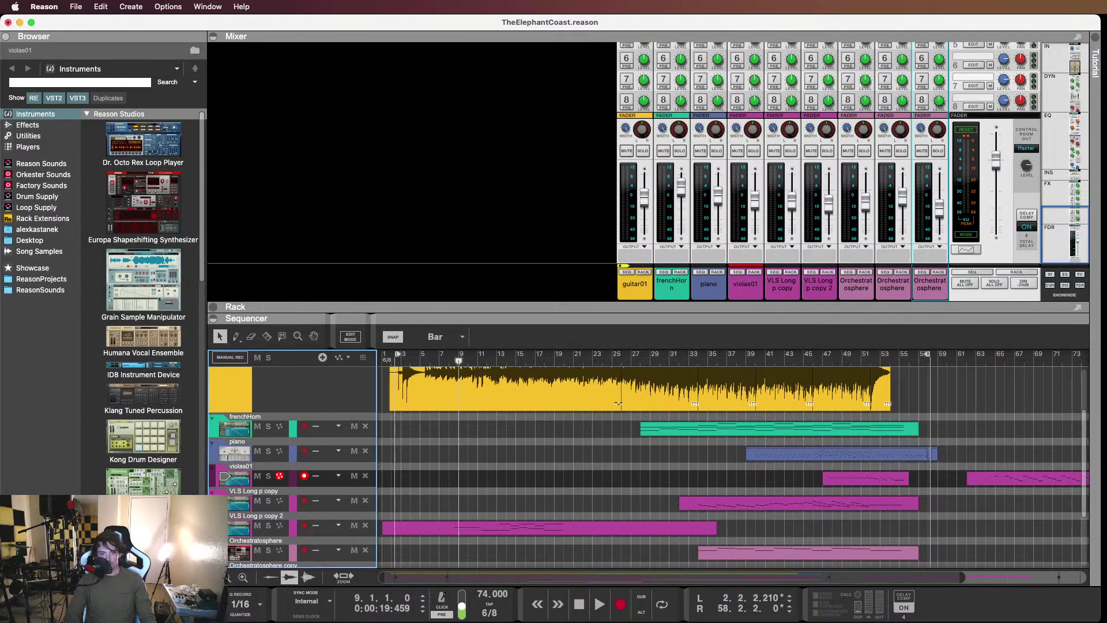
click(252, 497)
double_click(252, 498)
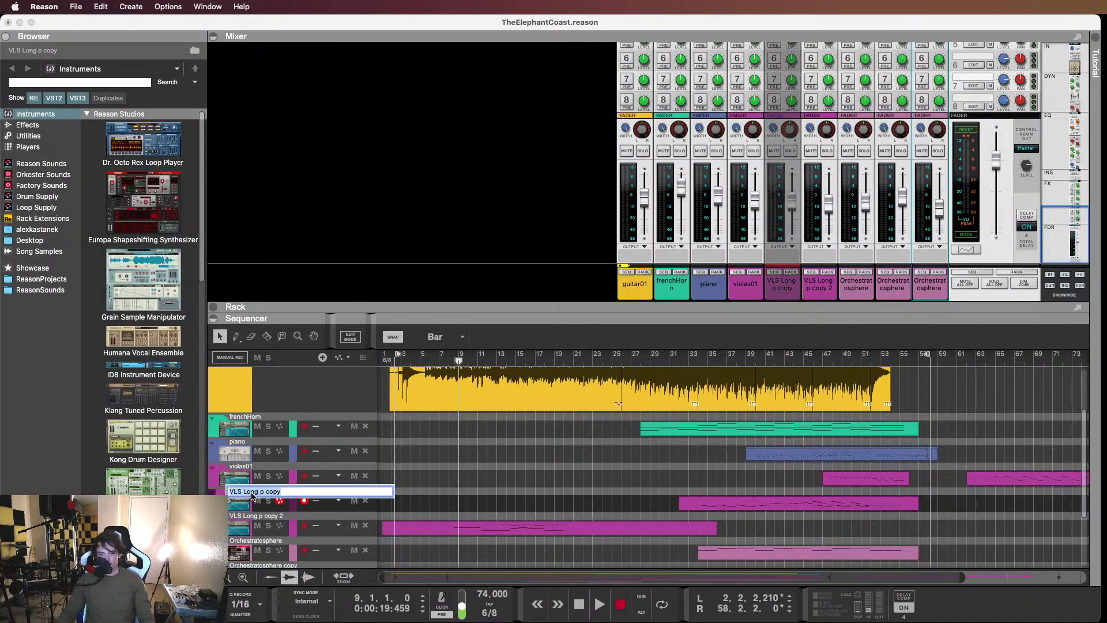
text(violas)
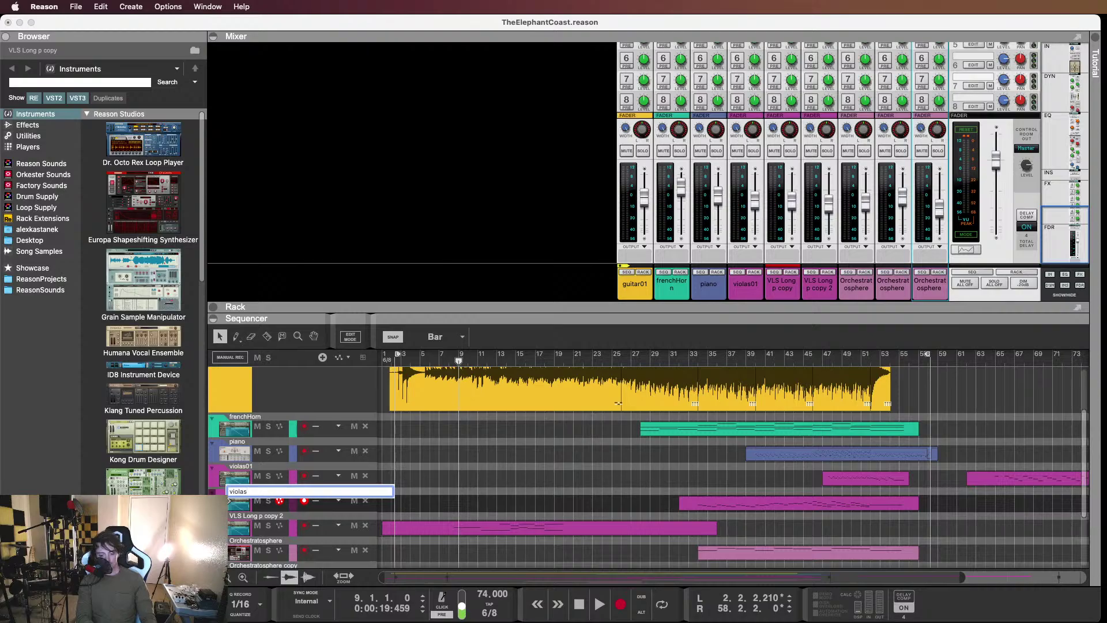
text(02)
key(Return)
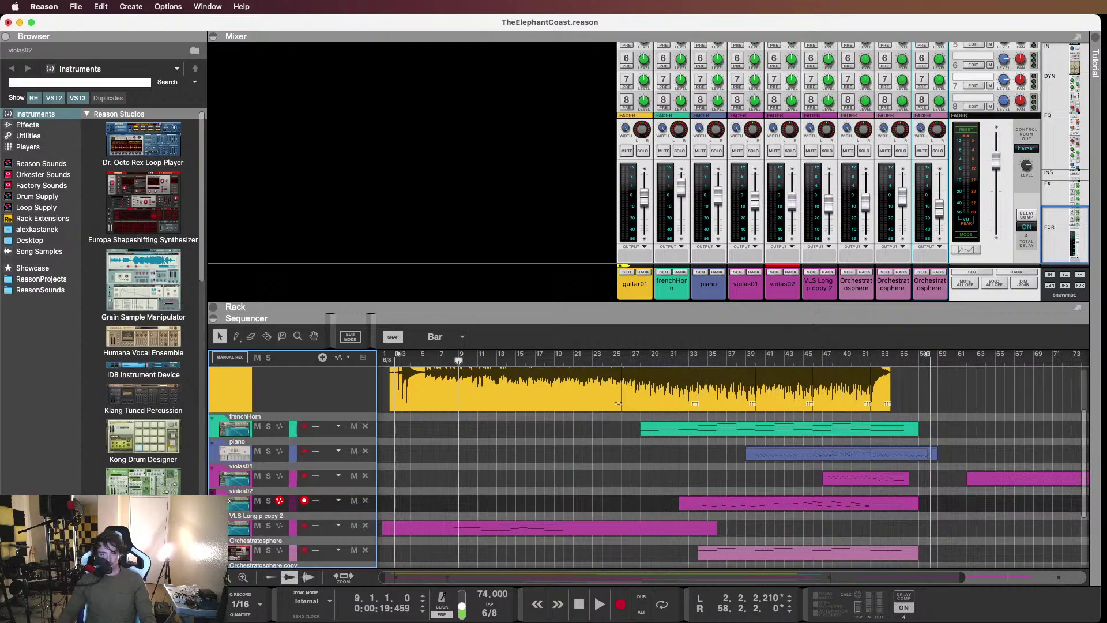
Rename the VLS Long p copy 2 track as viola03
double_click(254, 515)
text(viola)
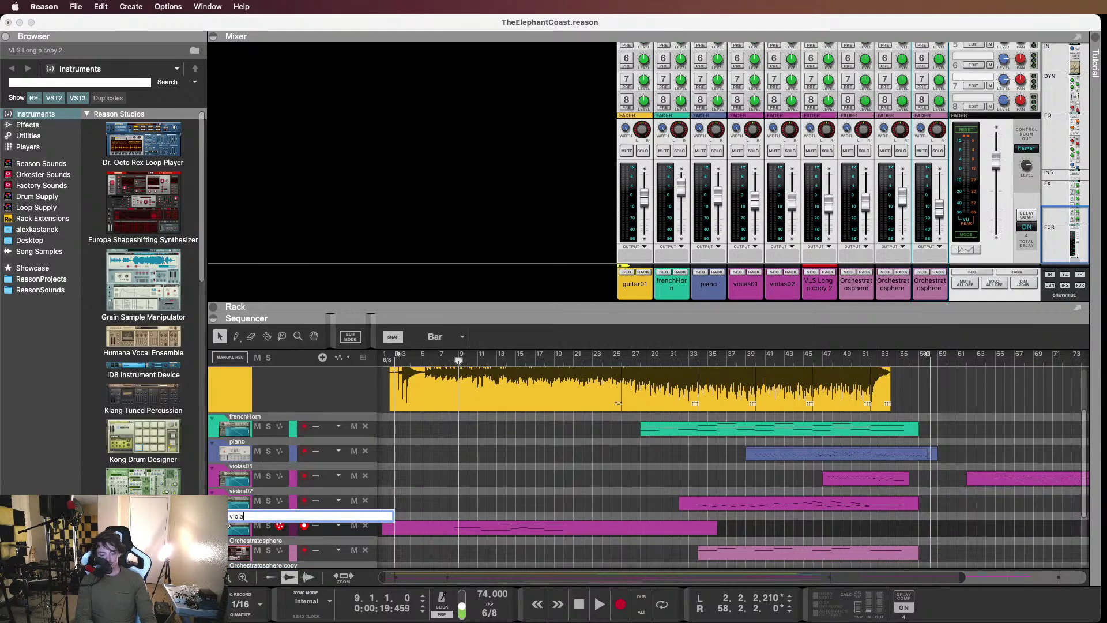
text(03)
key(Return)
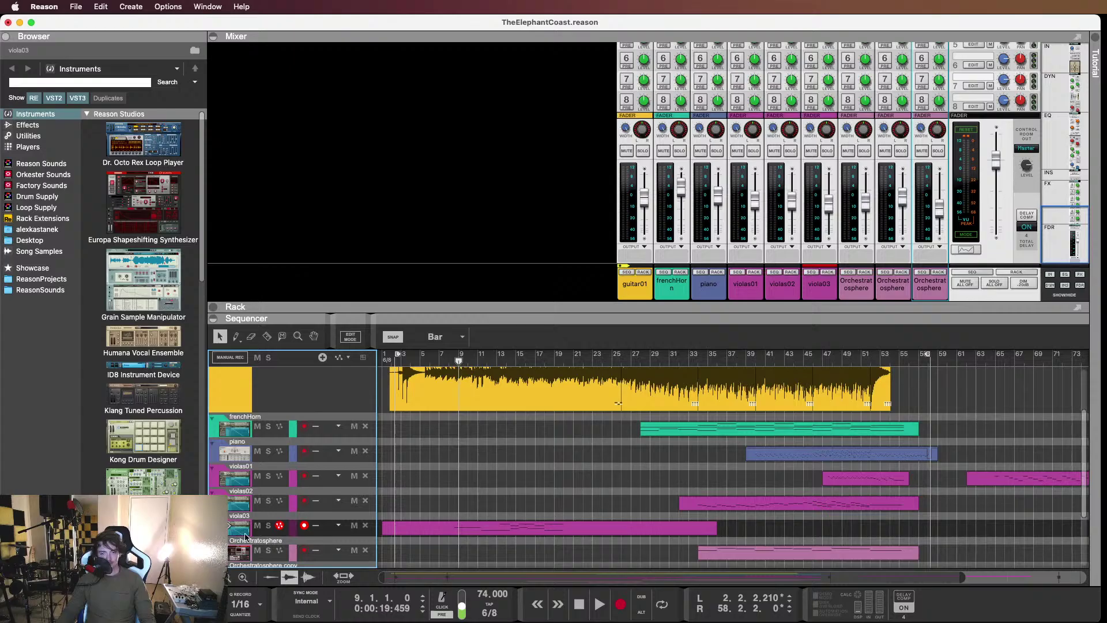
Rename the first Orchestratosphere track as synths01 and copy that name for reuse
scroll(245, 537, down, 3)
double_click(248, 454)
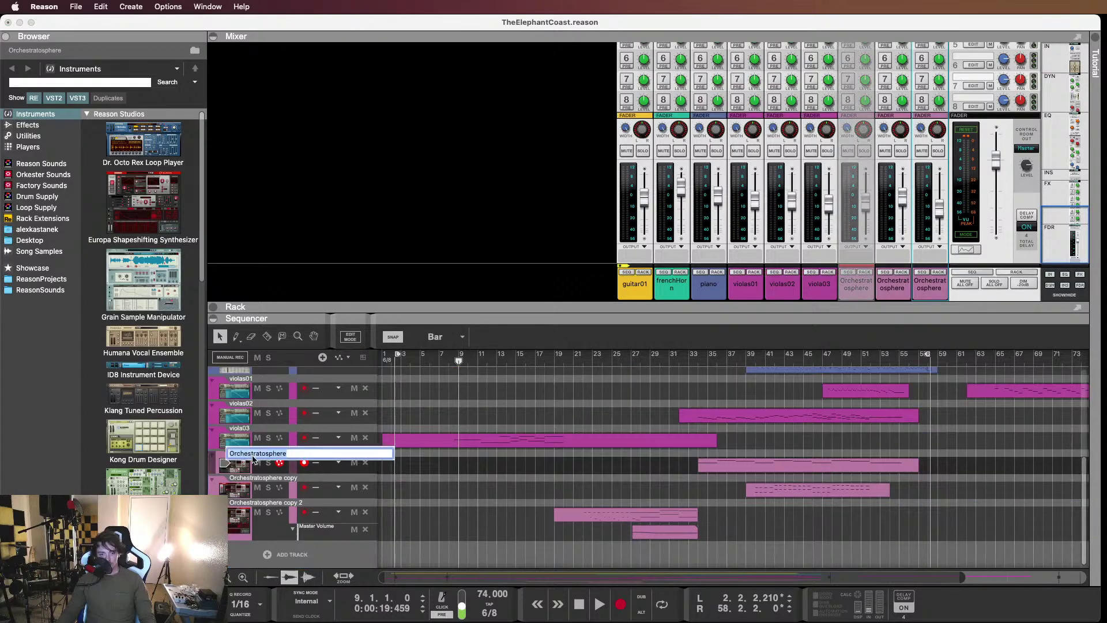
text(synths)
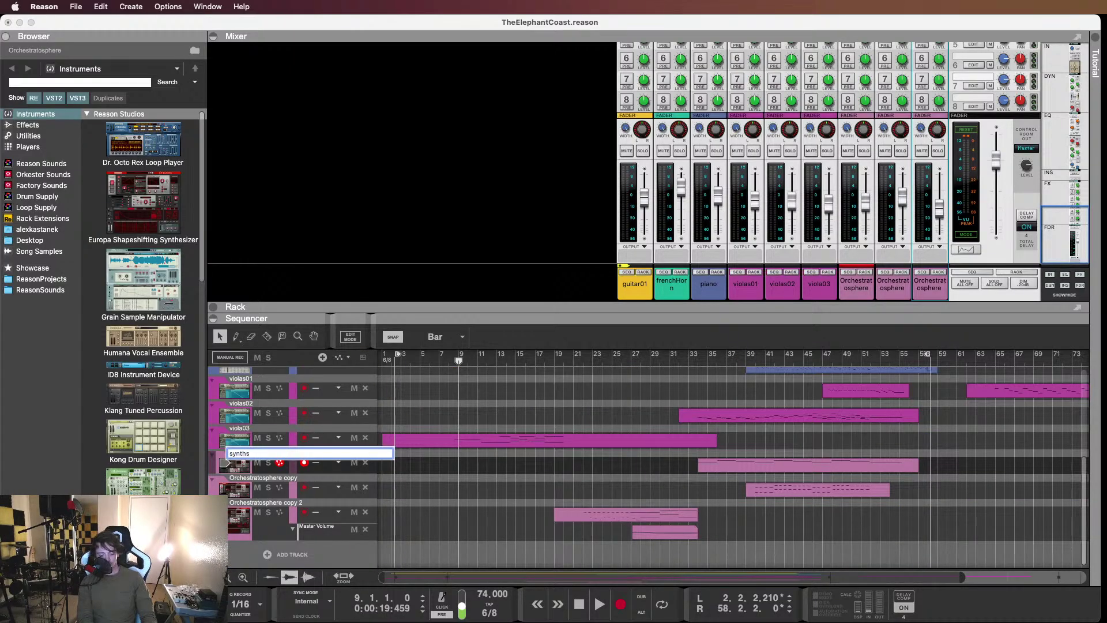
text(01)
key(super+a)
key(super+c)
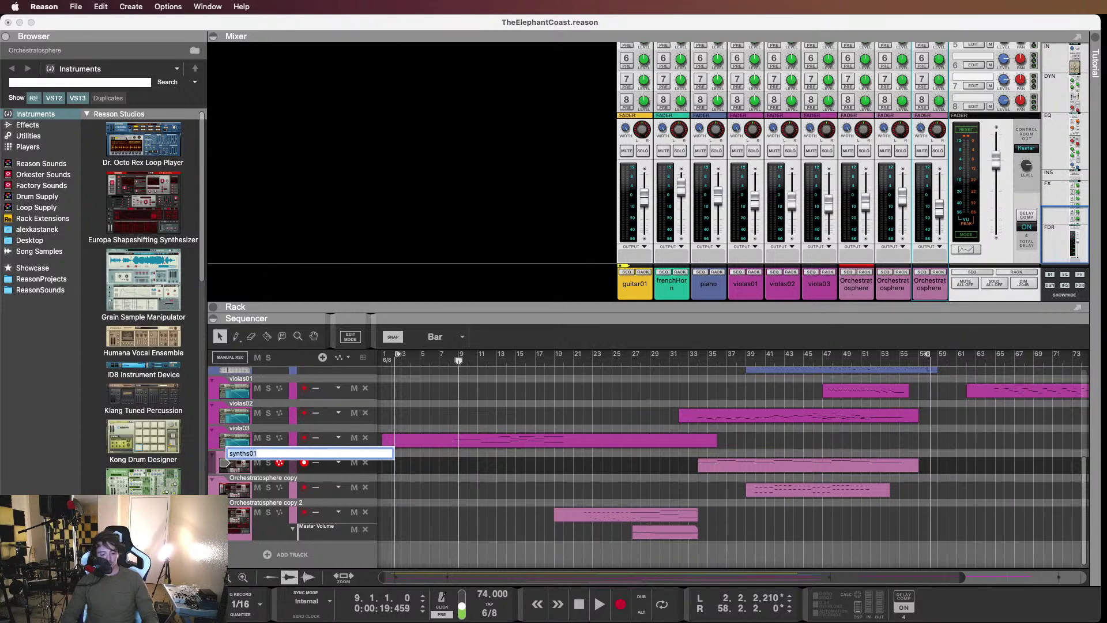
click(253, 479)
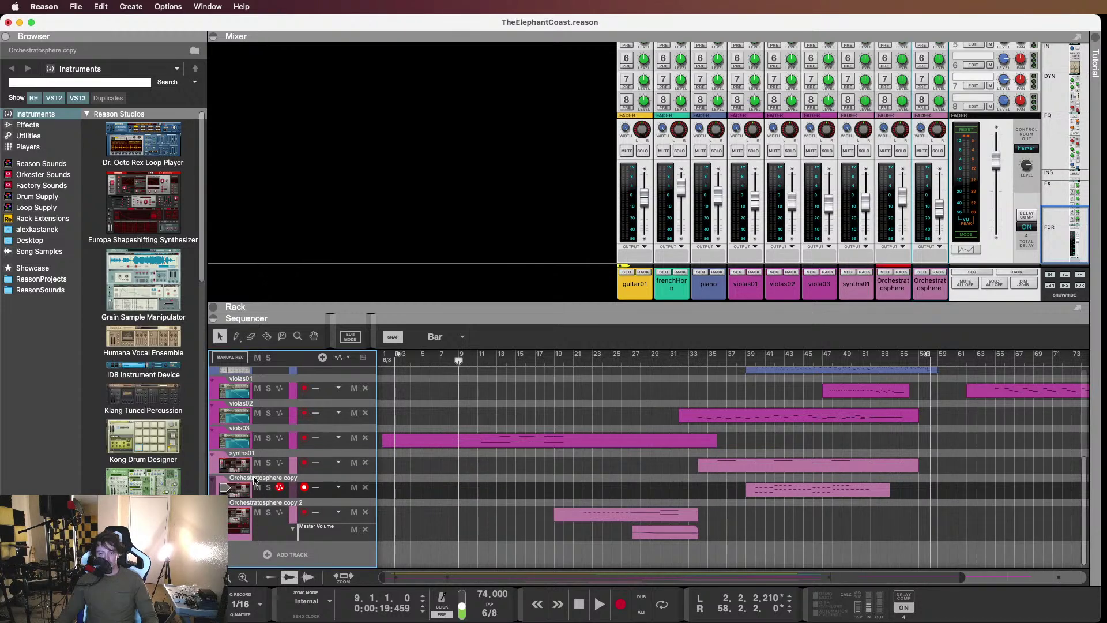
Rename the Orchestratosphere copy track as synths02, reusing the copied name
double_click(246, 481)
key(super+v)
key(BackSpace)
text(2)
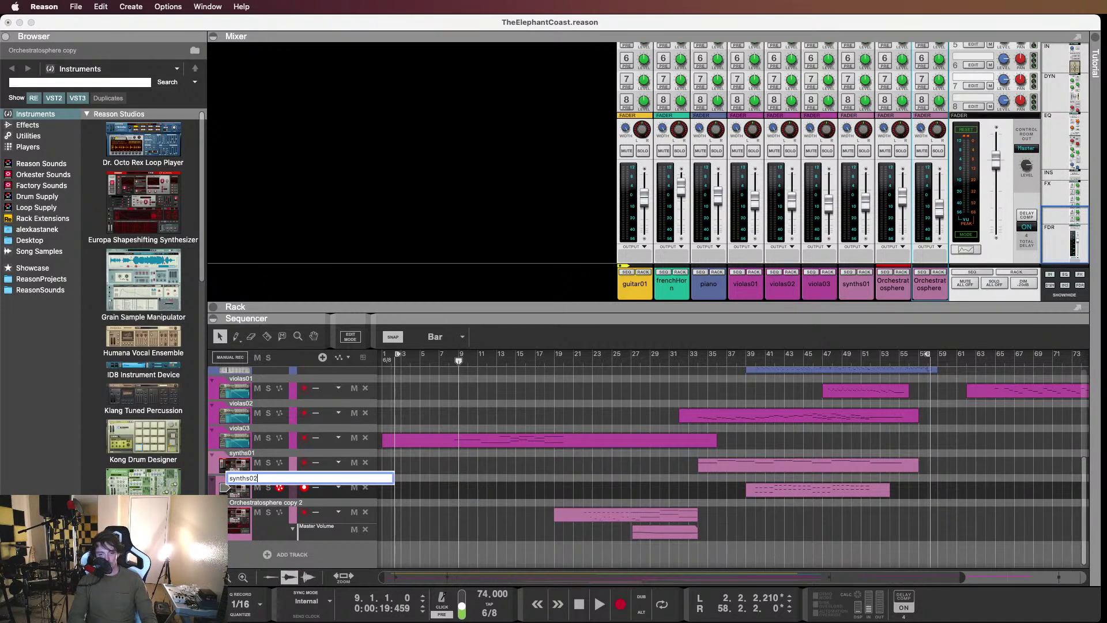
key(Return)
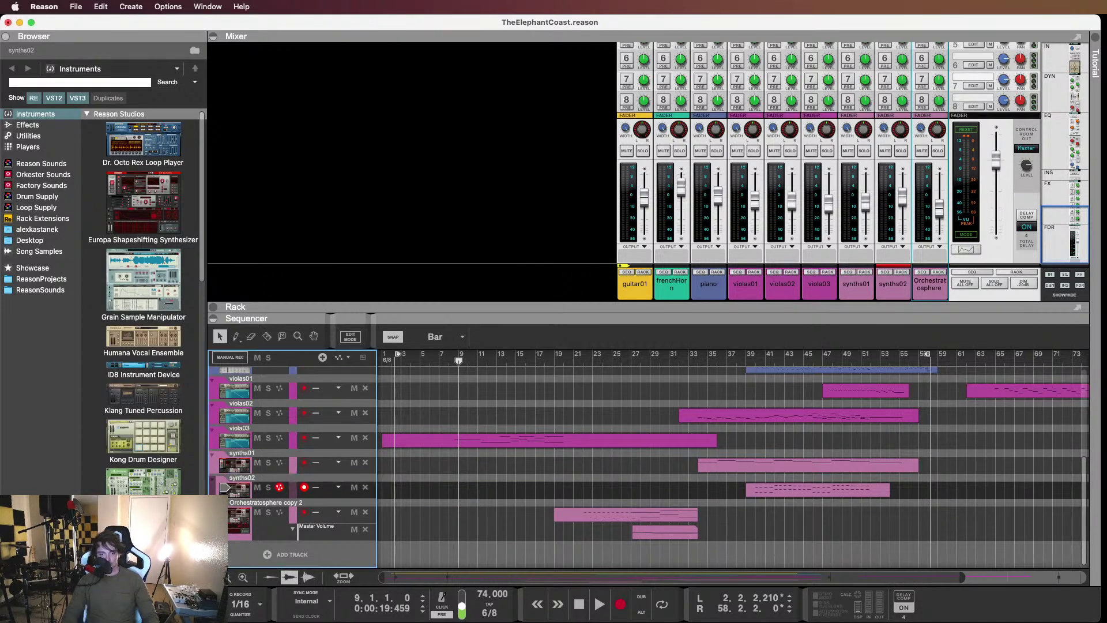
Rename the Orchestratosphere copy 2 track as synths03, reusing the copied synths name
double_click(242, 504)
key(super+v)
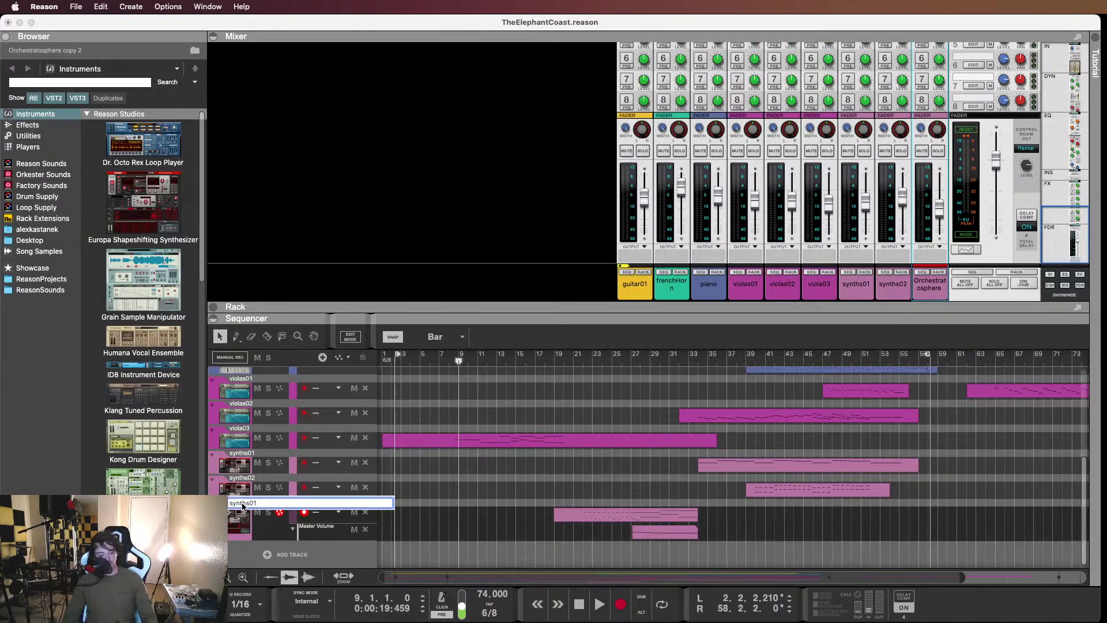
key(Return)
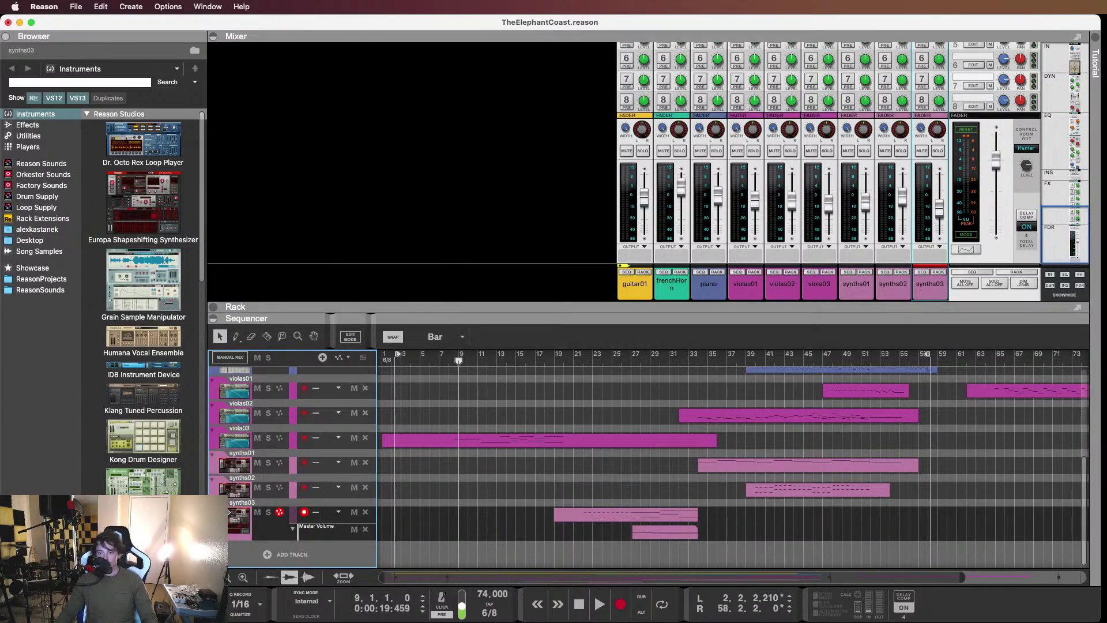
scroll(548, 485, up, 5)
scroll(543, 483, down, 5)
scroll(482, 472, up, 5)
scroll(470, 478, down, 5)
scroll(468, 483, up, 5)
scroll(468, 483, down, 5)
Move the playhead back to bar 2, near the start of the guitar01 clip
click(505, 419)
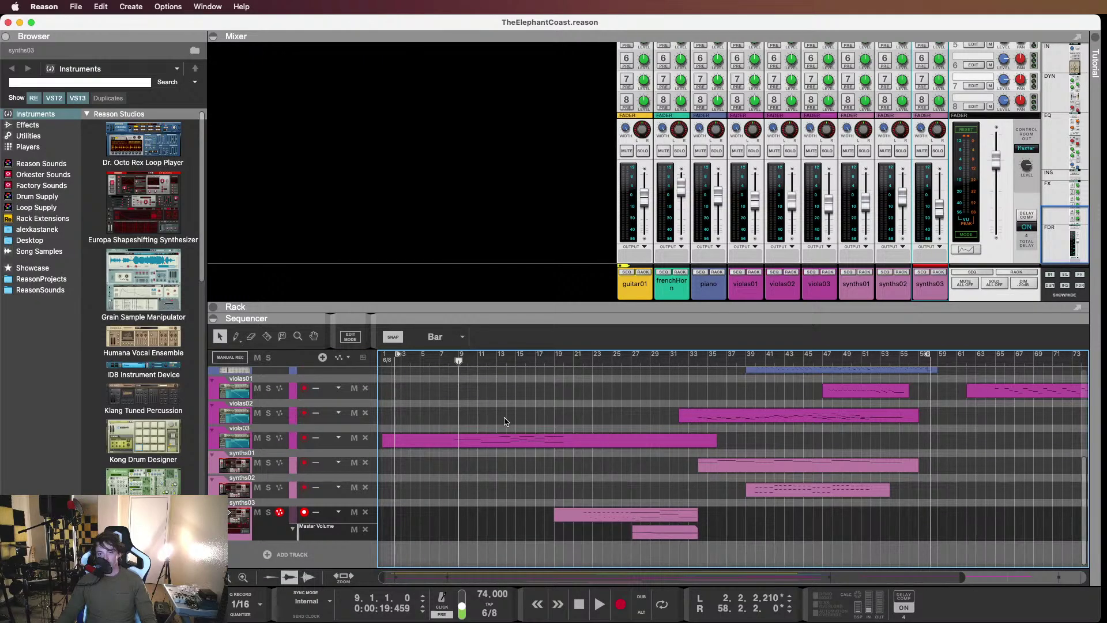
key(Left)
key(Left)
key(Left)
key(Left)
key(Left)
key(Left)
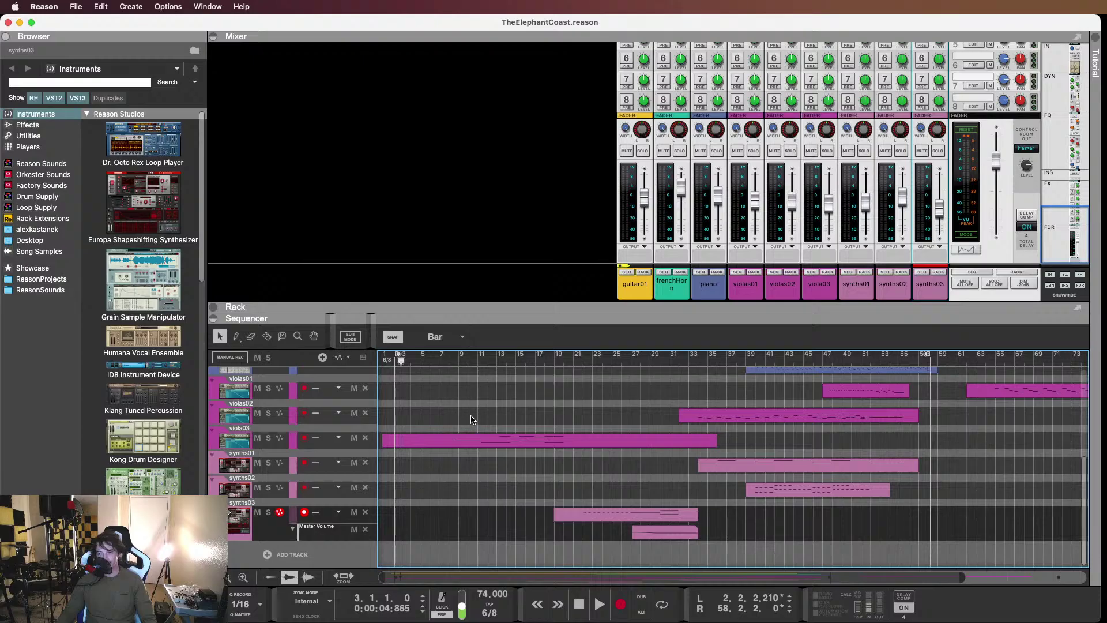
scroll(470, 418, up, 5)
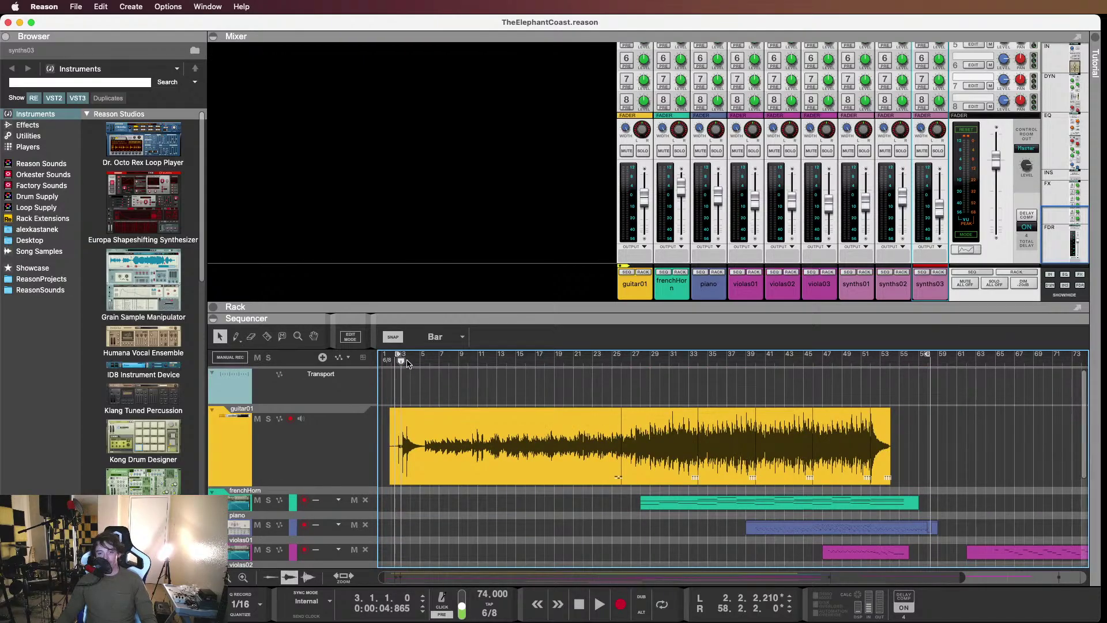
mouse_move(402, 365)
mouse_down()
mouse_move(421, 364)
mouse_move(388, 365)
mouse_up()
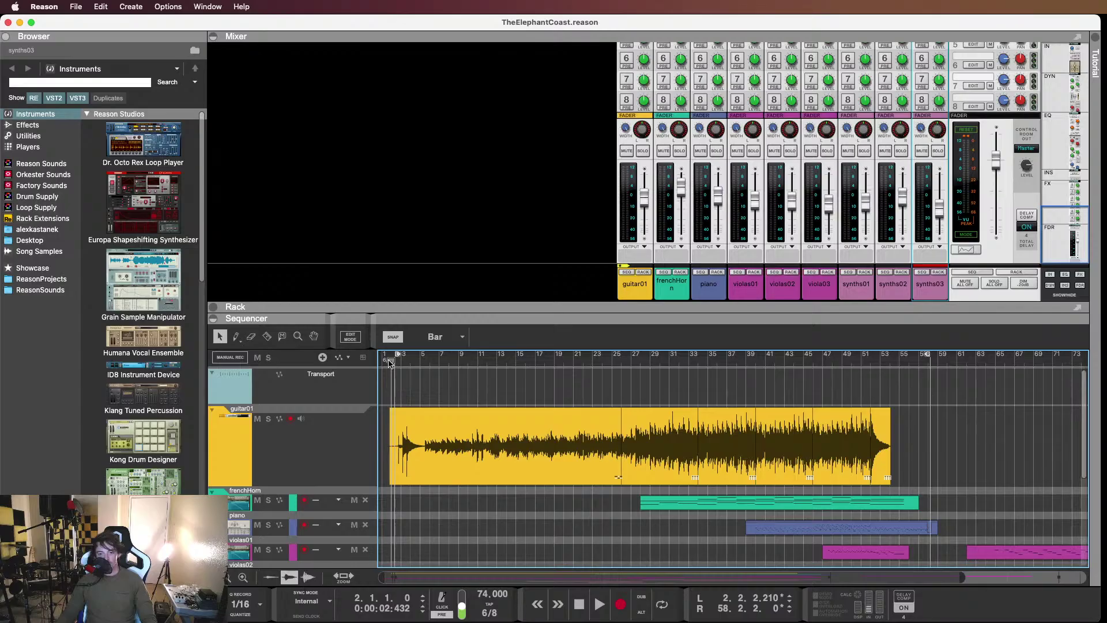
scroll(465, 383, down, 5)
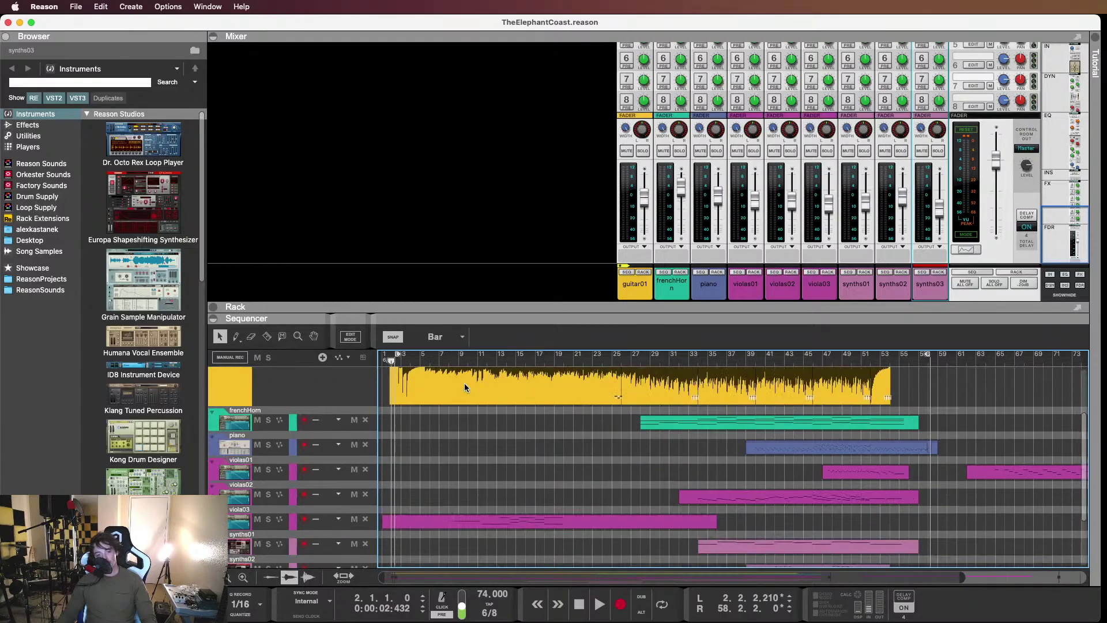
scroll(466, 387, up, 5)
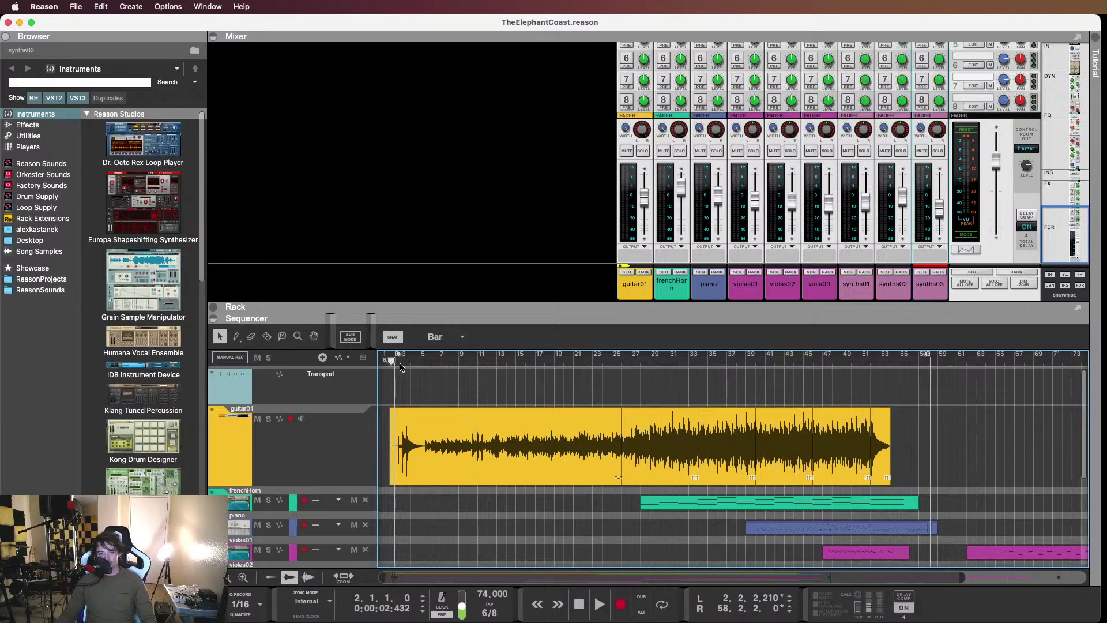
mouse_move(391, 363)
mouse_down()
mouse_move(427, 359)
mouse_move(392, 361)
mouse_move(399, 368)
mouse_up()
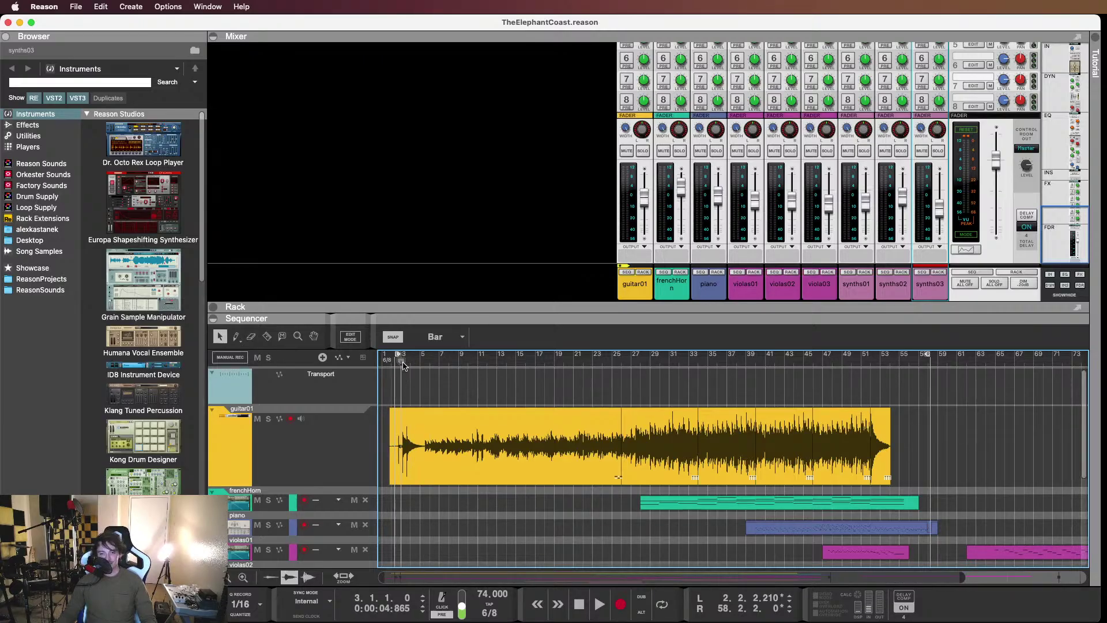
mouse_move(404, 365)
mouse_down()
mouse_move(424, 363)
mouse_move(391, 361)
mouse_up()
scroll(462, 392, down, 5)
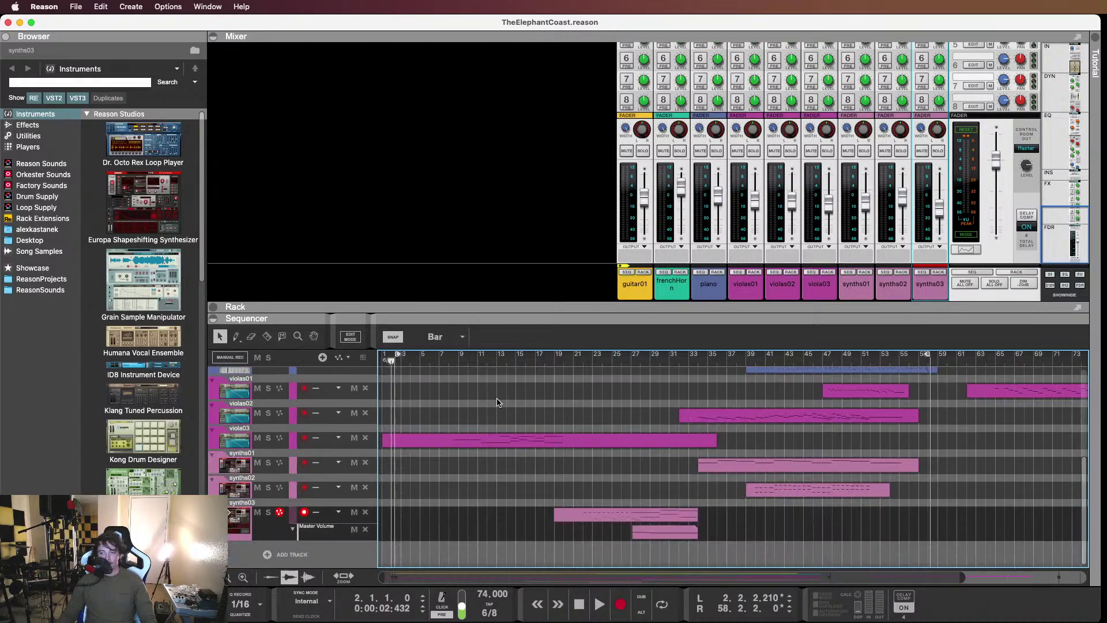
scroll(488, 401, up, 5)
scroll(487, 402, down, 5)
scroll(486, 407, up, 4)
scroll(273, 461, up, 1)
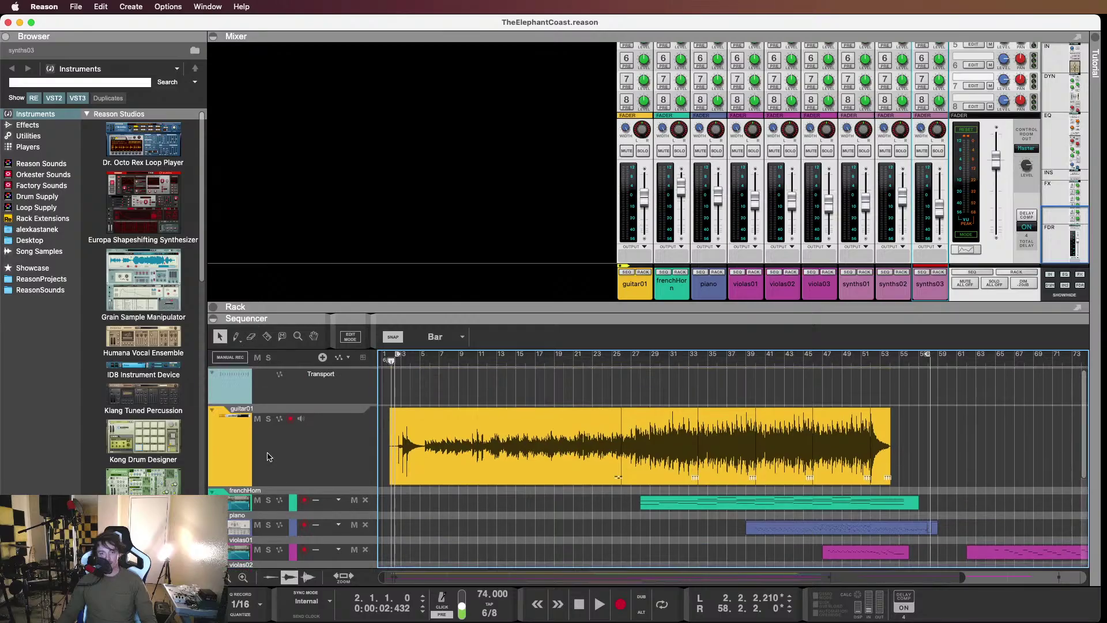
scroll(269, 458, down, 4)
scroll(270, 457, up, 5)
Play the song from bar 12 through the end of the guitar01 clip to hear the mix, and stop playback
drag(574, 359, 489, 360)
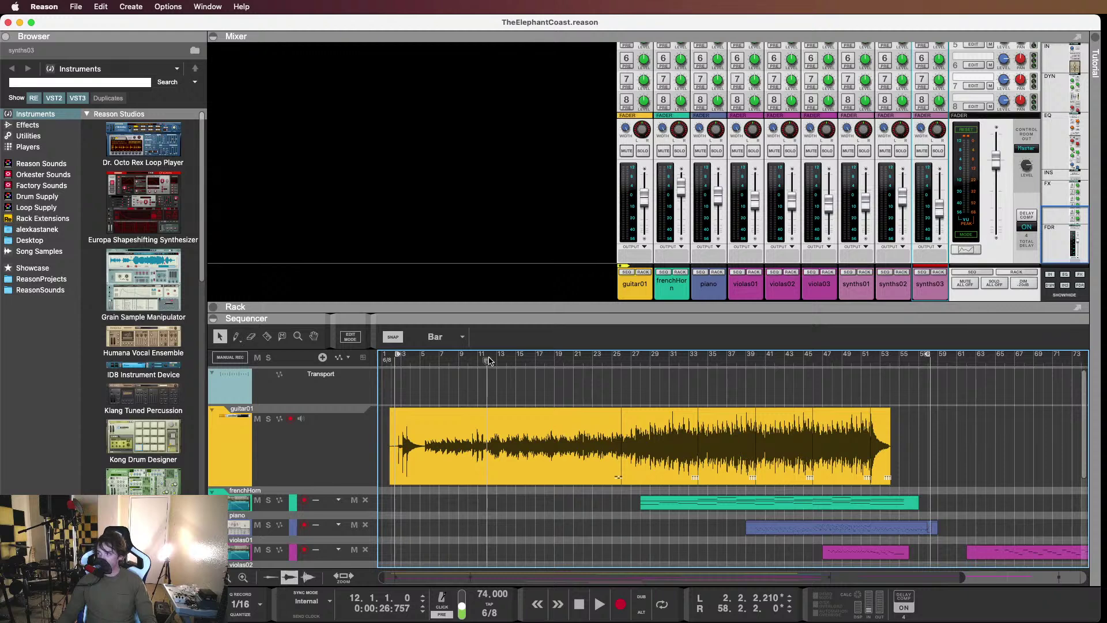
key(space)
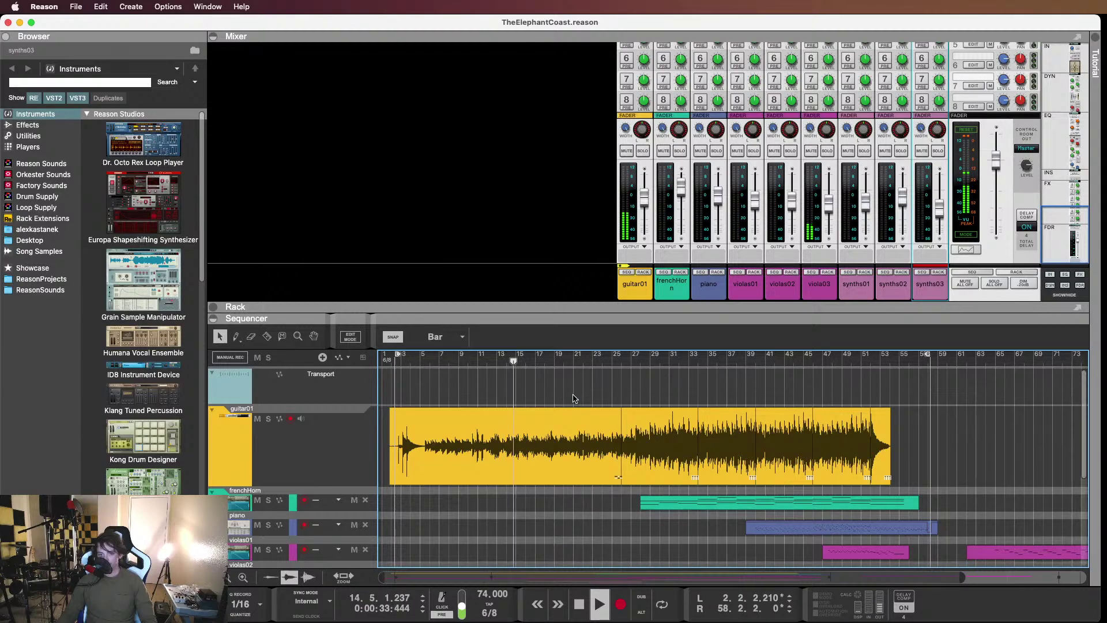
scroll(572, 396, down, 5)
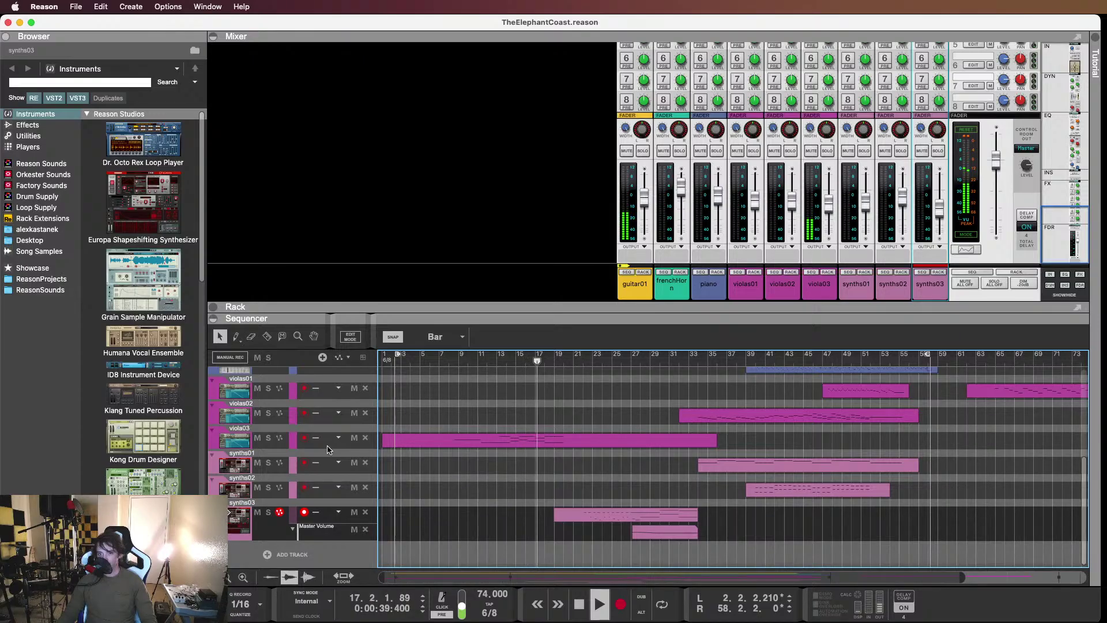
click(827, 204)
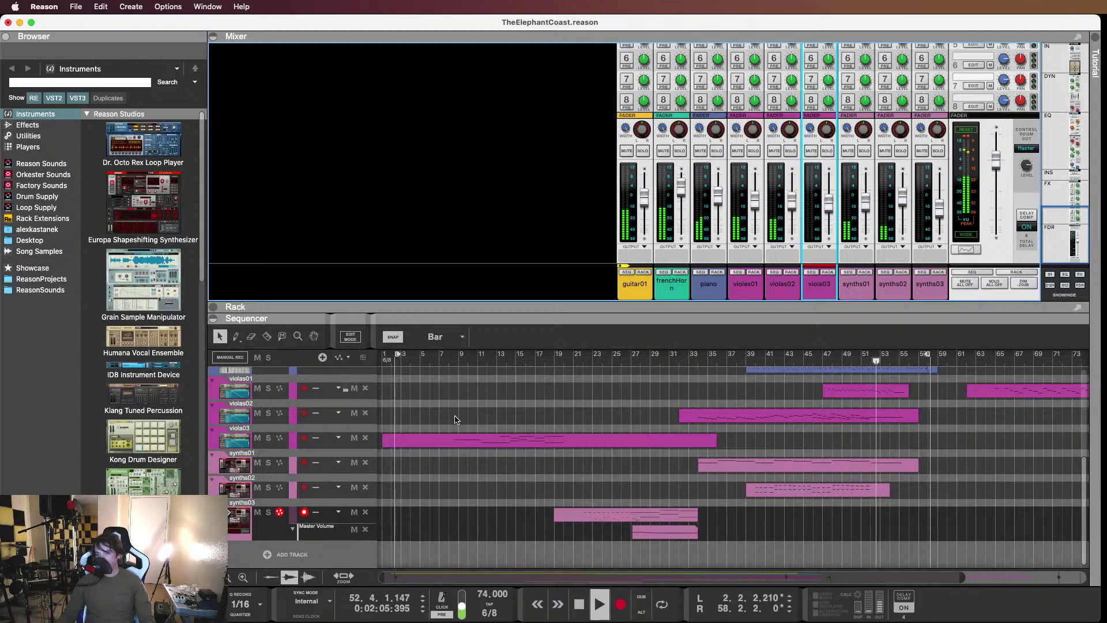
click(531, 421)
key(space)
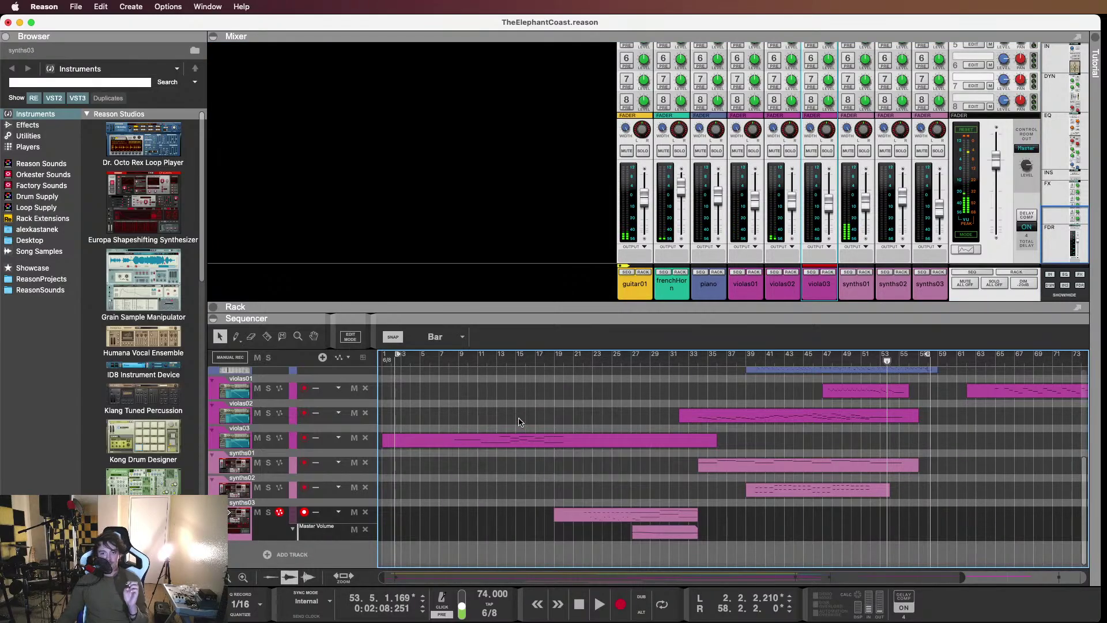
Move the playhead to bar 34, where the synths01 clip begins
scroll(614, 439, up, 5)
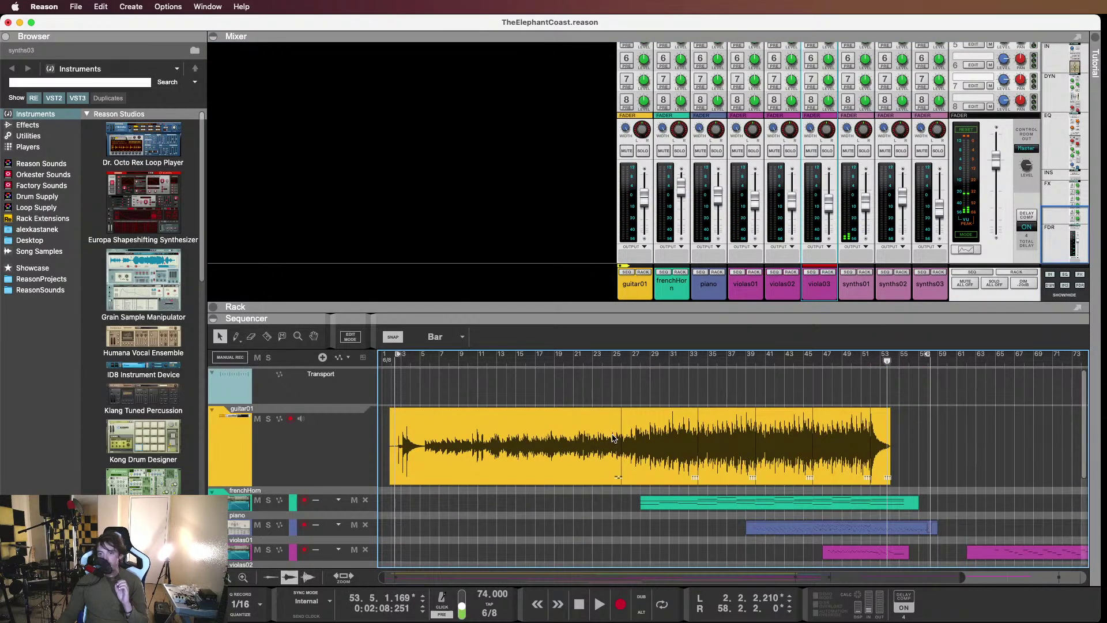
scroll(614, 438, down, 3)
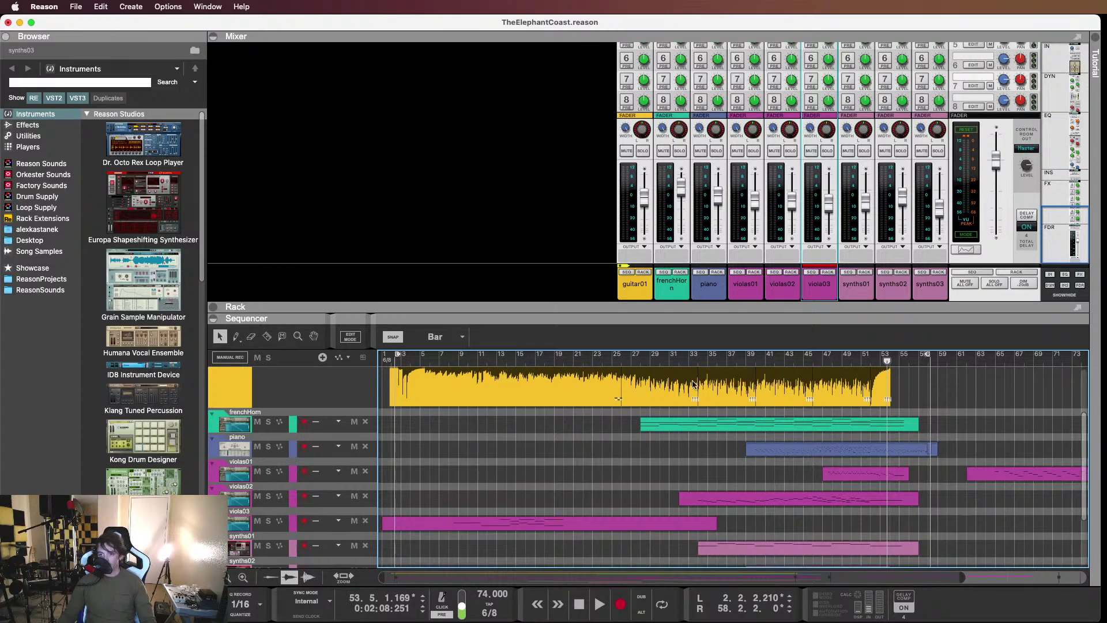
click(710, 351)
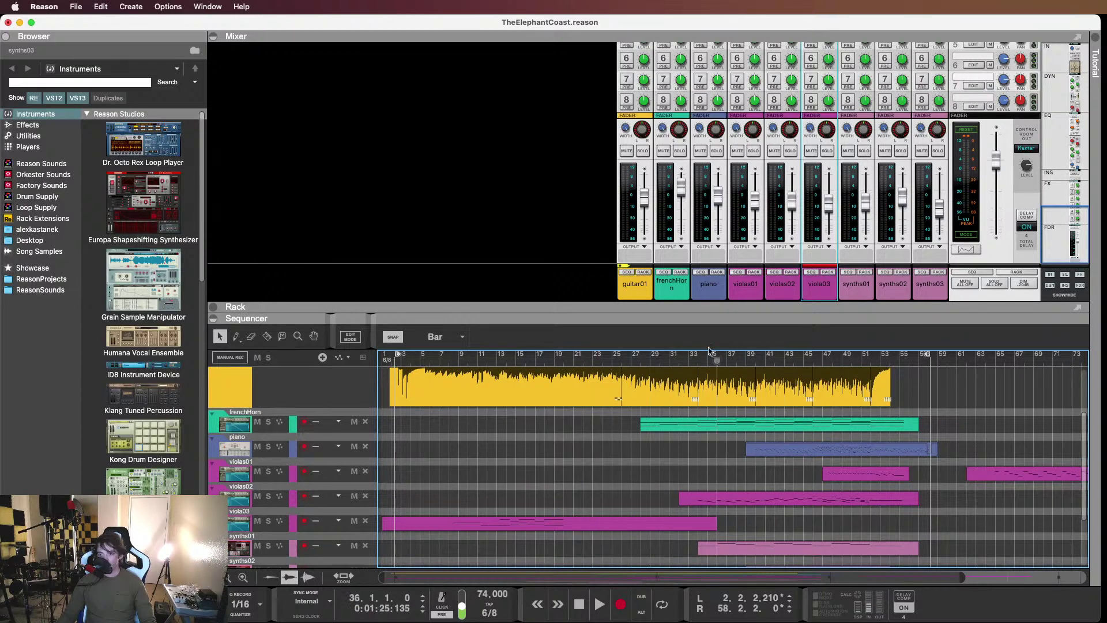
click(662, 366)
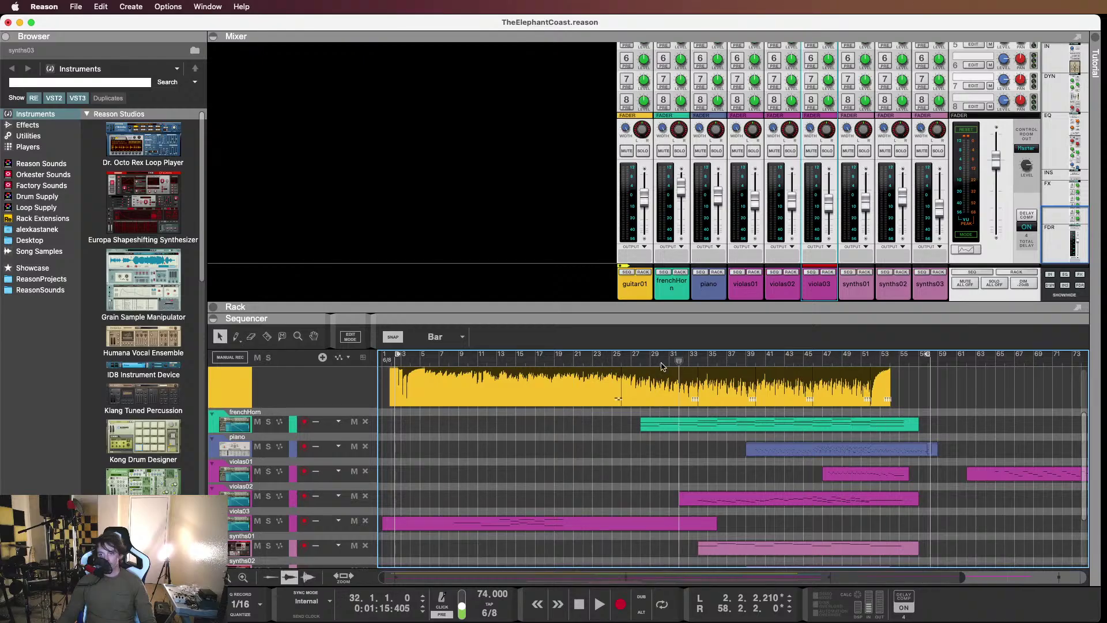
drag(662, 366, 697, 360)
scroll(646, 438, up, 3)
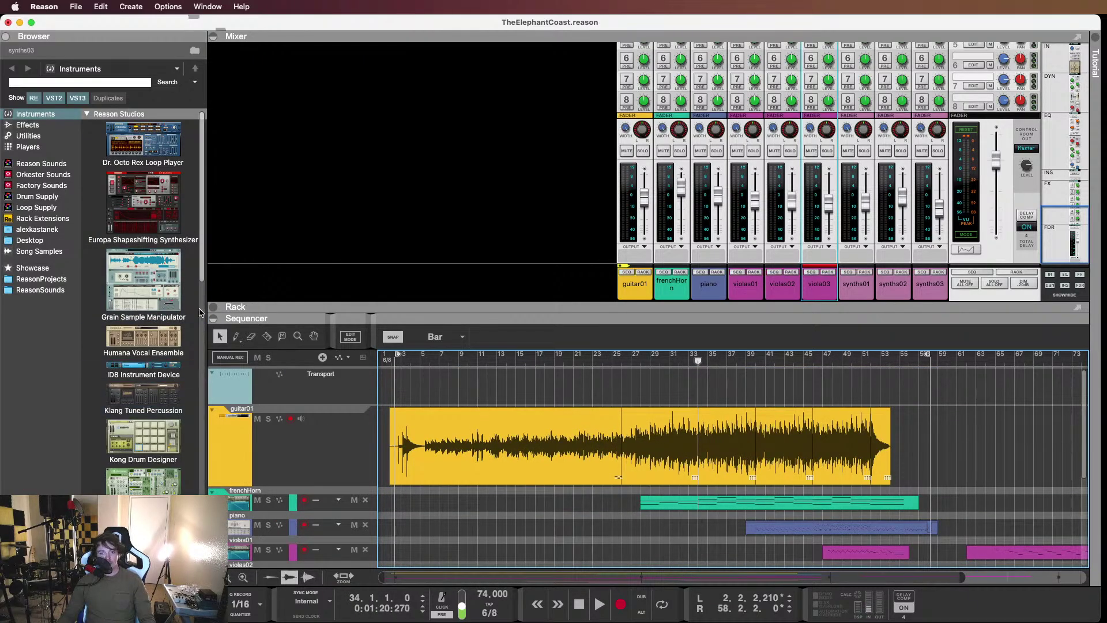
Expand the rack, collapse the mixer, and bring the master section and first devices into view in the rack
click(213, 307)
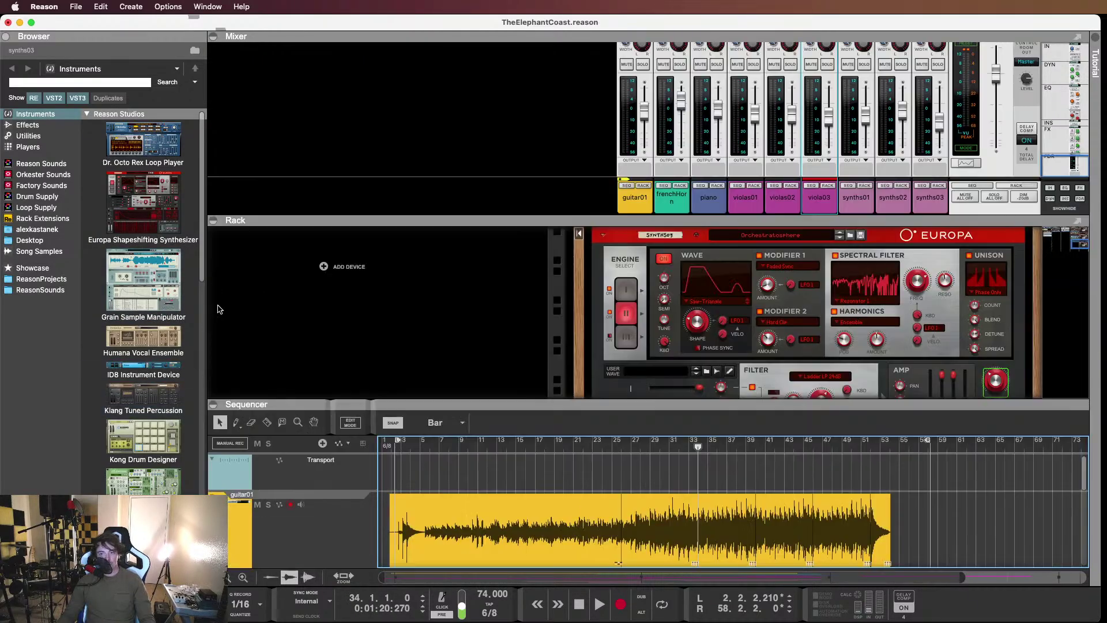
click(213, 36)
click(1077, 69)
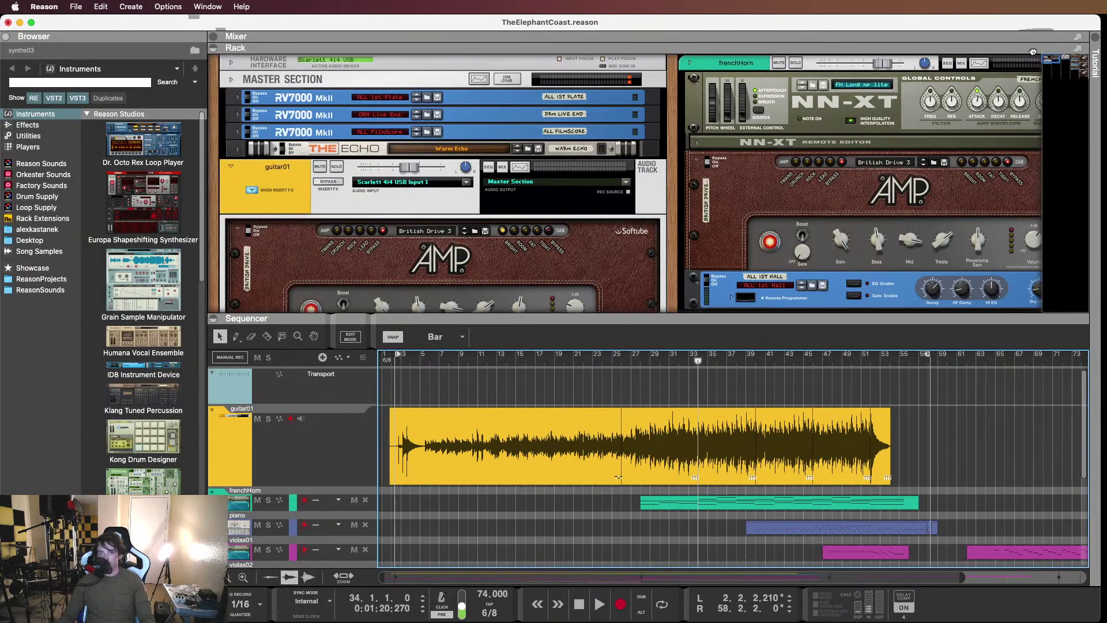
Create a new audio track and move it above the guitar01 track in the track list
scroll(292, 503, down, 5)
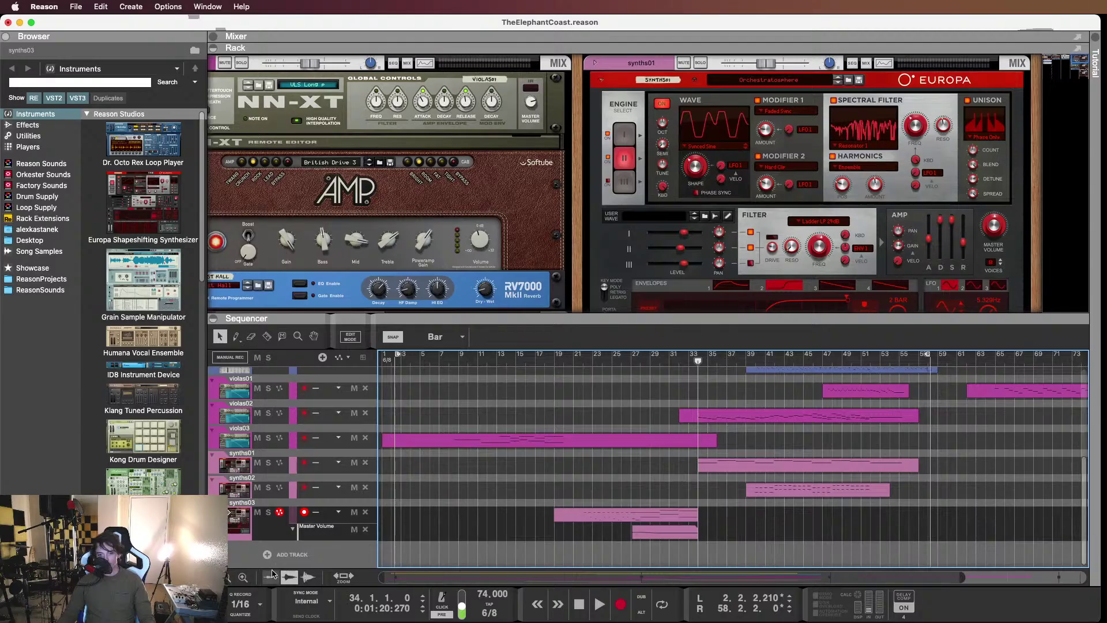
right_click(272, 550)
click(292, 558)
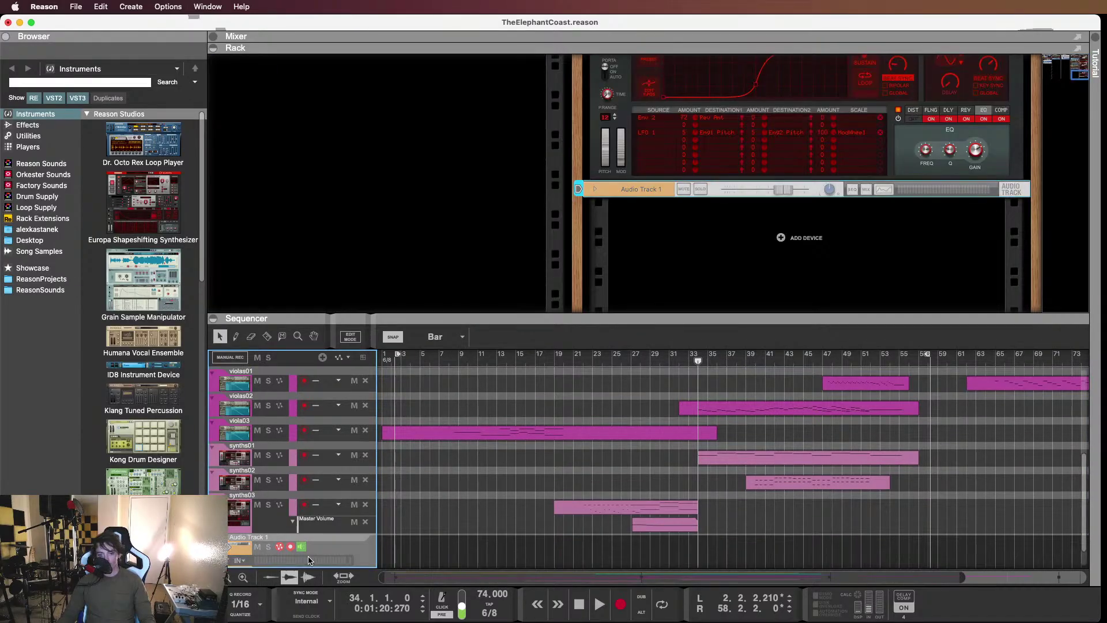
drag(229, 547, 219, 410)
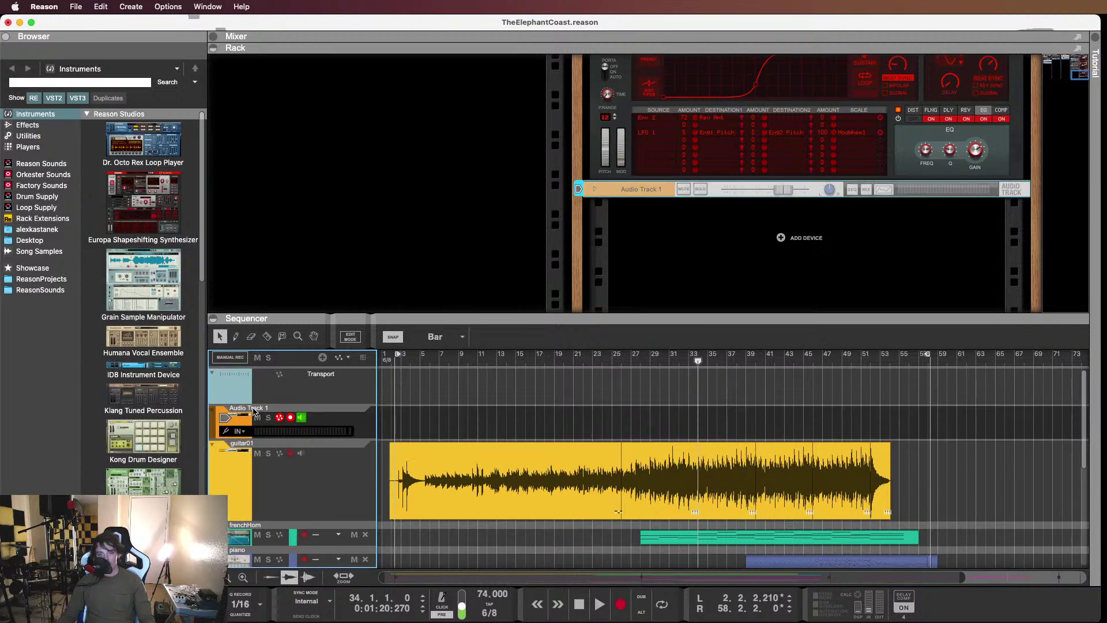
Rename the new audio track as drums
double_click(242, 408)
text(d)
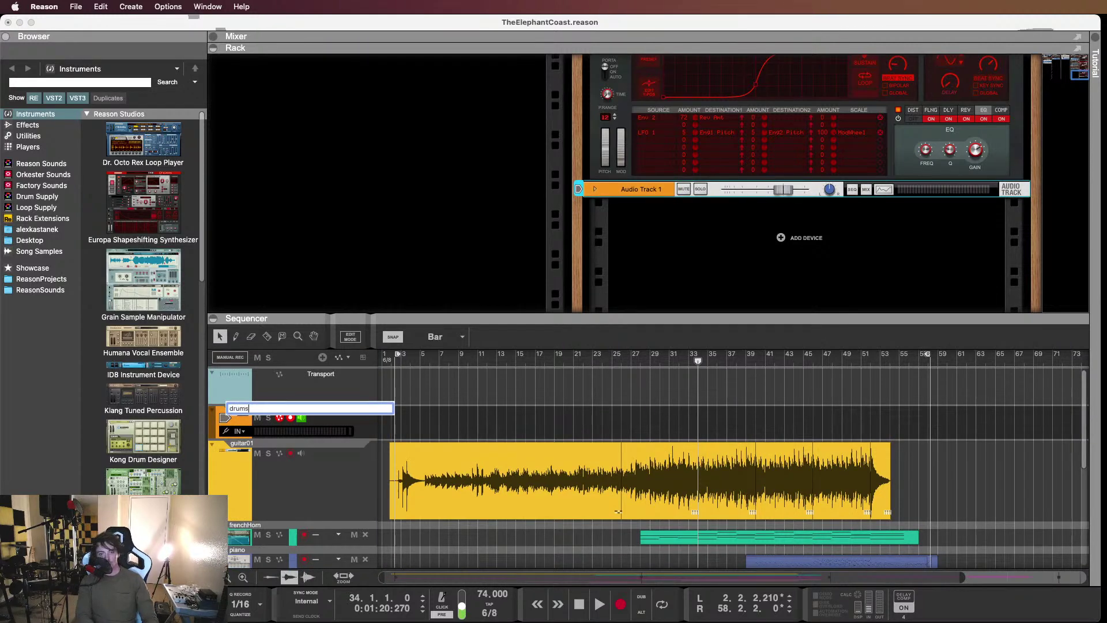
text(rums)
key(Return)
Set the drums track's color to Red and move its device to the top of a new rack column
right_click(254, 427)
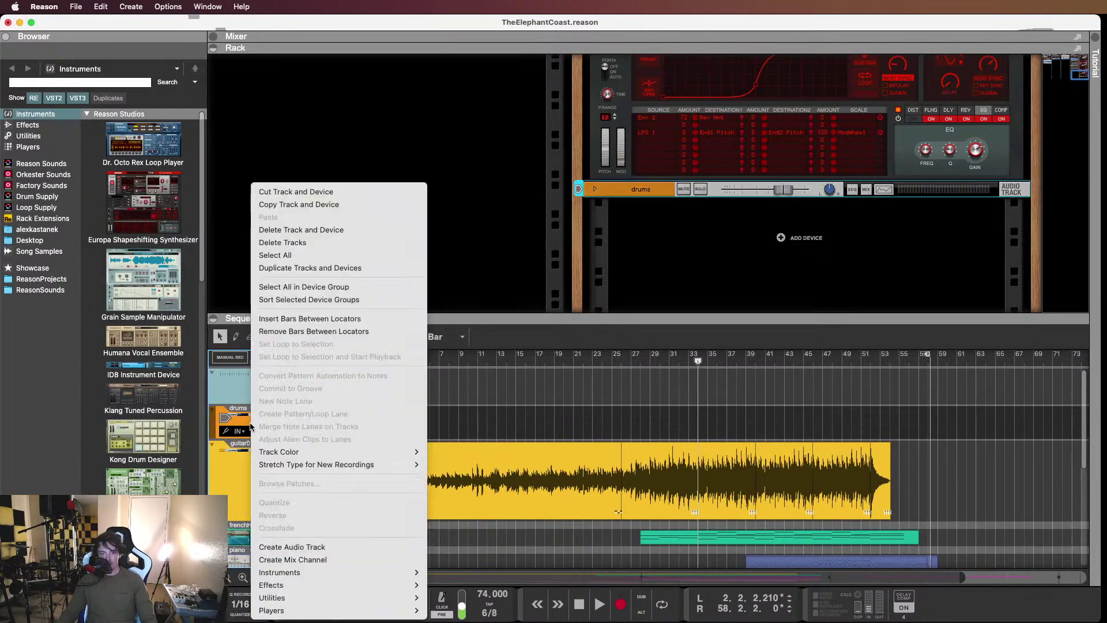
mouse_move(346, 452)
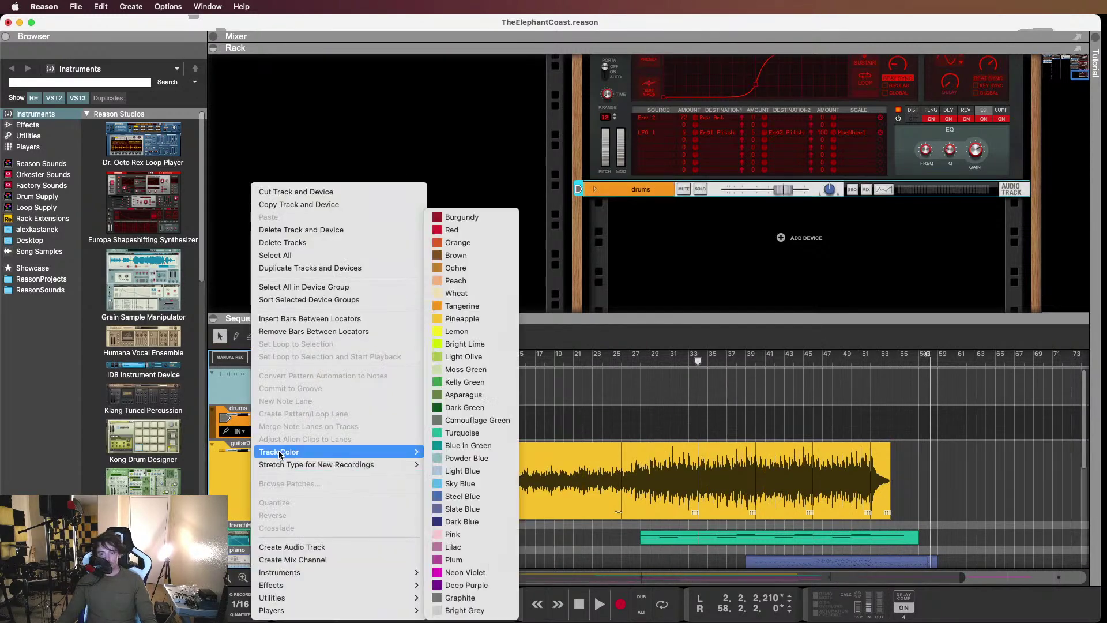
click(482, 232)
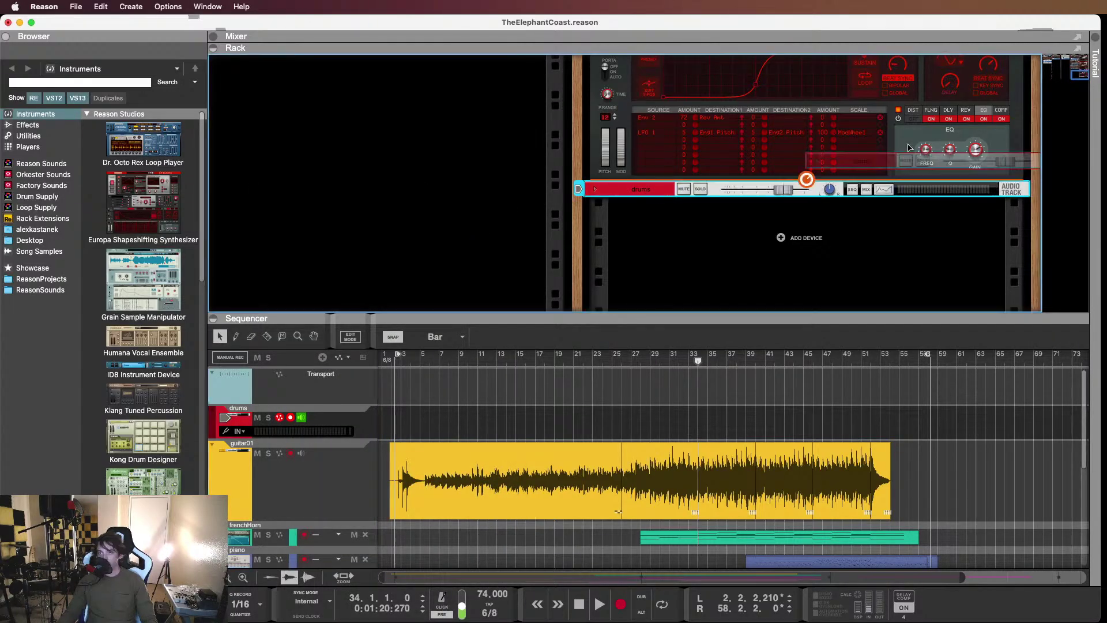
scroll(1023, 91, down, 3)
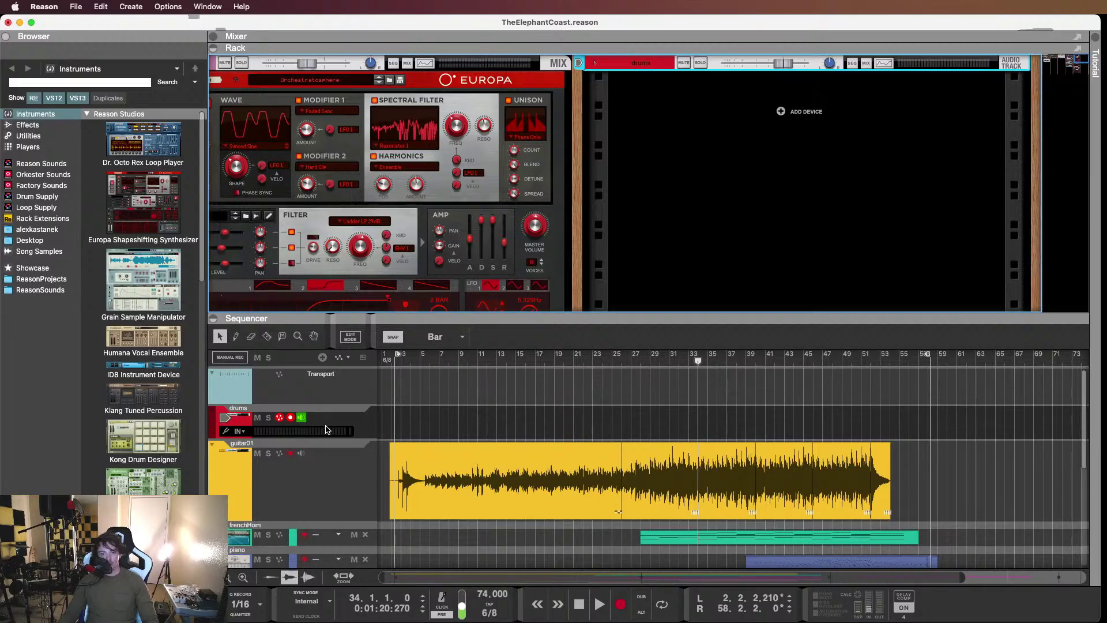
Browse the sound libraries for drums and open Alt Drums Pack 1 from the Ryan Greene Alt Drums 1 folder in ReasonSounds
click(40, 163)
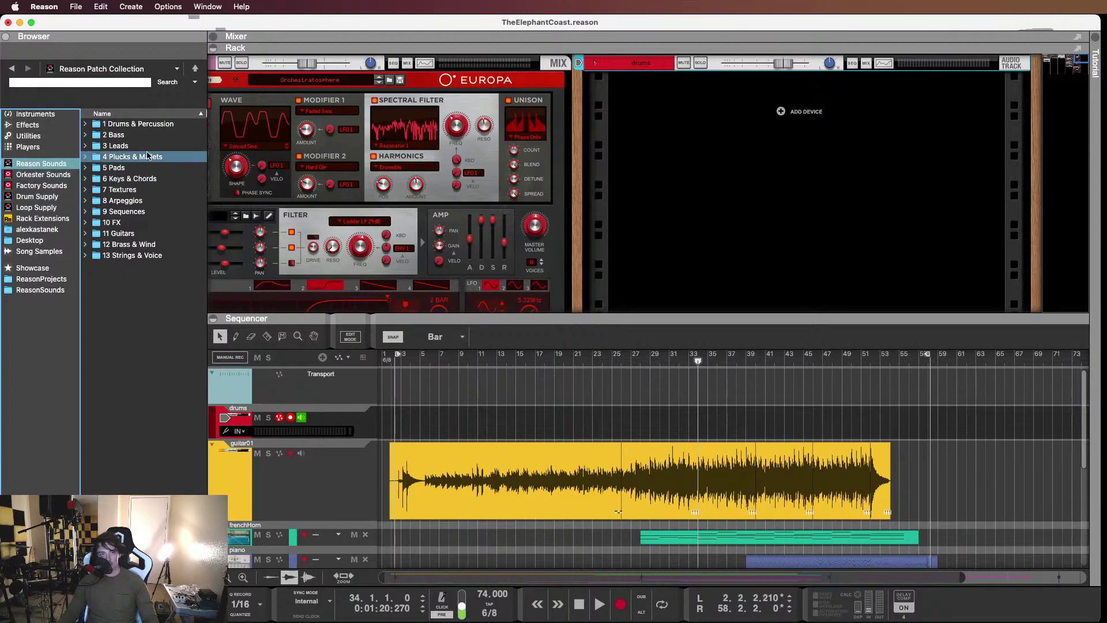
click(35, 199)
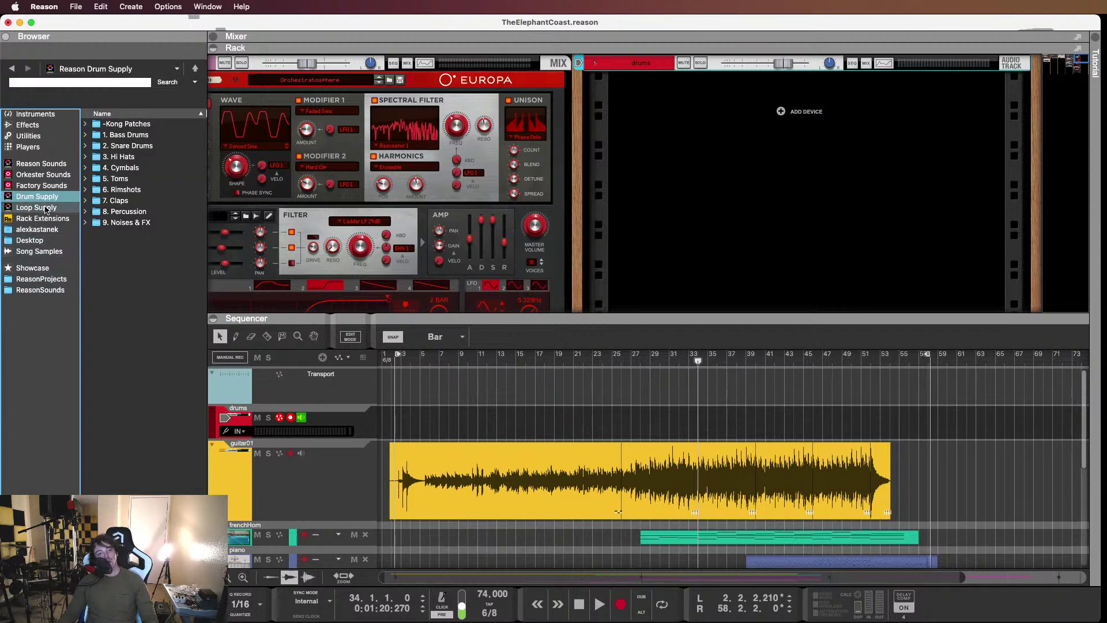
click(35, 290)
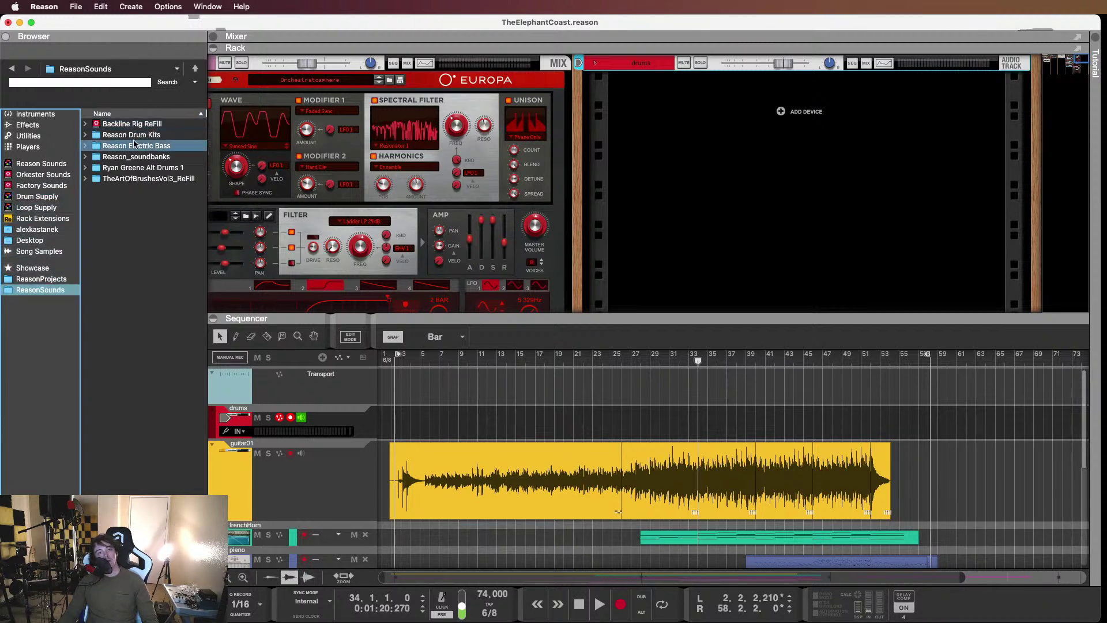
double_click(129, 168)
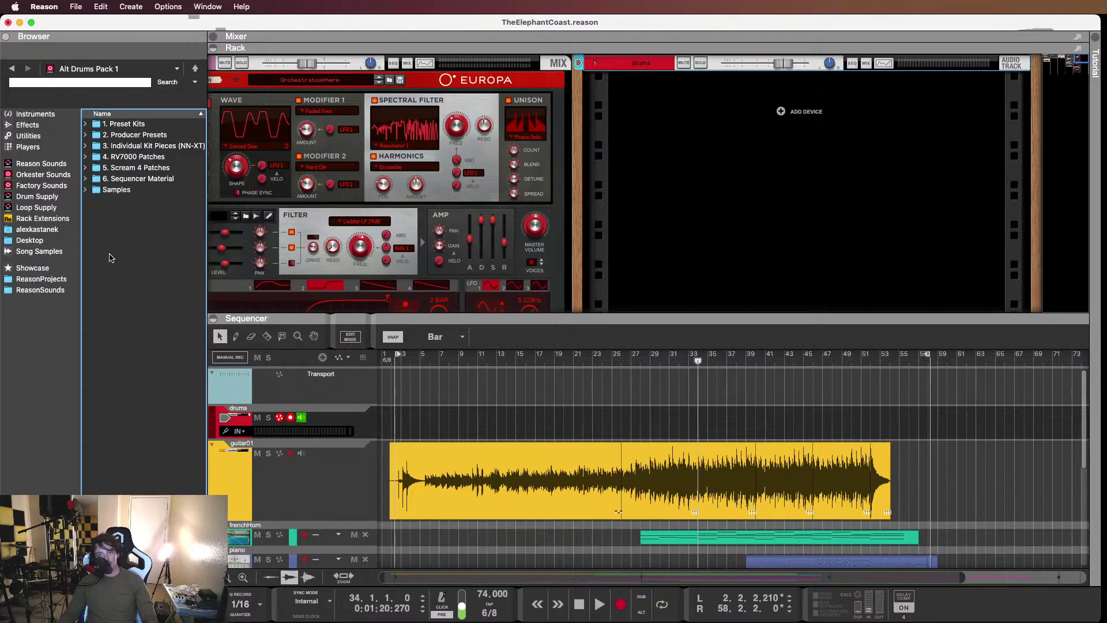
Open Close Mics (CLS) in the Preset Kits folder and add the Gretsch CLS.cmb kit to the rack below the drums device
double_click(136, 124)
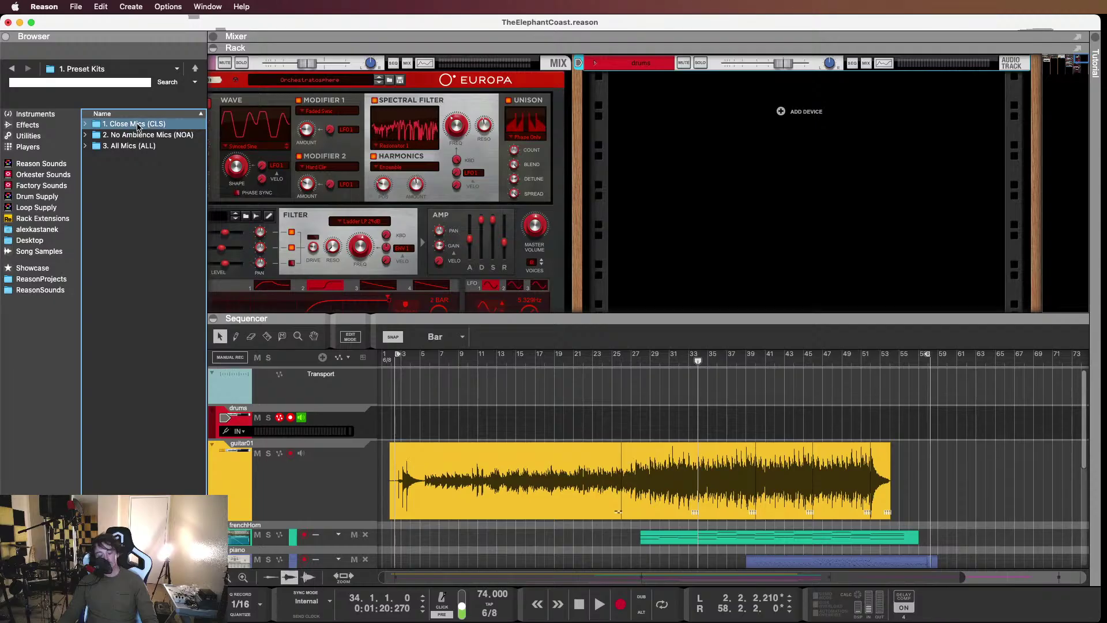
double_click(136, 126)
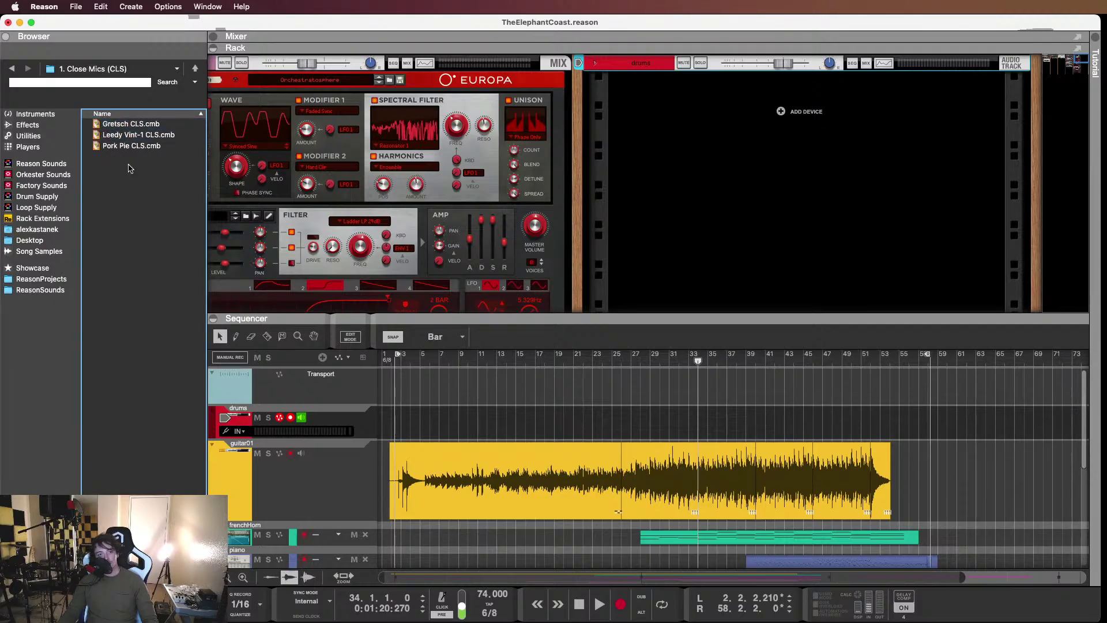
click(116, 126)
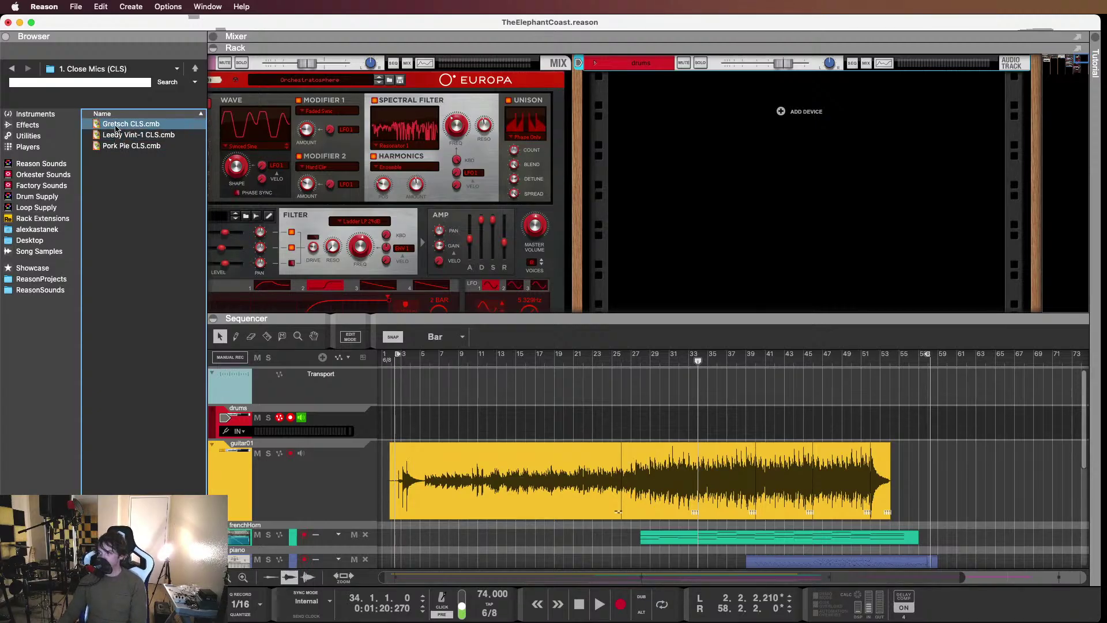
drag(116, 127, 698, 117)
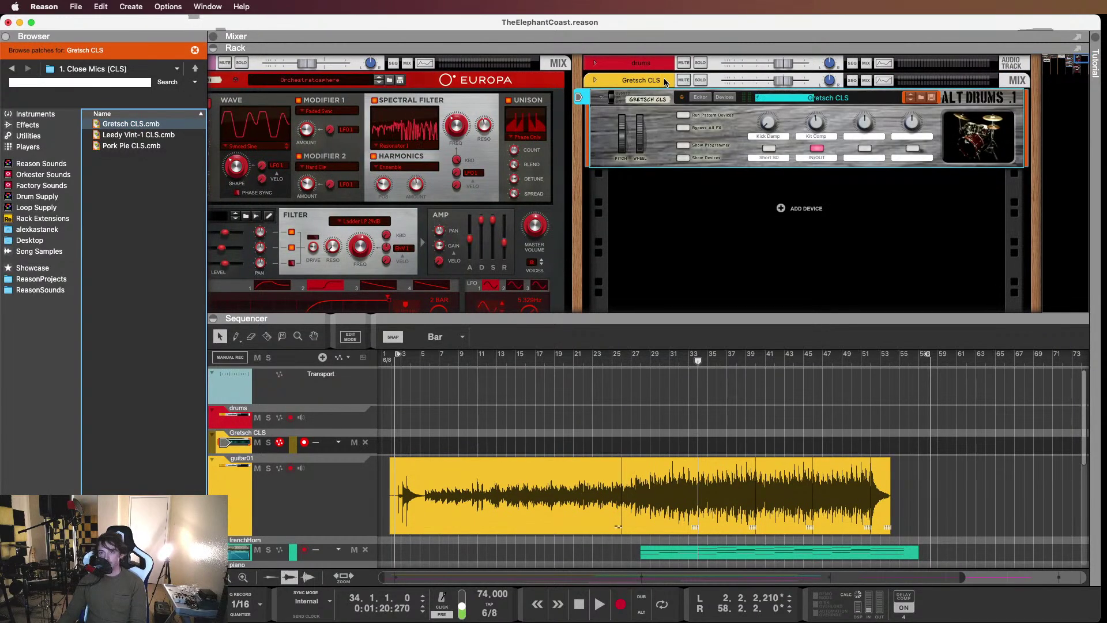
Try deleting only the sequencer track of the drums audio track, and undo the deletion
click(333, 425)
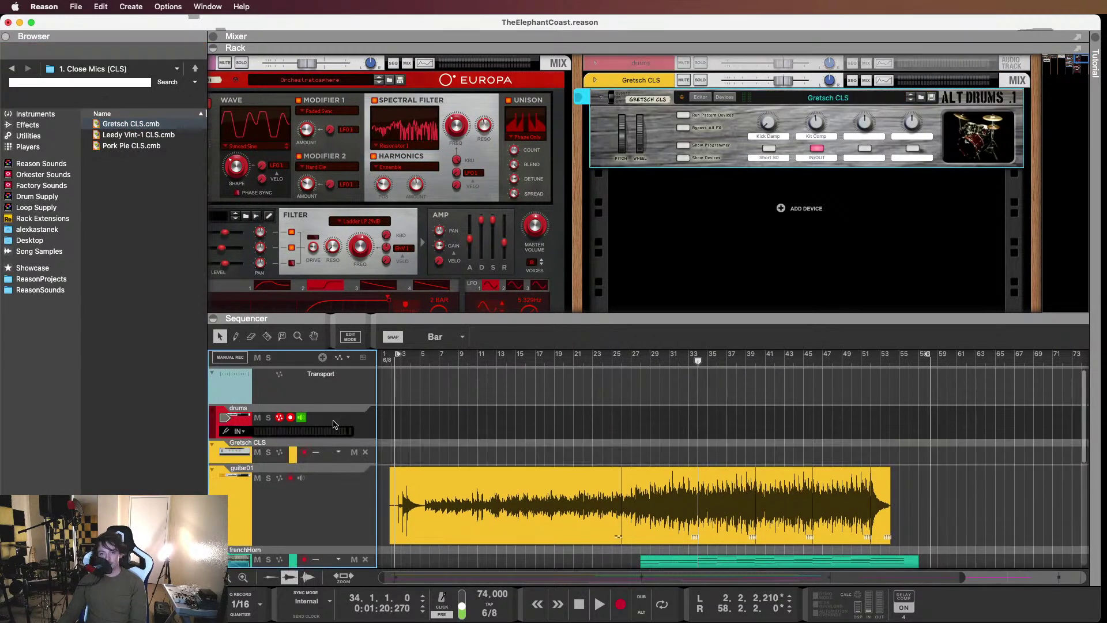
right_click(333, 425)
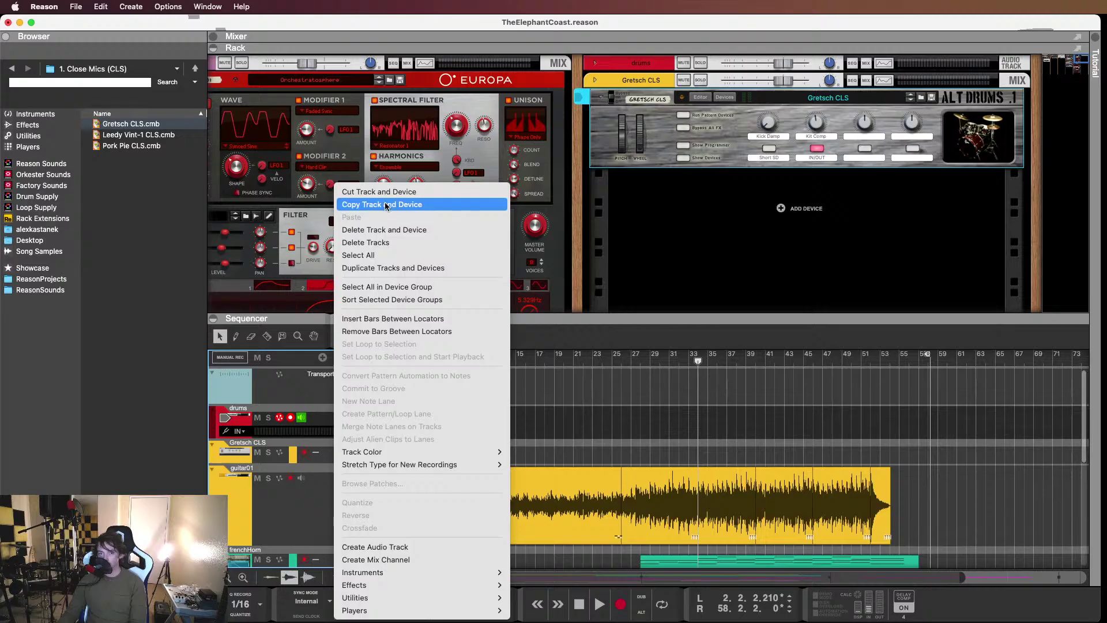
click(368, 242)
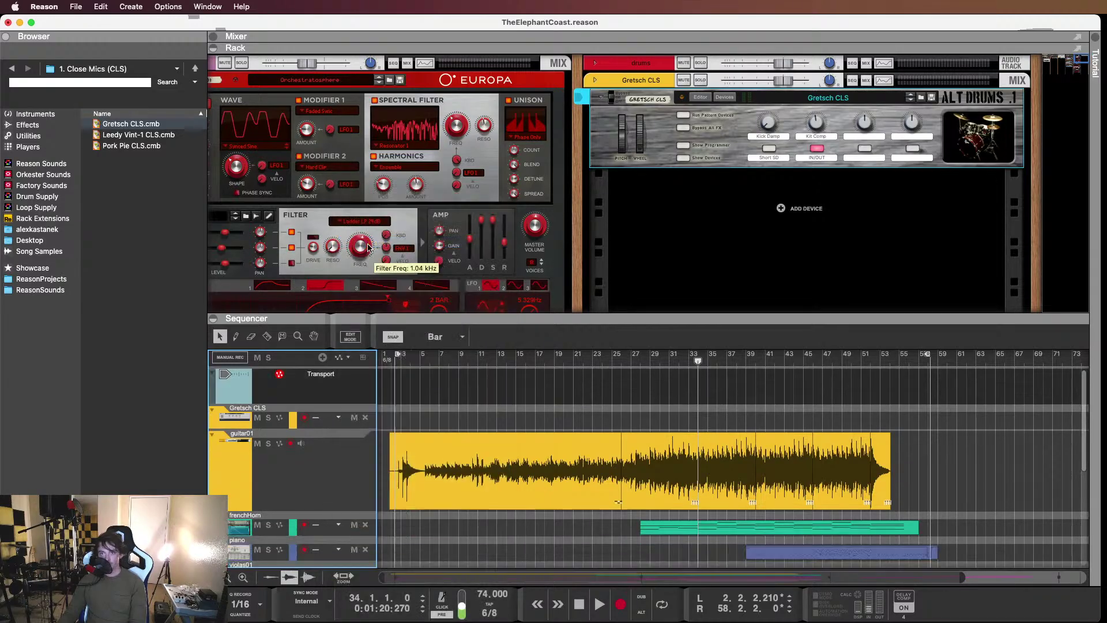
key(super+z)
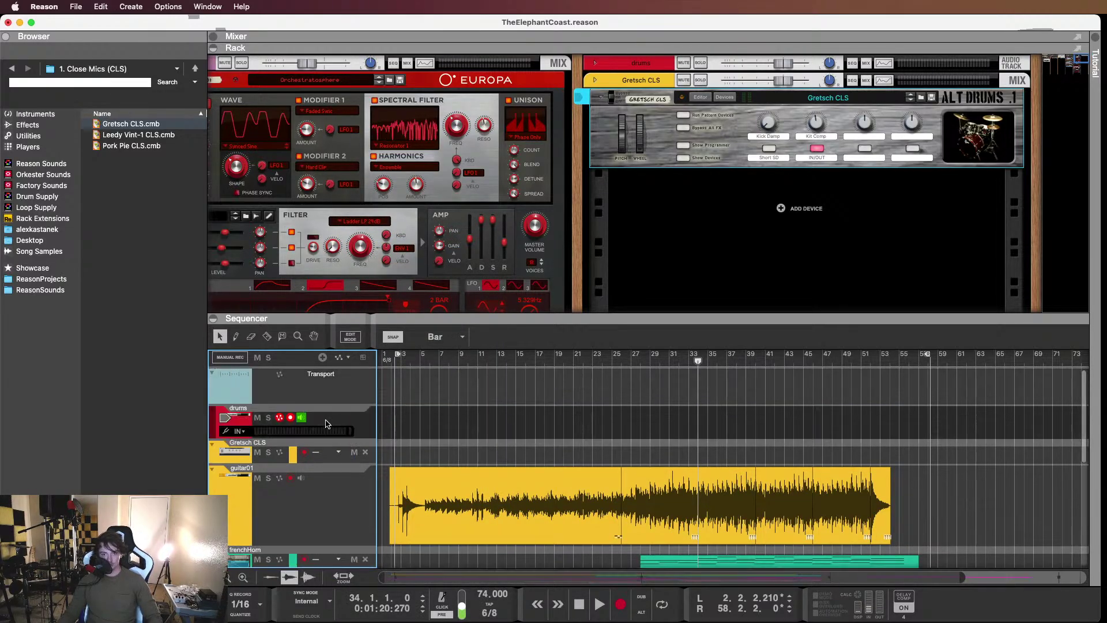
Delete the drums audio track together with its rack device
right_click(321, 425)
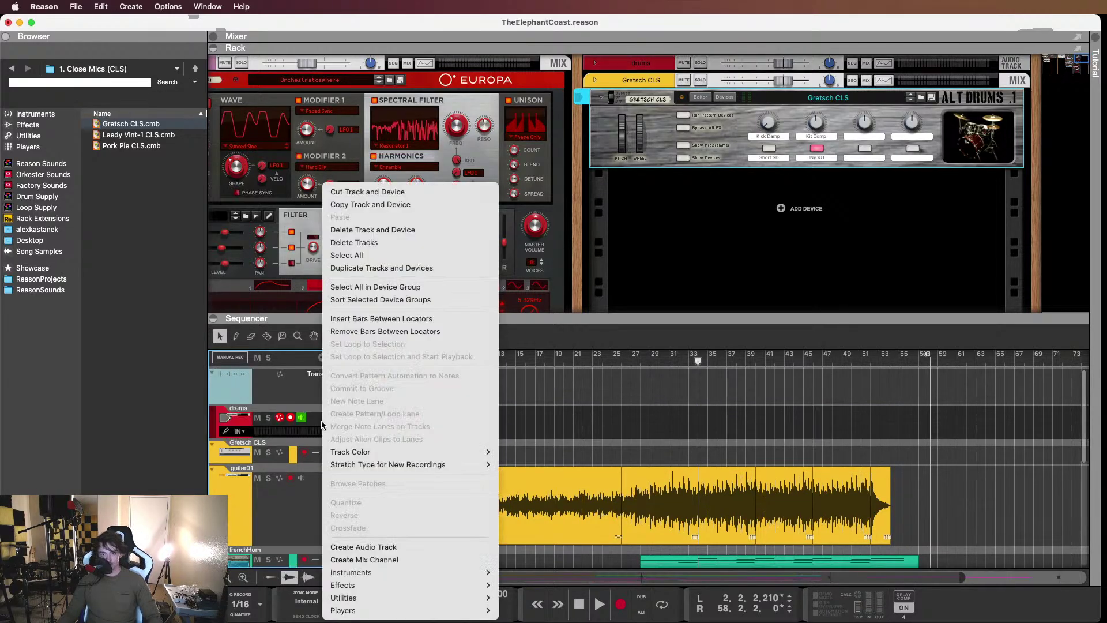
click(383, 230)
click(594, 261)
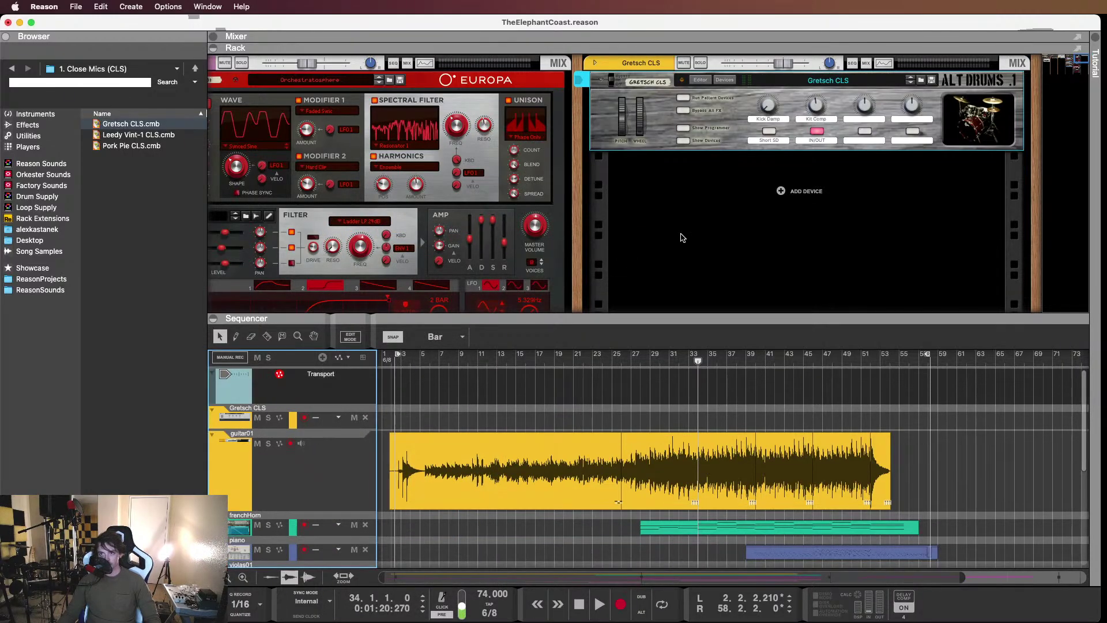
Set the Gretsch CLS track's color to Red and rename the track as drums
right_click(341, 426)
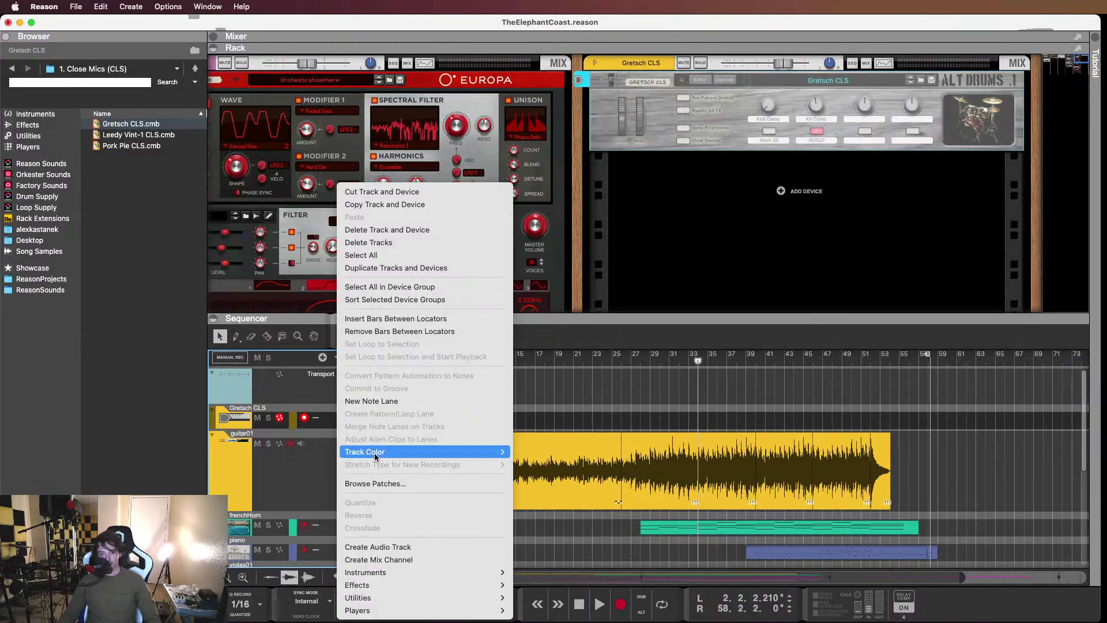
mouse_move(462, 451)
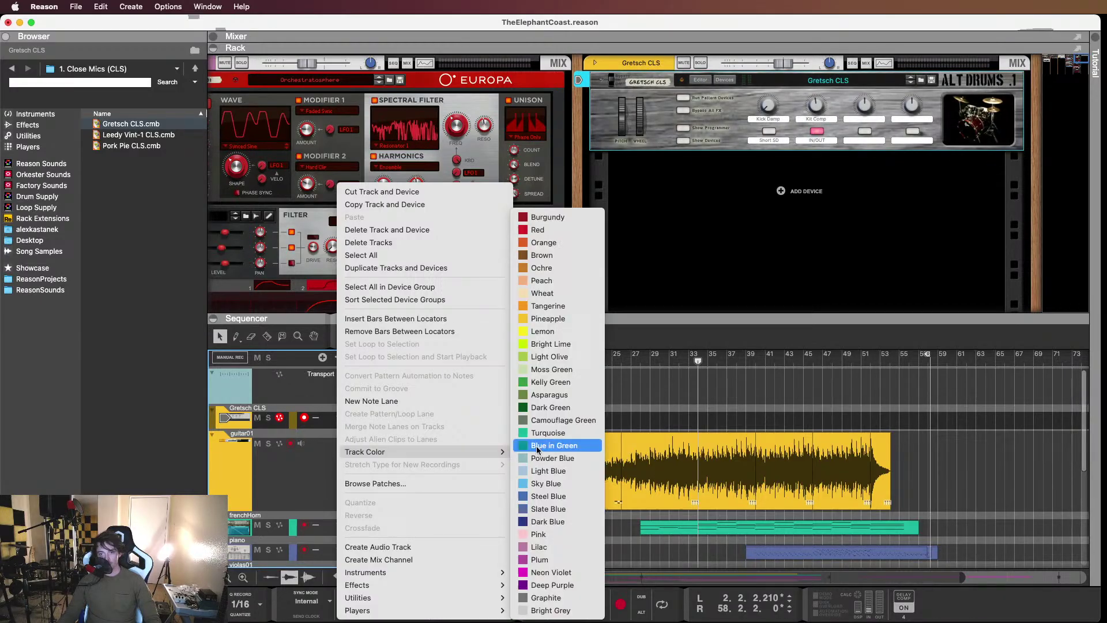
click(557, 230)
double_click(247, 408)
text(d)
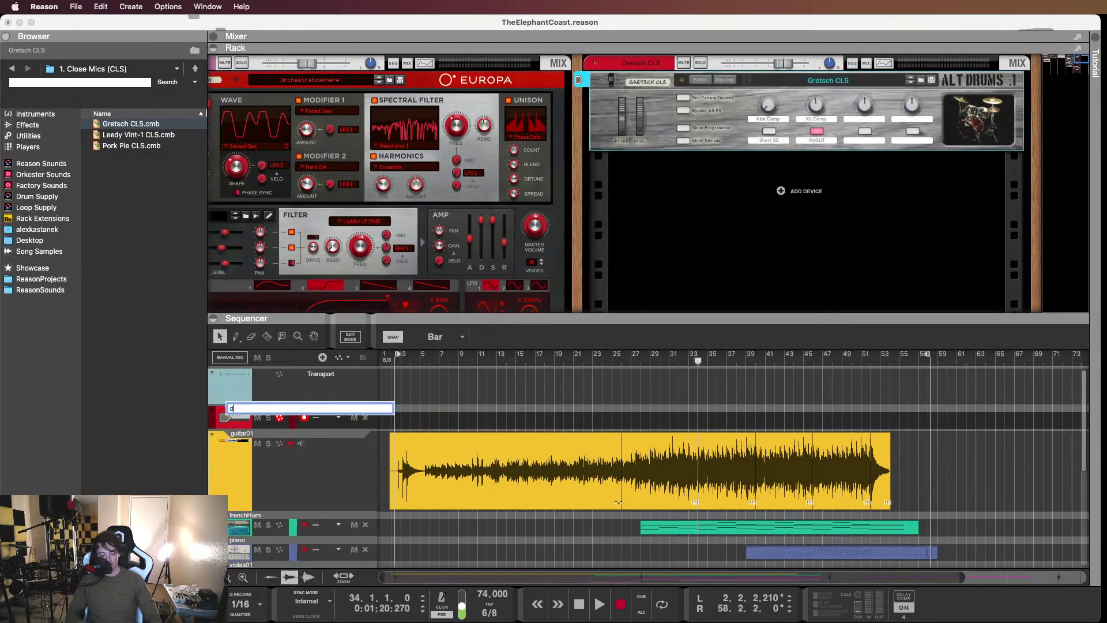
text(rums)
key(Return)
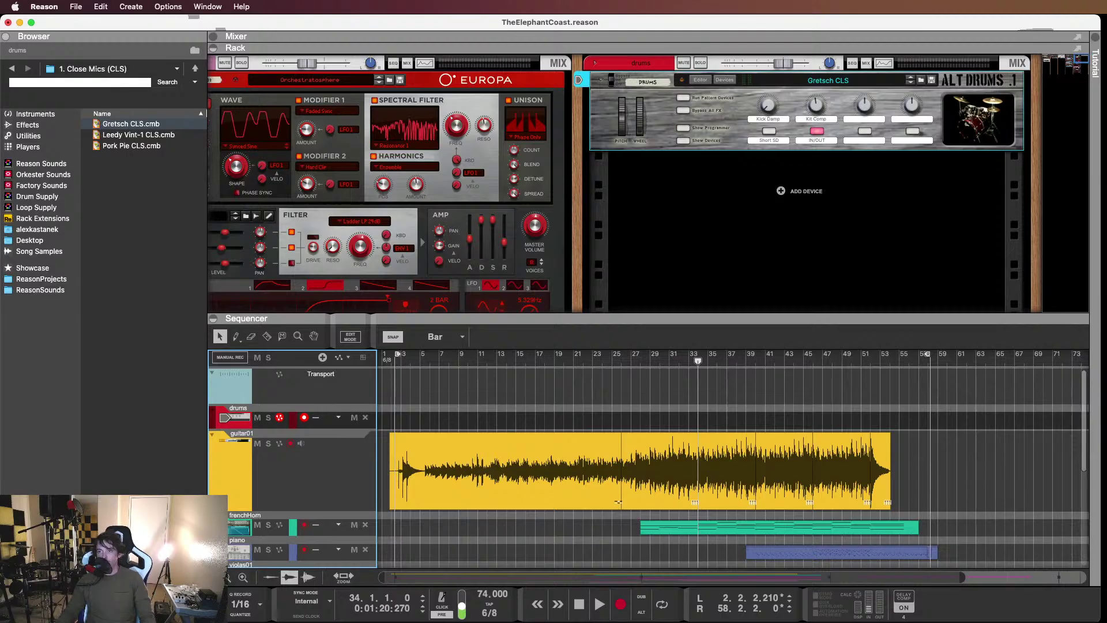
Show the devices contained in the drums Combinator
click(684, 140)
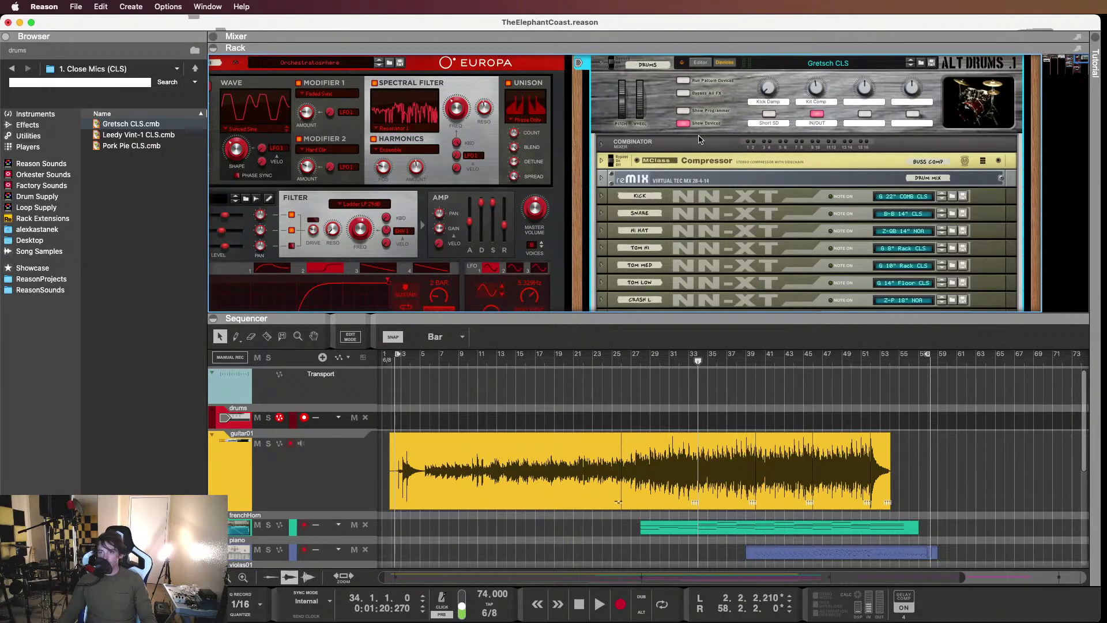
click(683, 124)
click(683, 124)
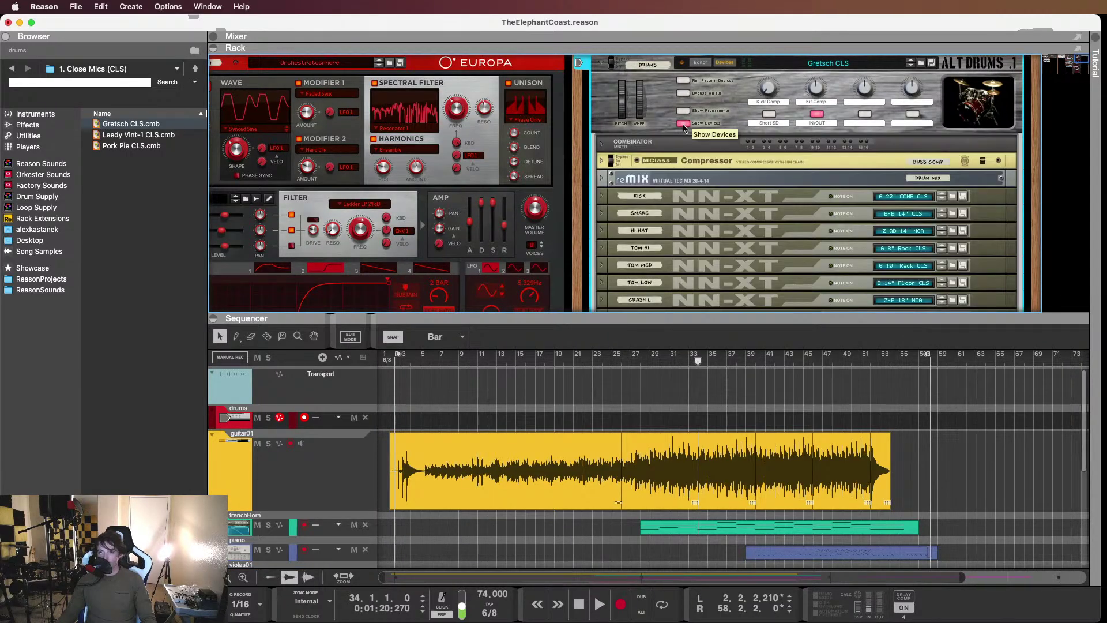
Go through the Combinator's NN-XT samplers one by one, from kick, snare and hi-hat through the toms to the crash, ride and china cymbals
scroll(683, 128, down, 5)
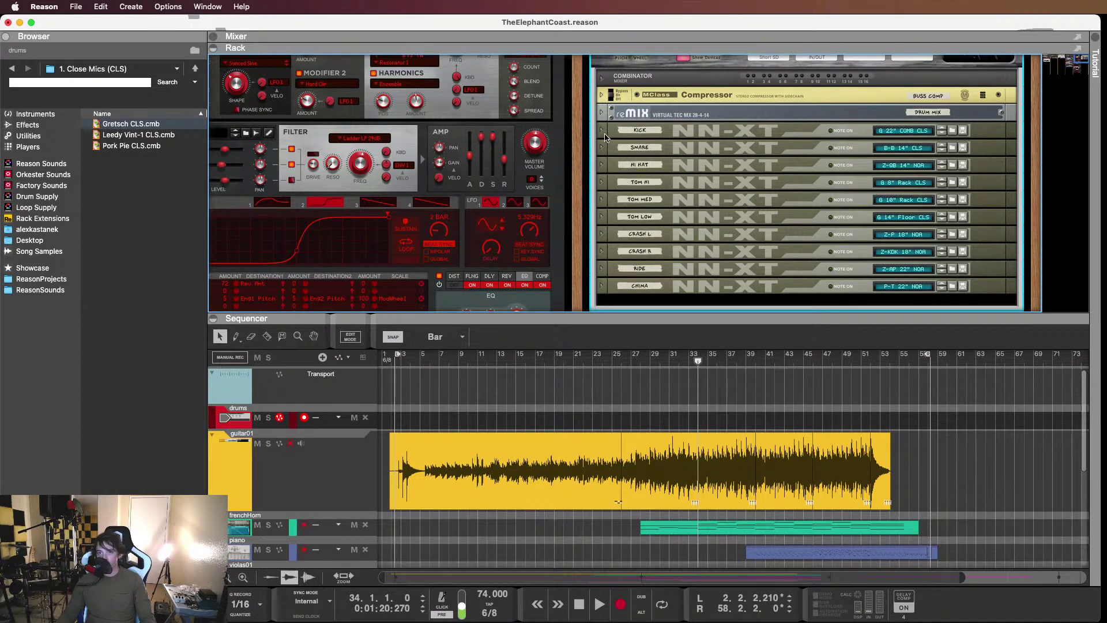
click(645, 134)
click(642, 151)
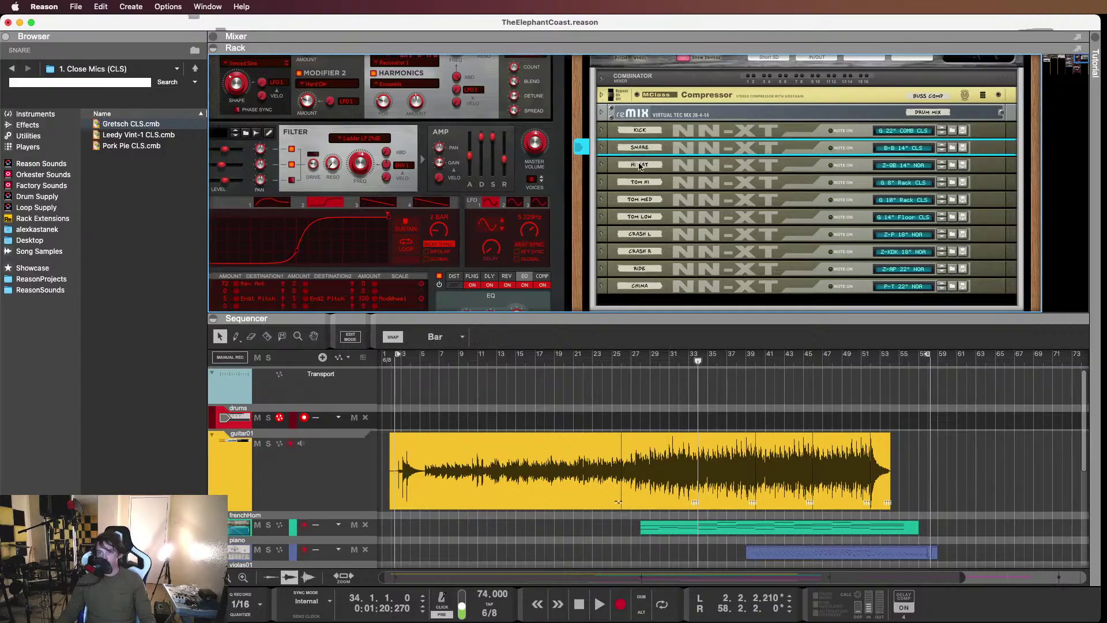
click(640, 169)
click(640, 186)
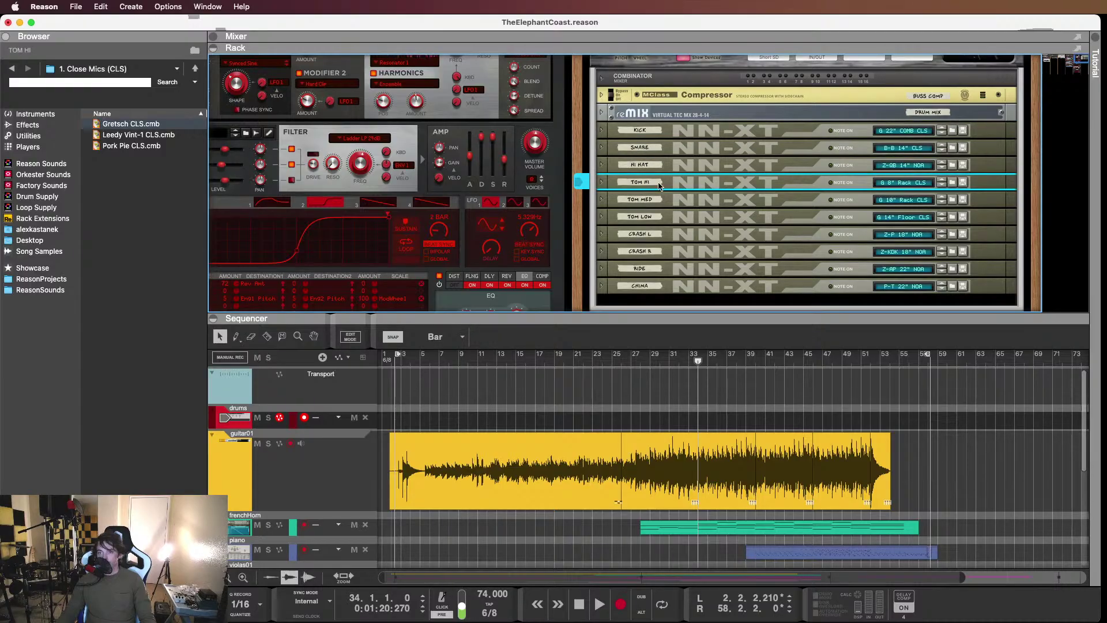
click(652, 200)
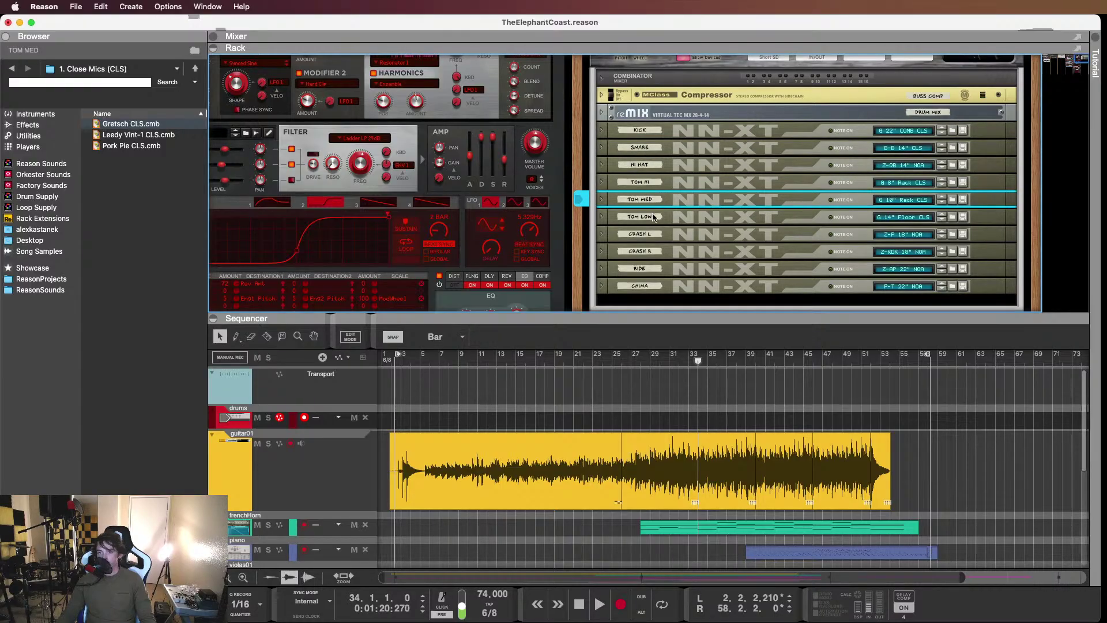
click(653, 217)
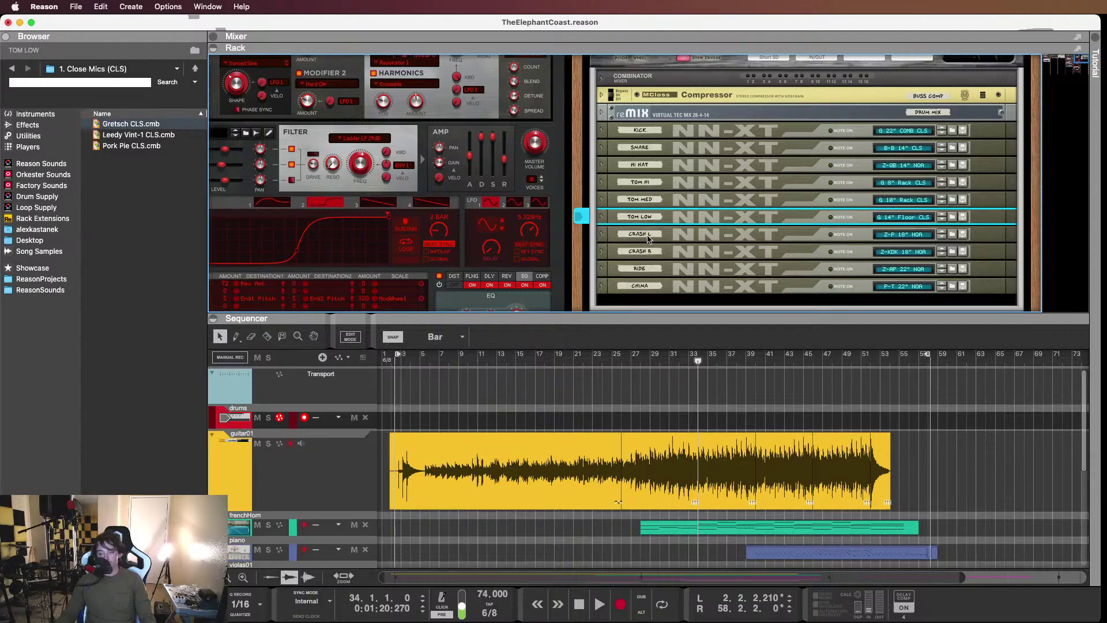
click(649, 239)
click(647, 255)
click(649, 239)
click(647, 255)
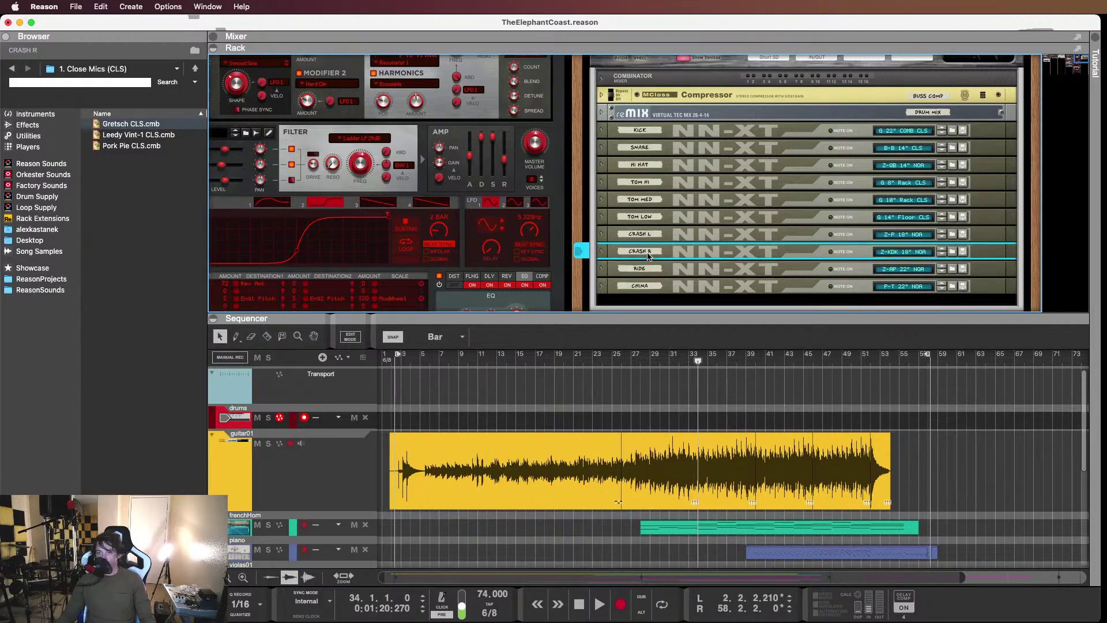
click(649, 238)
click(647, 256)
click(649, 239)
click(647, 256)
click(642, 276)
click(646, 289)
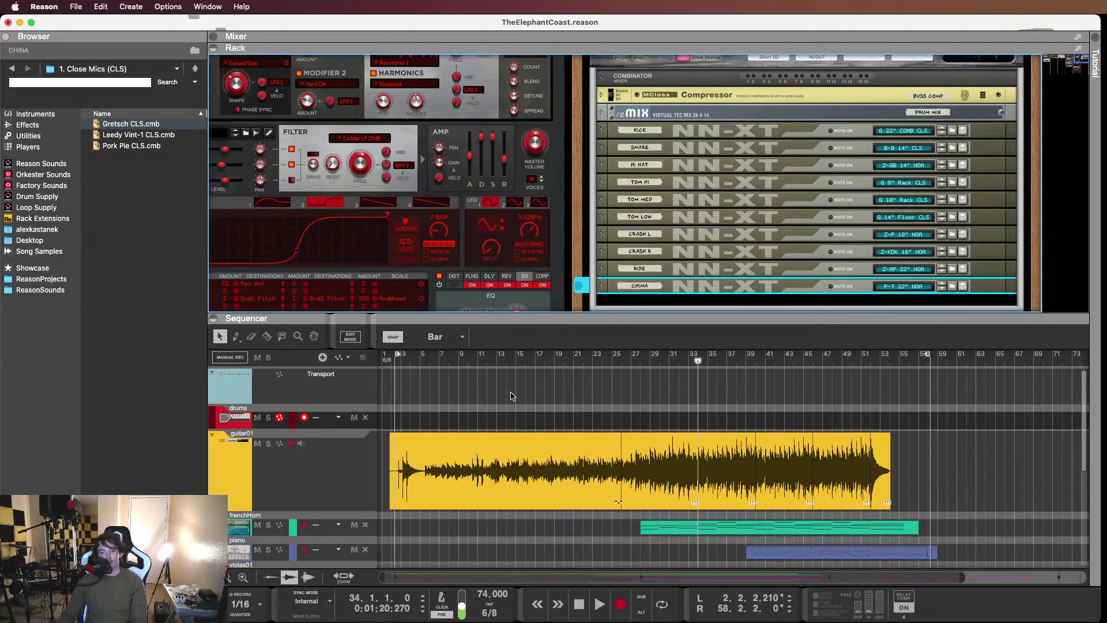
scroll(703, 151, down, 5)
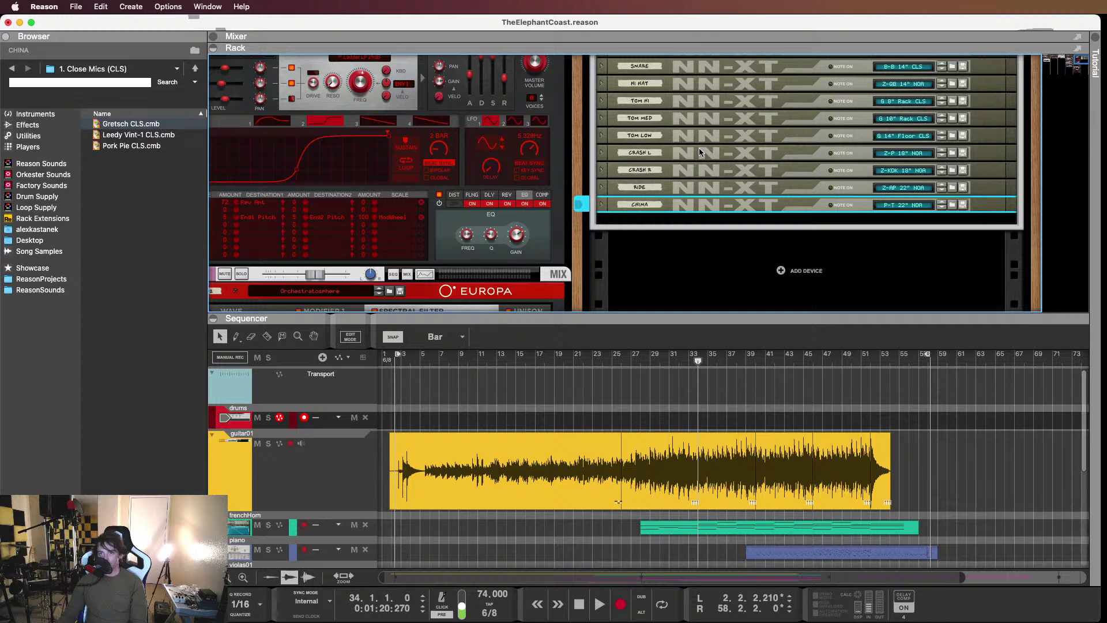
Expand the Kick NN-XT sampler in the drums Combinator and select the Snare sampler
scroll(699, 151, up, 8)
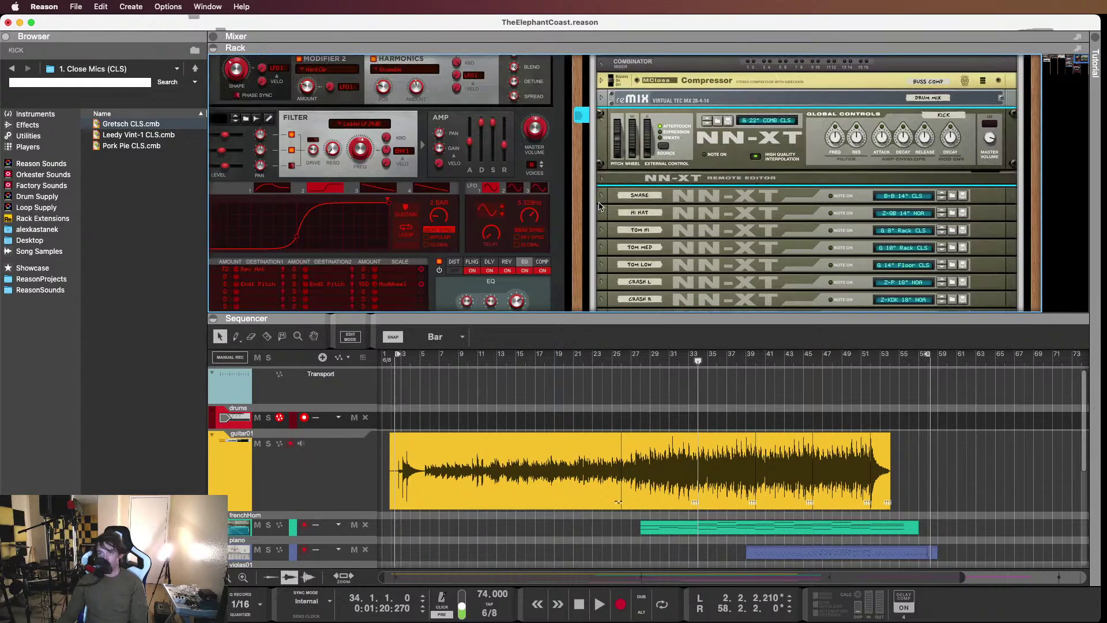
click(602, 201)
scroll(628, 188, down, 3)
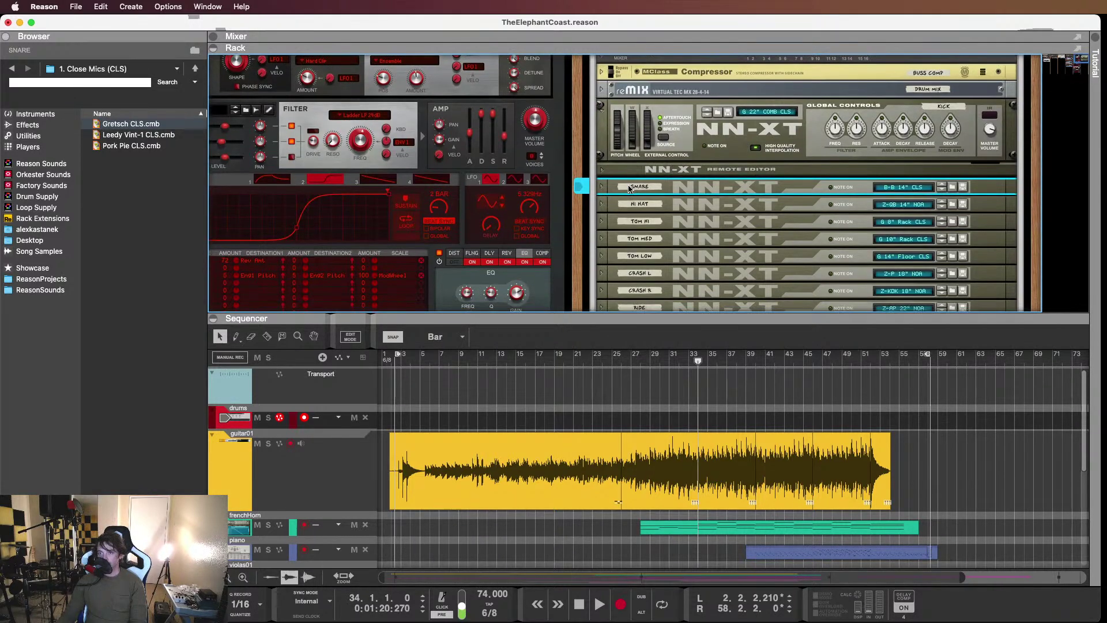
Compare the Gretsch, Leedy Vint-1 and Pork Pie close-mic kit patches in the browser
click(147, 145)
click(146, 136)
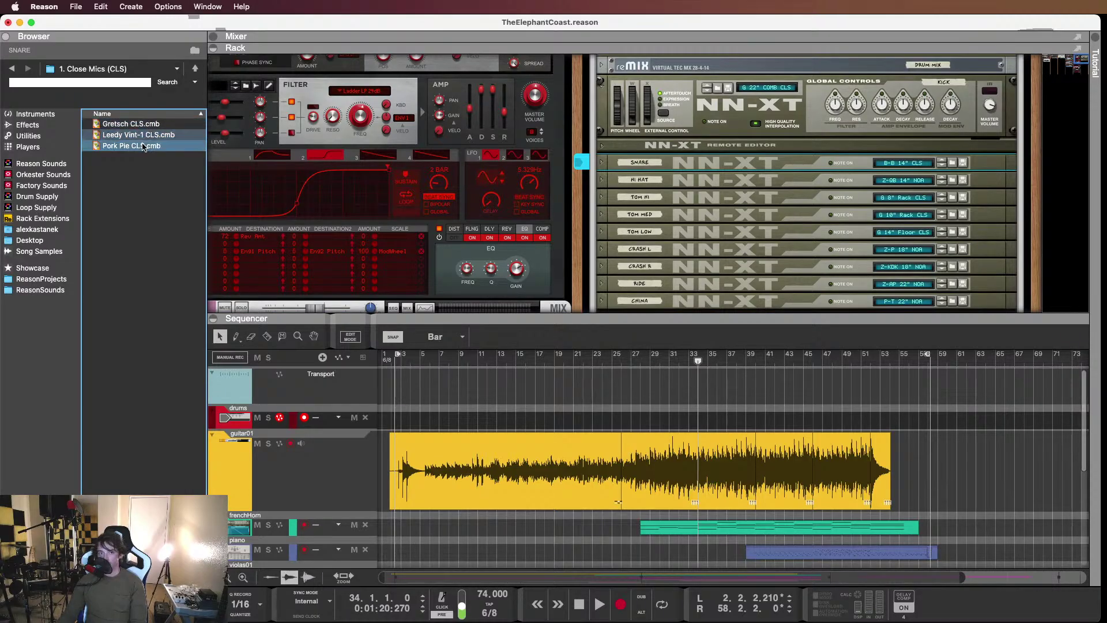
click(141, 127)
click(140, 135)
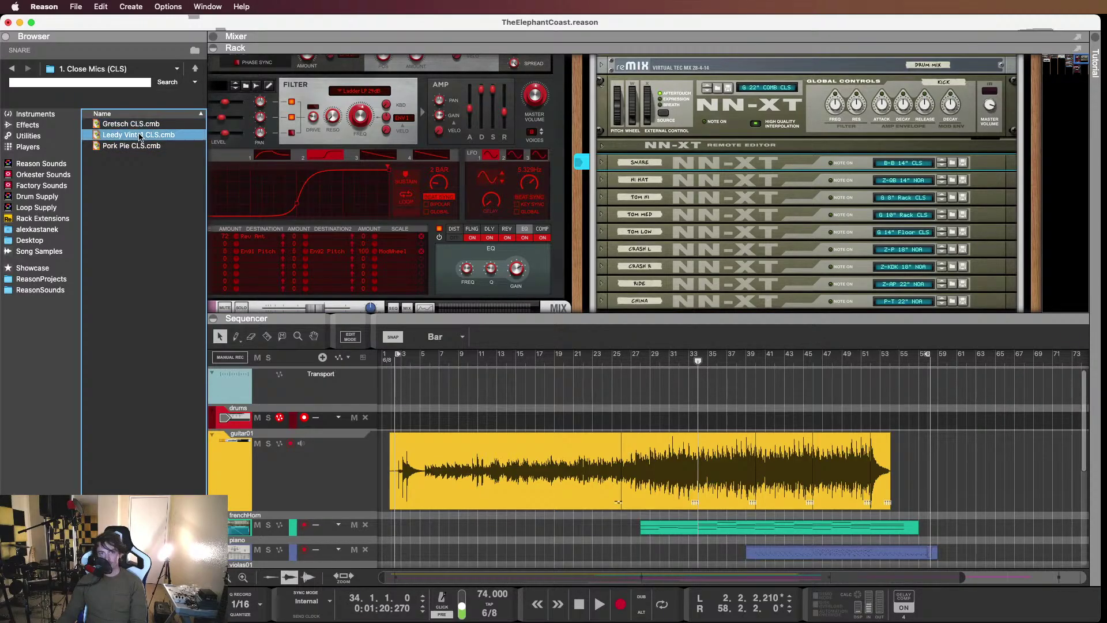
click(139, 127)
click(138, 138)
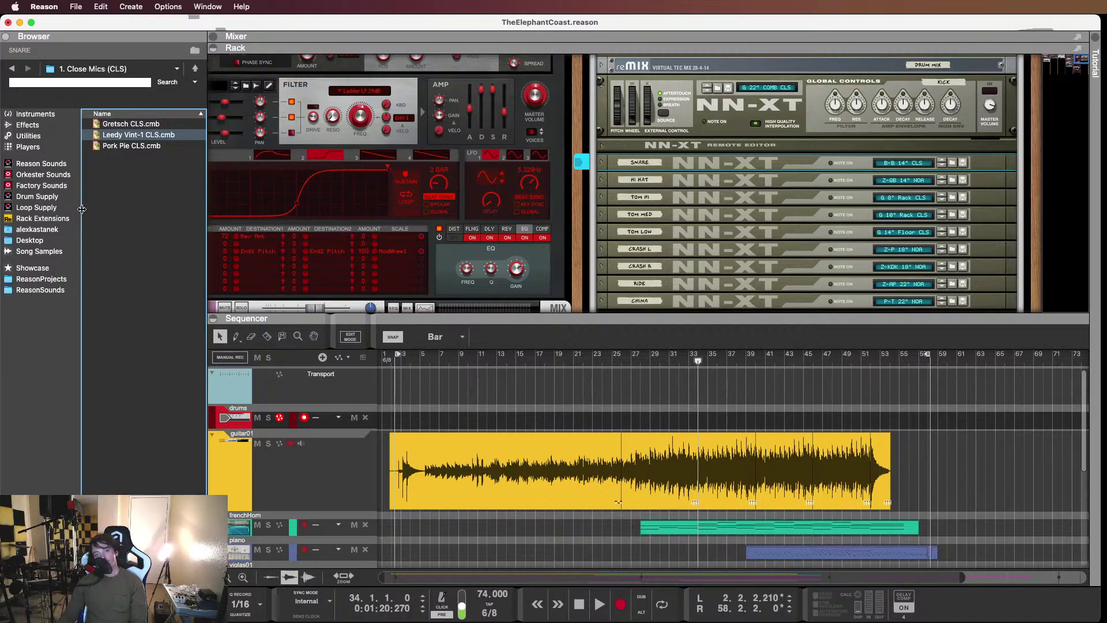
scroll(807, 184, down, 5)
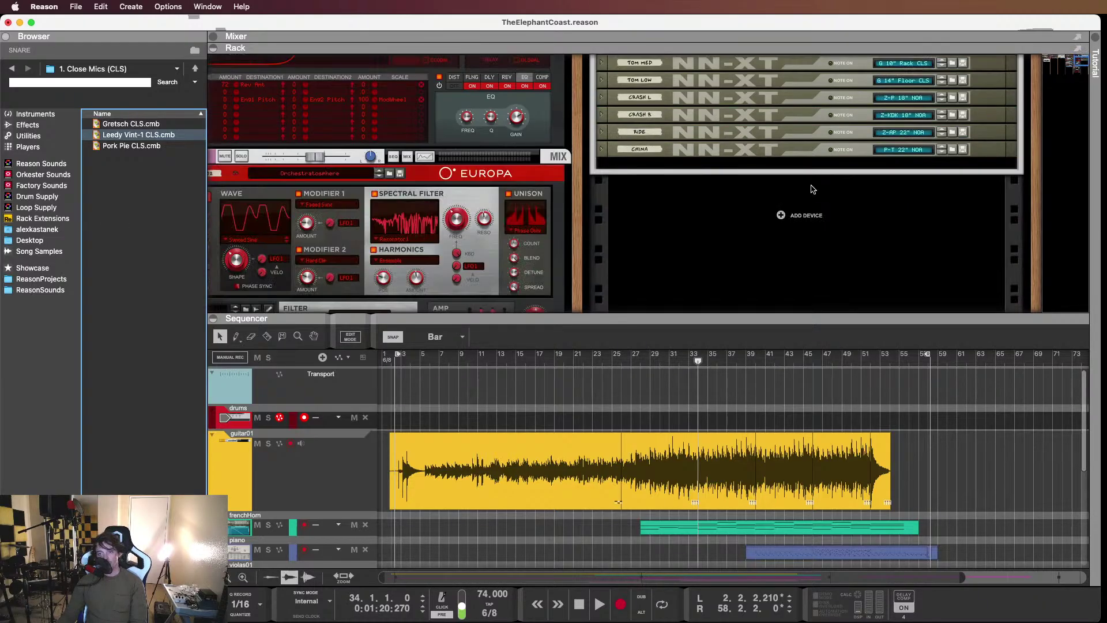
scroll(796, 185, up, 8)
scroll(784, 186, down, 2)
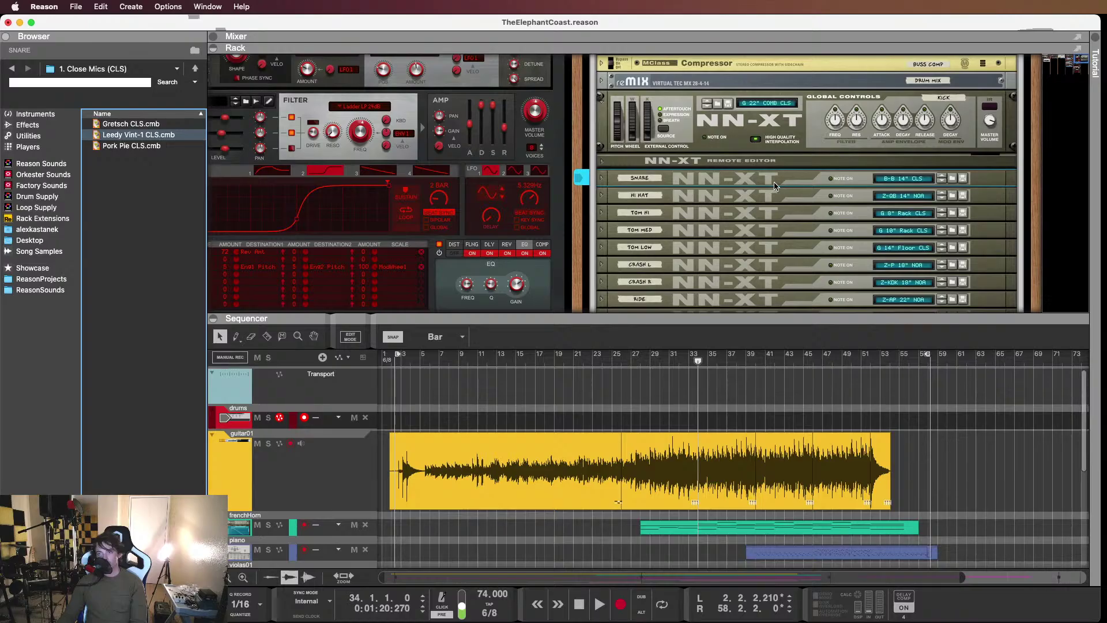
scroll(775, 186, down, 2)
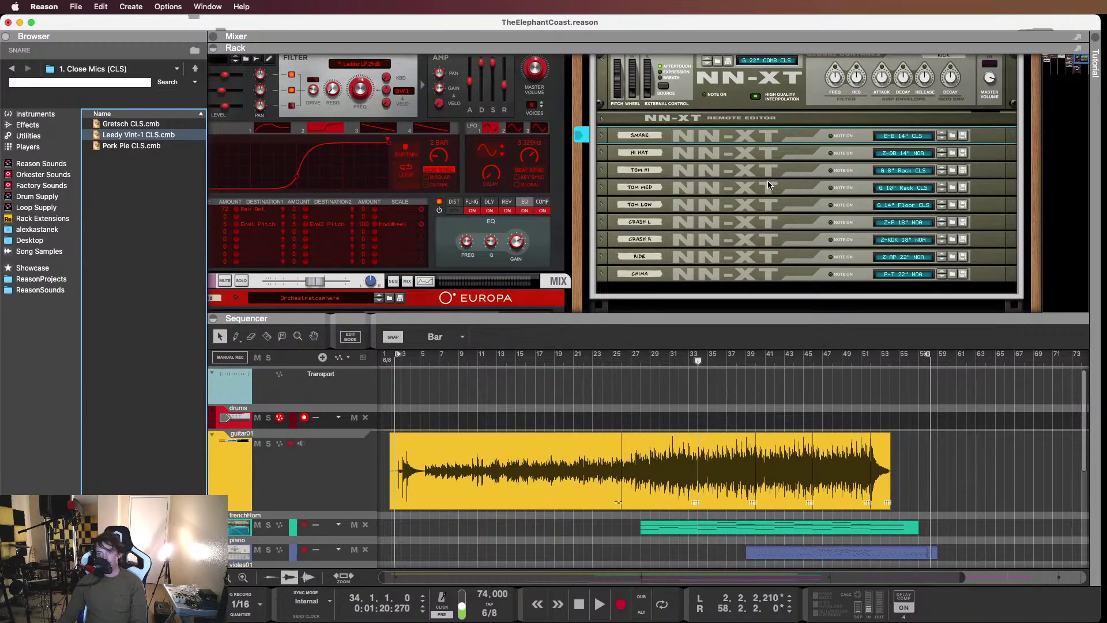
Open the Reason Sounds patch collection in the browser and review the drums Combinator's controls and samplers in the rack
click(34, 165)
click(157, 136)
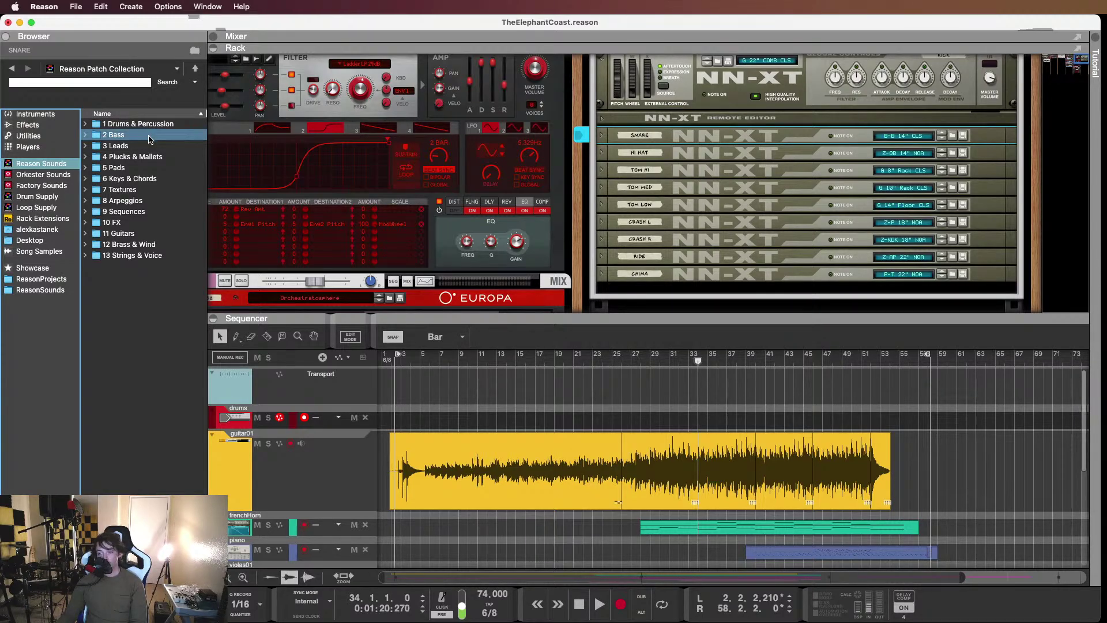
scroll(773, 145, up, 5)
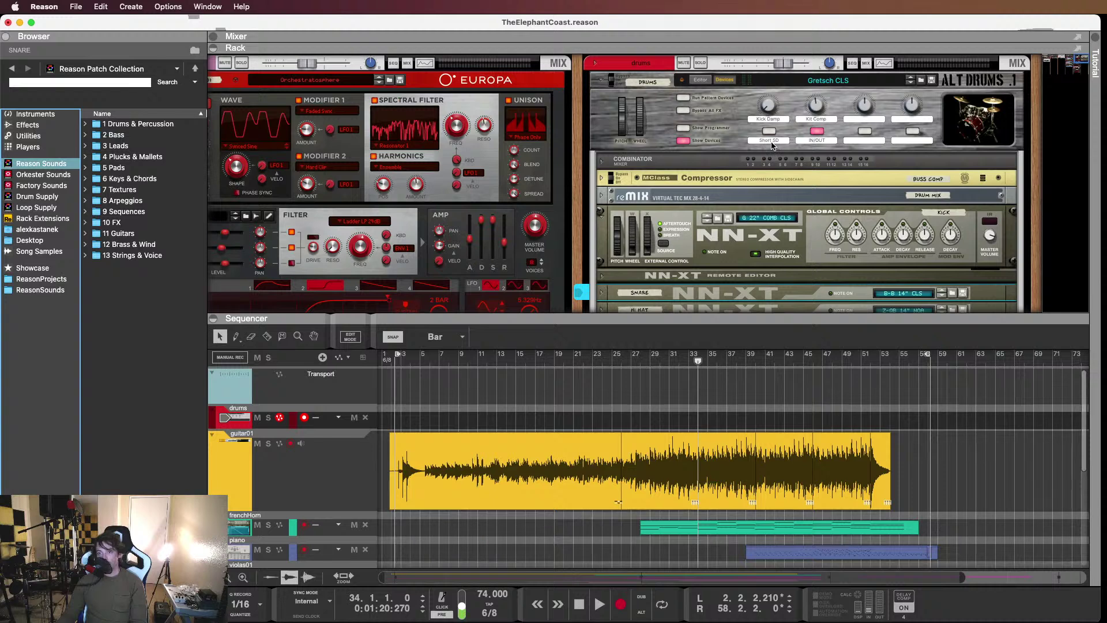
scroll(773, 145, down, 3)
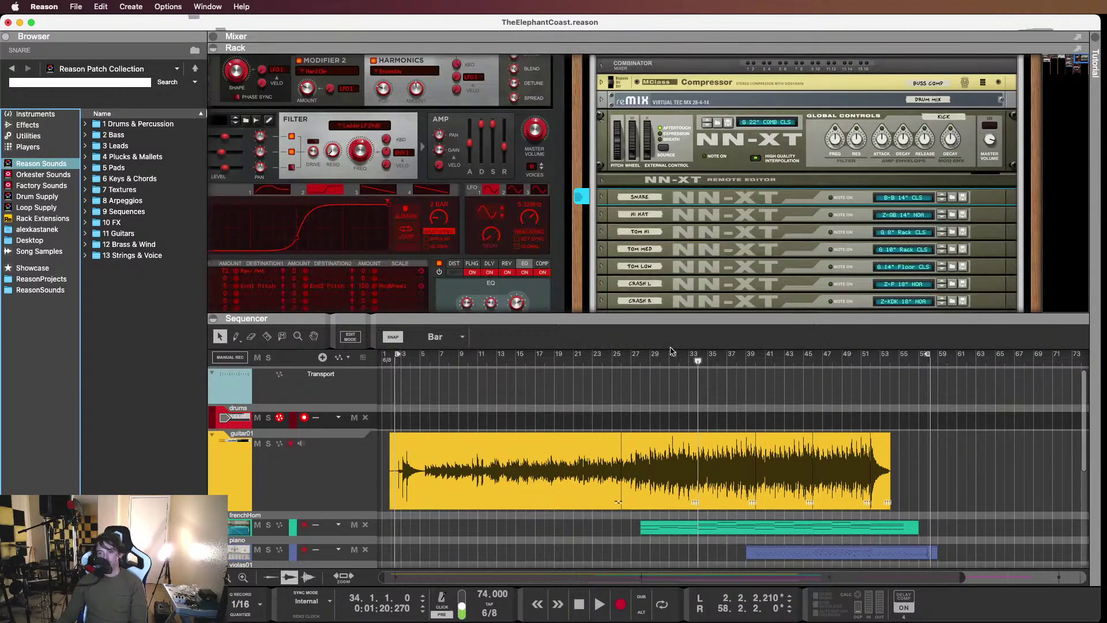
Show the on-screen piano keys from bar 26 and move their window clear of the rack to audition the drums
click(627, 359)
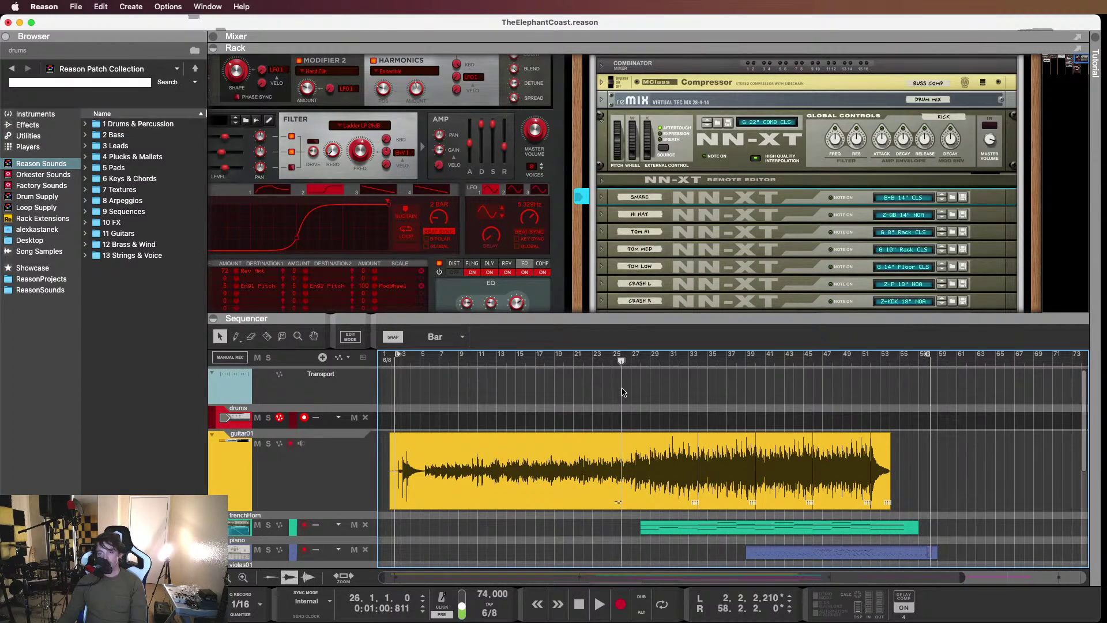
click(200, 7)
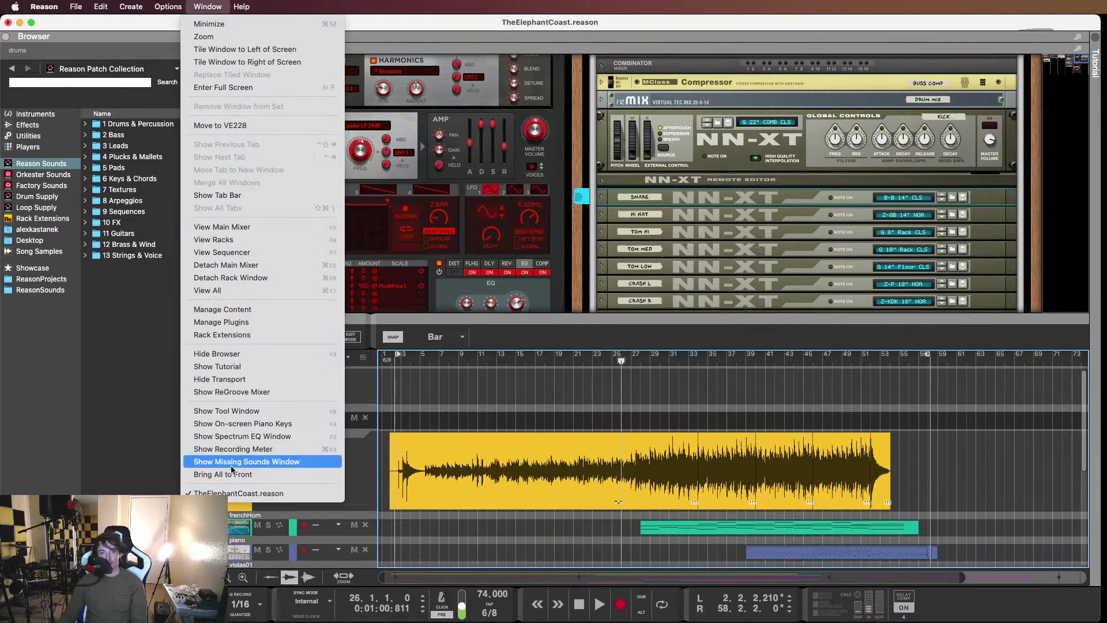
click(228, 425)
drag(157, 373, 160, 507)
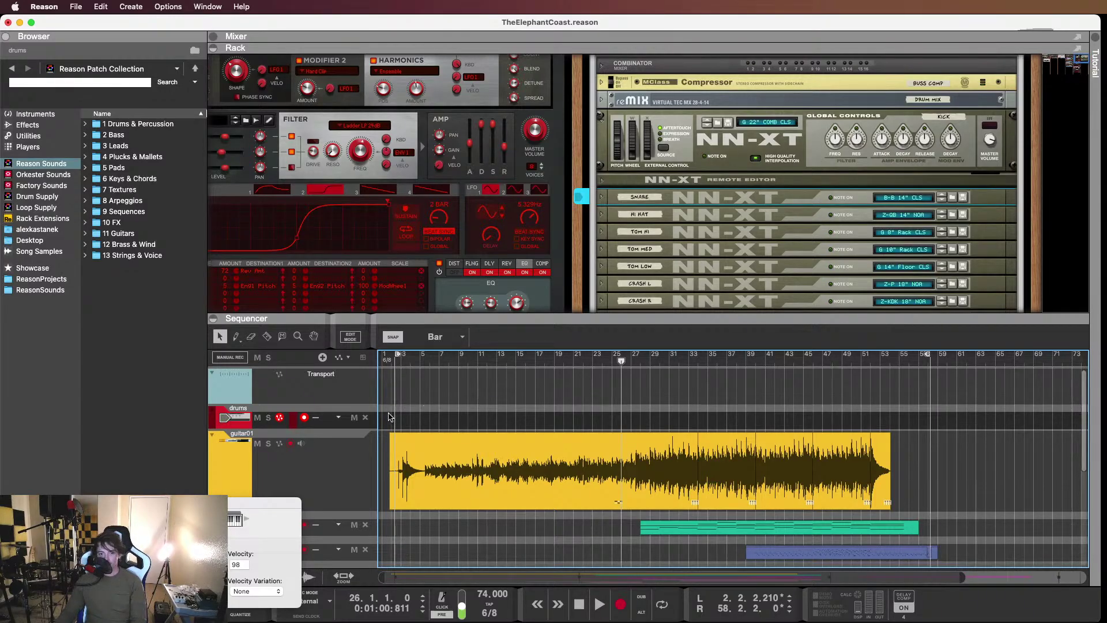
click(190, 559)
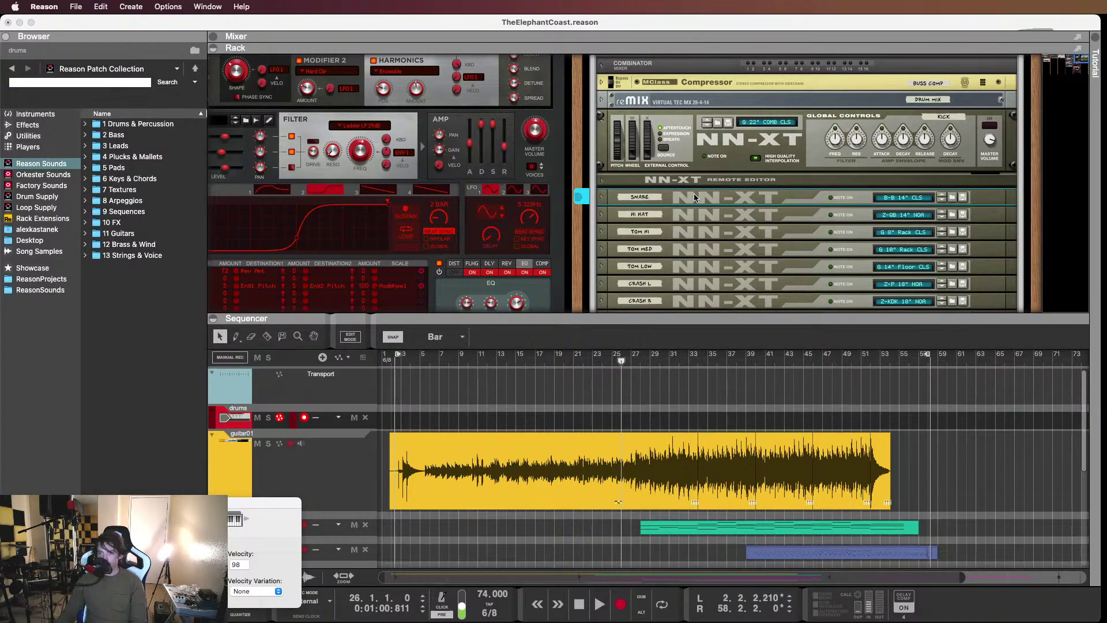
Select the Ride and then the Snare sampler in the drums Combinator and return to the on-screen piano keys
scroll(695, 197, down, 3)
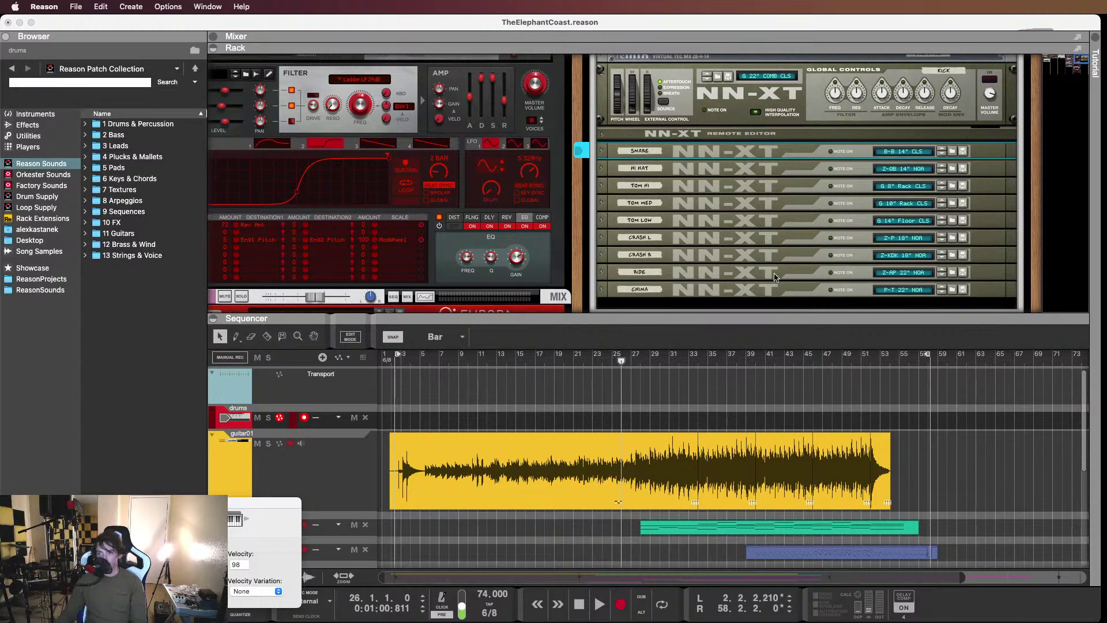
click(708, 270)
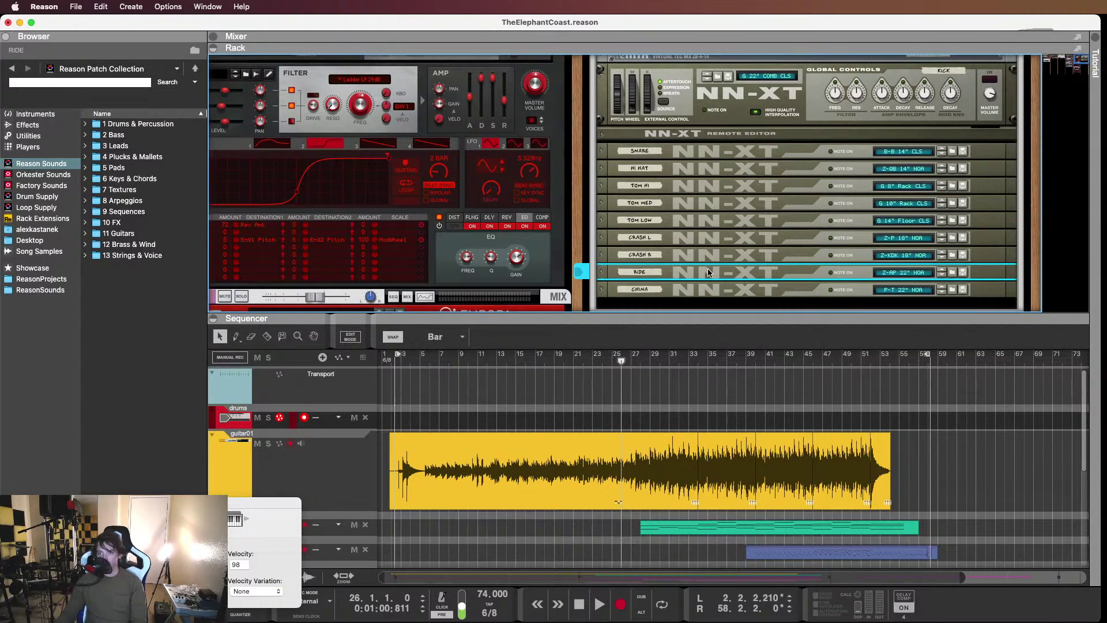
click(697, 151)
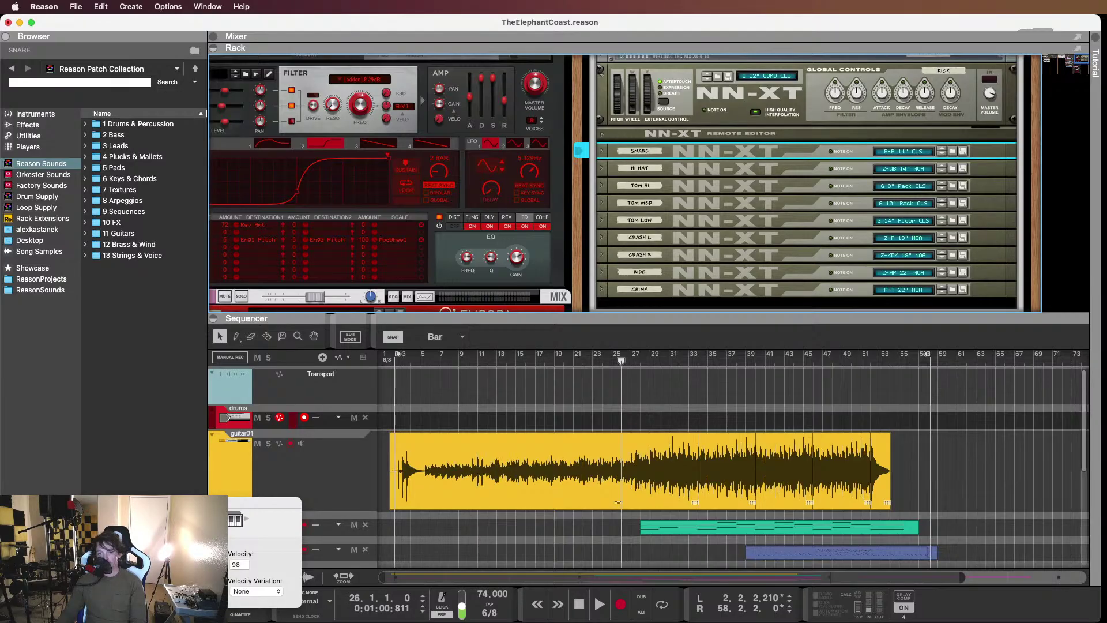
click(132, 568)
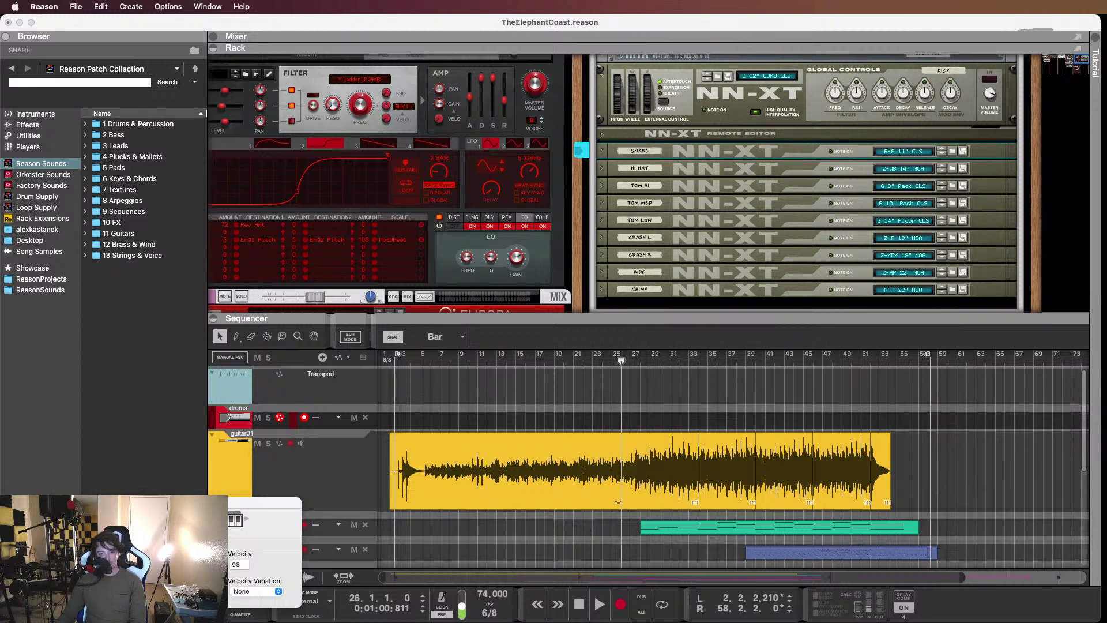
Play the song from bar 21 and examine the viola, synth and guitar tracks around that passage
click(599, 356)
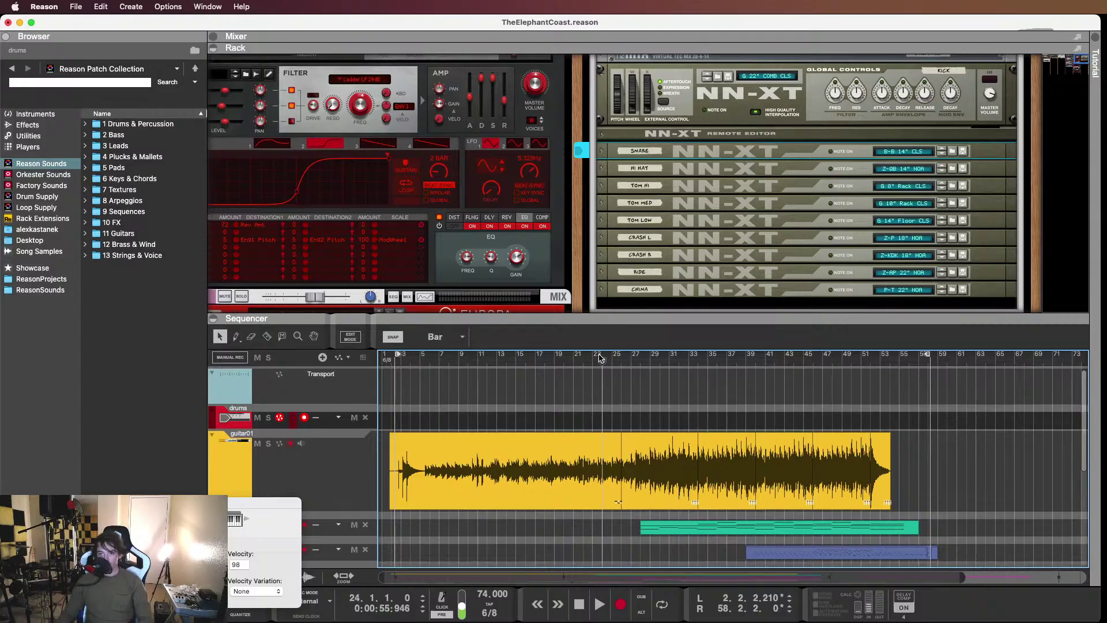
scroll(600, 461, down, 10)
drag(599, 358, 574, 360)
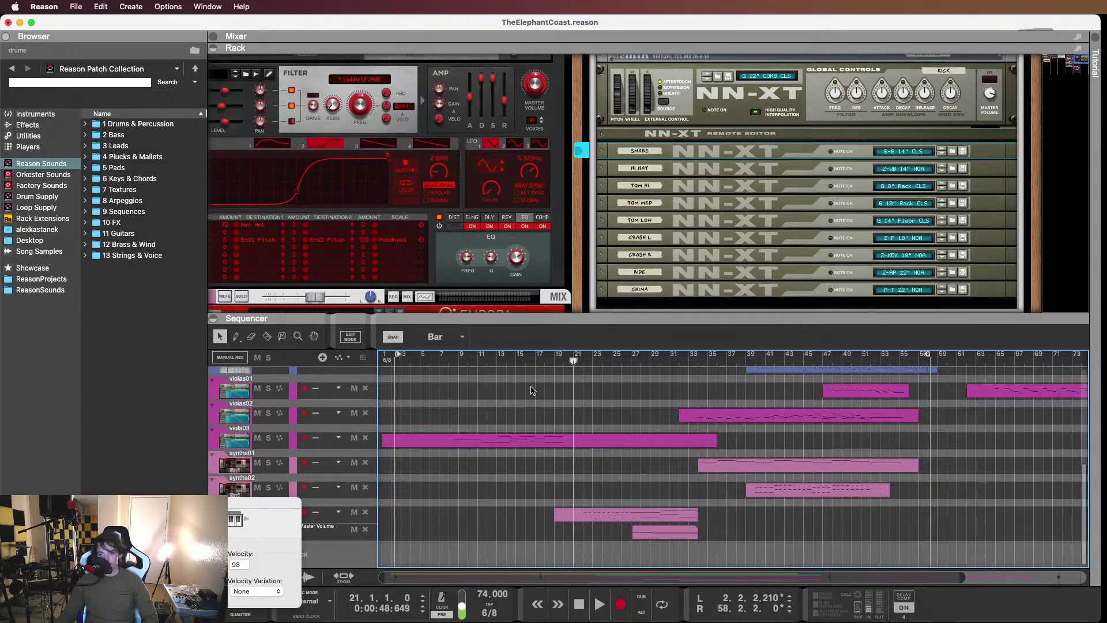
key(space)
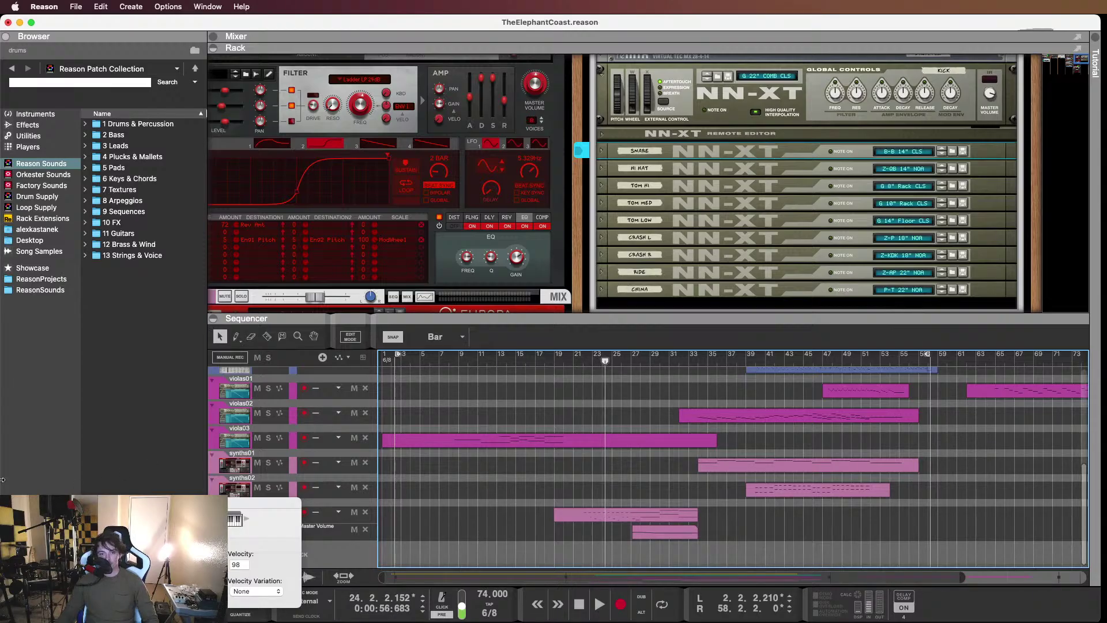
scroll(596, 444, up, 5)
scroll(595, 444, down, 8)
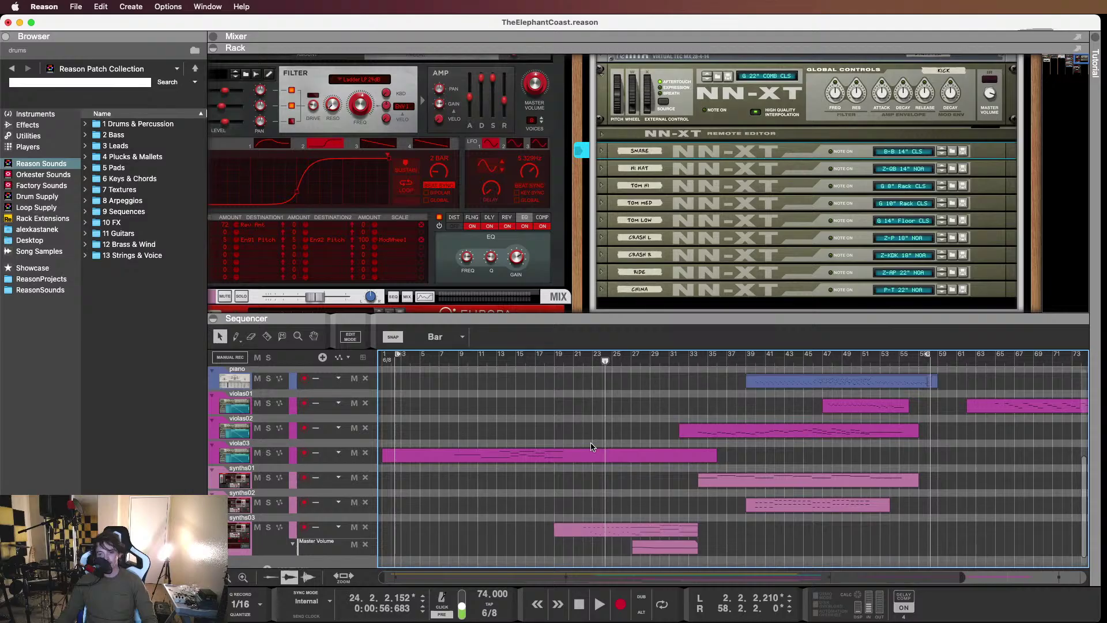
scroll(591, 447, up, 8)
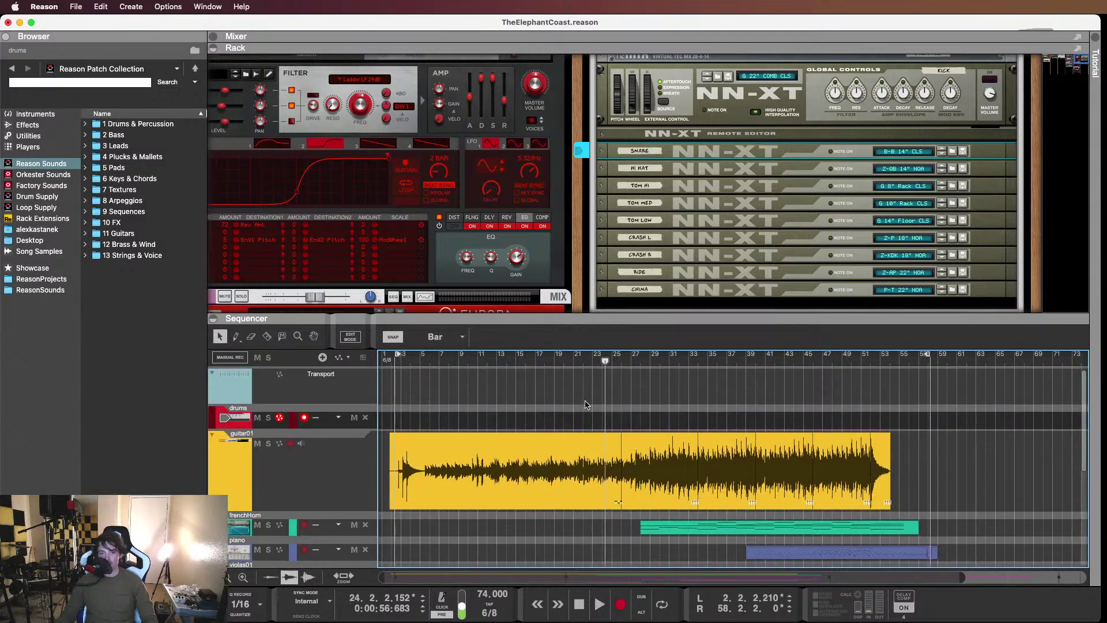
Create a four-bar clip starting at bar 19 on the drums track and open it for note editing
click(549, 420)
scroll(564, 423, down, 8)
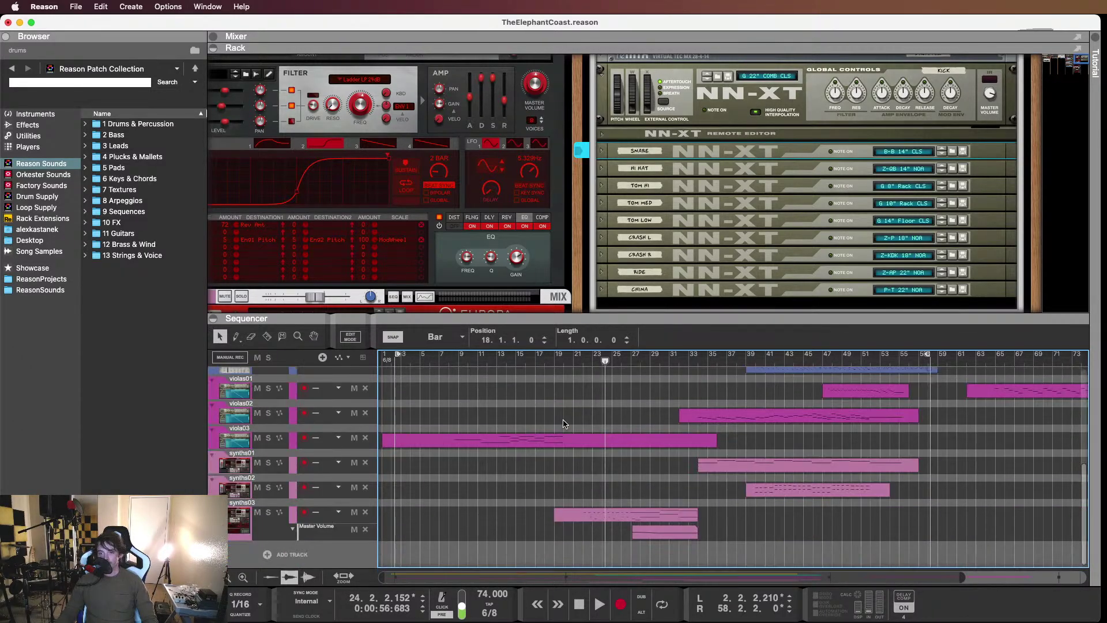
scroll(562, 422, up, 8)
scroll(561, 423, down, 8)
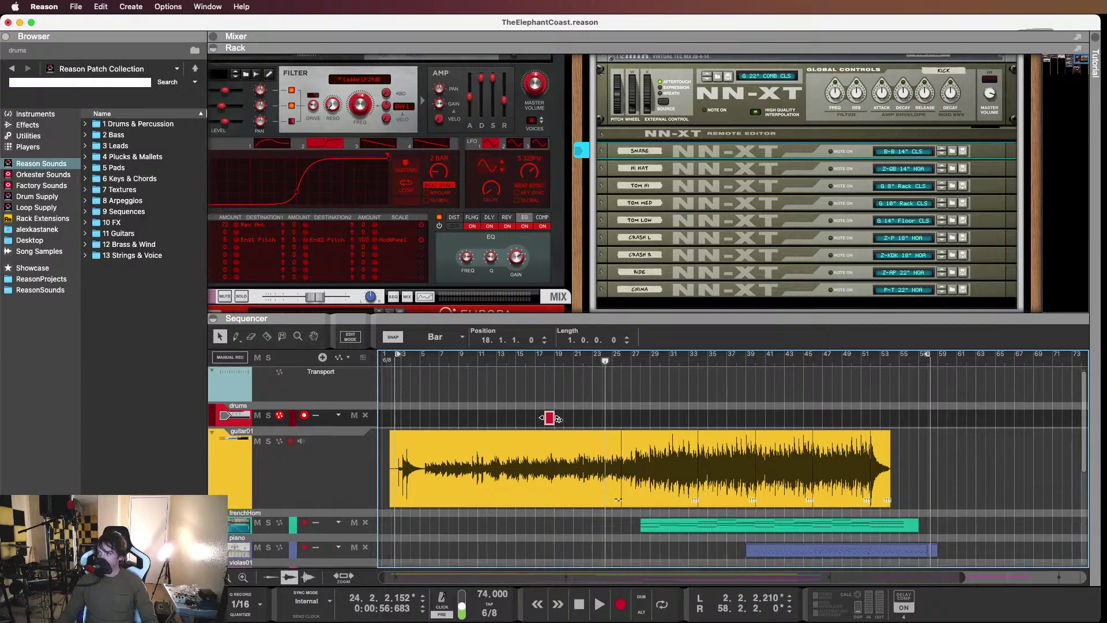
scroll(558, 423, up, 8)
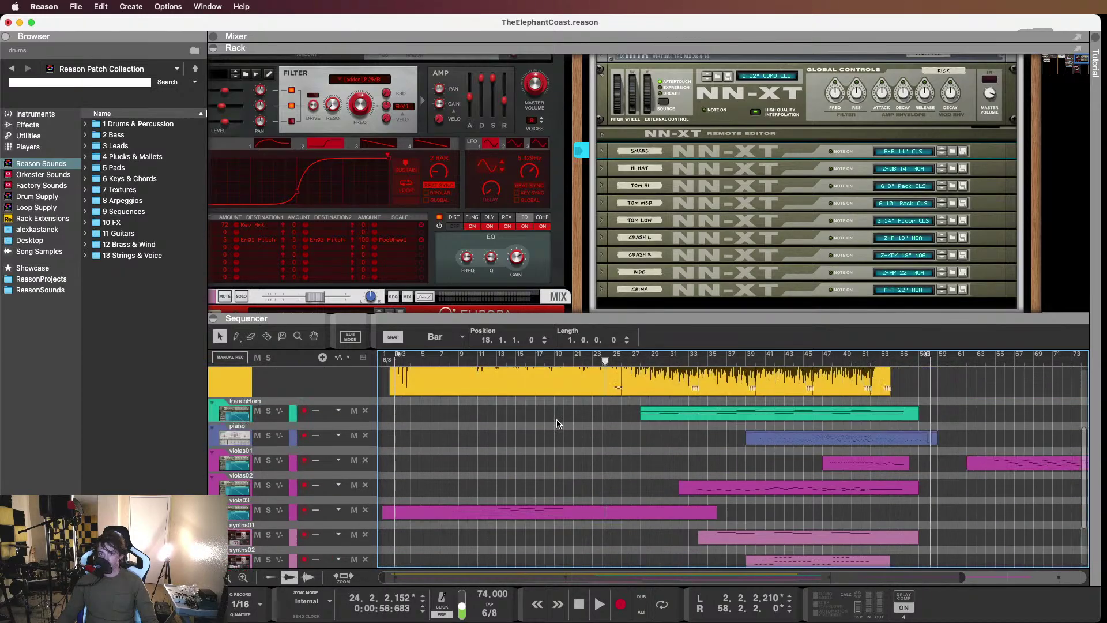
drag(547, 422, 589, 426)
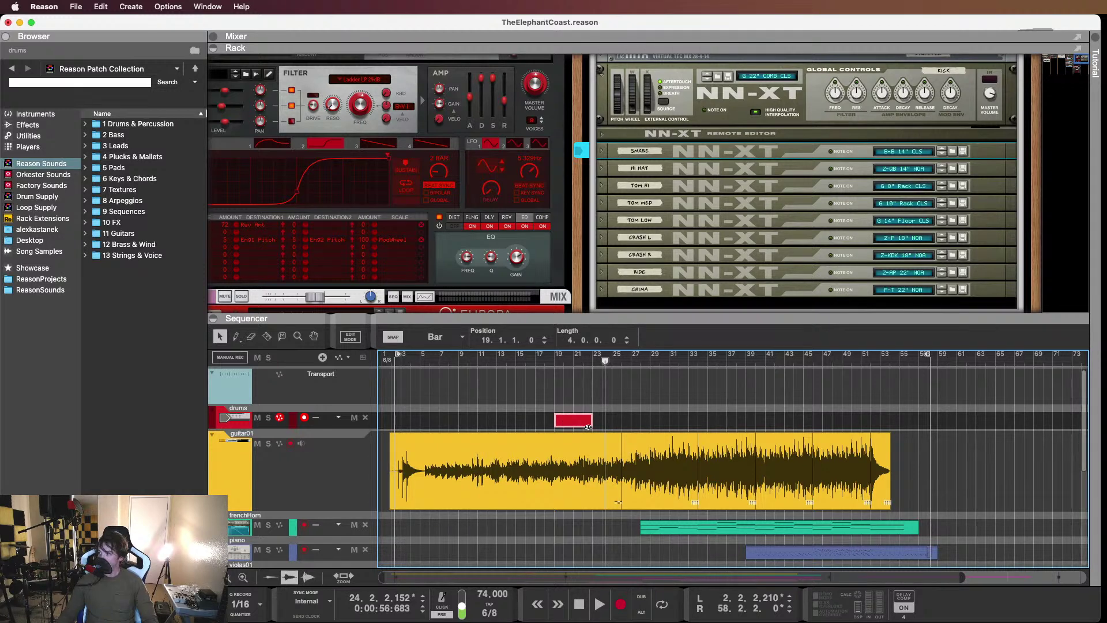
double_click(579, 425)
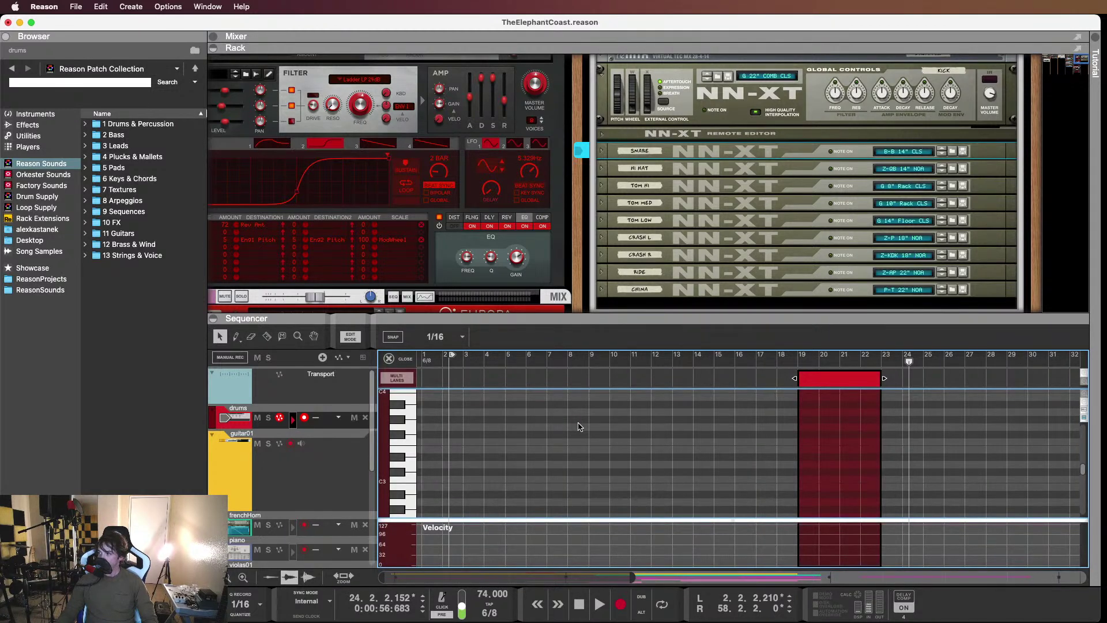
Enlarge the sequencer area around the drums clip and place the playhead just before bar 19
scroll(642, 421, right, 10)
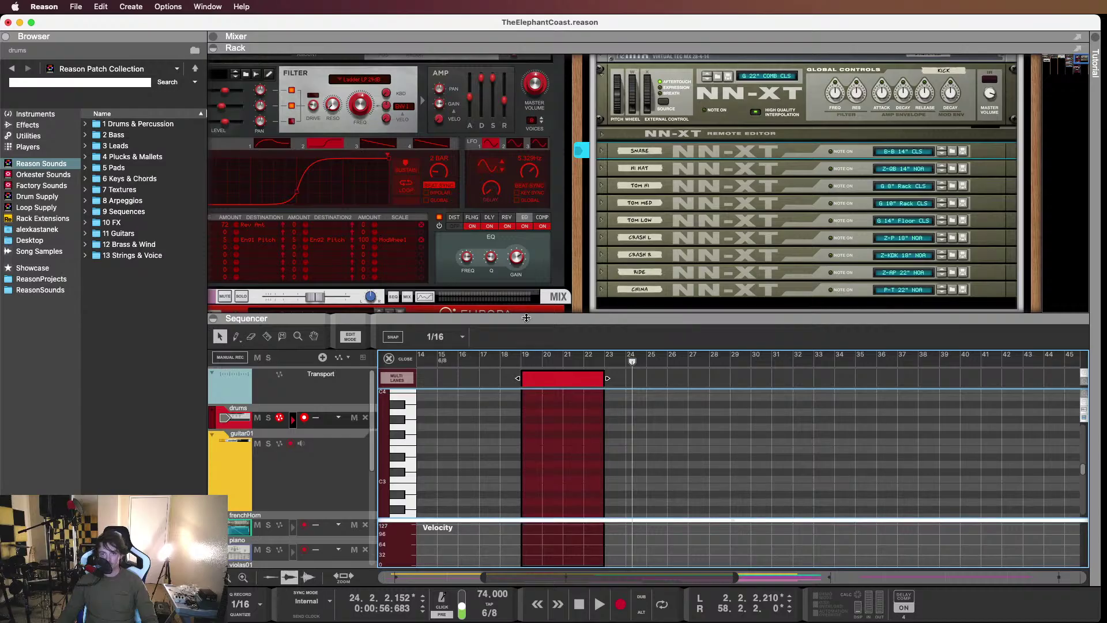
drag(527, 318, 533, 258)
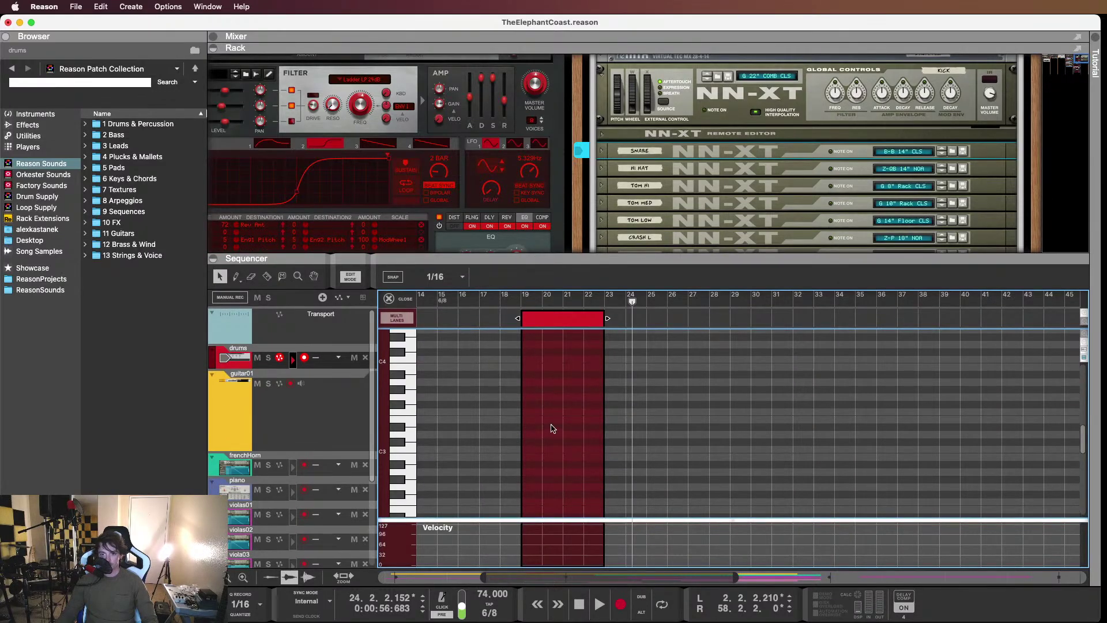
scroll(551, 427, up, 5)
click(452, 298)
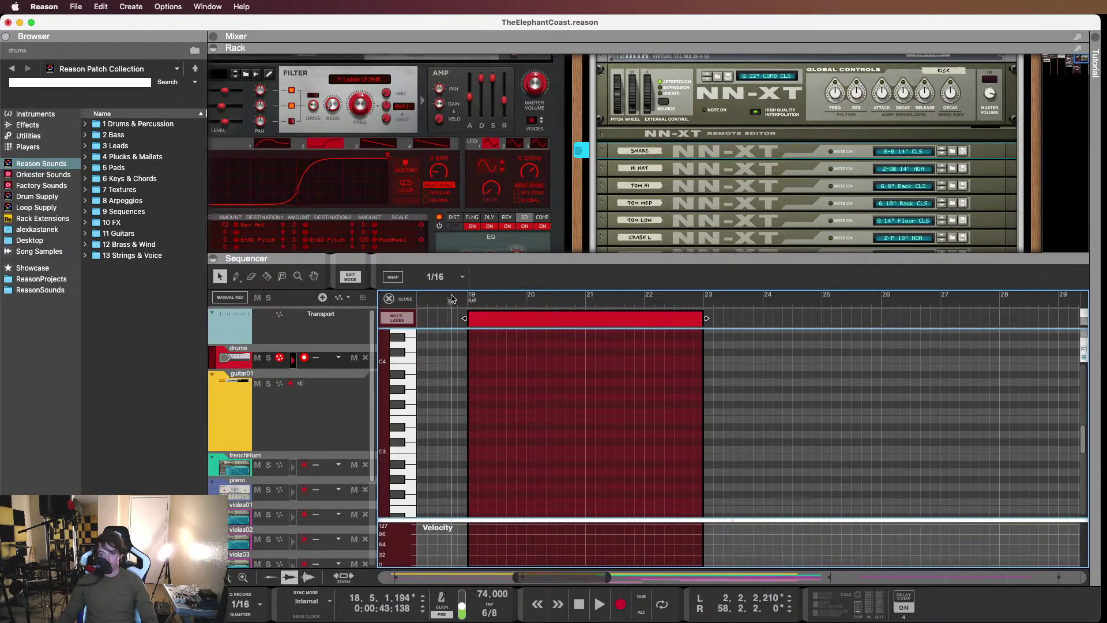
scroll(542, 382, left, 3)
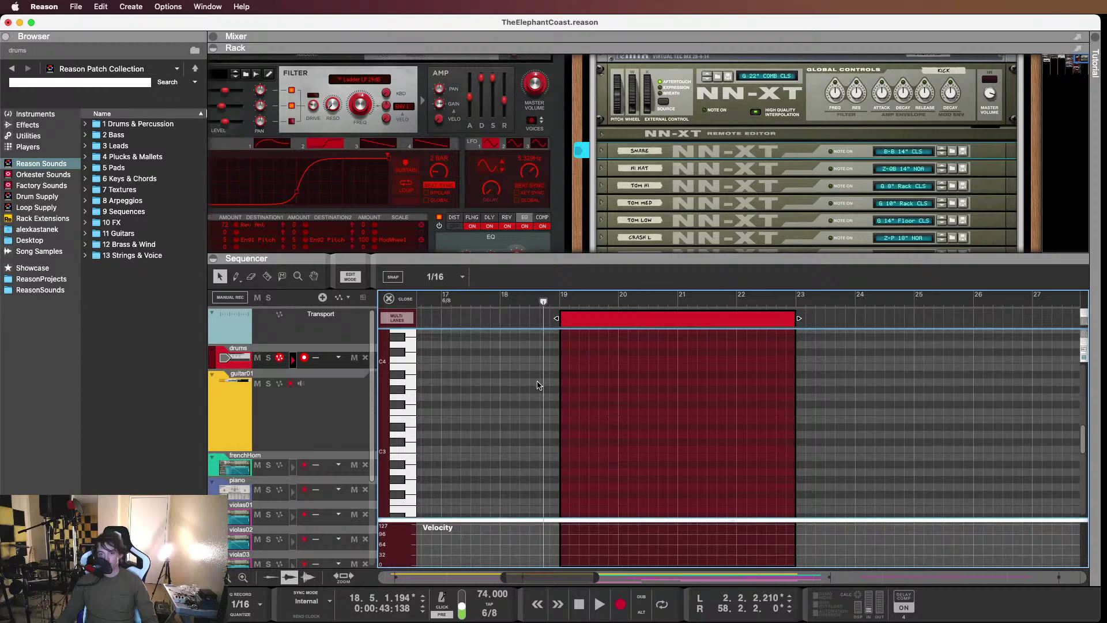
Audition piano-roll keys down to C1 and draw a C1 kick note at 19.1.1.0 with length 0.1.0.0
click(406, 449)
scroll(407, 461, down, 3)
click(411, 477)
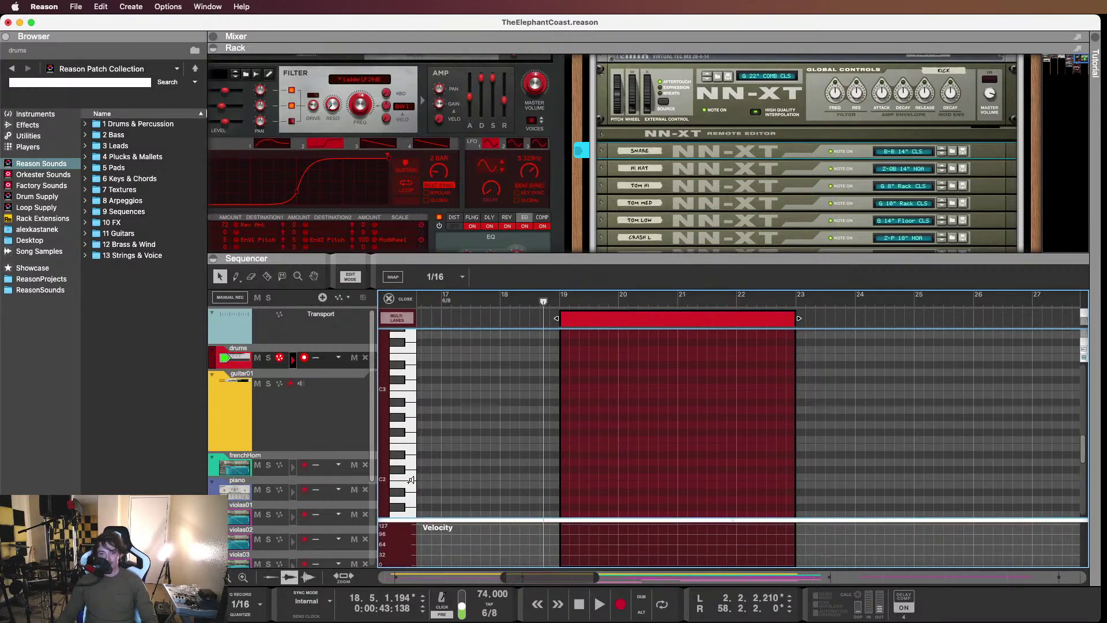
scroll(411, 477, down, 3)
click(412, 459)
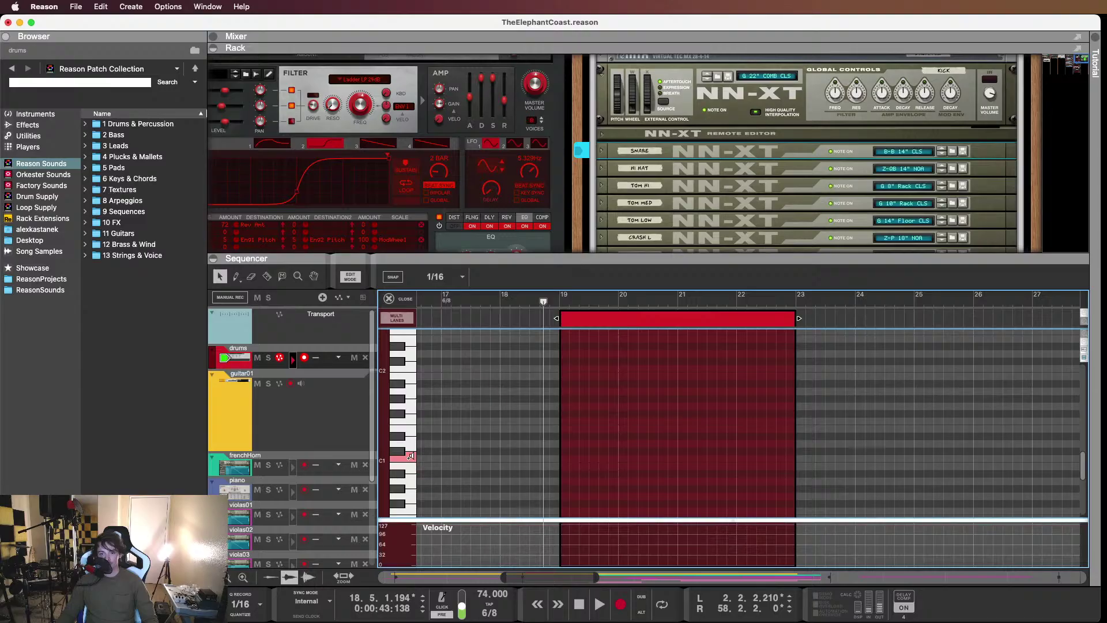
click(567, 459)
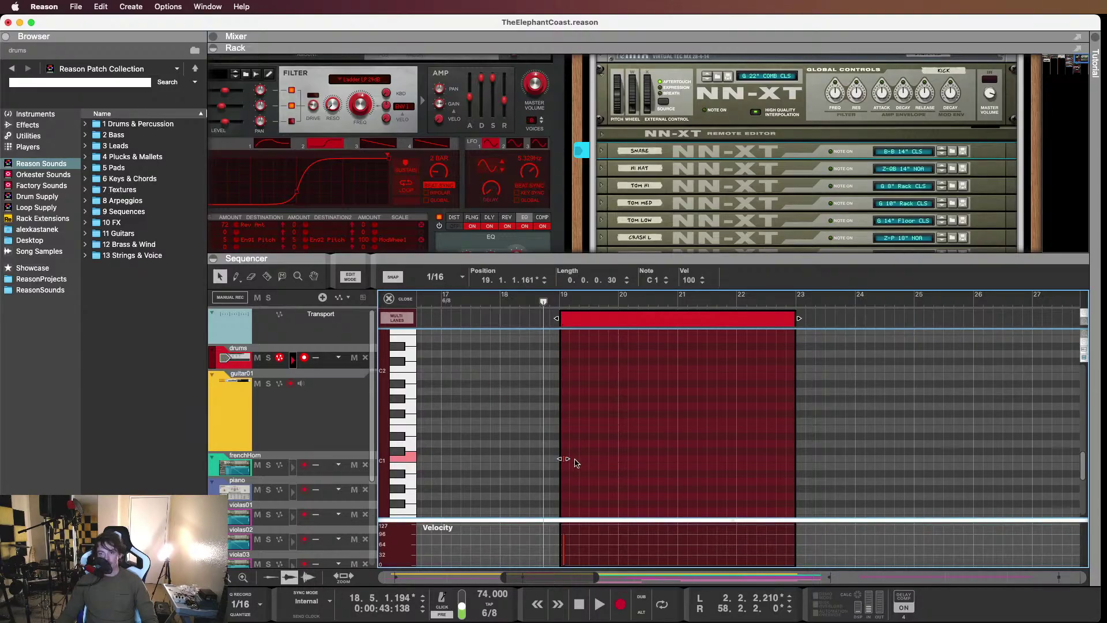
drag(563, 461, 572, 460)
Play the kick note from just before bar 19 and shift the drums clip to start at bar 20
scroll(628, 402, up, 3)
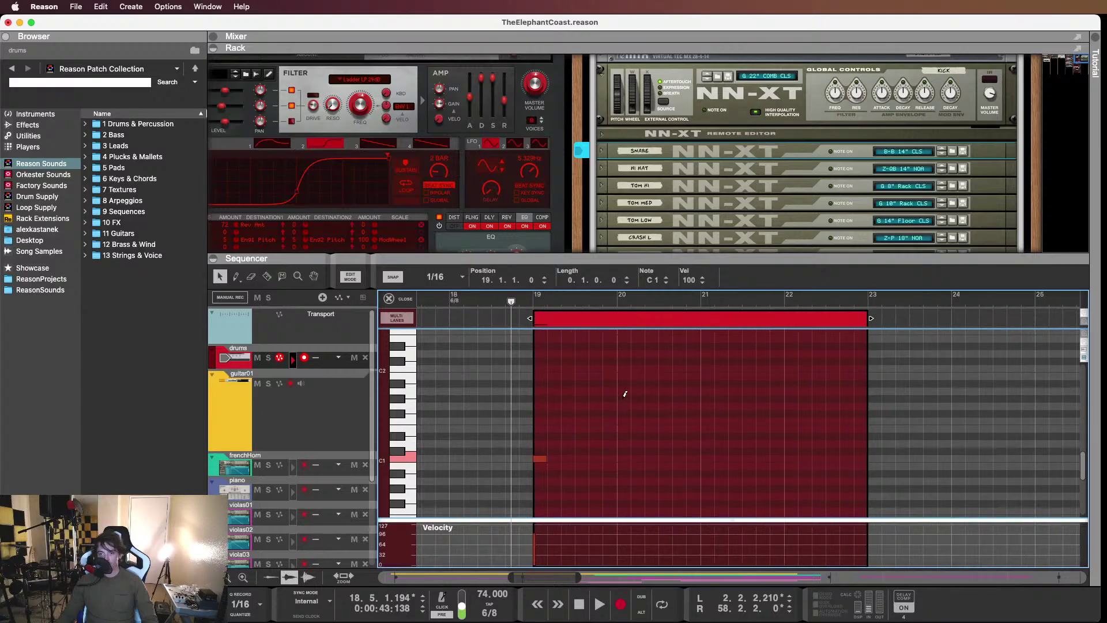
click(481, 301)
key(space)
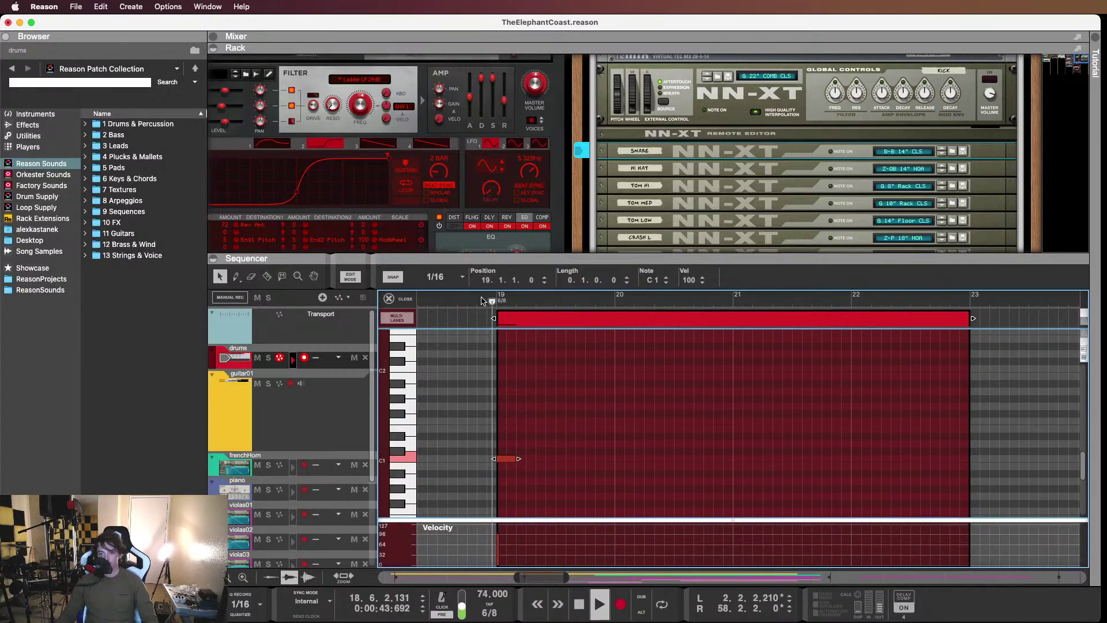
key(space)
drag(543, 320, 662, 321)
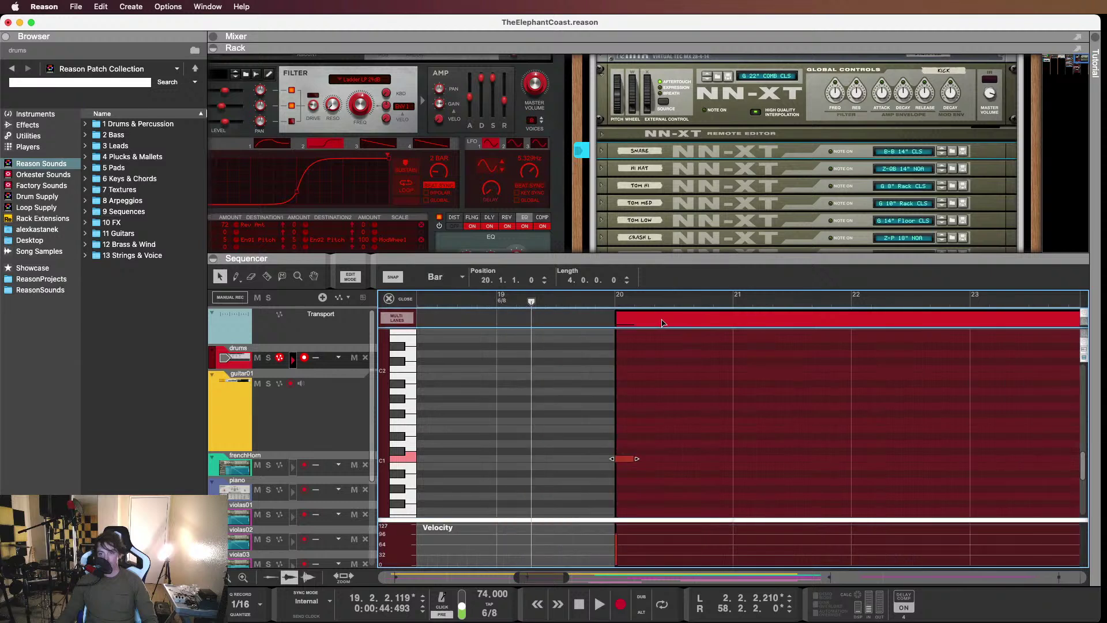
Play the passage from before bar 19 and shift the drums clip to start at bar 22
click(476, 302)
key(space)
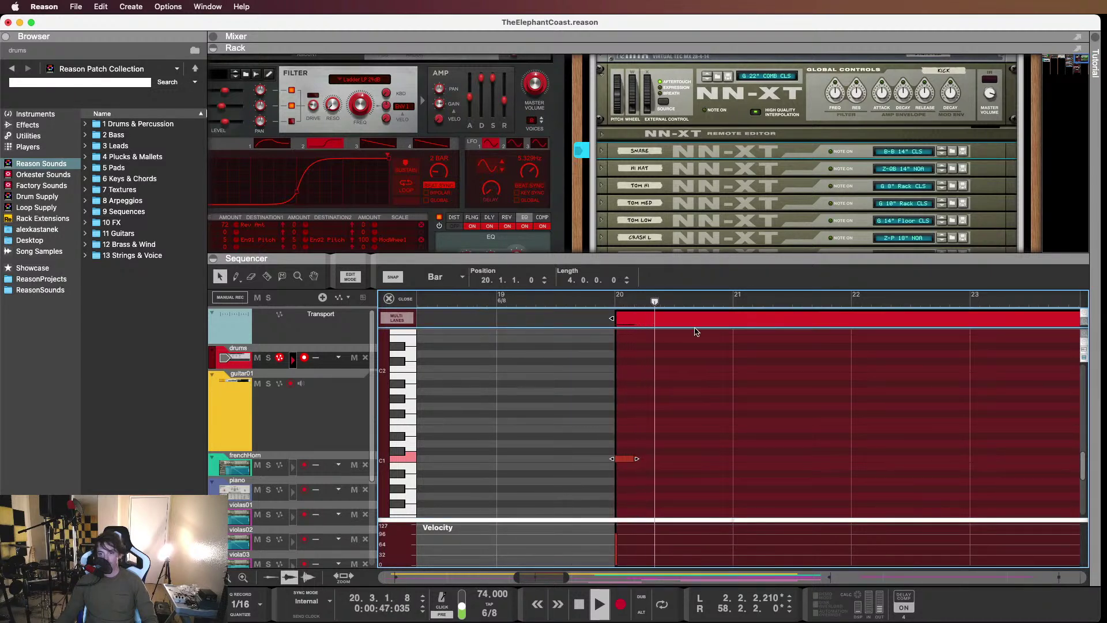
scroll(654, 326, right, 3)
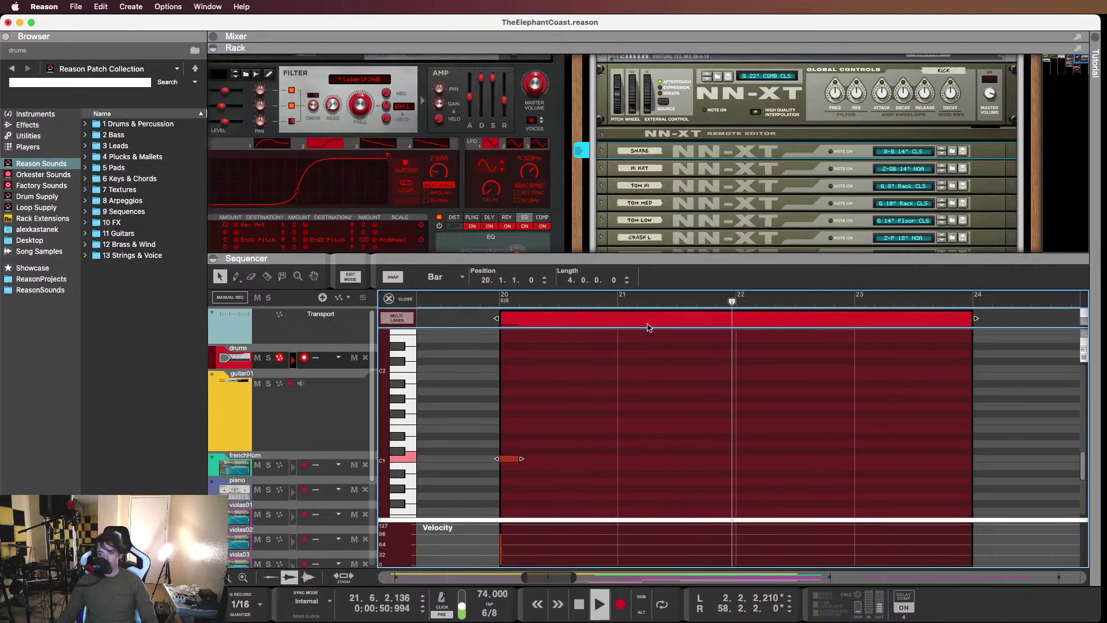
key(space)
drag(648, 328, 839, 329)
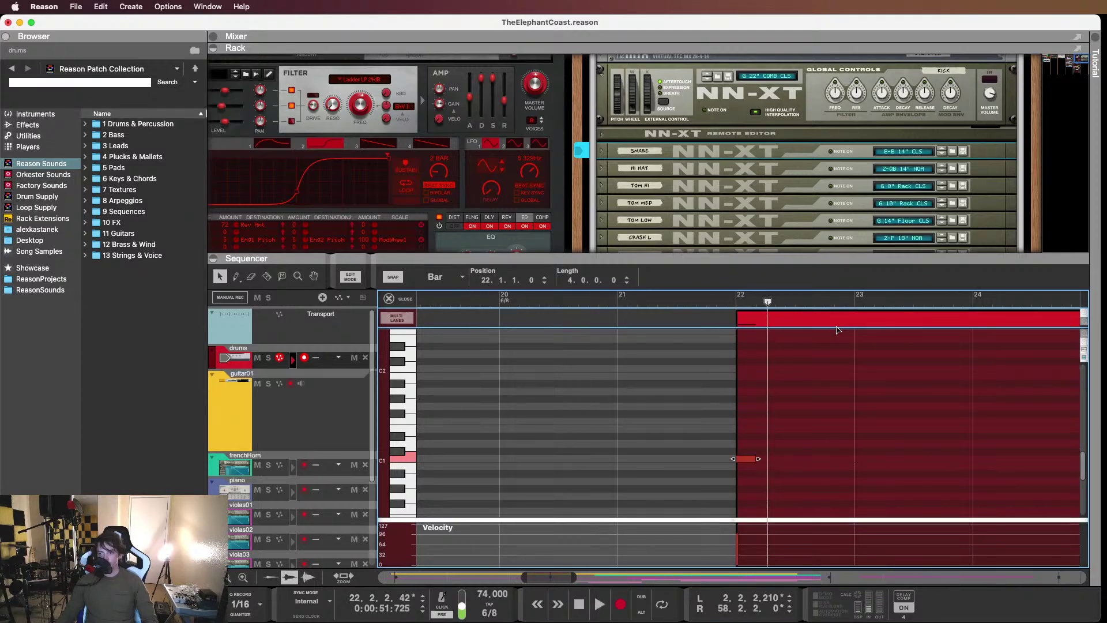
Rewind a few bars, play the lead-in to check the kick entry at bar 22, and select the drums clip
key(space)
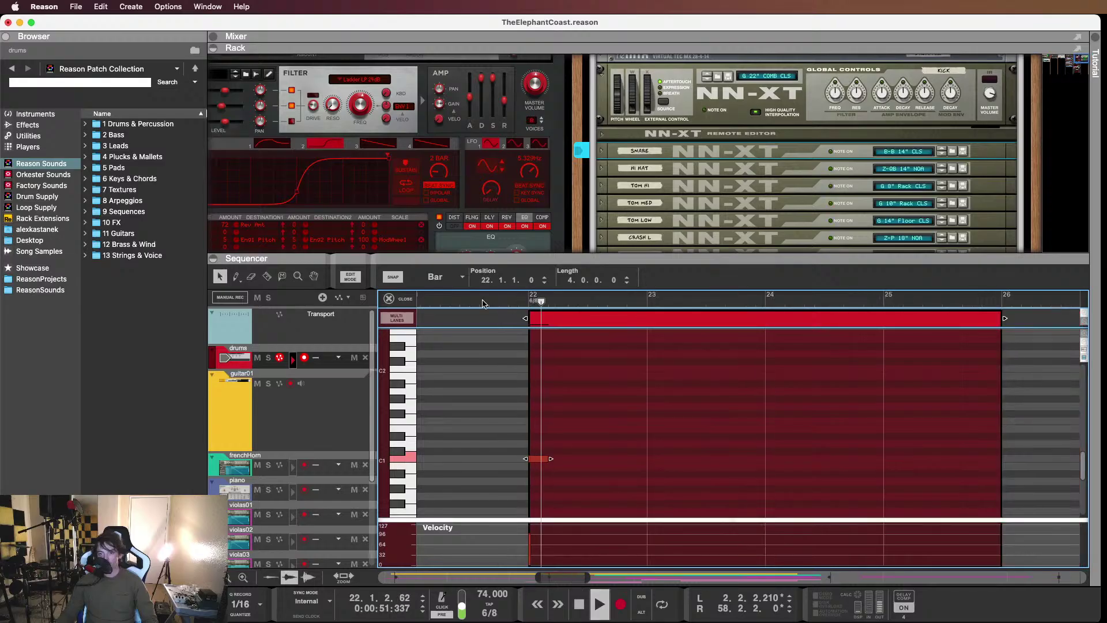
key(space)
key(KP_7)
key(KP_7)
key(KP_7)
scroll(468, 313, left, 2)
key(space)
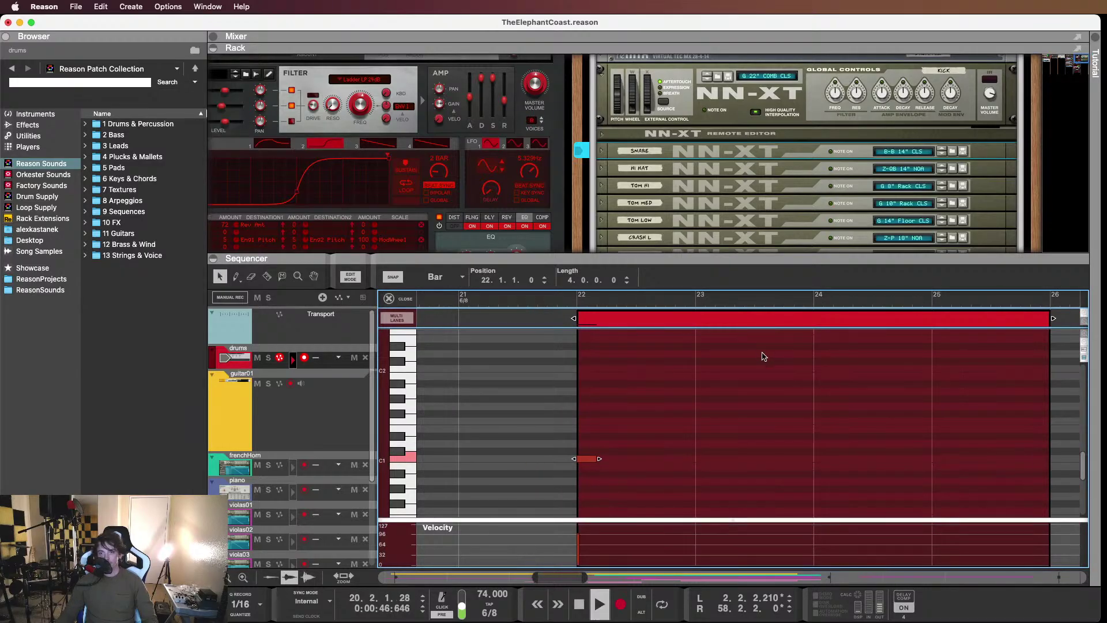
click(763, 355)
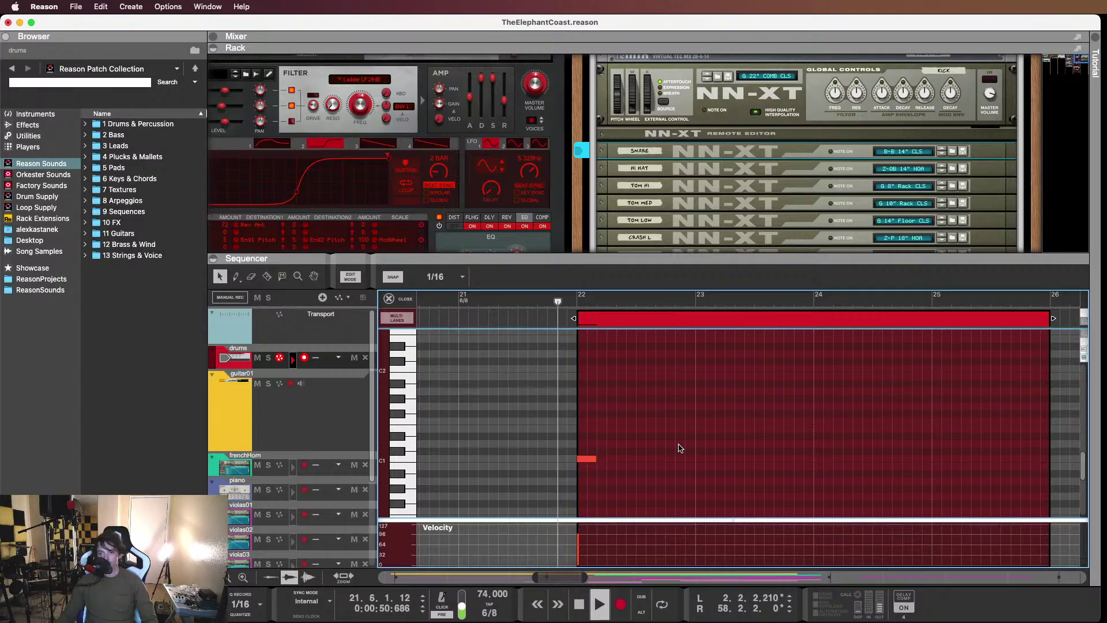
key(space)
click(600, 318)
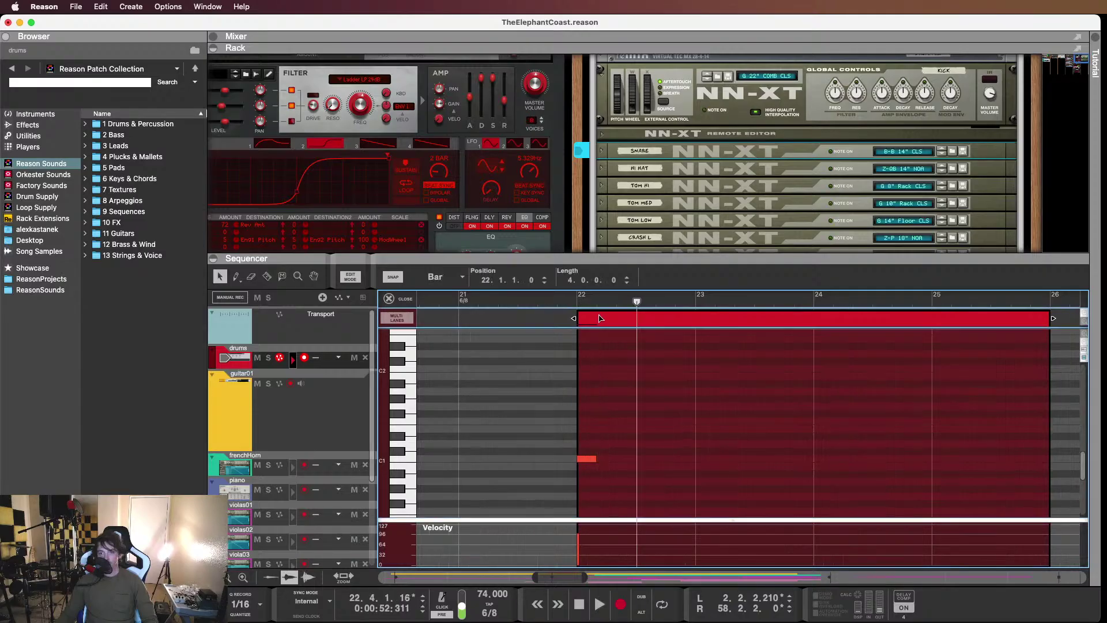
Move the C1 kick note to 22.1.2.0 and play the passage from there to check its timing
click(627, 406)
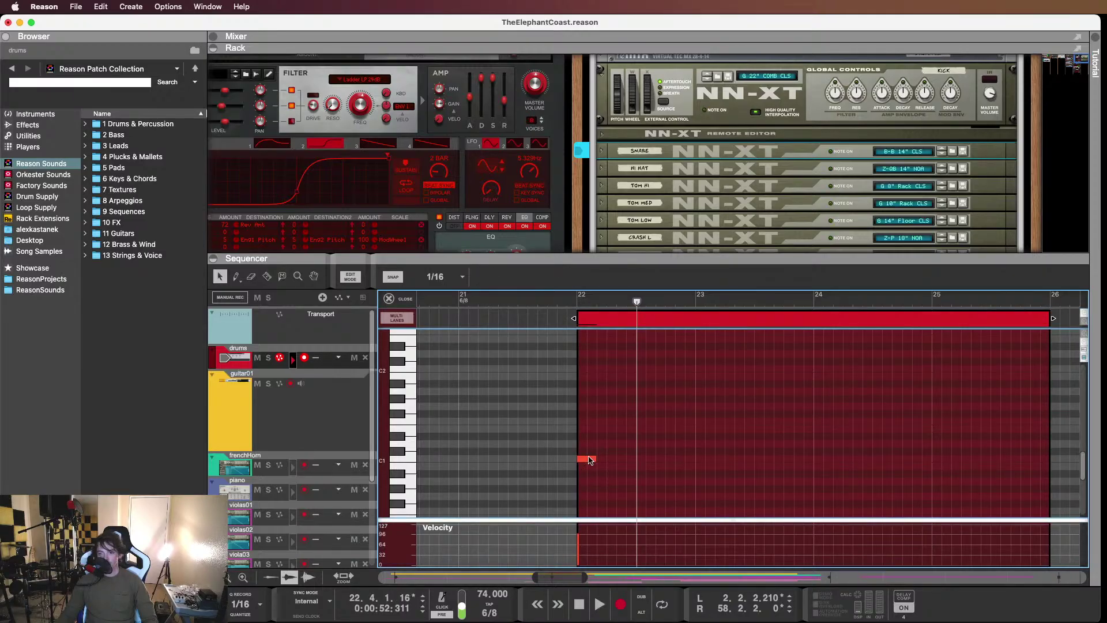
drag(590, 460, 608, 460)
key(space)
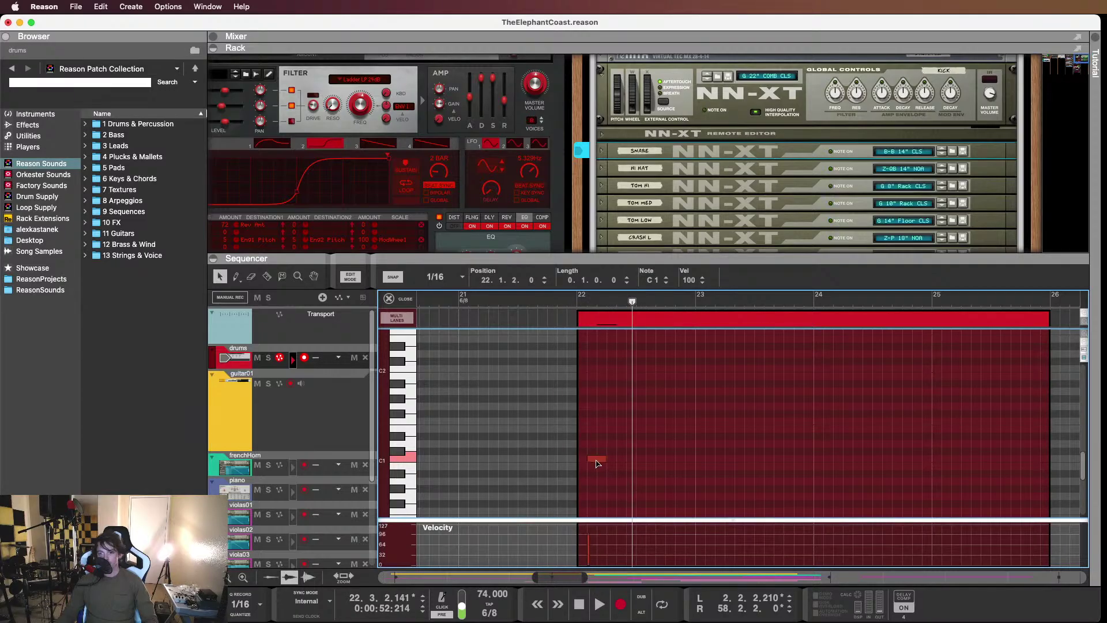
key(space)
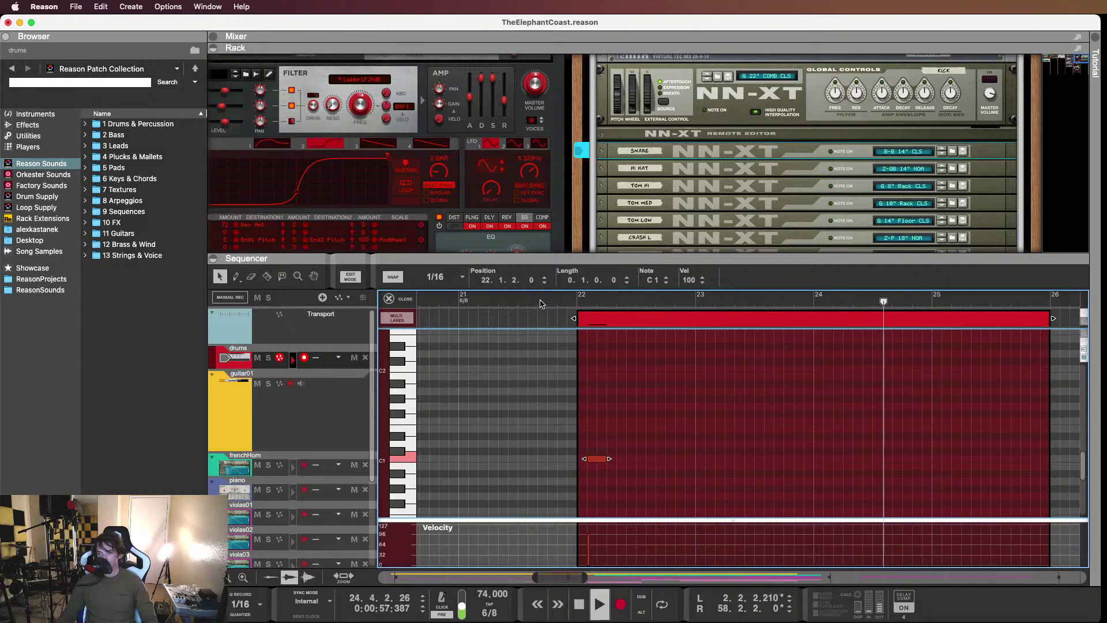
Copy the C1 kick note to the same position in bars 23, 24 and 25, ending at 25.1.2.0
click(617, 451)
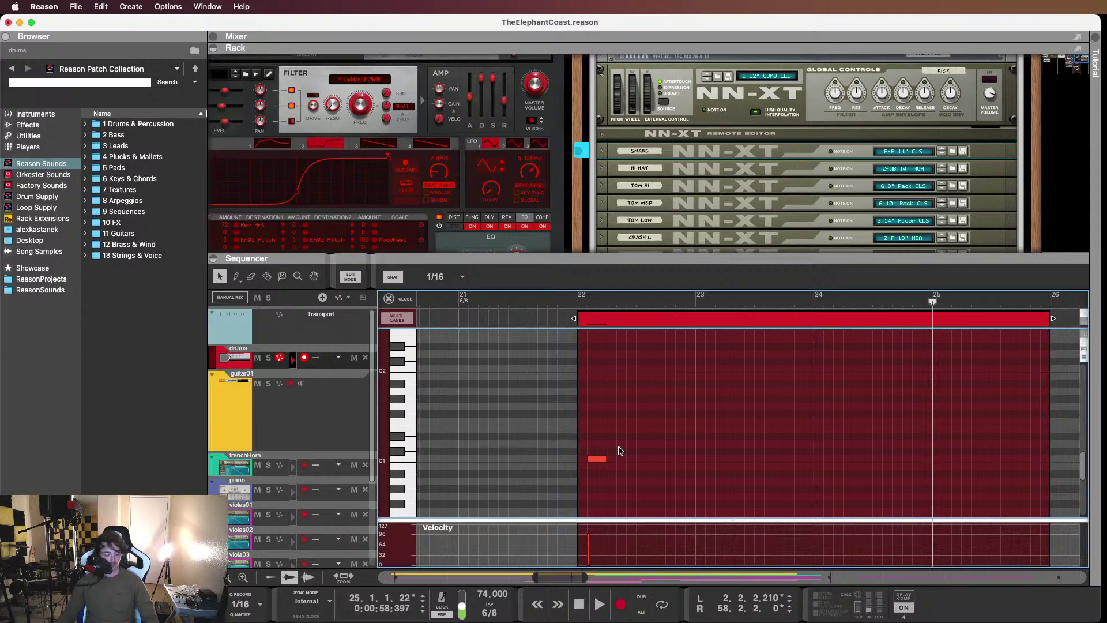
drag(607, 464, 963, 464)
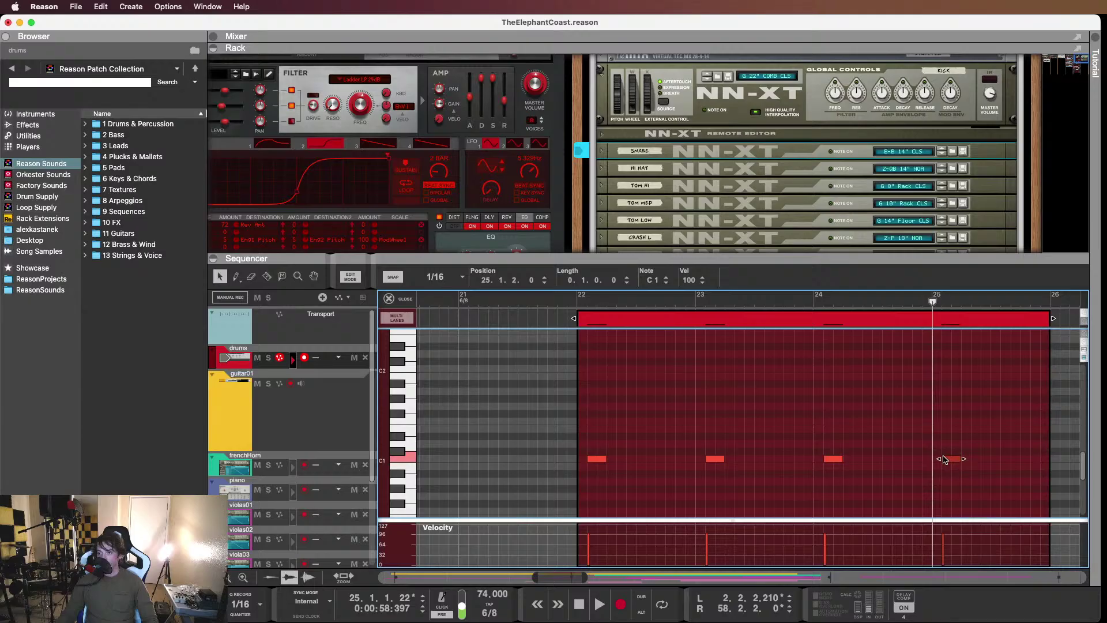
click(970, 450)
Copy bar 22's kick note up to D#2 and duplicate that D#2 note at 23.1.2.0
click(603, 458)
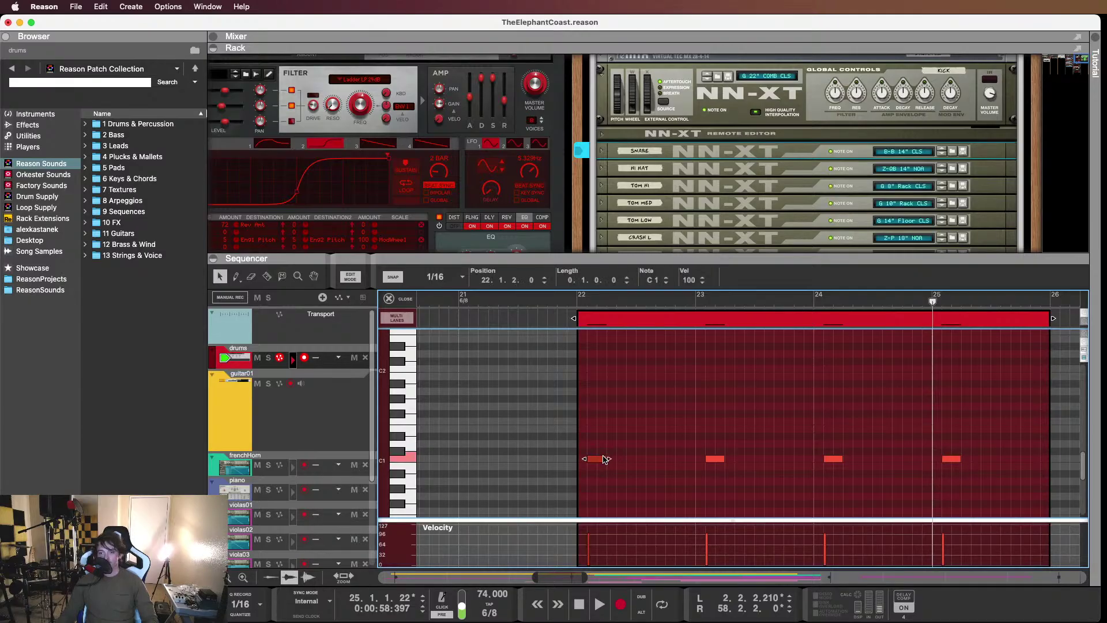
drag(604, 458, 605, 363)
scroll(647, 398, up, 1)
click(594, 378)
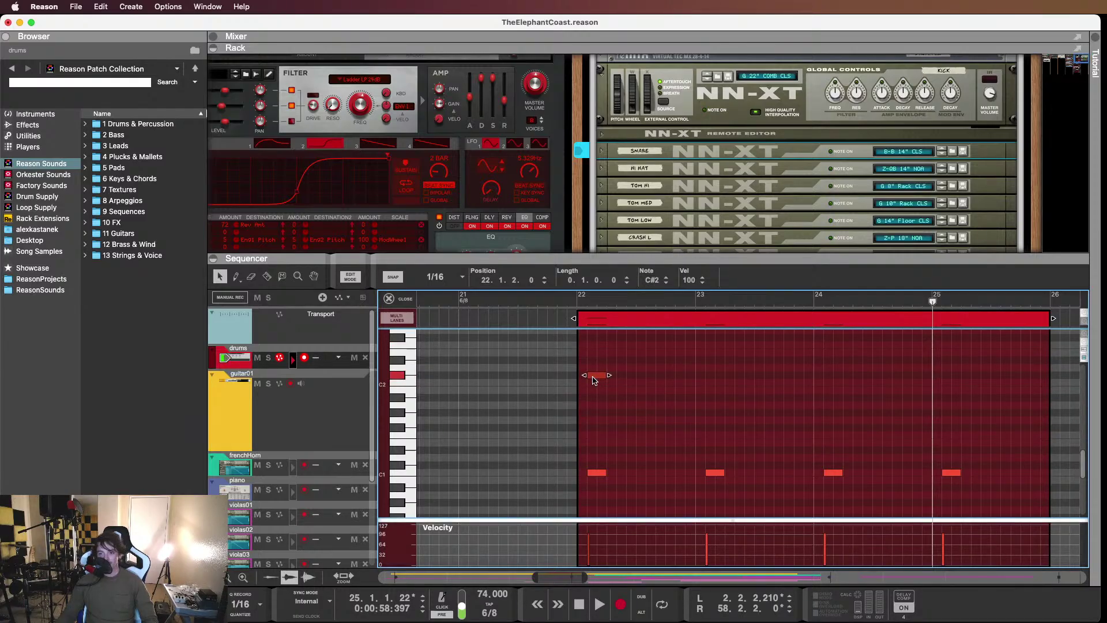
drag(594, 380, 704, 380)
scroll(652, 393, up, 1)
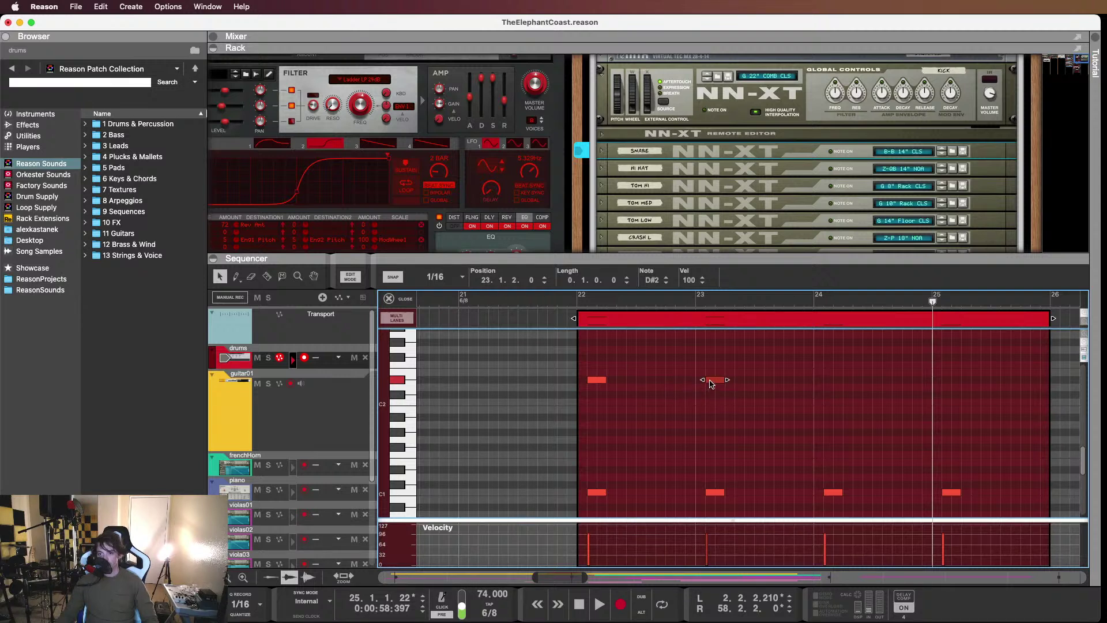
Place another D#2 copy at 22.4.1.0 and play it from just before bar 22
drag(712, 384, 646, 383)
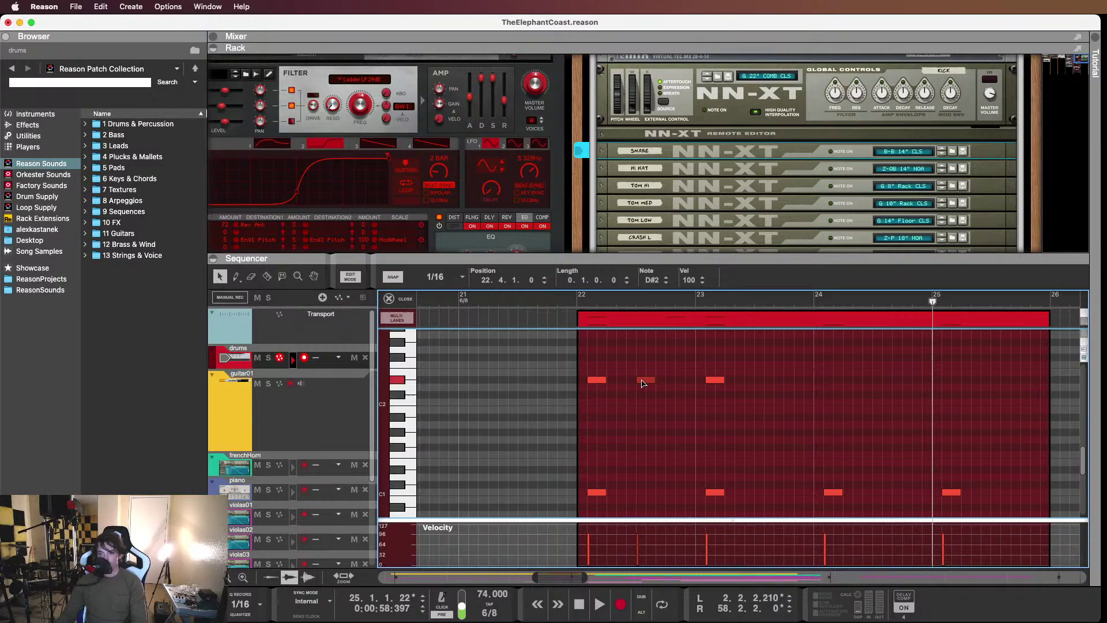
click(564, 302)
key(space)
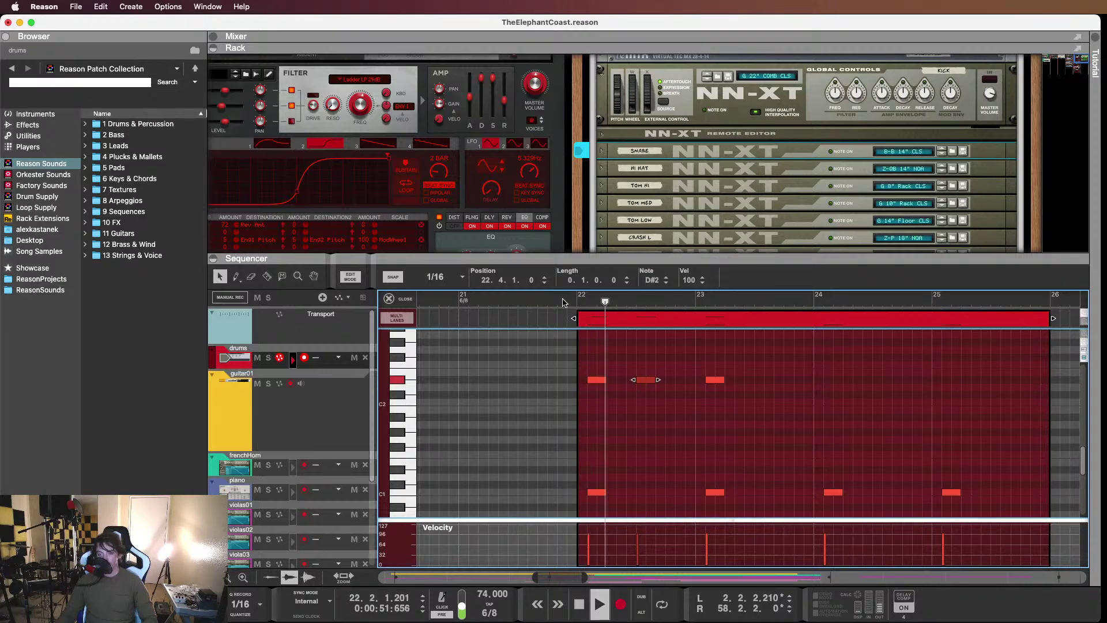
key(space)
Move the middle D#2 note to 22.2.2.0, directly after the first one, and play bar 22
drag(647, 381, 617, 385)
click(566, 300)
key(space)
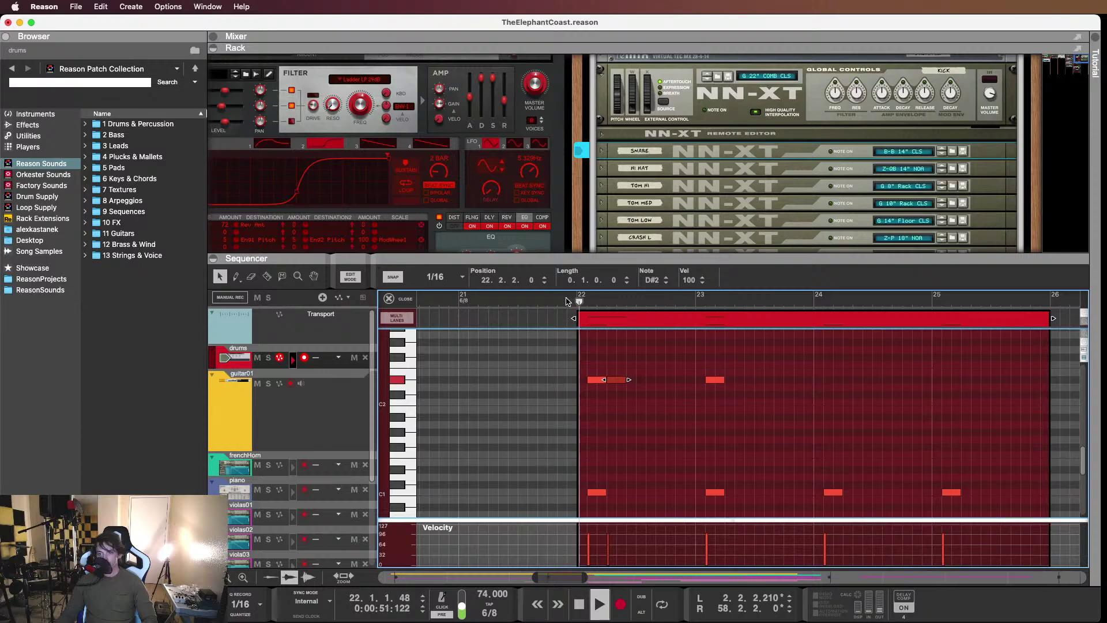
key(space)
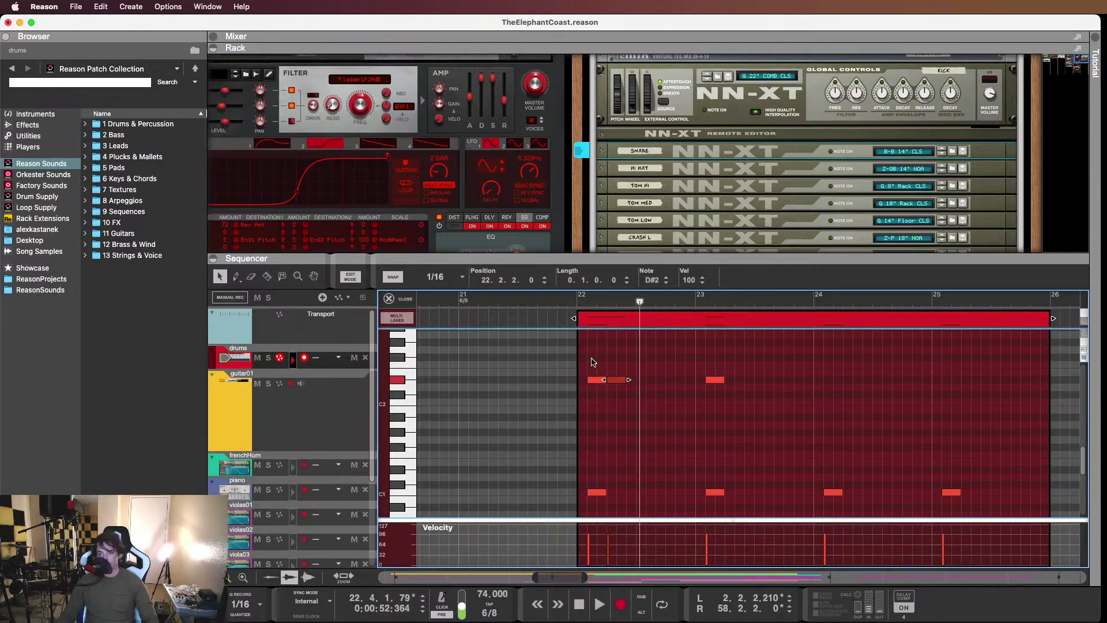
Repeat the D#2 note back to back through 22.6.2.0 and play the pattern from before bar 22
drag(622, 387, 696, 383)
click(549, 301)
key(space)
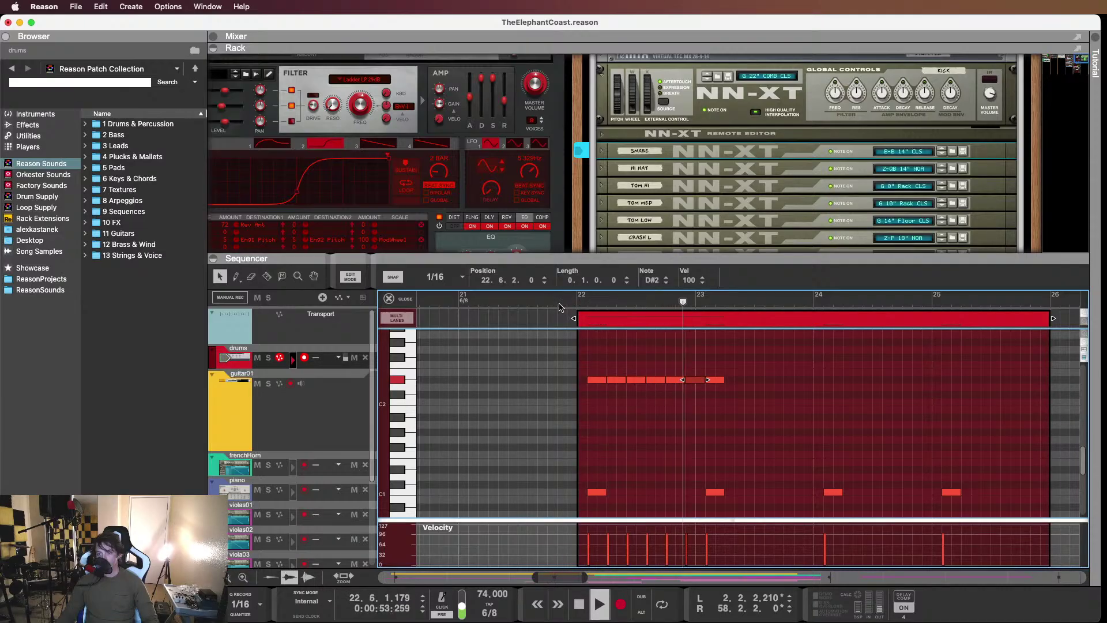
click(1015, 483)
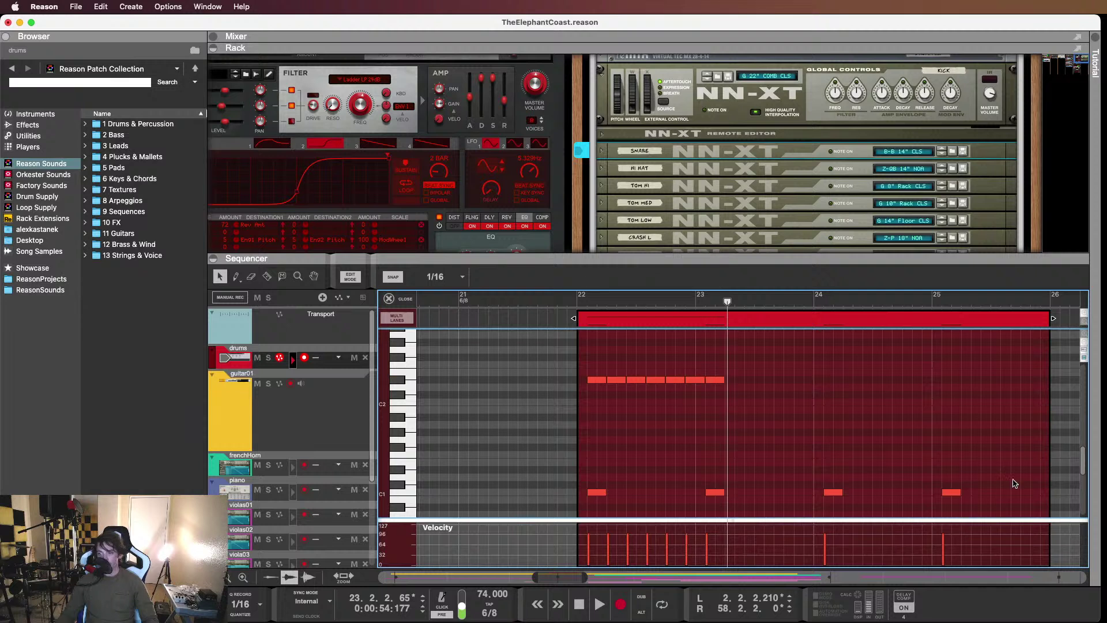
Duplicate the four C1 kick notes into the second half of each bar, starting at 22.4.2.0
scroll(1015, 484, down, 3)
drag(600, 447, 659, 452)
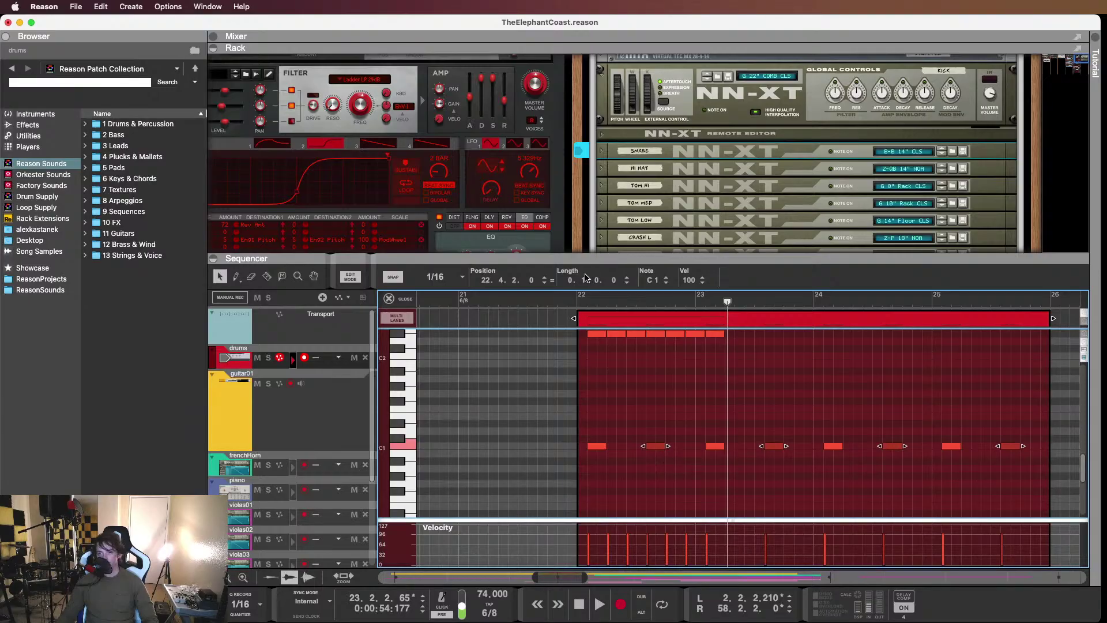
click(569, 301)
scroll(633, 362, up, 1)
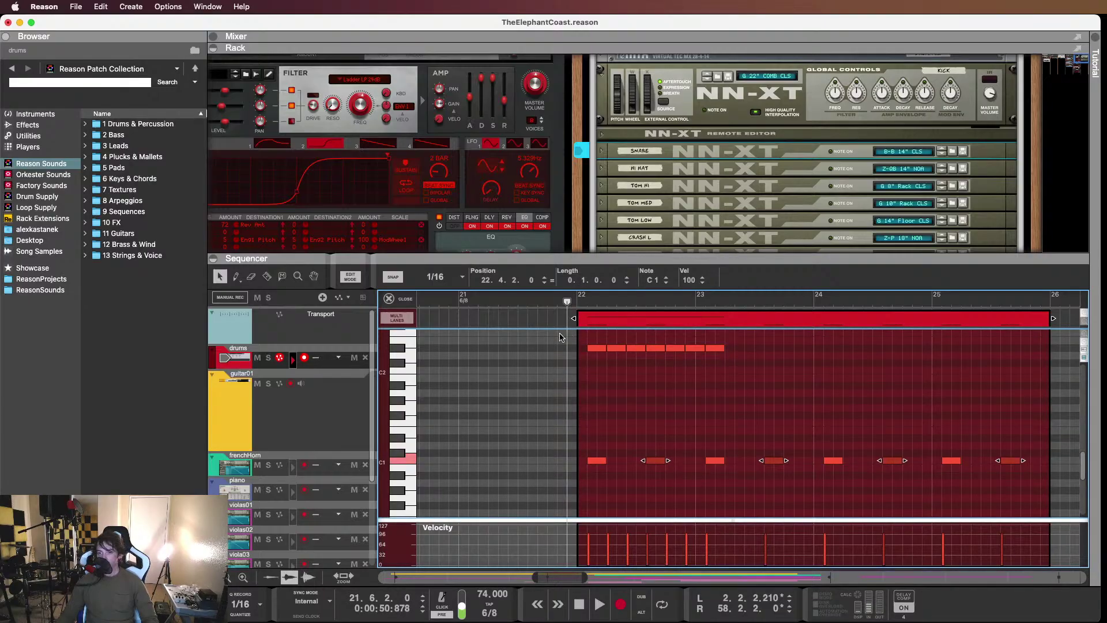
Set the velocity of all notes in the drums clip to 75 and play the pattern
key(super+a)
double_click(688, 280)
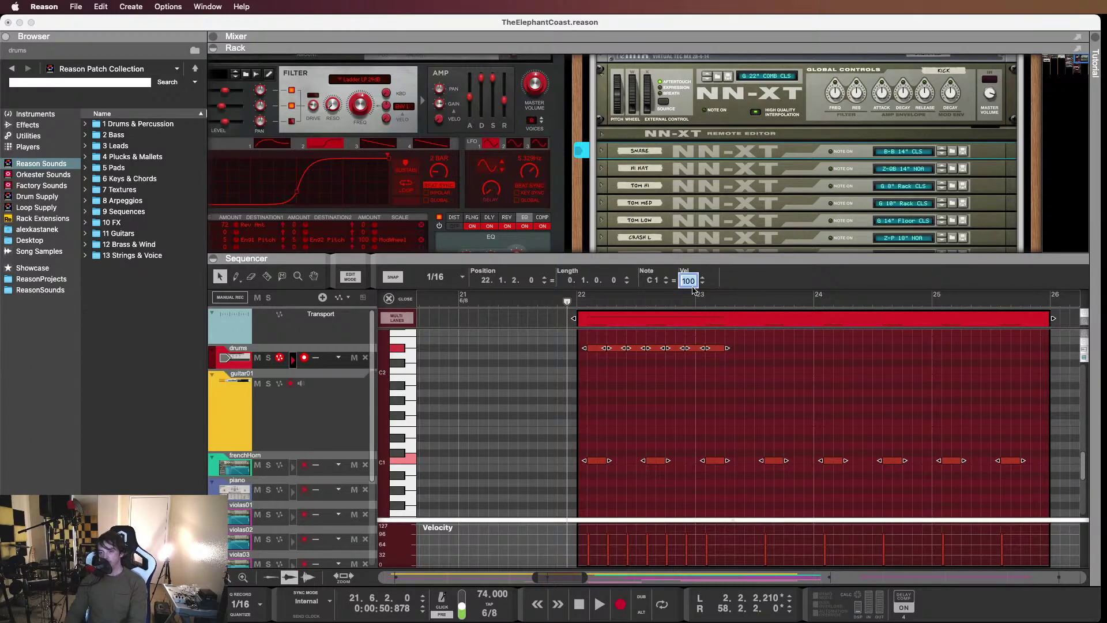
key(Return)
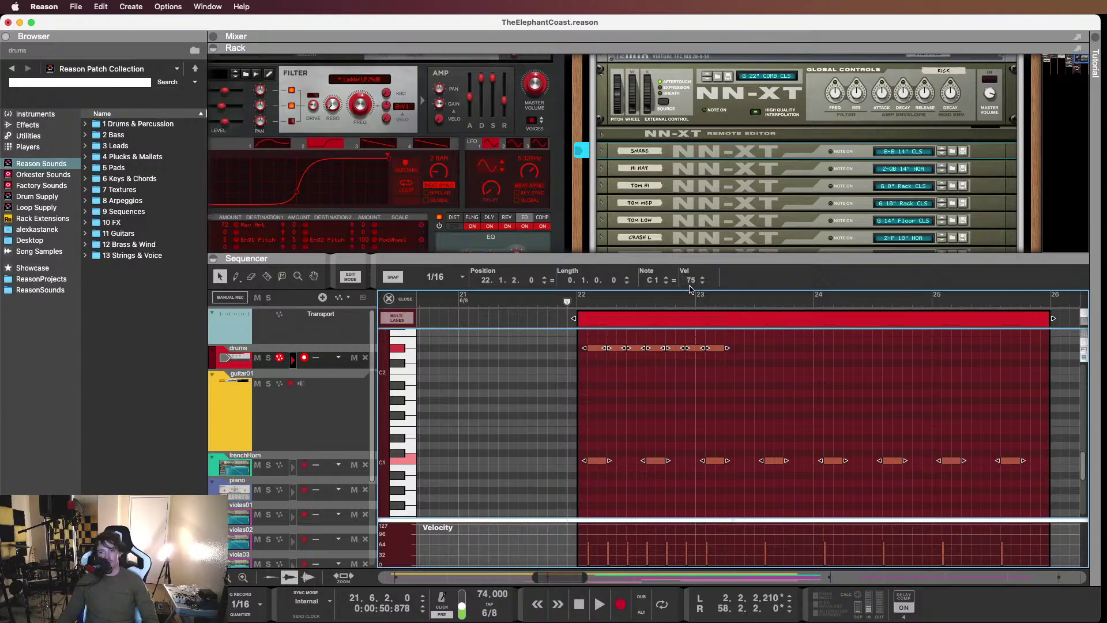
key(space)
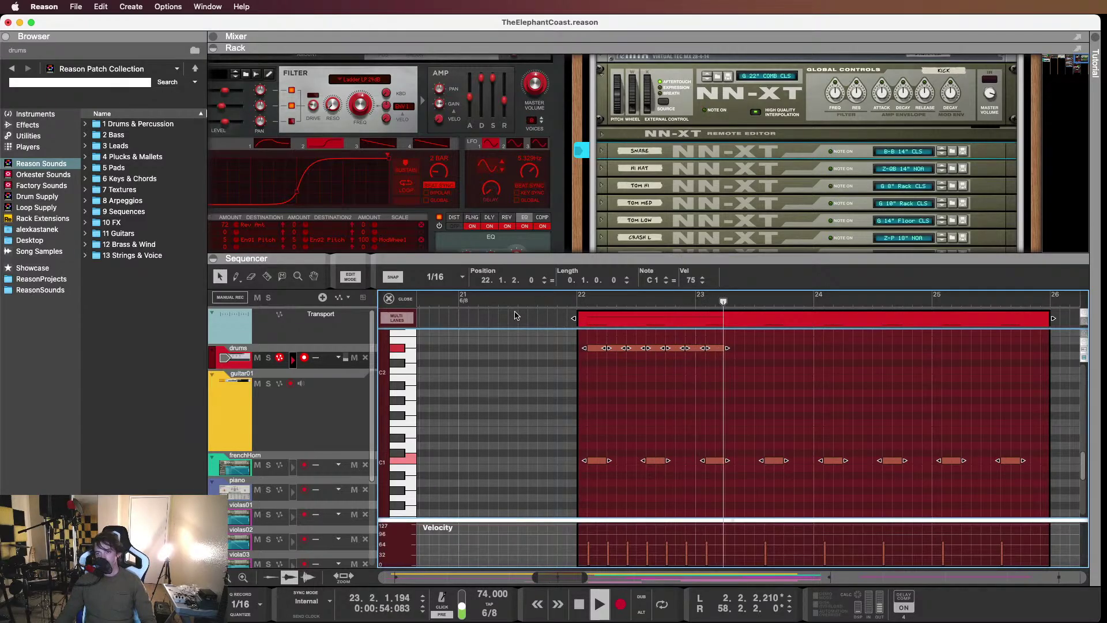
key(space)
Duplicate the D#2 notes to continue the run into bar 24 and select those from 23.3.2.0 onward
drag(831, 354, 734, 350)
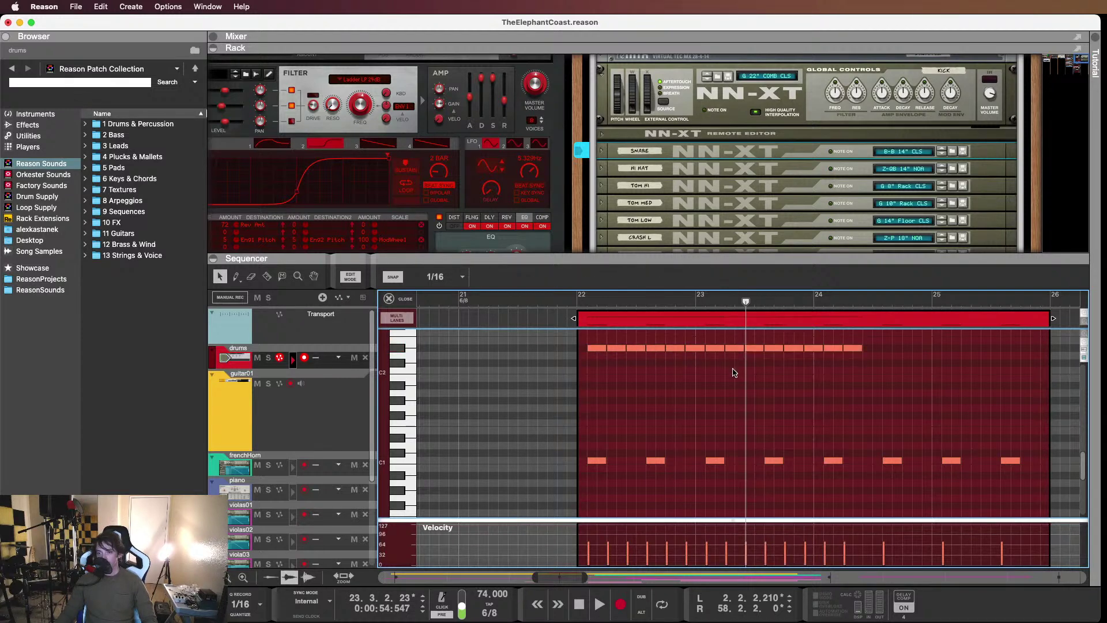
click(831, 371)
scroll(837, 372, up, 1)
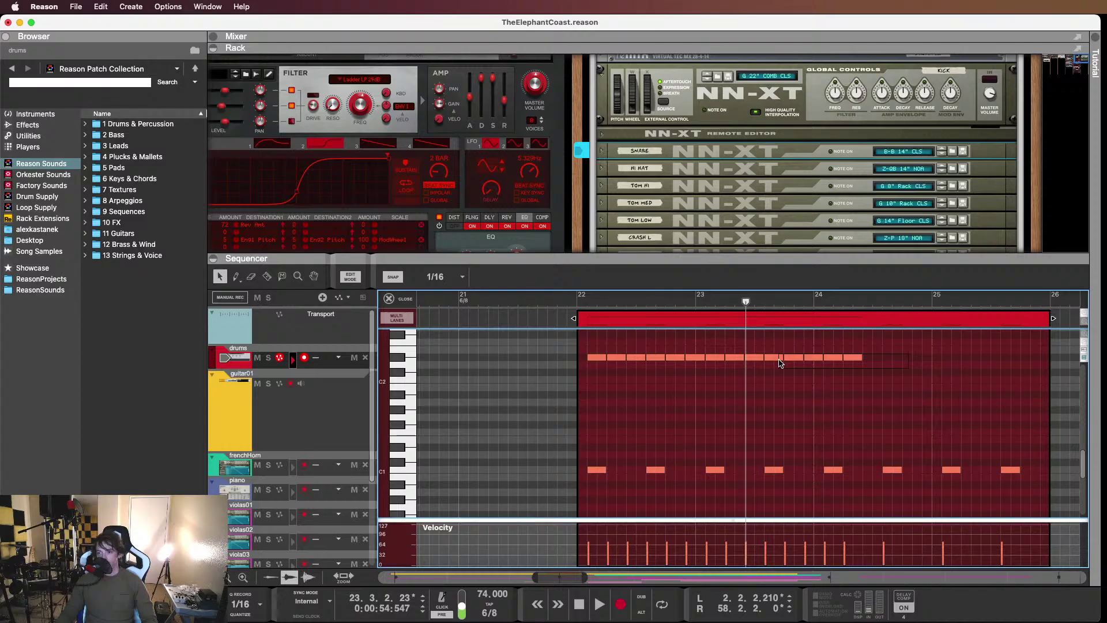
drag(776, 362, 744, 366)
Lengthen the drums clip past bar 34 and duplicate the whole D#2 run starting at 24.3.2.0
scroll(738, 364, down, 4)
scroll(733, 354, down, 2)
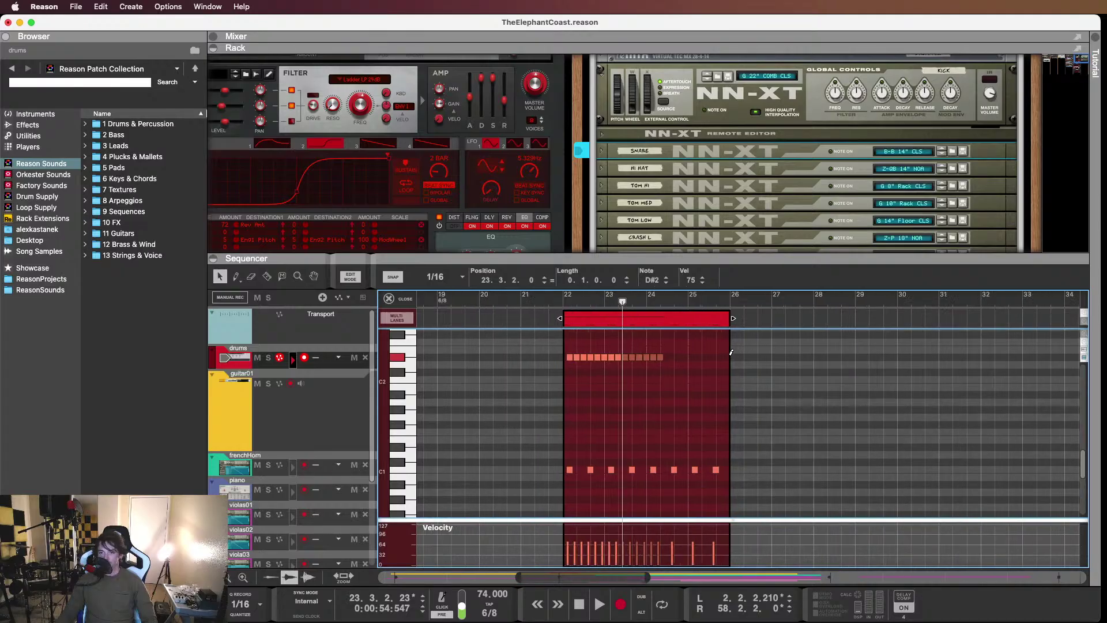
click(734, 319)
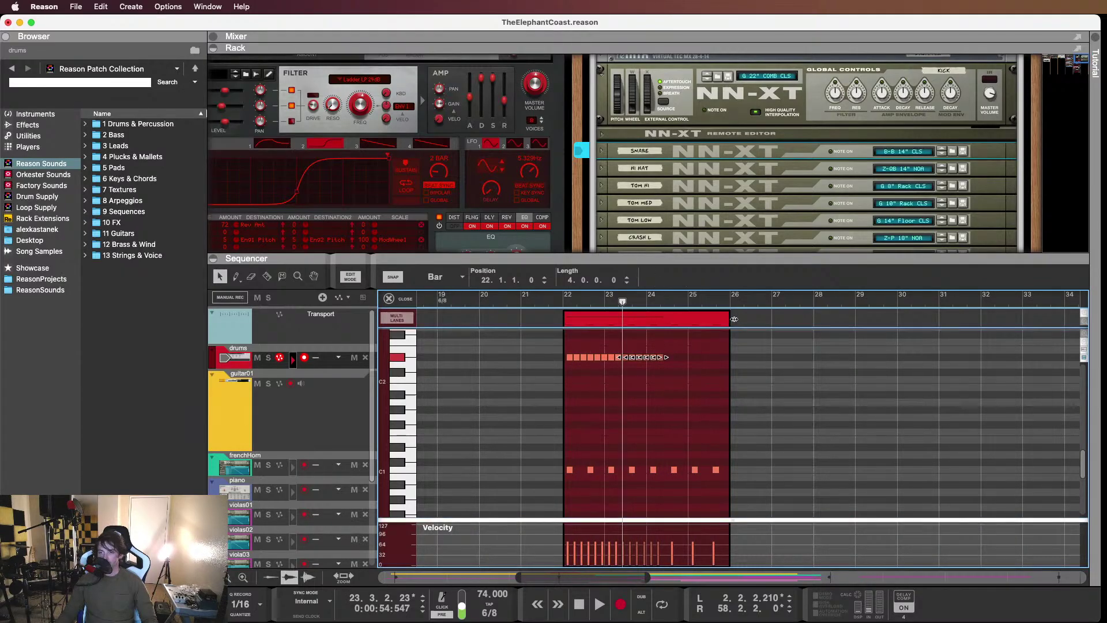
drag(635, 367, 769, 362)
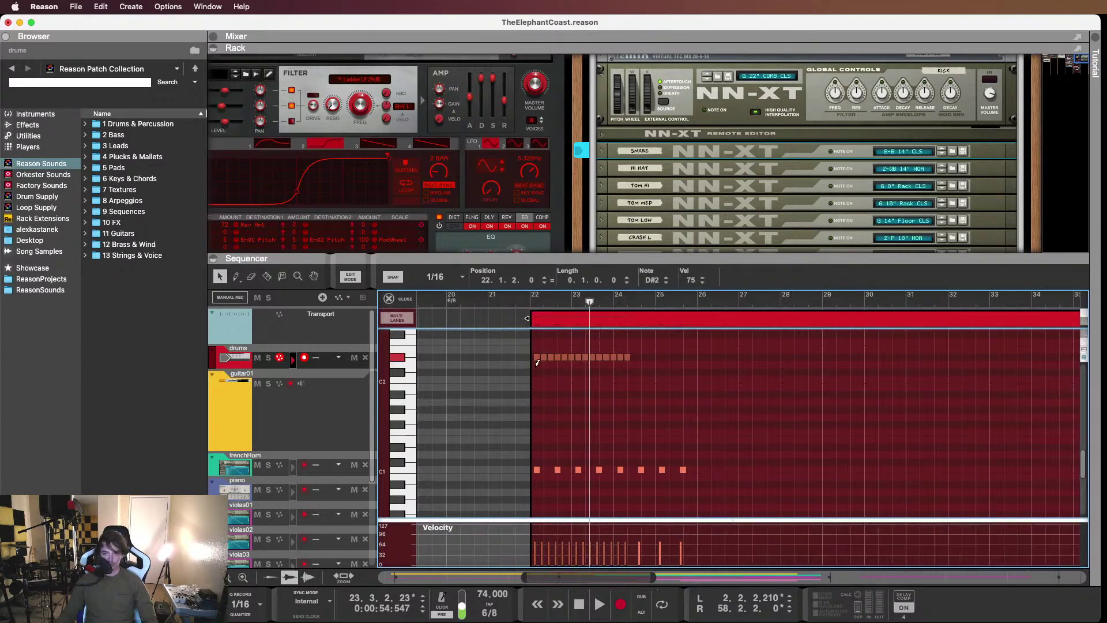
scroll(539, 361, up, 4)
Play the drum pattern from just before bar 22 and select the two C1 kick notes in bar 25
click(503, 297)
key(space)
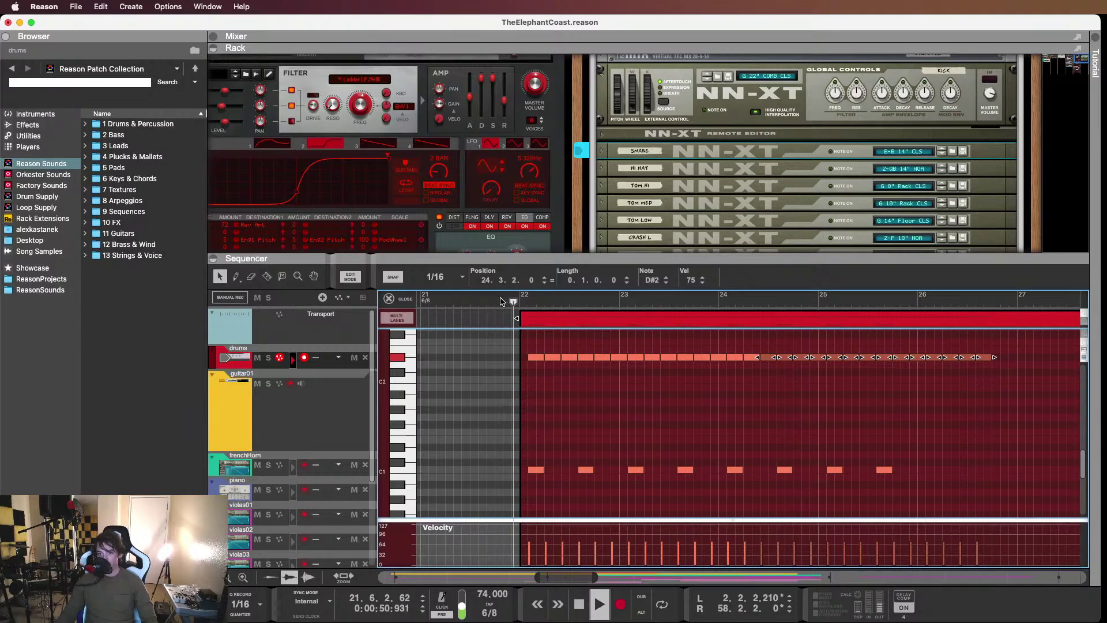
click(891, 443)
drag(891, 443, 719, 492)
drag(886, 428, 831, 489)
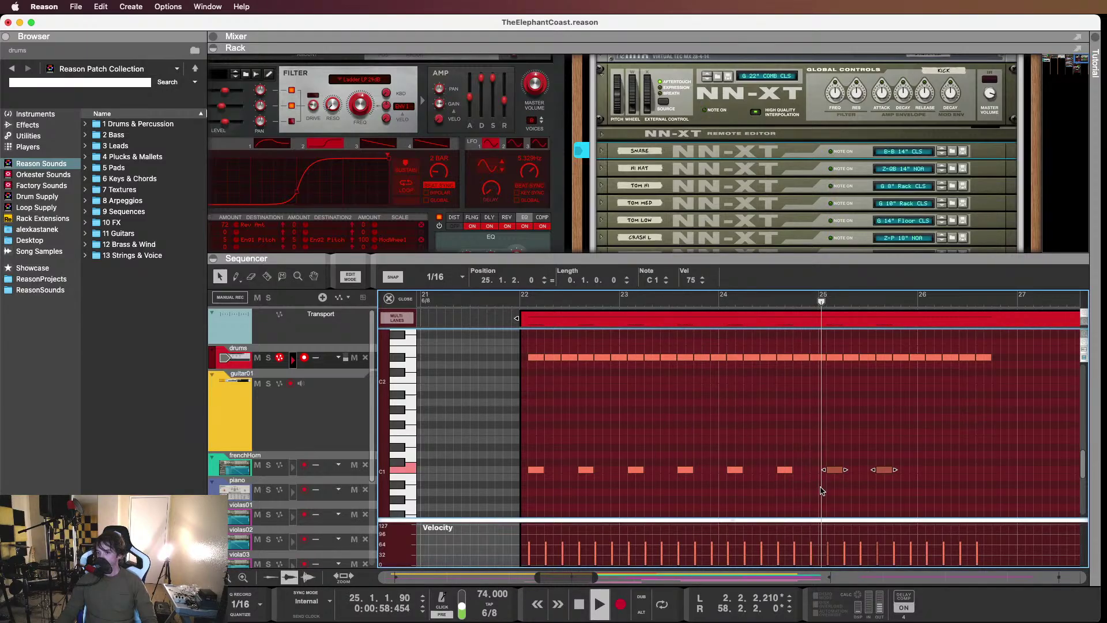
key(space)
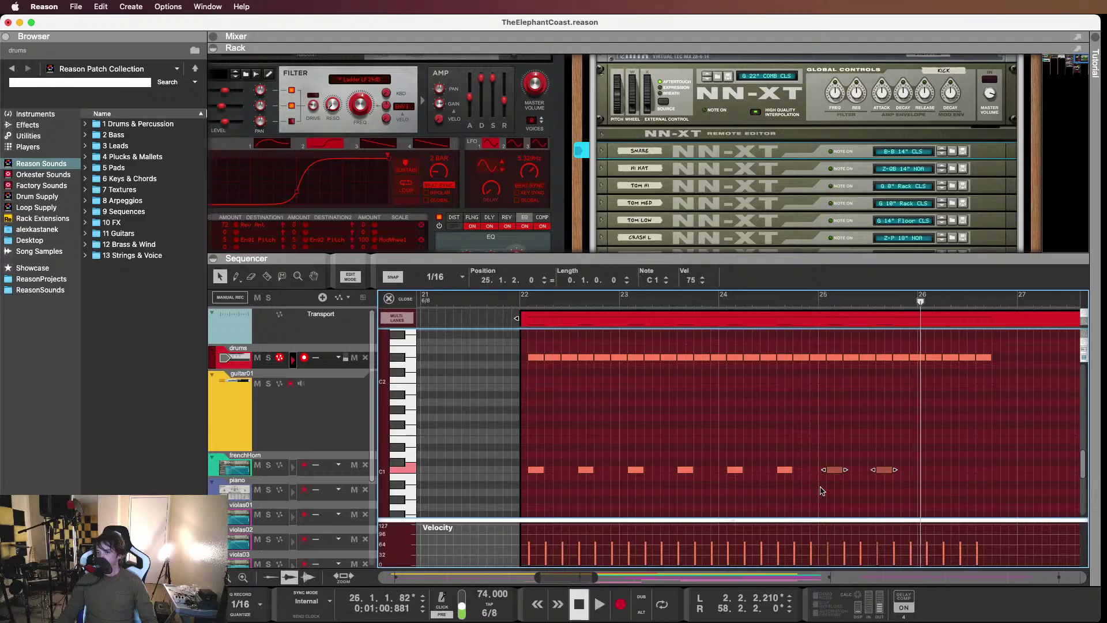
Select all C1 and D#2 notes from bar 25 onward and nudge them slightly earlier, off the grid, to 25.1.1.123
scroll(921, 441, up, 2)
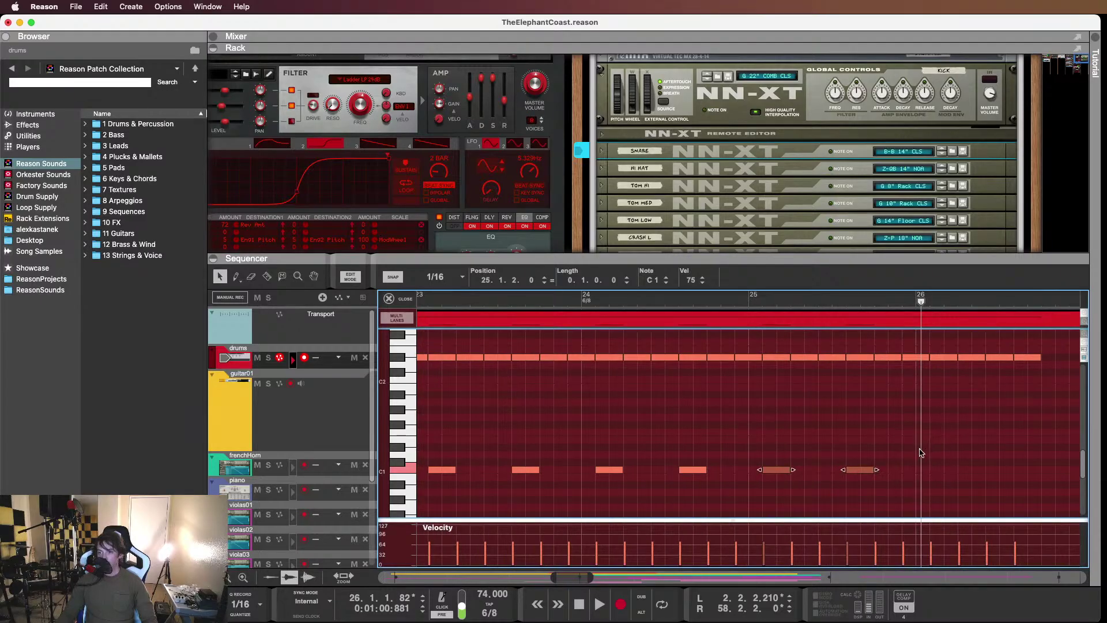
scroll(921, 452, right, 2)
scroll(918, 455, down, 2)
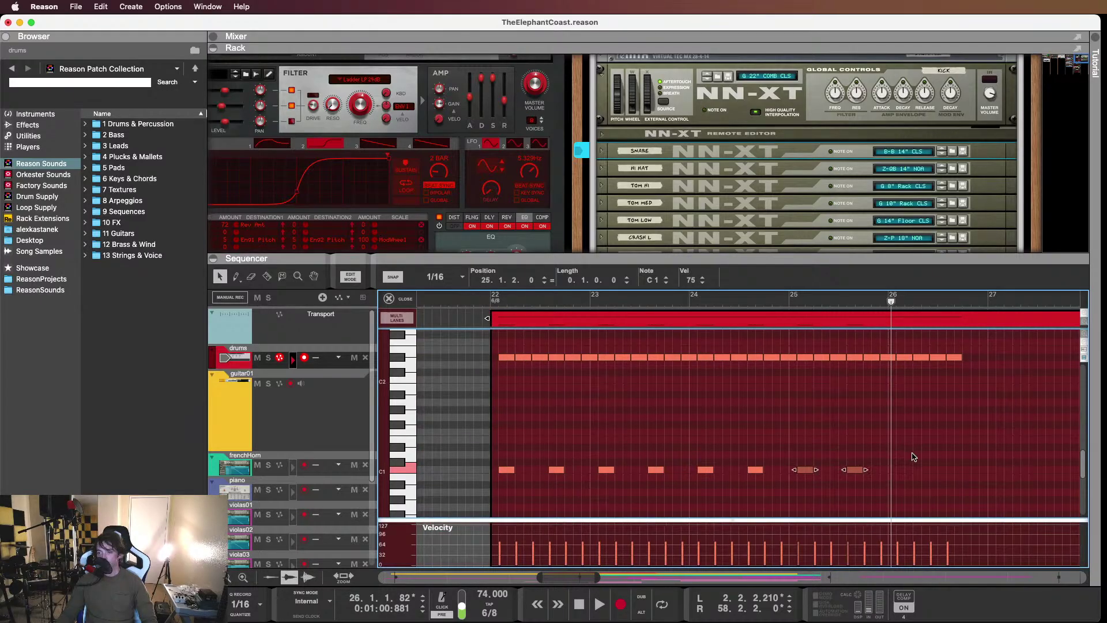
scroll(913, 456, right, 1)
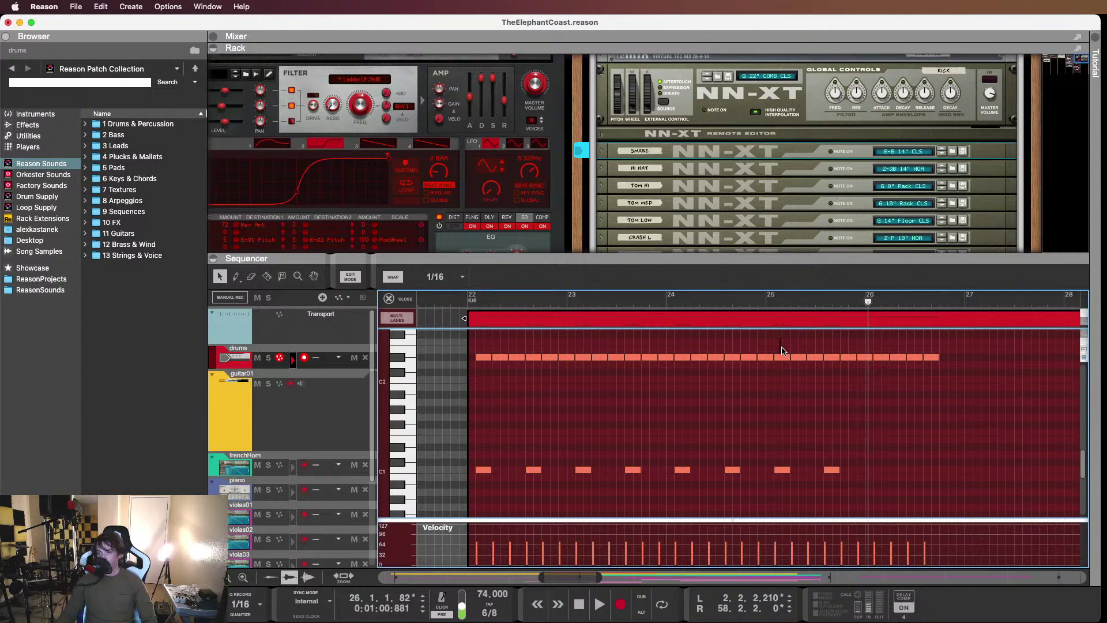
drag(782, 348, 959, 500)
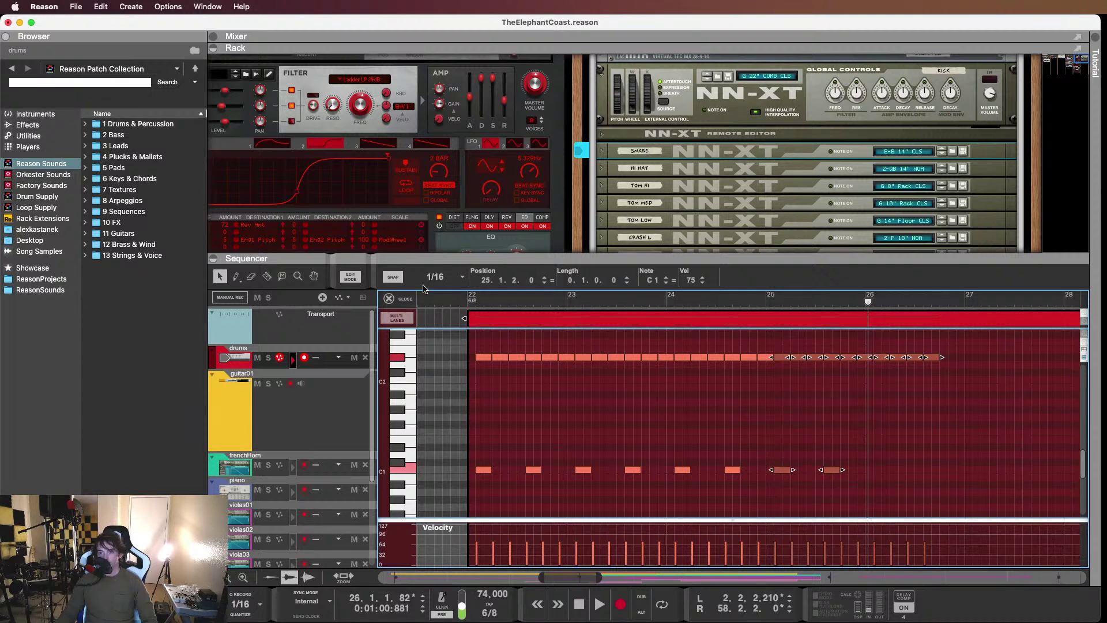
drag(788, 475, 783, 475)
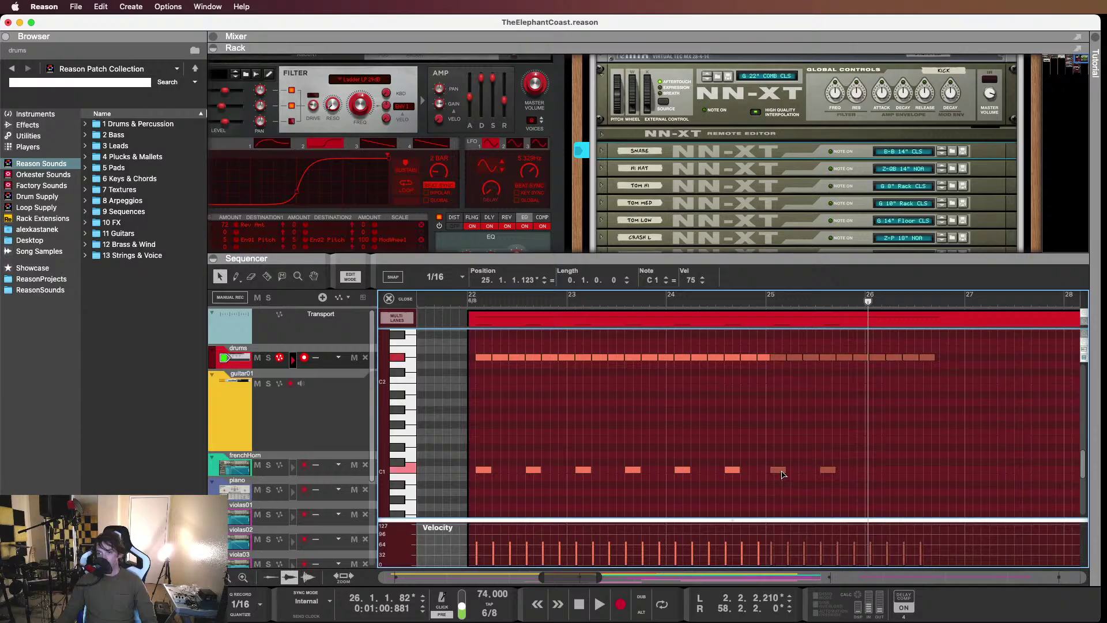
Play the nudged notes from just before bar 25, deselect them and return the playhead to just before bar 22
click(737, 302)
key(space)
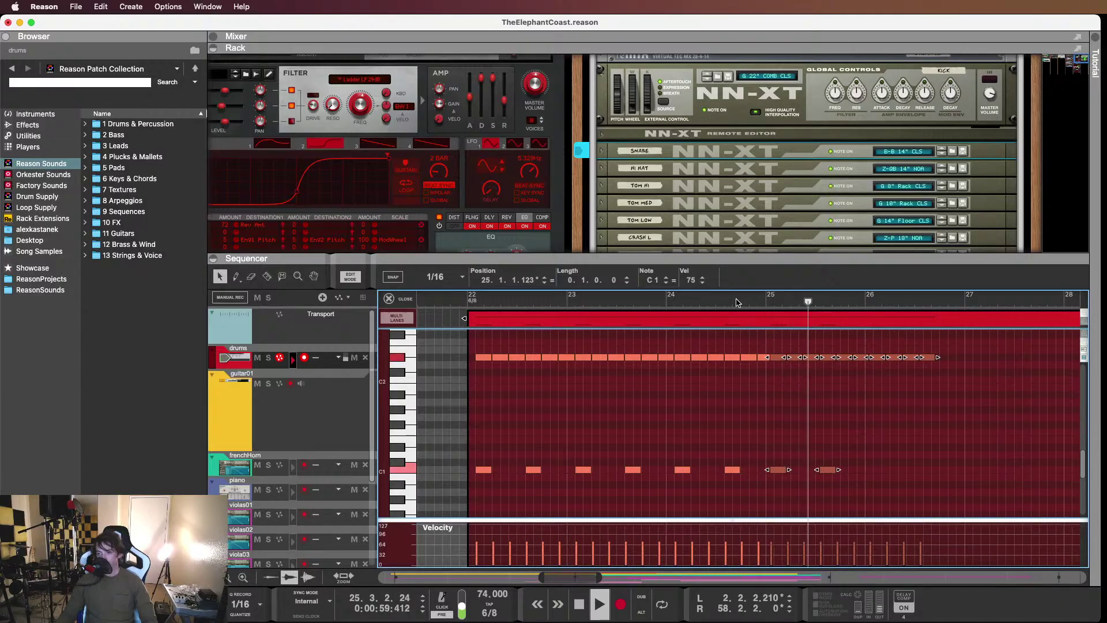
key(space)
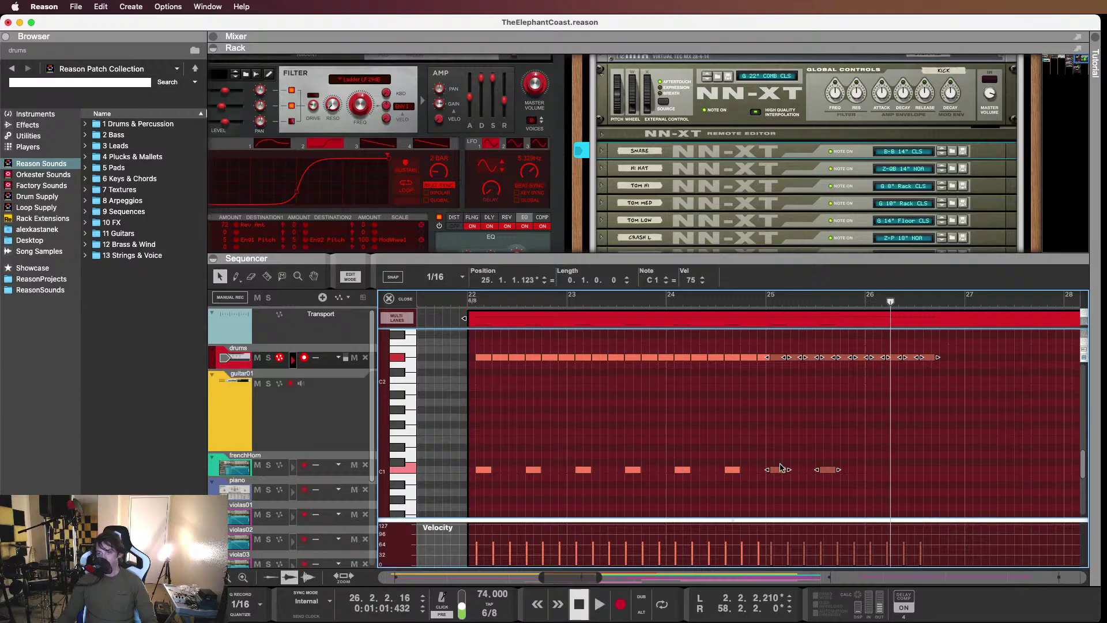
click(761, 438)
click(450, 299)
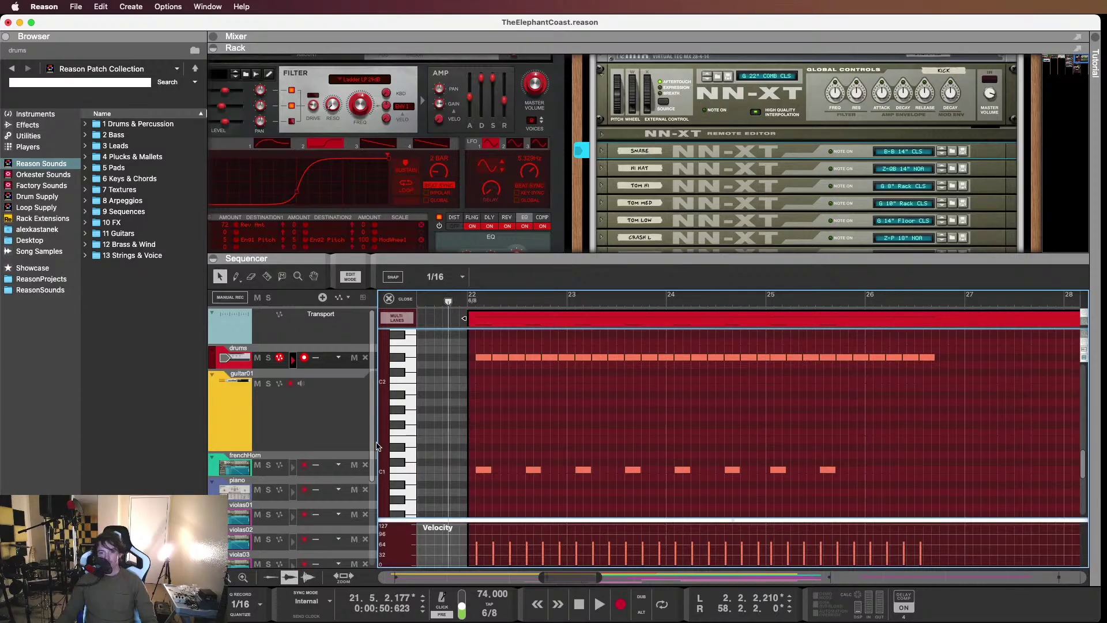
Open the synths03 track's notes and play them from bar 22 to check their timing
scroll(290, 536, down, 5)
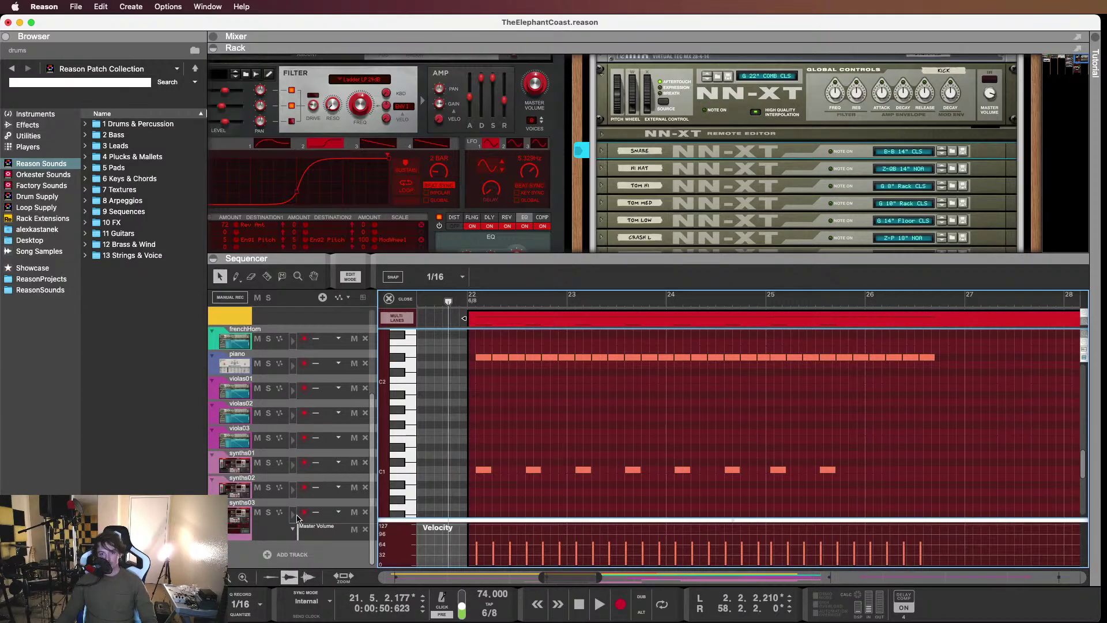
click(297, 518)
click(449, 297)
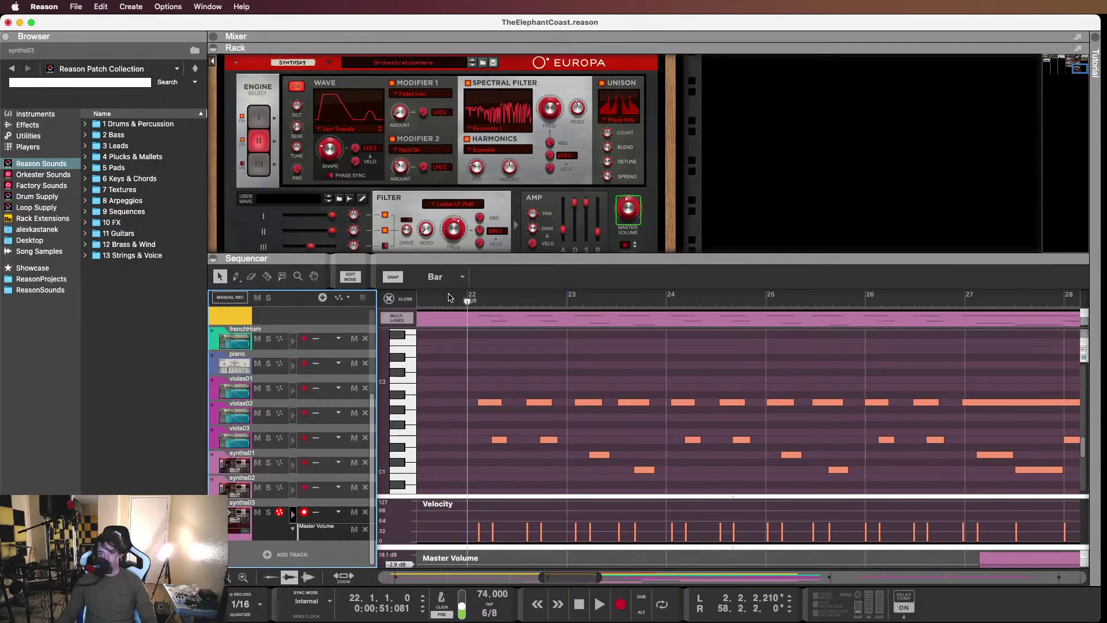
key(space)
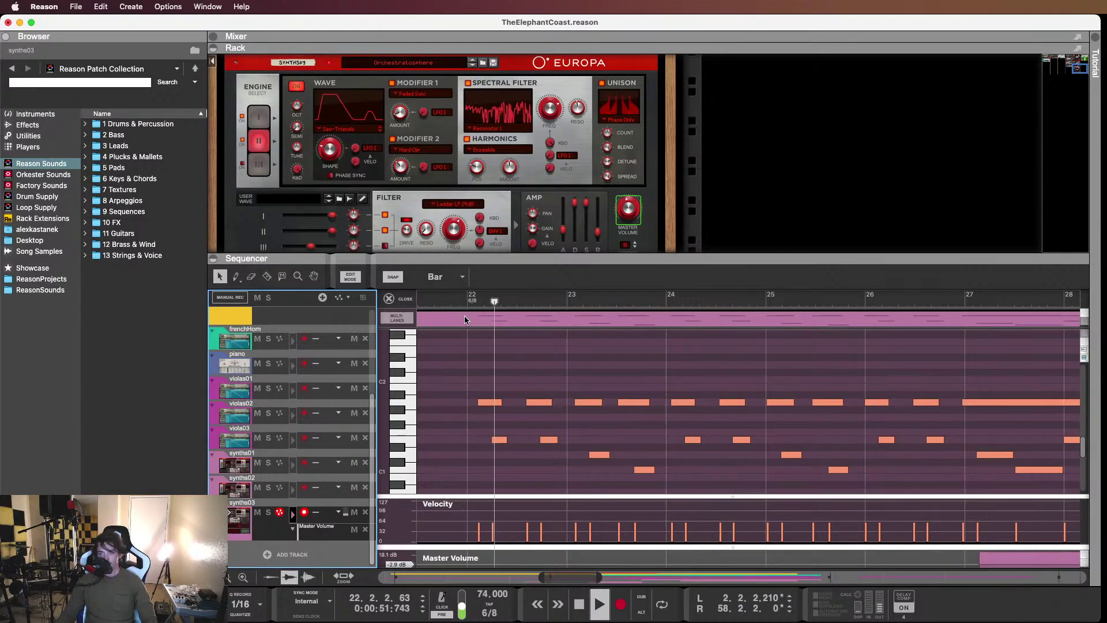
click(600, 380)
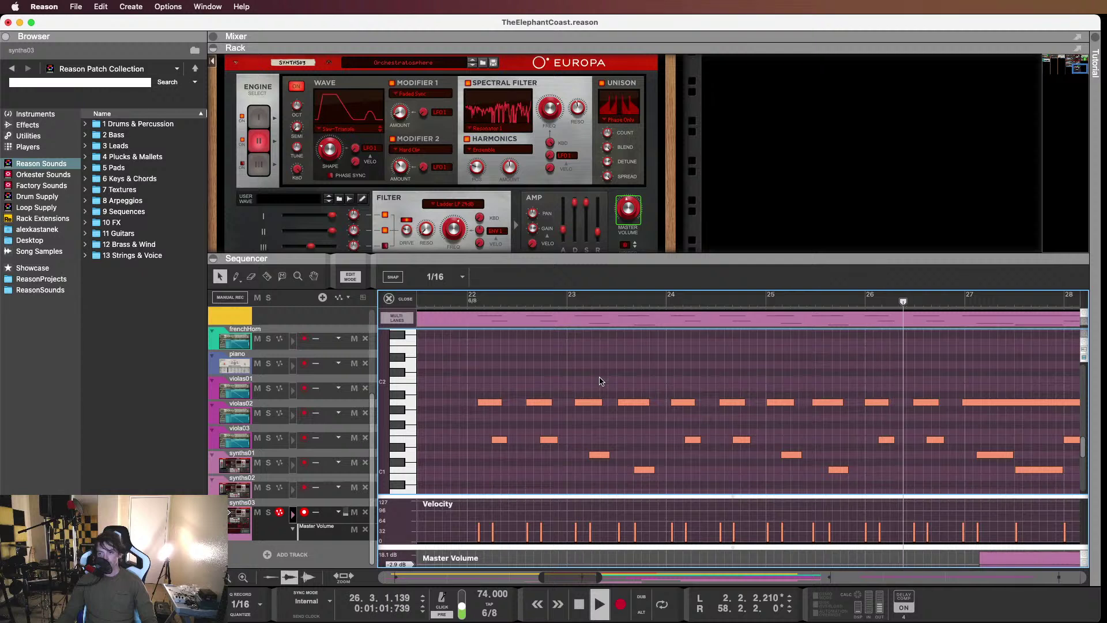
key(space)
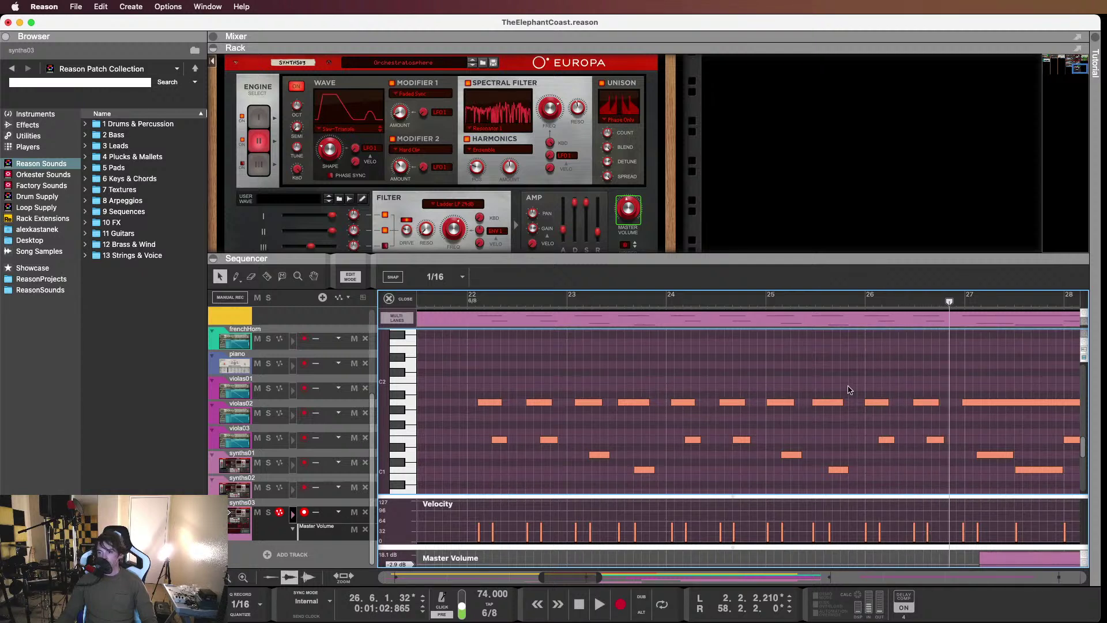
Align the playhead with the synths03 notes at bar 26, select those two notes, and compare their timing with the start of bar 22
click(863, 301)
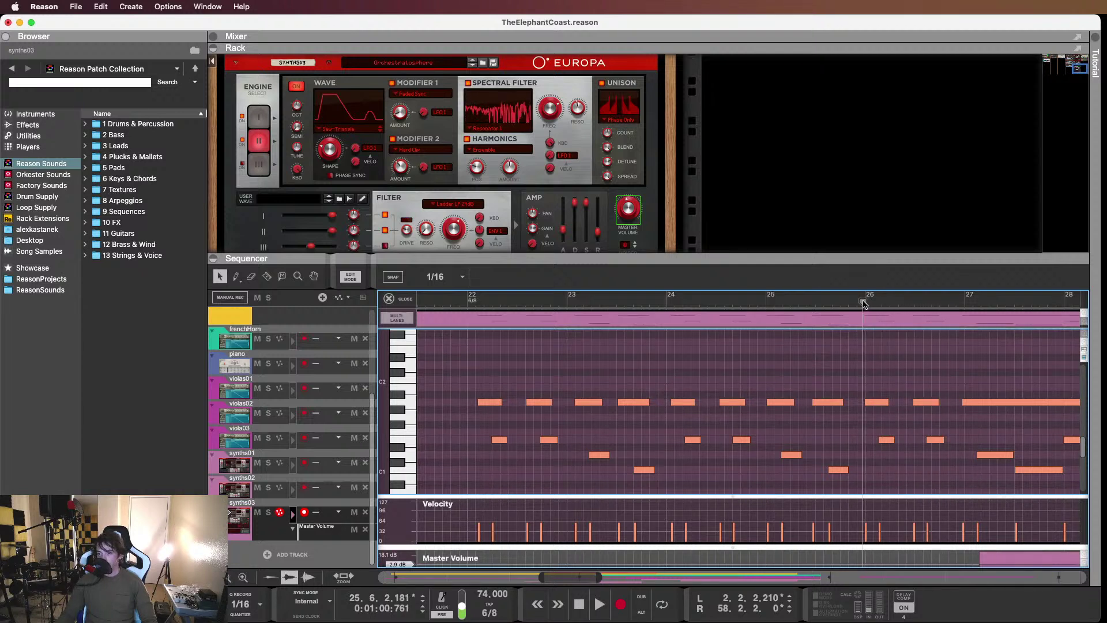
drag(863, 301, 864, 304)
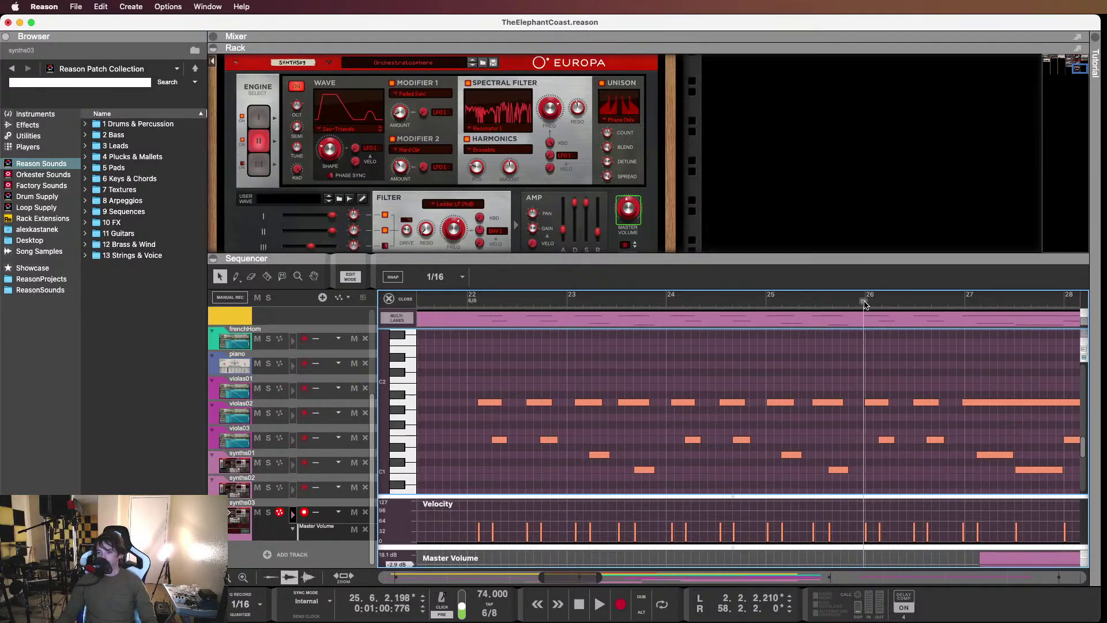
drag(887, 468, 885, 465)
drag(866, 376, 897, 474)
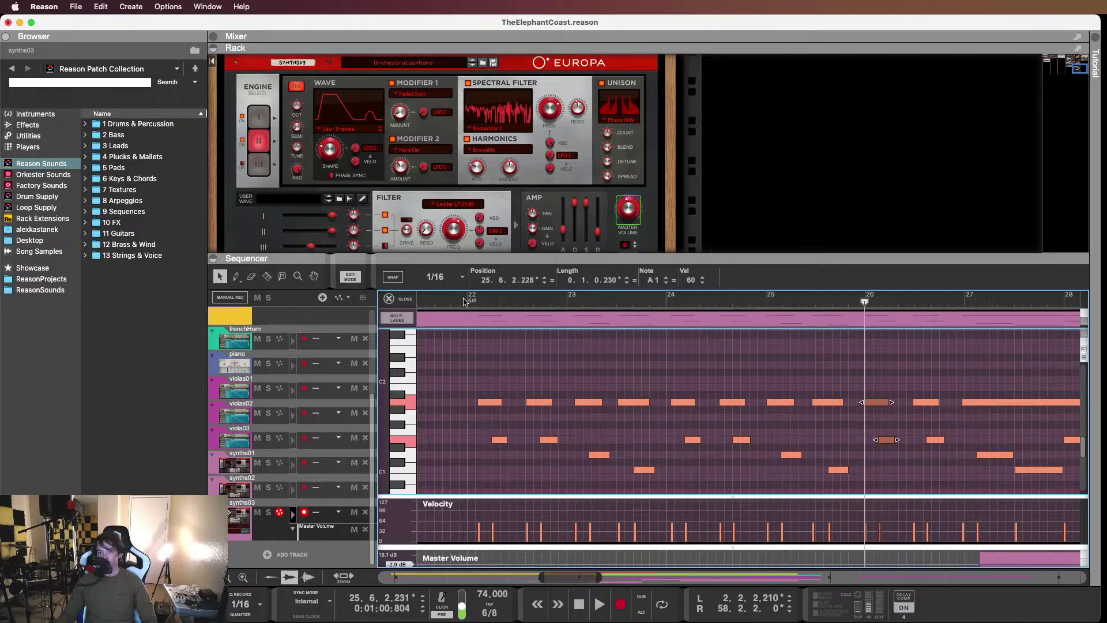
mouse_move(464, 302)
mouse_down()
mouse_move(479, 302)
mouse_move(467, 302)
mouse_up()
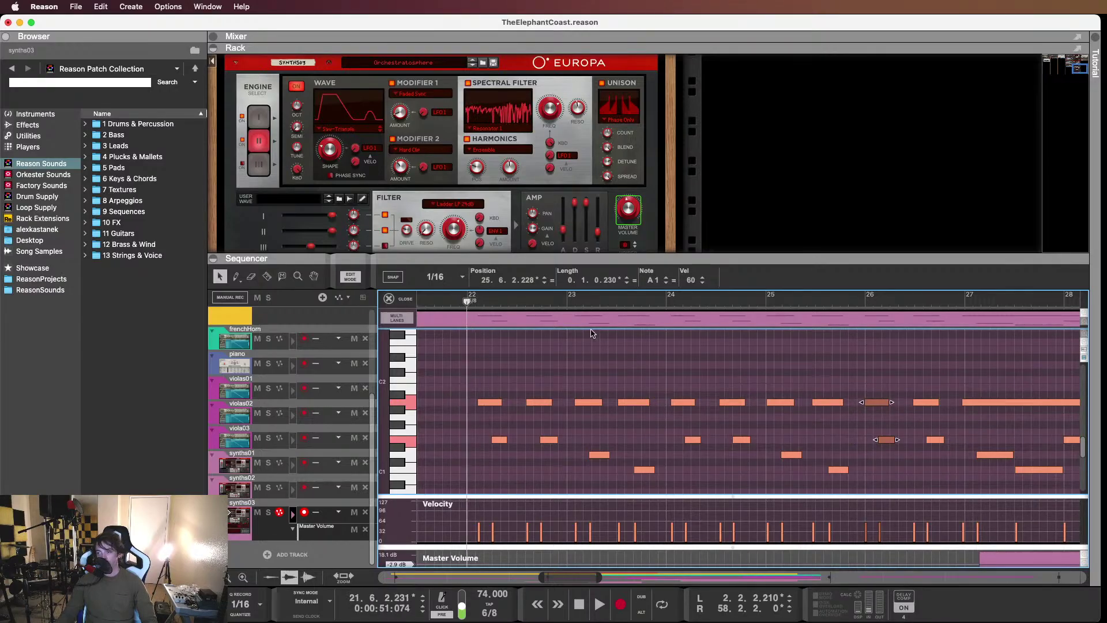
click(851, 301)
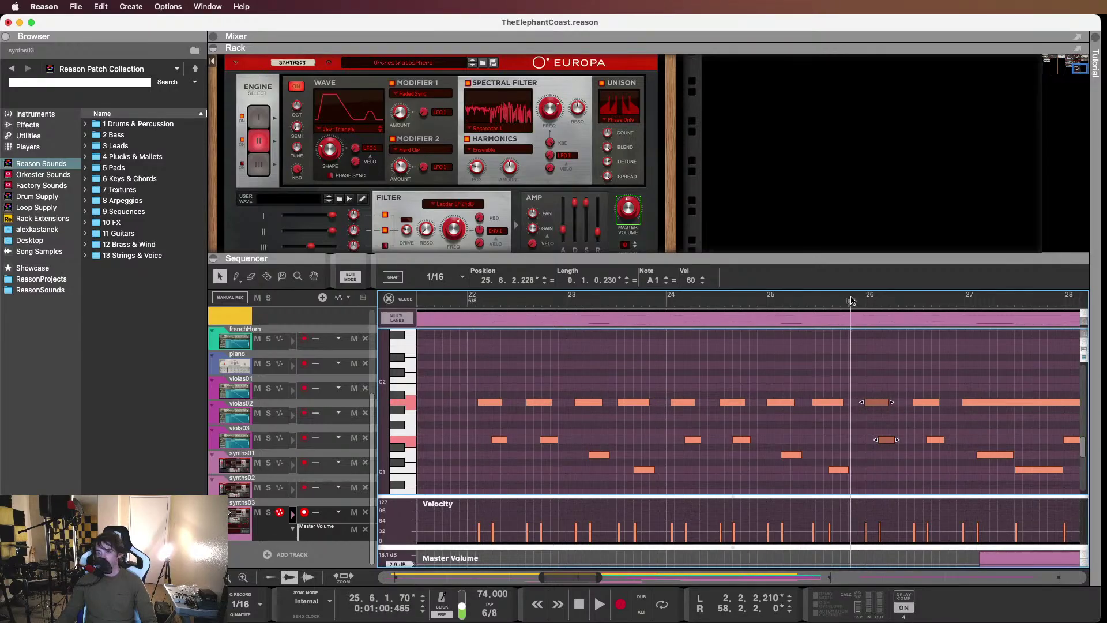
Close the synths03 clip and open the drums clip's notes with bar 22 in view
click(393, 301)
scroll(537, 466, up, 5)
scroll(535, 458, left, 5)
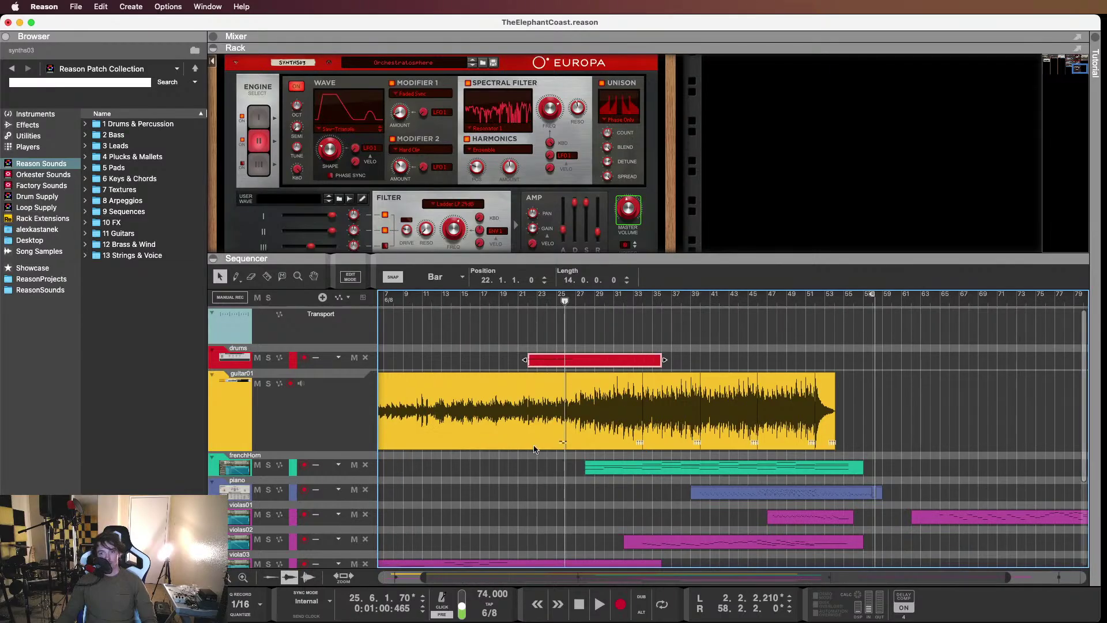
double_click(548, 366)
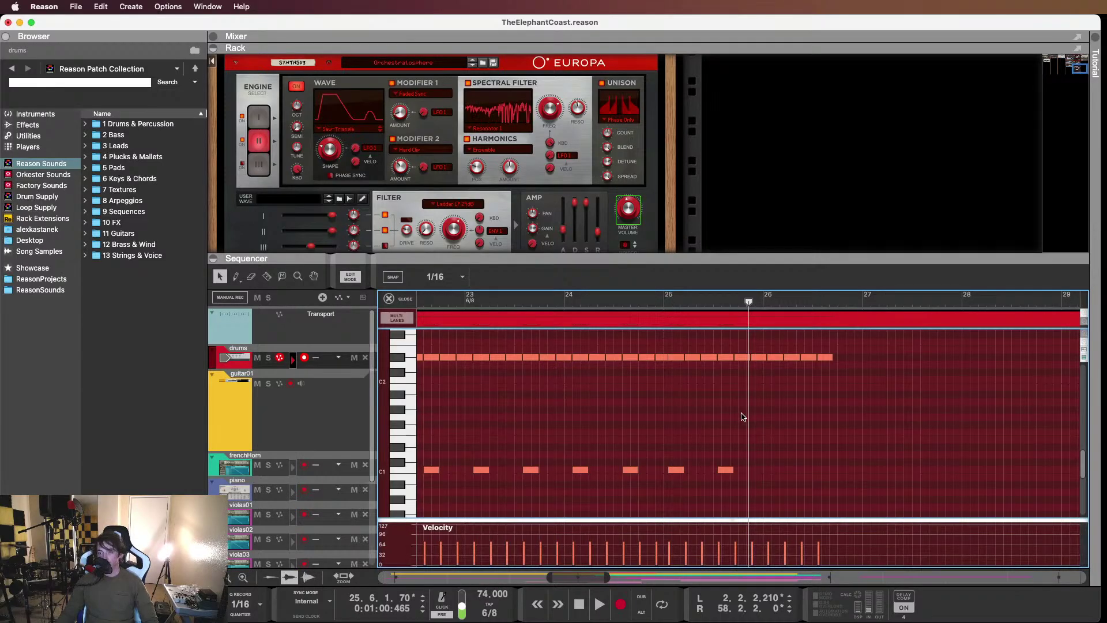
scroll(741, 417, left, 3)
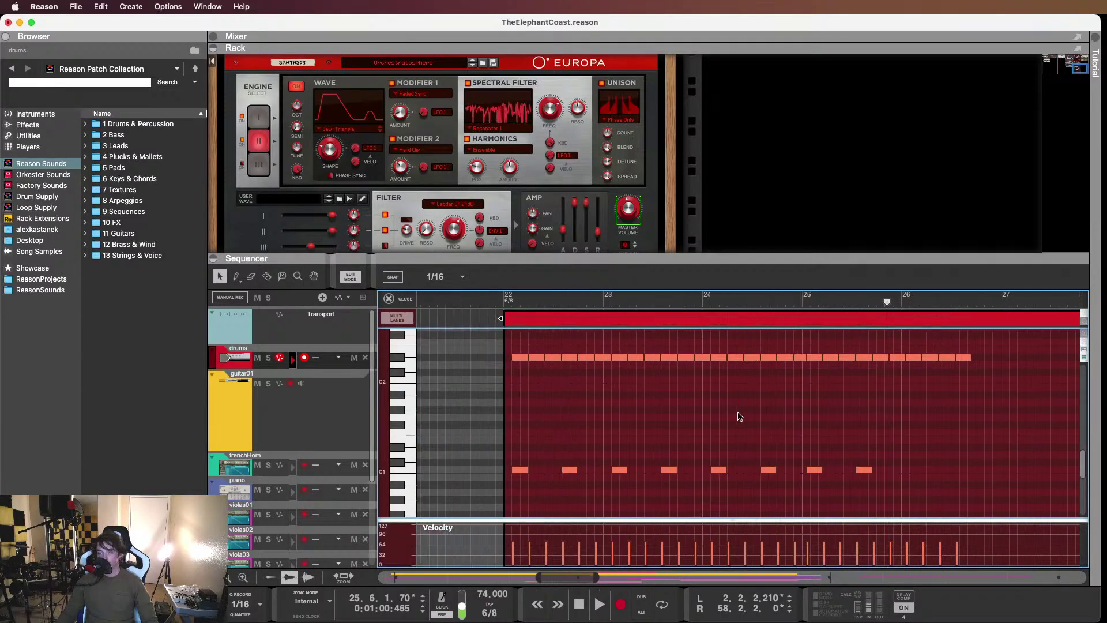
Play the drum pattern from just before bar 22, and replay it from the second kick of bar 23
click(451, 302)
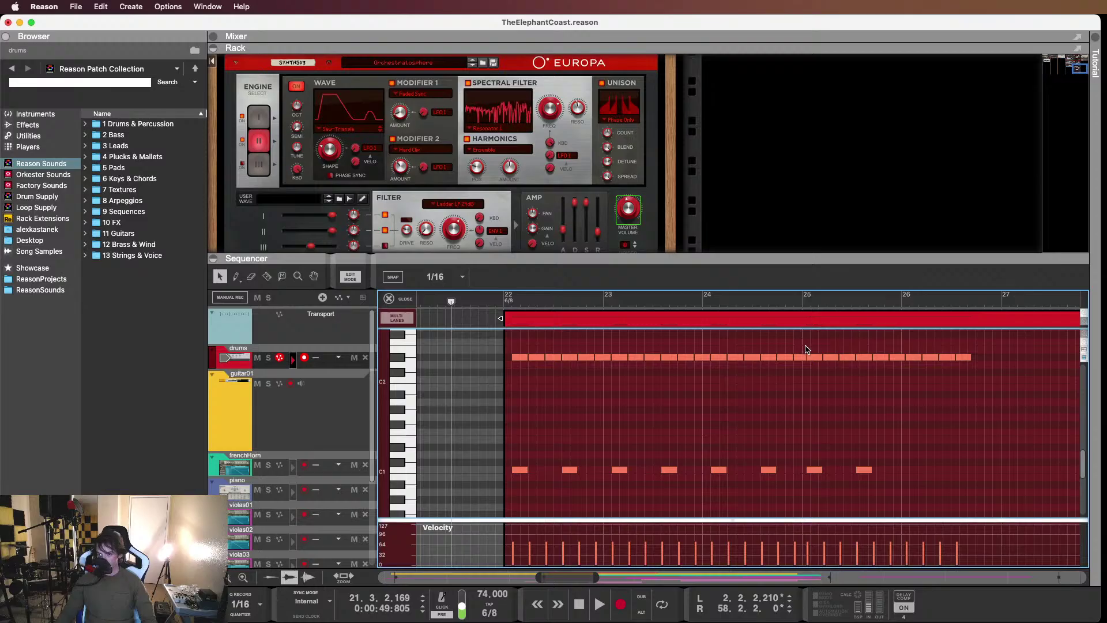
key(space)
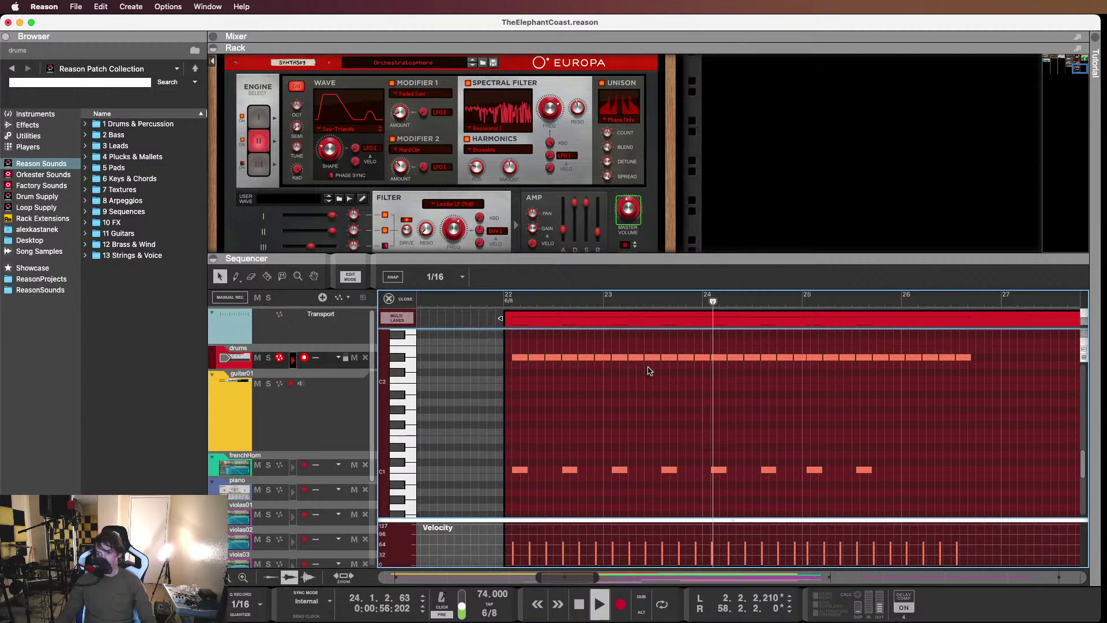
key(space)
click(669, 300)
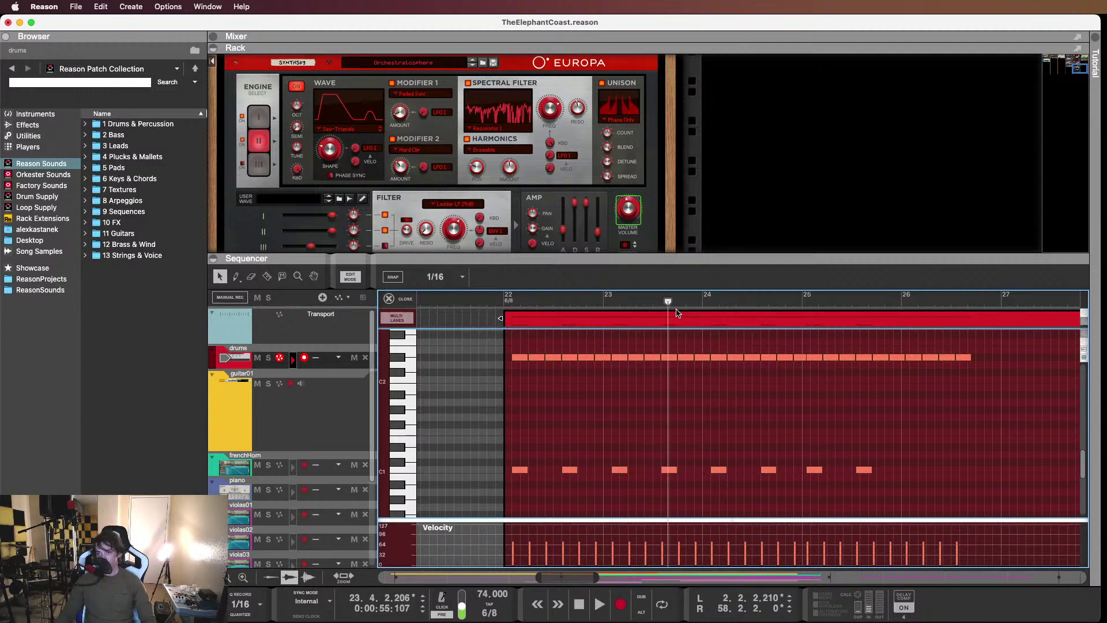
key(space)
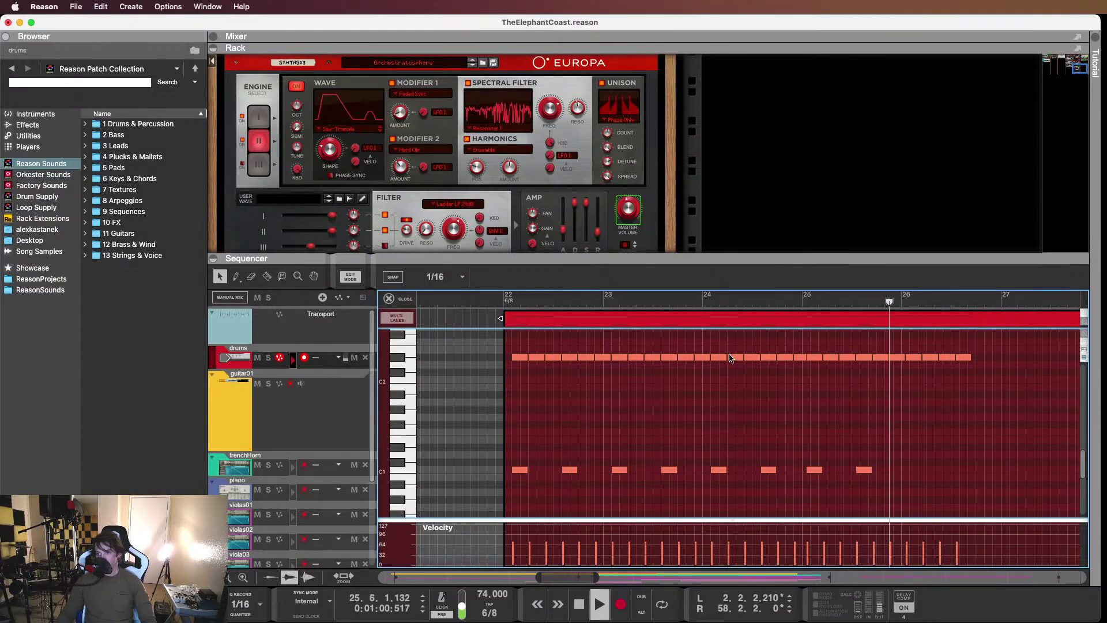
Duplicate the two C1 kick notes of bar 25 with snap on, placing the copies from 25.6.2.123
drag(919, 459, 798, 494)
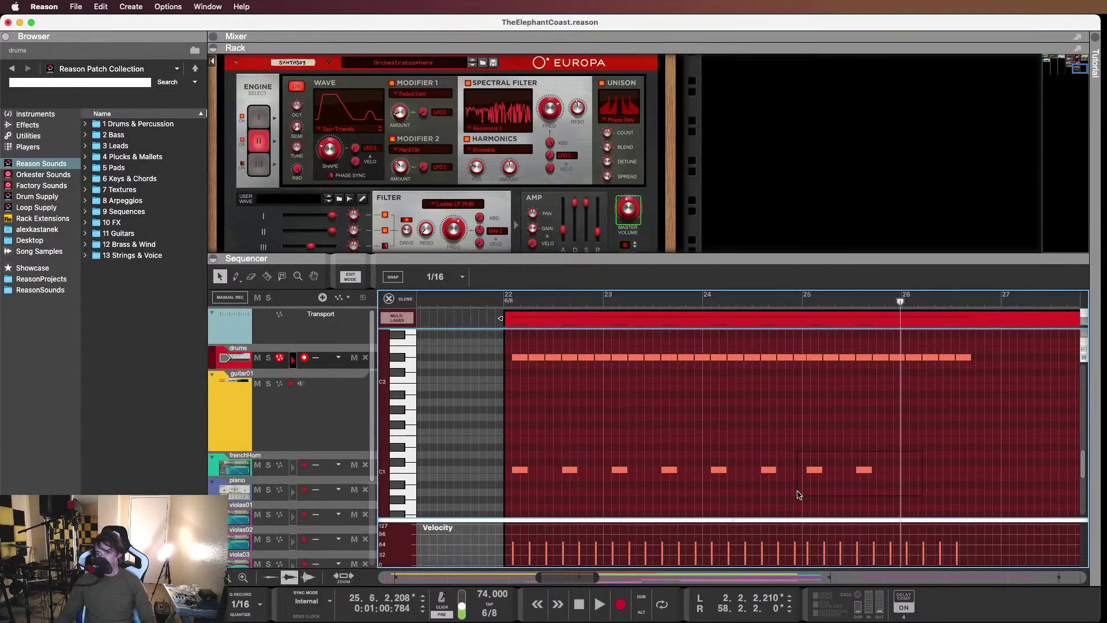
click(390, 277)
drag(825, 471, 914, 472)
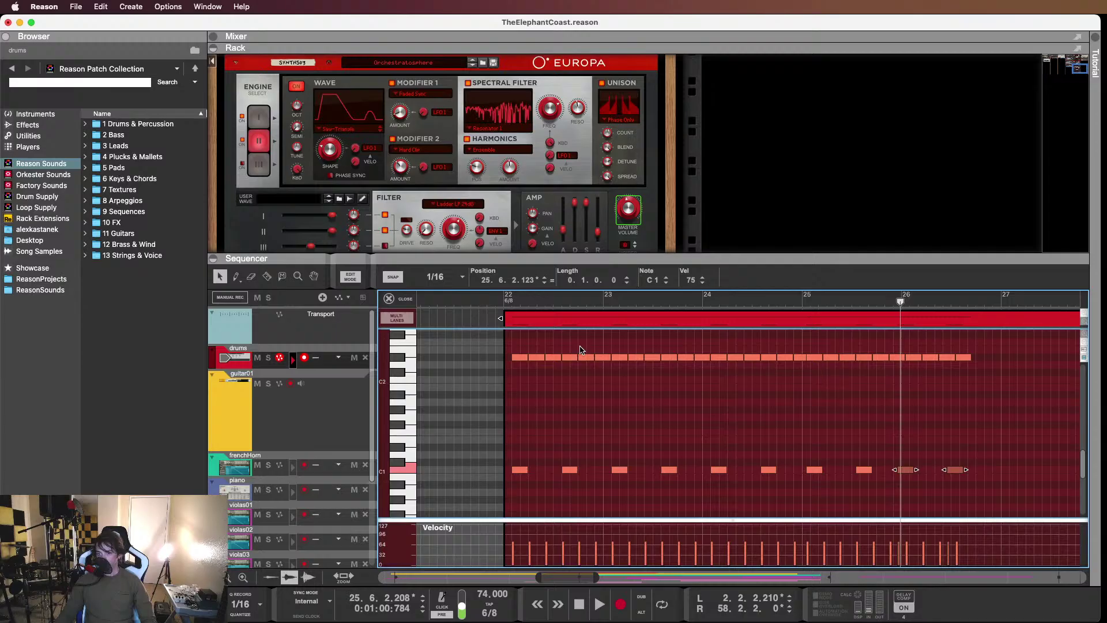
Select all C1 and D#2 drum notes, shorten them to 0.0.0.179 with snap off, and deselect them
drag(484, 355, 1054, 506)
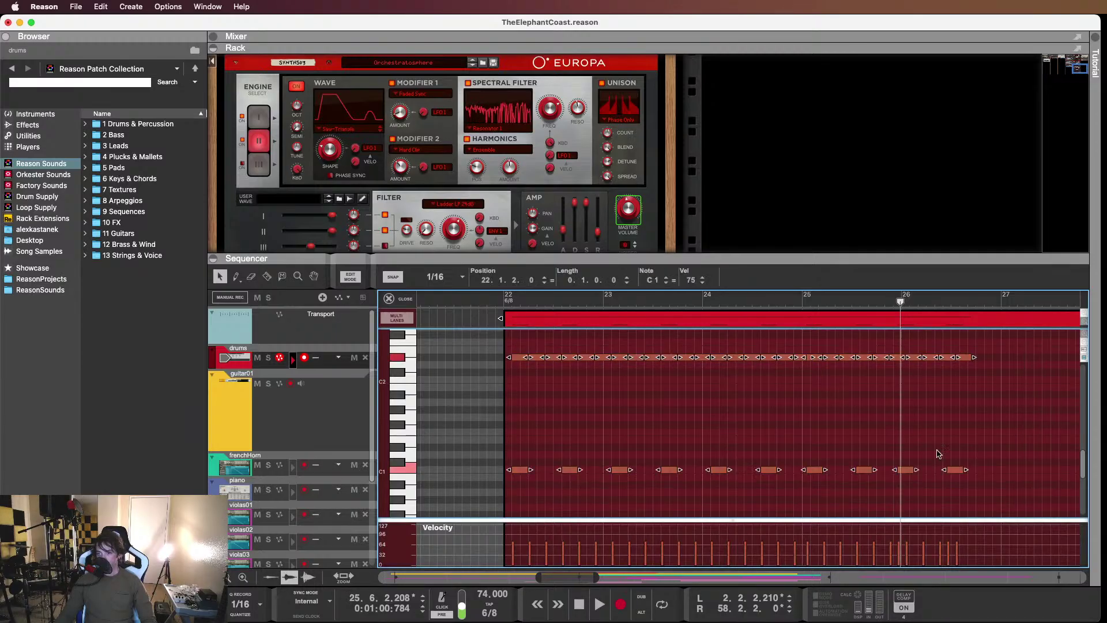
click(393, 277)
drag(978, 362, 973, 364)
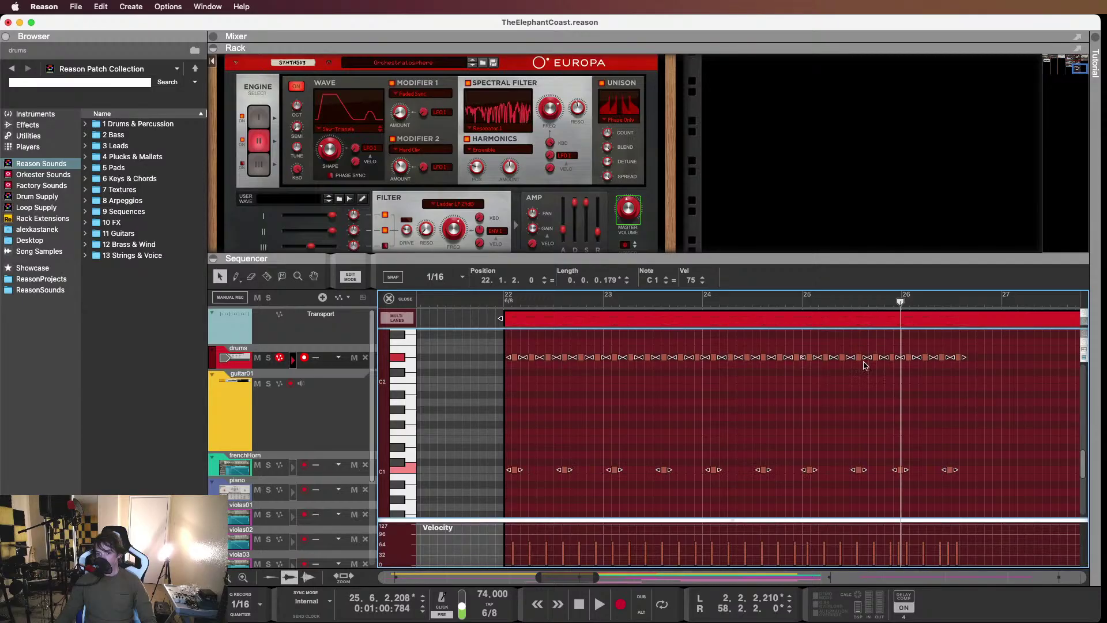
click(648, 392)
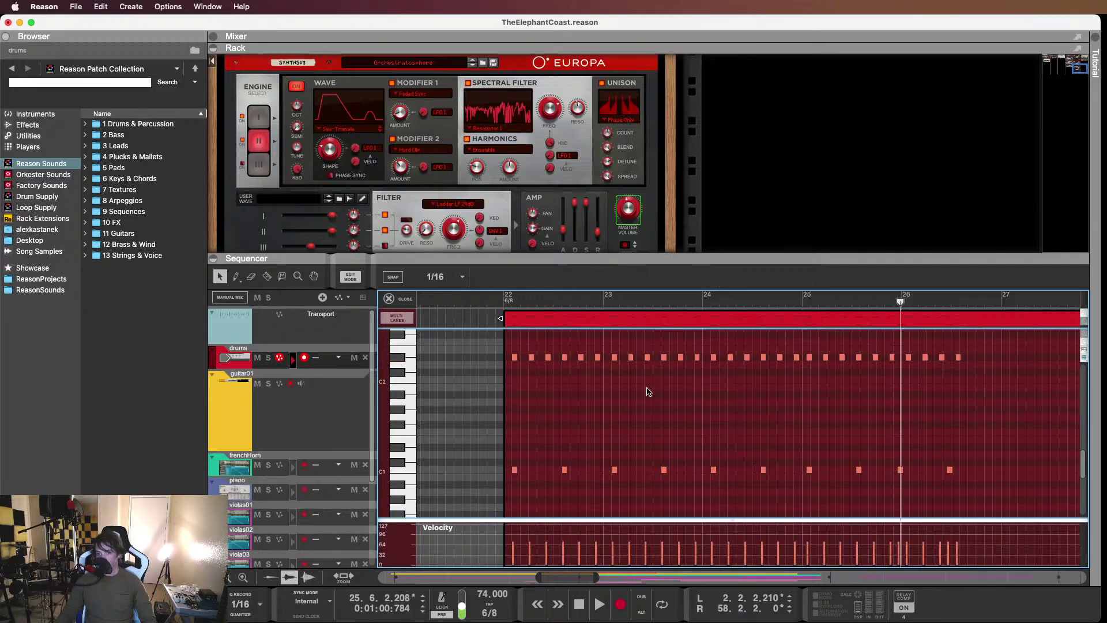
Play the shortened pattern from just before bar 22, and nudge the bar 24 C1 and D#2 notes and the last D#2 notes of bar 23 slightly earlier
click(471, 299)
key(space)
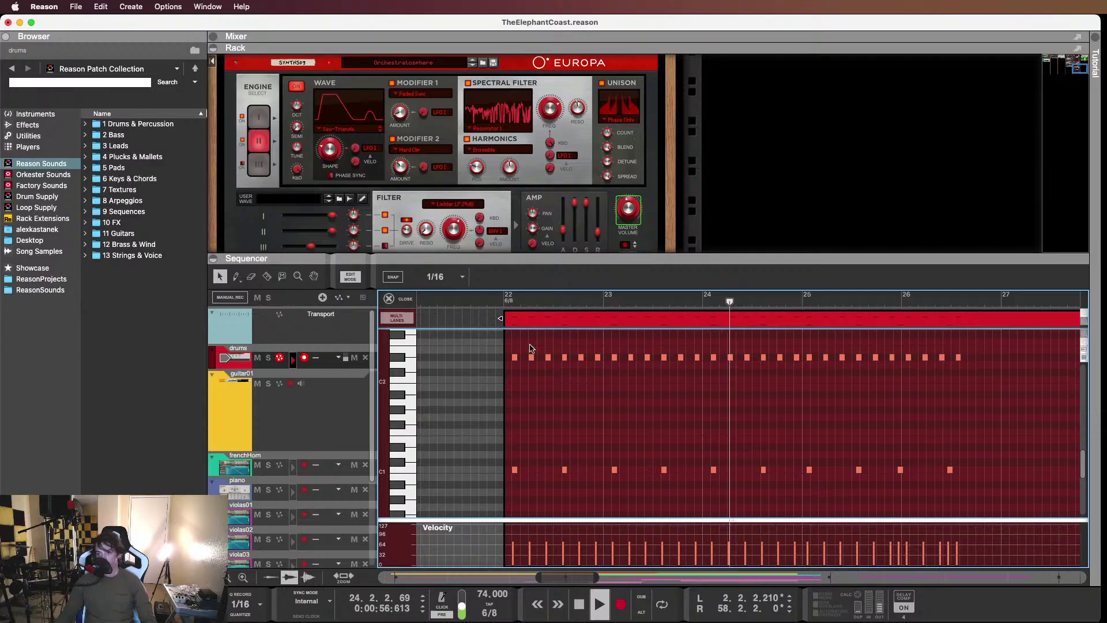
key(space)
drag(704, 349, 803, 482)
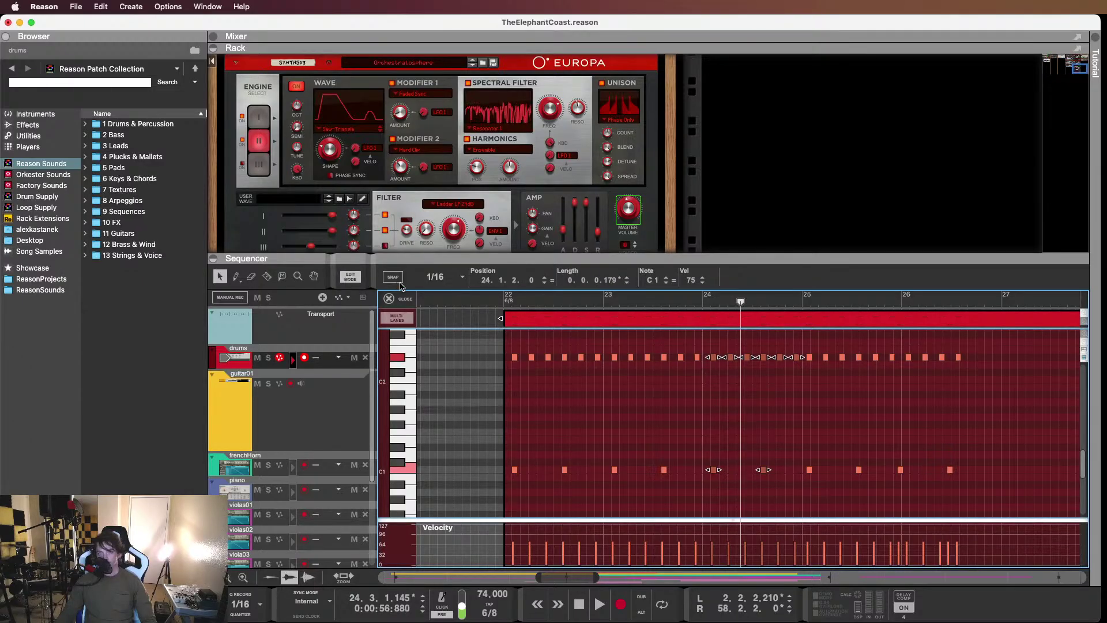
drag(714, 361, 681, 360)
click(696, 358)
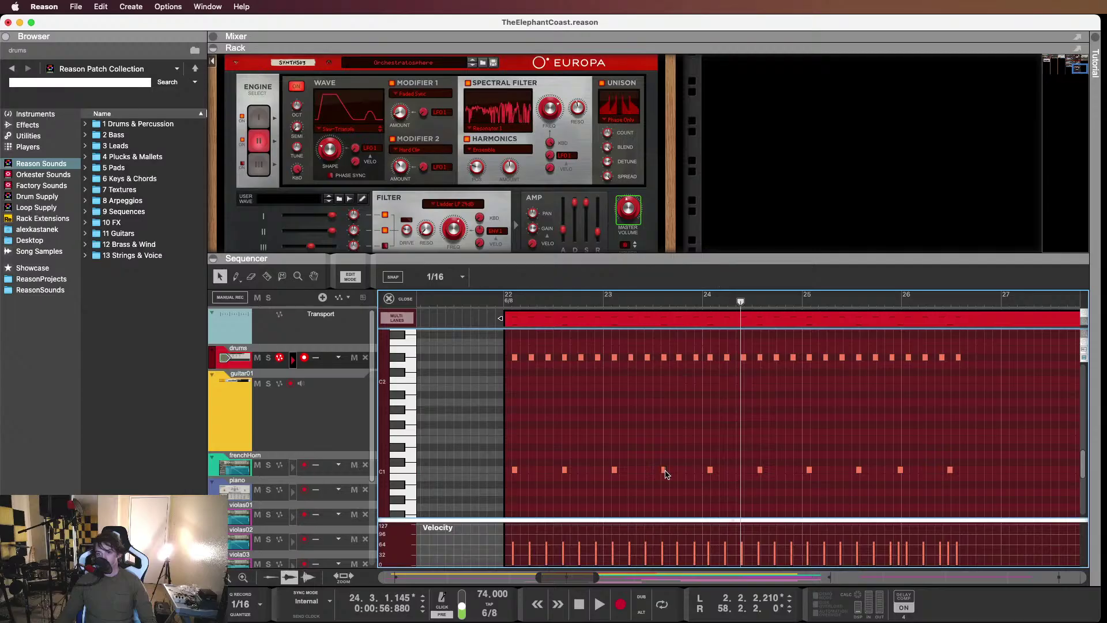
Nudge the mid-bar C1 and D#2 notes of bar 23 earlier to 23.4.1.206, and play the pattern from just before bar 22
drag(672, 492, 666, 361)
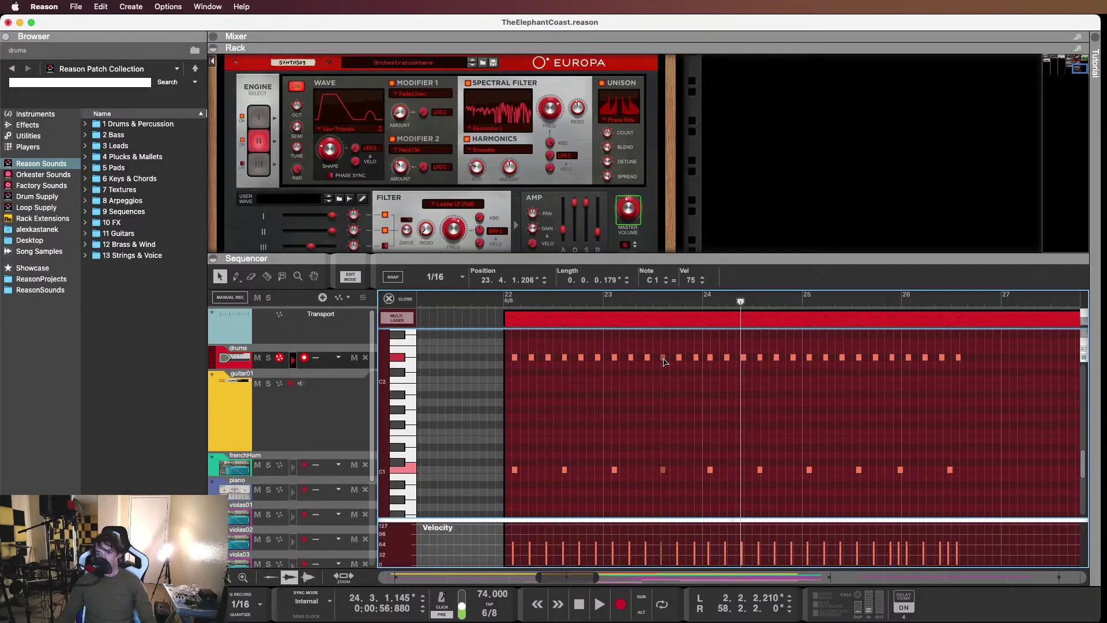
click(485, 297)
key(space)
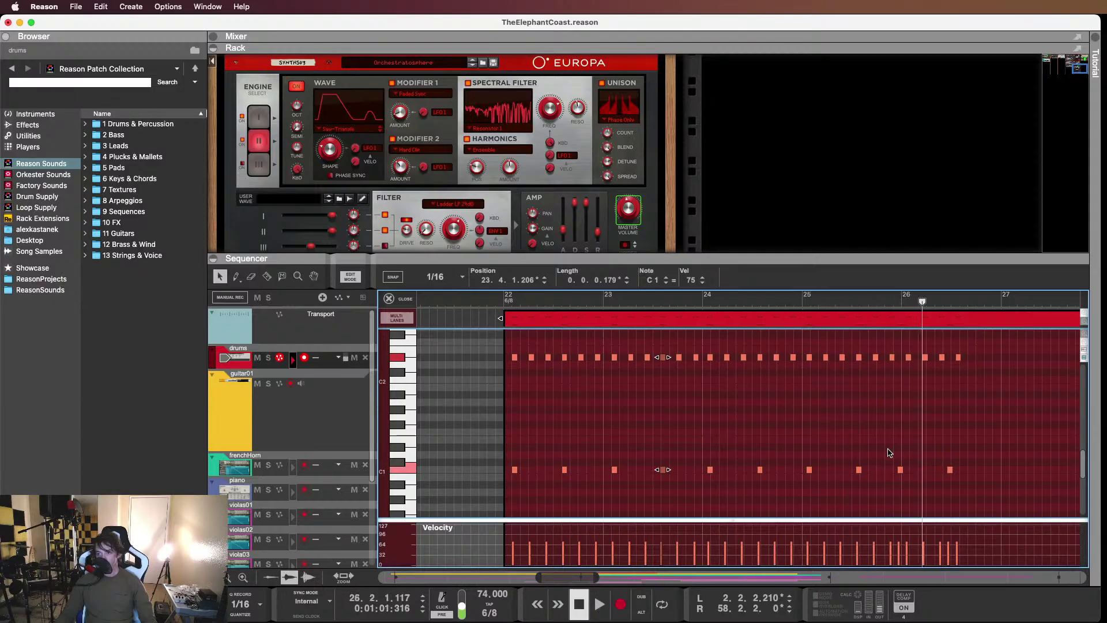
click(914, 450)
Delete the two duplicated C1 kick notes starting at 25.6.2.123
scroll(914, 450, up, 3)
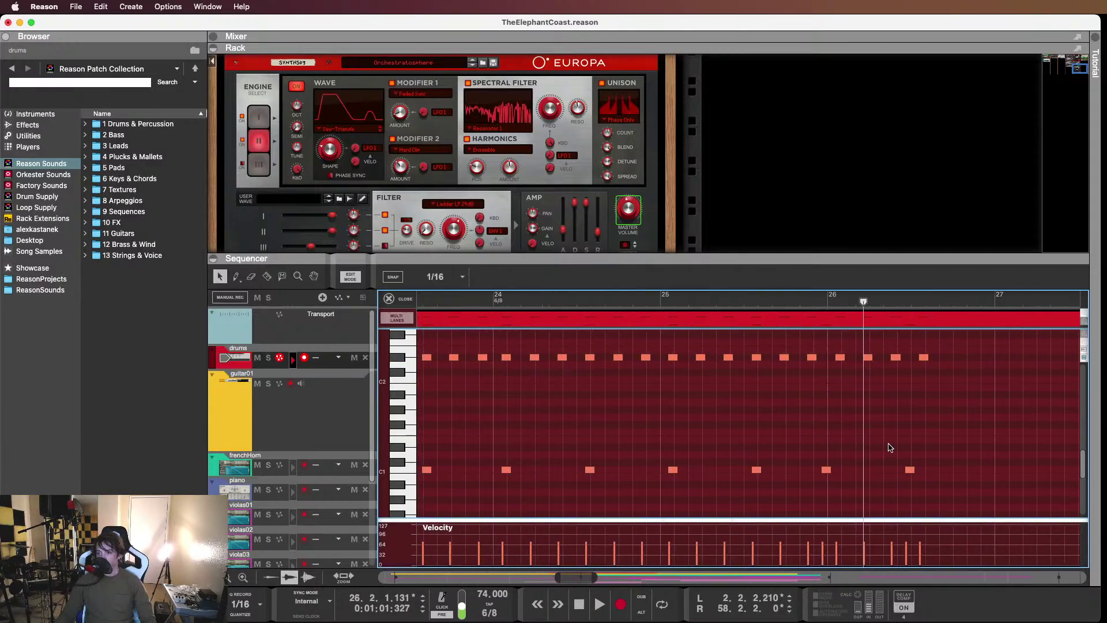
drag(810, 445, 945, 487)
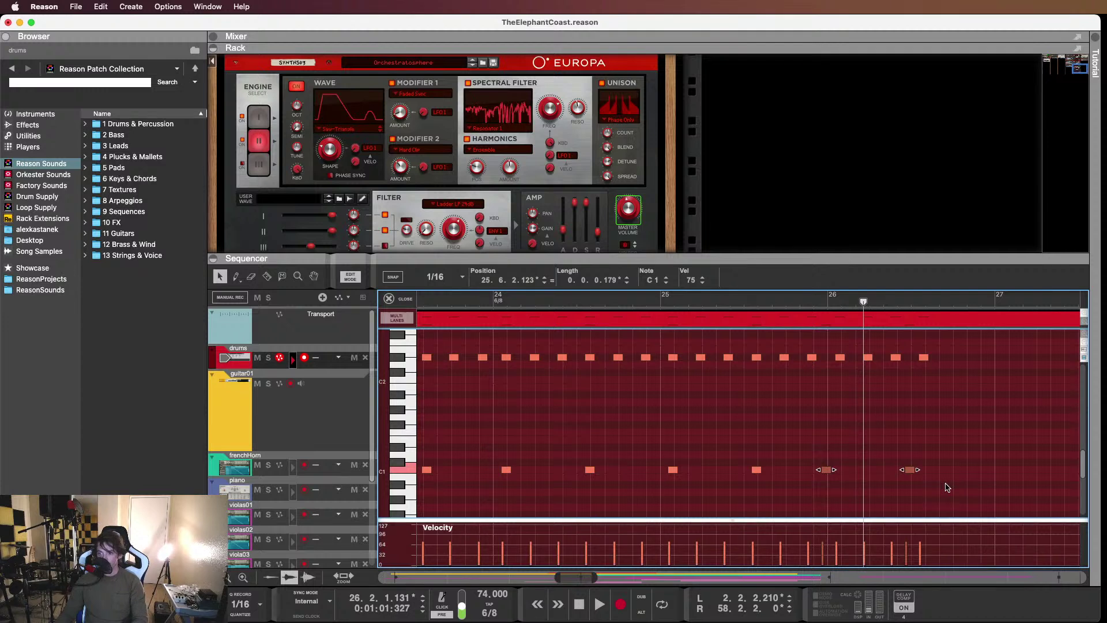
key(Delete)
Duplicate the two bar 25 kick notes to 26.1.1.123 with snap on, and select all C1 and D#2 notes in bar 26
drag(872, 451, 630, 495)
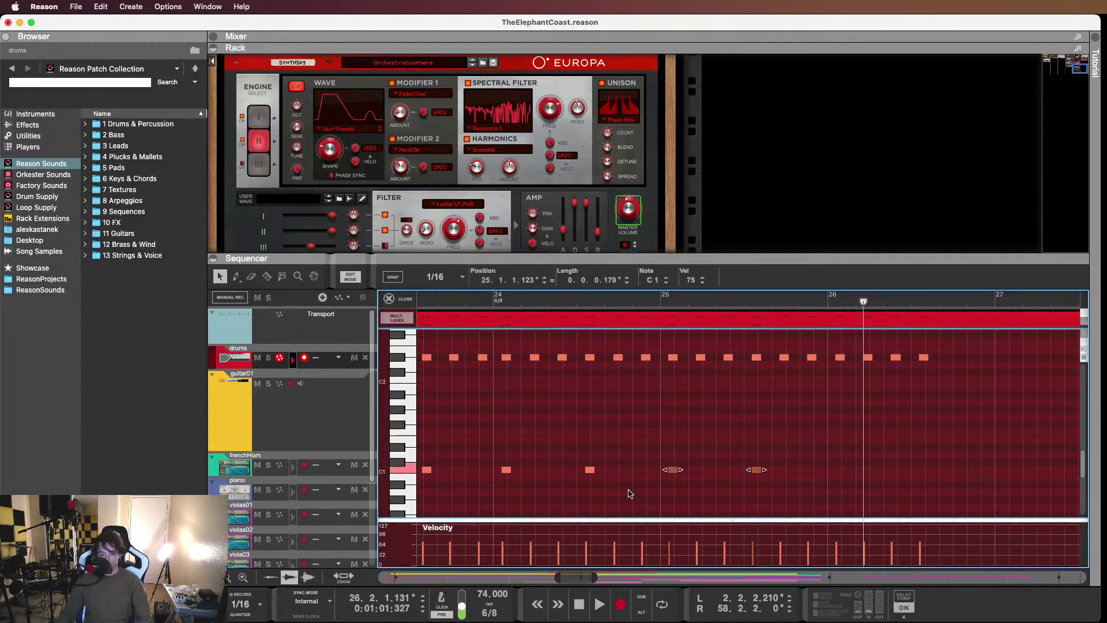
click(394, 278)
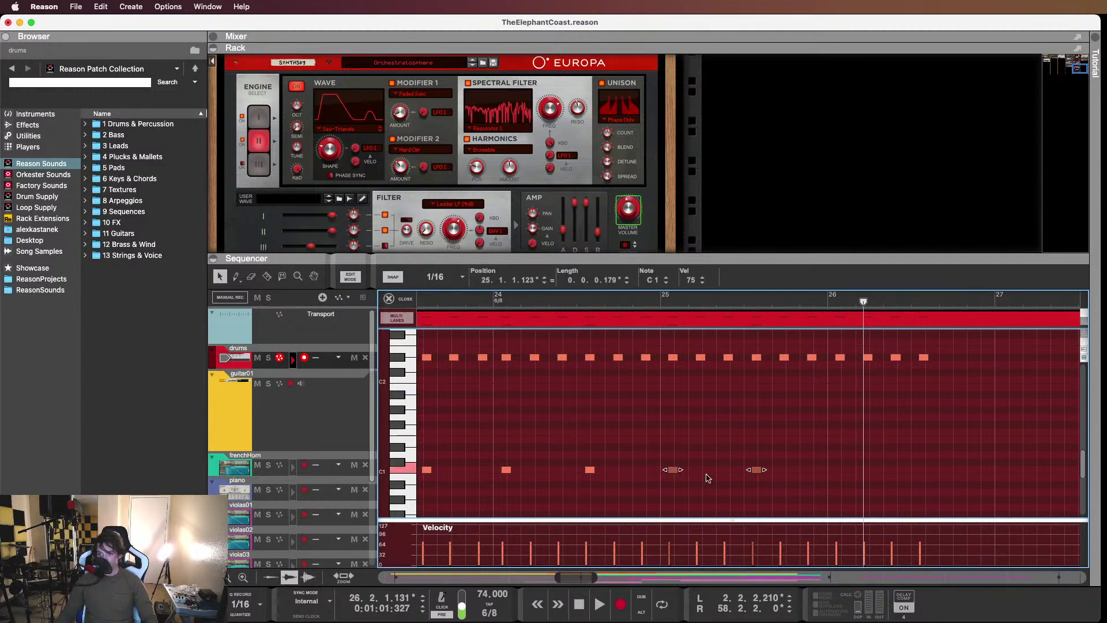
drag(674, 471, 840, 471)
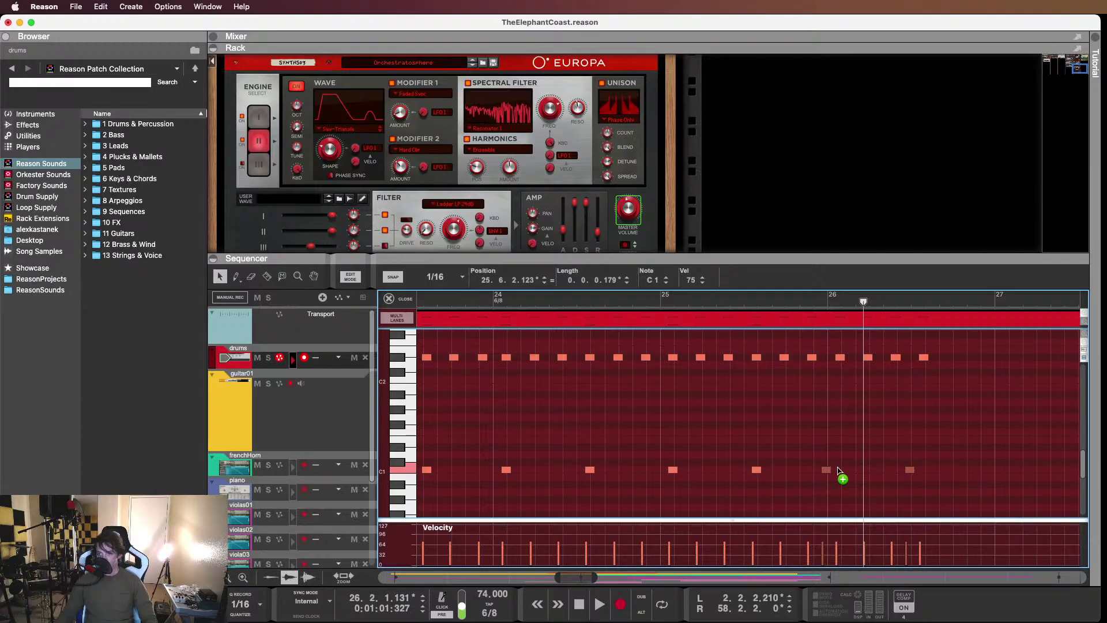
drag(841, 470, 846, 469)
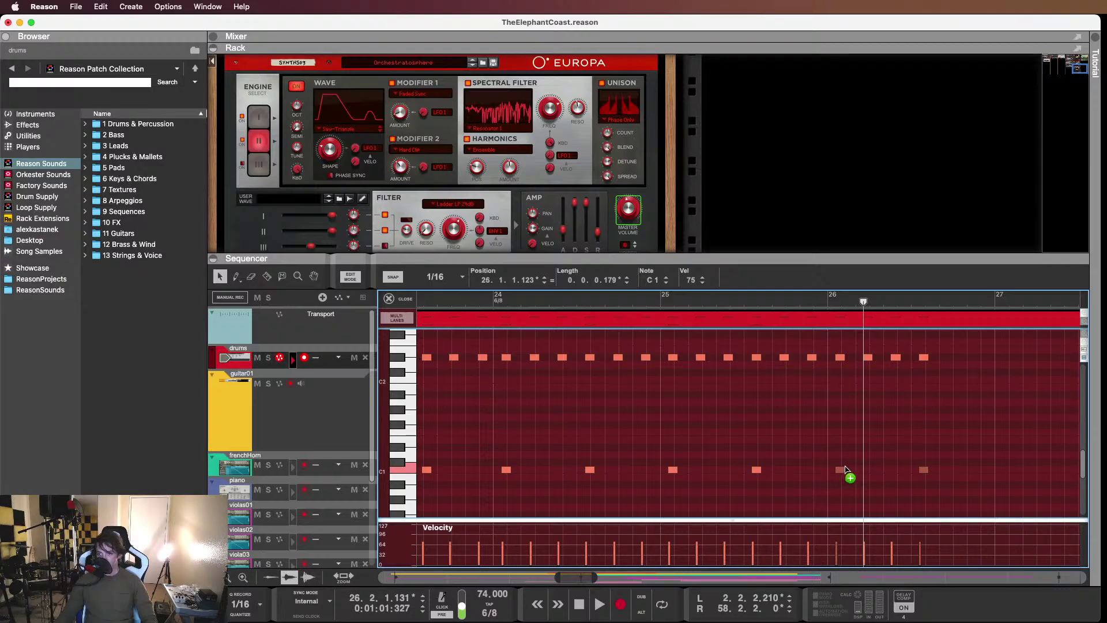
click(871, 431)
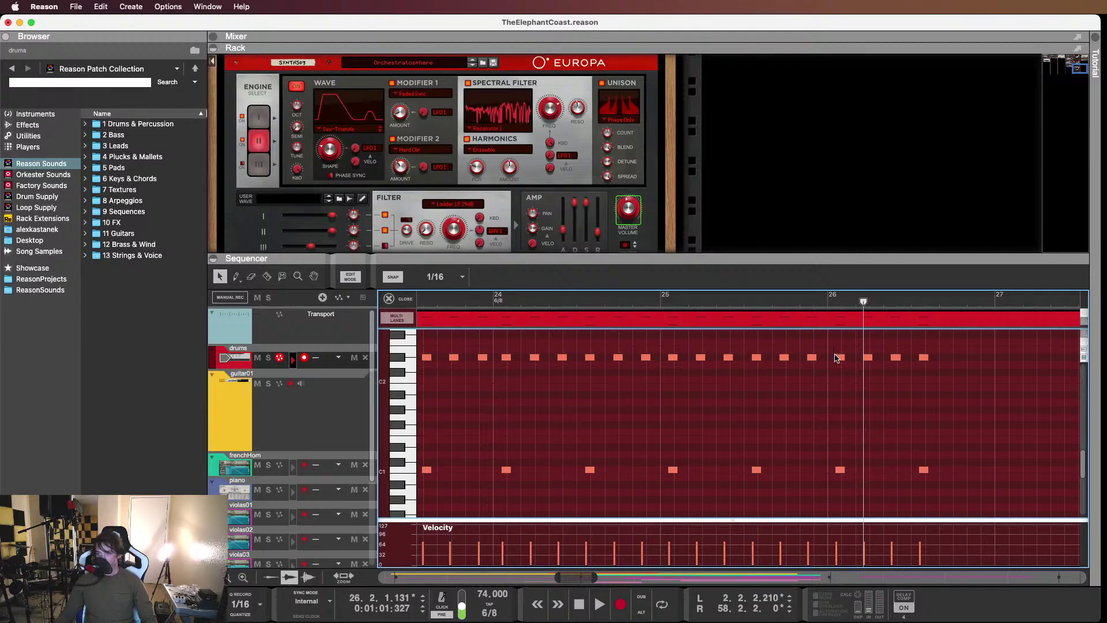
drag(835, 353, 945, 501)
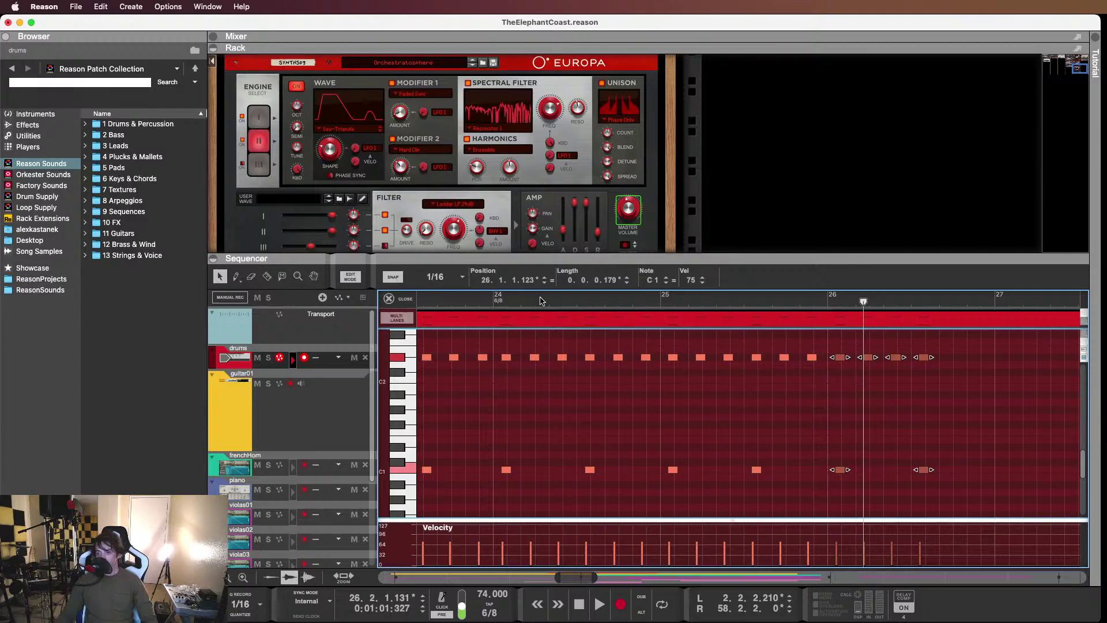
Move the bar 26 C1 and D#2 notes earlier to 26.1.1.0, and play the transition from just before bar 26
drag(840, 358, 824, 358)
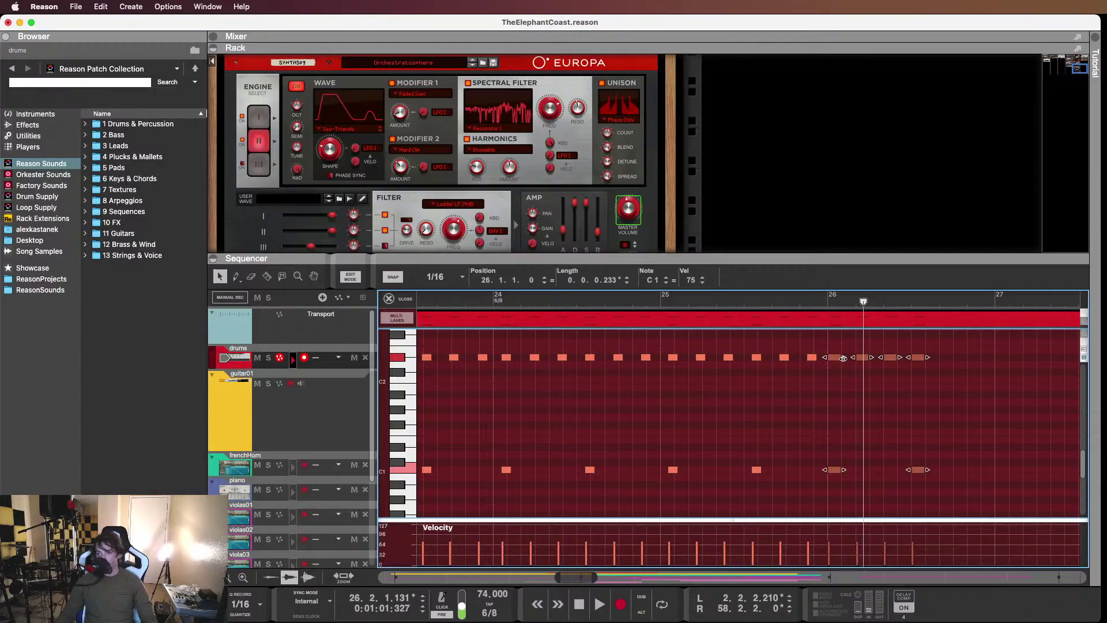
click(884, 397)
click(814, 301)
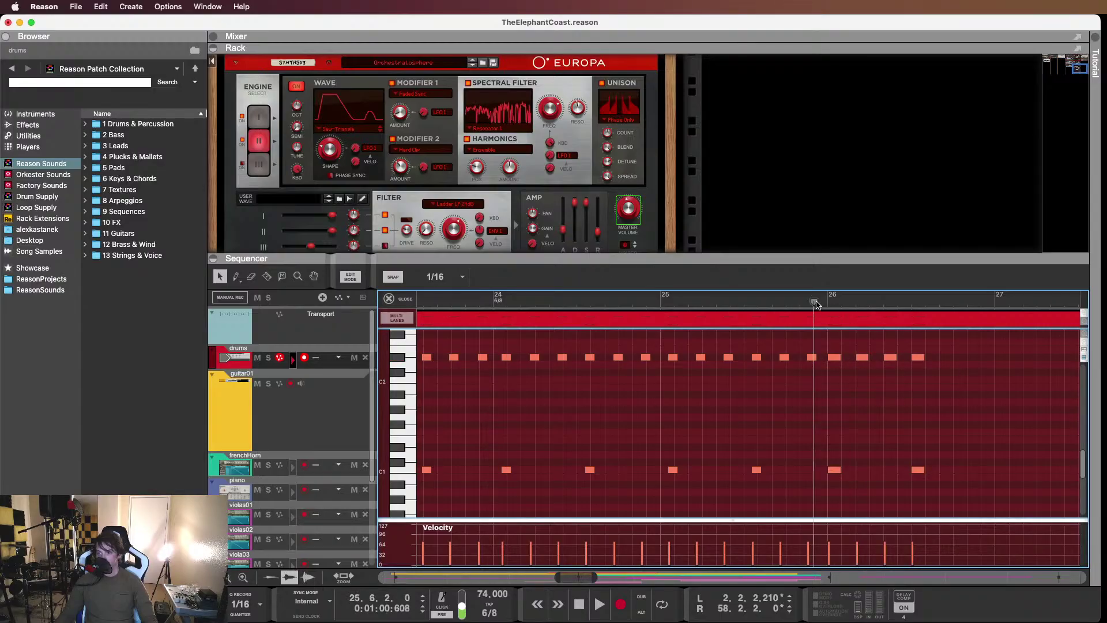
key(space)
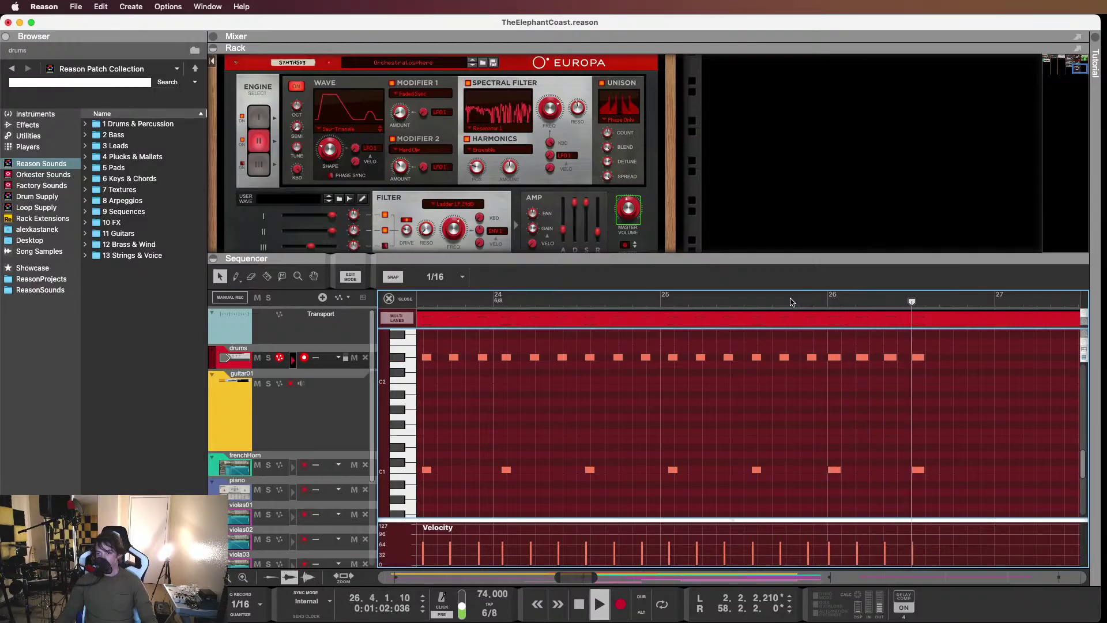
key(space)
Nudge the bar 25 C1 and D#2 notes earlier to 25.1.1.93, and play the pattern from just before bar 22
drag(666, 353, 815, 494)
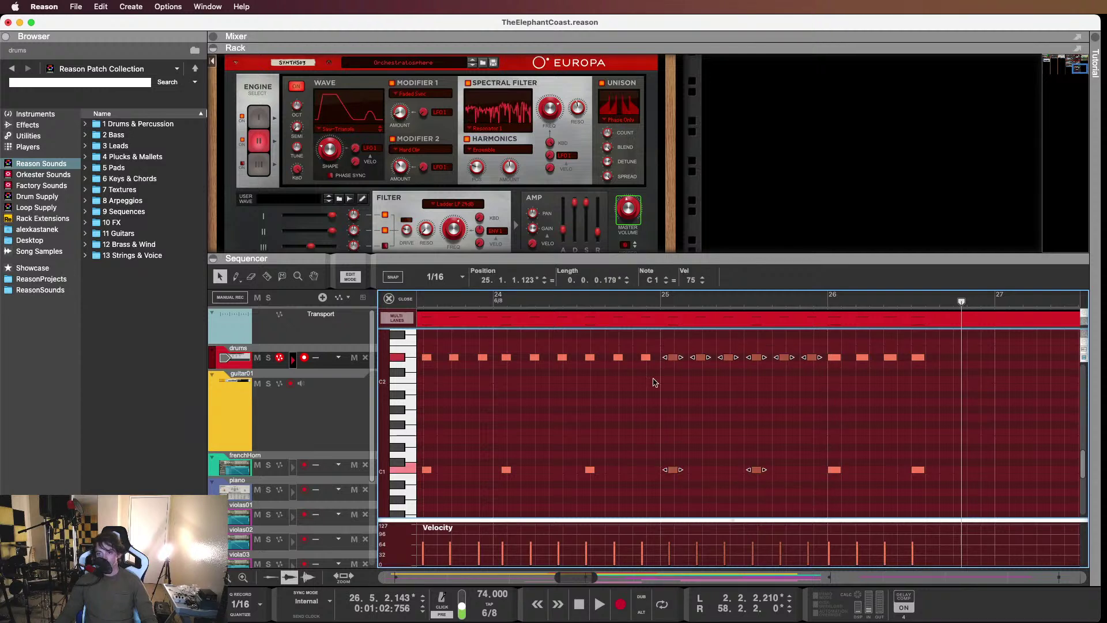
drag(675, 361, 672, 361)
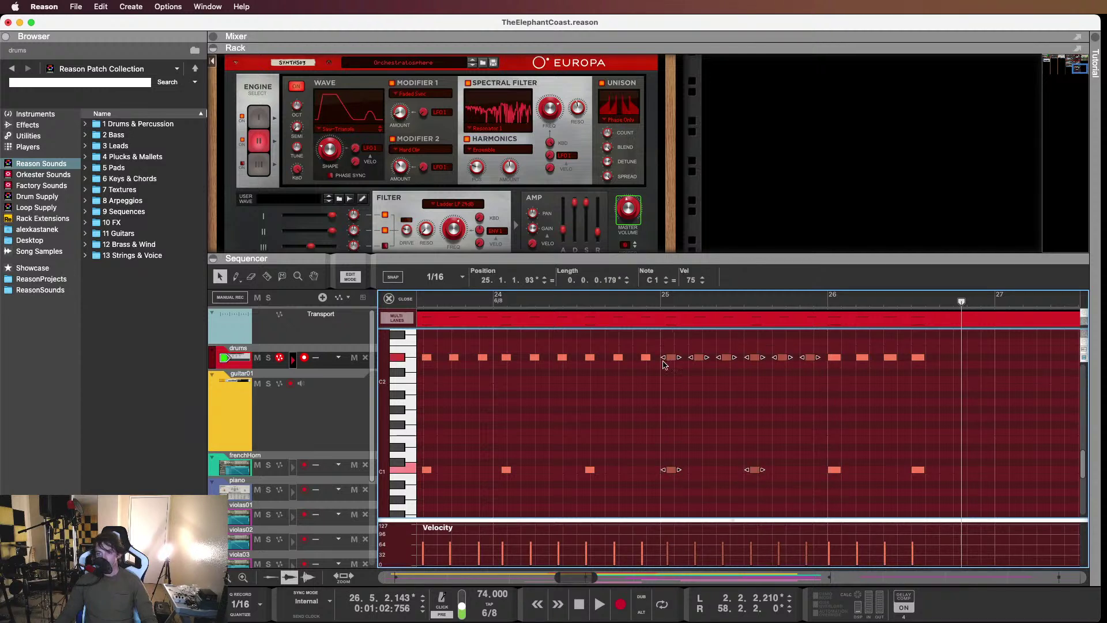
scroll(607, 372, down, 3)
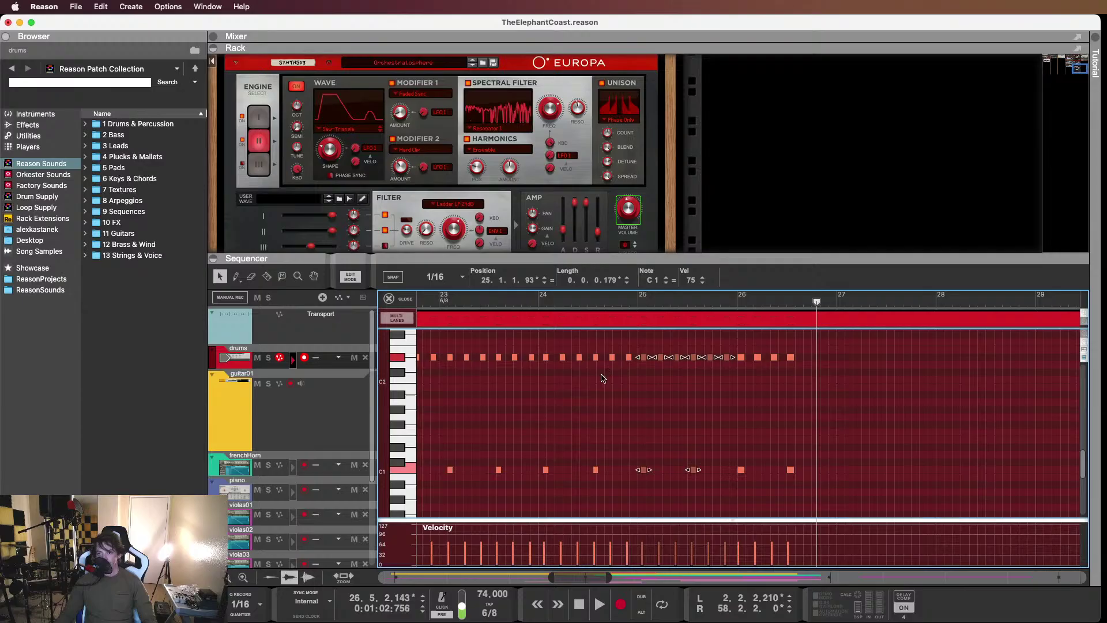
scroll(603, 379, left, 2)
drag(586, 348, 681, 486)
scroll(519, 318, left, 3)
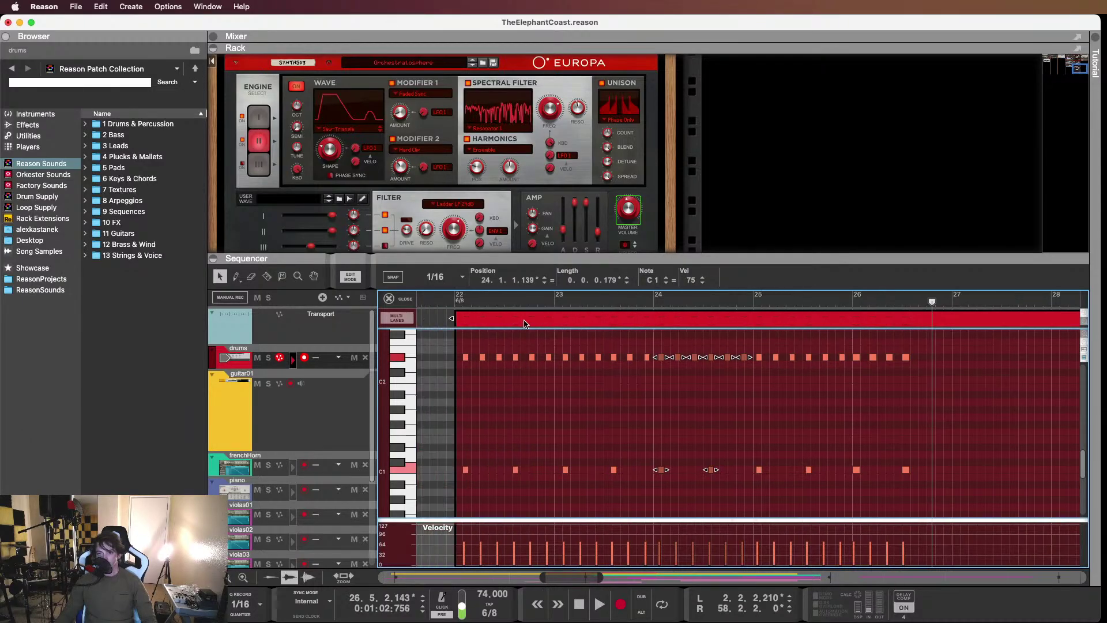
click(445, 297)
key(space)
click(641, 413)
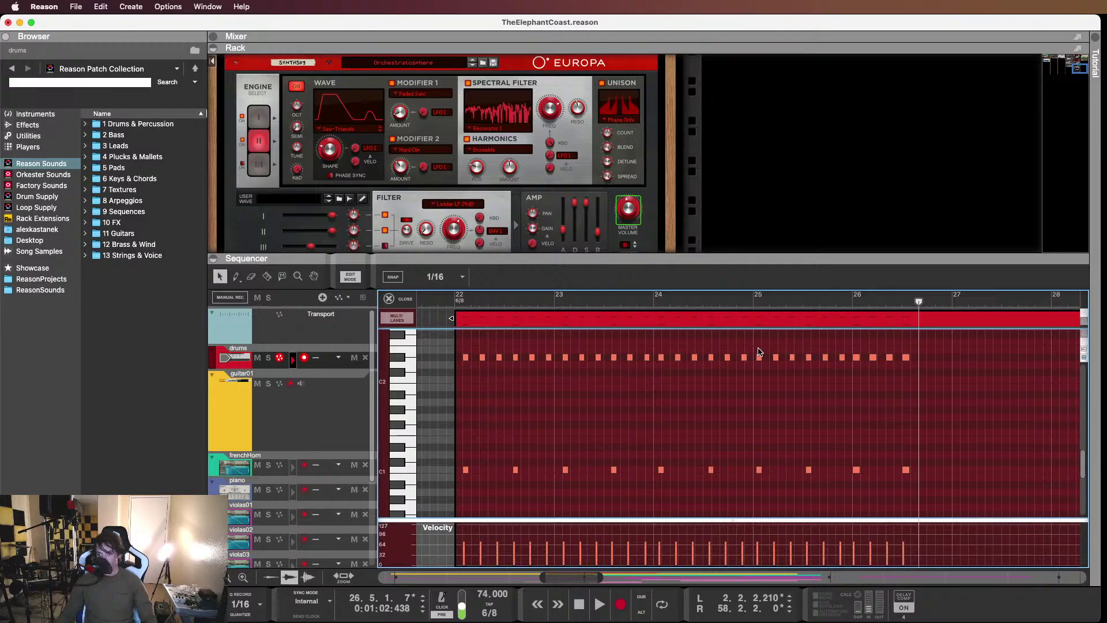
Nudge the bar 25 C1 and D#2 notes to 25.1.1.60, and its last two D#2 notes to 25.5.1.43 and 25.6.1.43
drag(758, 348, 851, 498)
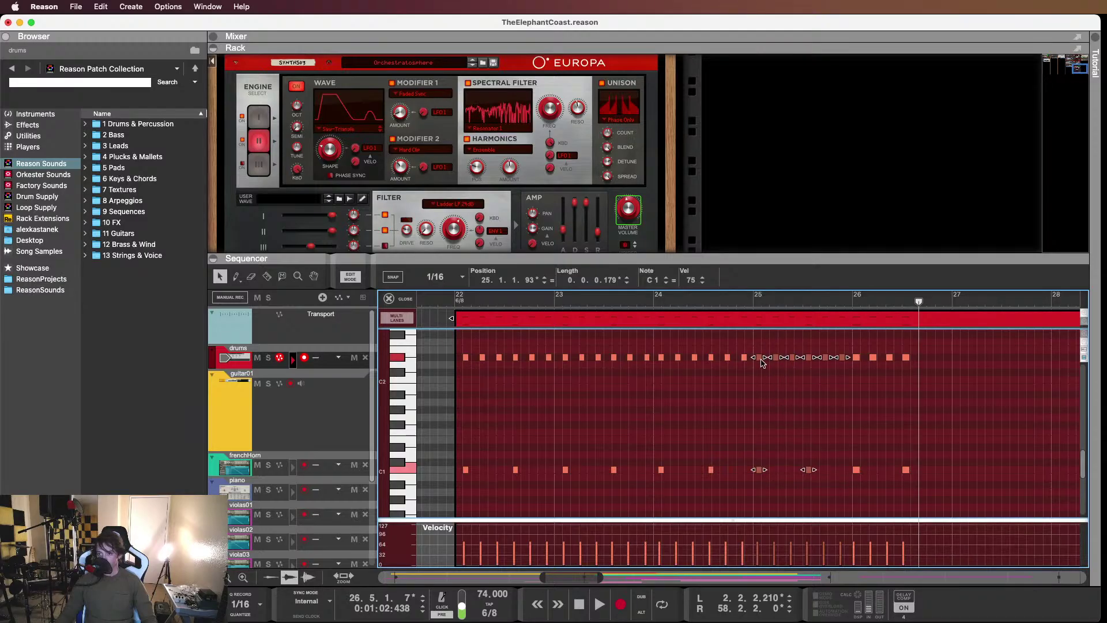
drag(763, 362, 760, 363)
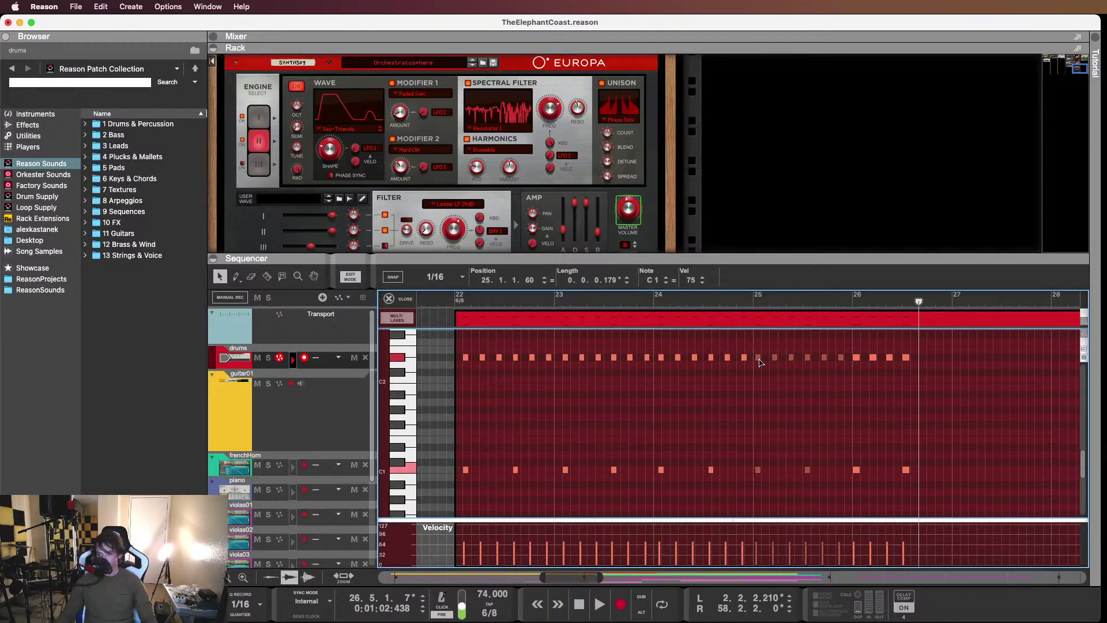
click(816, 366)
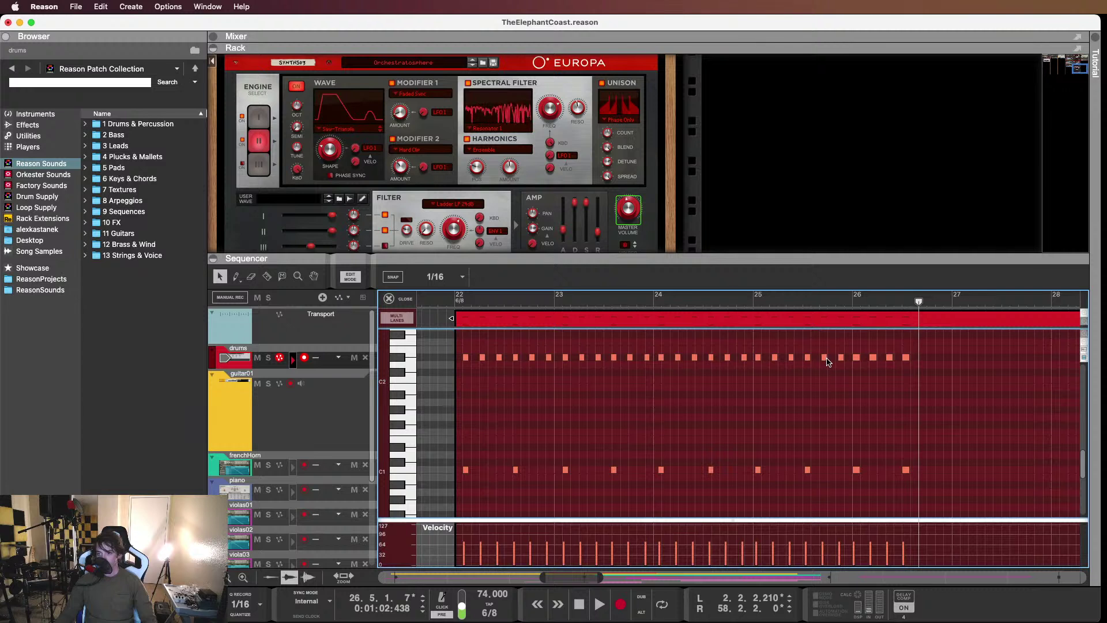
click(825, 358)
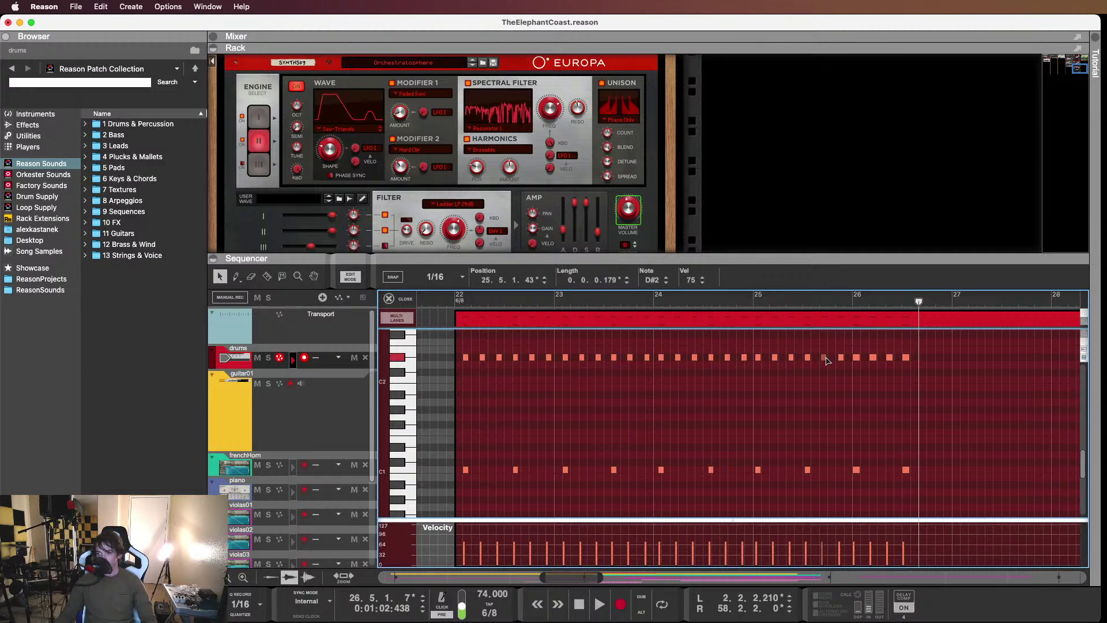
drag(827, 360, 841, 357)
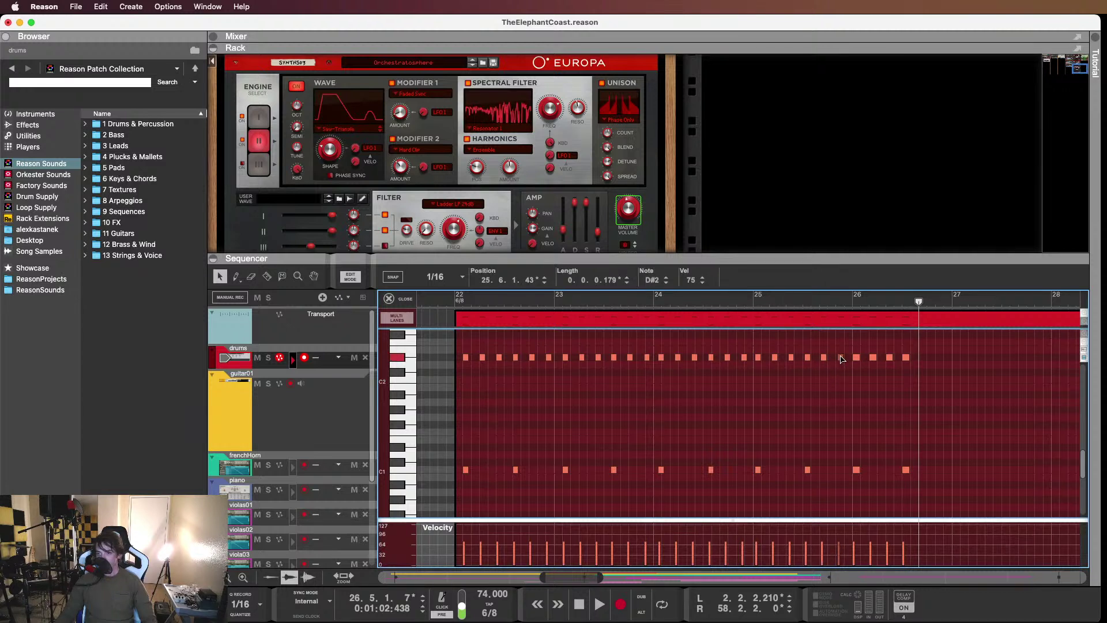
click(814, 371)
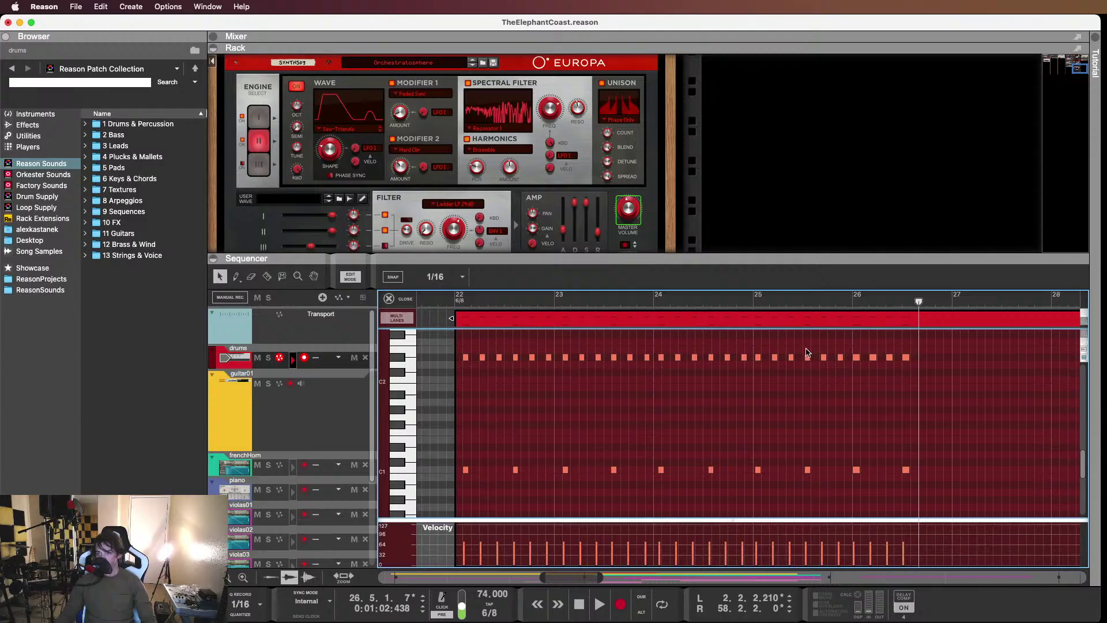
Select the mid-bar C1 and D#2 notes of bar 25, play from just before bar 25, and adjust the fifth D#2 note to 25.5.1.60
drag(806, 353, 813, 497)
click(741, 305)
key(space)
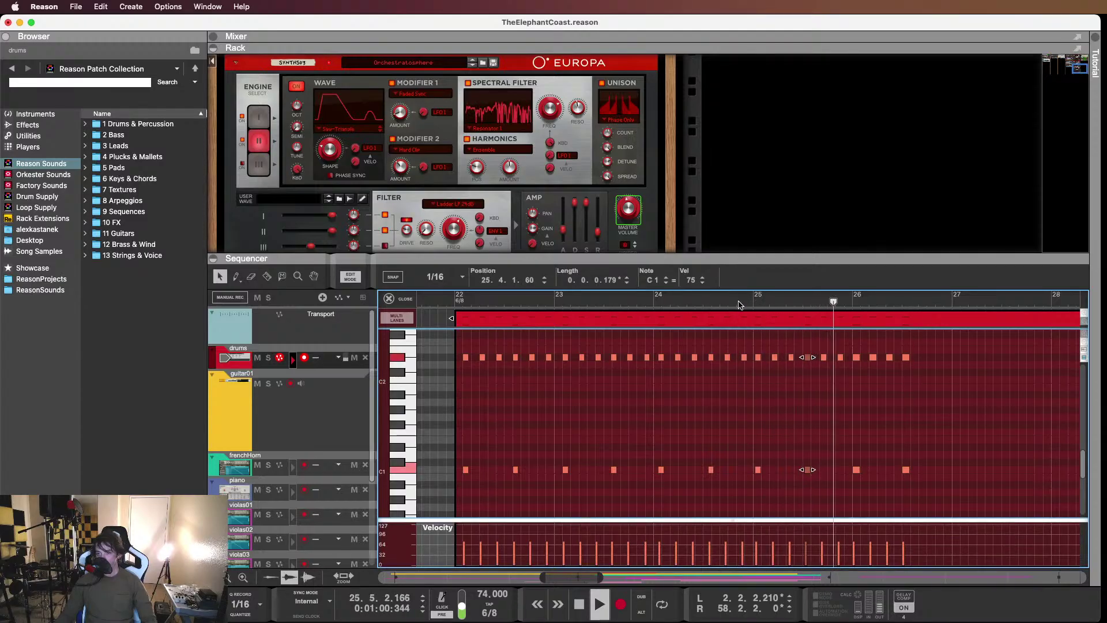
key(space)
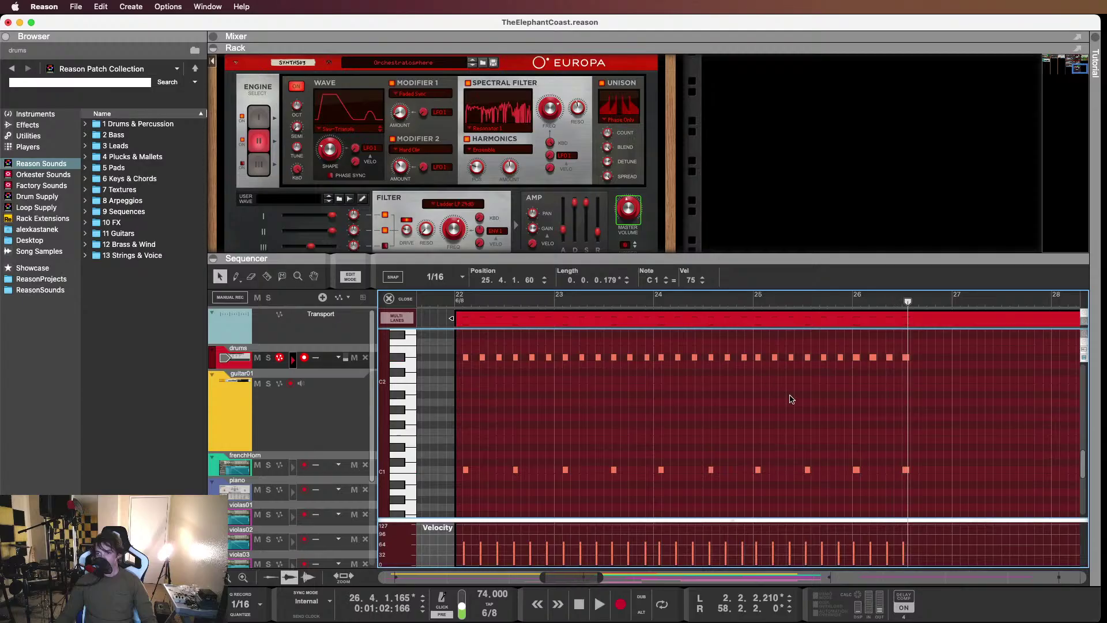
click(824, 375)
click(824, 358)
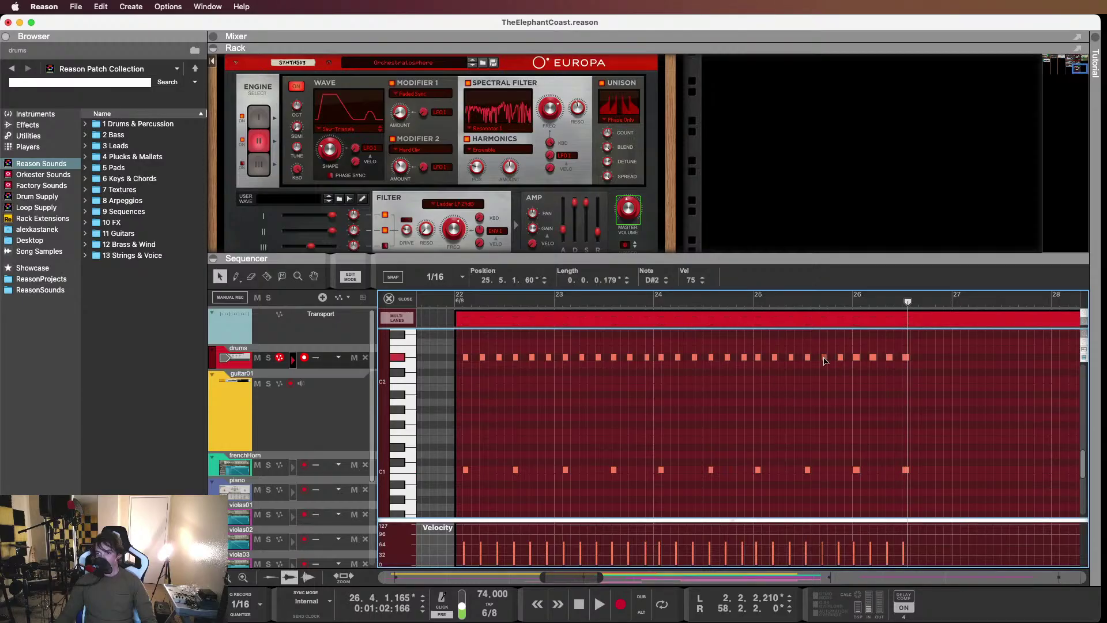
Nudge the bar 24 C1 and D#2 notes slightly earlier, with the last D#2 at 24.6.1.123, and play the pattern from bar 22
click(672, 357)
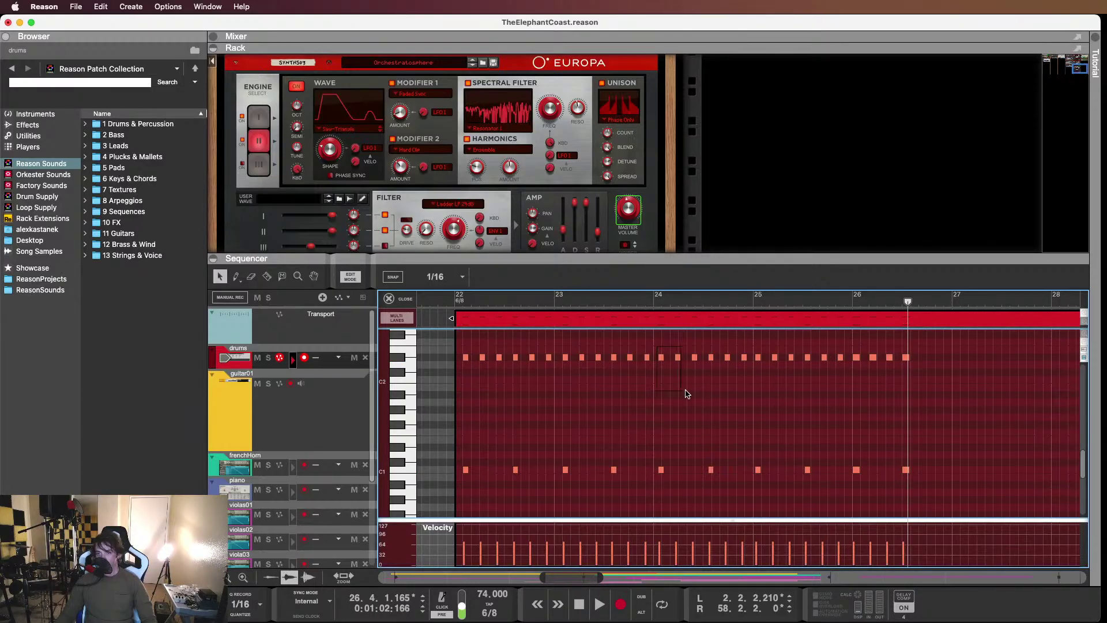
drag(687, 394, 748, 496)
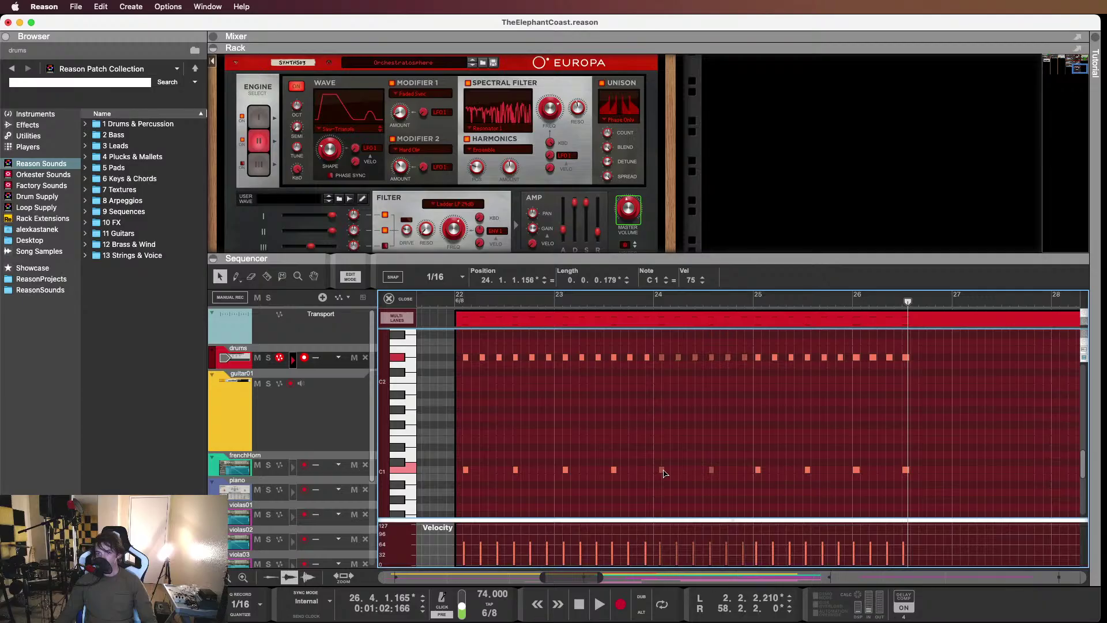
drag(665, 472, 663, 473)
click(745, 357)
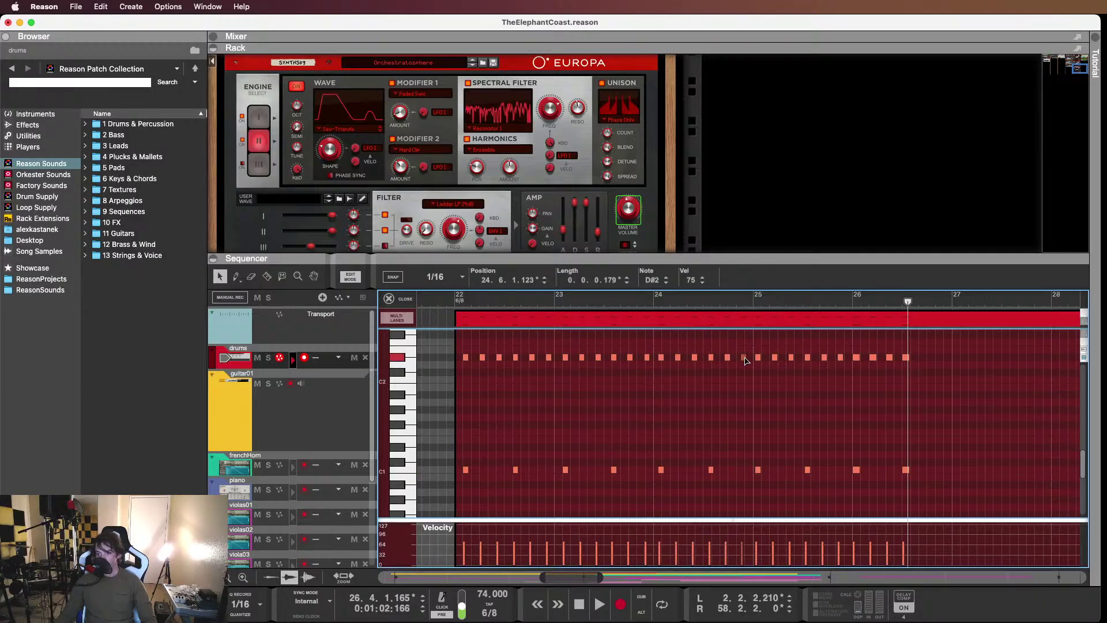
click(735, 386)
click(456, 295)
key(space)
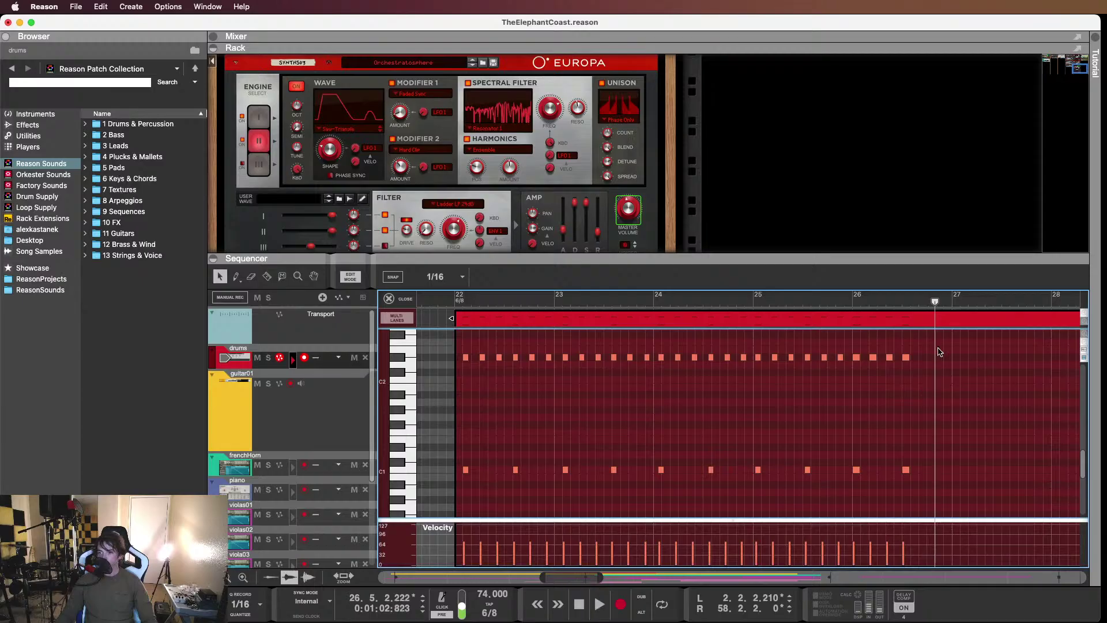
Duplicate the bar 26 C1 and D#2 notes and place the copies at 27.1.1.0
drag(939, 346, 921, 471)
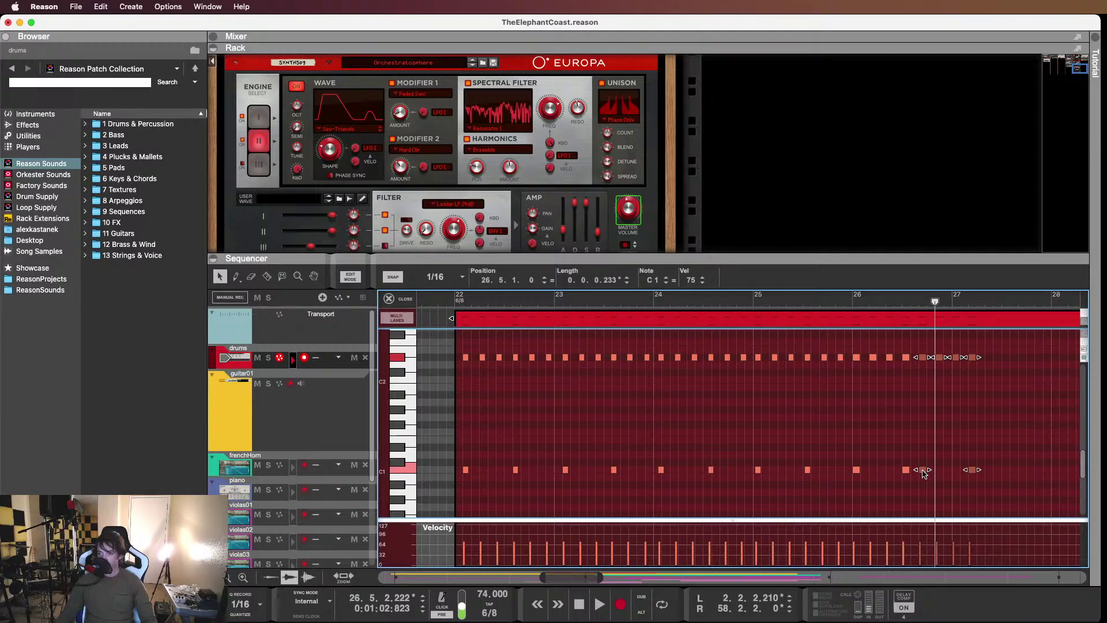
drag(926, 473, 959, 472)
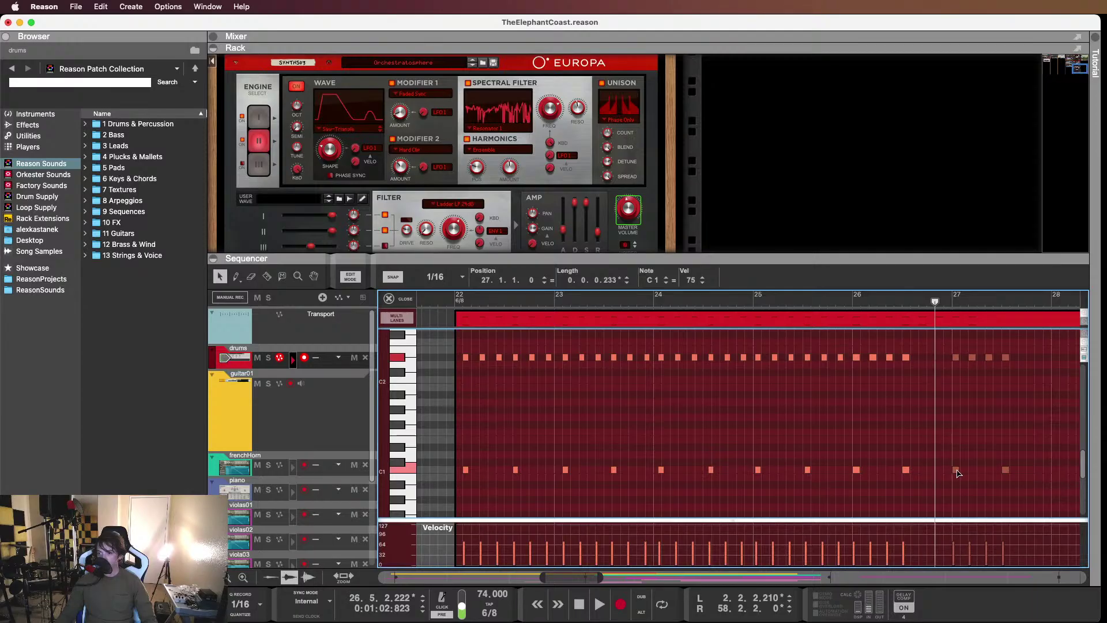
click(962, 407)
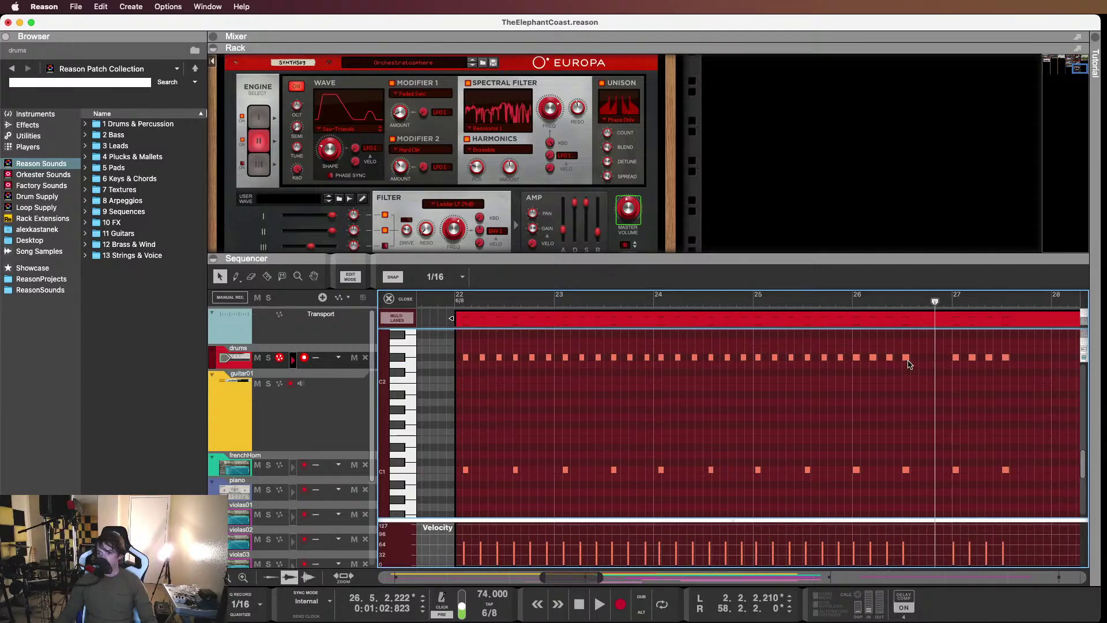
Add the two missing D#2 notes at 26.5.1.0 and 26.6.1.0, and play from just before bar 26
drag(908, 361, 943, 361)
click(857, 300)
key(space)
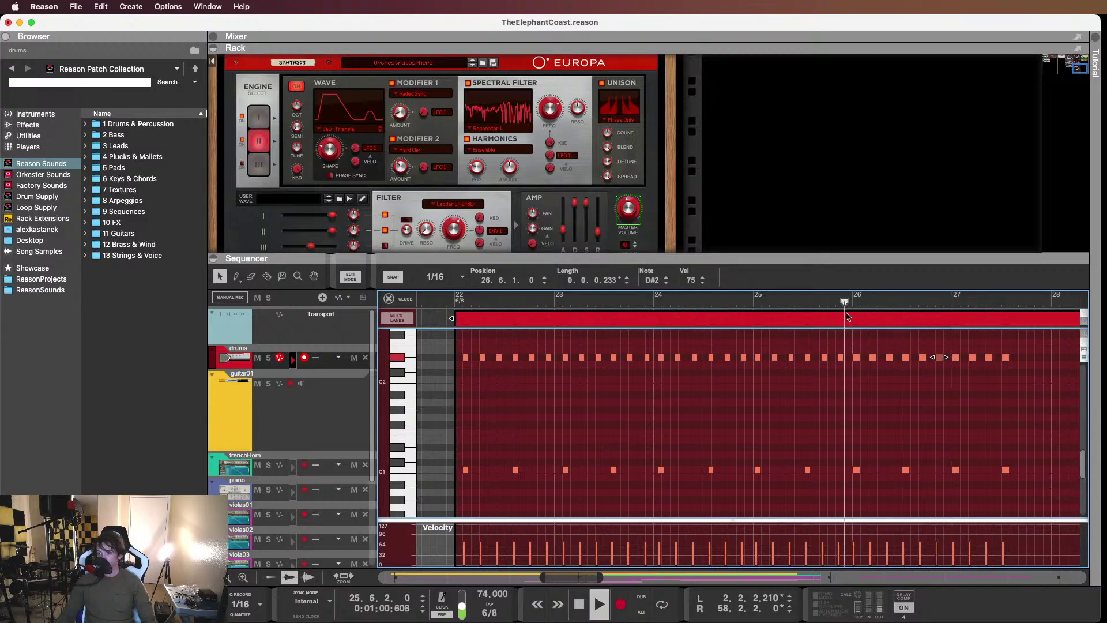
click(885, 403)
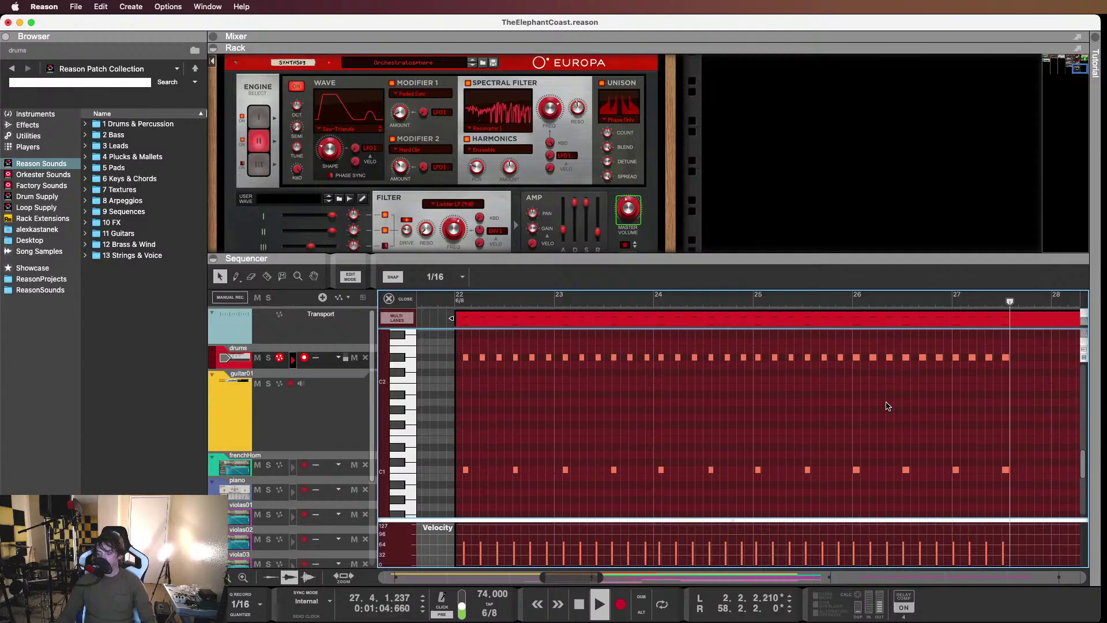
key(space)
Duplicate two D#2 notes to 27.5.1.0 and 27.6.1.0 to complete bar 27
scroll(996, 387, right, 2)
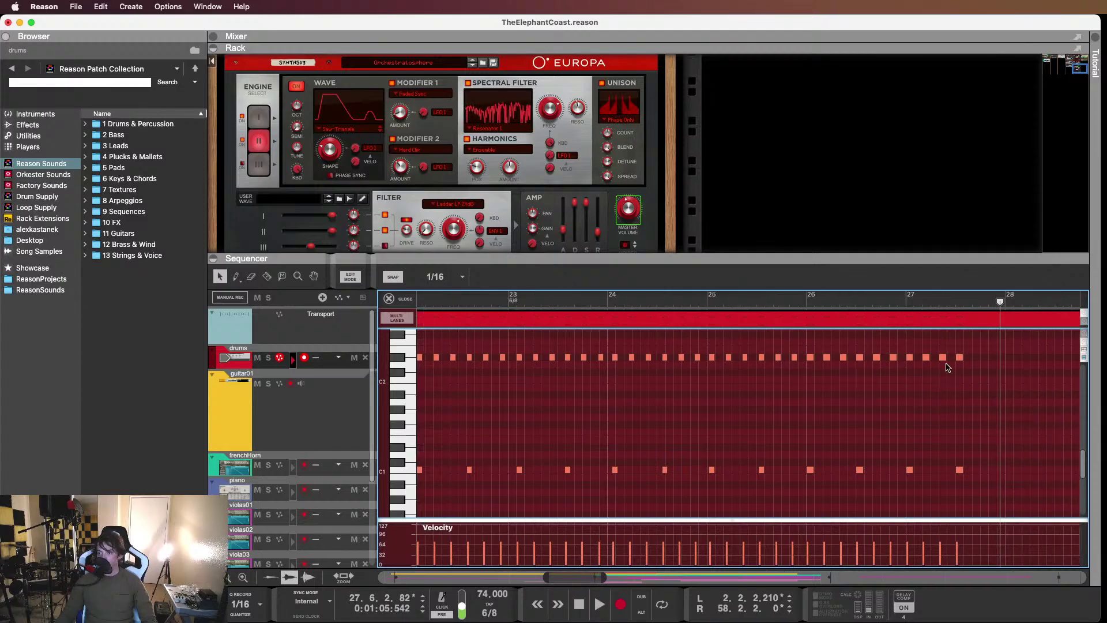
mouse_move(970, 362)
mouse_down()
mouse_move(935, 353)
mouse_move(976, 361)
mouse_up()
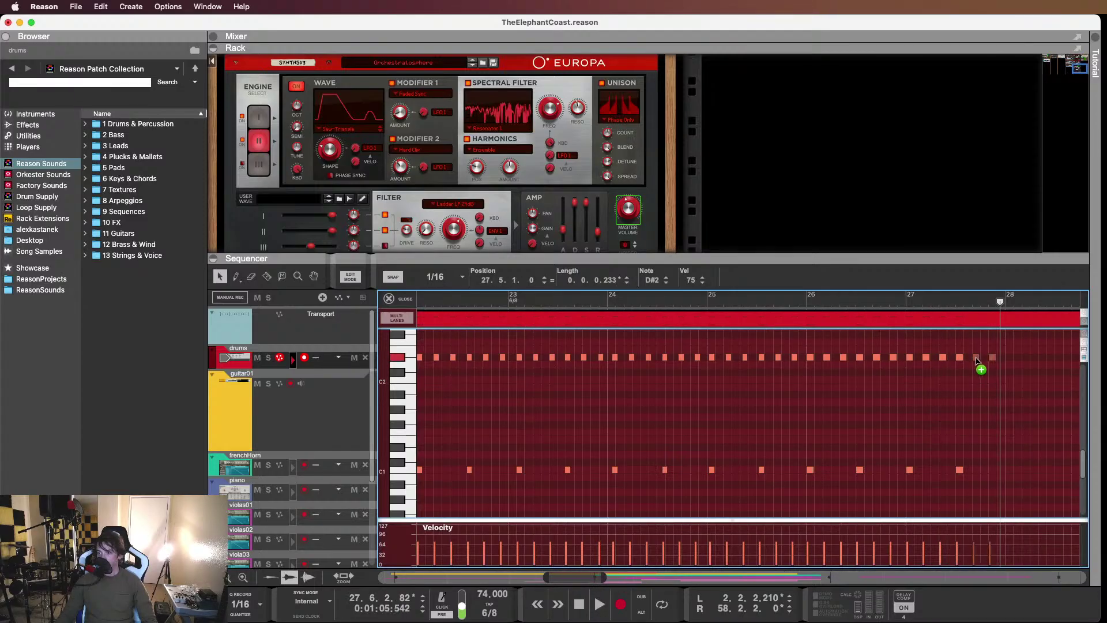
click(958, 383)
scroll(945, 381, right, 5)
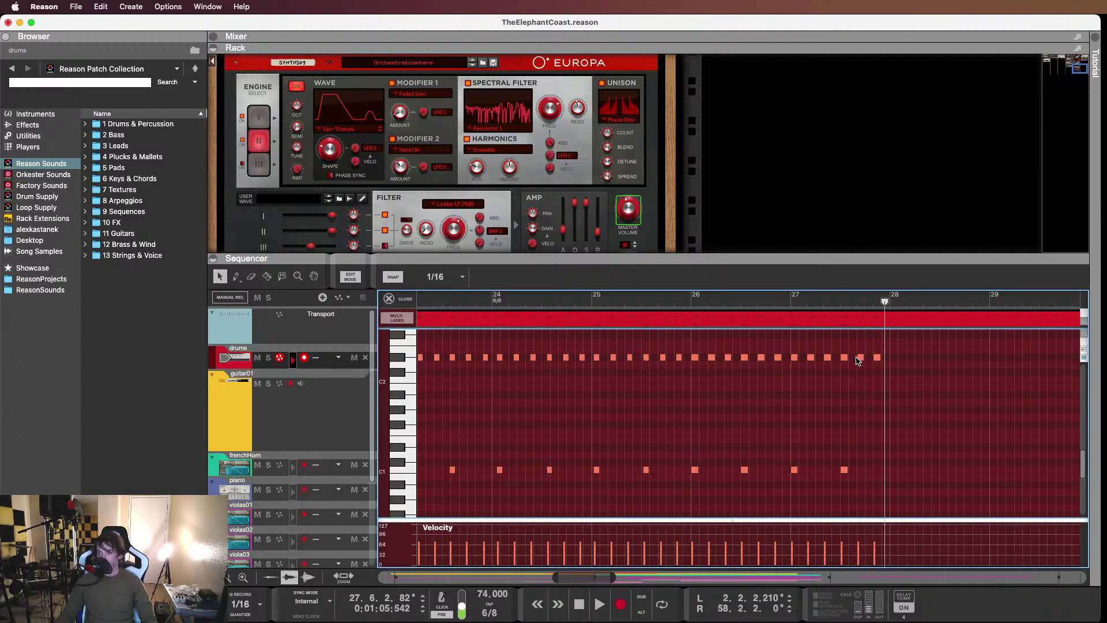
Raise the bar 27 D#2 velocities from 27.3.1.0 onward, setting 85 at 27.4.1.0, 90 at 27.5.1.0 and 95 at 27.6.1.0
click(826, 358)
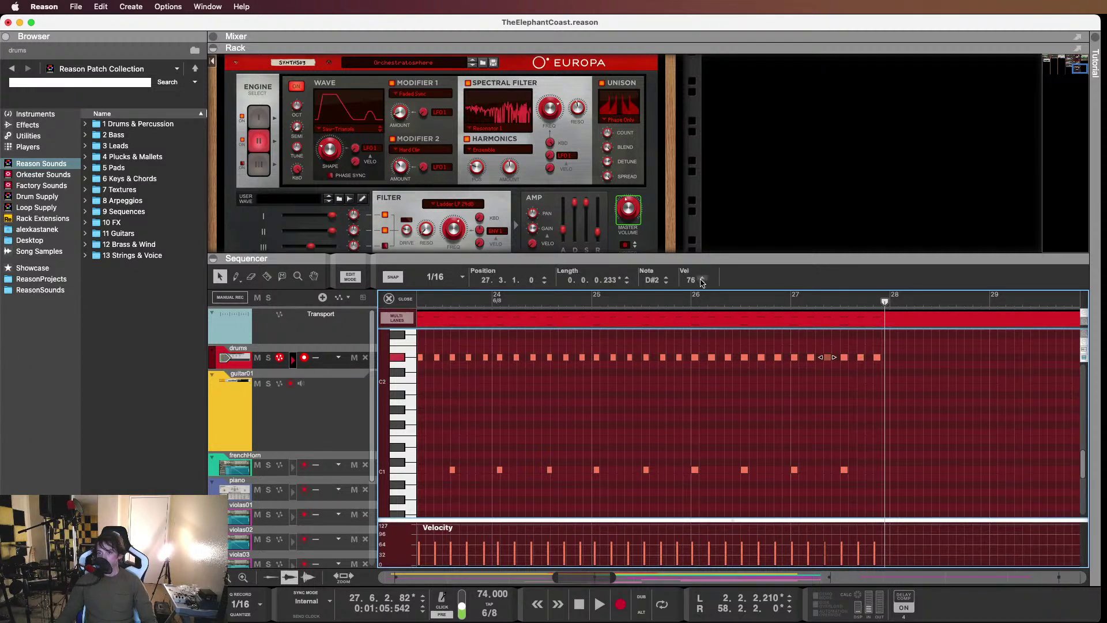
click(844, 357)
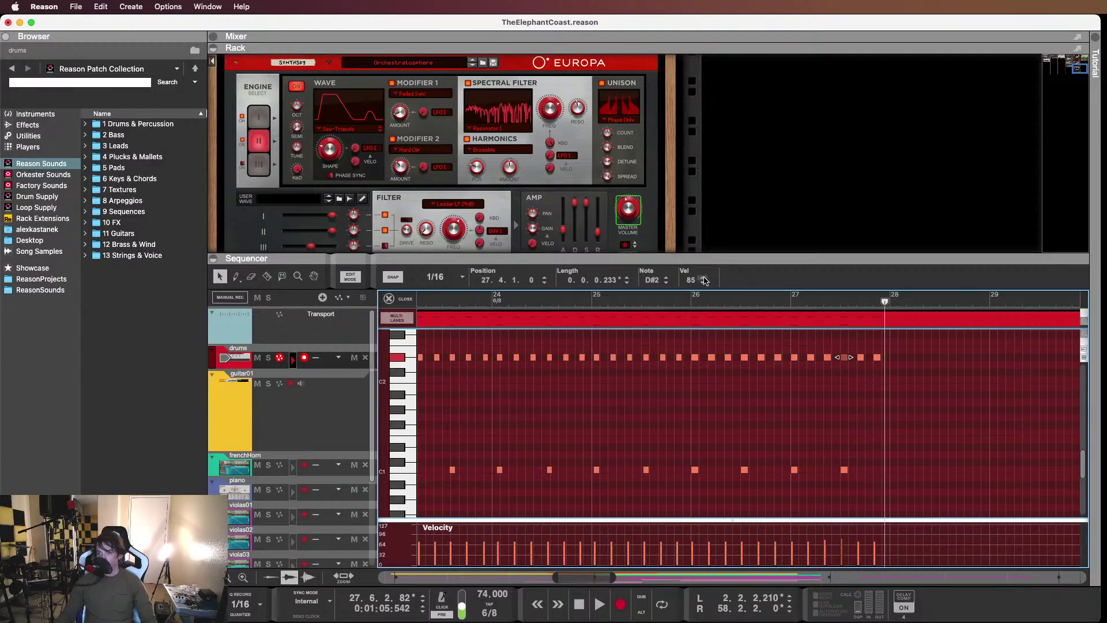
click(861, 358)
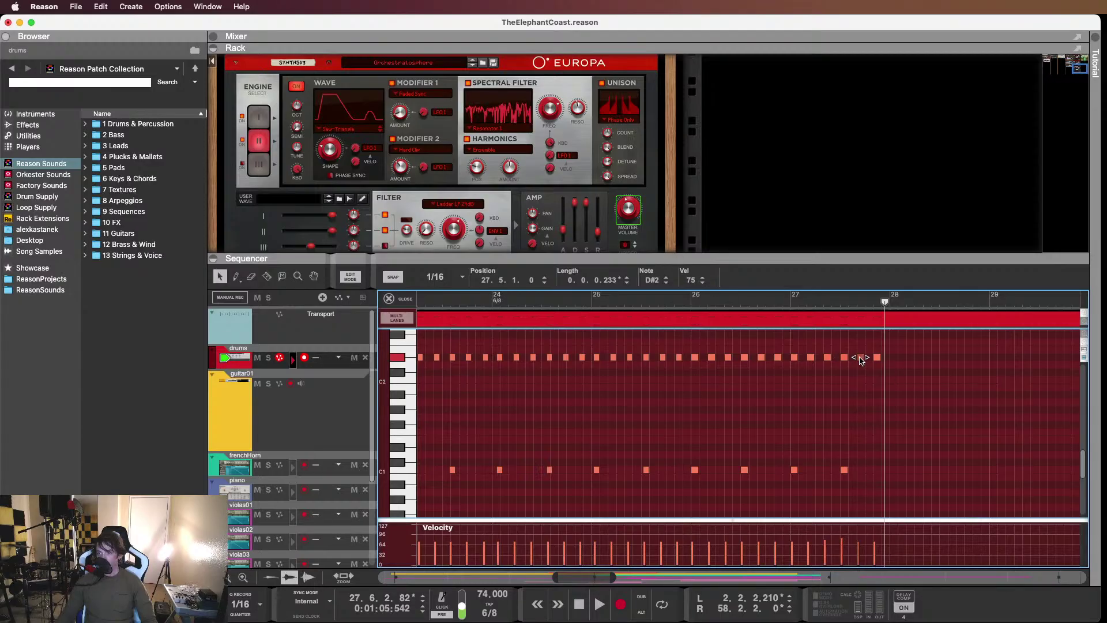
double_click(690, 281)
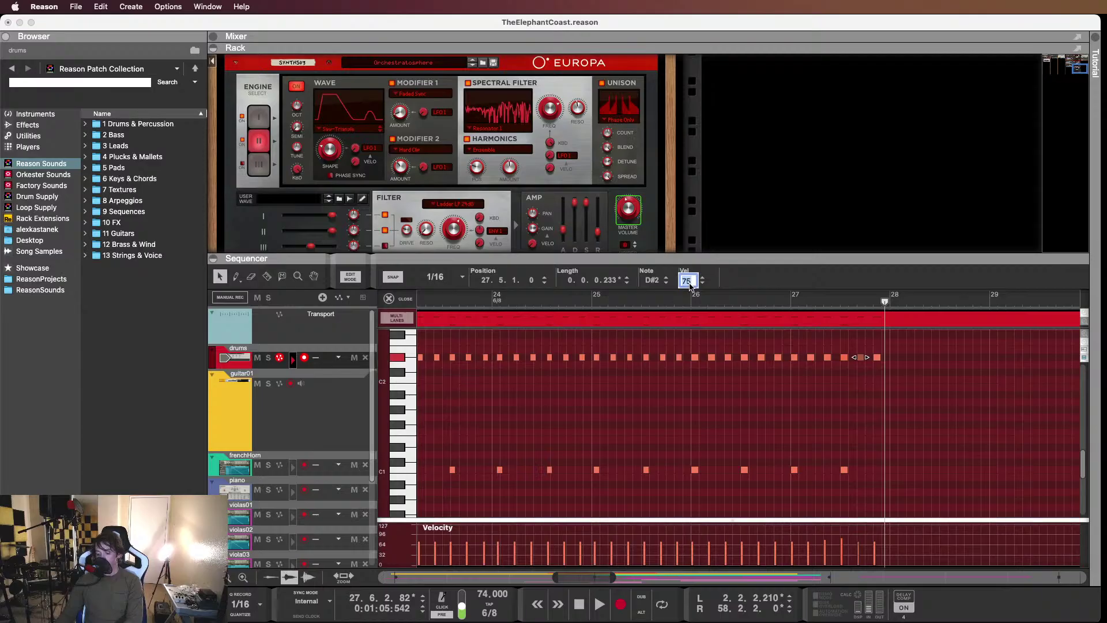
text(90)
key(Return)
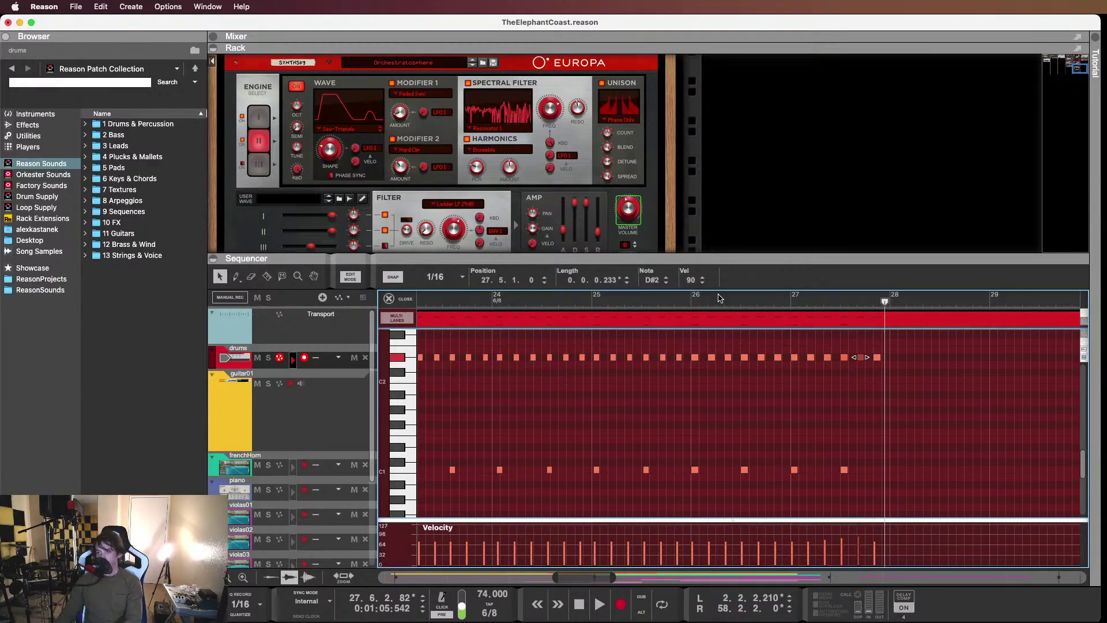
click(878, 359)
double_click(689, 281)
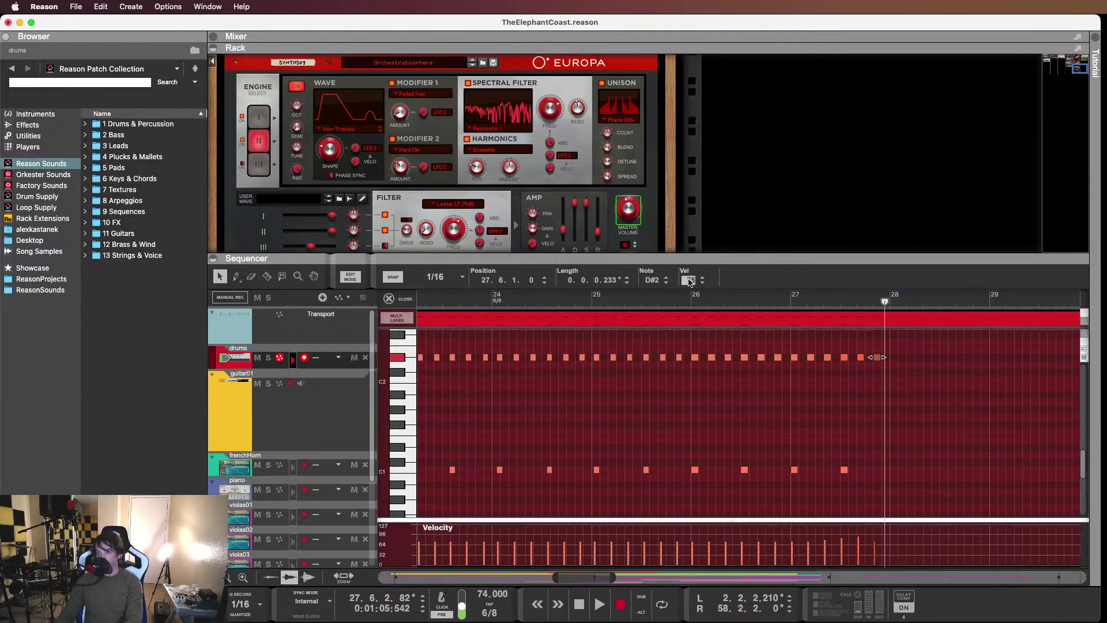
text(95)
key(Return)
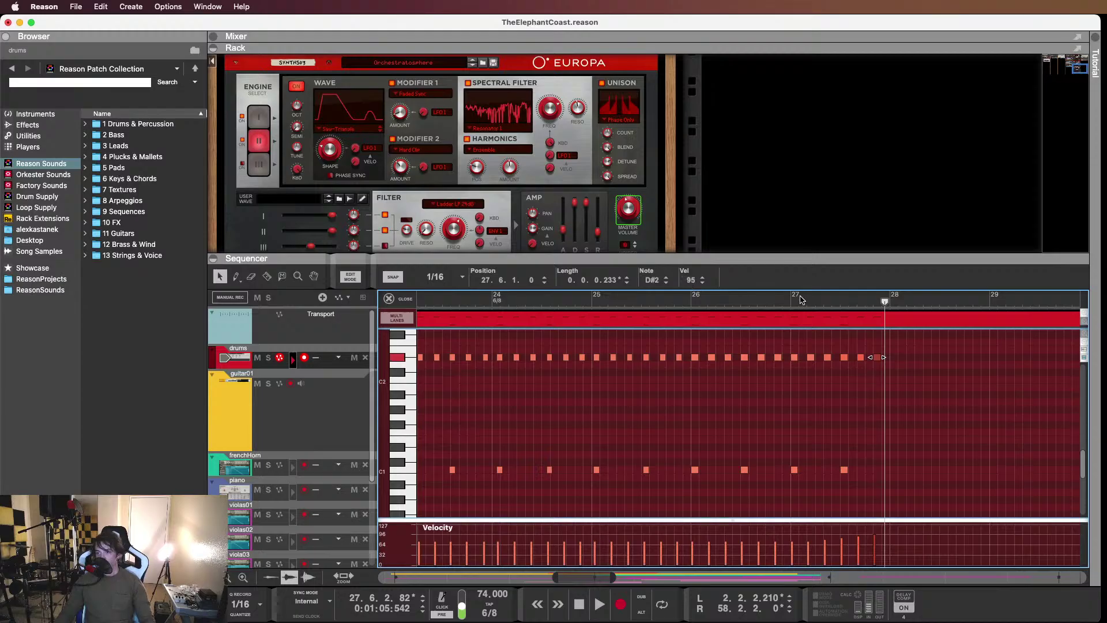
Play the pattern from 26.5.1.0, and play it again from the start of the drum clip at bar 22
drag(818, 299, 757, 299)
click(839, 350)
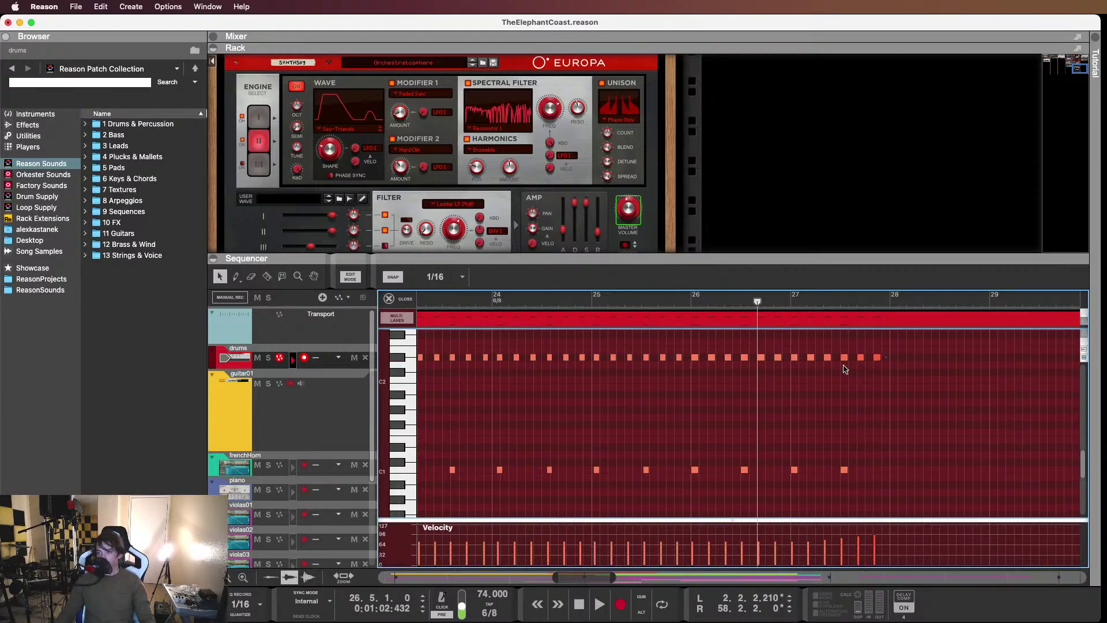
scroll(819, 397, right, 3)
key(space)
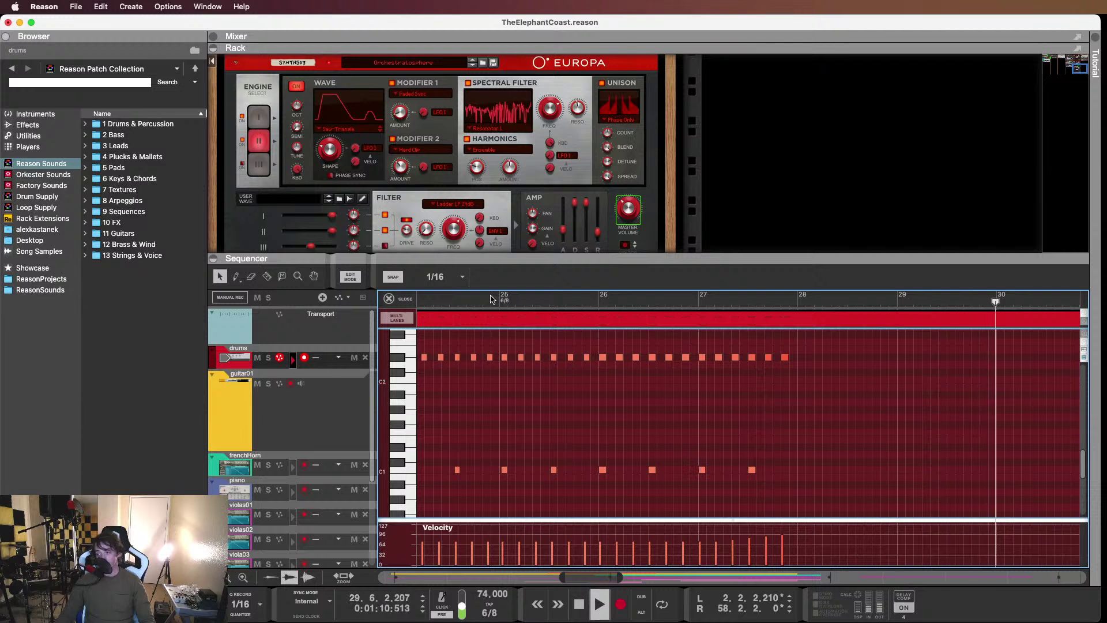
scroll(675, 374, left, 1)
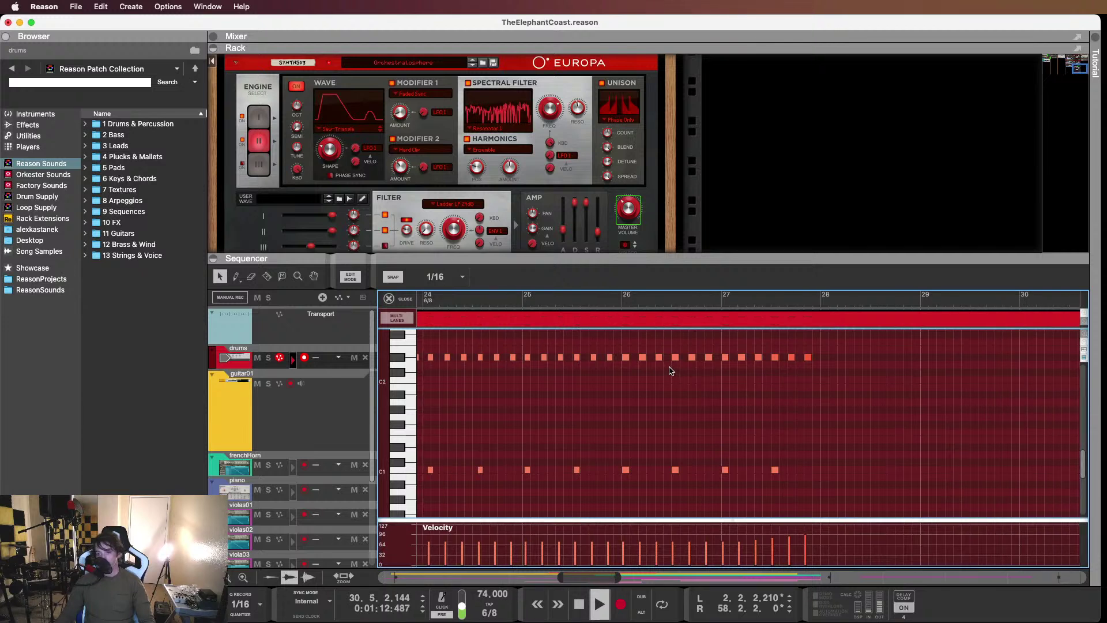
scroll(669, 370, down, 2)
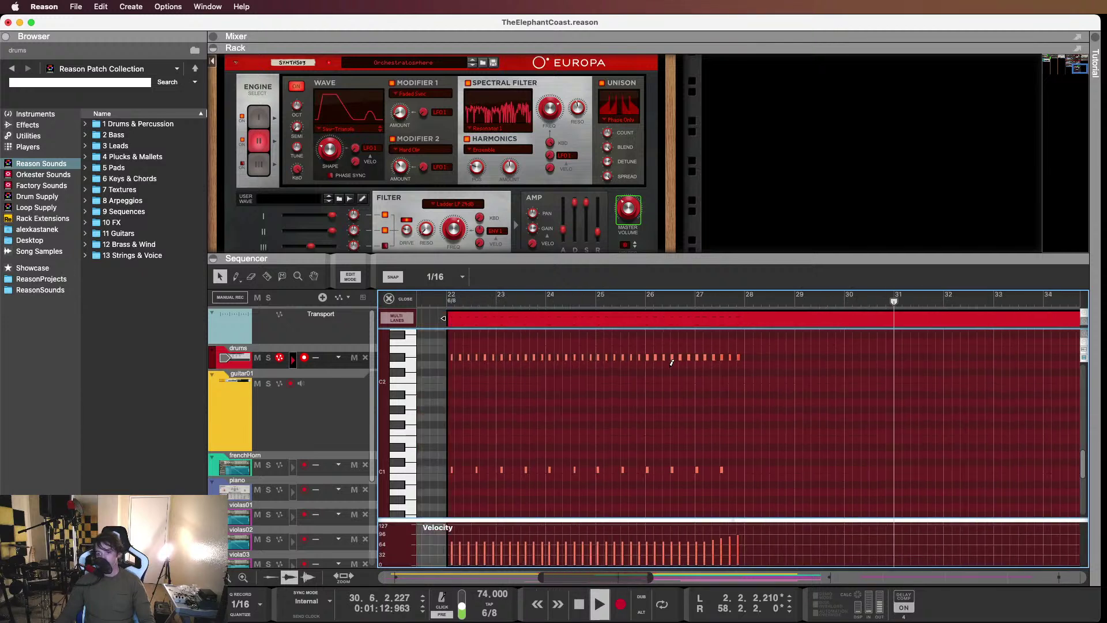
click(435, 301)
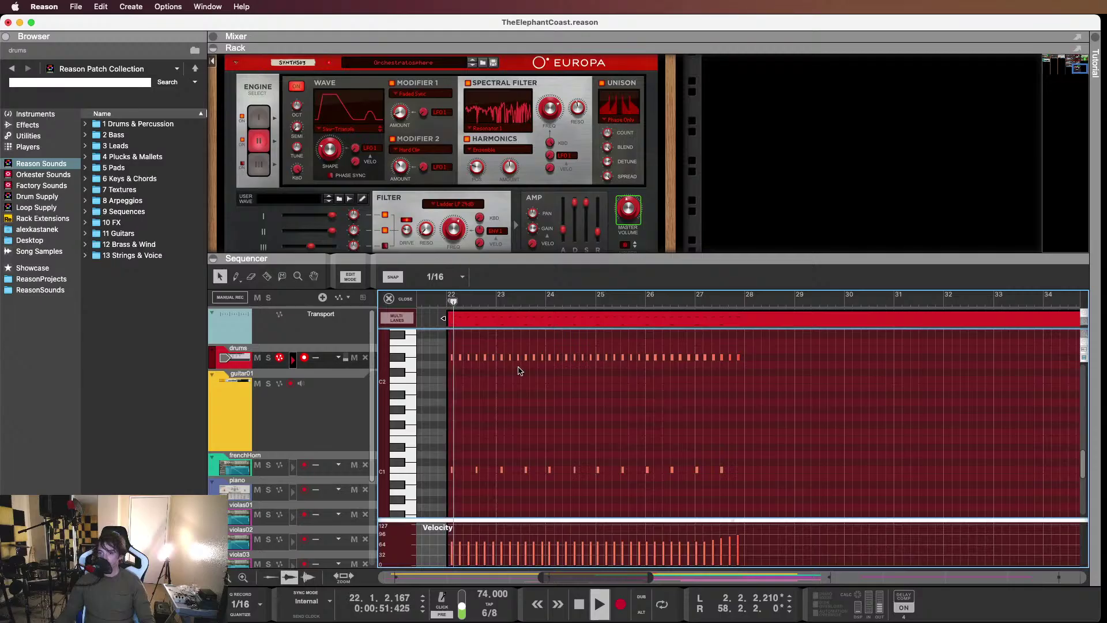
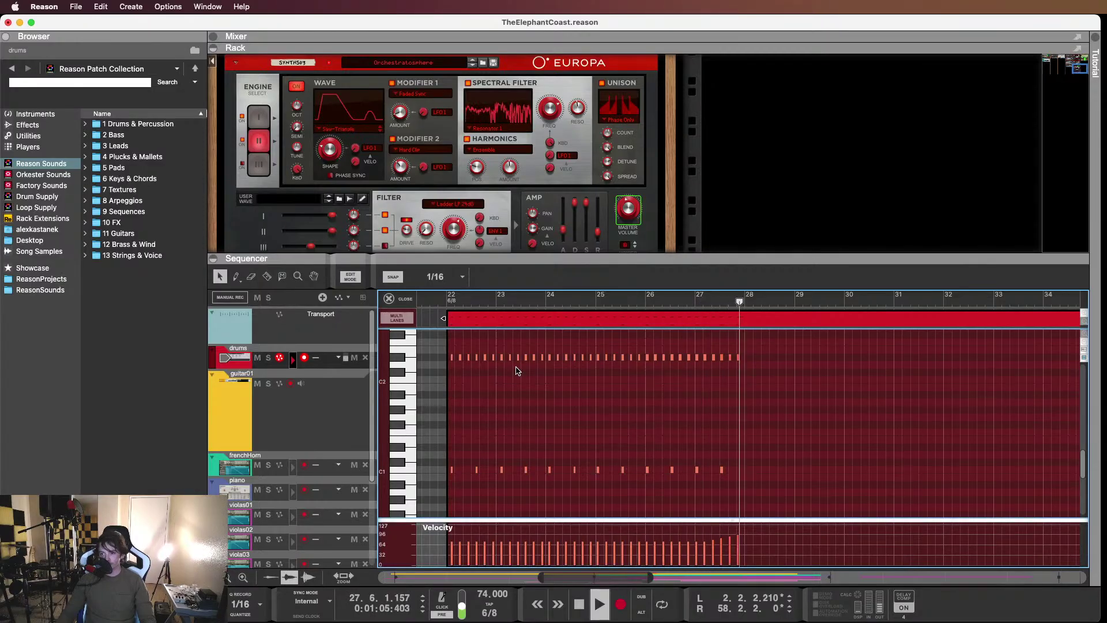
key(space)
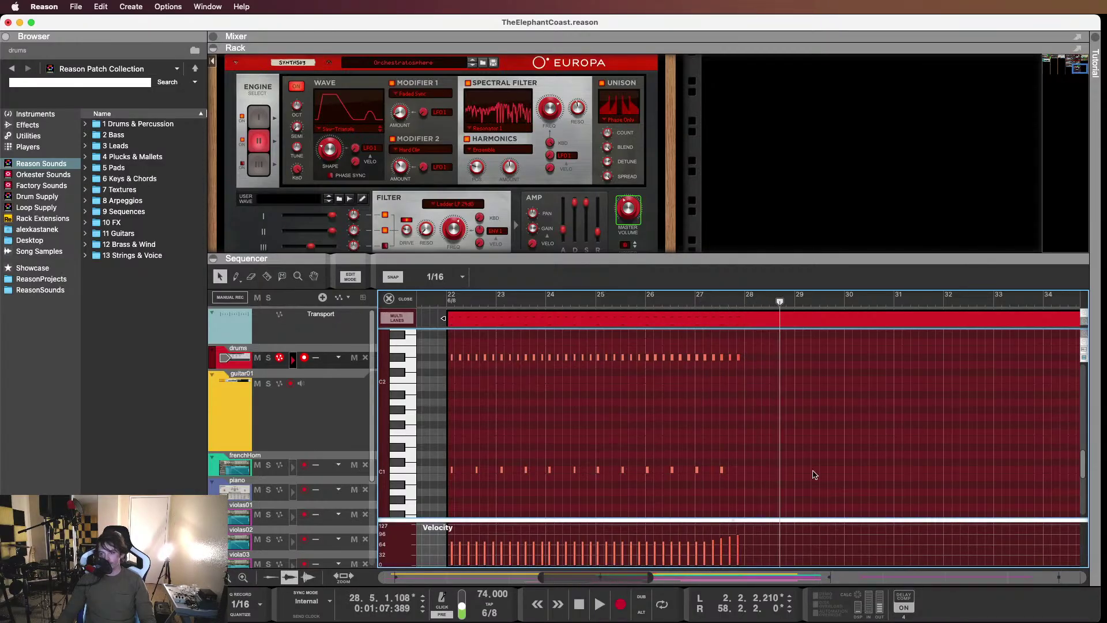
Set the velocity of the C1 note at 27.4.1.0 to 85 and play from 26.3.2.0 to check it
drag(714, 486, 714, 486)
double_click(690, 280)
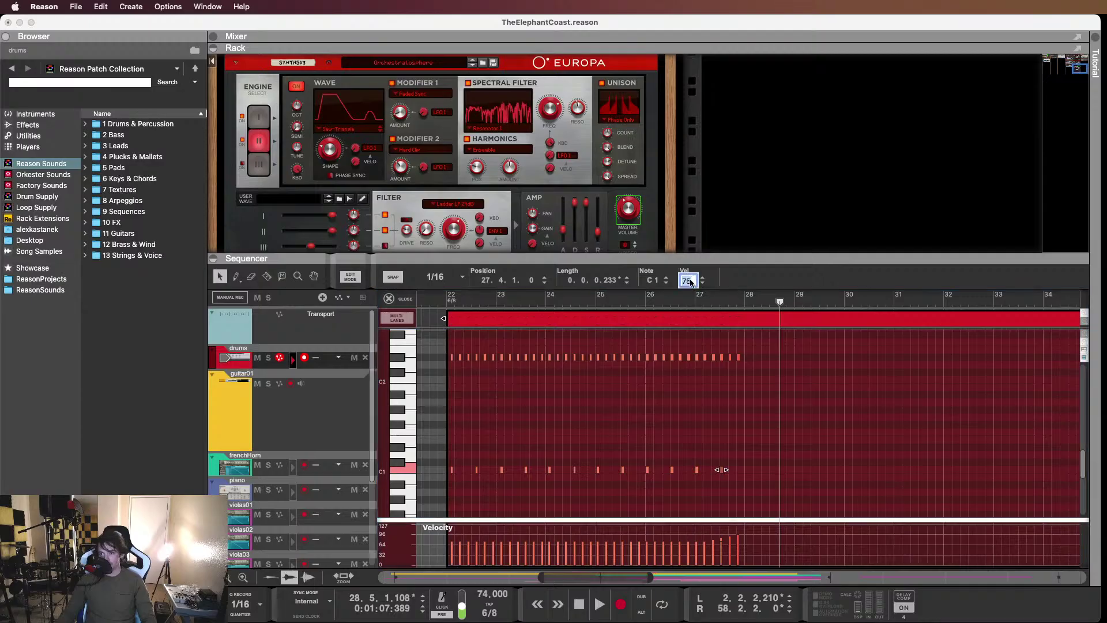
text(85)
key(Return)
drag(703, 298, 666, 298)
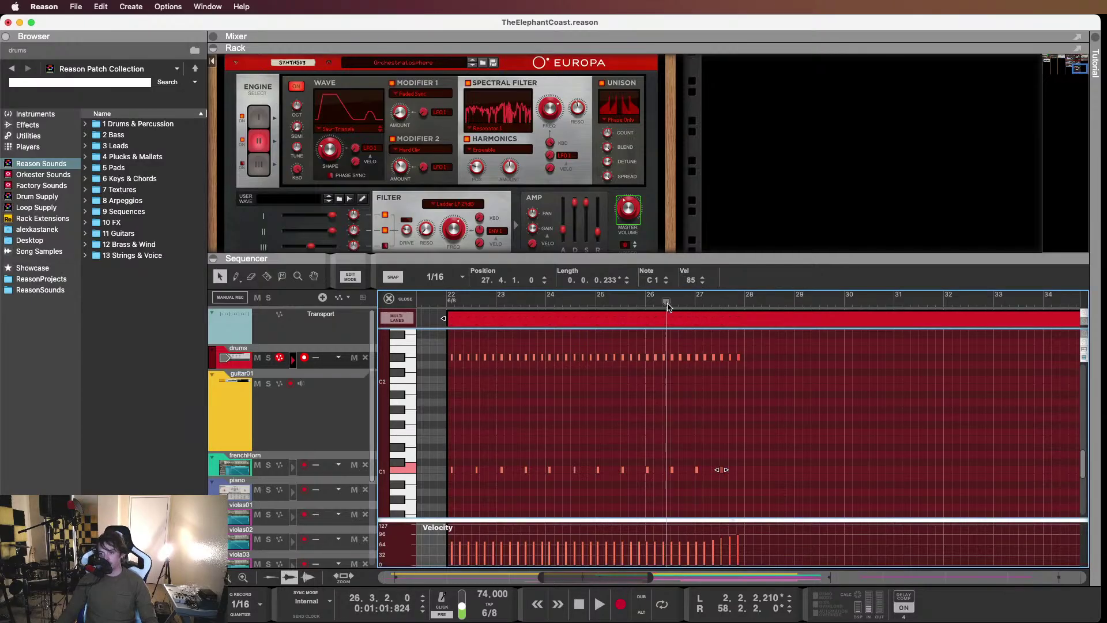
key(space)
click(804, 383)
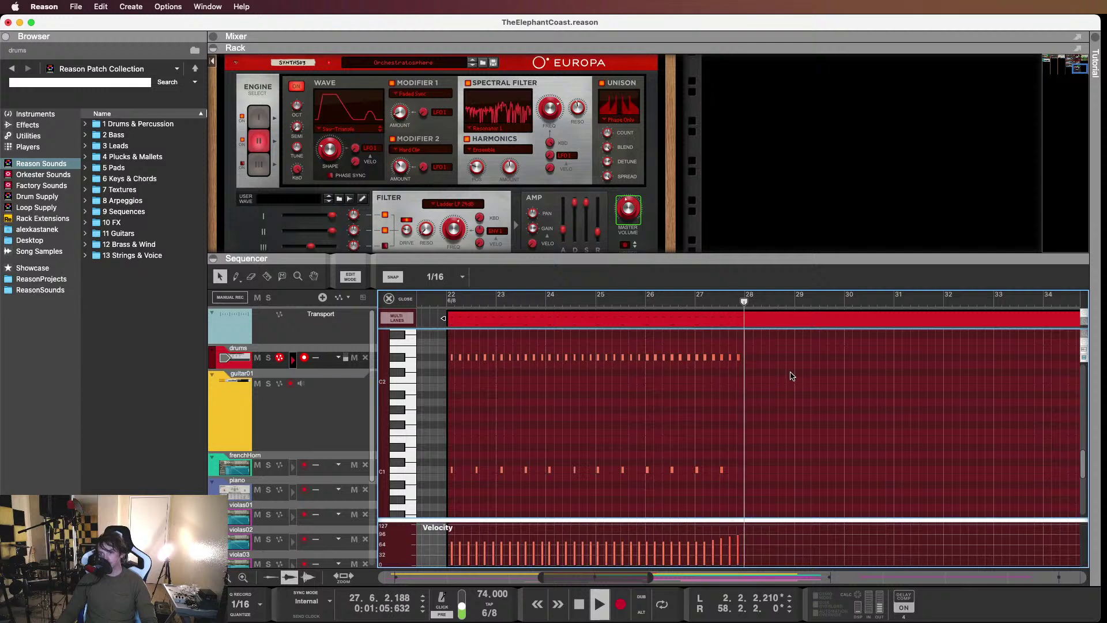
key(space)
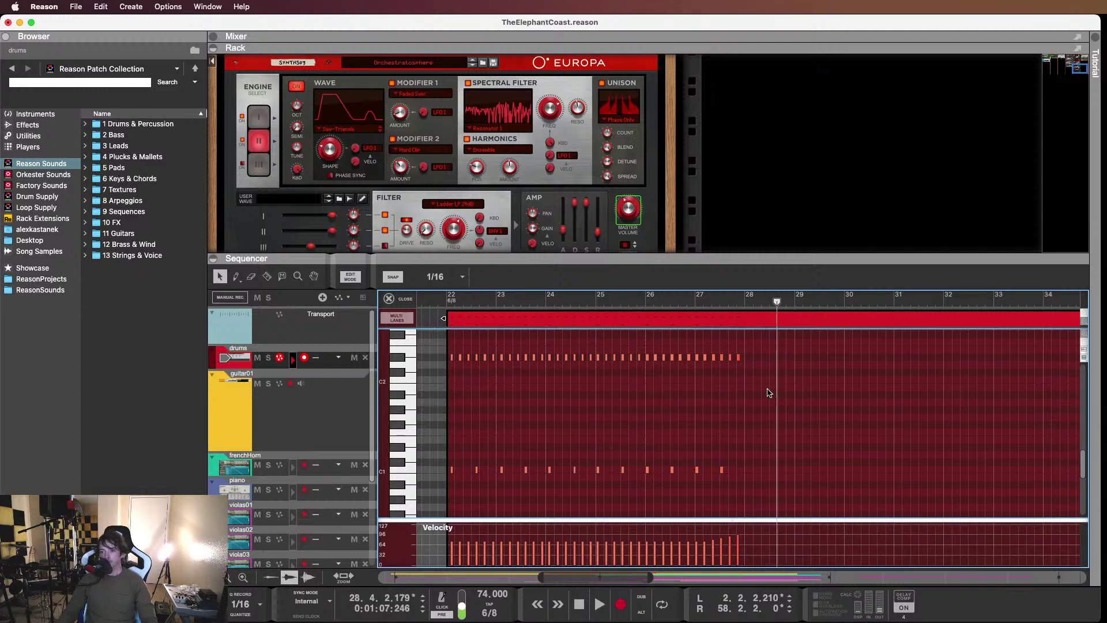
Duplicate the bar 27 downbeat C1 note to 28.1.1.0, and copy it up to D#2 at the same position
scroll(823, 360, up, 4)
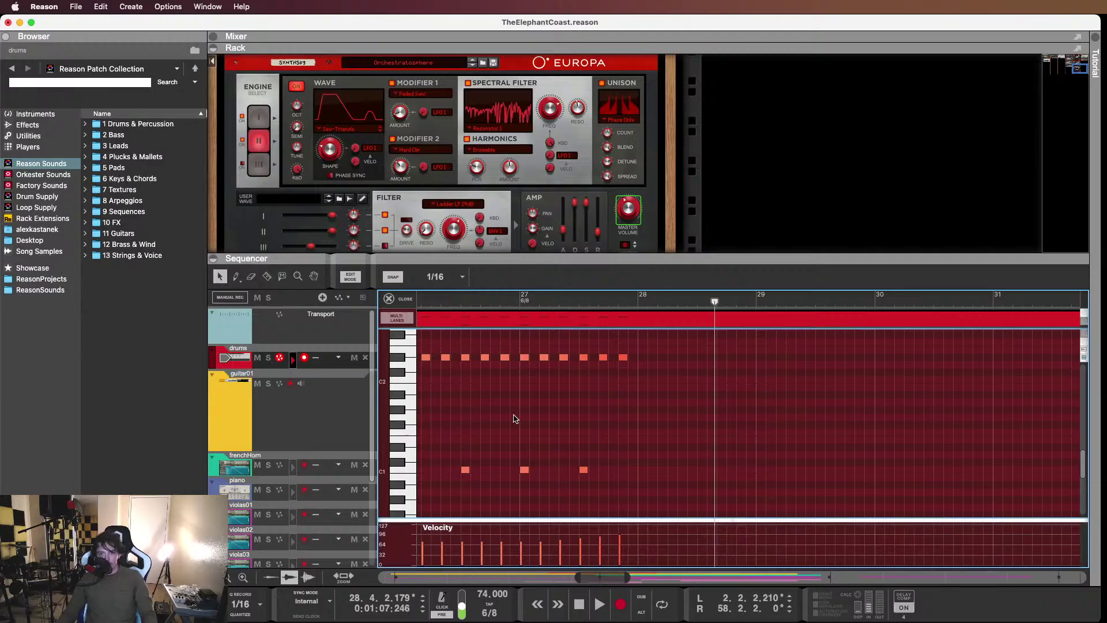
click(524, 470)
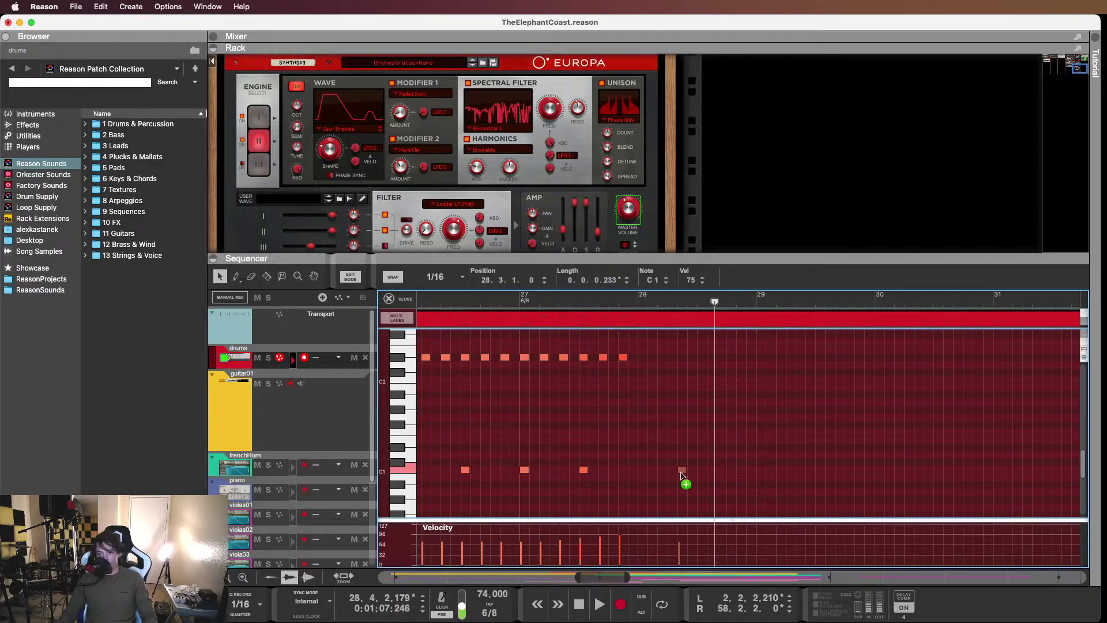
click(643, 470)
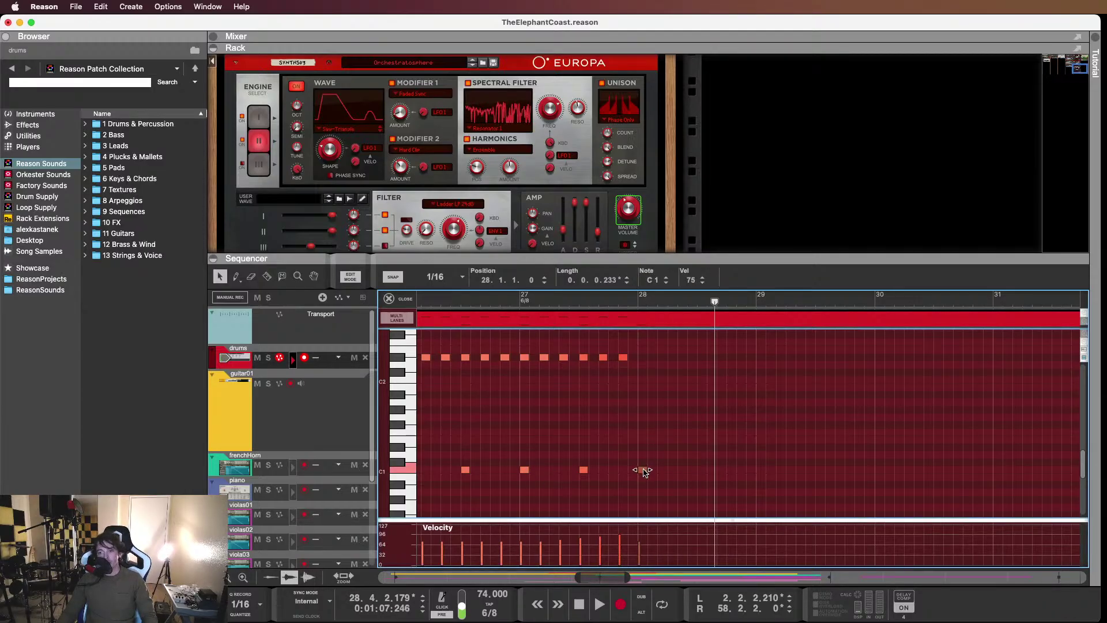
drag(644, 470, 641, 364)
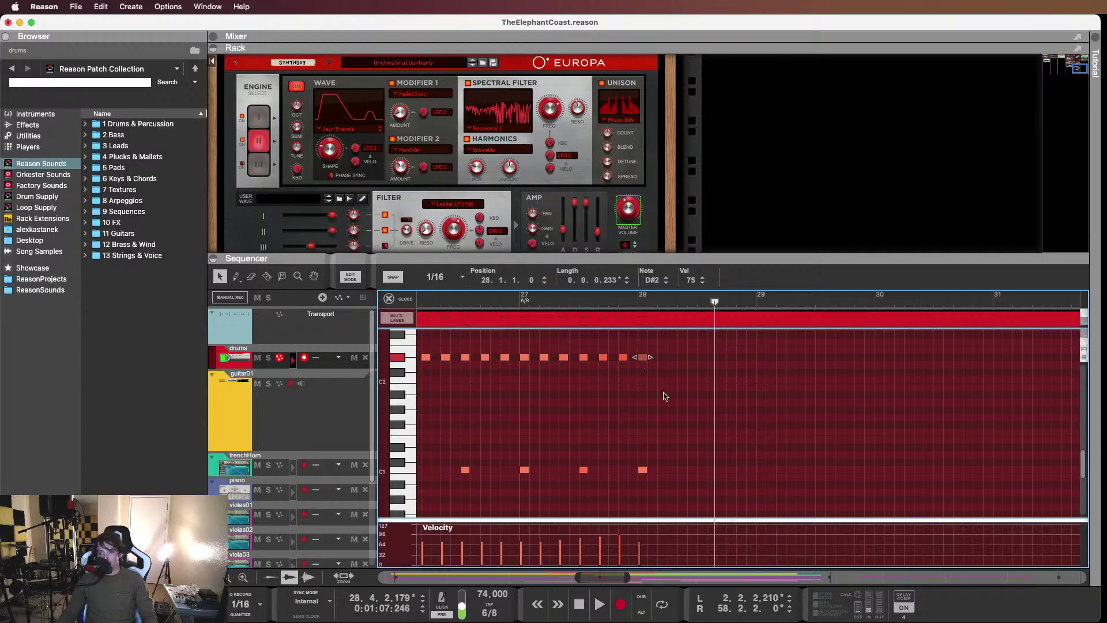
Extend the bar 28 D#2 notes with duplicates at 28.2.1.0 and 28.3.1.0
scroll(666, 396, up, 3)
drag(604, 361, 697, 362)
scroll(705, 368, right, 2)
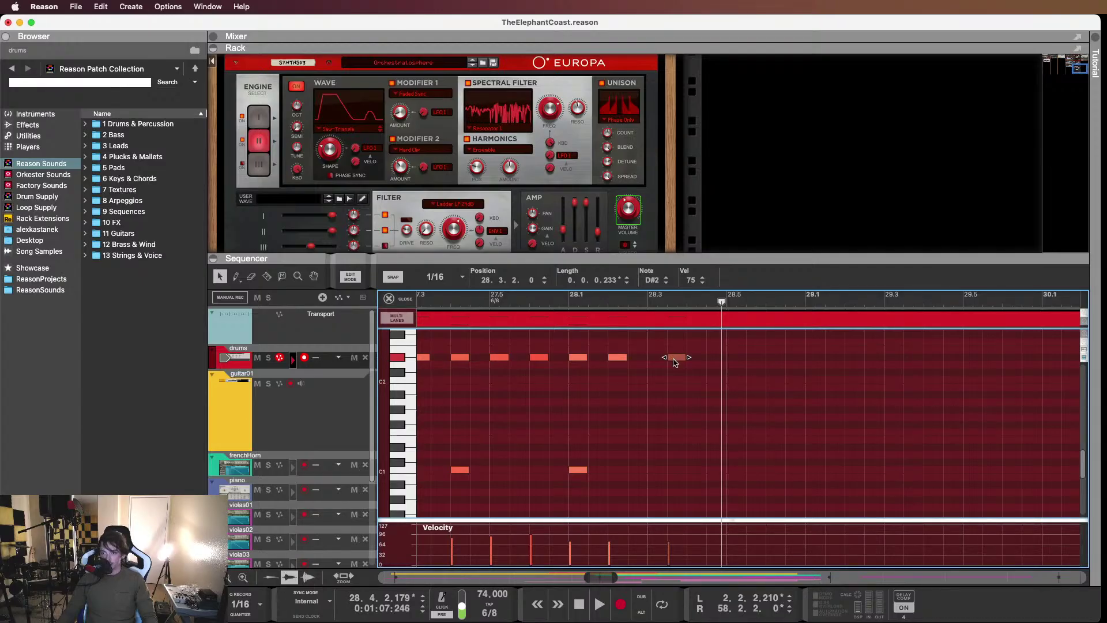
drag(666, 363, 649, 362)
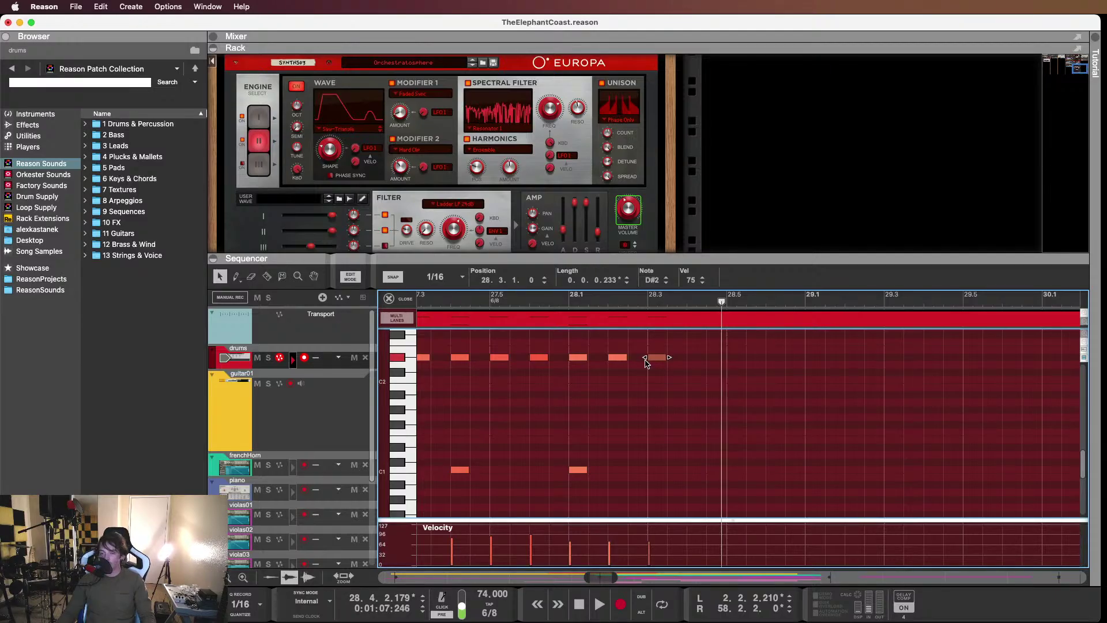
Play from 26.6.2.0, and duplicate the three bar 28 D#2 notes so the copies start at 28.4.1.0
drag(565, 300, 483, 300)
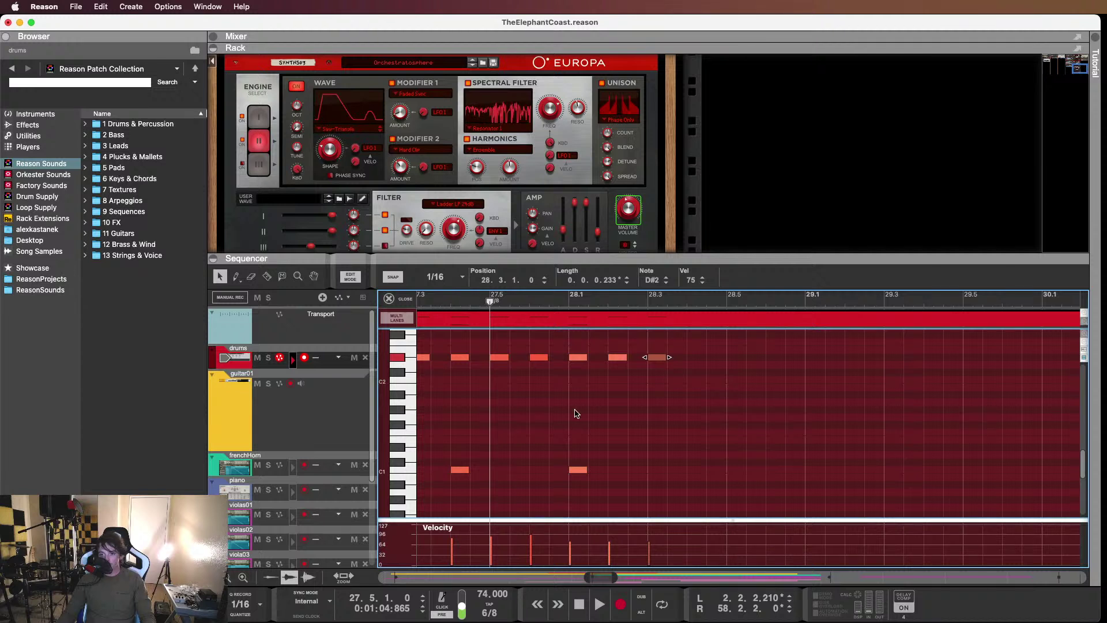
scroll(584, 408, down, 2)
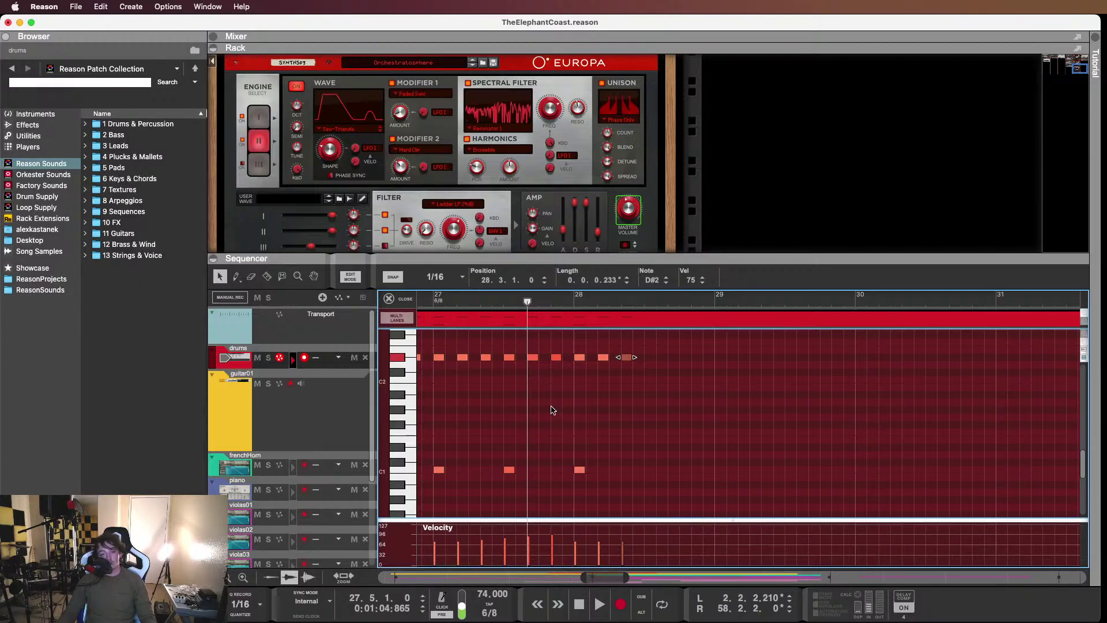
drag(438, 301, 422, 304)
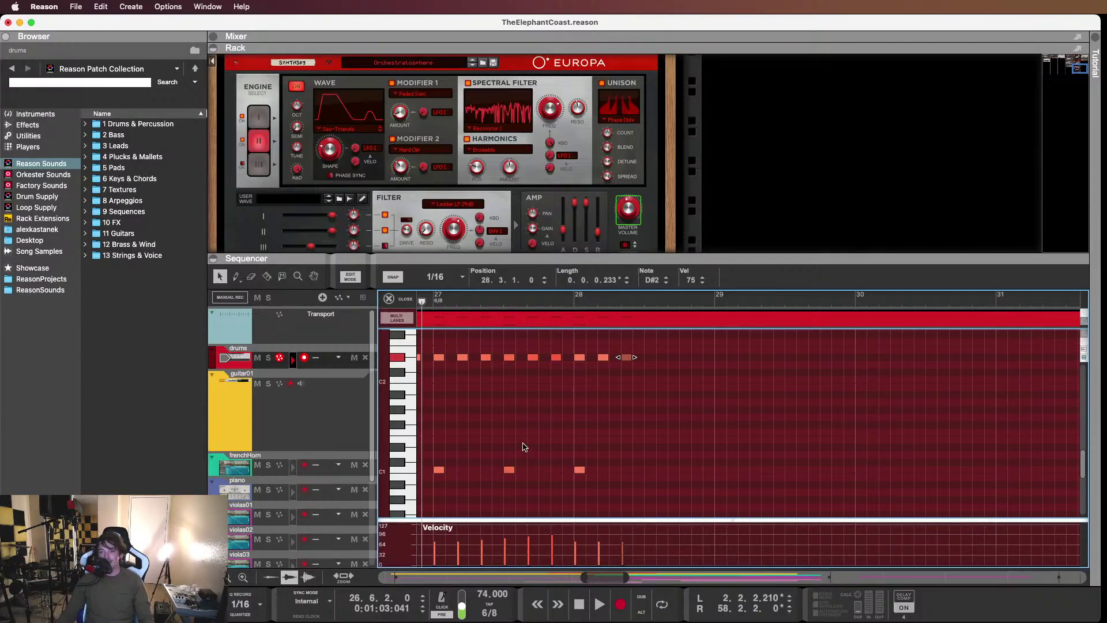
key(space)
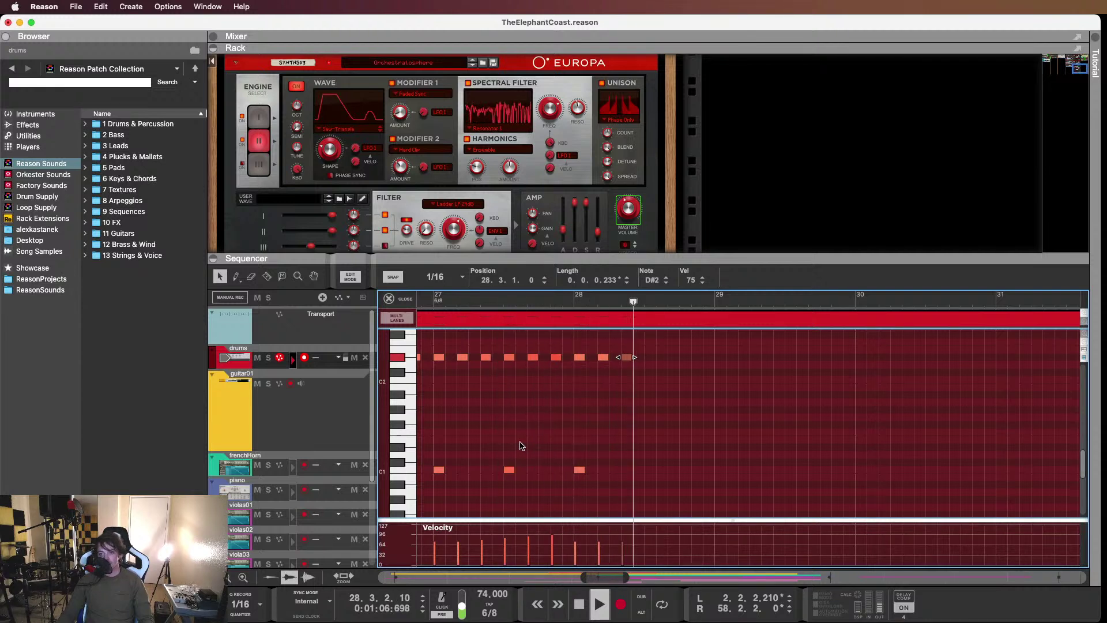
key(space)
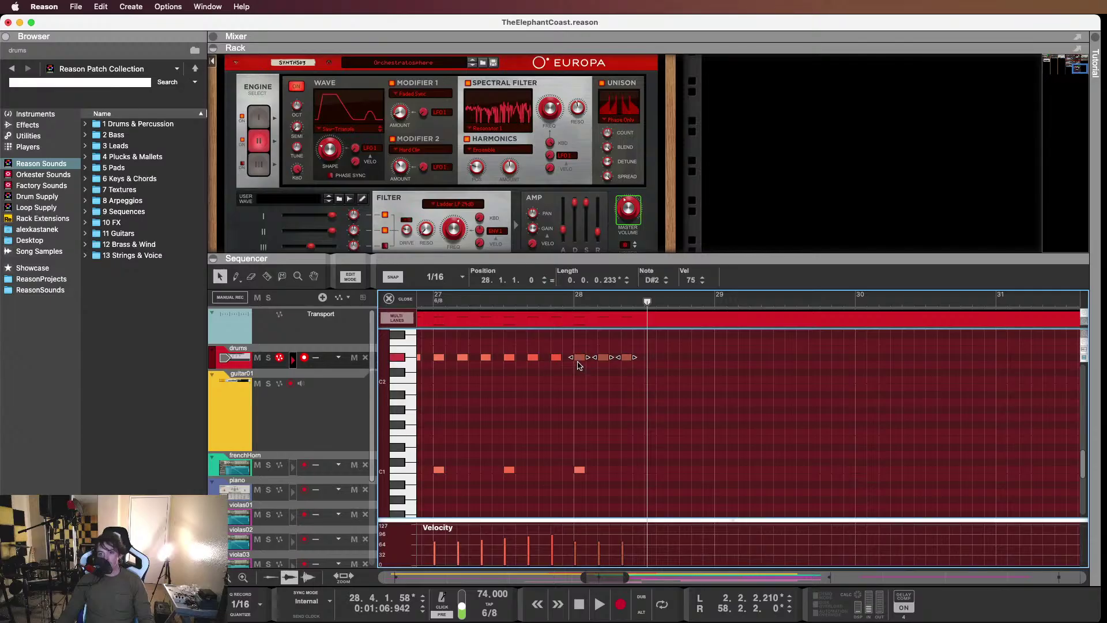
drag(627, 357, 698, 357)
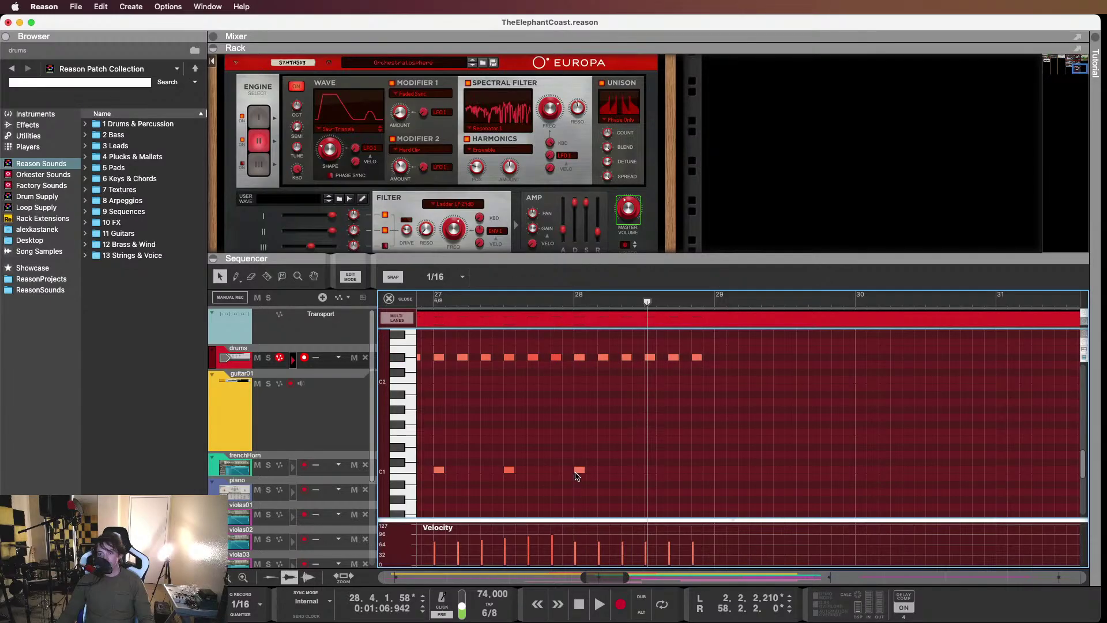
Copy the bar 28 C1 note to E1 at 28.3.1.0 and to C1 at 28.6.1.0, and play from just before bar 28
drag(577, 471, 627, 441)
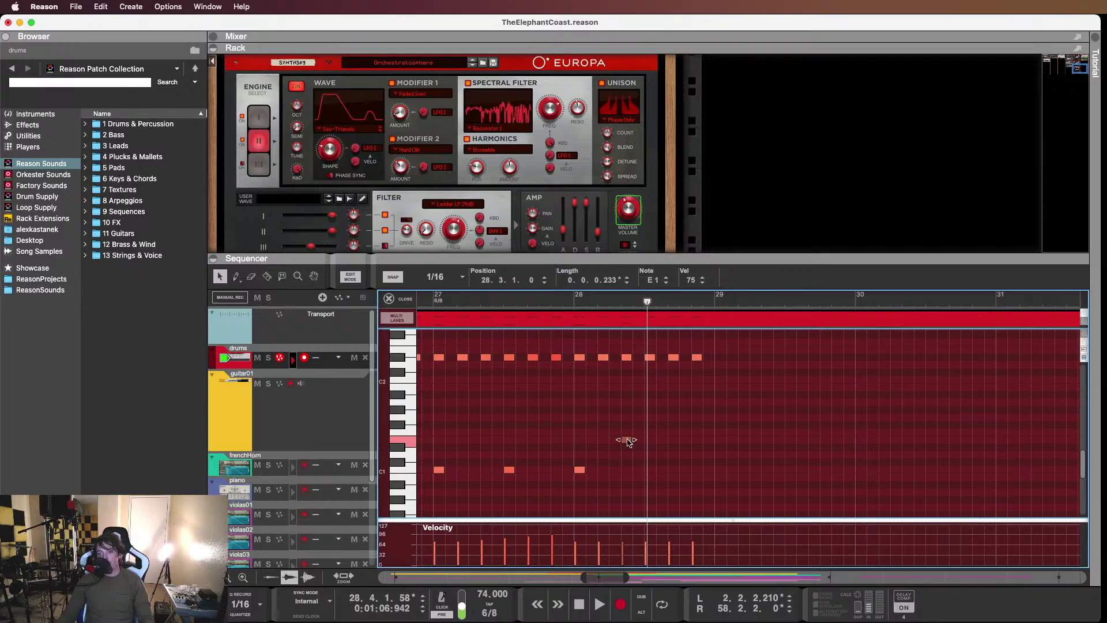
click(590, 444)
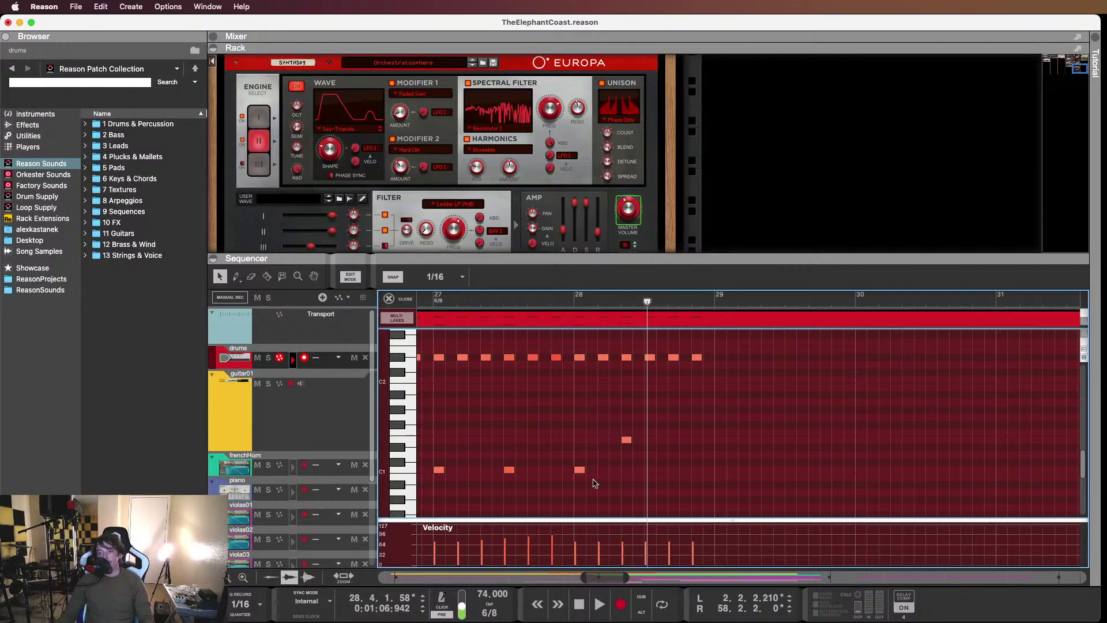
drag(580, 470, 703, 474)
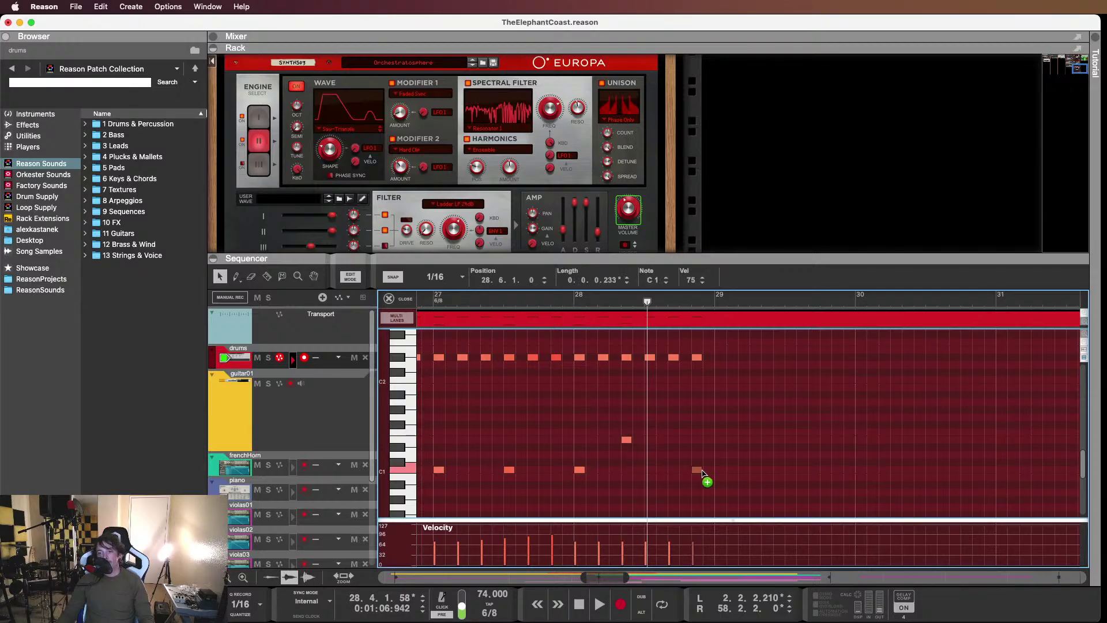
click(565, 300)
key(space)
key(space)
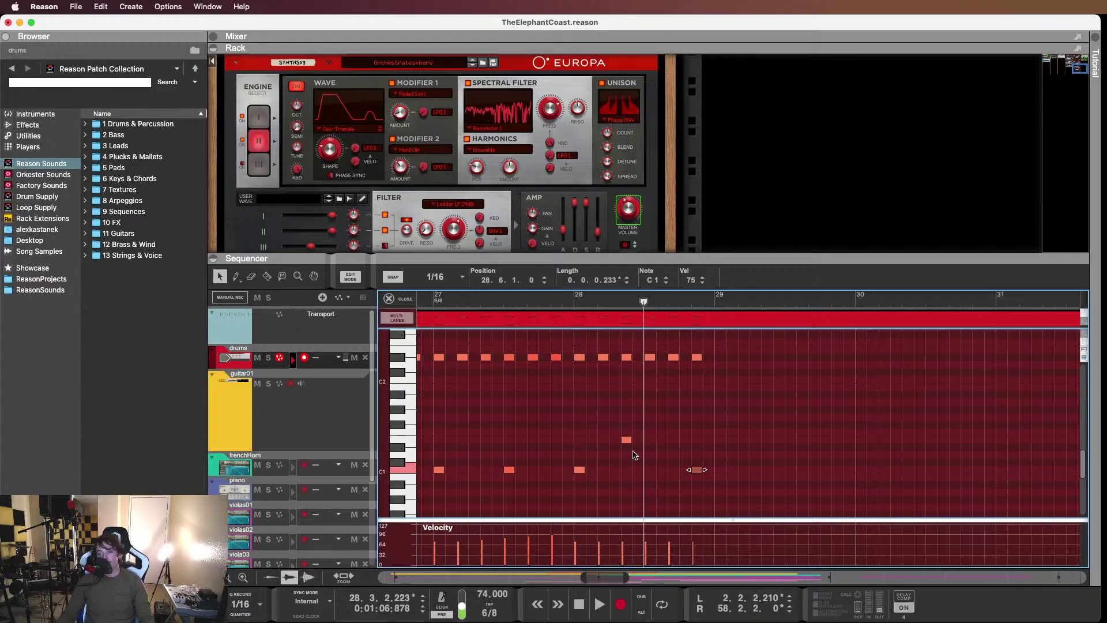
Move the E1 note to 28.4.1.0 and play bar 28 again
drag(629, 443, 651, 440)
key(space)
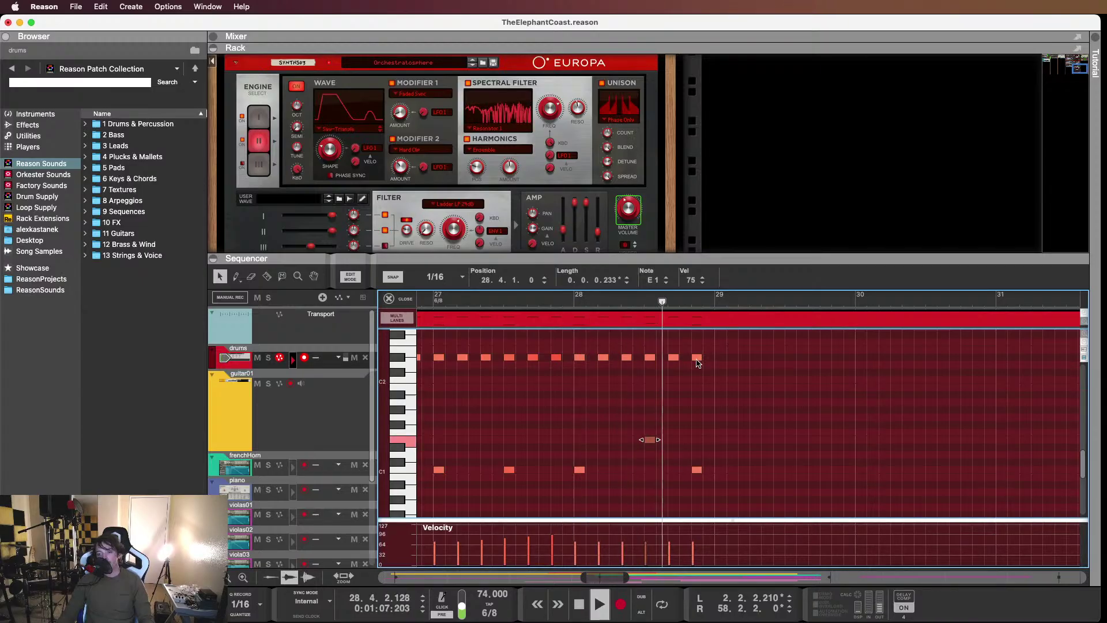
Move the C1 note at 28.6.1.0 to 29.1.1.0, and copy the six bar 28 D#2 notes to start at 29.1.1.0
key(space)
super+click(720, 470)
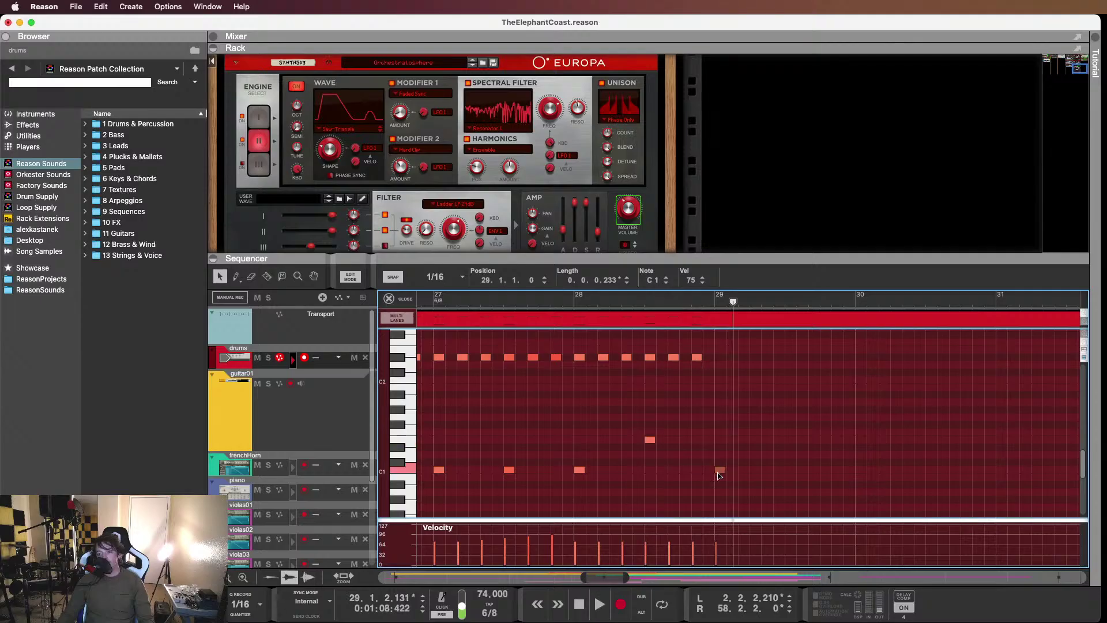
mouse_move(731, 349)
mouse_down()
mouse_move(573, 370)
mouse_move(724, 359)
mouse_up()
Play from just before bar 28, and add a copied E1 note at 29.4.1.0
click(562, 301)
key(space)
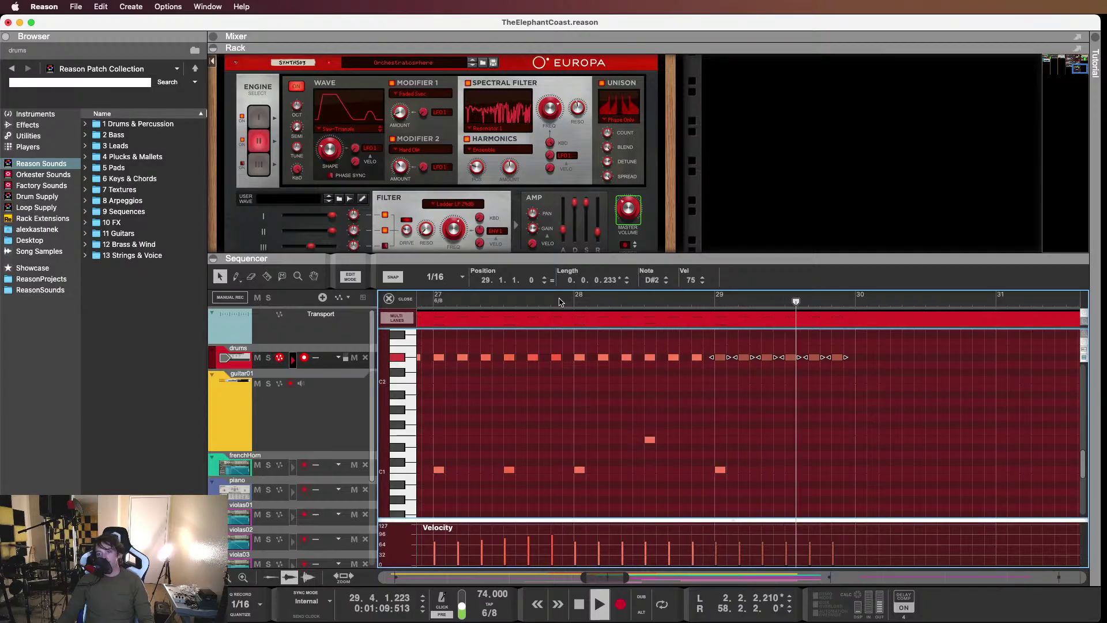
key(space)
click(788, 448)
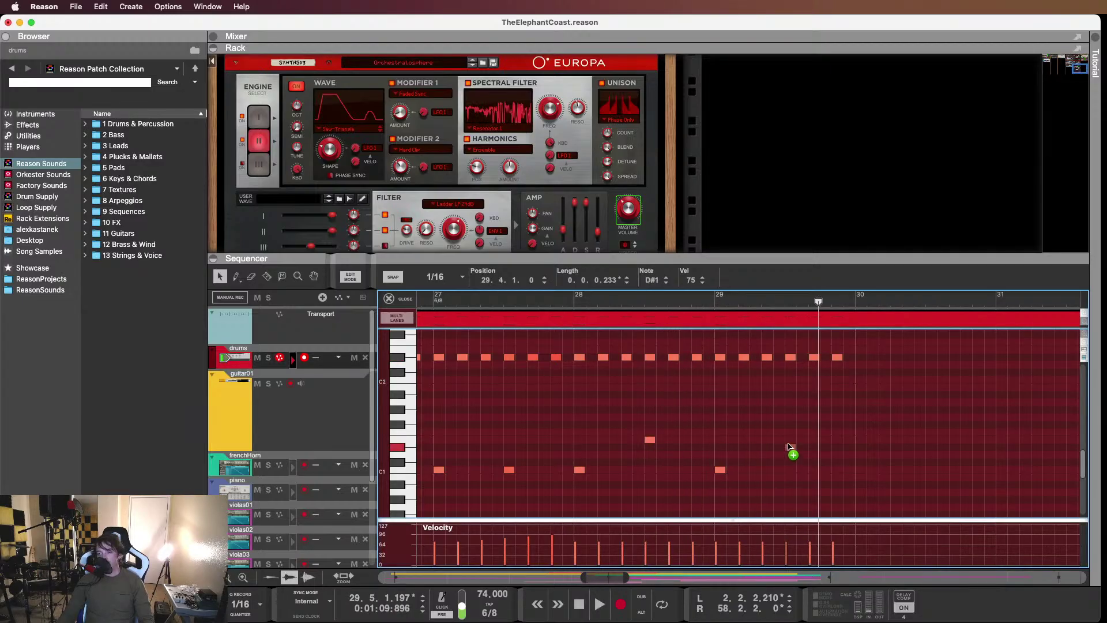
drag(789, 447, 790, 443)
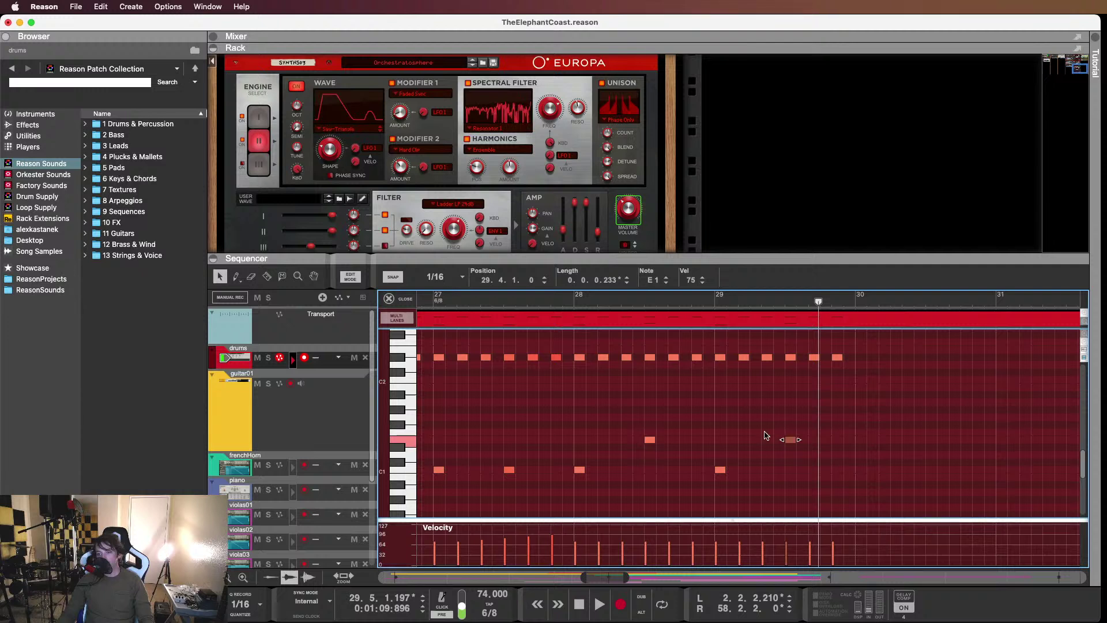
Play the drum part from 27.2.2.0 to the end of bar 29
scroll(697, 380, down, 2)
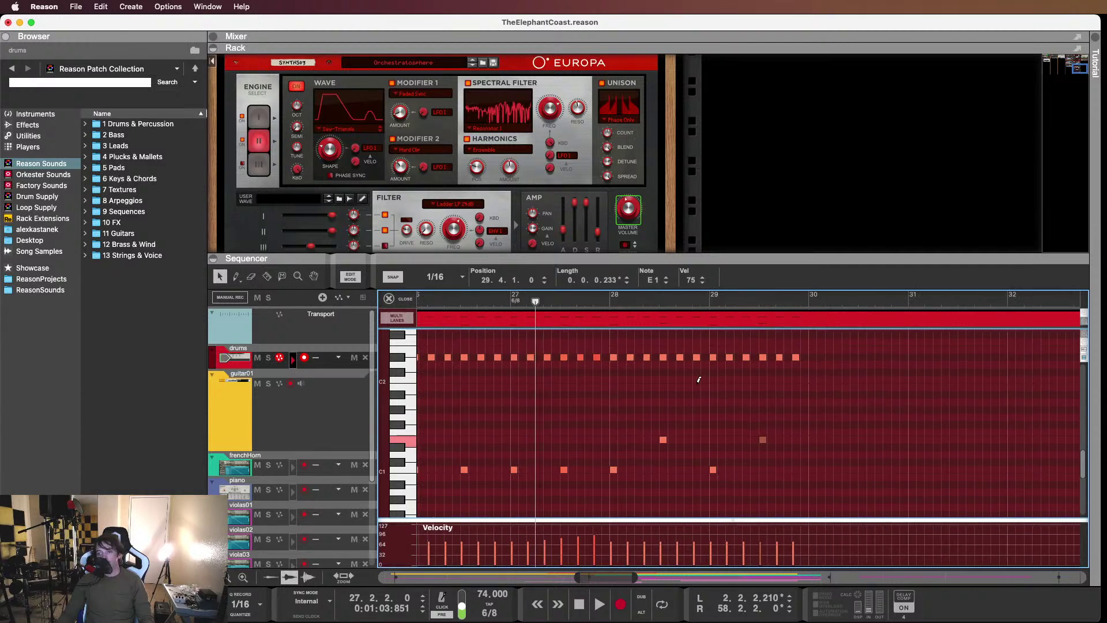
scroll(694, 386, left, 3)
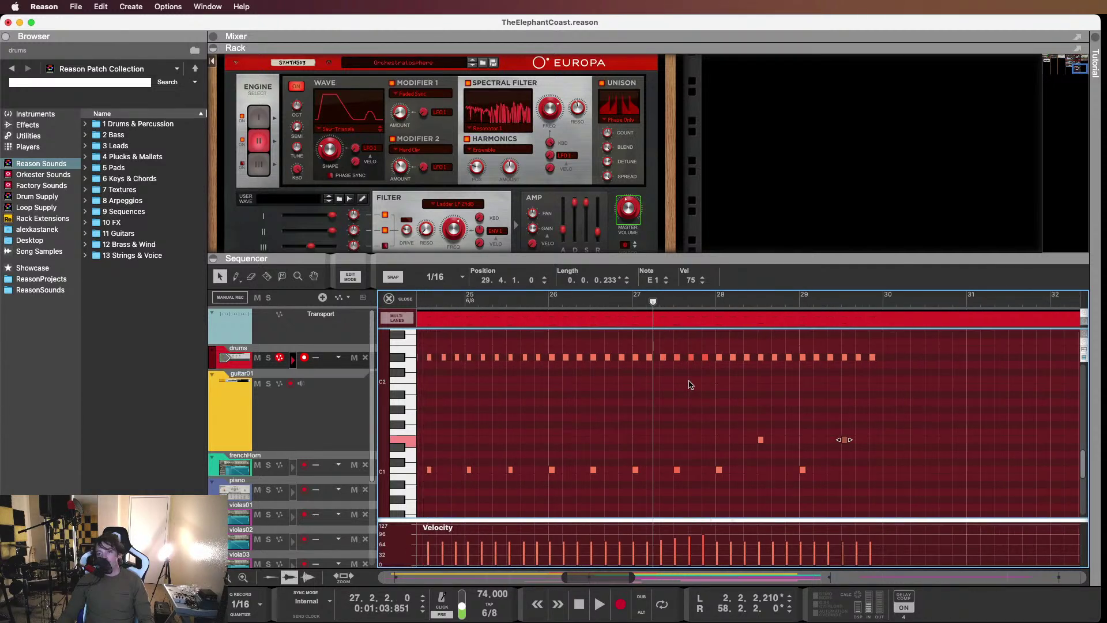
key(space)
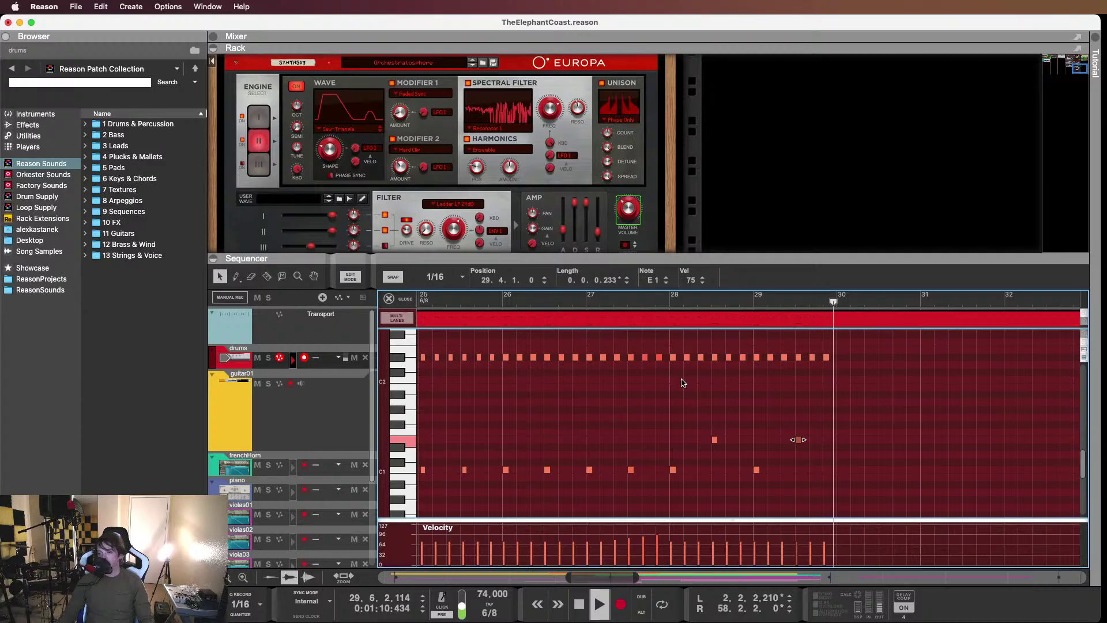
key(space)
Copy the bar 28–29 groove to 30.1.1.0, and duplicate it again at 32.1.1.0 after playing the result
drag(837, 348, 842, 473)
key(space)
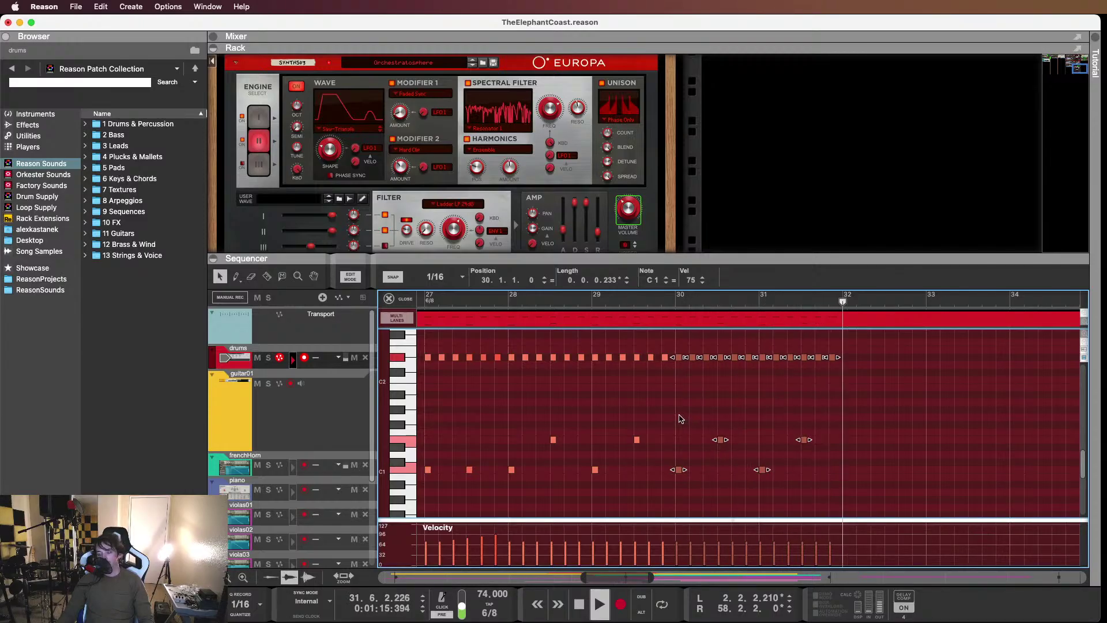
key(space)
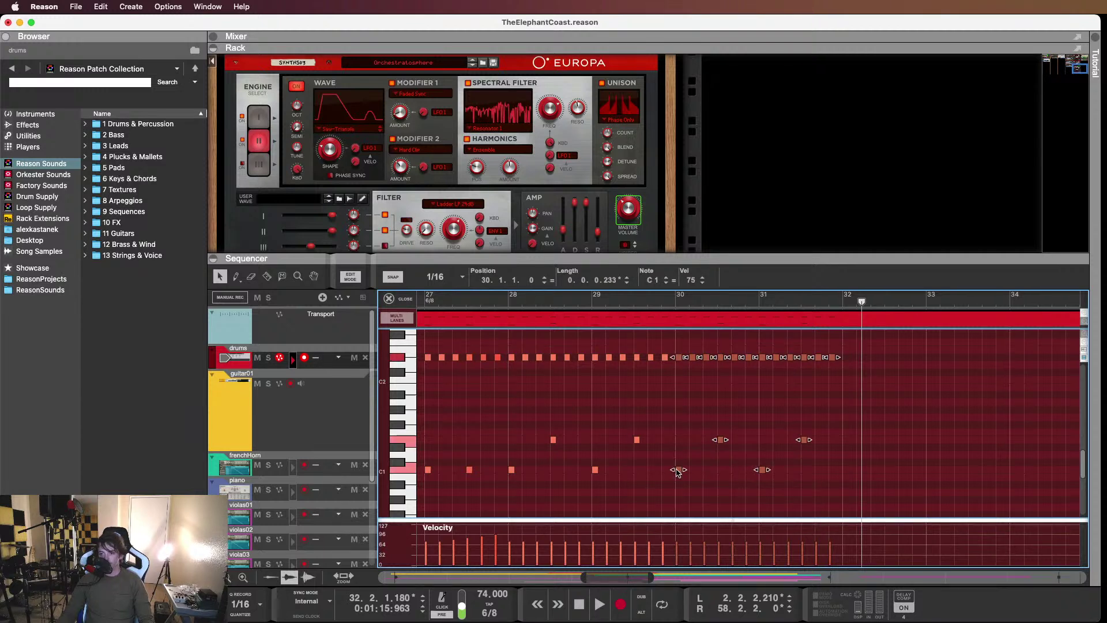
key(super+d)
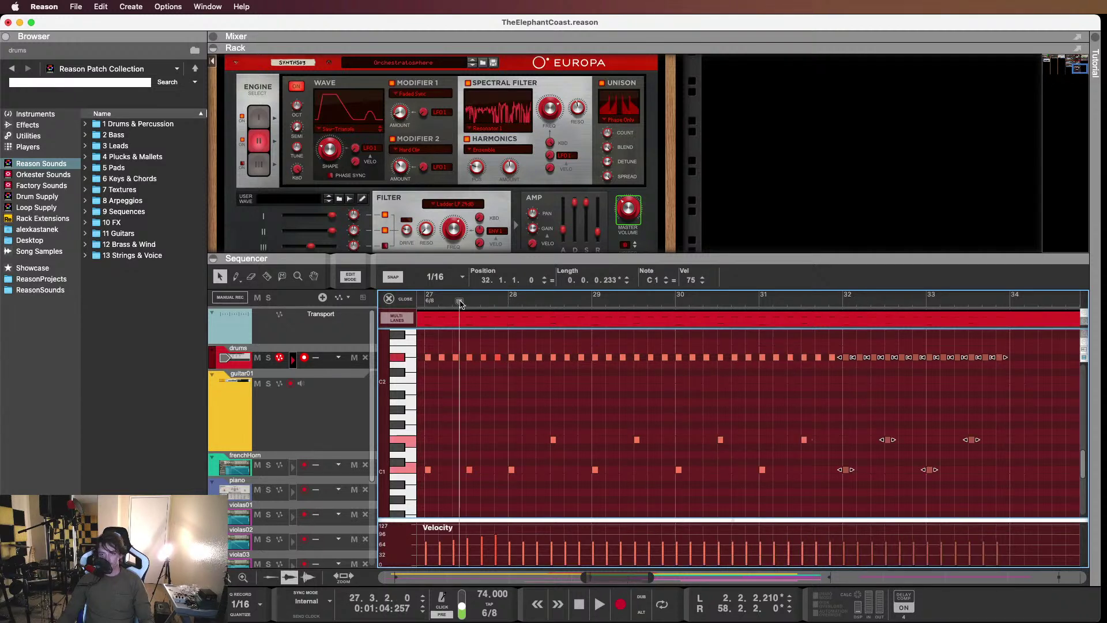
Play the drum part from 21.6.1.0, just before the clip starts, past the last notes into bar 35
scroll(576, 374, down, 2)
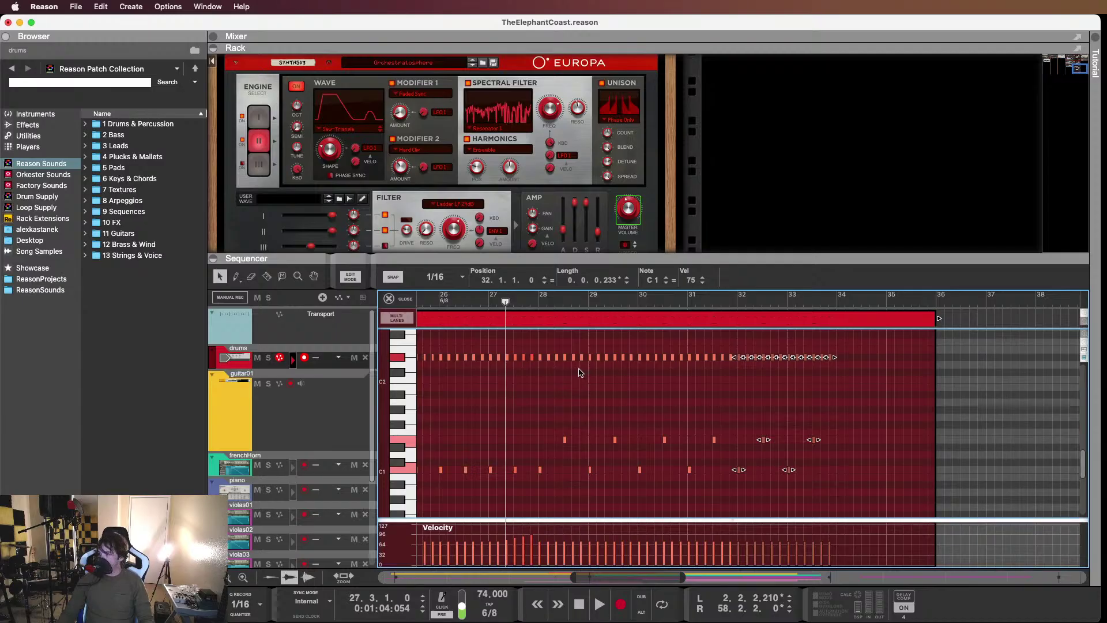
scroll(583, 373, left, 6)
scroll(579, 373, left, 1)
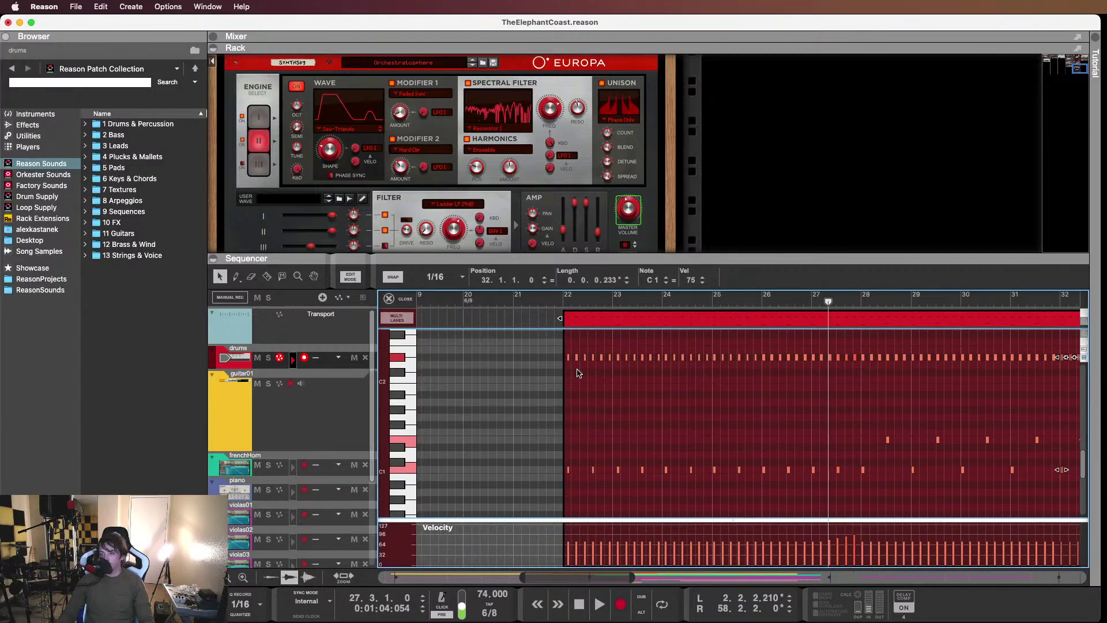
scroll(579, 374, right, 3)
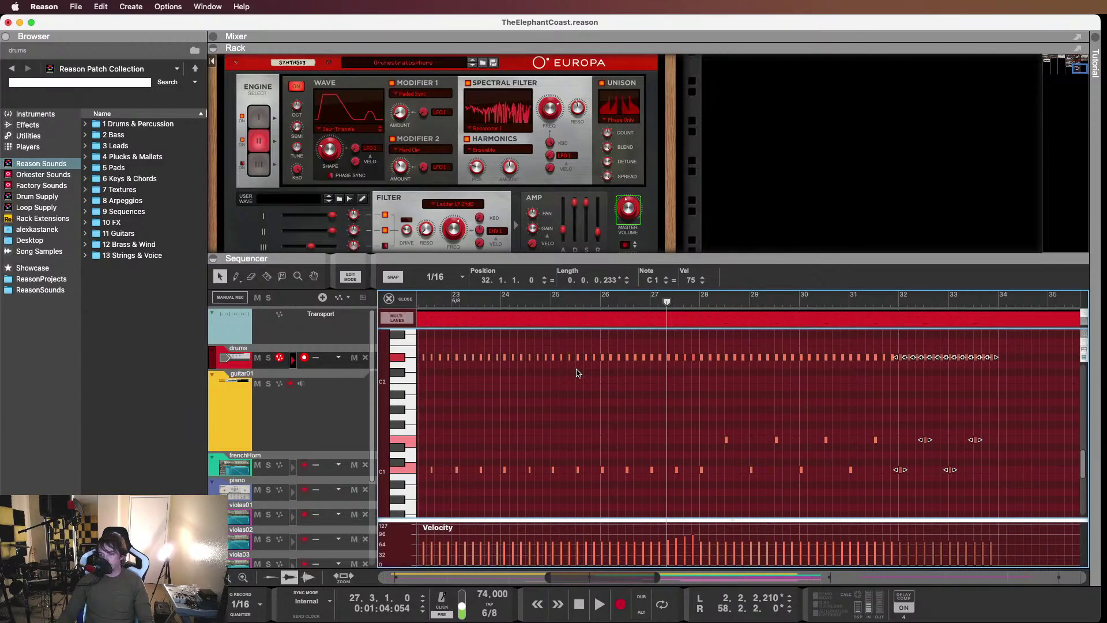
scroll(579, 374, left, 4)
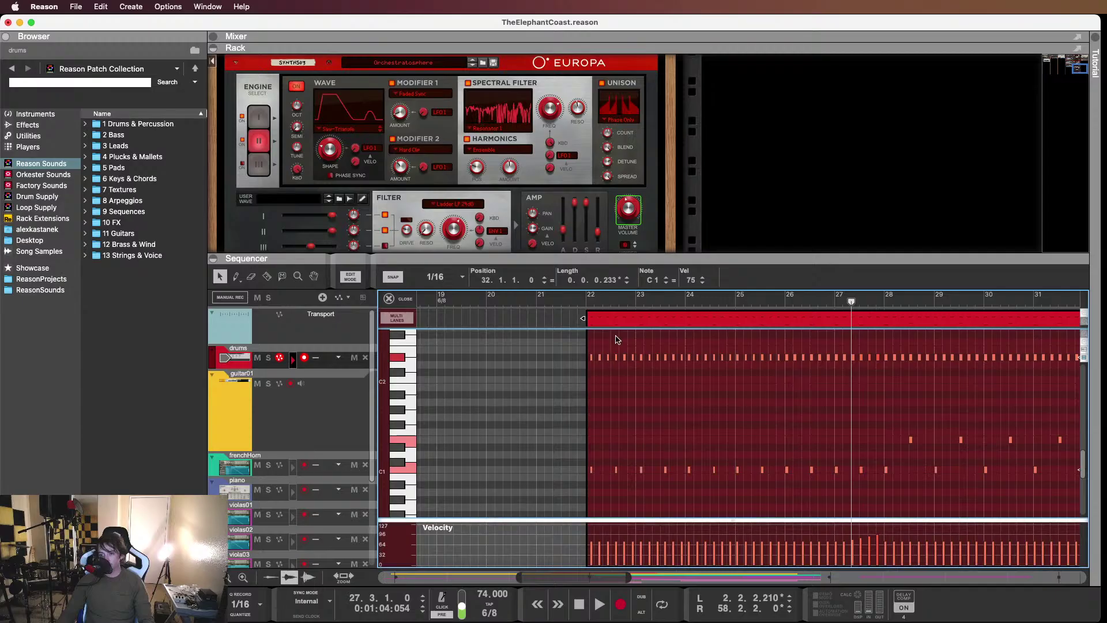
scroll(581, 298, right, 1)
click(519, 297)
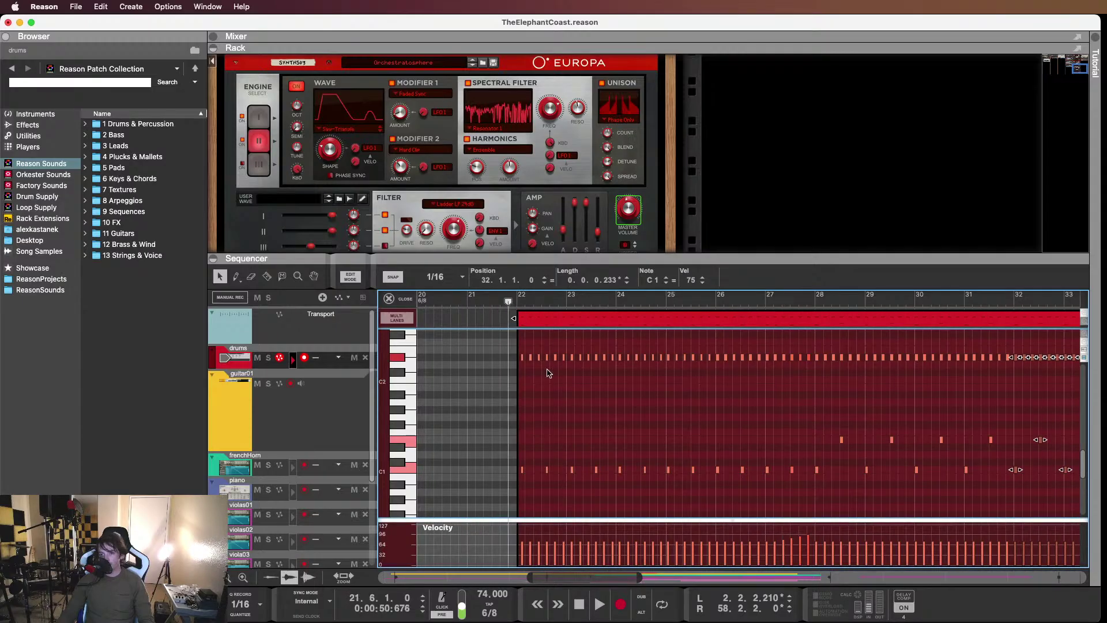
key(space)
scroll(566, 403, right, 1)
scroll(565, 403, right, 1)
click(566, 403)
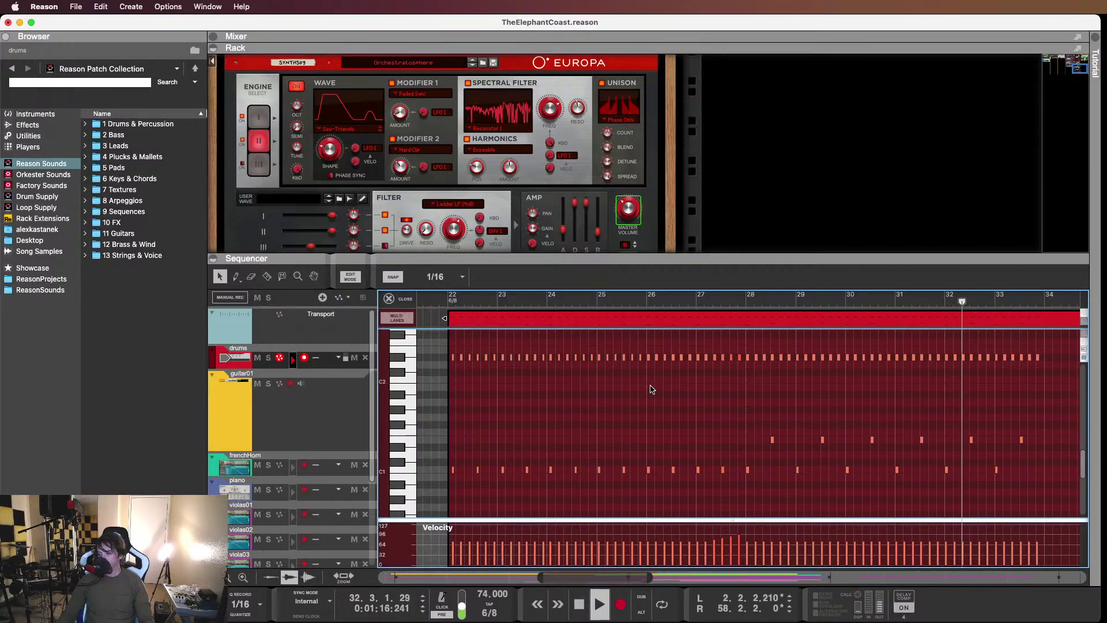
scroll(652, 390, right, 10)
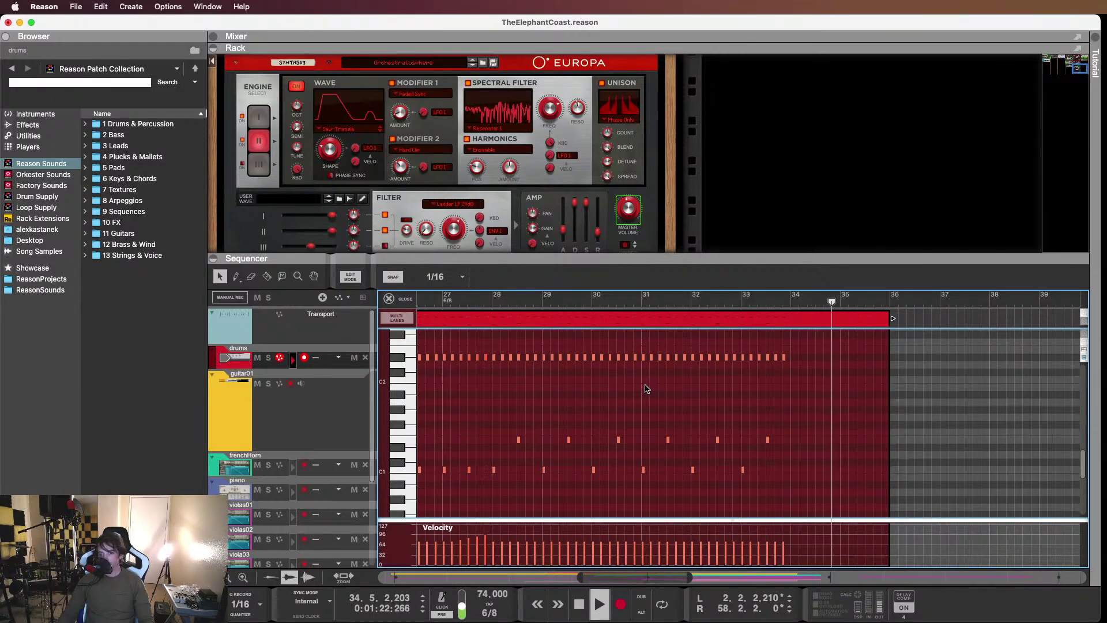
key(space)
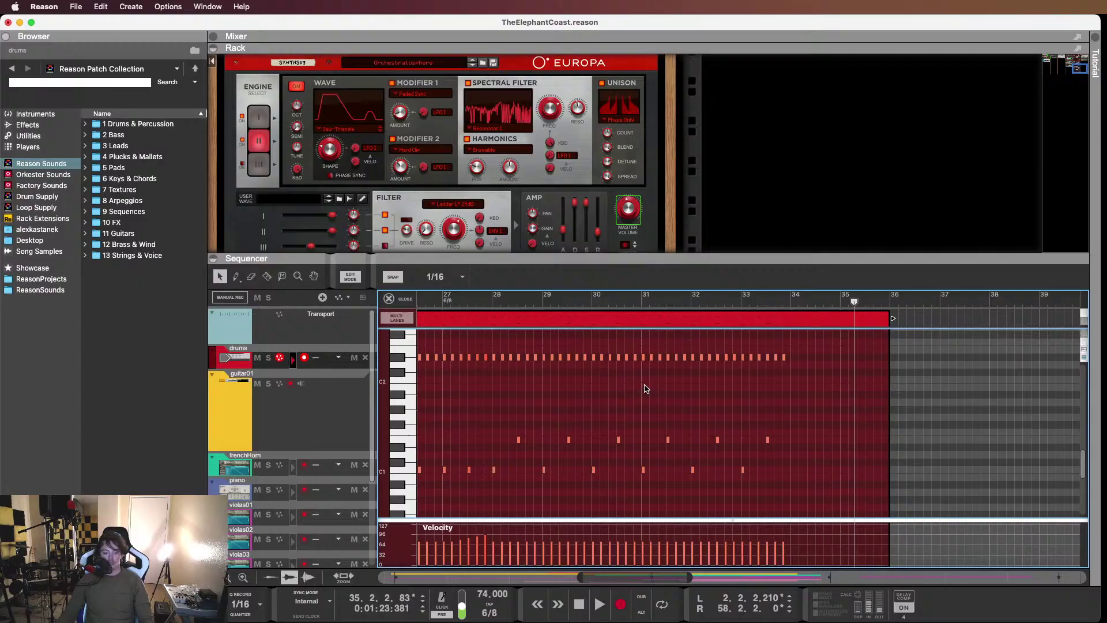
Extend the drum clip's end to bar 48 for a length of 26 bars
scroll(646, 390, down, 5)
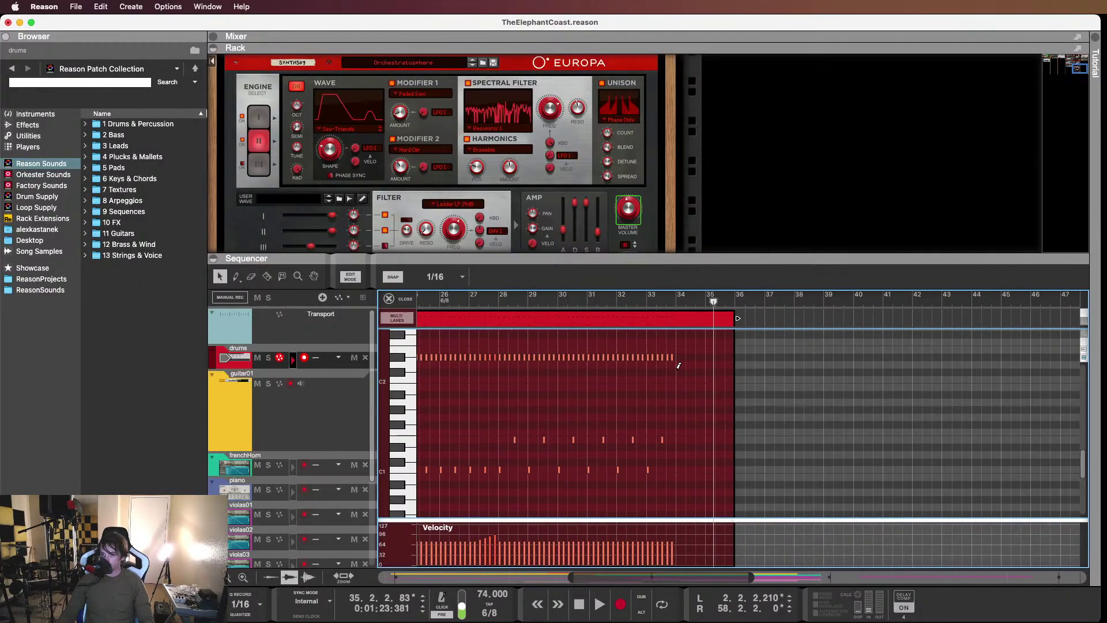
drag(716, 319, 917, 325)
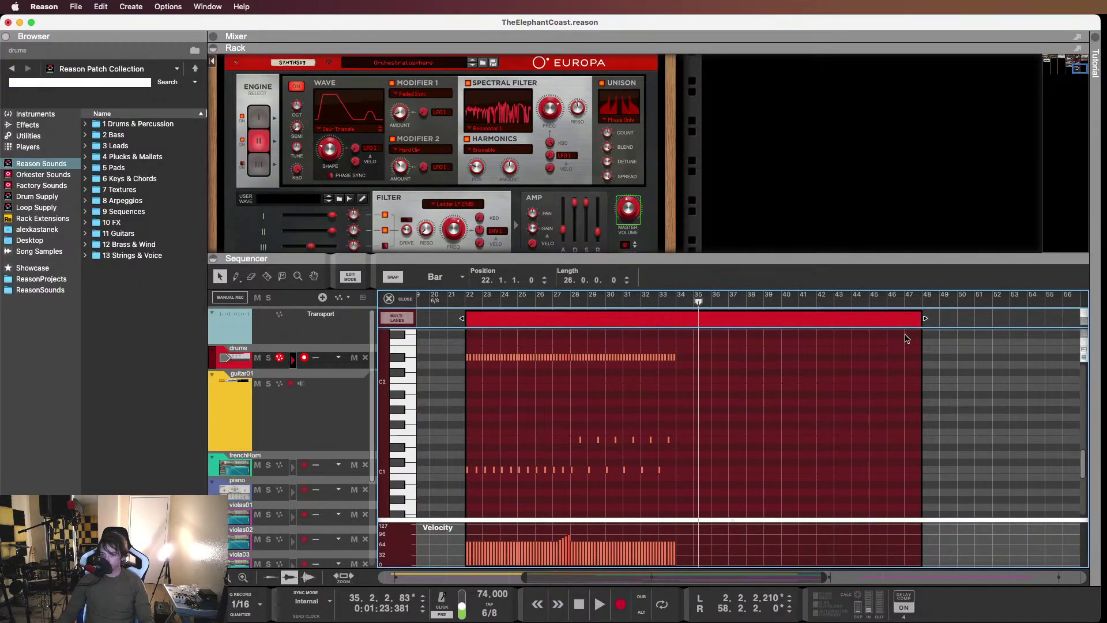
click(854, 372)
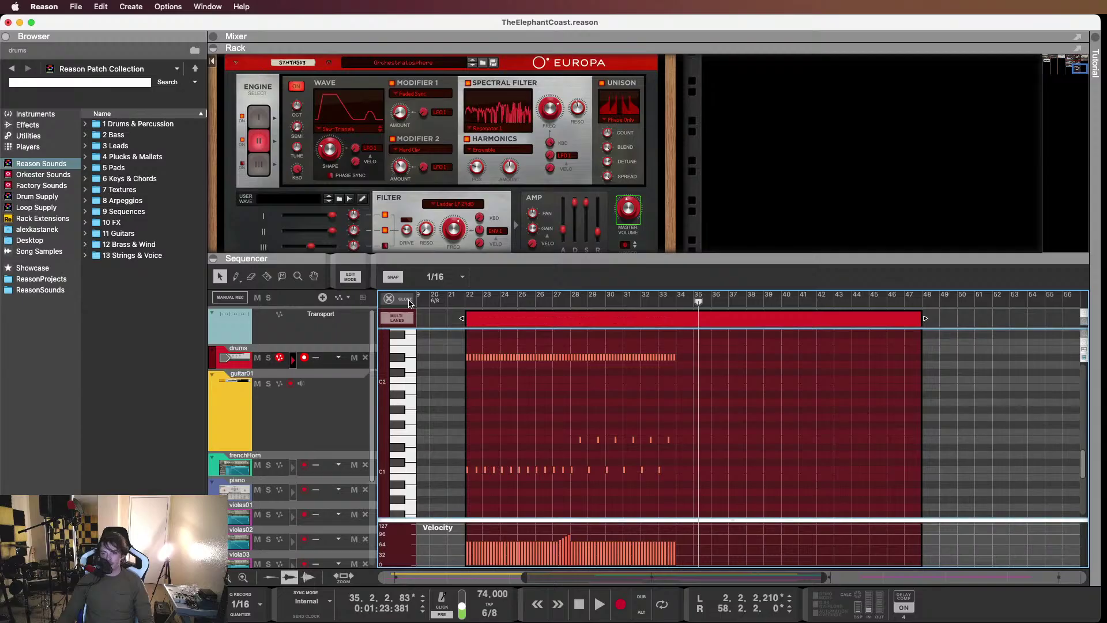
Play from 33.6.2.0 through the empty bars into bar 37, and return the playhead to 32.3.1.0
drag(701, 300, 675, 305)
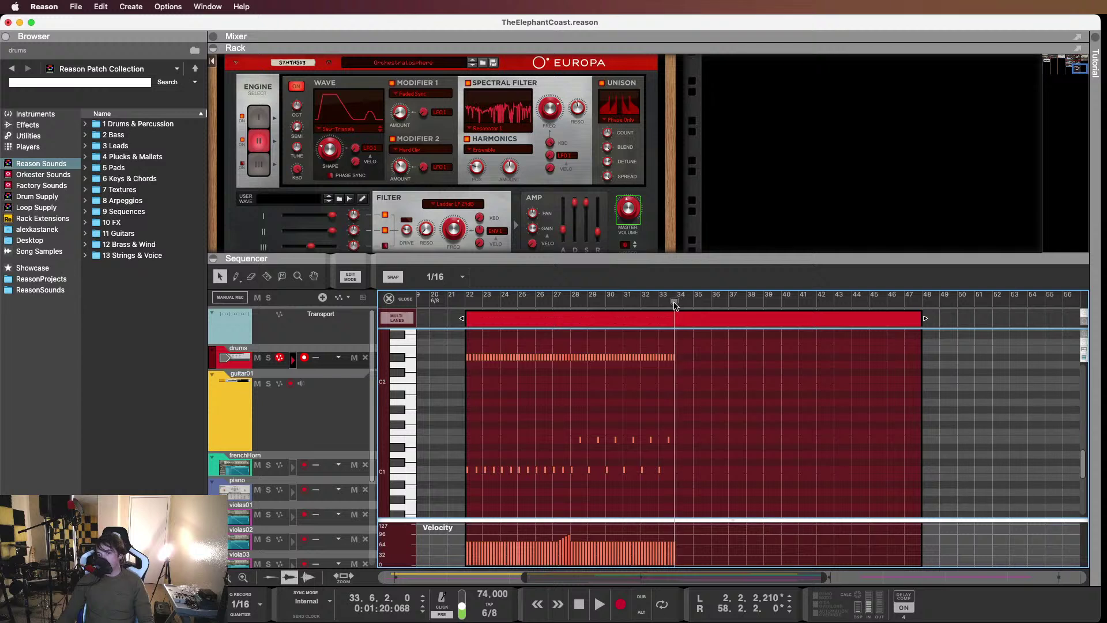
key(space)
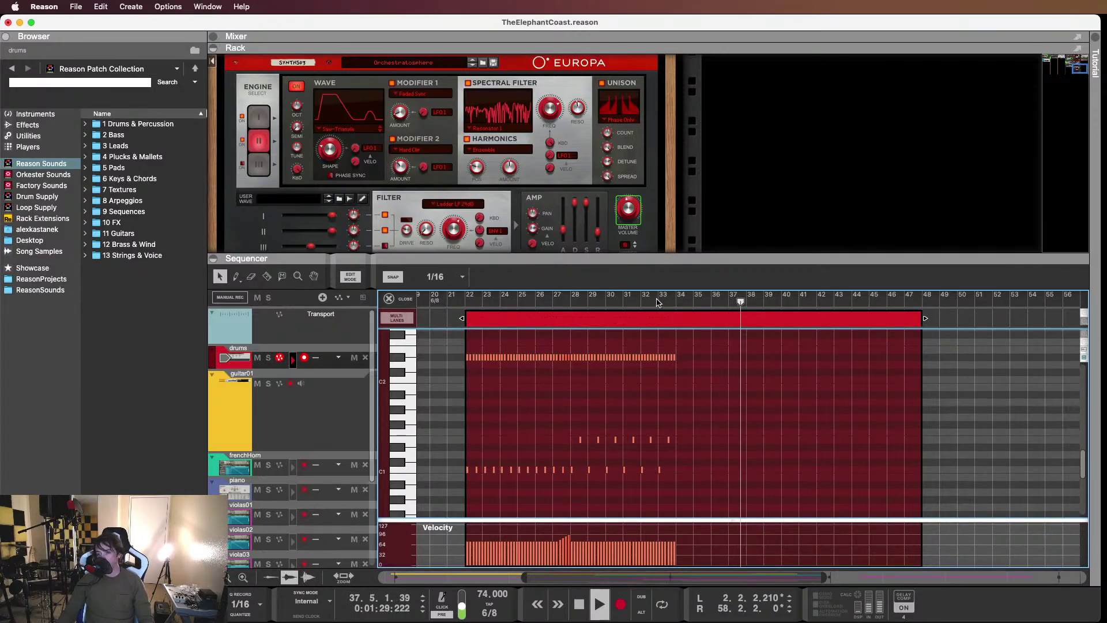
key(space)
drag(676, 301, 647, 299)
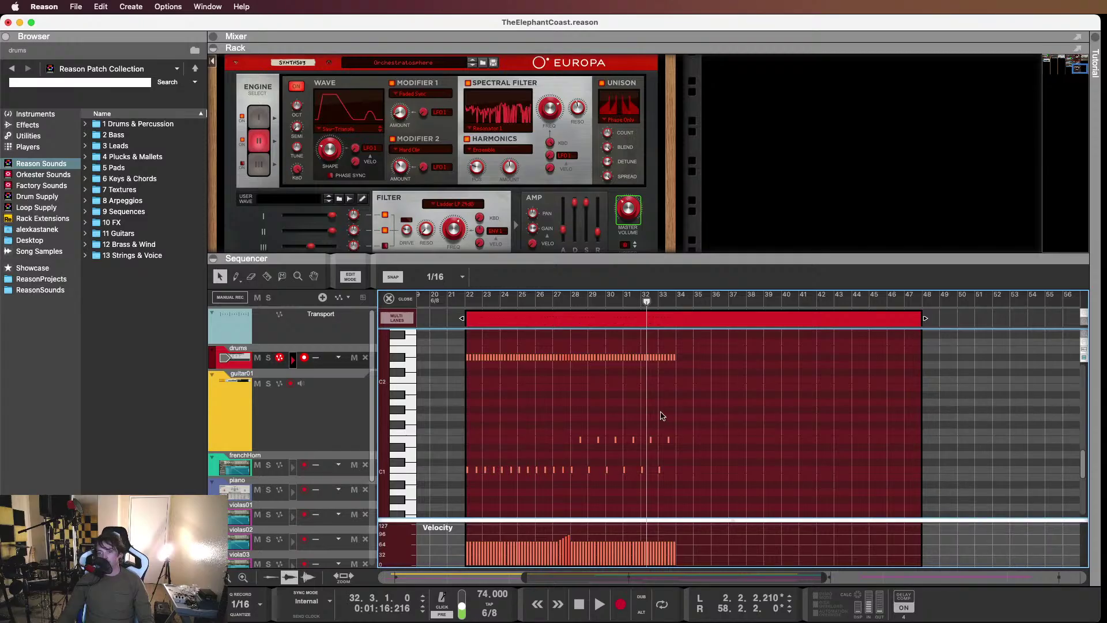
Copy the C1, E1 and D#2 groove of bars 28–33 so the copies start at 34.1.1.0
drag(448, 340, 739, 495)
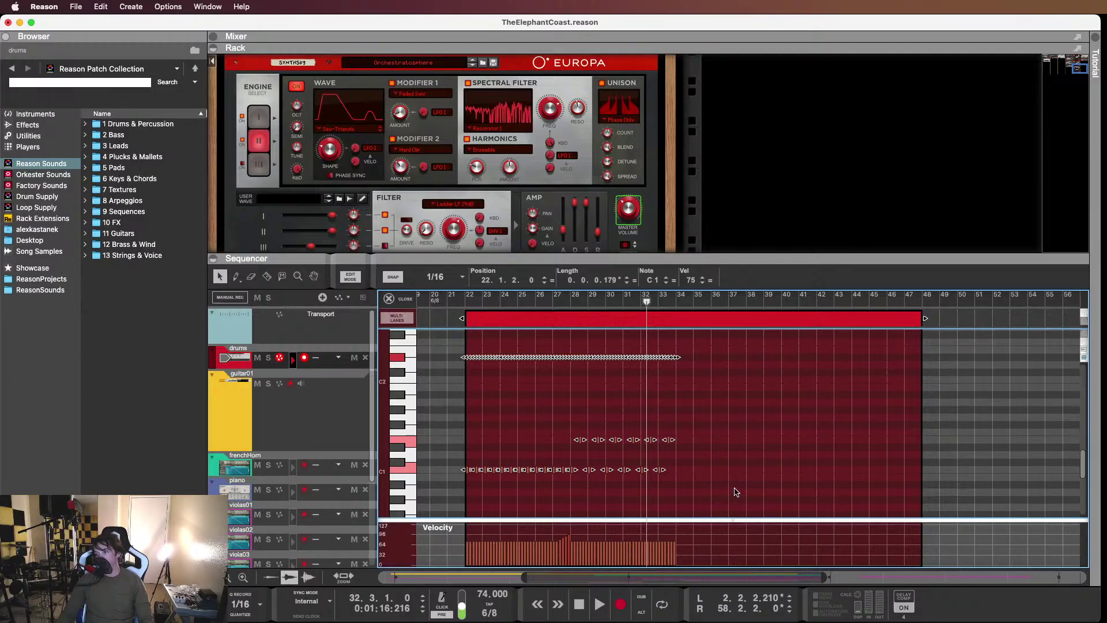
click(704, 495)
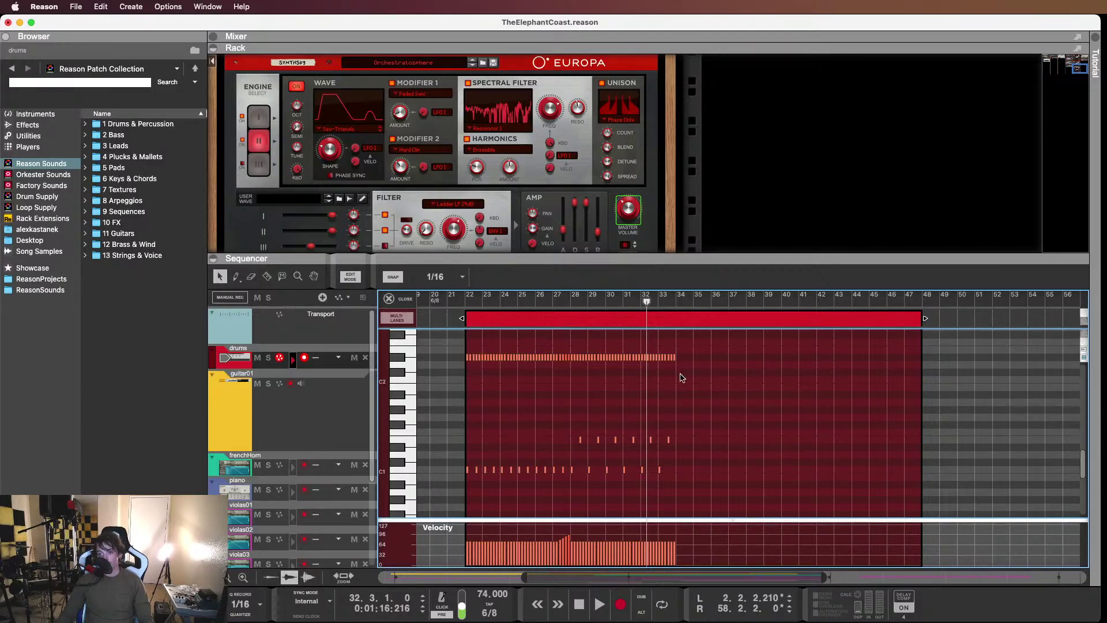
scroll(681, 375, up, 3)
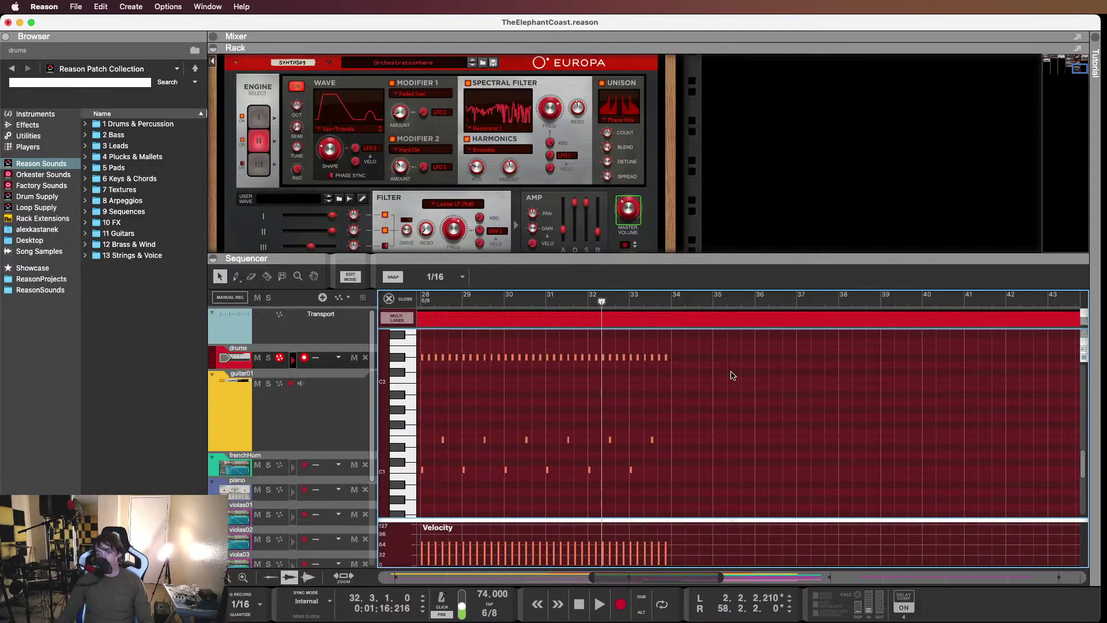
scroll(732, 375, left, 2)
drag(738, 358, 744, 472)
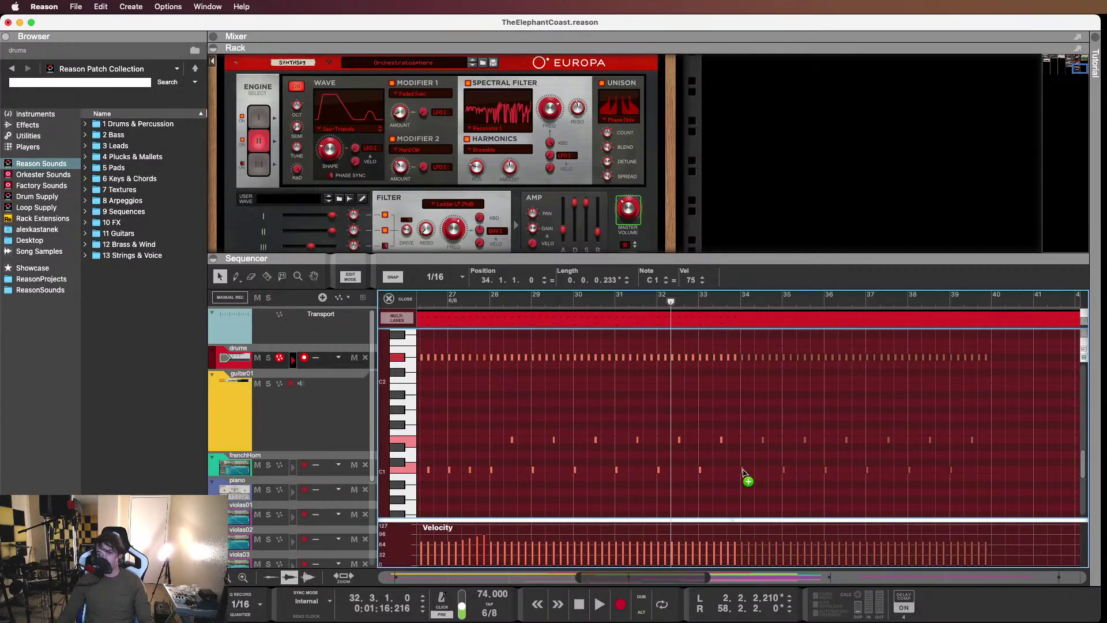
Duplicate the selected drum notes so that the copy starts at position 34.1.1.0
drag(743, 472, 743, 472)
scroll(668, 408, up, 3)
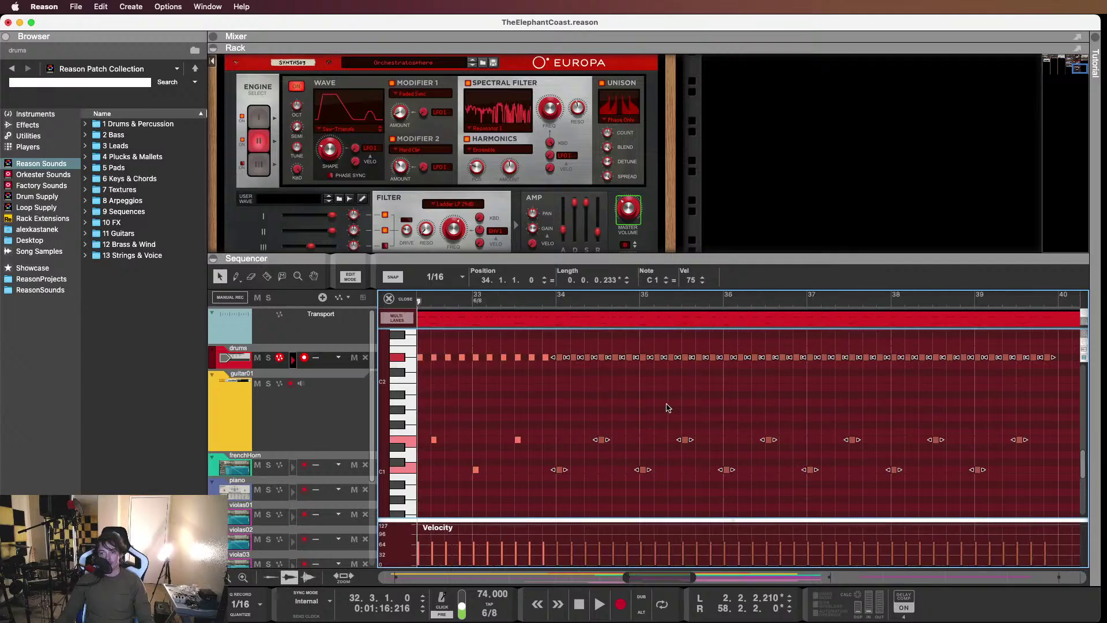
click(602, 440)
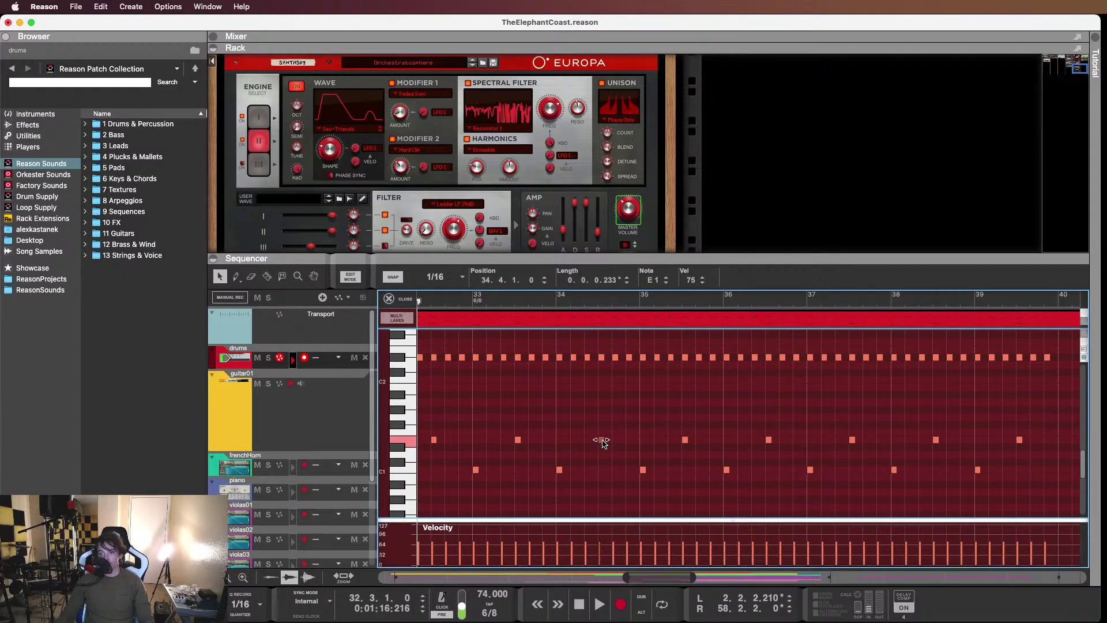
Play the drum clip twice from around bar 33 to check the transition into the copied bars
click(530, 303)
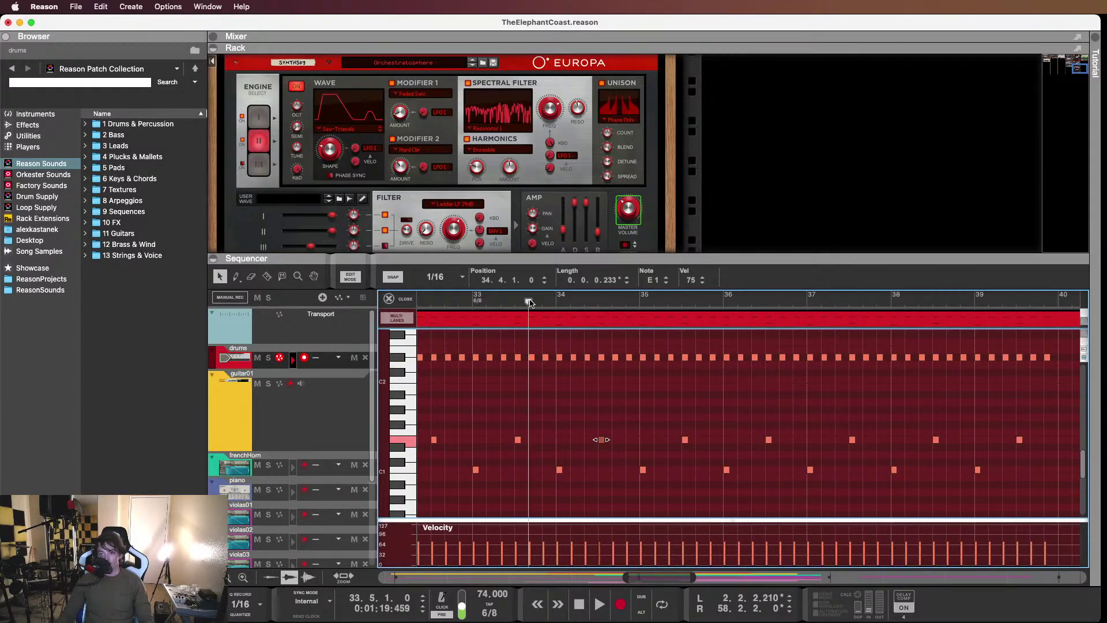
key(space)
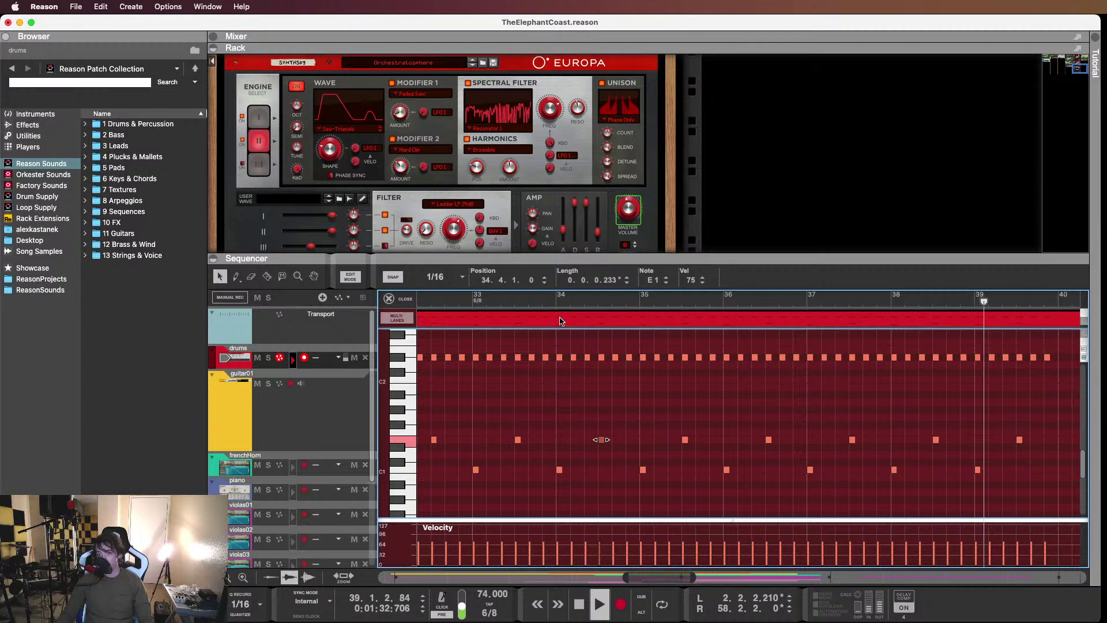
key(space)
click(556, 390)
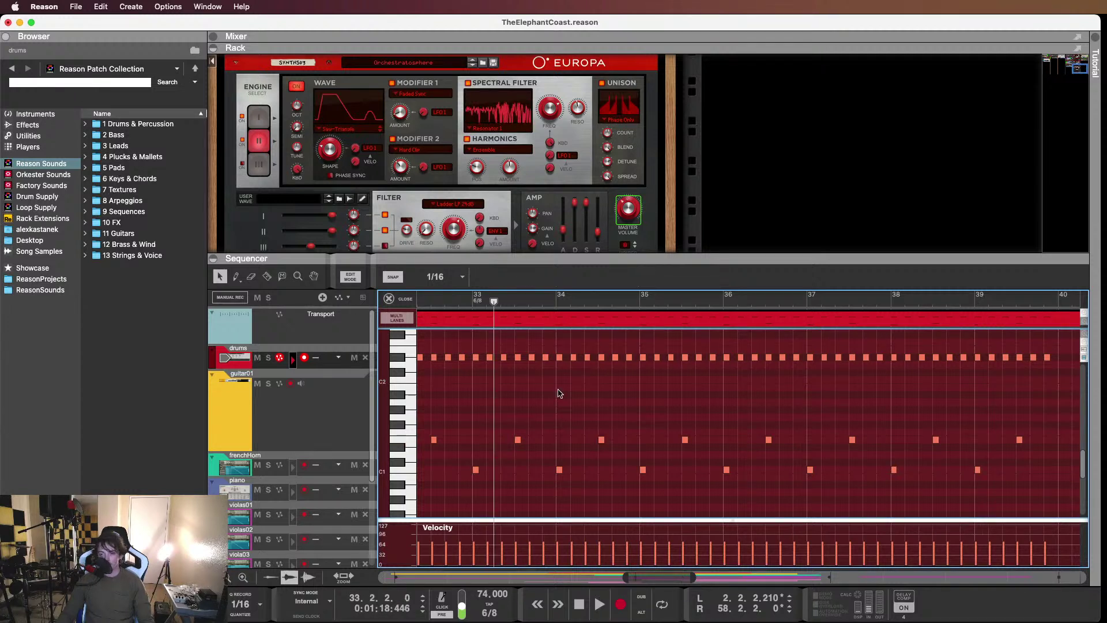
key(space)
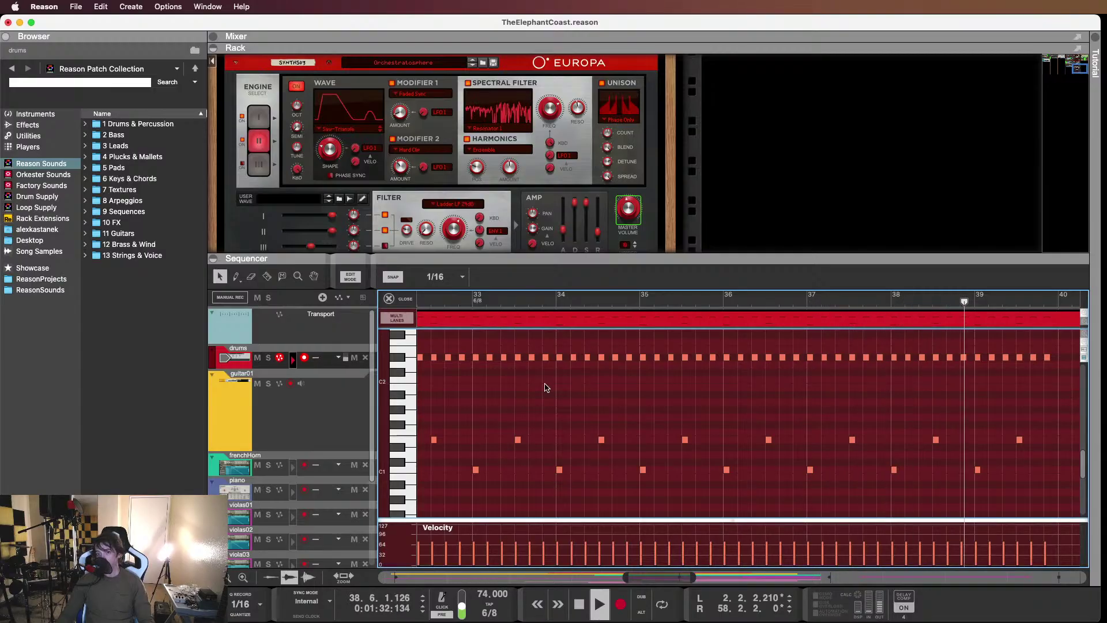
key(space)
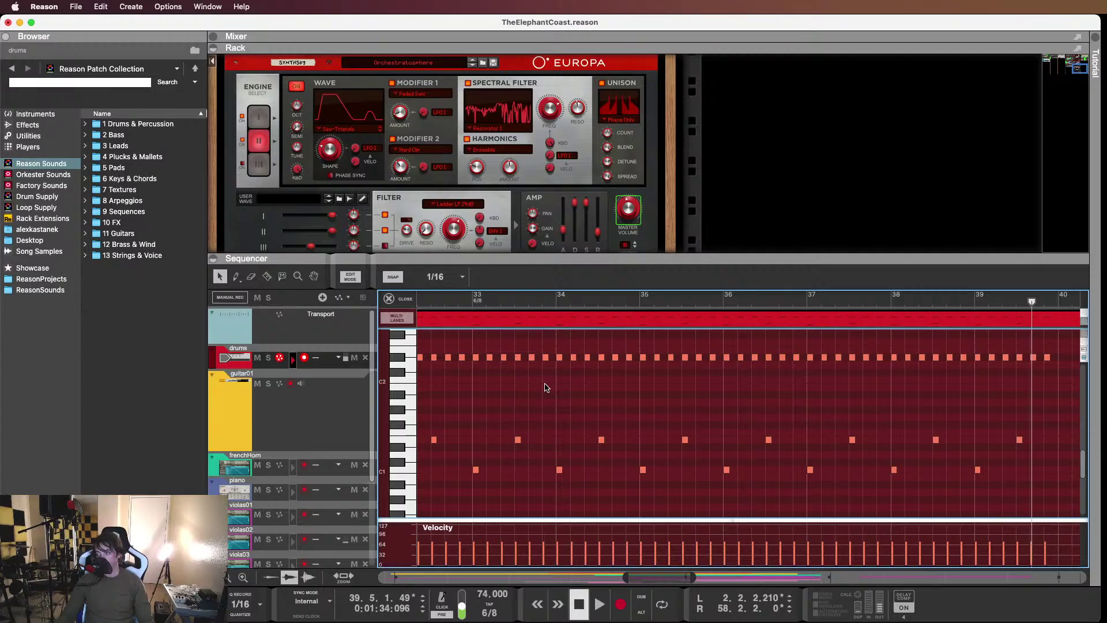
Move the playhead back to 27.5.1.0 and play the drum pattern going into bar 28
scroll(741, 374, left, 5)
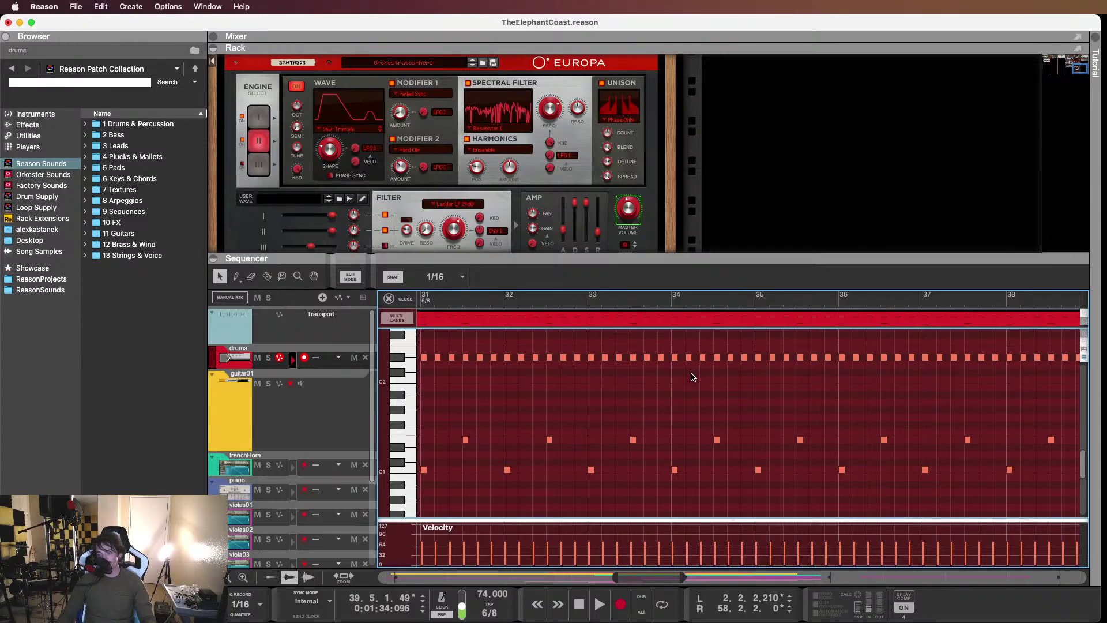
scroll(668, 380, down, 5)
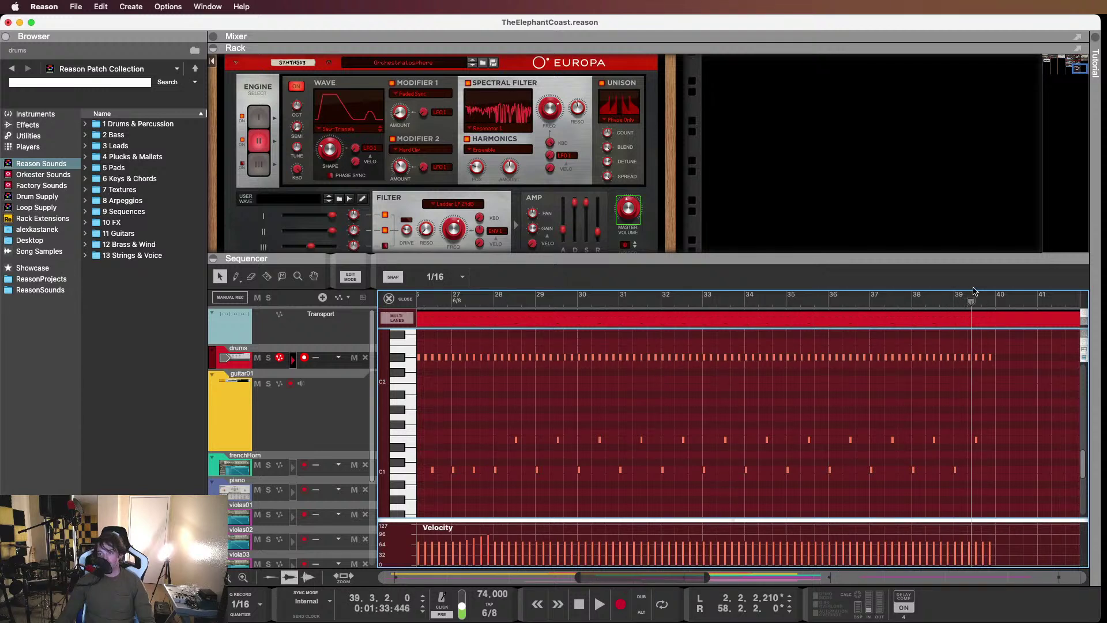
drag(981, 292, 479, 296)
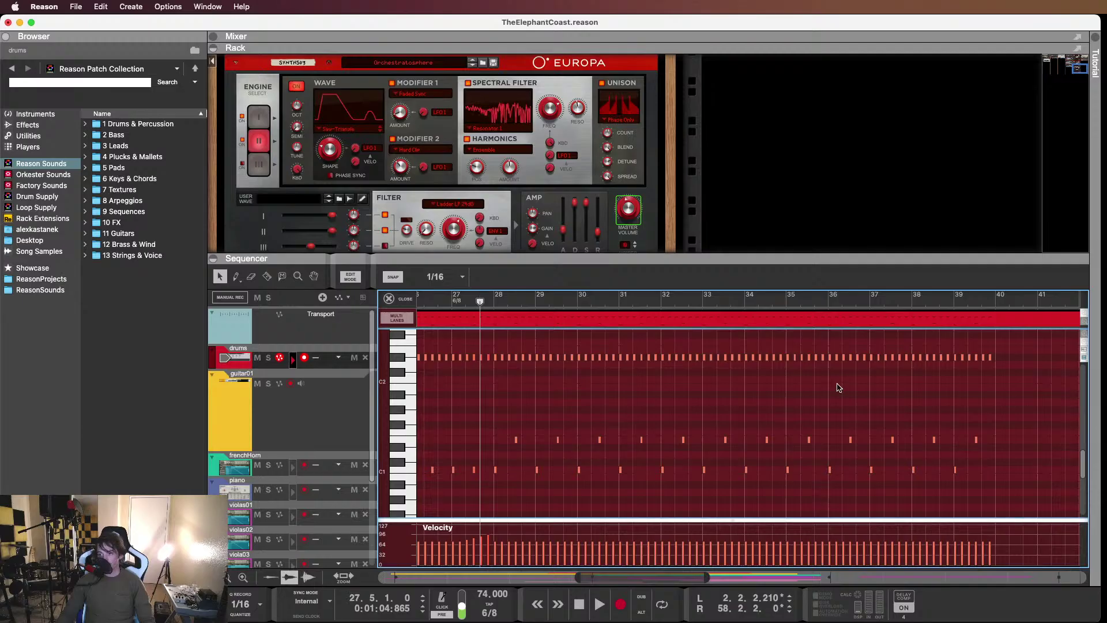
scroll(709, 421, left, 3)
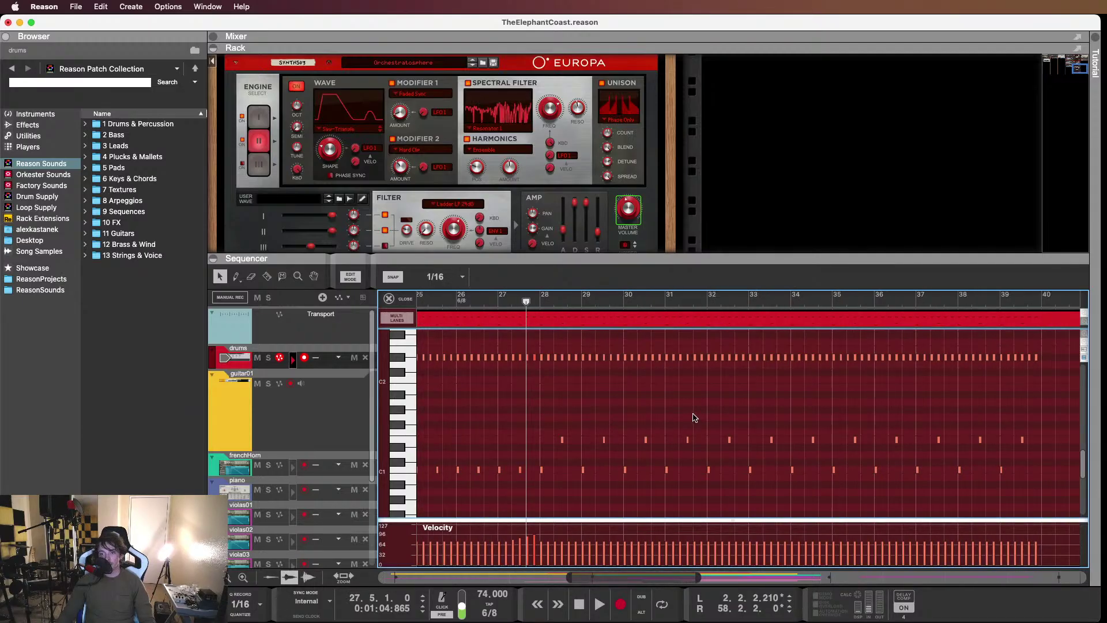
scroll(622, 408, up, 5)
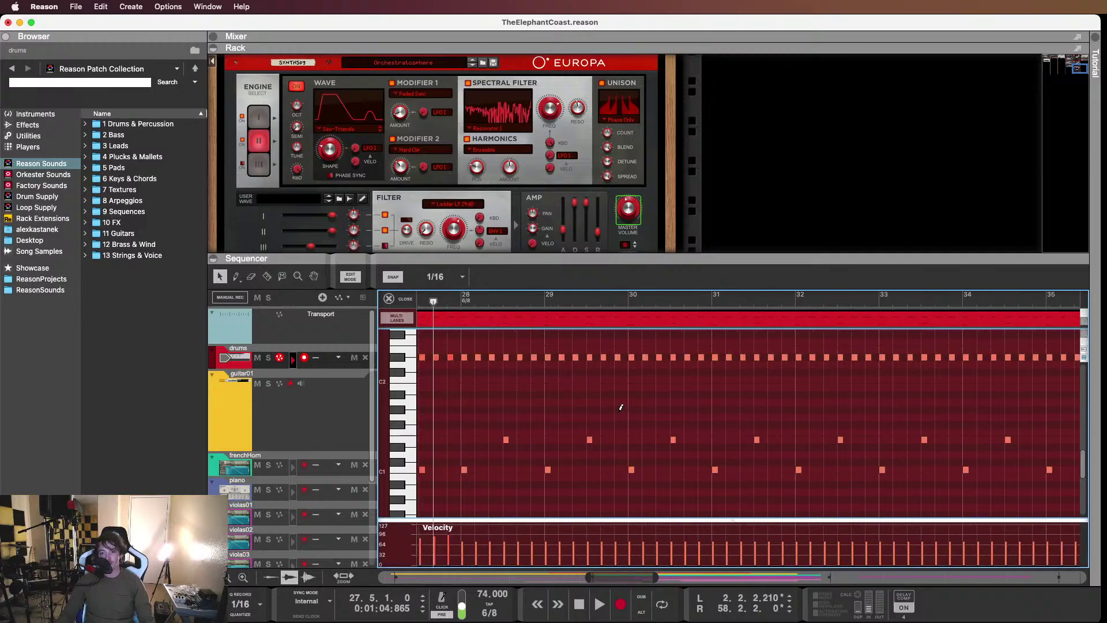
key(space)
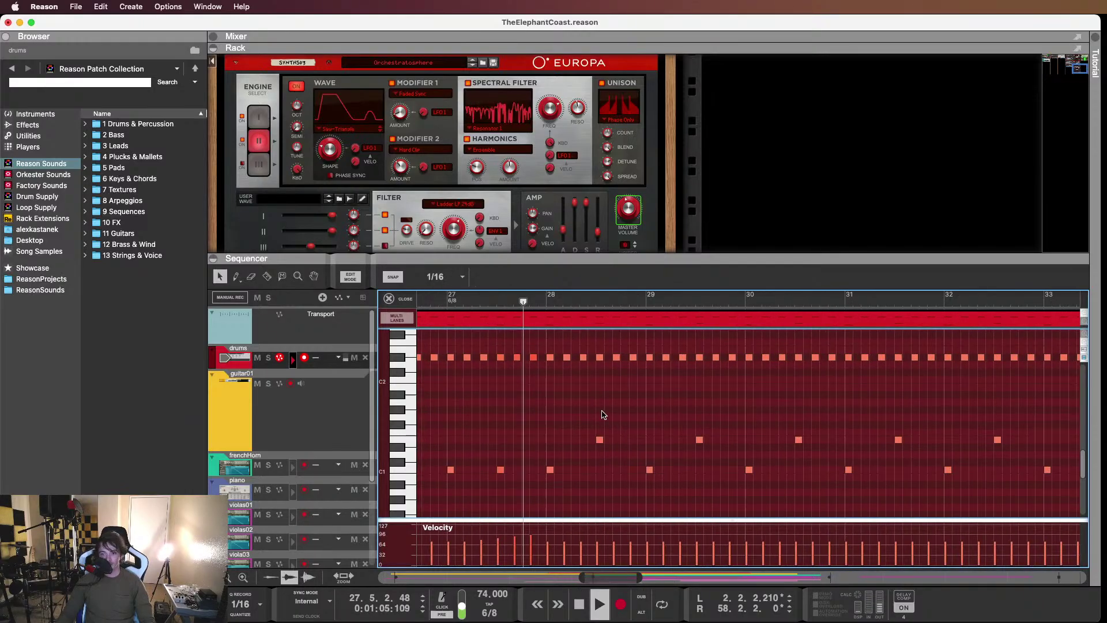
key(space)
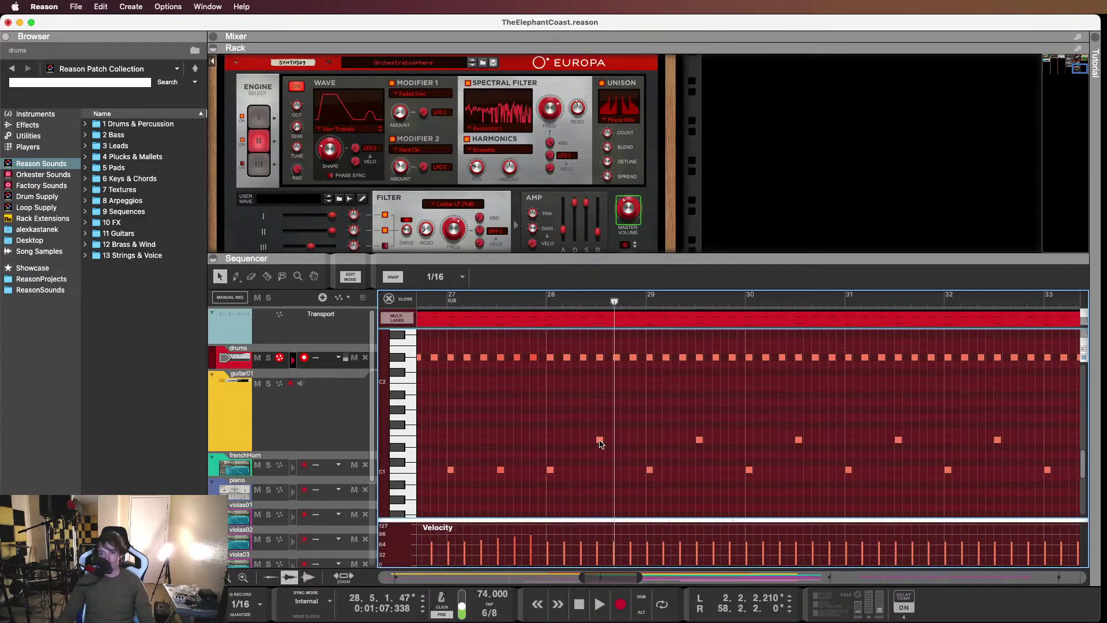
Copy bar 28's E1 note to A1 at position 28.2.2.0 and play the result from 27.6.1.0
drag(600, 440, 575, 402)
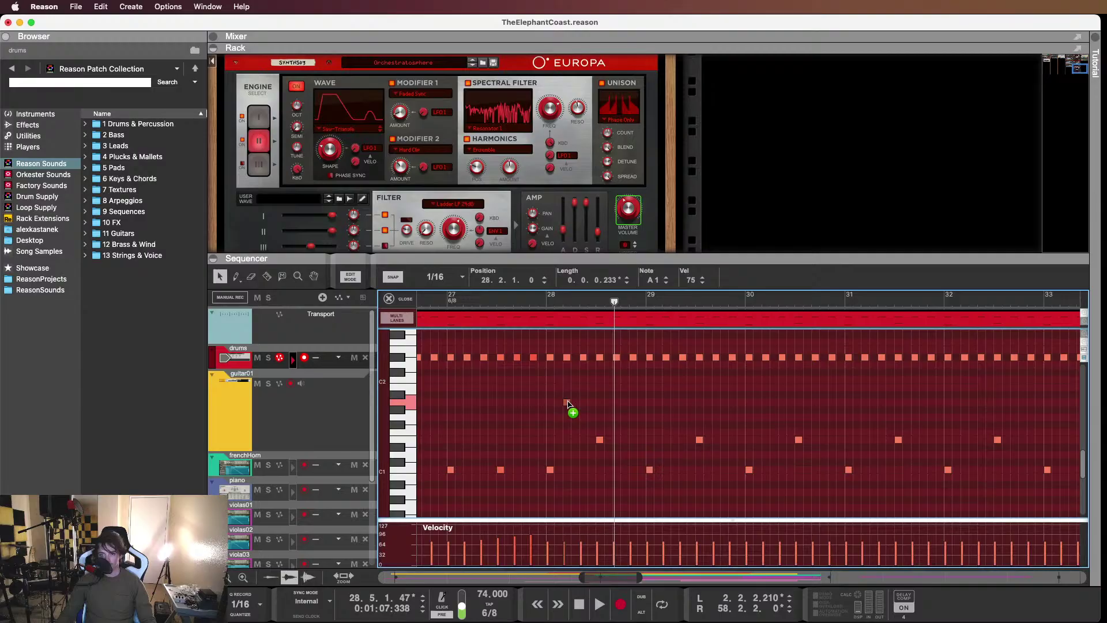
drag(568, 404, 571, 406)
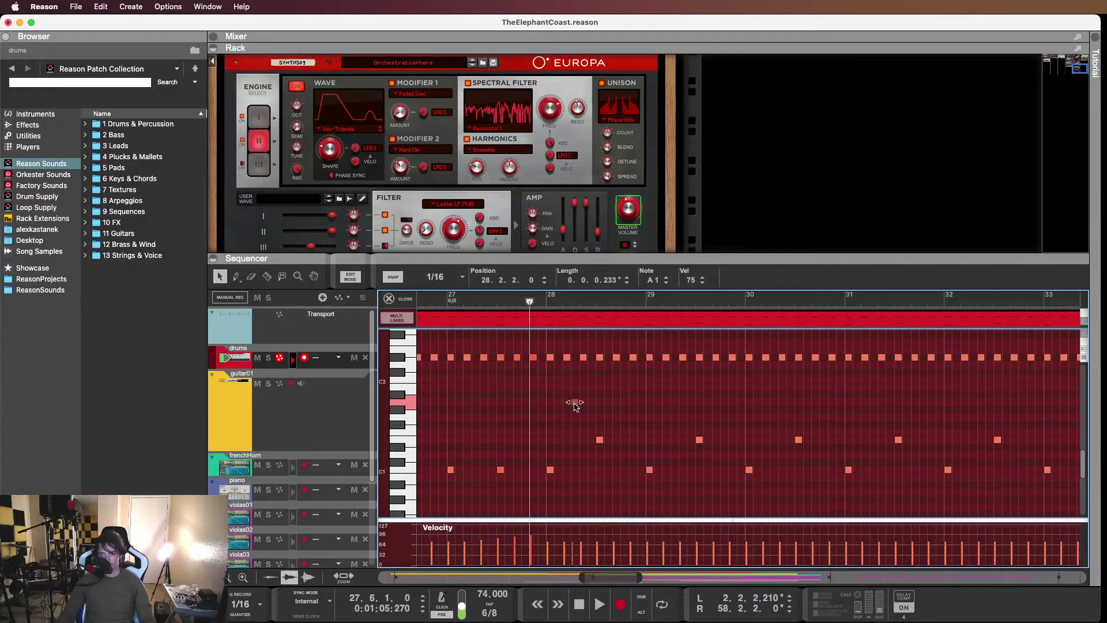
key(space)
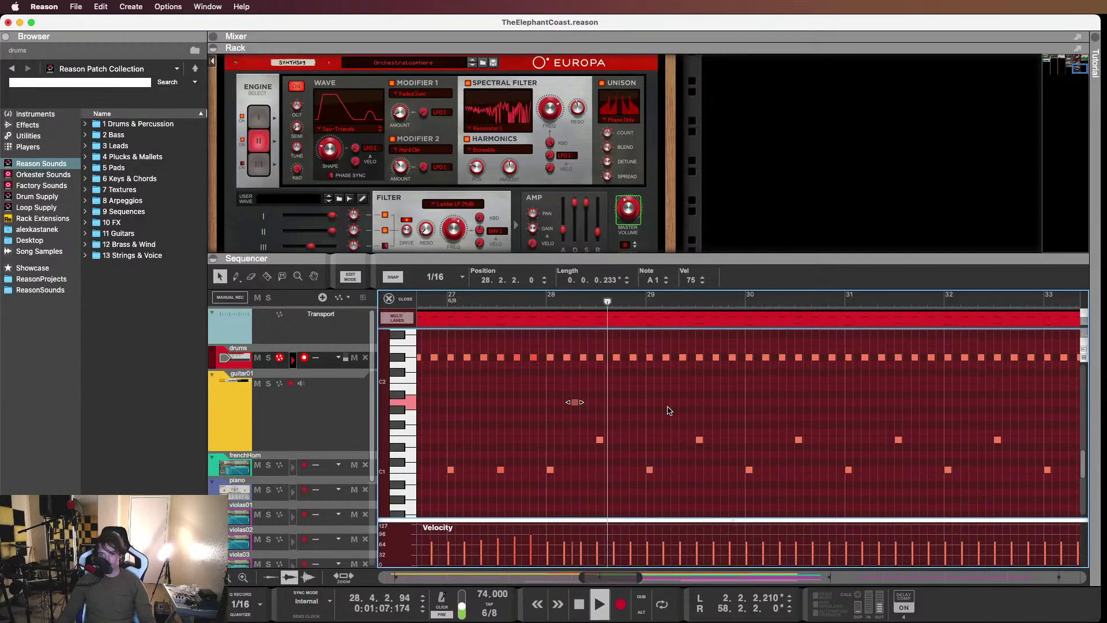
key(space)
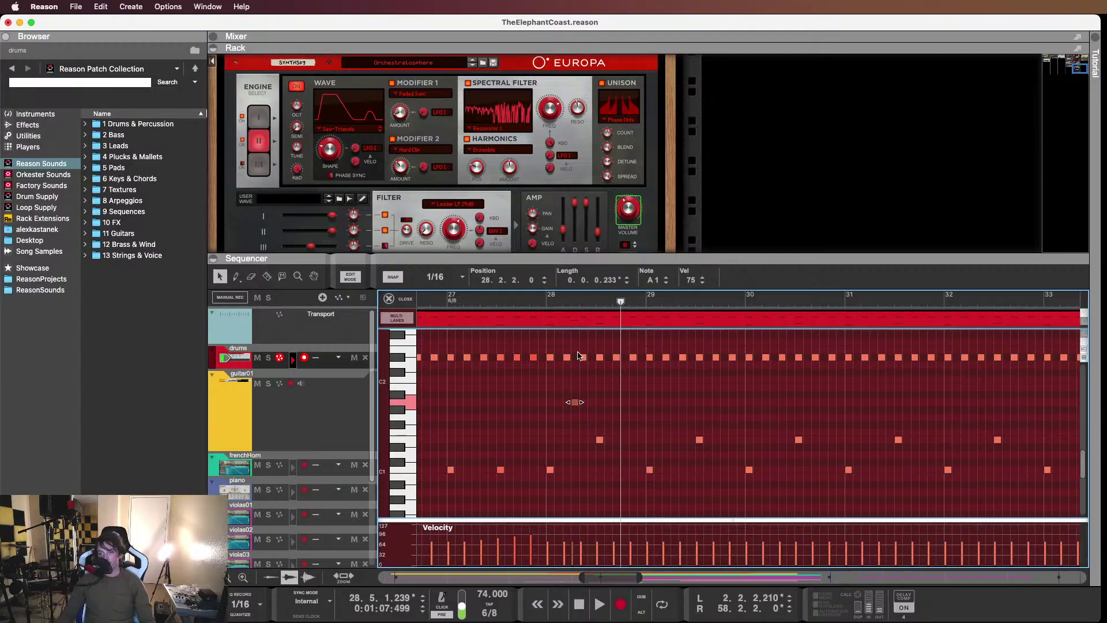
Select the D#2 notes from the start of bar 28 to examine how the beats divide around the A1 note
scroll(583, 361, up, 3)
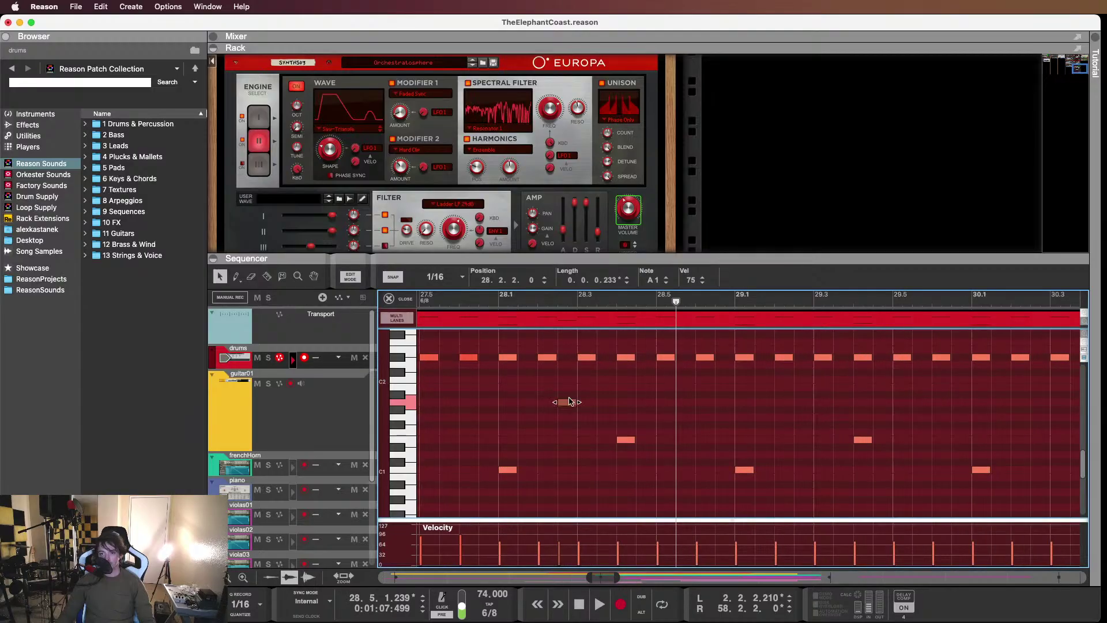
click(509, 353)
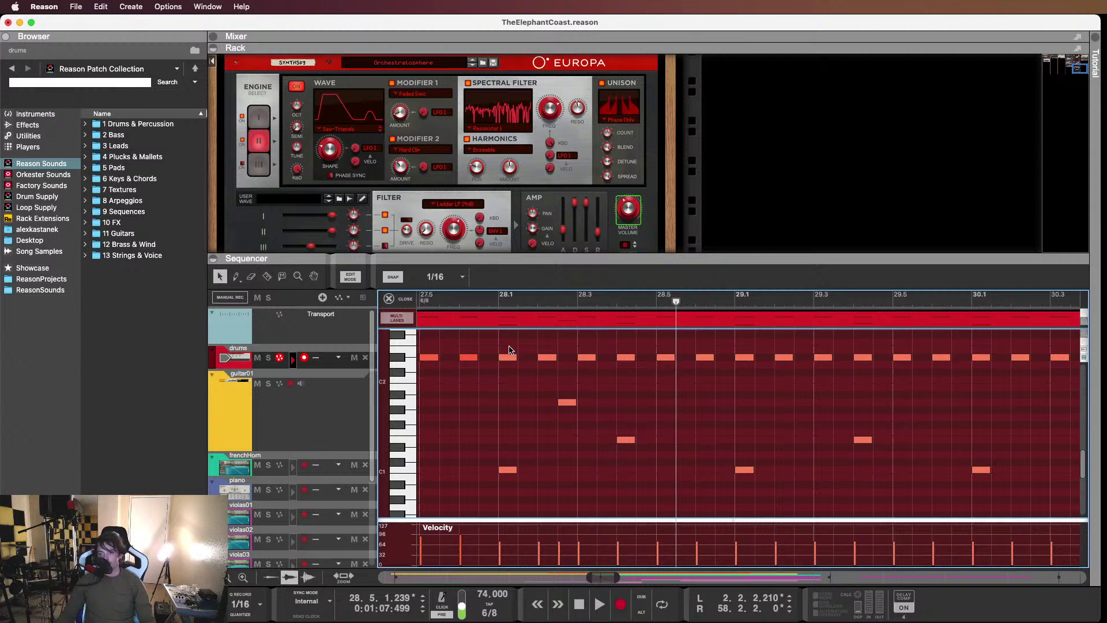
drag(502, 339, 788, 383)
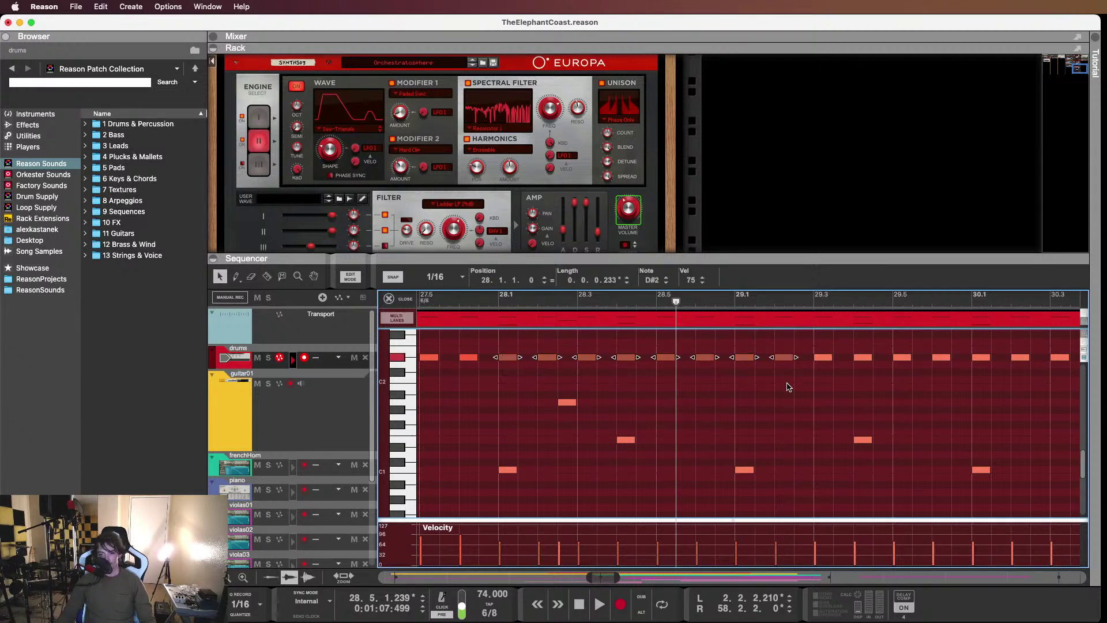
click(714, 380)
drag(511, 351, 796, 386)
click(678, 383)
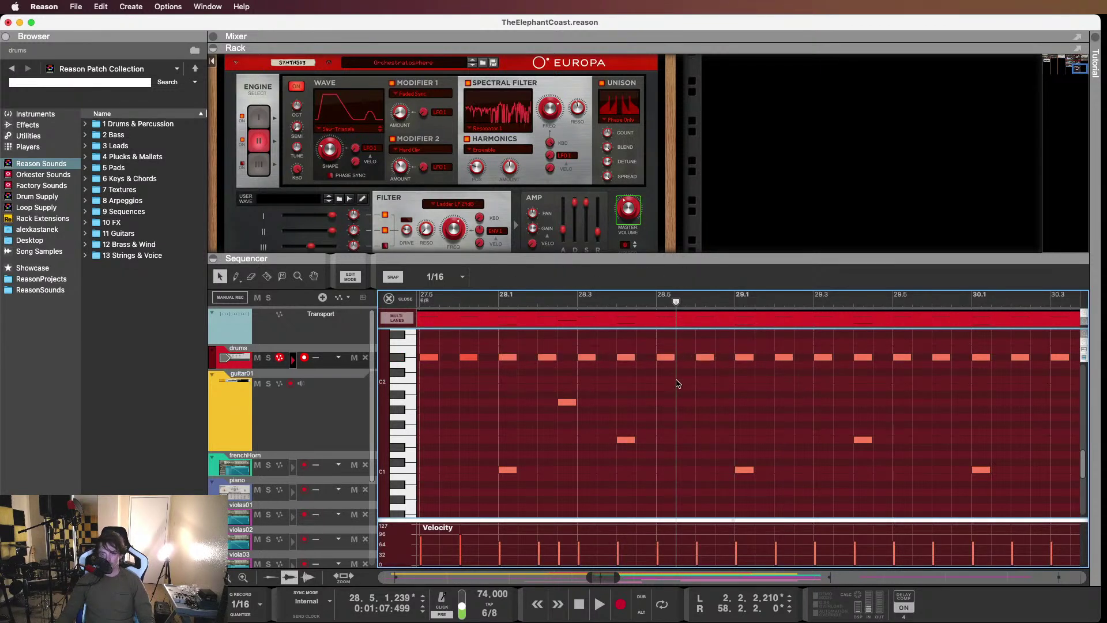
drag(506, 349, 792, 366)
drag(505, 349, 679, 379)
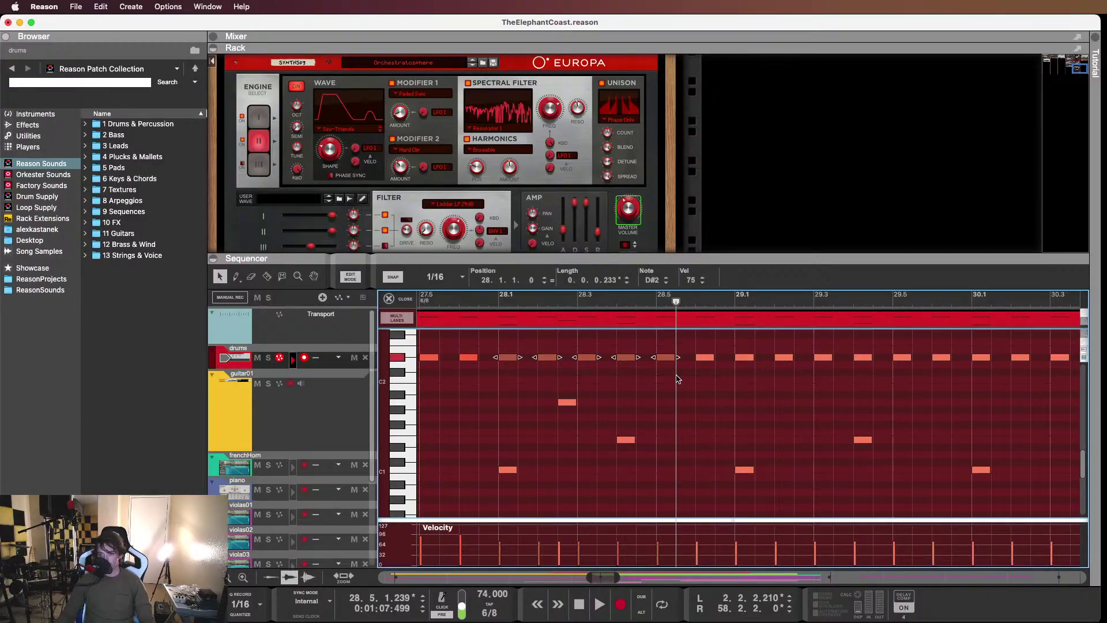
Audition the A1 and E1 notes in bar 28, and play the pattern from 27.6.1.0
click(492, 302)
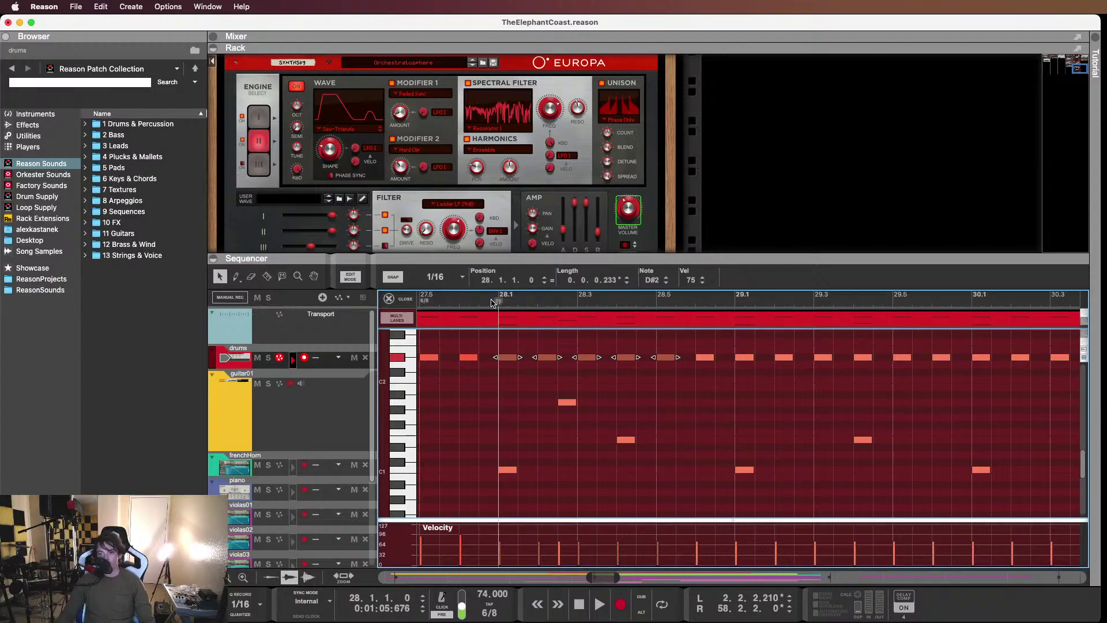
click(571, 404)
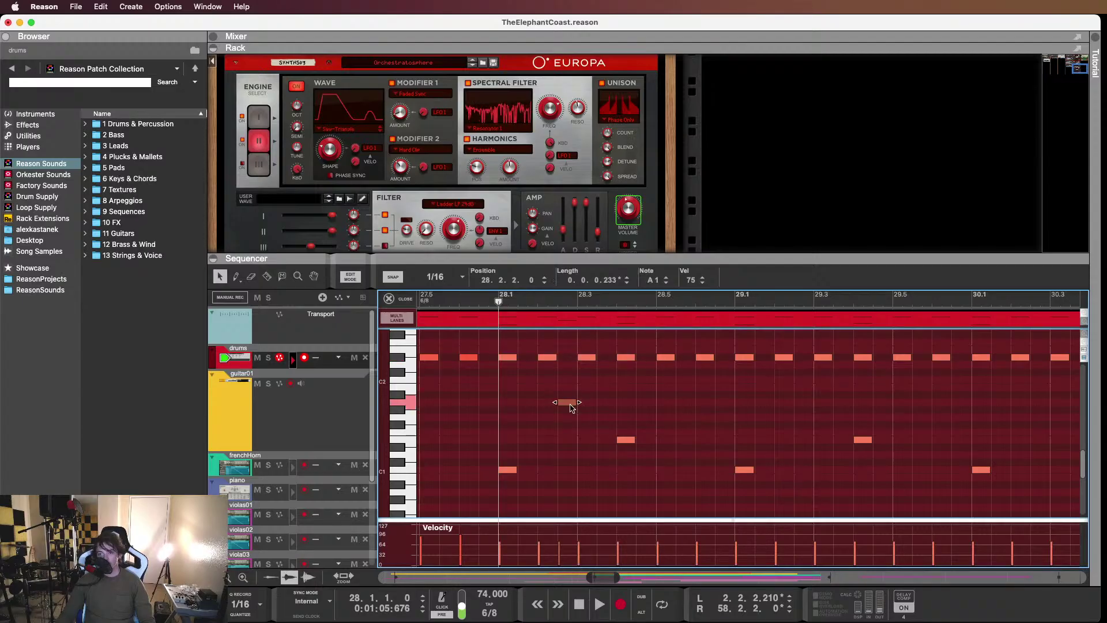
click(630, 441)
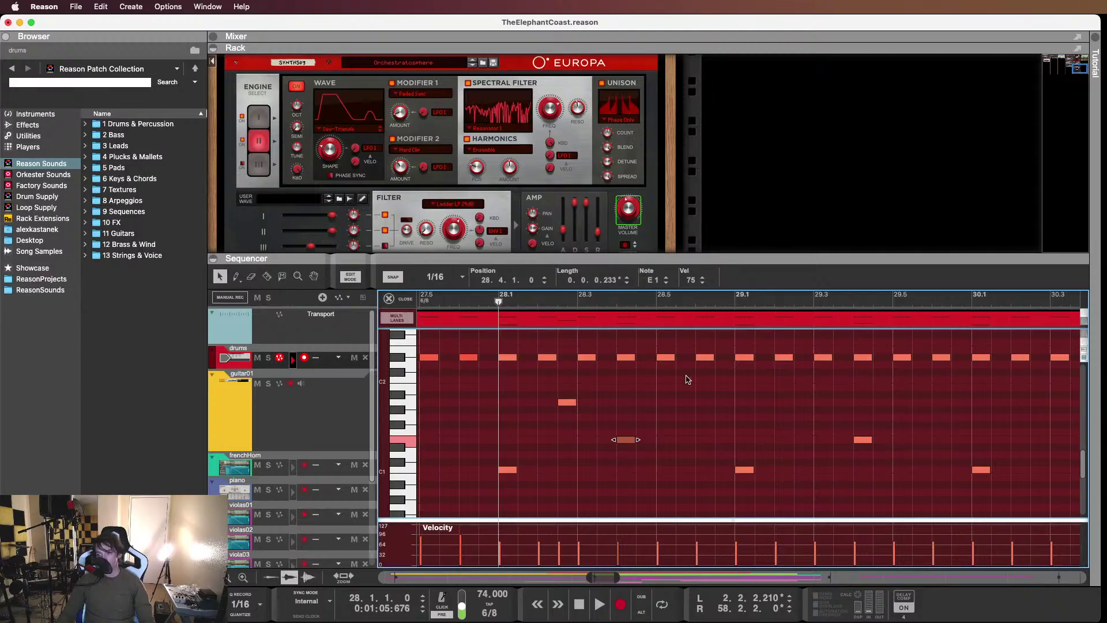
mouse_move(507, 300)
mouse_down()
mouse_move(460, 300)
mouse_move(600, 313)
mouse_move(502, 304)
mouse_up()
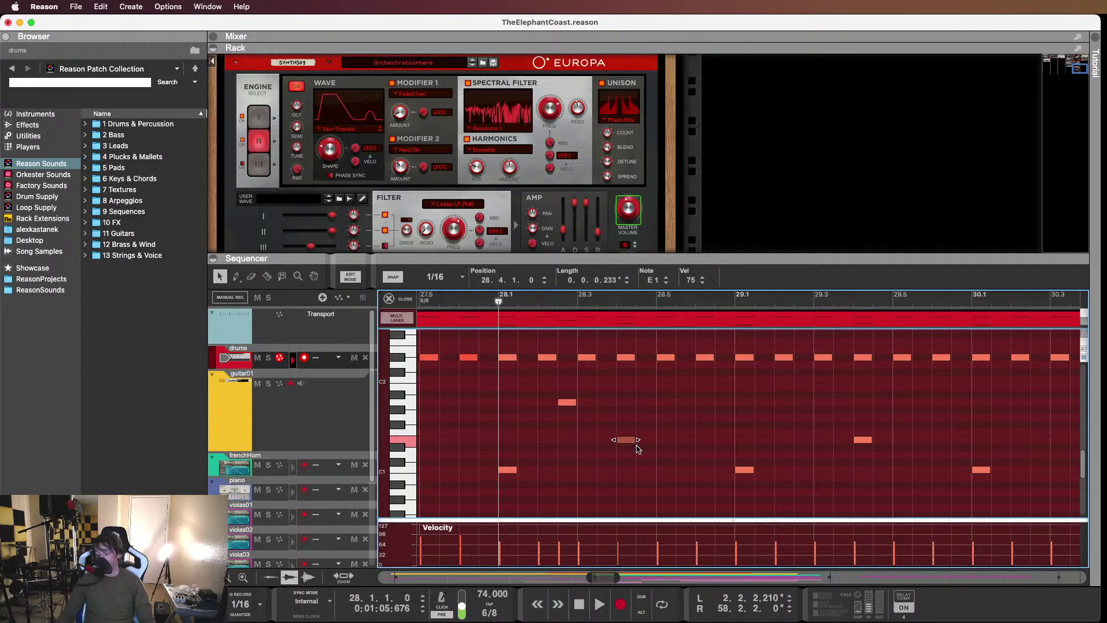
click(559, 379)
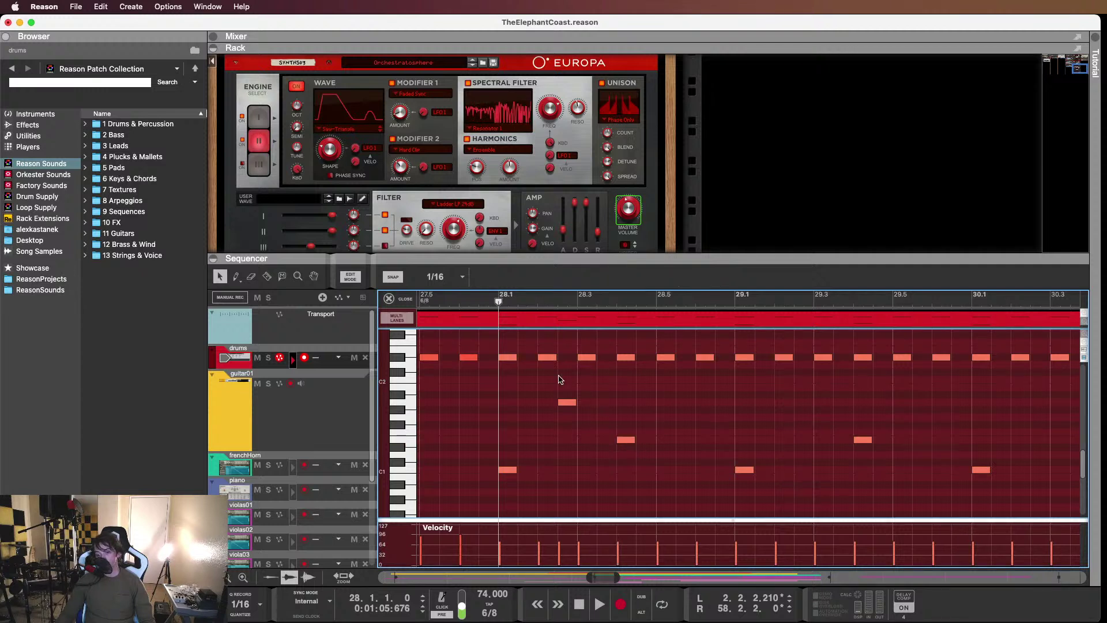
drag(502, 301, 451, 301)
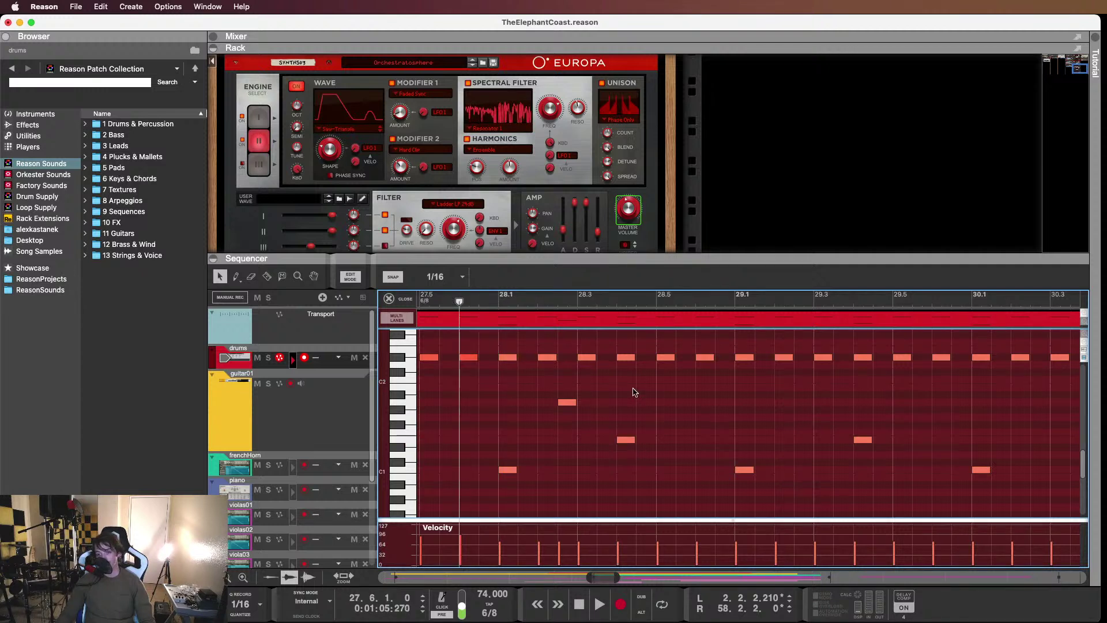
key(space)
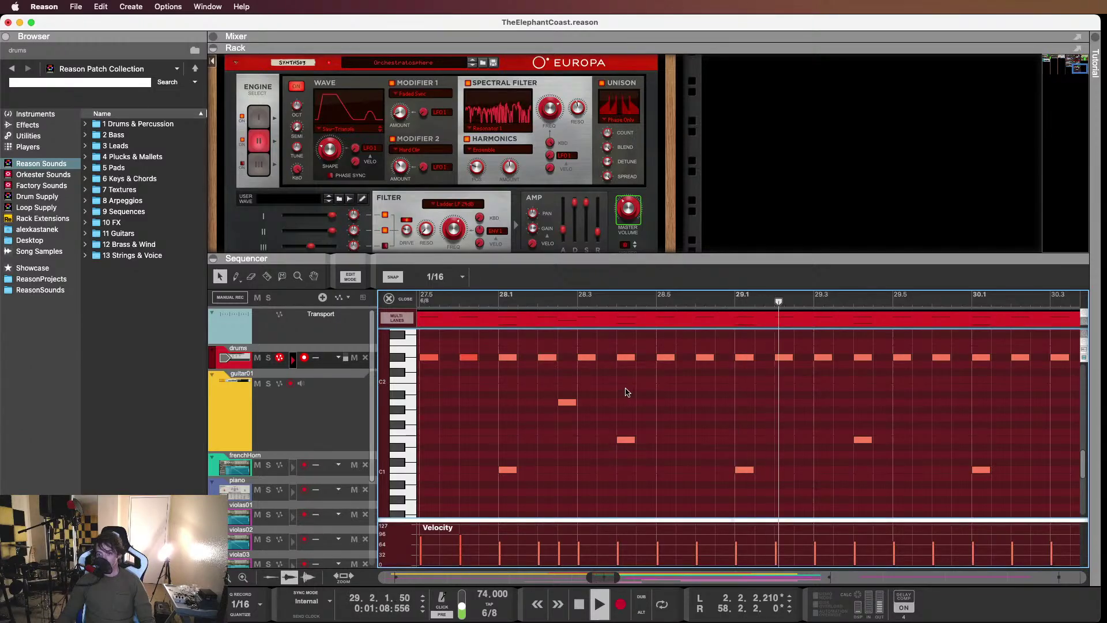
key(space)
Copy bar 28's A1 note to F1 at position 28.5.2.0 and play the pattern back
drag(568, 402, 688, 433)
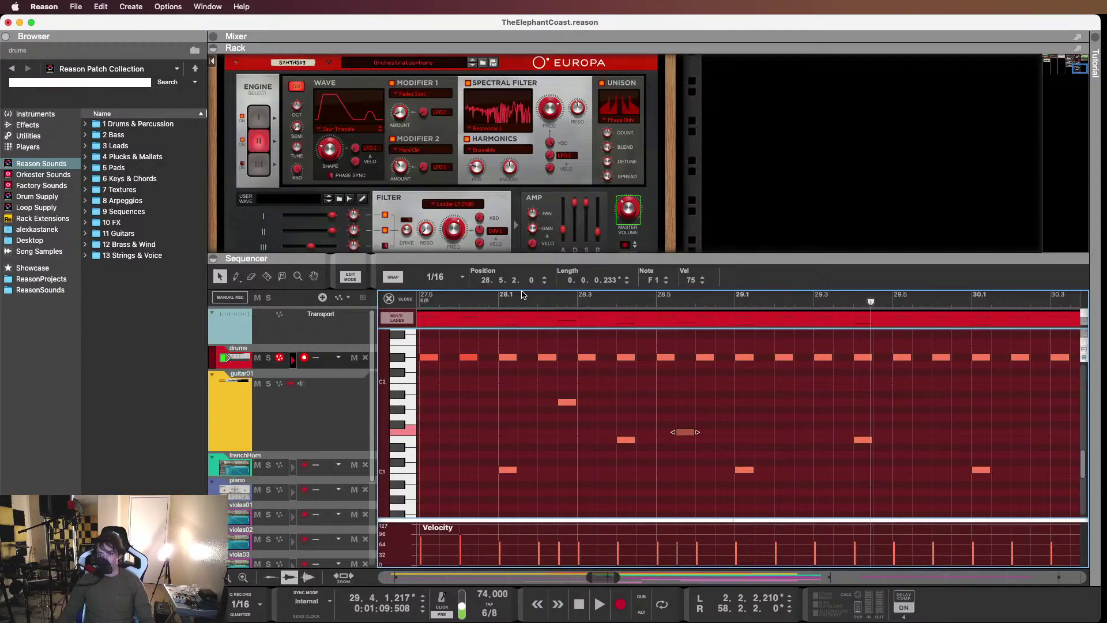
key(space)
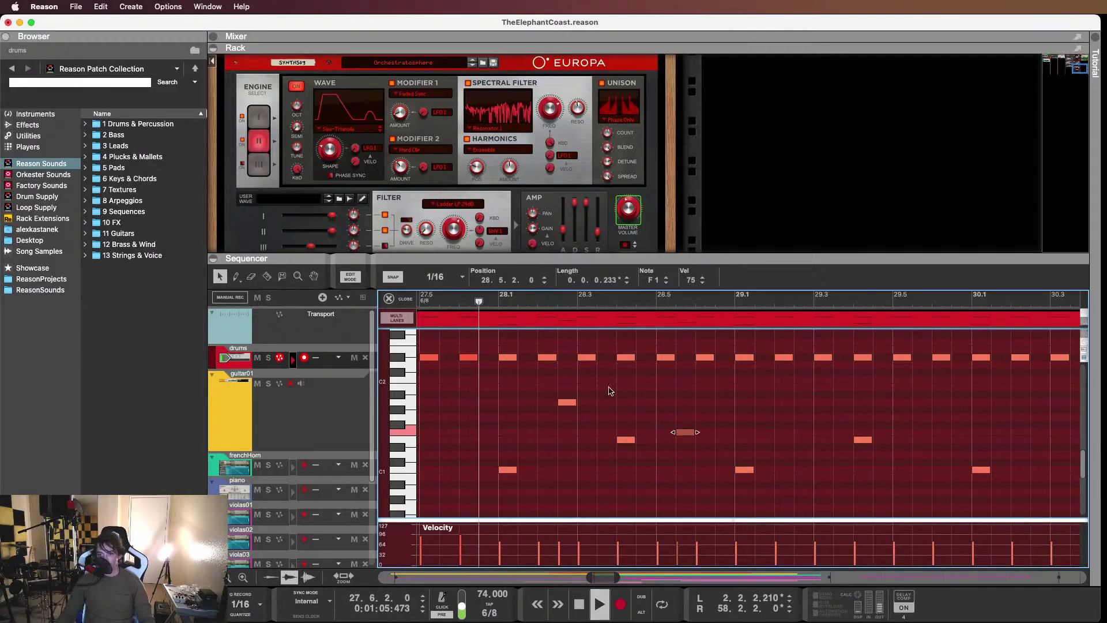
key(space)
Copy bar 28's A1 and F1 notes together one bar ahead, with the A1 copy at position 29.2.2.0
drag(552, 400, 725, 432)
click(559, 394)
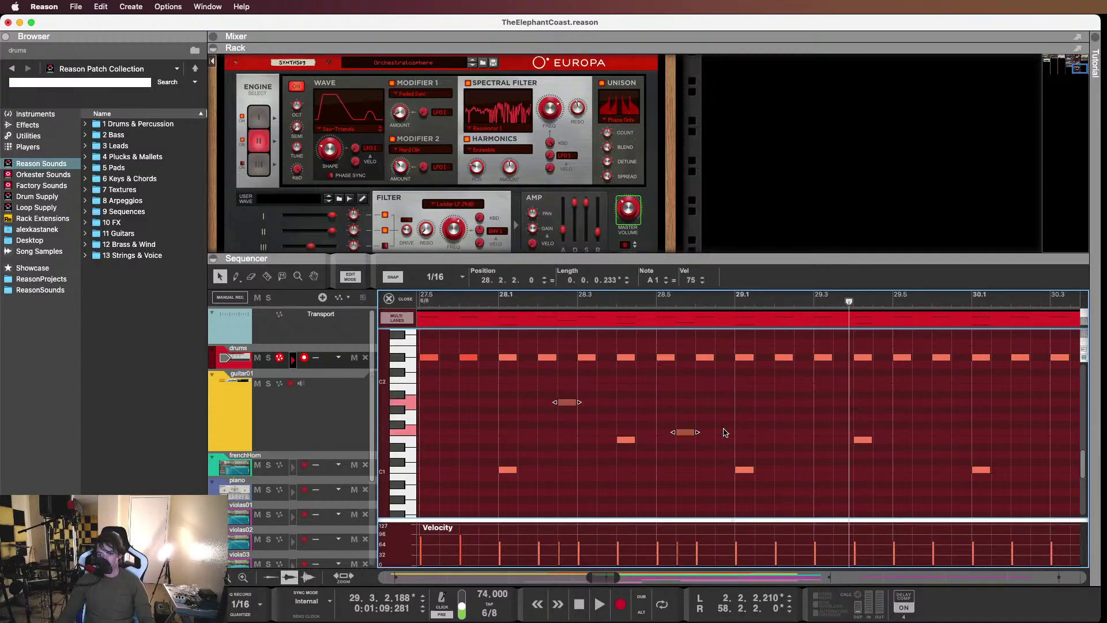
drag(575, 402, 803, 402)
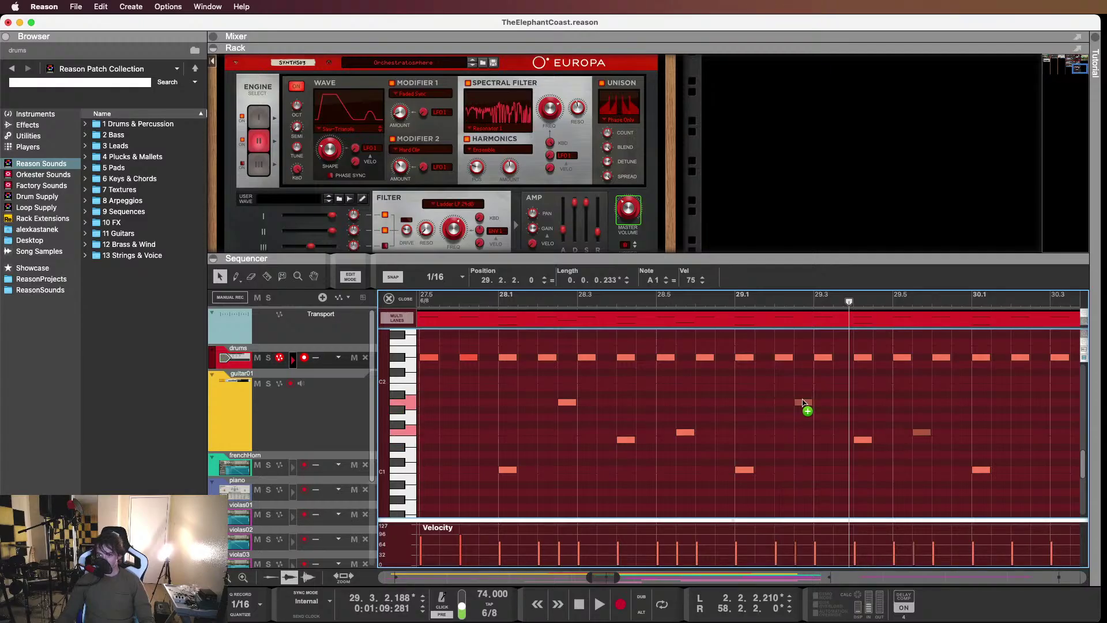
scroll(731, 432, right, 3)
click(732, 433)
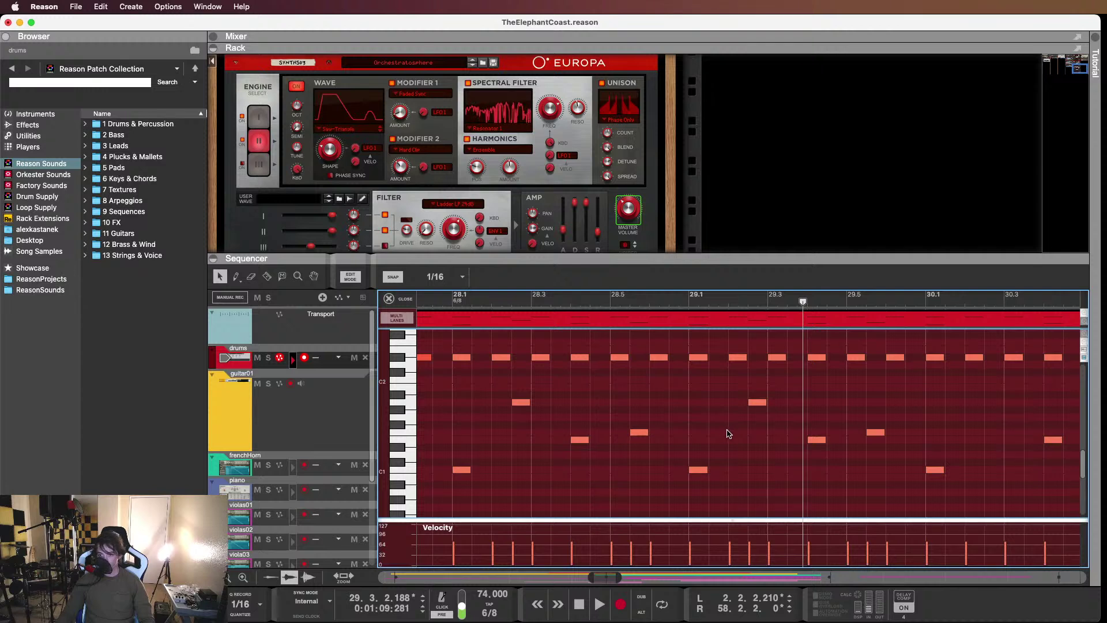
Play the drum pattern from position 27.4.2.0 through the start of bar 30 to check the new hits
scroll(724, 435, down, 2)
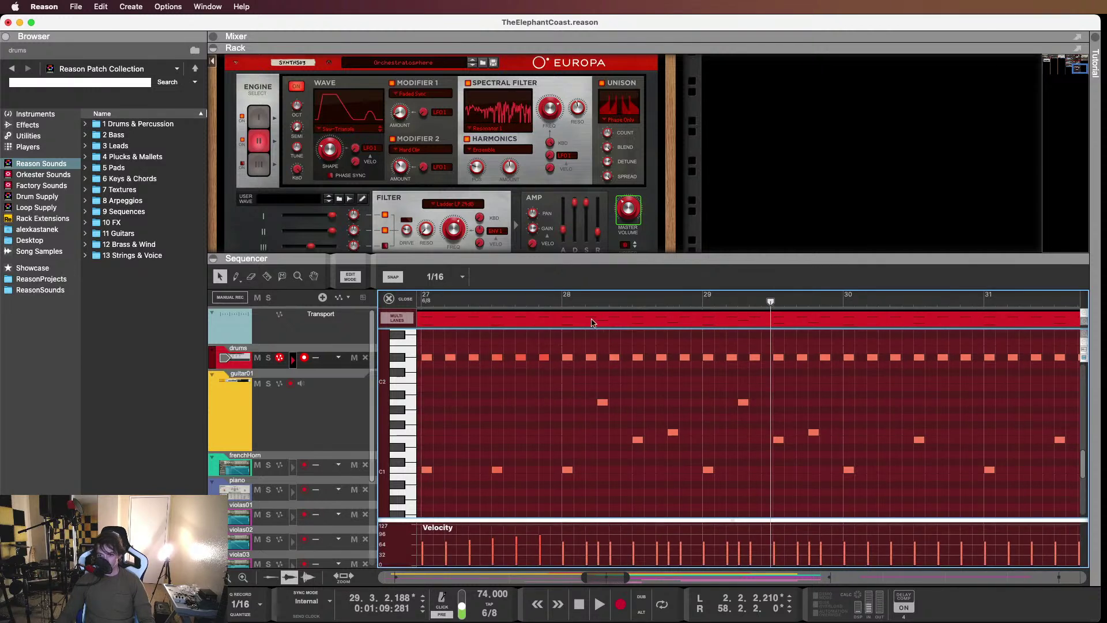
drag(528, 298, 505, 298)
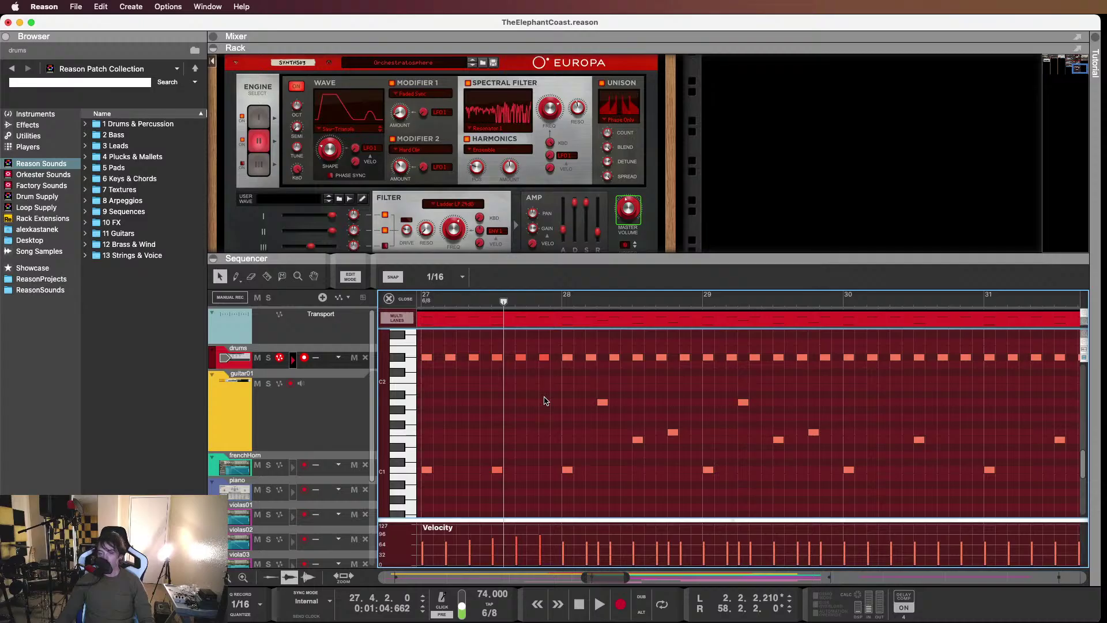
key(space)
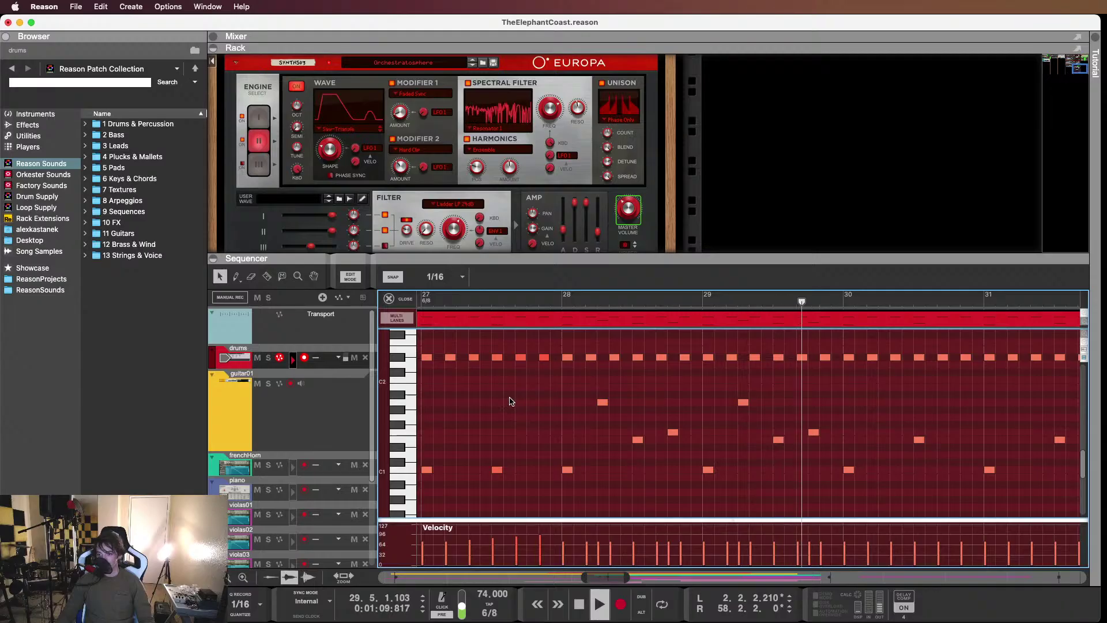
key(space)
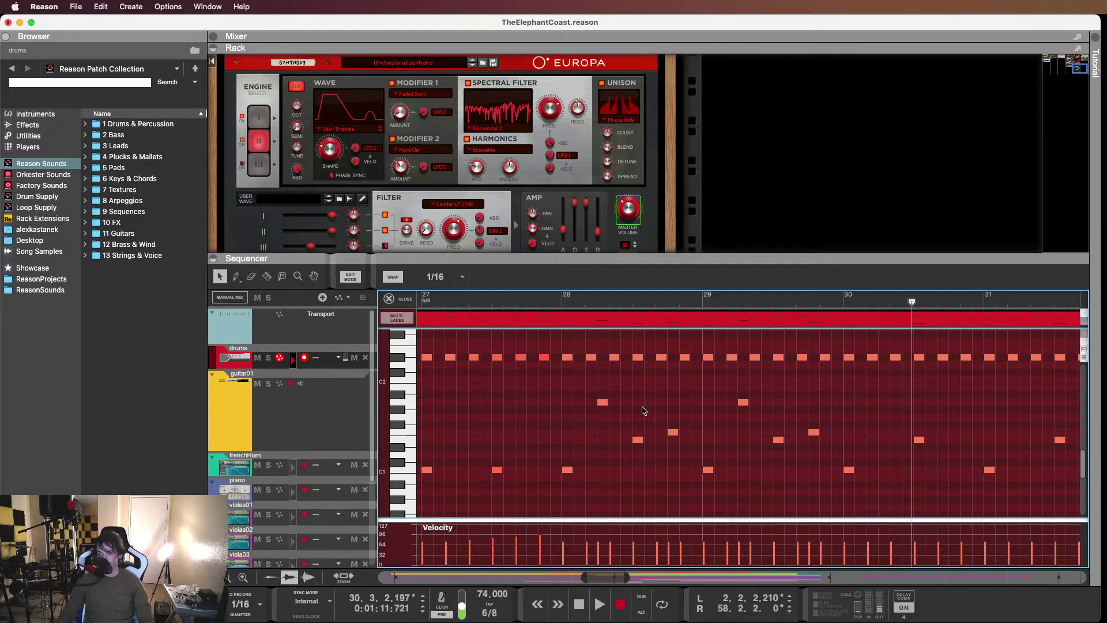
Copy the A1 and F1 notes of bars 28 and 29 two bars ahead, with the first A1 copy at 30.2.2.0
drag(583, 387, 833, 438)
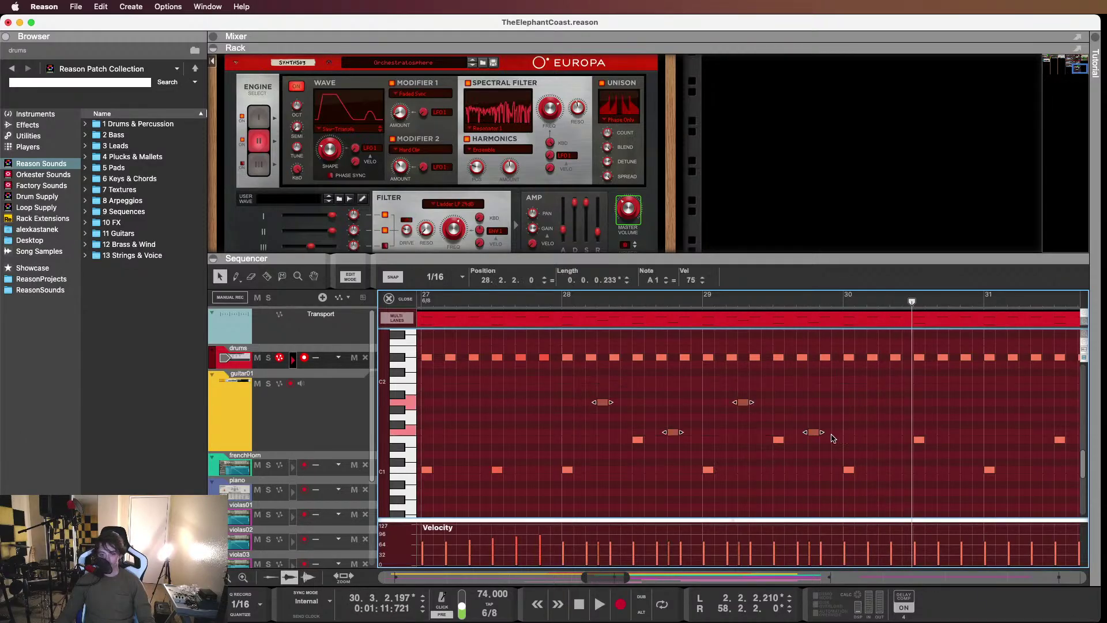
drag(602, 406, 882, 406)
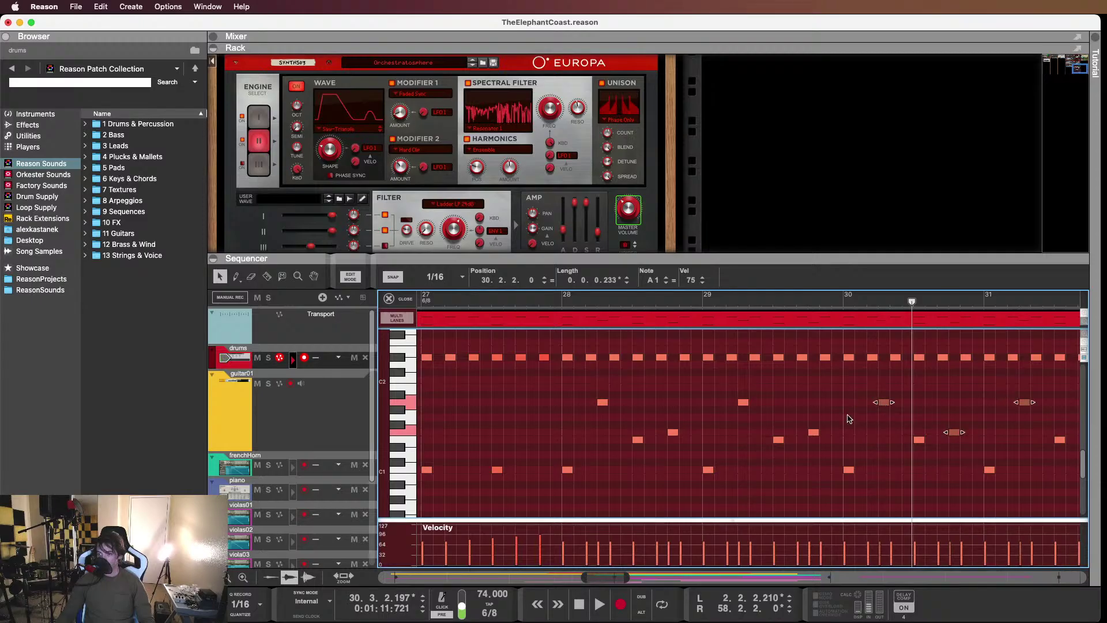
scroll(842, 421, right, 3)
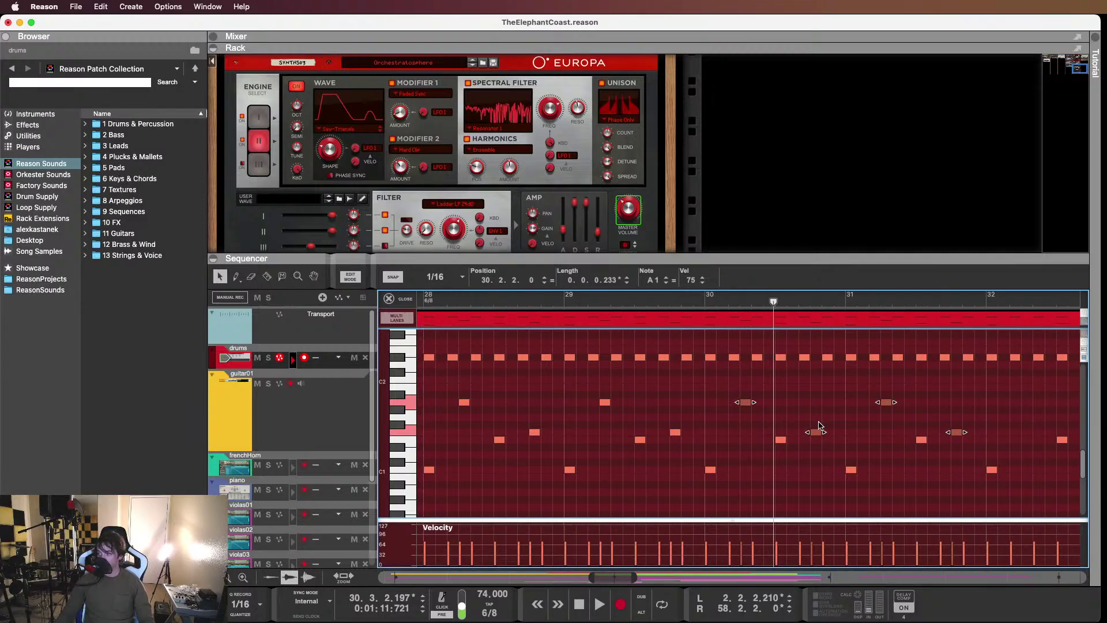
scroll(790, 412, left, 2)
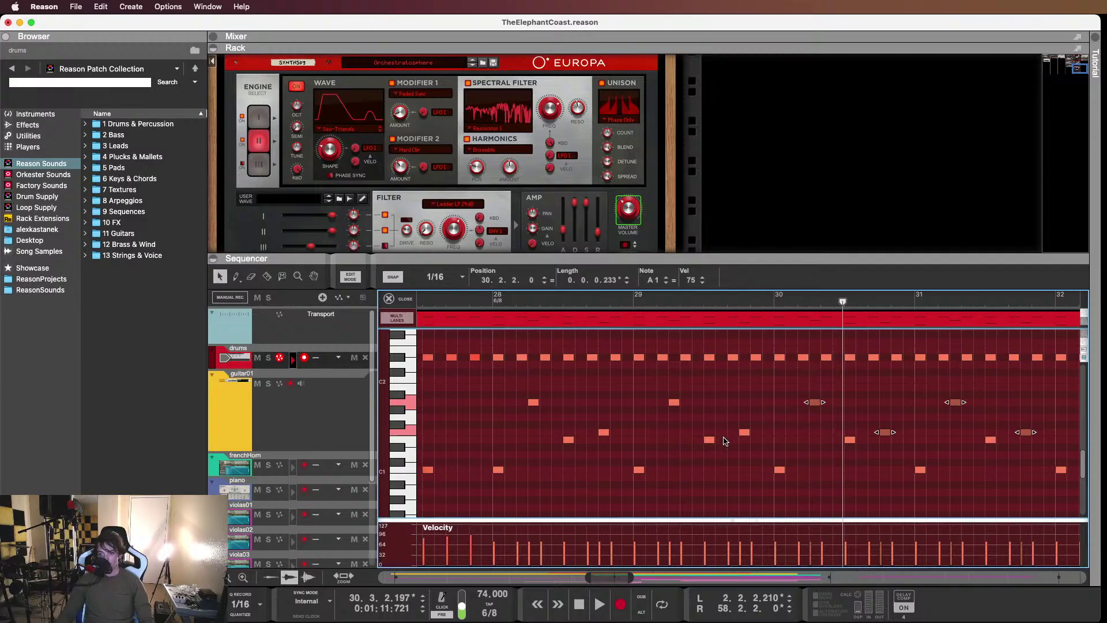
Add a B1 note at 28.4.2.0, remove it again, and play the pattern from 27.6.2.0
click(483, 300)
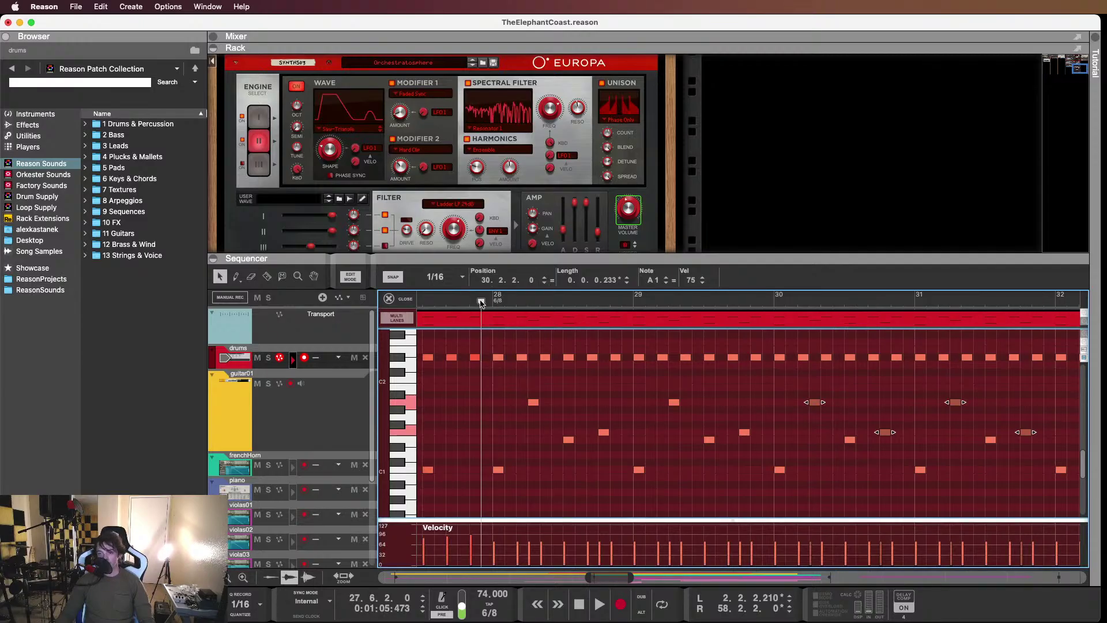
double_click(581, 390)
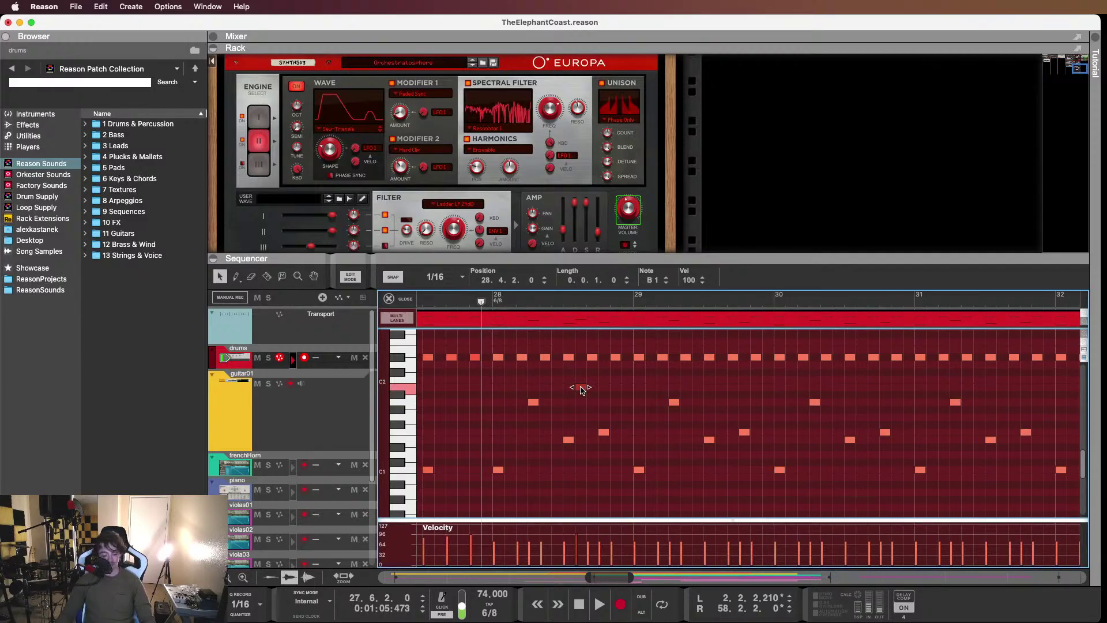
key(BackSpace)
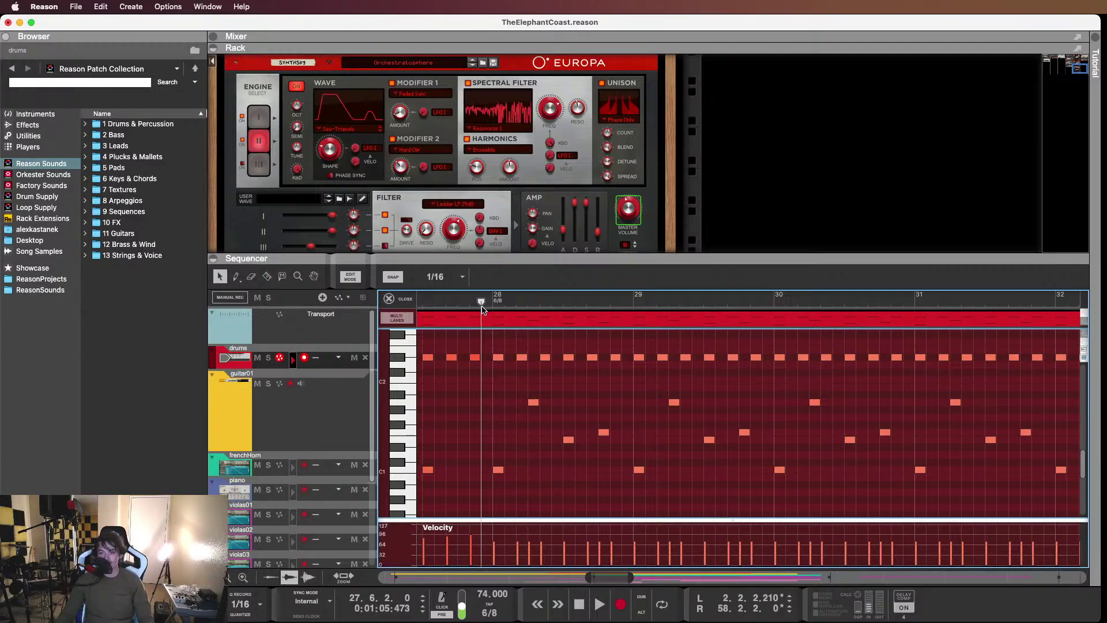
key(space)
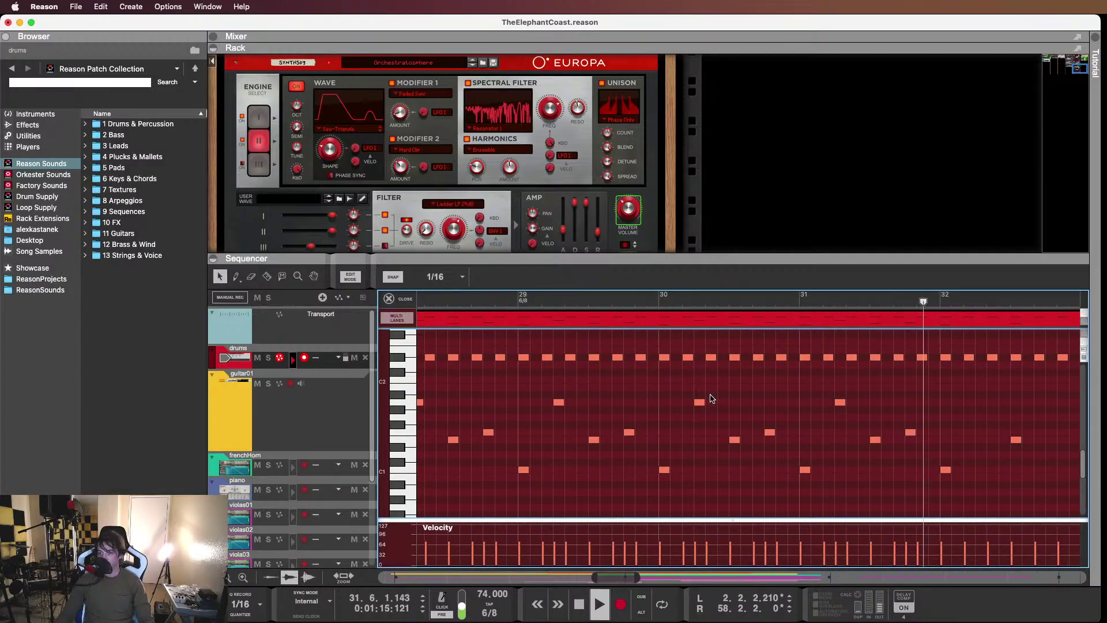
key(space)
Copy bar 31's A1 and F1 notes one bar ahead, with the A1 copy at 32.2.2.0, and play back from just before bar 28
drag(836, 392, 941, 433)
drag(840, 406, 979, 406)
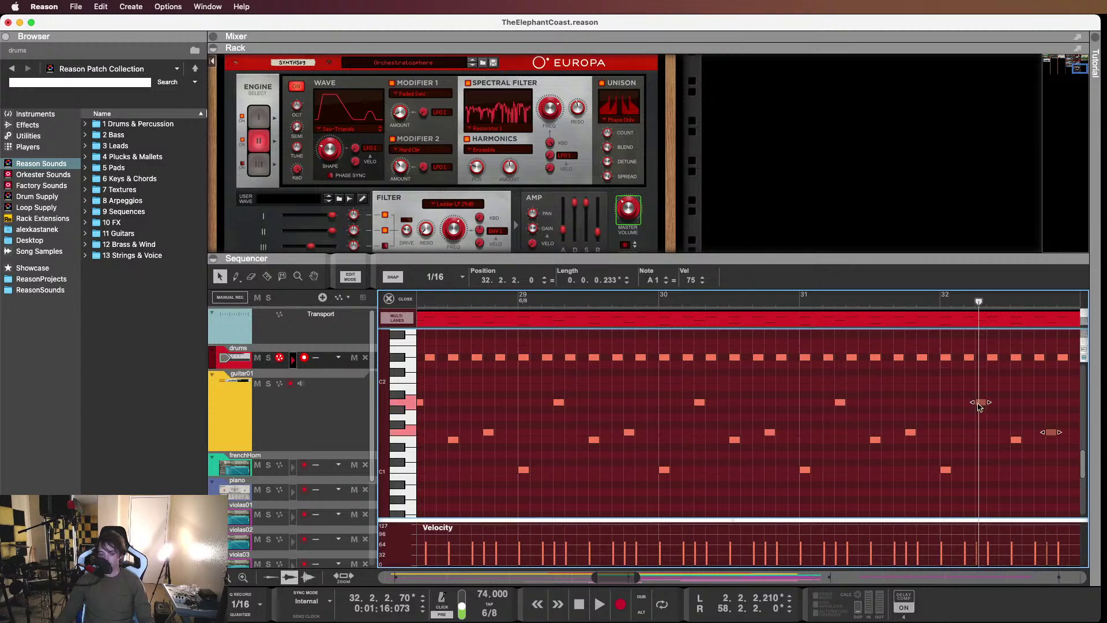
scroll(910, 425, down, 2)
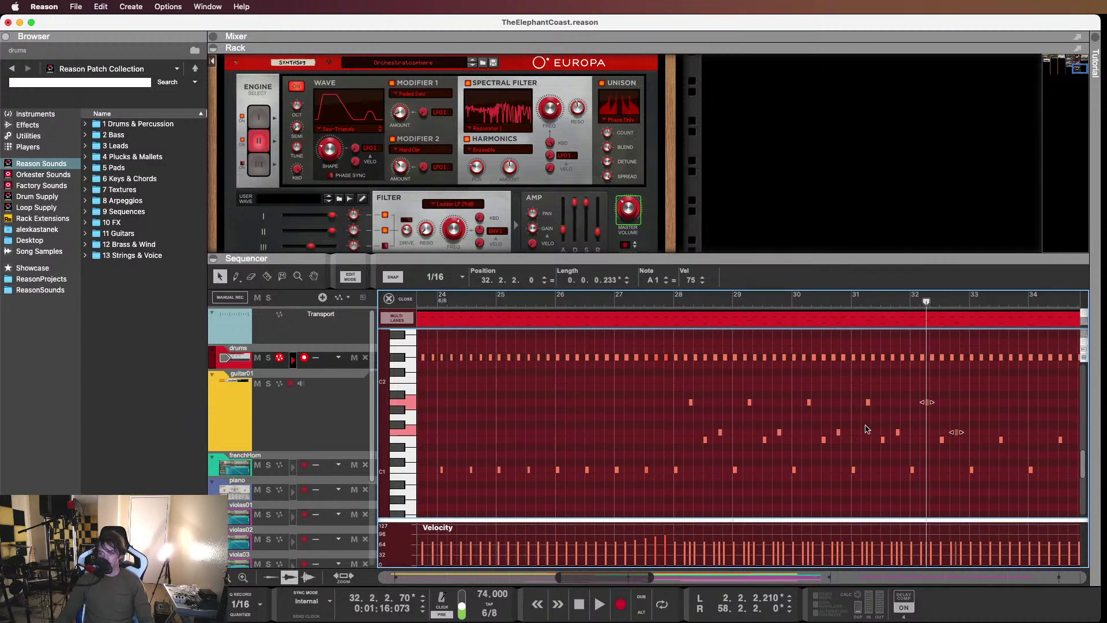
click(668, 299)
key(space)
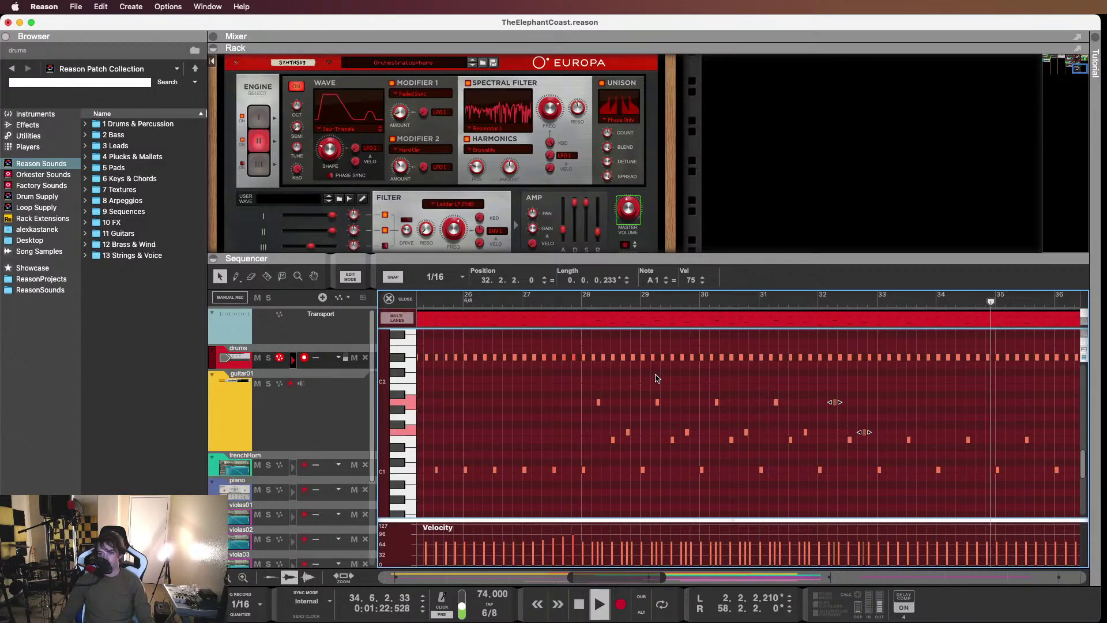
Move all A1 and F1 notes of bars 28 to 32 so the first A1 sits at 33.2.2.0, and play from 32.5.1.0
drag(503, 392, 848, 436)
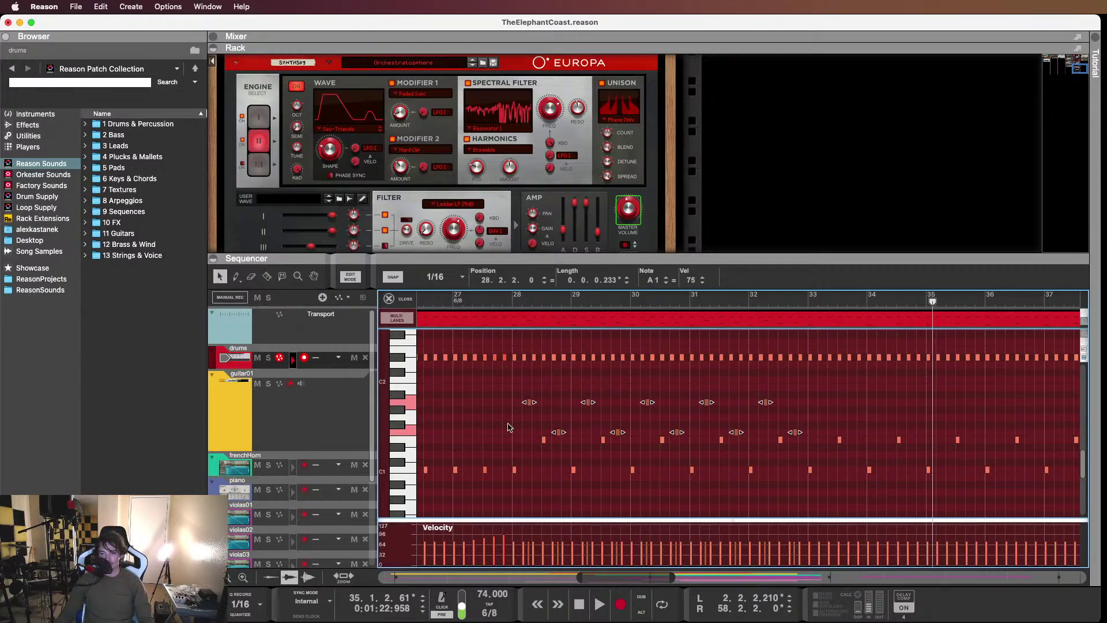
drag(527, 407, 824, 405)
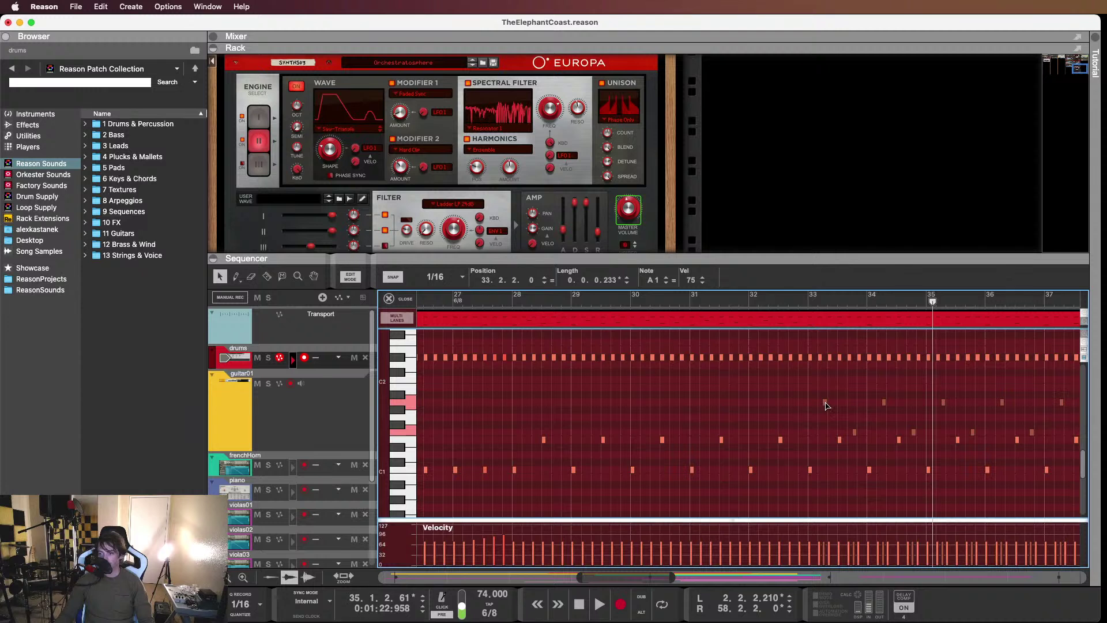
scroll(825, 406, up, 4)
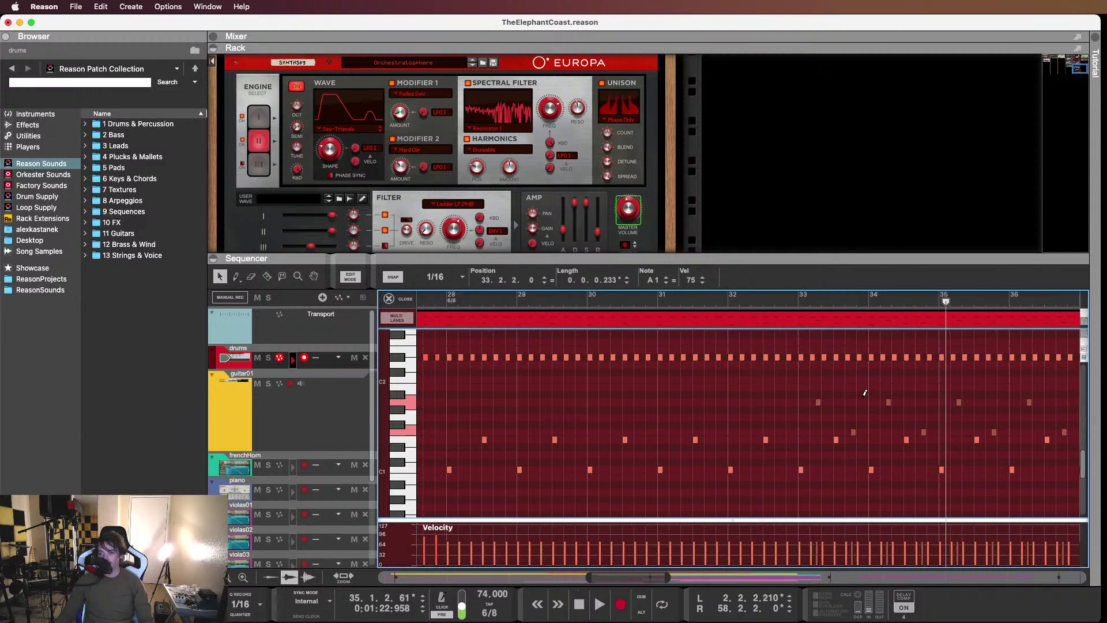
click(601, 298)
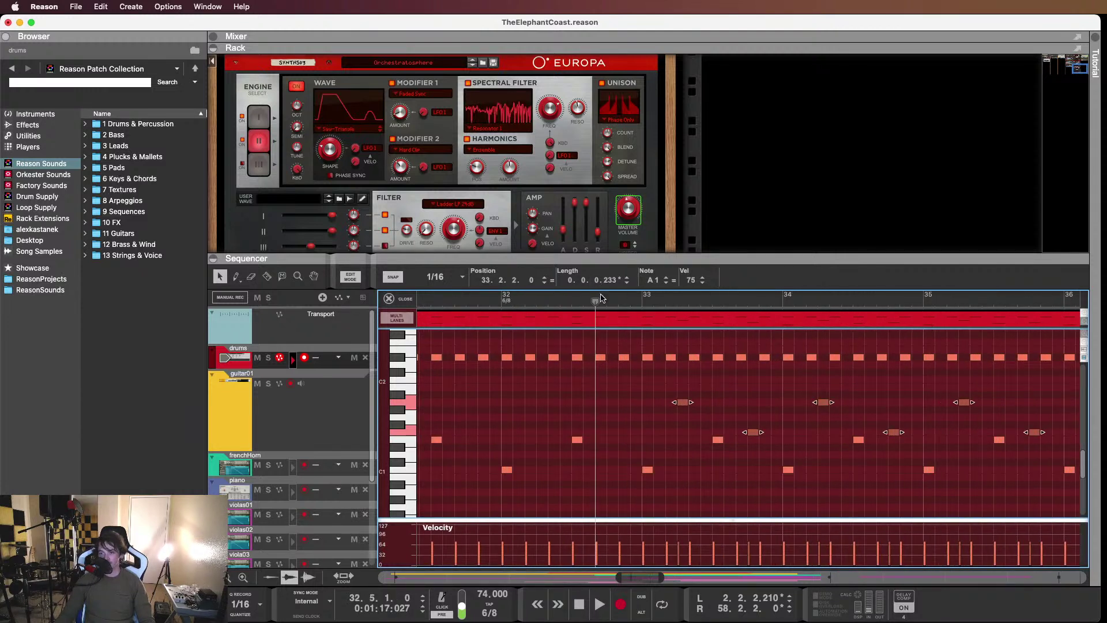
key(space)
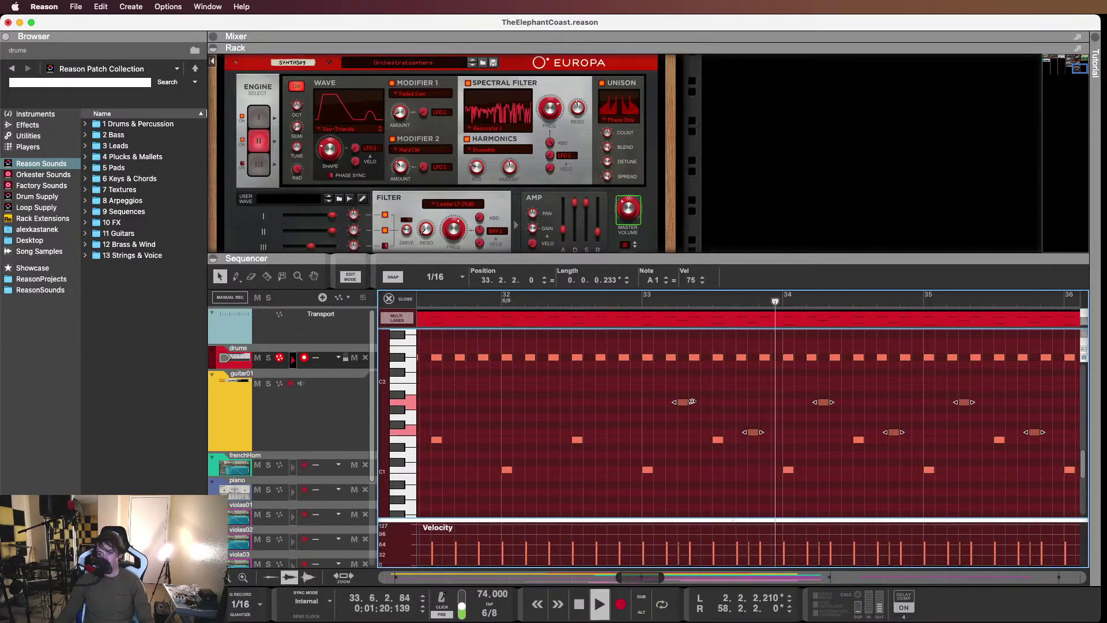
key(space)
Move the selected A1 and F1 notes one bar later, with the first A1 at 34.2.2.0, and play them back
drag(685, 407, 826, 403)
click(734, 299)
key(space)
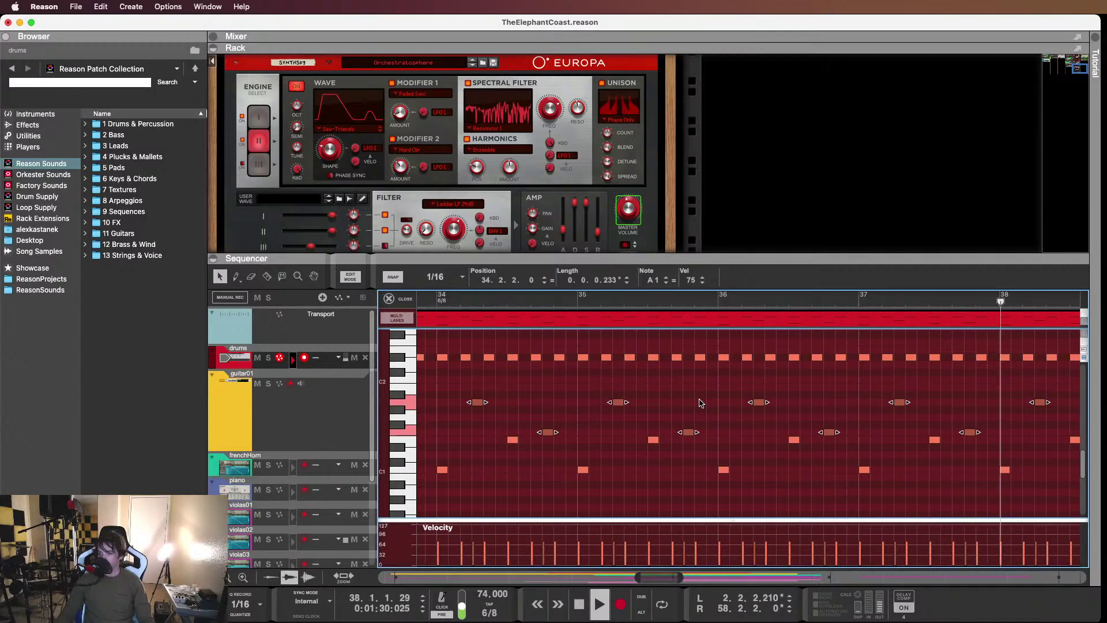
scroll(699, 404, down, 3)
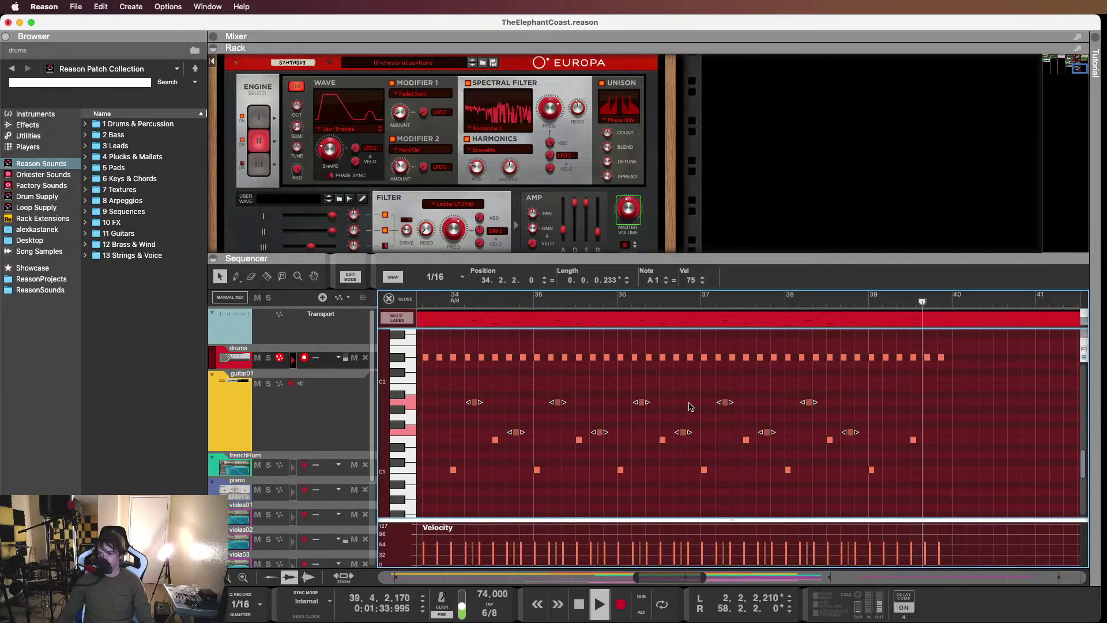
key(space)
Copy bar 38's A1 and F1 notes into bar 39, with the A1 copy at 39.2.2.0
drag(794, 384, 868, 434)
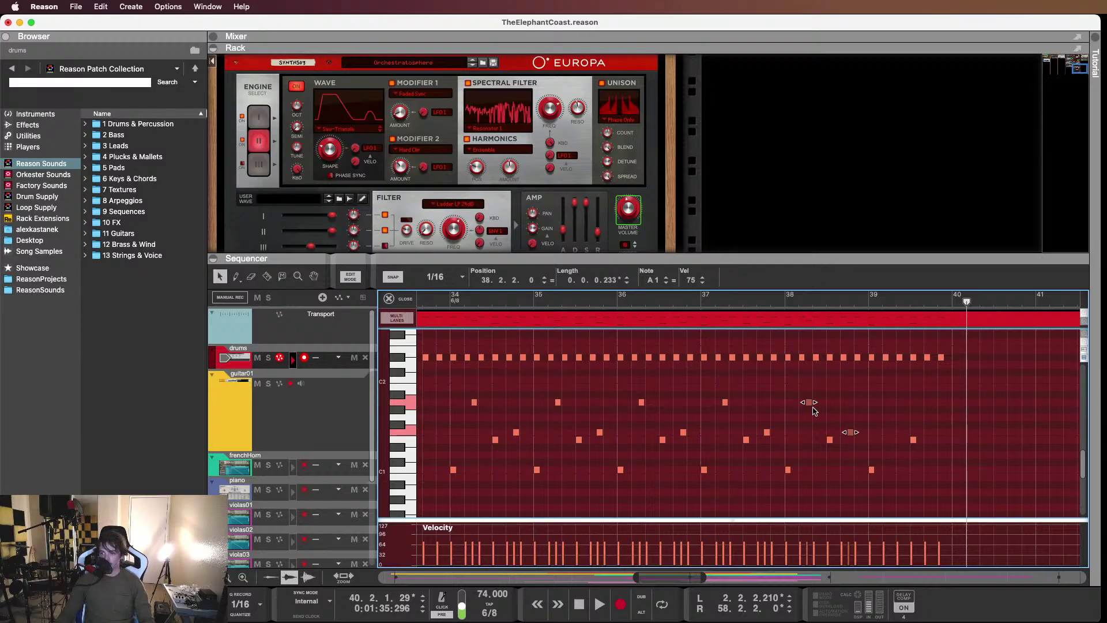
drag(830, 402, 882, 402)
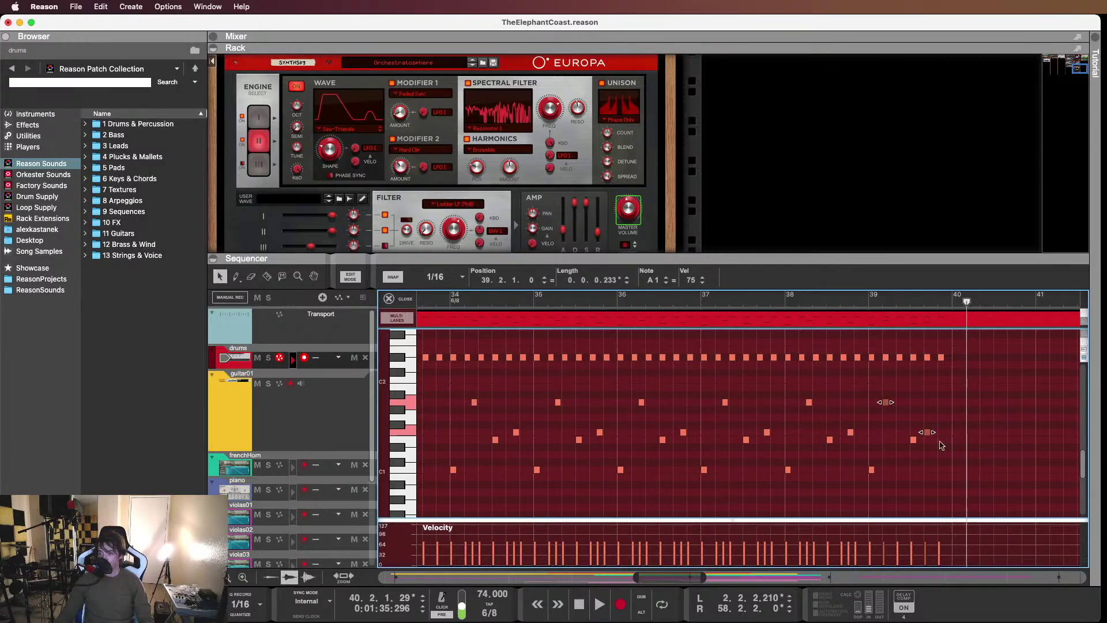
drag(888, 403, 897, 405)
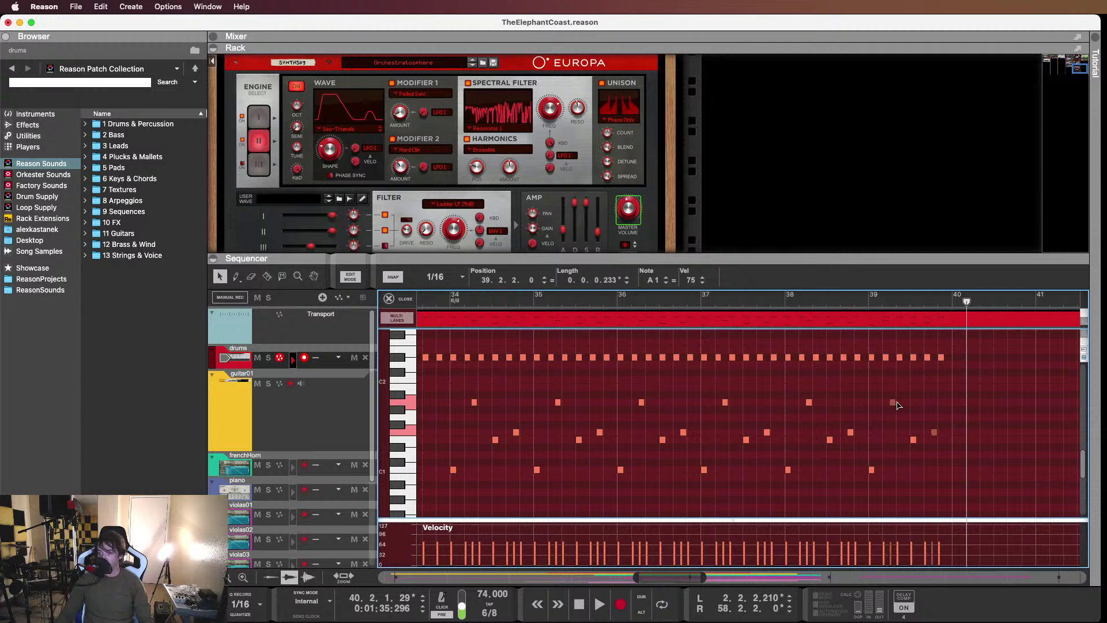
click(831, 390)
Copy all drum notes of bars 34 to 39 six bars ahead, with the first C1 copy at 40.1.1.0
scroll(822, 398, left, 3)
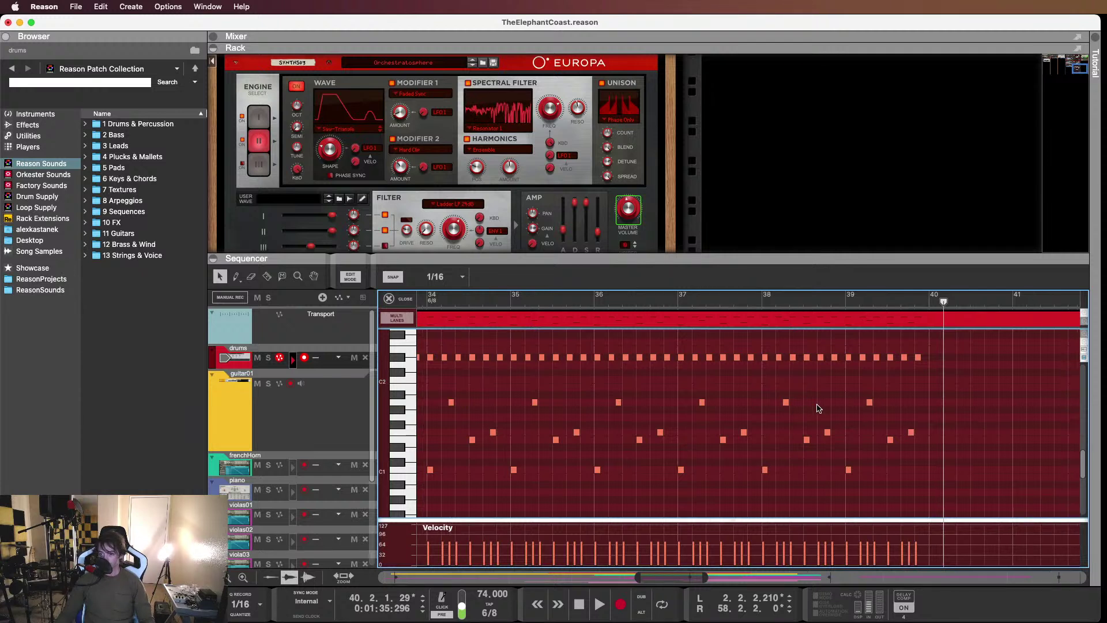
scroll(805, 407, down, 2)
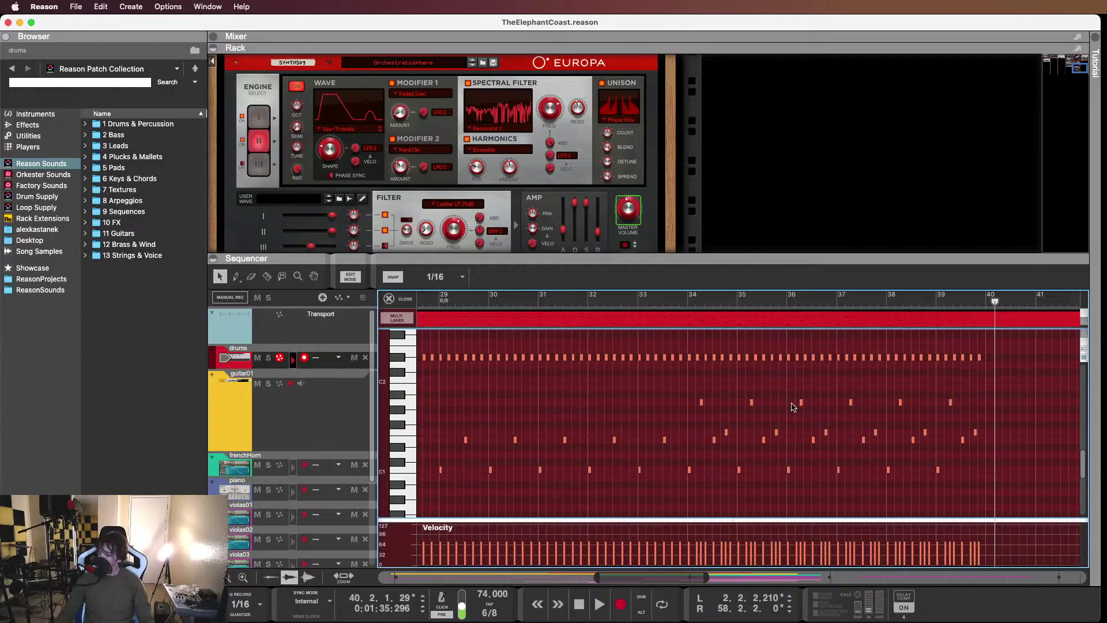
scroll(789, 407, right, 3)
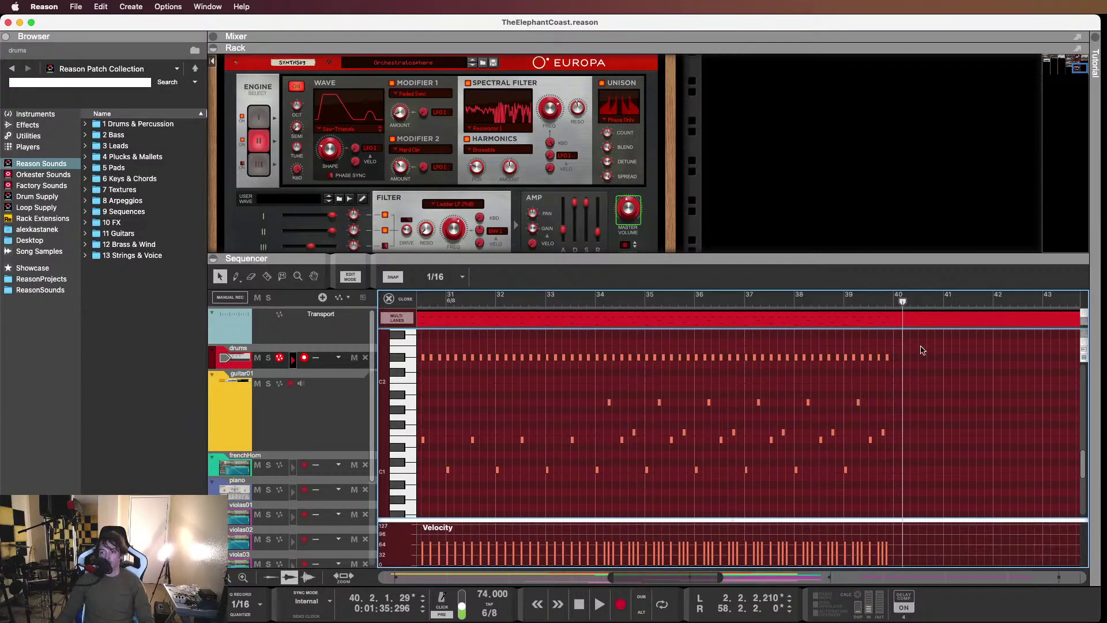
drag(921, 349, 755, 479)
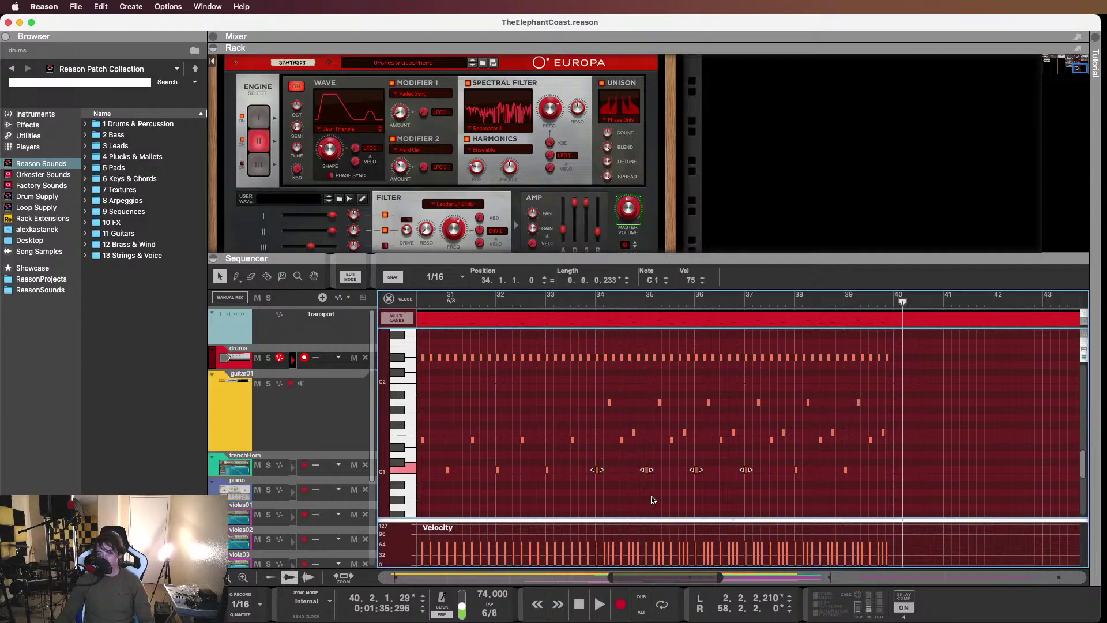
drag(598, 483, 896, 349)
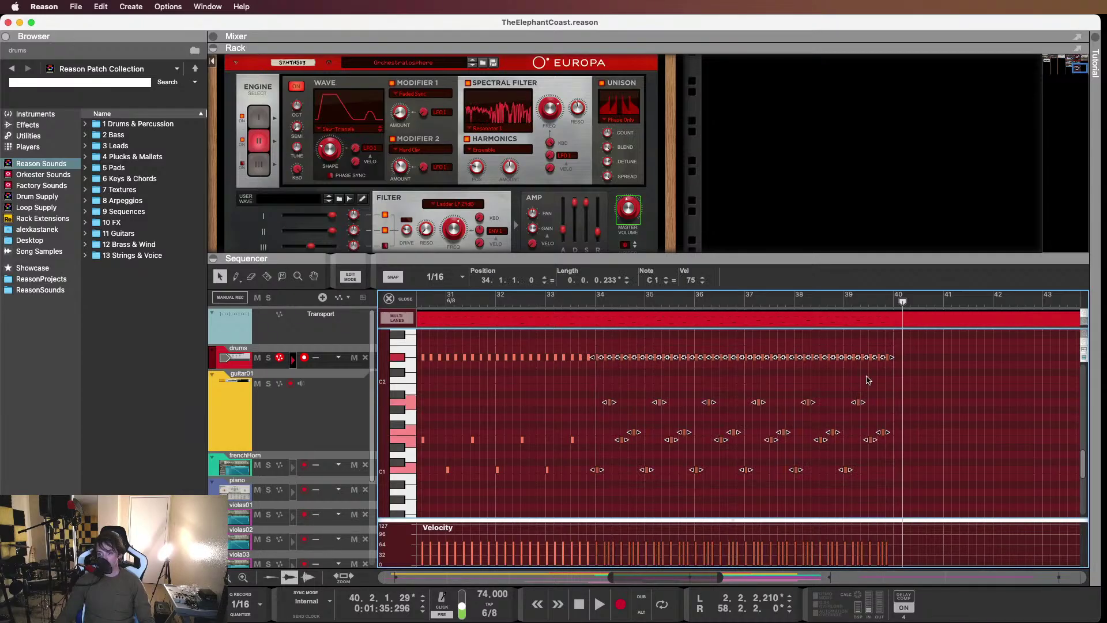
drag(598, 472, 898, 470)
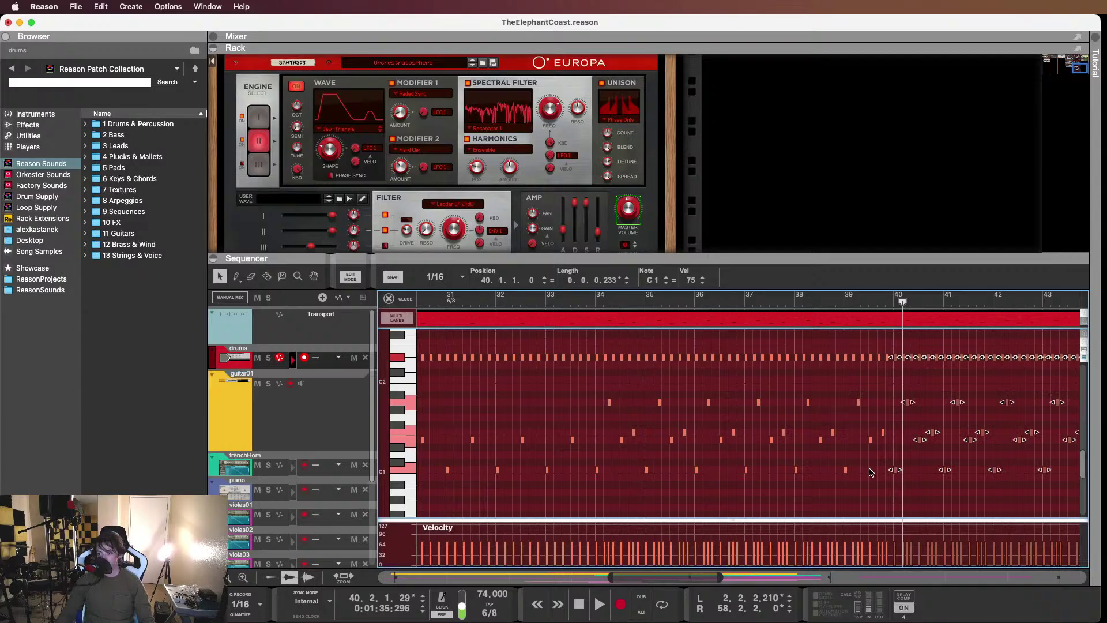
Play the pattern from 38.5.2.0 across the copied bars, and select the C1 note at 40.1.1.0
scroll(801, 464, up, 3)
scroll(801, 458, up, 2)
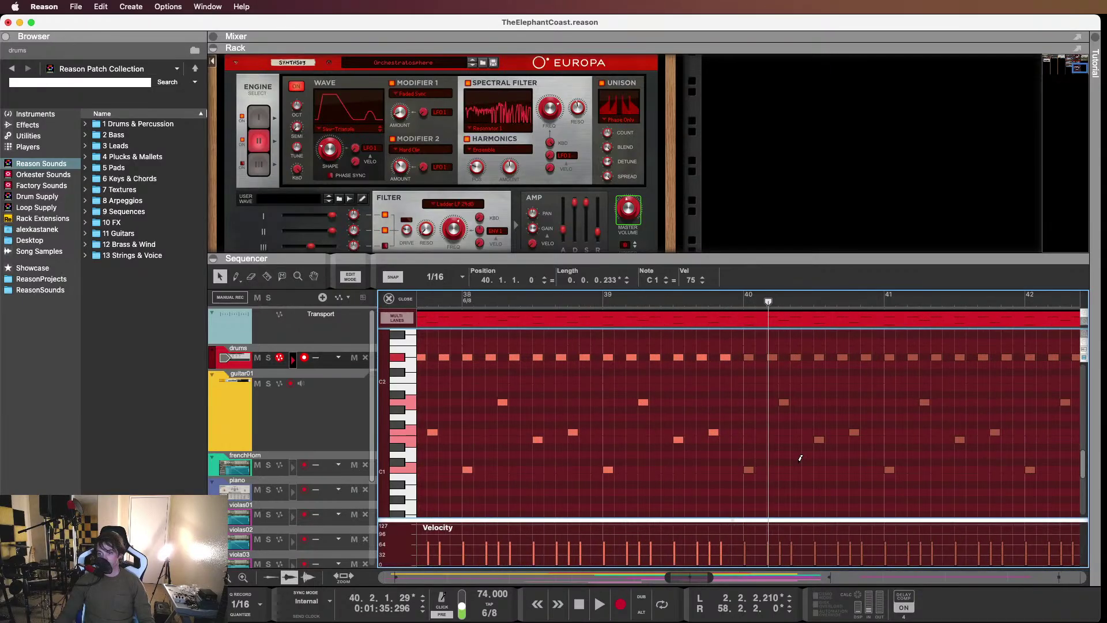
click(571, 300)
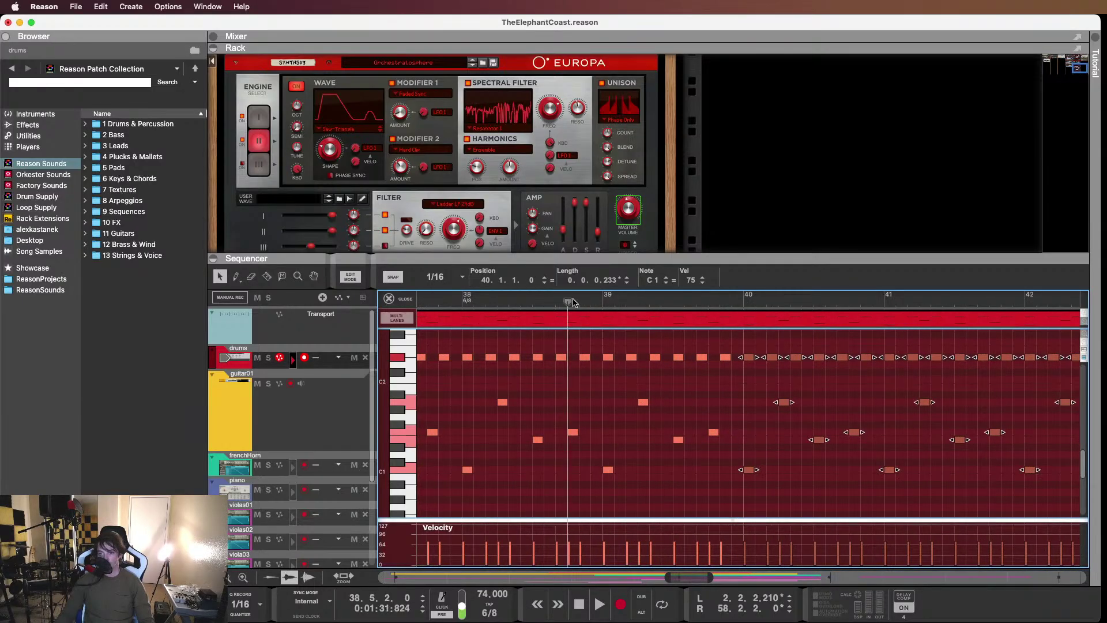
key(space)
click(799, 396)
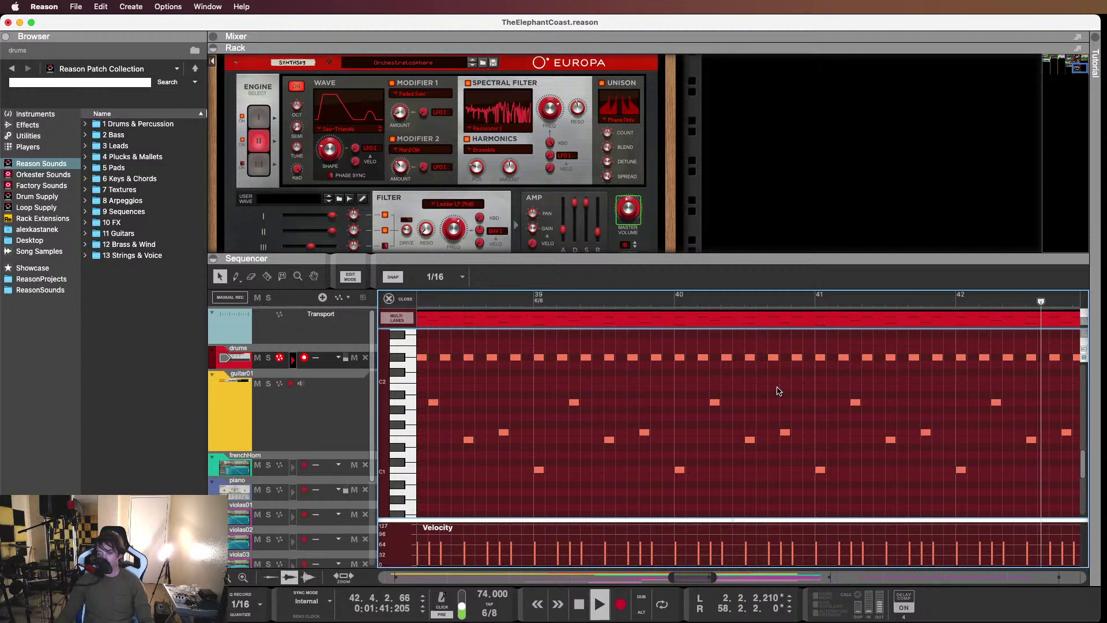
key(space)
click(680, 470)
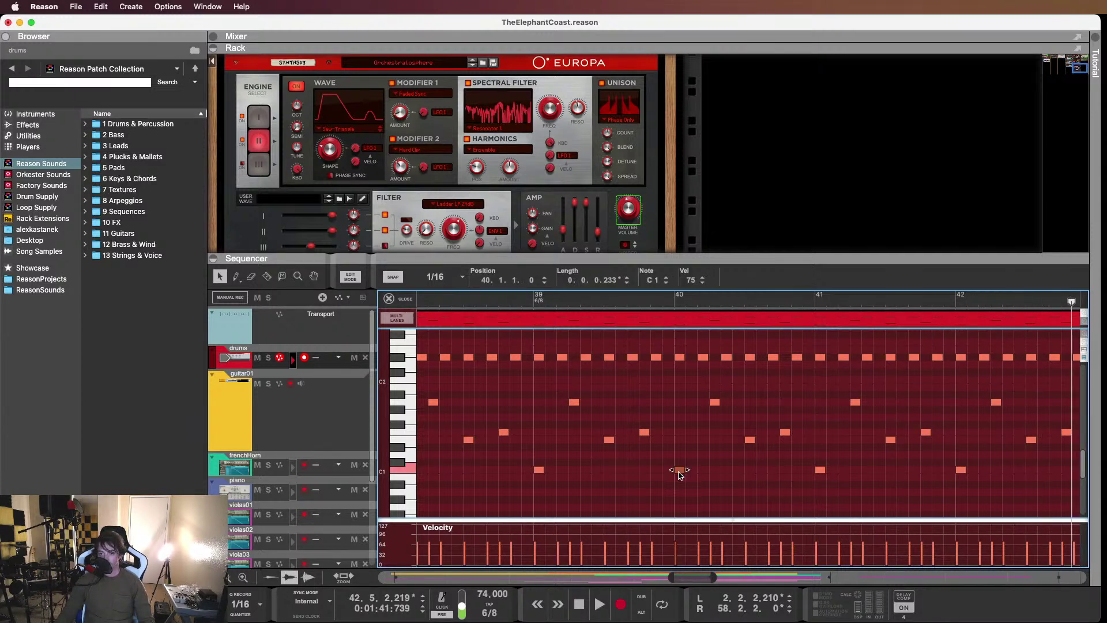
Copy the C1 note at 40.1.1.0 to 40.2.1.0 and play the drum pattern from bar 39 through bar 40
drag(683, 475, 706, 474)
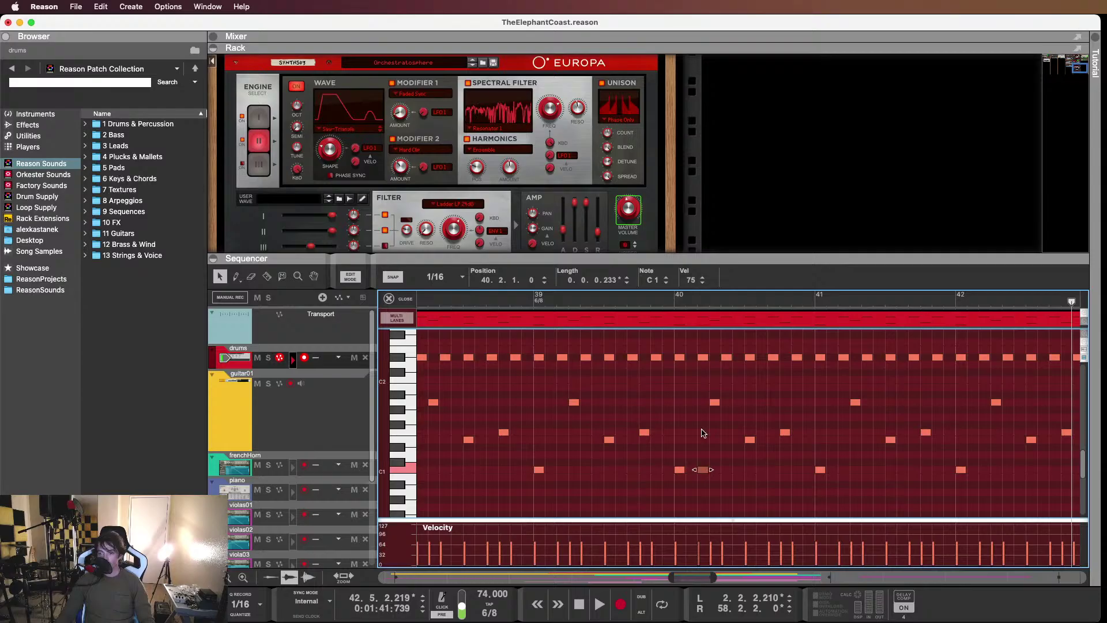
click(633, 298)
drag(616, 301, 474, 300)
scroll(501, 385, right, 2)
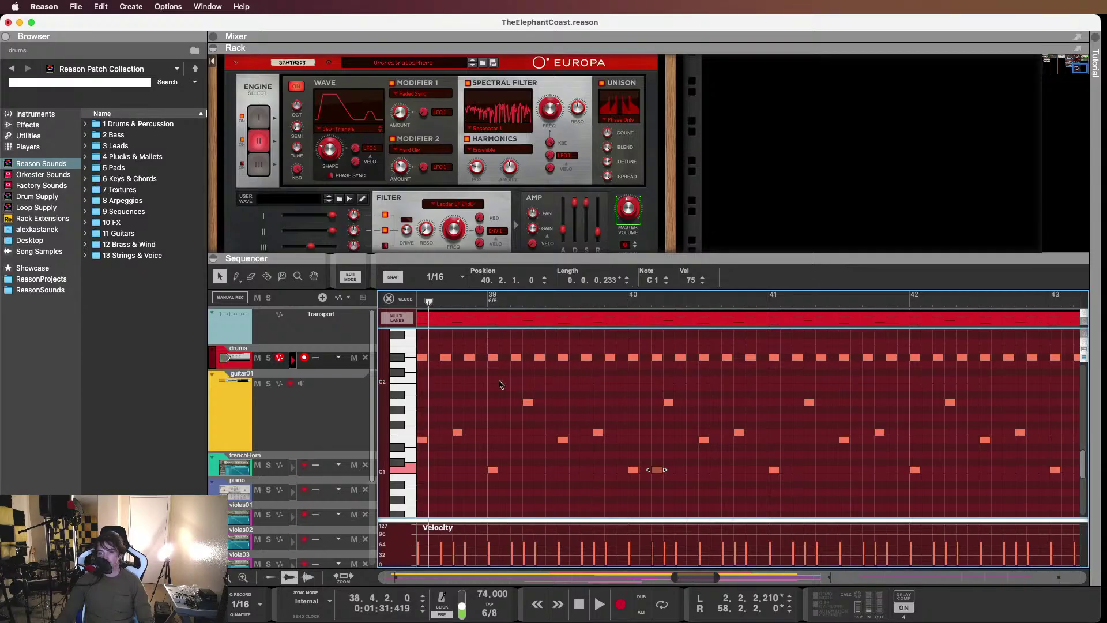
click(514, 301)
key(space)
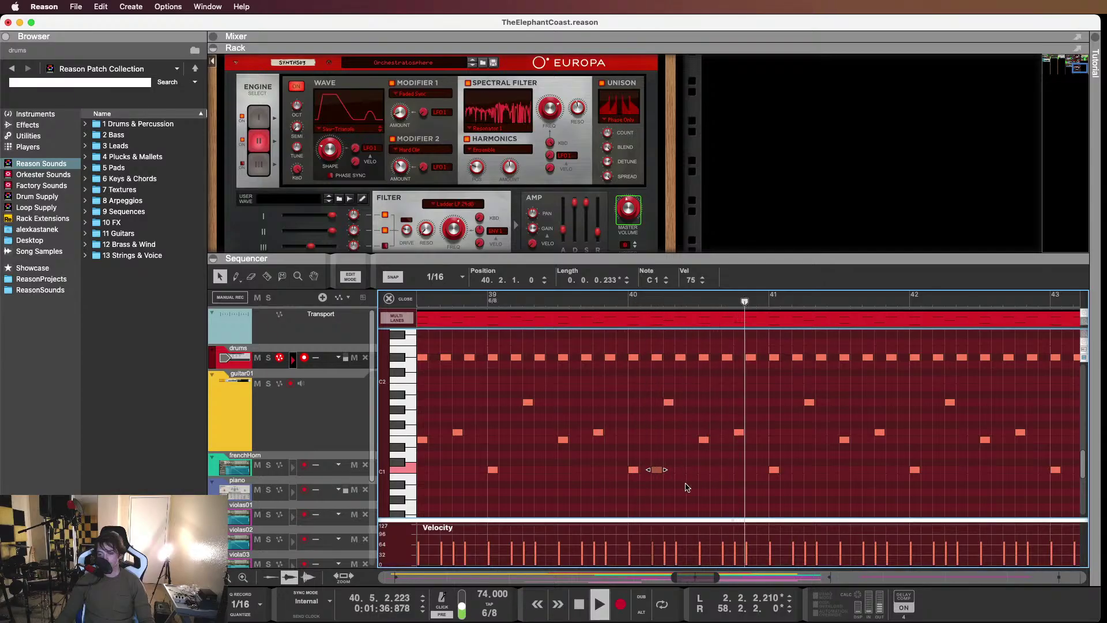
key(space)
Copy the C1 note at 40.2.1.0 to 40.3.2.0 and play the pattern from just before bar 40
drag(656, 469, 706, 473)
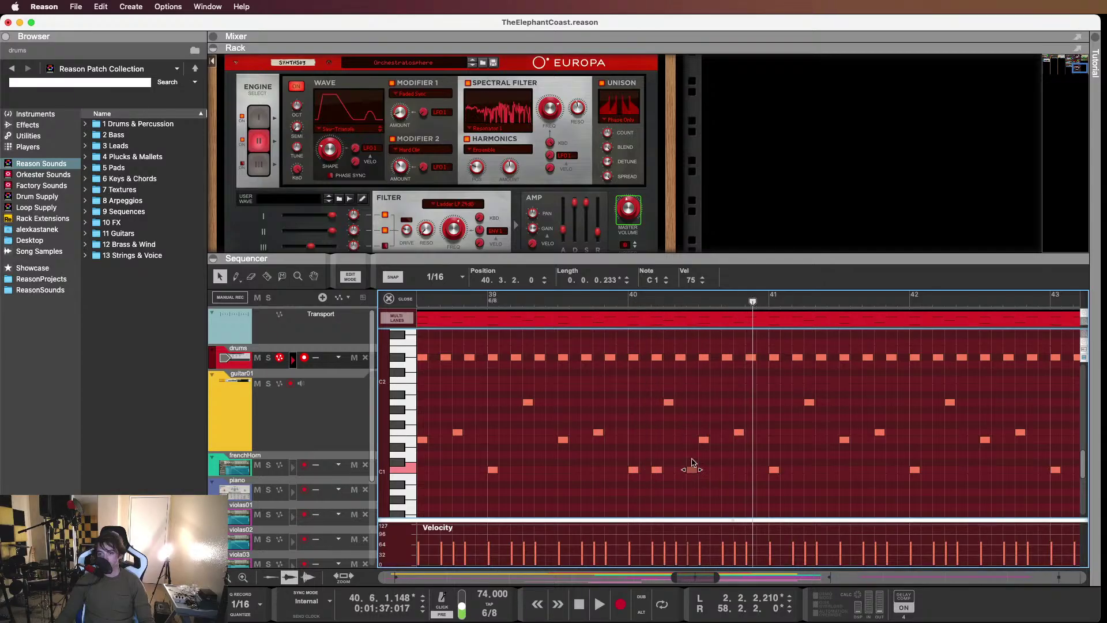
click(615, 301)
key(space)
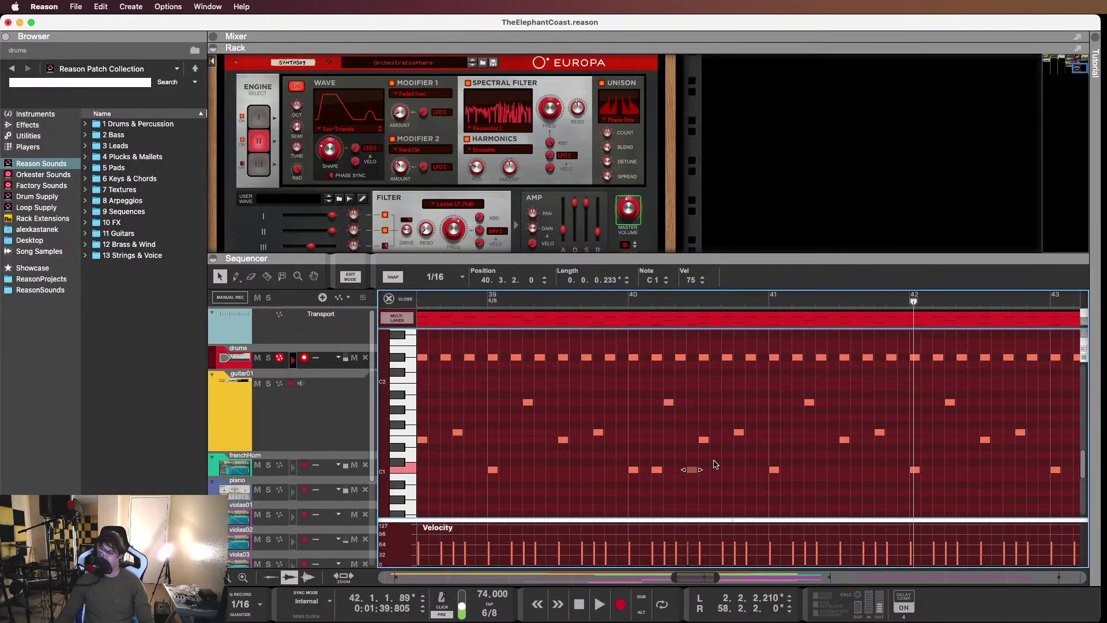
click(715, 463)
Copy the C1 note at 40.3.2.0 to 40.6.1.0 and play bar 40 back
drag(694, 469, 754, 474)
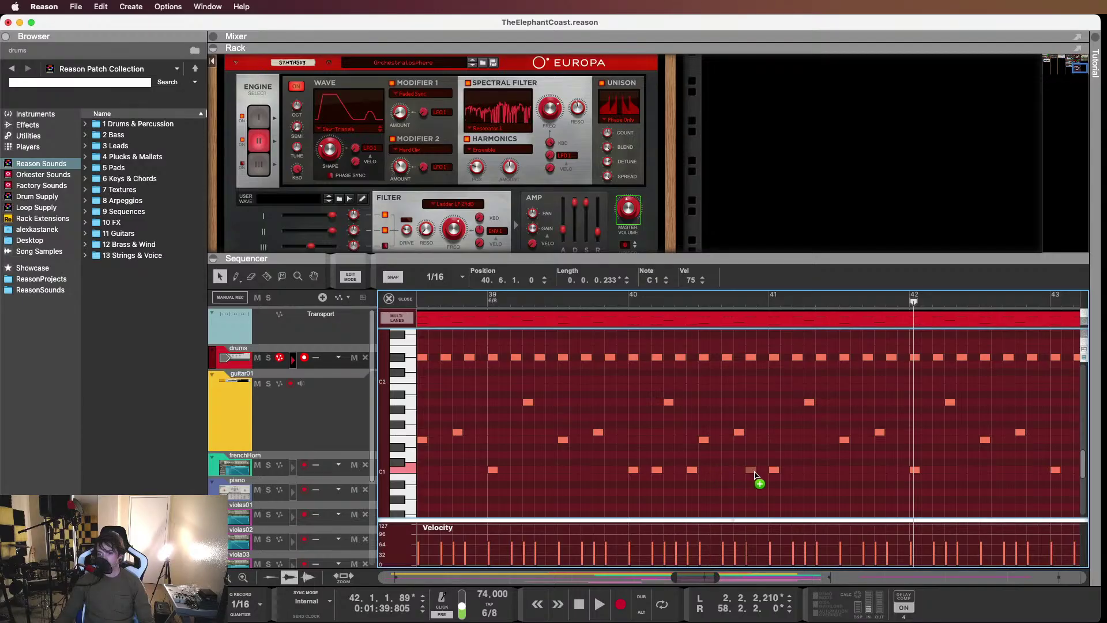
click(614, 299)
key(space)
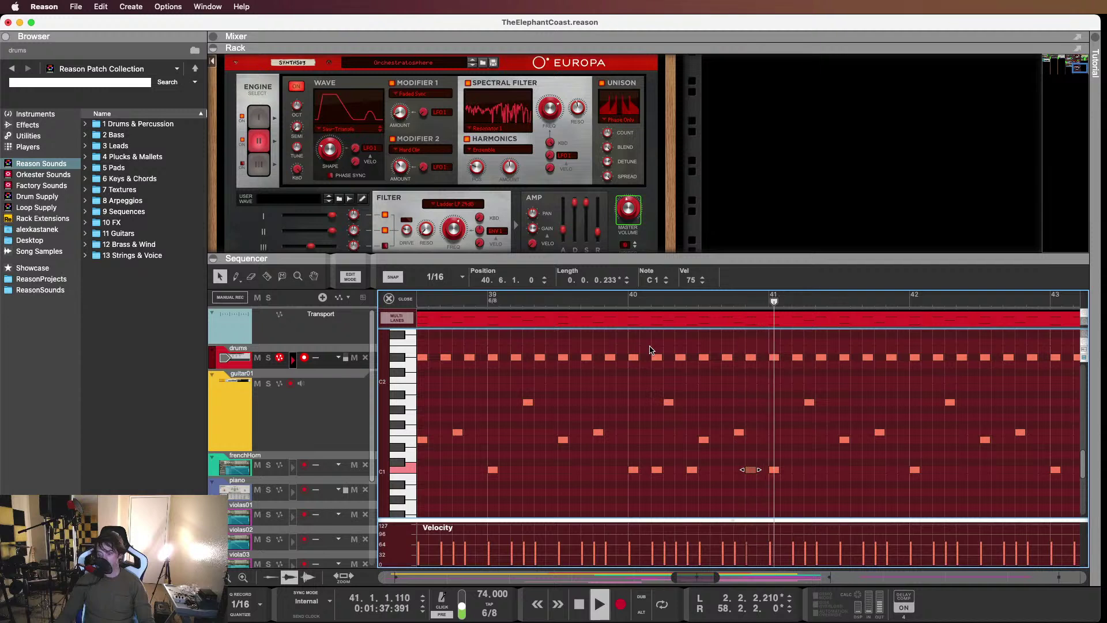
Move the C1 note at 40.6.1.0 one eighth note earlier and play bar 40 again
drag(745, 465, 733, 473)
click(614, 321)
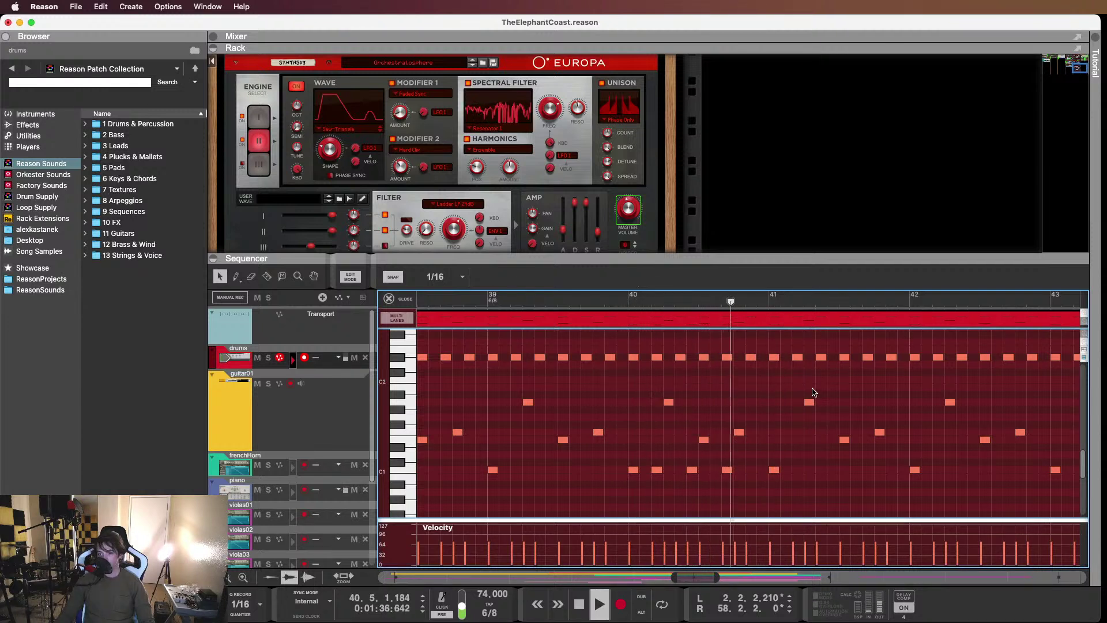
key(space)
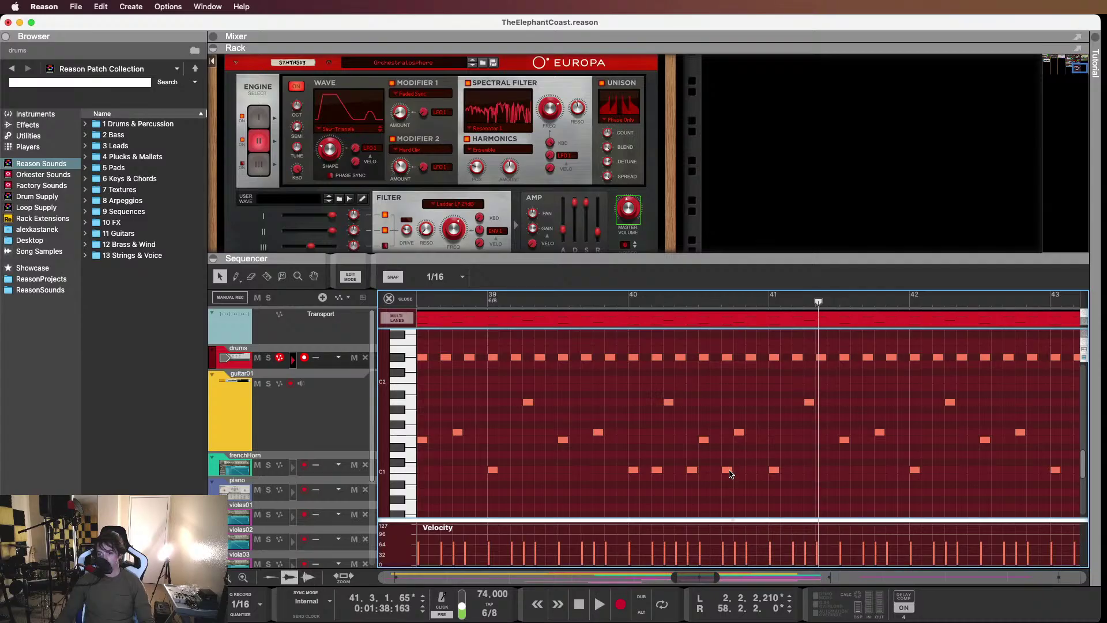
Copy the last added C1 note in bar 40 to 40.6.2.0 and play the bar back
drag(730, 474, 750, 474)
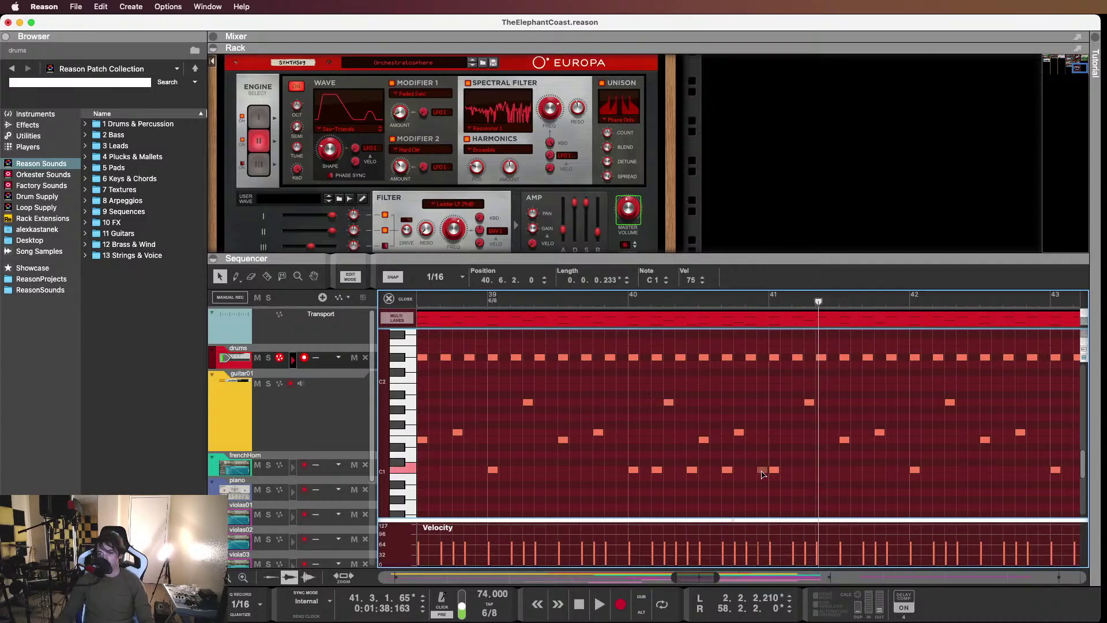
click(628, 312)
key(space)
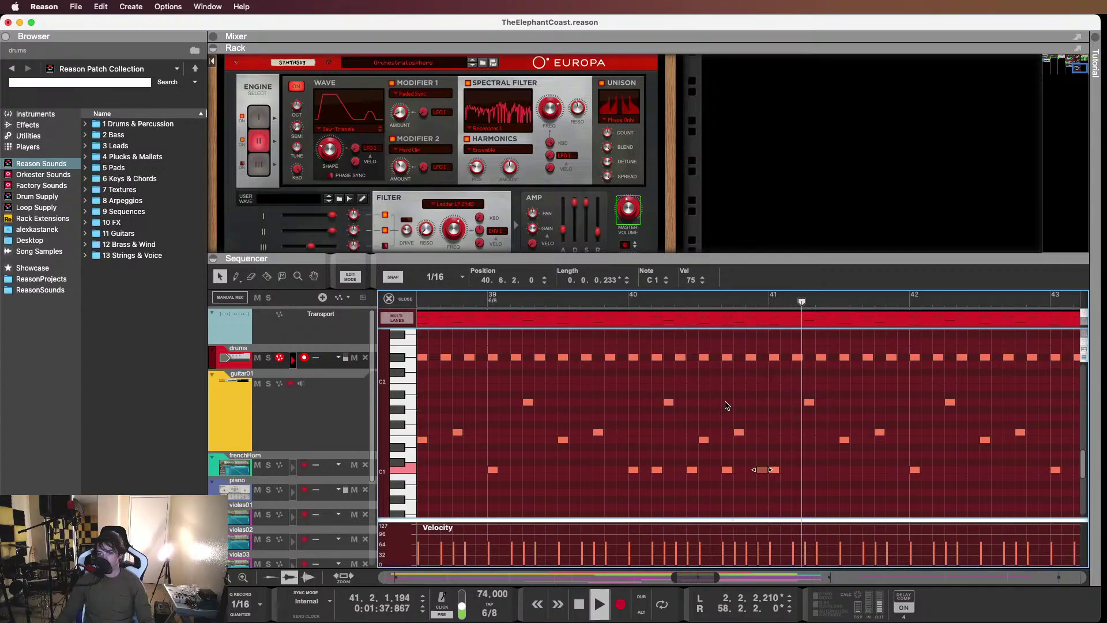
key(space)
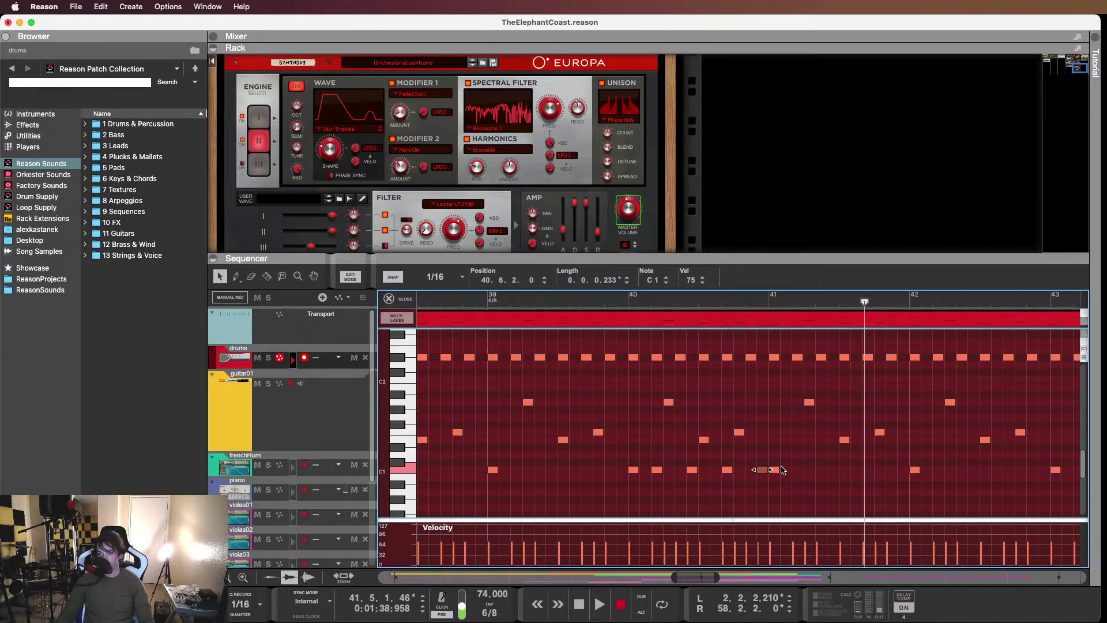
Repeat bar 40's added C1 hits in bar 41 by copying notes from 41.2.1.0 through 41.6.2.0
click(796, 478)
click(798, 470)
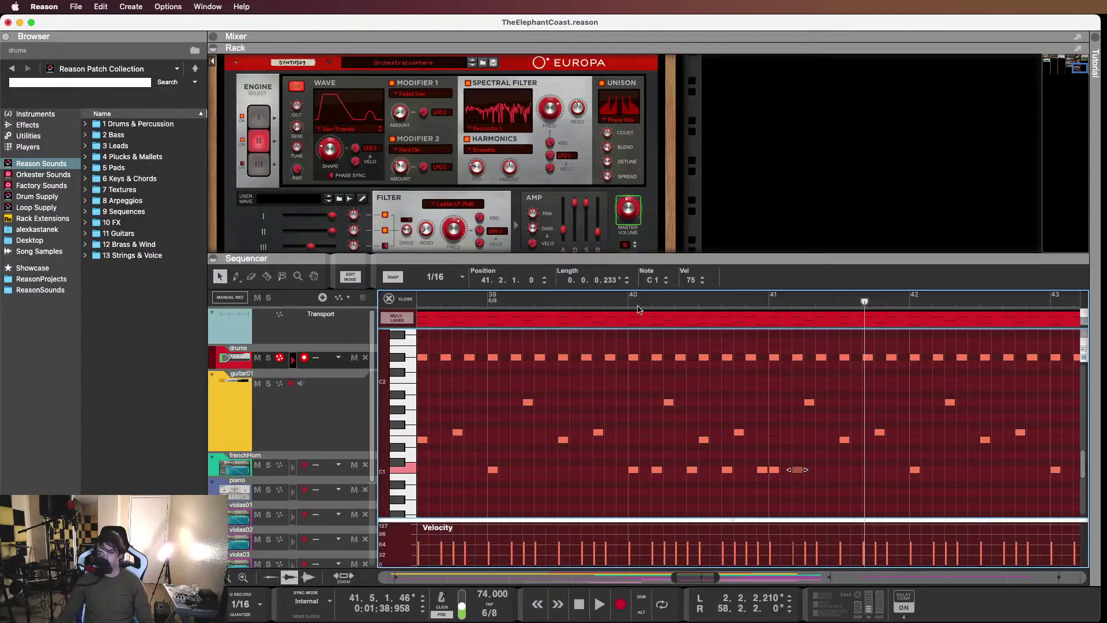
click(809, 448)
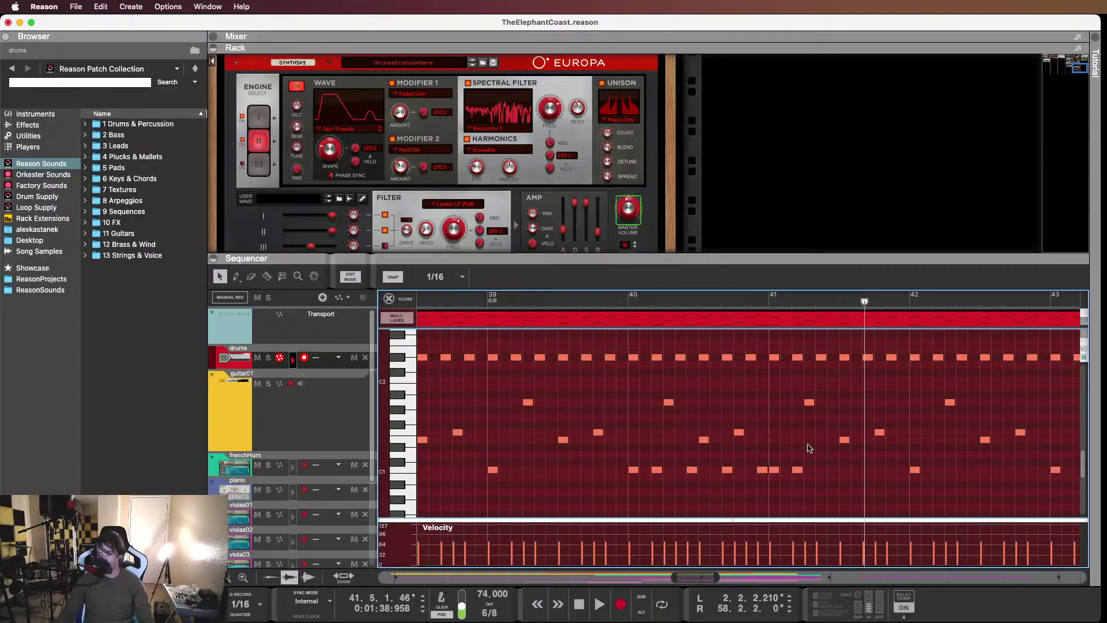
click(820, 472)
drag(835, 473, 909, 476)
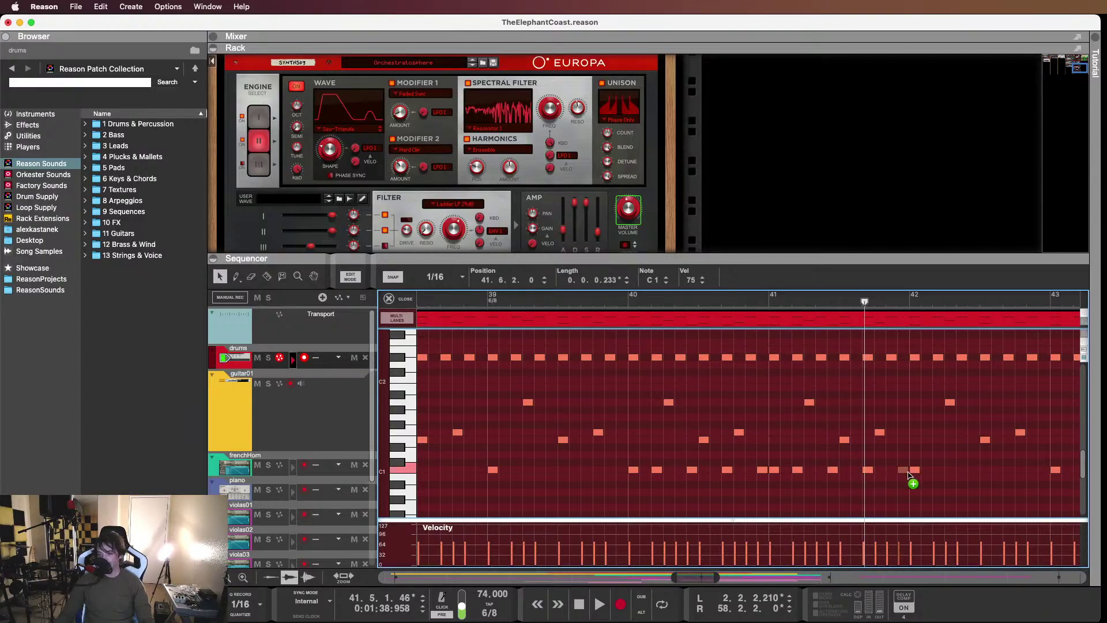
Play the pattern twice from just before bar 40 to check the C1 hits in bars 40 and 41
click(605, 301)
key(space)
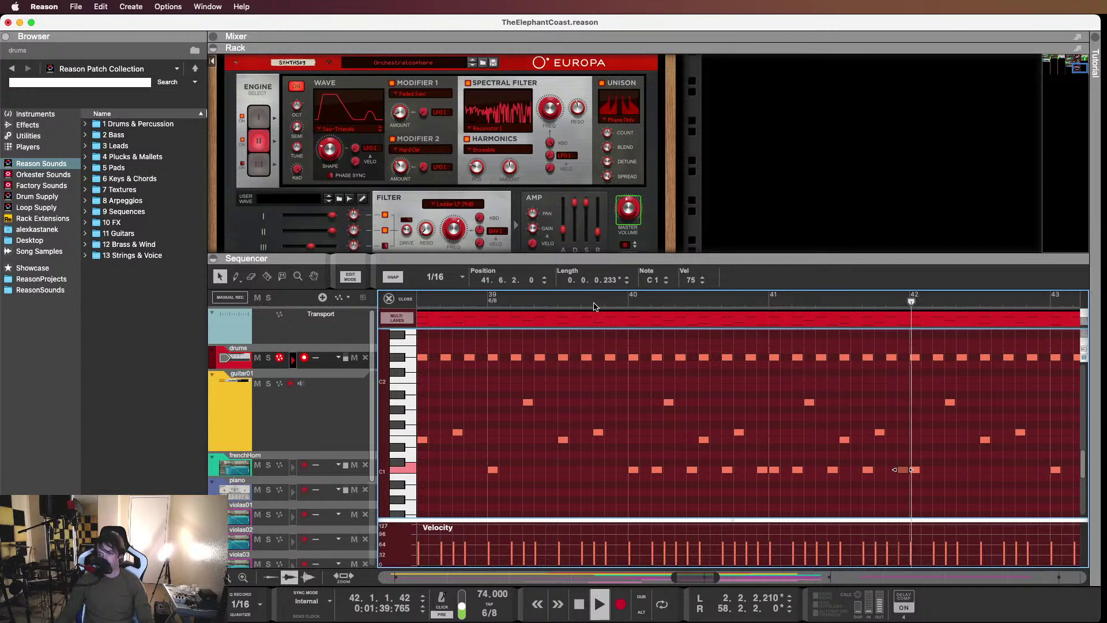
click(595, 304)
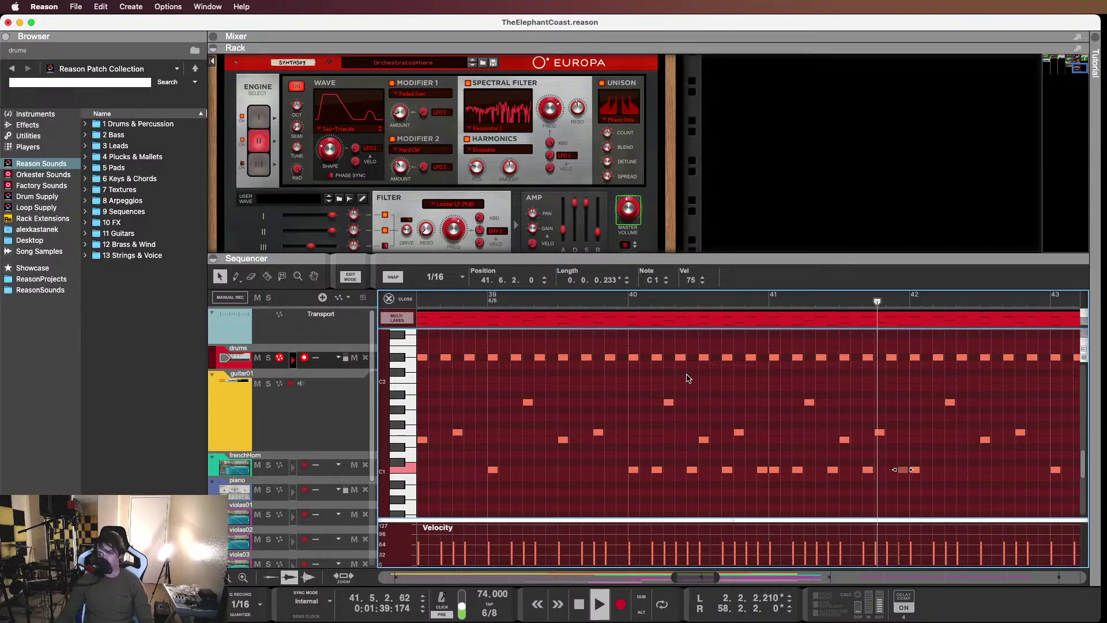
key(space)
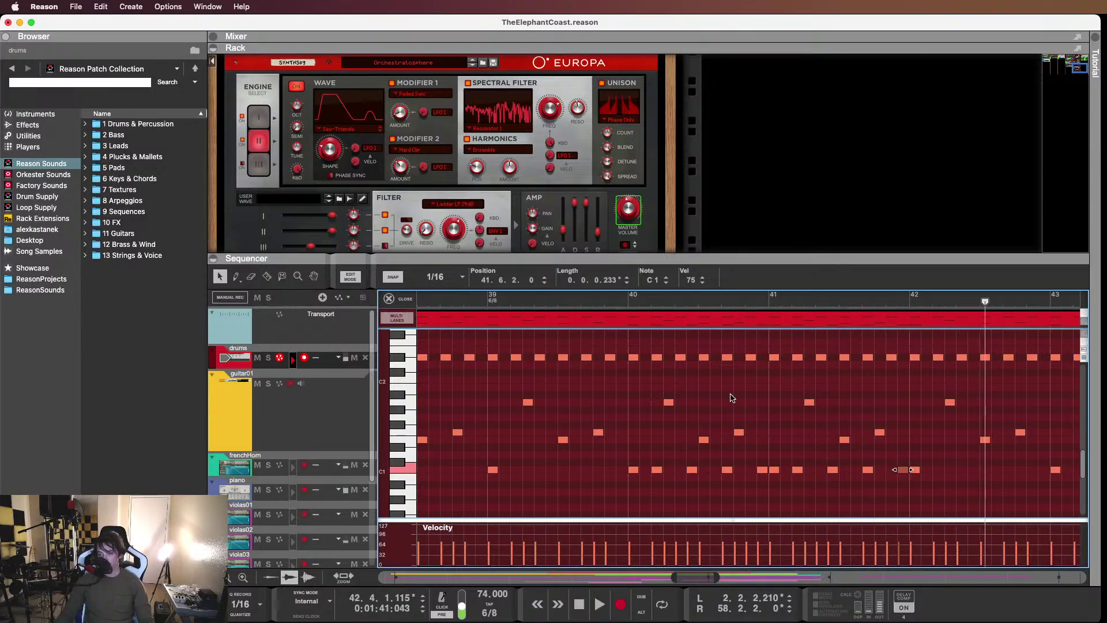
Play the drum pattern from 39.5.2.0 through bars 40 and 41 into bar 42
click(604, 301)
scroll(646, 338, right, 3)
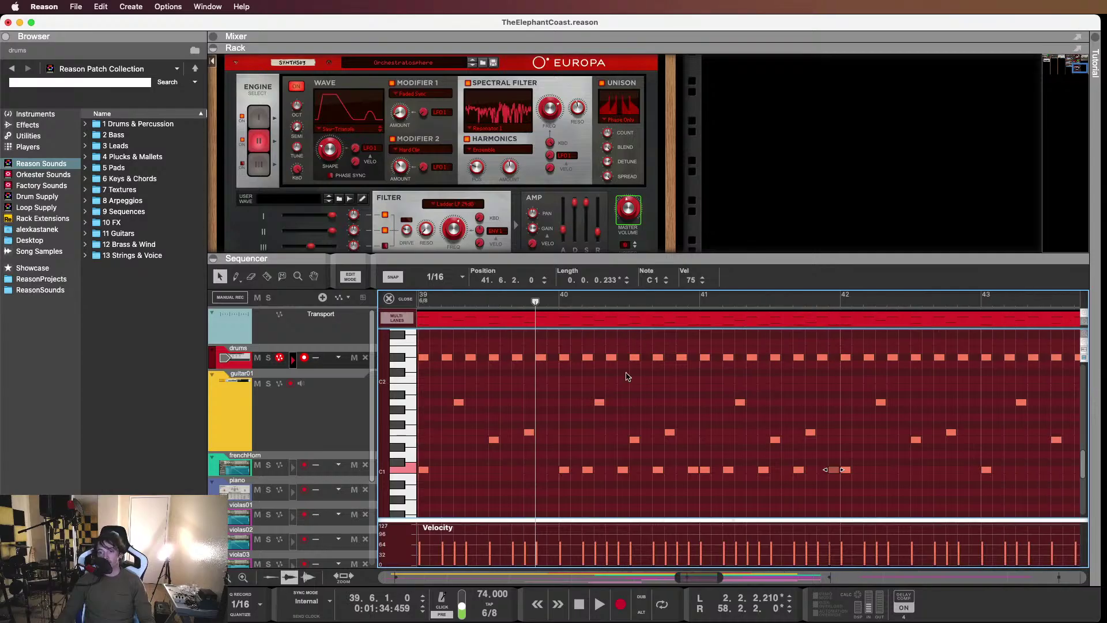
drag(552, 481, 869, 472)
click(862, 460)
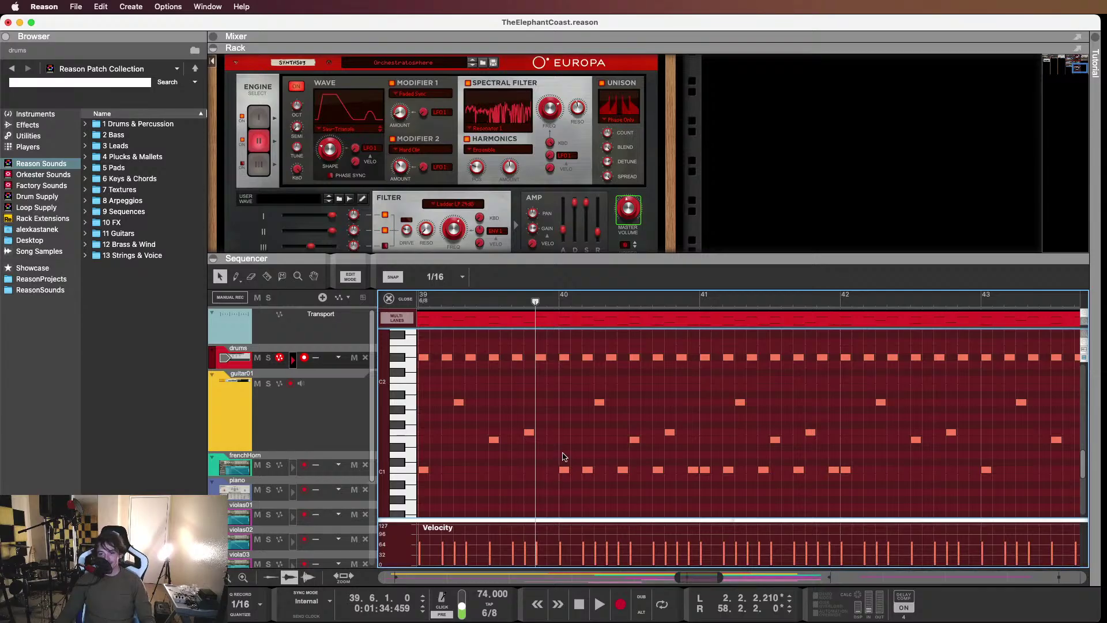
click(557, 300)
click(521, 302)
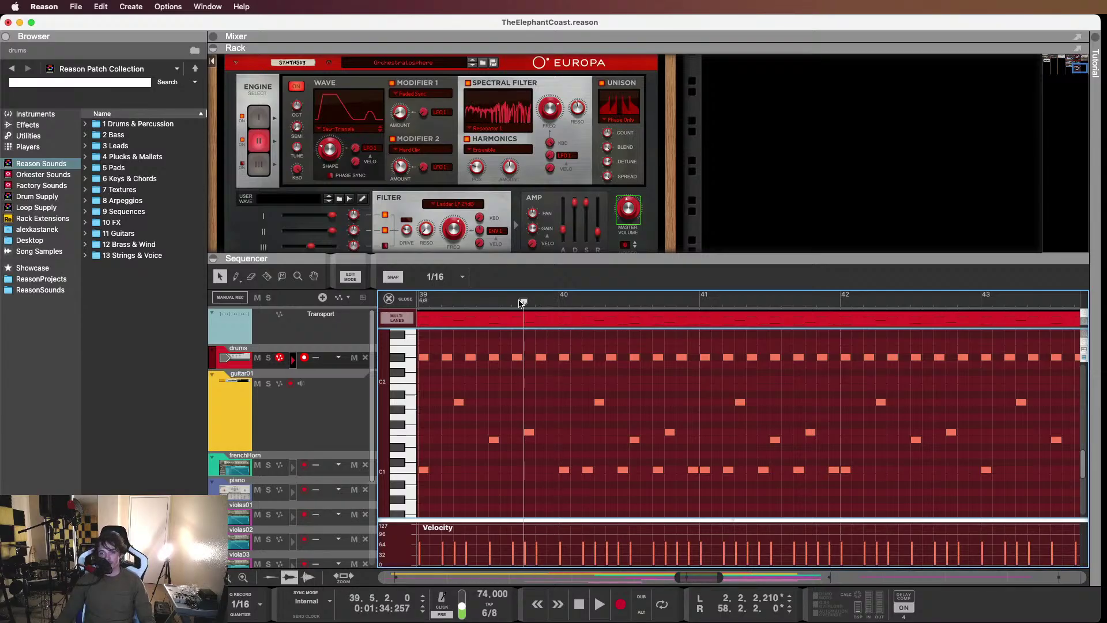
key(space)
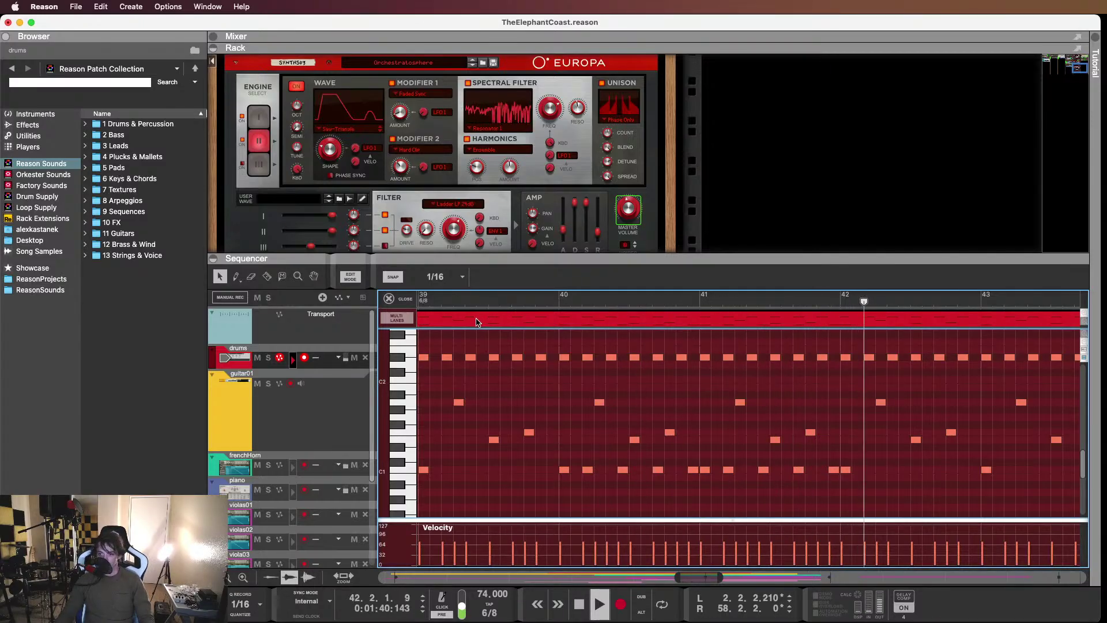
key(space)
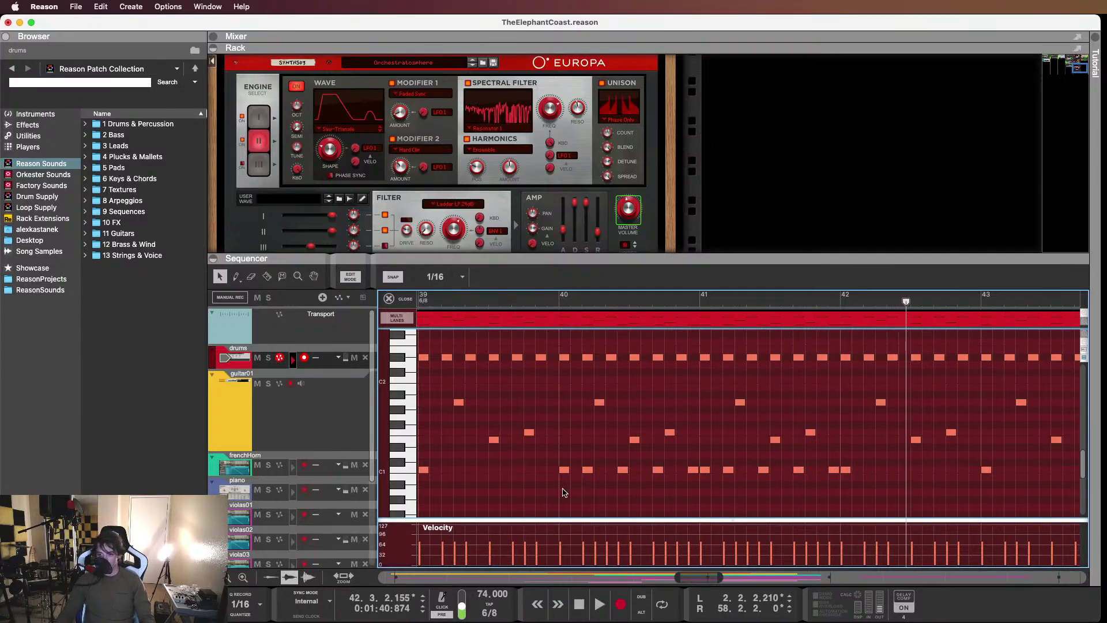
Delete the single C1 notes at the start of bars 42, 43 and 44
click(847, 471)
click(848, 484)
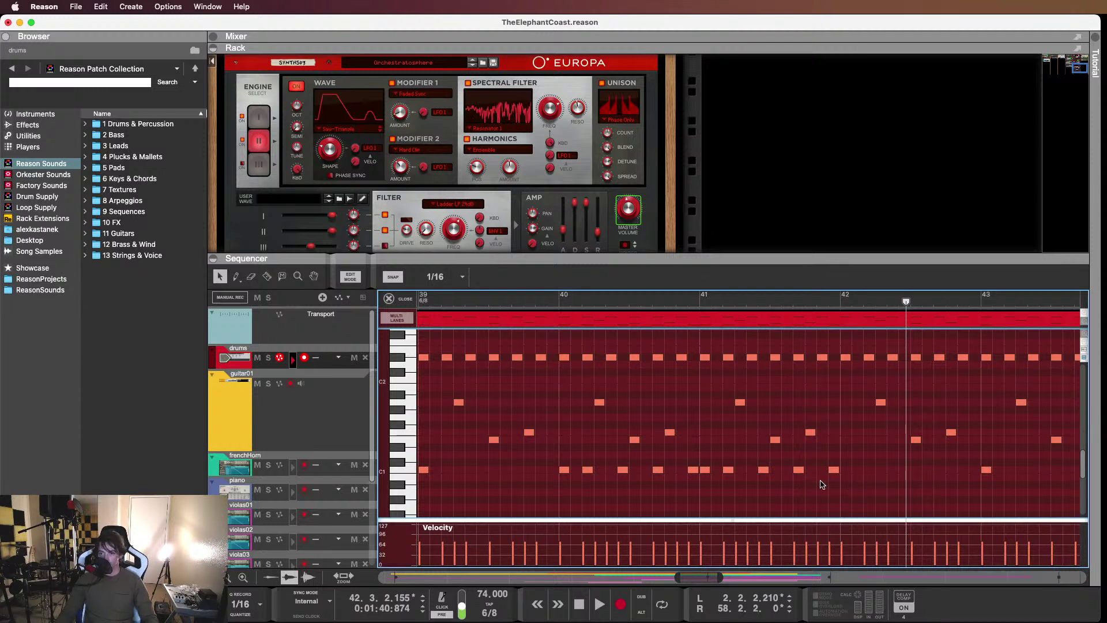
scroll(822, 484, right, 3)
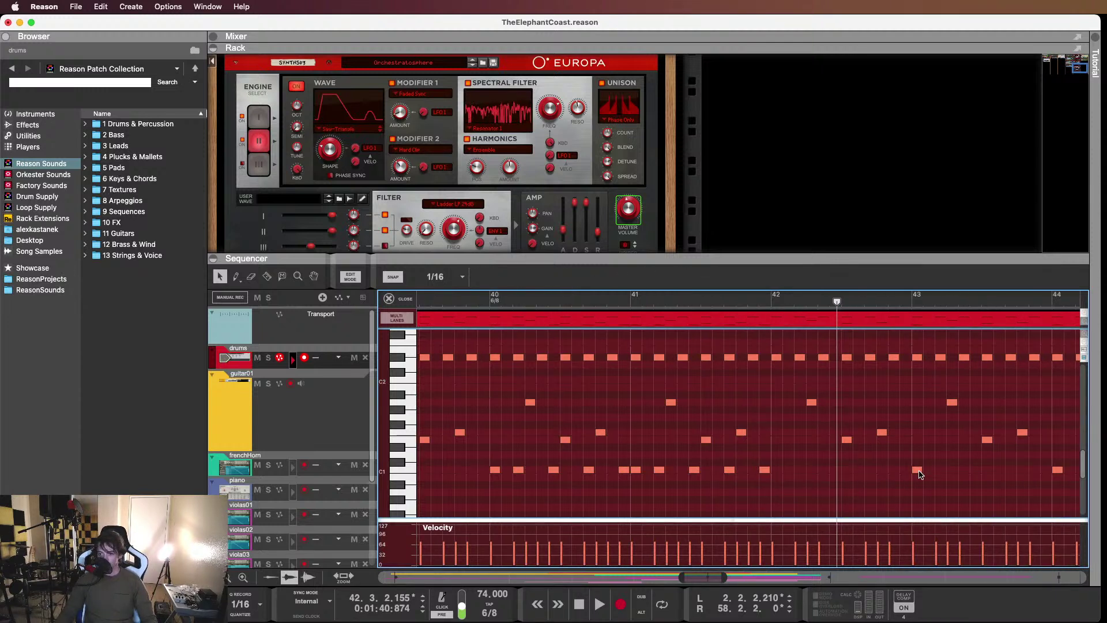
key(BackSpace)
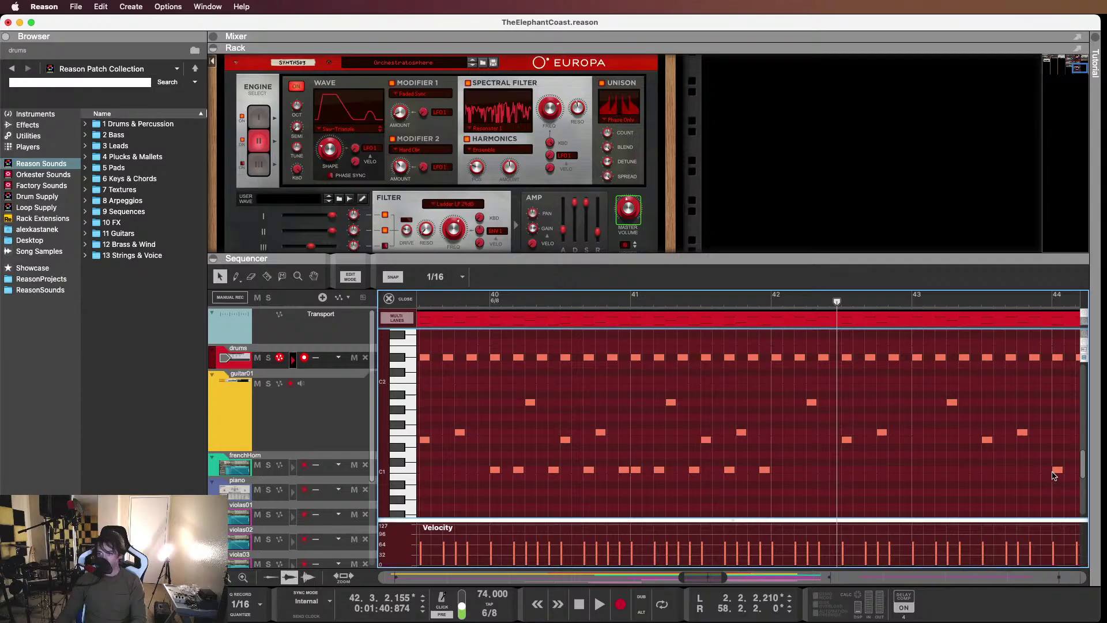
Copy all C1 hits of bars 40 and 41 two bars ahead, starting at 42.1.1.0, and play them back
drag(1054, 476, 773, 469)
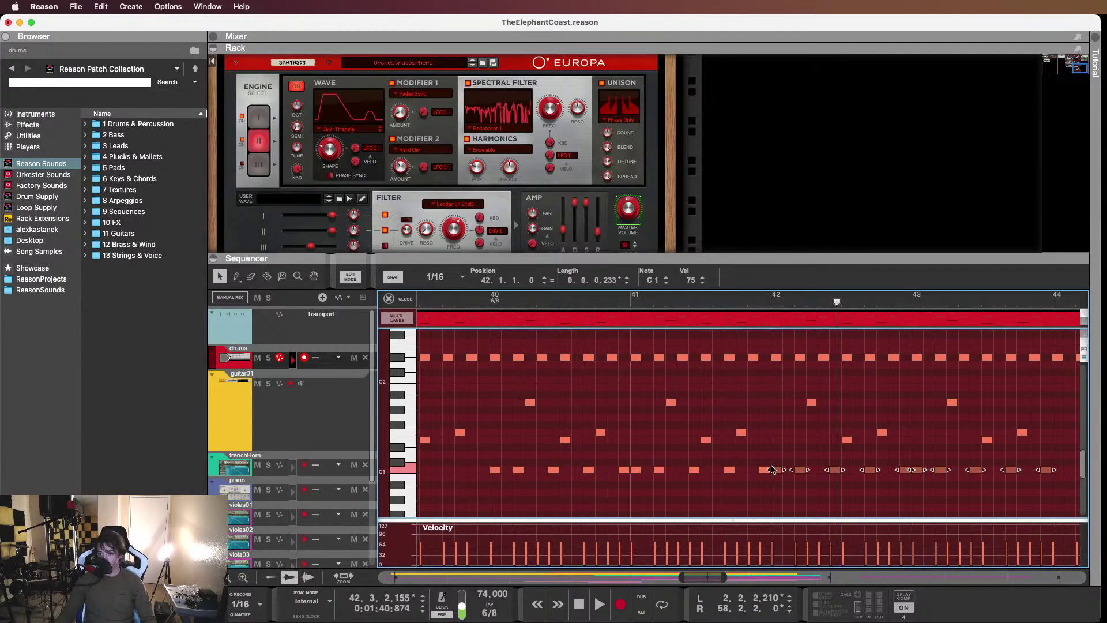
scroll(749, 469, right, 5)
scroll(741, 465, down, 3)
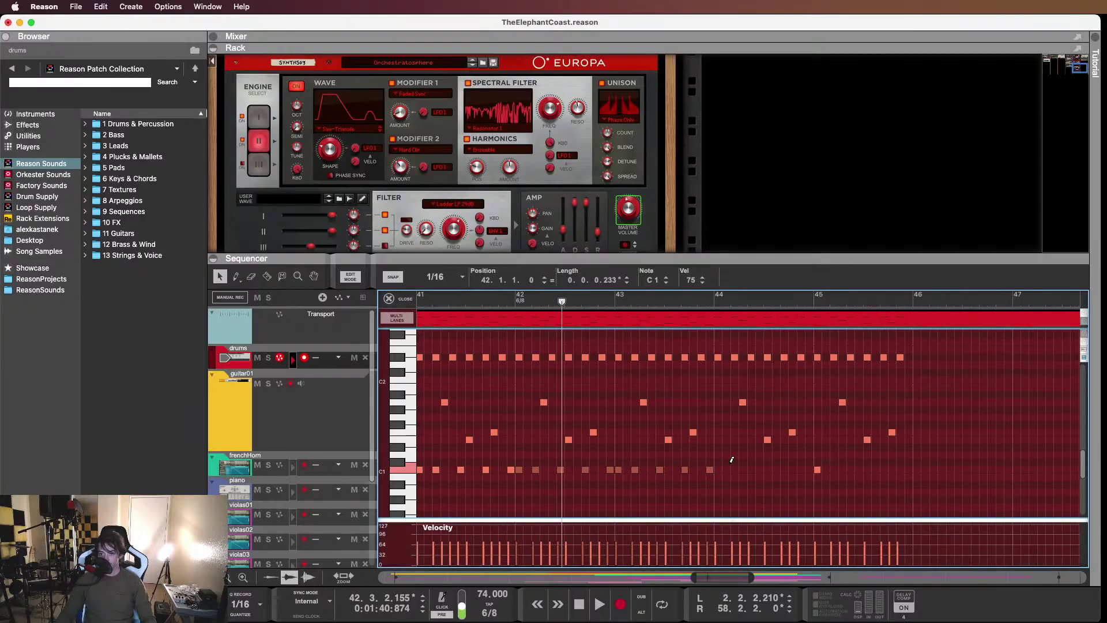
key(space)
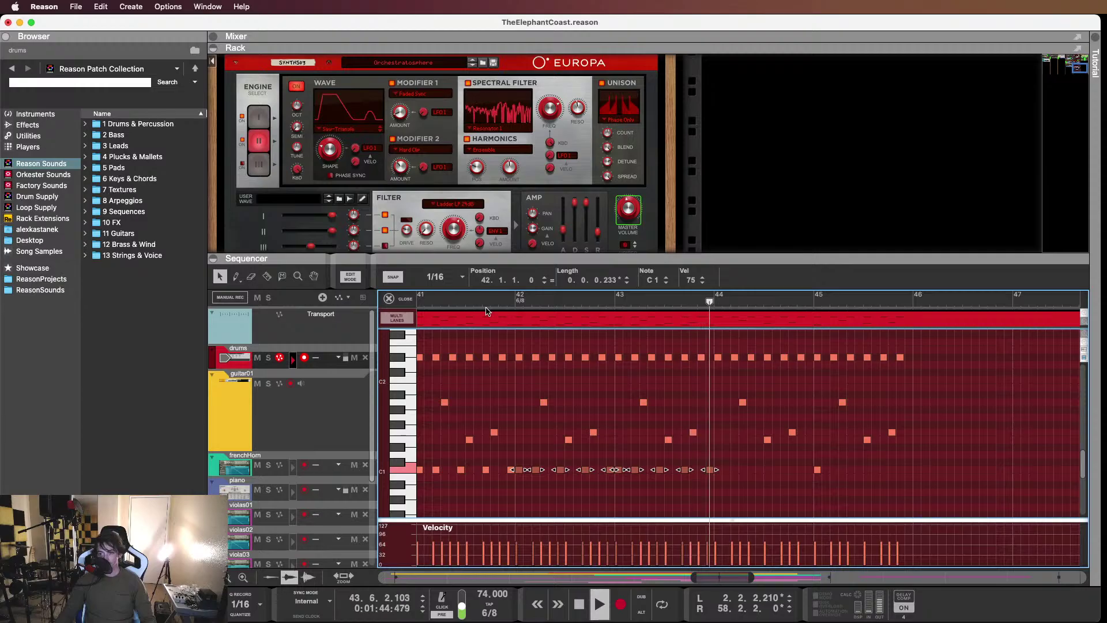
key(space)
Replace the single C1 note in bar 45 with a copy of bars 42 and 43's C1 hits starting at 44.1.1.0, and play it
click(773, 481)
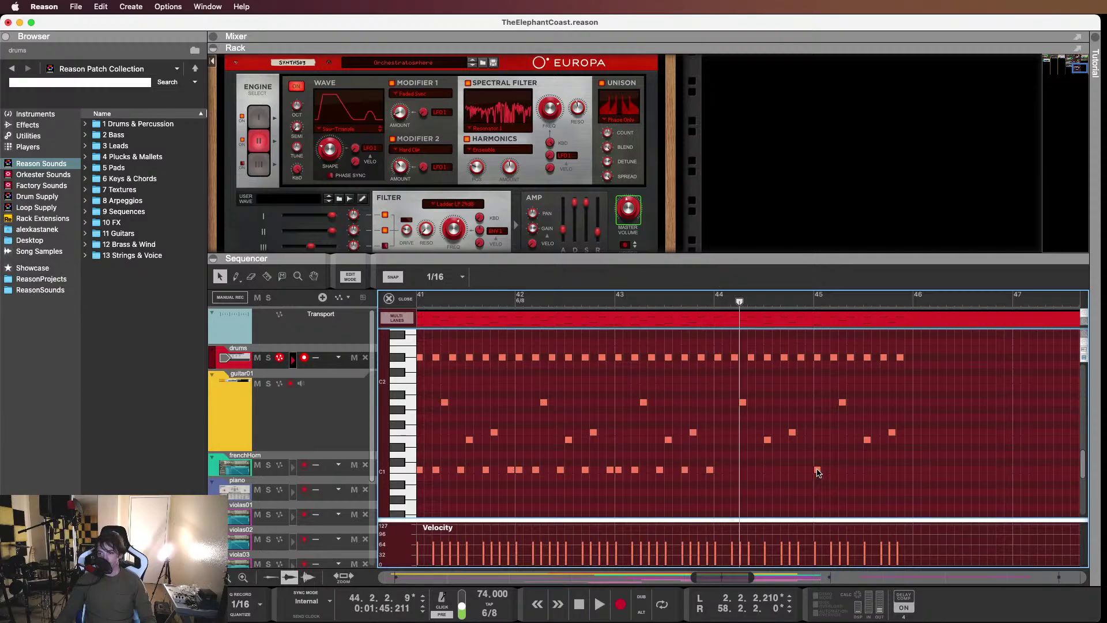
drag(787, 480, 521, 470)
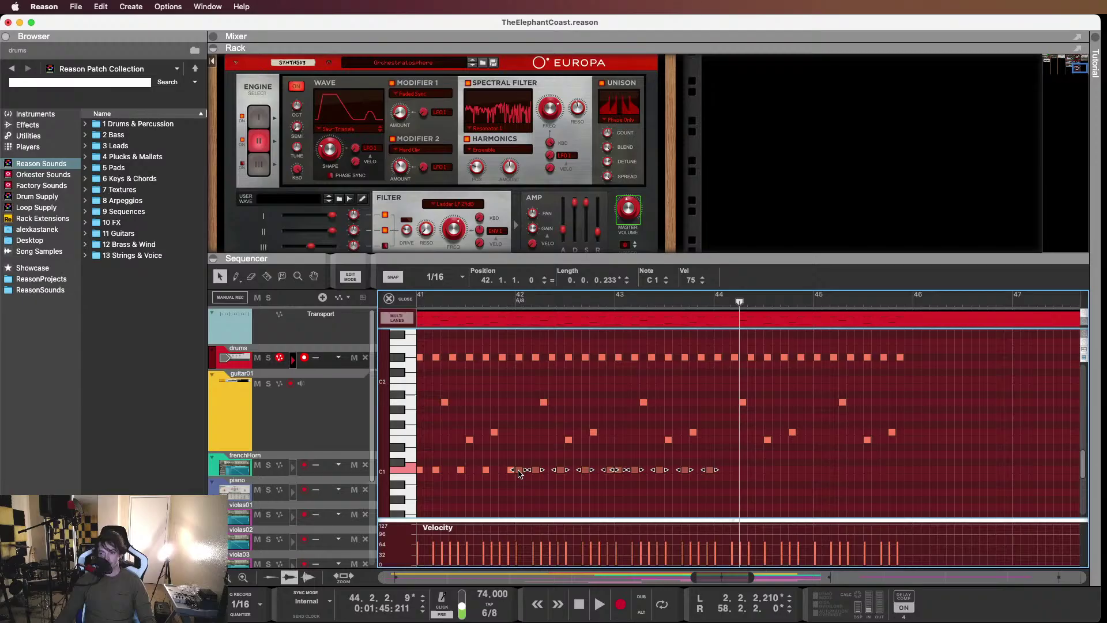
key(space)
key(super+d)
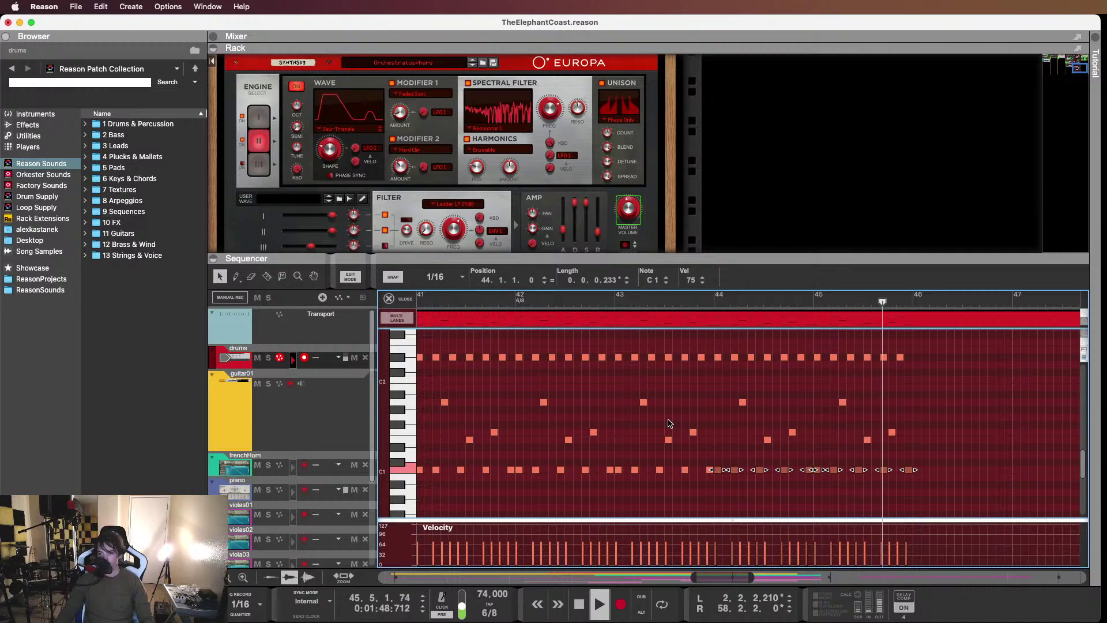
Move the F1 note at 45.5.2.0 down to C1, keeping its position
scroll(873, 405, up, 3)
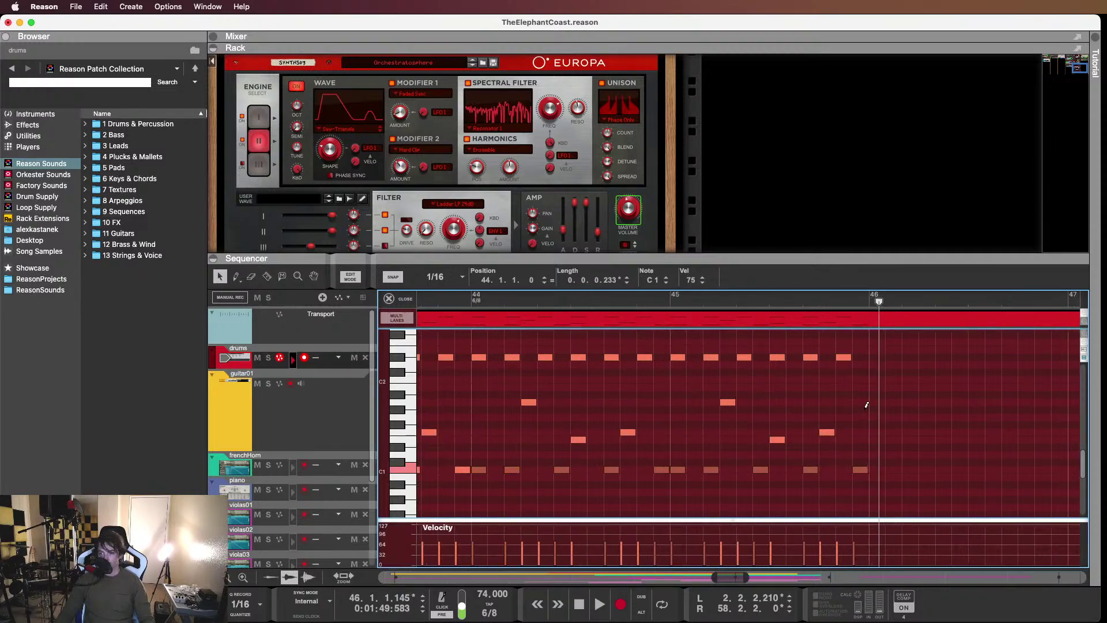
click(825, 433)
scroll(838, 426, right, 2)
scroll(838, 426, right, 1)
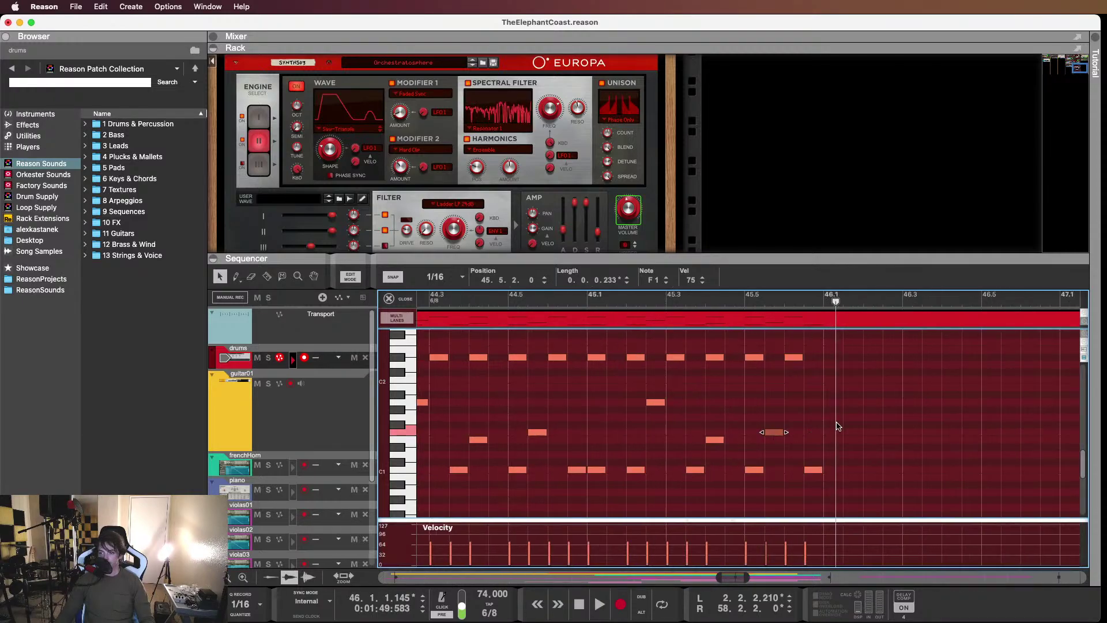
drag(778, 438, 776, 470)
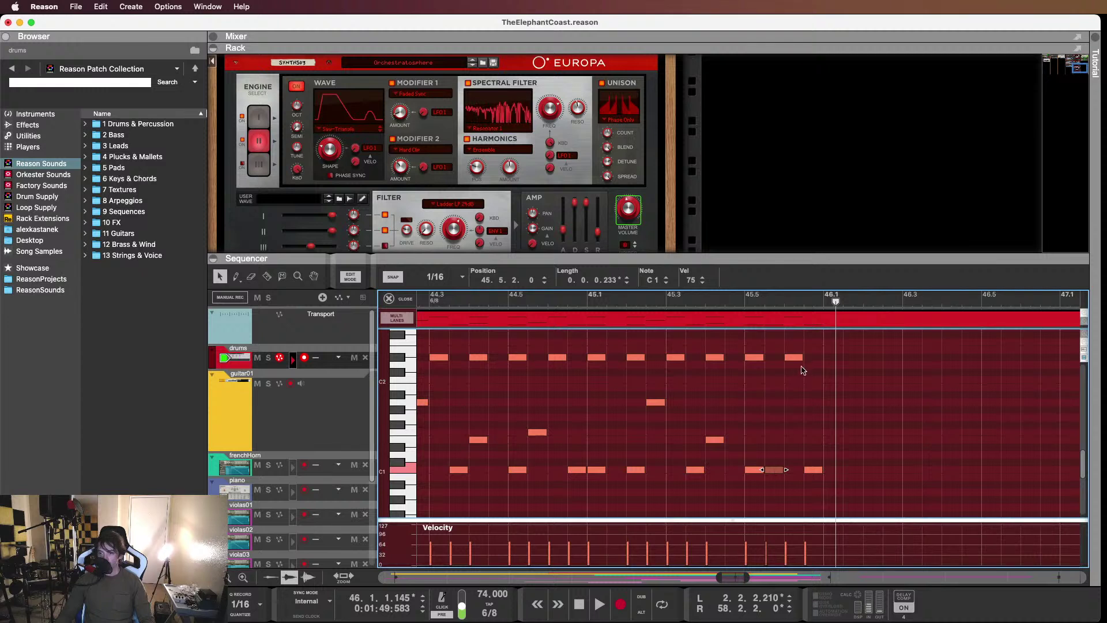
Move bar 45's last D#2 note to A#1 at 45.5.2.0, raise the C1 note at 45.6.2.0 to F1, and play it
drag(796, 358, 775, 395)
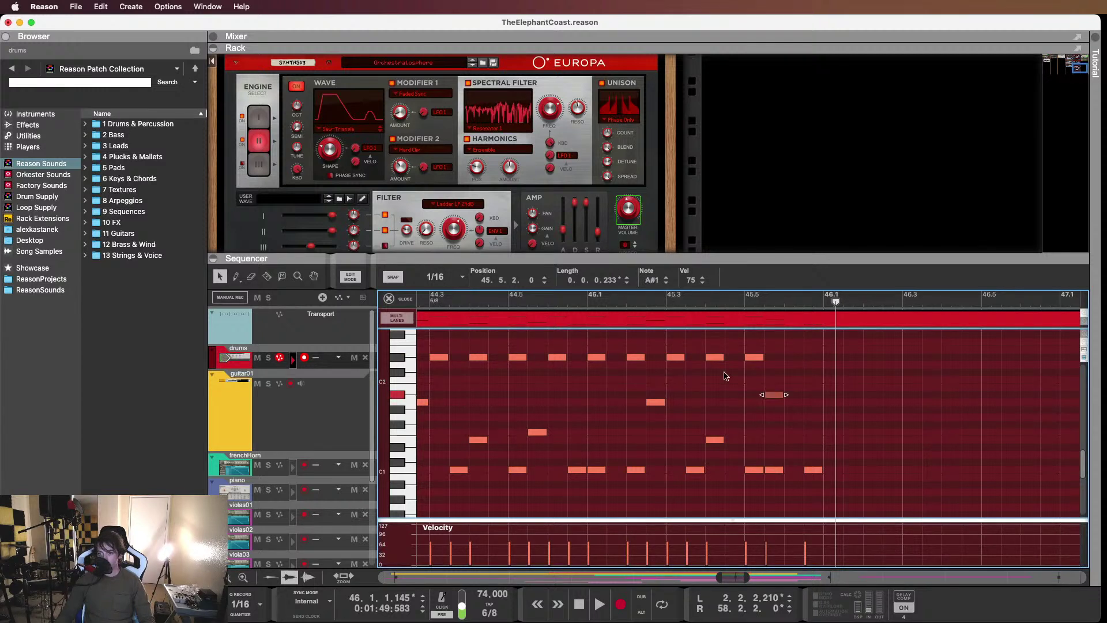
drag(812, 469, 816, 436)
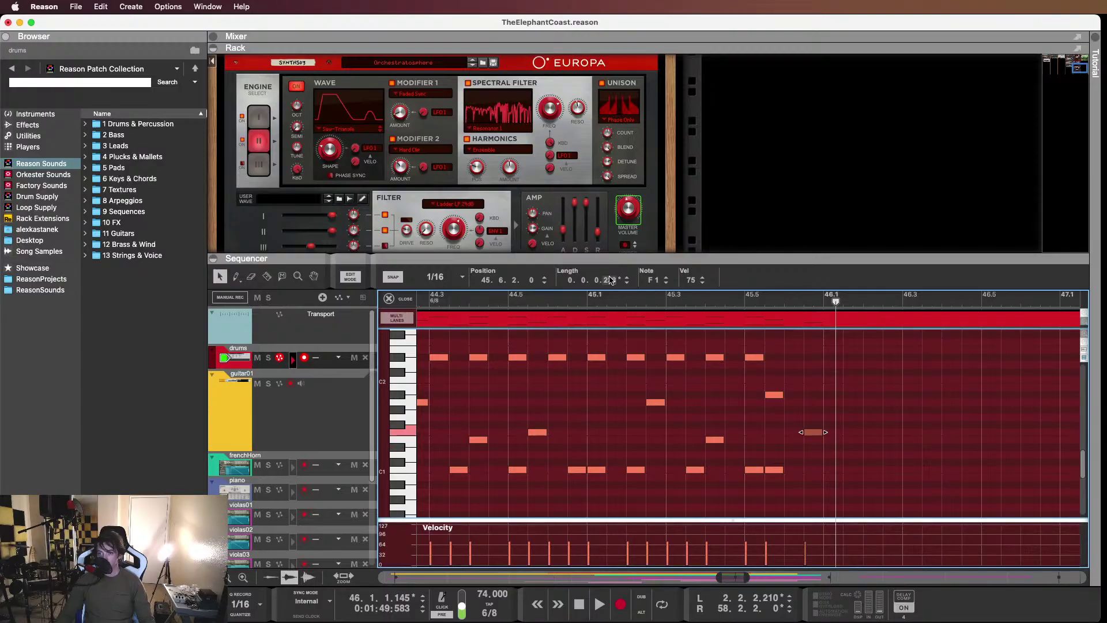
click(595, 295)
key(space)
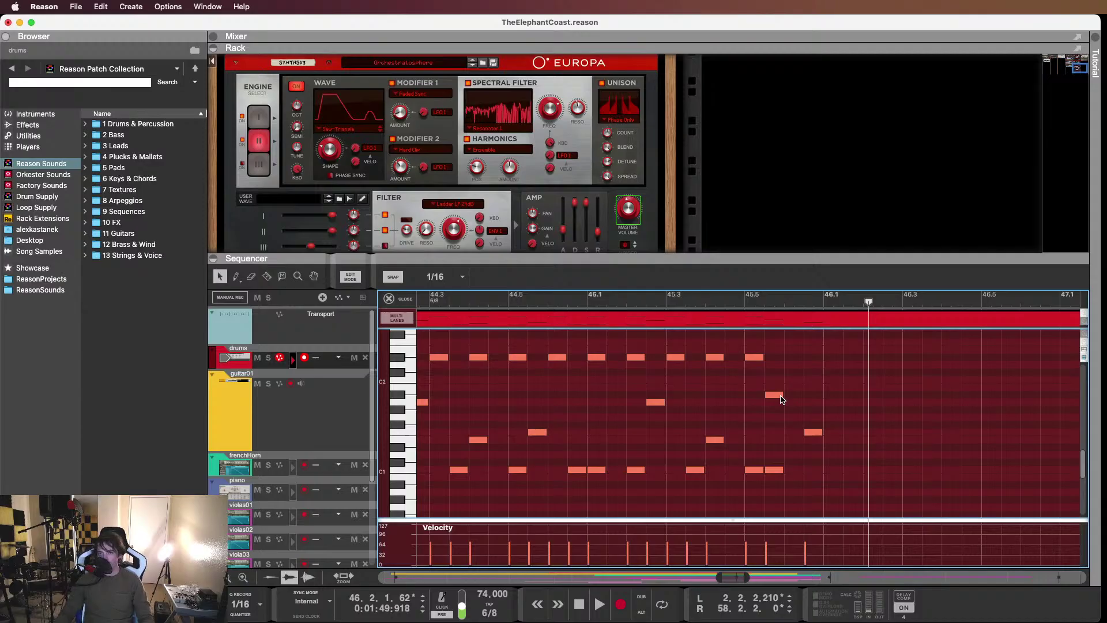
Play the drum pattern from 43.5.2.0 through the reworked end of bar 45
scroll(759, 403, down, 2)
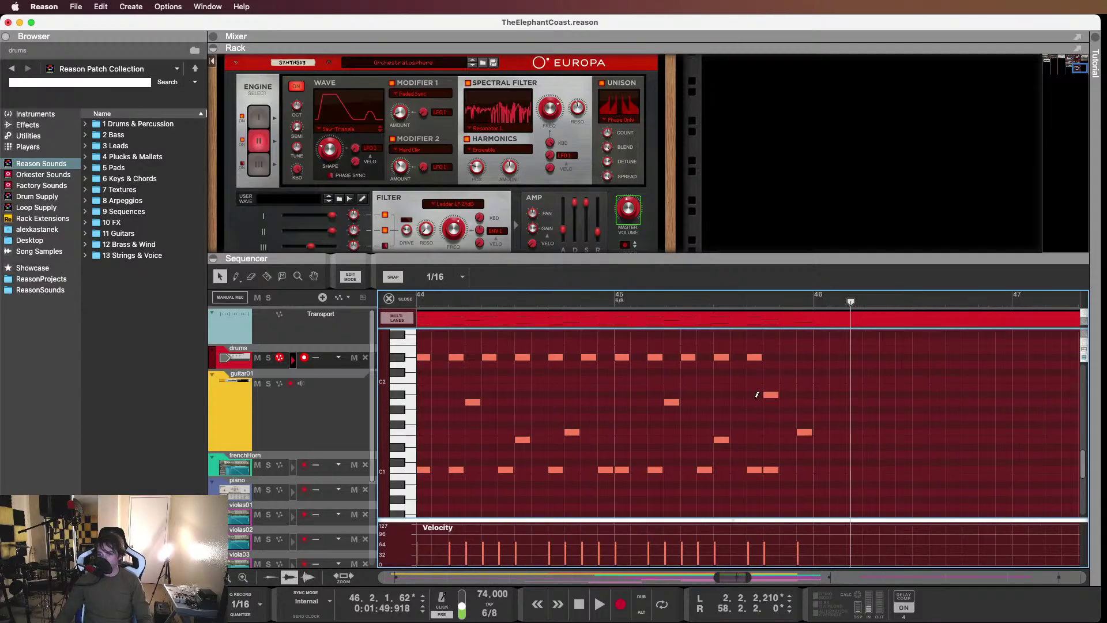
click(481, 297)
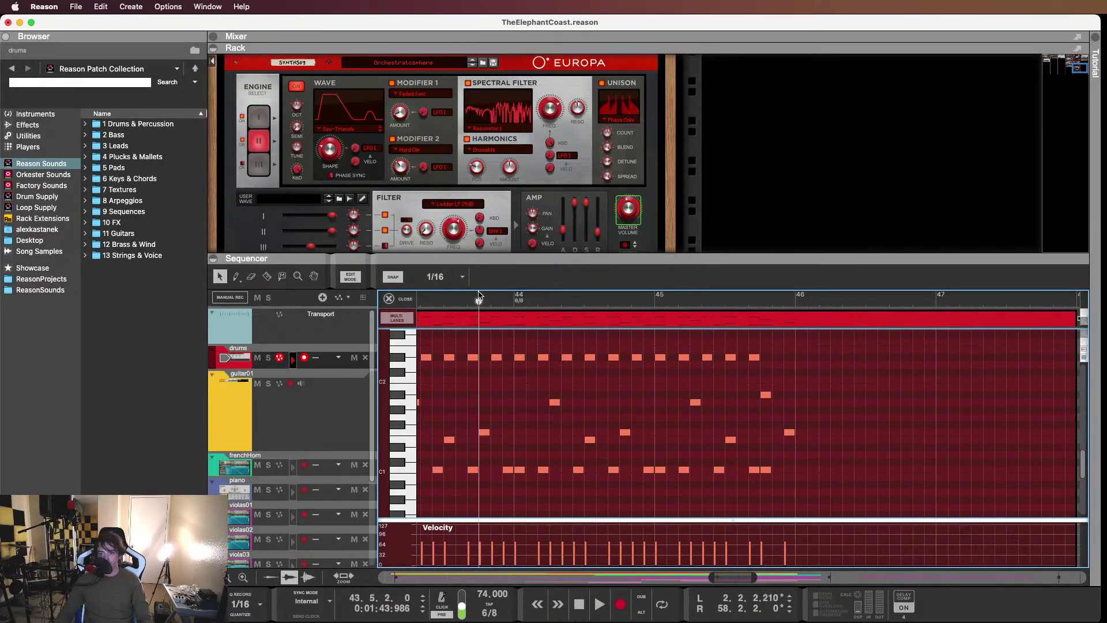
key(space)
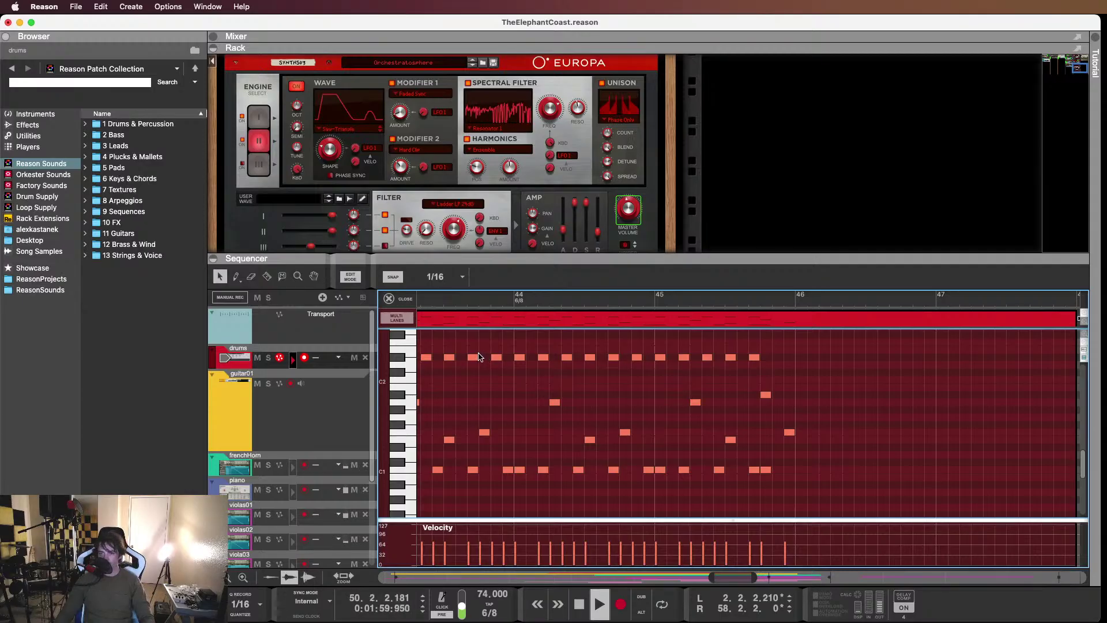
key(space)
Extend the end of the drum clip so that its length is 35 bars
scroll(639, 379, down, 6)
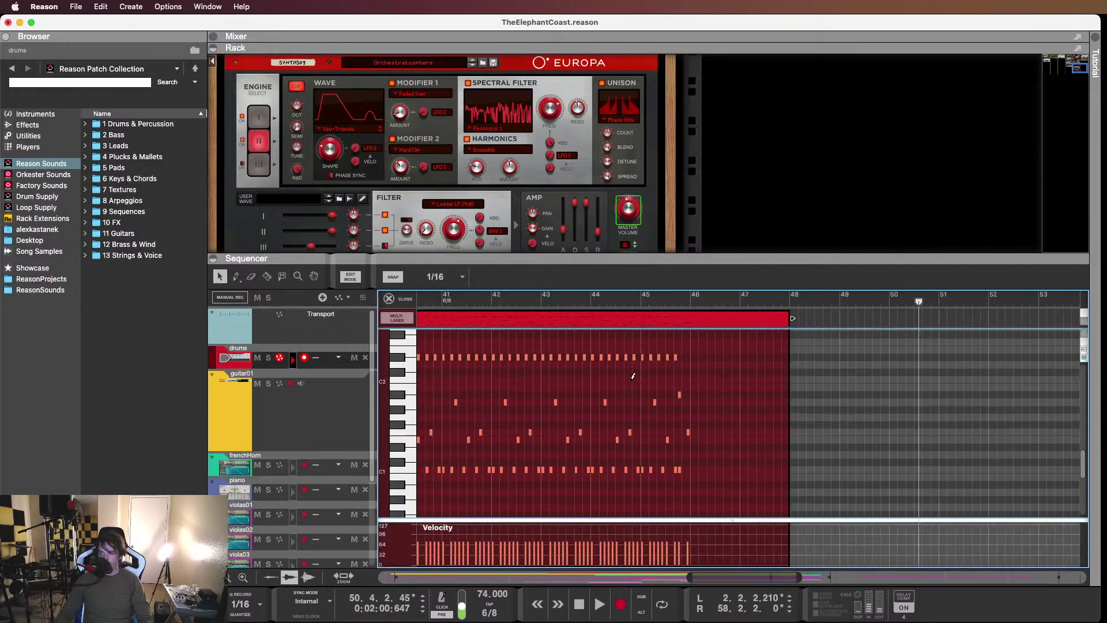
scroll(619, 379, right, 2)
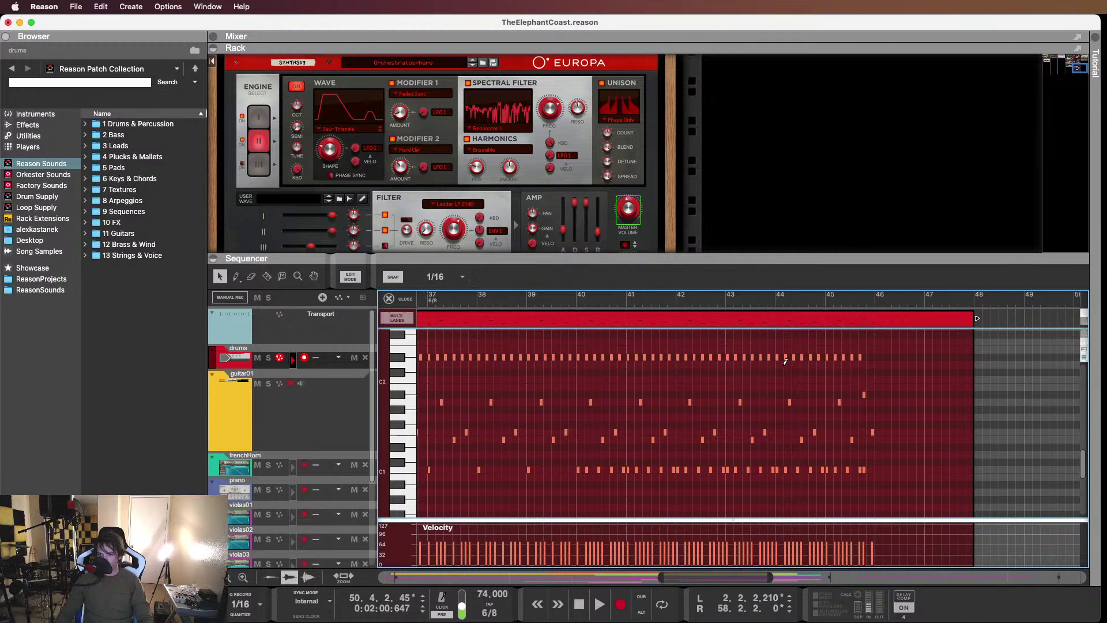
scroll(813, 367, down, 4)
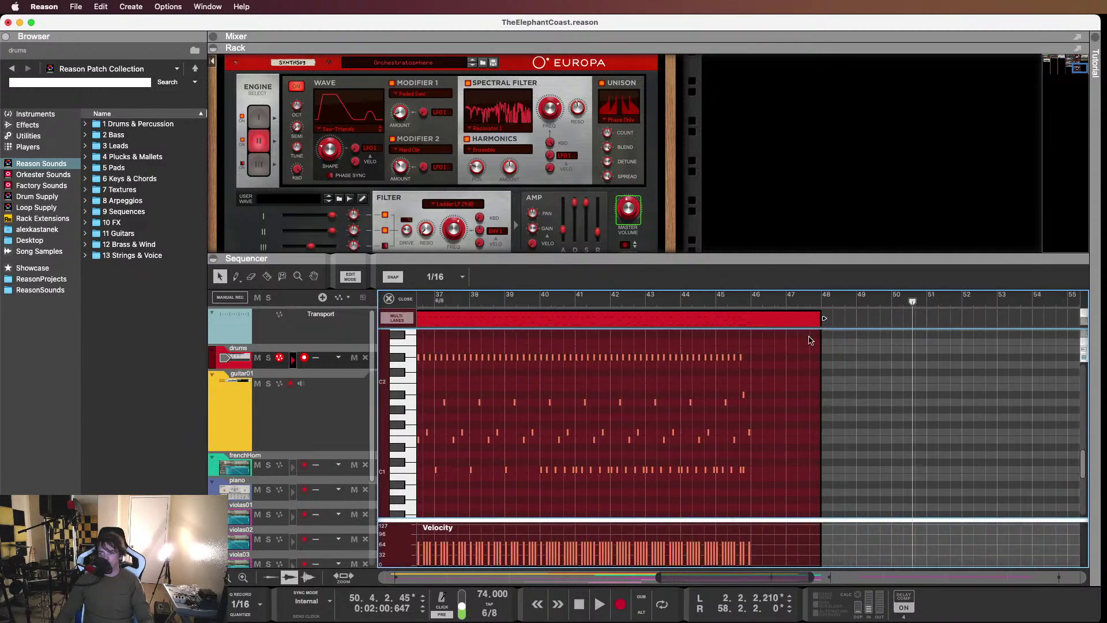
drag(826, 319, 1059, 336)
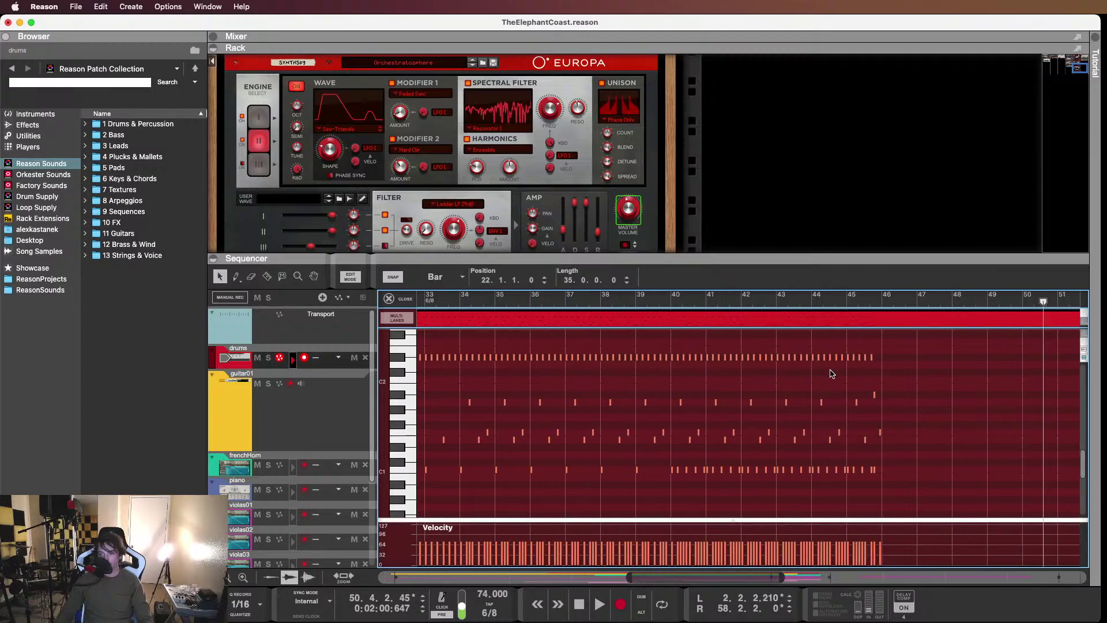
scroll(836, 375, left, 4)
drag(838, 339, 604, 507)
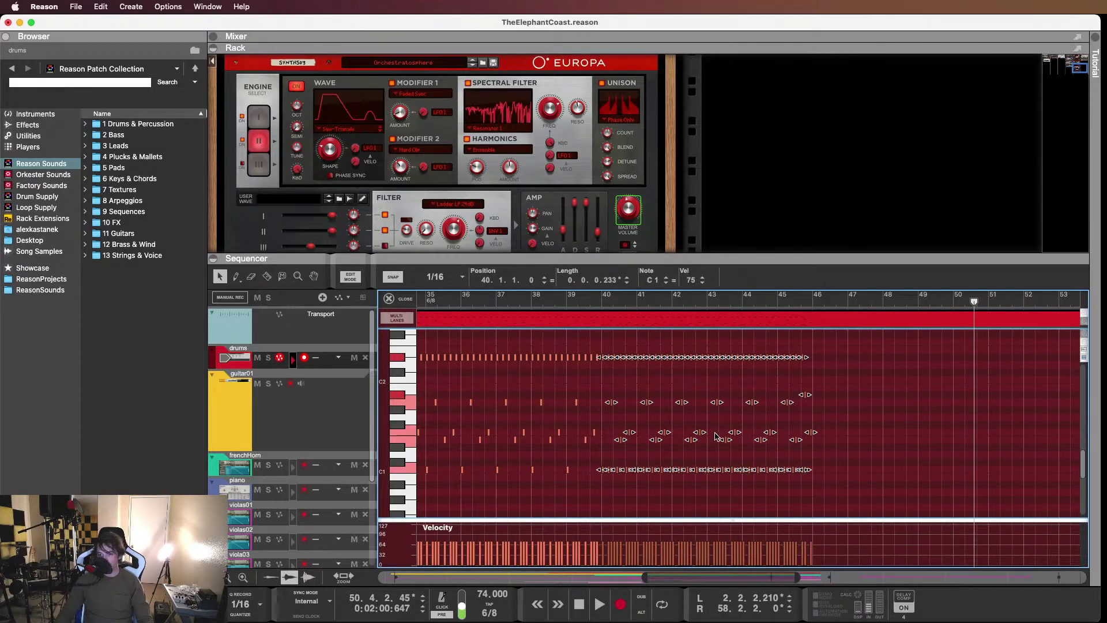
scroll(715, 436, up, 5)
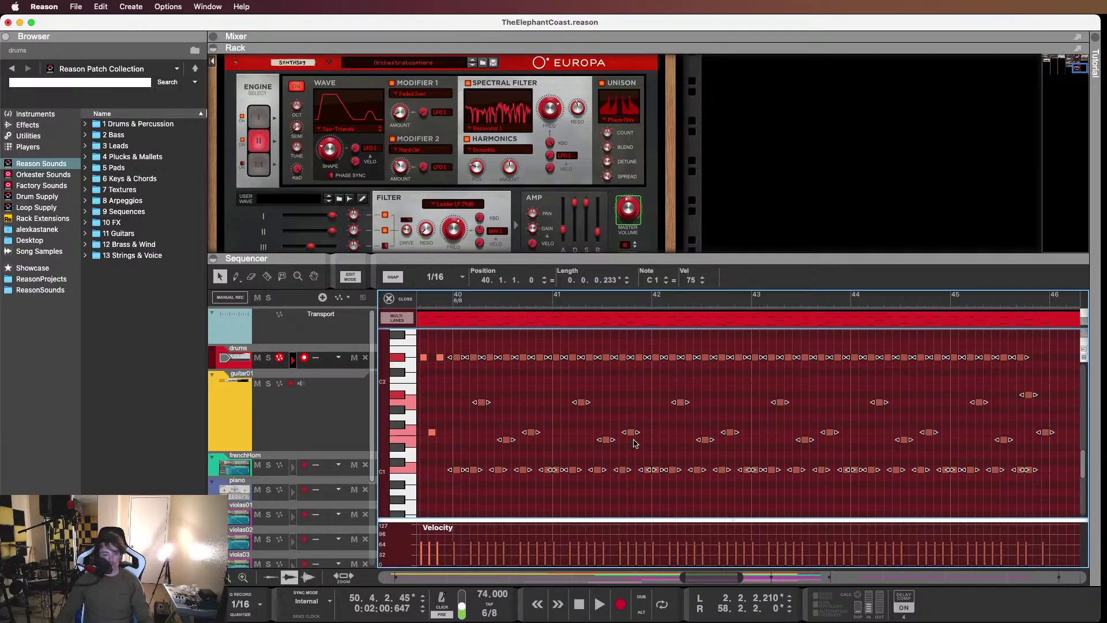
click(633, 381)
scroll(630, 382, left, 4)
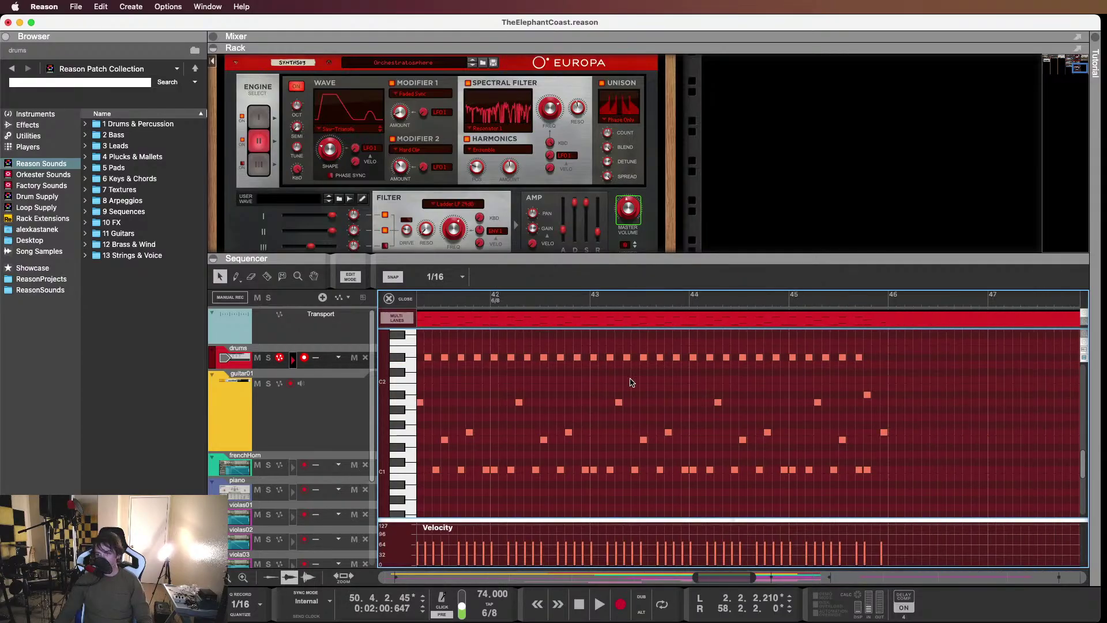
scroll(629, 384, right, 10)
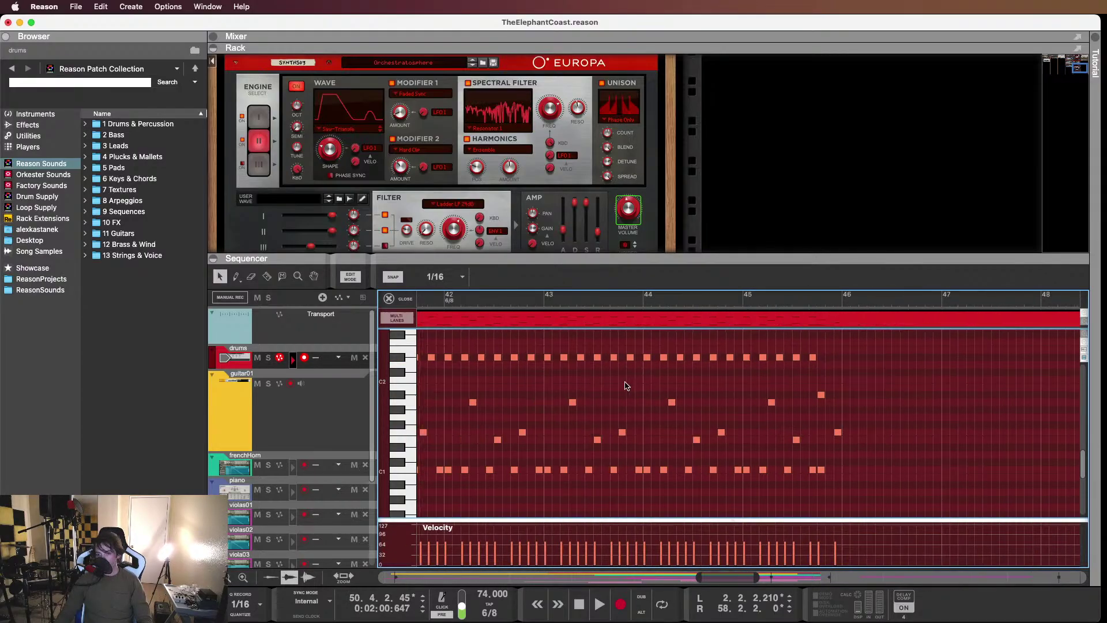
scroll(623, 390, left, 14)
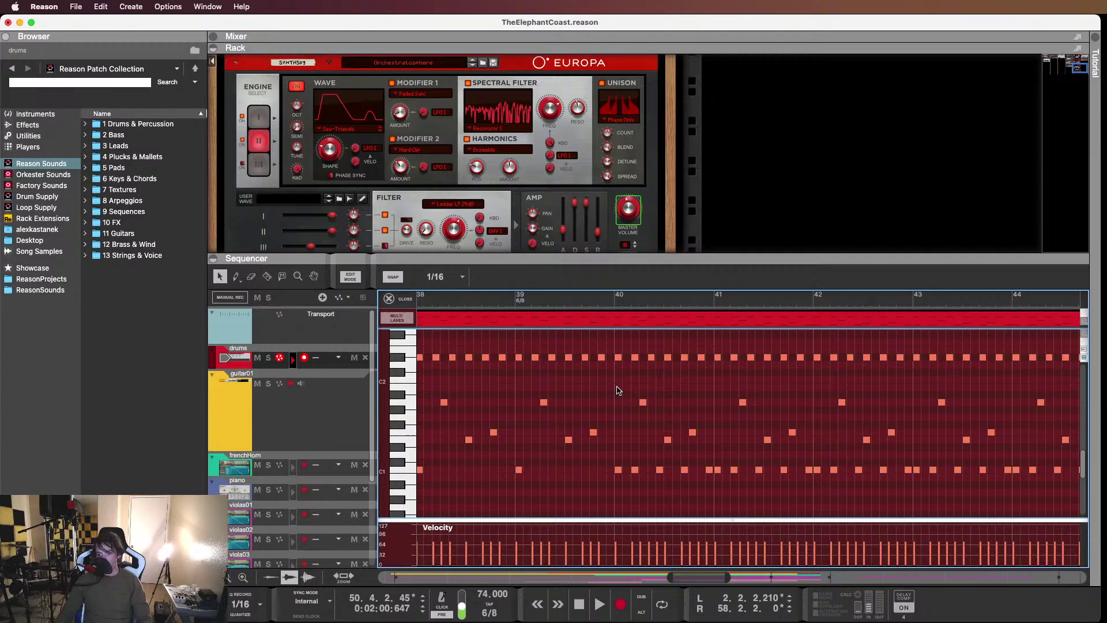
scroll(619, 390, right, 7)
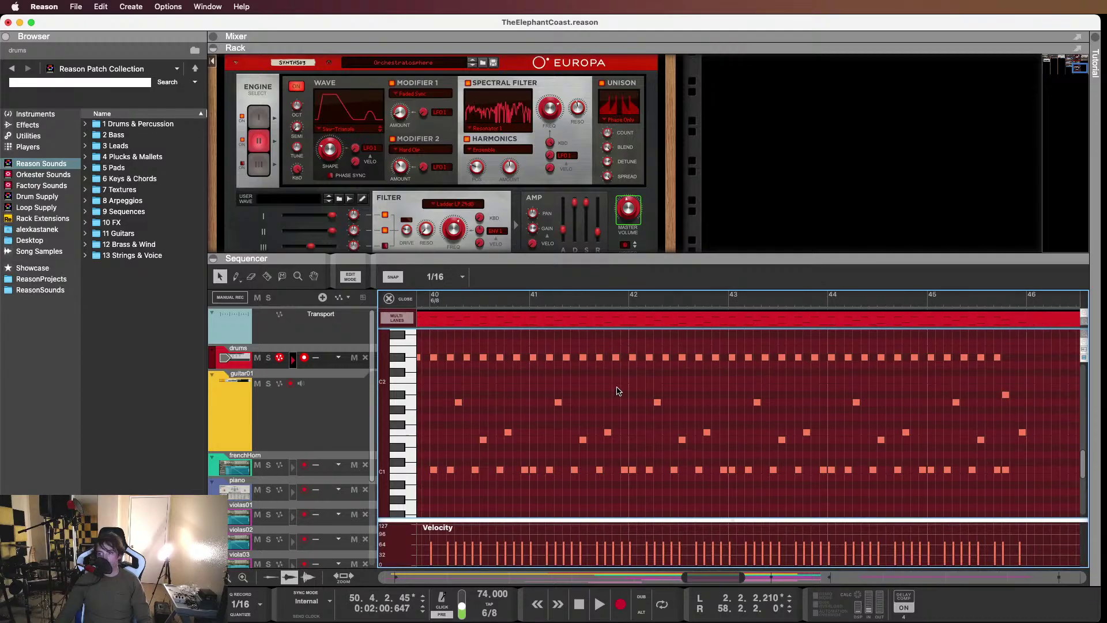
scroll(618, 391, down, 3)
drag(862, 347, 509, 493)
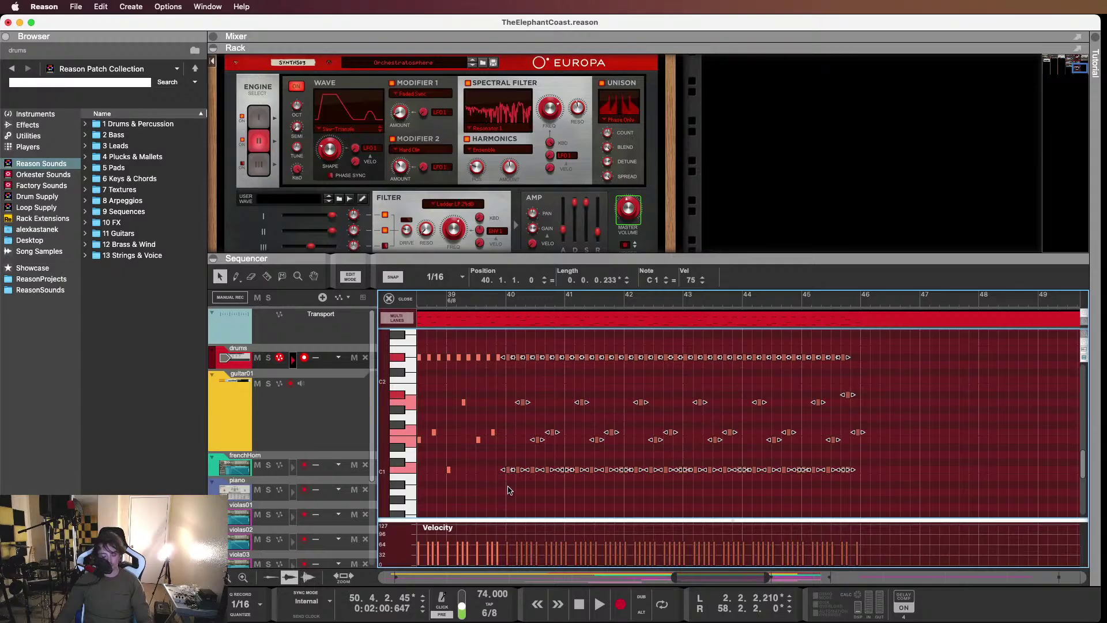
click(928, 384)
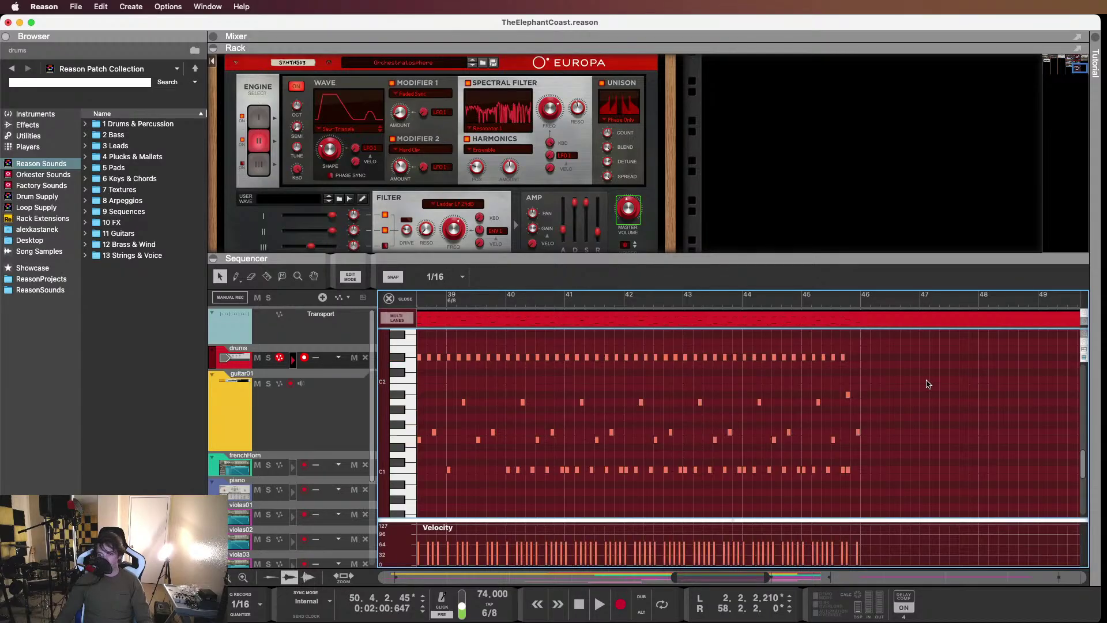
Play the drums from 39.6.1.0, and copy all notes of bars 40 to 45 to start at 46.1.1.0
drag(500, 303, 500, 305)
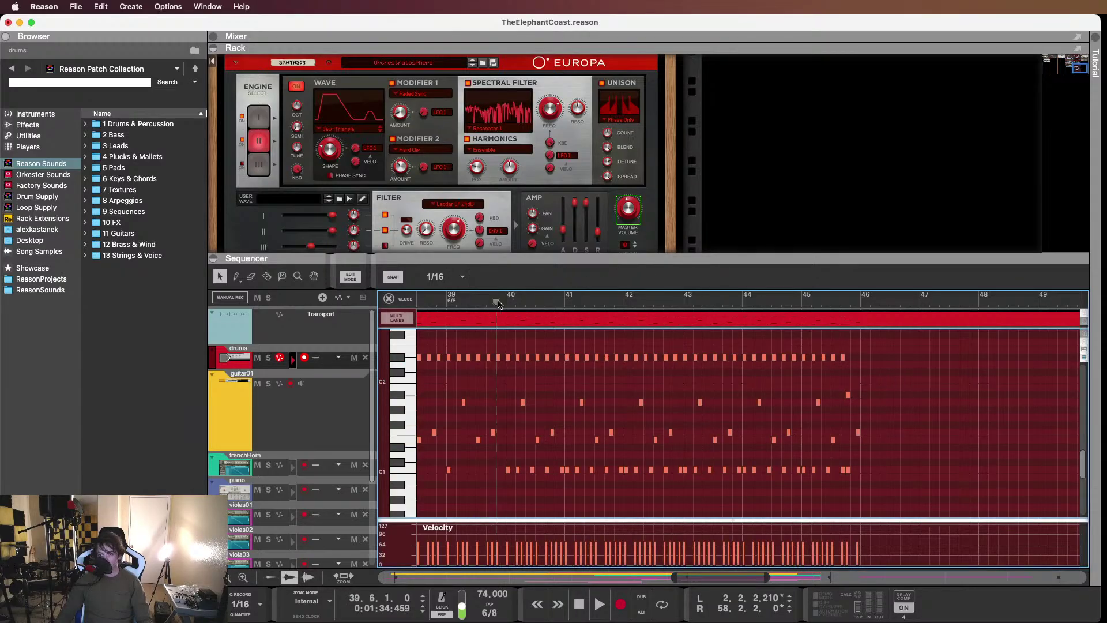
key(space)
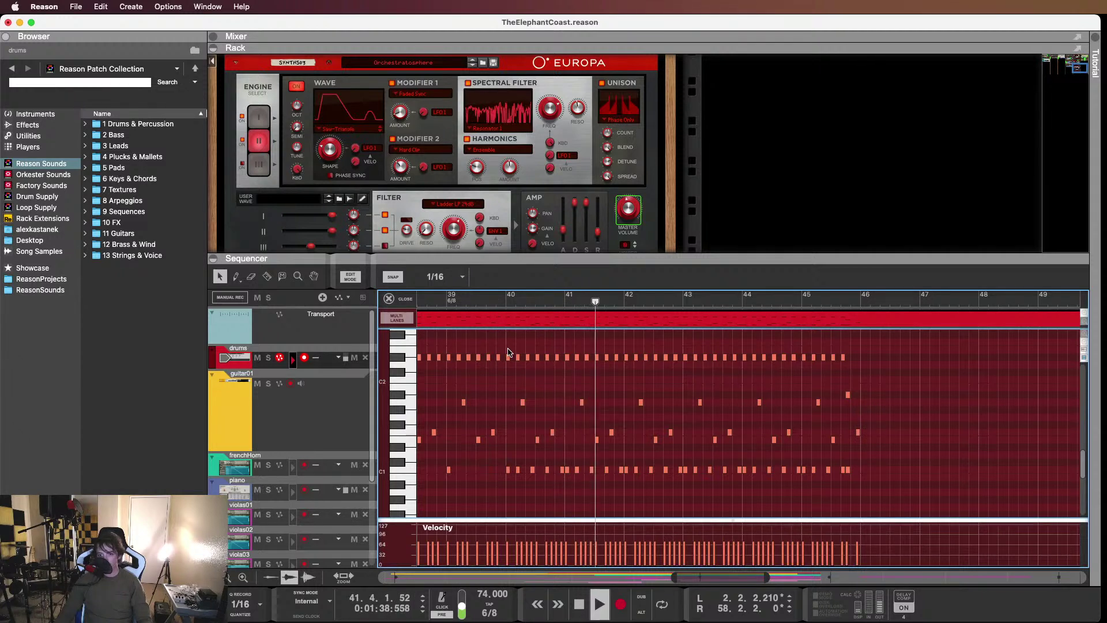
drag(507, 348, 681, 498)
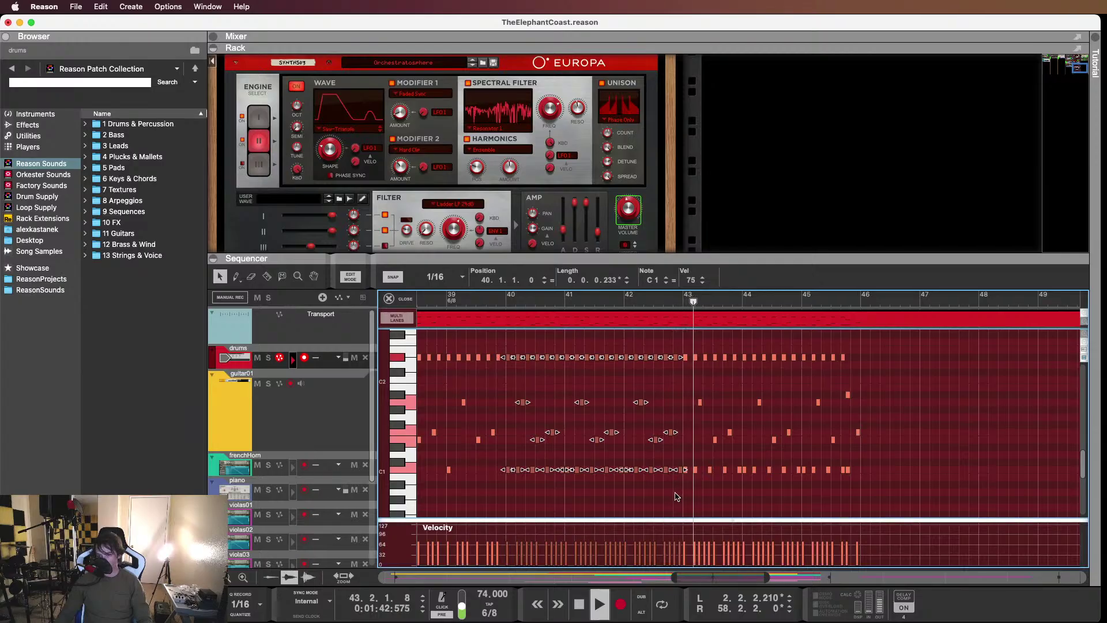
drag(879, 348, 508, 497)
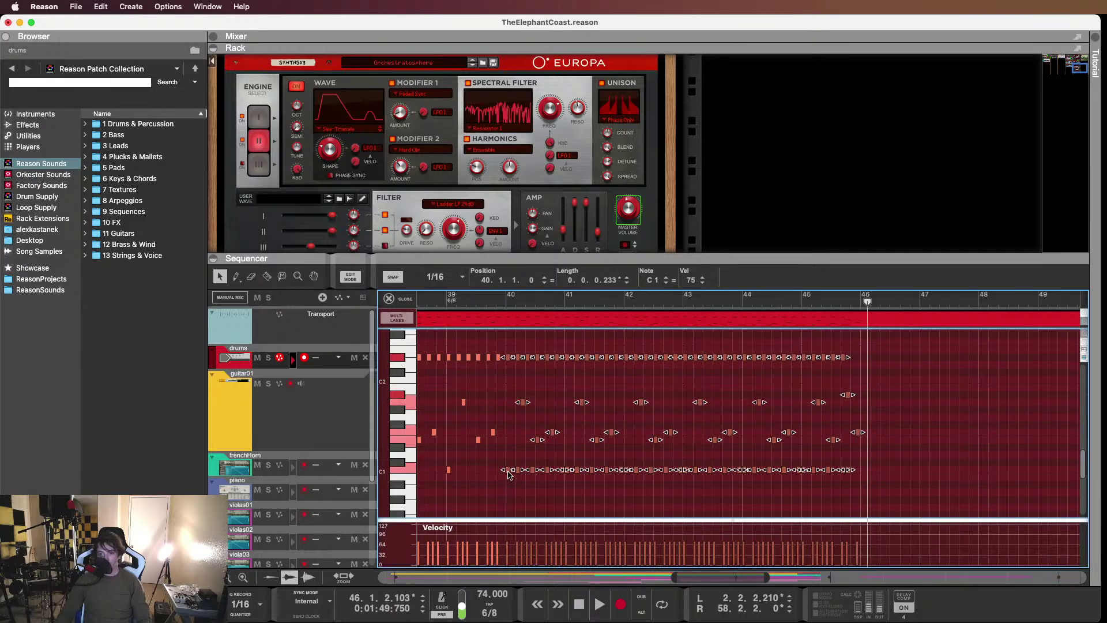
drag(509, 475, 863, 473)
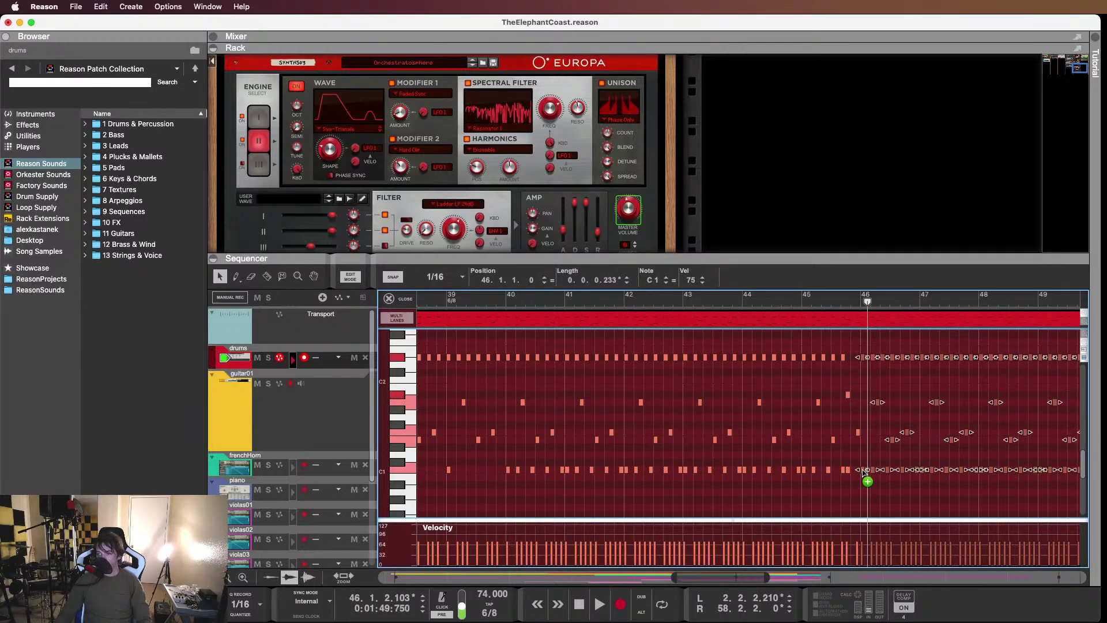
click(904, 400)
Copy the D#2 notes of bars 46 to 51 one sixteenth on, starting at 46.1.2.0, and set the copies' velocity to 53
scroll(873, 403, up, 4)
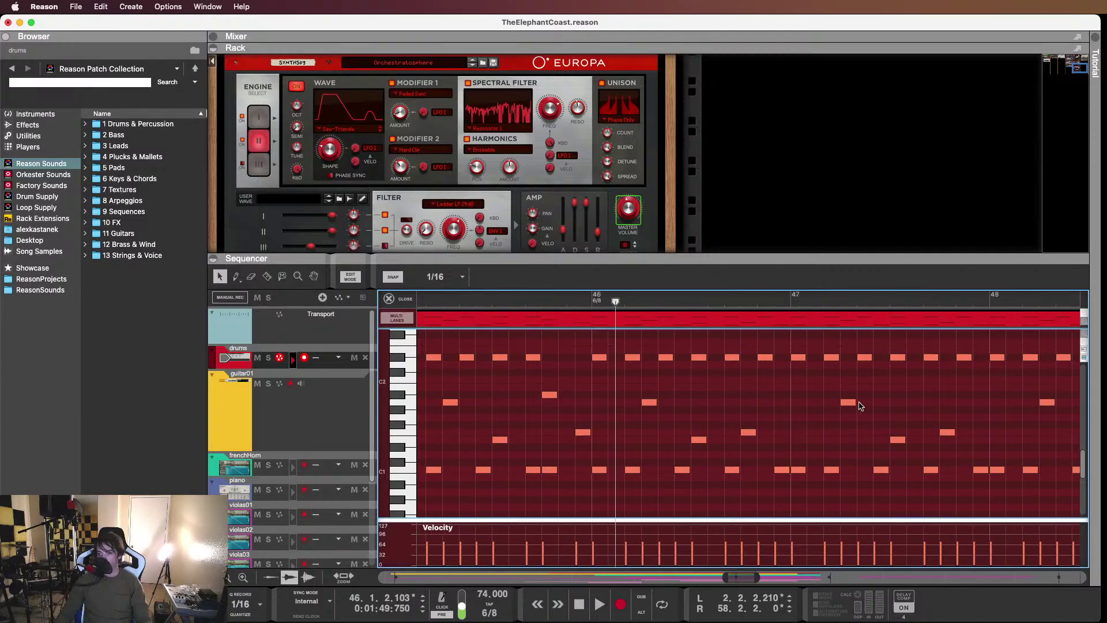
scroll(853, 406, down, 4)
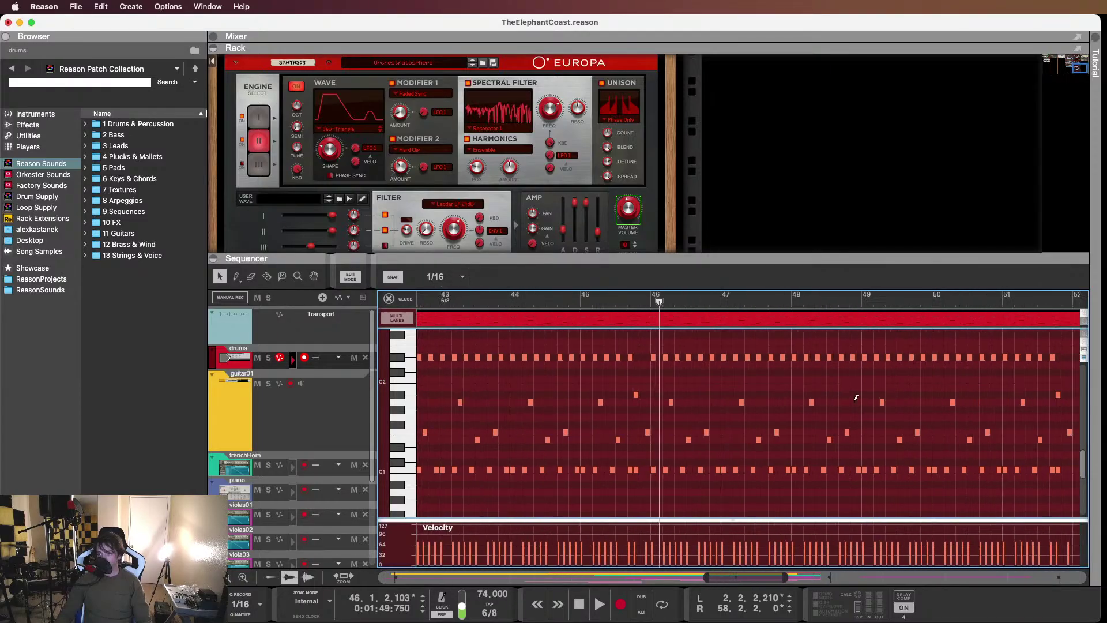
scroll(922, 375, right, 2)
drag(987, 349, 567, 363)
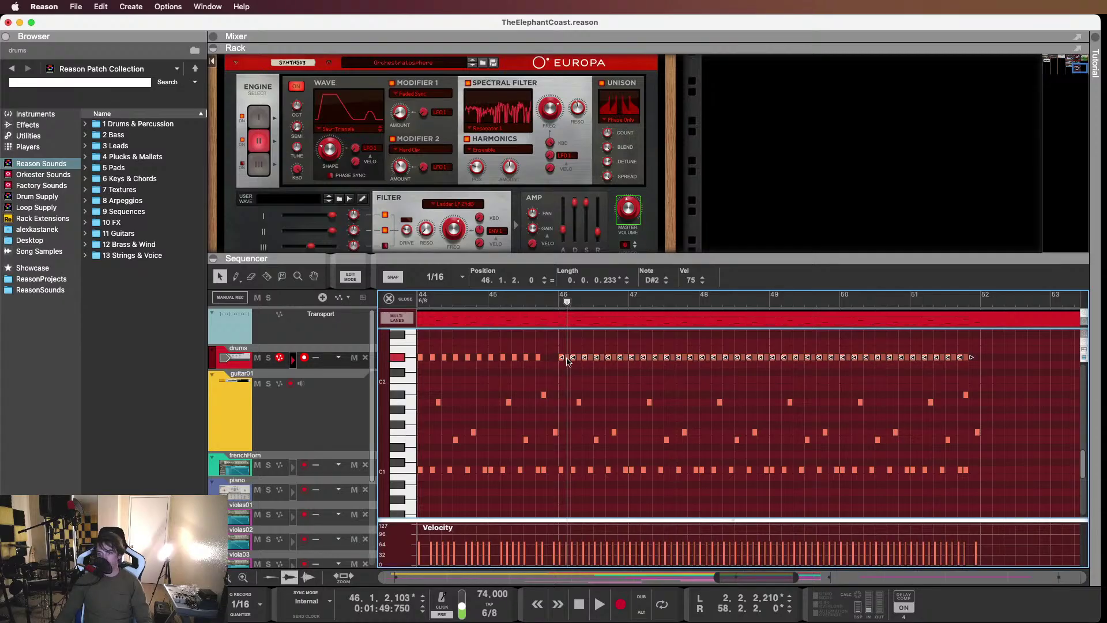
drag(692, 285, 692, 311)
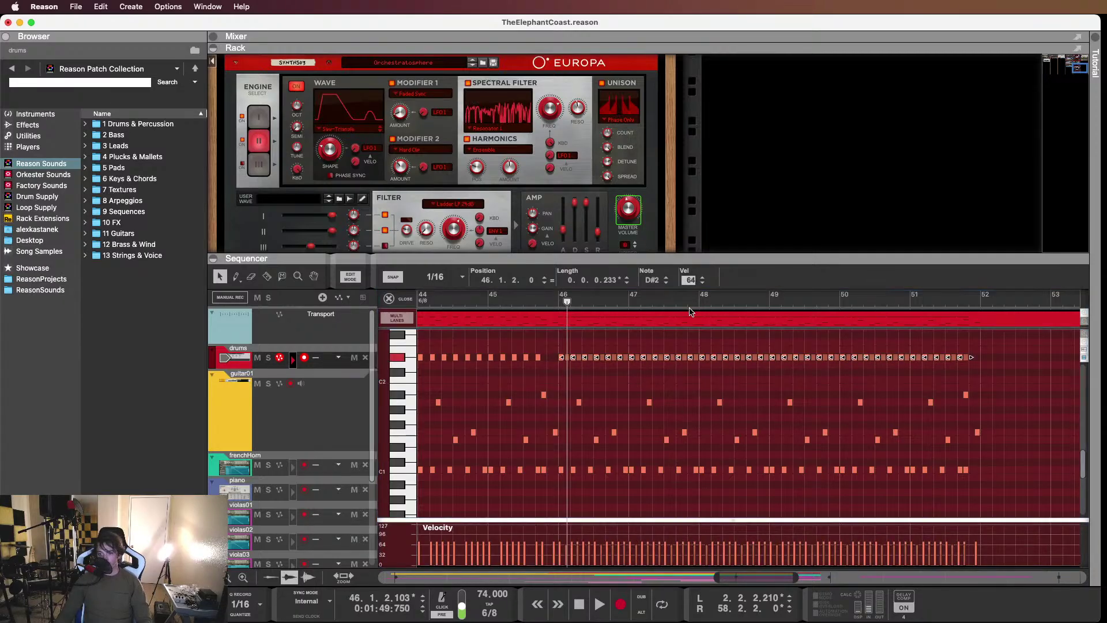
key(Return)
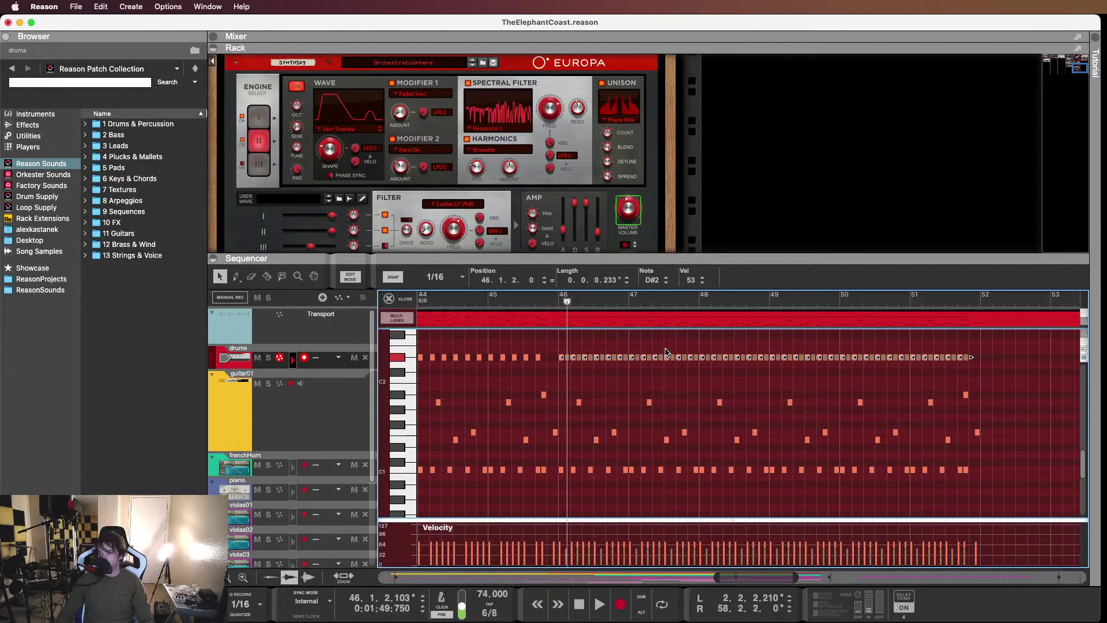
Play back bars 46 to 51 with the added D#2 sixteenth notes, starting near the end of bar 45
click(547, 303)
key(space)
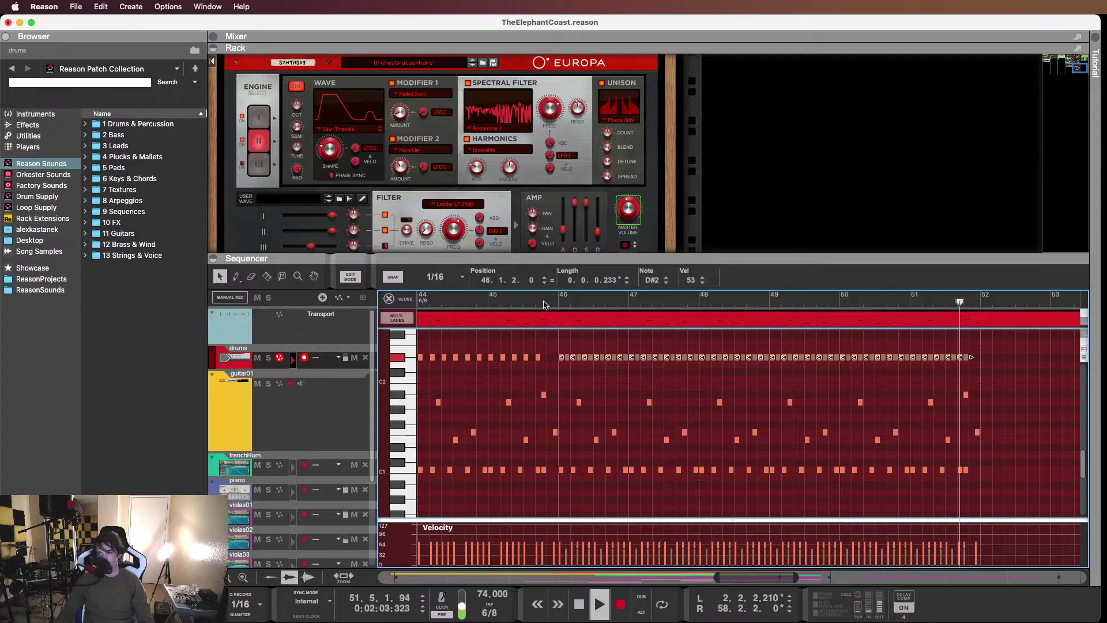
key(space)
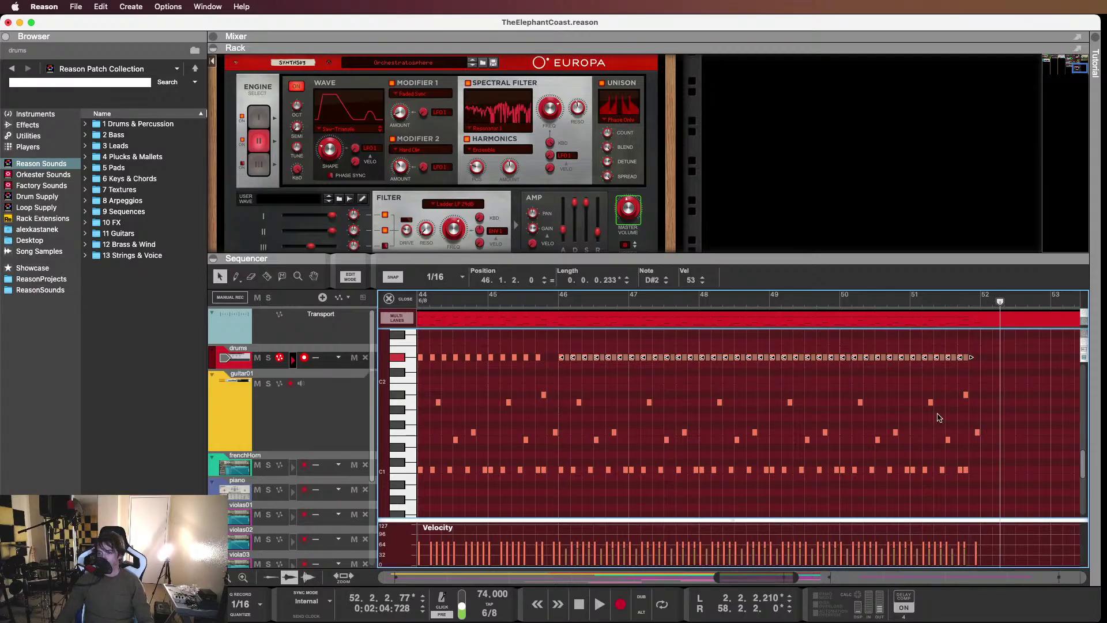
Move the C1 note at 51.5.2.0 to E1 at 51.5.1.0, lower the A#1 note at 51.5.2.0 to A1, and play bar 51
scroll(940, 418, up, 3)
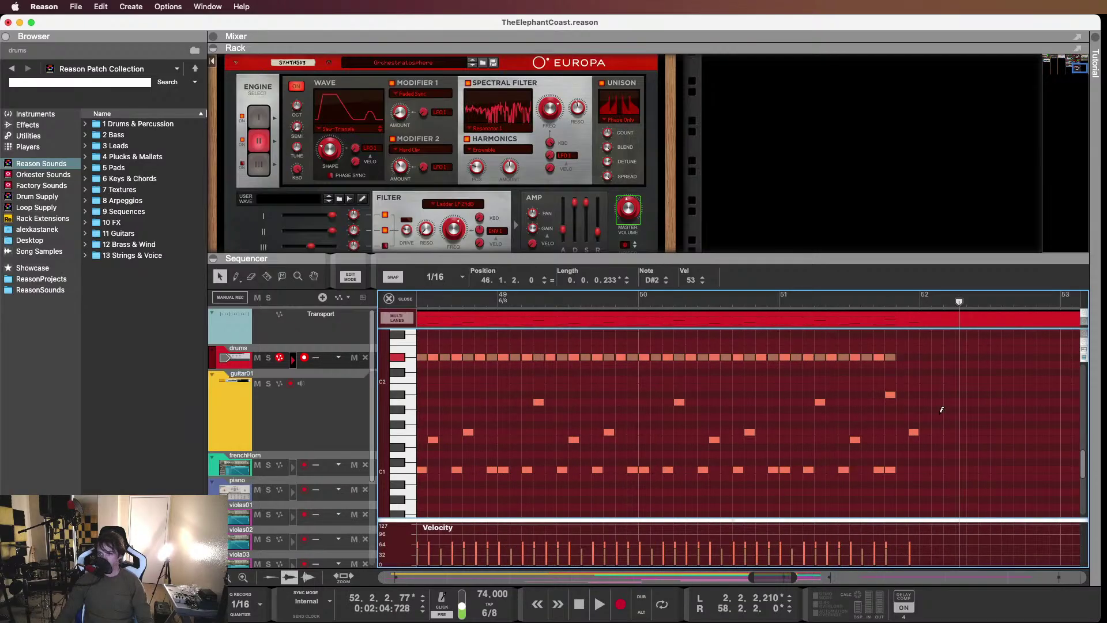
scroll(941, 409, up, 2)
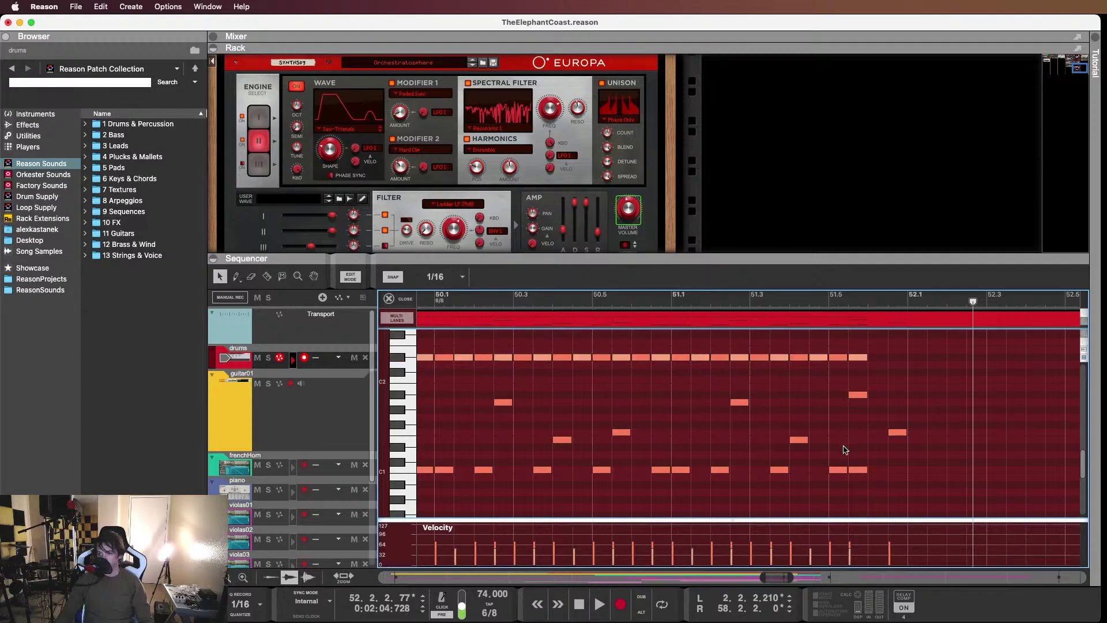
drag(857, 398, 855, 423)
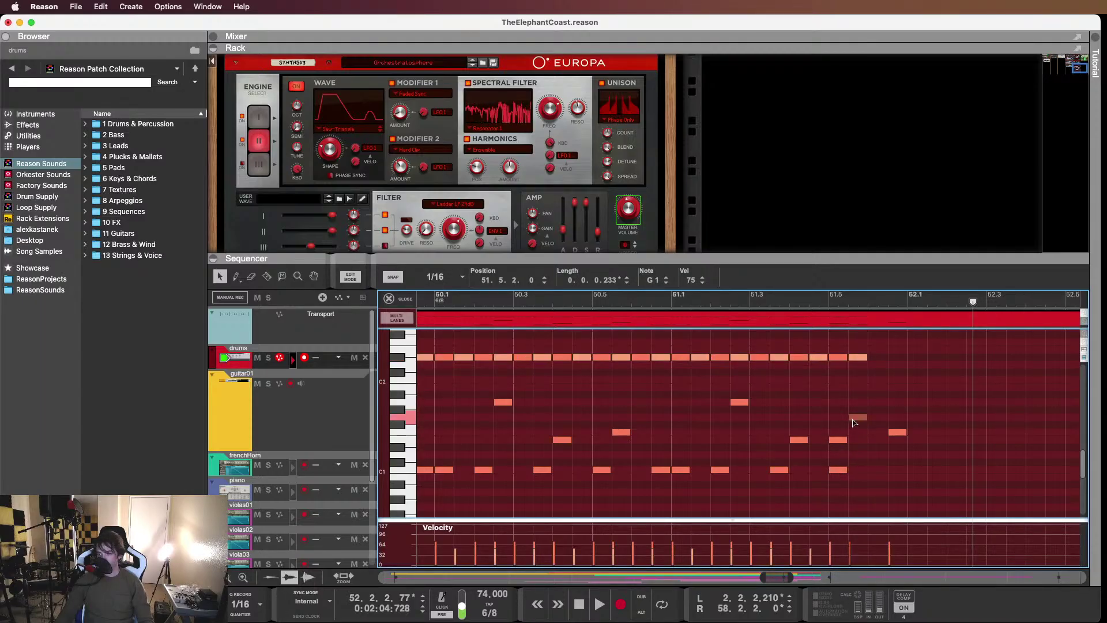
click(841, 472)
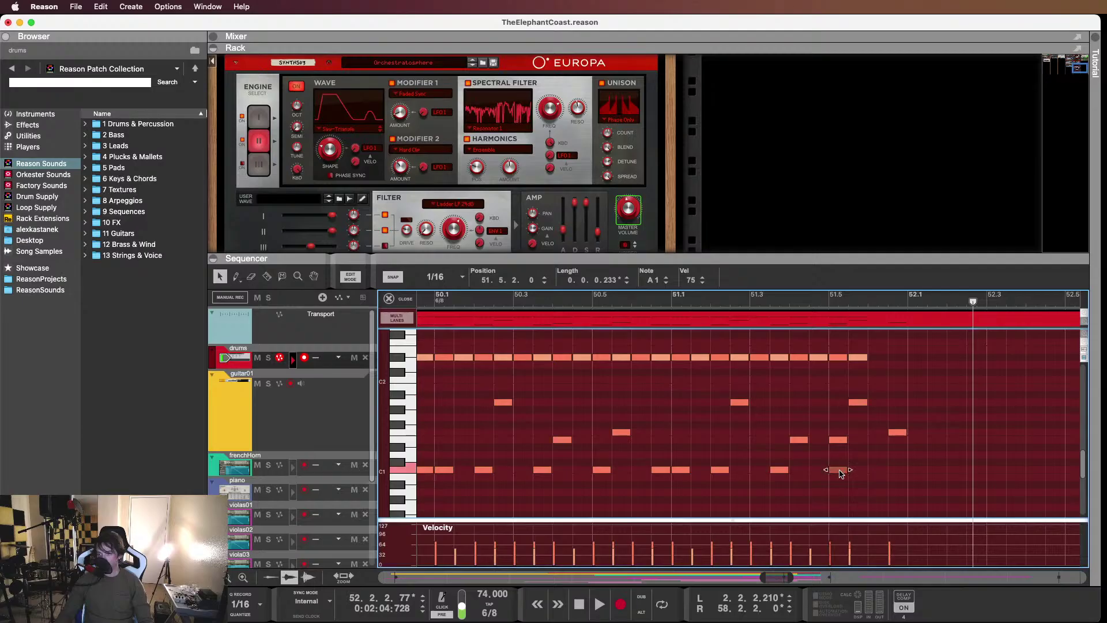
click(646, 300)
key(space)
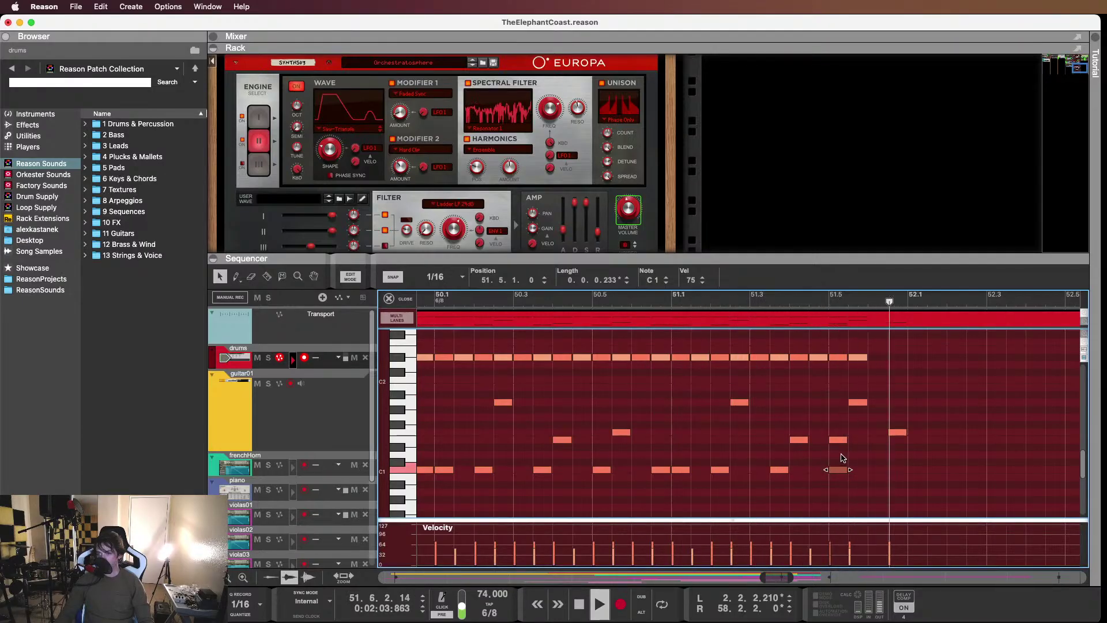
Move the F1 note at 51.6.2.0 one sixteenth earlier to 51.6.1.0 and play back the fill
key(space)
click(900, 398)
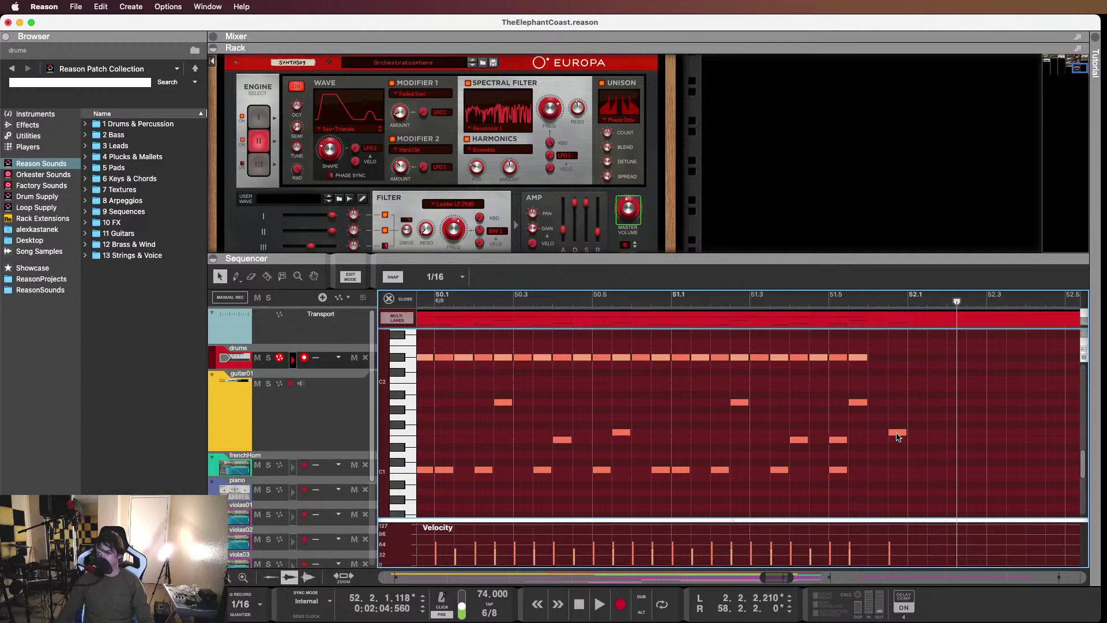
drag(898, 433, 878, 433)
key(space)
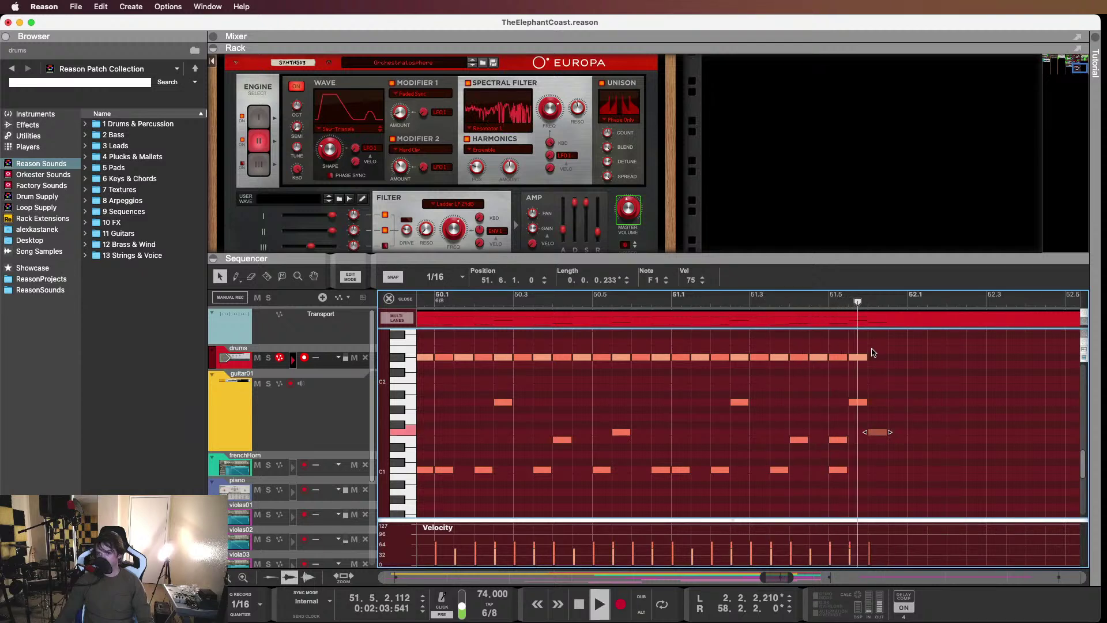
Delete the D#2 note at 51.5.2.0 and the C1 note at 51.5.1.0, and play back bar 51
click(860, 357)
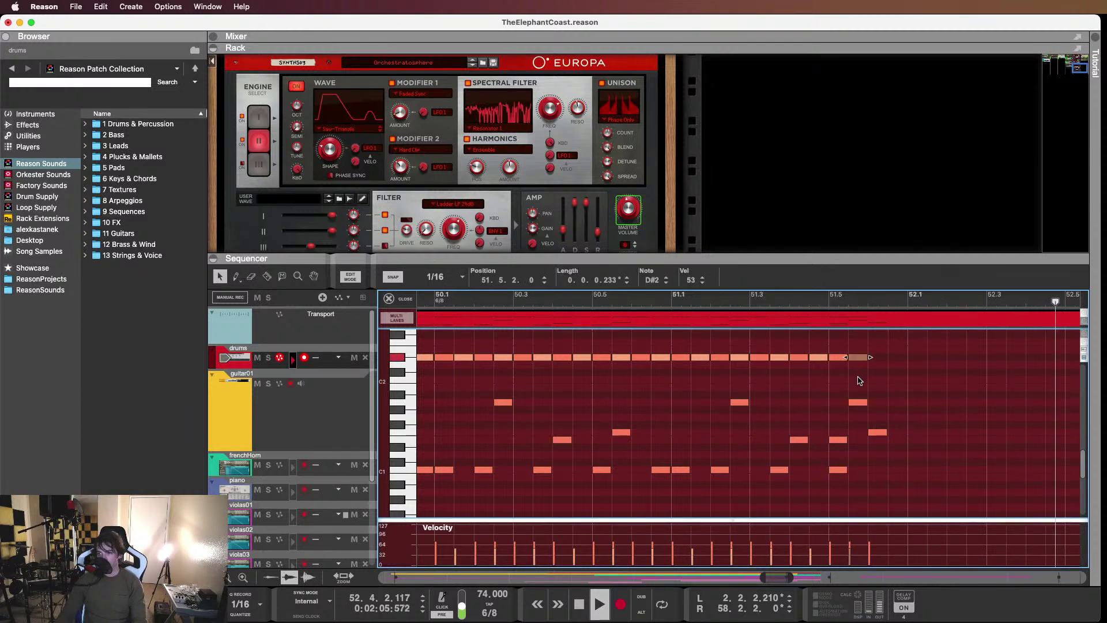
key(Delete)
key(space)
click(838, 469)
key(Delete)
click(695, 298)
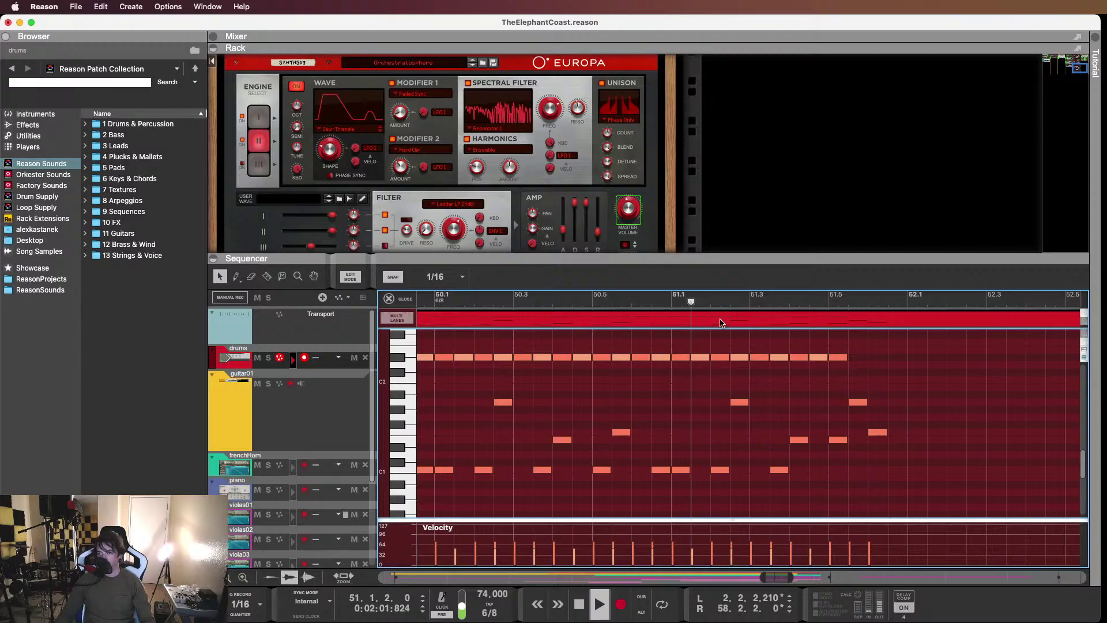
key(space)
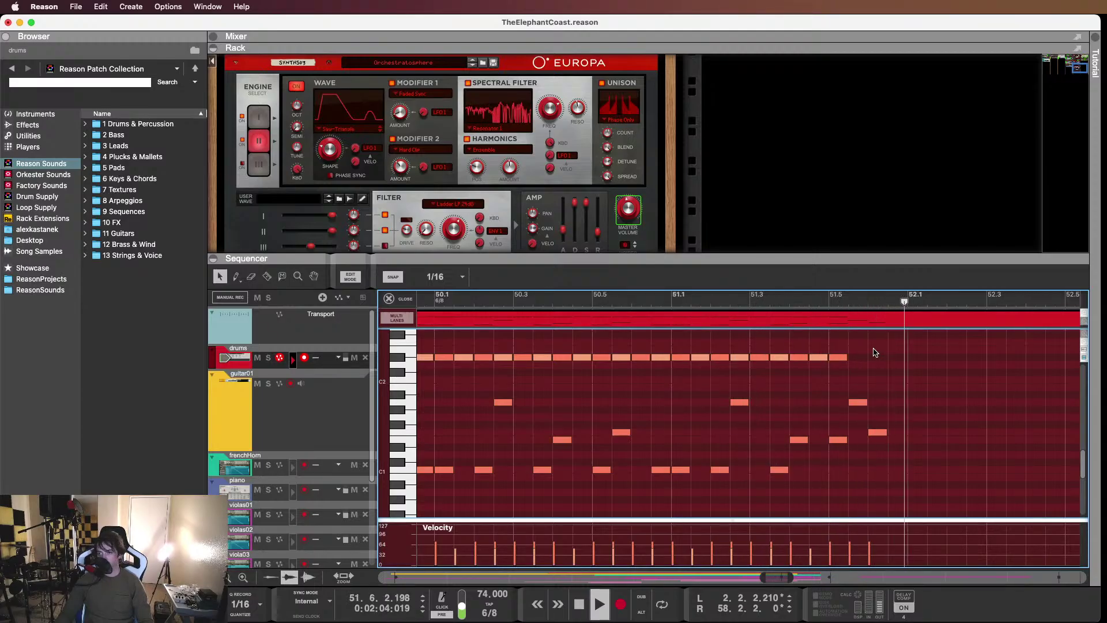
key(space)
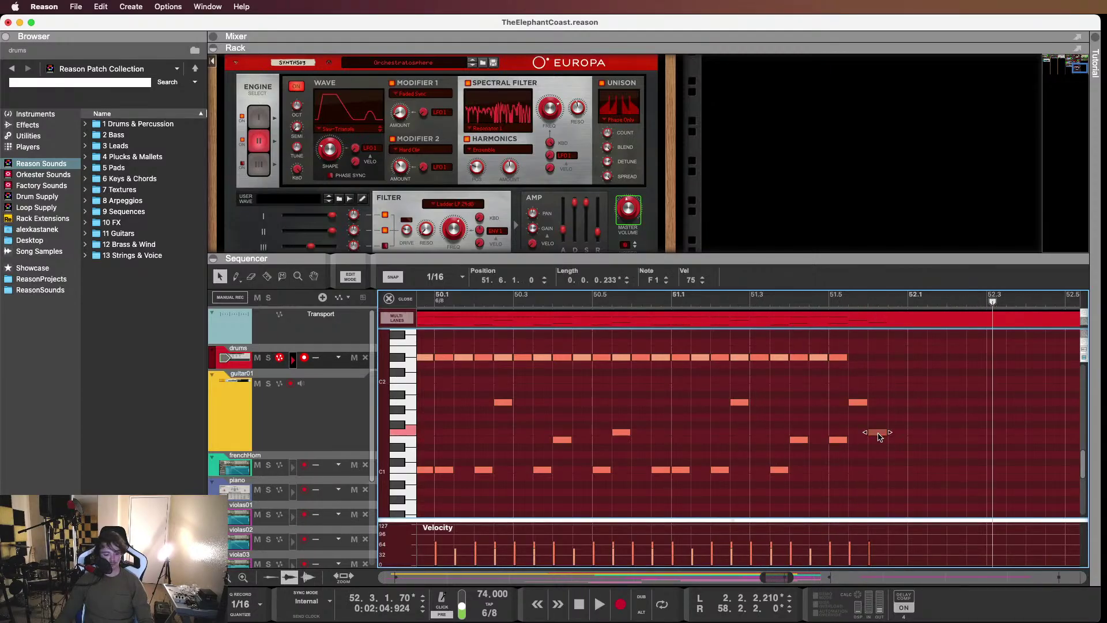
Copy the F1 note at 51.6.1.0 to 51.6.2.0 and play back the fill into bar 52
click(901, 439)
key(space)
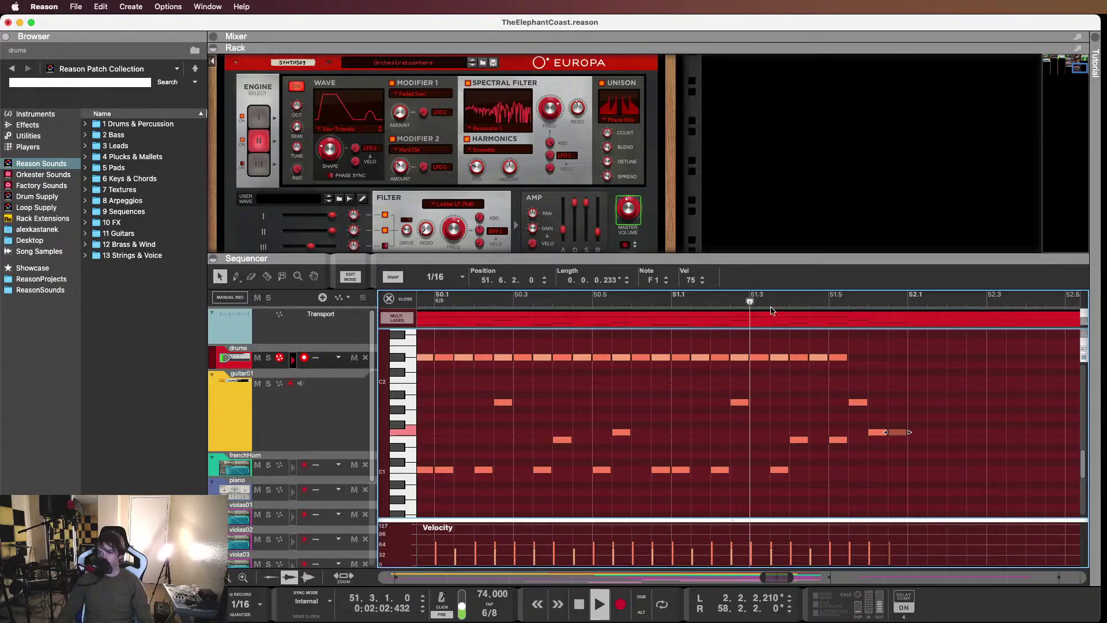
click(934, 383)
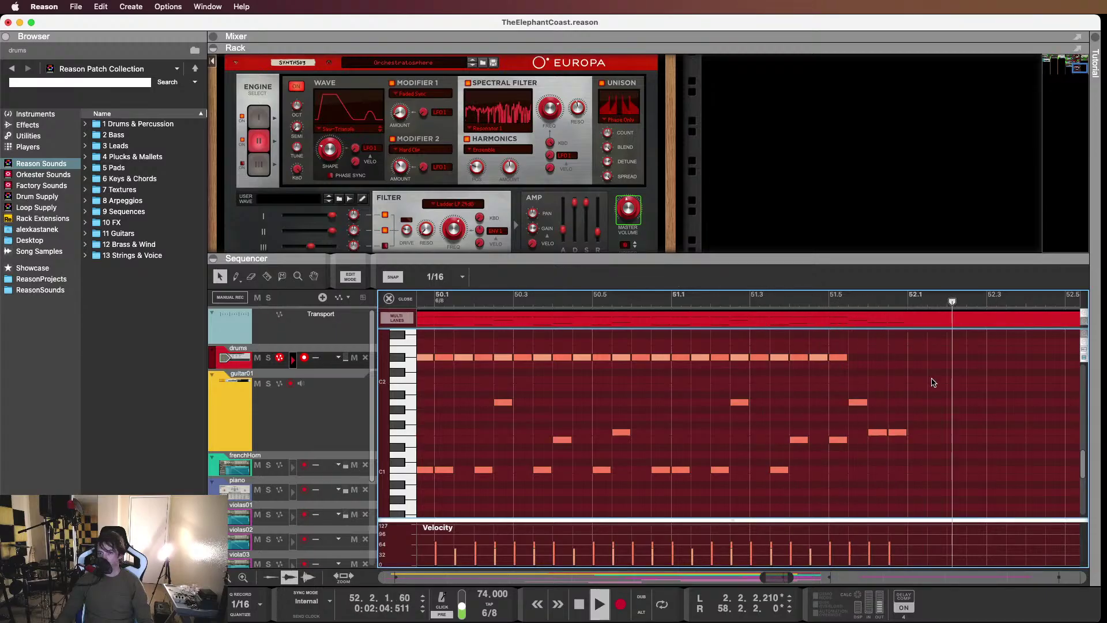
key(space)
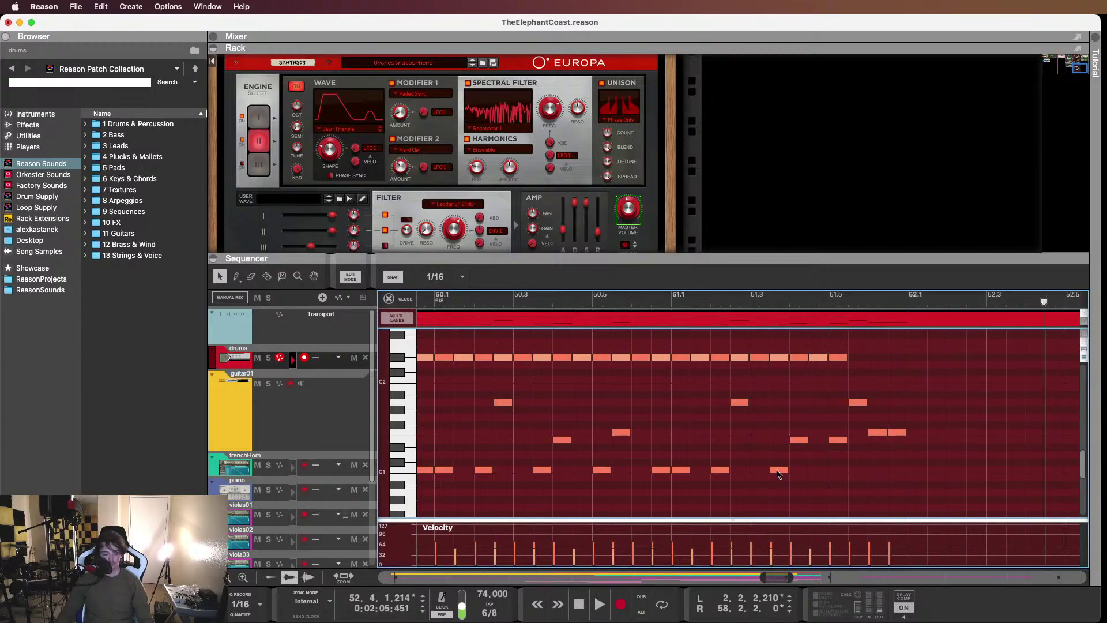
Copy the last C1 note of bar 51 to 52.1.1.0, and duplicate it there at C#2 and A2
click(934, 469)
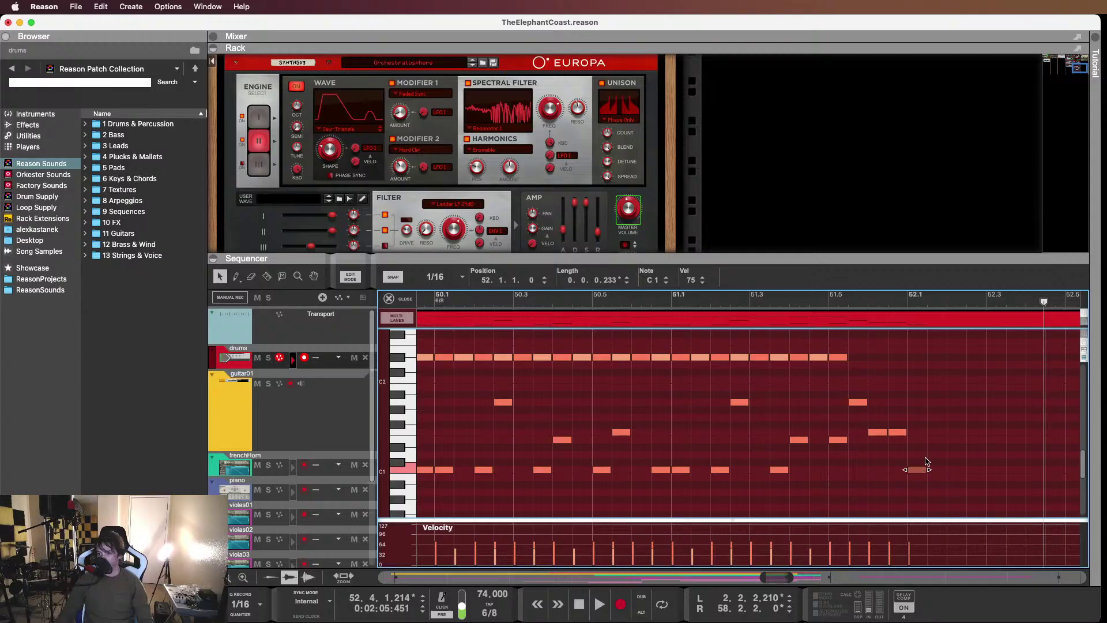
alt+drag(923, 469, 927, 374)
scroll(932, 387, up, 3)
alt+drag(920, 450, 925, 383)
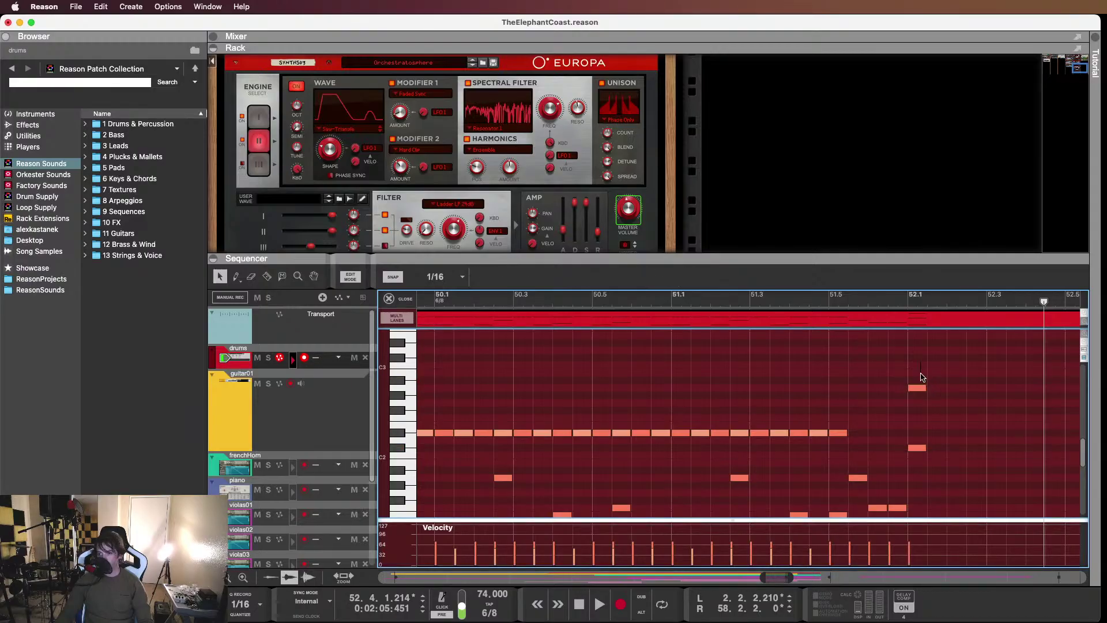
Set the velocity of the C#2 and A2 notes at 52.1.1.0 to 90, and play back the ending
drag(920, 481, 895, 340)
click(848, 299)
key(space)
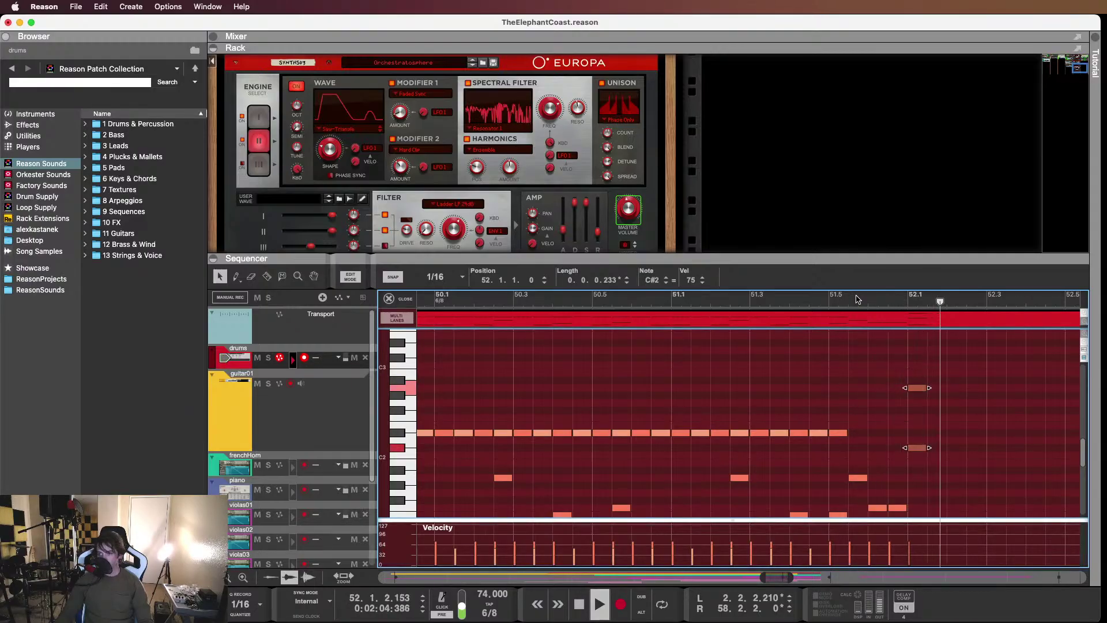
drag(690, 283, 834, 286)
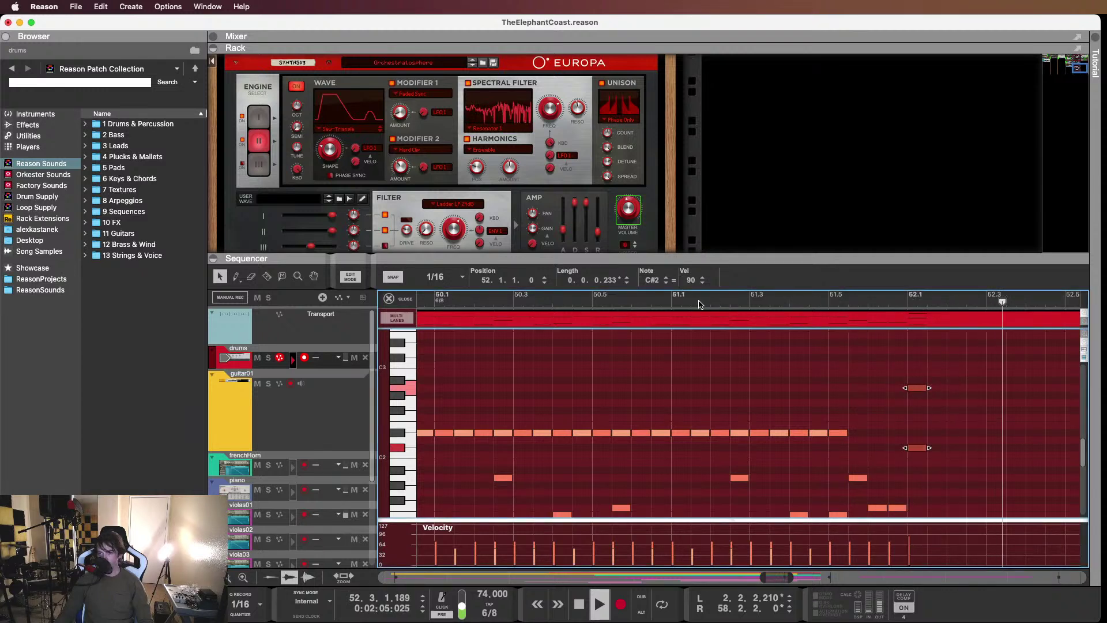
scroll(704, 379, down, 5)
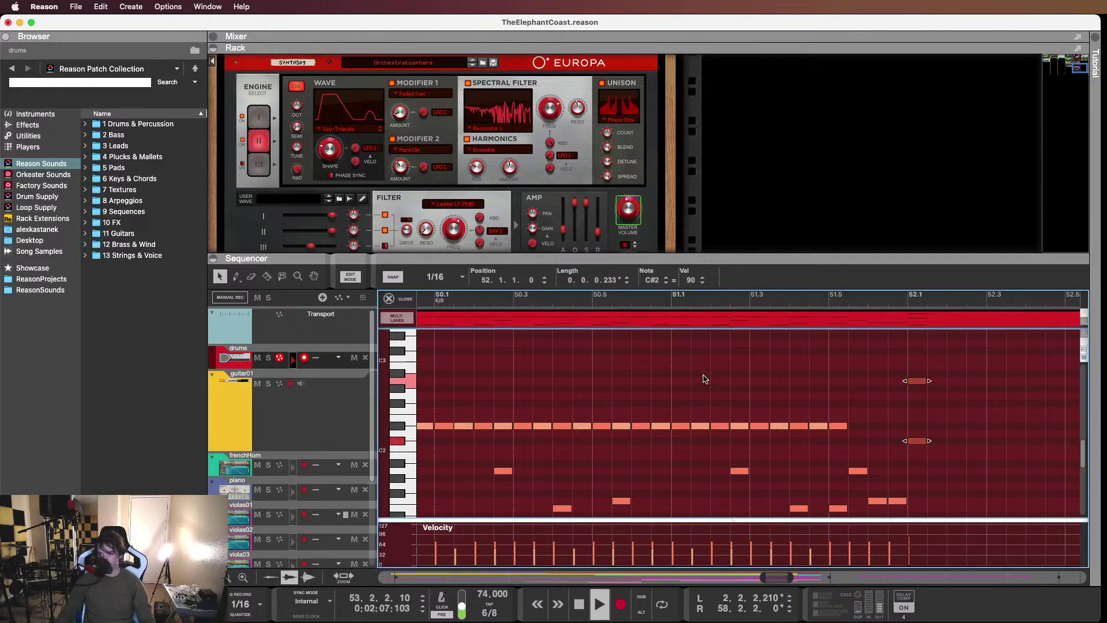
scroll(702, 373, down, 4)
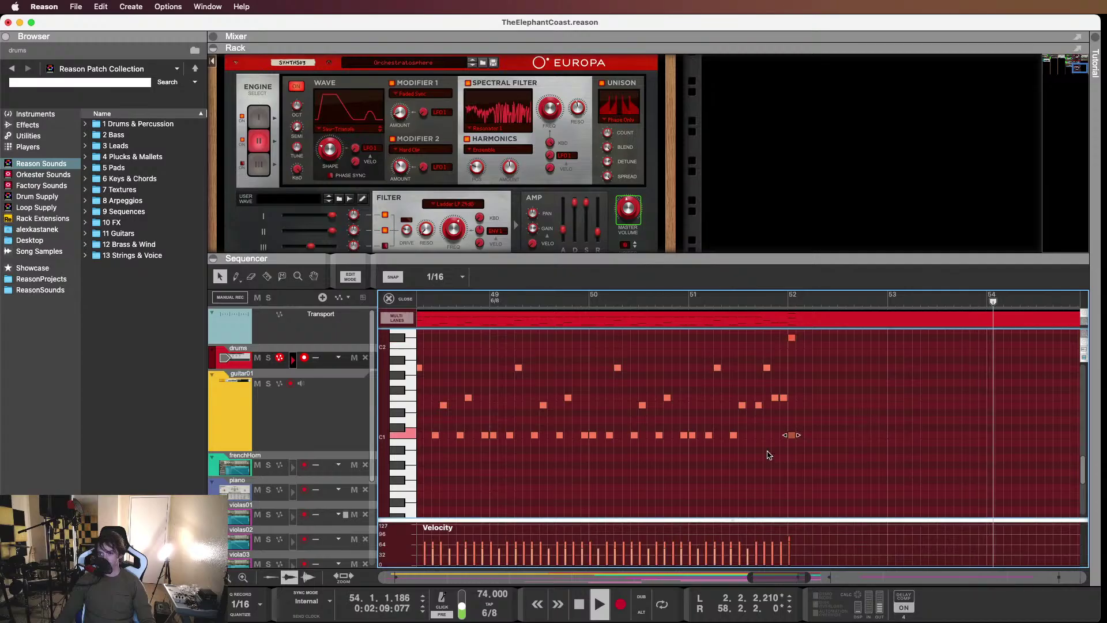
click(792, 435)
click(806, 353)
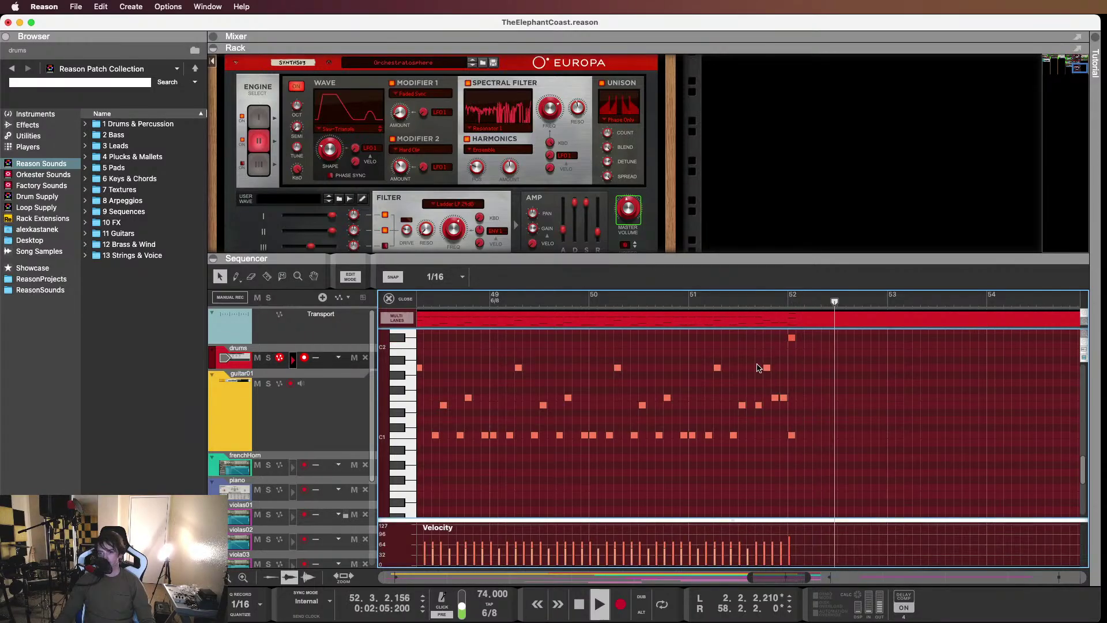
Close the drum clip, select the drums track, and reopen the clip at its start in bar 22
click(388, 298)
scroll(683, 376, left, 4)
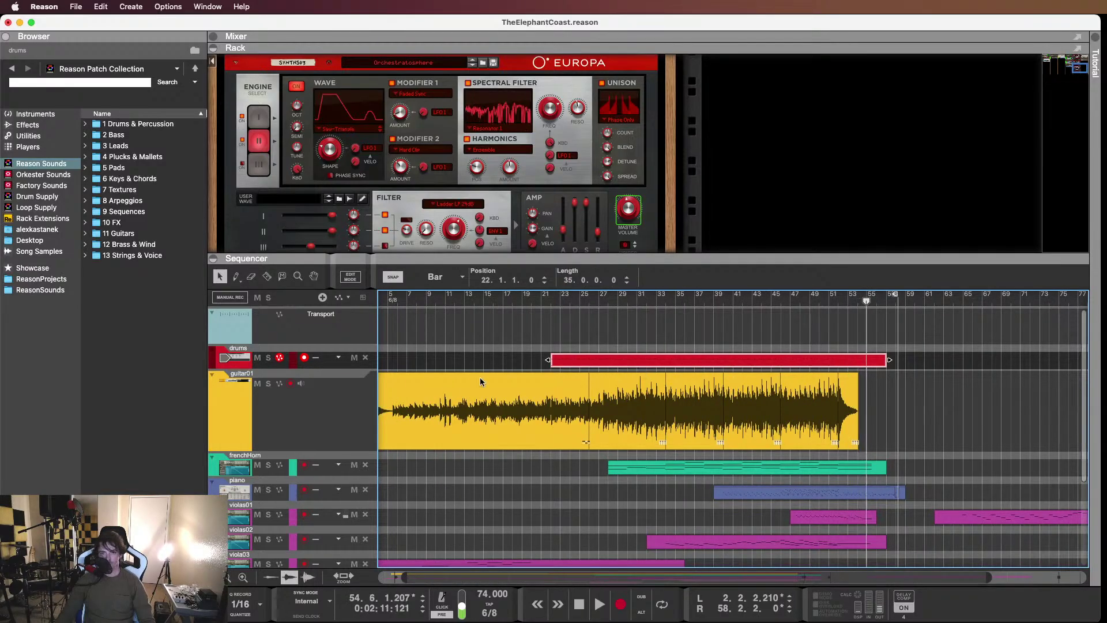
click(321, 367)
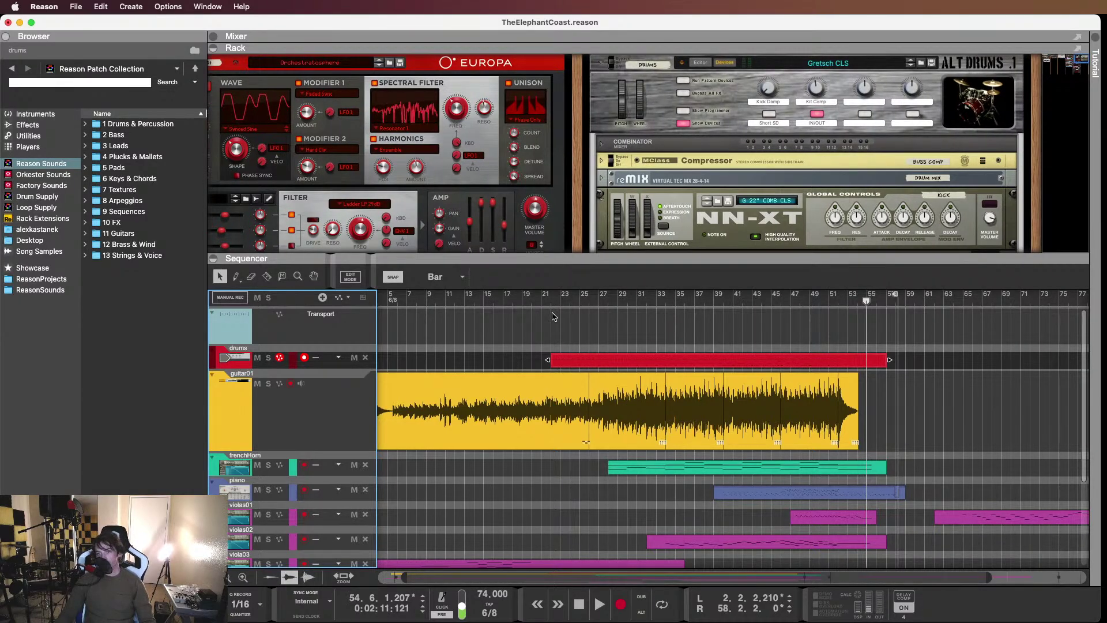
double_click(565, 363)
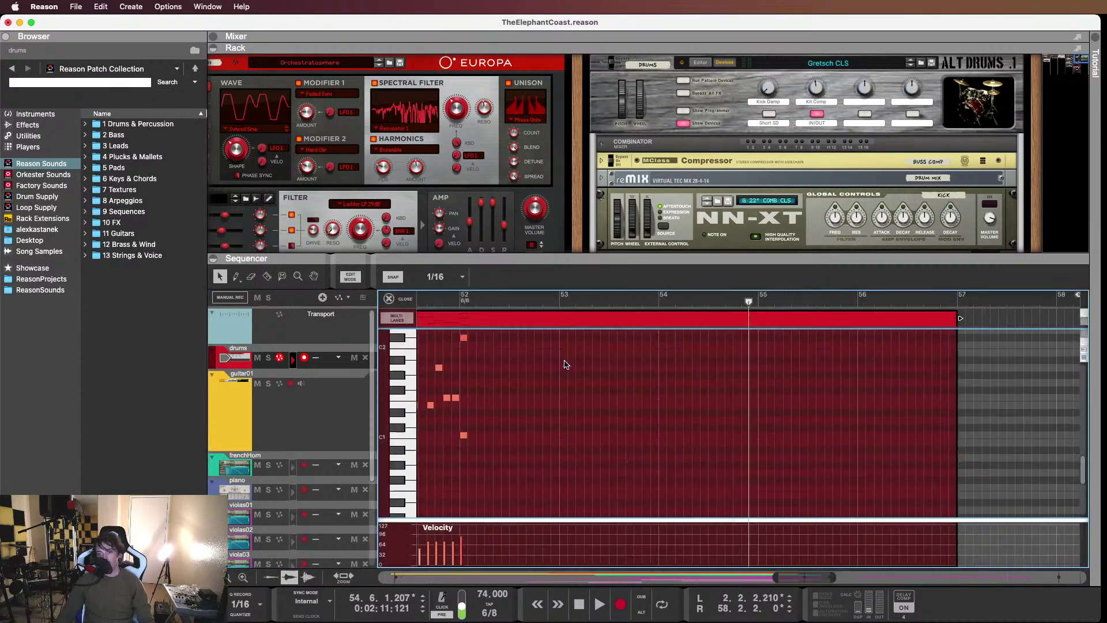
scroll(568, 372, left, 15)
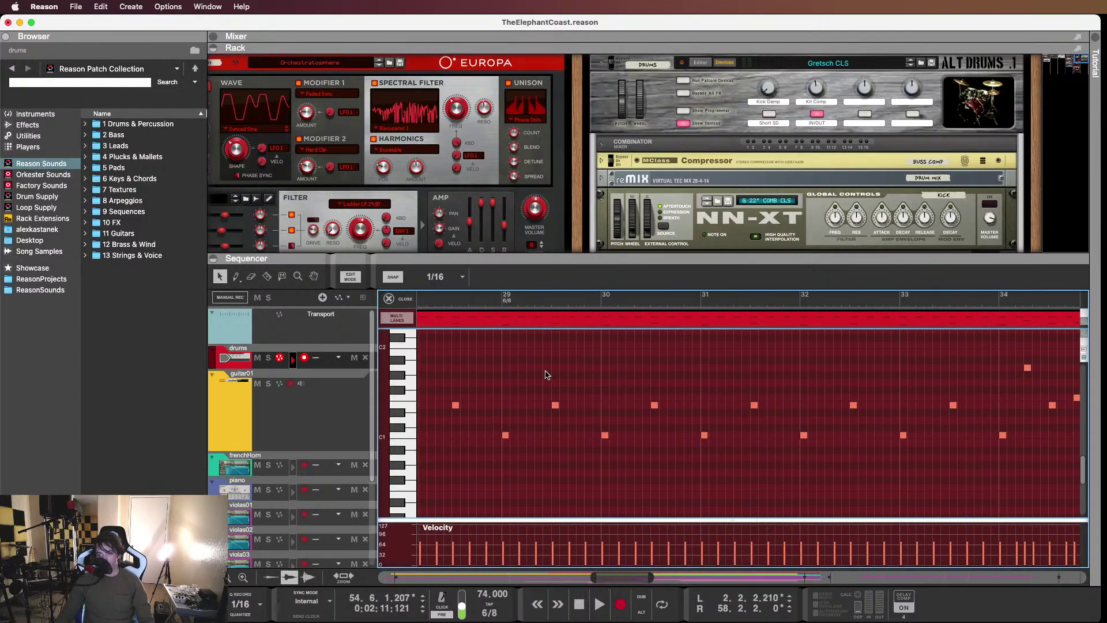
scroll(635, 374, right, 3)
scroll(669, 373, up, 3)
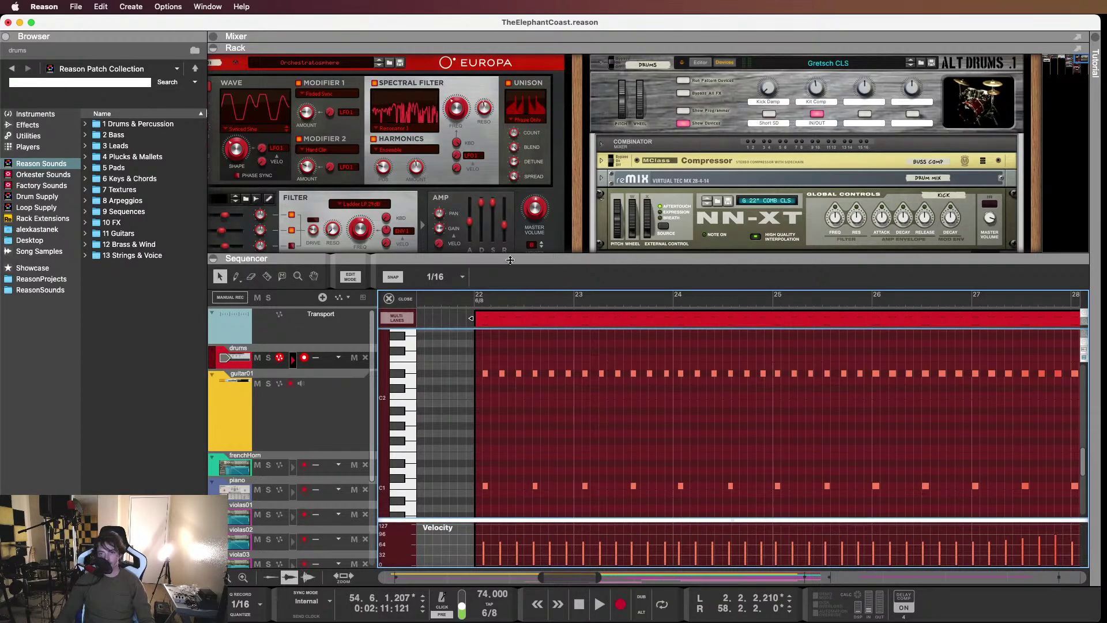
Enlarge the sequencer area and play the drums from just before bar 22
drag(511, 260, 515, 224)
click(458, 259)
key(space)
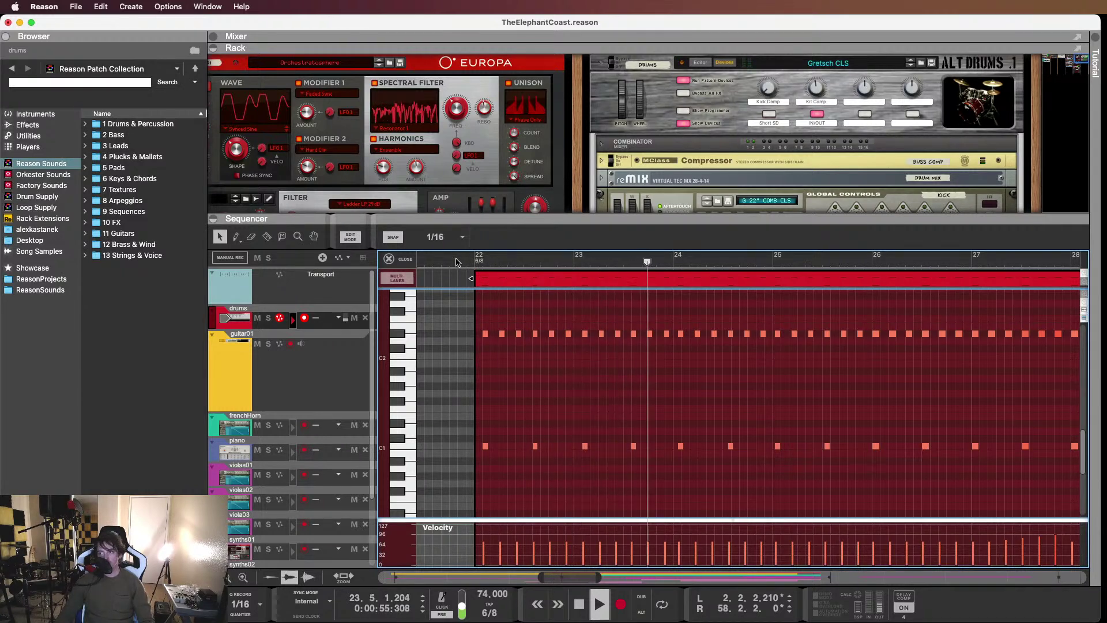
Place the D#2 hit on beat 5 of bar 23 at 23.5.1.209 and play back bar 23
scroll(609, 335, up, 2)
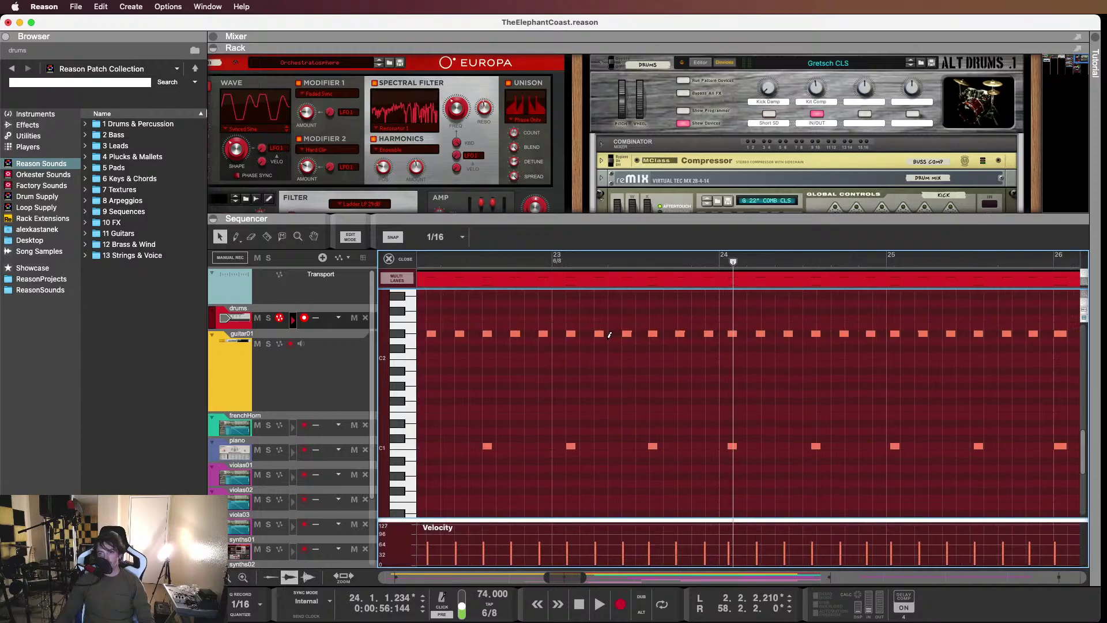
scroll(609, 343, left, 2)
drag(602, 315, 638, 416)
click(634, 334)
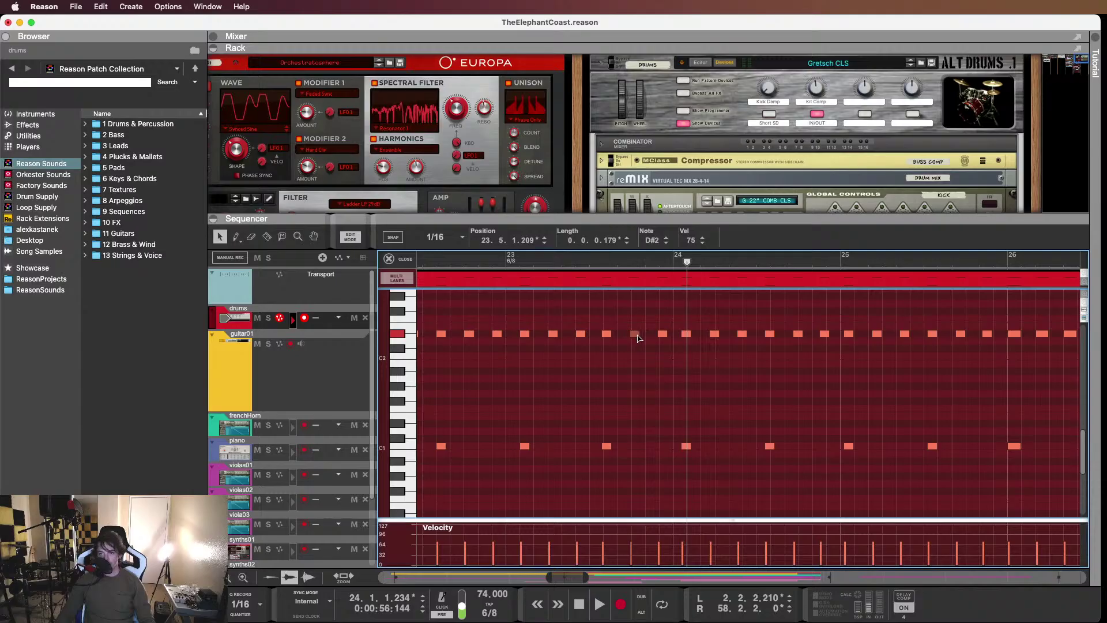
click(541, 265)
key(space)
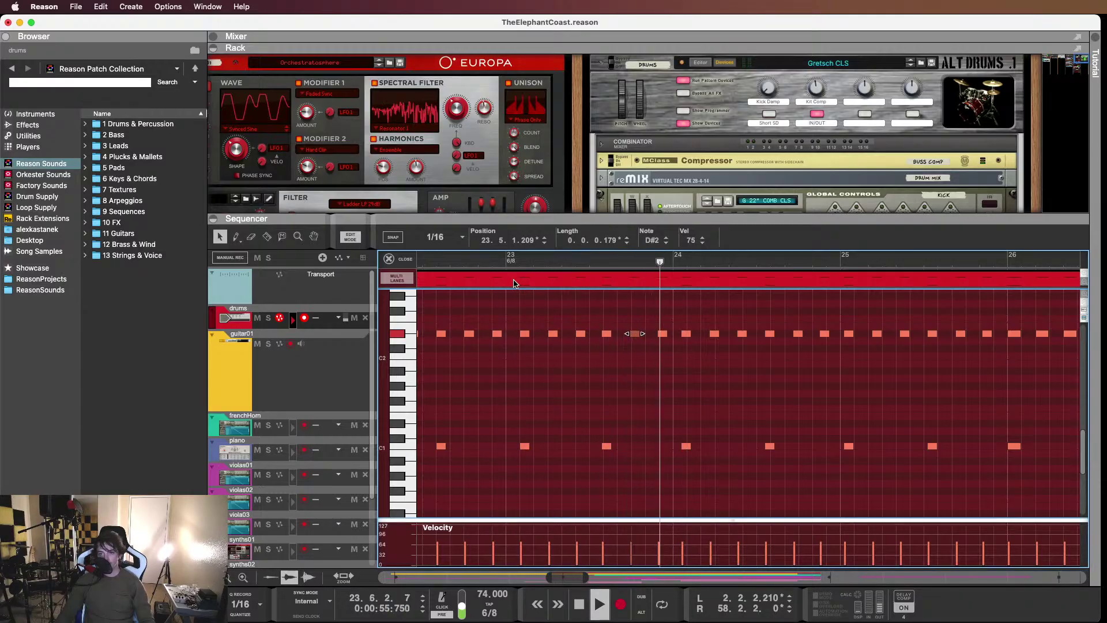
Fine-tune the timing of bar 23's D#2 hit on beat 6 and its D#2 and C1 pair at 23.4.1.216, and play onward
click(663, 335)
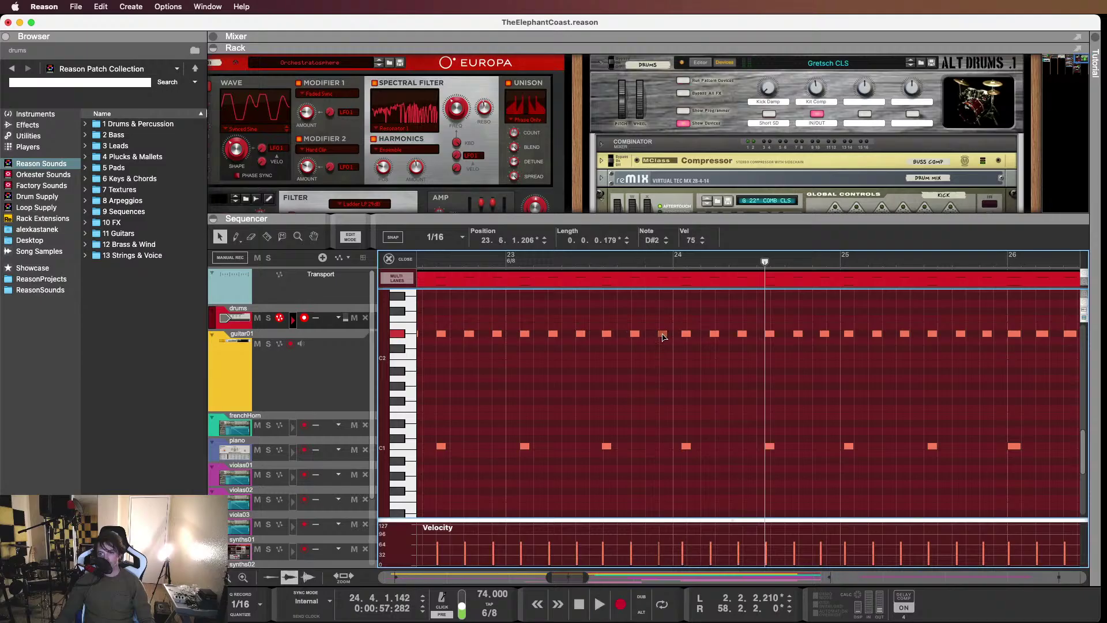
click(611, 333)
shift+click(607, 446)
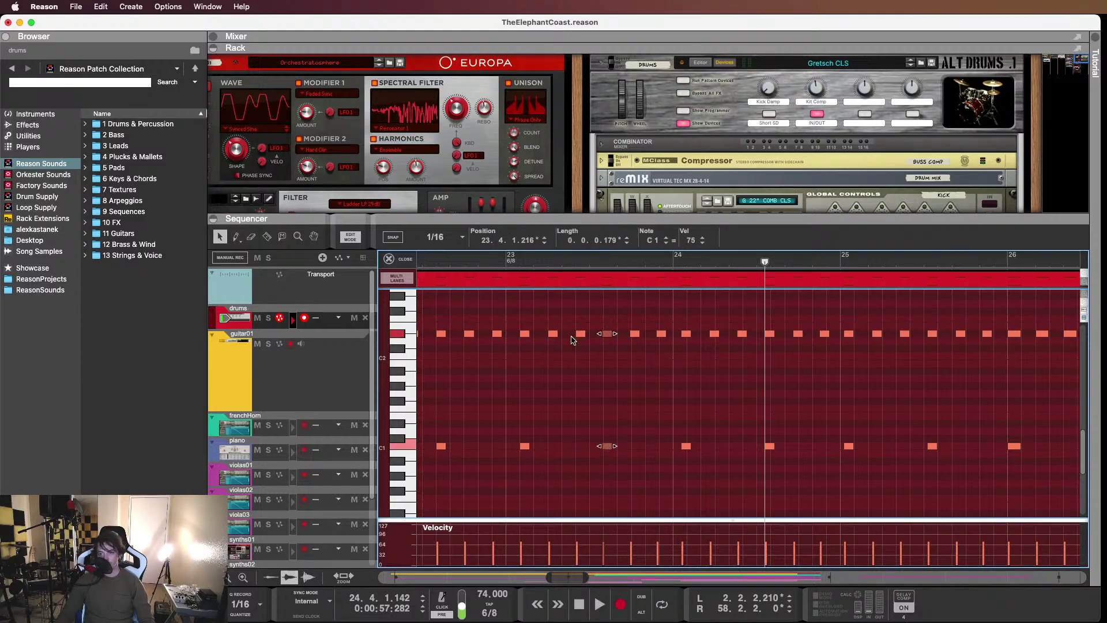
key(space)
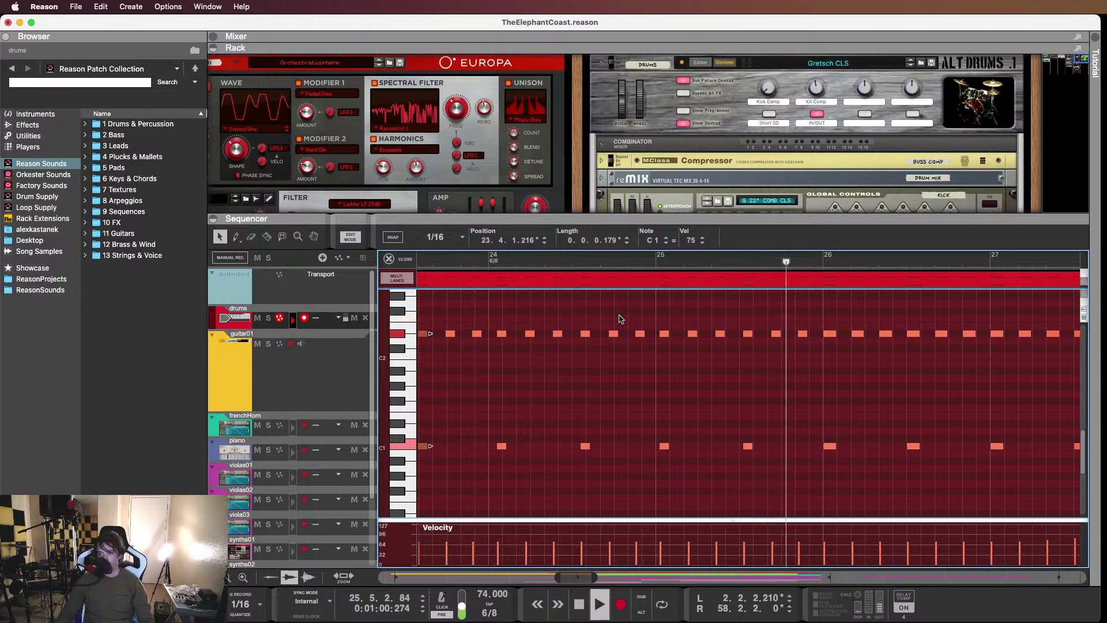
Nudge bar 25's beat 4 D#2 and C1 pair slightly earlier, place the next D#2 hits at 25.5.1.50 and 25.6.1.23, and play them
drag(748, 324, 749, 450)
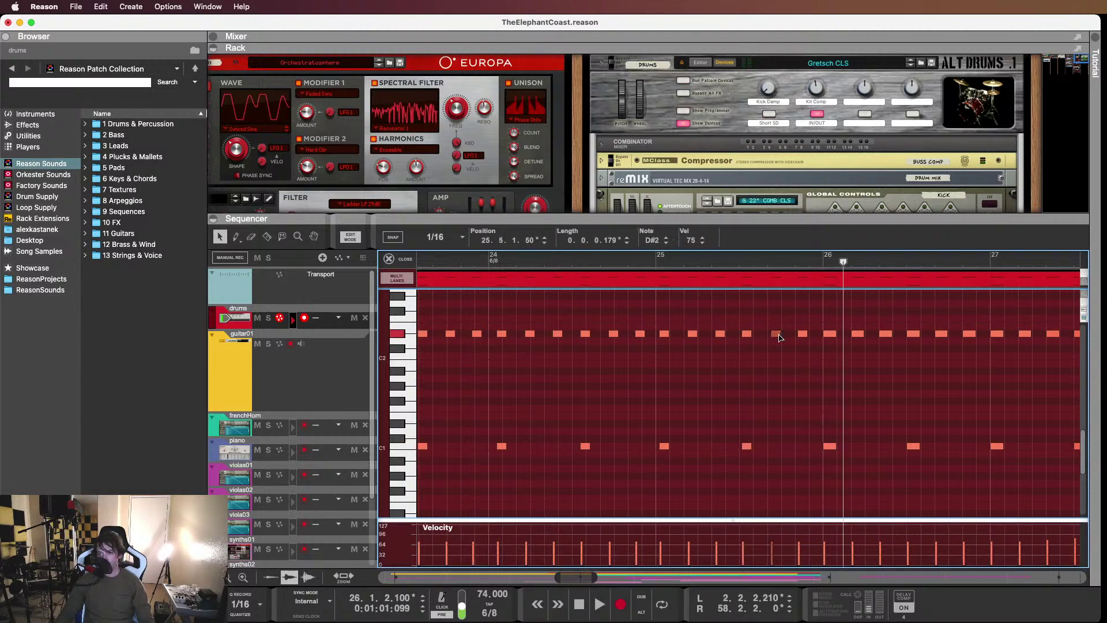
key(space)
click(795, 388)
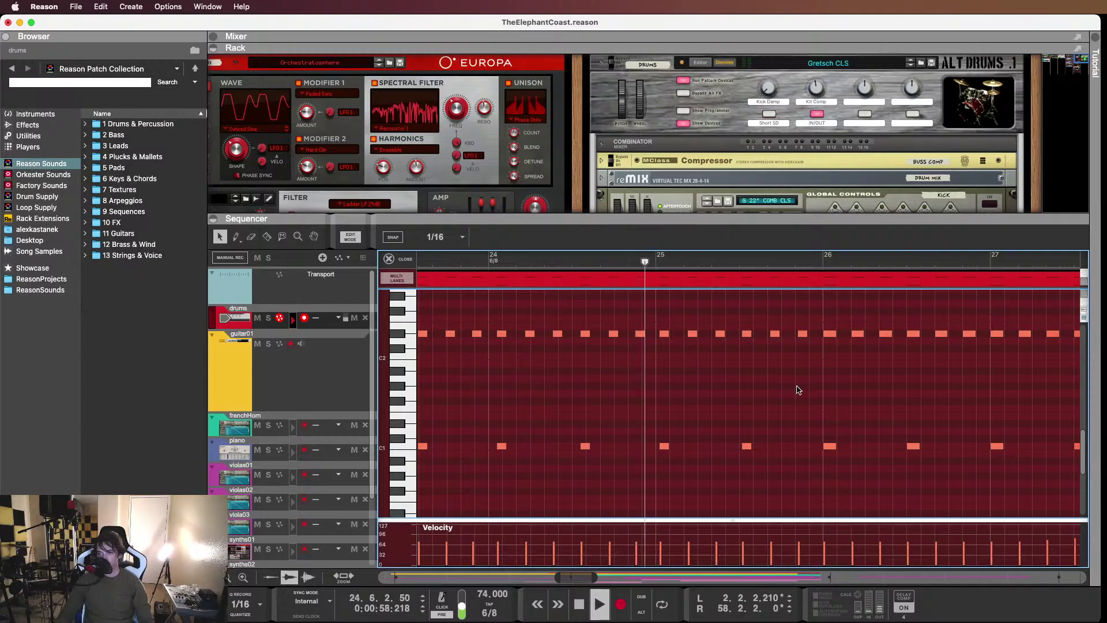
click(802, 334)
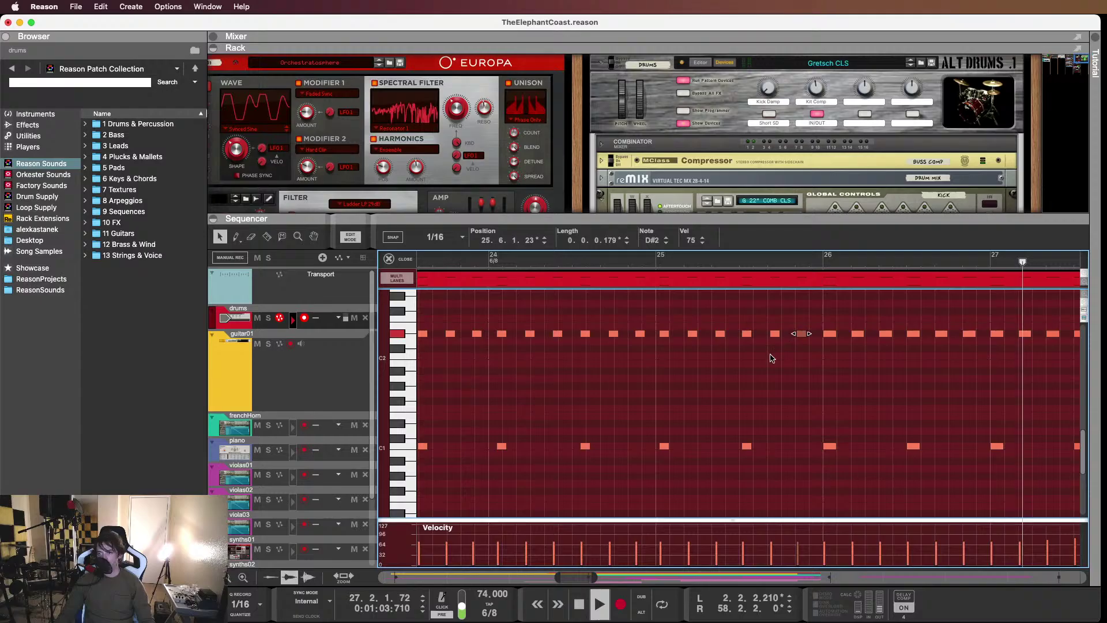
Listen on into bar 31 and copy that bar's first C1 note to 31.2.1.234
scroll(772, 358, down, 2)
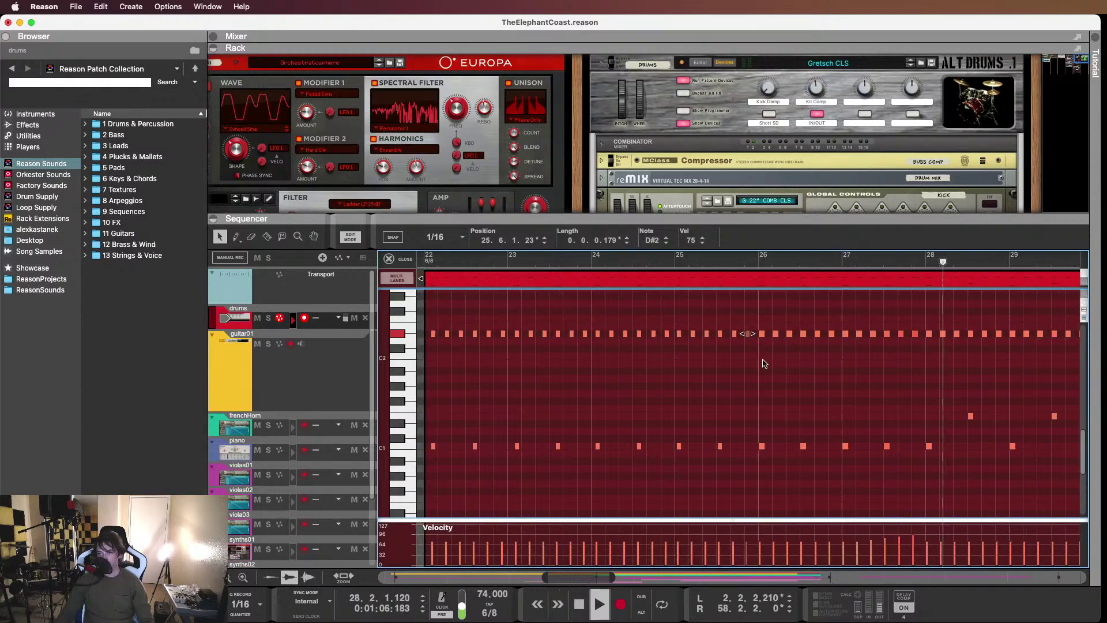
click(765, 364)
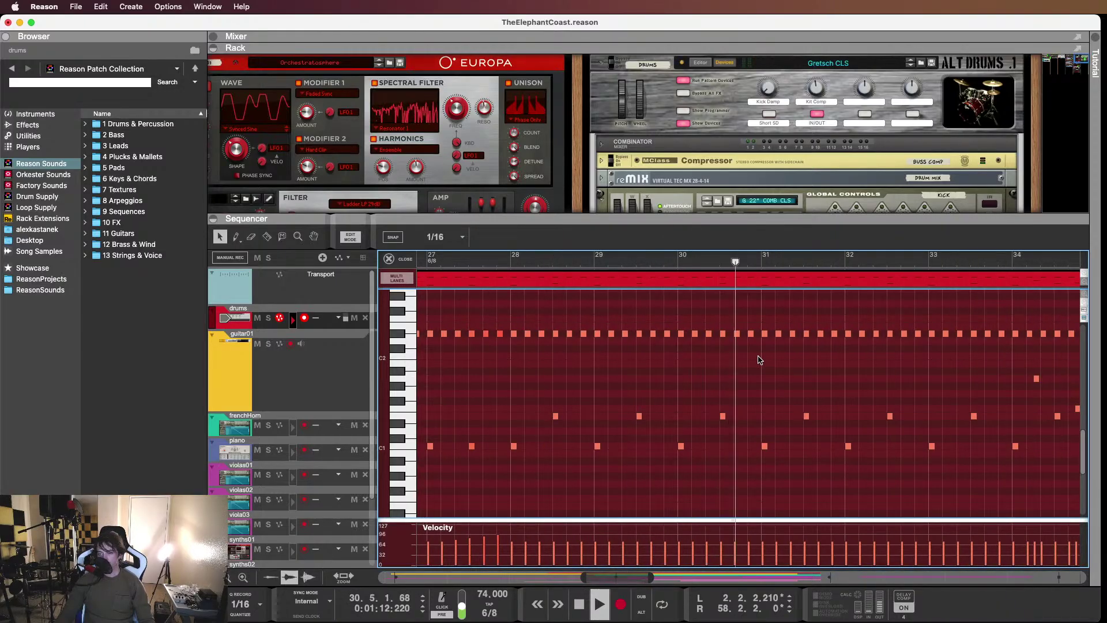
key(space)
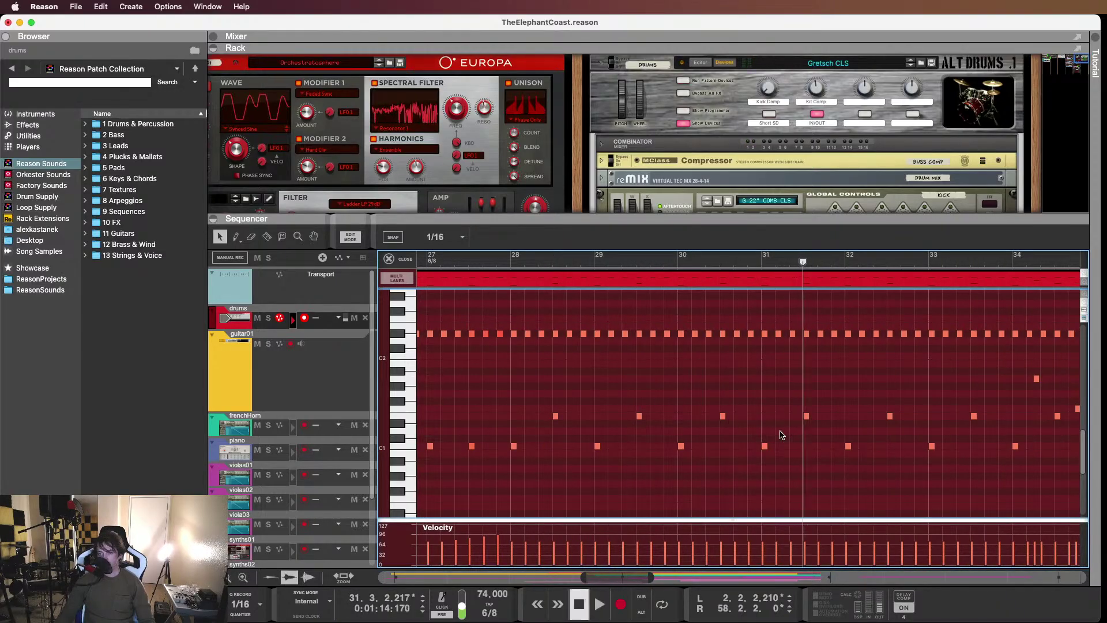
scroll(793, 432, up, 2)
click(740, 447)
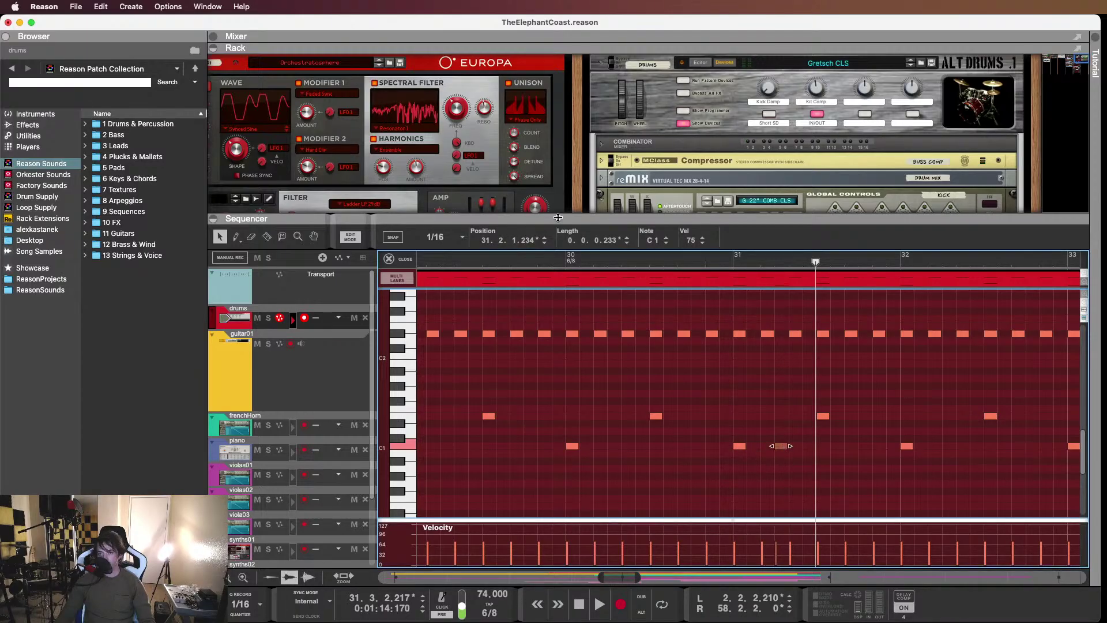
Play onward from bar 31 and copy bar 33's E1 hit to 33.5.2.4
key(space)
click(694, 375)
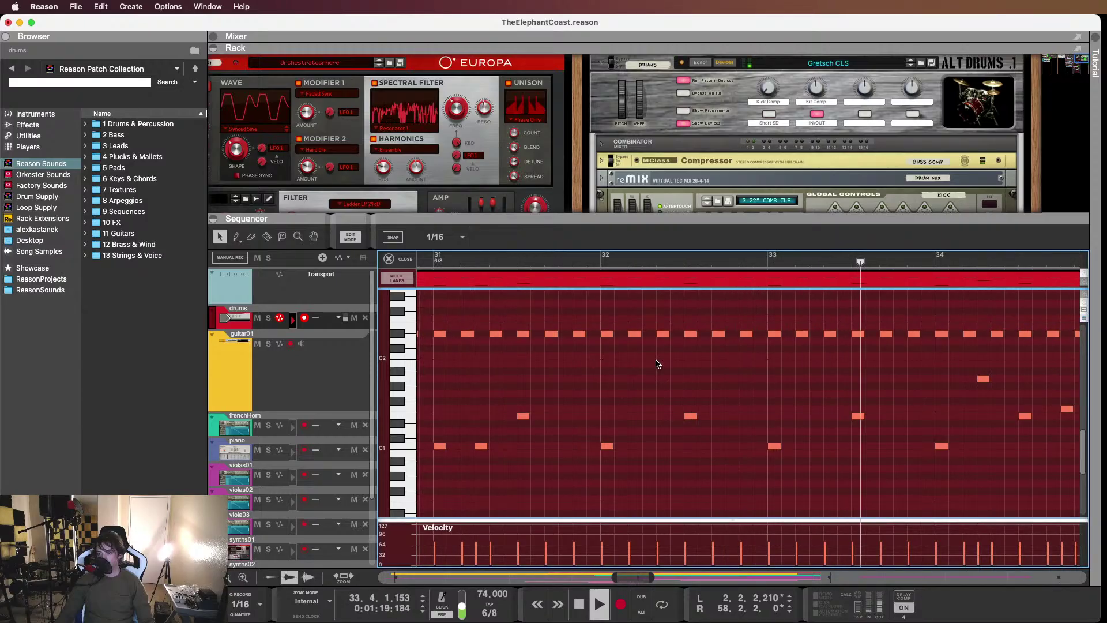
drag(861, 414, 901, 416)
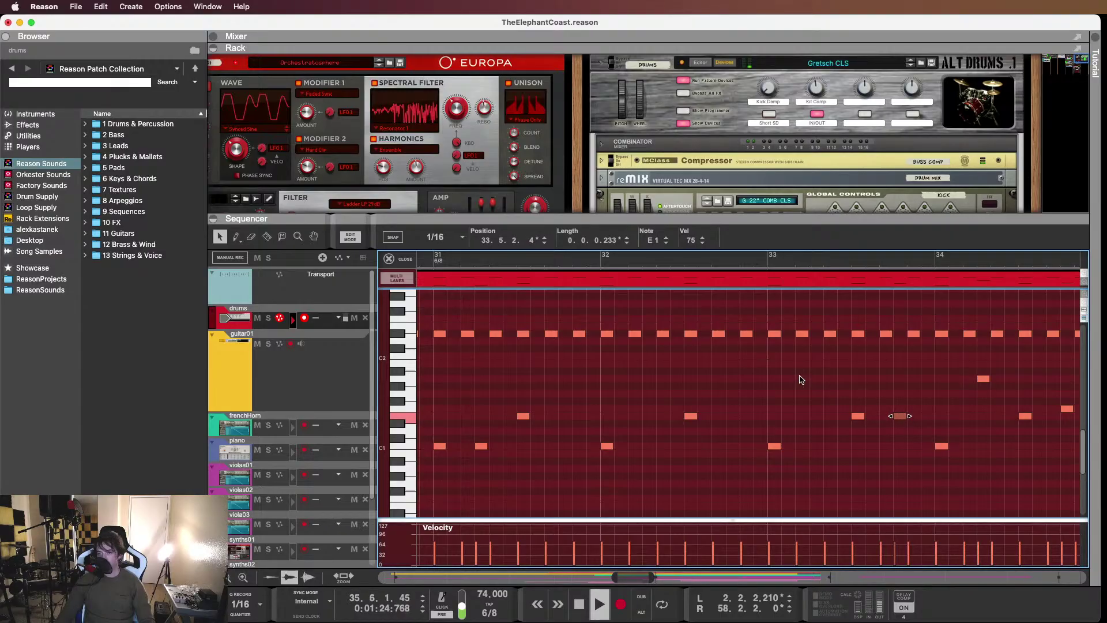
Play on into bar 52, delete the last F1 hit of bar 51's fill, and save the song
scroll(747, 376, down, 2)
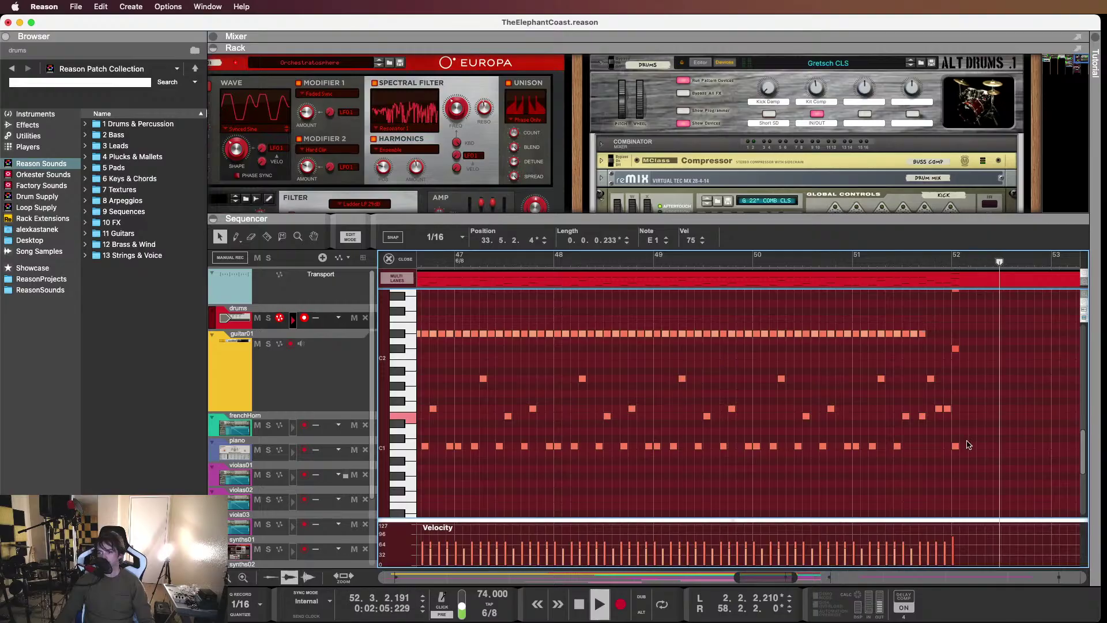
click(952, 411)
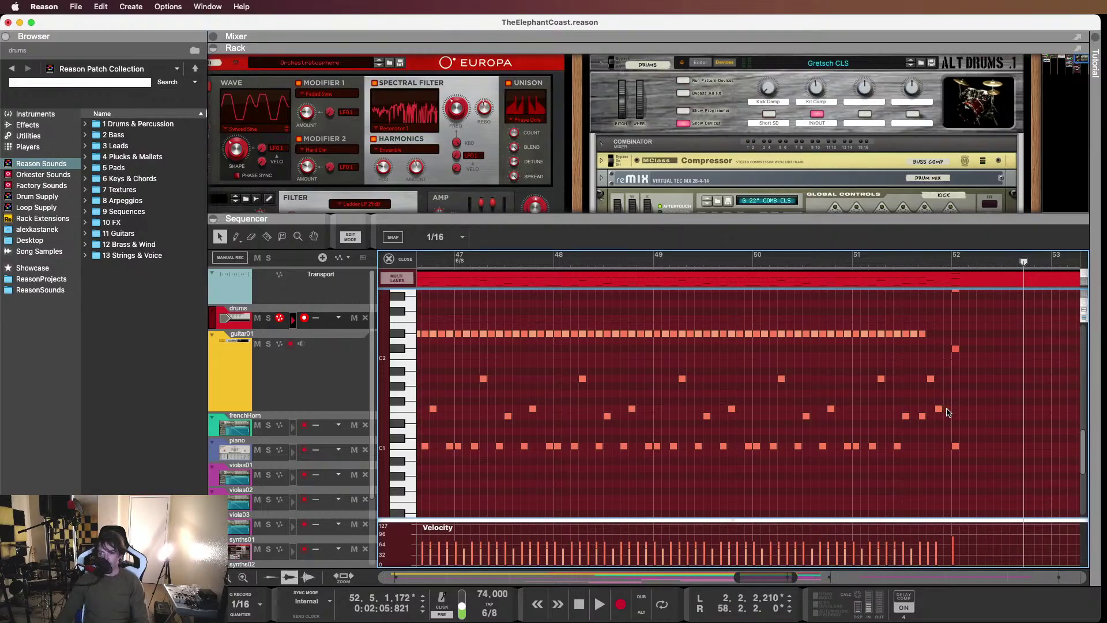
key(super+s)
Examine the whole drum clip's note pattern from bar 22 to the bar 52 ending
scroll(859, 443, left, 5)
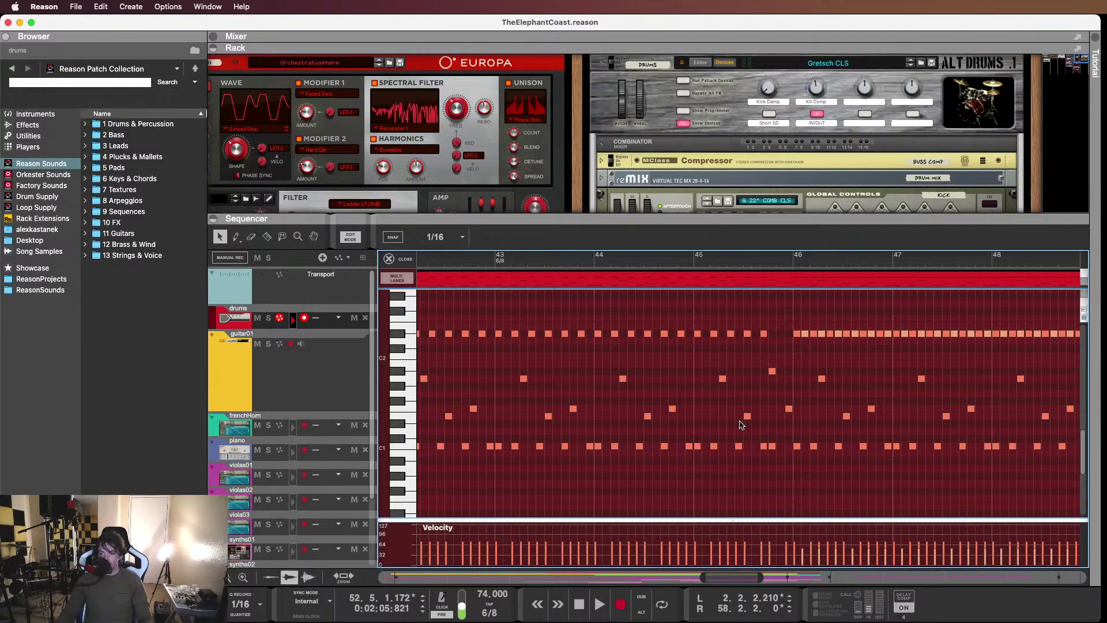
scroll(742, 425, down, 6)
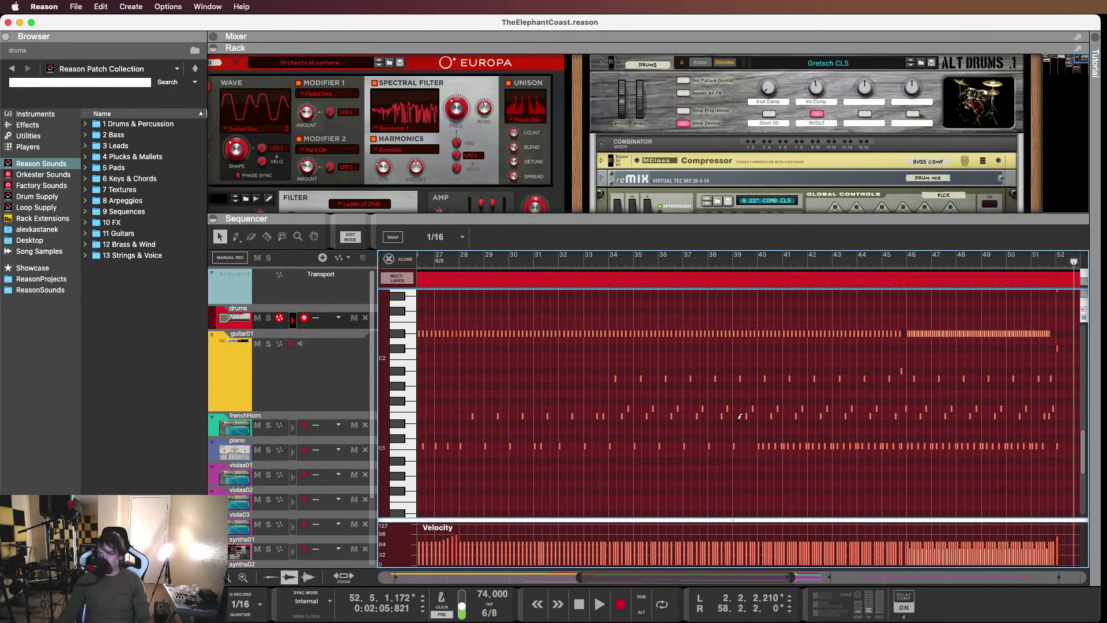
scroll(740, 416, down, 4)
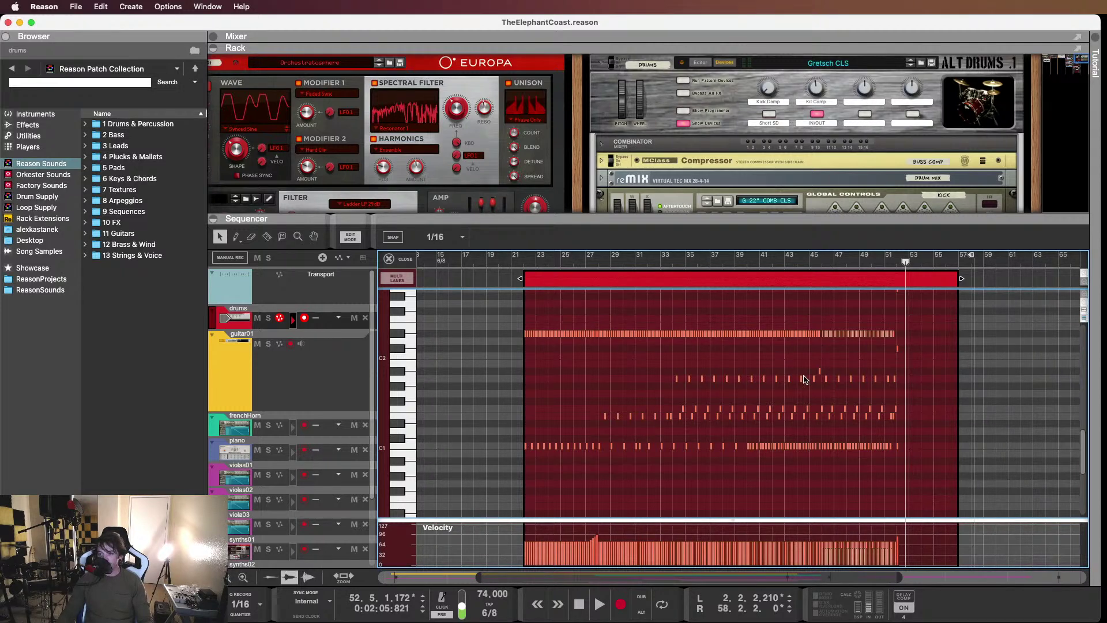
scroll(779, 371, up, 5)
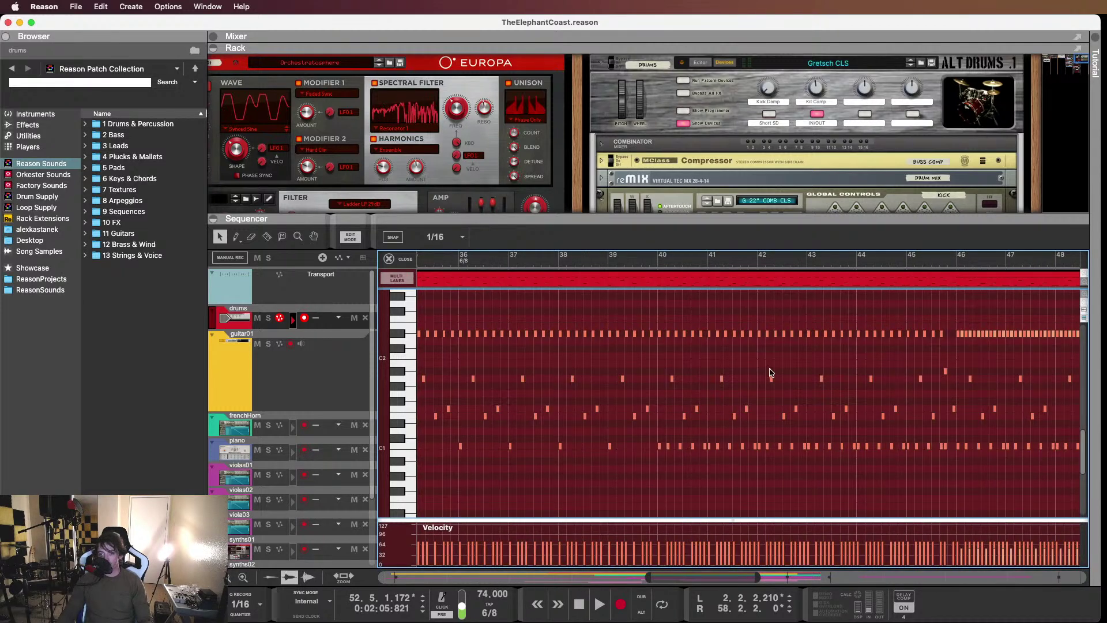
scroll(772, 372, down, 4)
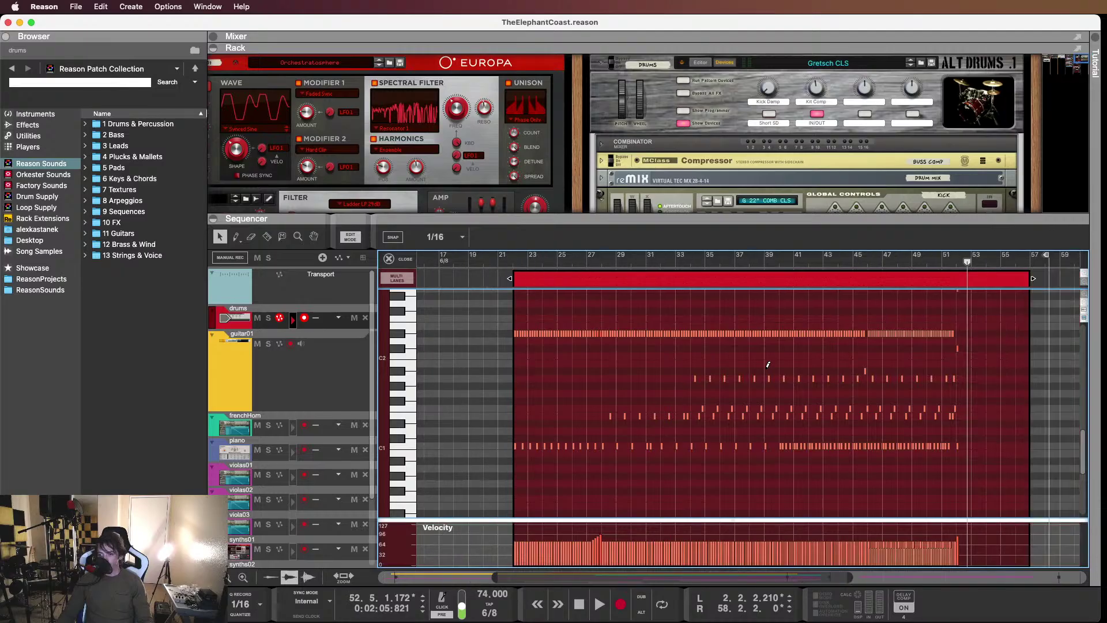
scroll(768, 365, left, 3)
scroll(765, 372, right, 4)
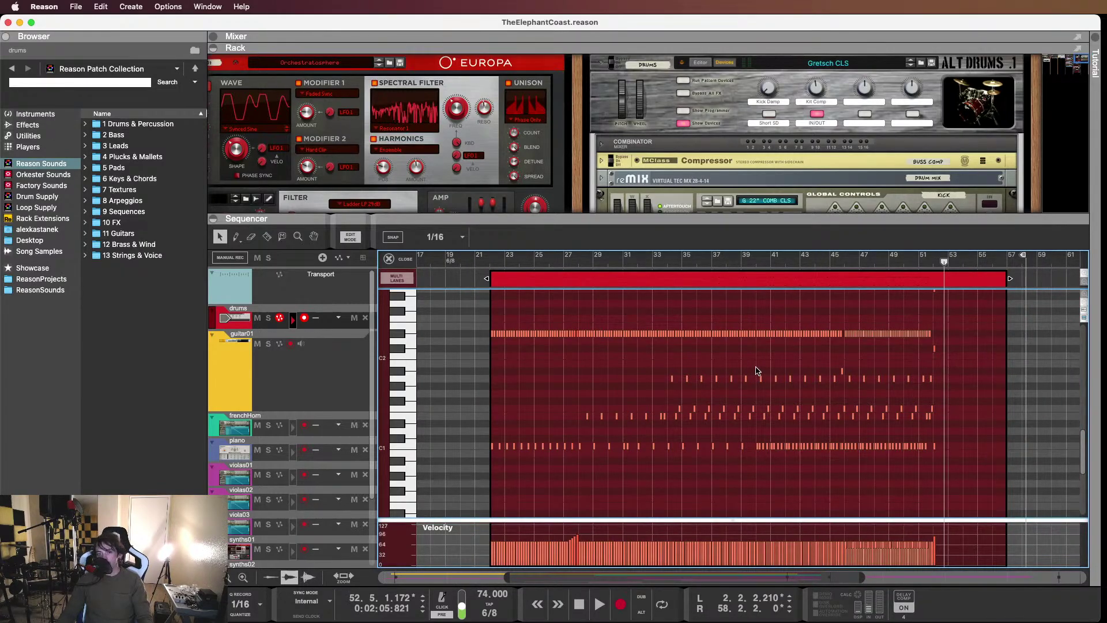
scroll(758, 370, up, 5)
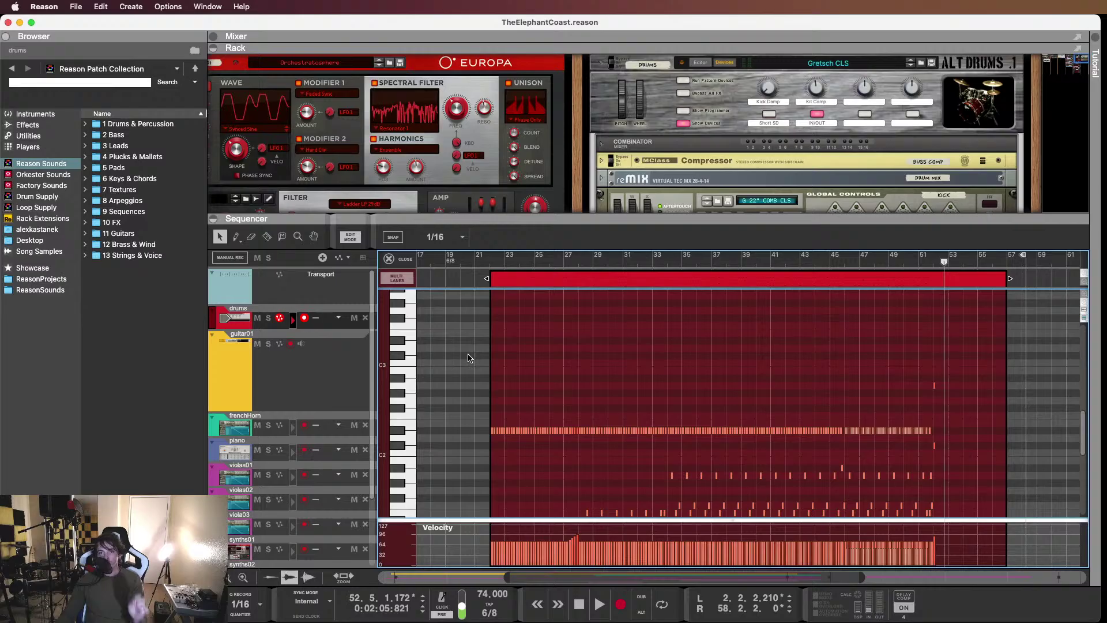
Enlarge the rack to view the drum Combinator's NN-XT sampler, and give most of the height back to the sequencer
drag(762, 222, 761, 289)
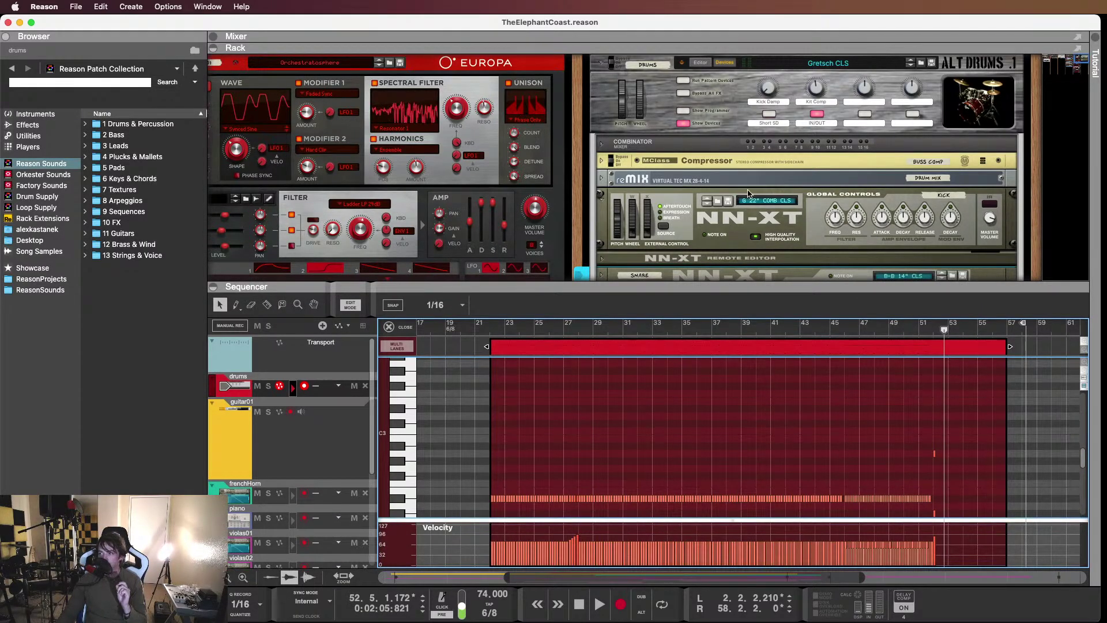
scroll(760, 181, down, 1)
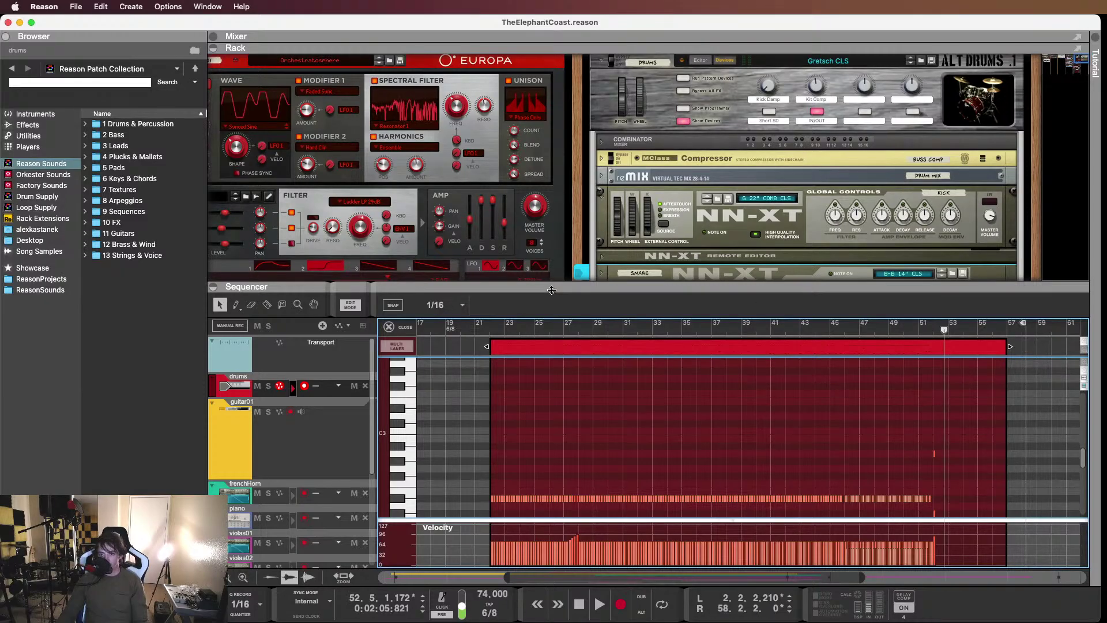
drag(552, 290, 546, 239)
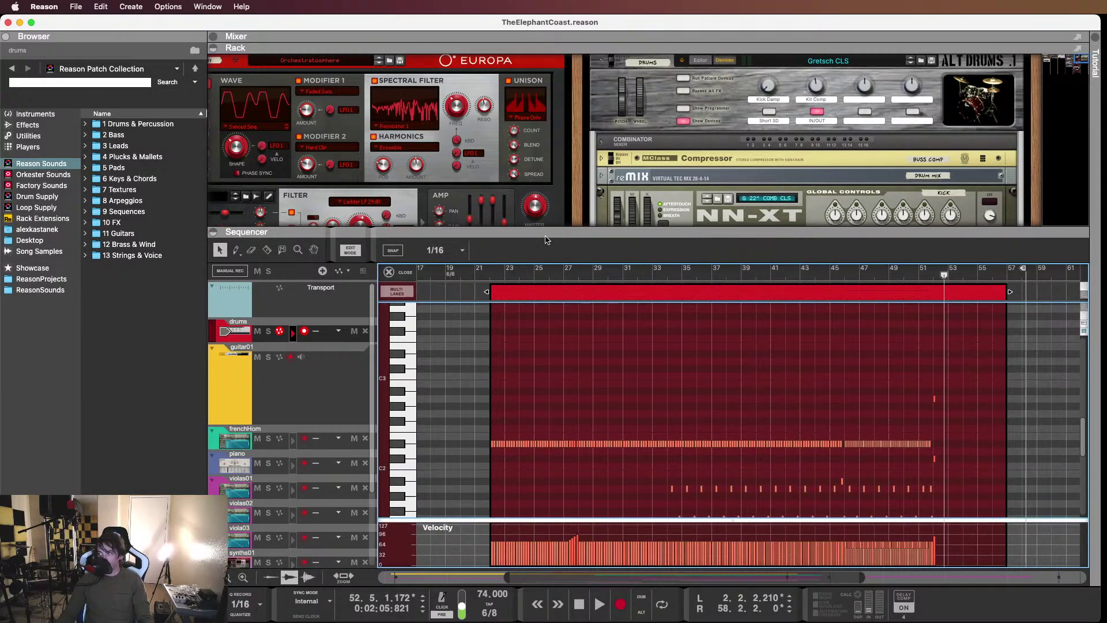
scroll(752, 445, down, 3)
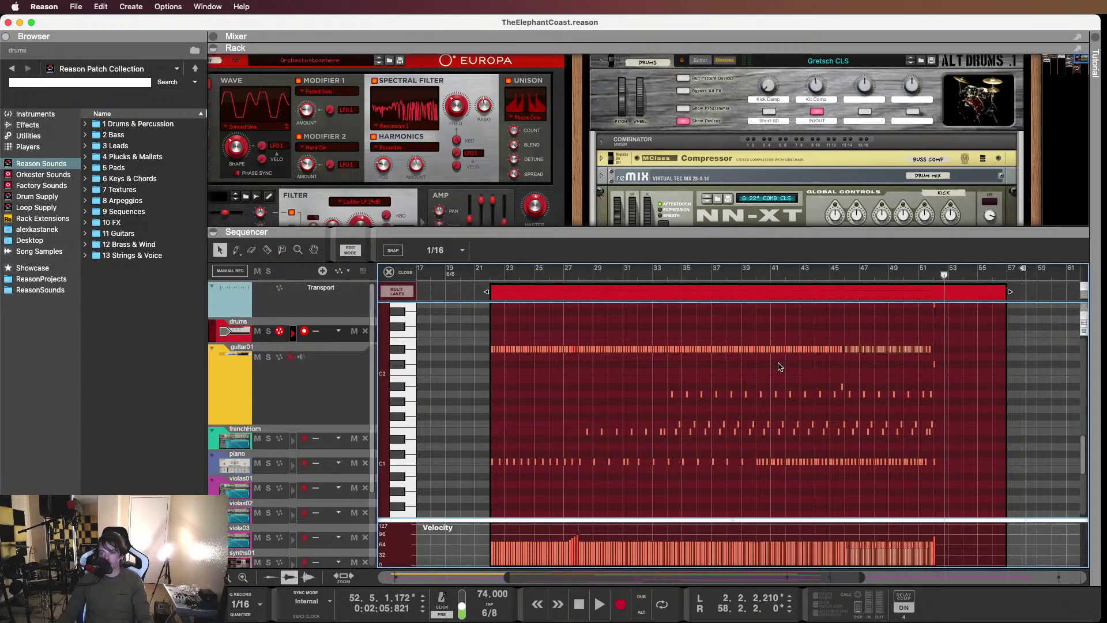
Play back the drum part from just before bar 22 into bar 49, following its note pattern
scroll(779, 367, up, 4)
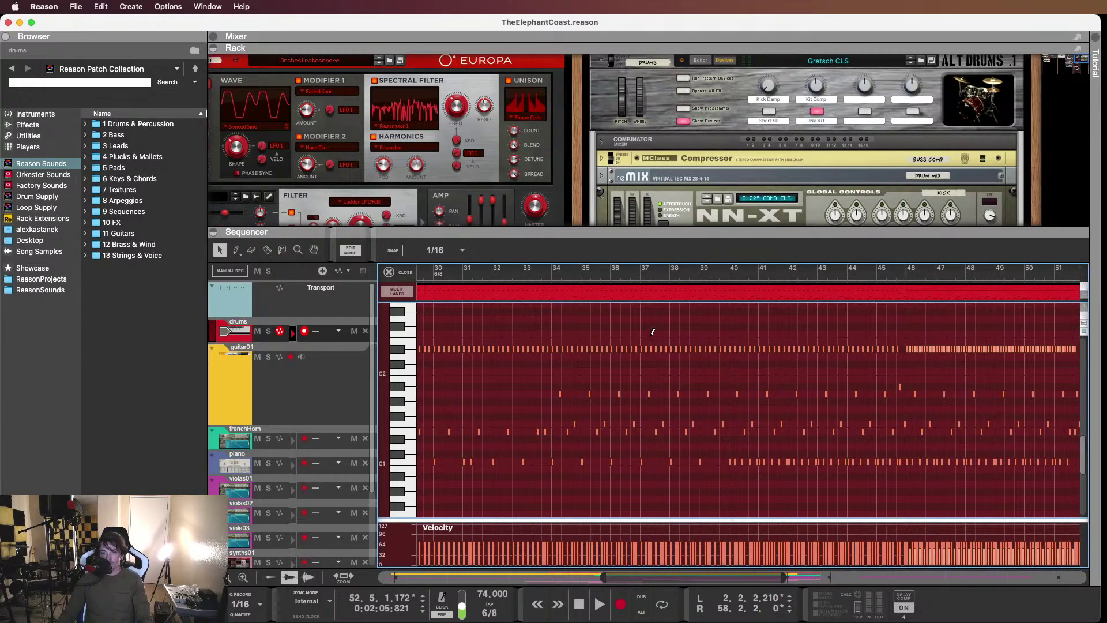
scroll(653, 331, up, 3)
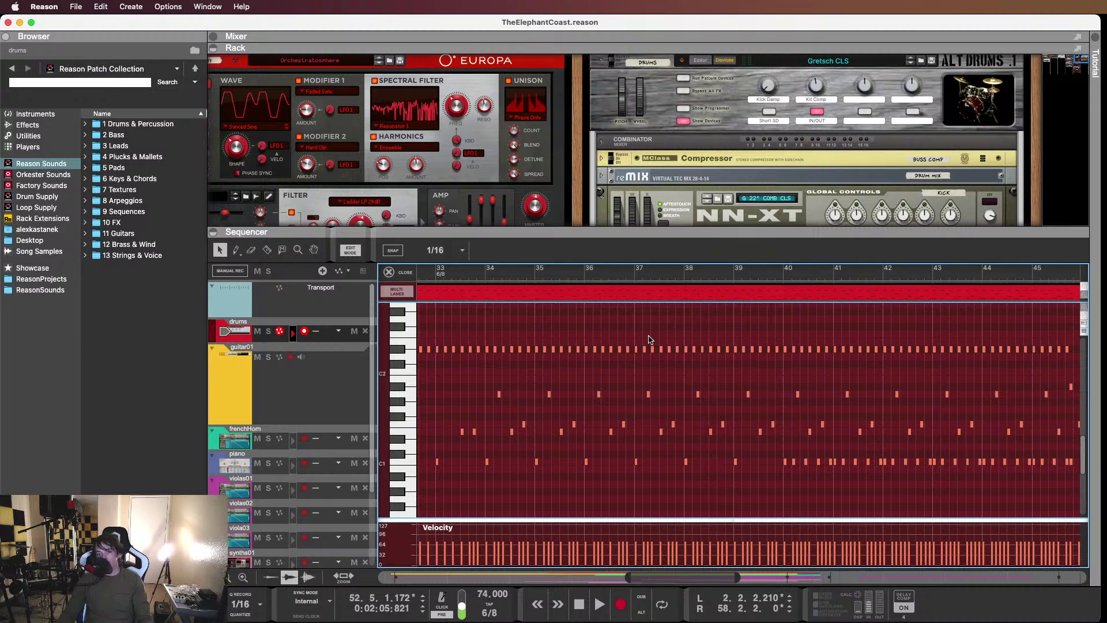
scroll(650, 339, left, 3)
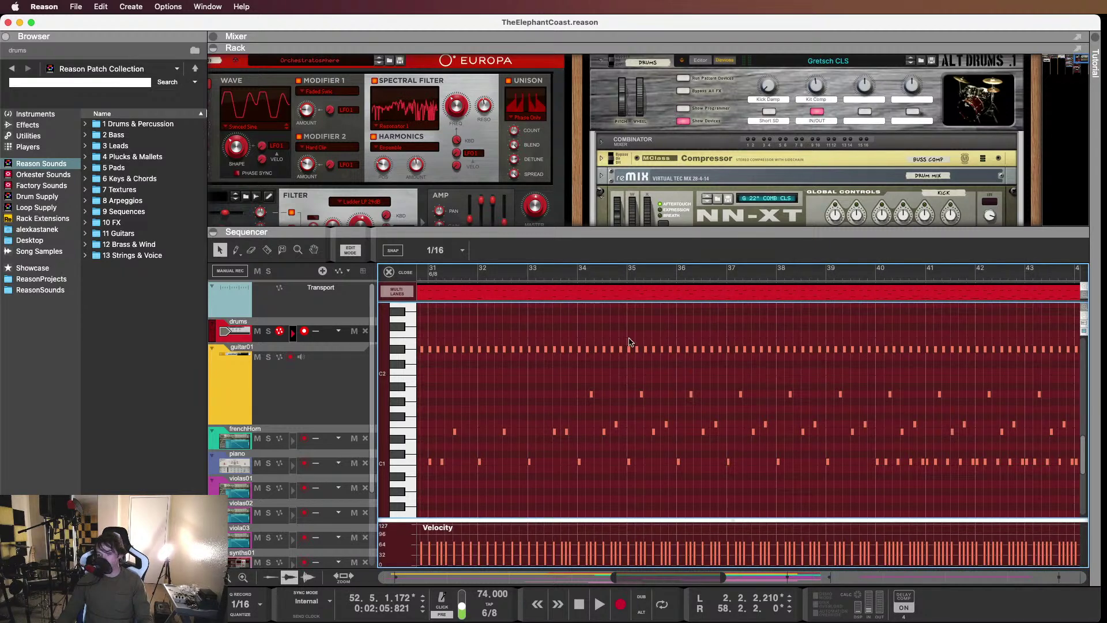
scroll(597, 372, left, 15)
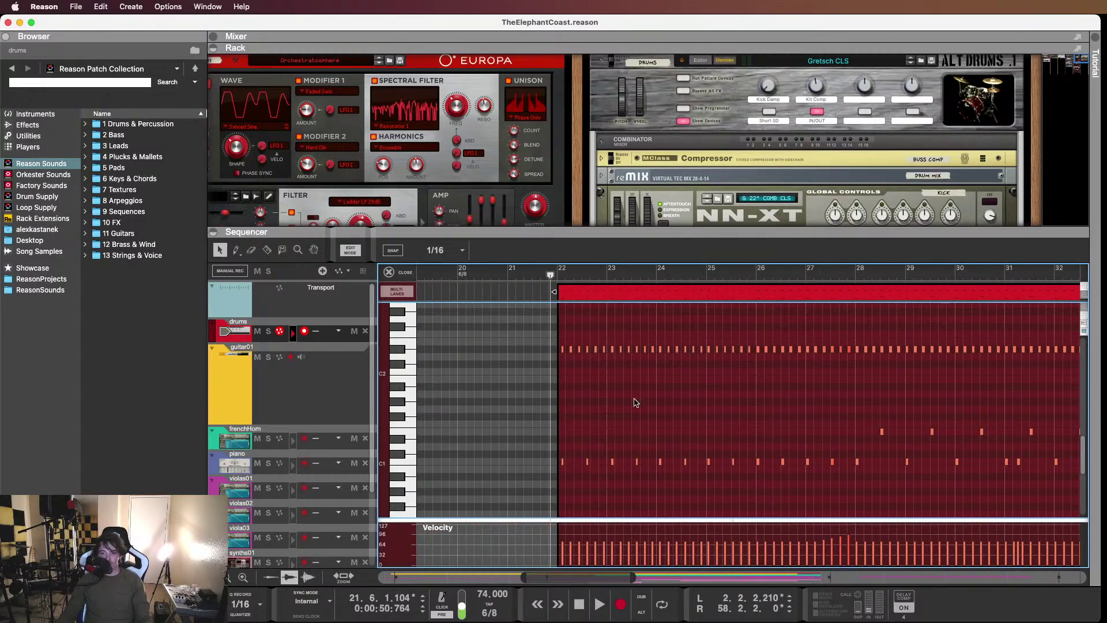
key(space)
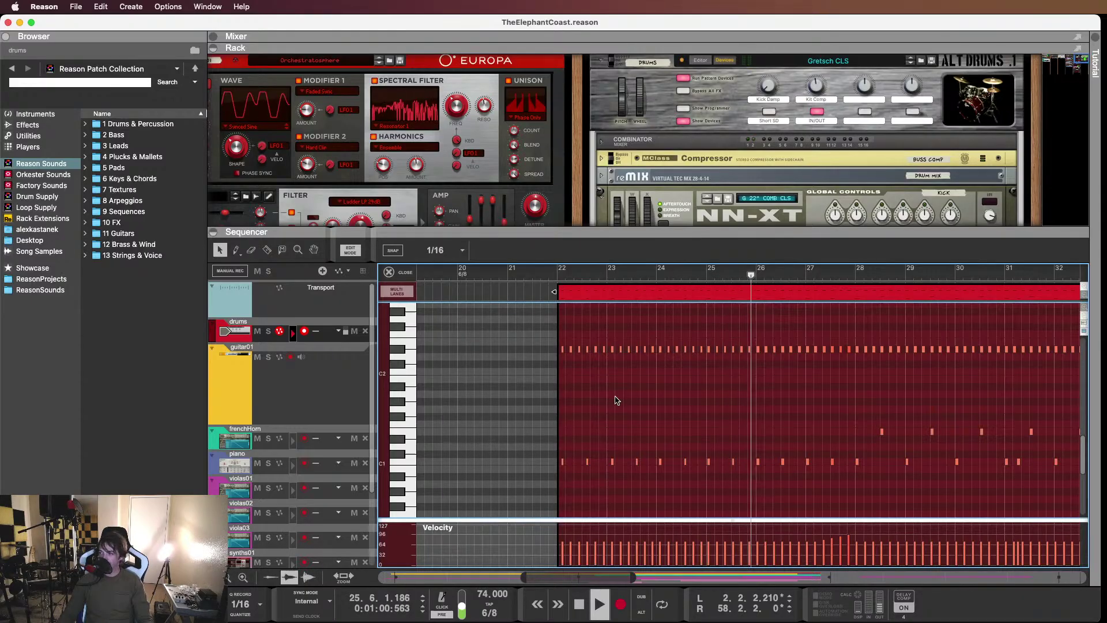
scroll(617, 401, right, 5)
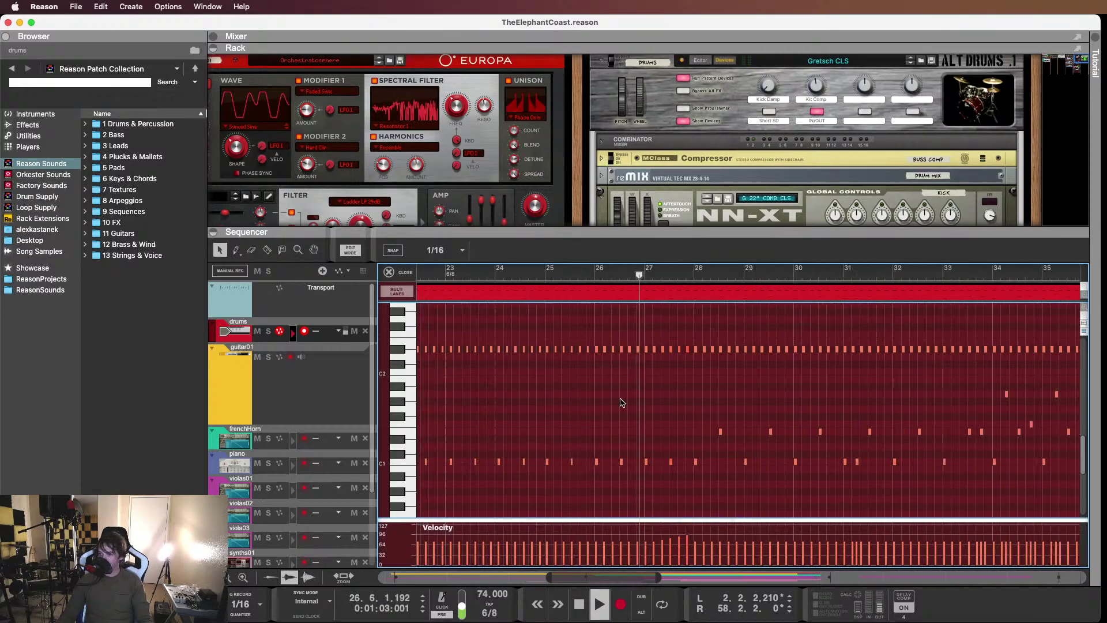
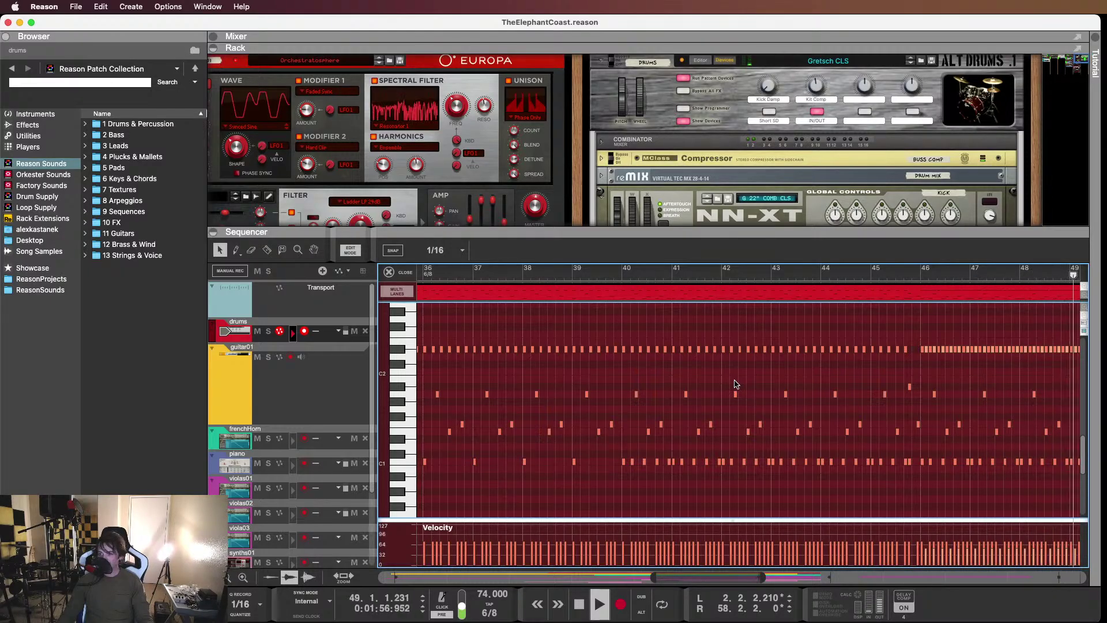
Stop playback in bar 49 and copy a bar 46 drum hit to F#3 at 46.1.1.10
scroll(735, 385, up, 4)
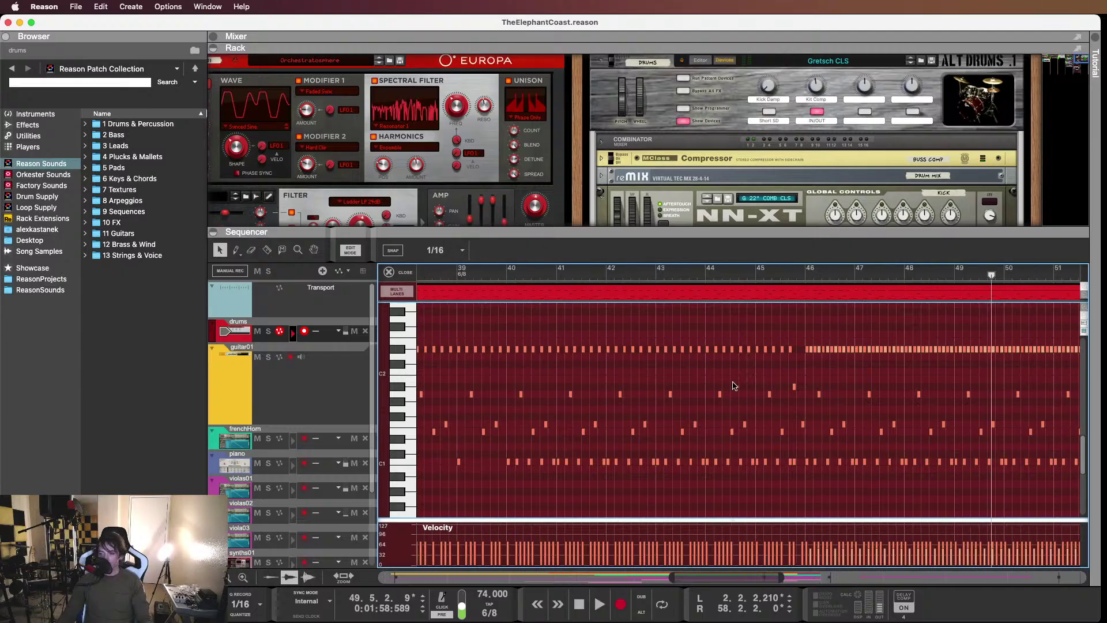
scroll(726, 387, right, 5)
scroll(691, 395, up, 1)
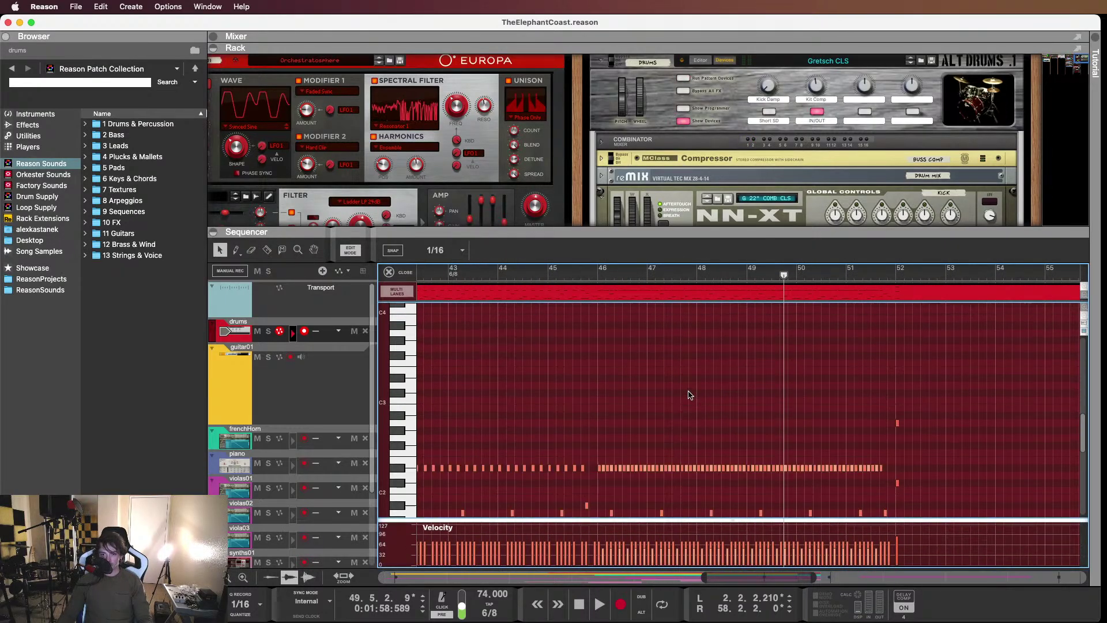
scroll(687, 392, down, 4)
scroll(661, 397, up, 3)
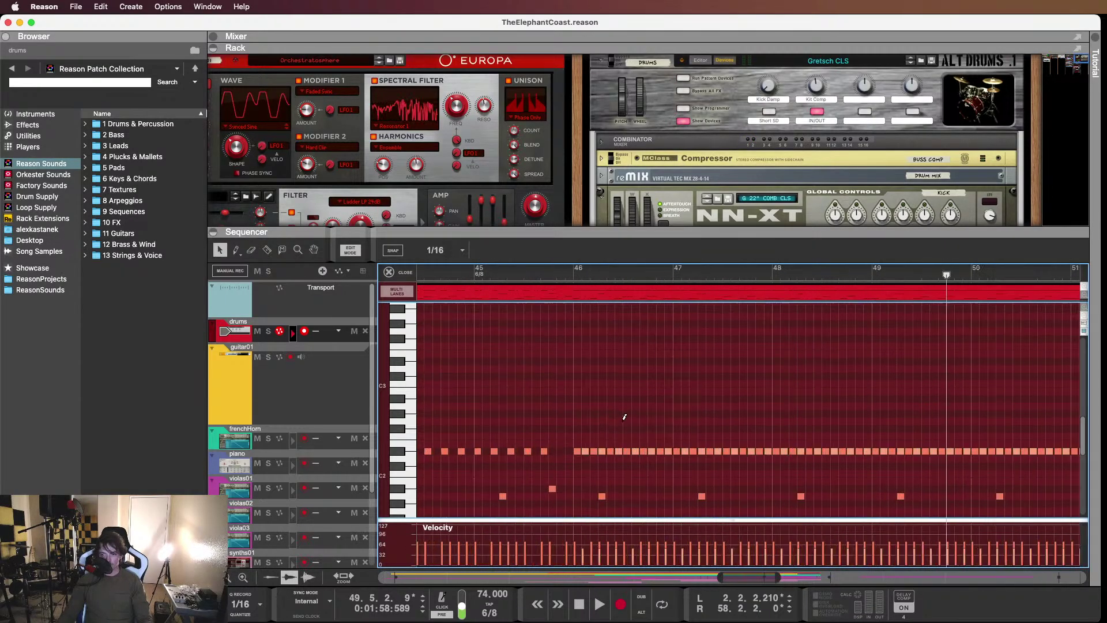
scroll(624, 418, up, 3)
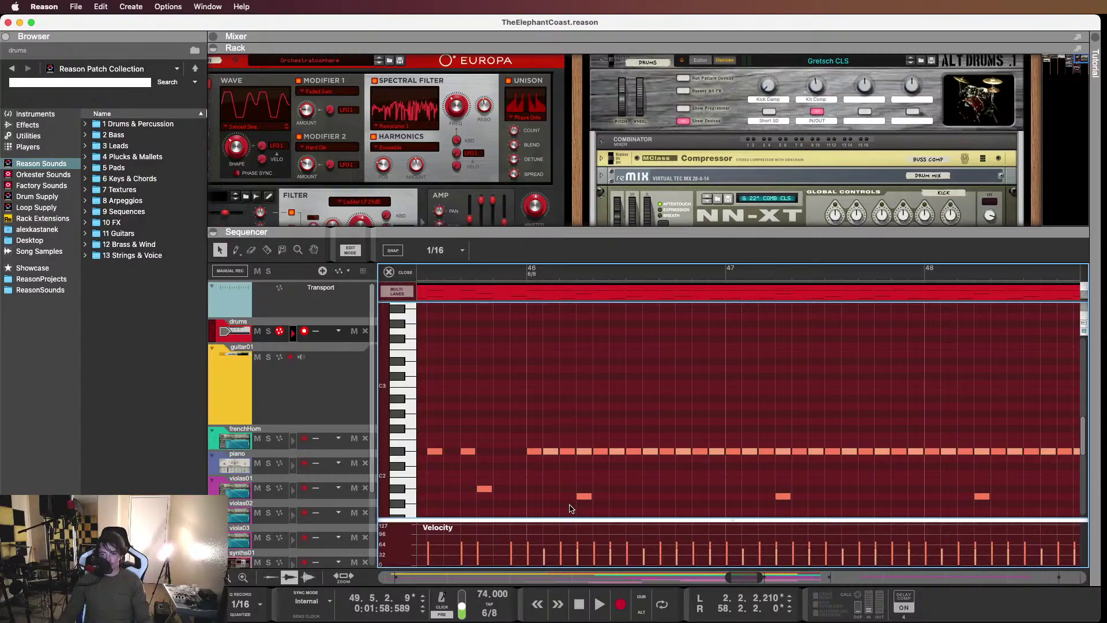
drag(584, 501, 534, 340)
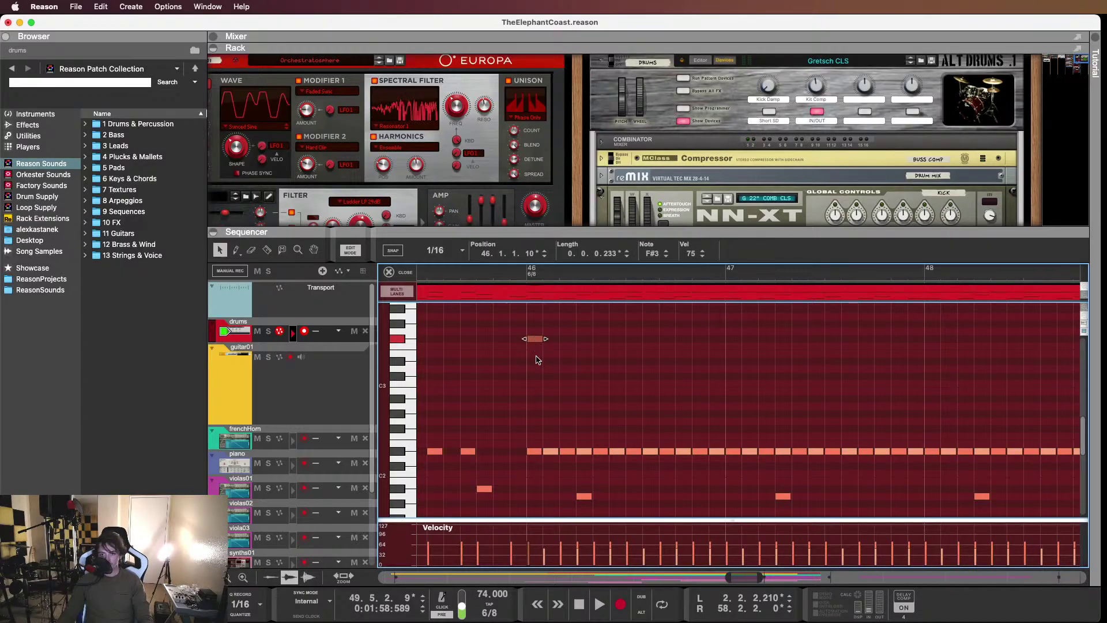
Move bar 46's copied note up to C4 and quantize it to the bar's first beat
scroll(548, 367, left, 3)
scroll(562, 376, up, 3)
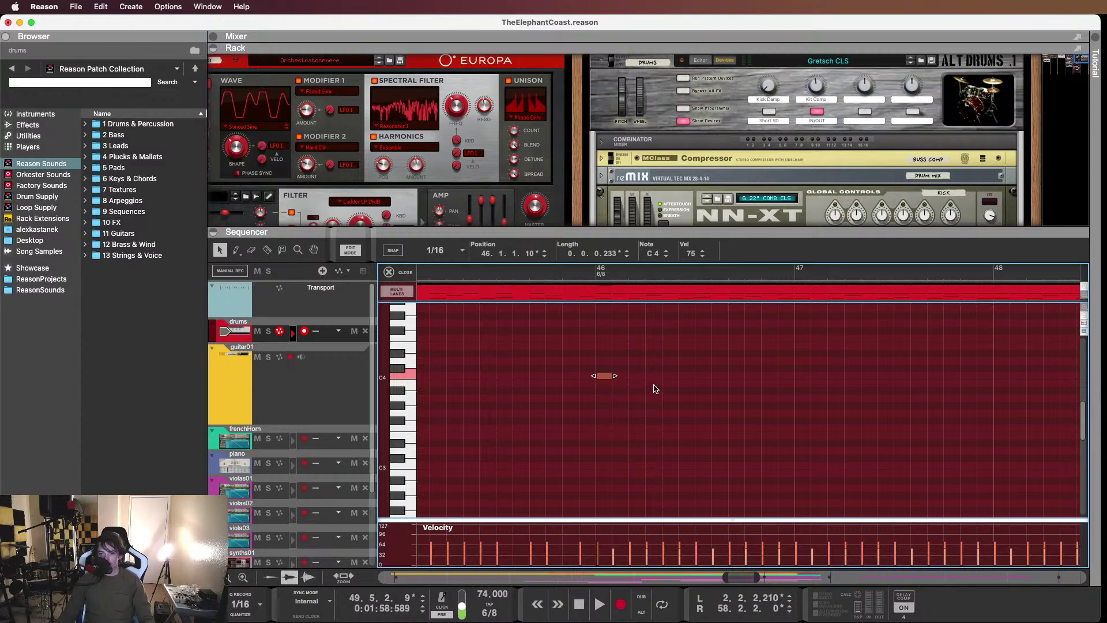
scroll(632, 369, up, 4)
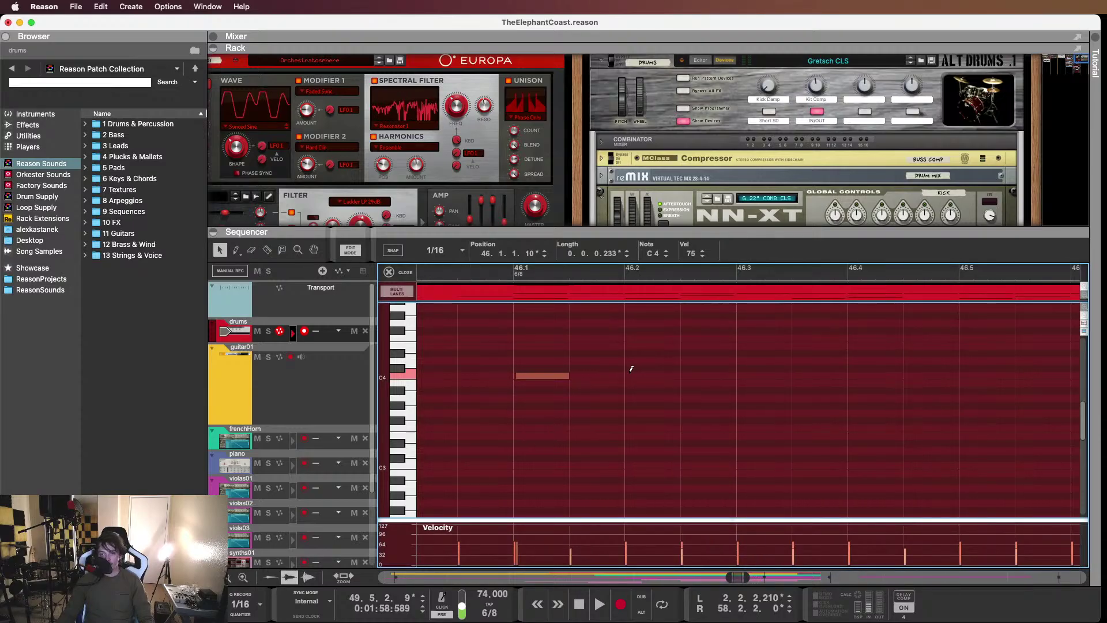
scroll(632, 369, down, 4)
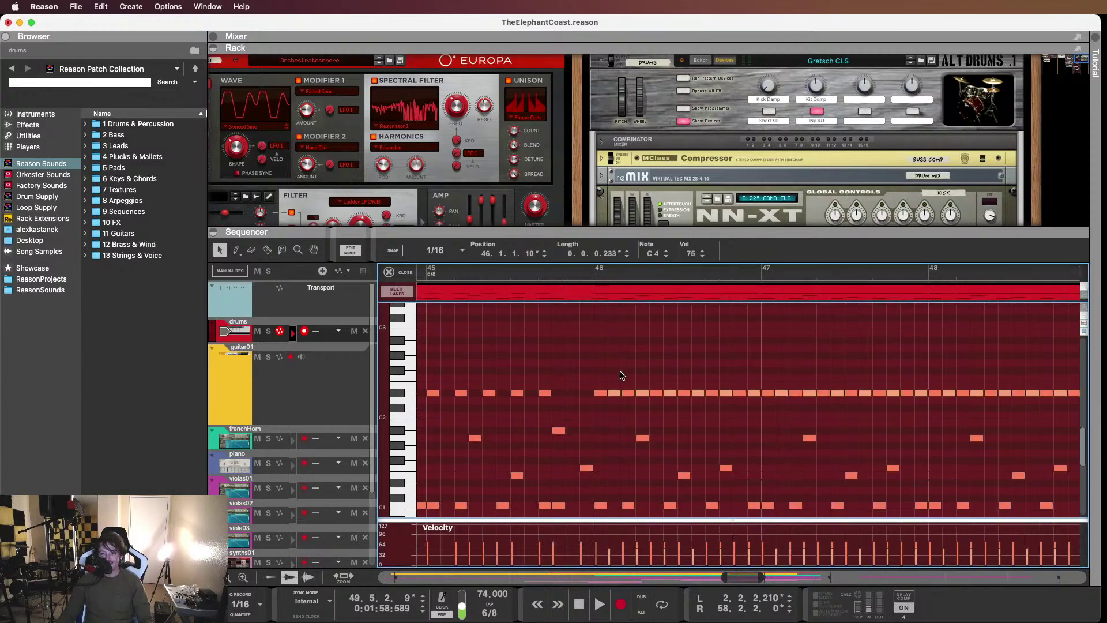
scroll(619, 376, down, 1)
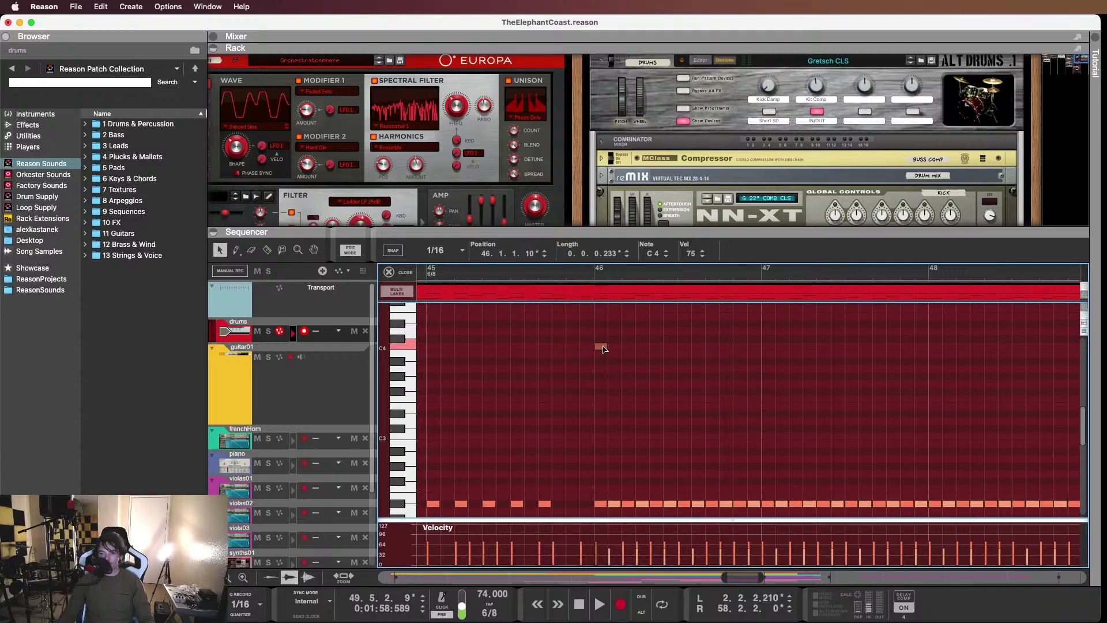
key(super+k)
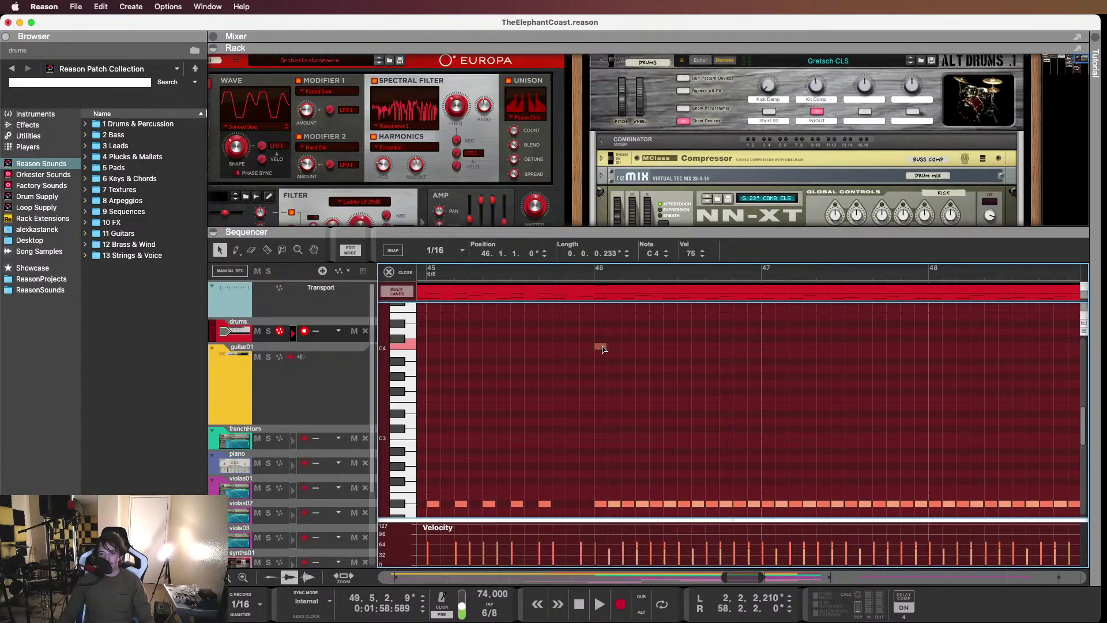
Copy the C4 hit later within bar 46, audition it from the end of bar 45, and shift the copy to 46.3.2.230
drag(603, 348, 656, 350)
click(571, 275)
key(space)
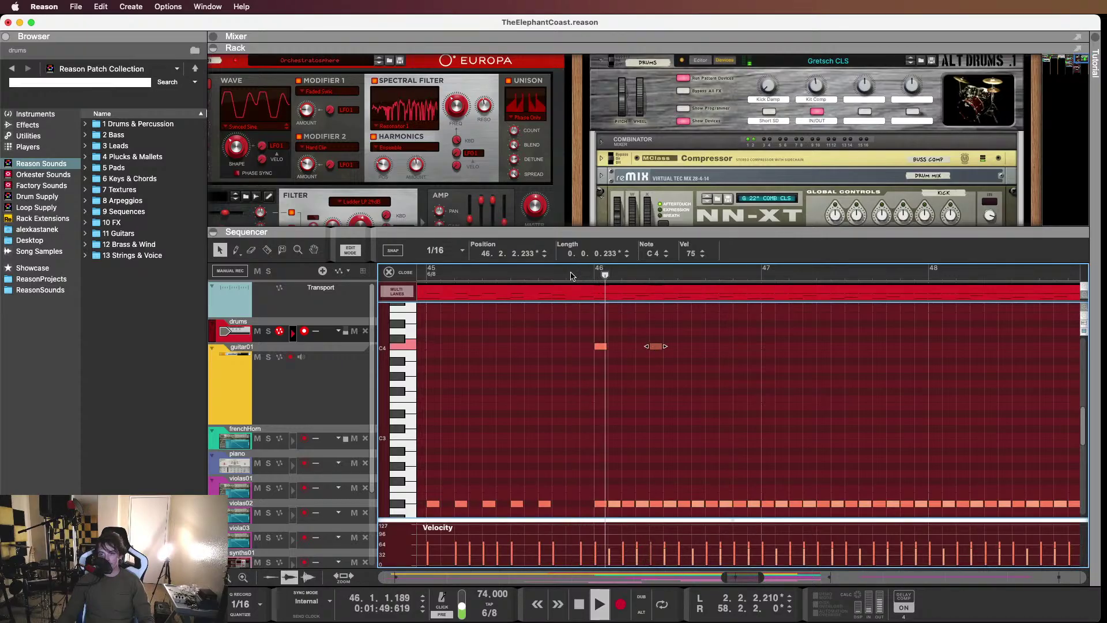
key(space)
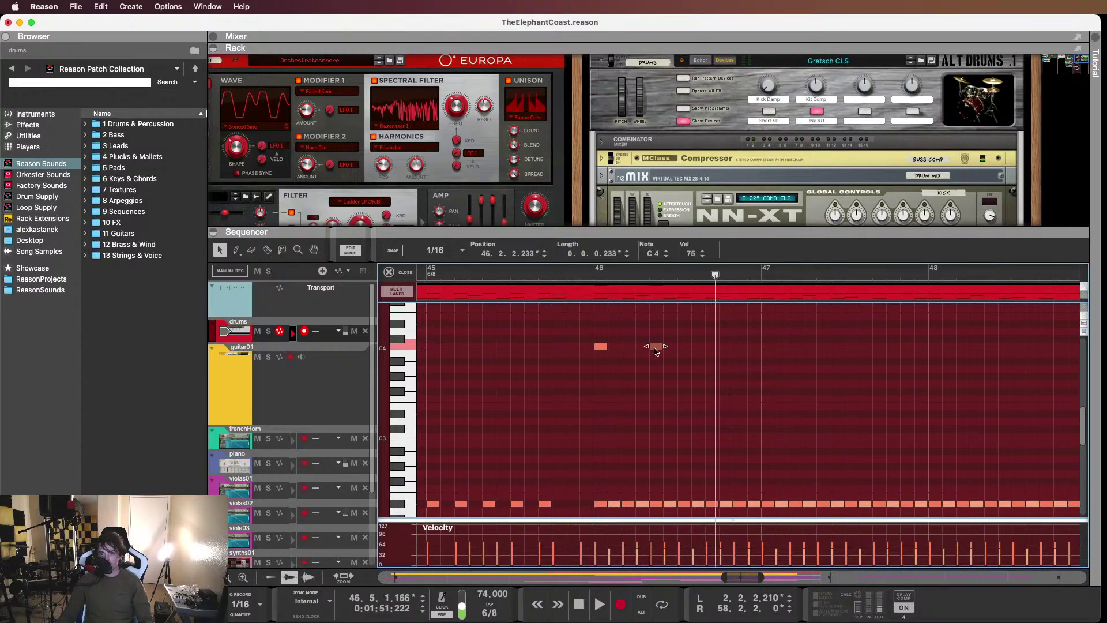
drag(655, 349, 682, 348)
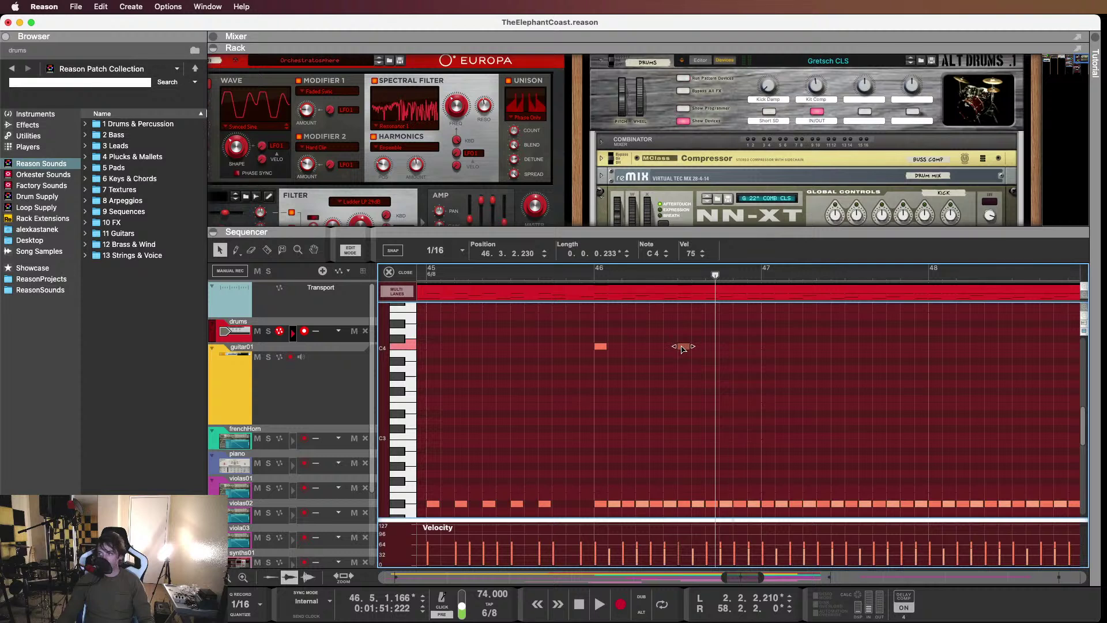
Audition bar 46's two C4 hits by playing the drum part from 45.5.2.203
key(shift+Return)
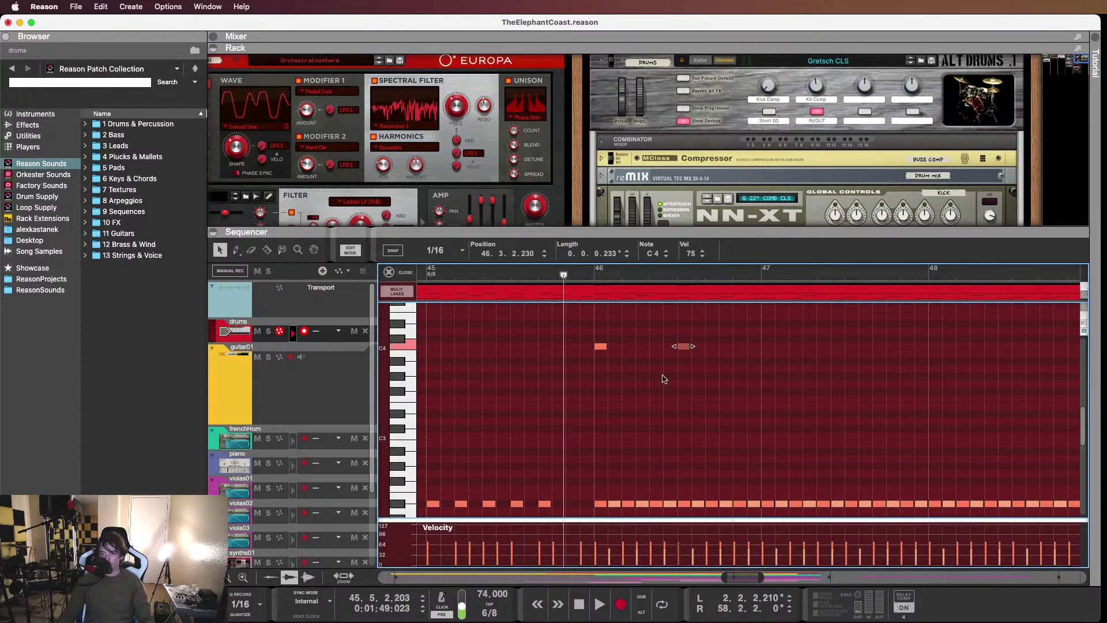
scroll(670, 385, right, 3)
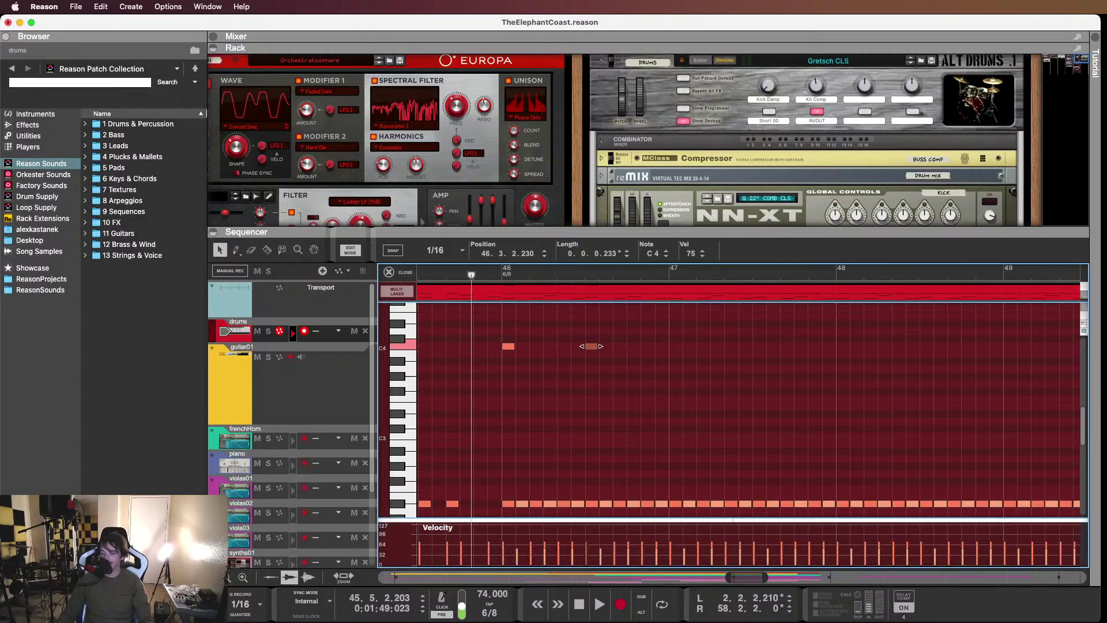
key(space)
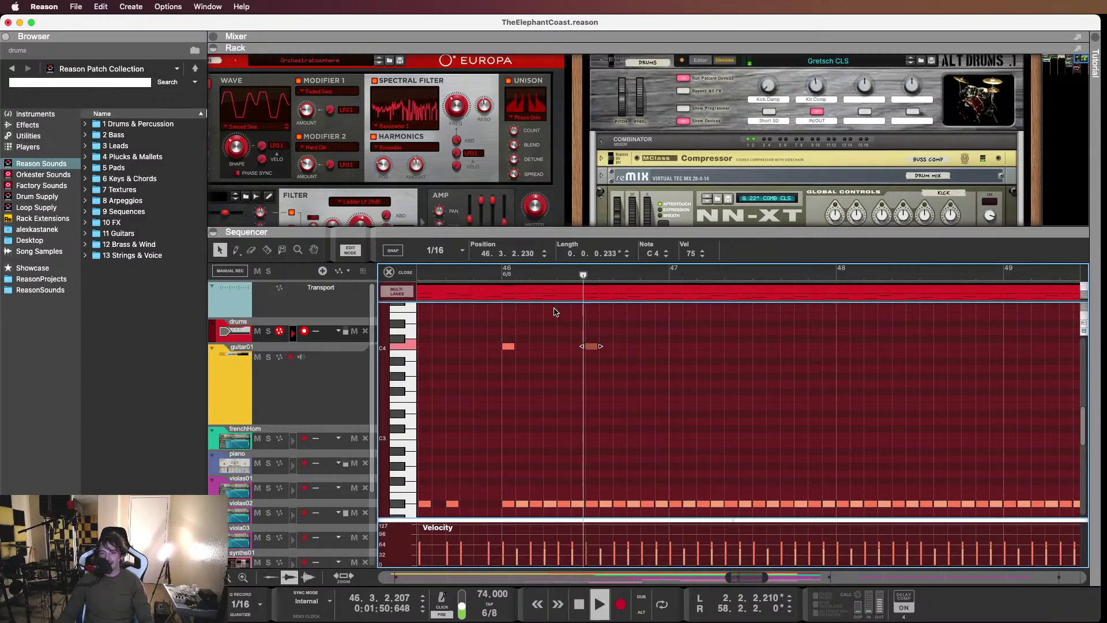
key(space)
click(750, 375)
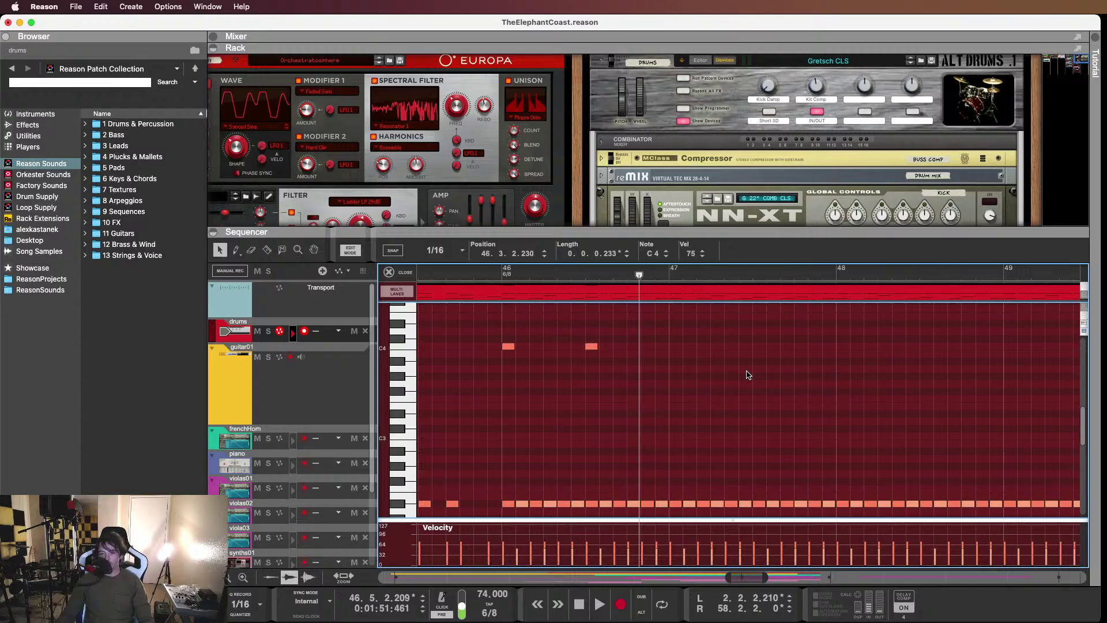
Replay the drum part from 45.6.1.111 into the start of bar 47 to check the C4 hit spacing
scroll(455, 352, left, 2)
drag(534, 321, 718, 403)
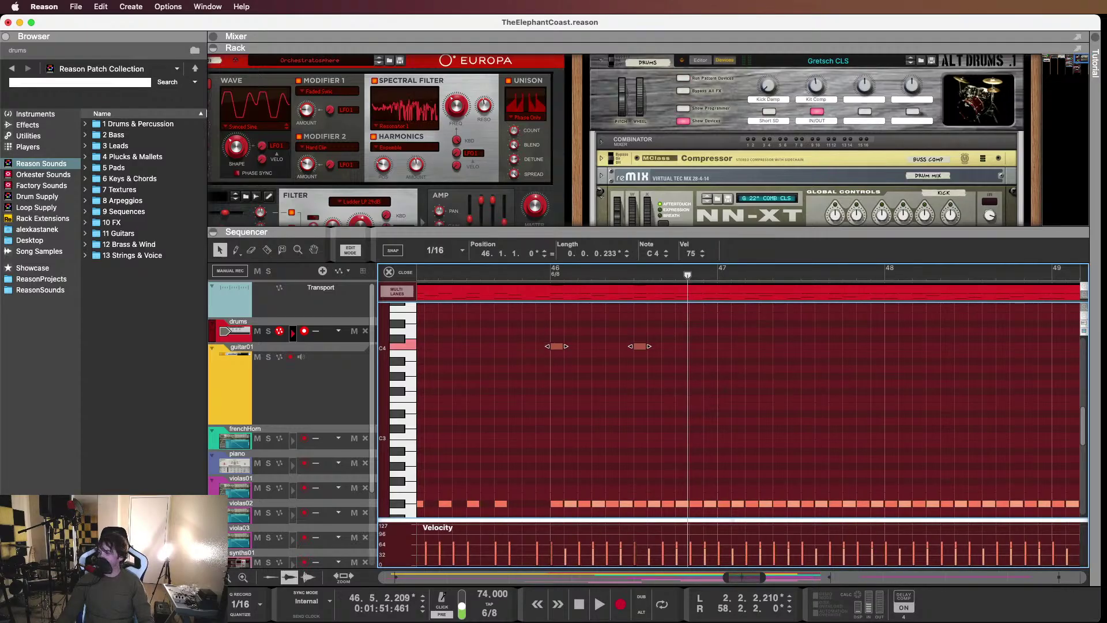
click(805, 369)
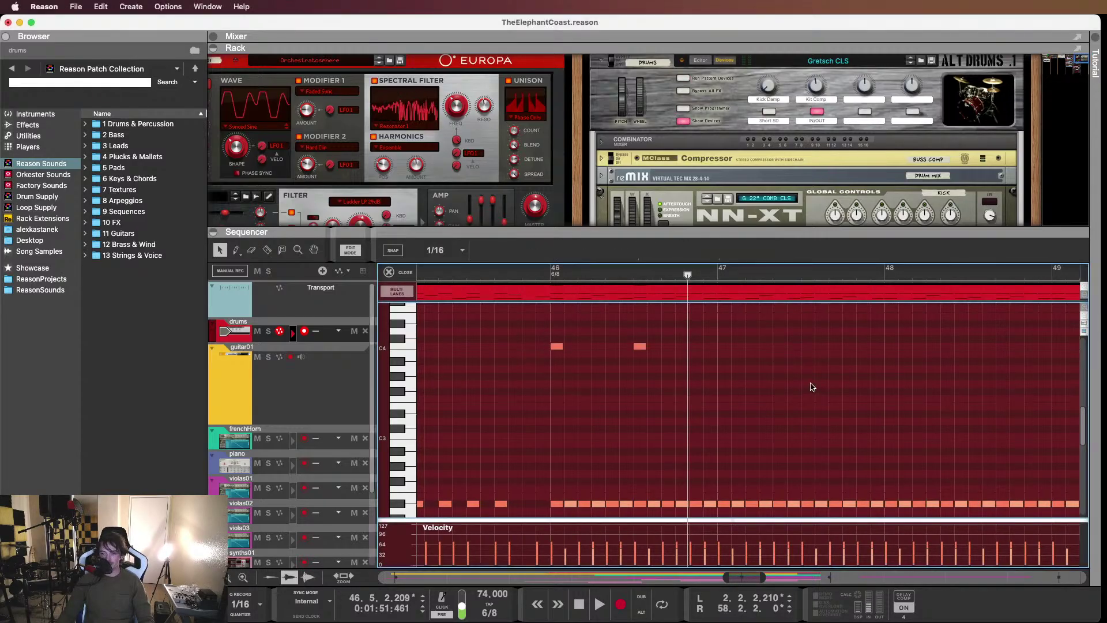
click(527, 276)
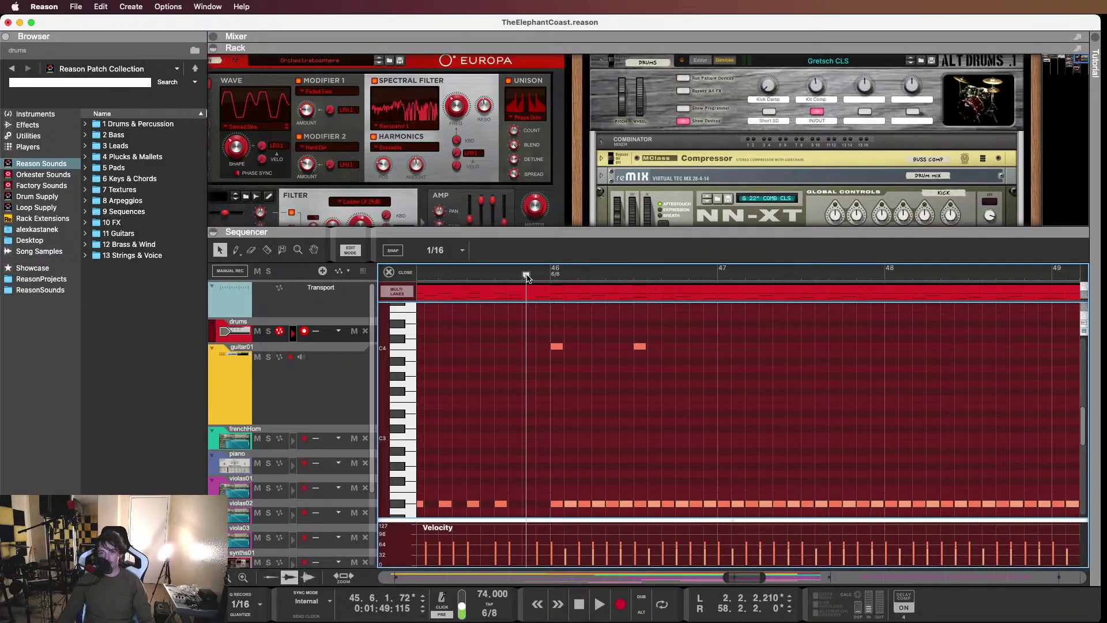
mouse_move(526, 276)
mouse_down()
mouse_move(539, 275)
mouse_move(529, 275)
mouse_up()
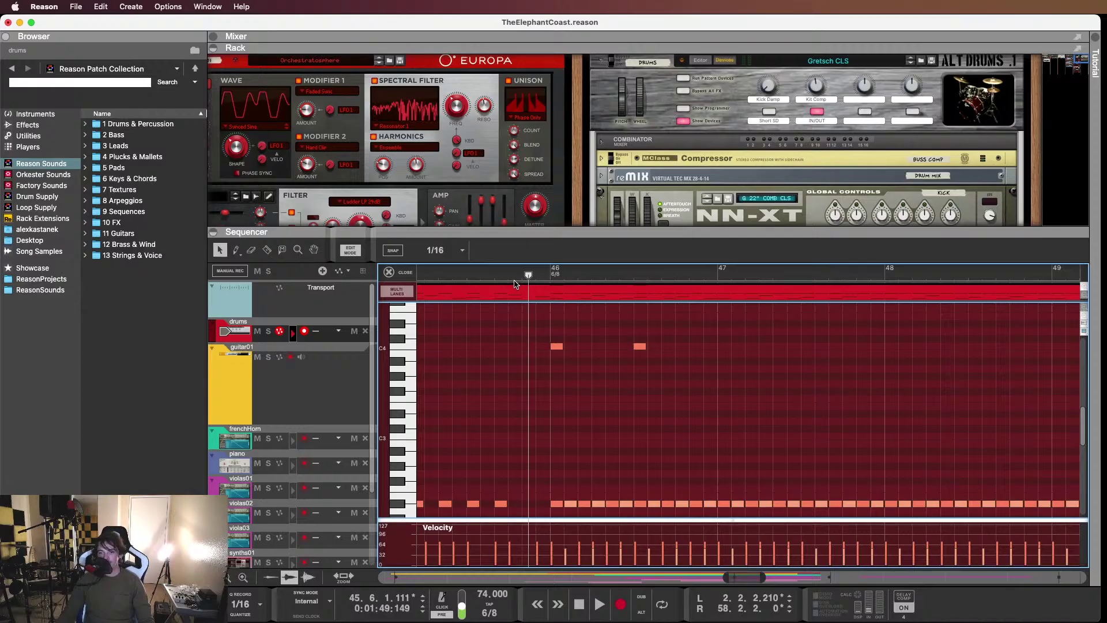
key(space)
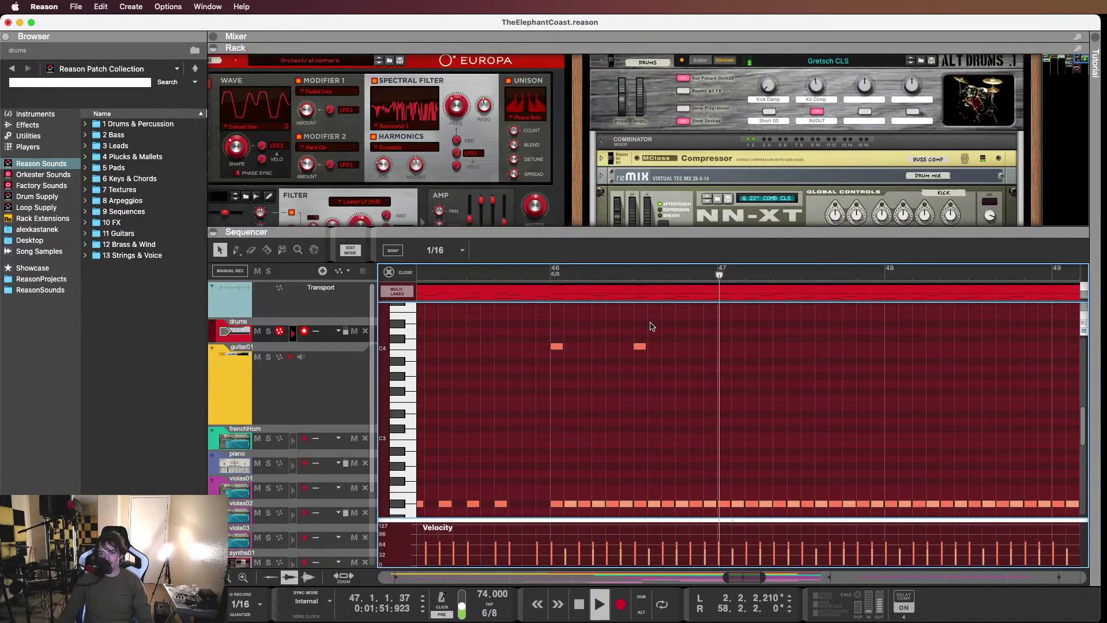
key(space)
Copy bar 46's pair of C4 hits into the matching beats of bars 47 and 48
mouse_move(715, 336)
mouse_down()
mouse_move(558, 372)
mouse_move(725, 347)
mouse_up()
drag(724, 346, 892, 350)
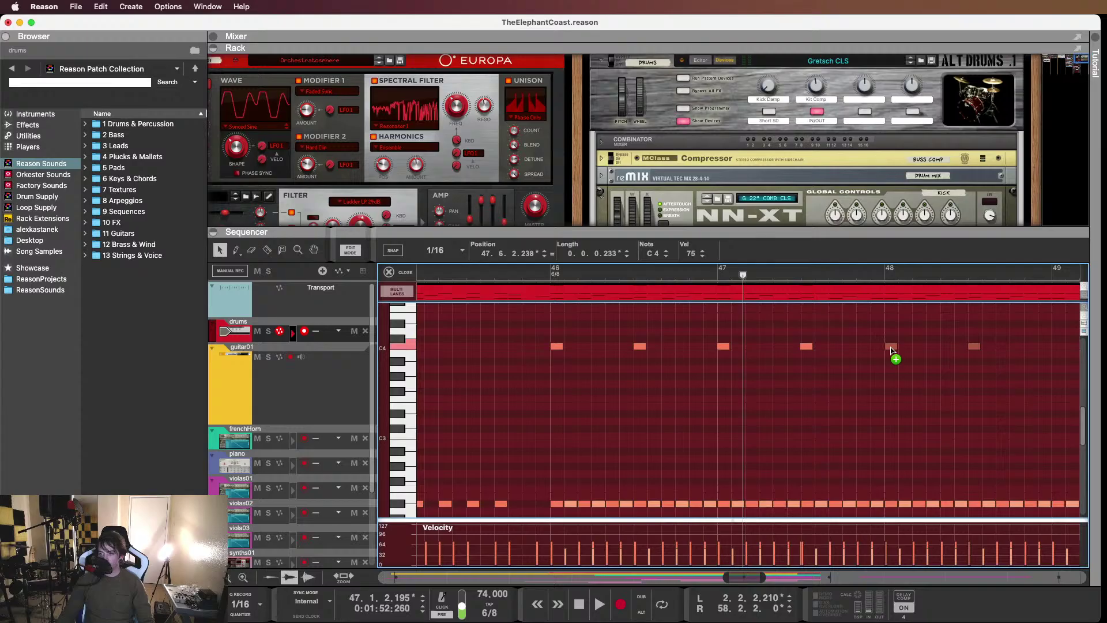
drag(892, 350, 892, 350)
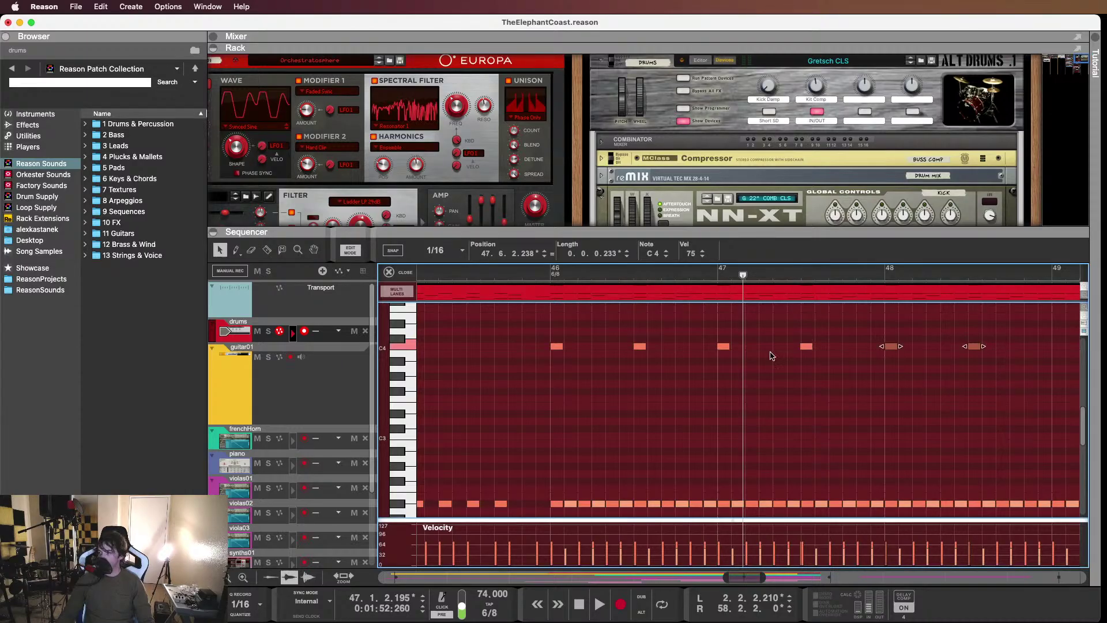
Clear the note selection and audition the C4 hits from 45.6.1.141 into bar 49
click(616, 355)
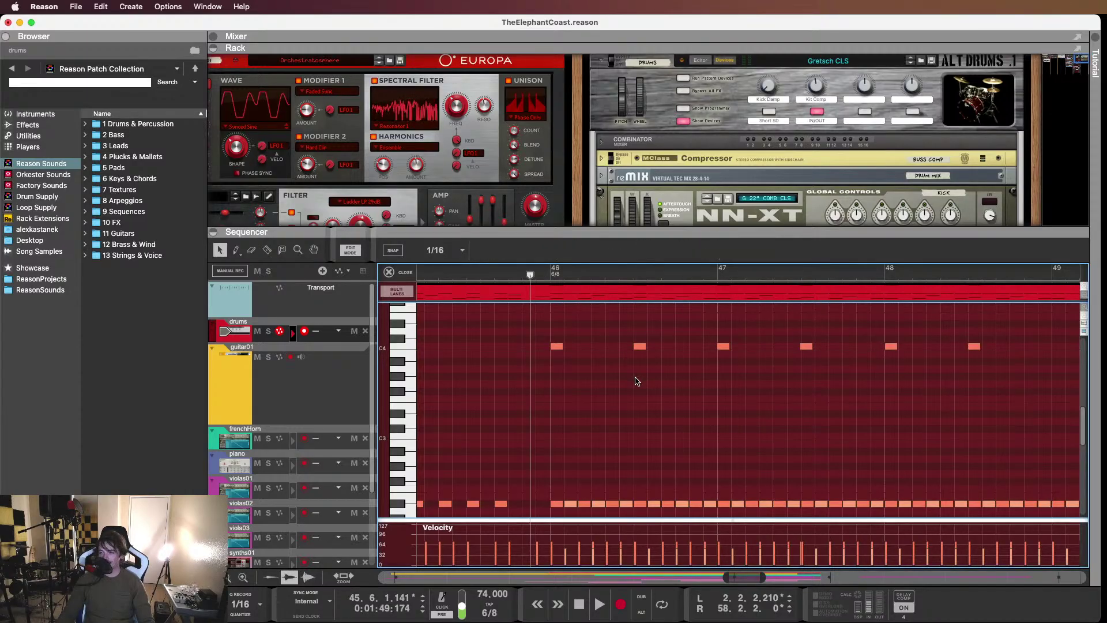
scroll(637, 382, right, 3)
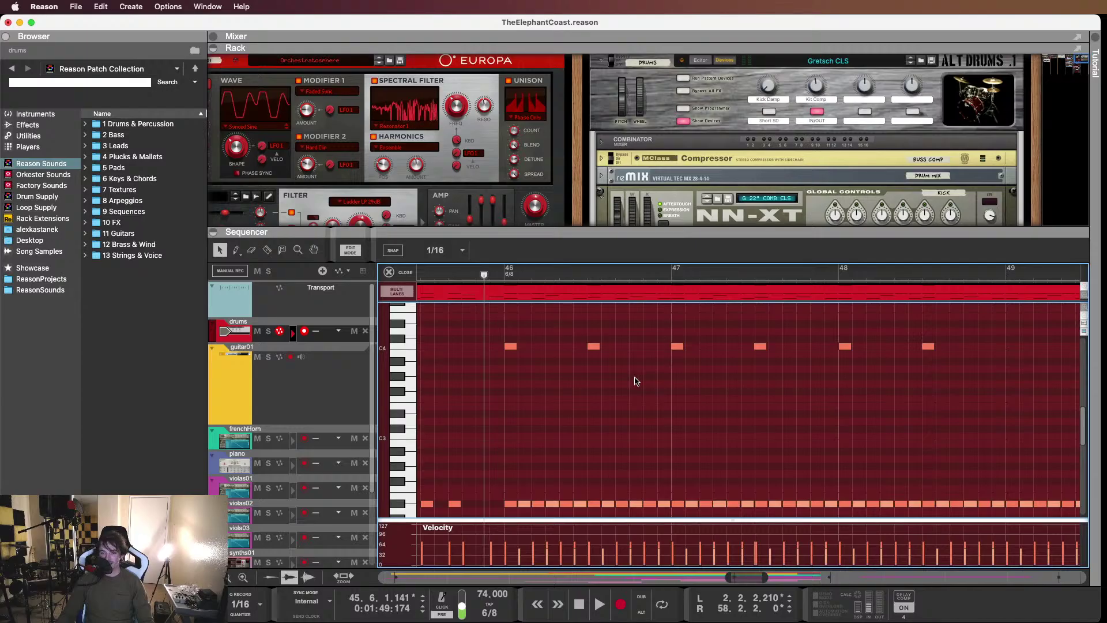
key(space)
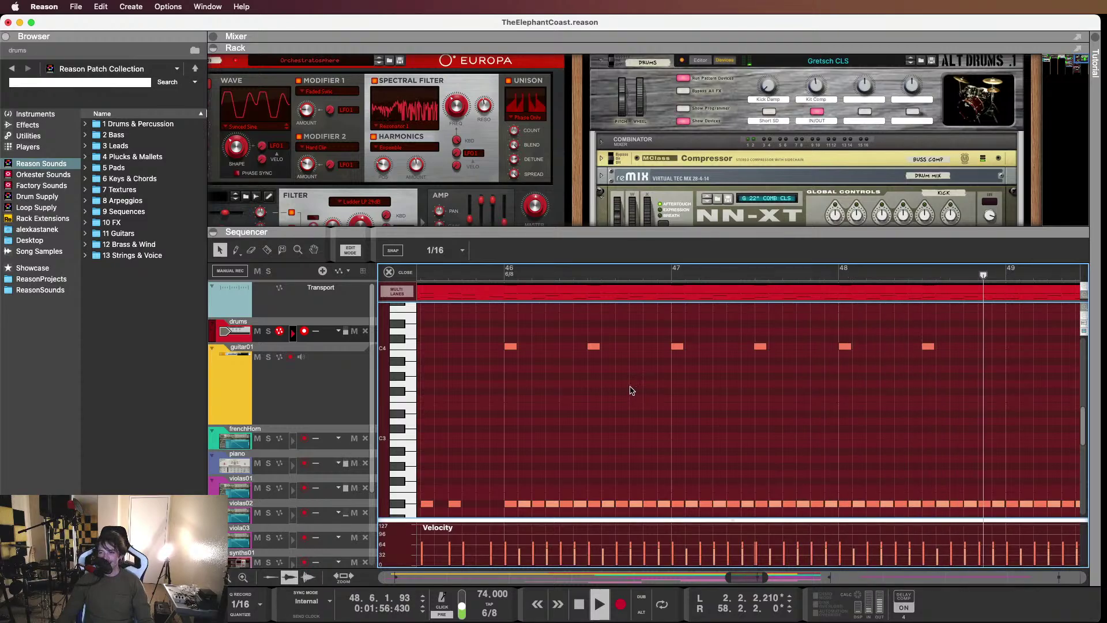
key(space)
Copy bar 48's pair of C4 hits into bar 49, starting at 49.1.1.7
drag(972, 350, 1010, 346)
scroll(903, 403, down, 5)
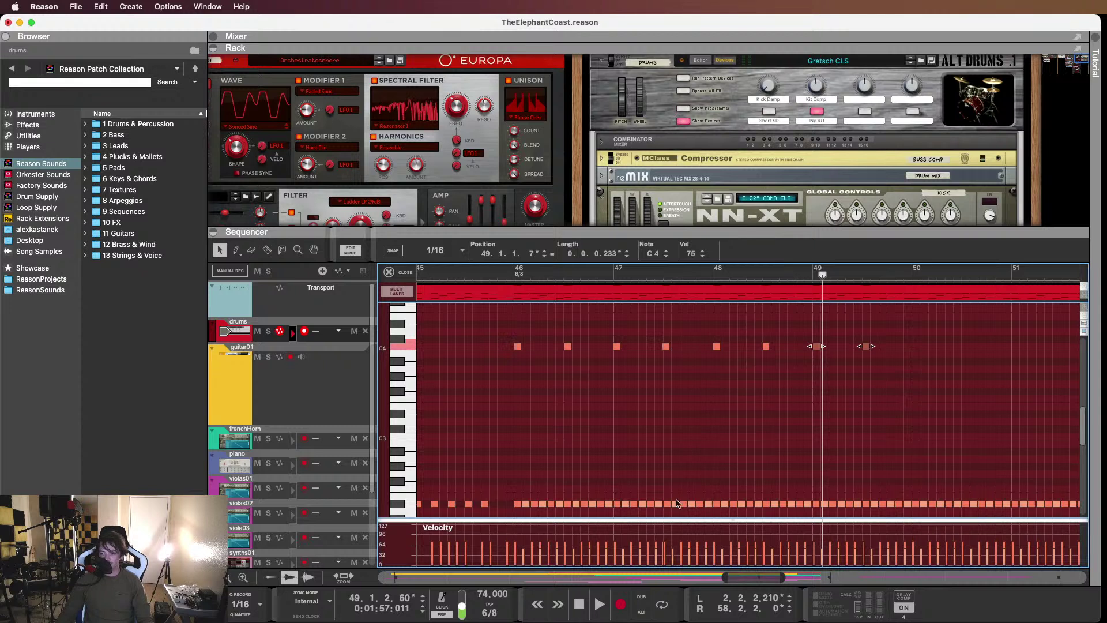
mouse_move(512, 325)
mouse_down()
mouse_move(918, 348)
mouse_move(502, 383)
mouse_up()
key(cmd+z)
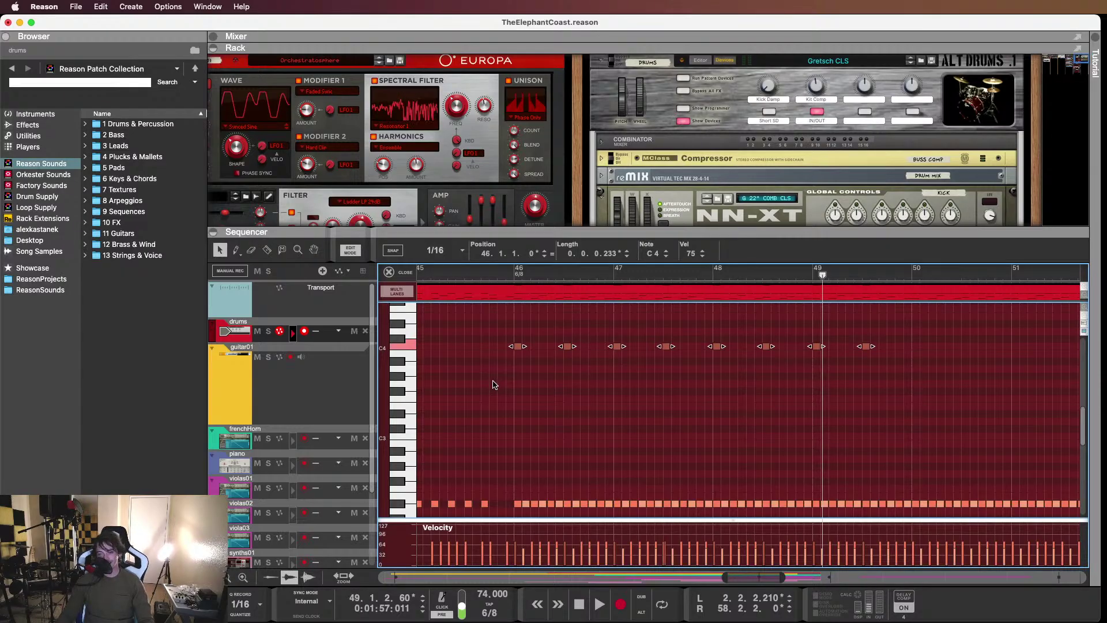
click(539, 325)
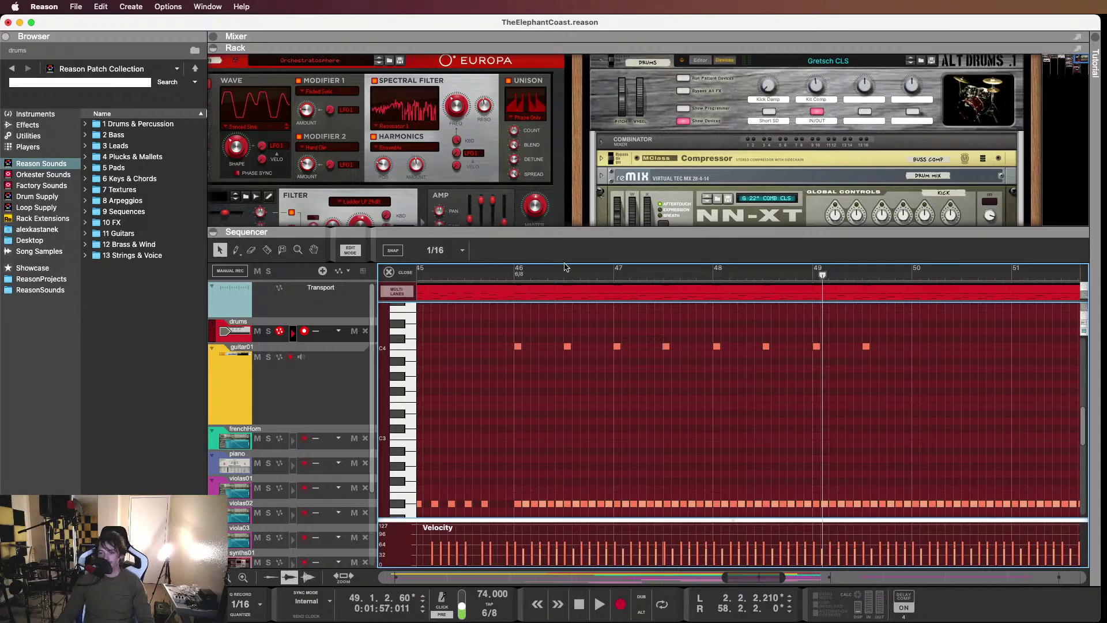
Play back the C4 pattern from just before bar 46 into bar 49
click(506, 270)
click(496, 270)
key(space)
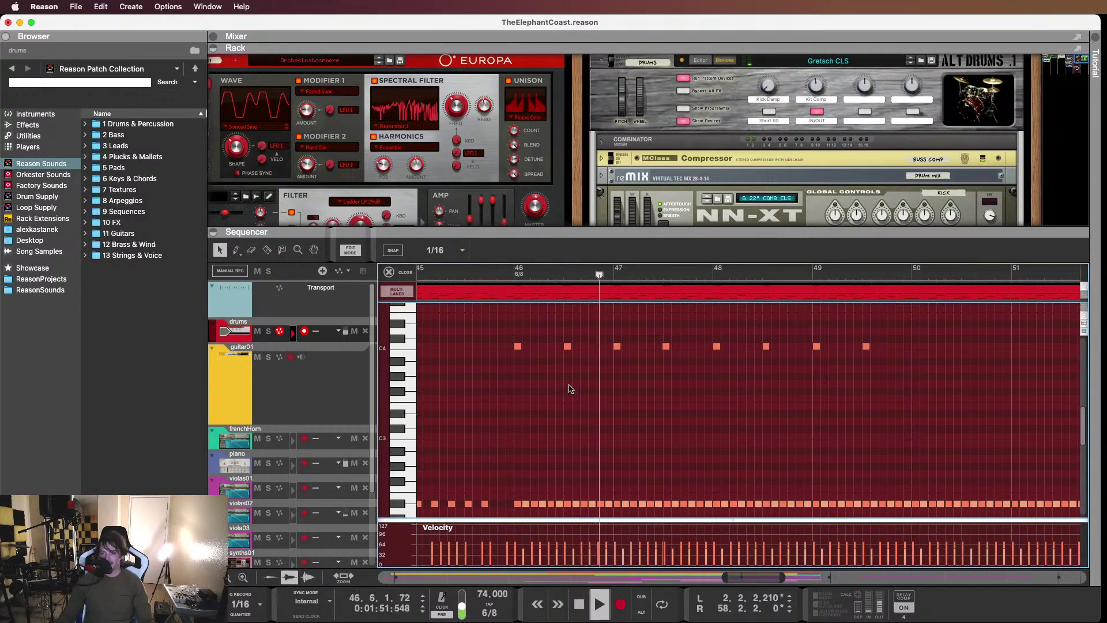
Stop playback and copy the four C4 hits of bars 48 and 49 into bars 50 and 51, starting at 49.6.2.238
drag(506, 339, 988, 372)
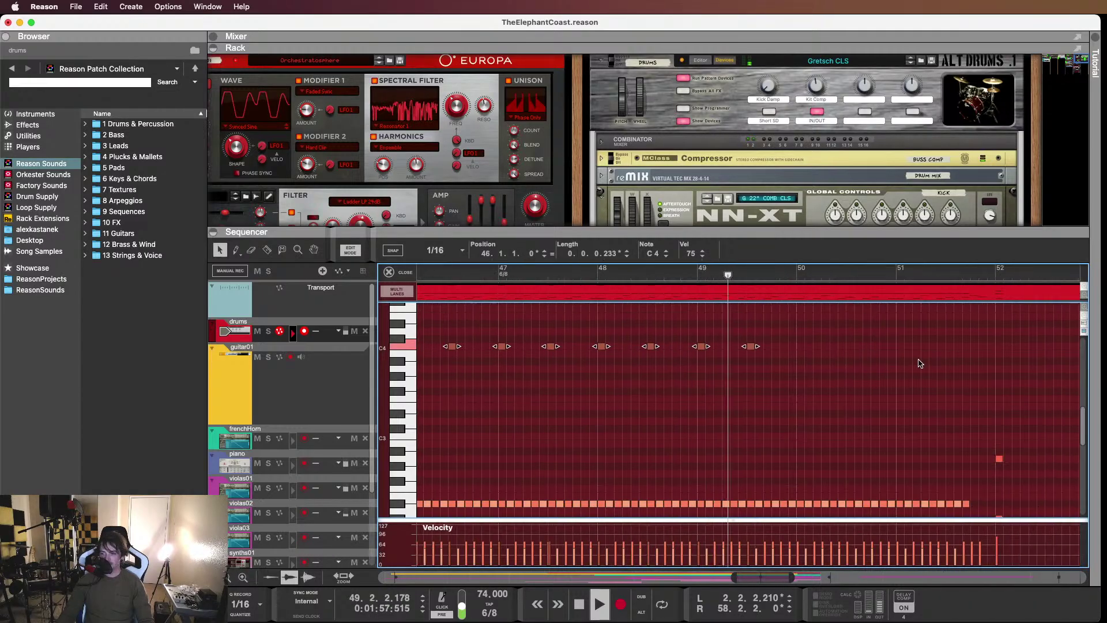
drag(892, 338, 669, 364)
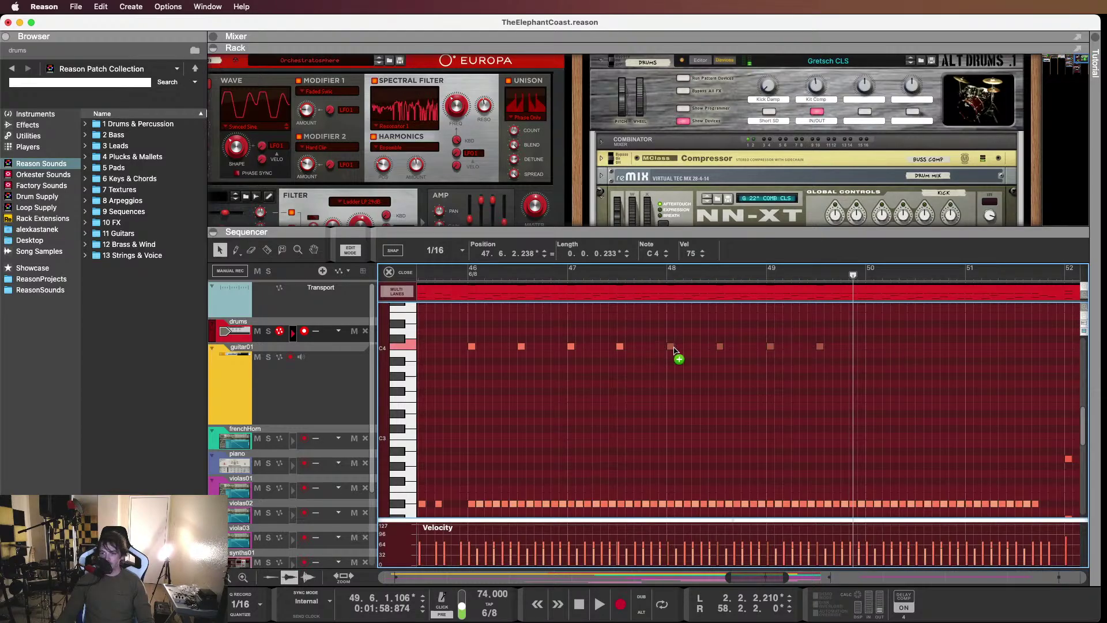
drag(675, 350, 873, 350)
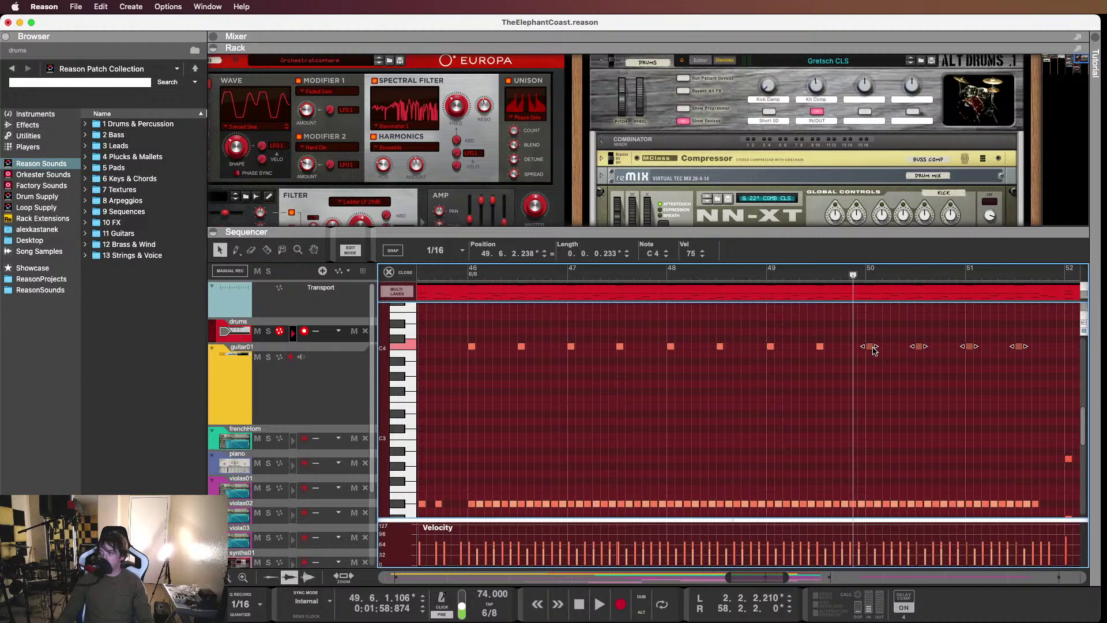
scroll(868, 358, right, 3)
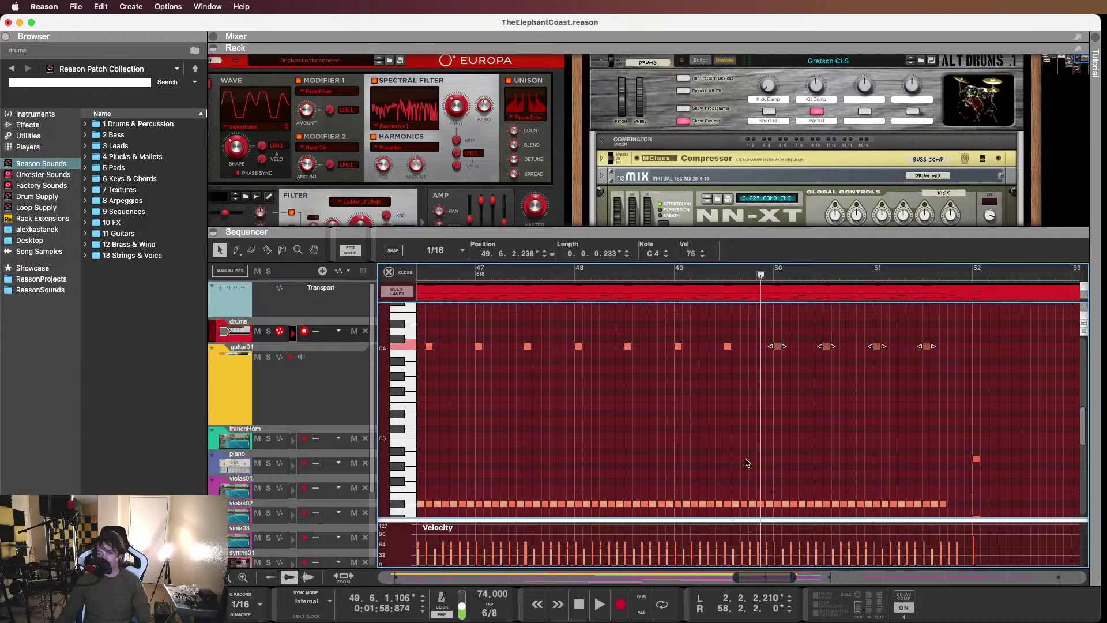
scroll(746, 463, left, 5)
scroll(733, 457, right, 2)
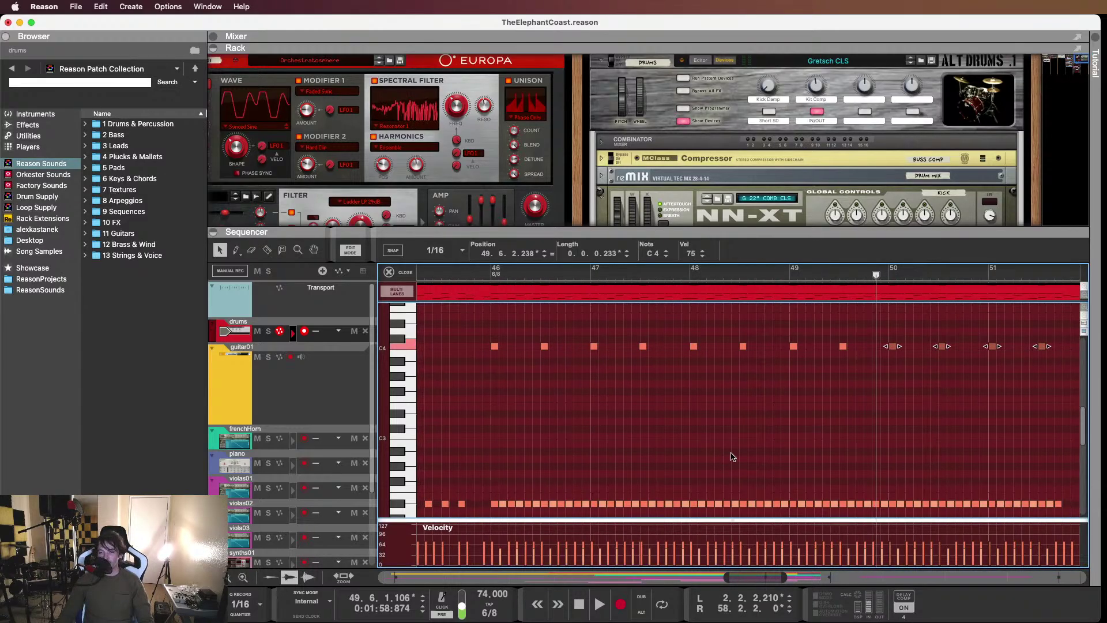
scroll(733, 457, down, 3)
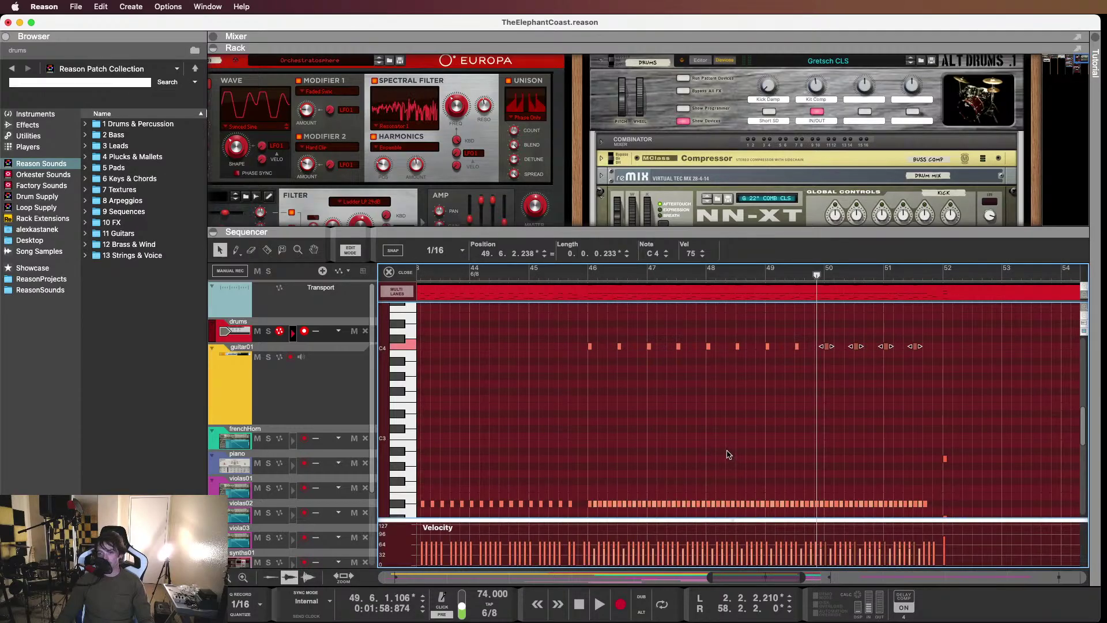
scroll(725, 452, right, 6)
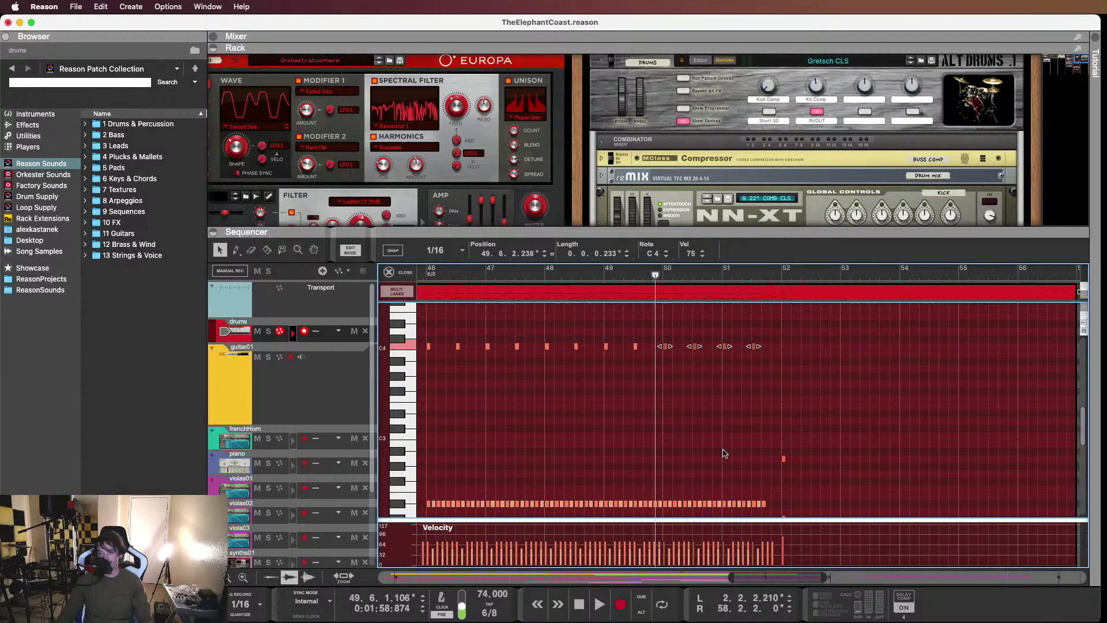
click(736, 408)
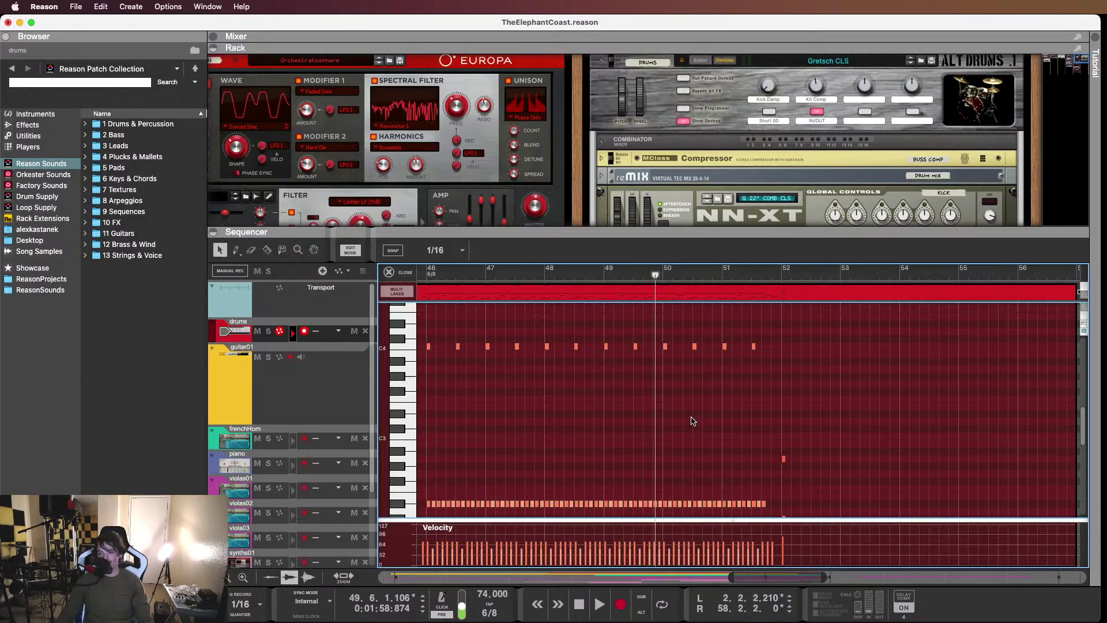
Select the whole row of C4 hits and audition it from late bar 45 into bar 52
scroll(686, 419, left, 6)
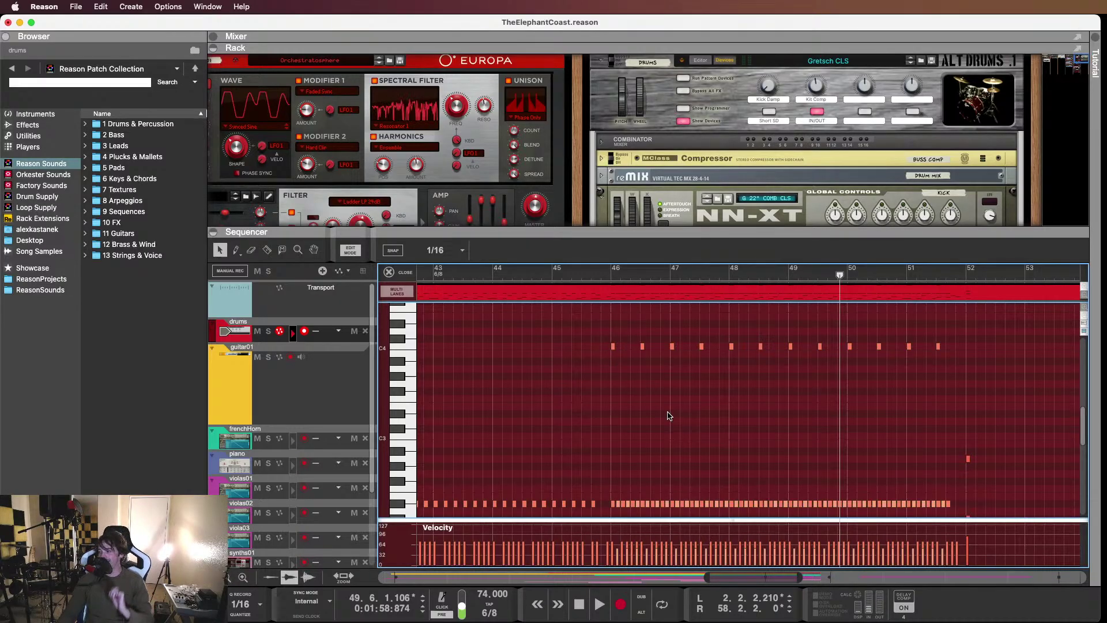
drag(587, 332, 946, 379)
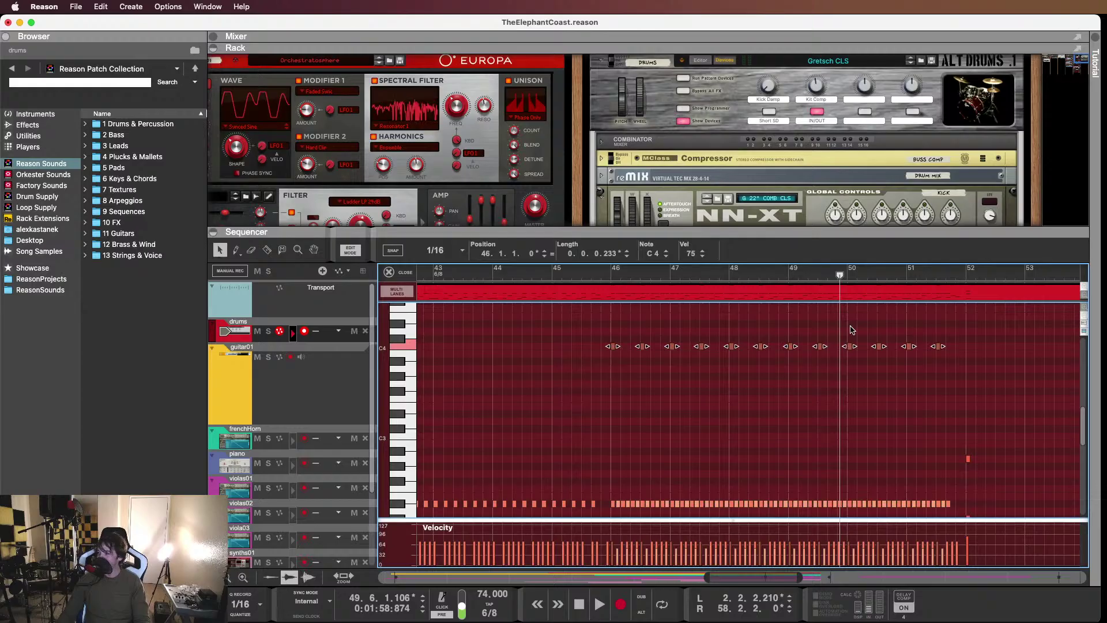
click(600, 269)
key(space)
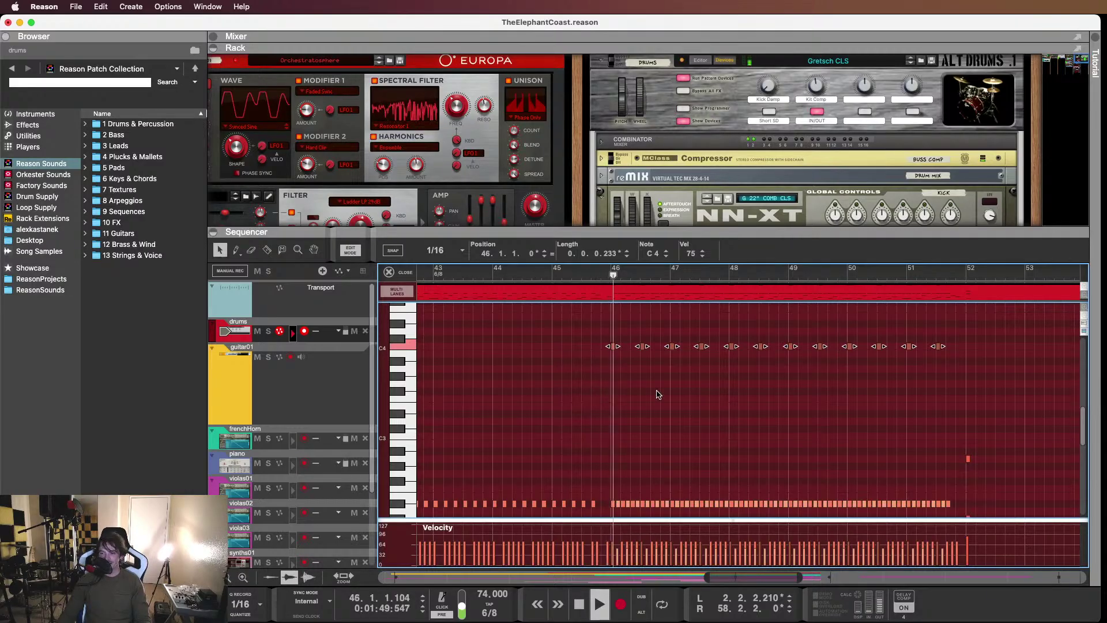
click(880, 412)
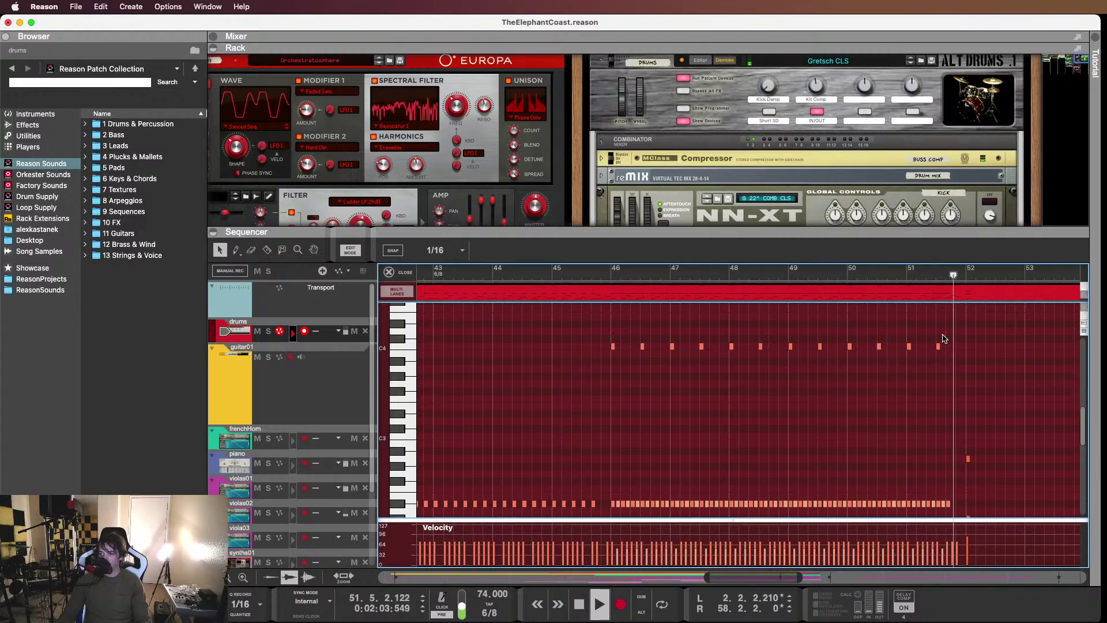
key(space)
Move the last hit of the steady row before bar 52, at 51.5.1.0, down to A#1
scroll(957, 388, down, 3)
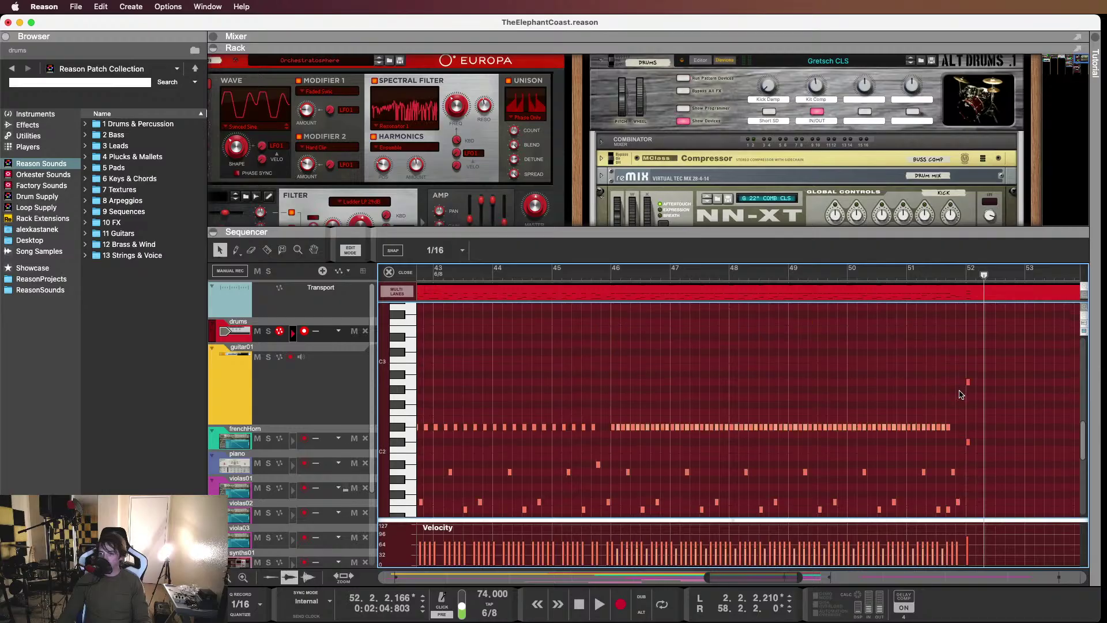
scroll(955, 391, right, 2)
scroll(955, 391, up, 5)
scroll(643, 440, left, 1)
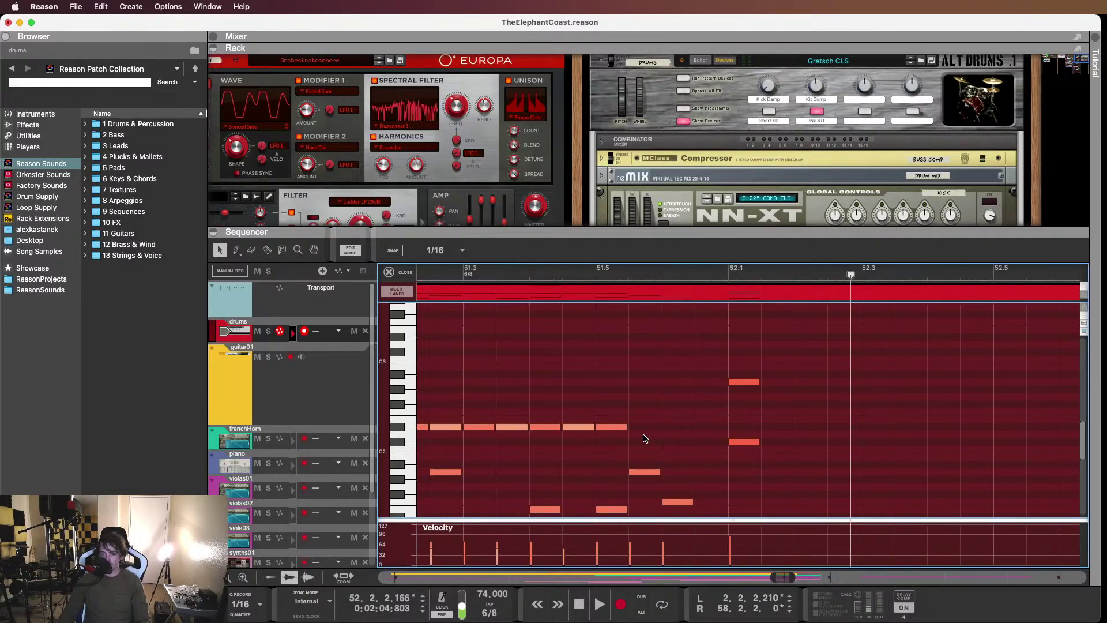
click(647, 420)
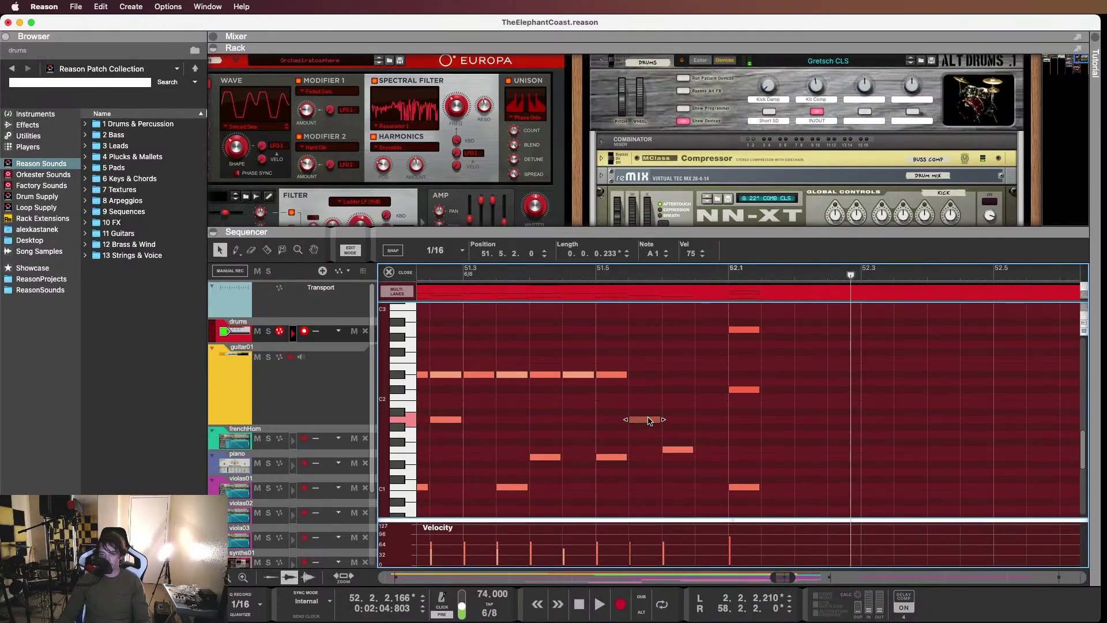
click(607, 458)
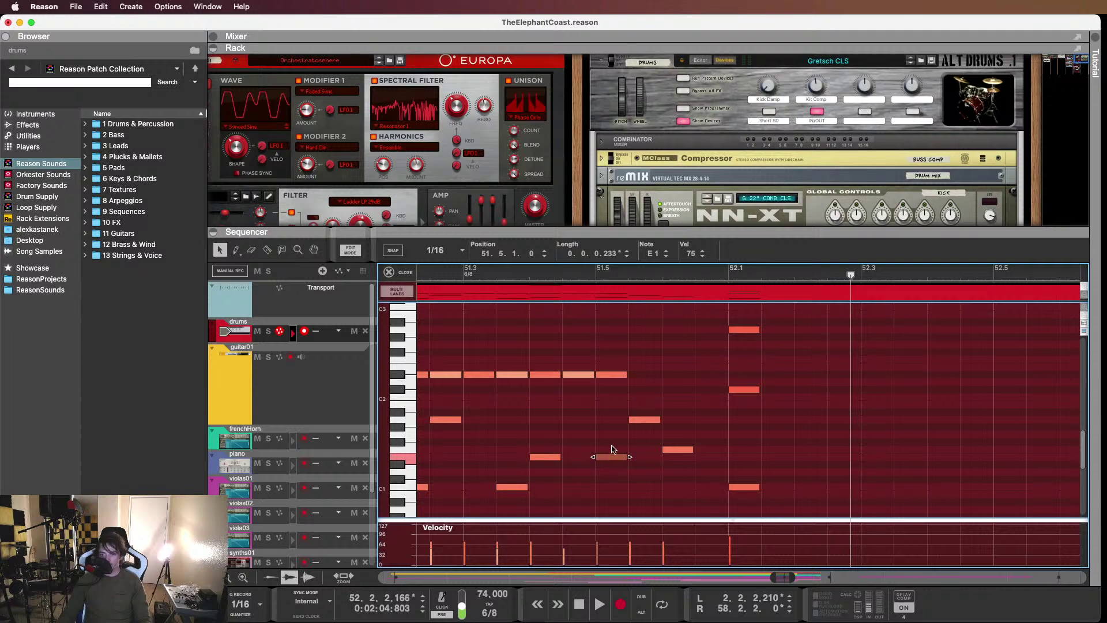
drag(605, 378, 607, 414)
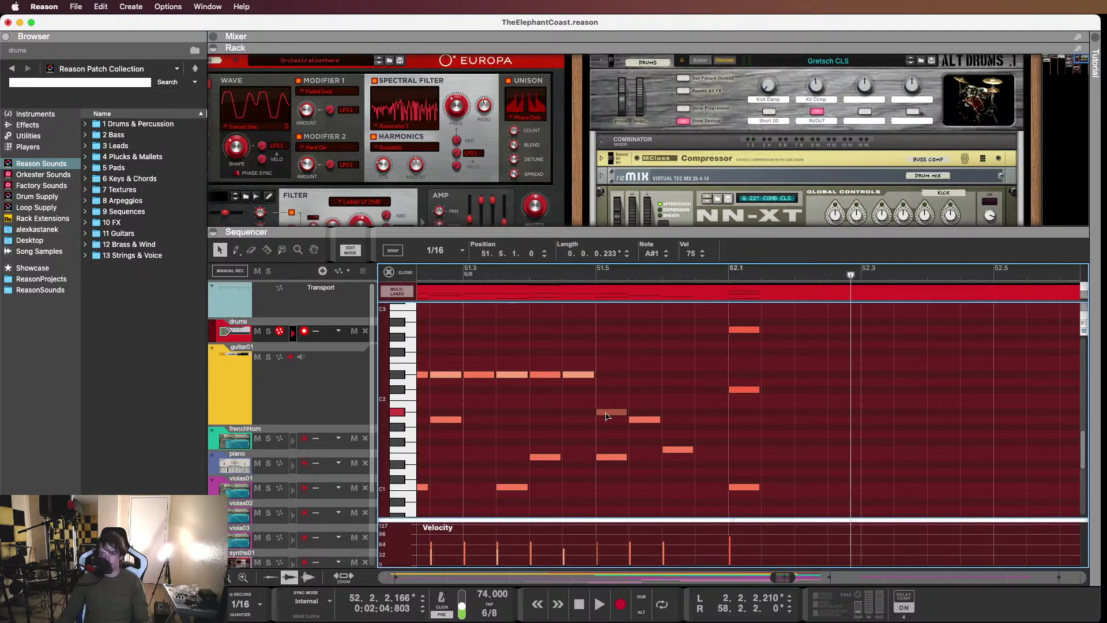
Play back the fill from late bar 51 into bar 52
click(553, 275)
key(space)
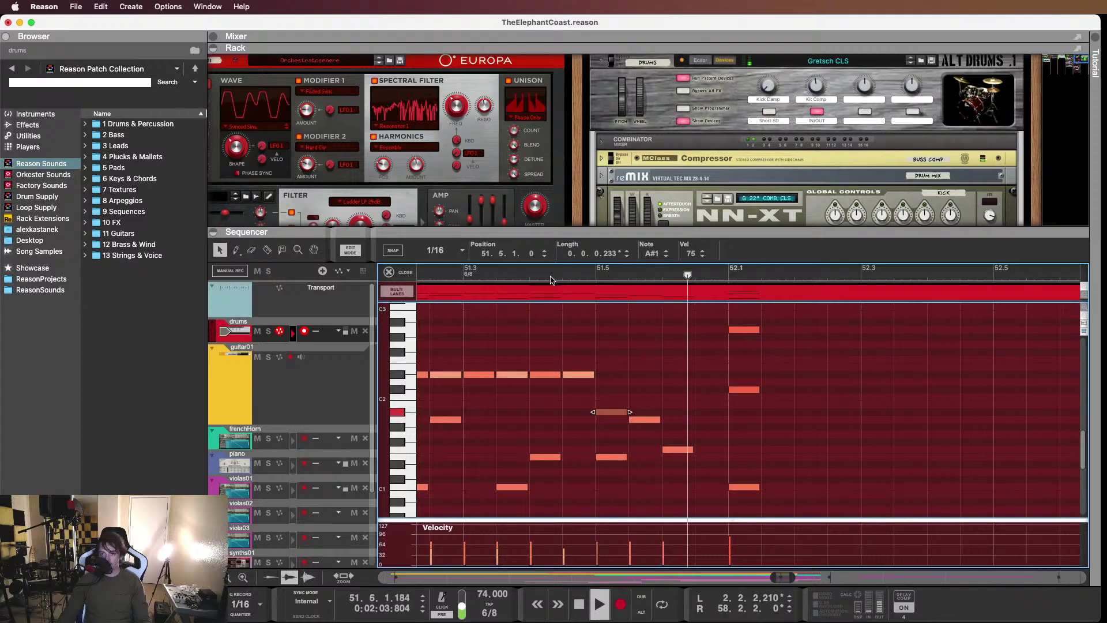
key(space)
key(space)
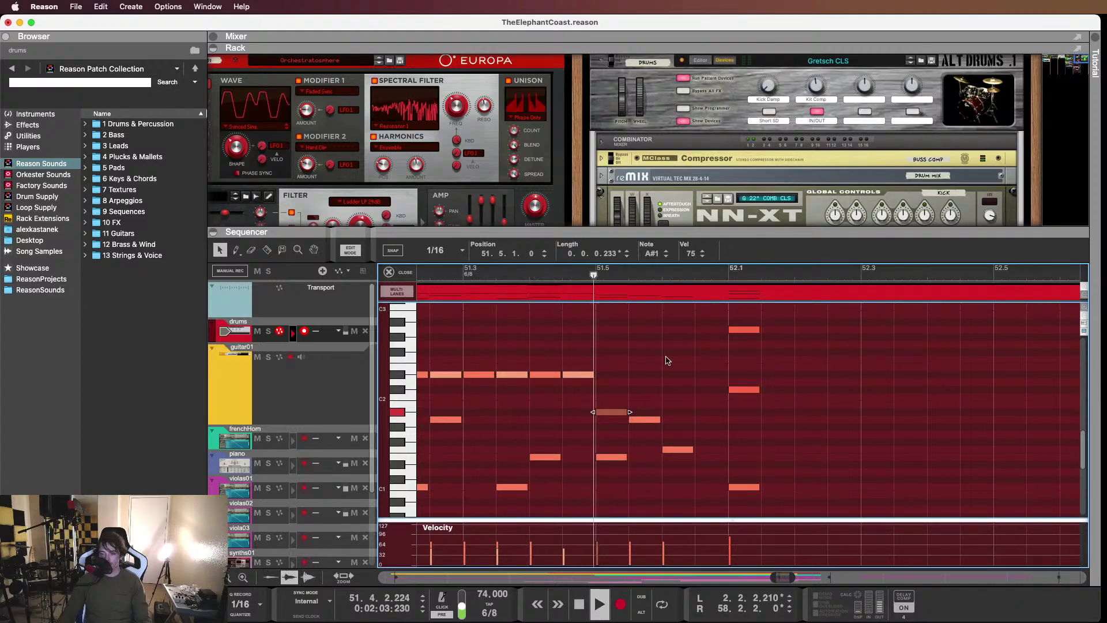
key(space)
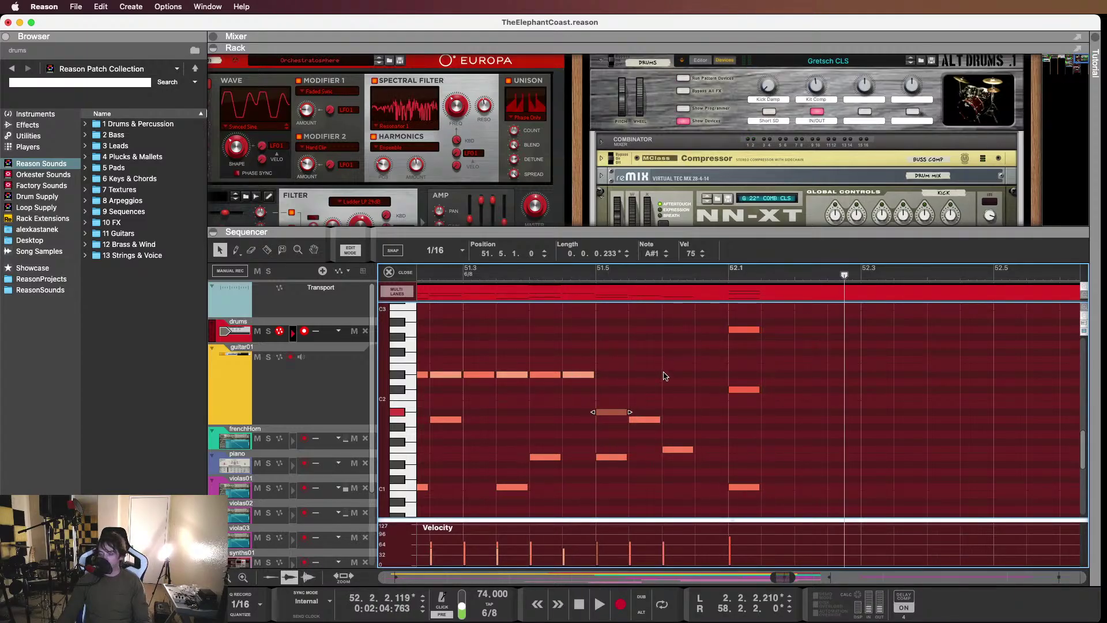
scroll(666, 377, left, 1)
scroll(700, 372, up, 10)
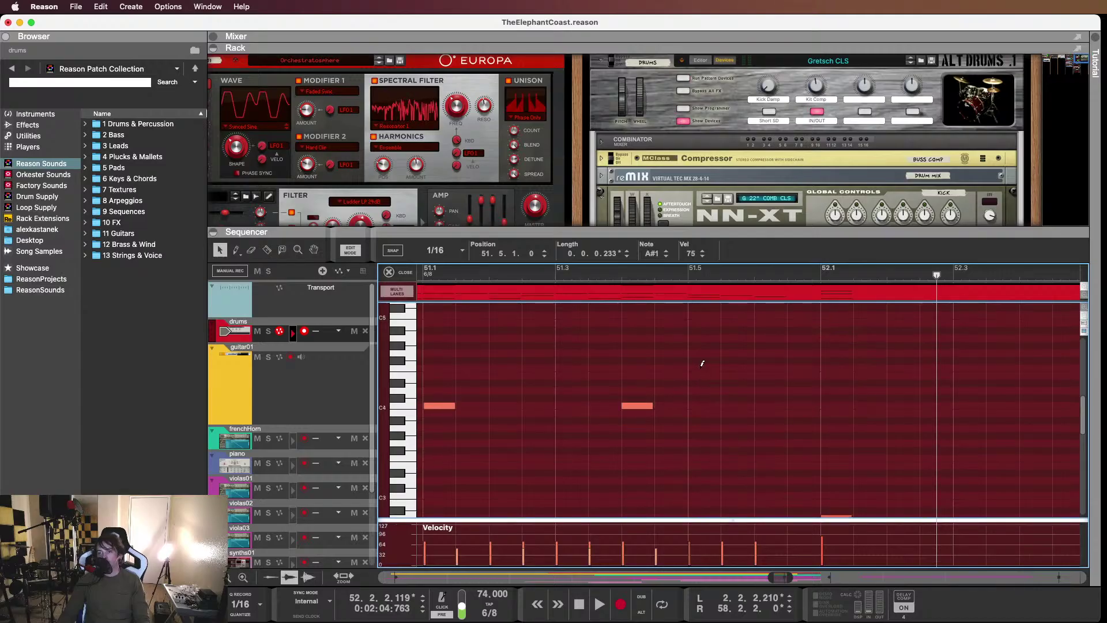
super+scroll(702, 365, down, 5)
scroll(700, 370, left, 10)
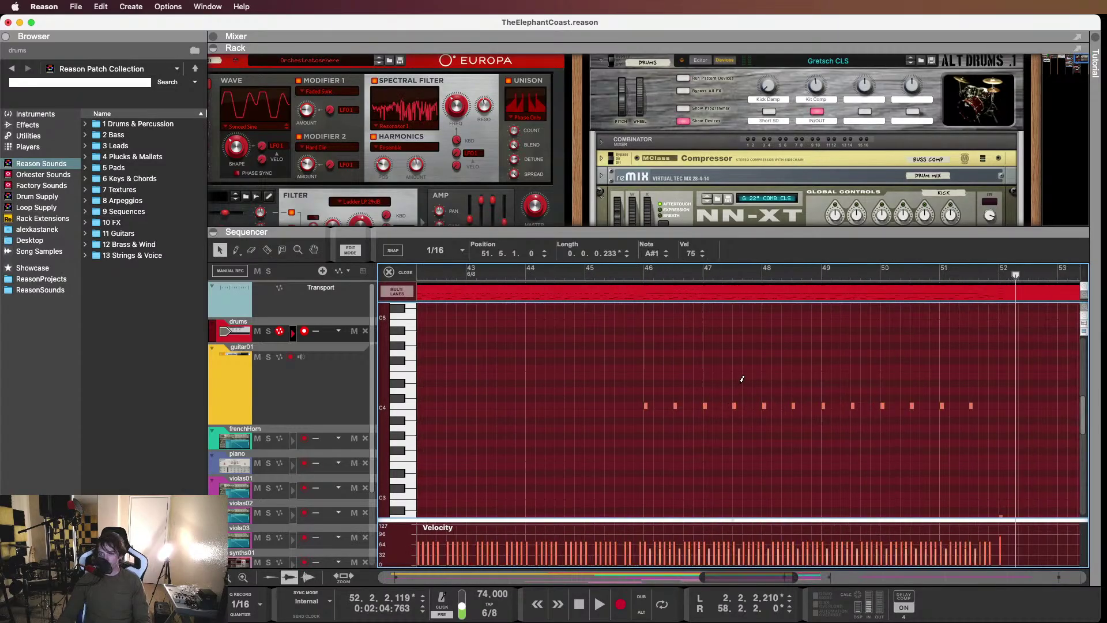
drag(606, 387, 990, 442)
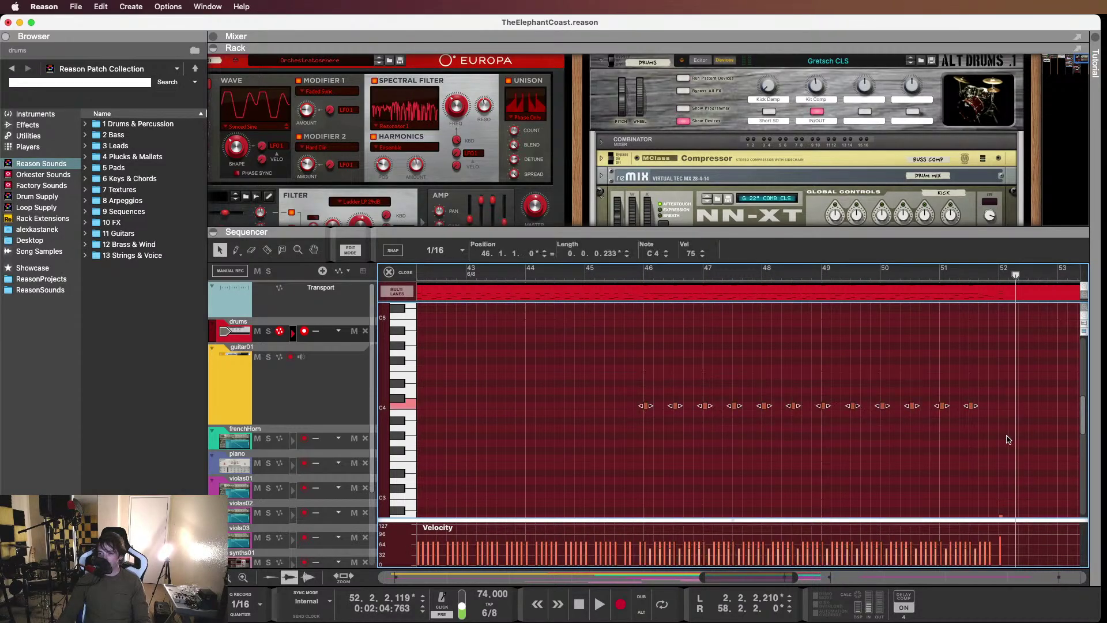
scroll(980, 433, left, 1)
scroll(945, 426, left, 3)
drag(497, 349, 780, 480)
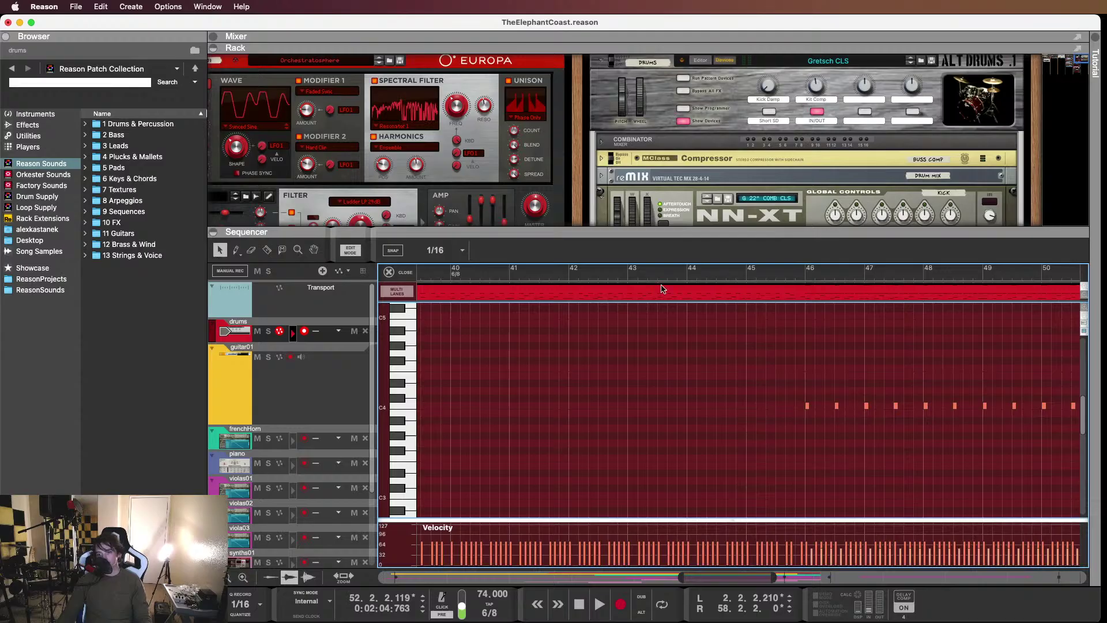
Play back the drum part from early bar 37 to the start of bar 40
scroll(640, 366, left, 3)
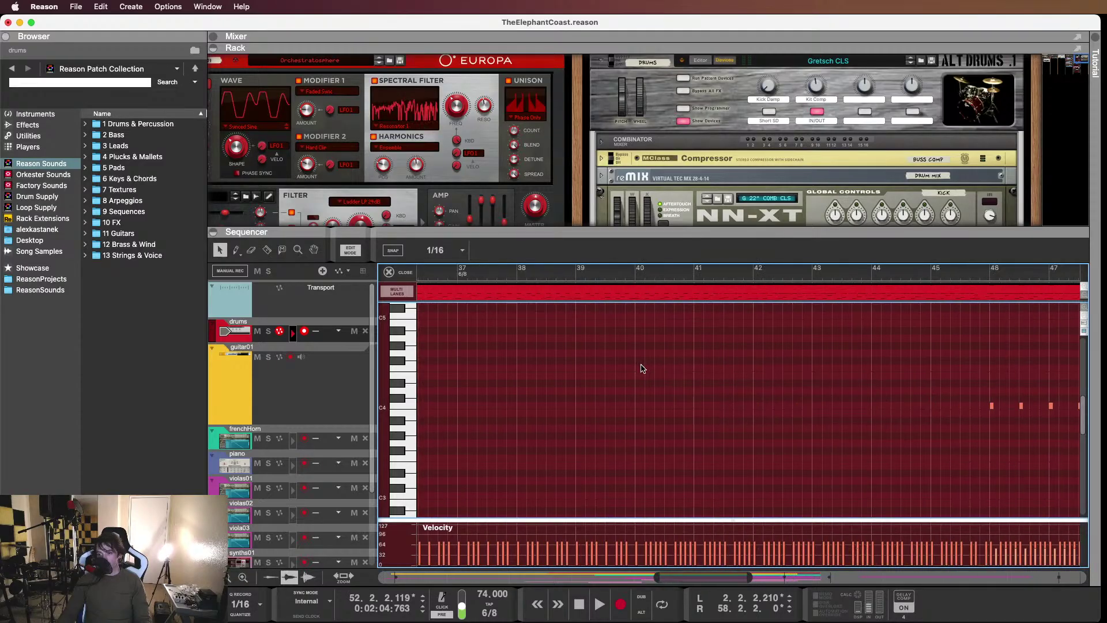
scroll(641, 368, down, 10)
scroll(645, 369, up, 1)
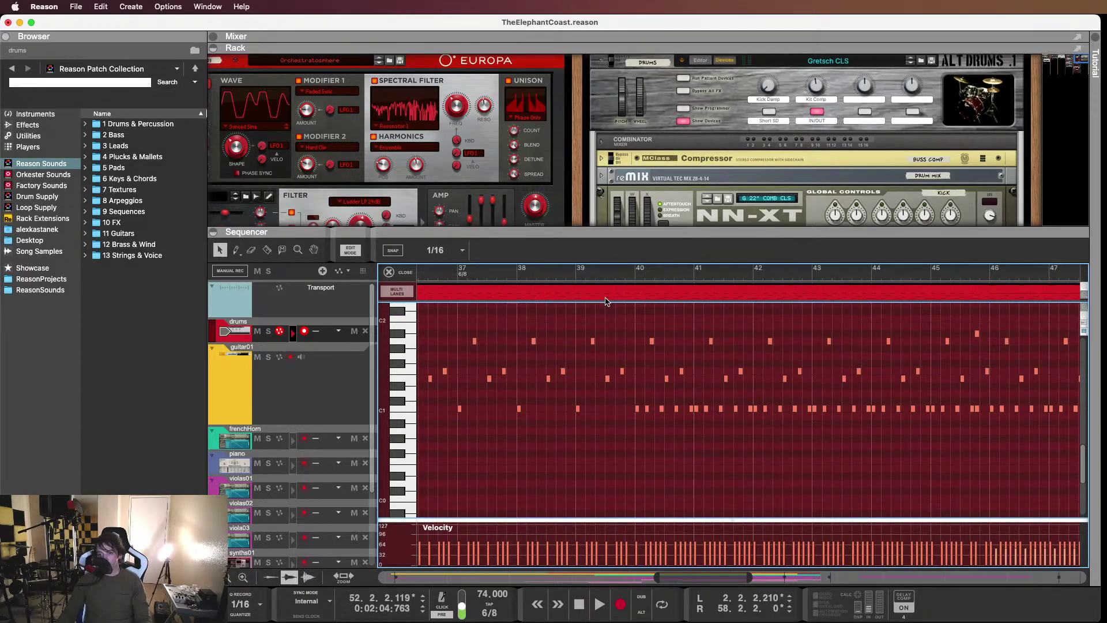
click(468, 275)
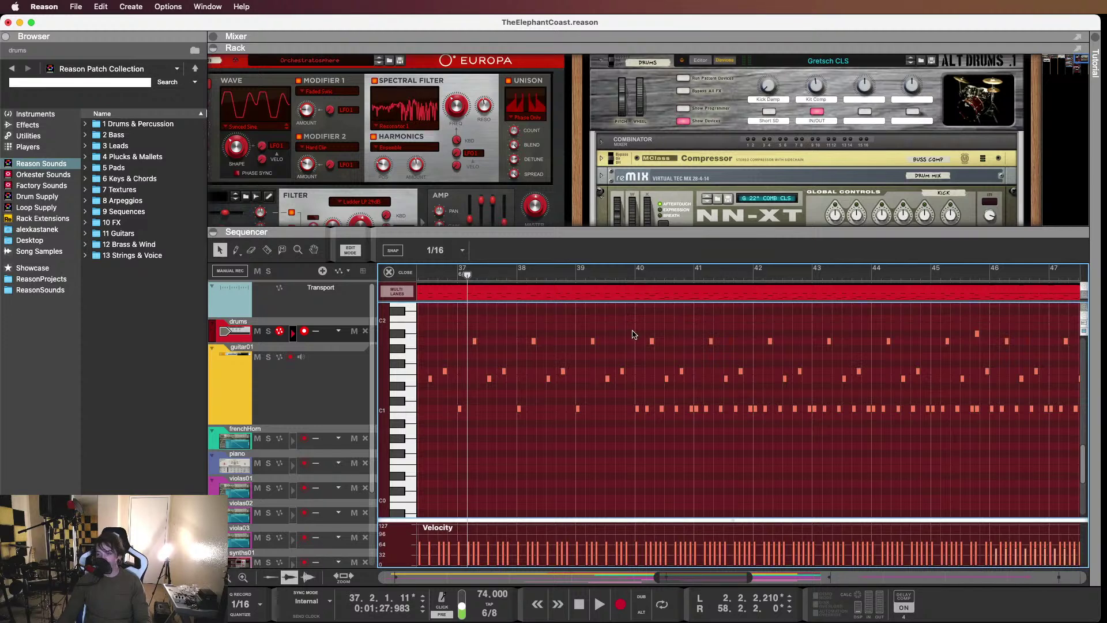
key(space)
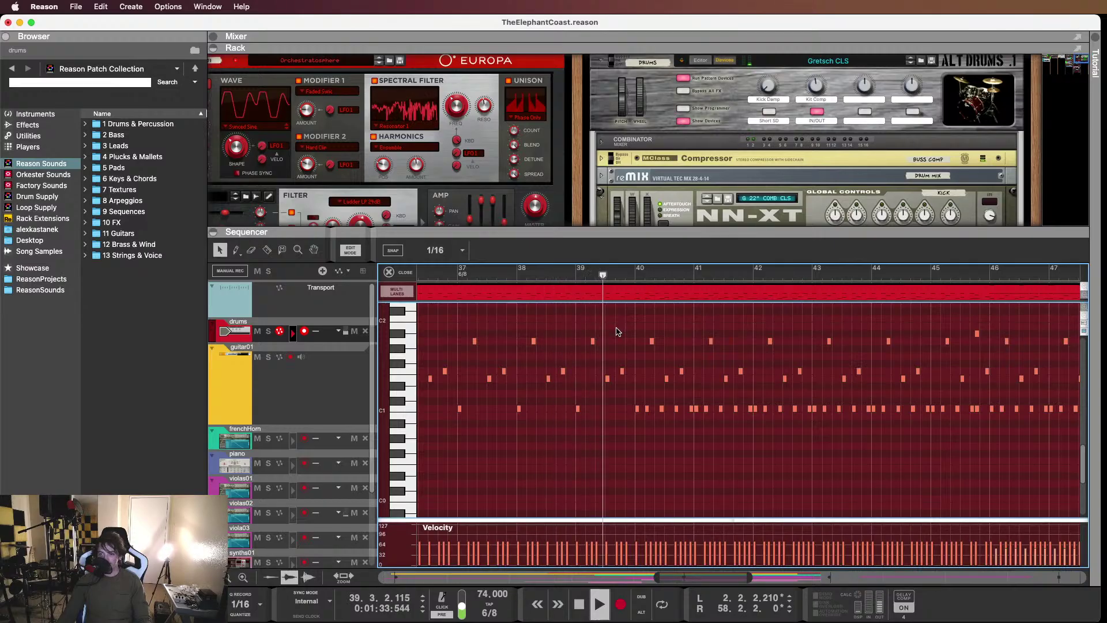
key(space)
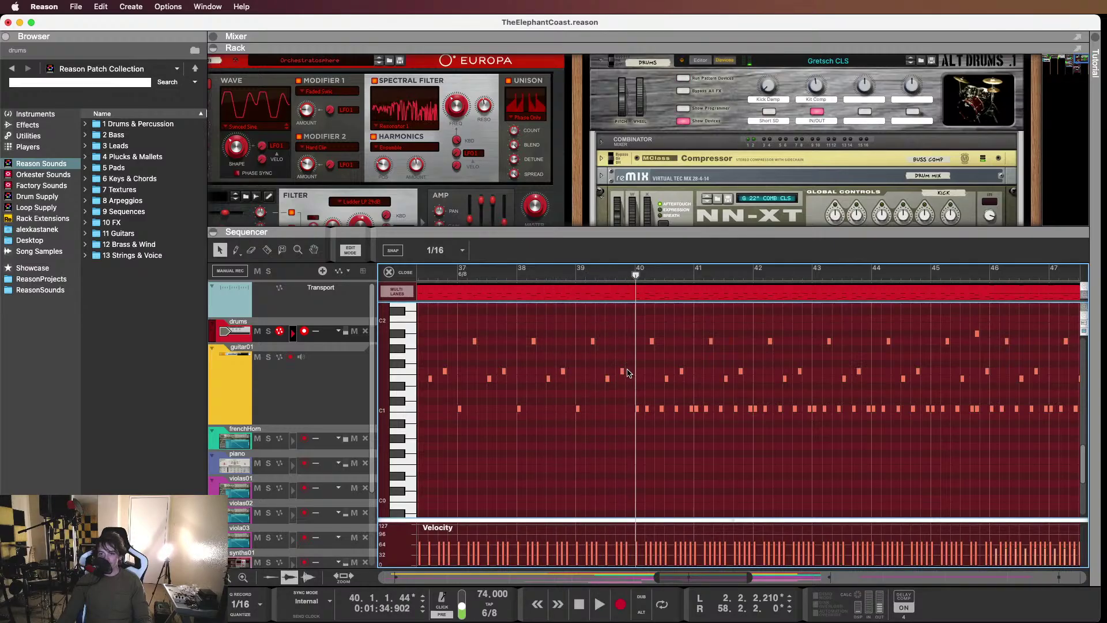
Copy the first C4 hit of bar 46 back into bar 39 at 39.6.1.14
scroll(994, 424, up, 4)
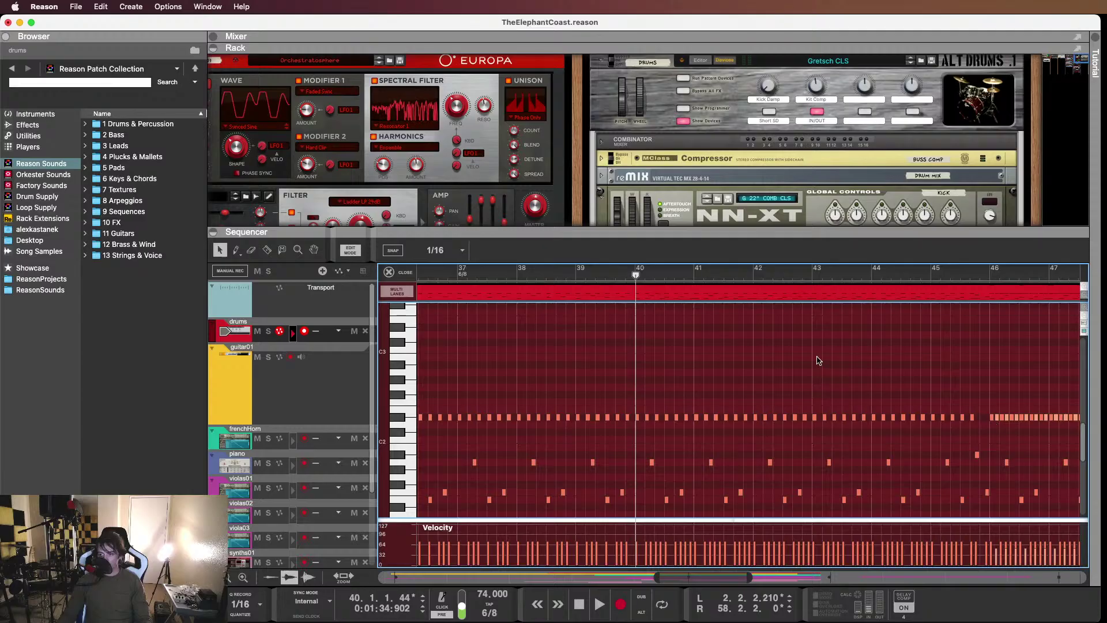
scroll(819, 361, up, 3)
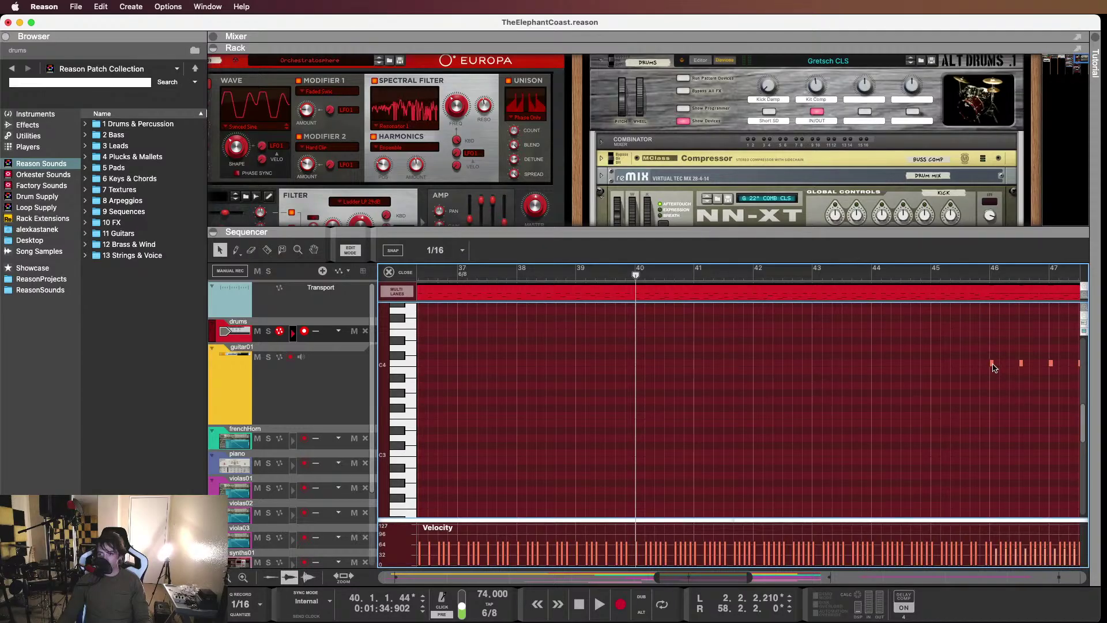
drag(994, 368, 627, 369)
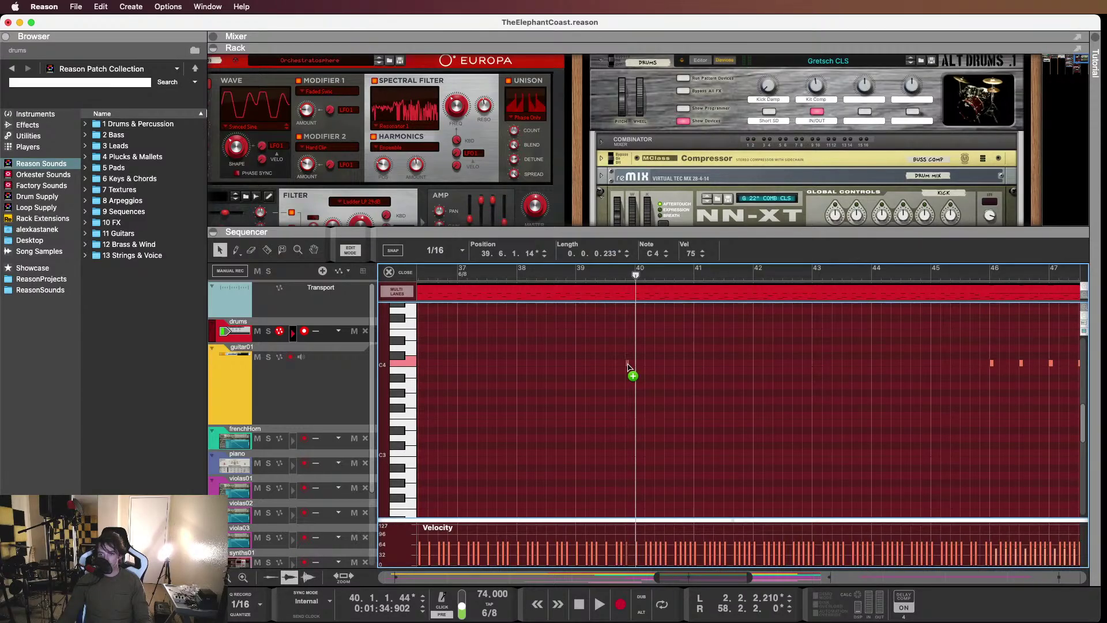
drag(629, 367, 628, 367)
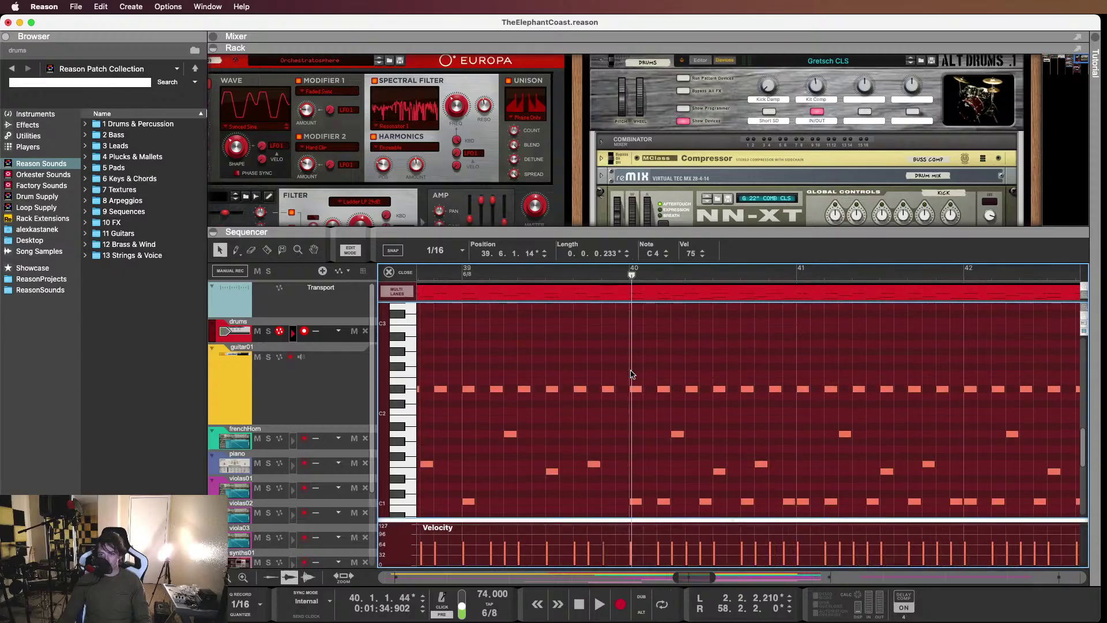
Audition the new C4 hit by playing from just before bar 39 into bar 40
scroll(631, 376, down, 2)
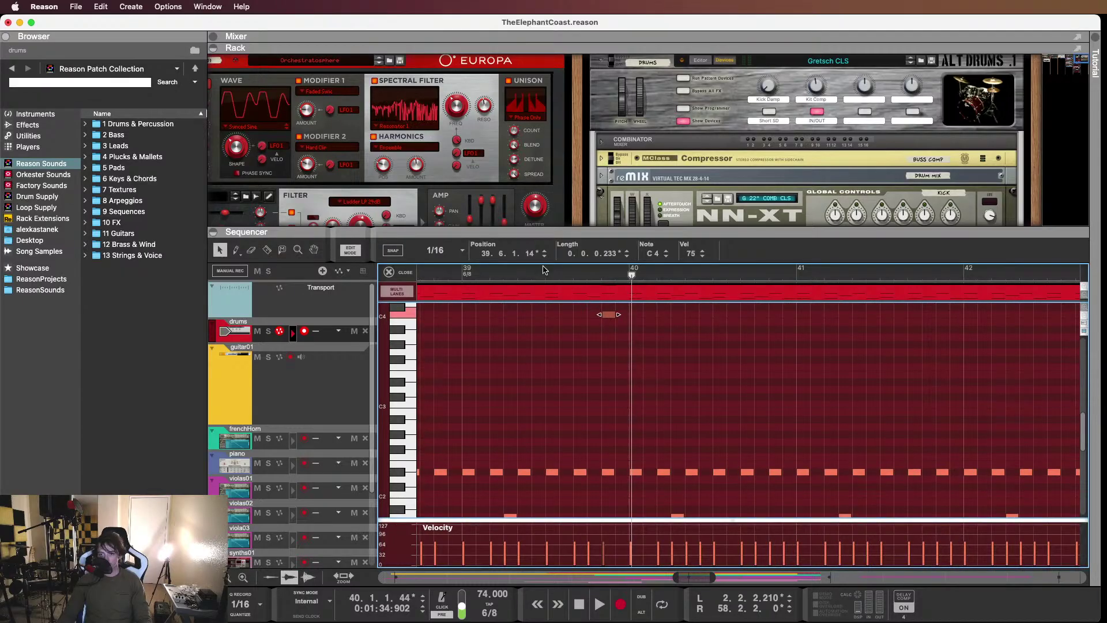
click(452, 271)
key(space)
scroll(651, 340, down, 1)
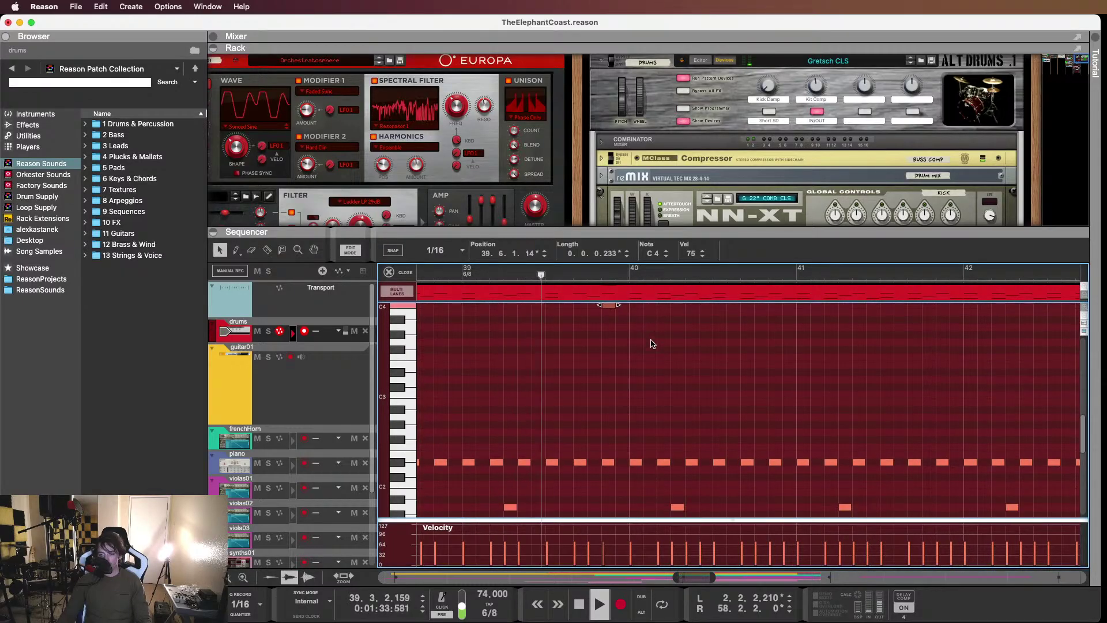
Move the bar 39 C4 hit to 39.5.1.236 and play back from just before bar 39 into bar 41
scroll(614, 369, up, 3)
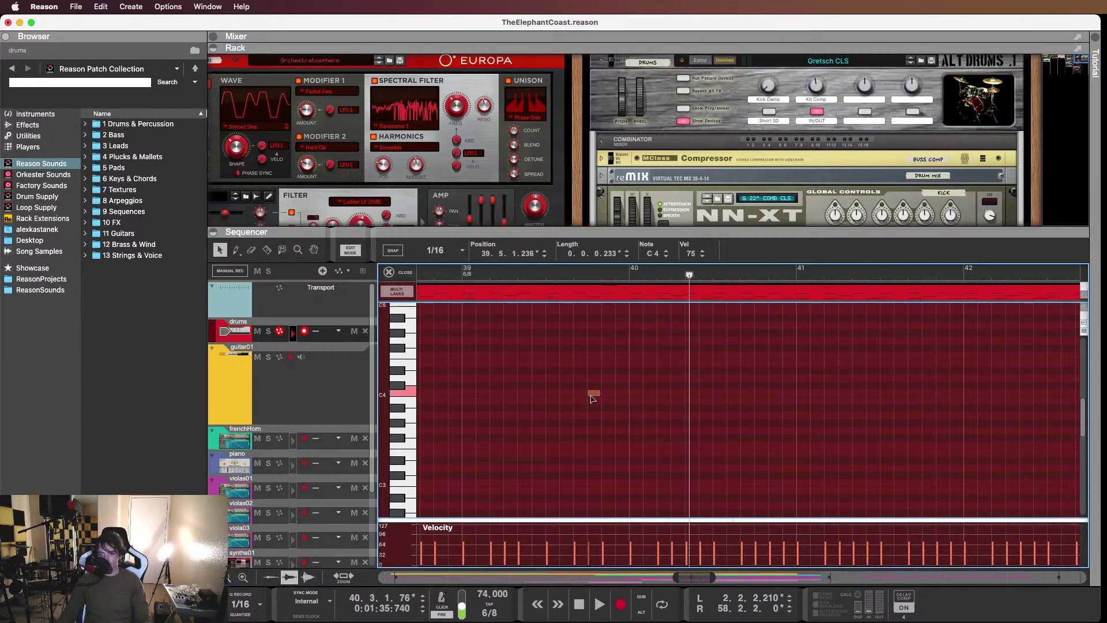
click(452, 272)
key(space)
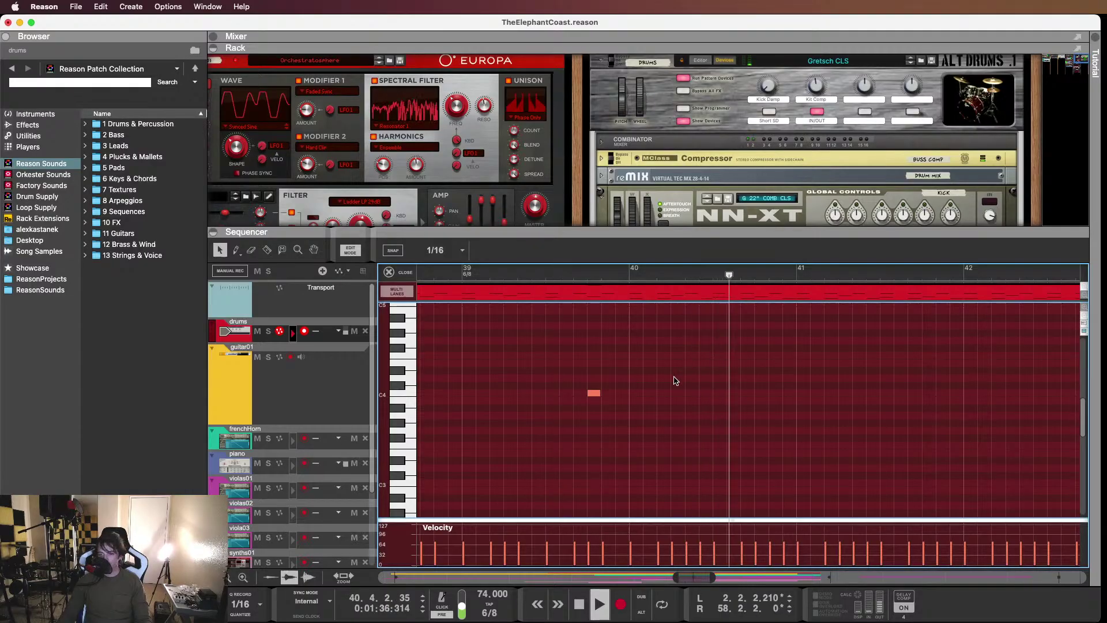
scroll(675, 381, down, 1)
scroll(674, 381, down, 3)
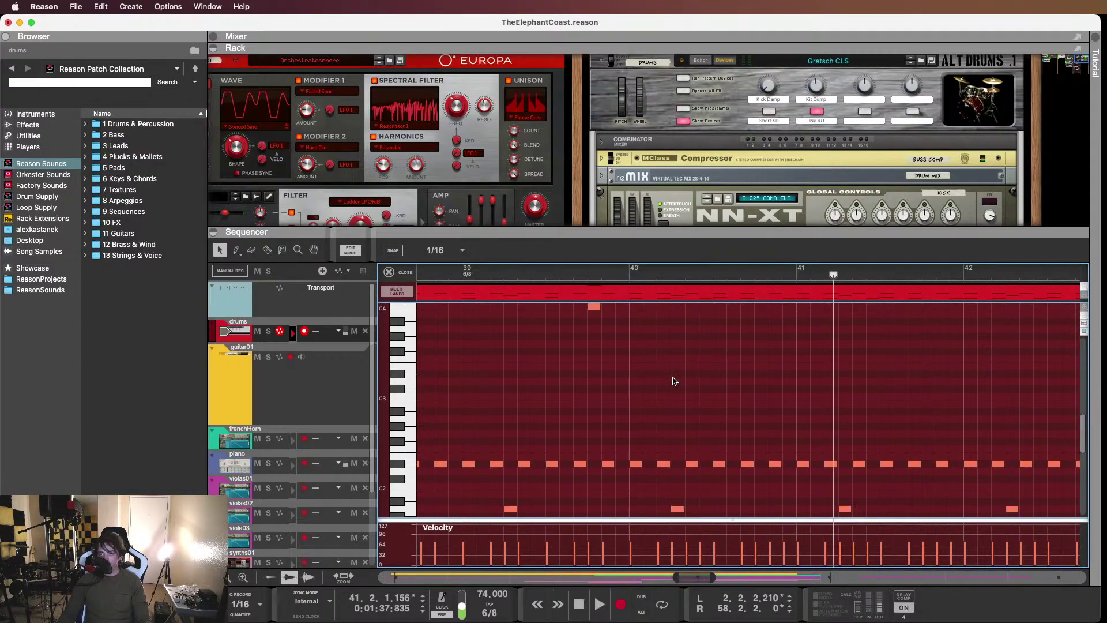
Copy the bar 39 C4 hit into bar 40 at 40.2.1.226
click(594, 332)
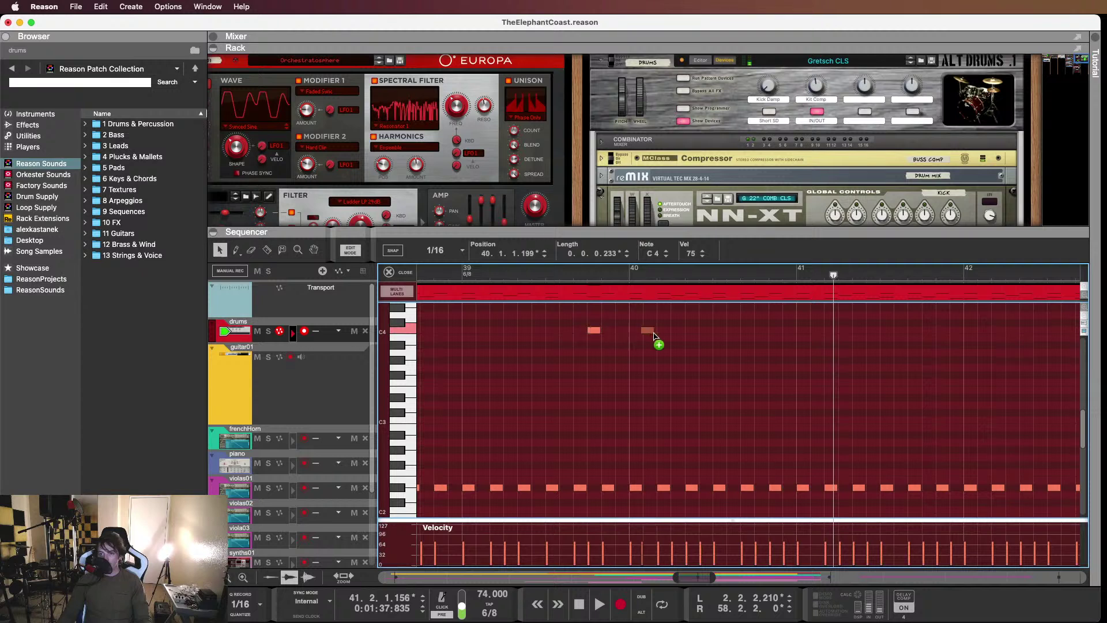
drag(654, 336, 664, 340)
scroll(664, 343, down, 9)
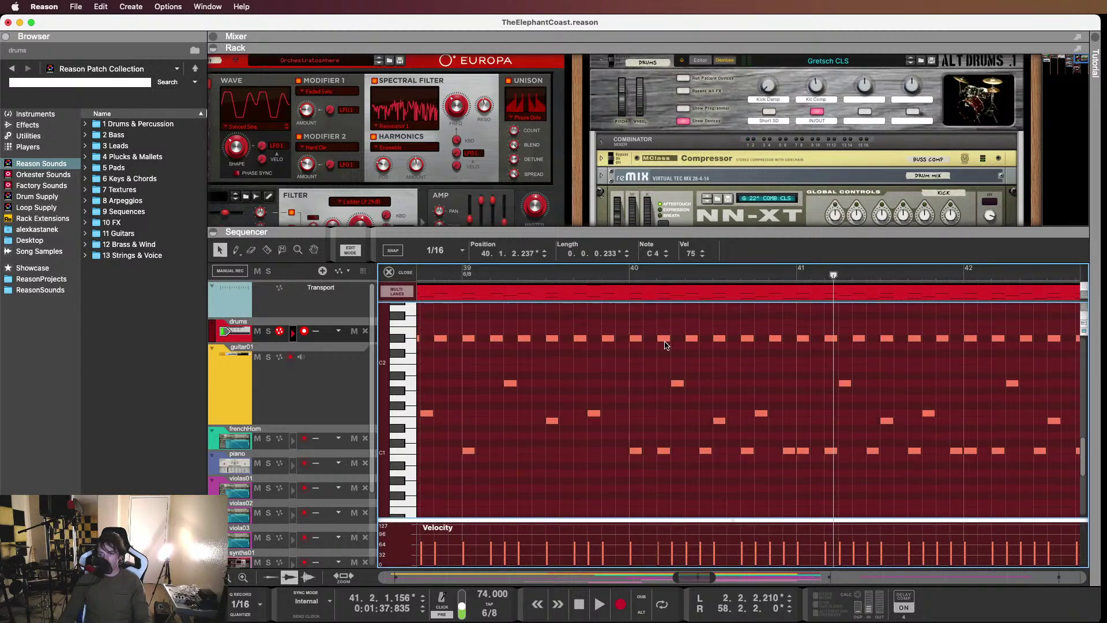
scroll(666, 346, up, 7)
scroll(664, 346, up, 3)
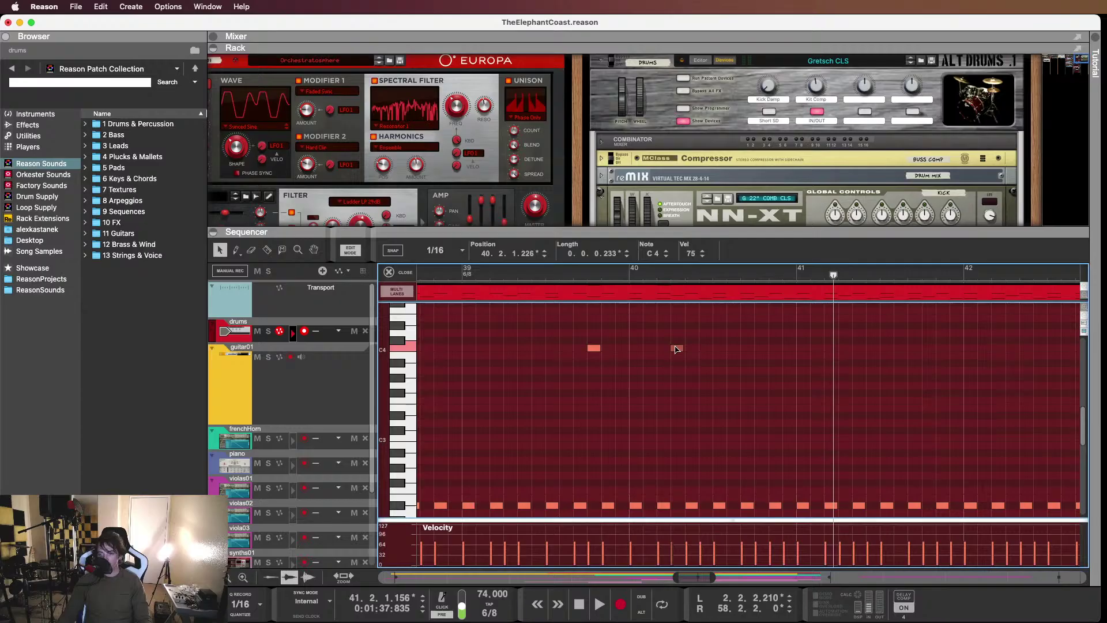
Copy the bar 40 C4 hit to 41.2.2.14 and audition the drums into bar 42
key(space)
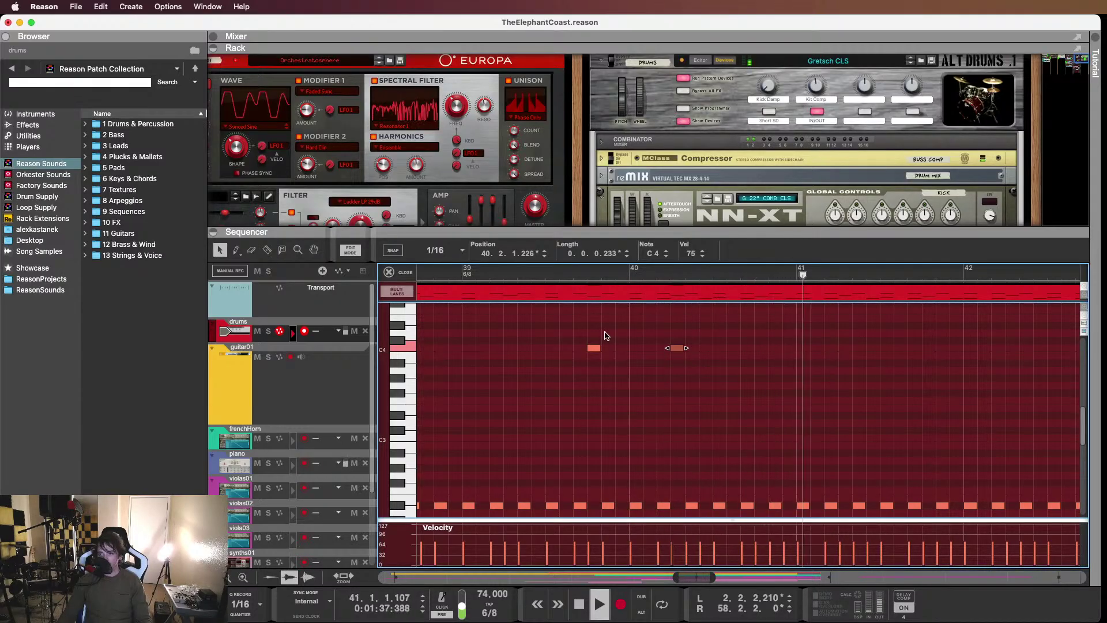
key(space)
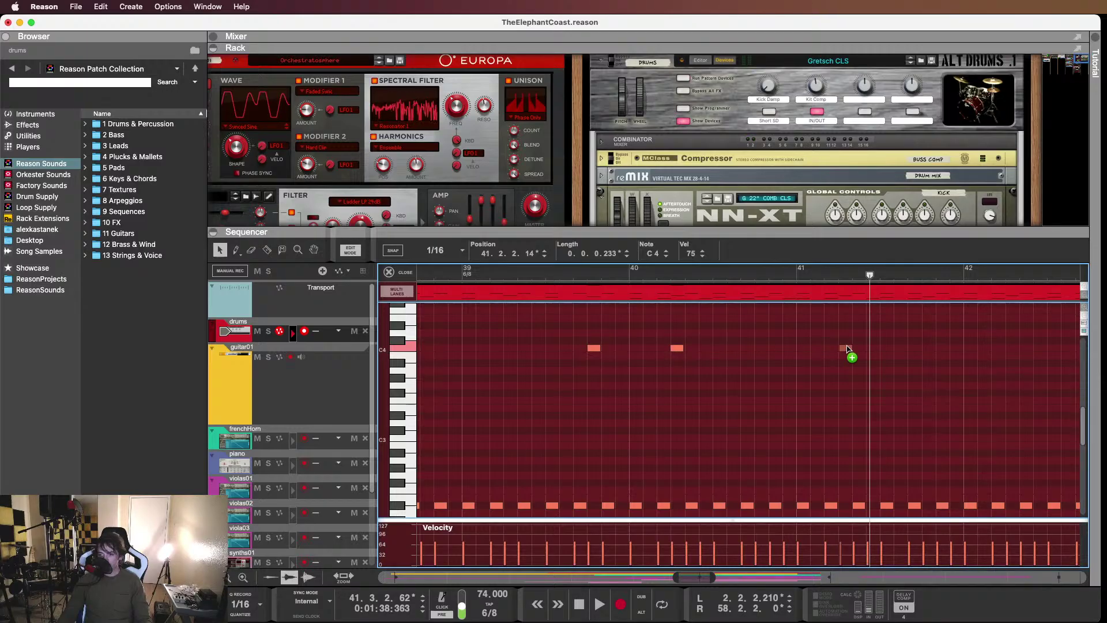
key(space)
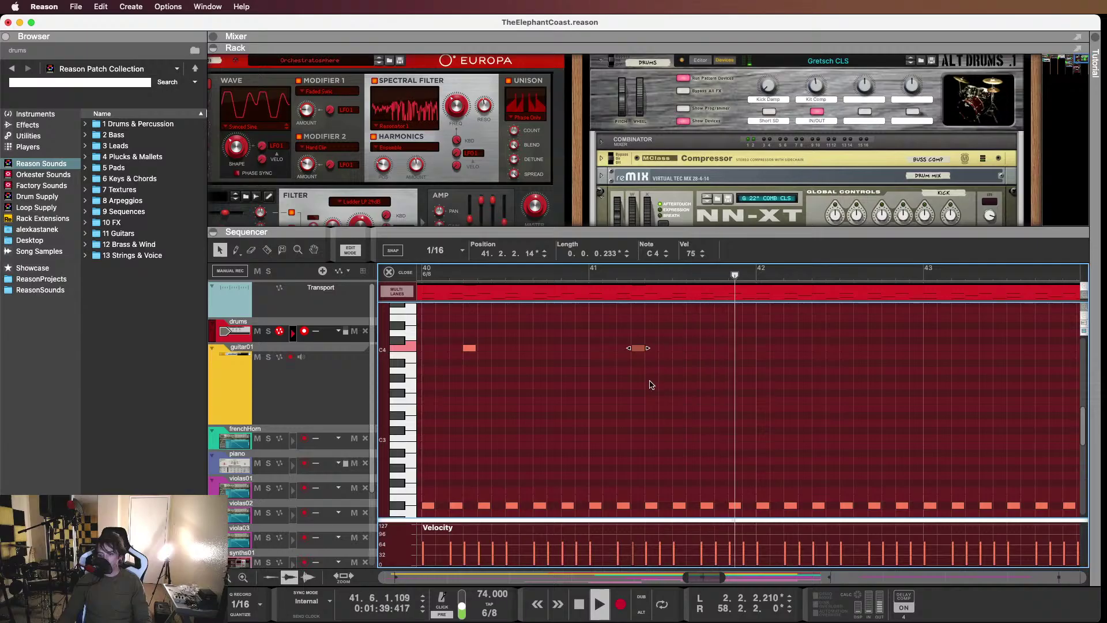
key(space)
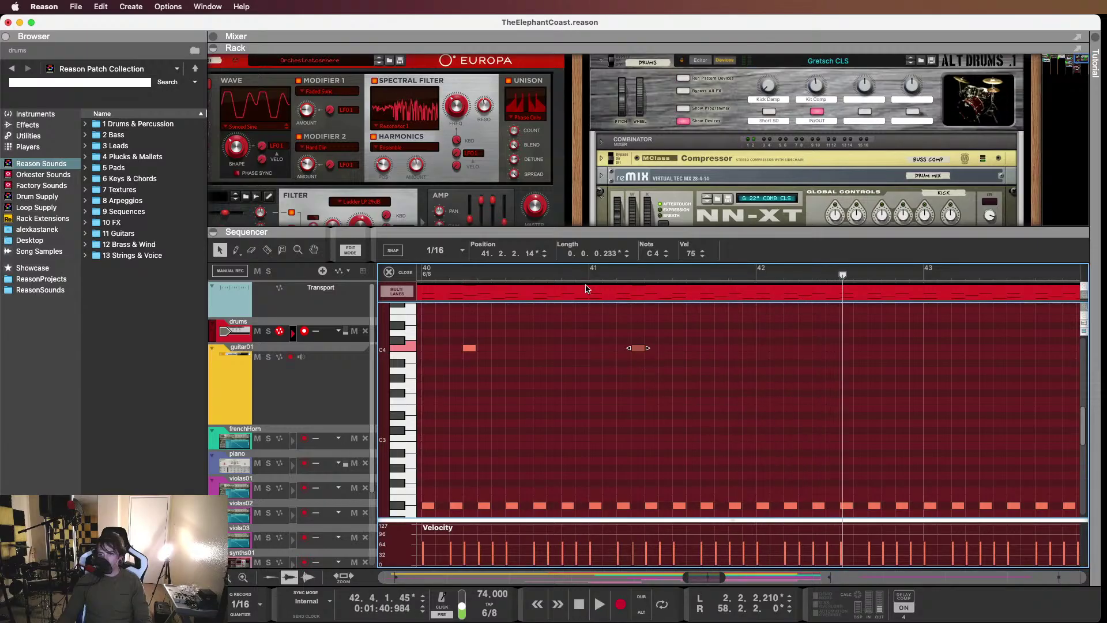
Copy the bar 41 C4 hit to 41.6.1.2 and play the passage back from just after bar 41 begins
click(548, 271)
key(space)
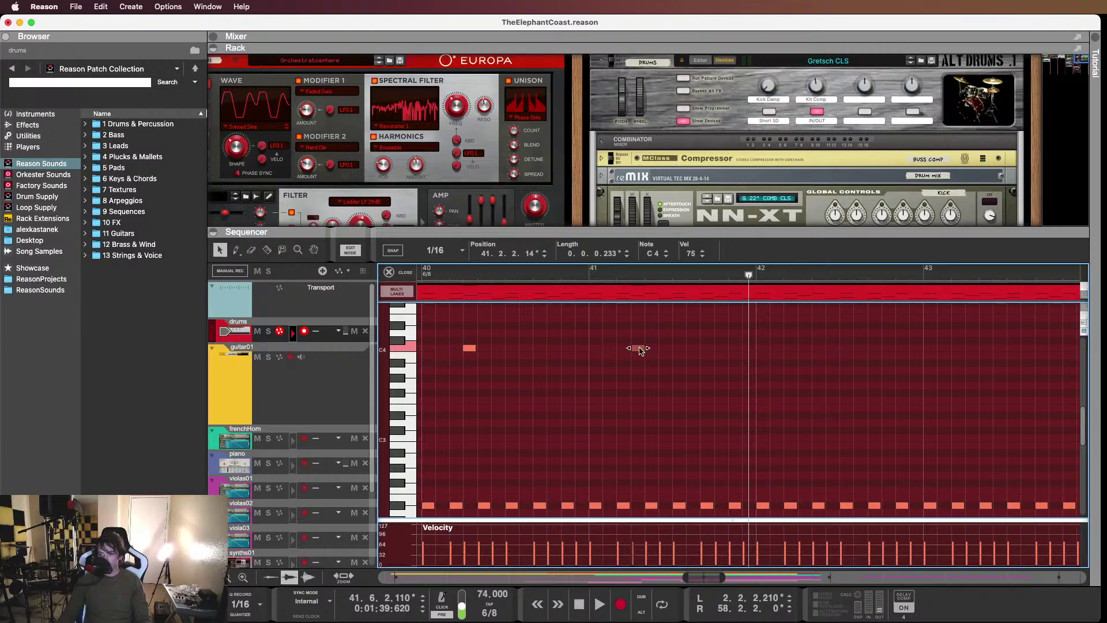
drag(640, 351, 740, 351)
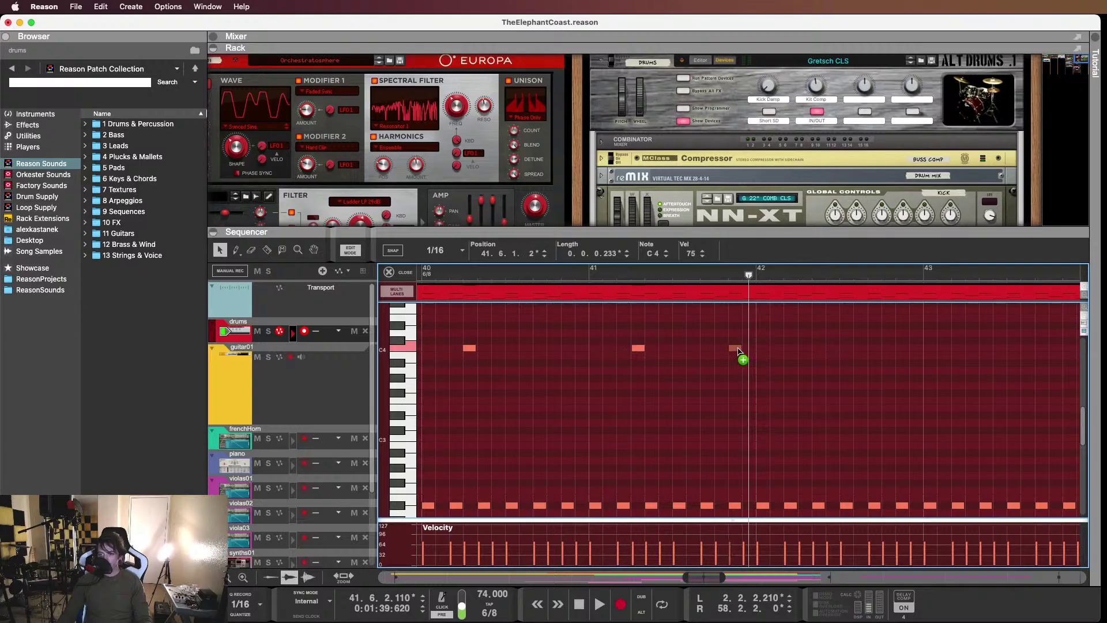
click(610, 273)
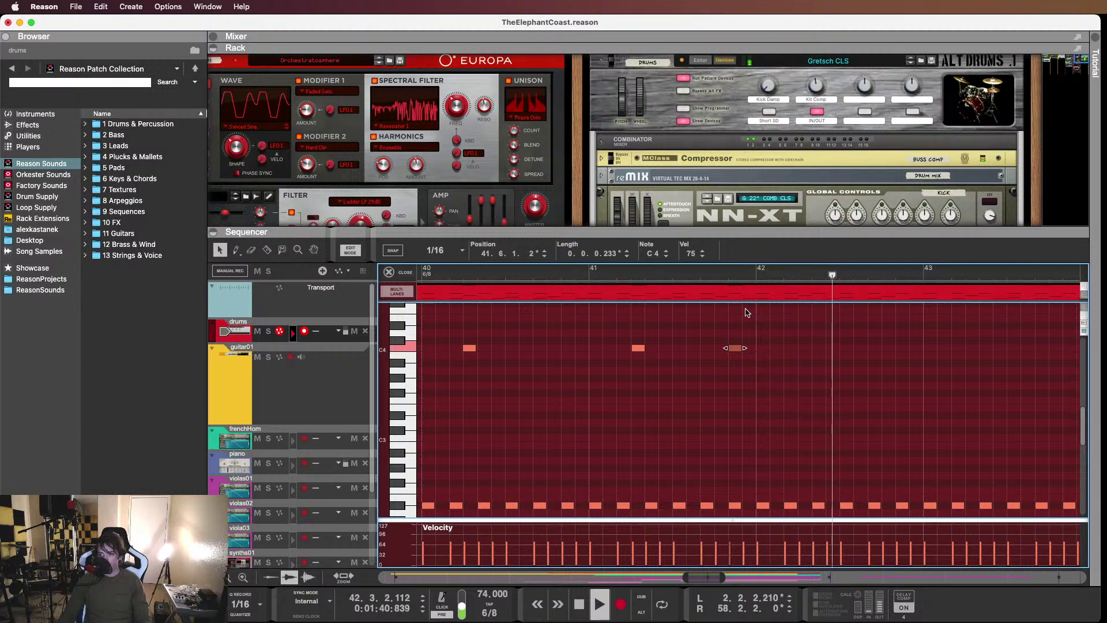
Add a C4 copy at 42.5.2.231, audition it, and move the first bar 41 C4 hit to 41.2.2.5
key(space)
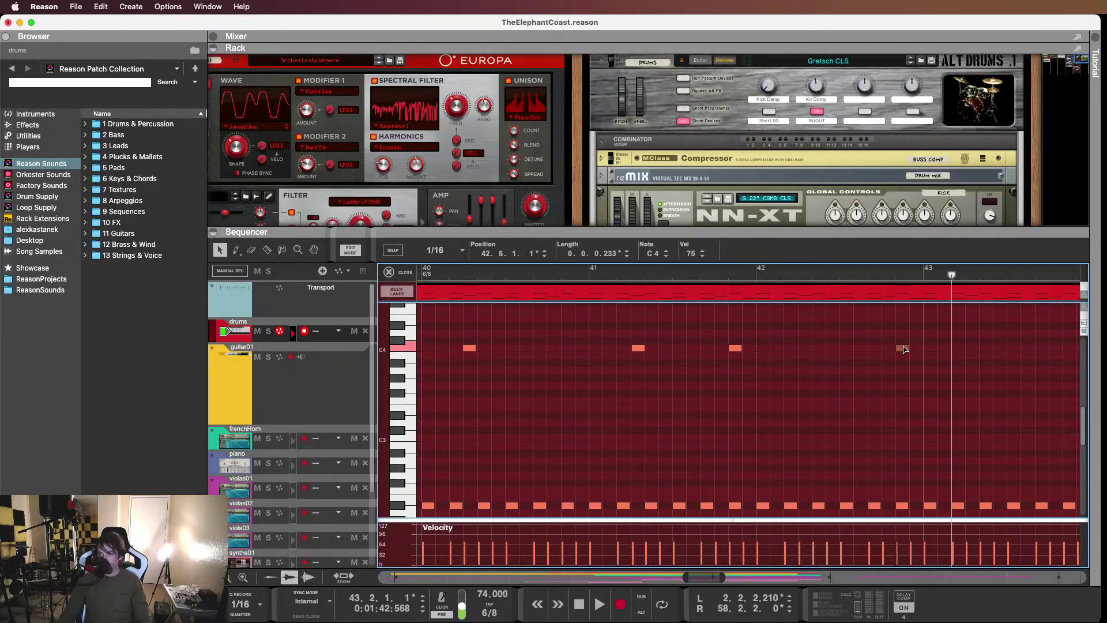
key(space)
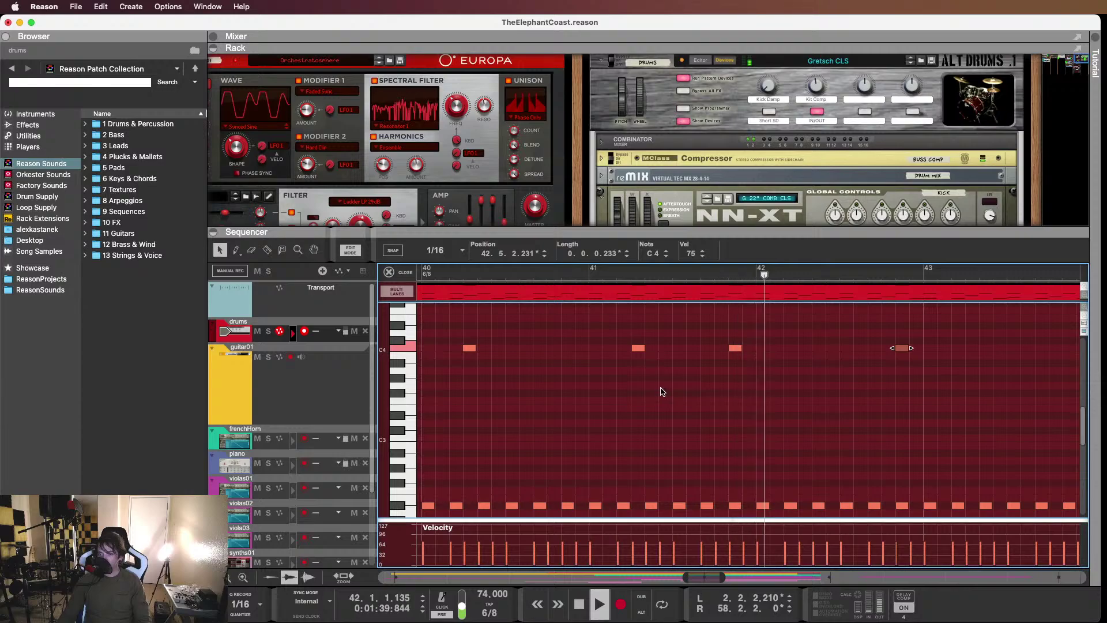
click(637, 350)
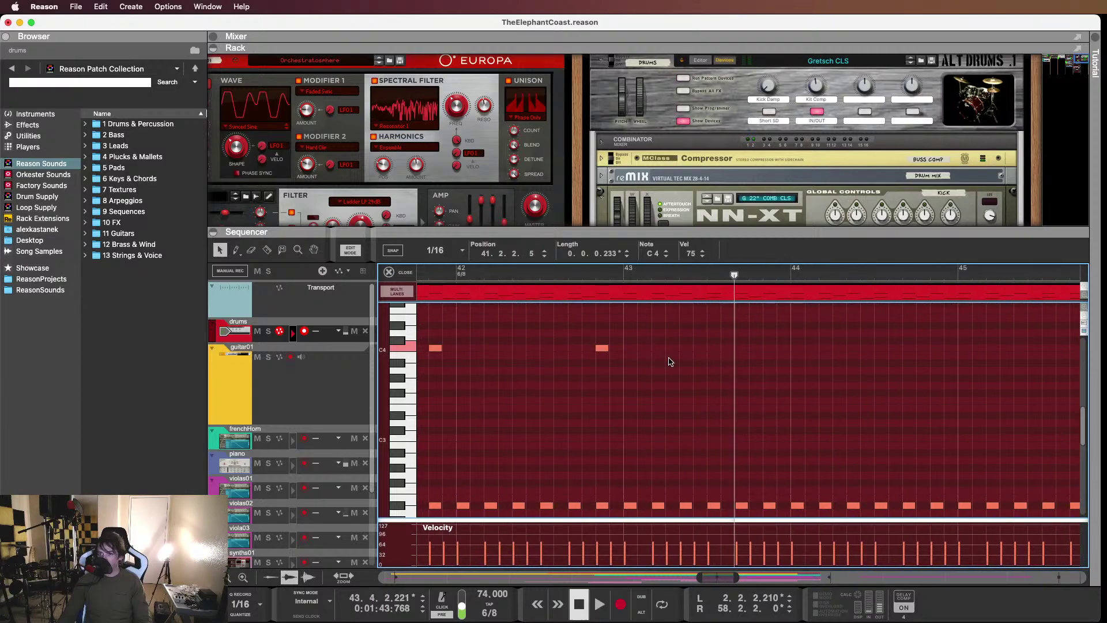
Copy the late bar 42 C4 hit into bar 43, adjust it to 43.3.2.227, and audition into bar 44
drag(602, 352, 713, 353)
key(space)
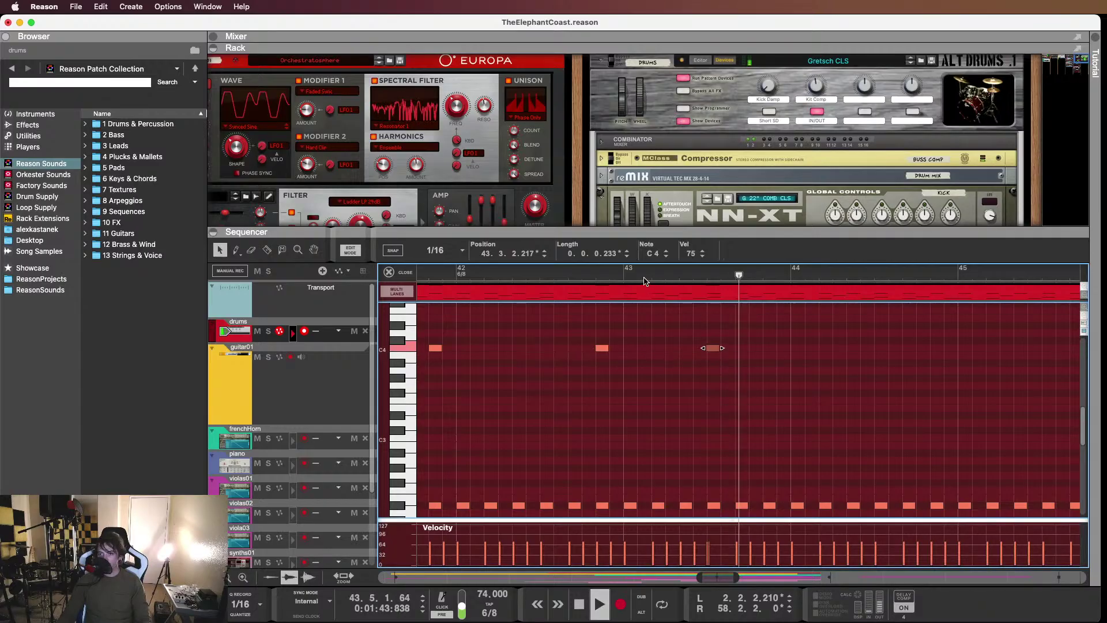
click(611, 276)
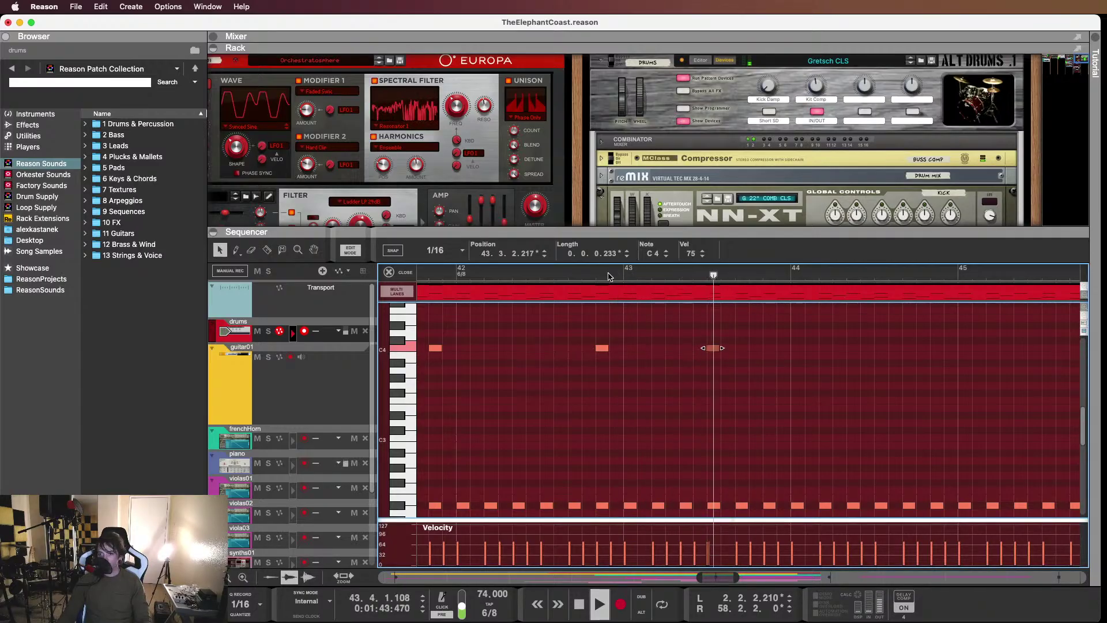
drag(711, 349, 712, 351)
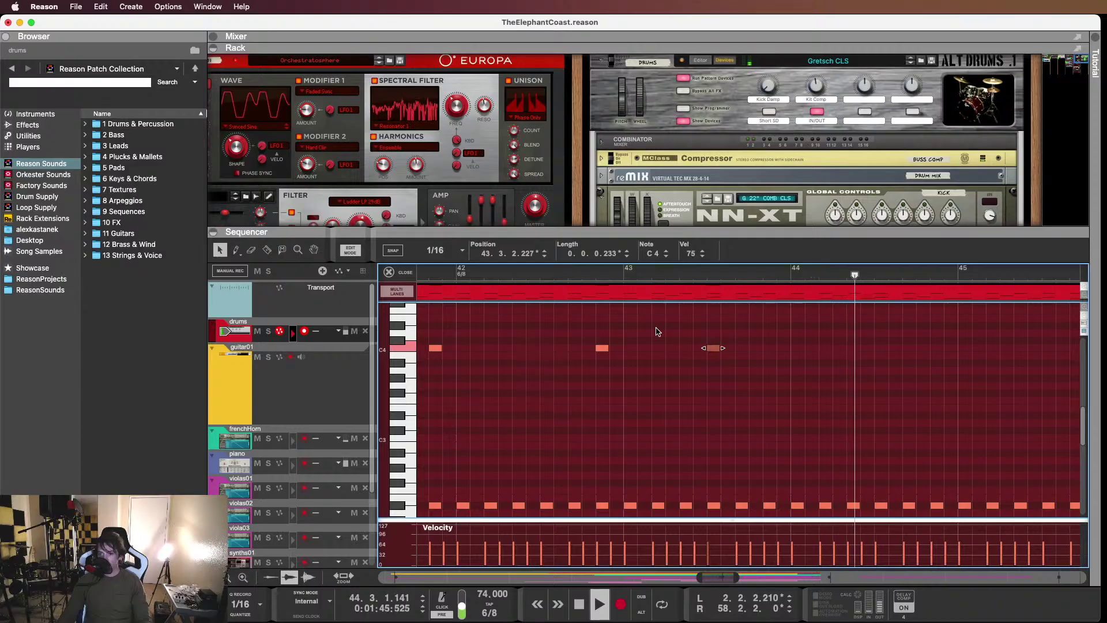
key(space)
Play back the sparse C4 hits up to bar 44 to judge the pattern
scroll(591, 356, down, 4)
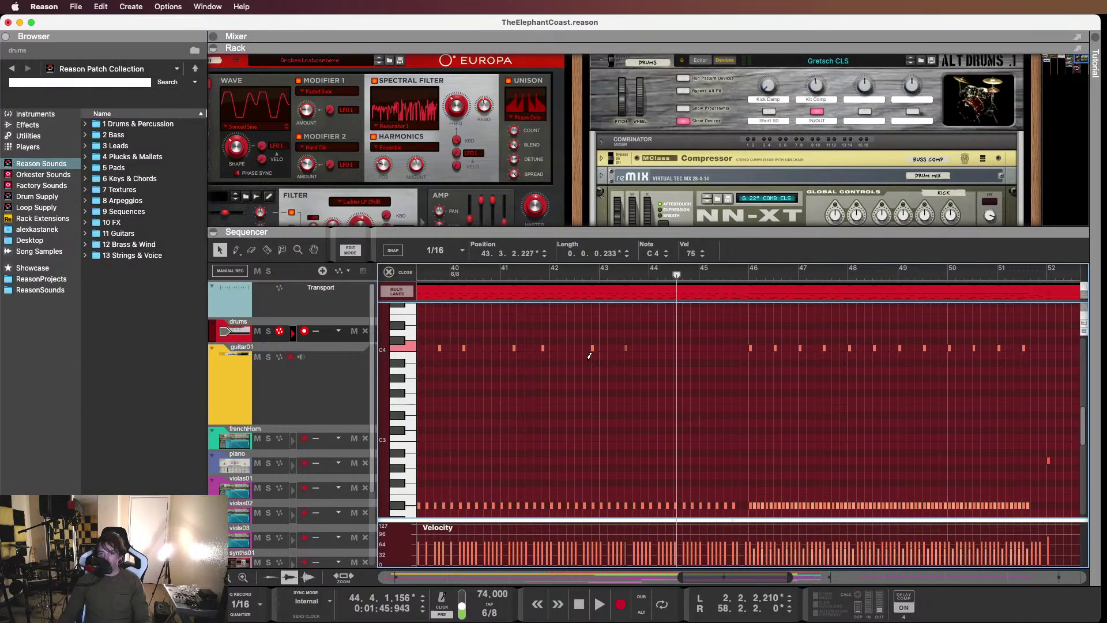
click(607, 370)
key(space)
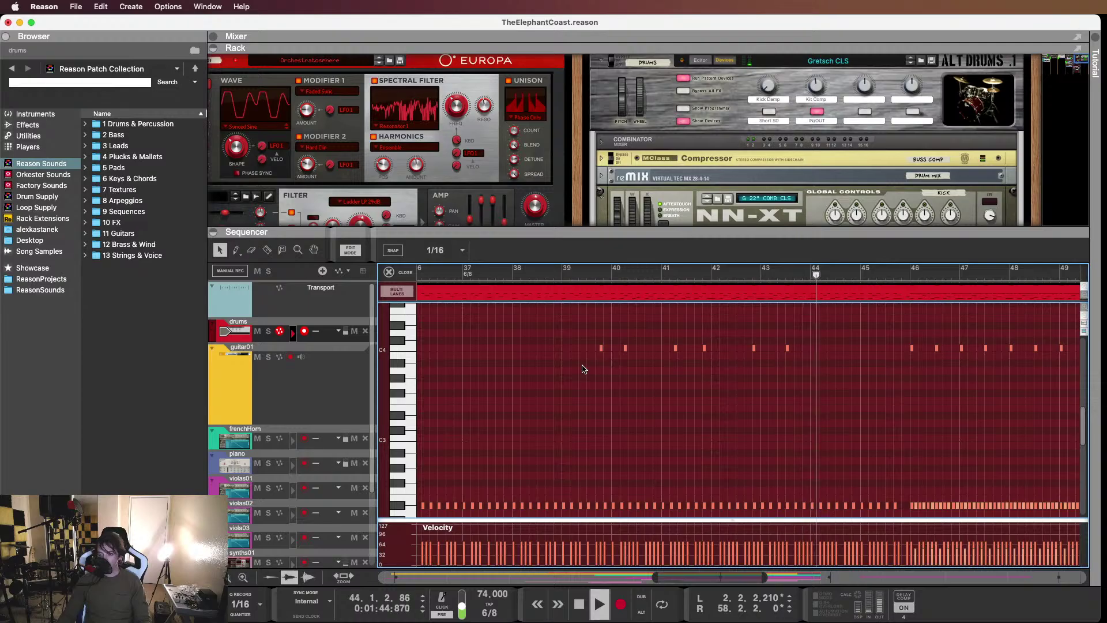
Add a C4 hit at 43.2.2.2, ahead of the existing mid-bar hit, and audition into bar 44
scroll(831, 360, up, 3)
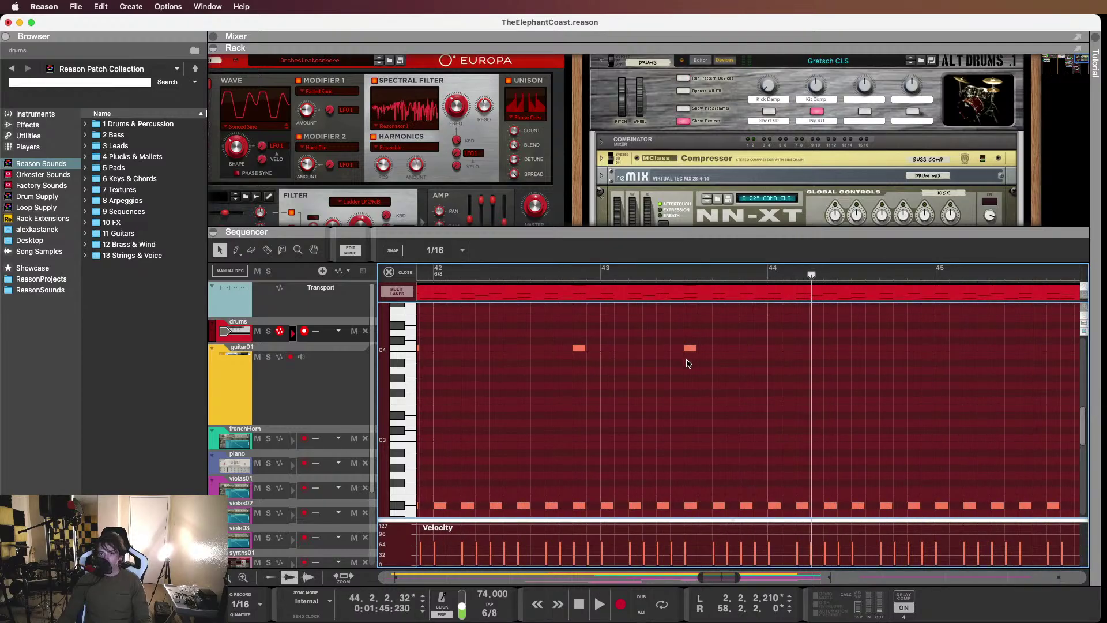
click(642, 349)
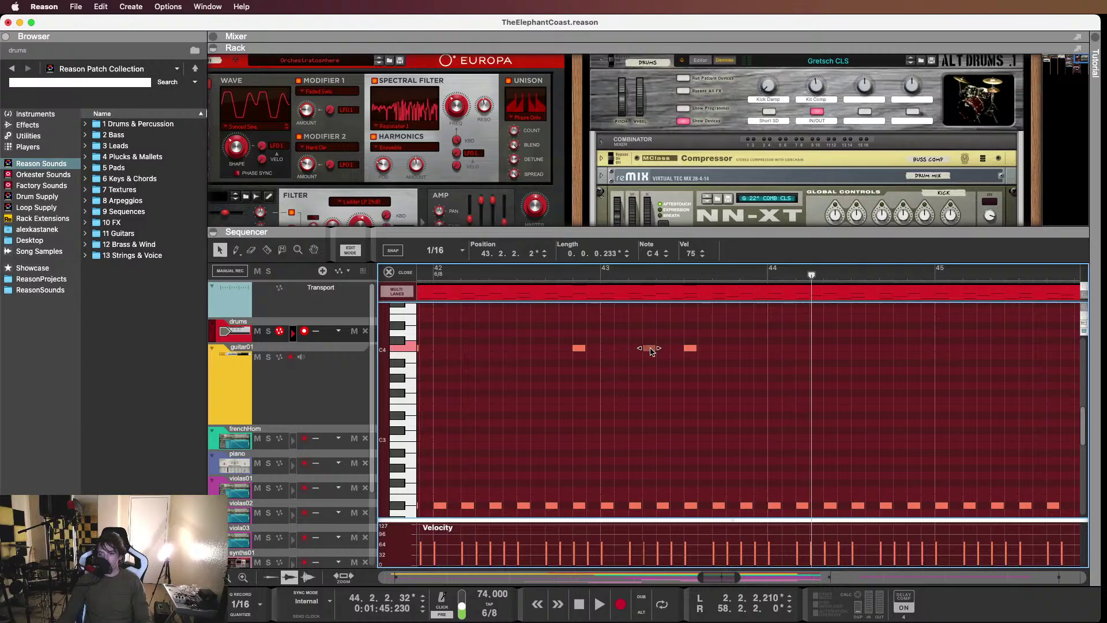
key(space)
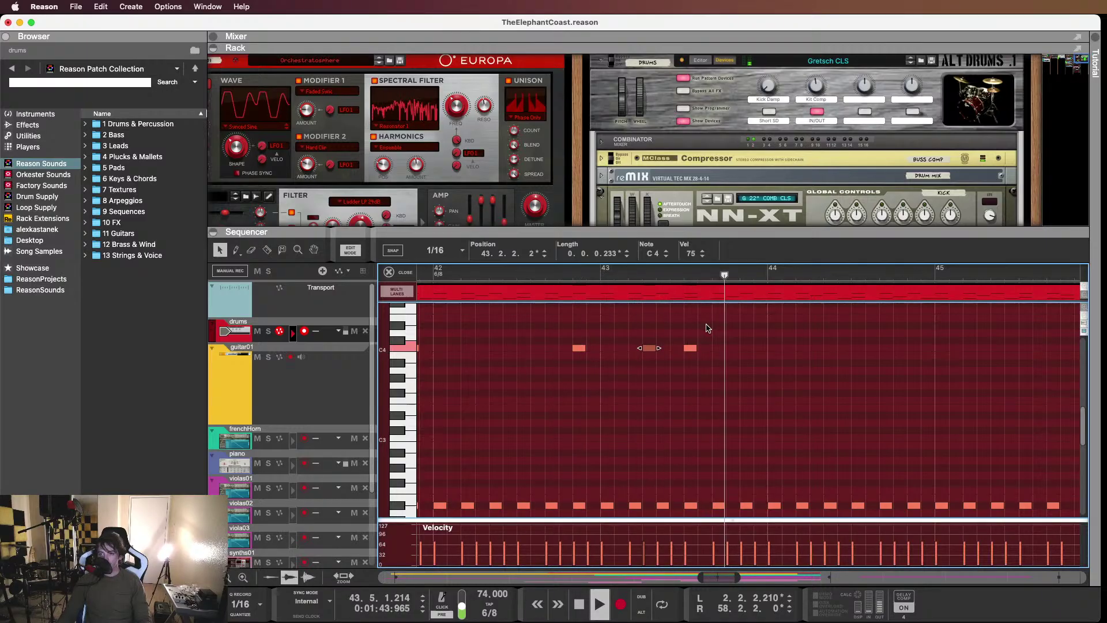
click(698, 354)
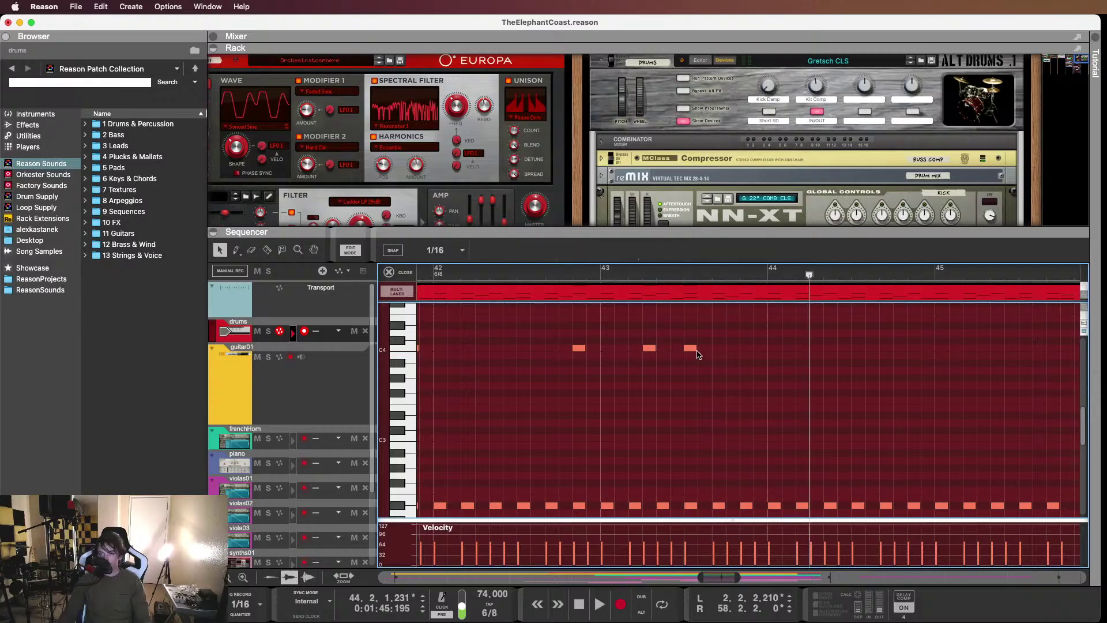
Copy the mid-bar 43 C4 hit to 43.6.2.227 and play back through bar 45
drag(688, 352, 771, 350)
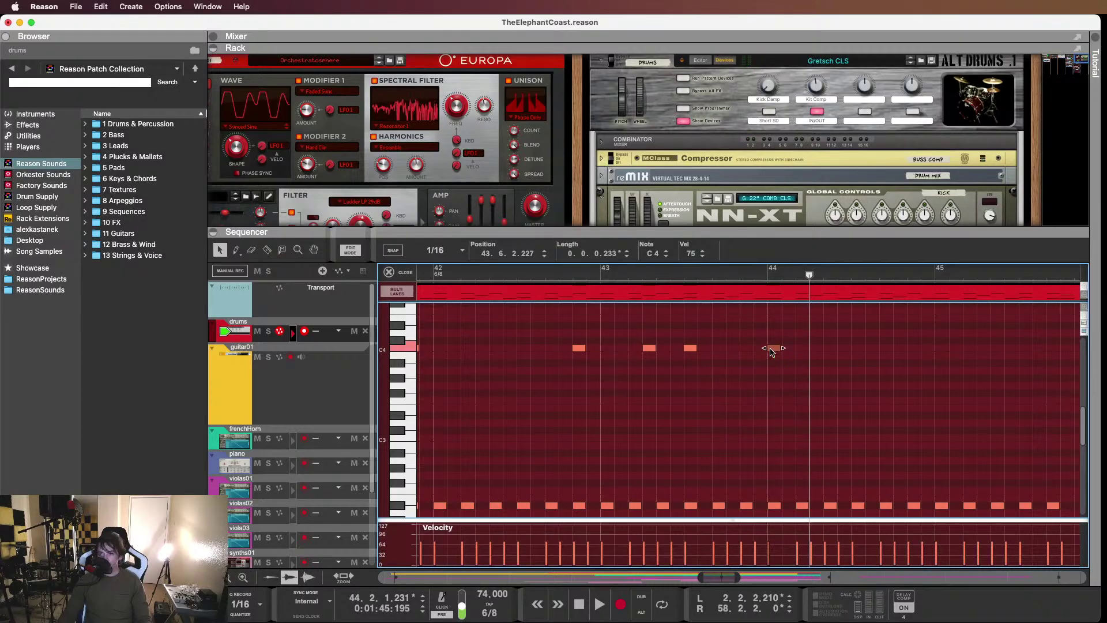
key(space)
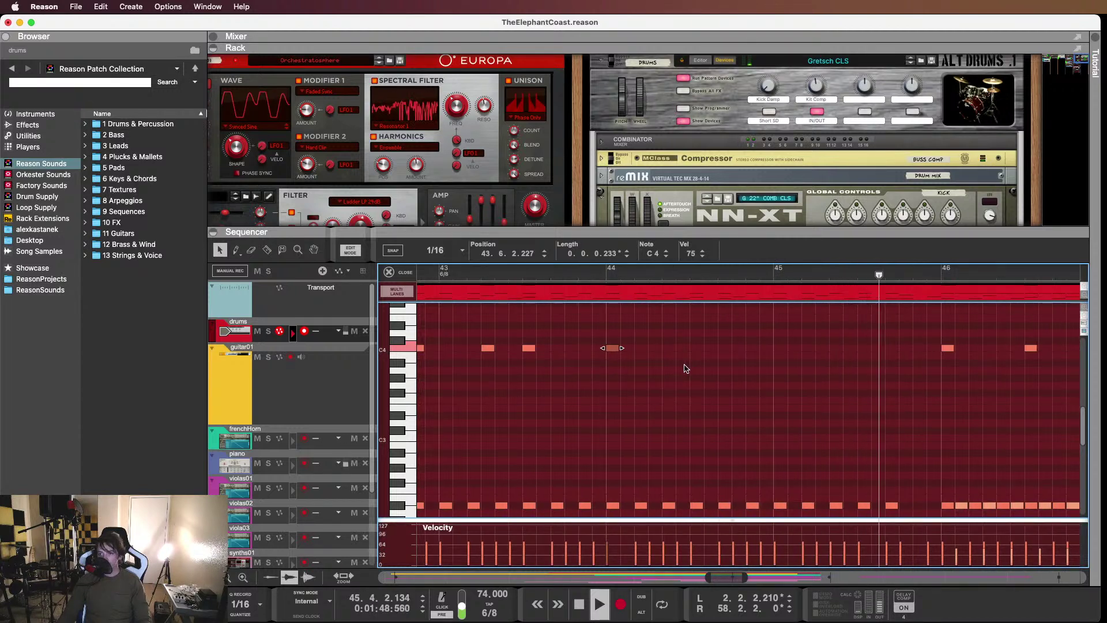
key(space)
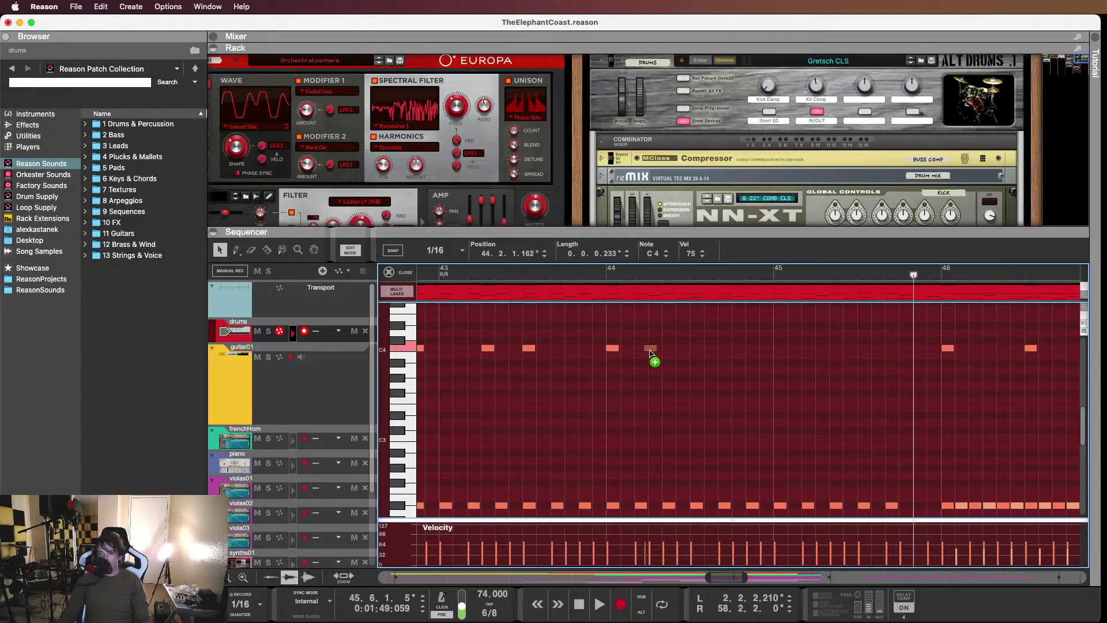
Repeat the C4 hit at half-bar intervals through bars 44 and 45, ending at 45.3.2.235, and audition into bar 46
drag(663, 352, 694, 353)
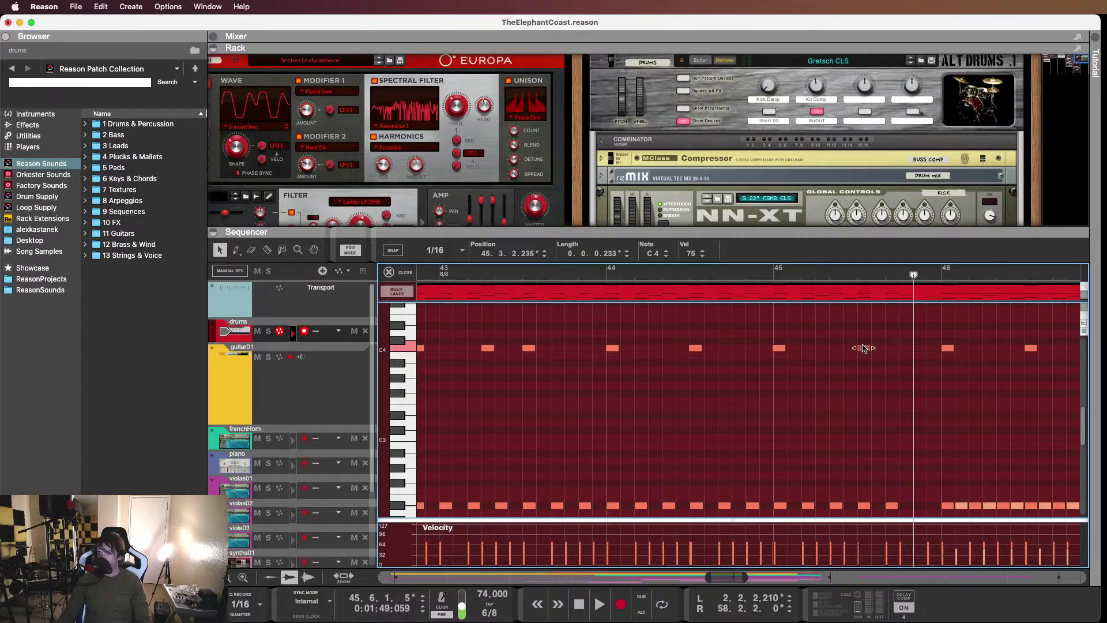
key(space)
click(786, 393)
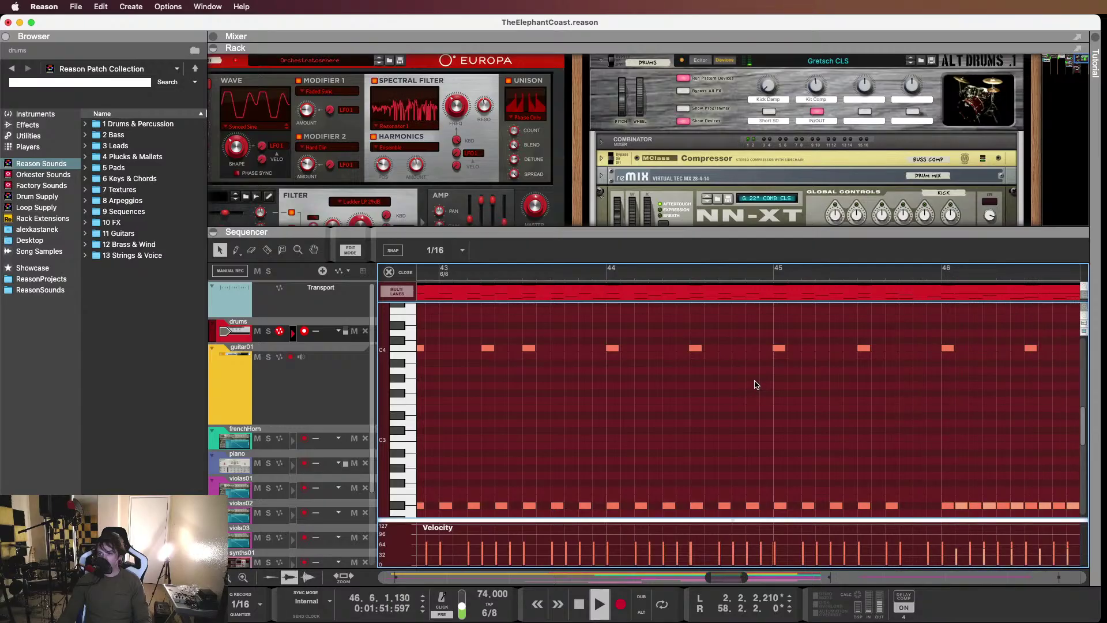
Locate the HI HAT NN-XT sampler in the drum kit's rack and unfold it to examine its controls
scroll(756, 385, down, 5)
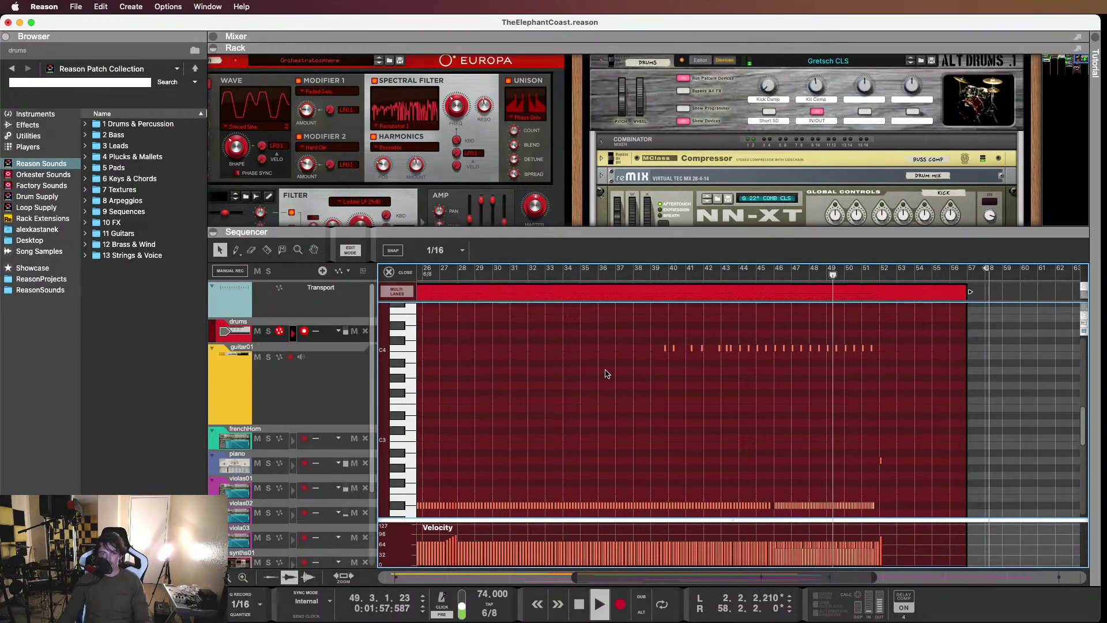
click(338, 340)
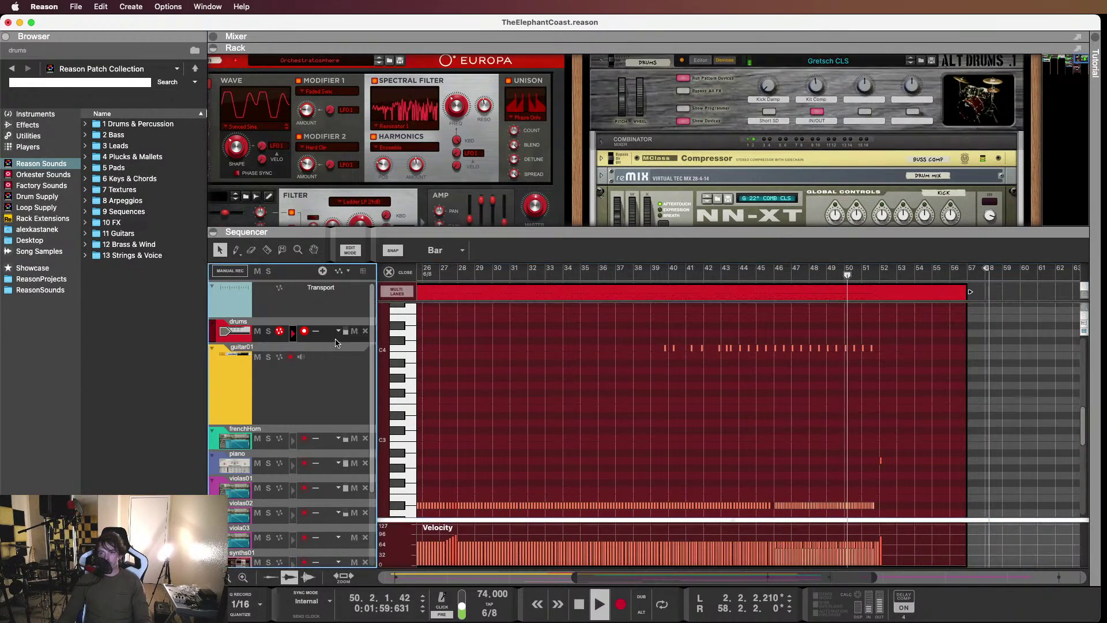
scroll(815, 146, down, 5)
scroll(815, 141, down, 2)
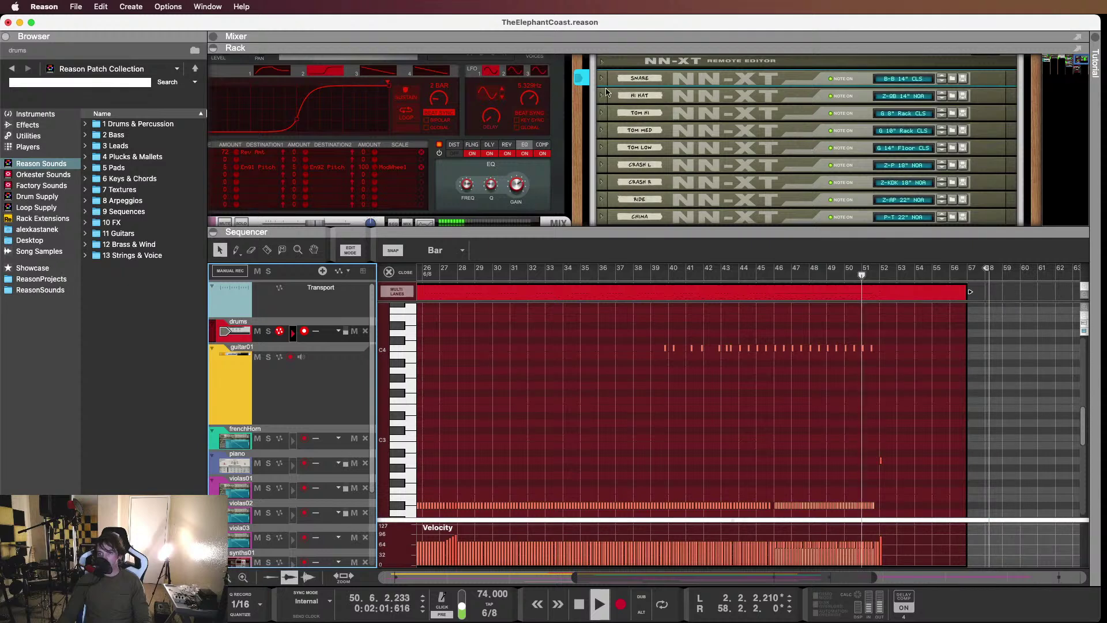
double_click(748, 97)
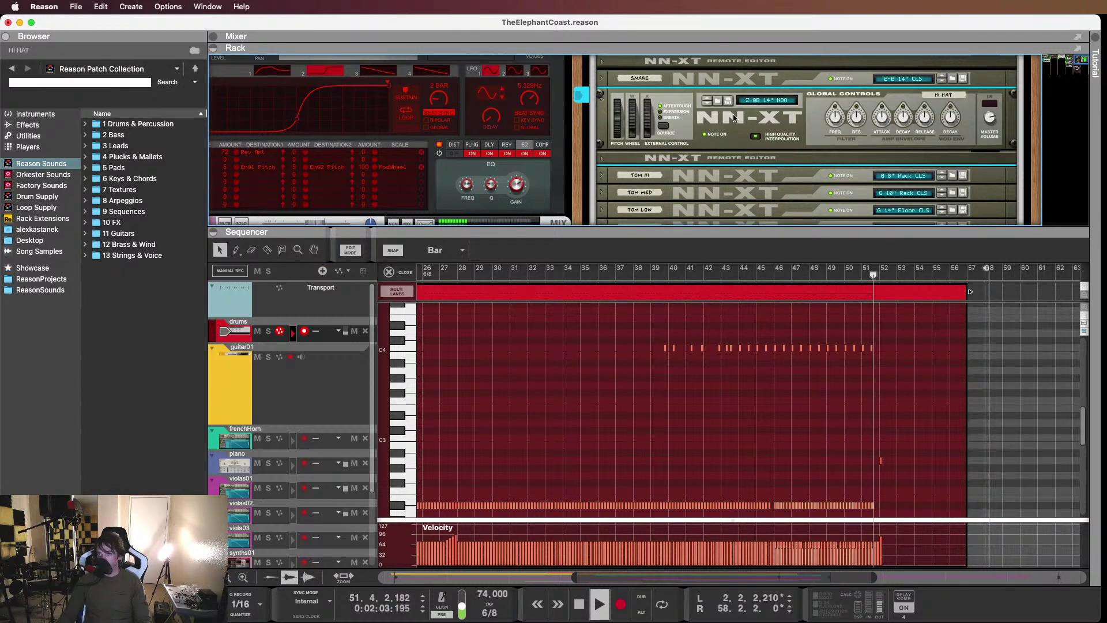
scroll(709, 161, up, 4)
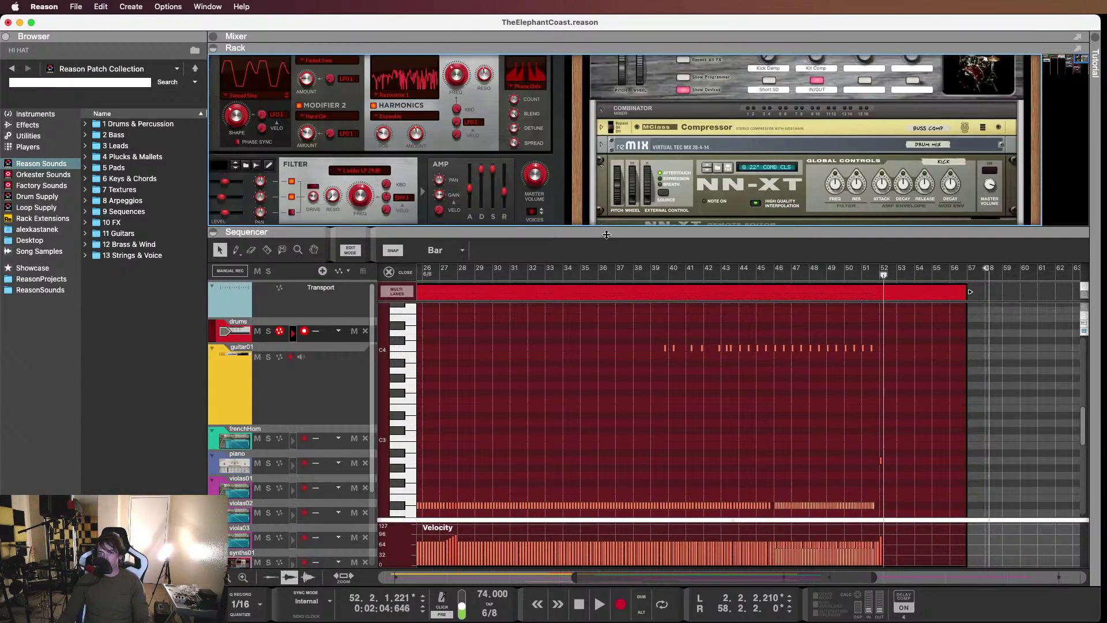
Enlarge the rack area and fold the HI HAT and KICK NN-XT samplers
drag(607, 235, 594, 316)
click(602, 257)
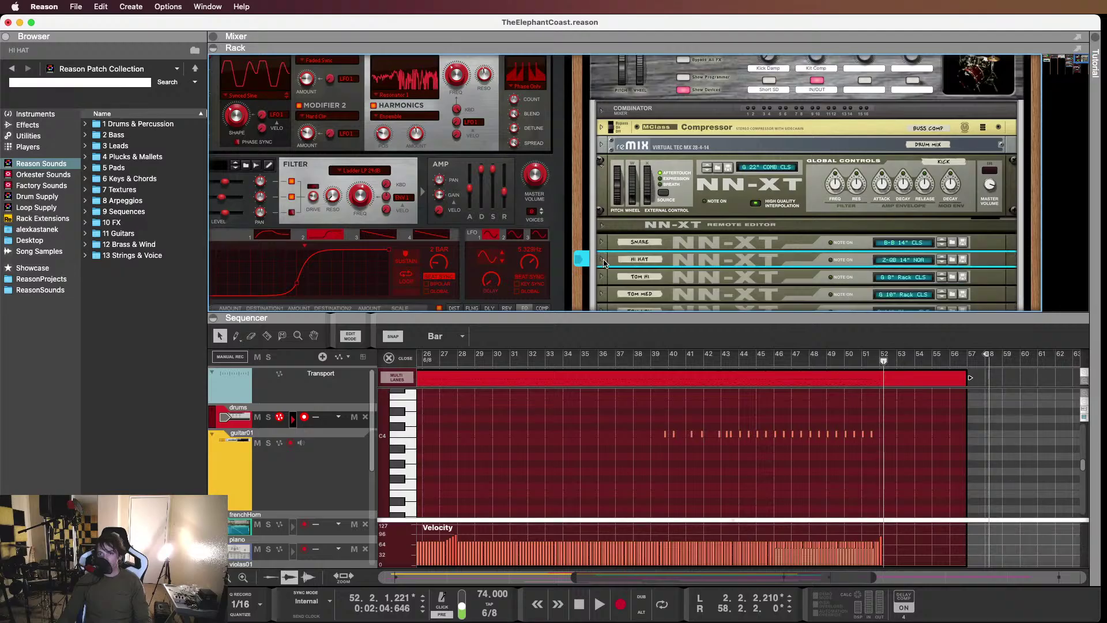
click(602, 171)
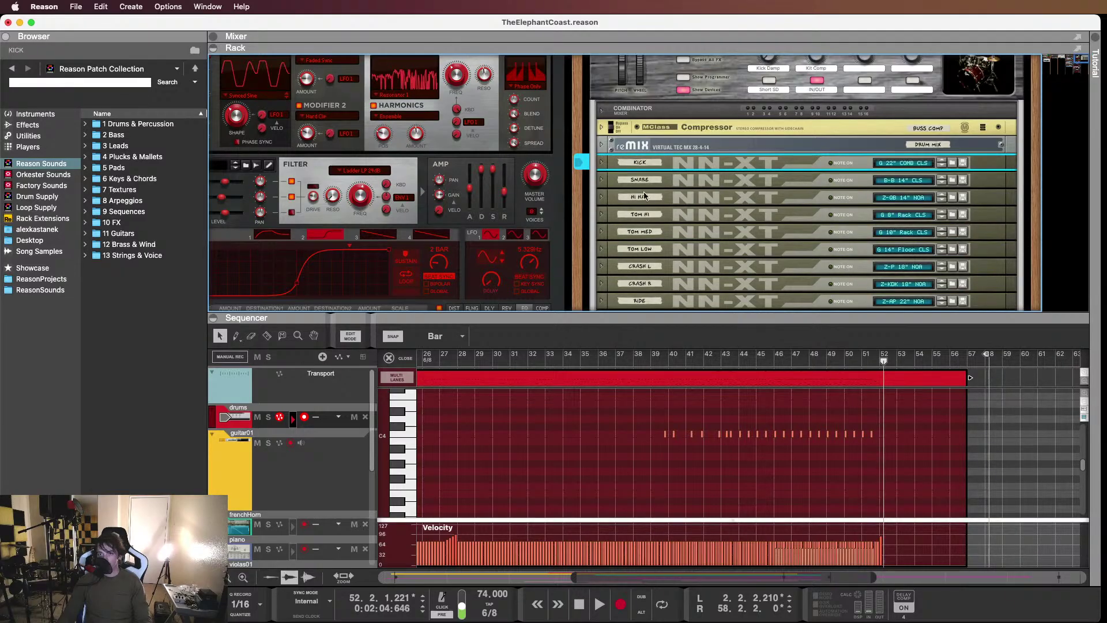
Unfold the DRUM MIX reMIX mixer and bring its HI HAT channel fader into view
scroll(645, 196, down, 2)
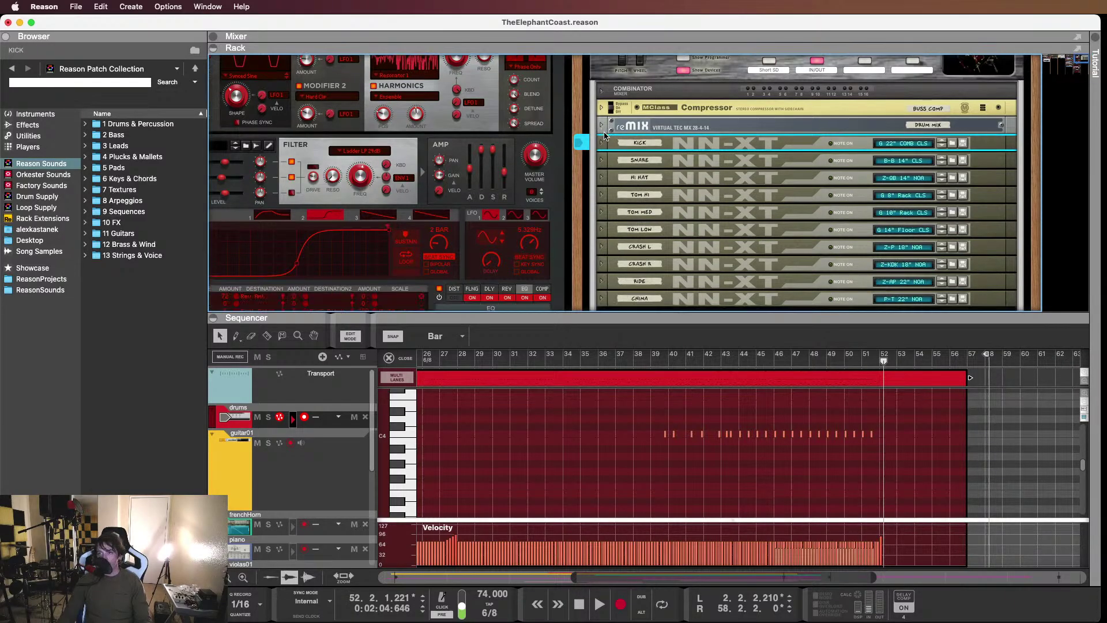
click(603, 125)
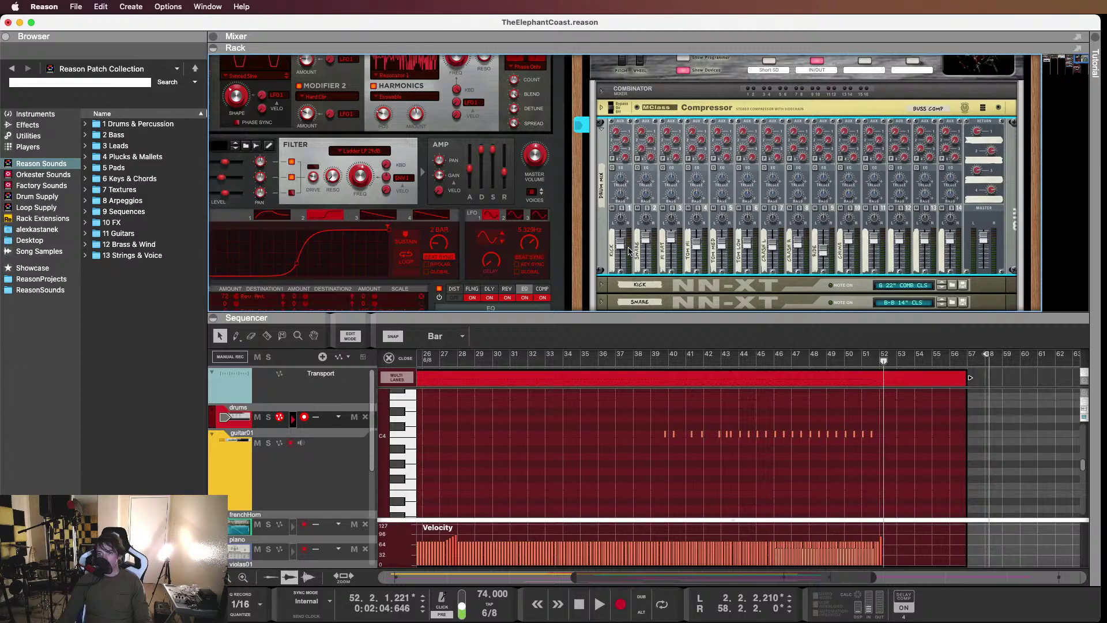
scroll(734, 212, down, 6)
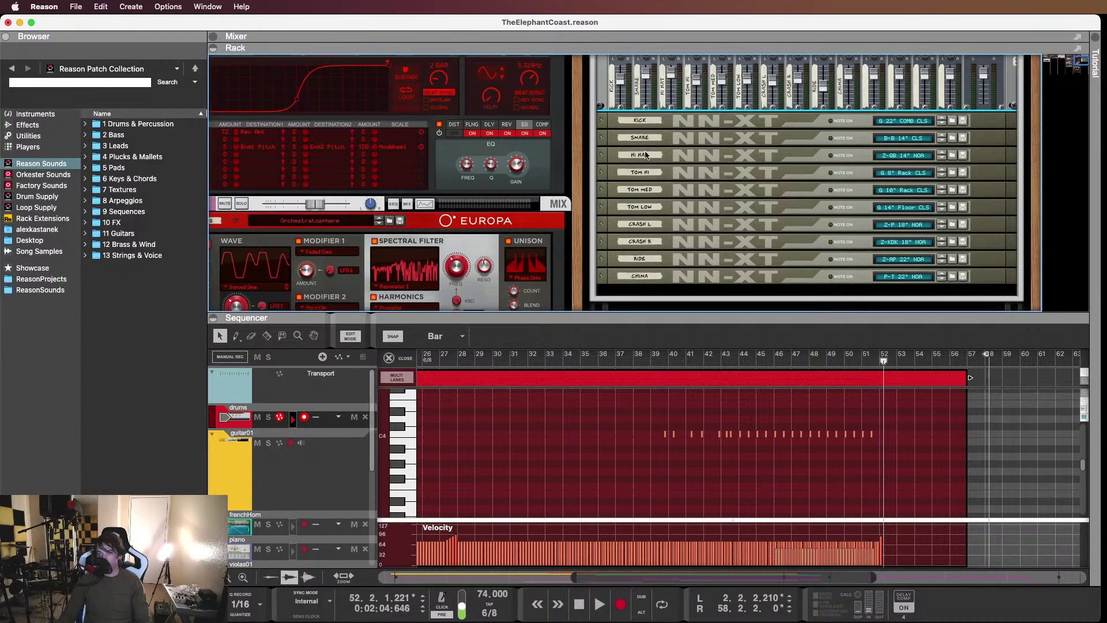
scroll(662, 179, up, 2)
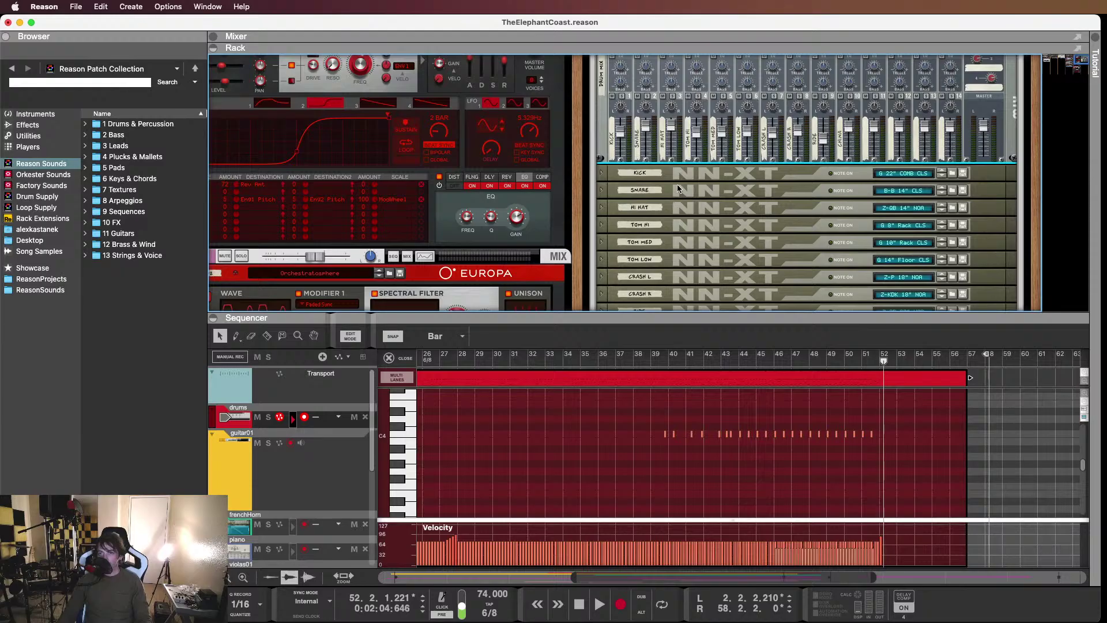
scroll(679, 189, up, 1)
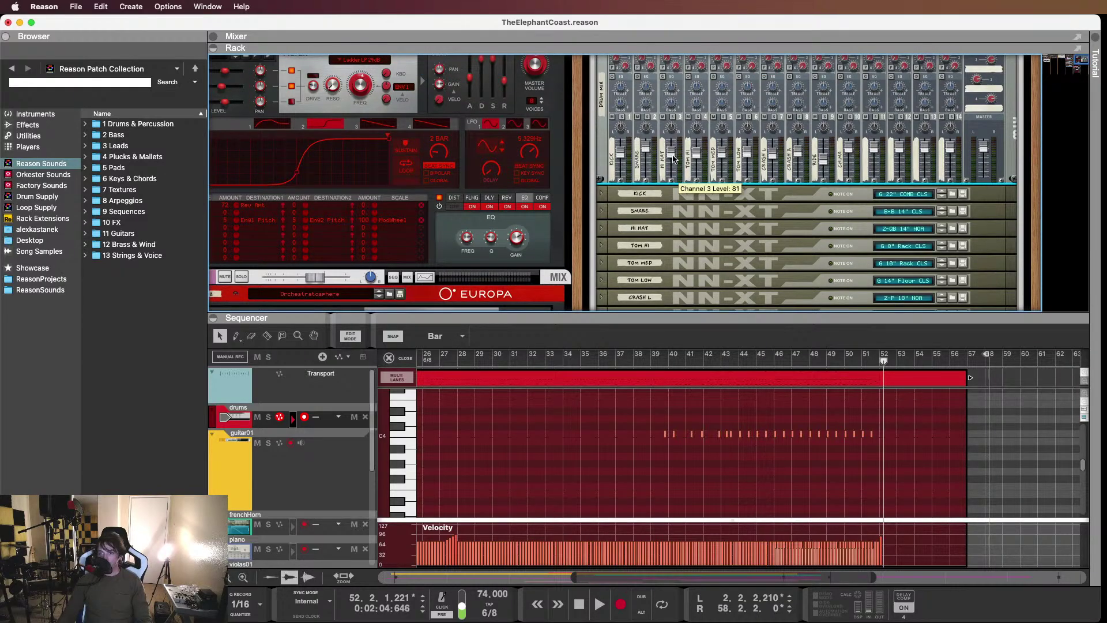
Play the drums from around bar 39 and set the HI HAT channel level to 87 in the drum mixer
key(space)
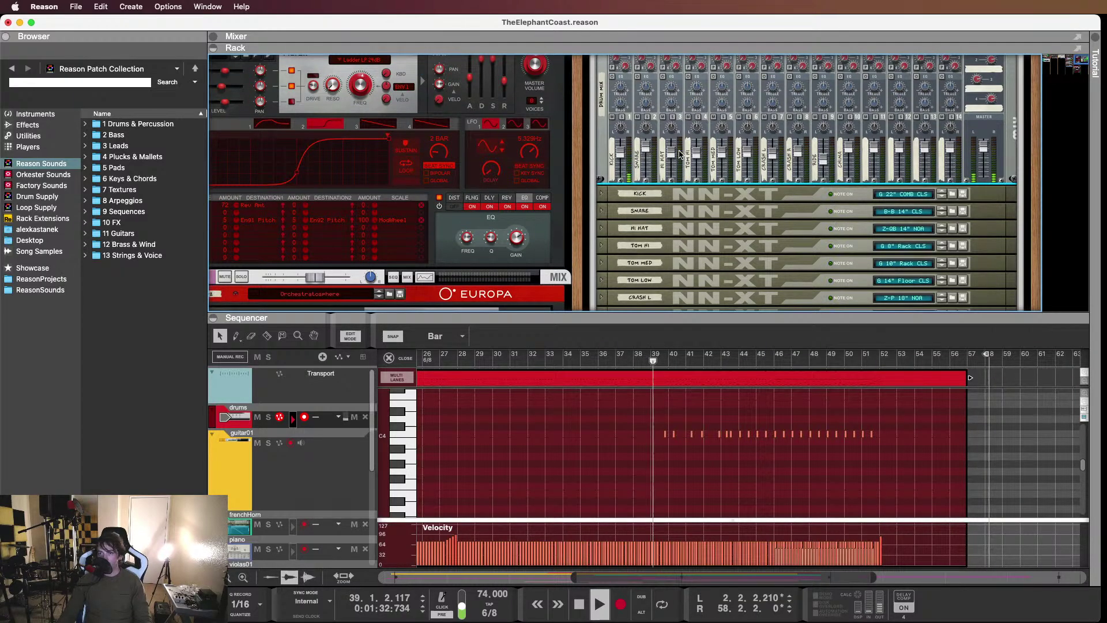
mouse_move(673, 158)
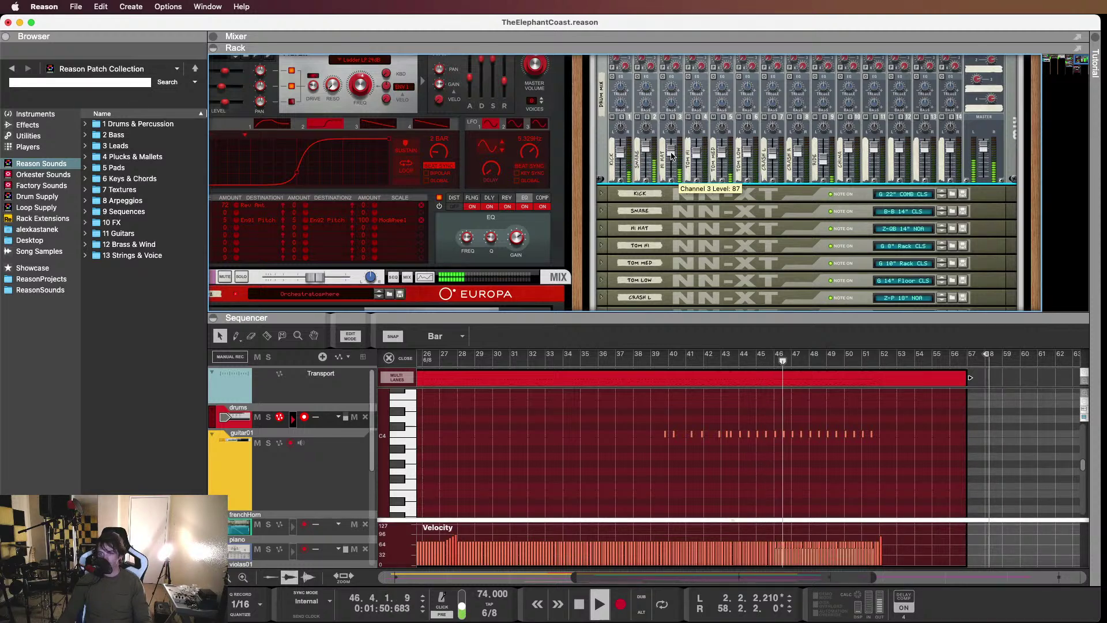
scroll(776, 430, down, 5)
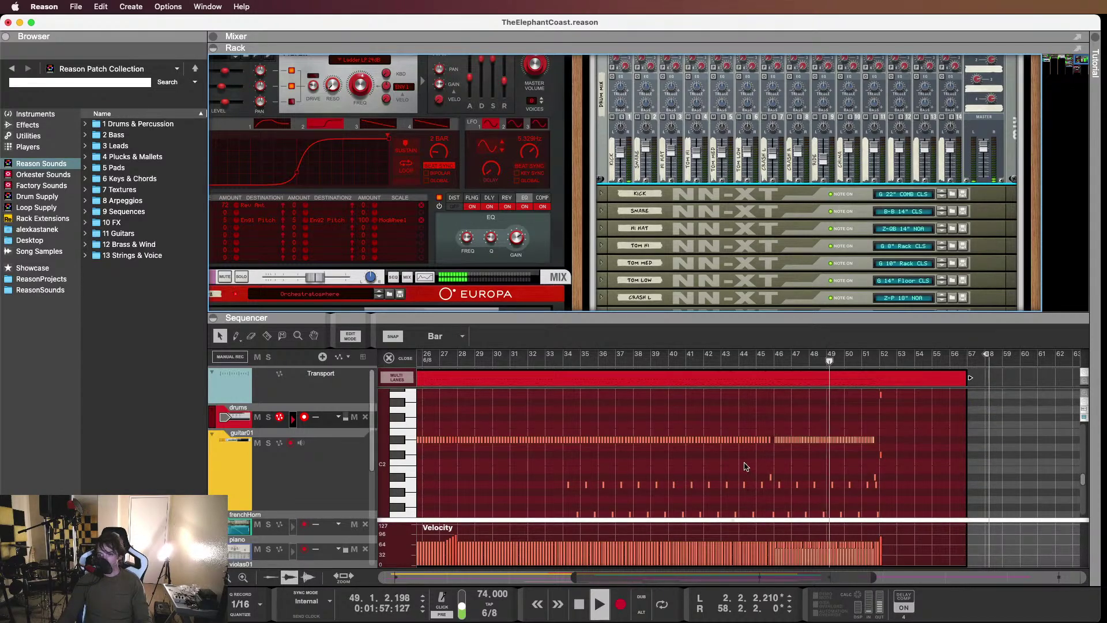
Set the velocity of the selected A#1 hits near bars 45 and 51 to 88 and play the drums from around bar 45
drag(752, 466, 890, 477)
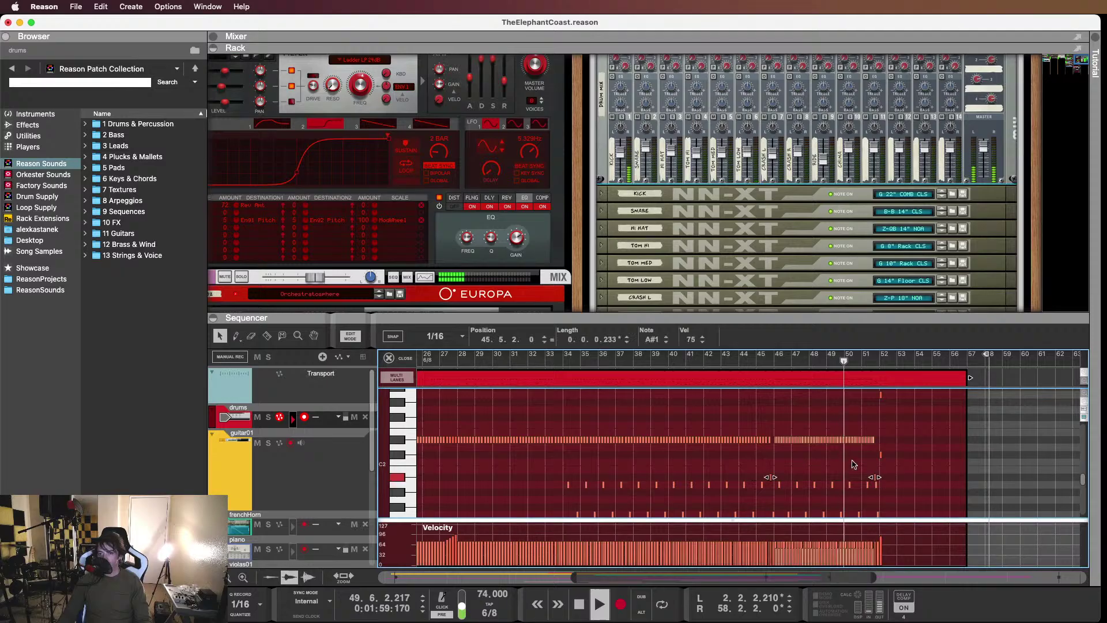
text(88)
key(Return)
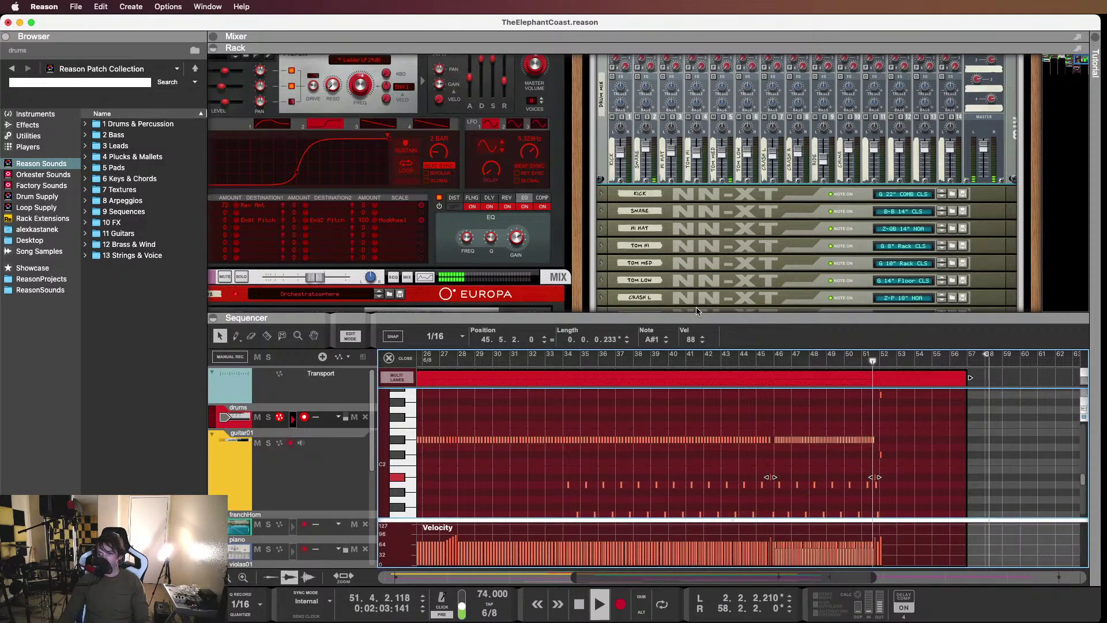
click(757, 359)
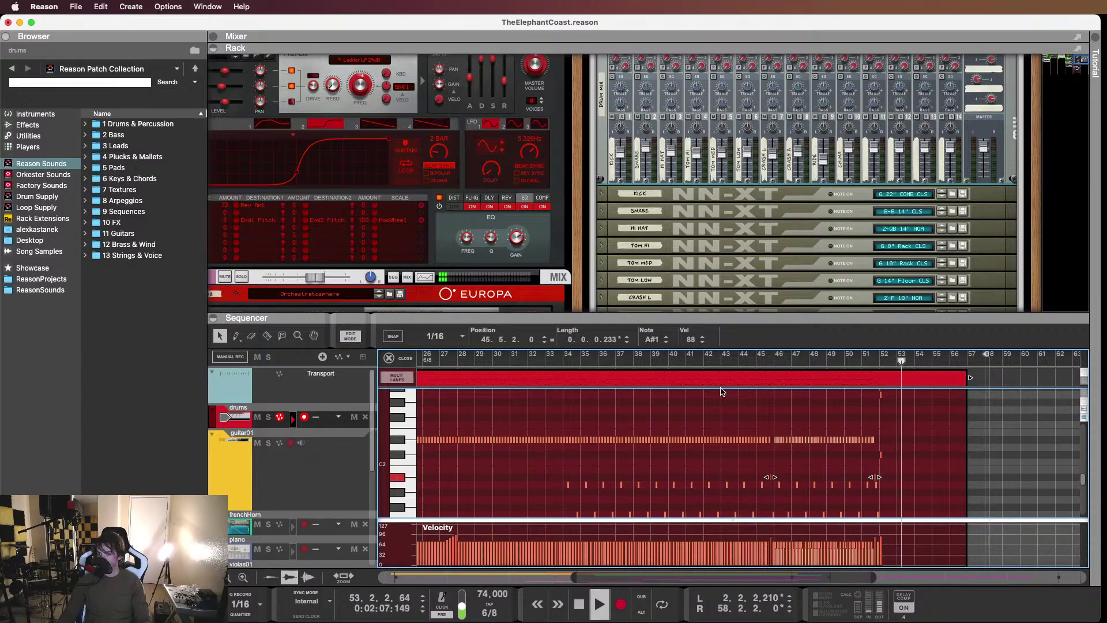
key(space)
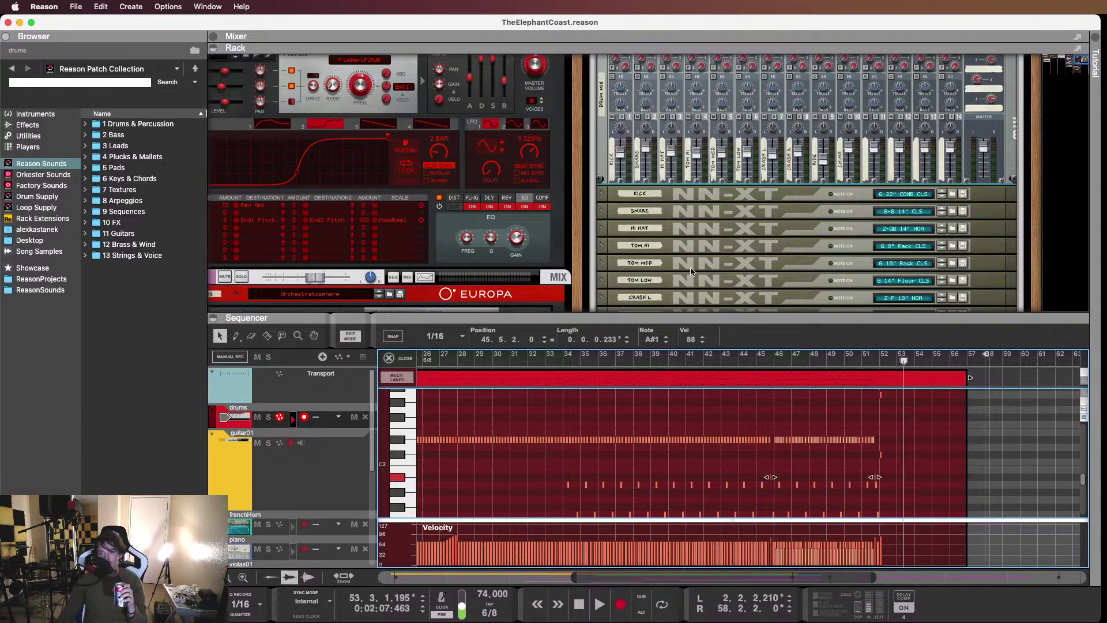
Examine the drum kit's NN-XT sampler list and the lower note lanes of the drums clip from bar 22
scroll(812, 223, down, 2)
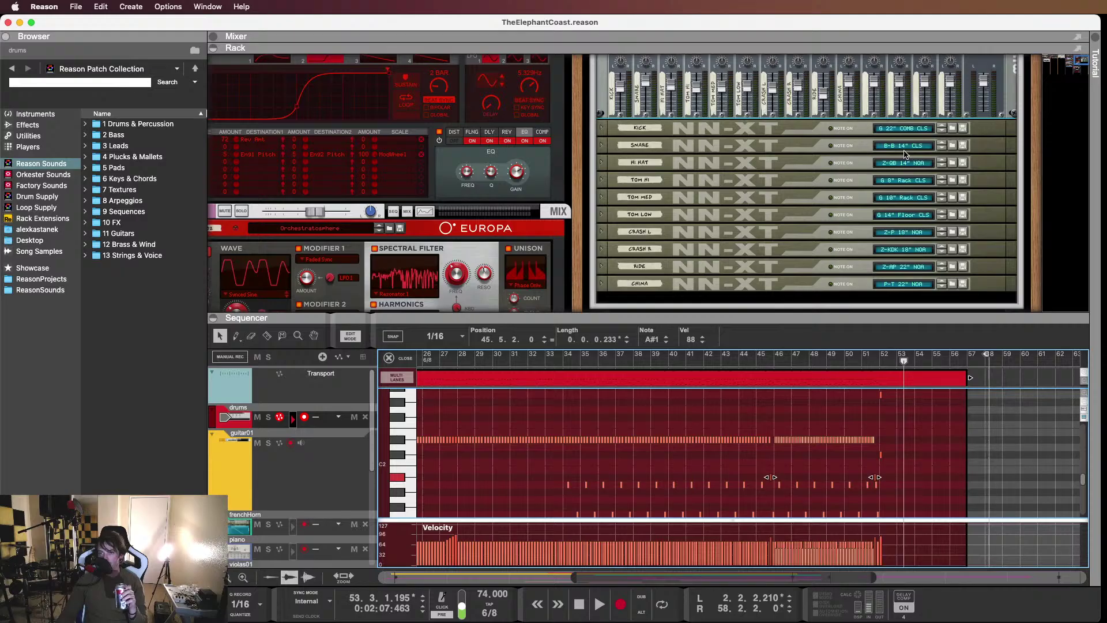
scroll(632, 473, left, 5)
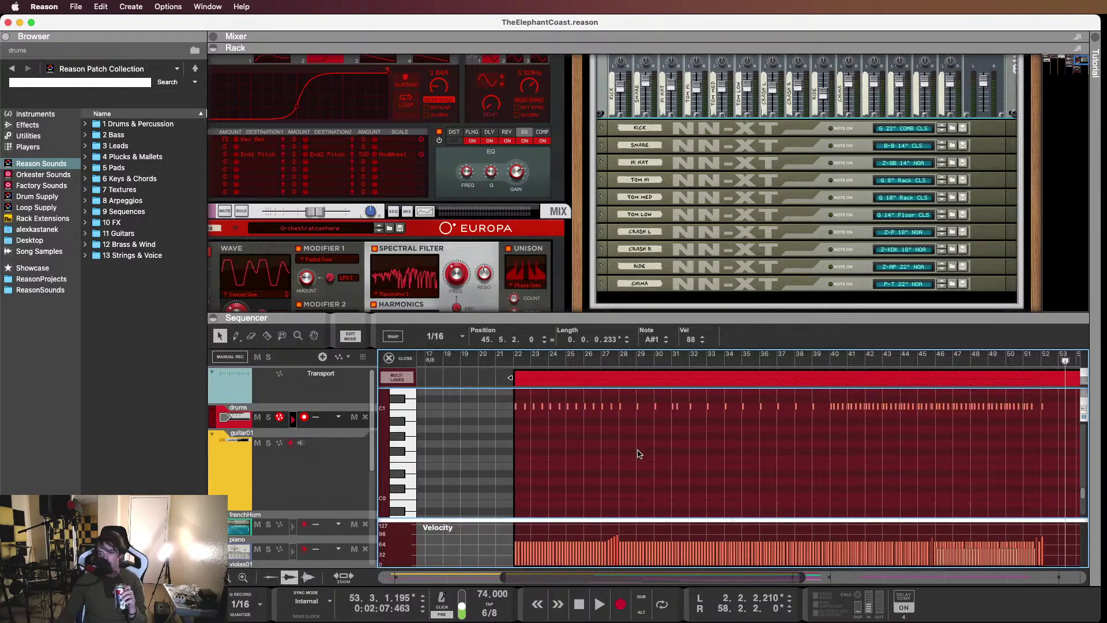
scroll(637, 453, down, 4)
scroll(637, 454, up, 2)
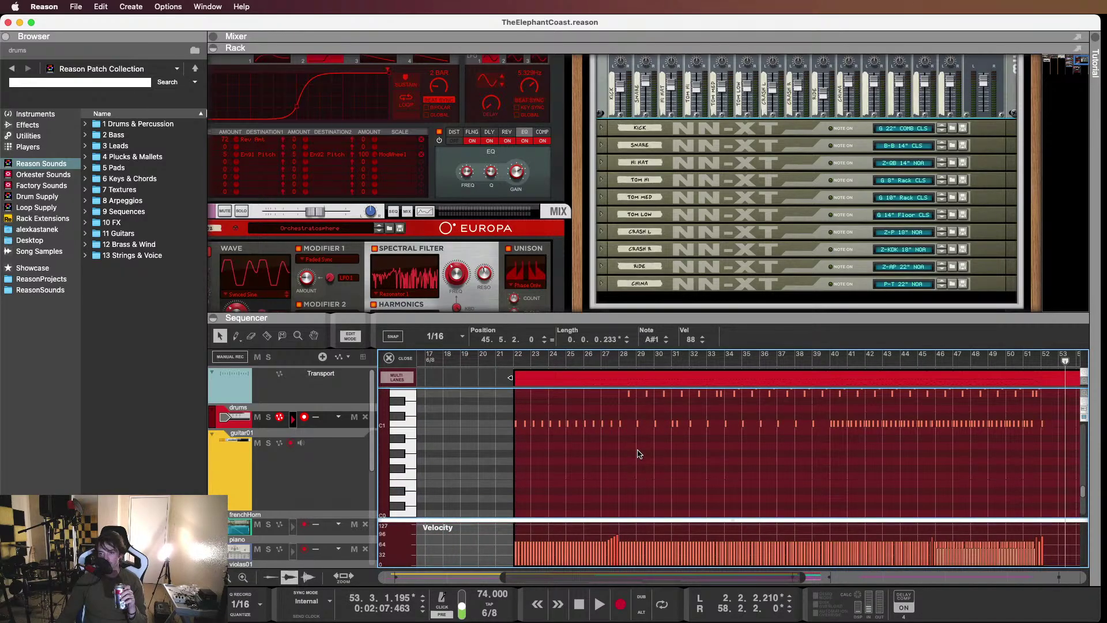
scroll(639, 454, up, 1)
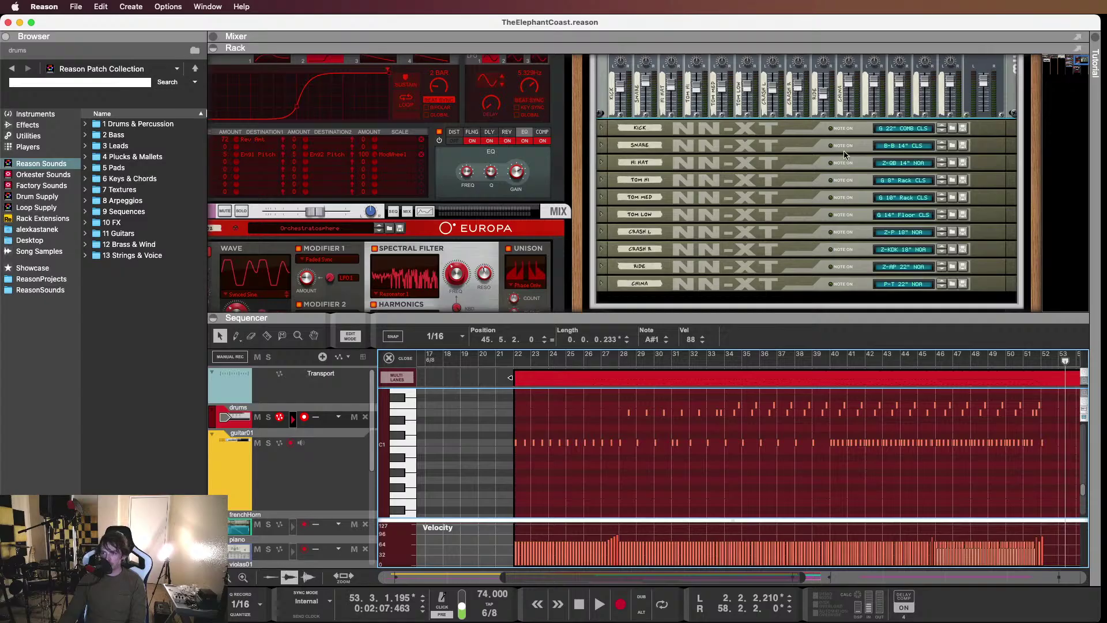
Open patch browsing for the KICK NN-XT, cancel it, and return to the Alt Drums 1. Preset Kits folder
scroll(907, 147, up, 1)
click(952, 141)
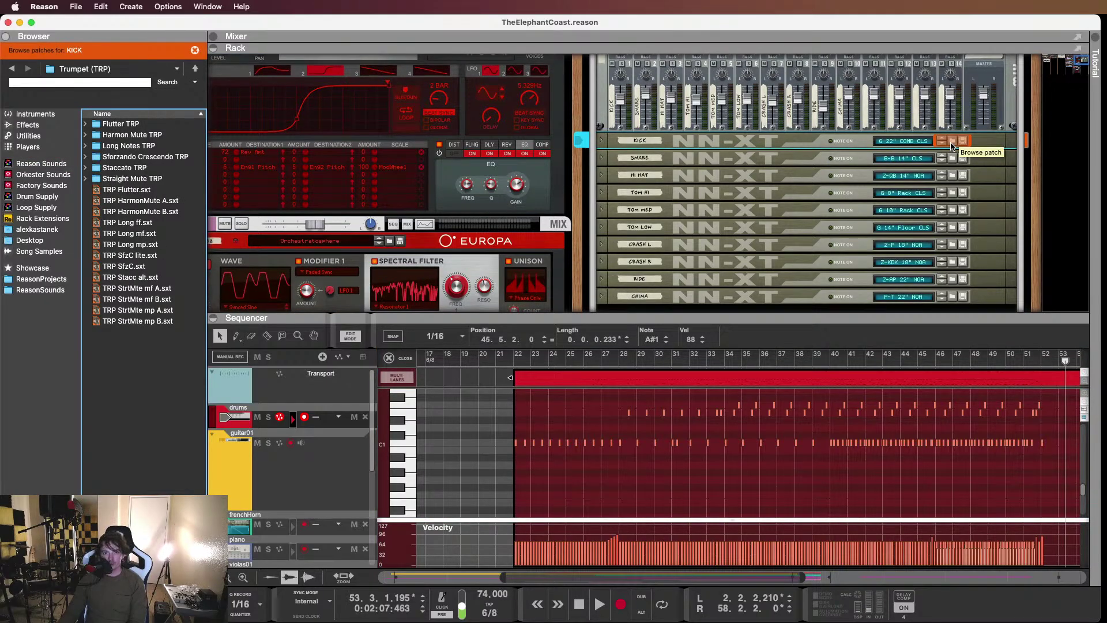
click(195, 51)
click(10, 68)
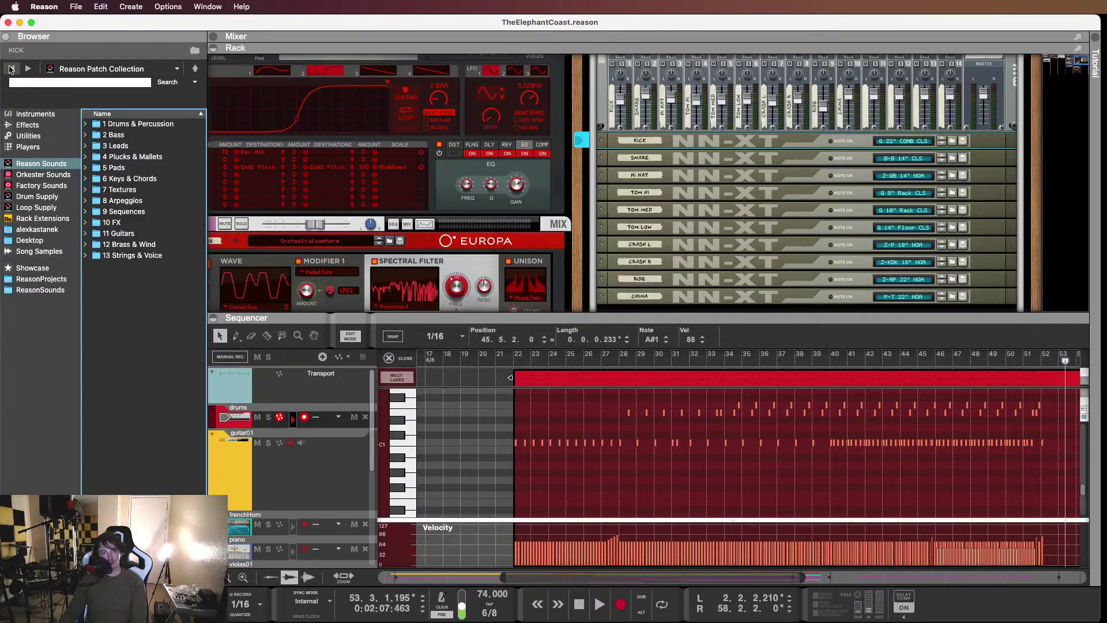
click(11, 69)
click(11, 69)
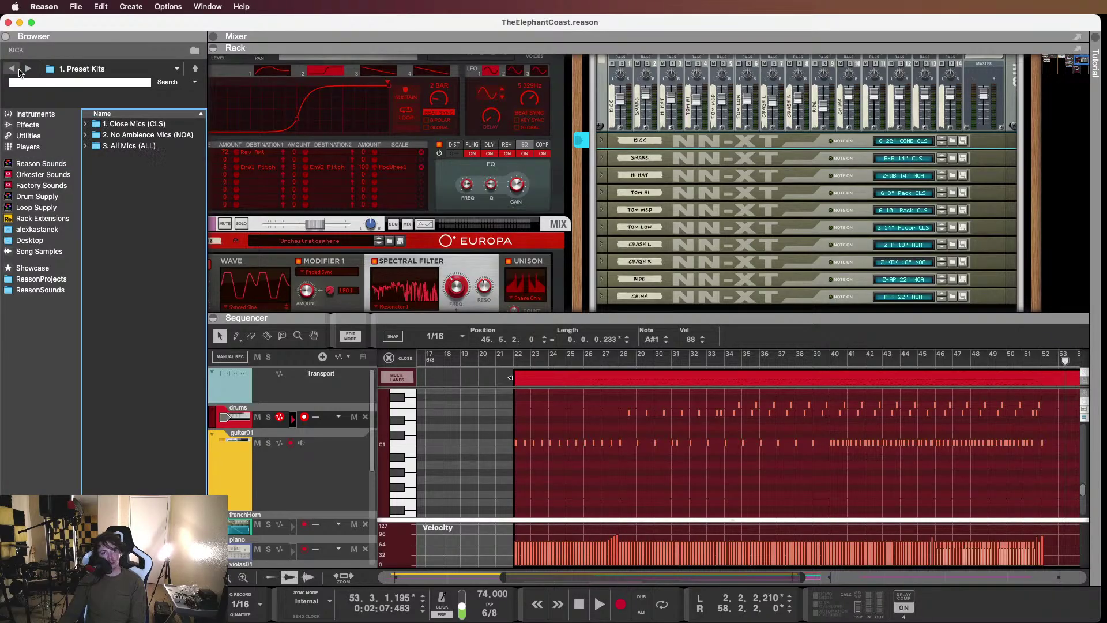
Open the Kick folder within the Close Mics (CLS) section of Alt Drums Pack 1's Individual Kit Pieces (NN-XT)
click(132, 125)
click(135, 147)
click(129, 125)
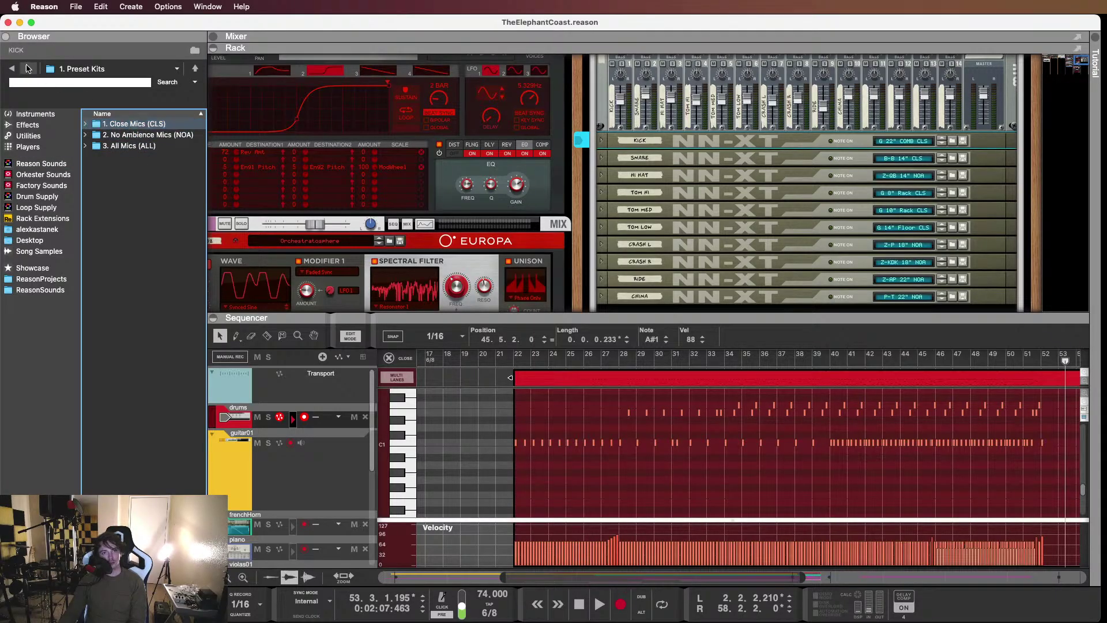
click(11, 69)
click(138, 134)
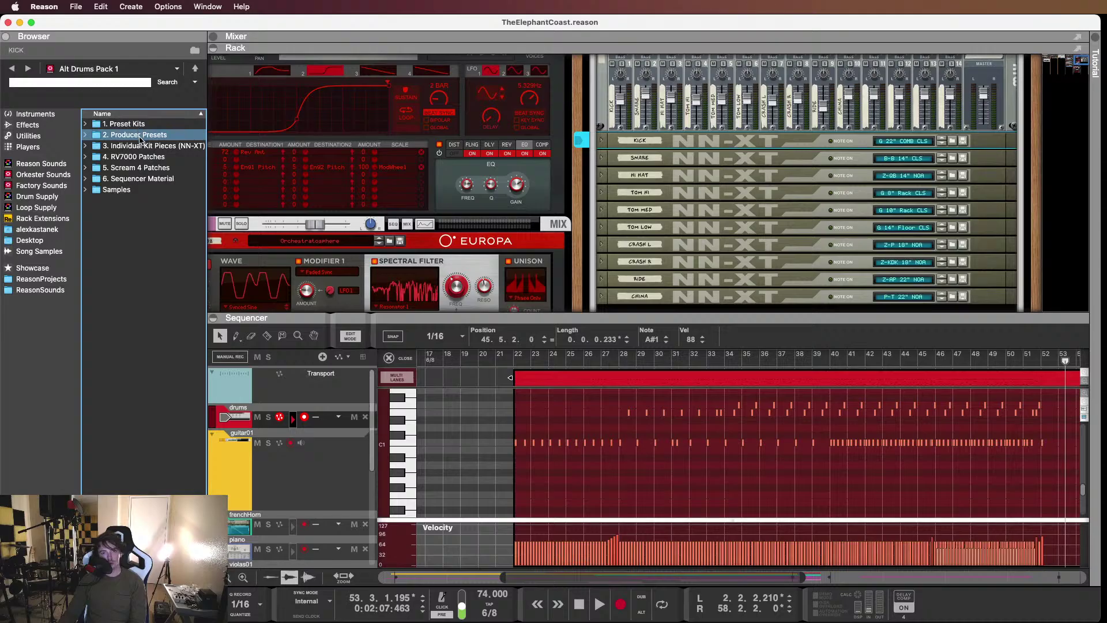
click(140, 145)
double_click(140, 150)
click(133, 125)
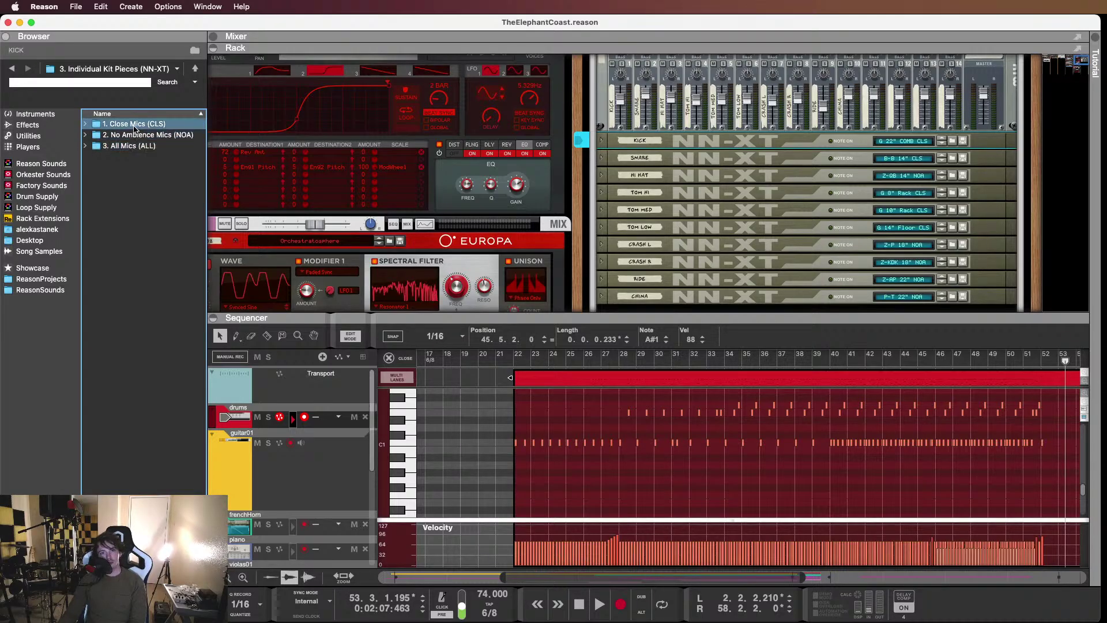
double_click(133, 126)
double_click(118, 125)
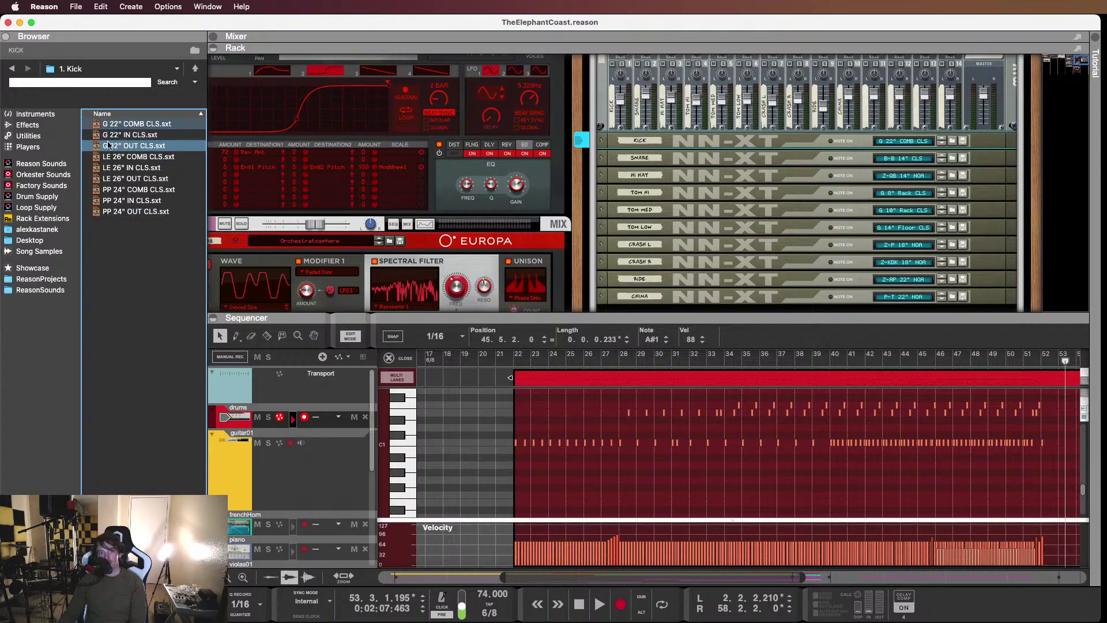
Check the drums Combinator in the rack, and open the Close Mics (CLS) folder of Alt Drums Pack 1's Preset Kits
scroll(681, 171, up, 5)
scroll(681, 172, up, 2)
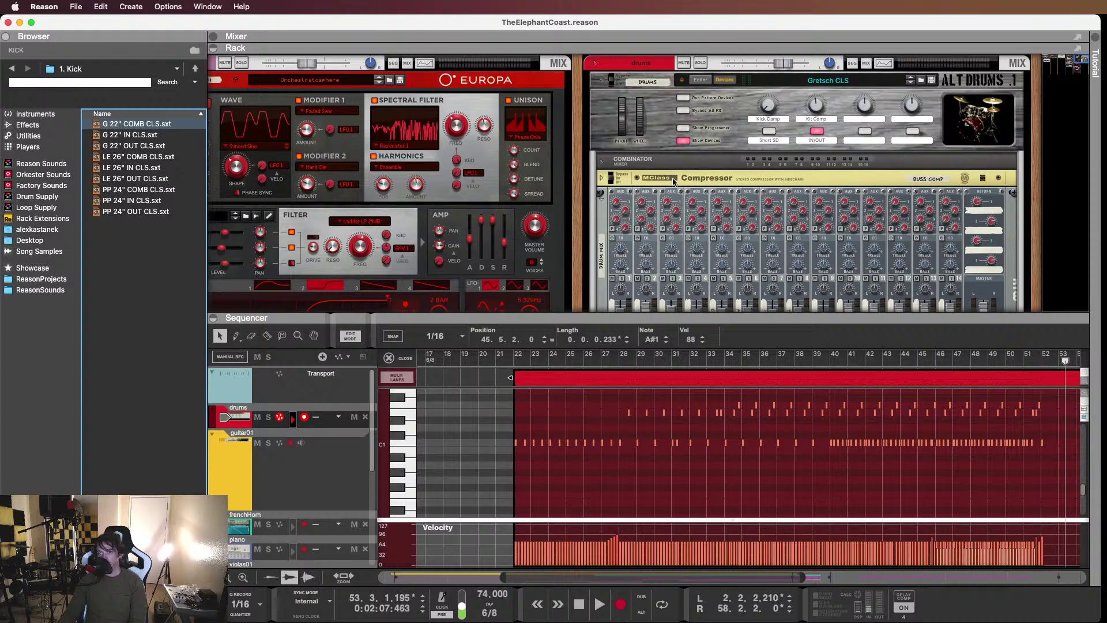
scroll(673, 181, up, 5)
scroll(672, 181, down, 5)
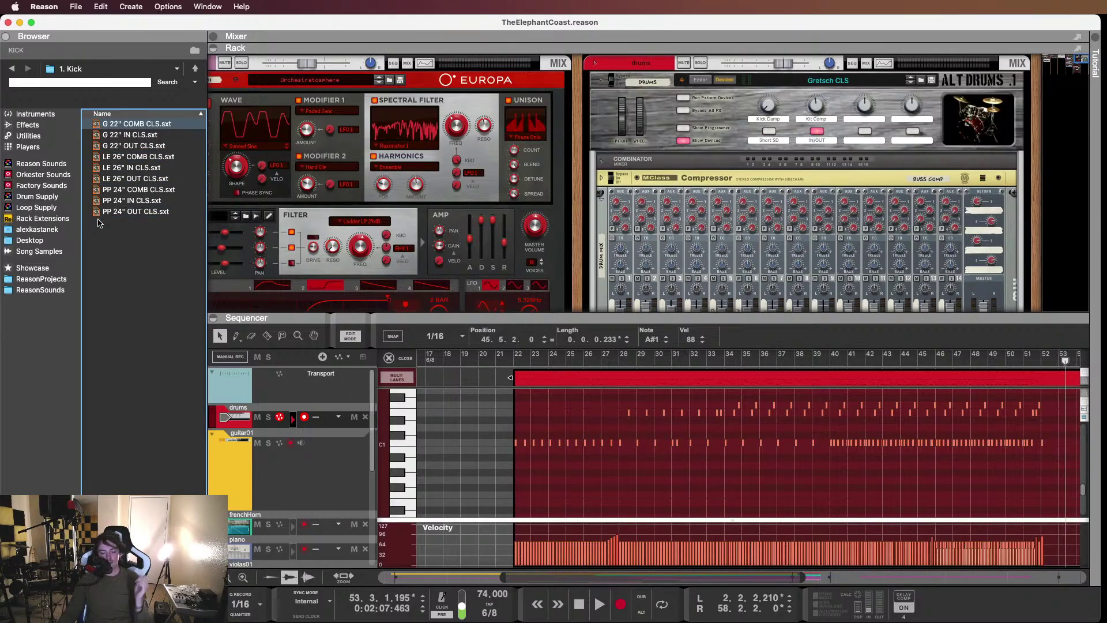
click(12, 68)
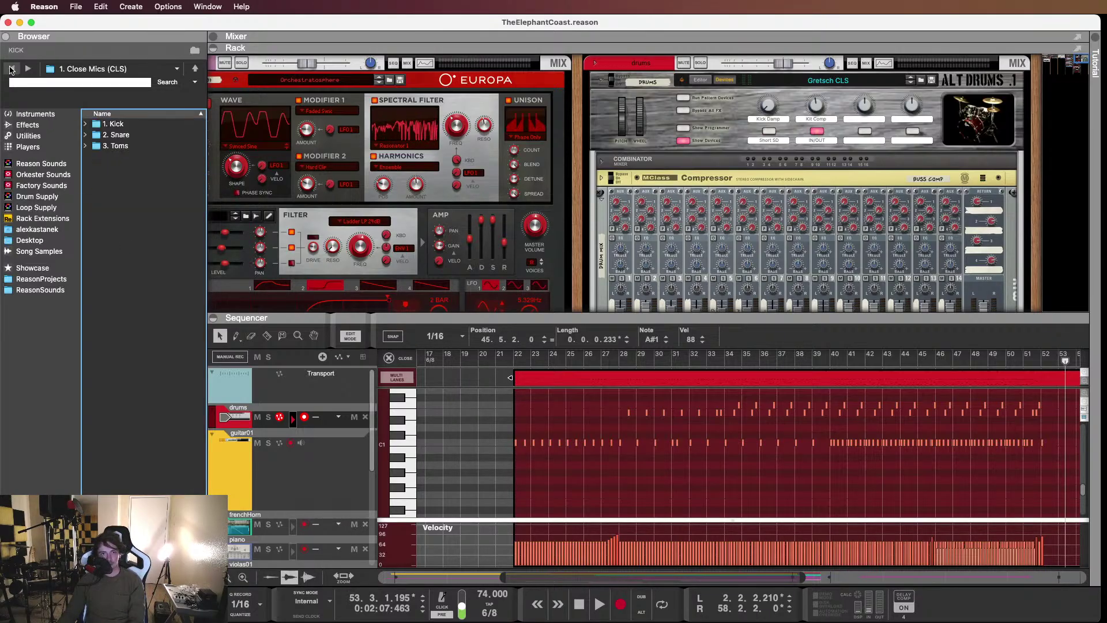
click(11, 69)
click(11, 69)
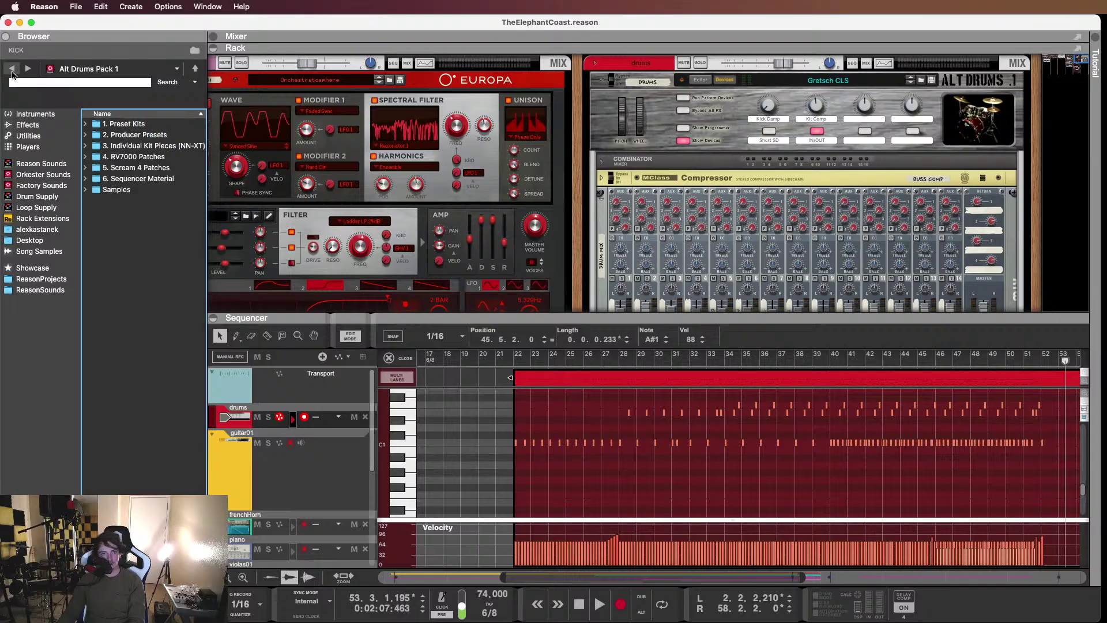
double_click(136, 125)
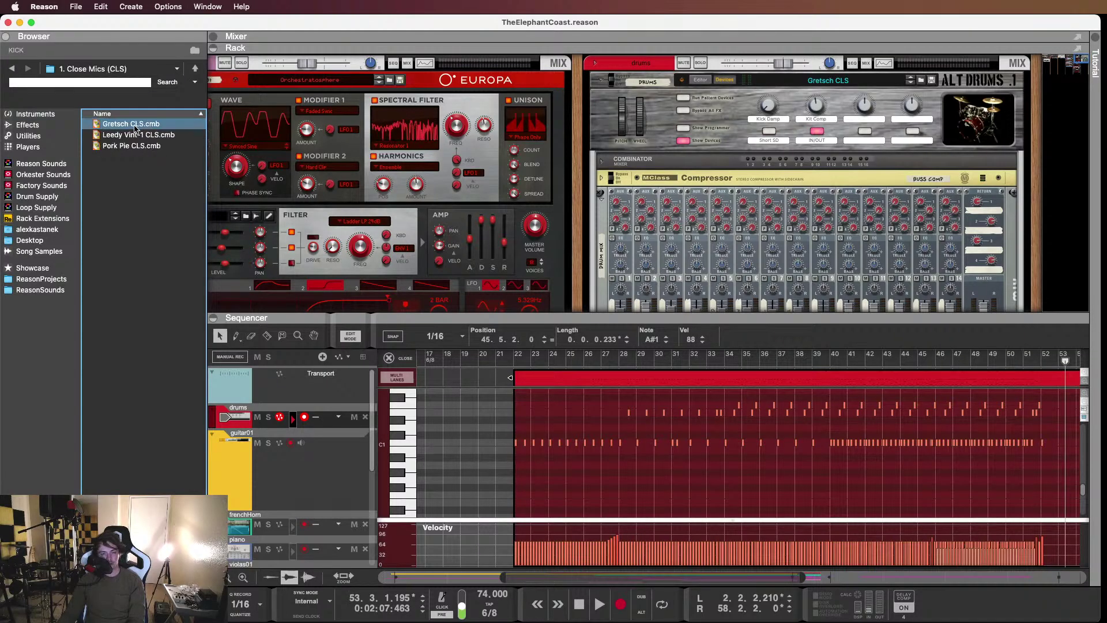
double_click(130, 126)
Look over the Gretsch CLS, Leedy Vint-1 CLS and Pork Pie CLS kit patches, and return to the Alt Drums Pack 1 root
click(133, 145)
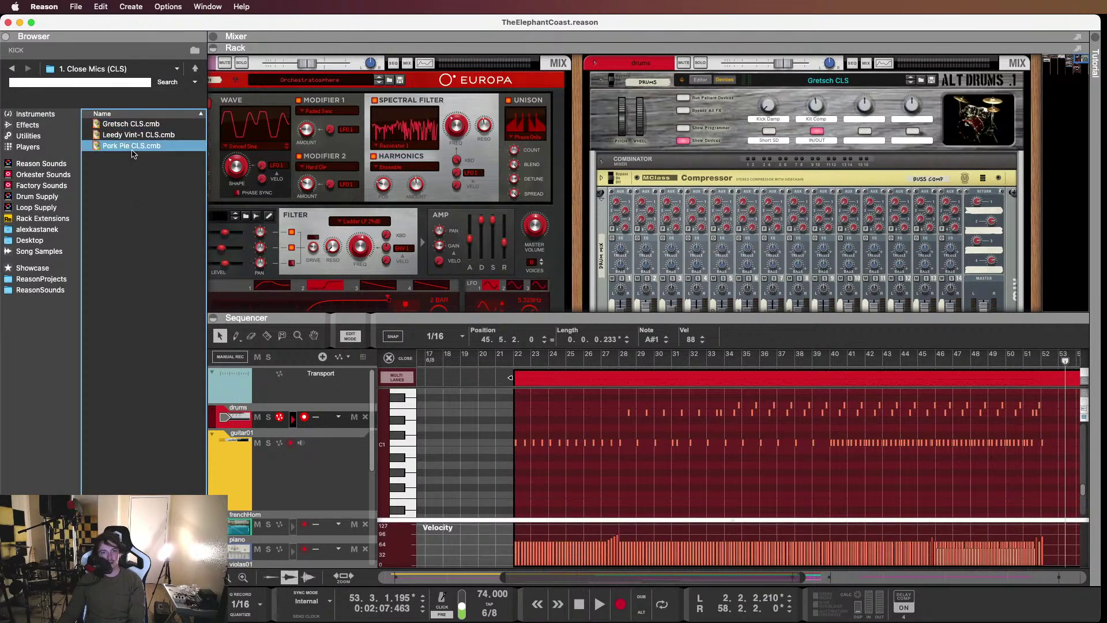
click(131, 134)
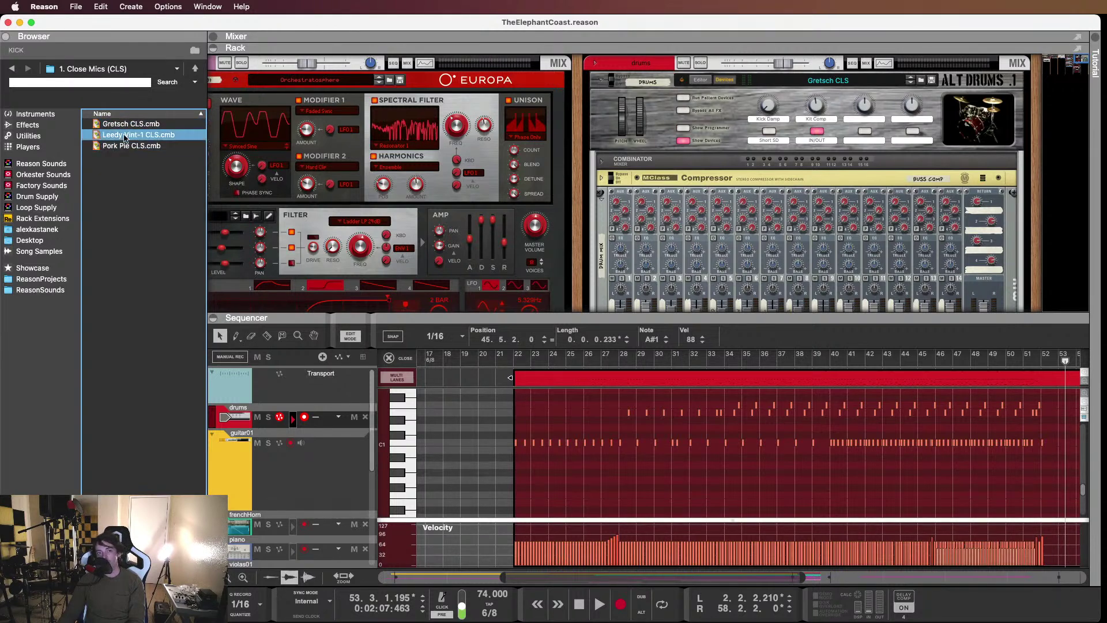
click(115, 123)
click(116, 134)
click(113, 146)
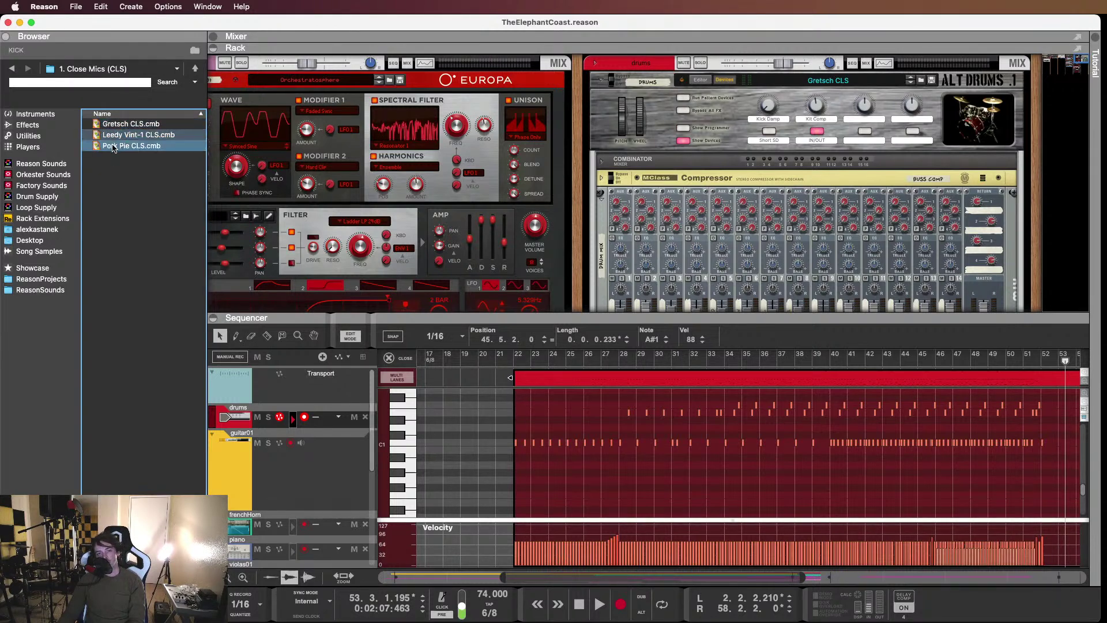
click(113, 123)
click(110, 136)
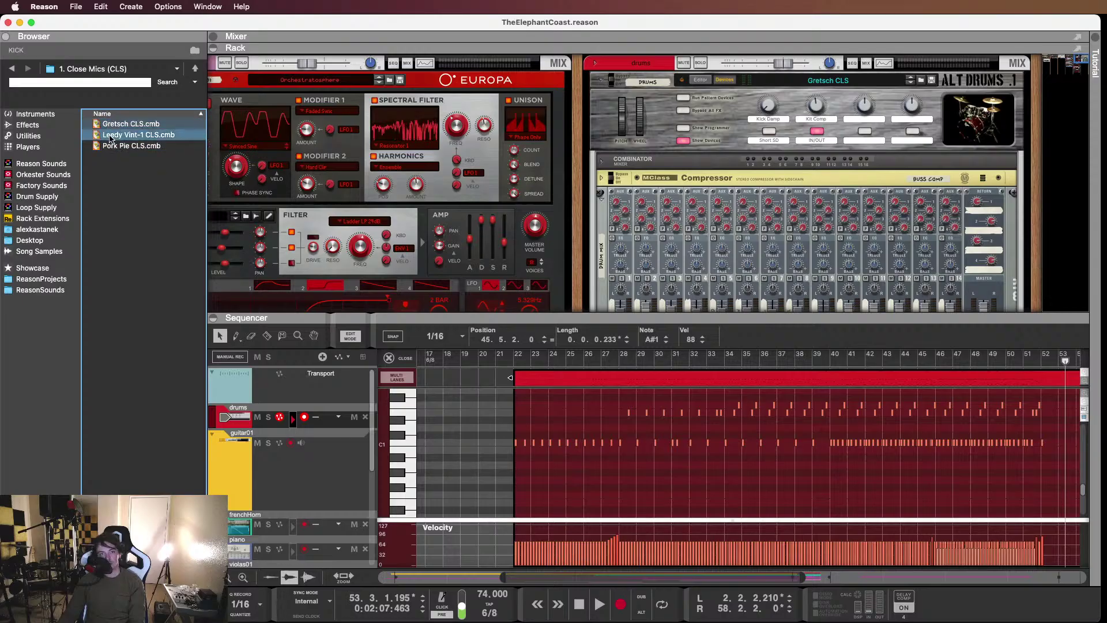
click(113, 147)
click(114, 136)
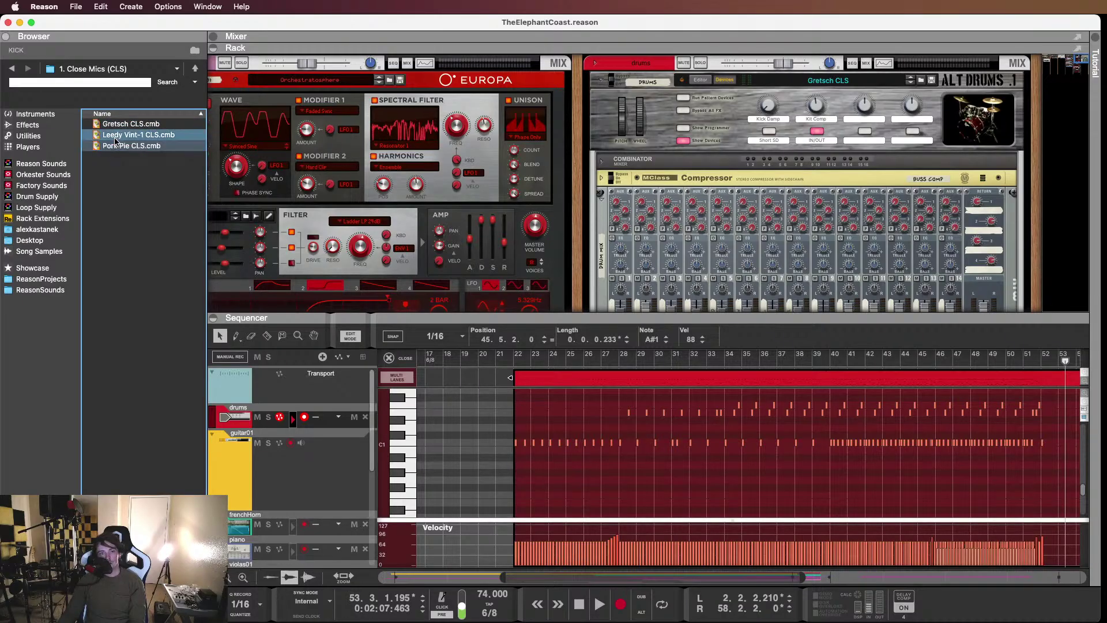
click(115, 147)
click(114, 137)
click(14, 69)
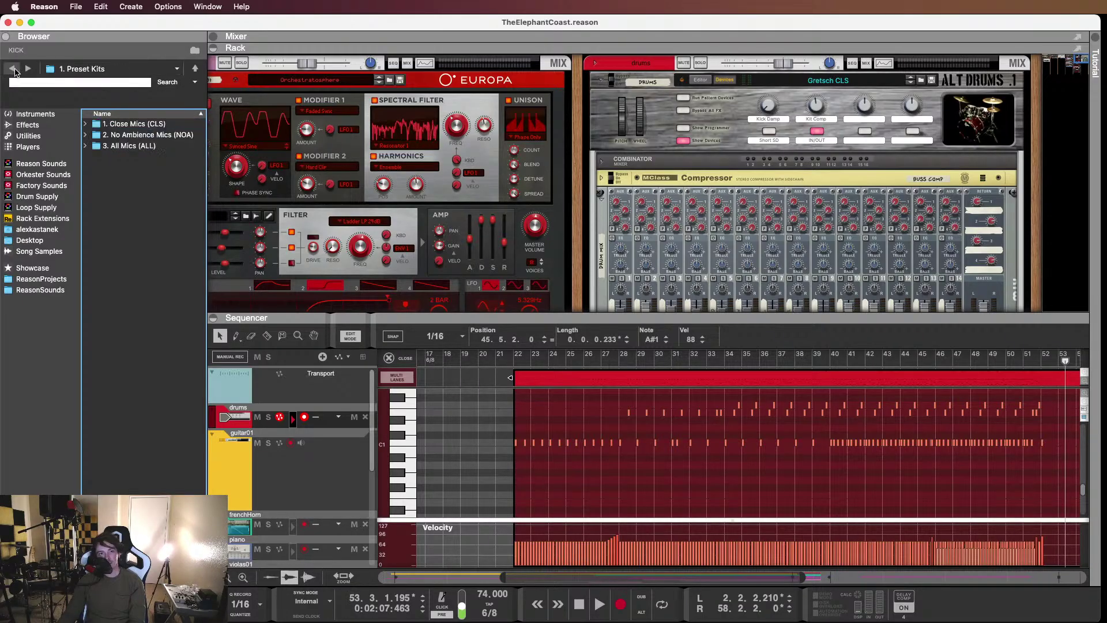
click(11, 70)
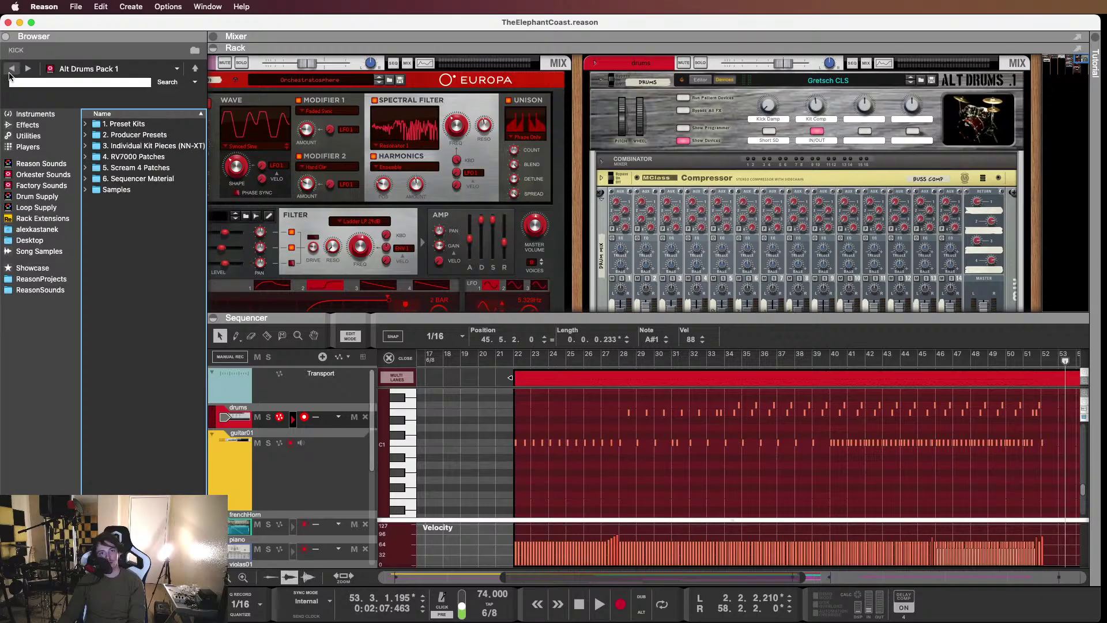
Open the close-mic kick patches in the Alt Drums Pack 1 folder 3. Individual Kit Pieces (NN-XT), under 1. Close Mics (CLS)
click(117, 169)
click(130, 147)
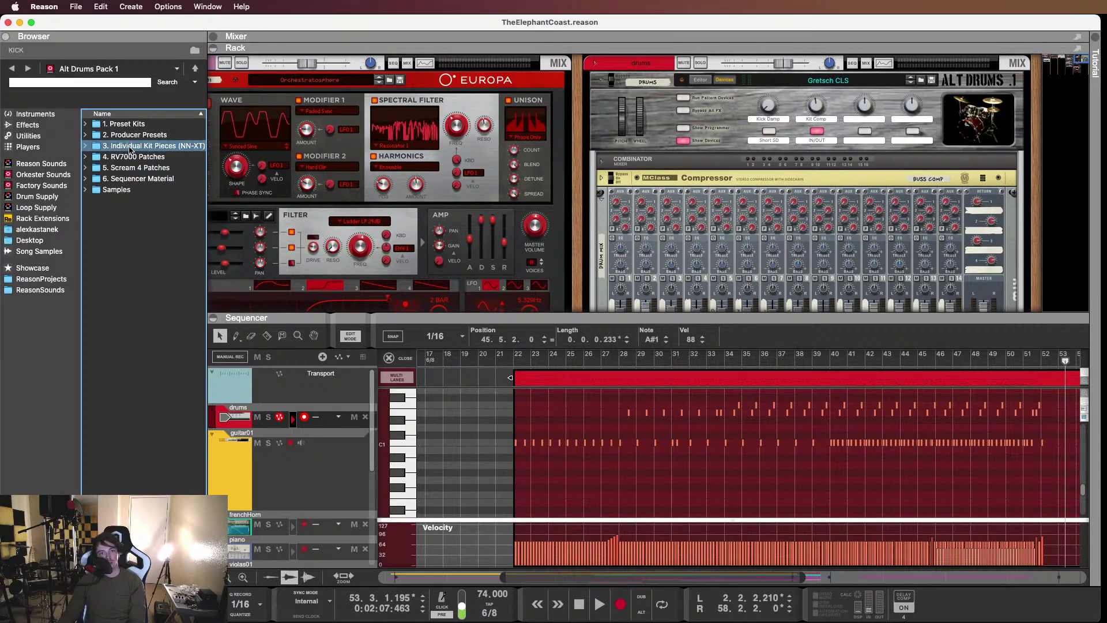
click(129, 125)
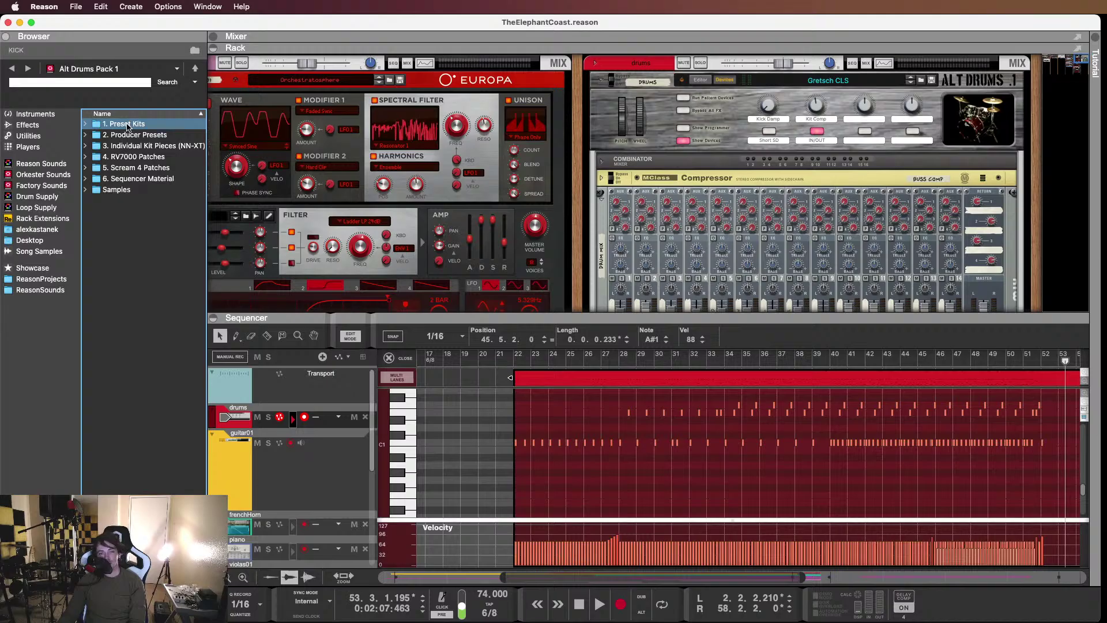
click(120, 147)
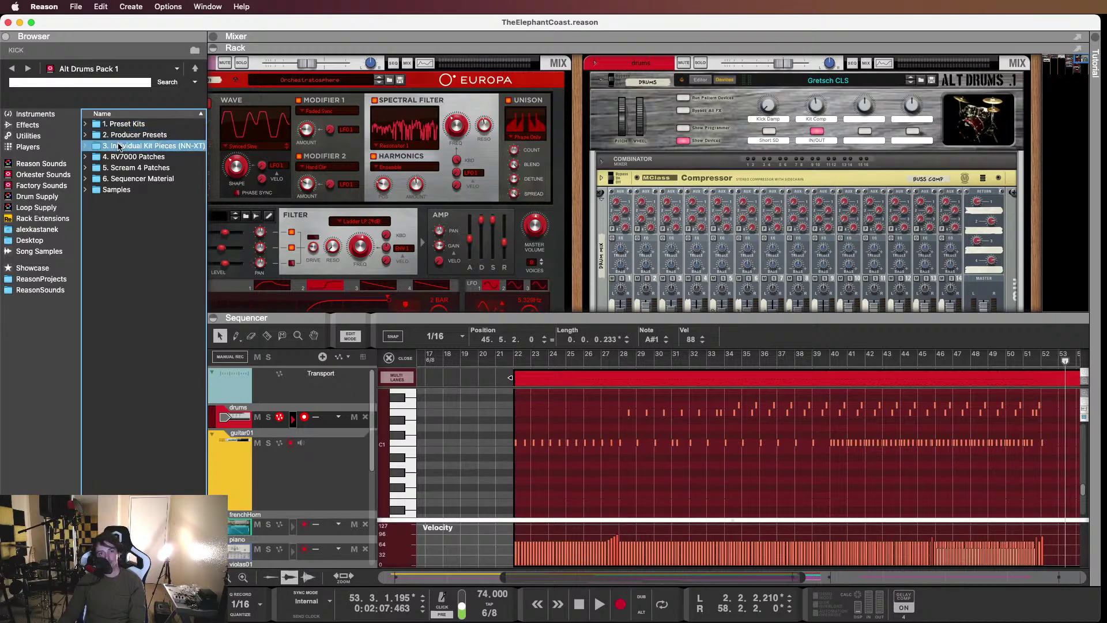
double_click(119, 147)
double_click(110, 124)
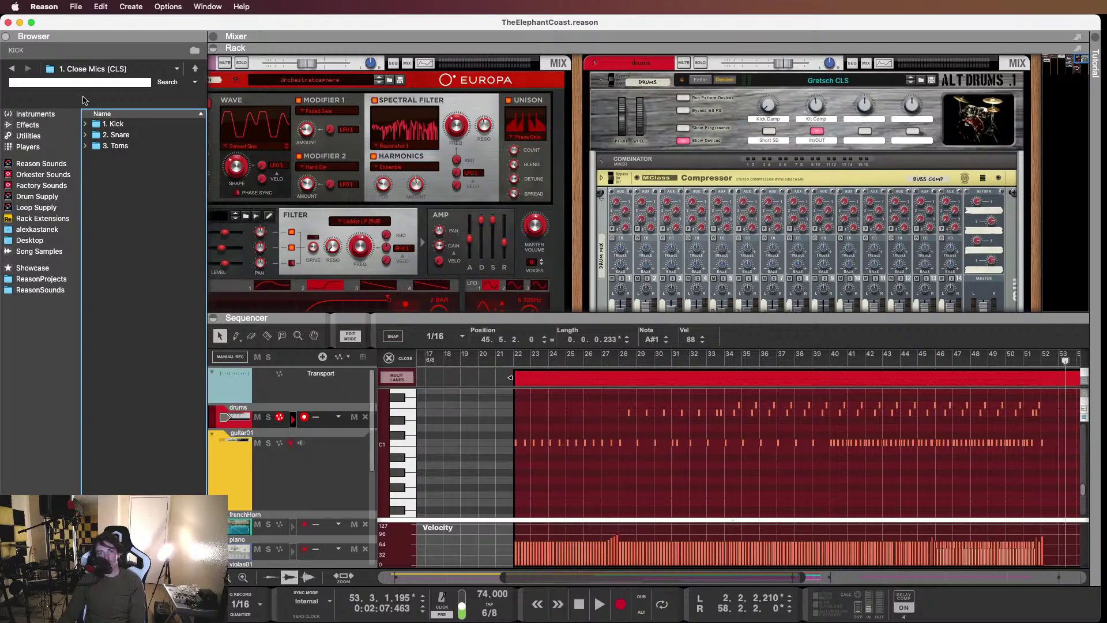
double_click(112, 124)
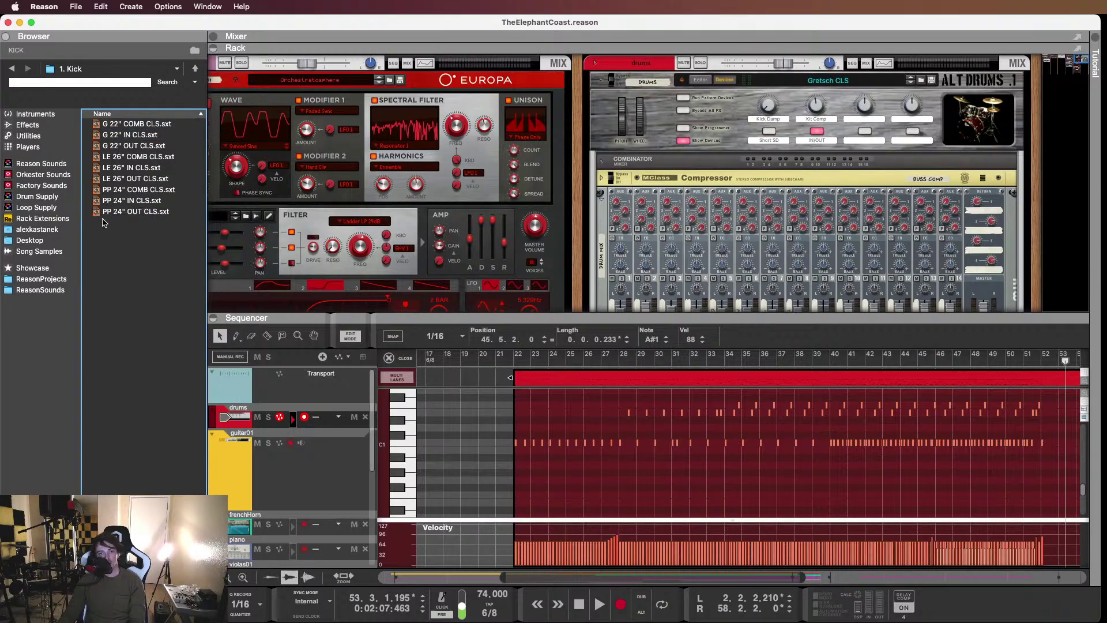
Compare the COMB, IN and OUT versions of the G 22" kick patches with the patch loaded in the Kick NN-XT
scroll(855, 154, down, 3)
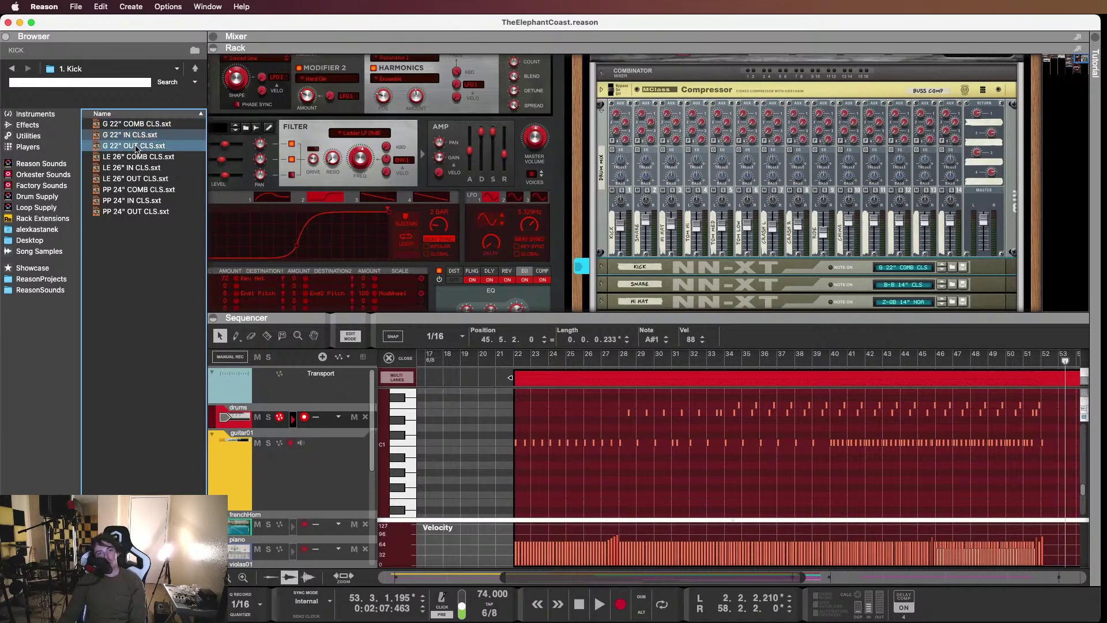
click(133, 124)
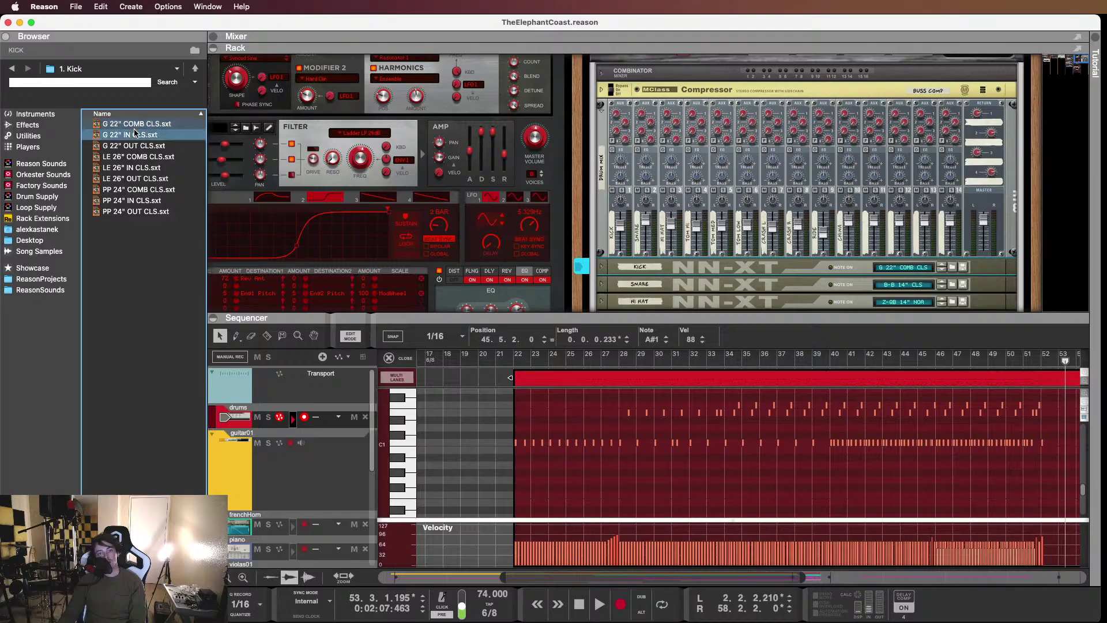
click(137, 136)
click(135, 145)
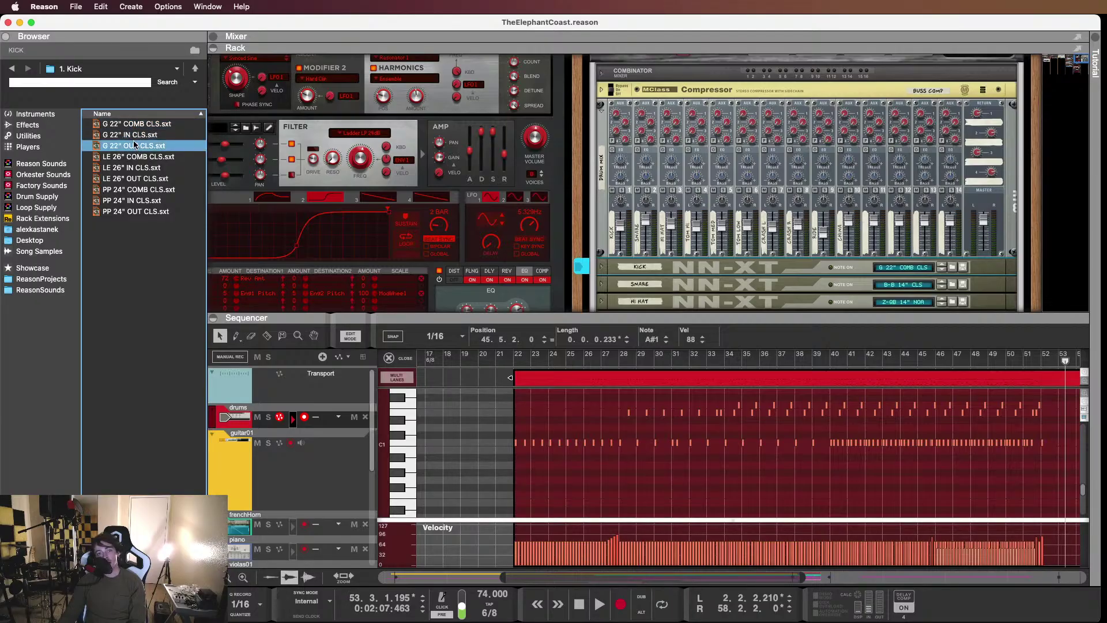
click(134, 134)
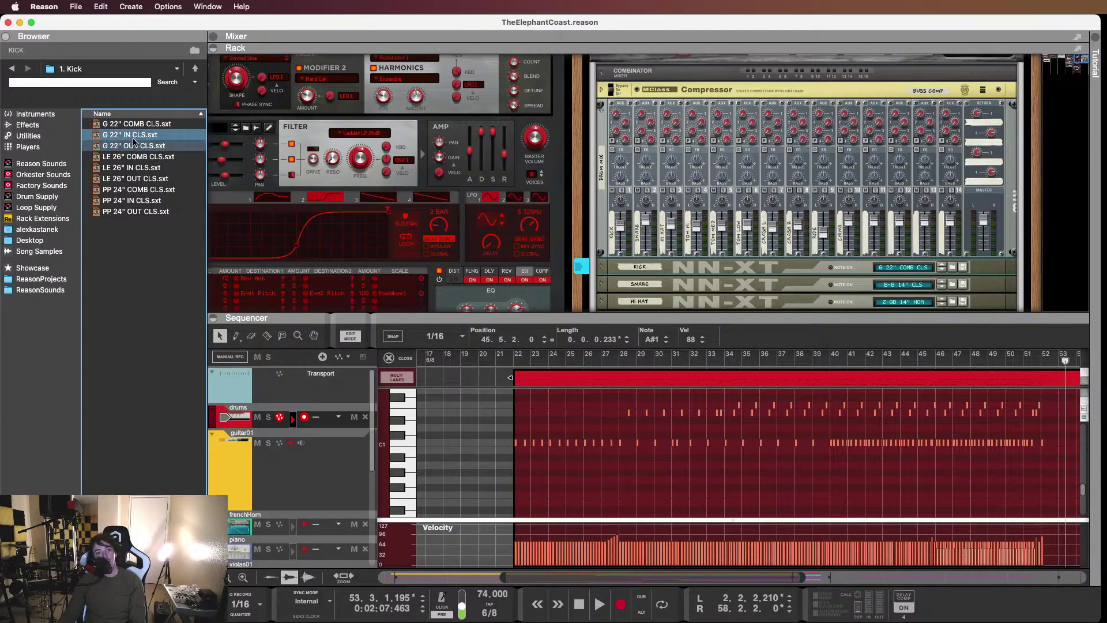
click(134, 125)
click(139, 136)
click(139, 146)
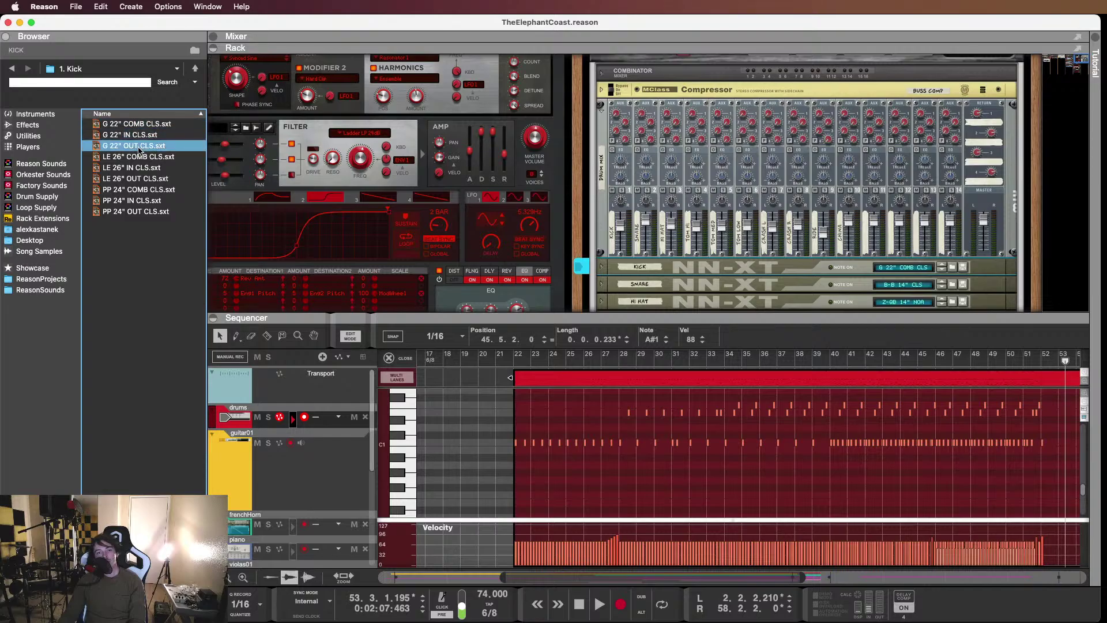
click(138, 137)
click(139, 126)
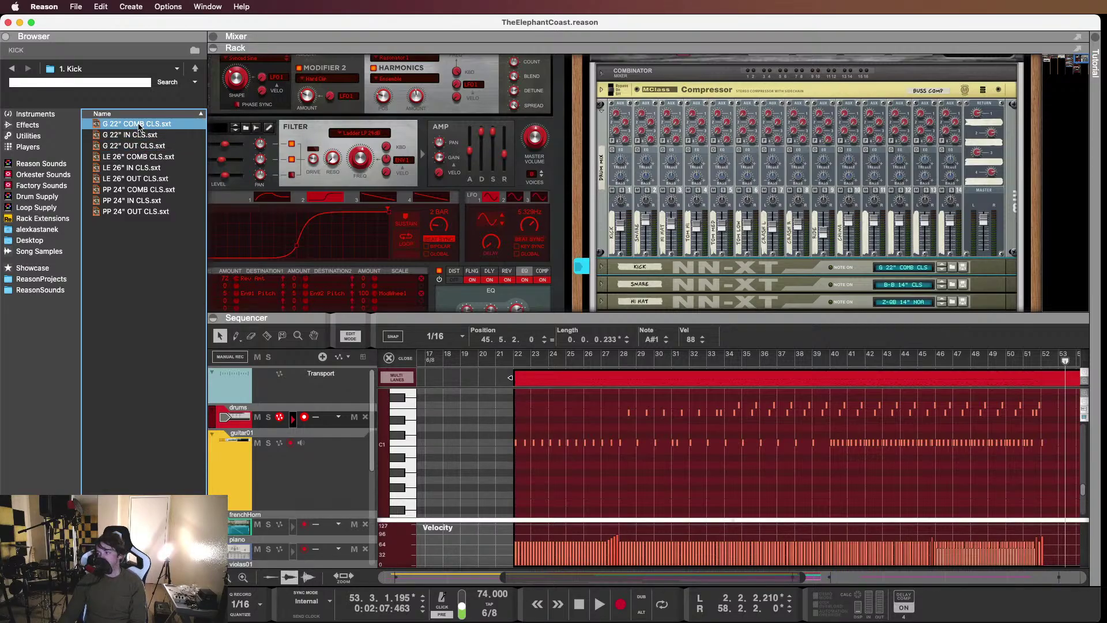
click(139, 135)
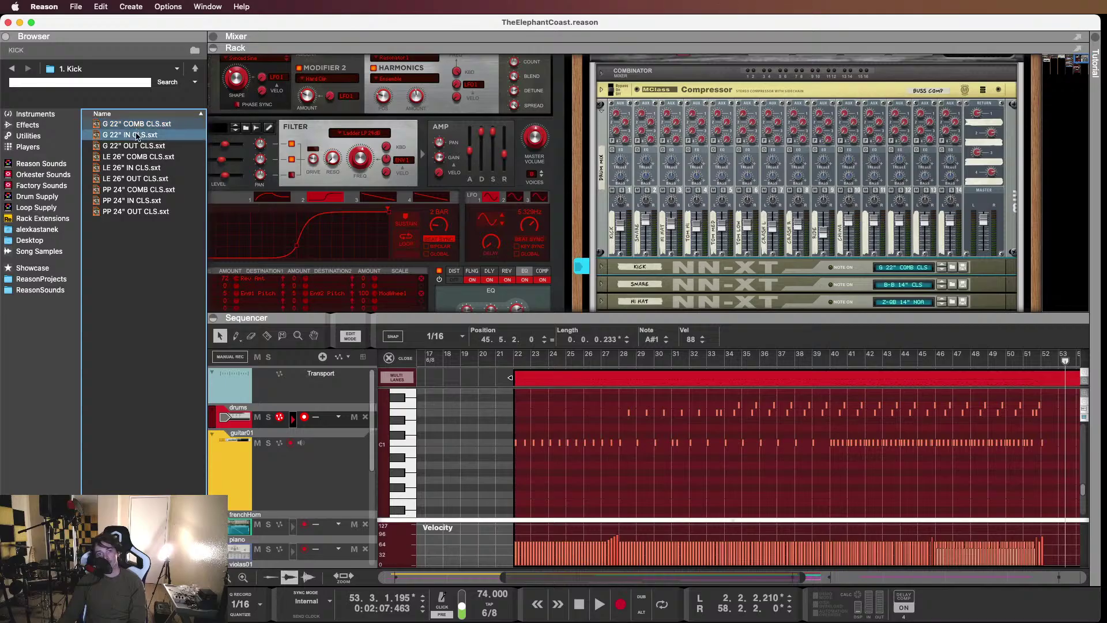
click(136, 146)
click(136, 136)
click(135, 148)
click(133, 136)
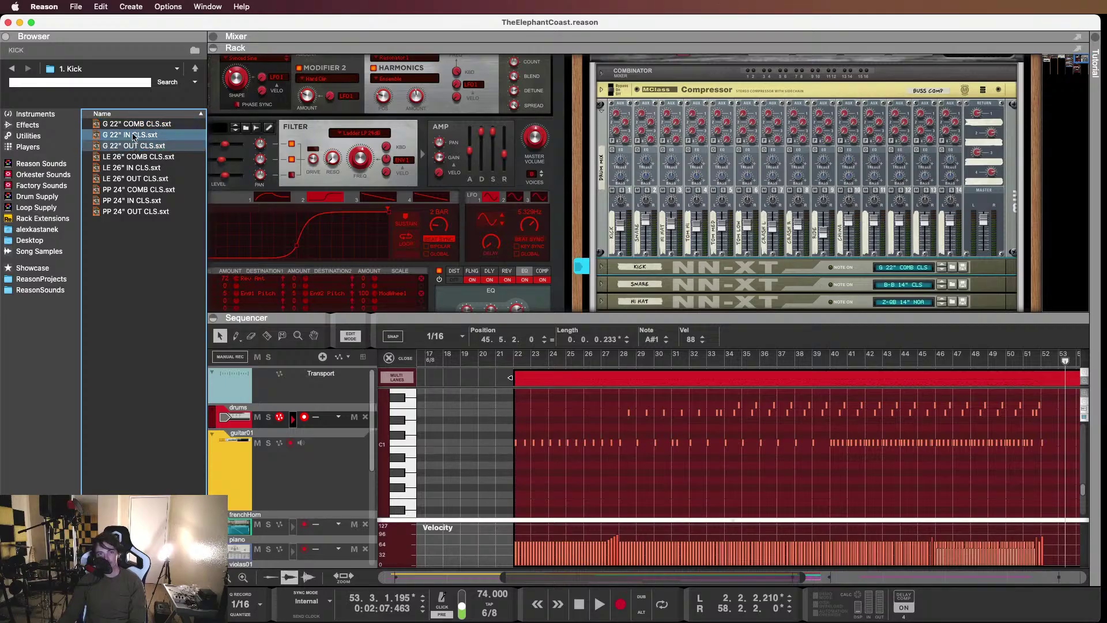
click(133, 126)
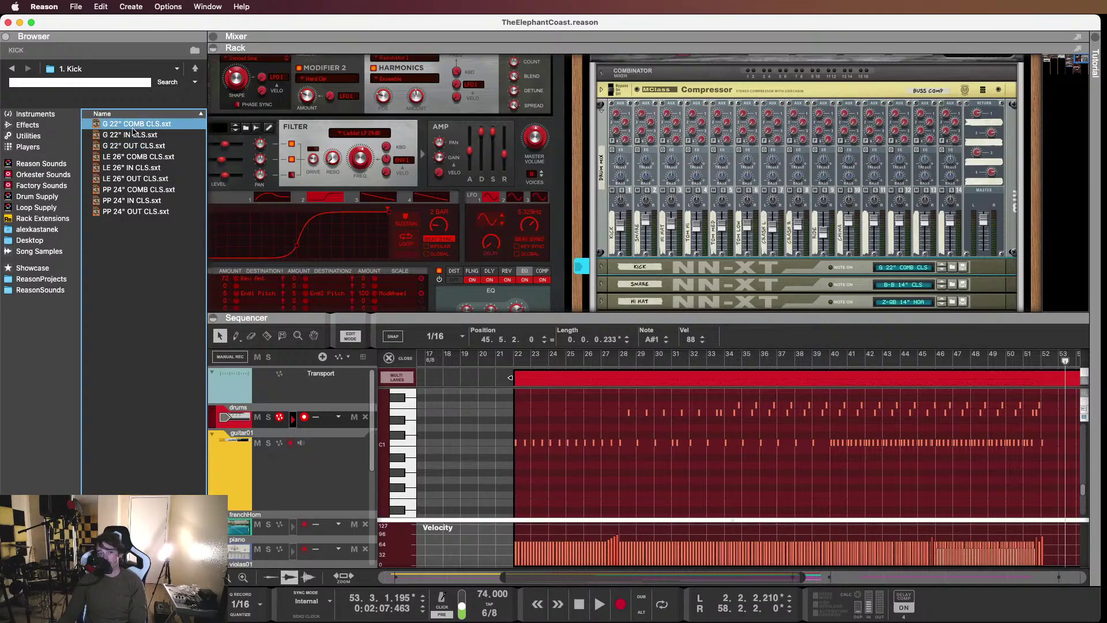
click(133, 135)
click(135, 145)
click(136, 136)
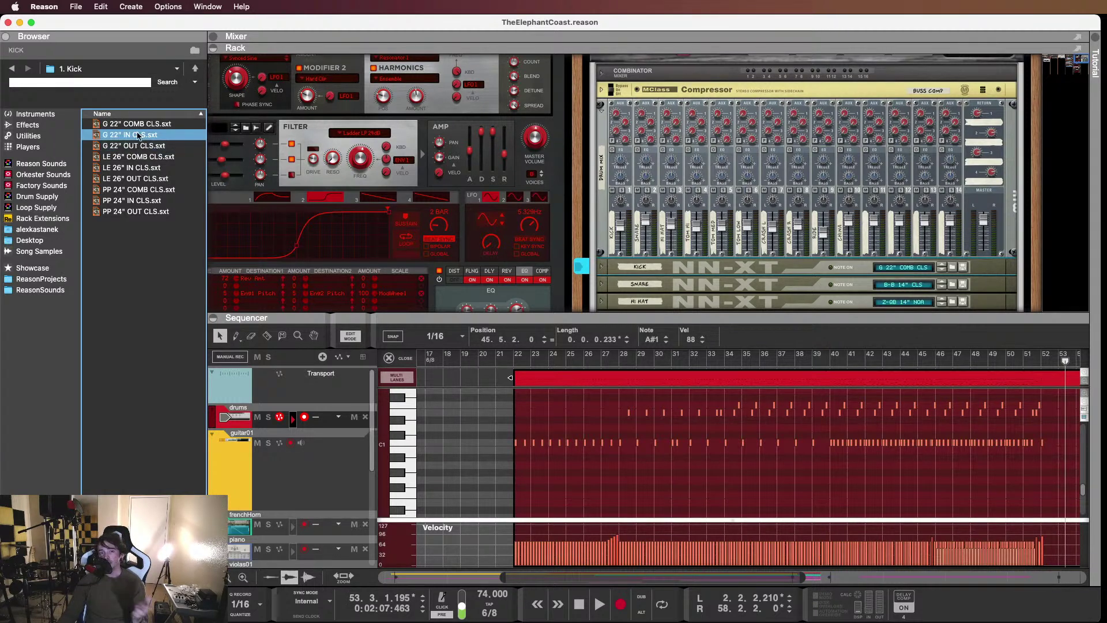
click(135, 125)
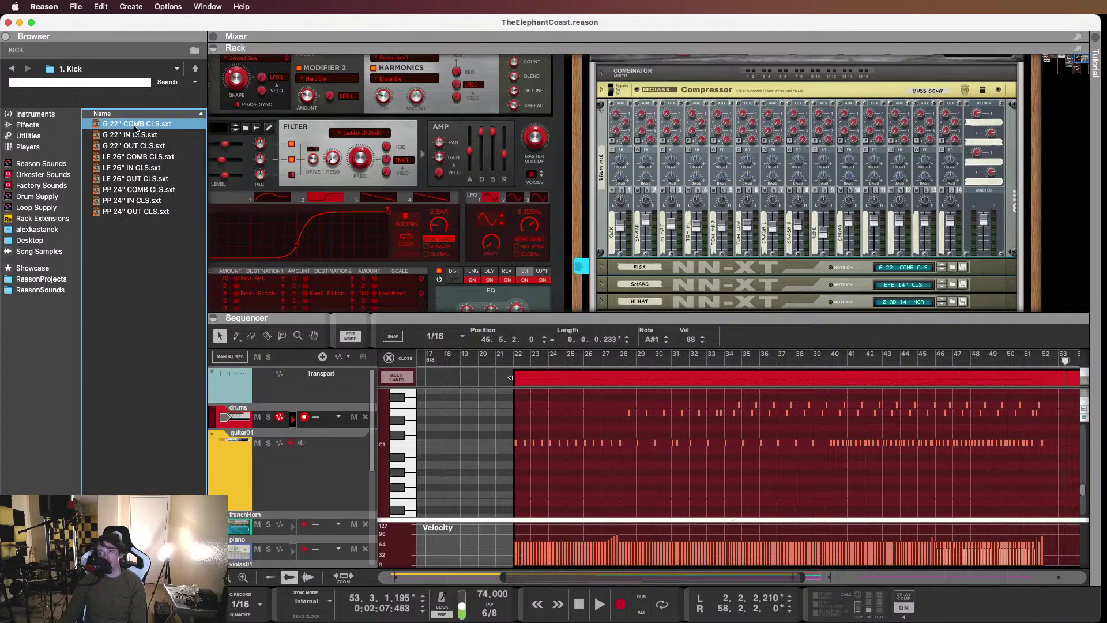
click(135, 155)
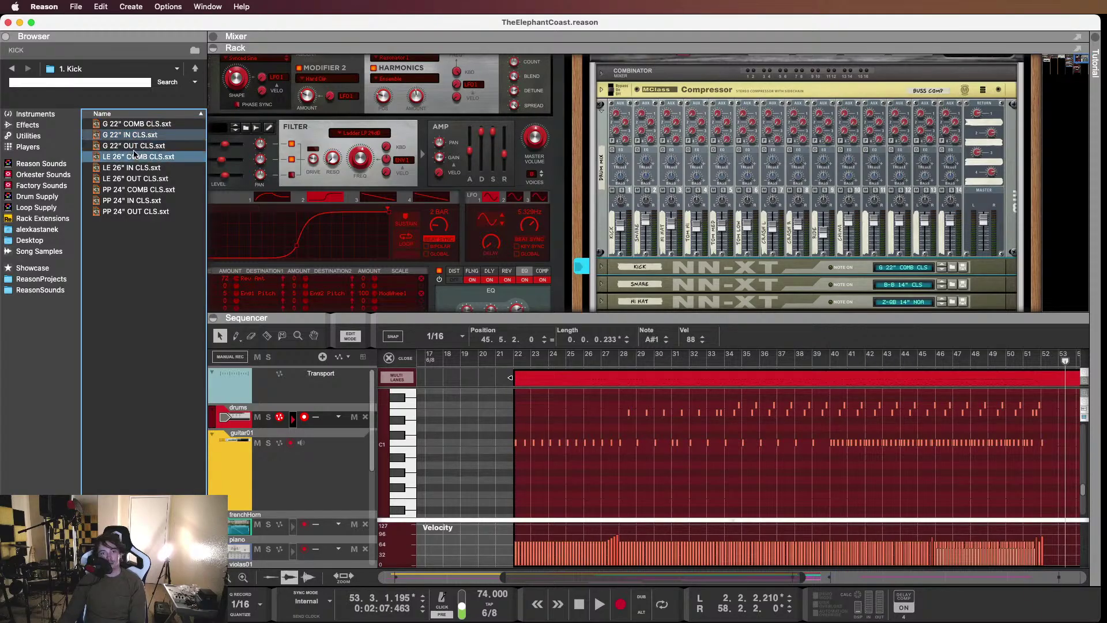
Unfold the Kick NN-XT in the drum Combinator and load the LE 26" COMB CLS.sxt patch into it
scroll(635, 204, down, 5)
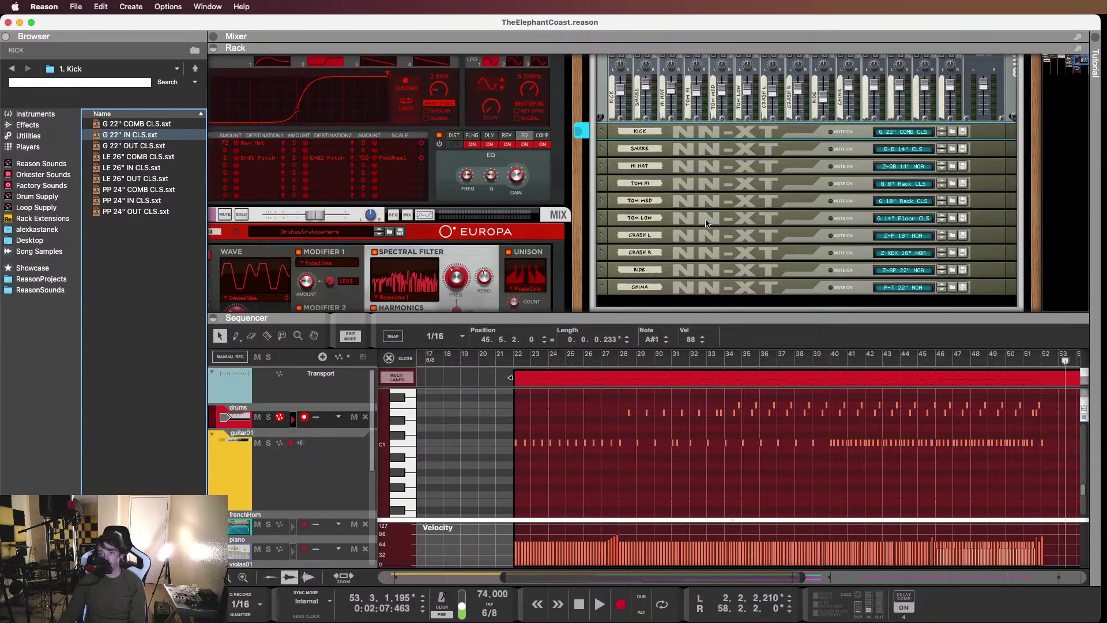
click(602, 132)
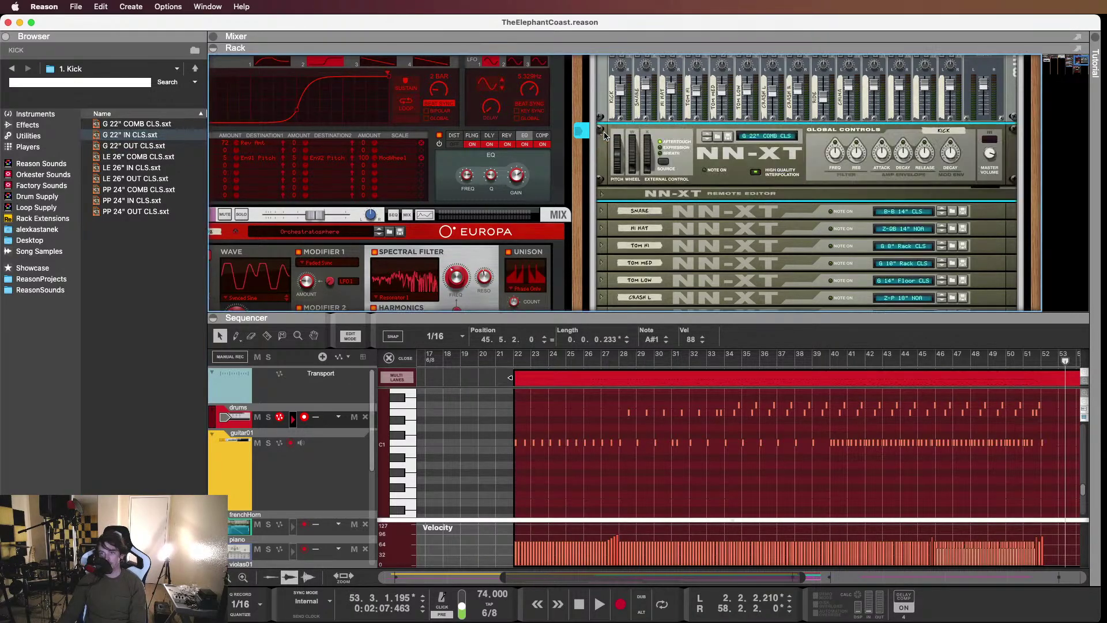
click(119, 145)
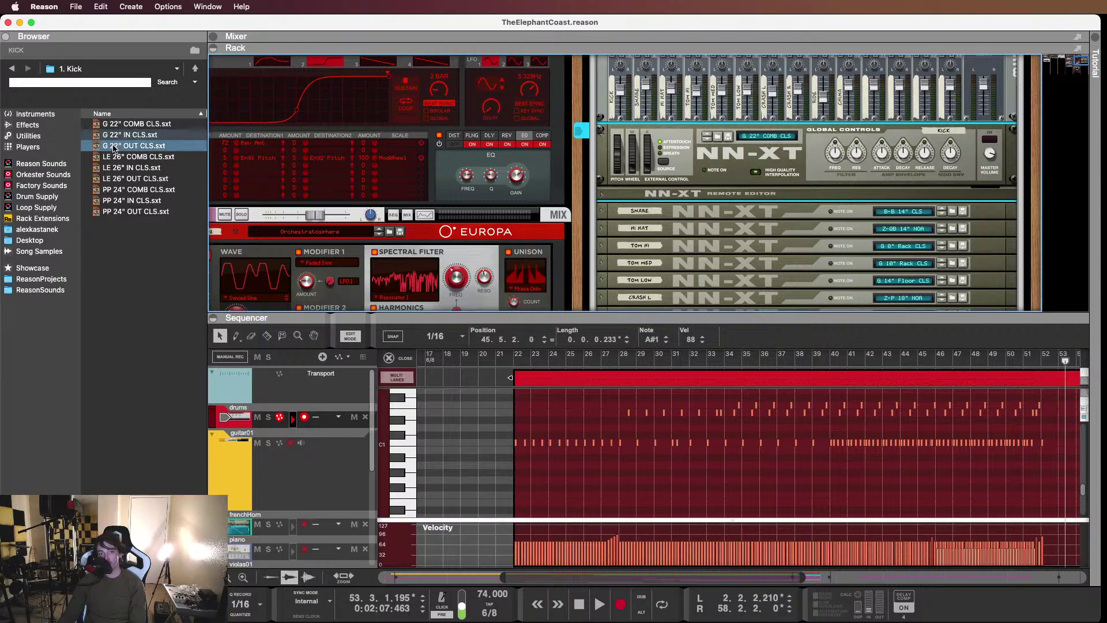
click(124, 137)
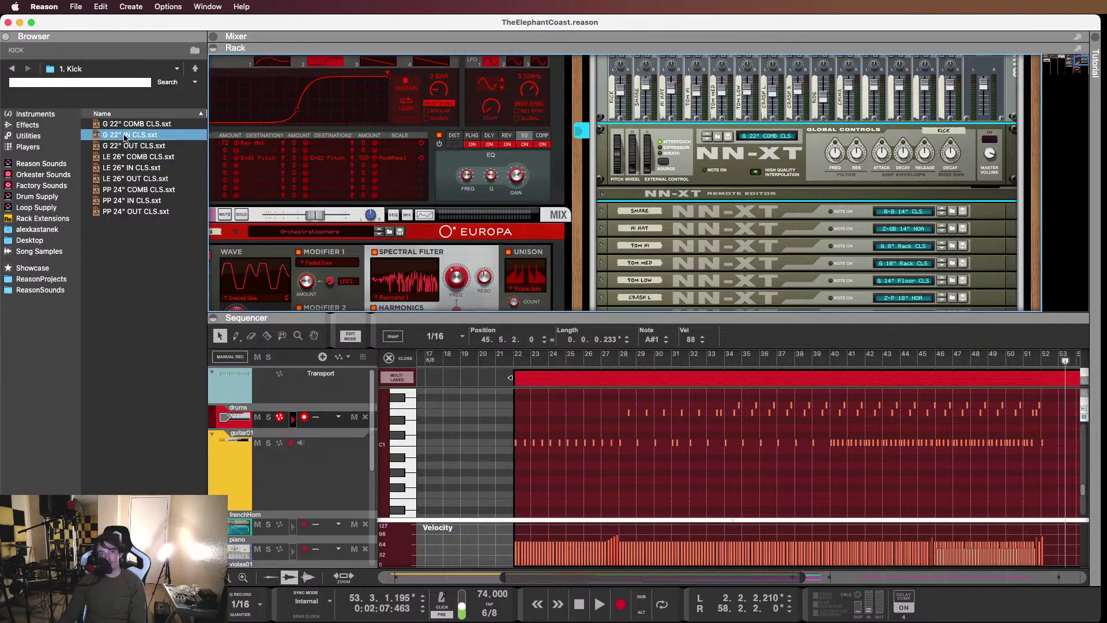
click(127, 167)
click(122, 170)
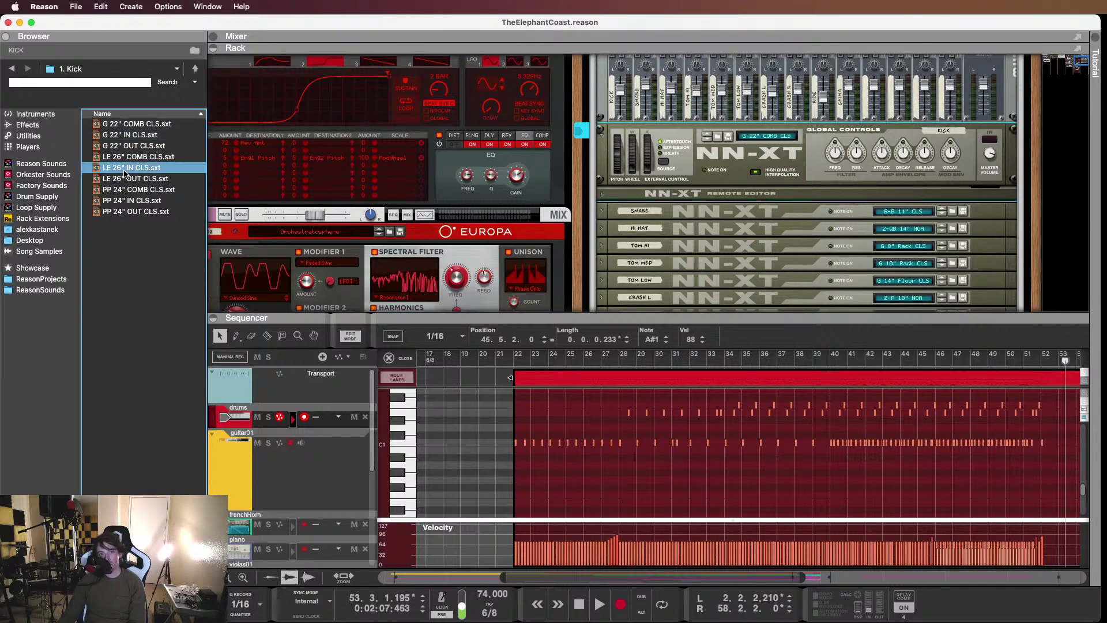
click(121, 158)
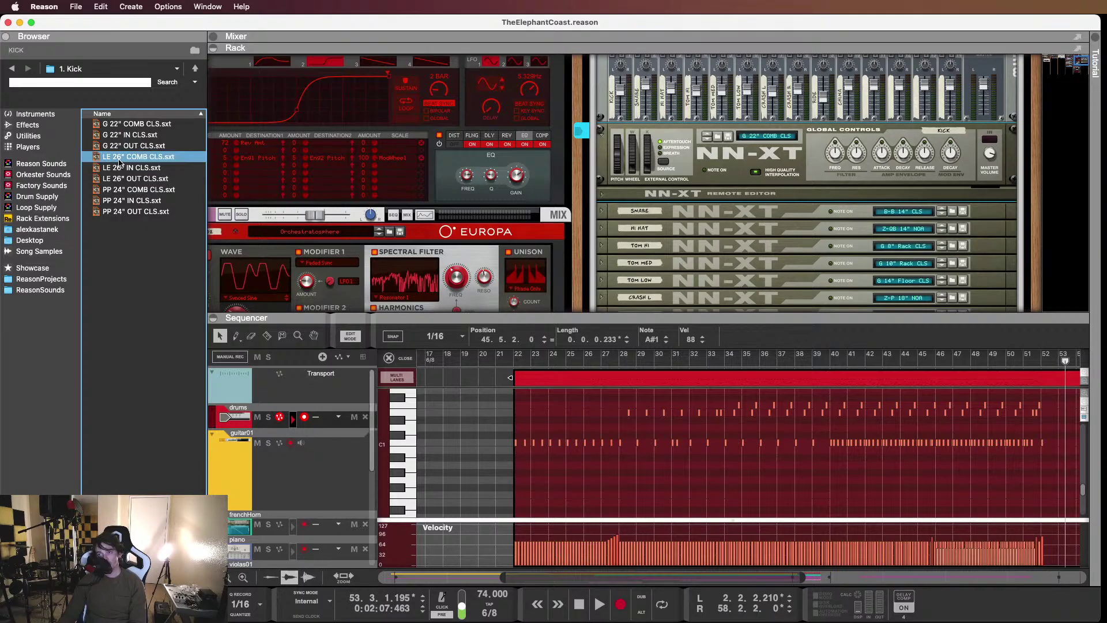
double_click(120, 163)
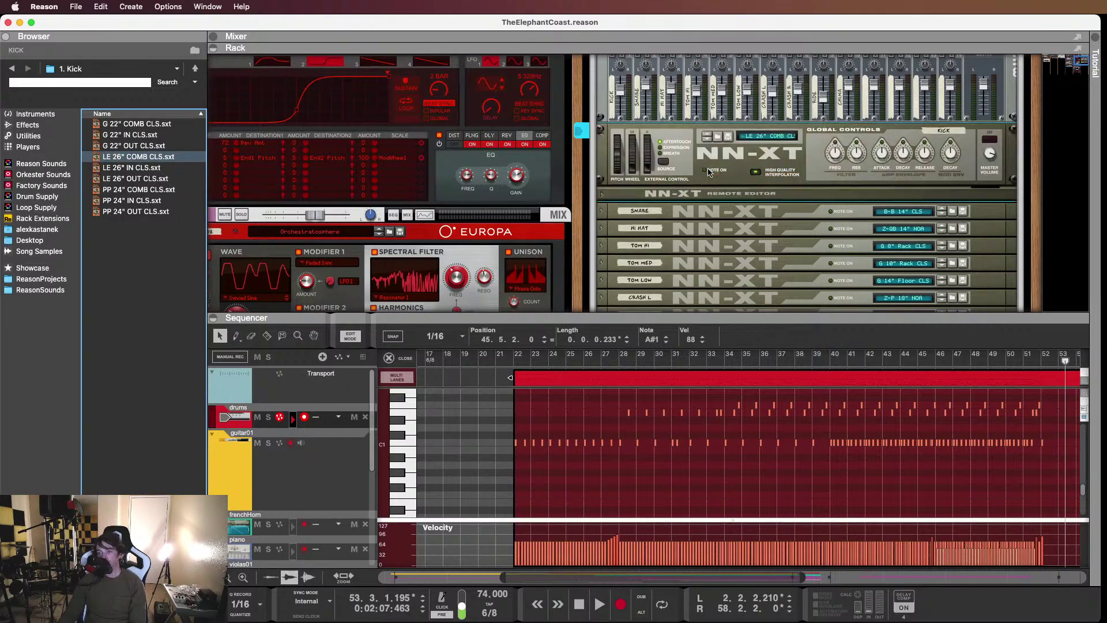
Play the song from just before the drum clip at bar 22 and solo the drums track
click(501, 356)
key(space)
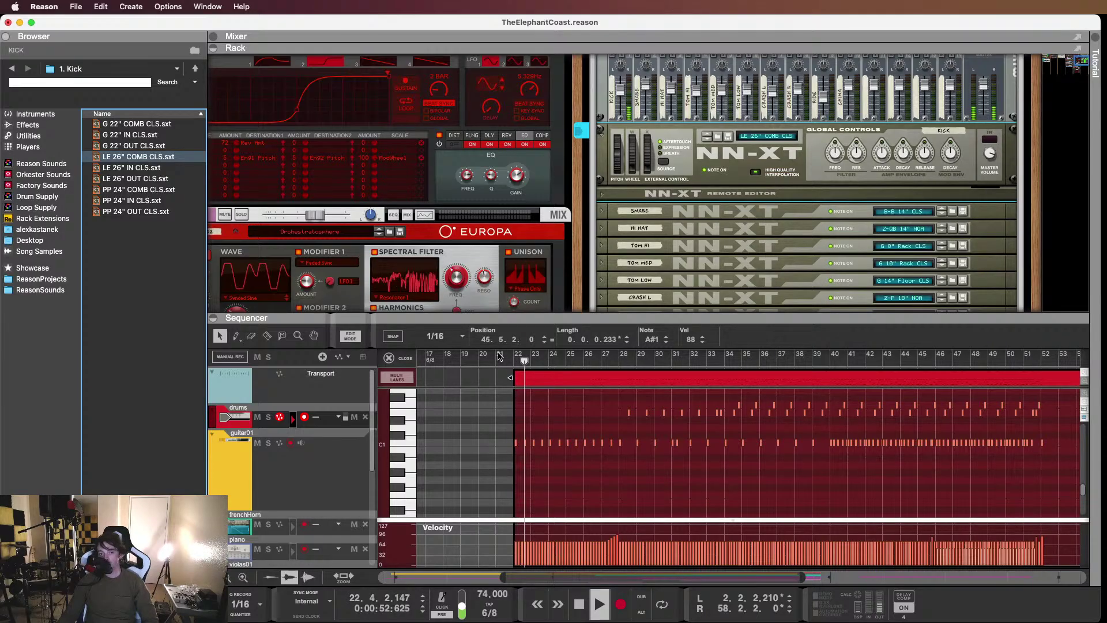
click(269, 417)
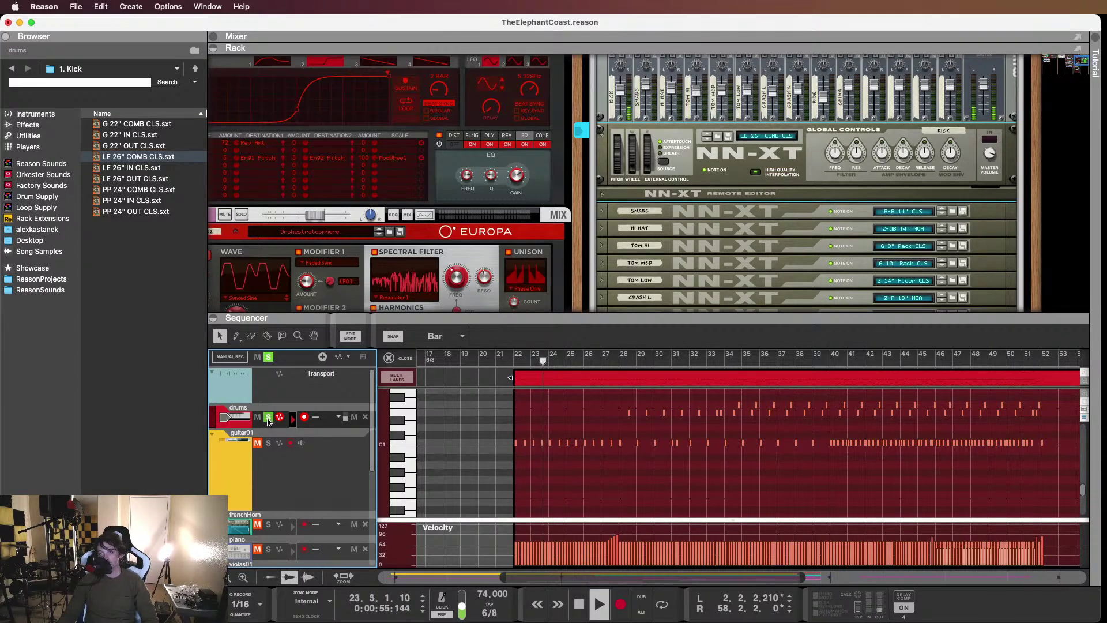
Lower the Kick channel's level to 97 on the drum mixer during playback
scroll(800, 182, up, 1)
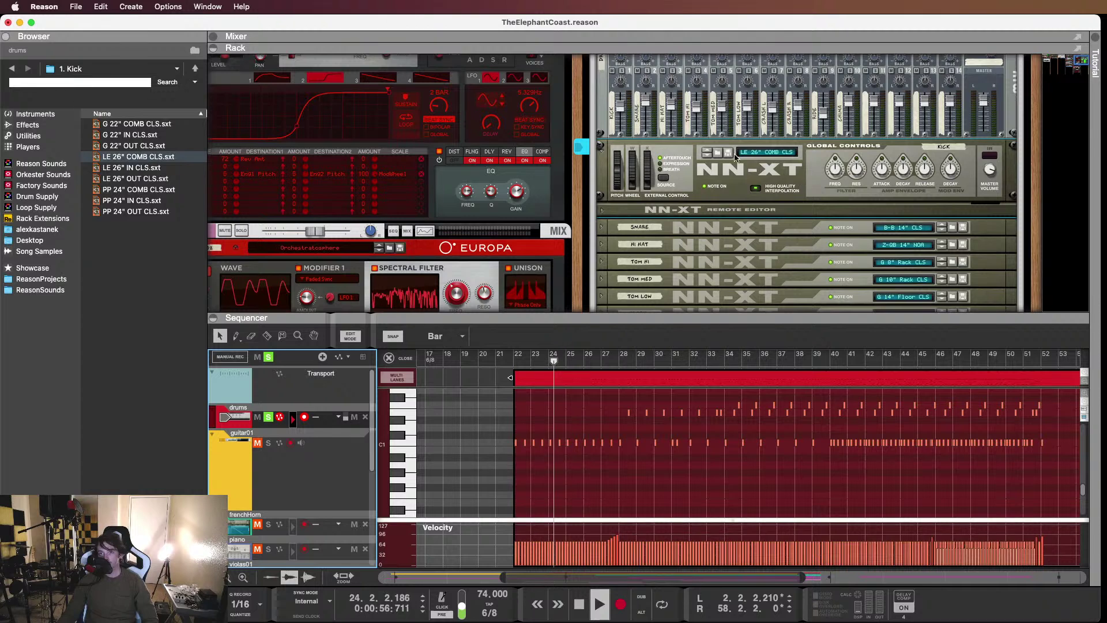
click(618, 98)
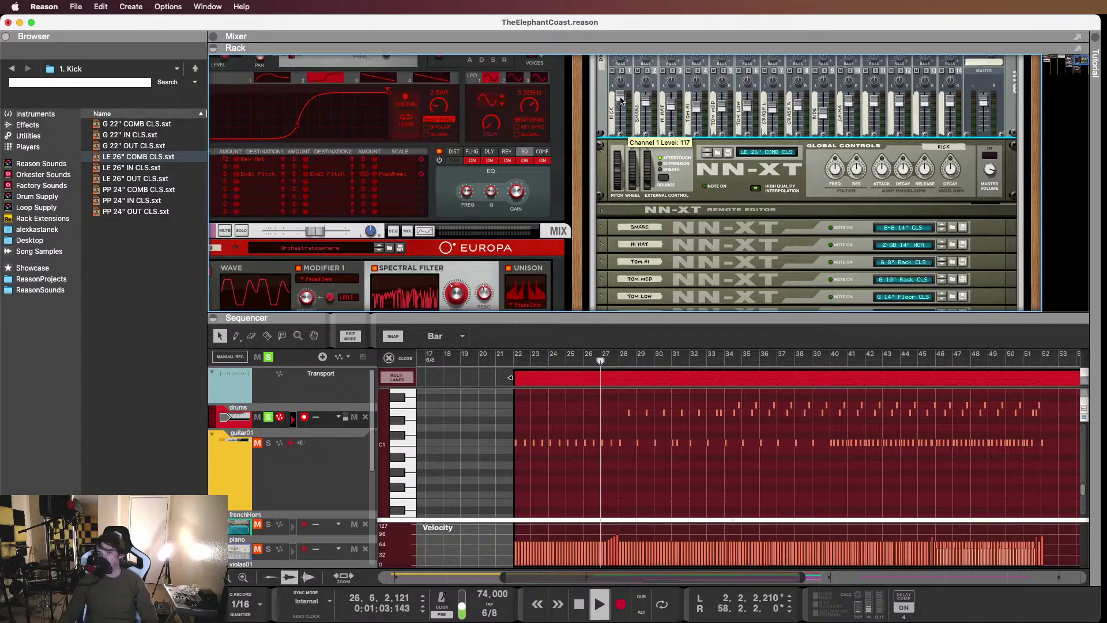
drag(621, 101, 617, 109)
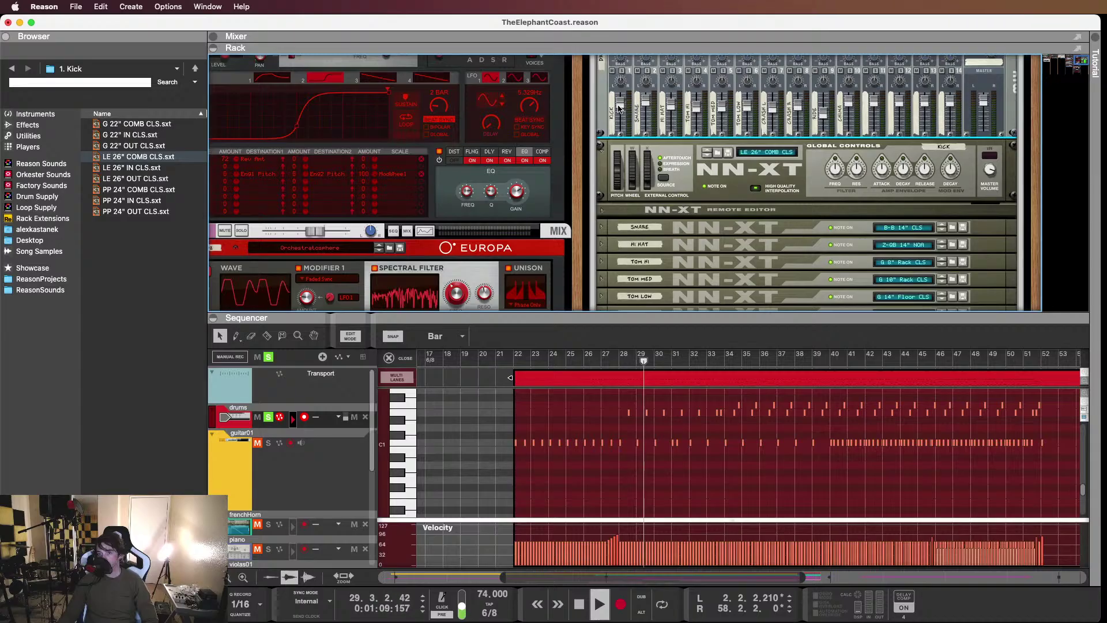
drag(617, 107, 621, 106)
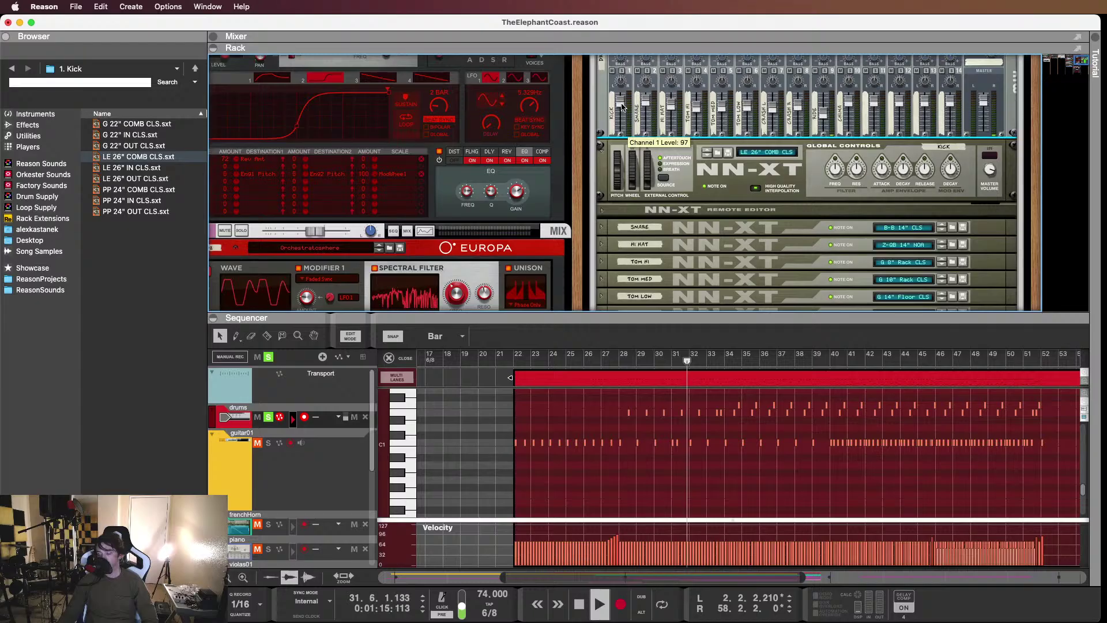
Load the PP 24" COMB CLS.sxt patch into the Kick NN-XT, audition it from around bar 22, and stop playback
drag(139, 190, 815, 170)
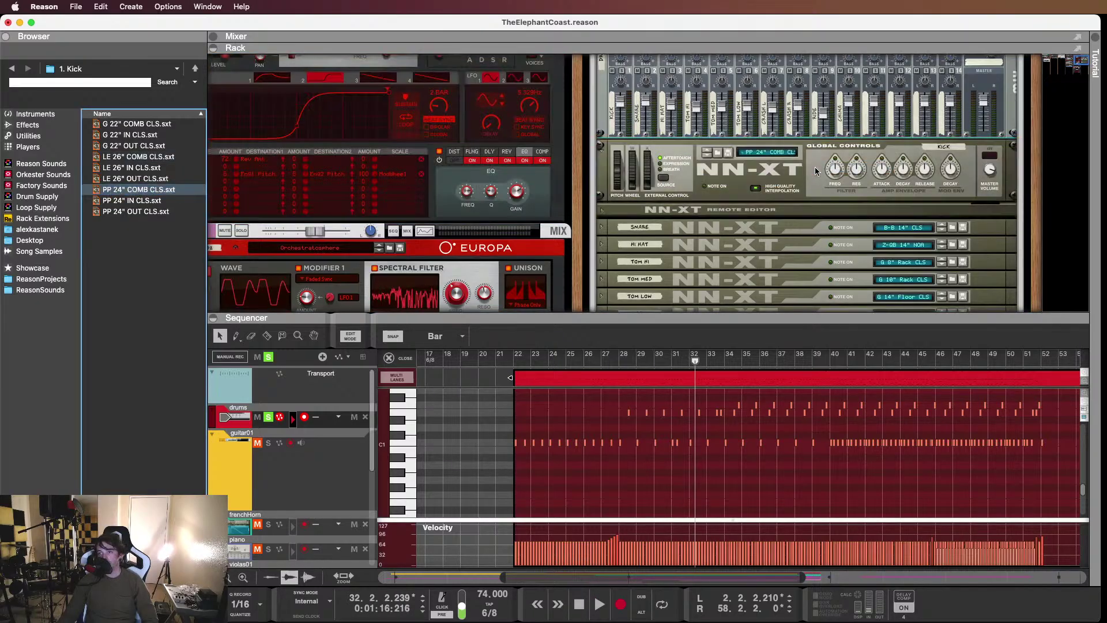
click(514, 357)
key(space)
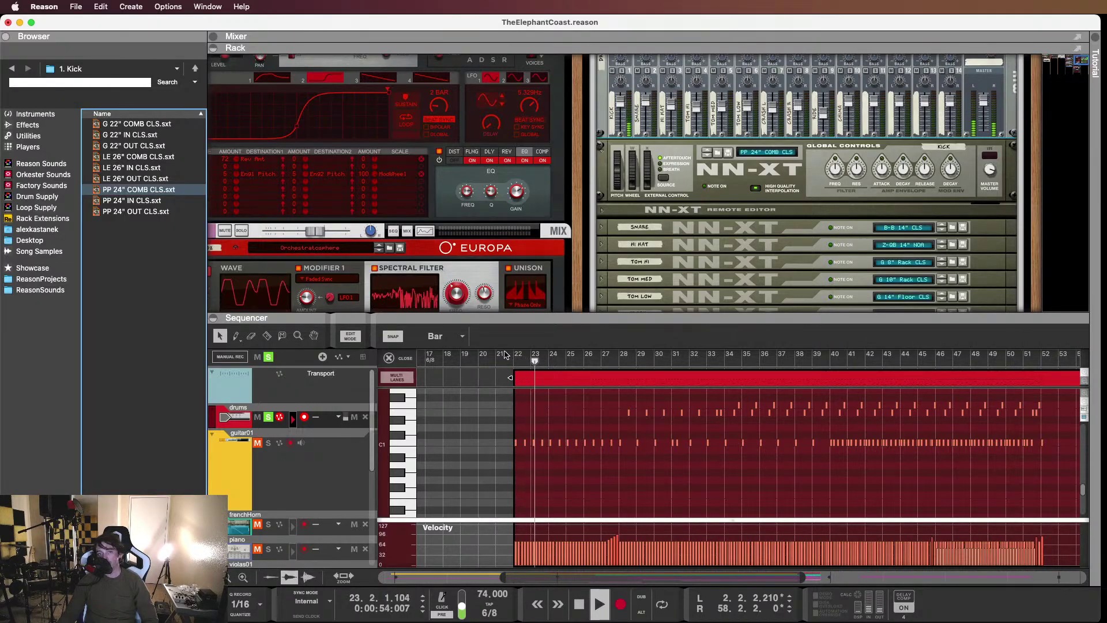
click(122, 176)
click(118, 159)
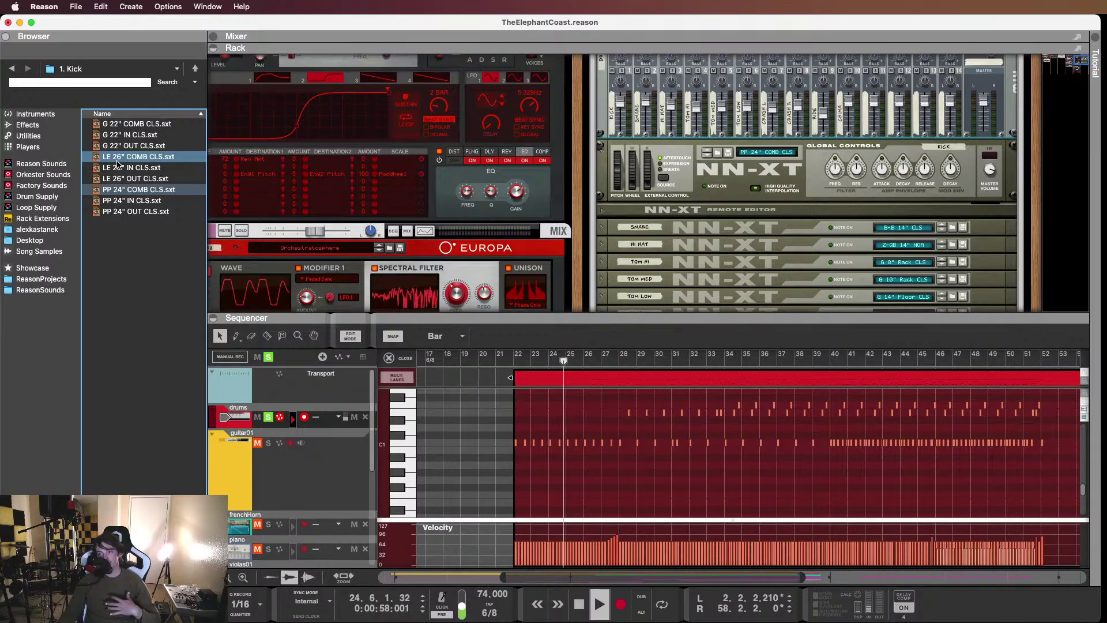
click(117, 164)
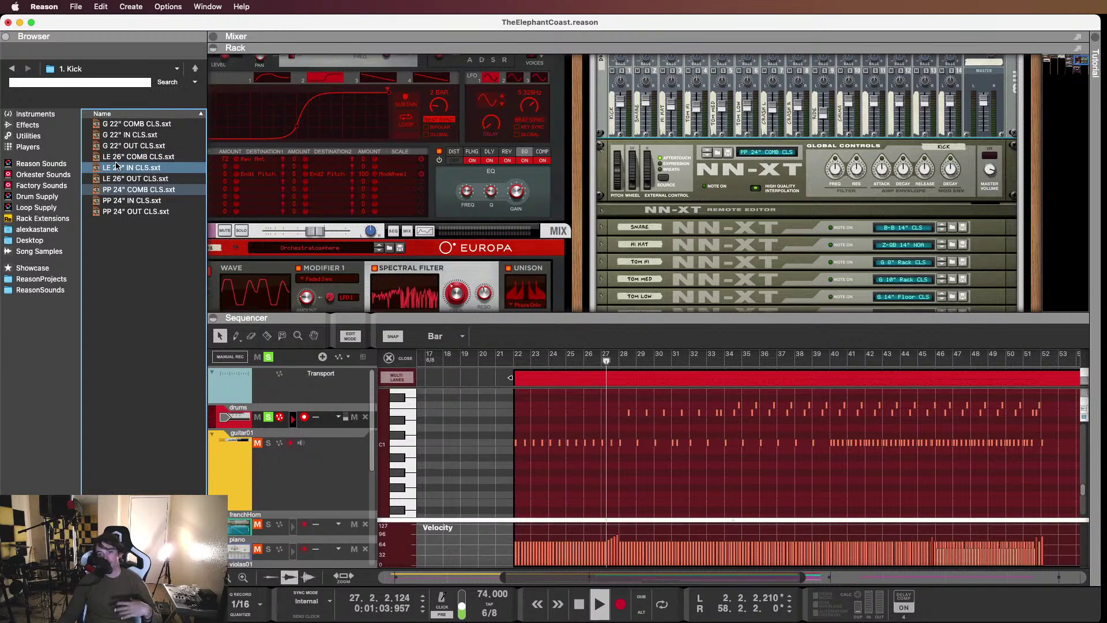
key(space)
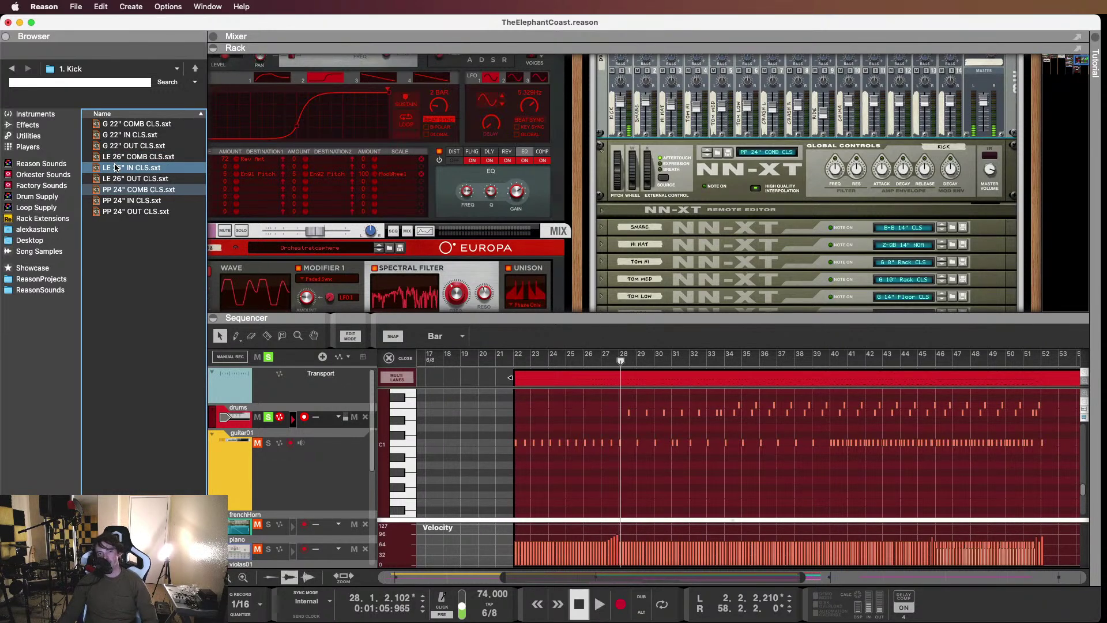
Compare the neighbouring kick patches in the 1. Kick folder and load LE 26" COMB CLS.sxt back into the Kick NN-XT
click(119, 165)
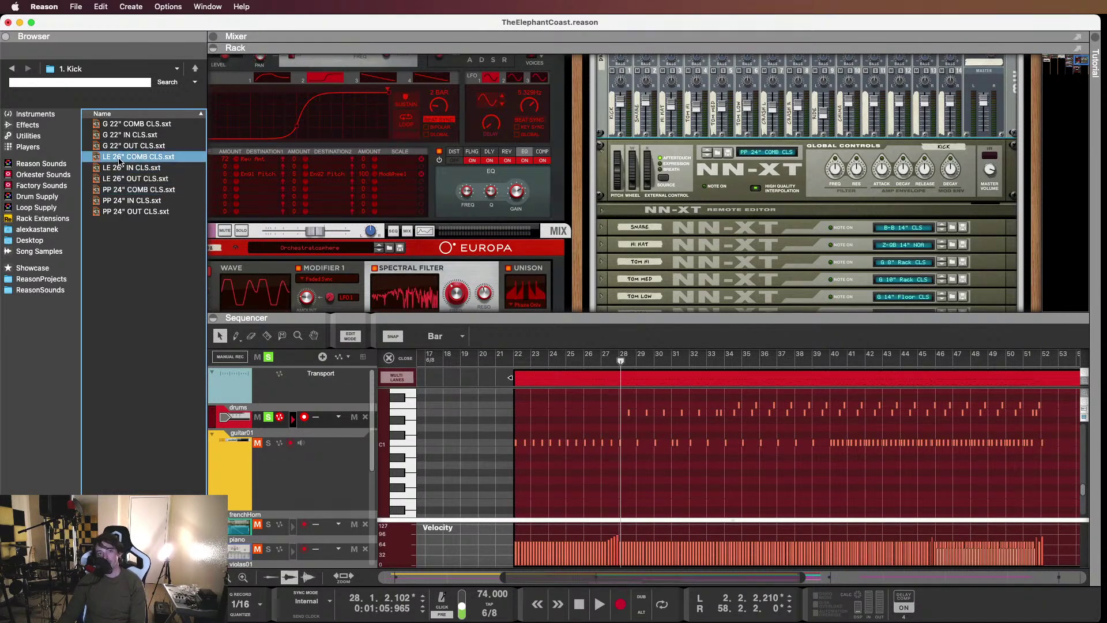
click(125, 158)
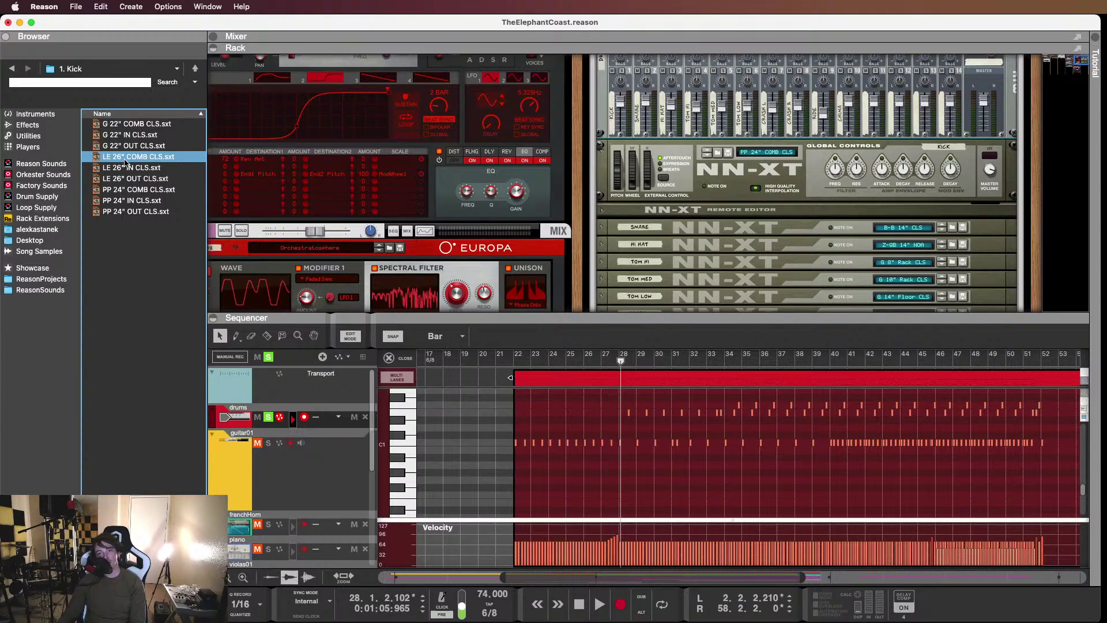
click(127, 148)
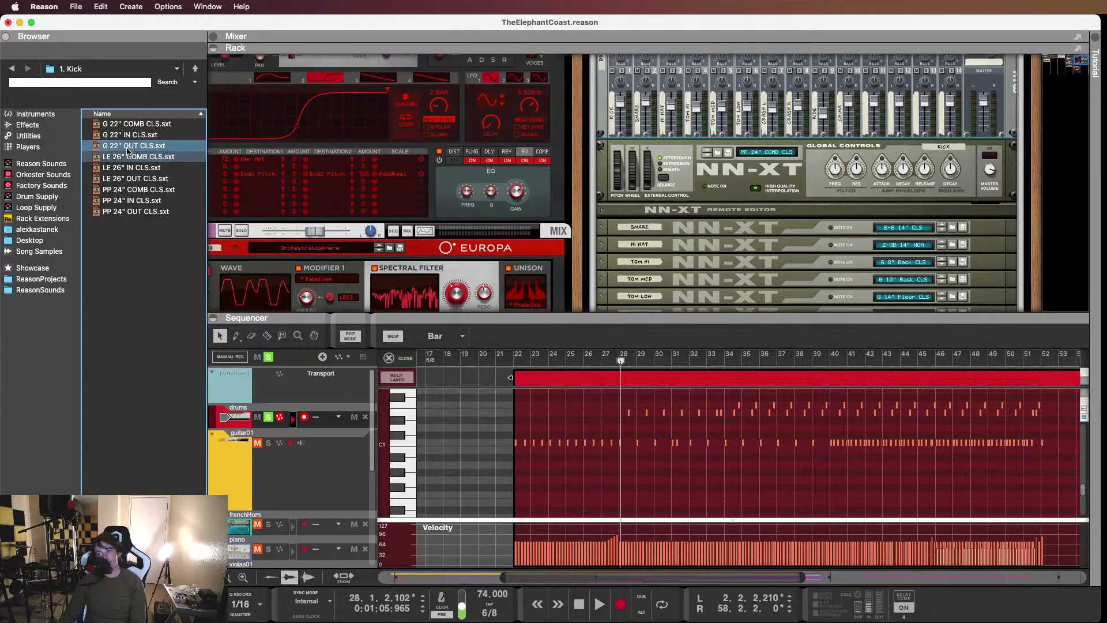
click(129, 159)
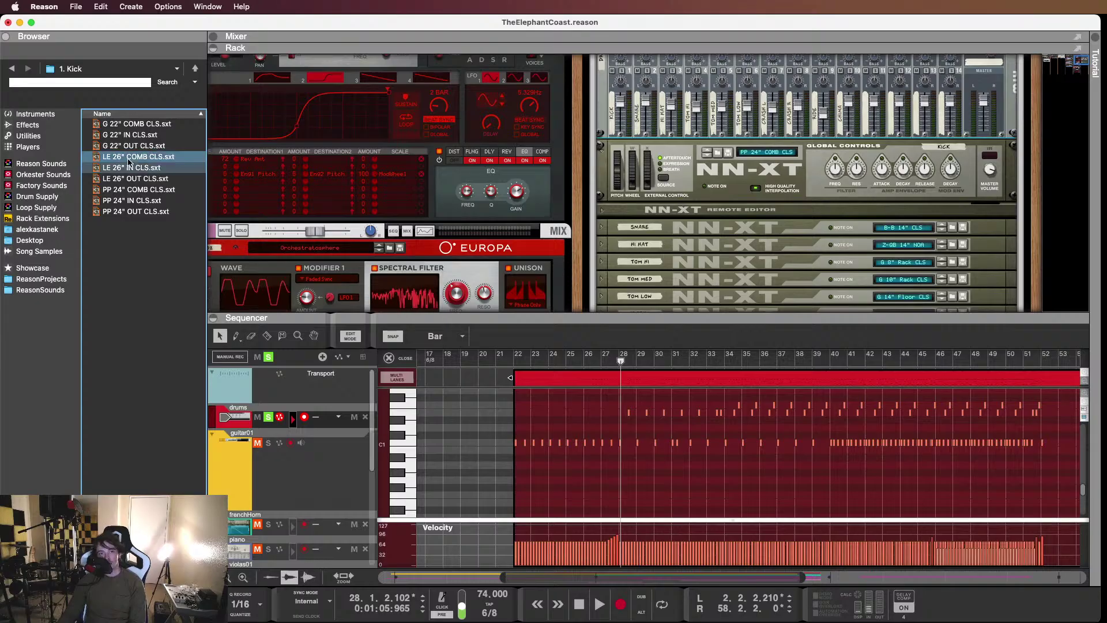
drag(128, 160, 833, 177)
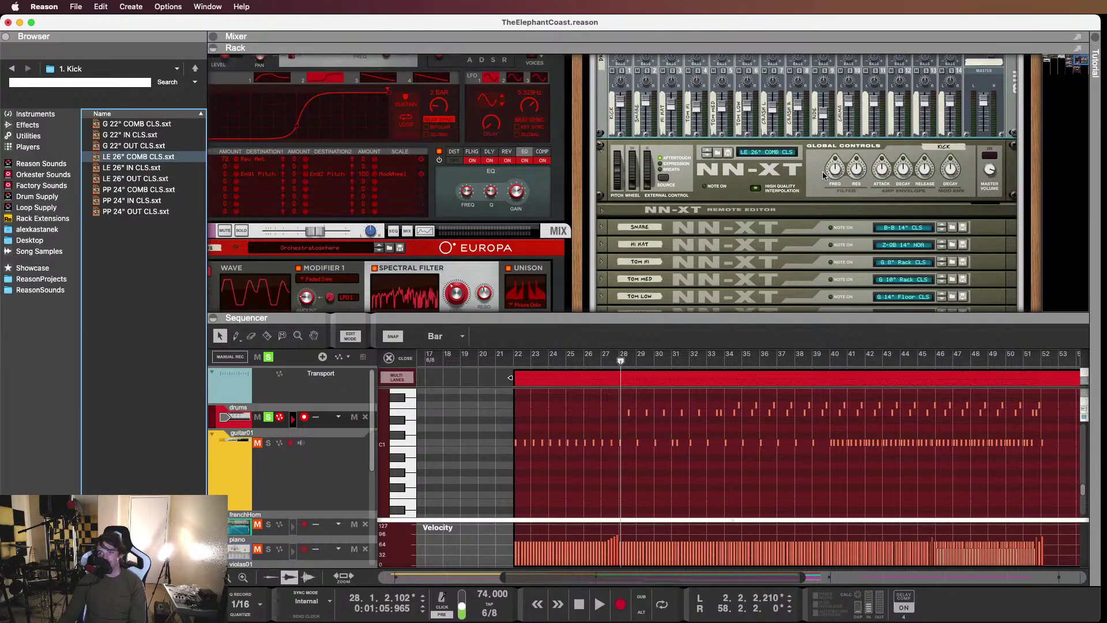
Audition the soloed drums from bar 22, skip ahead to around bar 27, and stop playback
click(510, 362)
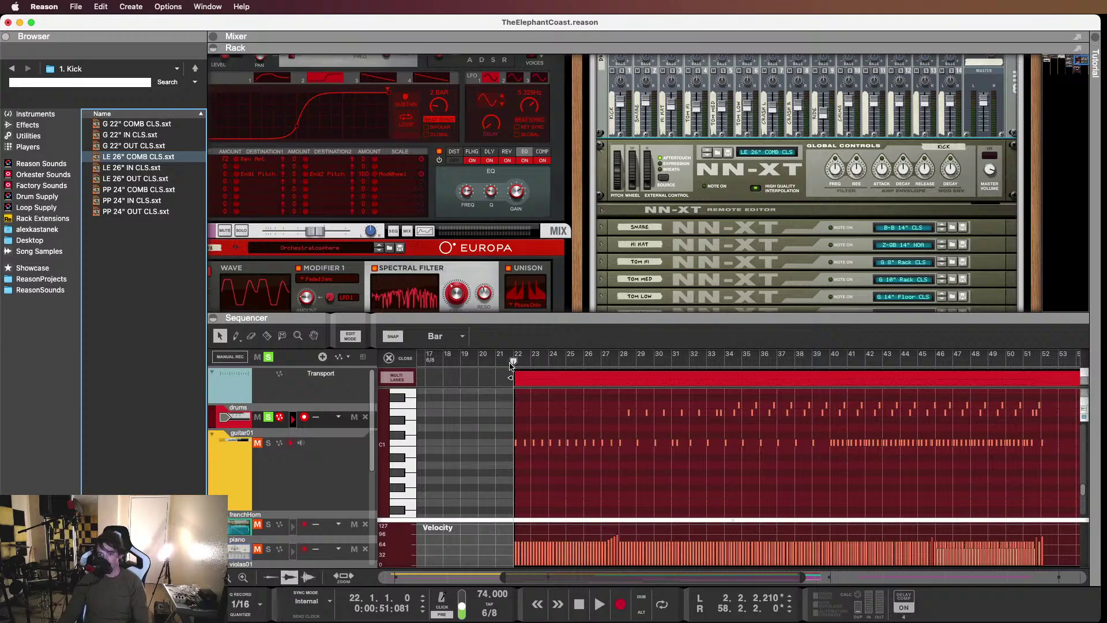
key(space)
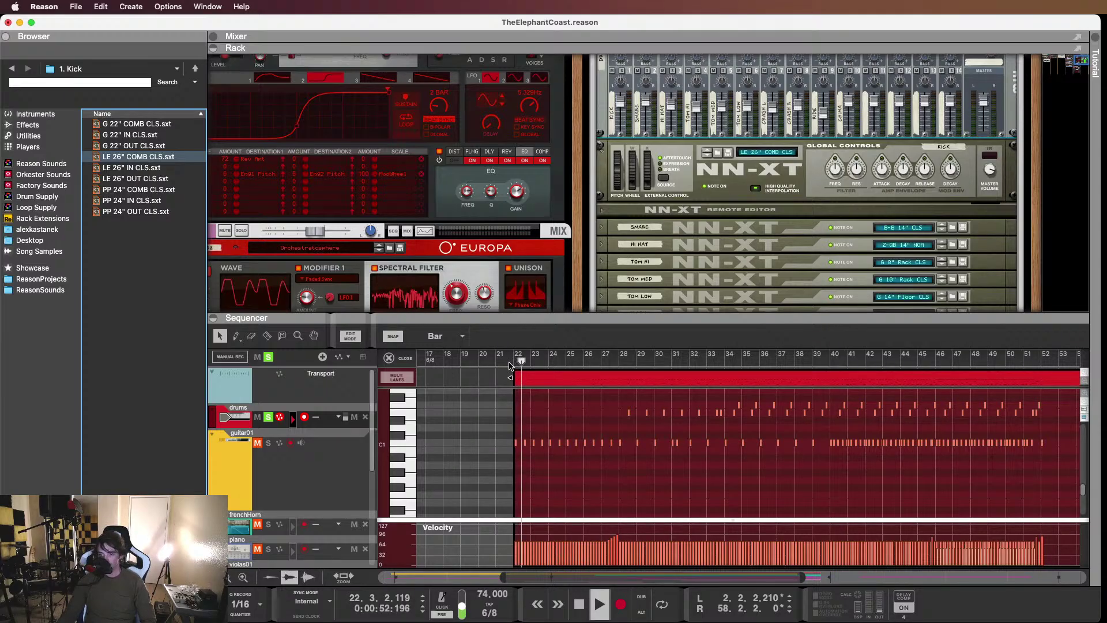
scroll(603, 439, up, 2)
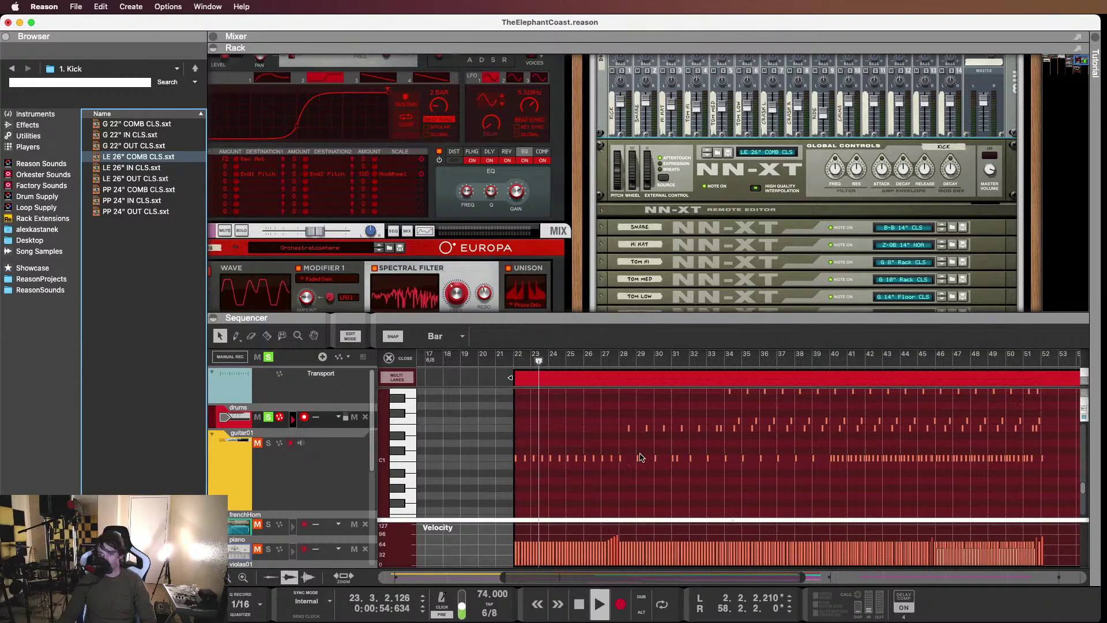
scroll(602, 439, up, 2)
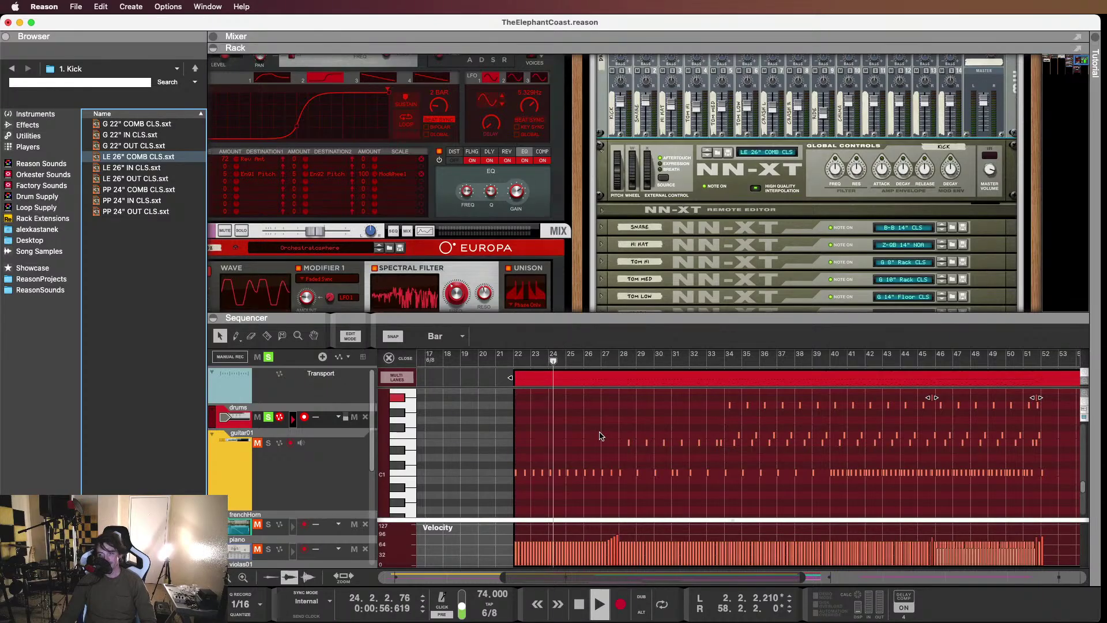
click(611, 359)
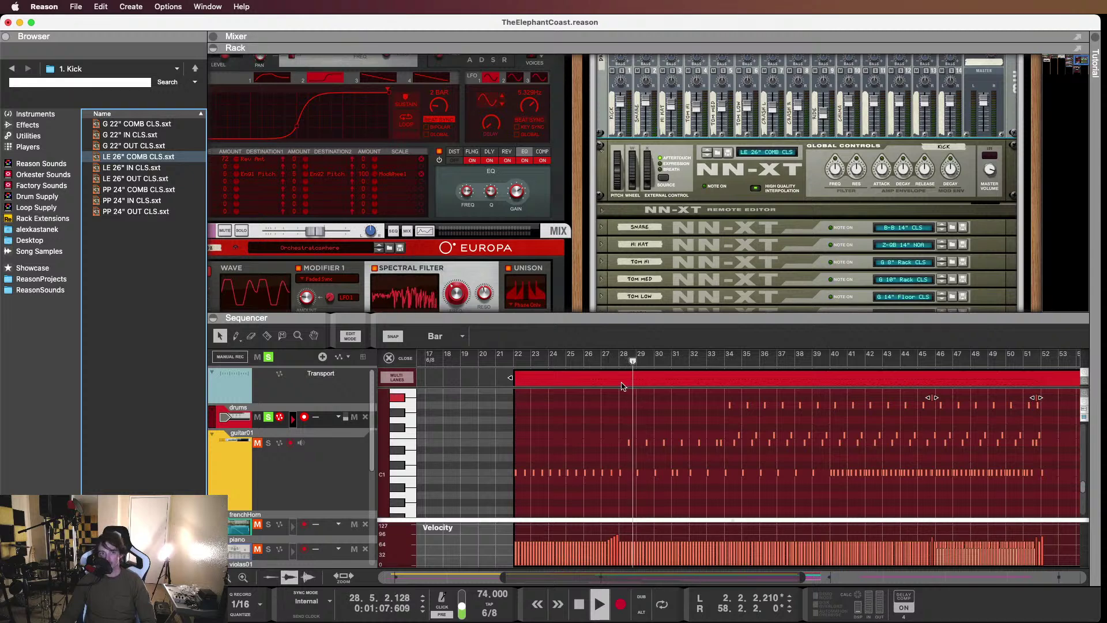
key(space)
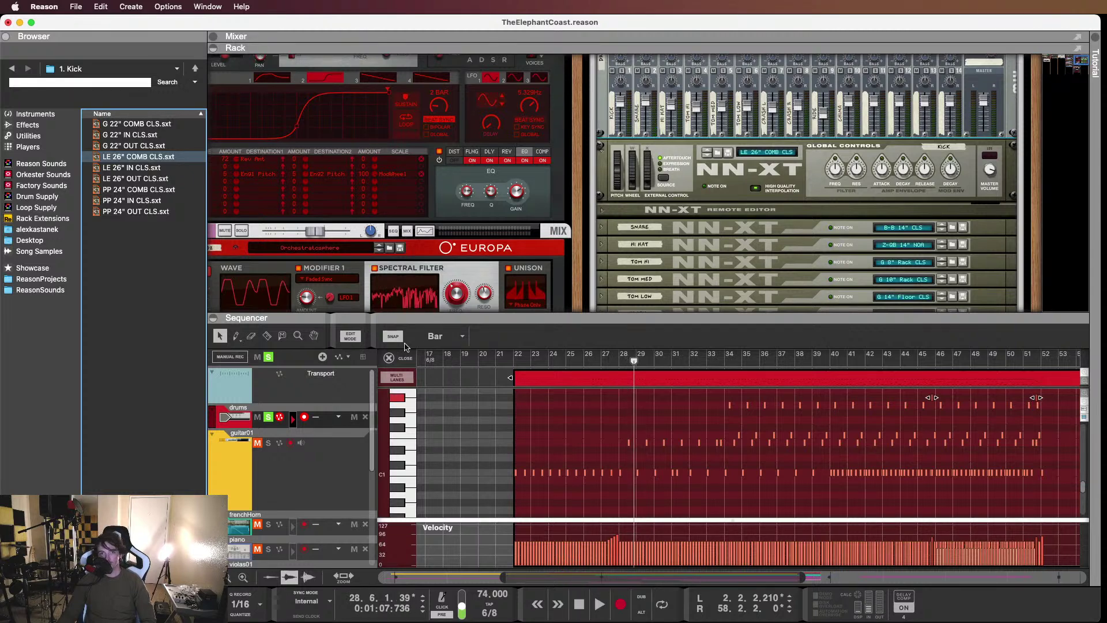
Go back to the 1. Close Mics (CLS) folder in the browser and open its 2. Snare folder
click(74, 69)
click(76, 69)
click(12, 69)
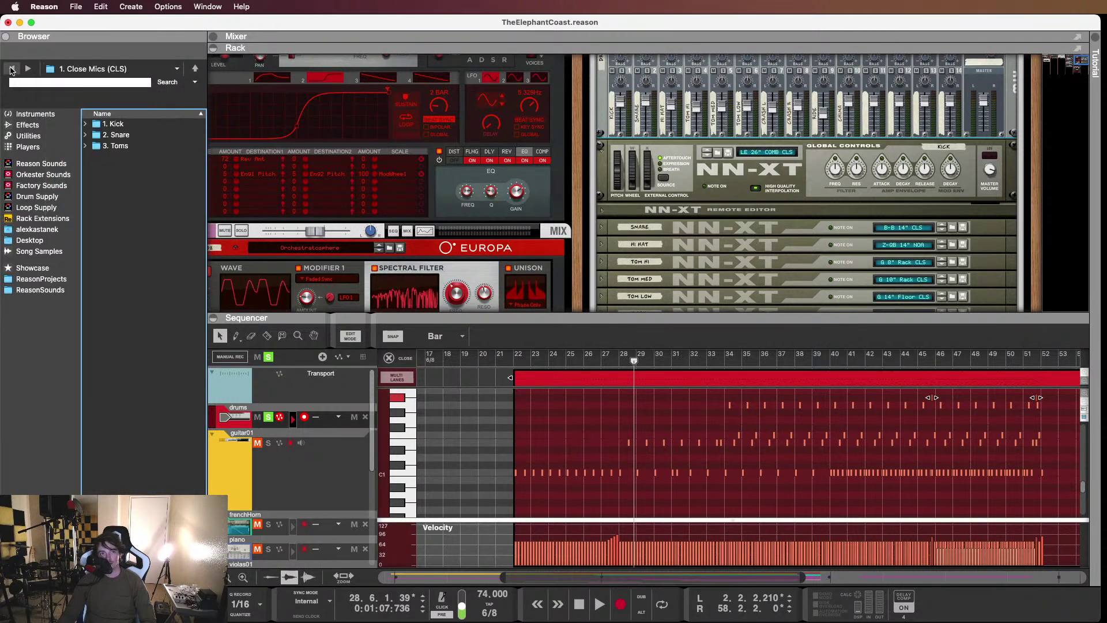
double_click(141, 134)
Compare the snare patches in the 2. Snare folder, from B-B 14" CLS.sxt through Y-KA 14" CLS.sxt
click(151, 125)
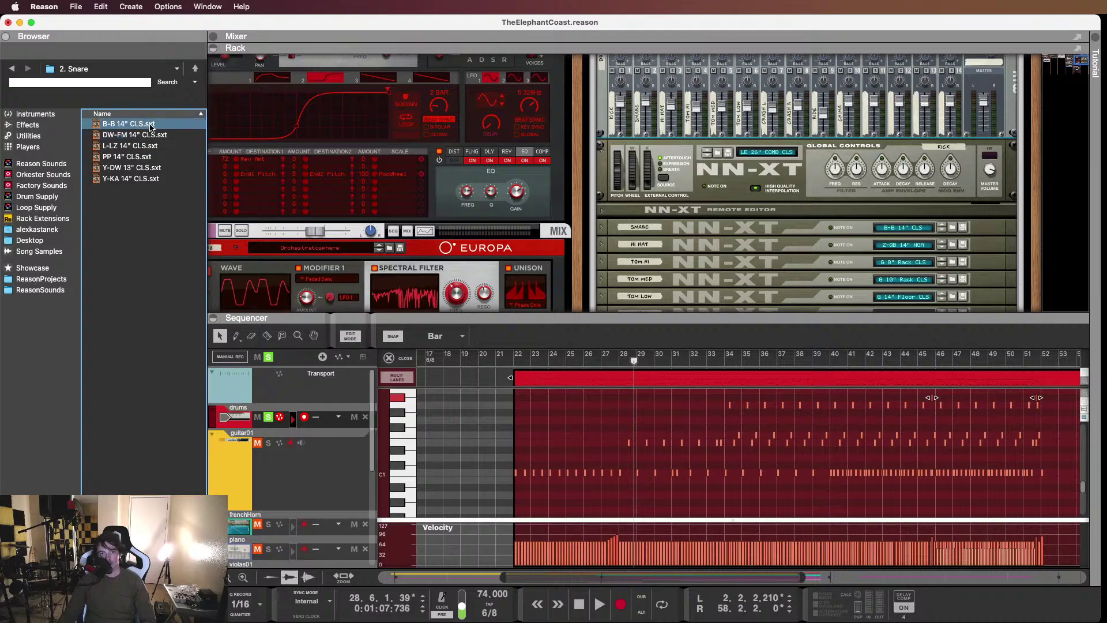
click(138, 135)
click(131, 146)
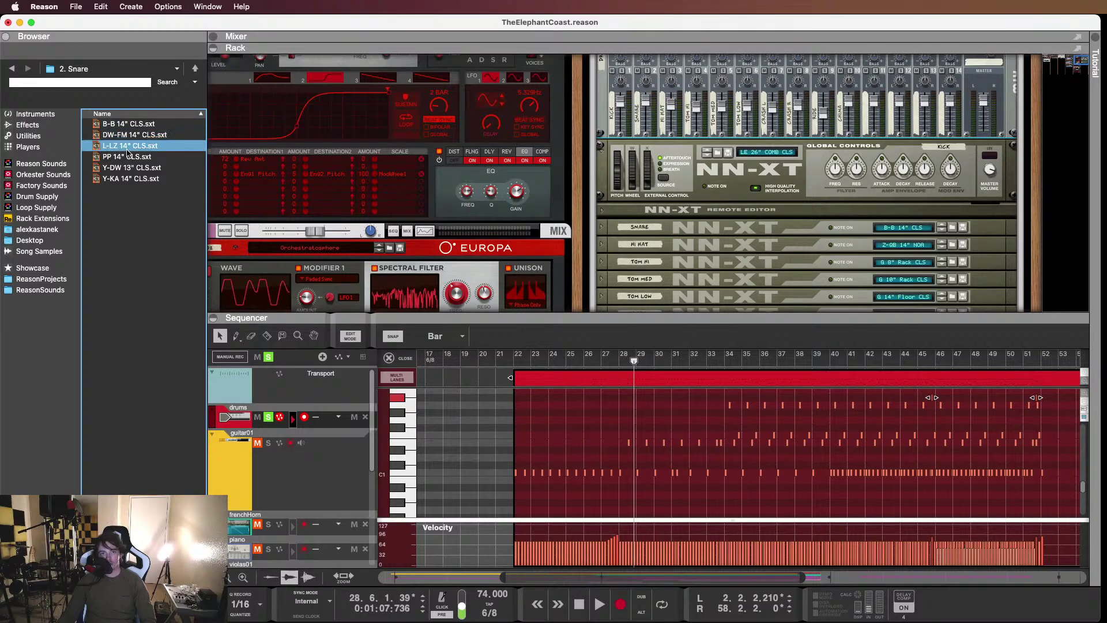
click(124, 157)
click(122, 148)
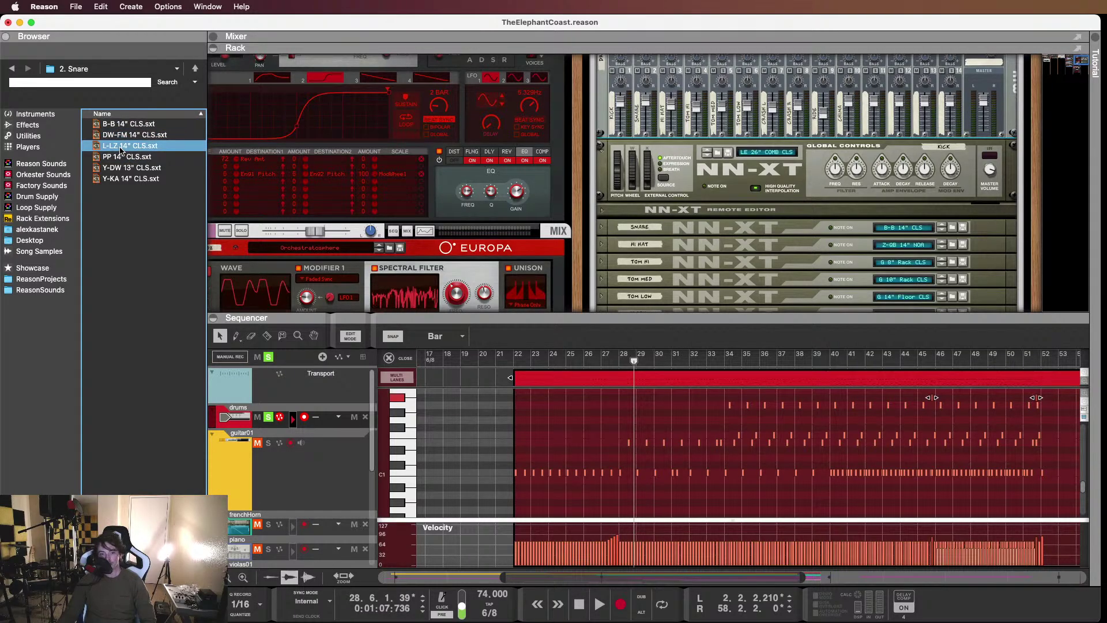
click(124, 157)
click(122, 167)
click(122, 179)
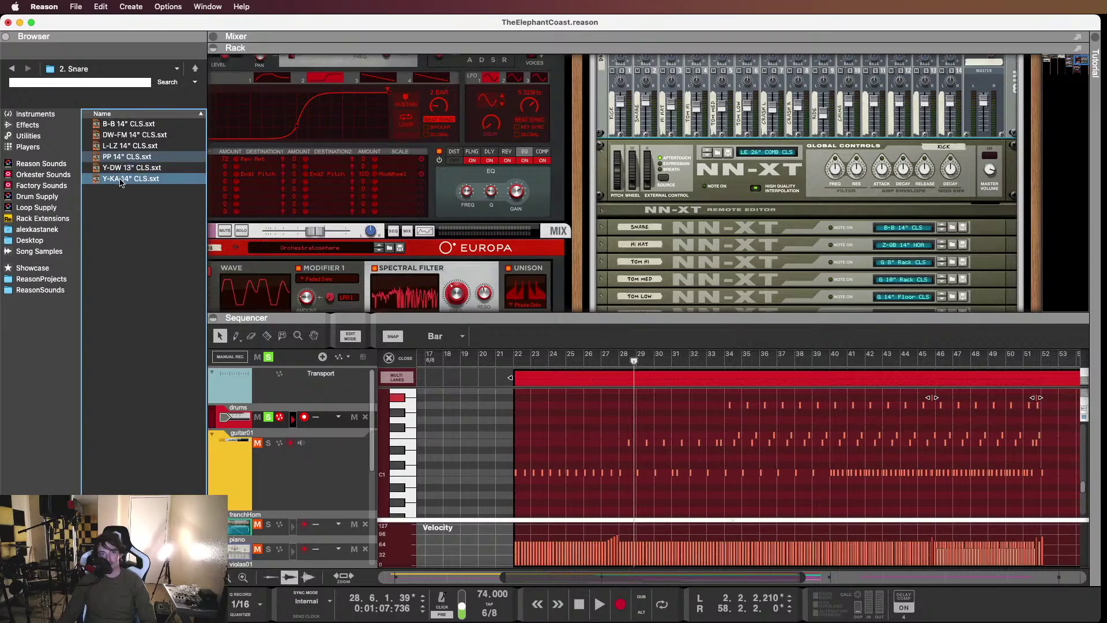
click(151, 157)
Unfold the Snare NN-XT in the drum Combinator and load the L-LZ 14" CLS.sxt patch into it
scroll(710, 215, down, 1)
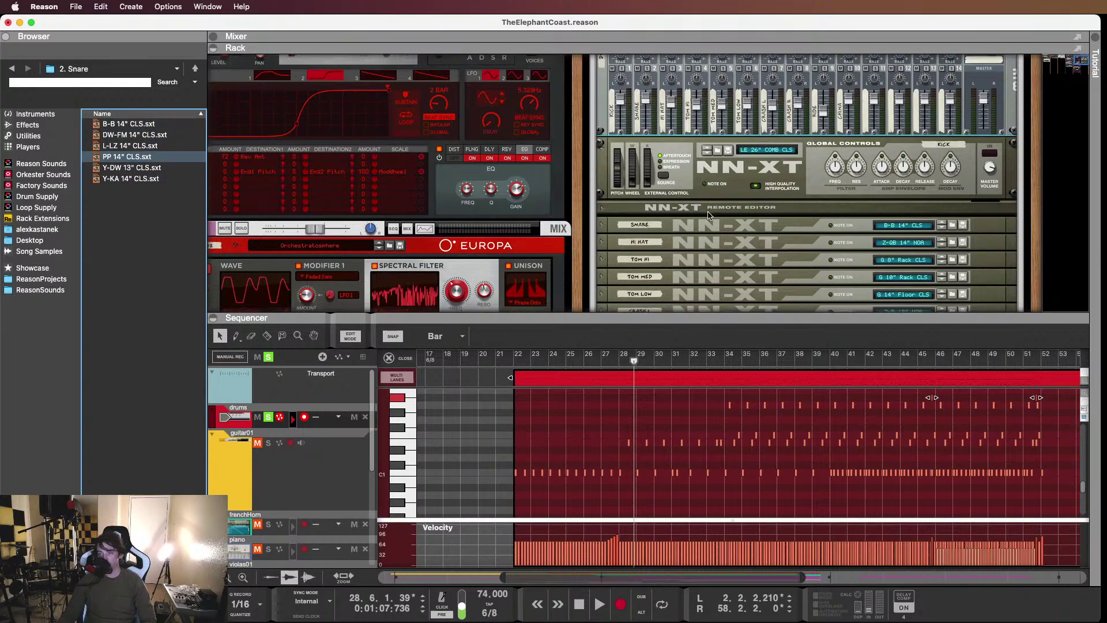
click(601, 225)
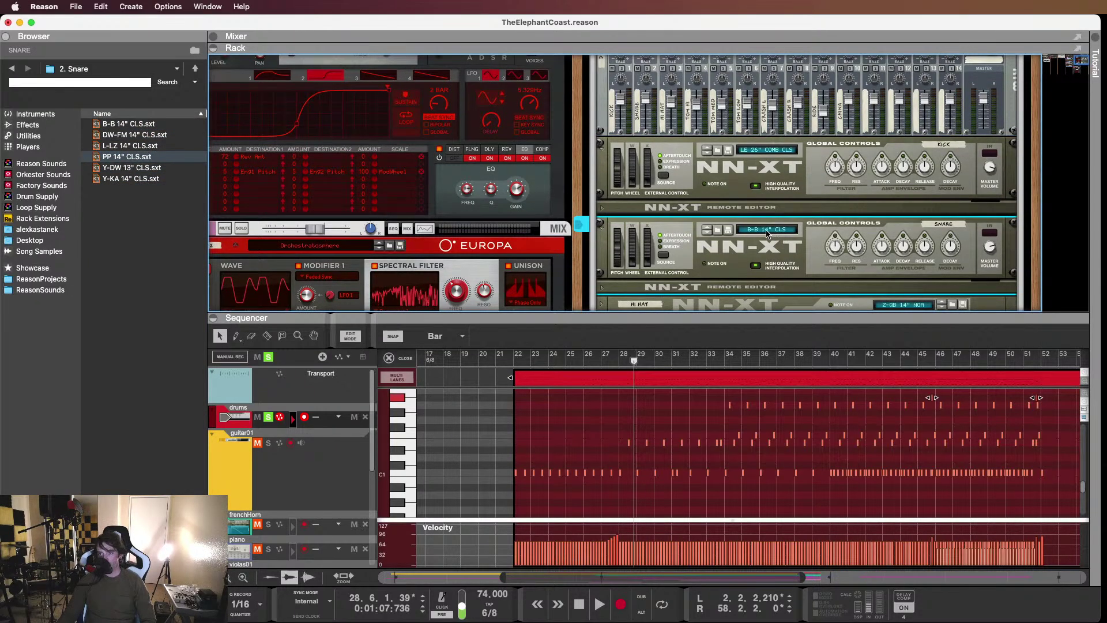
click(124, 127)
click(114, 136)
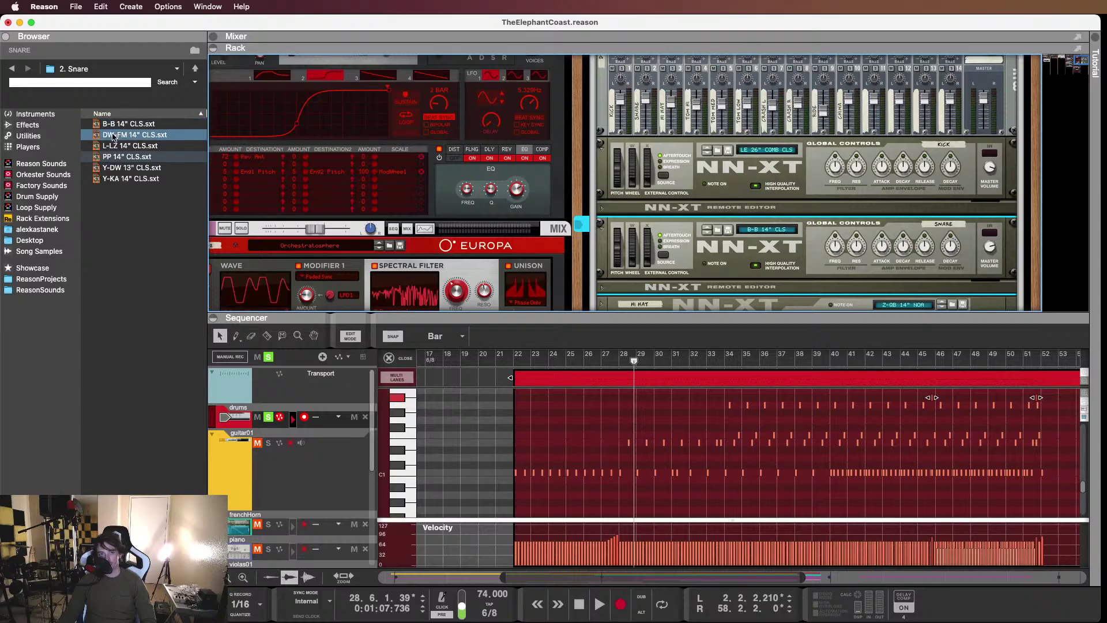
click(113, 137)
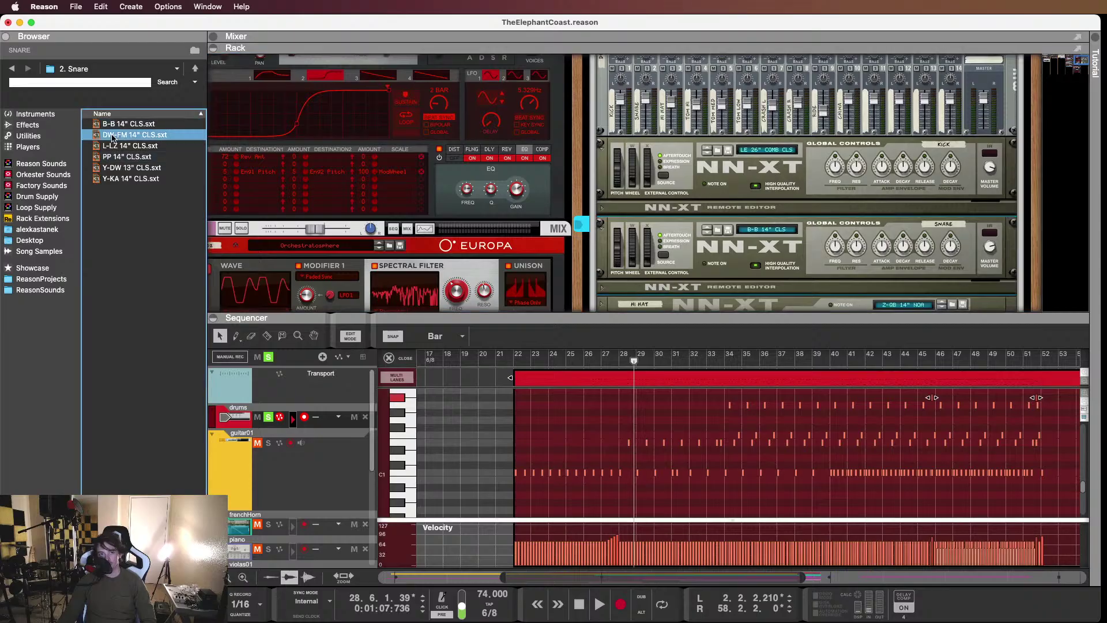
click(139, 158)
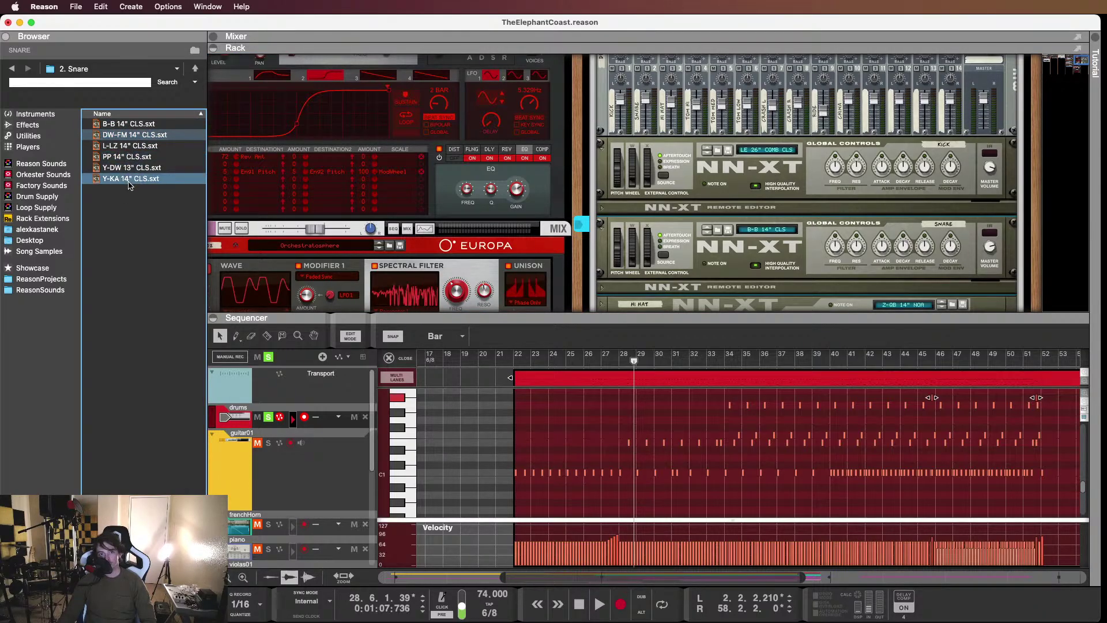
click(113, 148)
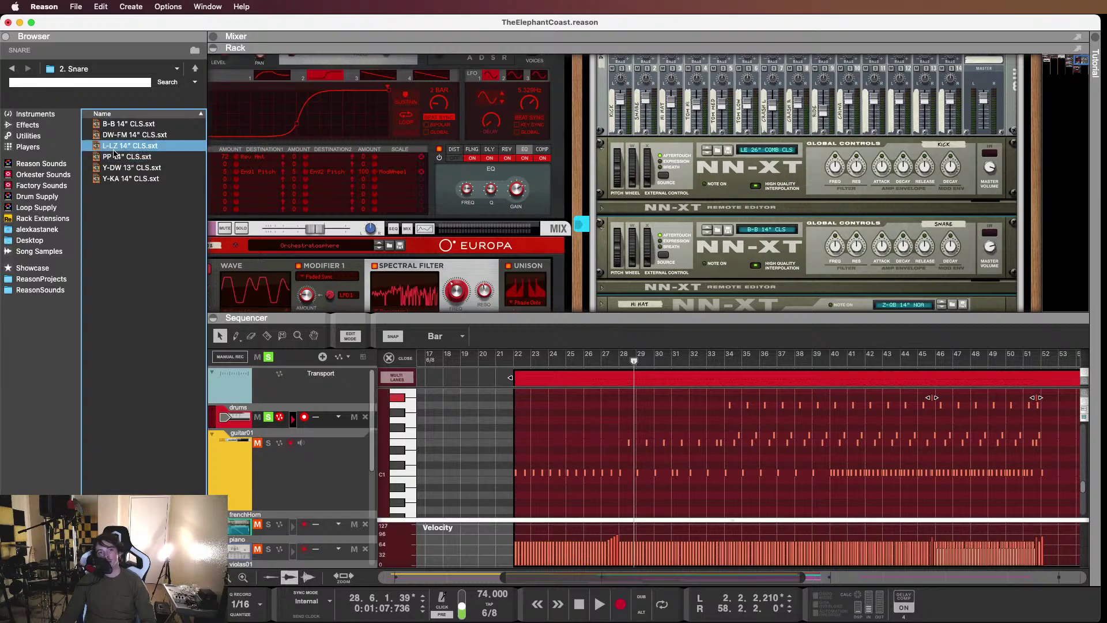
drag(113, 146, 757, 270)
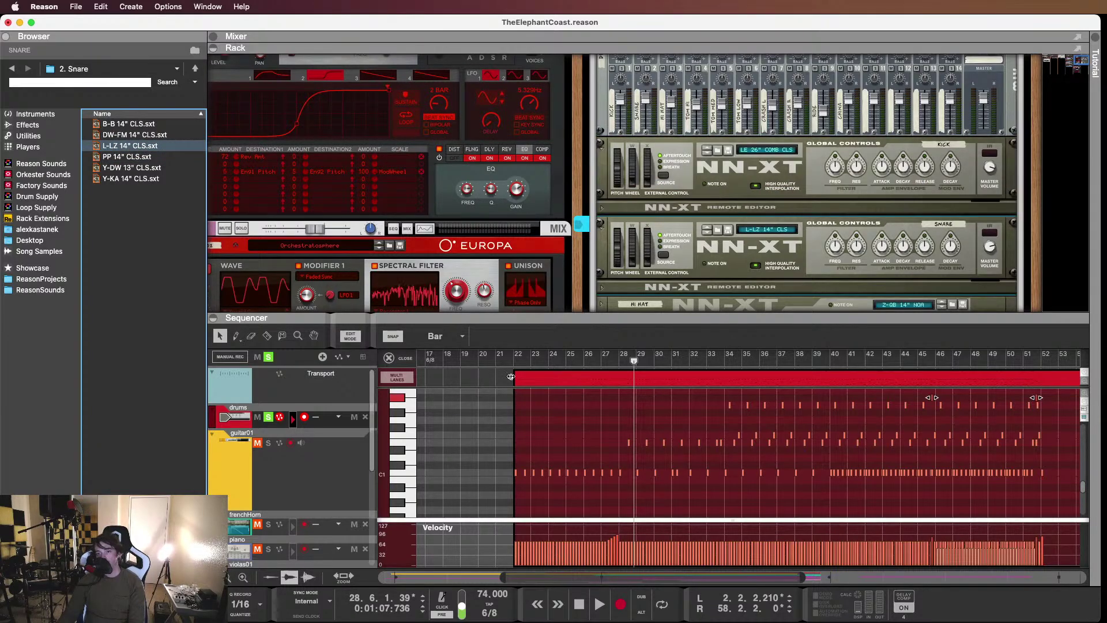
Audition the loaded snare in the drum part from bar 27 and stop playback
click(512, 359)
click(627, 360)
click(603, 357)
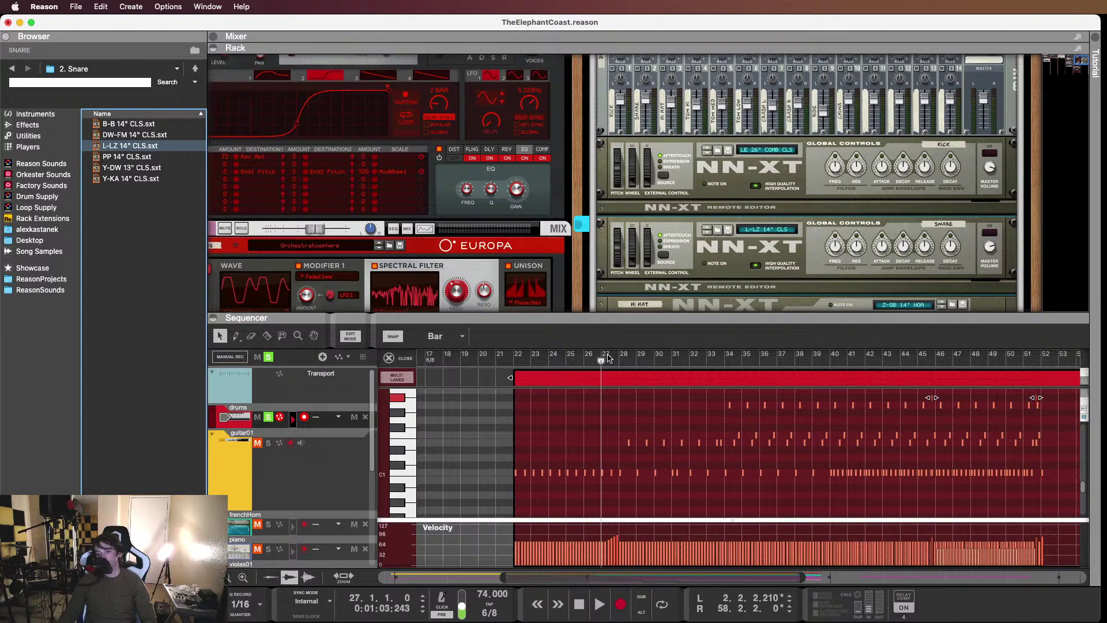
key(space)
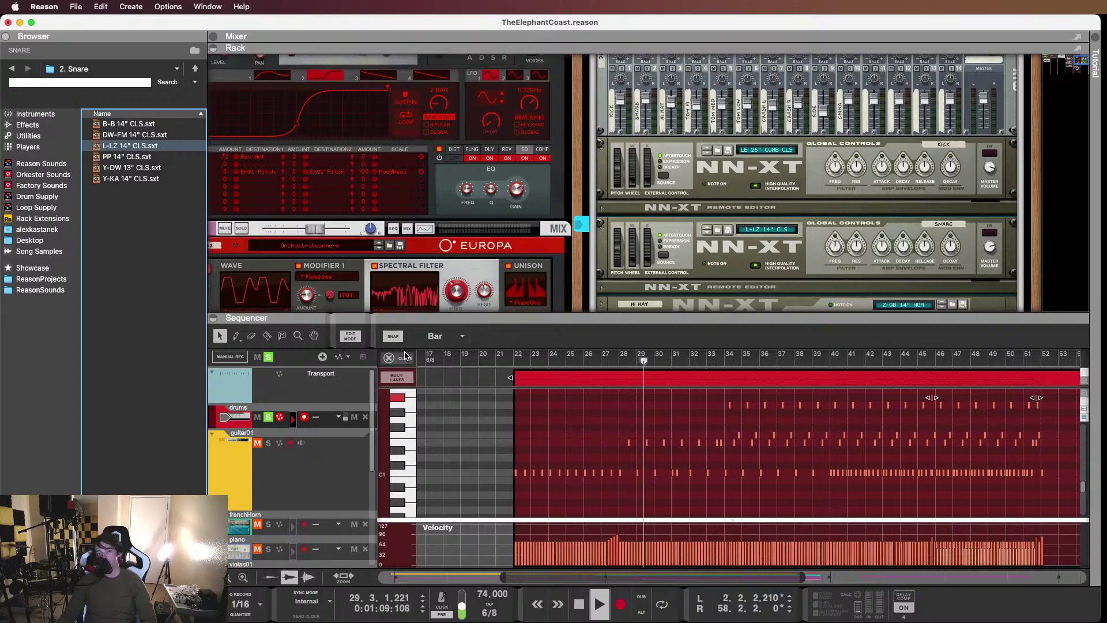
key(space)
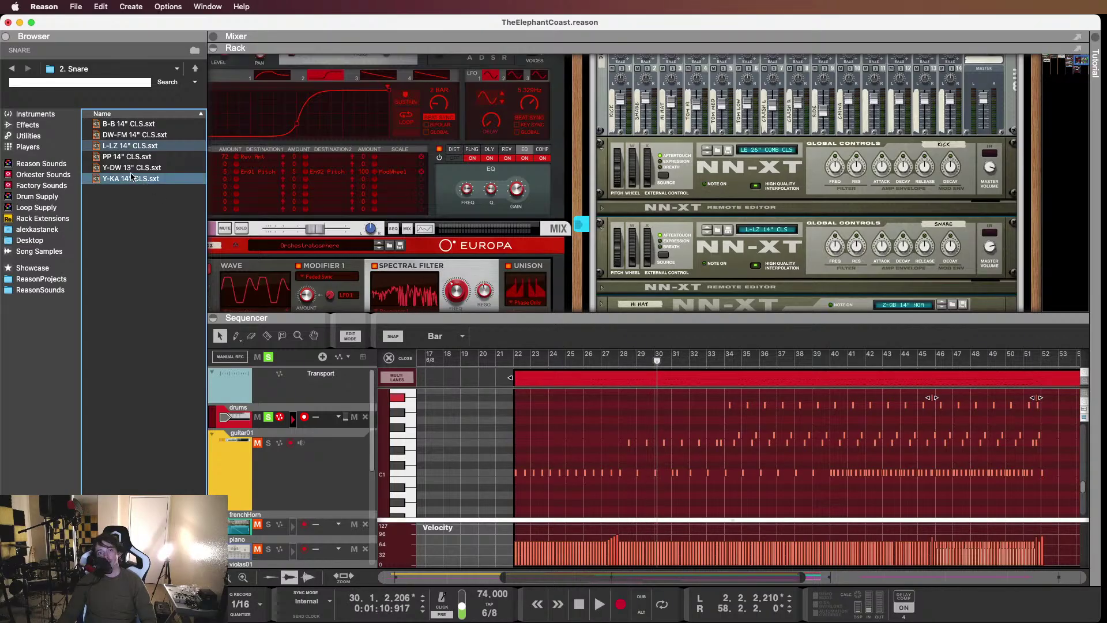
Load the Y-KA 14" CLS.sxt patch into the Snare NN-XT and play the drums from bar 28
click(126, 168)
click(124, 180)
mouse_move(123, 179)
mouse_down()
mouse_move(802, 173)
mouse_move(753, 250)
mouse_up()
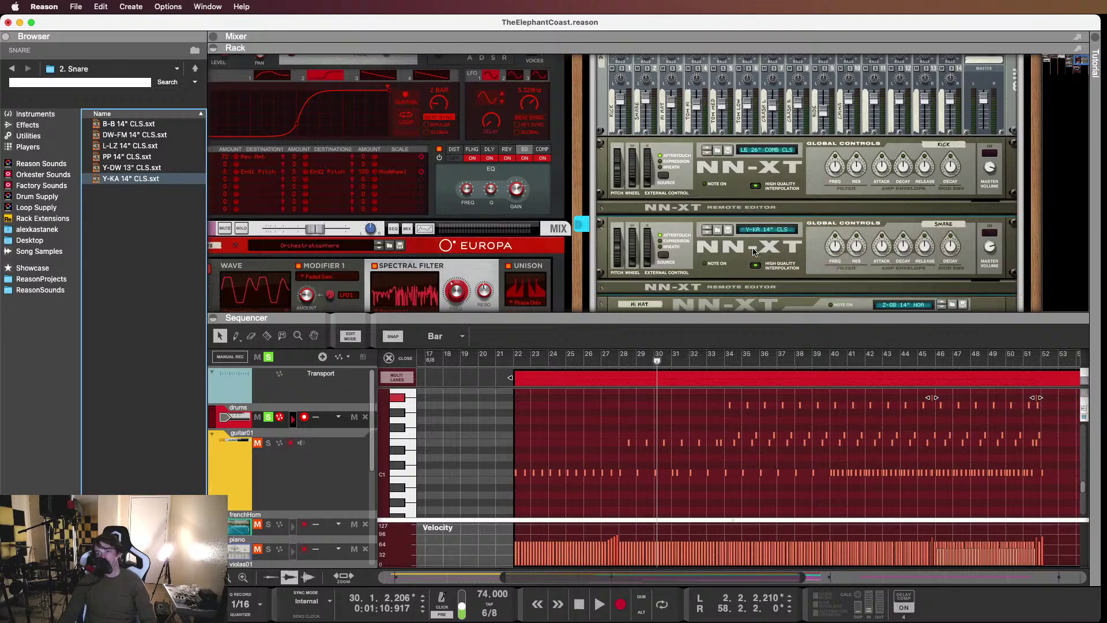
click(621, 356)
key(space)
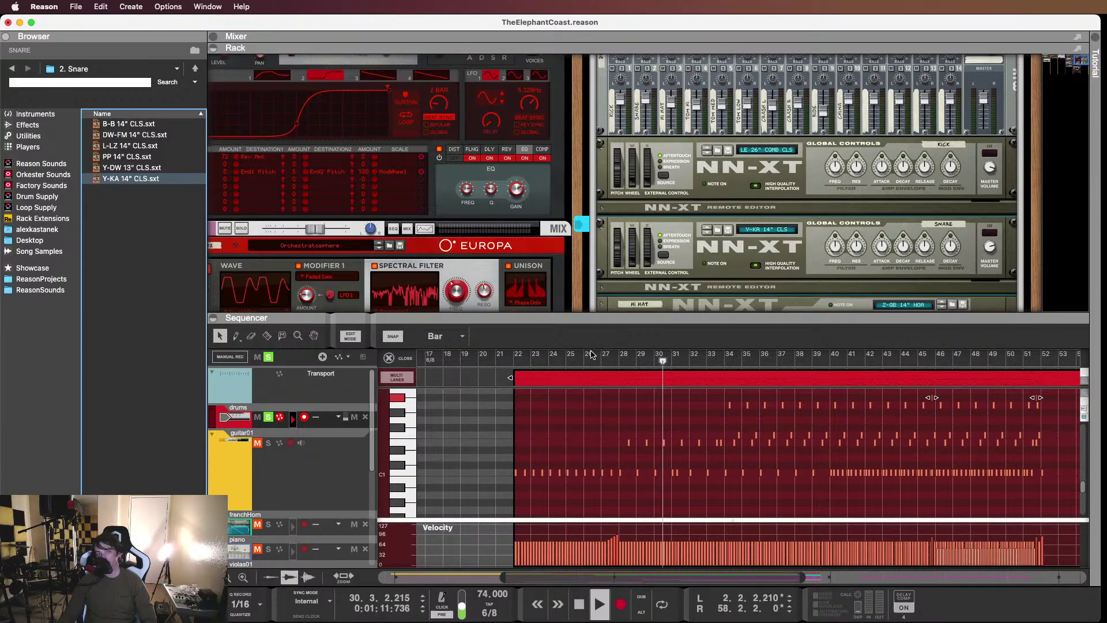
Switch the Snare NN-XT to the DW-FM 14" CLS patch and audition it from bar 28
key(Up)
key(Up)
key(Up)
key(Up)
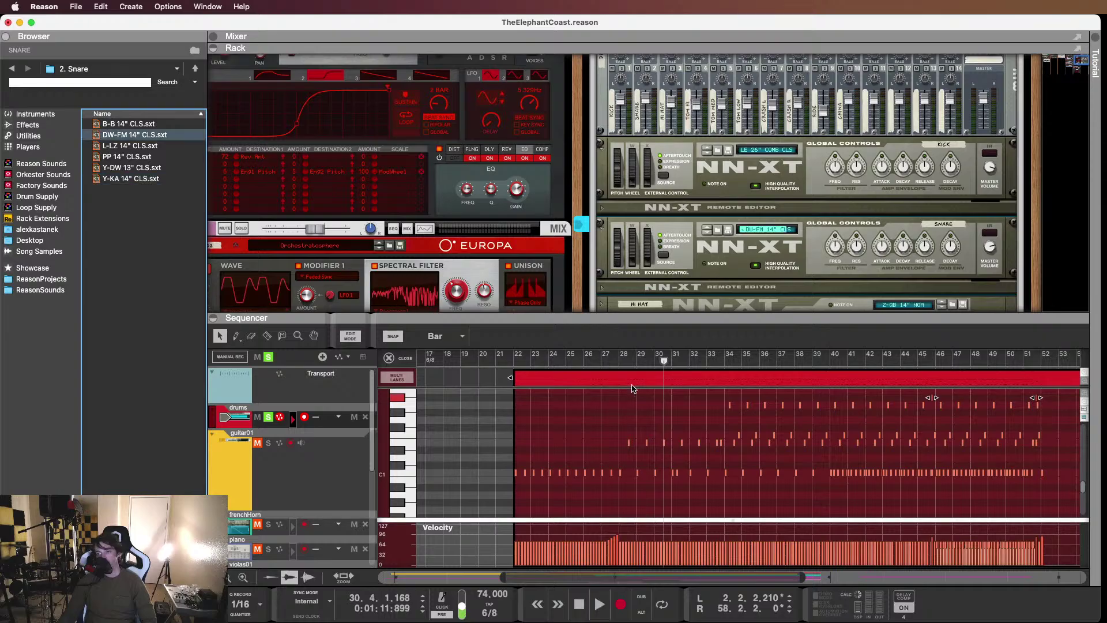
click(623, 360)
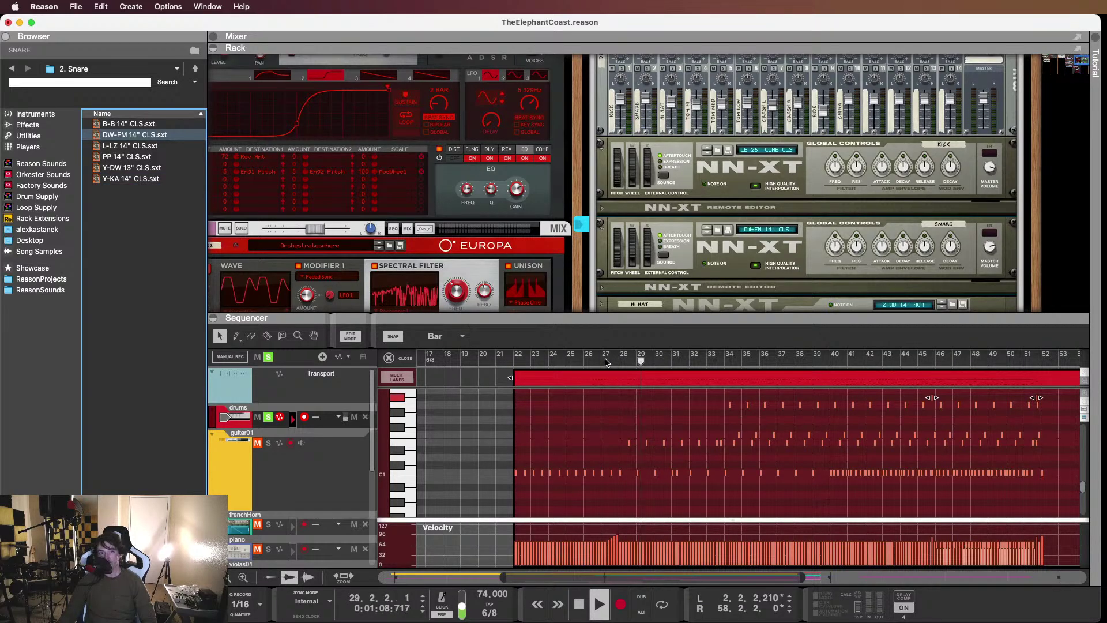
Load the PP 14" CLS.sxt patch into the Snare NN-XT and play the drums from bar 28
drag(130, 156, 752, 268)
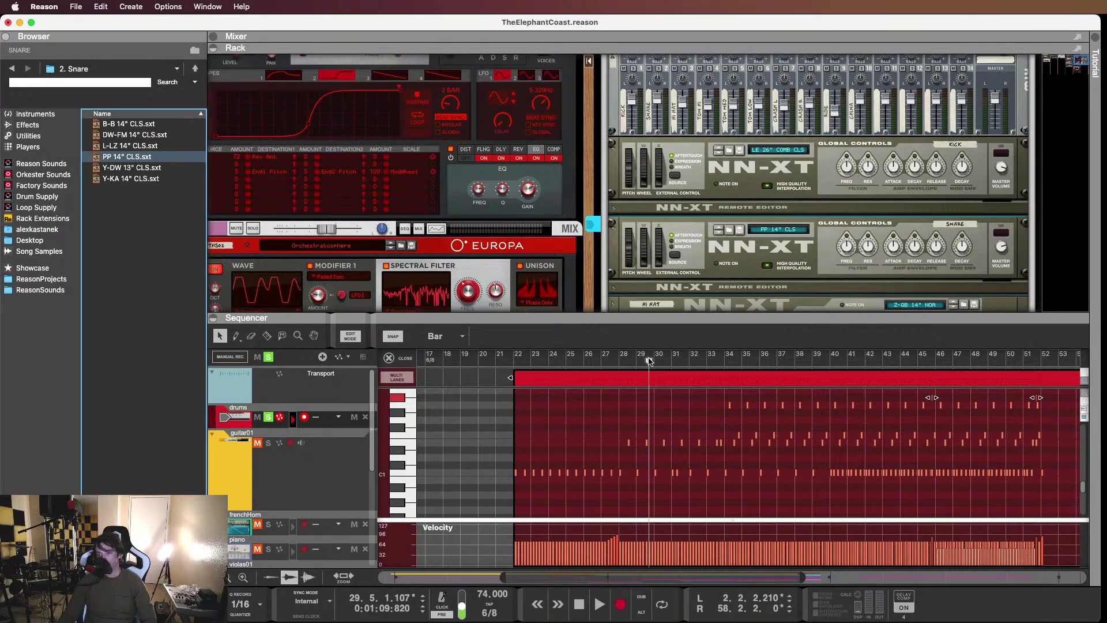
click(621, 358)
key(space)
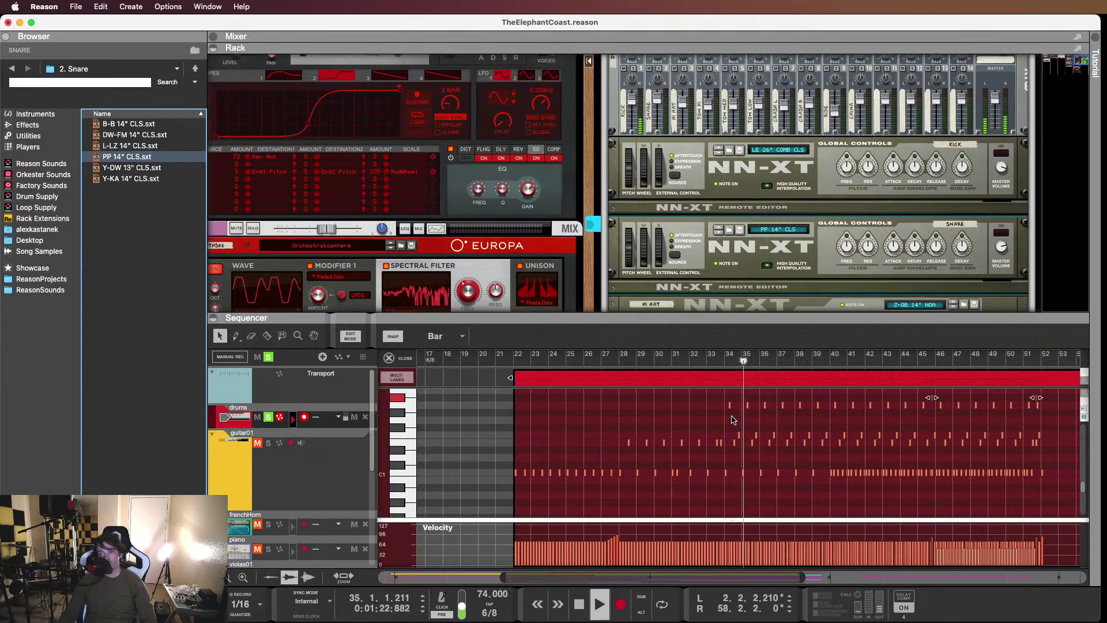
Stop playback and audition the drum sound on A#1 using the note editor's keyboard
scroll(917, 189, down, 5)
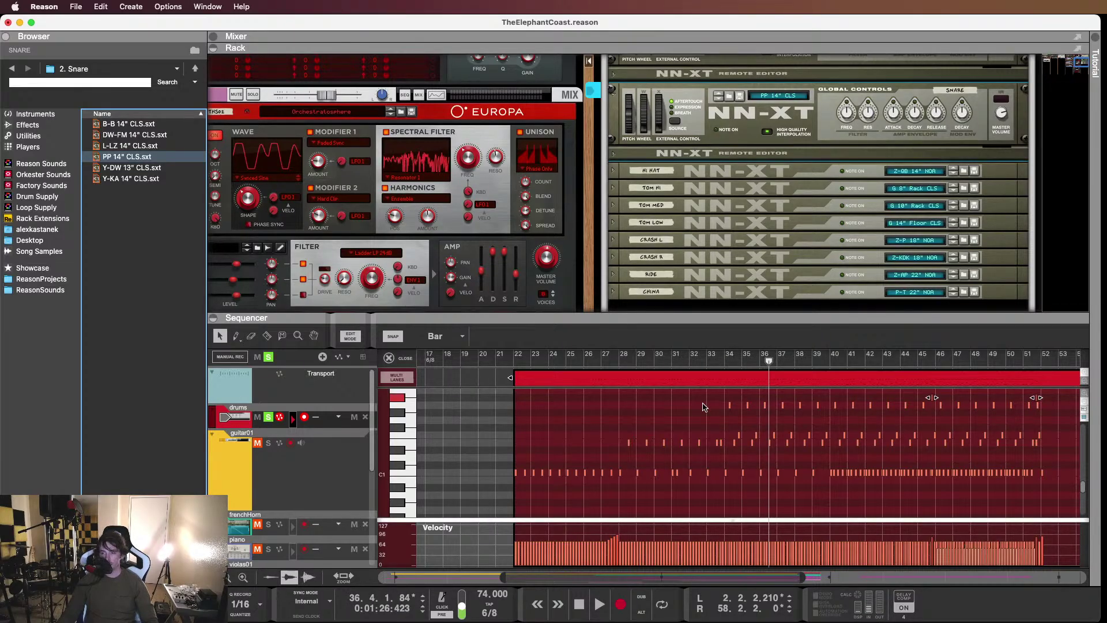
scroll(704, 407, left, 2)
scroll(635, 431, up, 2)
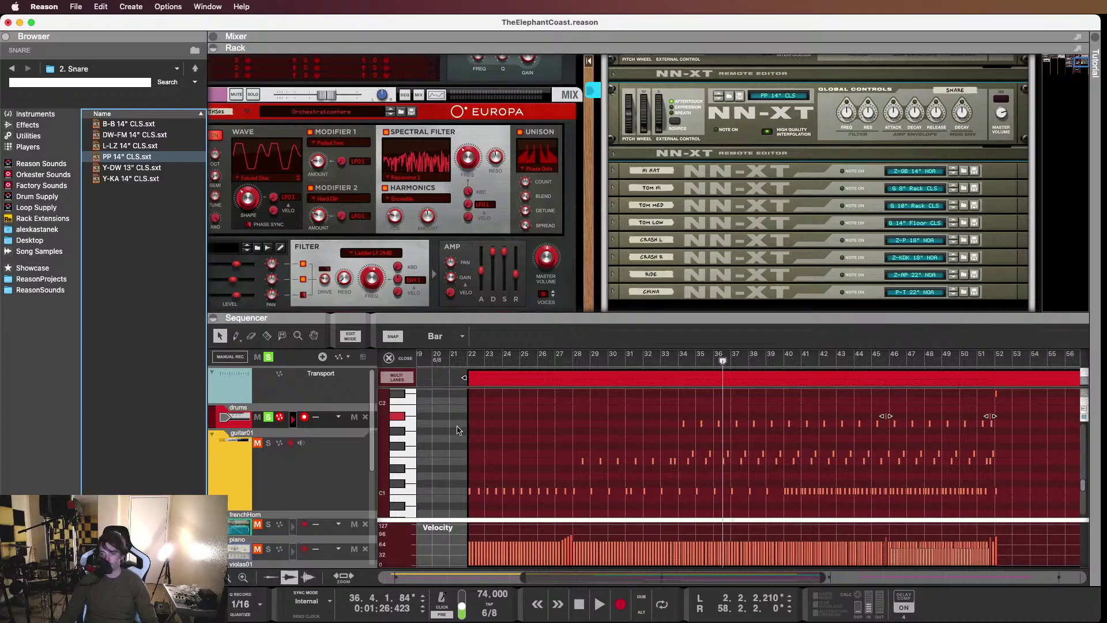
click(397, 417)
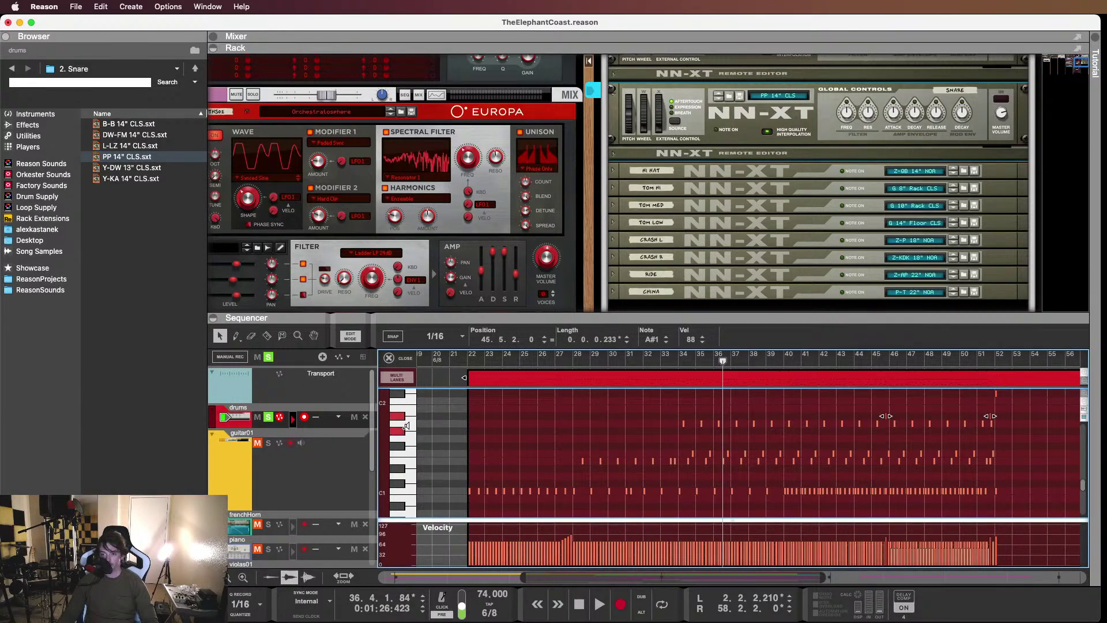
Select the A1 note in bar 34 and unfold the Tom Med and Tom Low NN-XT devices
click(635, 444)
scroll(642, 442, up, 2)
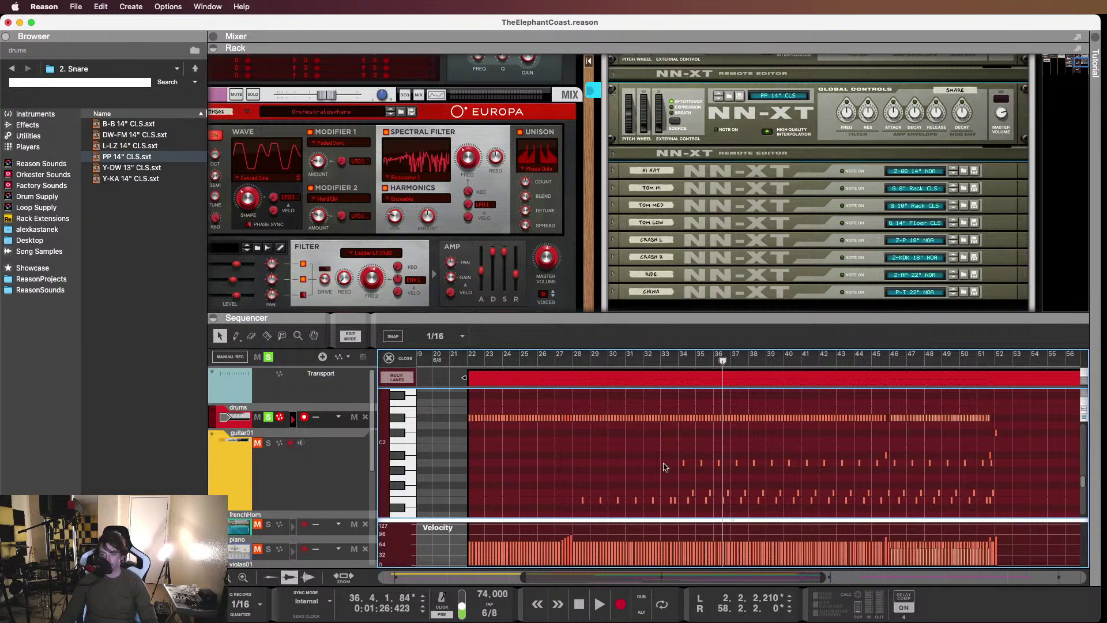
click(685, 463)
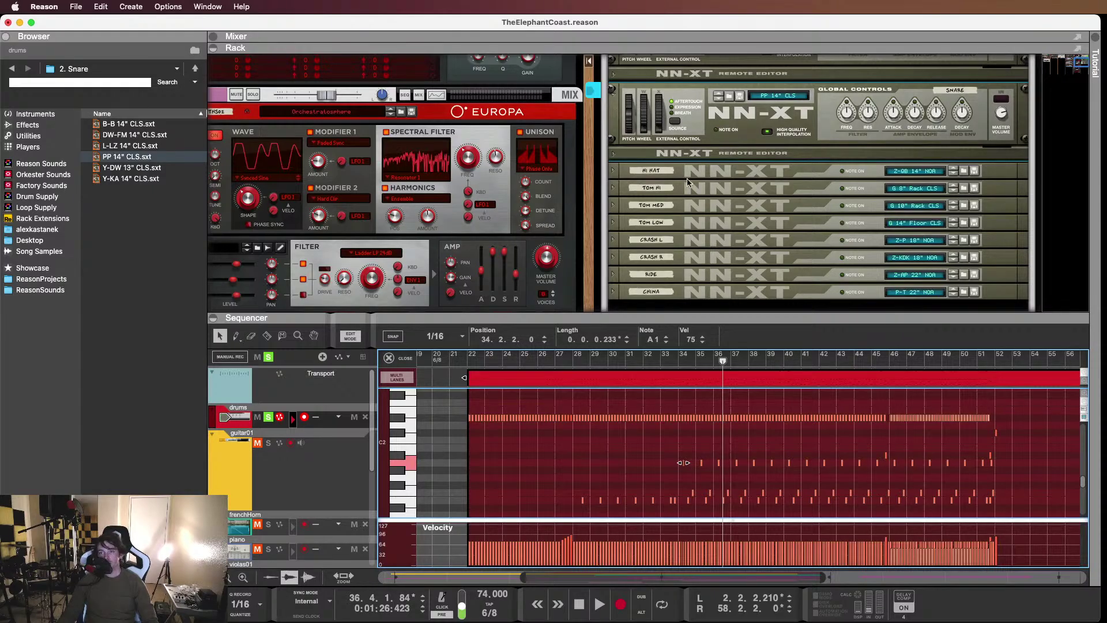
click(613, 205)
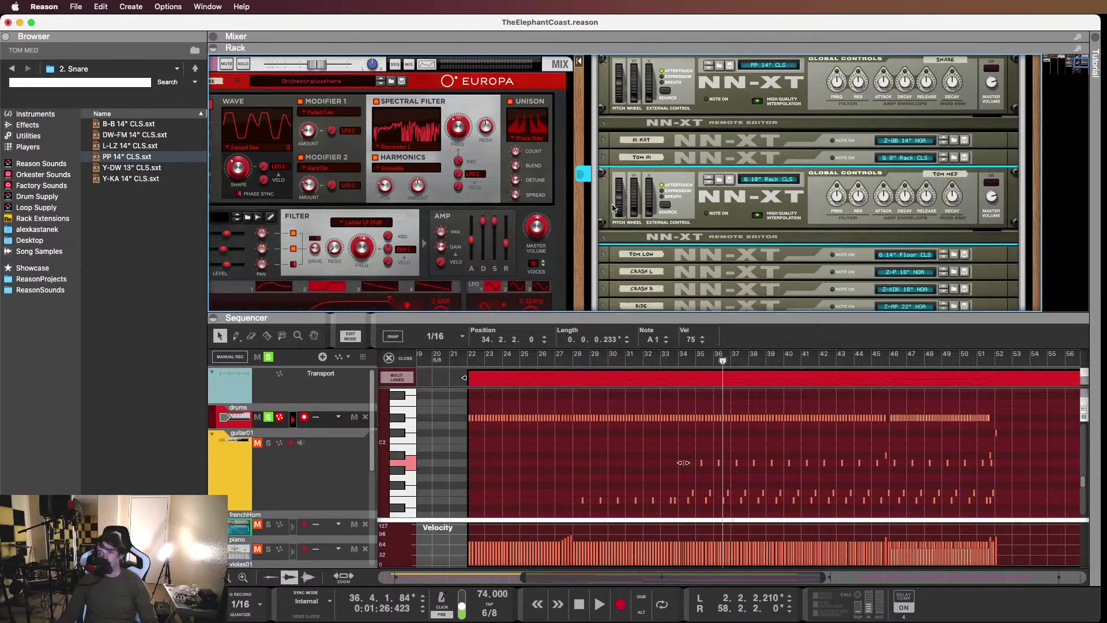
scroll(616, 274, down, 1)
click(605, 245)
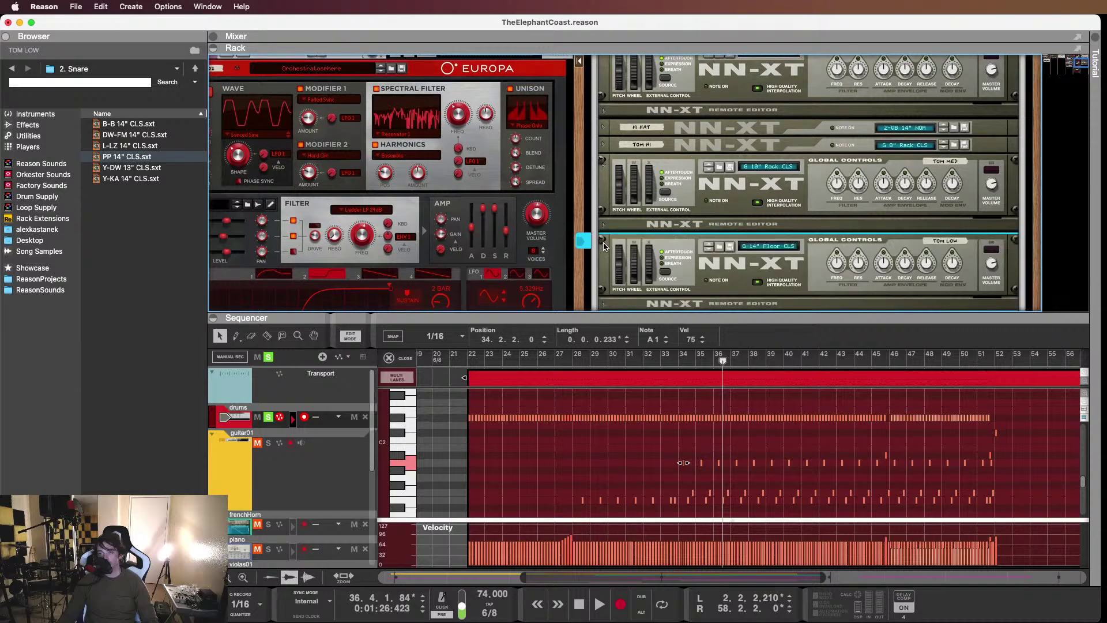
scroll(634, 223, down, 3)
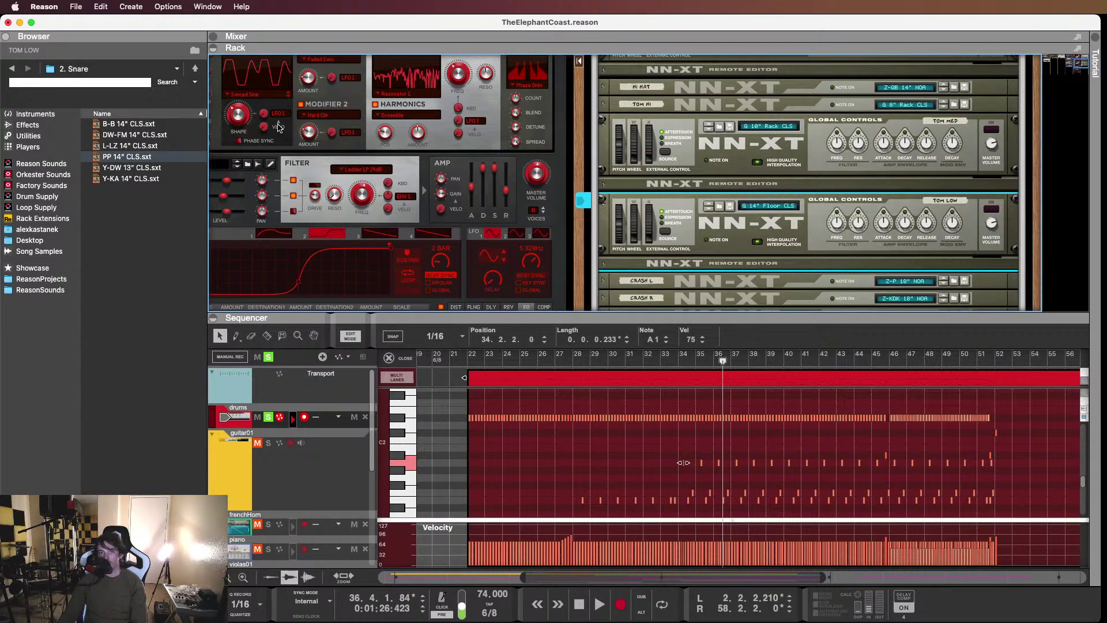
Find the Tom HI patches under Close Mics (CLS) Toms and load PP 13" Rack CLS.sxt into the Tom Med NN-XT
click(11, 68)
click(118, 146)
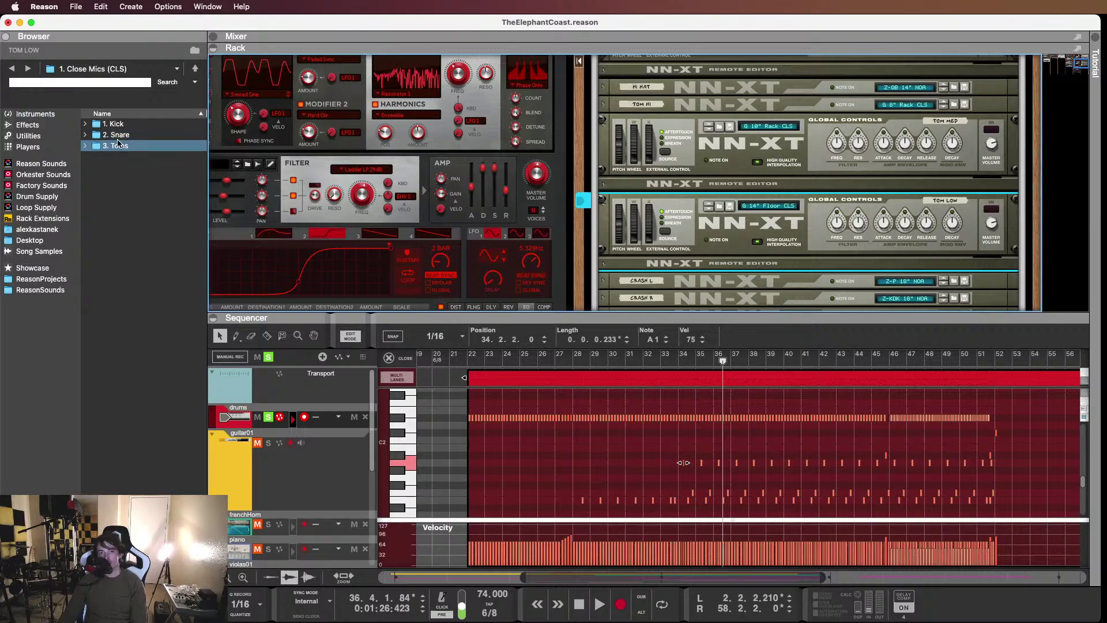
double_click(118, 146)
double_click(125, 148)
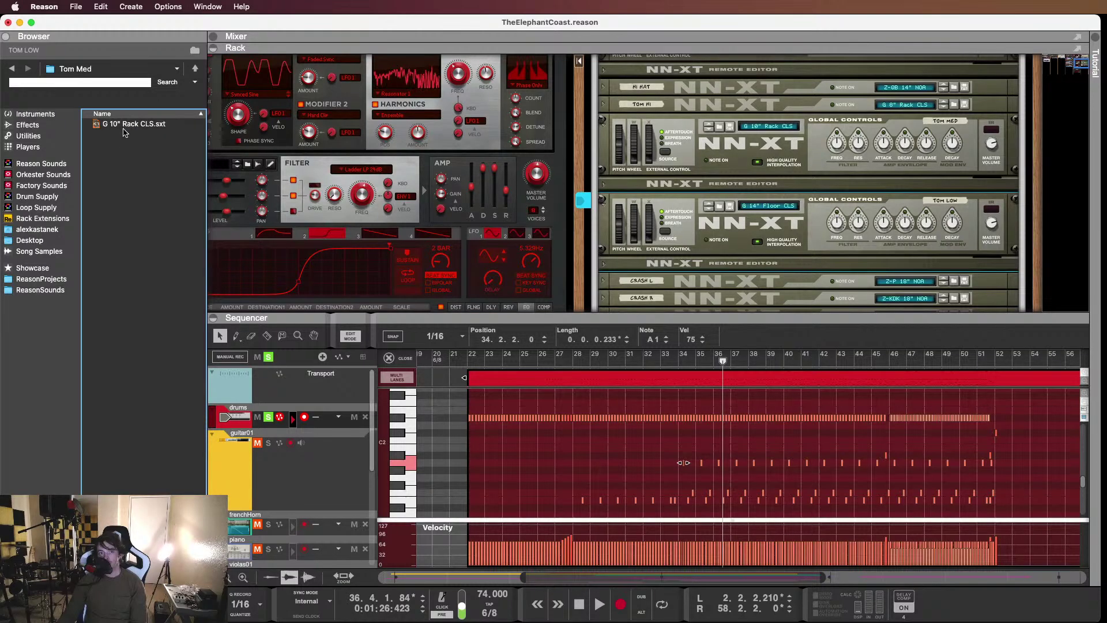
click(12, 68)
click(126, 124)
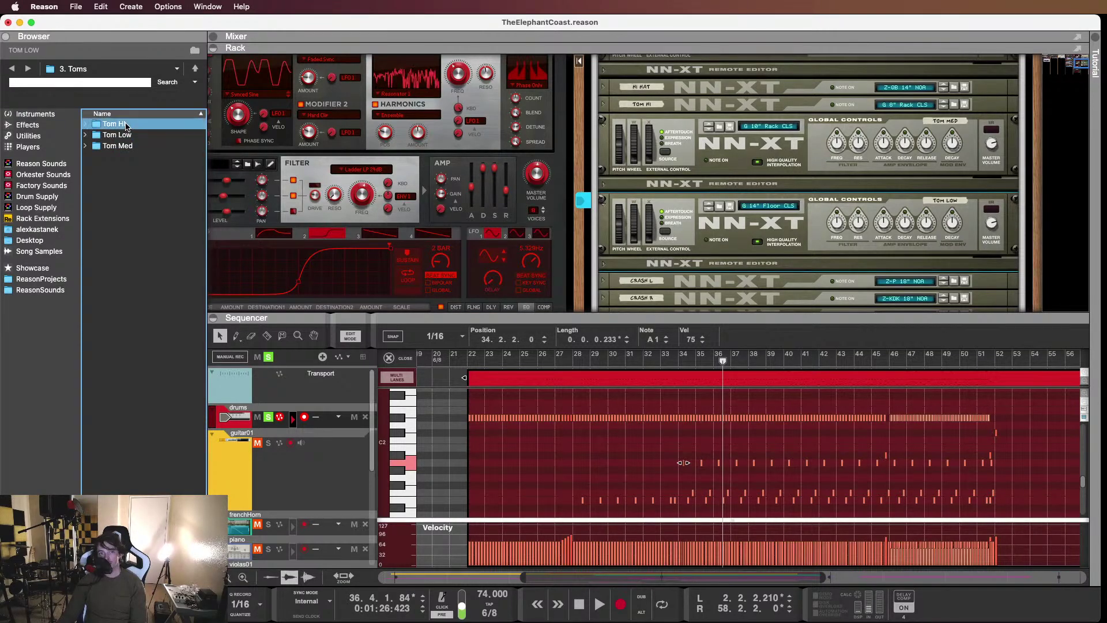
double_click(126, 124)
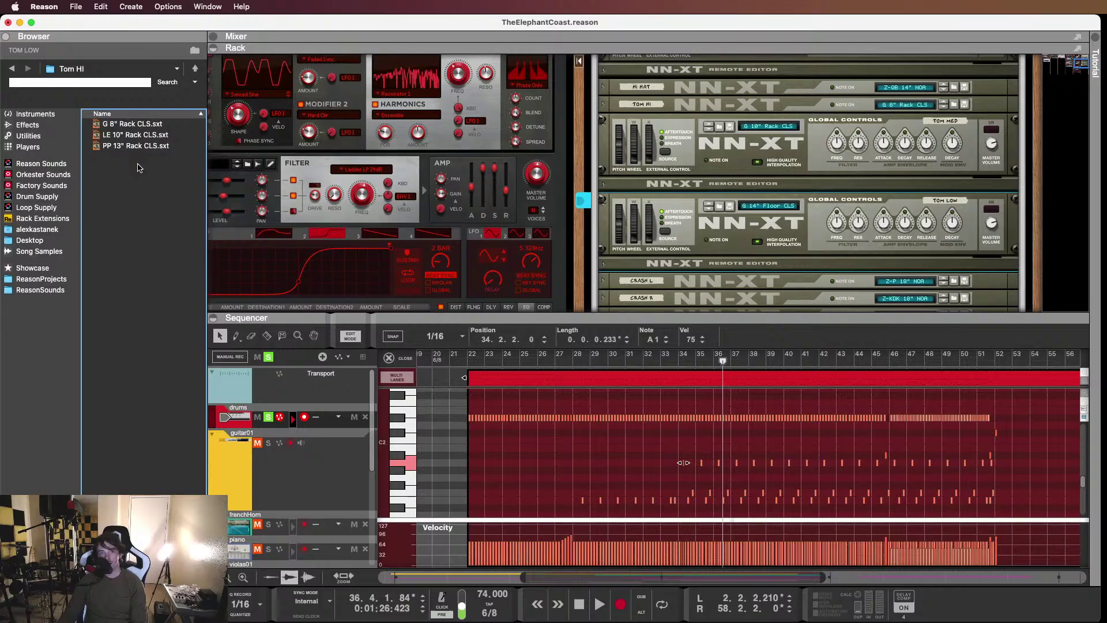
click(133, 145)
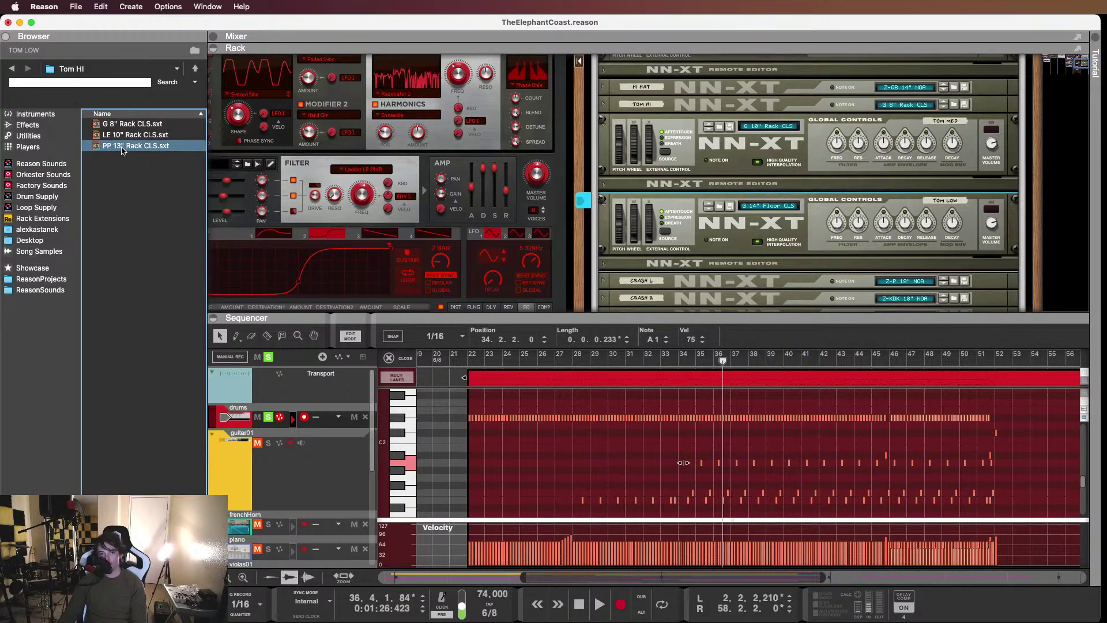
drag(134, 146, 777, 147)
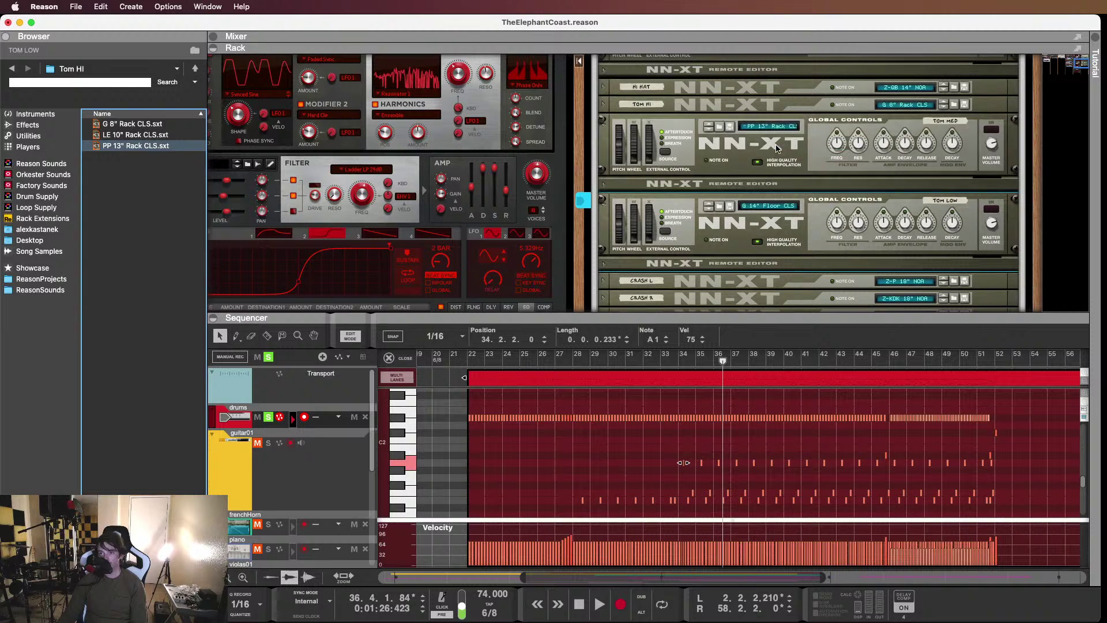
Play the drums from near the end of bar 33, stop, and audition the tom sound on the note editor's keyboard
click(674, 360)
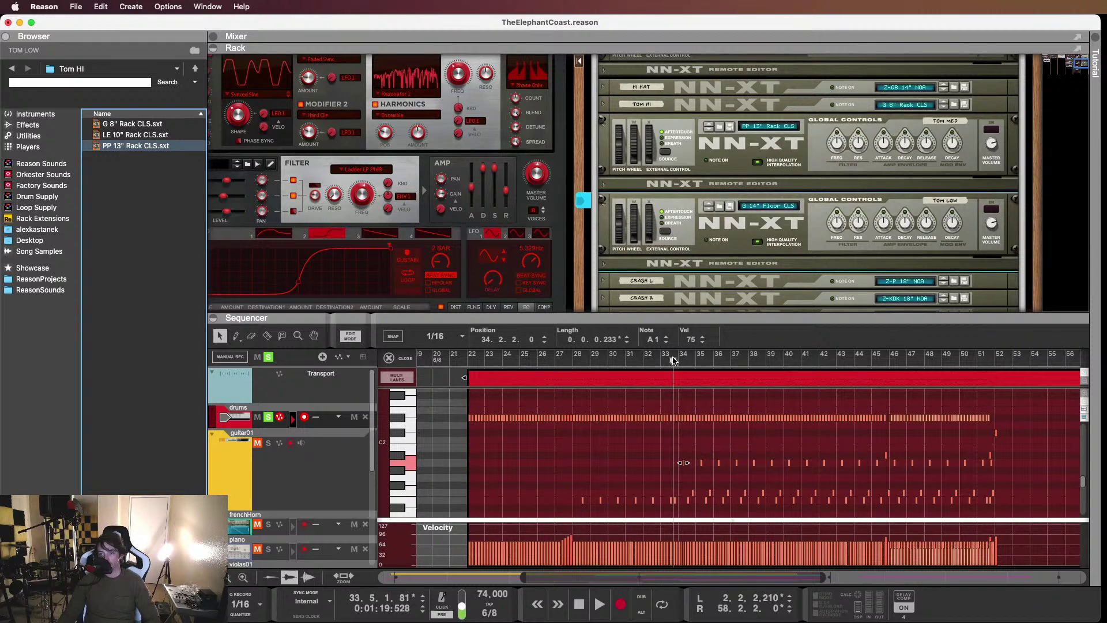
key(space)
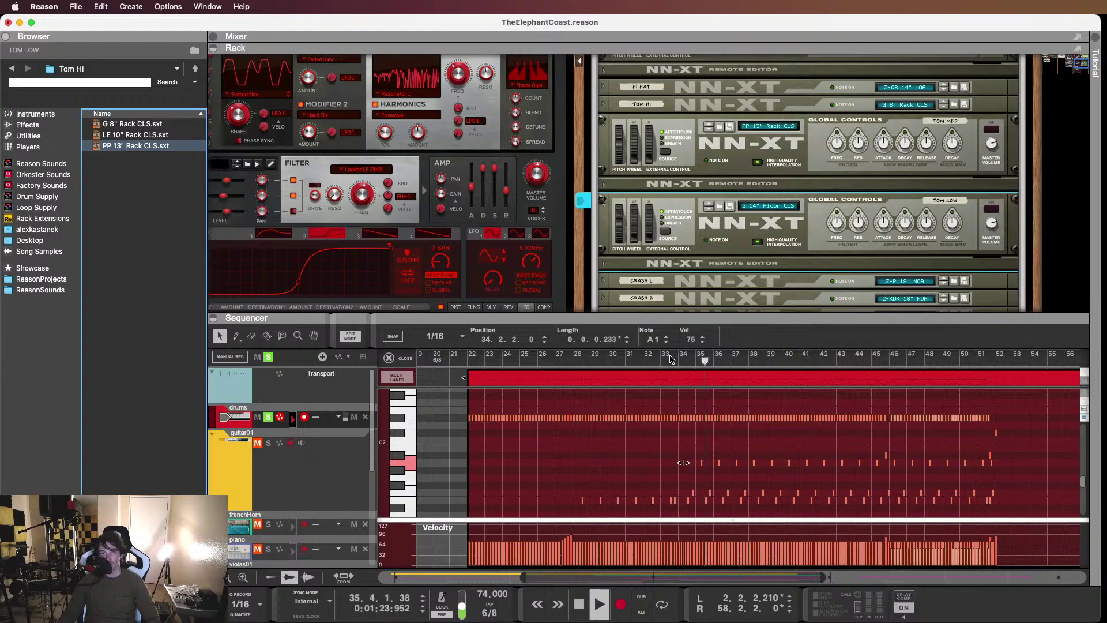
key(space)
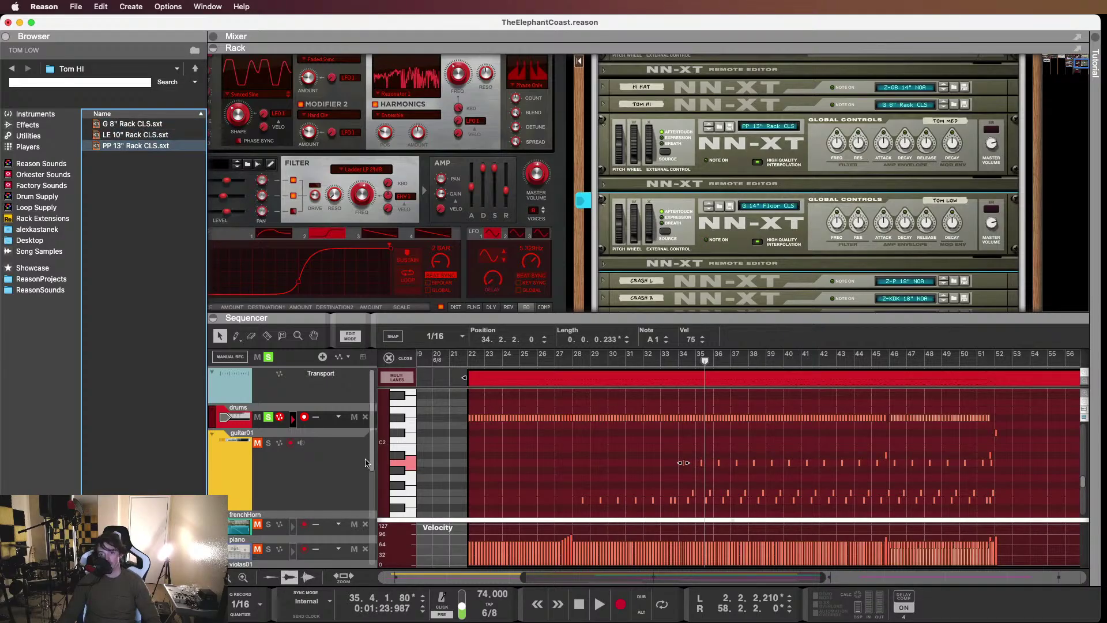
click(406, 456)
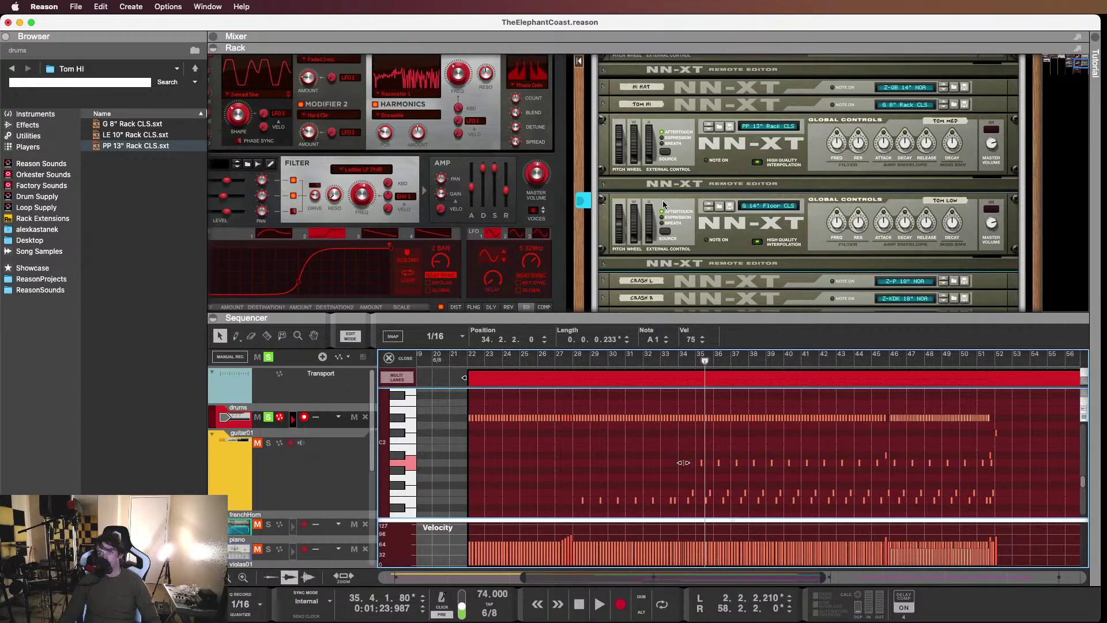
Undo the Tom Med patch change and load PP 13" Rack CLS.sxt into the Tom Hi NN-XT instead
key(super+z)
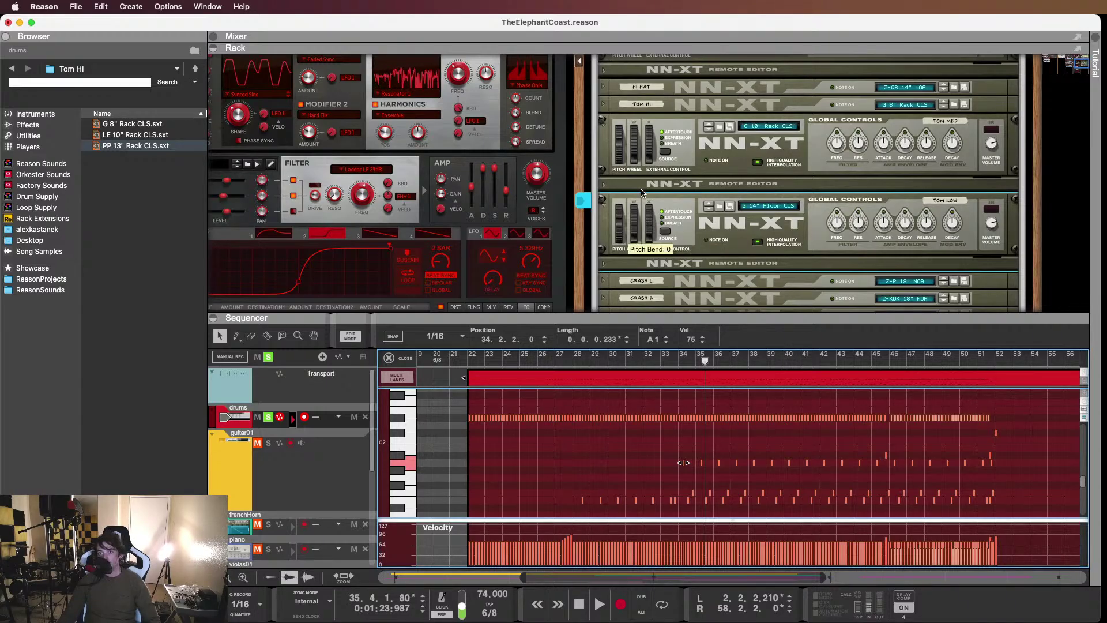
click(603, 104)
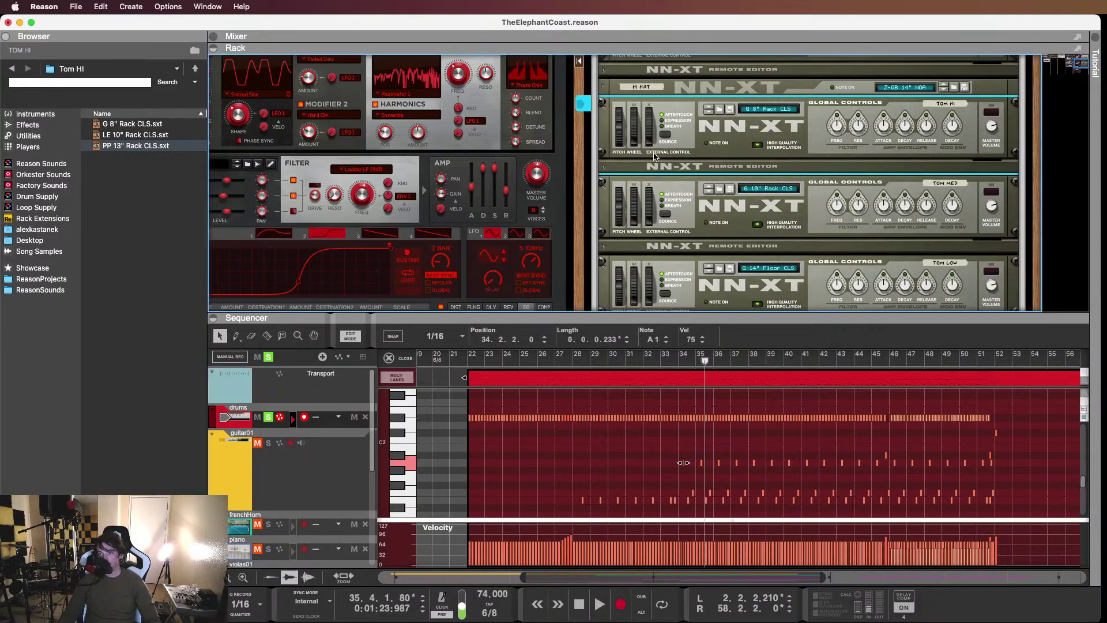
scroll(654, 152, up, 2)
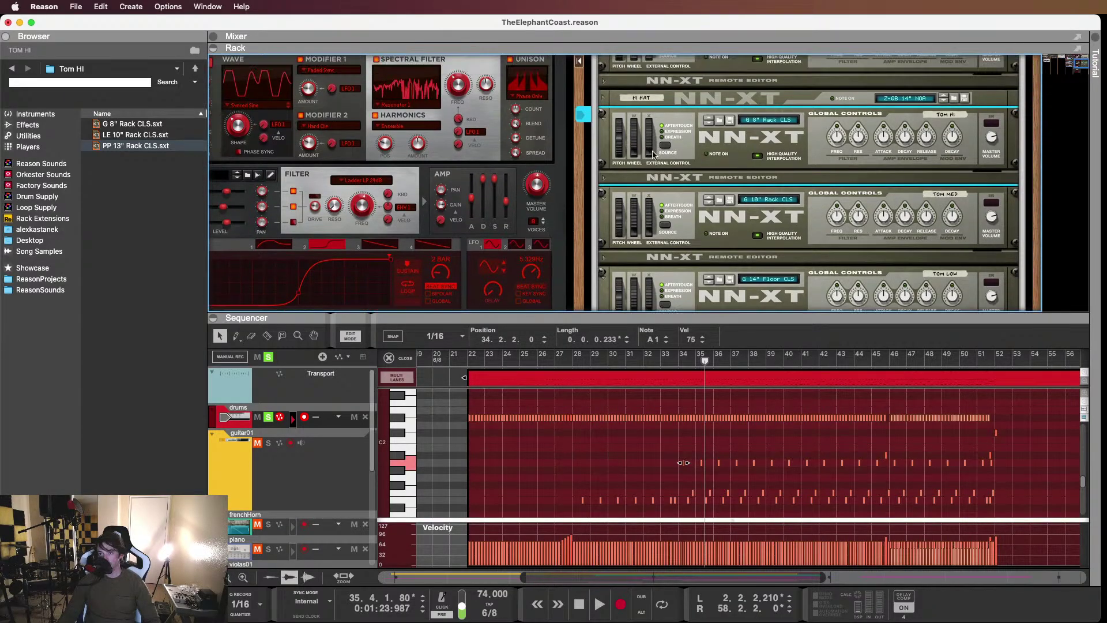
drag(133, 145, 792, 144)
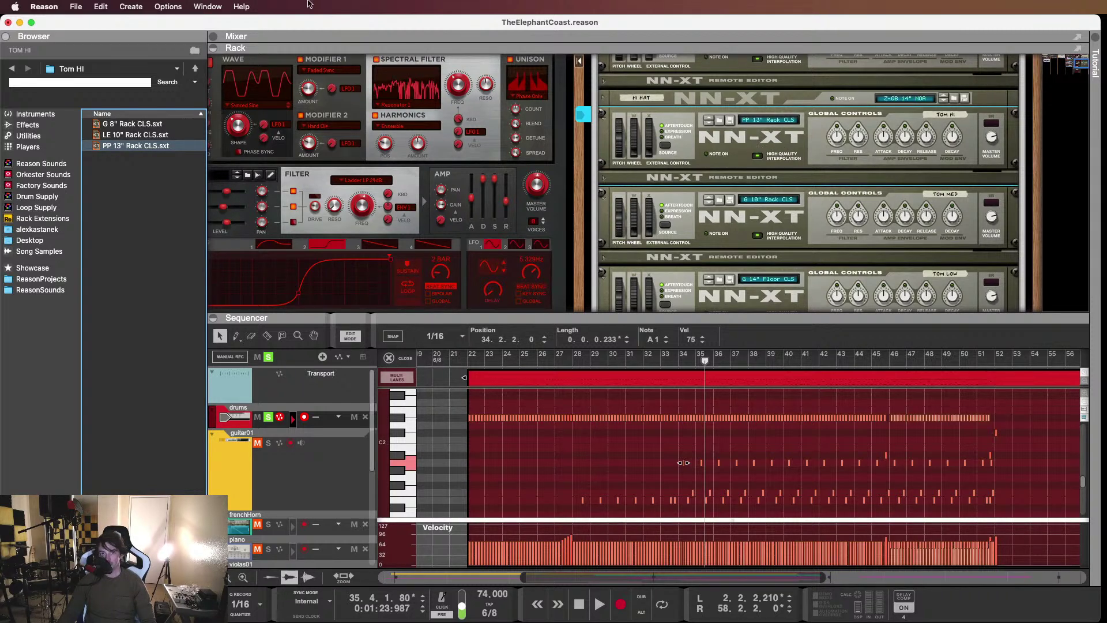
Select all the A1 notes in the drums clip and transpose them to B1
click(209, 8)
click(267, 237)
click(418, 462)
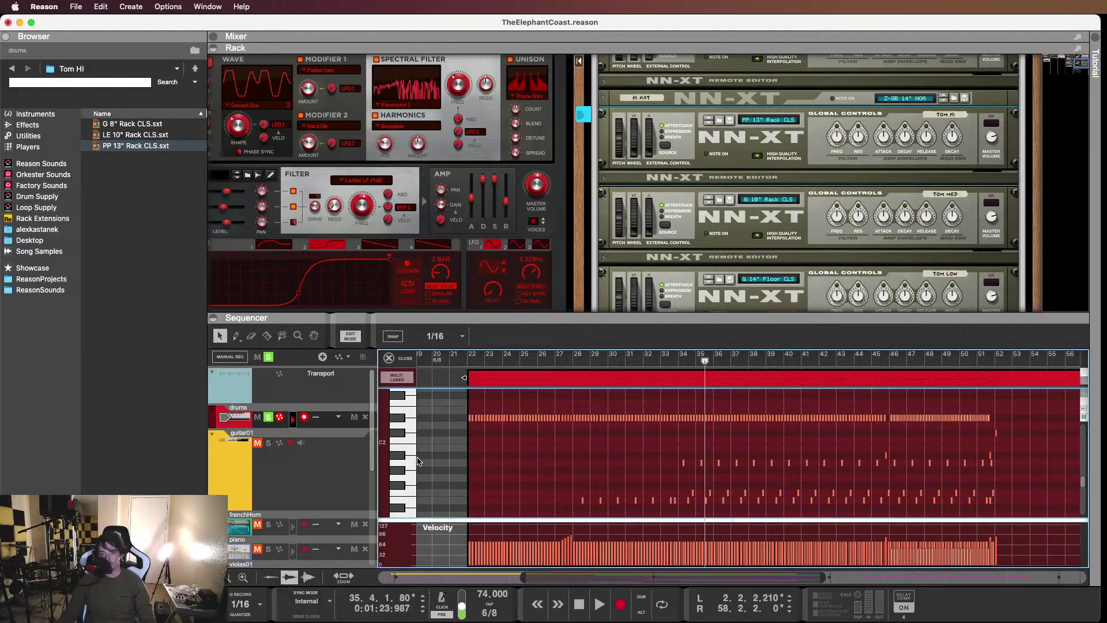
click(411, 458)
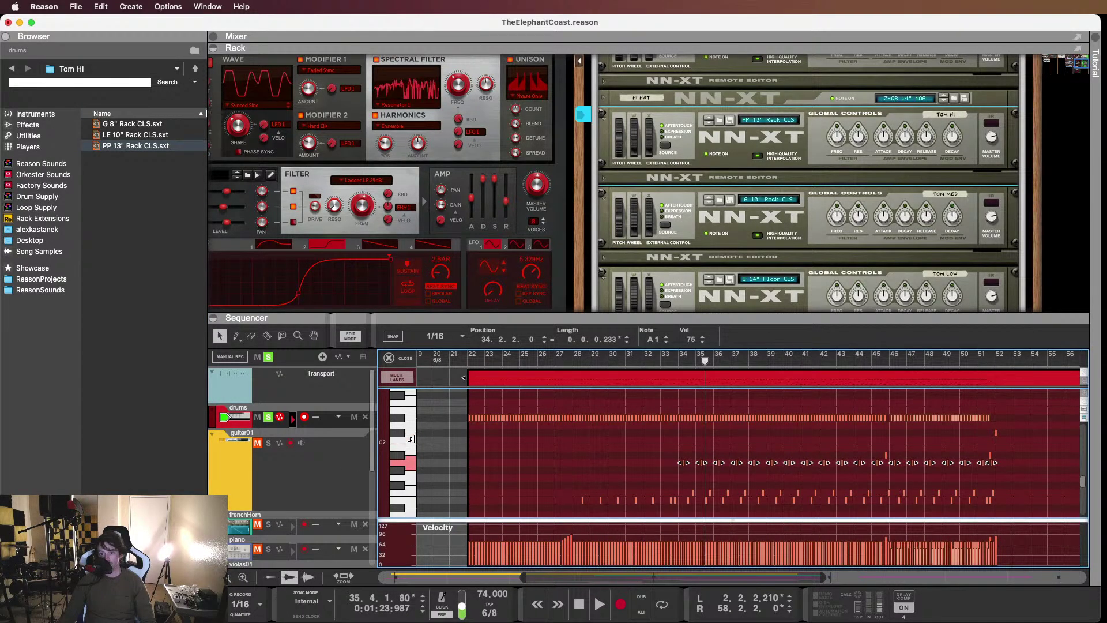
click(412, 440)
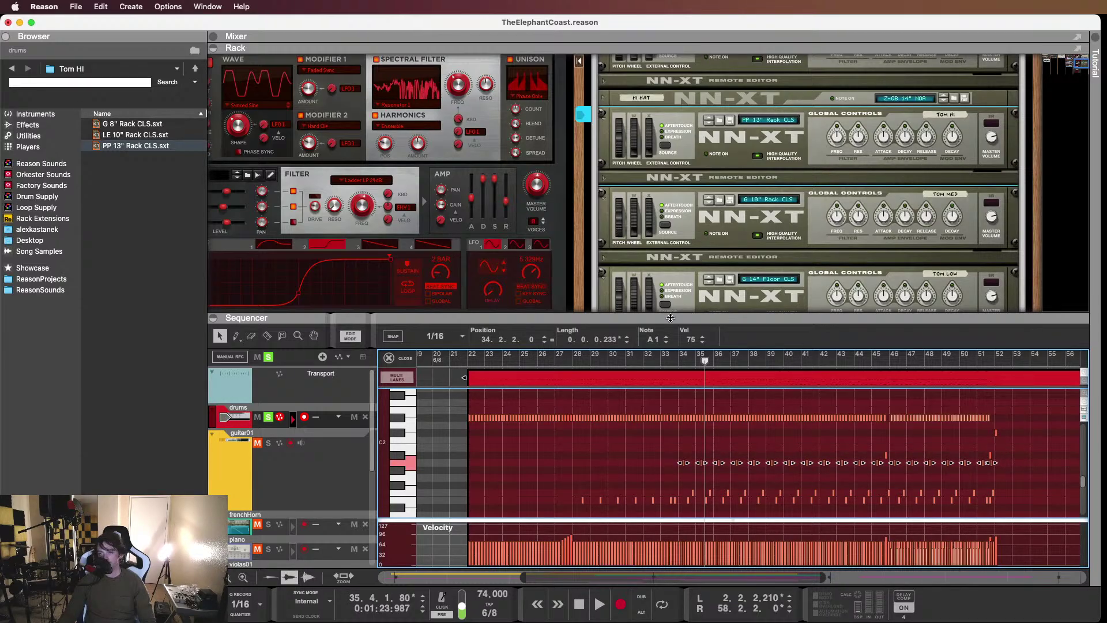
click(666, 340)
click(667, 339)
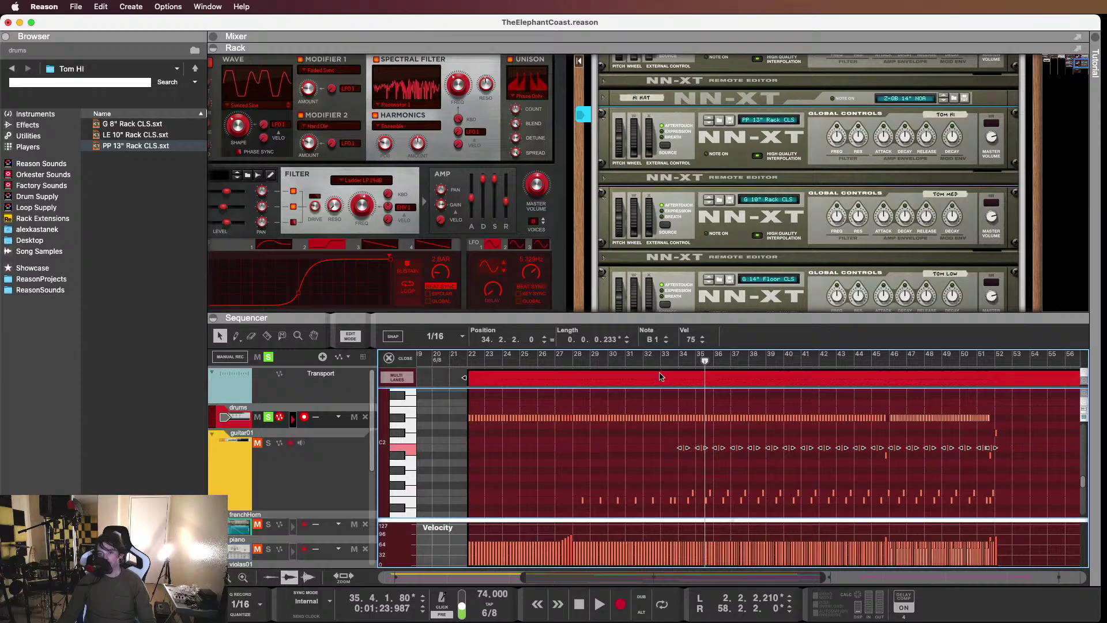
Play the drums from bar 33 to hear the transposed tom notes, then stop playback
click(670, 361)
key(space)
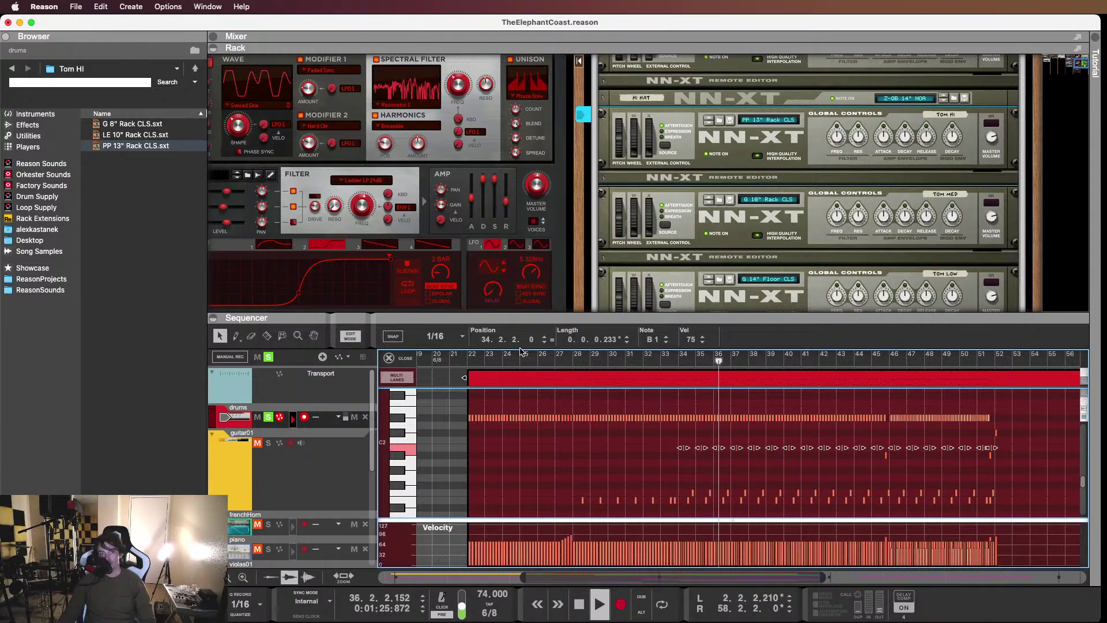
key(space)
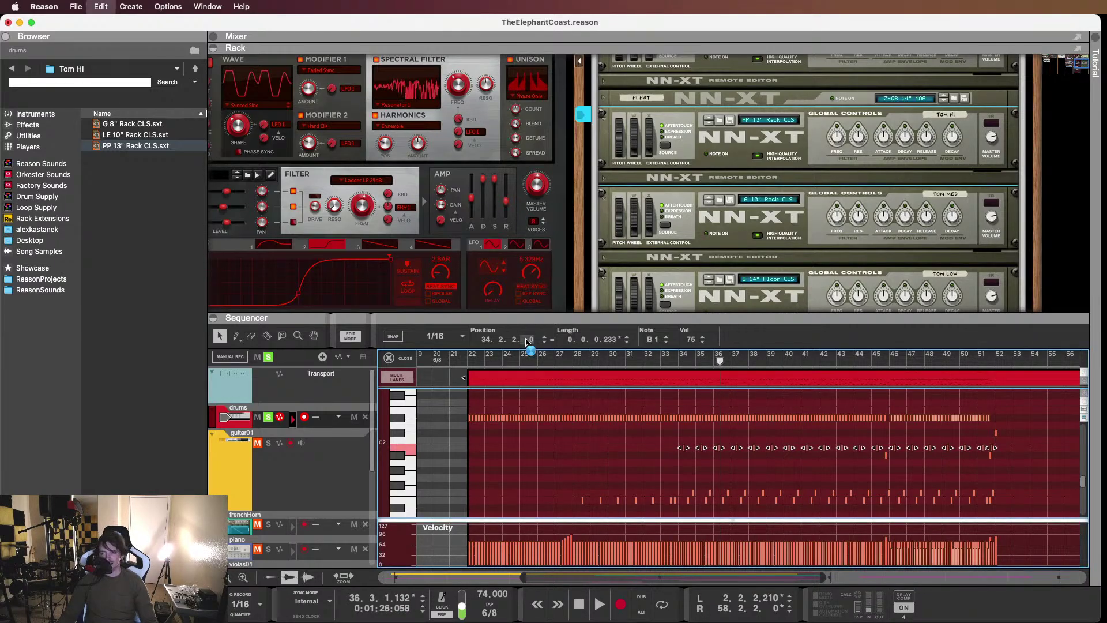
Undo the tom note transposition and the Tom Hi patch change, stepping back through the last snare patch change
key(Down)
key(Down)
key(super+z)
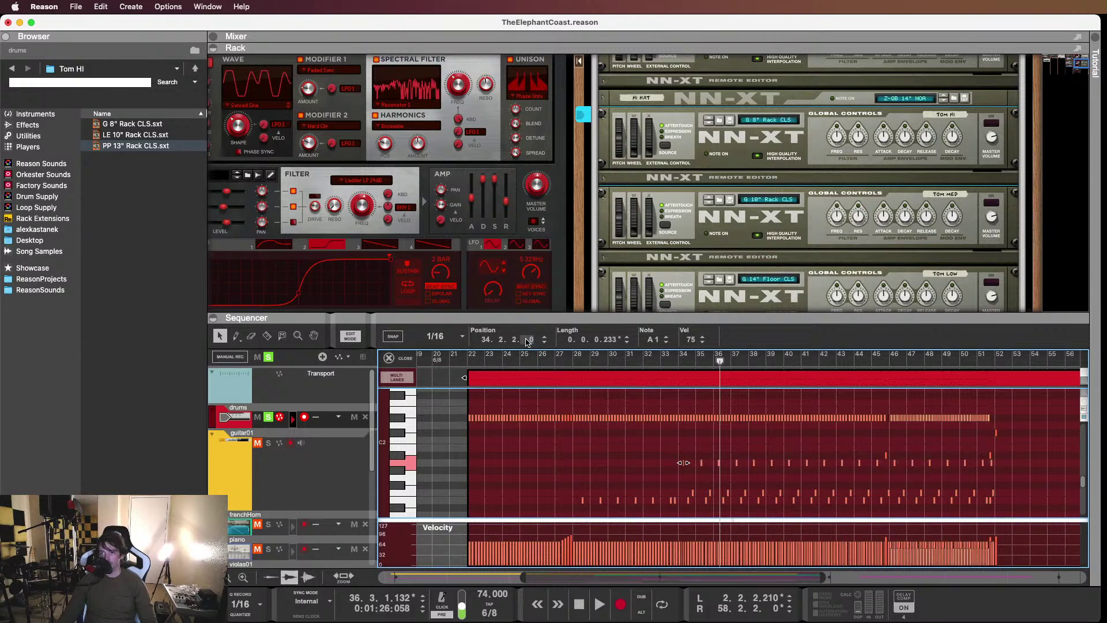
key(super+z)
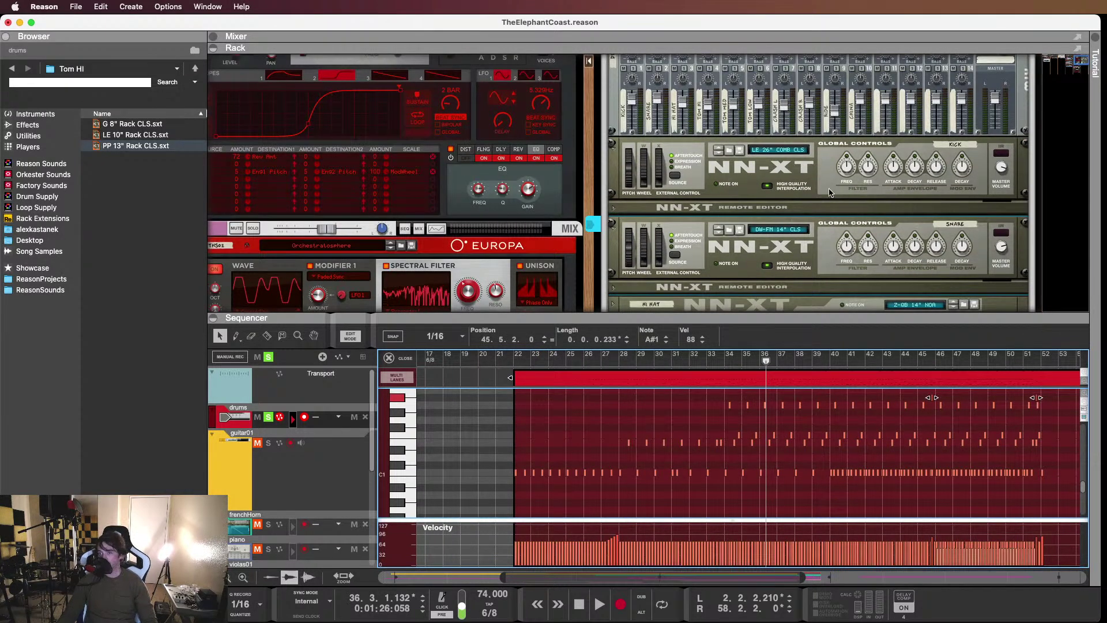
Unfold the Tom Med NN-XT and check which patches the Tom Med folder offers
scroll(814, 196, down, 4)
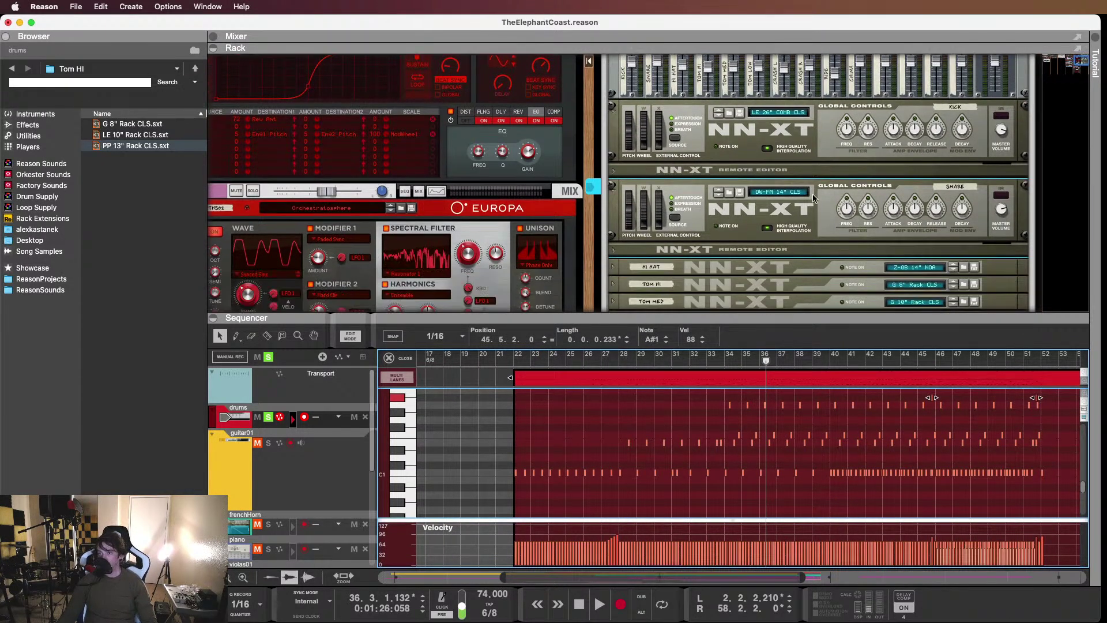
click(633, 228)
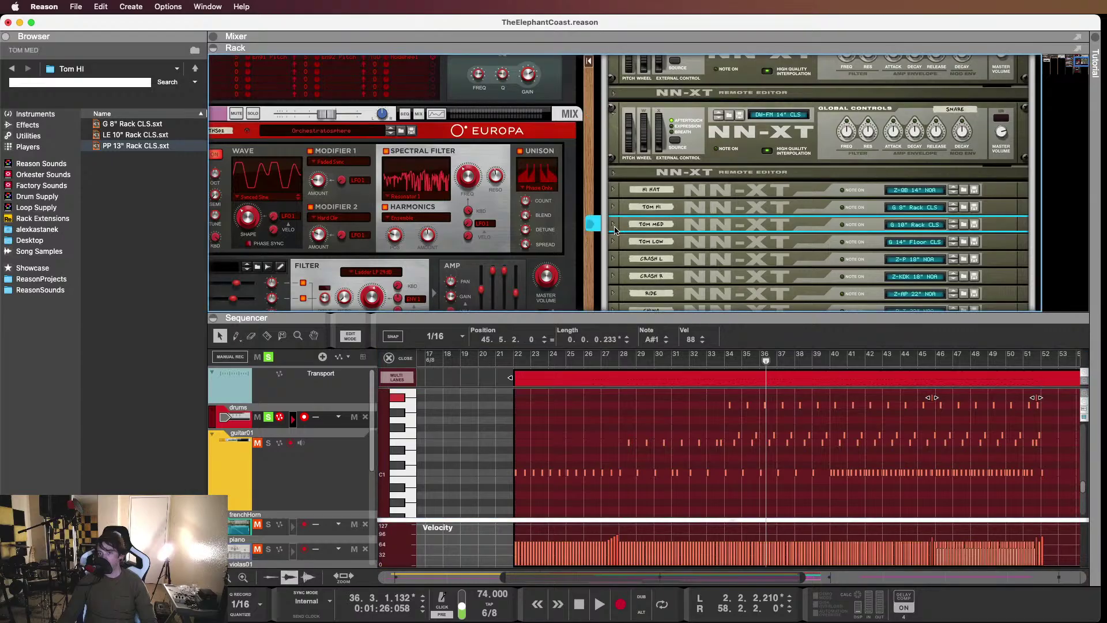
click(614, 225)
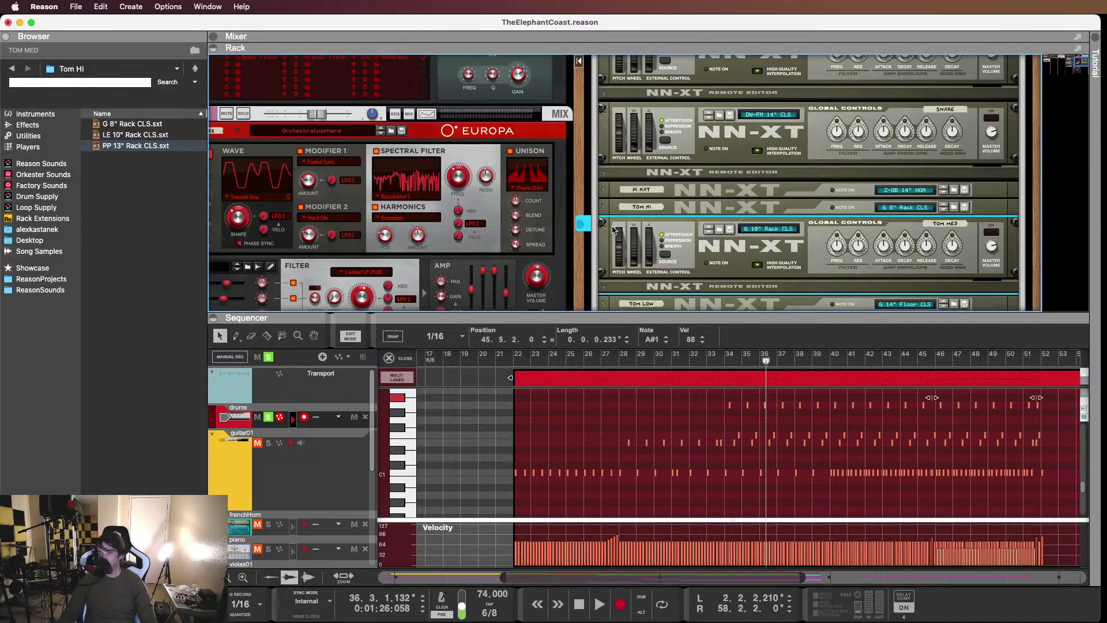
click(12, 68)
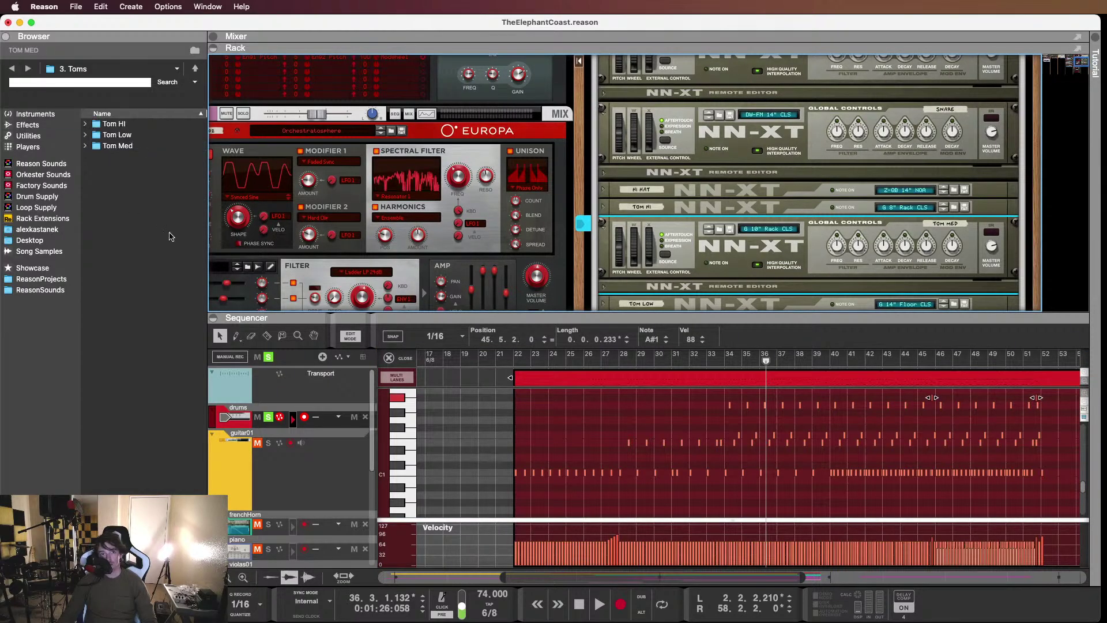
double_click(133, 147)
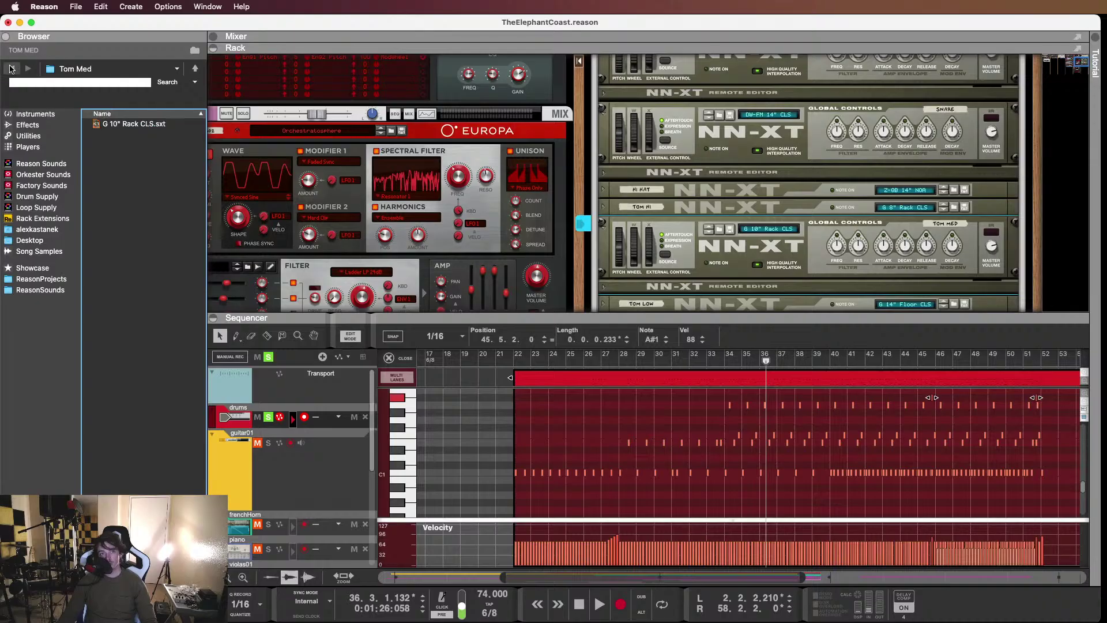
click(11, 69)
Restore the PP 14" CLS patch in the Snare NN-XT
scroll(862, 176, up, 3)
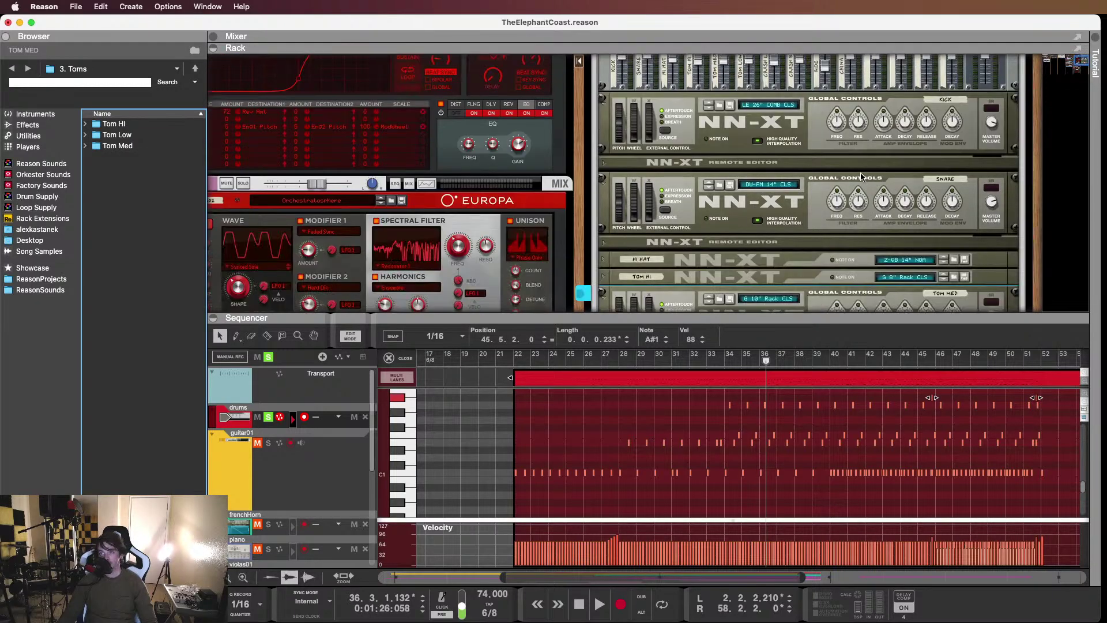
key(super+z)
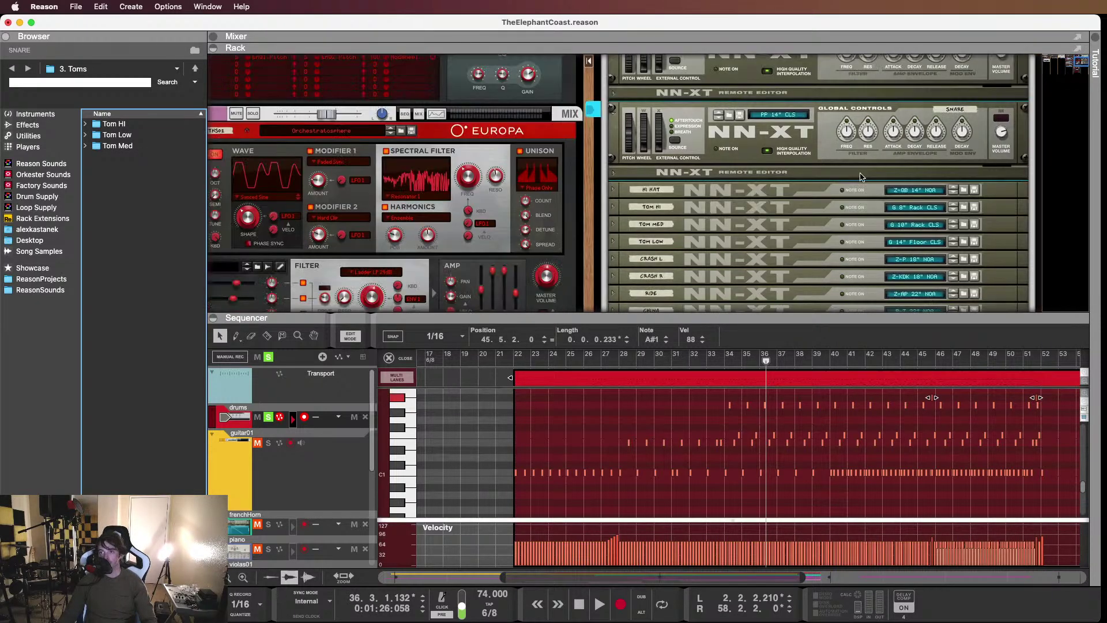
scroll(859, 177, up, 2)
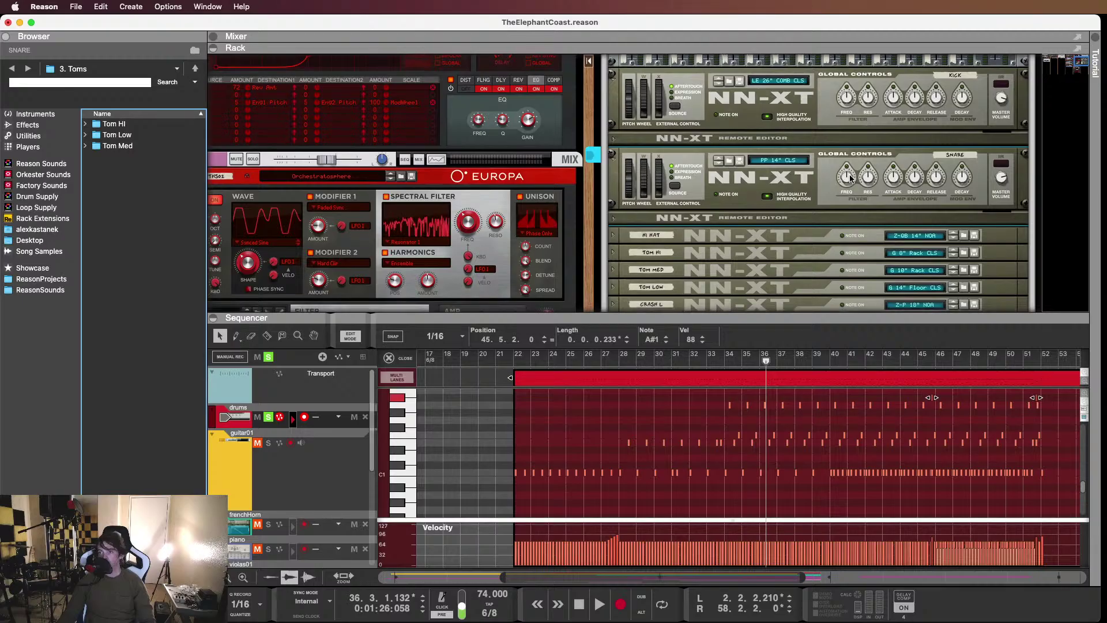
Play the drums from bar 28 to hear the current kit patches
scroll(843, 176, down, 3)
scroll(832, 172, up, 2)
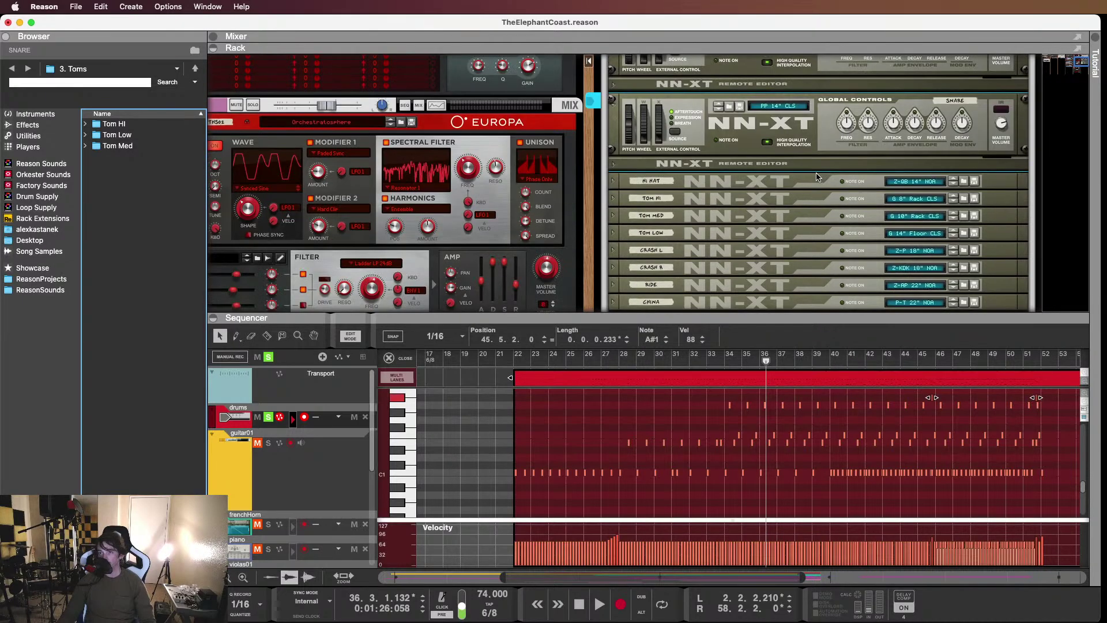
click(624, 359)
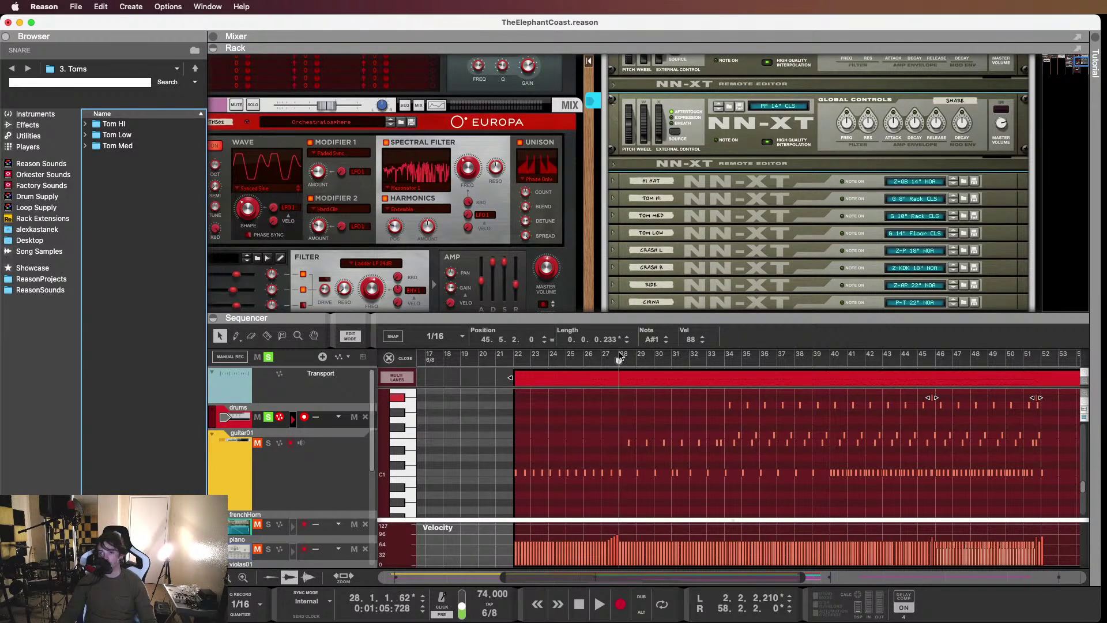
key(space)
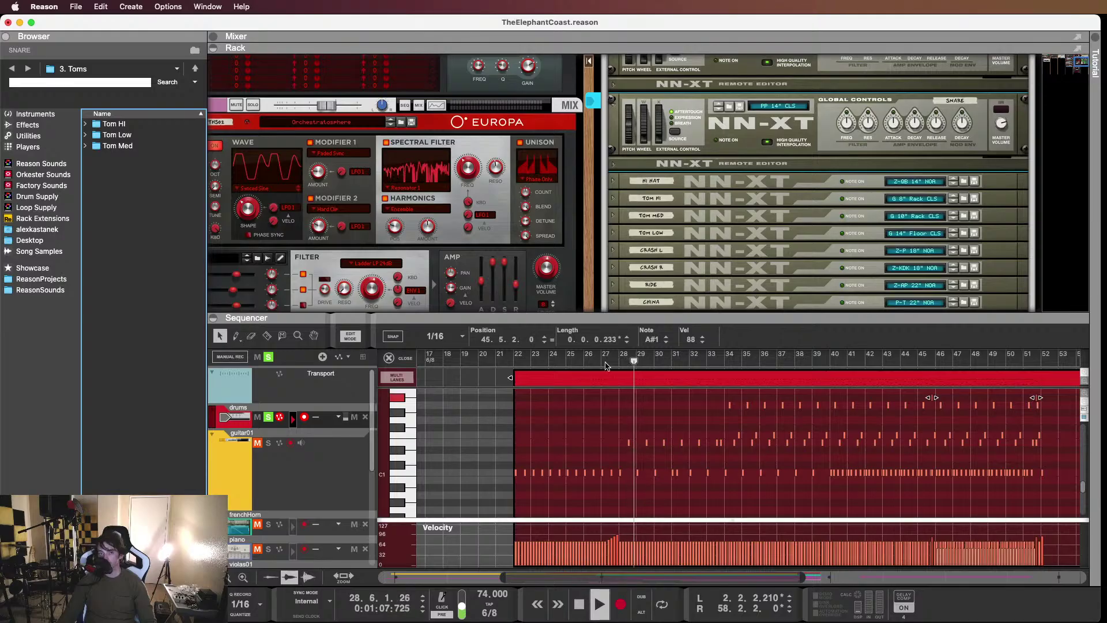
Open the Tom Low patch folder in the browser and stop playback
click(120, 136)
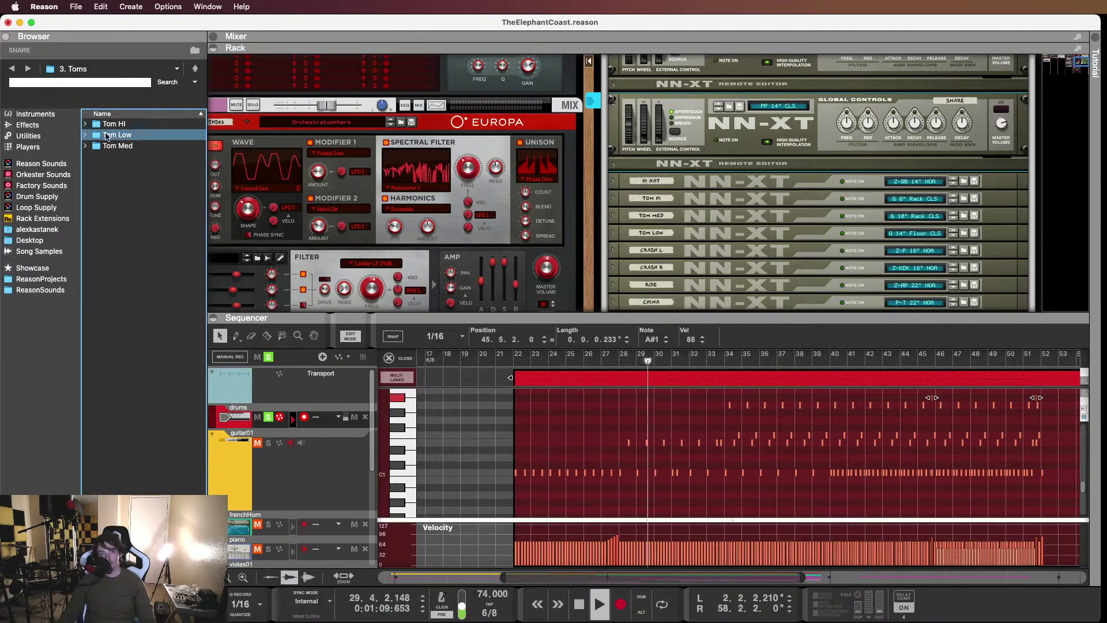
double_click(121, 139)
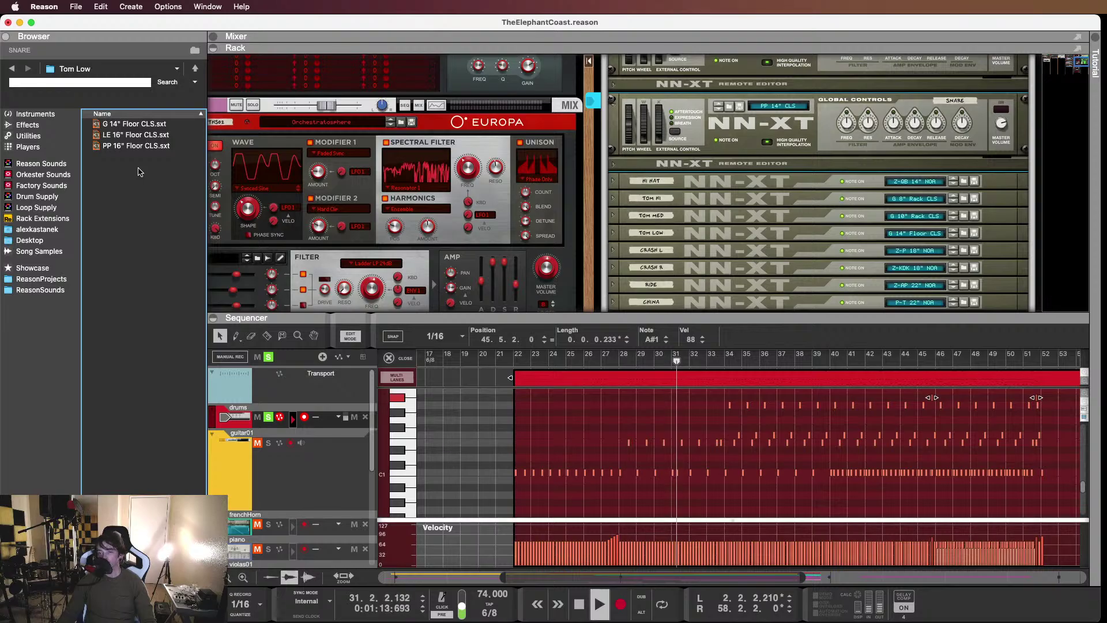
key(space)
click(771, 163)
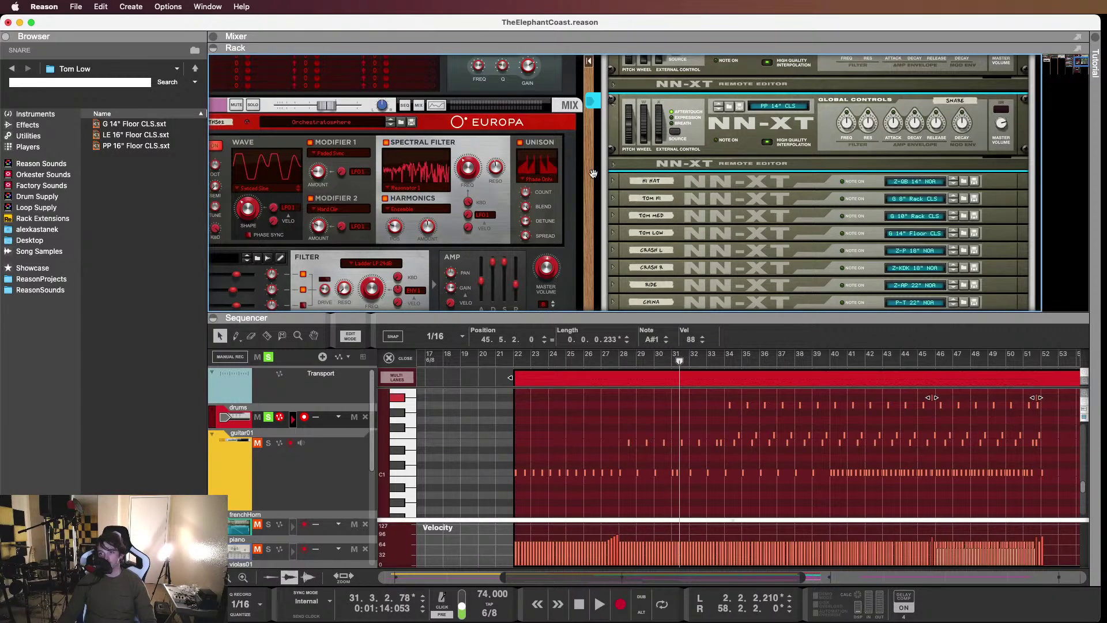
Examine the G 14", LE 16" and PP 16" floor tom patches in the Tom Low folder
click(95, 204)
click(125, 151)
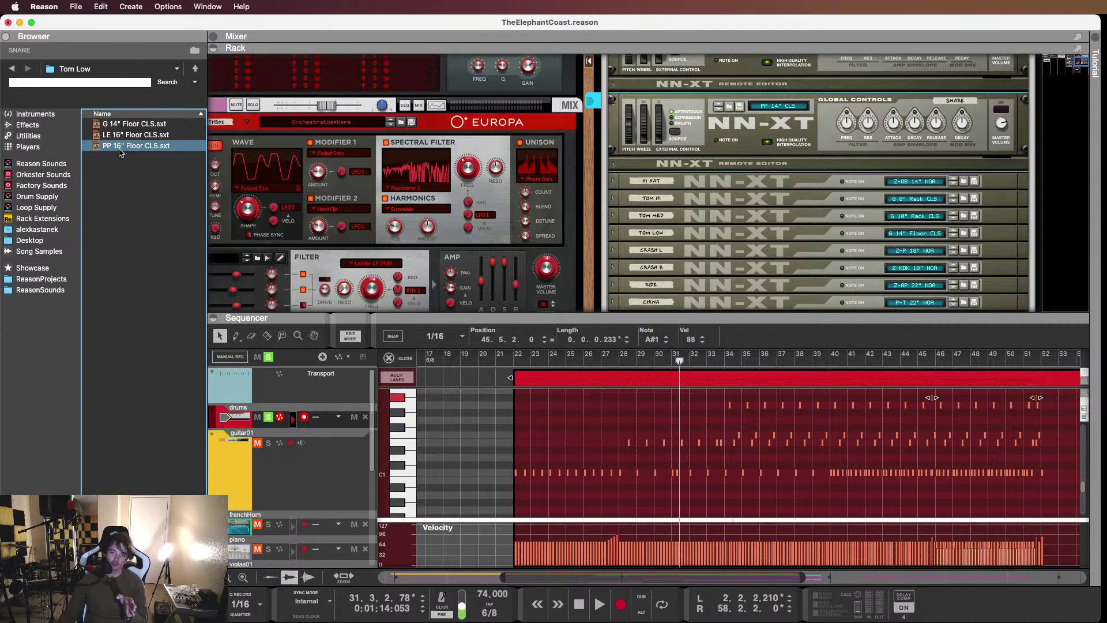
click(126, 168)
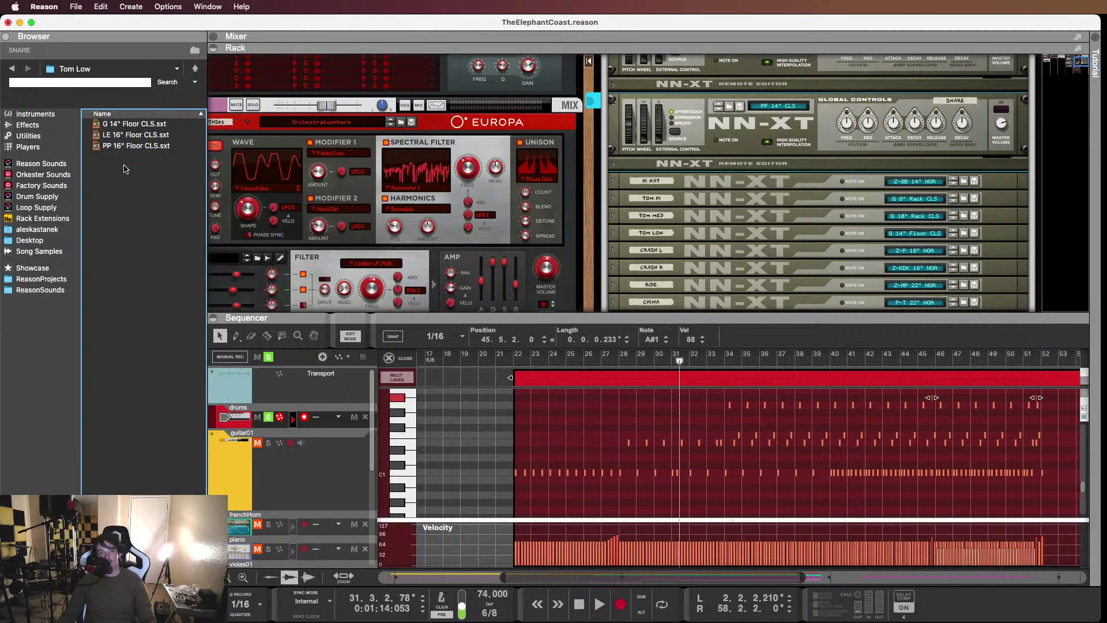
click(124, 134)
click(124, 145)
click(124, 125)
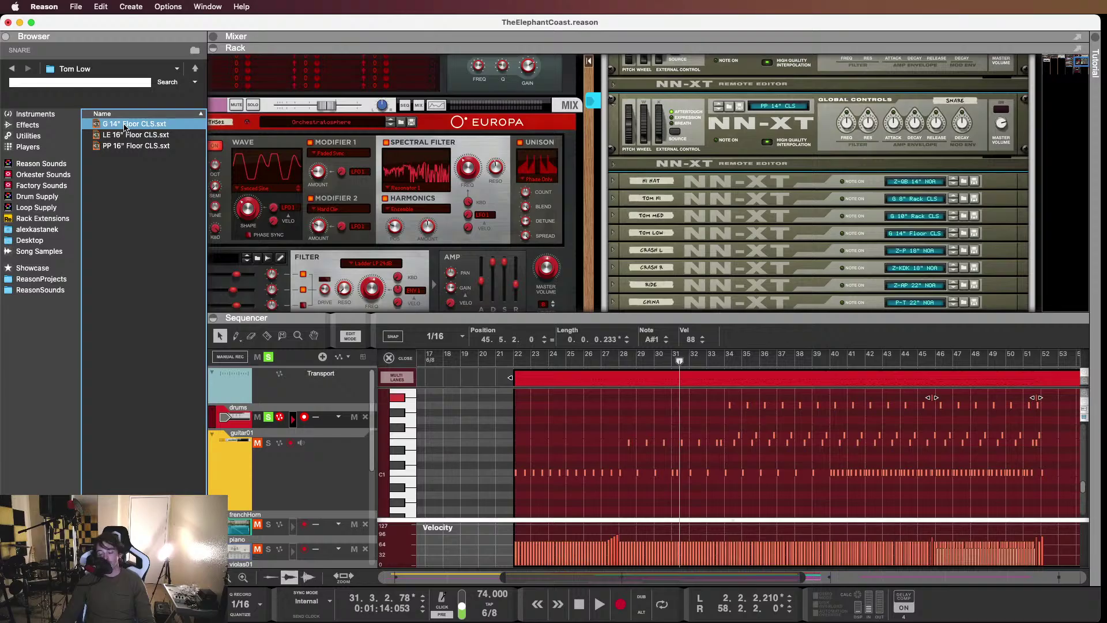
click(126, 135)
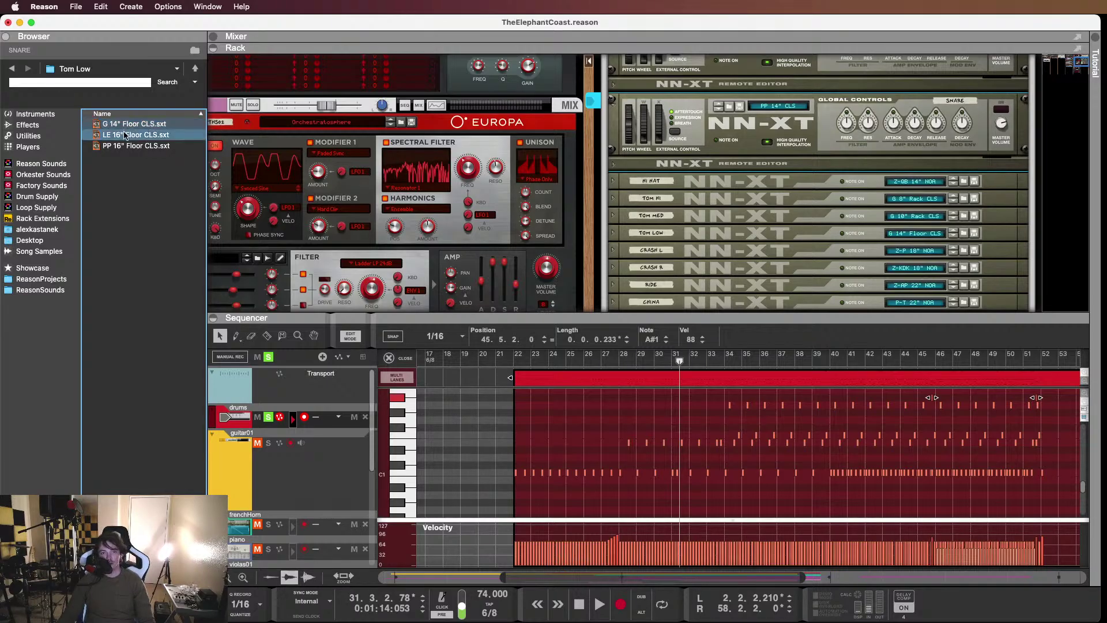
click(126, 145)
click(123, 124)
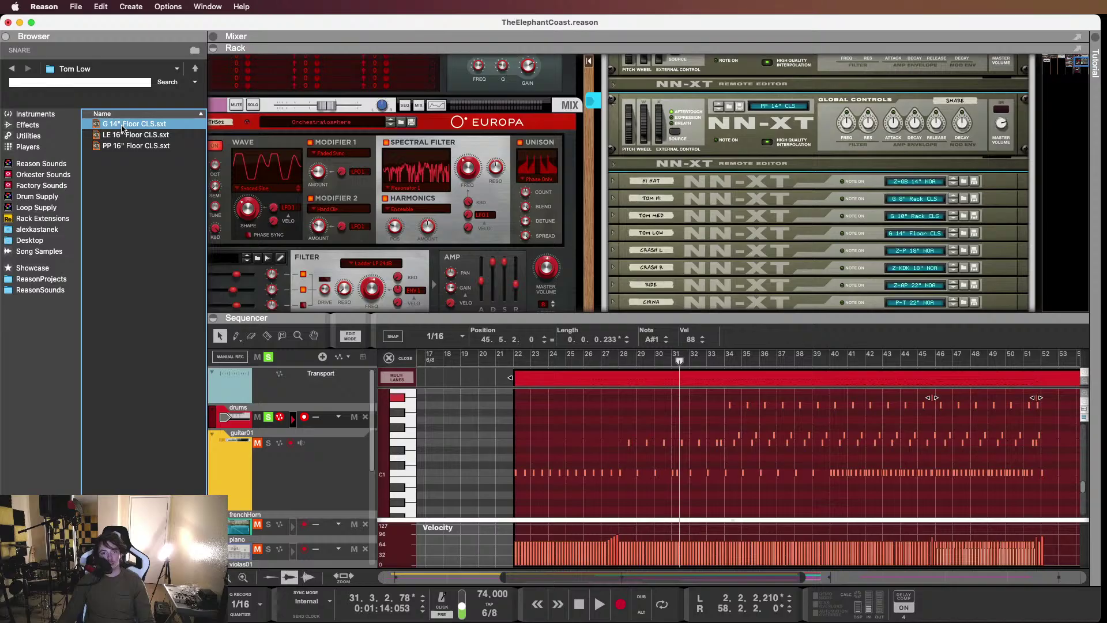
click(120, 134)
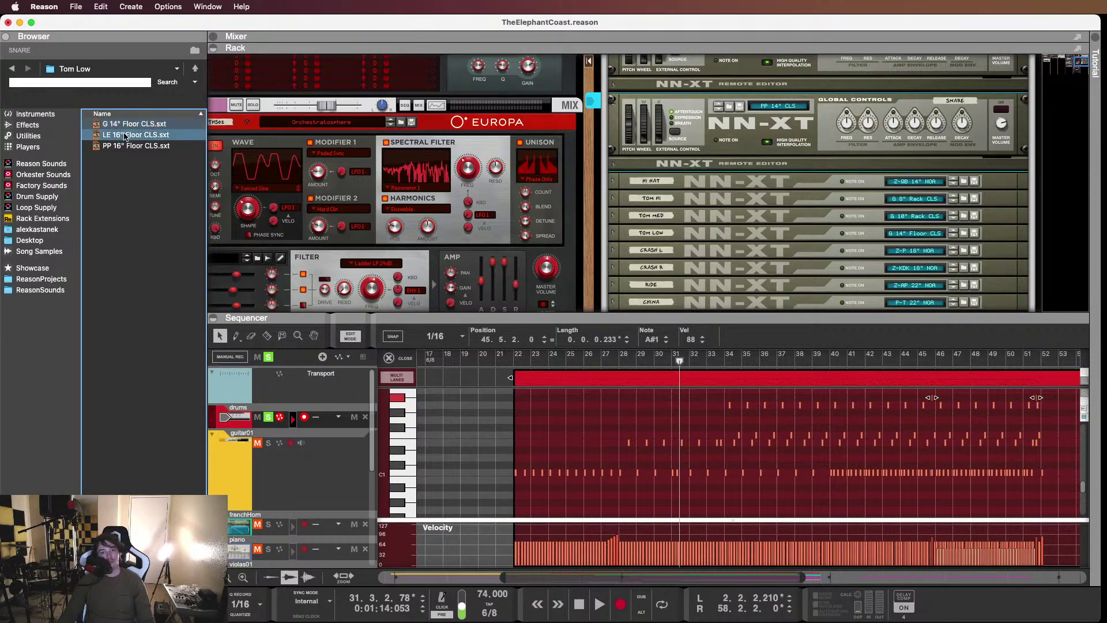
click(118, 146)
click(112, 136)
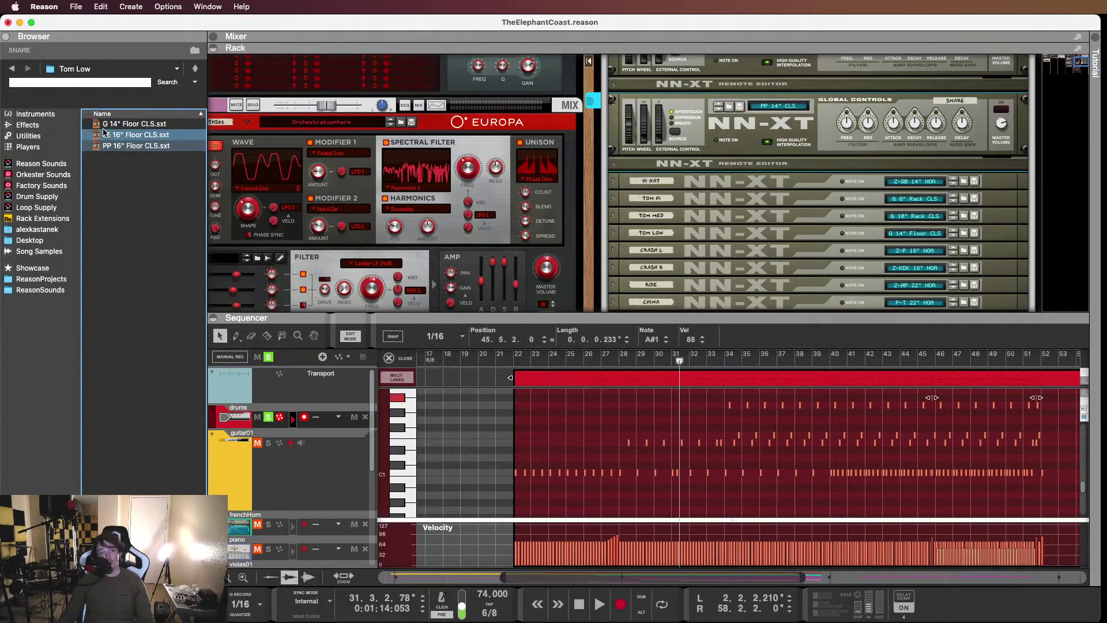
click(114, 146)
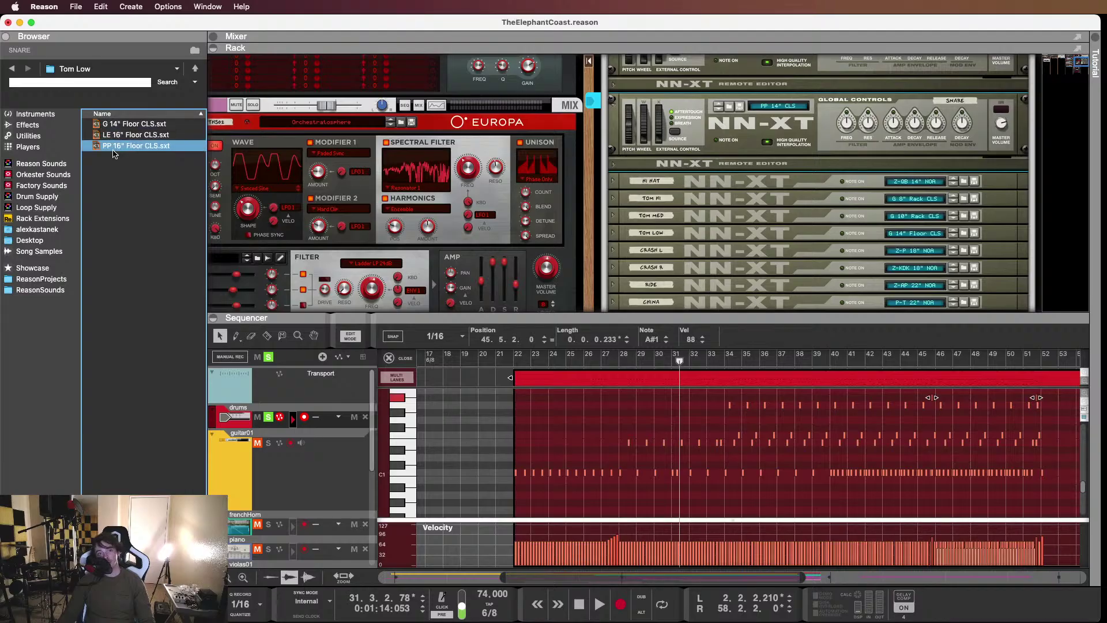
click(115, 135)
click(119, 125)
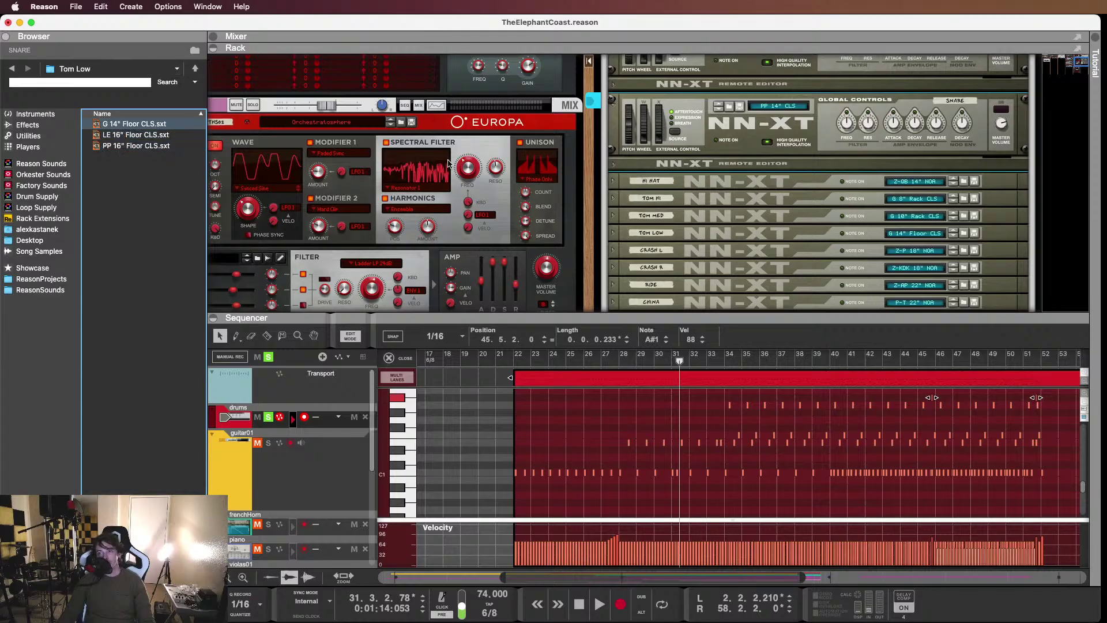
Unfold the Tom Low NN-XT and load the LE 16" Floor CLS patch into it
click(615, 233)
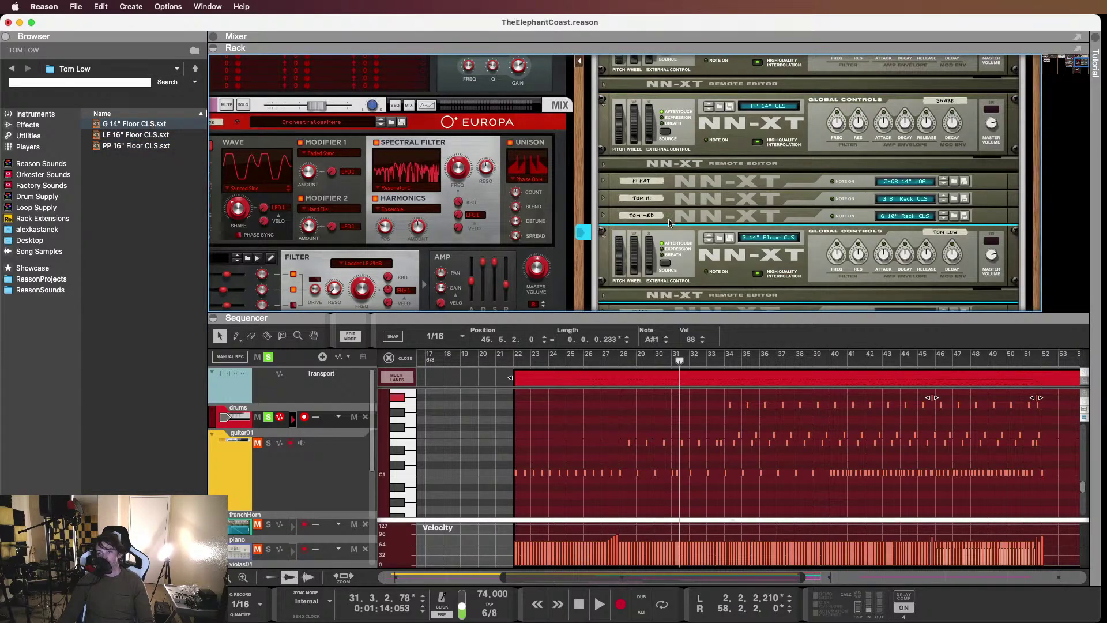
scroll(669, 222, down, 1)
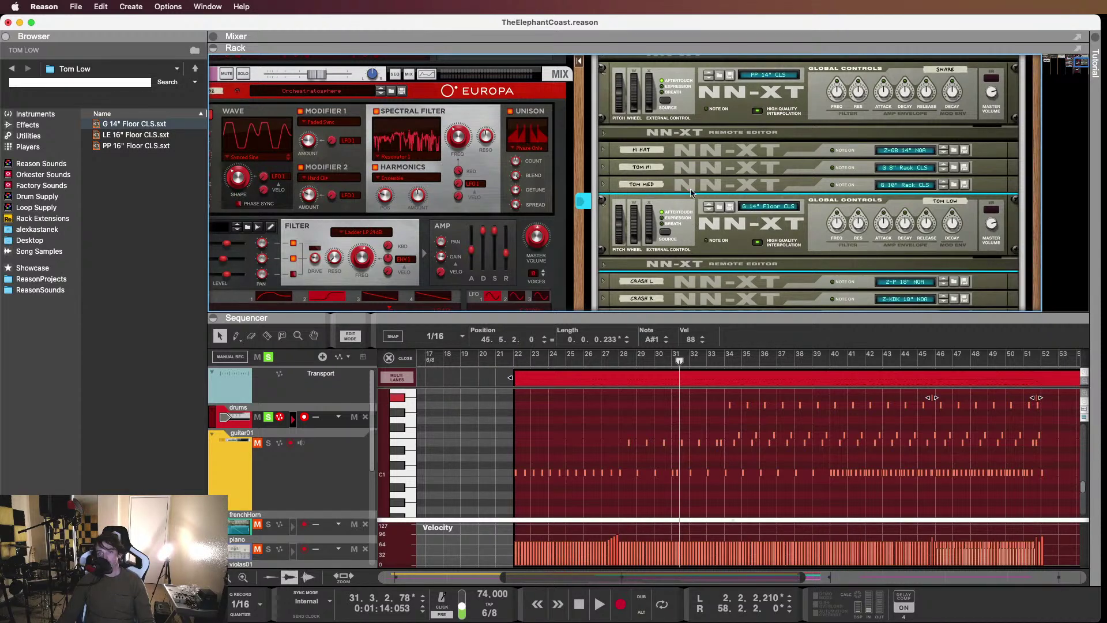
click(132, 123)
click(132, 135)
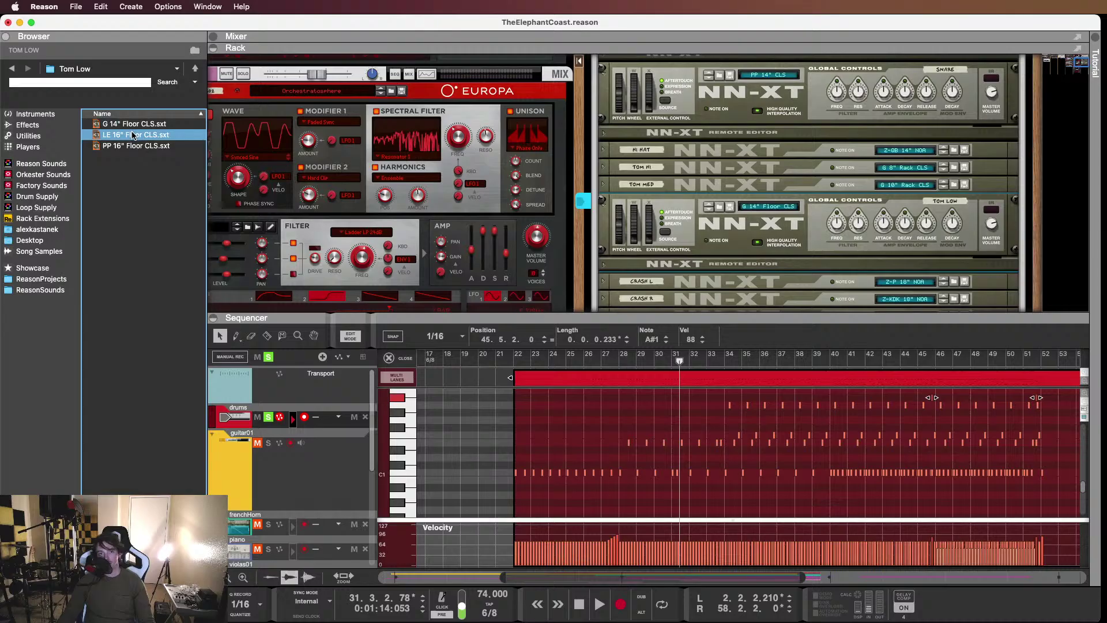
drag(132, 135, 744, 231)
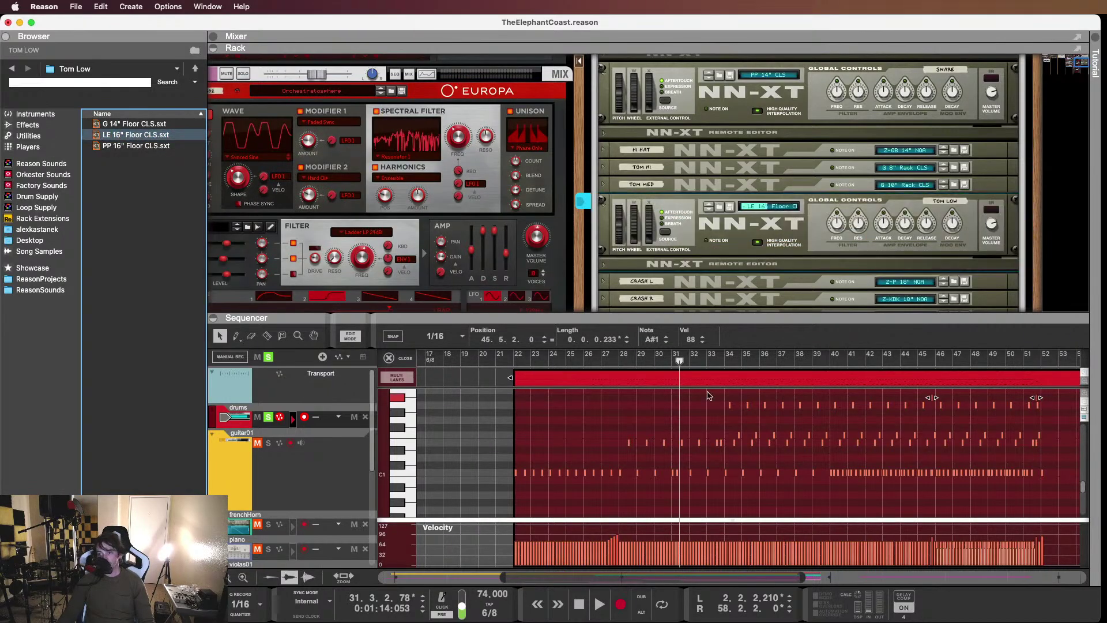
Play the drums from bar 28, then from about bar 34, to hear the low tom patch
click(623, 362)
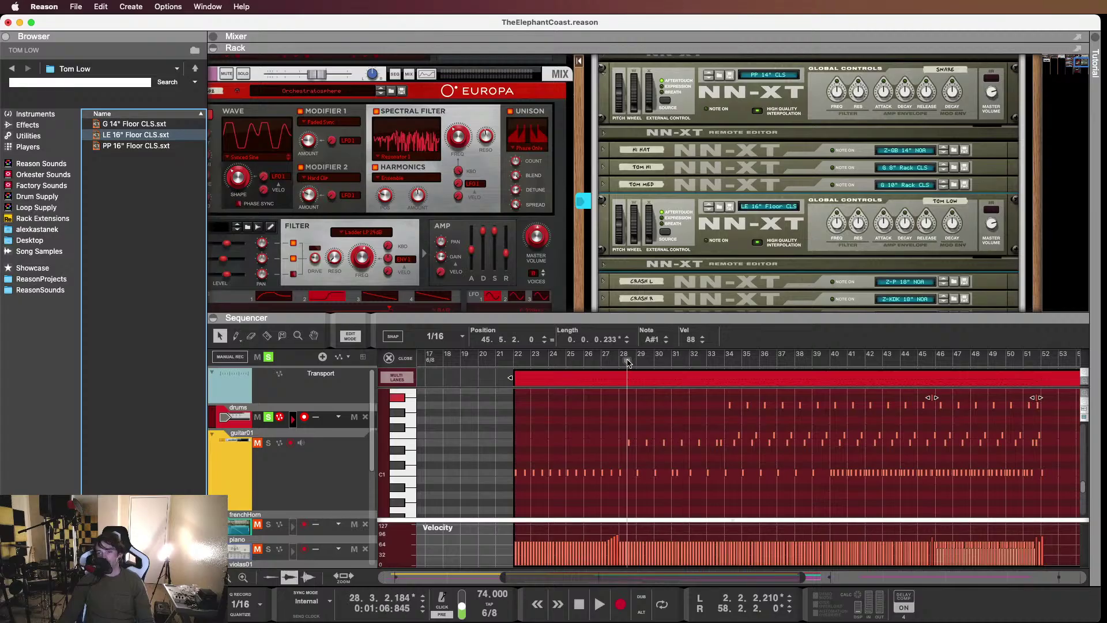
key(space)
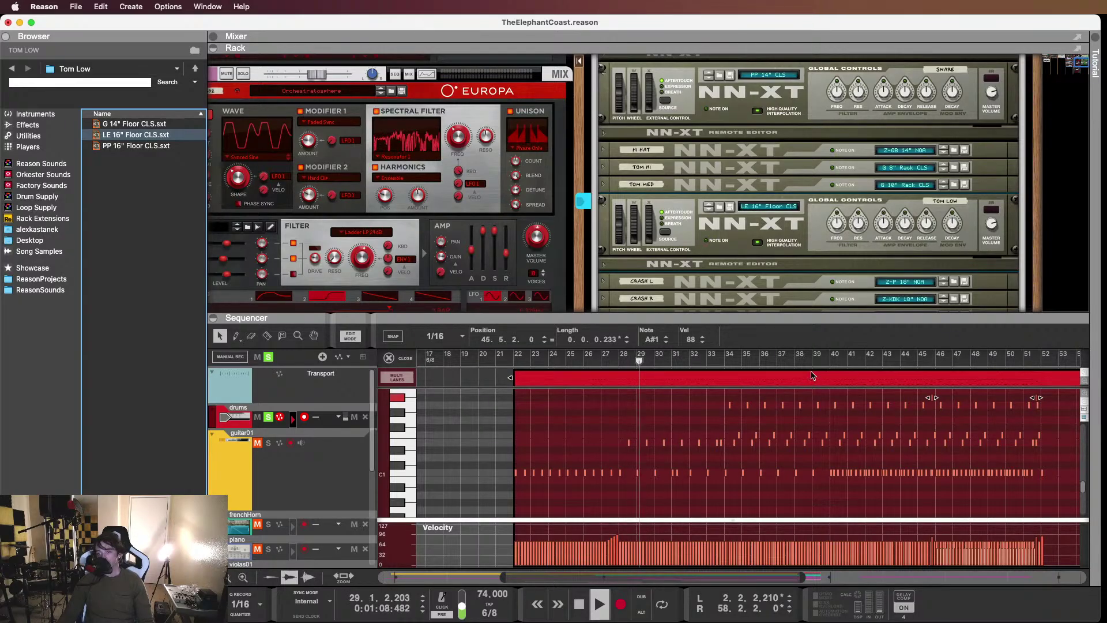
key(space)
click(725, 360)
key(space)
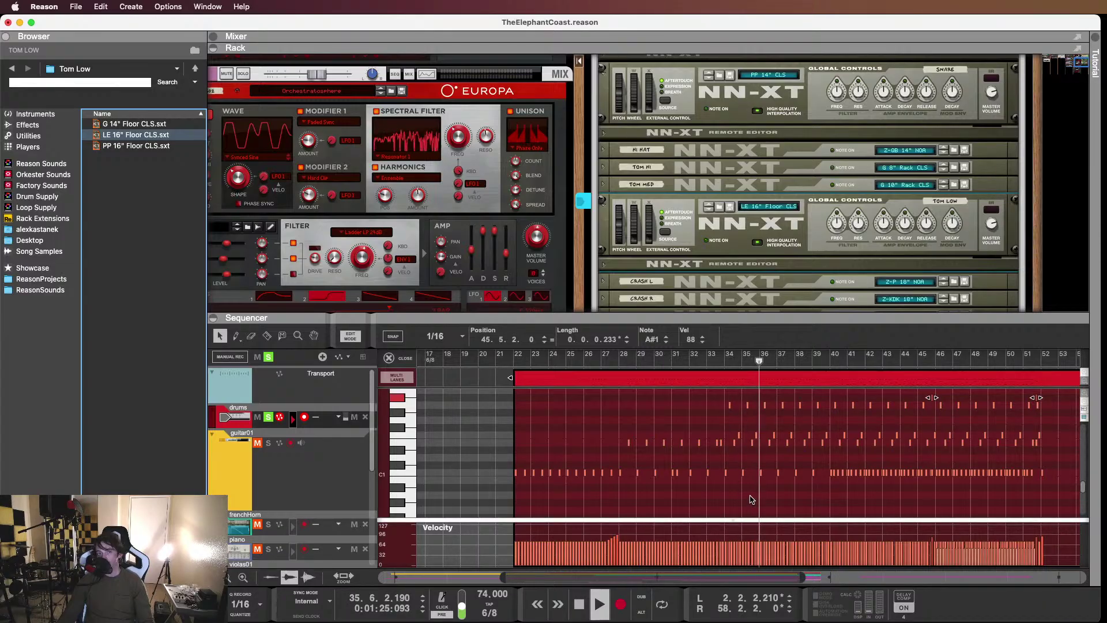
Adjust the Tom Low channel level in the kit's drum mixer during playback, then stop playback
scroll(807, 215, up, 1)
scroll(807, 215, up, 5)
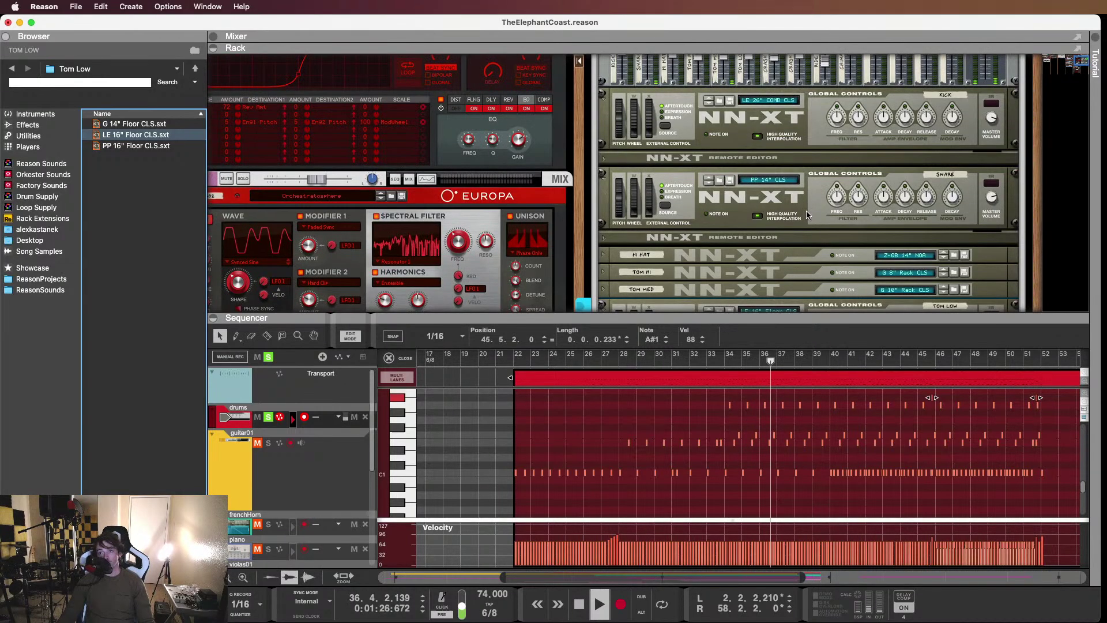
scroll(808, 215, up, 10)
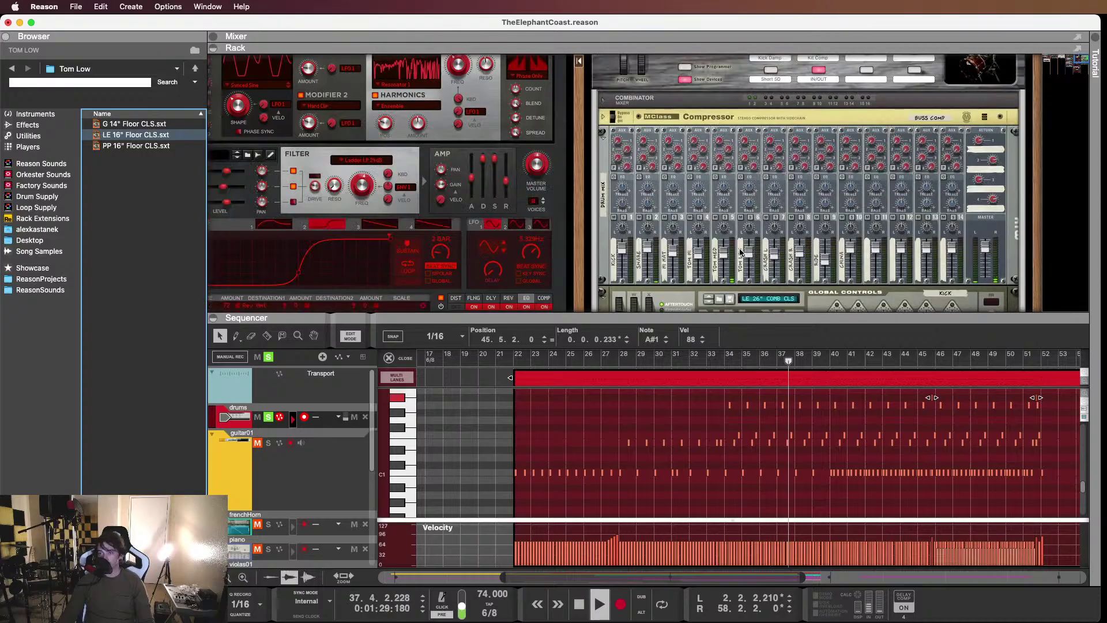
drag(751, 252, 749, 251)
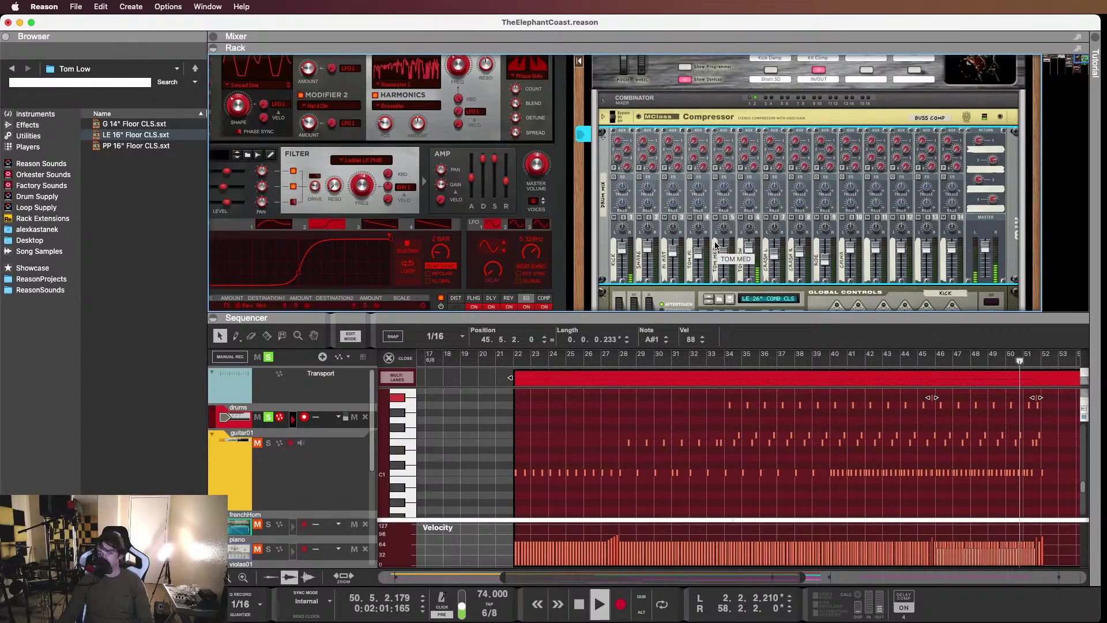
key(space)
Load the PP 16" Floor CLS patch into the Tom Low NN-XT
click(165, 147)
click(152, 146)
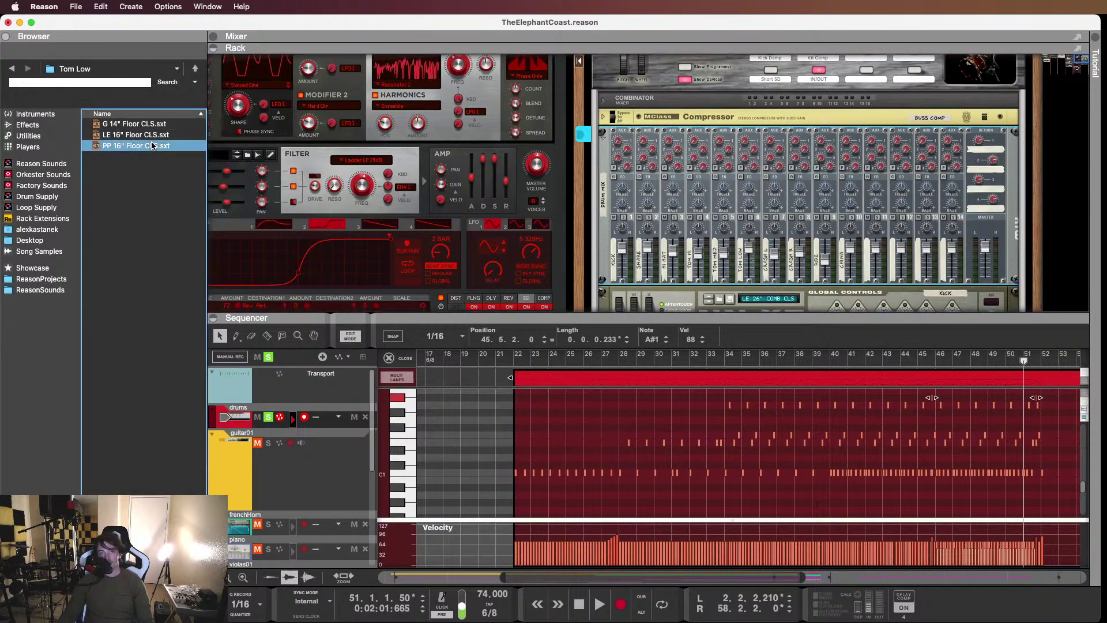
scroll(845, 171, down, 10)
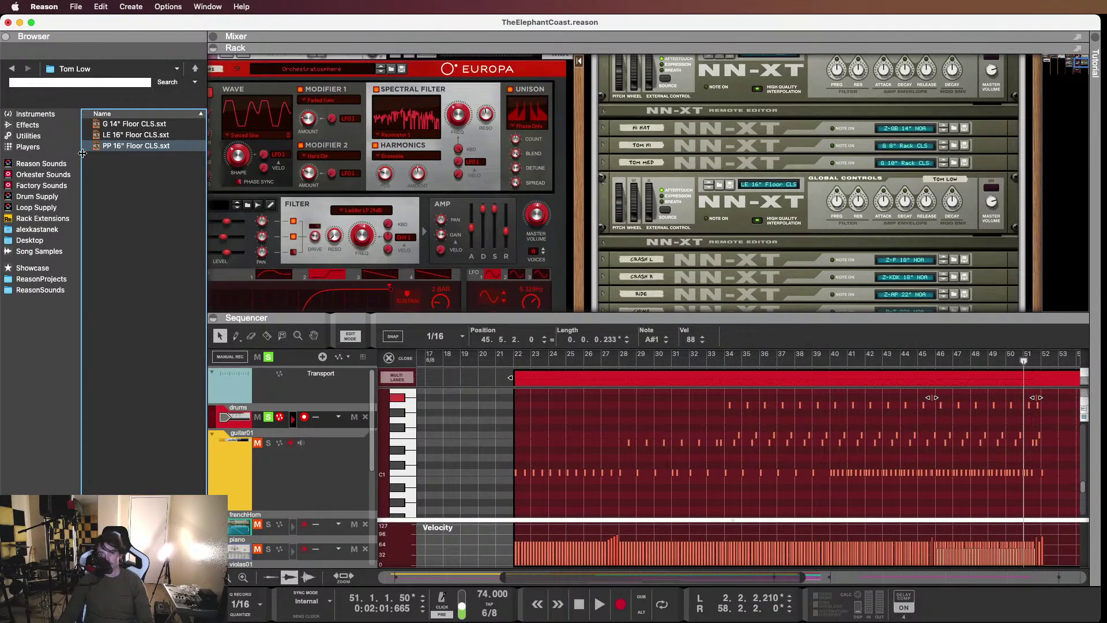
drag(136, 146, 769, 205)
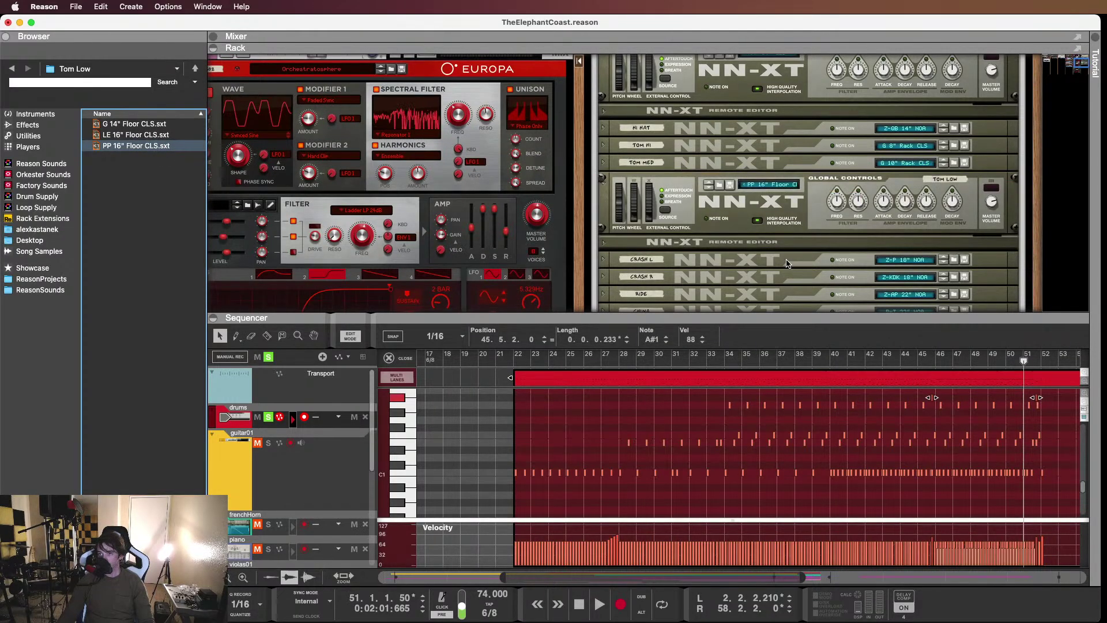
Play from about bar 39 and set the Tom Low channel level in the drum mixer to 85
click(825, 357)
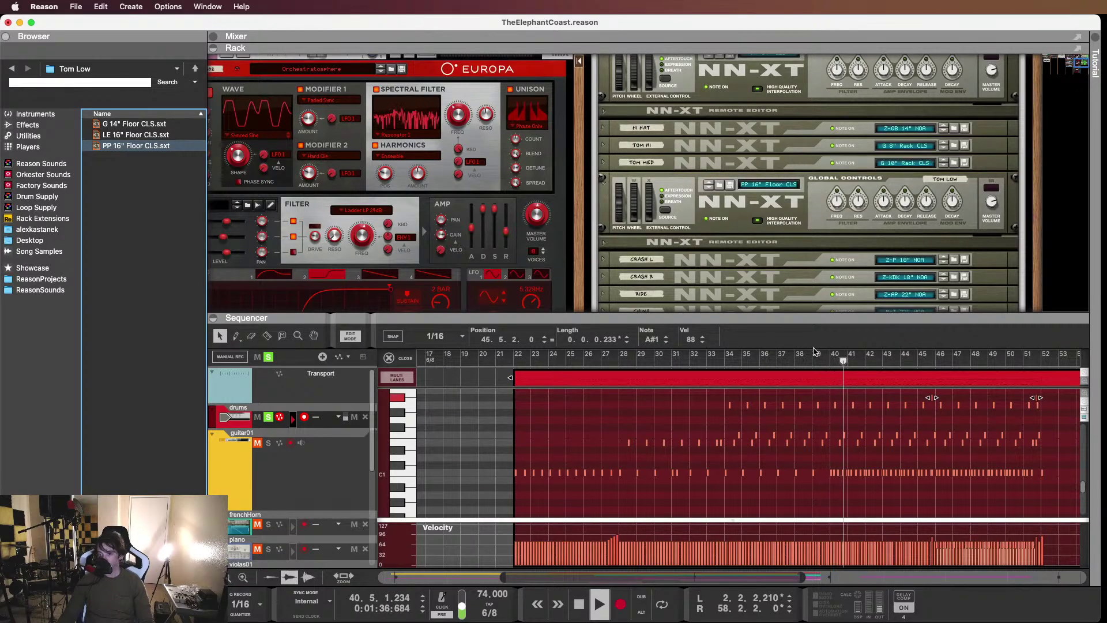
scroll(807, 278, up, 5)
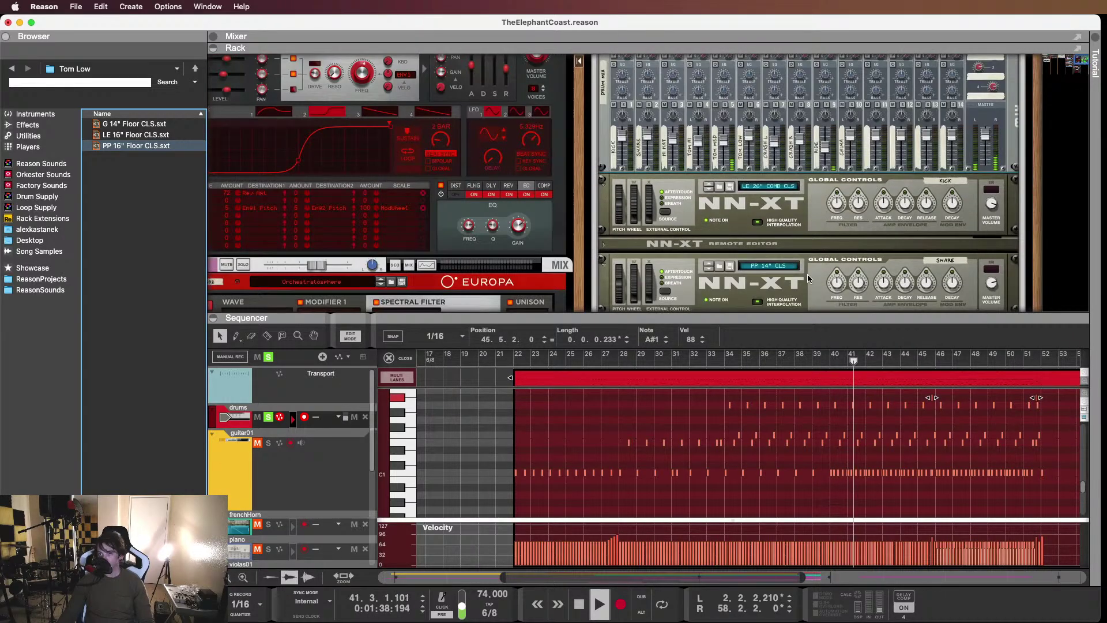
click(746, 145)
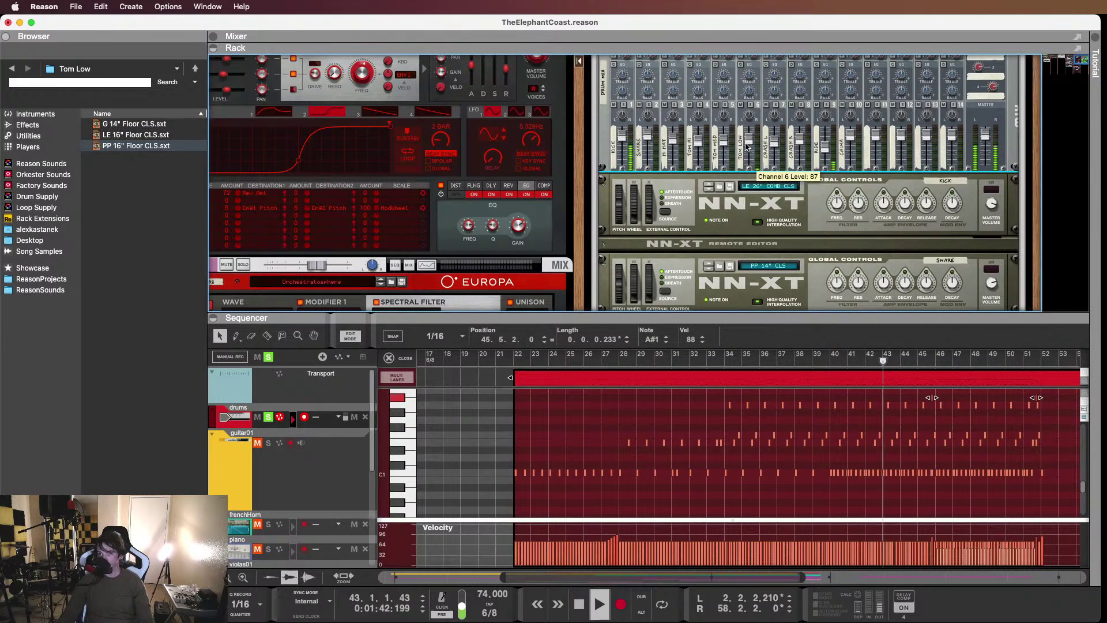
scroll(746, 145, down, 2)
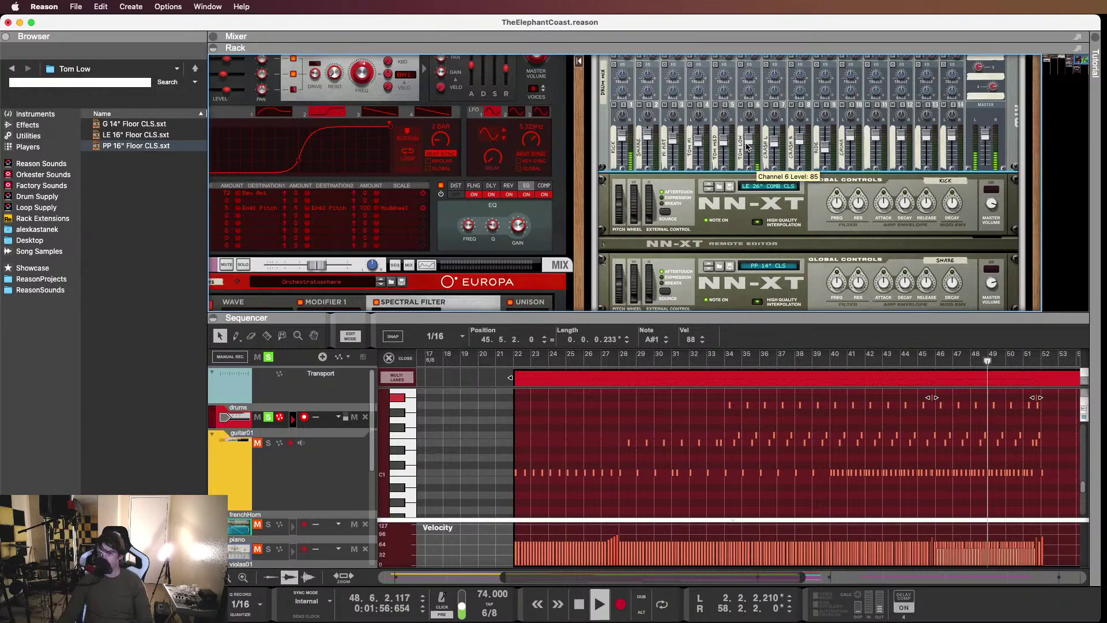
Leave the drum clip's note editing for the arrangement and move the song position to bar 2
click(411, 358)
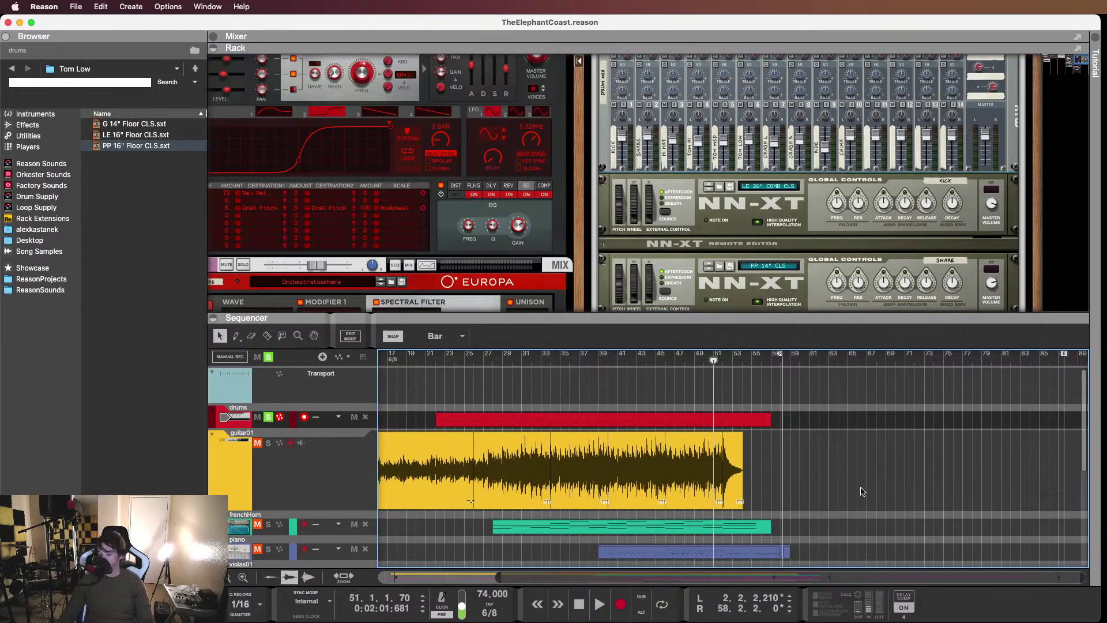
scroll(862, 490, left, 5)
scroll(550, 394, down, 1)
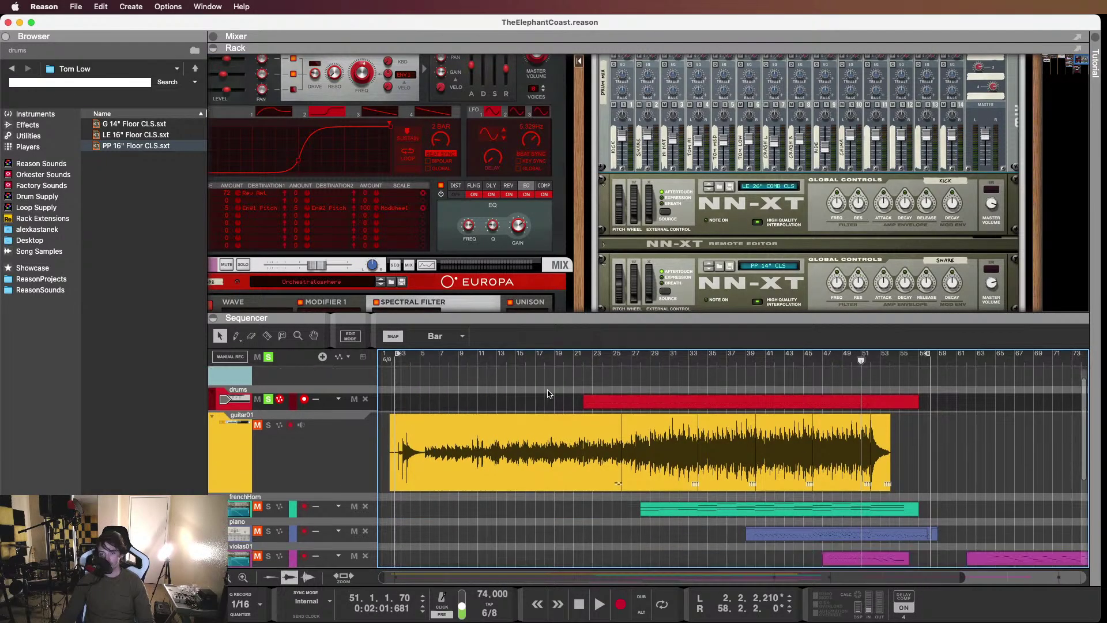
scroll(549, 394, up, 1)
click(395, 356)
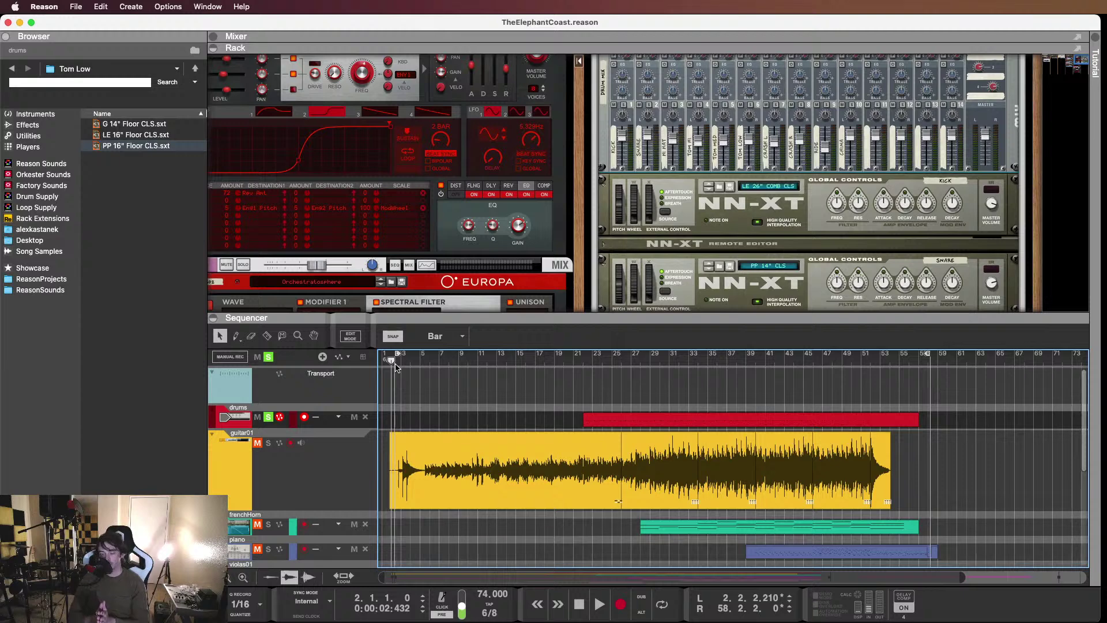
Turn off the drums track's solo and play the whole arrangement from bar 2 to about bar 56
click(268, 416)
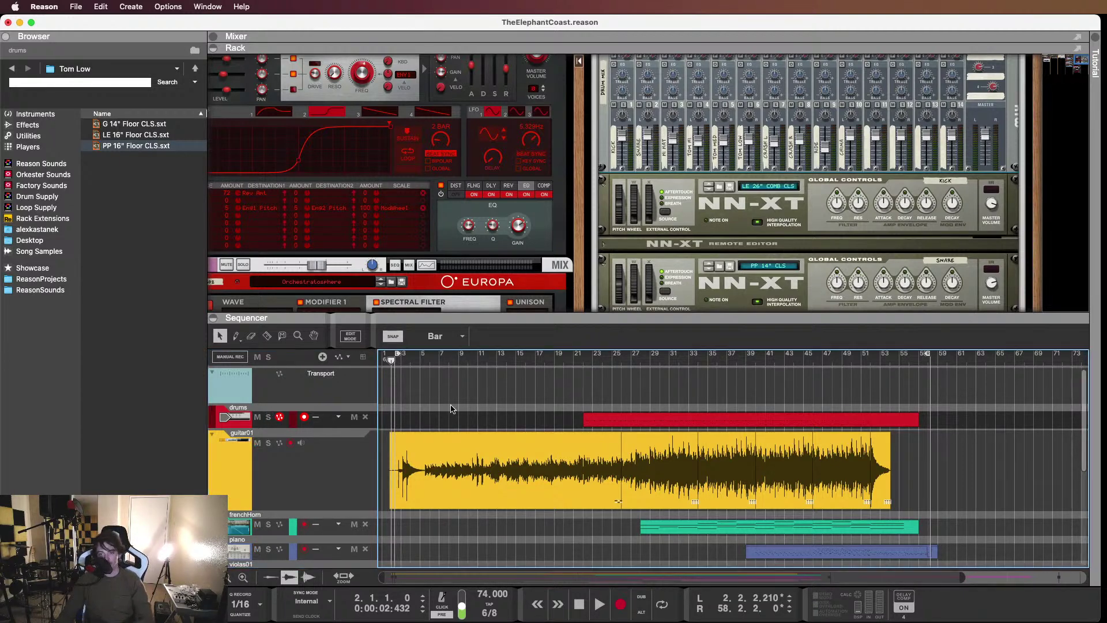
key(space)
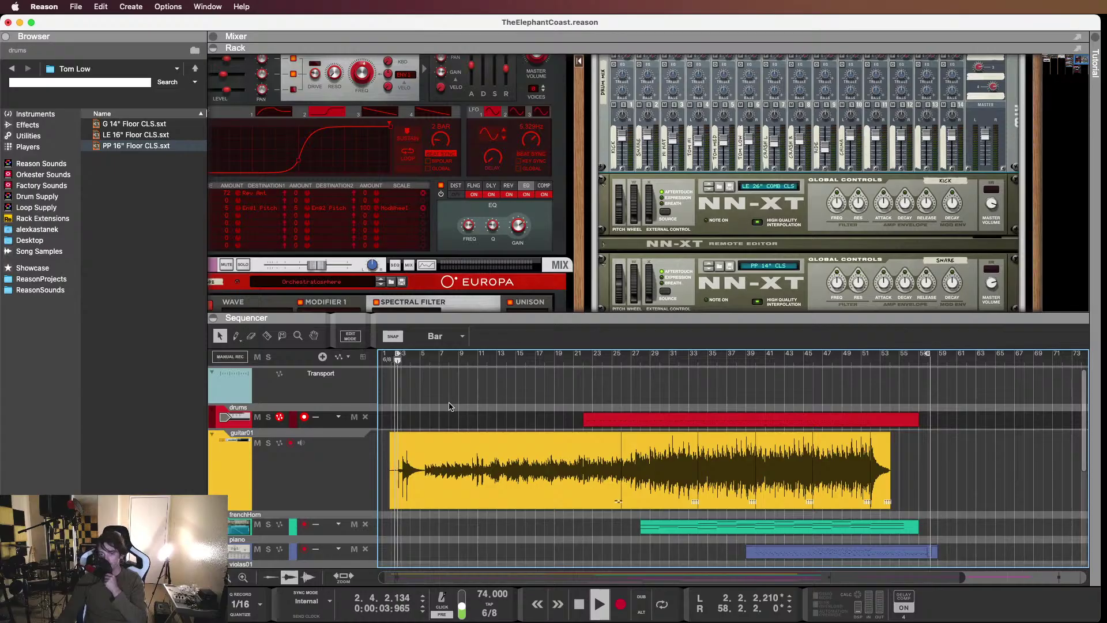
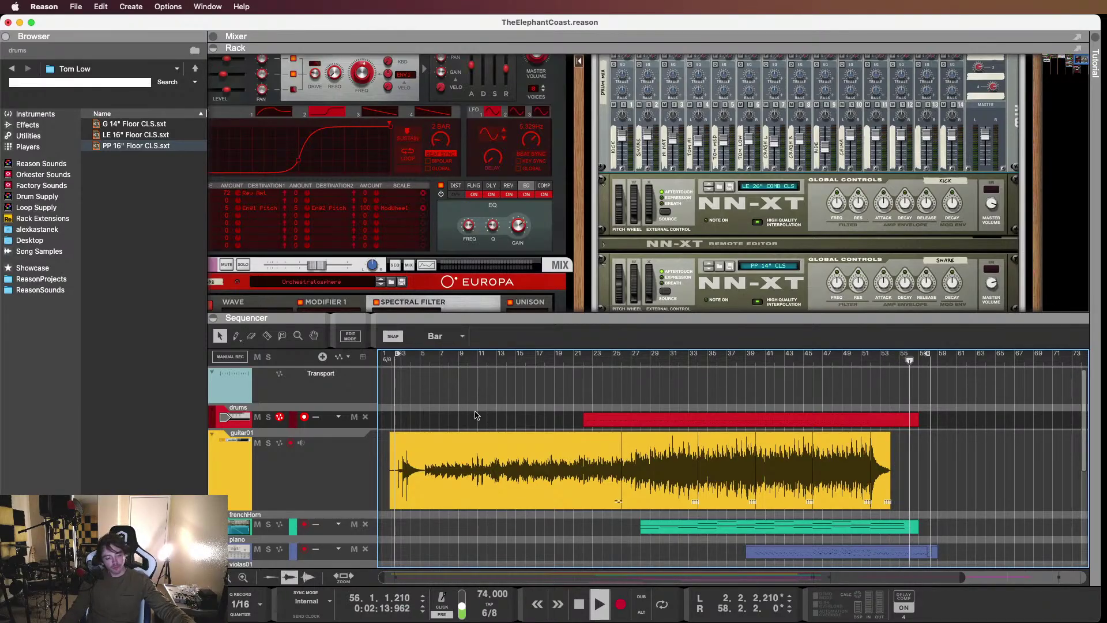
key(space)
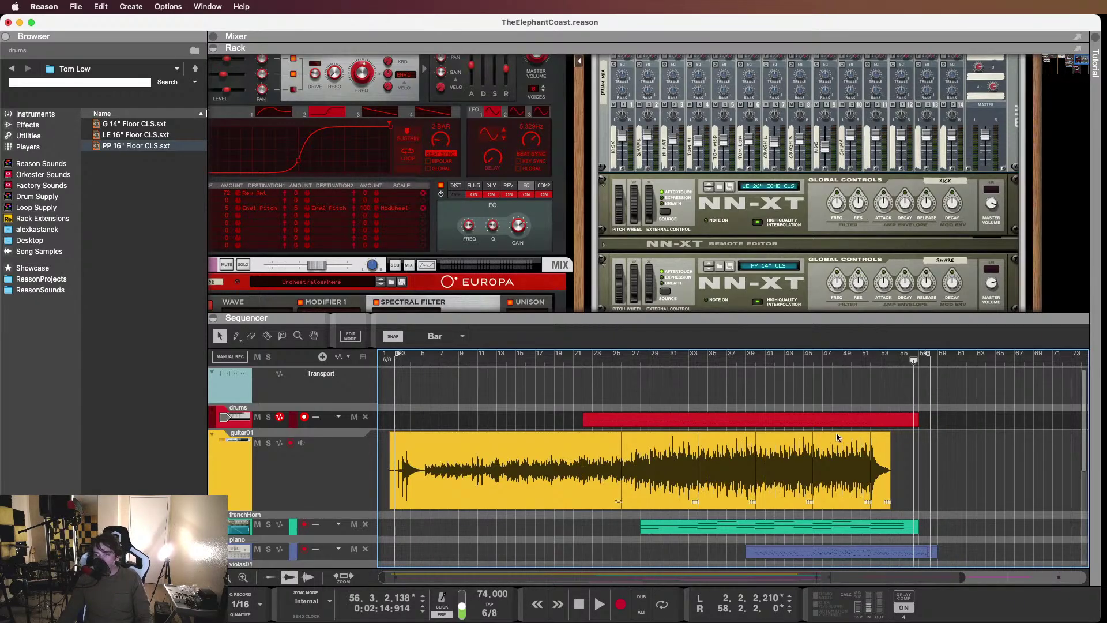
Open the drum clip for note editing, enlarge the sequencer area and play the passage around bar 46
double_click(815, 426)
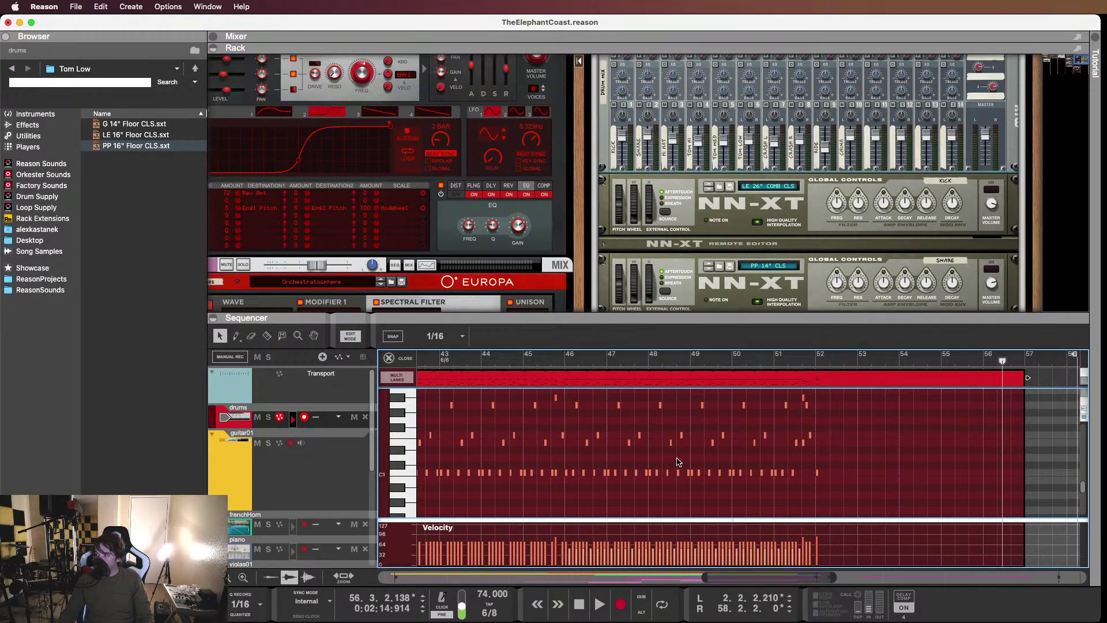
scroll(776, 466, left, 5)
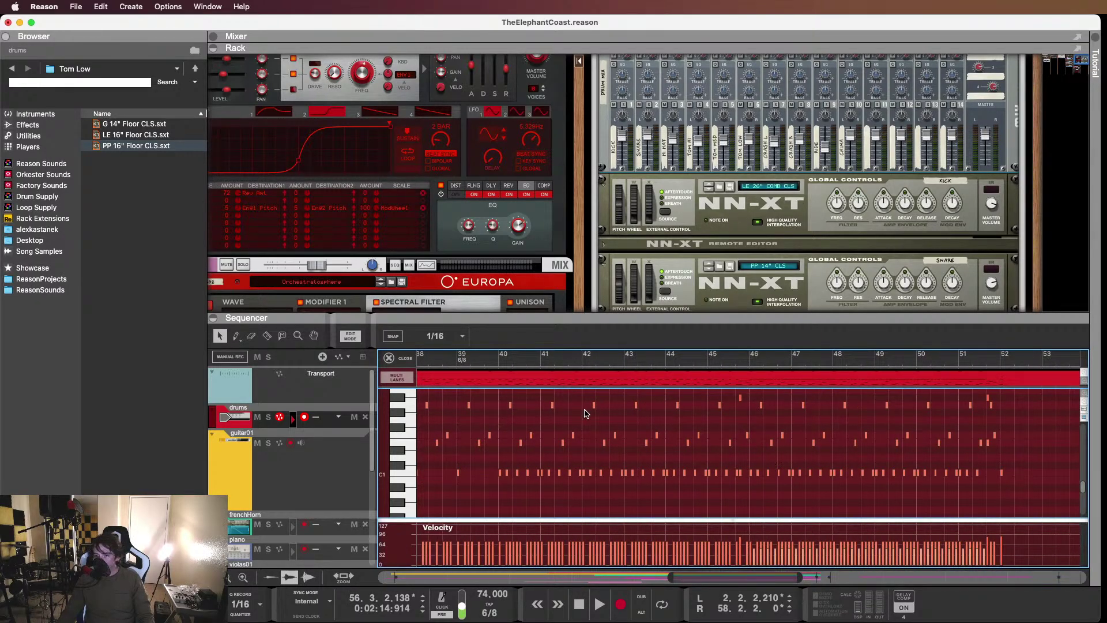
drag(604, 315, 605, 252)
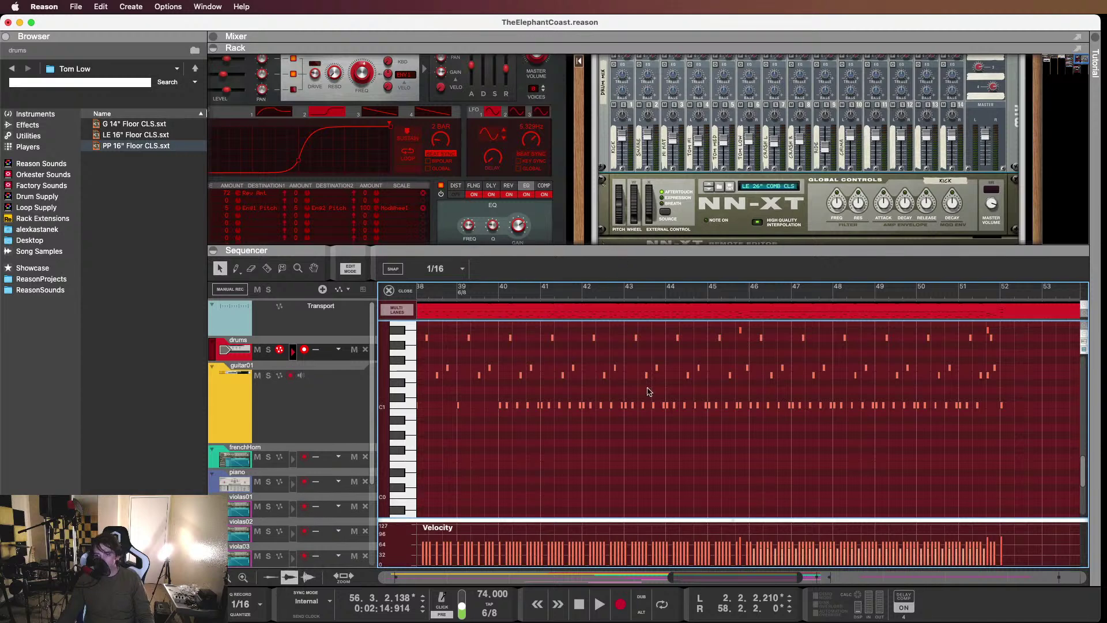
scroll(676, 430, up, 3)
click(735, 293)
key(space)
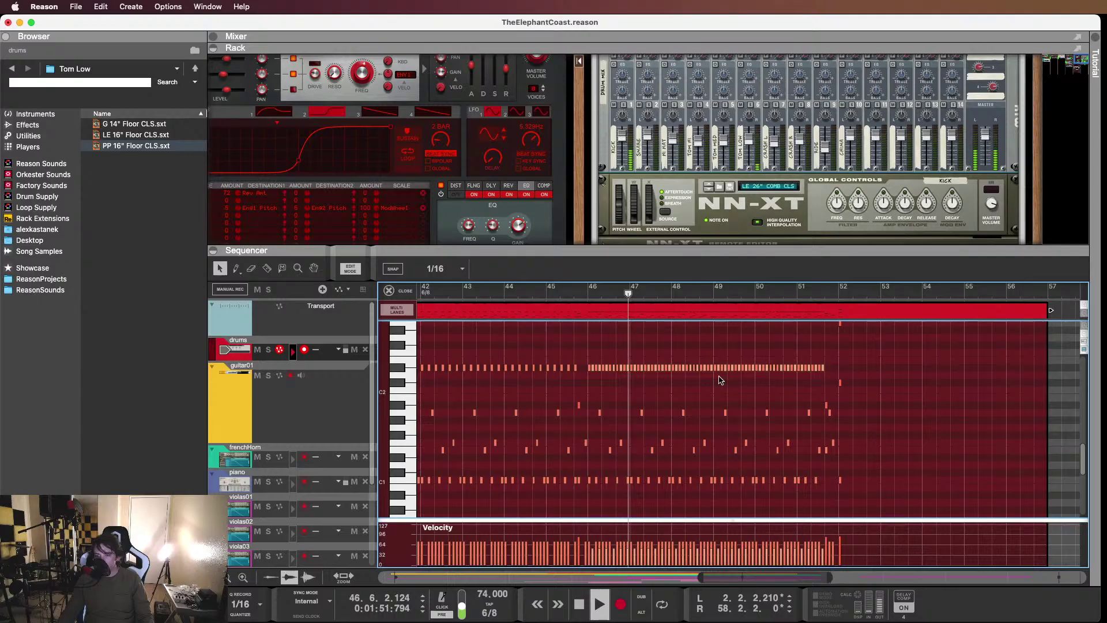
scroll(703, 469, up, 5)
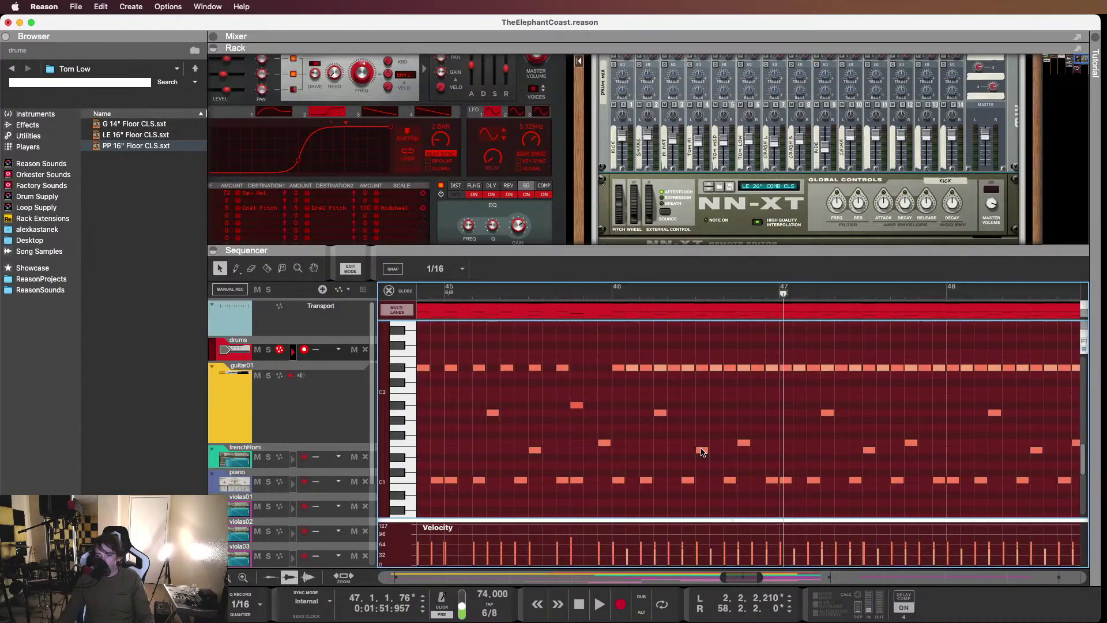
Duplicate the E1 note in bar 46 to position 46.4.2.236, play from about bar 46 and stop playback
drag(703, 455, 730, 456)
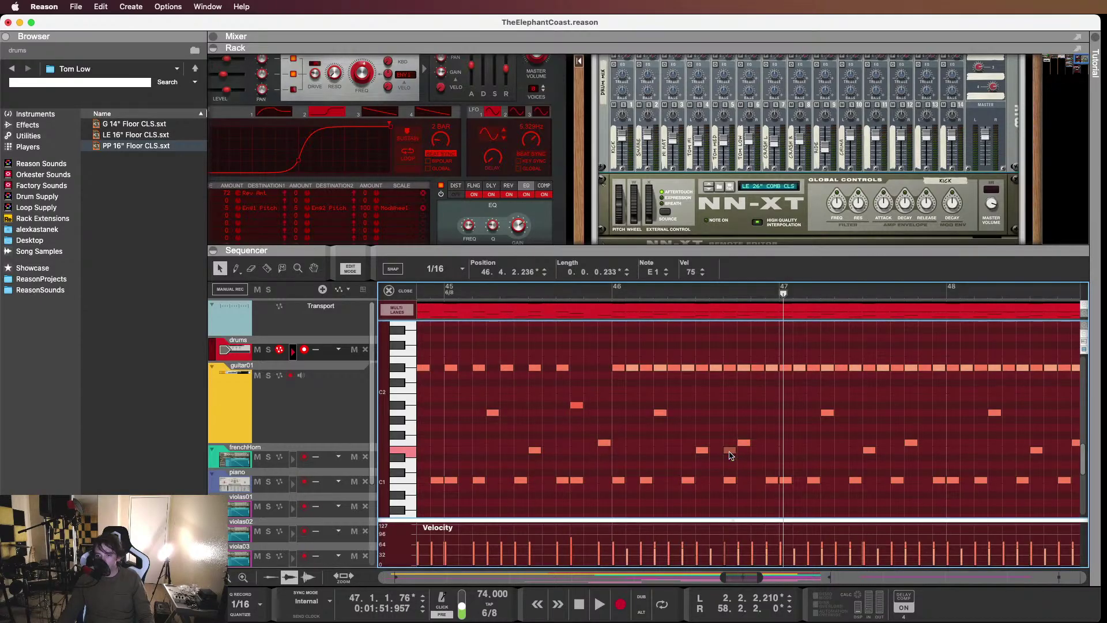
click(607, 287)
key(space)
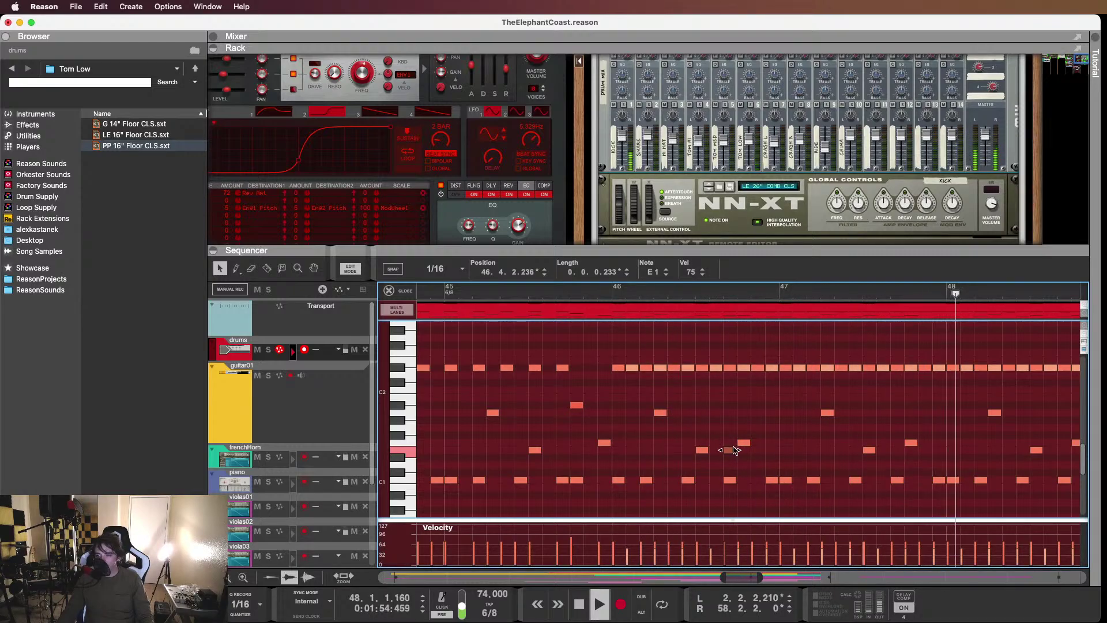
key(space)
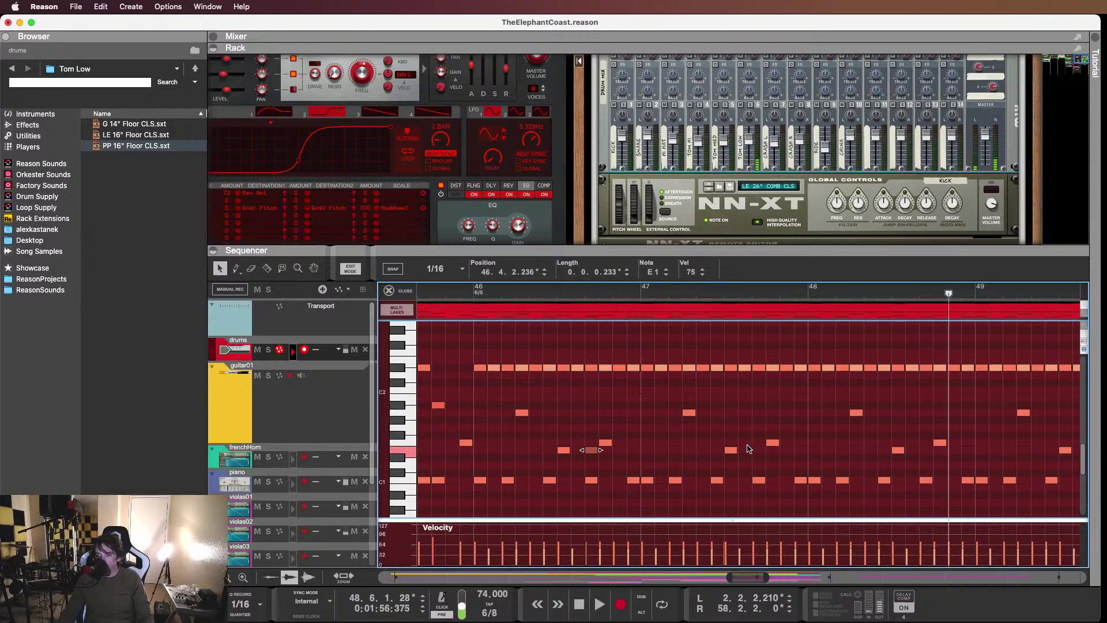
Duplicate the E1 note in bar 48 to position 48.4.2.236 and play from bar 47 to about bar 53
drag(737, 450, 767, 453)
click(645, 295)
key(space)
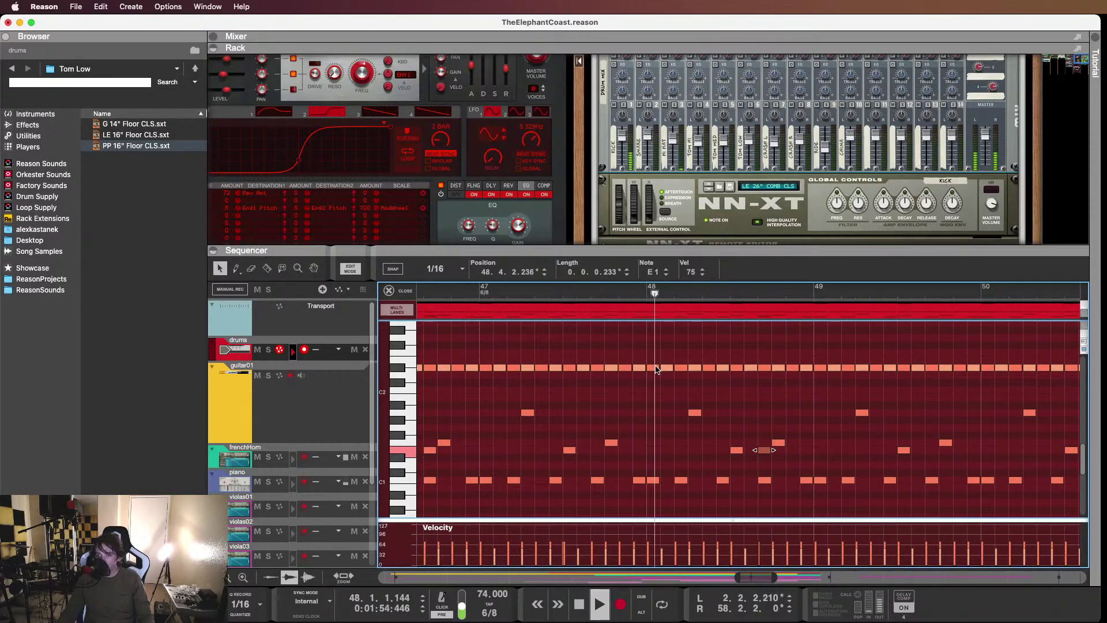
click(742, 408)
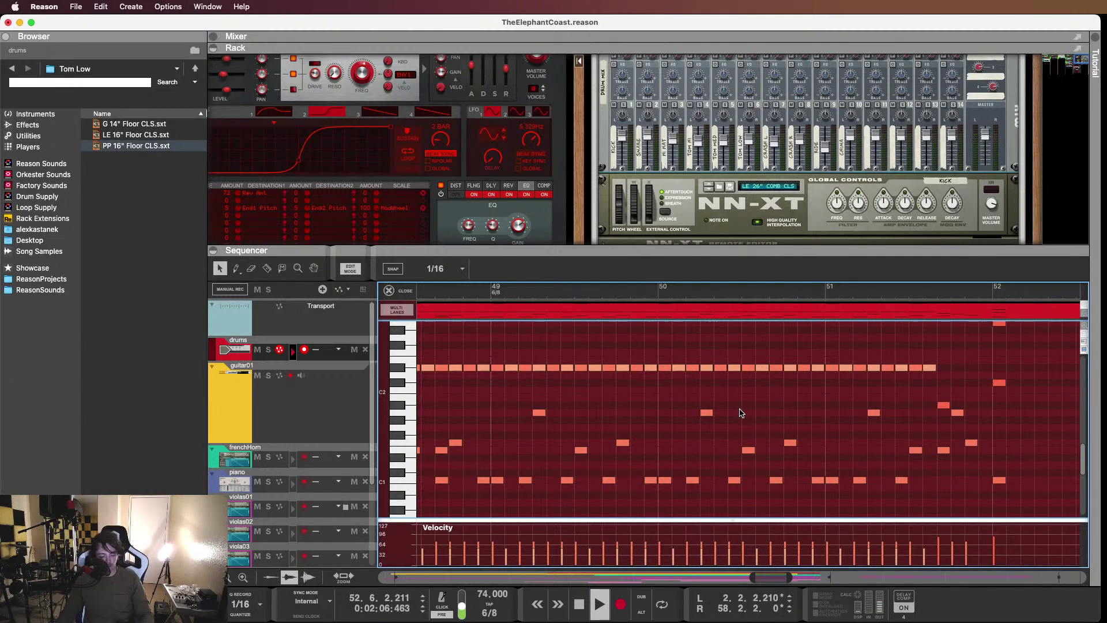
key(space)
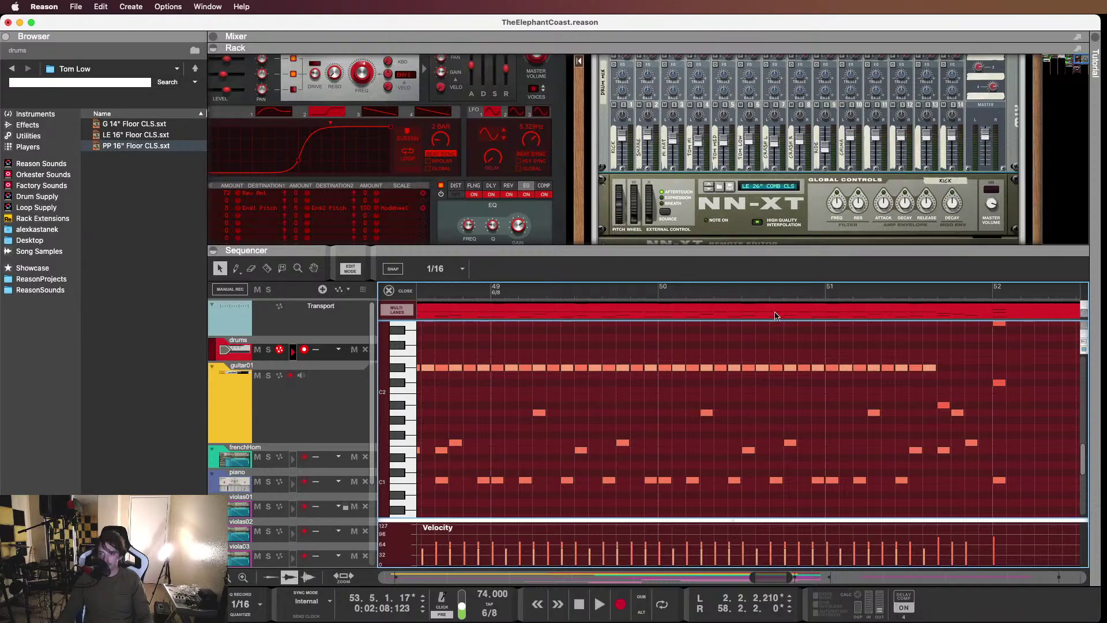
Leave the drum clip's note editing for the arrangement and move the song position to bar 17
click(776, 293)
scroll(660, 395, down, 6)
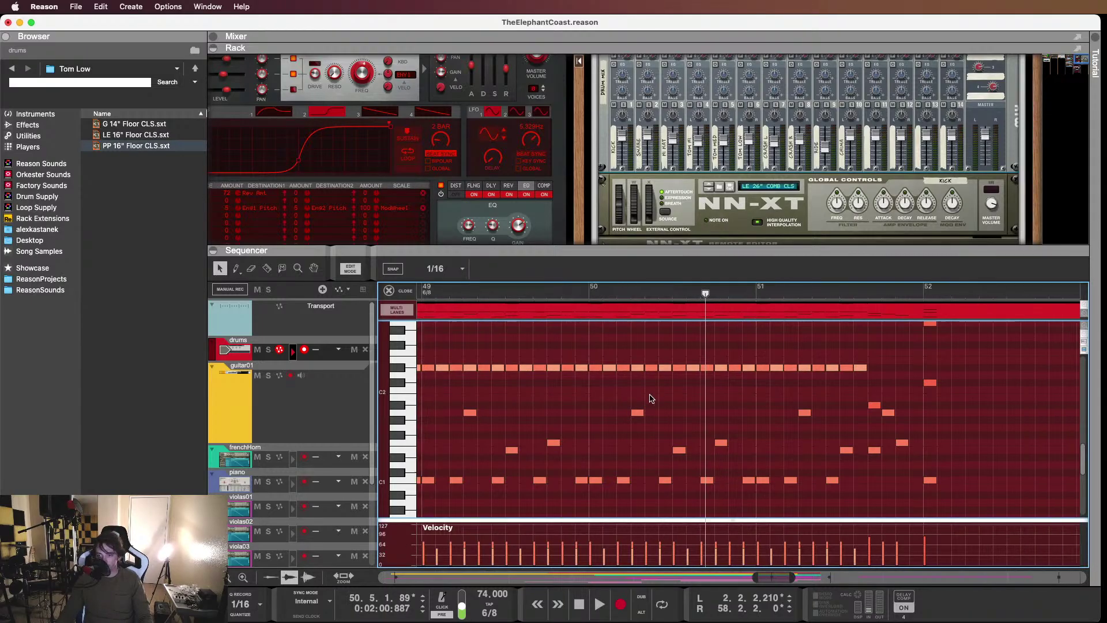
scroll(604, 408, down, 2)
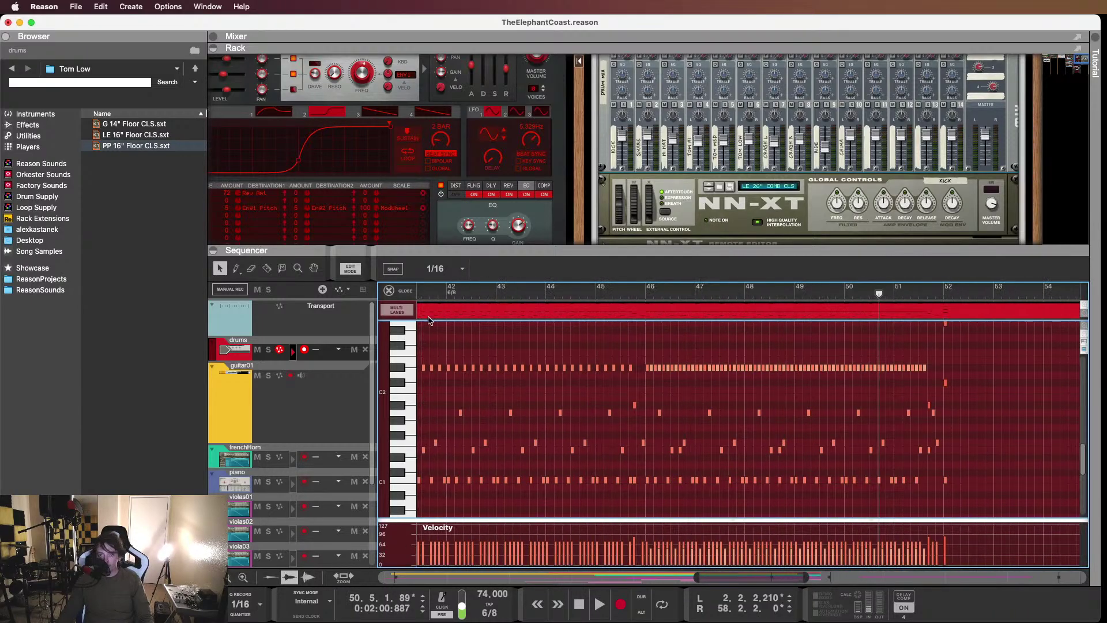
click(390, 291)
scroll(525, 323, left, 3)
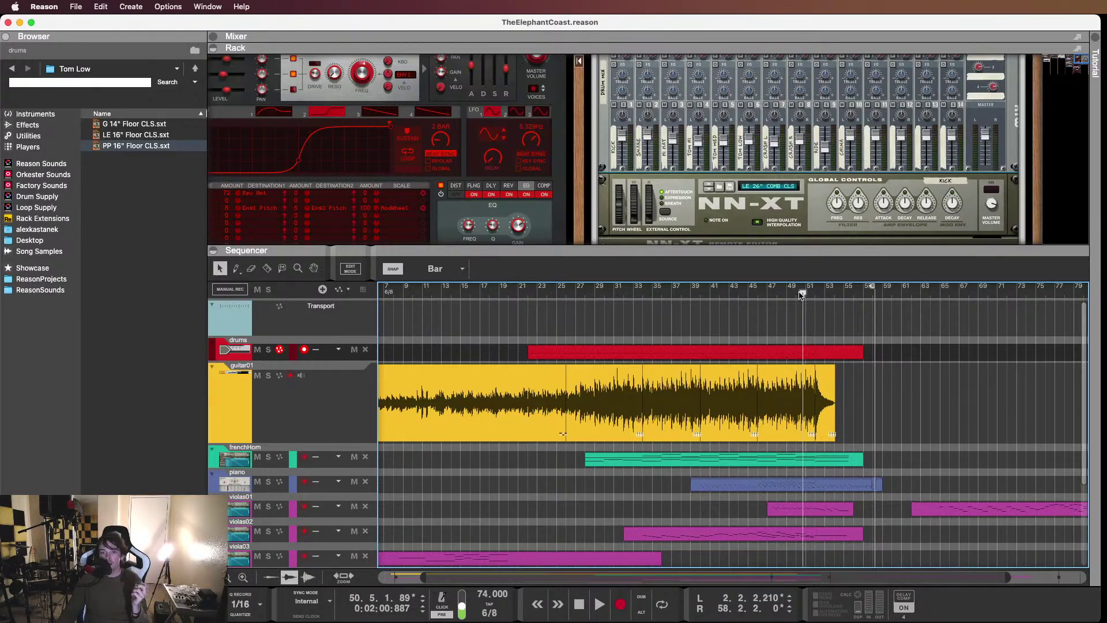
drag(799, 295, 521, 290)
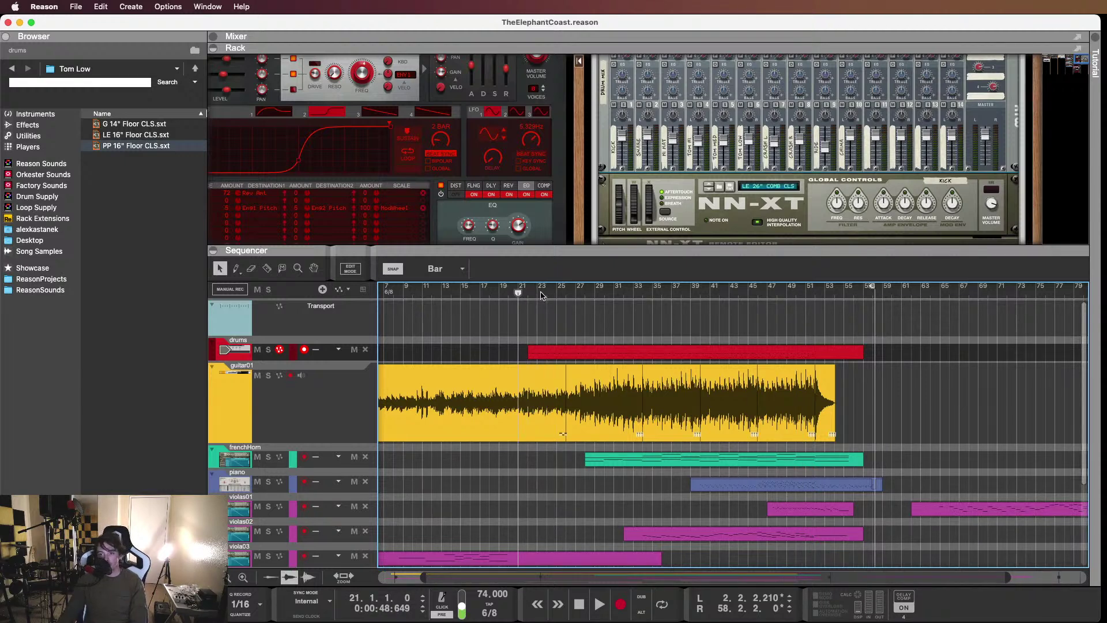
click(585, 291)
mouse_move(585, 291)
mouse_down()
mouse_move(834, 291)
mouse_move(480, 291)
mouse_up()
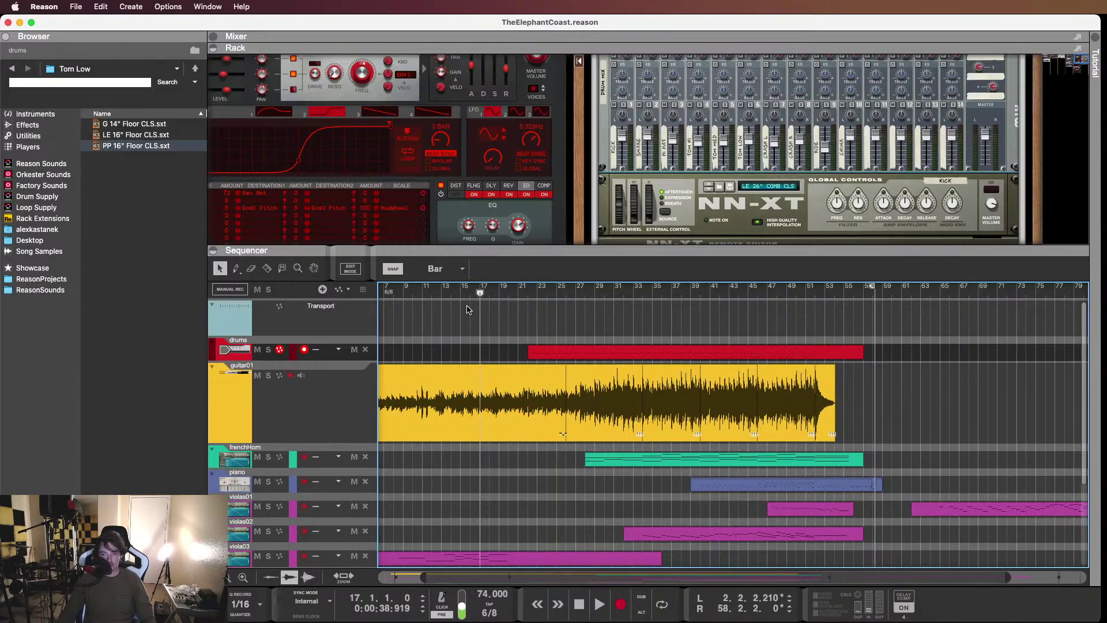
click(311, 359)
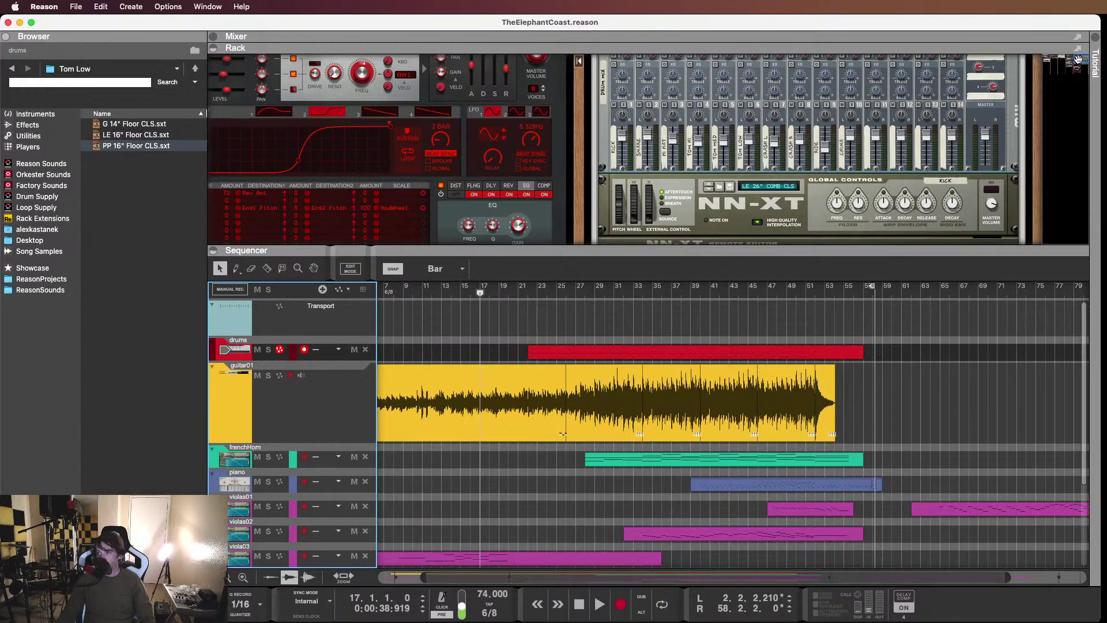
Look through the Reason Sounds, Drum Supply, Factory Sounds, Orkester Sounds and Rack Extensions collections for instrument patches
drag(1078, 59, 1102, 49)
click(41, 163)
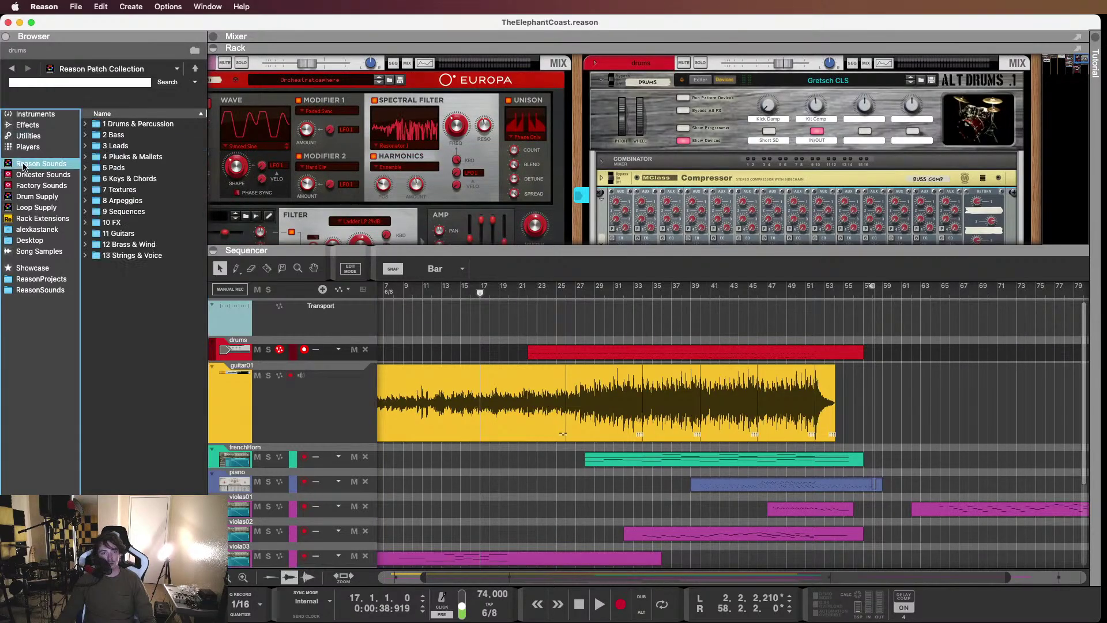
click(41, 196)
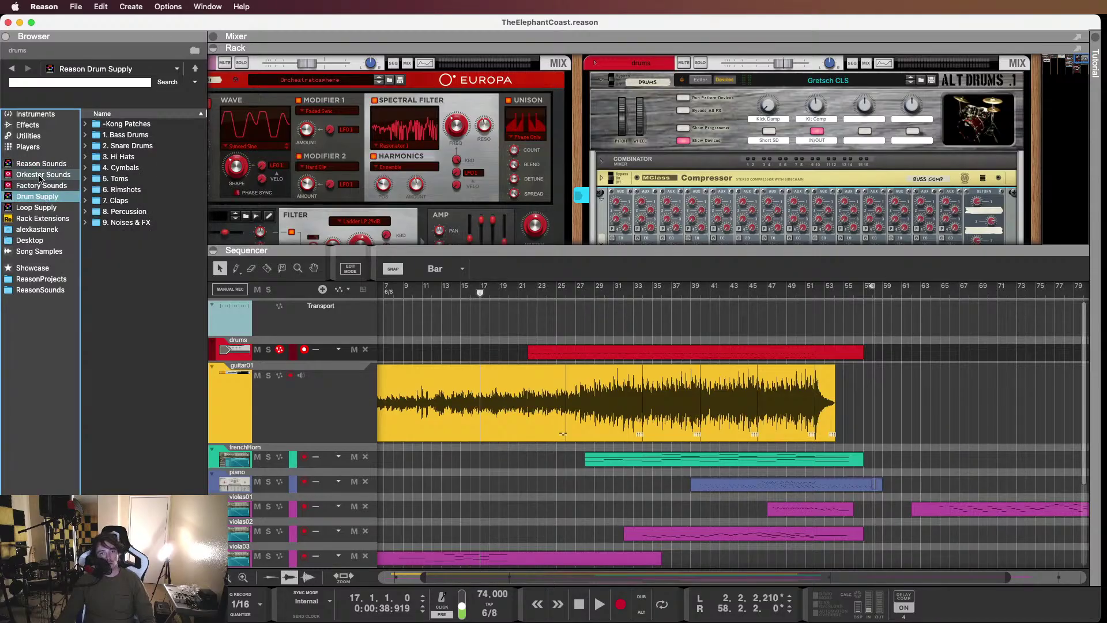
click(42, 218)
click(30, 166)
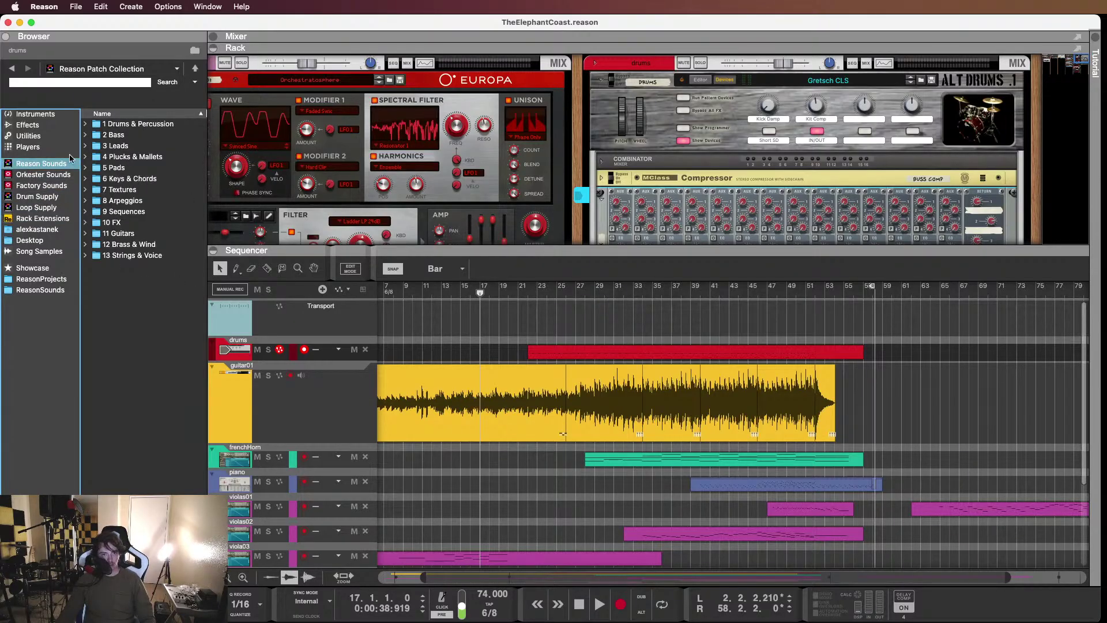
click(135, 126)
click(41, 185)
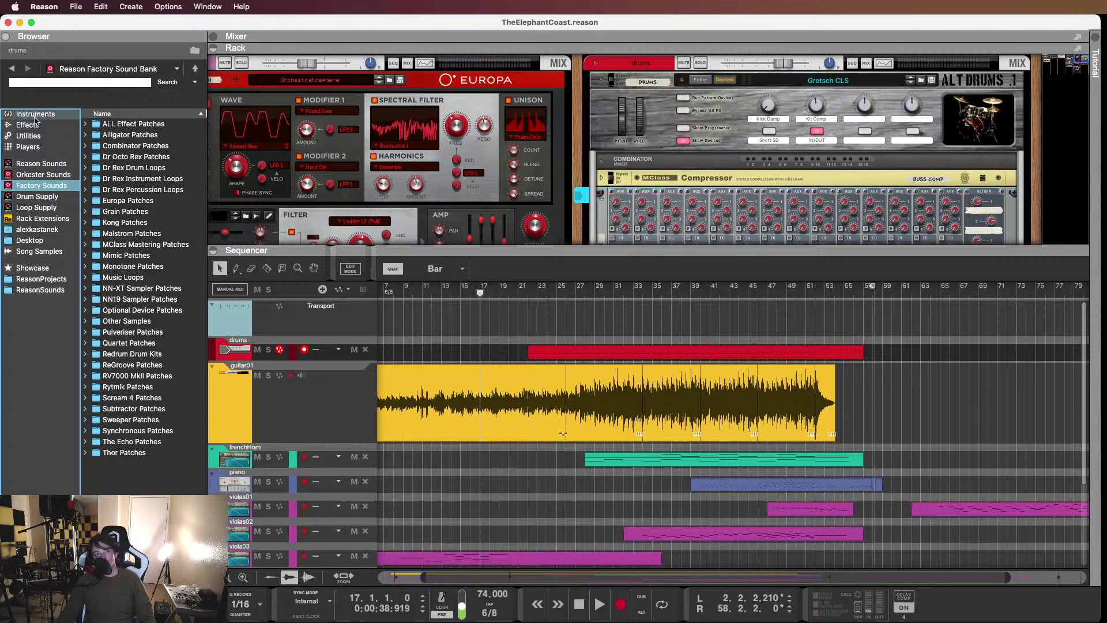
click(33, 173)
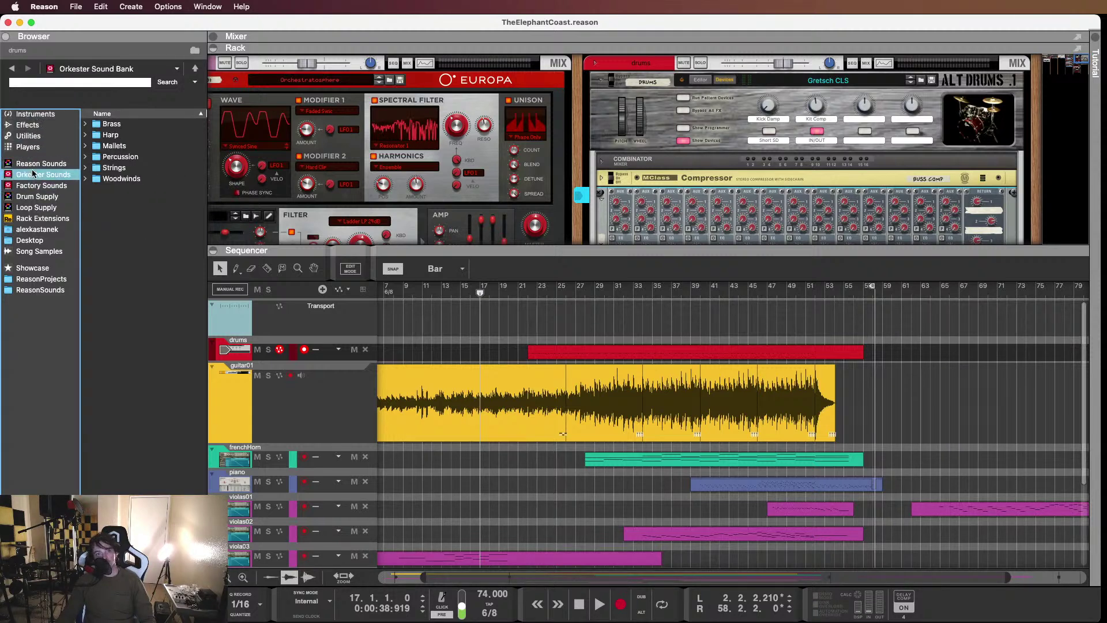
click(35, 187)
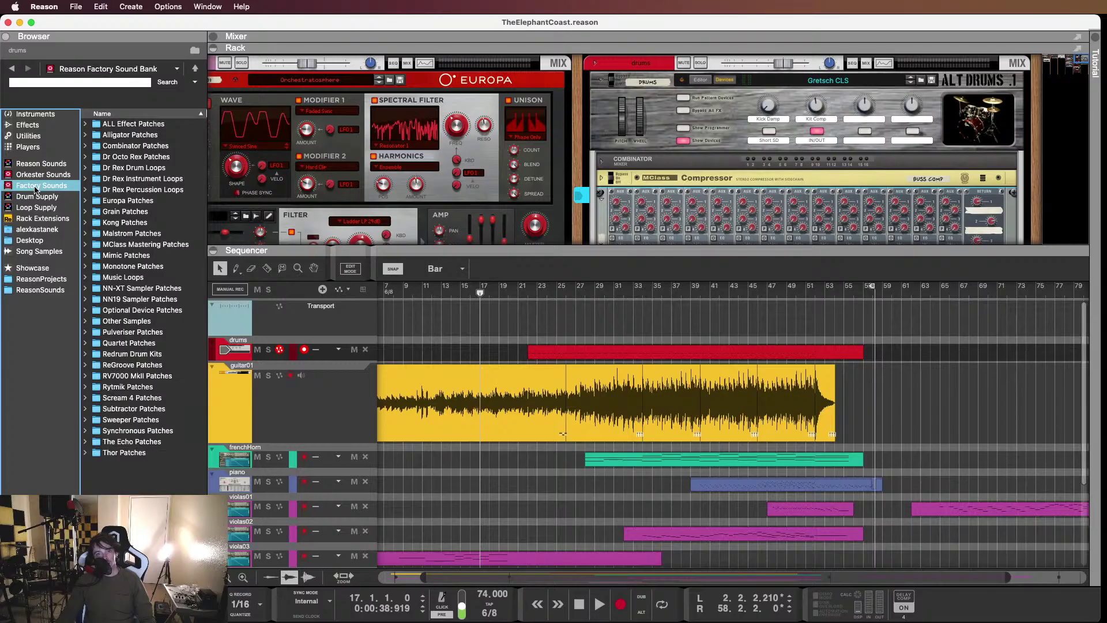
click(32, 220)
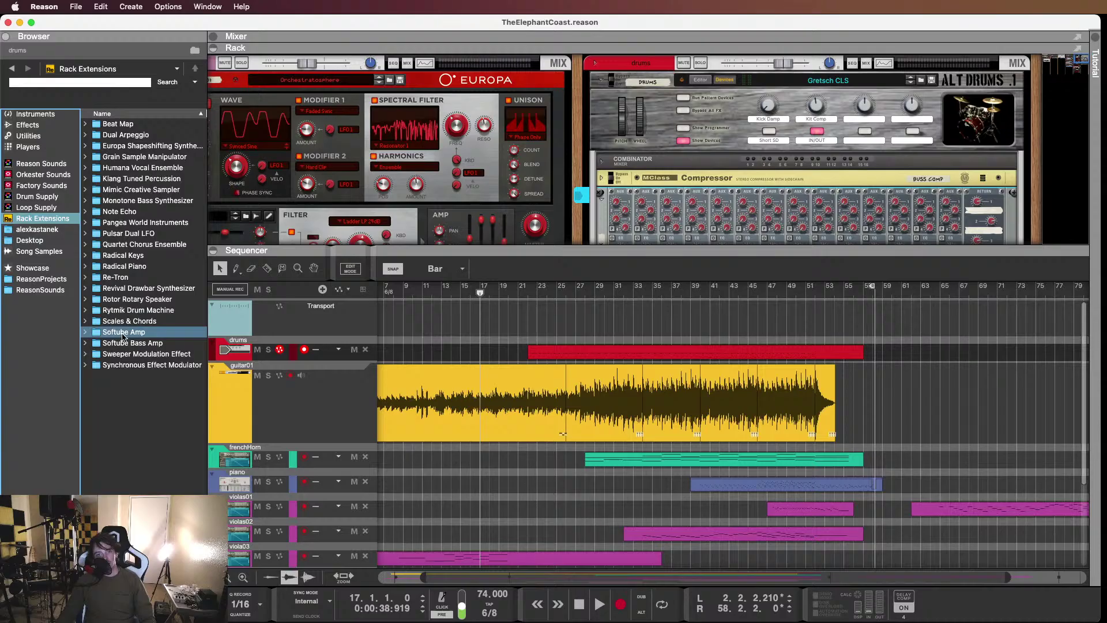
Examine the patches in the Electric Bass folder under 2 Bass in Reason Sounds
click(21, 166)
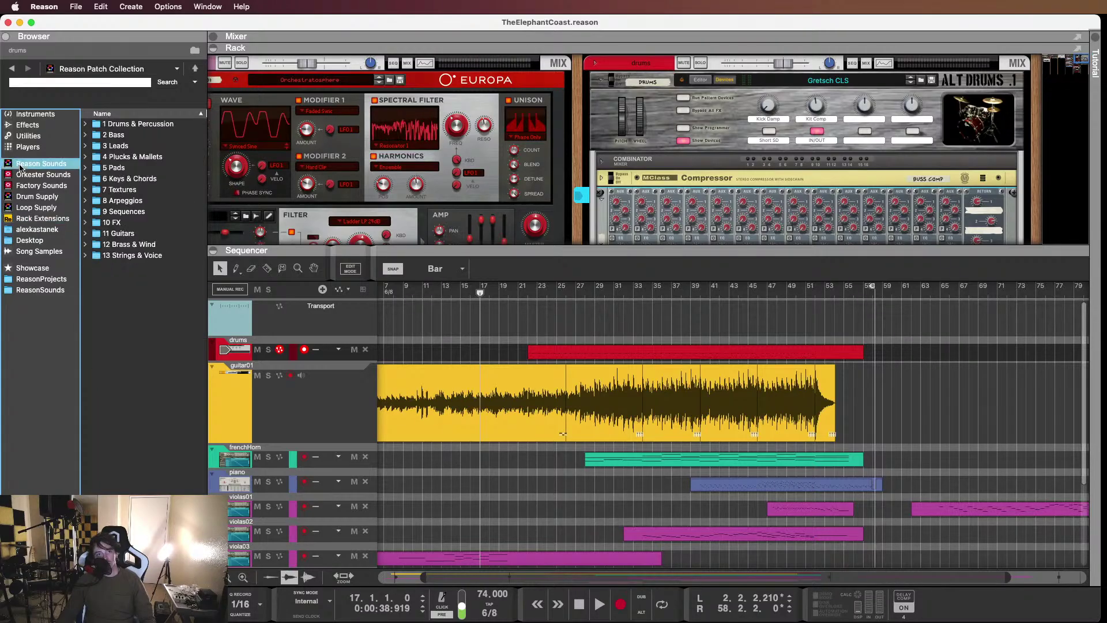
double_click(114, 134)
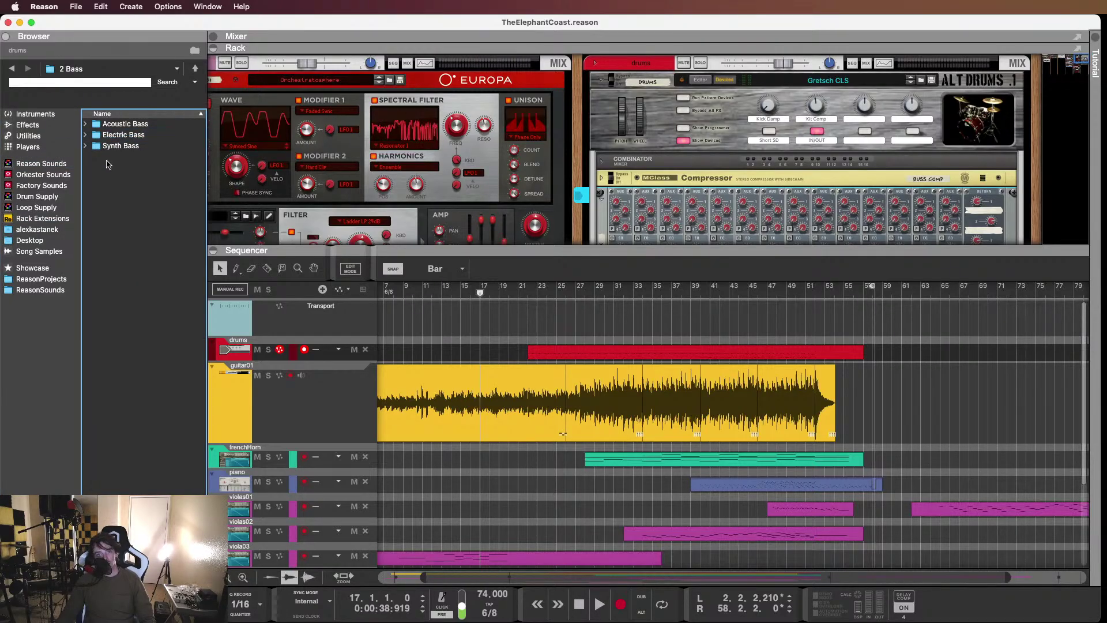
double_click(114, 136)
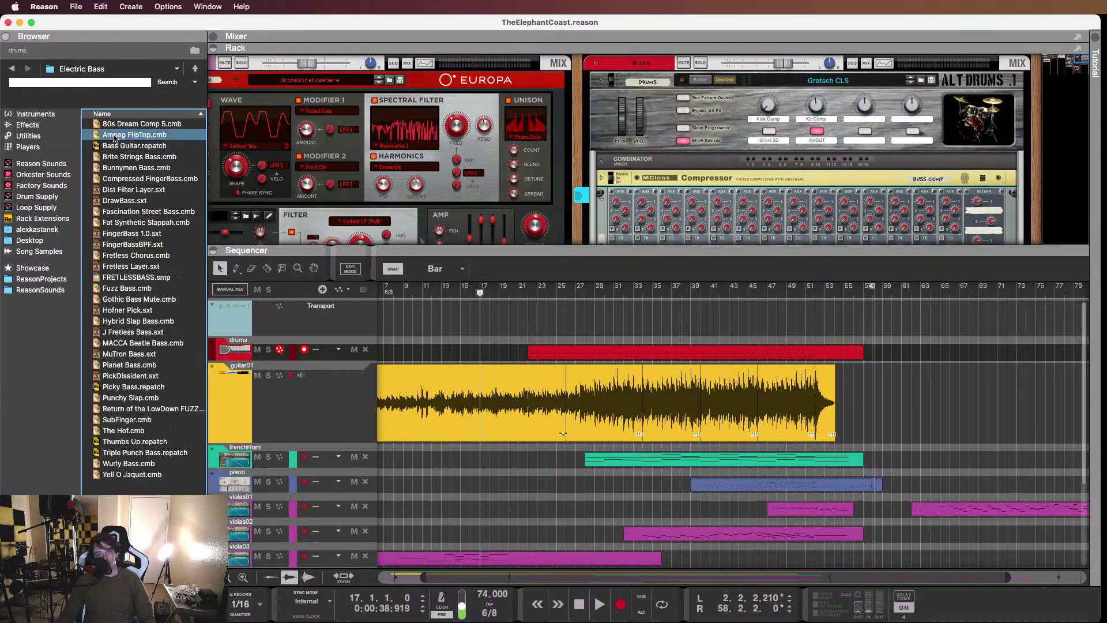
Open the Reason Electric Bass folder in the ReasonSounds location
click(48, 188)
click(47, 196)
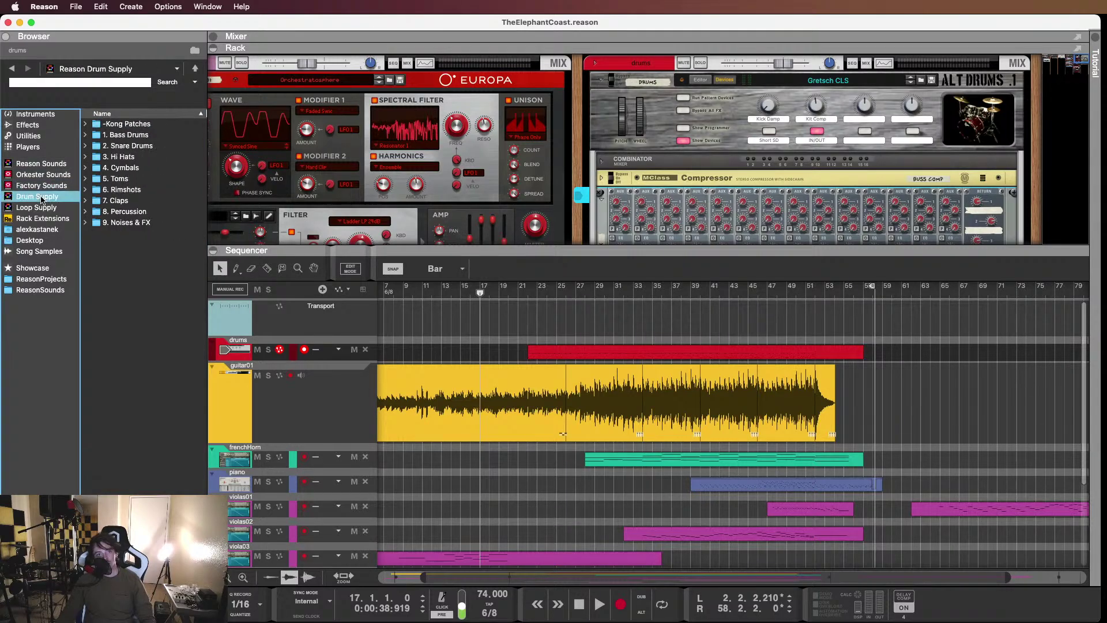
click(33, 230)
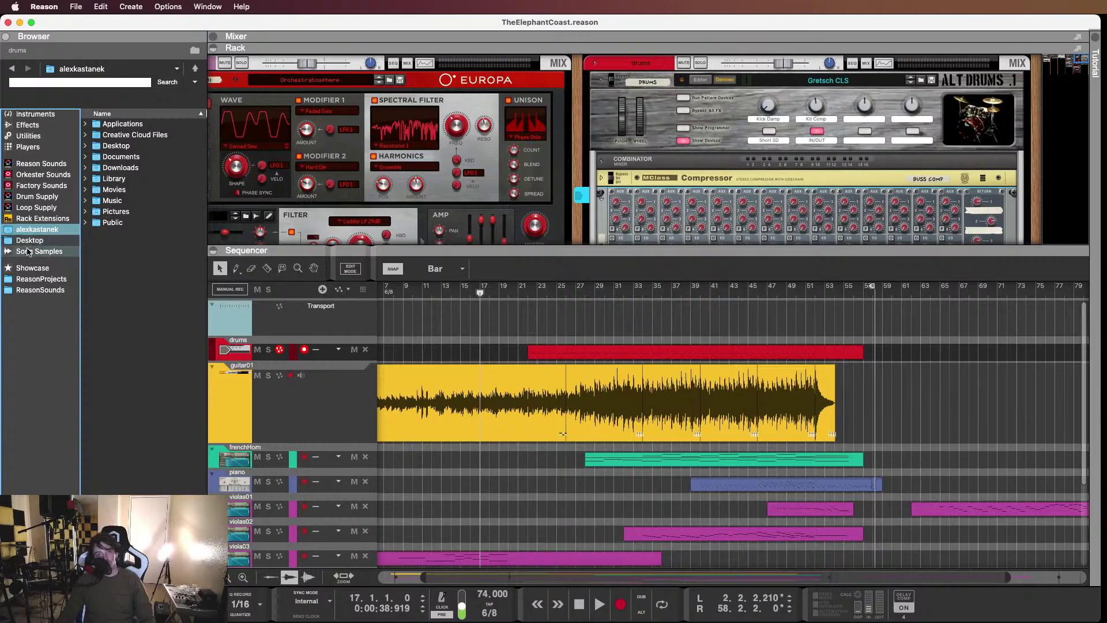
click(28, 293)
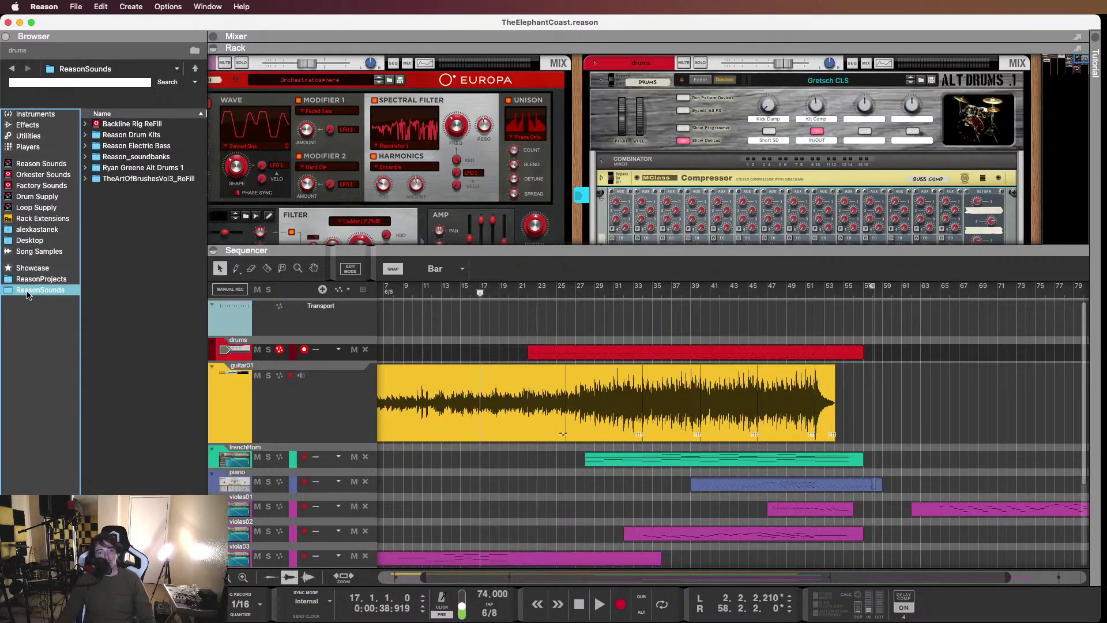
double_click(137, 145)
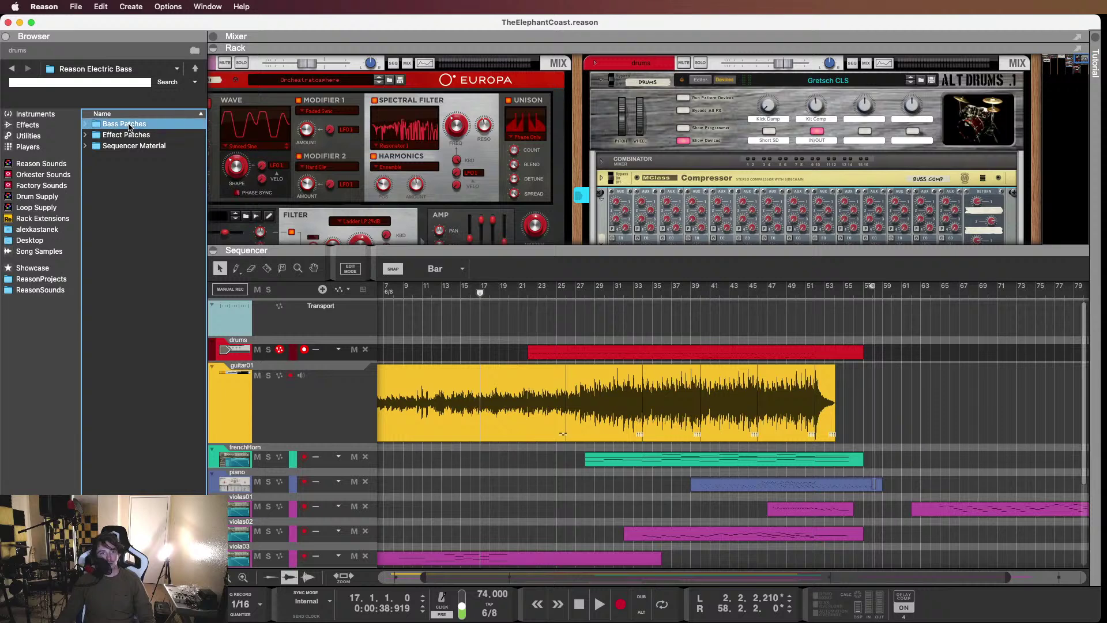
Examine the bass models in the Preset Basses folder of Bass Patches, including the Fender Jazz (Finger) patches
double_click(130, 124)
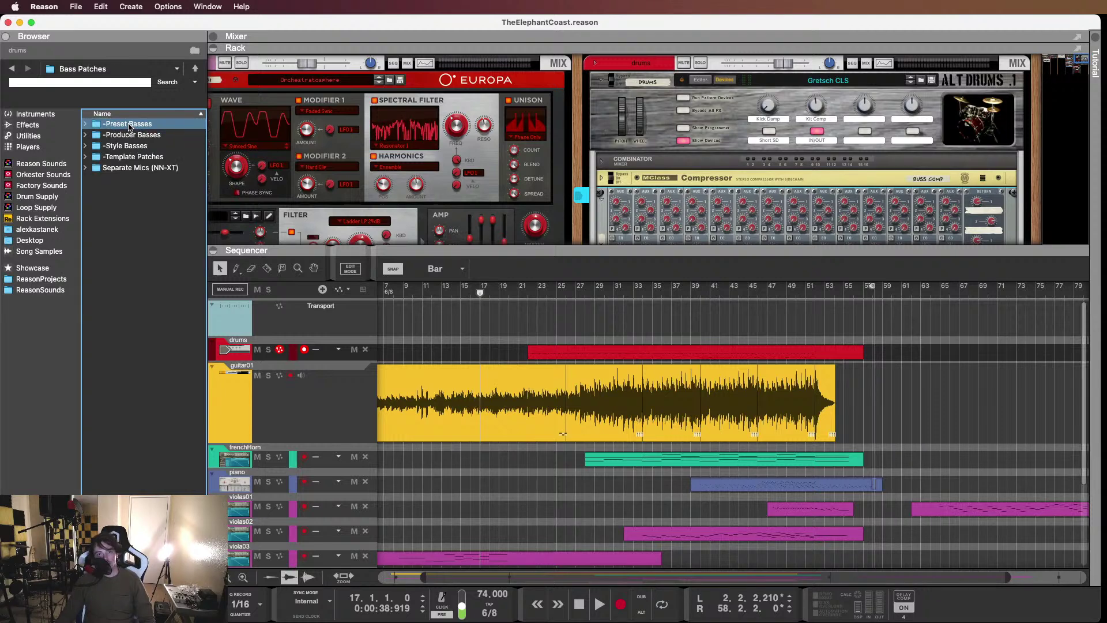
double_click(129, 125)
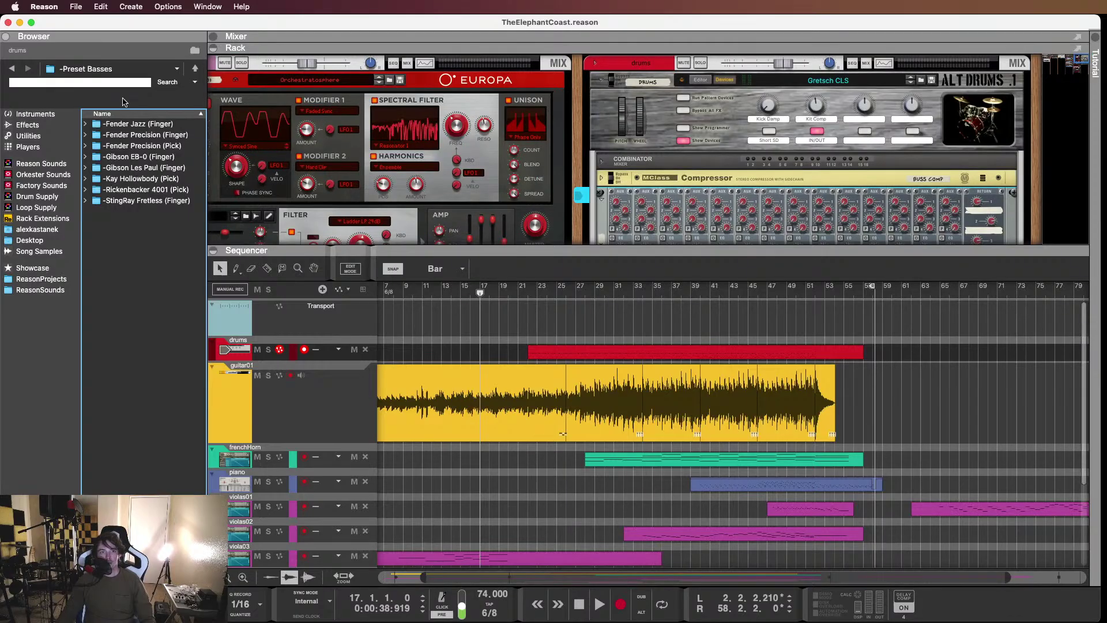
click(130, 125)
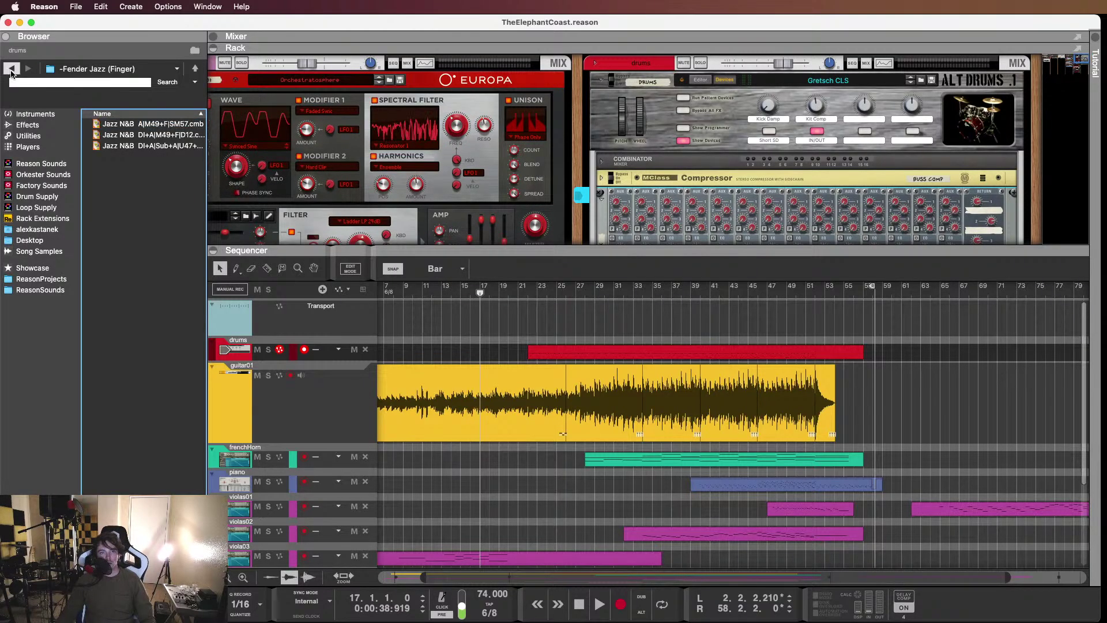
click(113, 134)
click(118, 146)
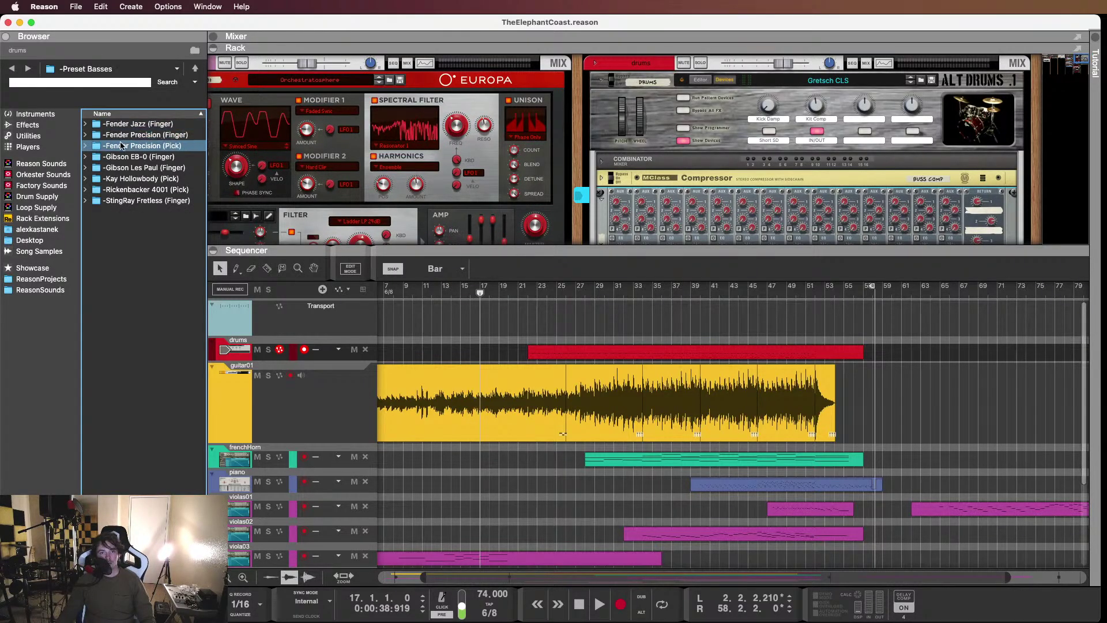
click(118, 156)
click(119, 167)
click(119, 178)
click(119, 189)
click(120, 200)
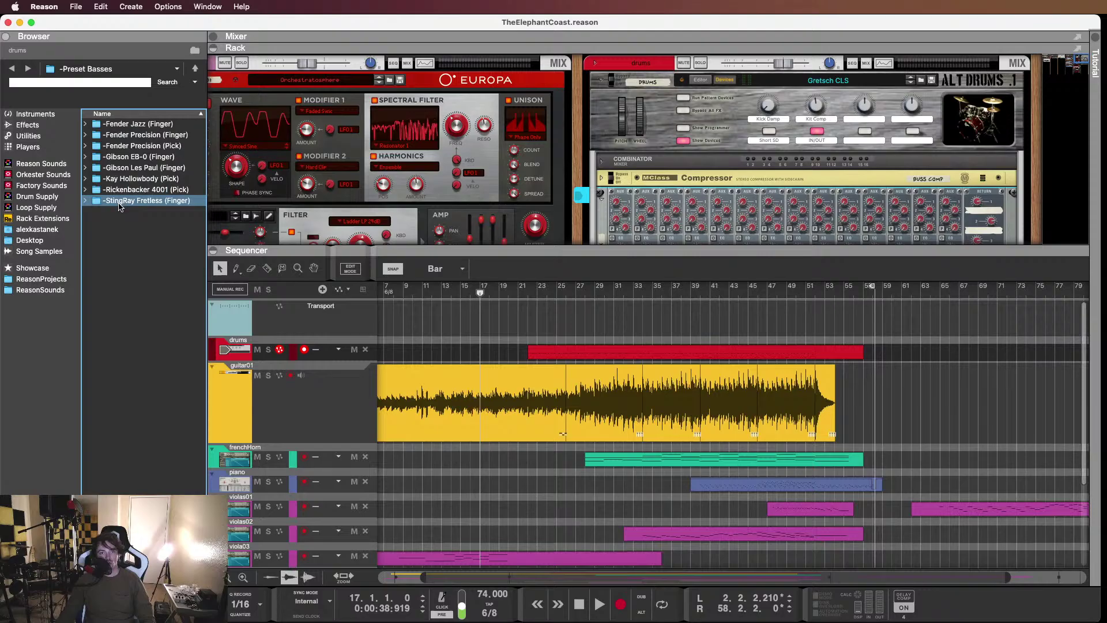
Add the P Bass F A|M49.cmb patch from the Fender Precision (Finger) folder to the rack as a new instrument
click(125, 135)
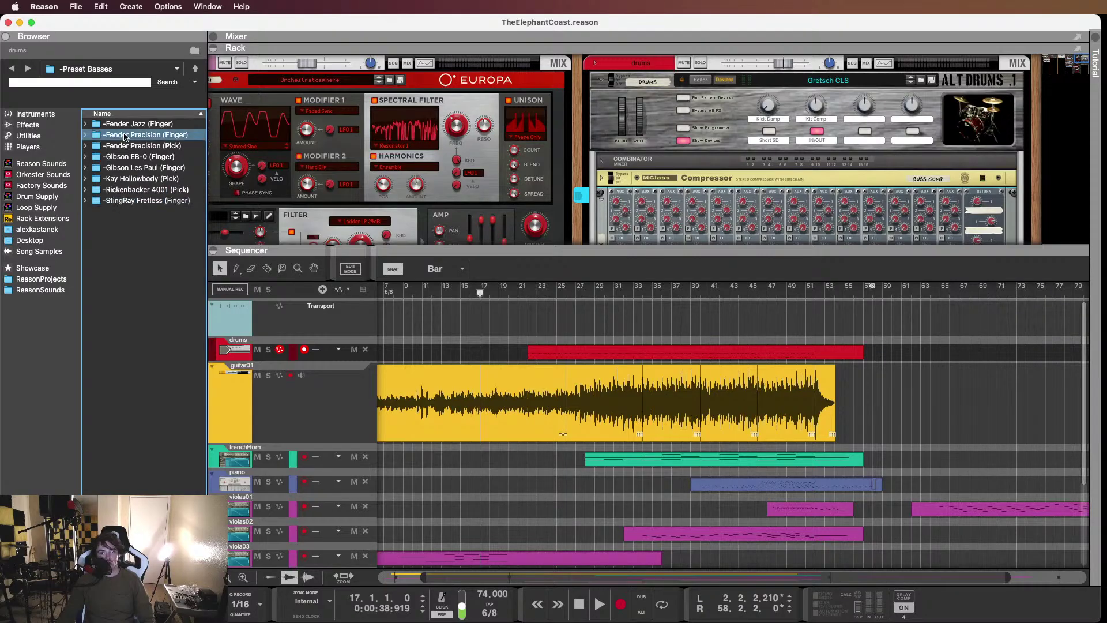
double_click(125, 136)
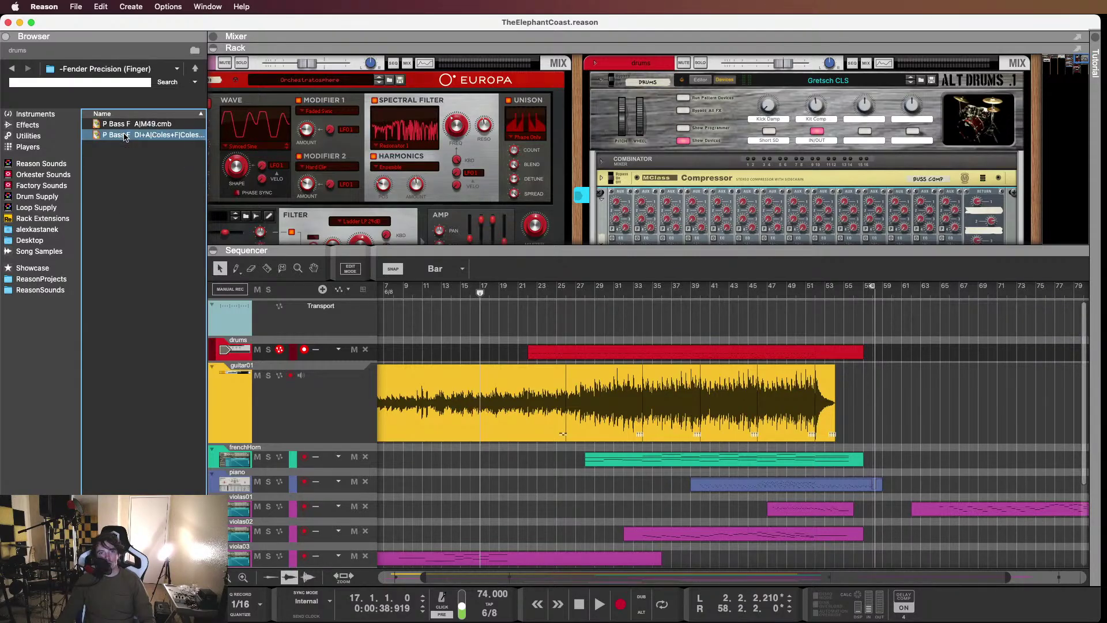
click(127, 127)
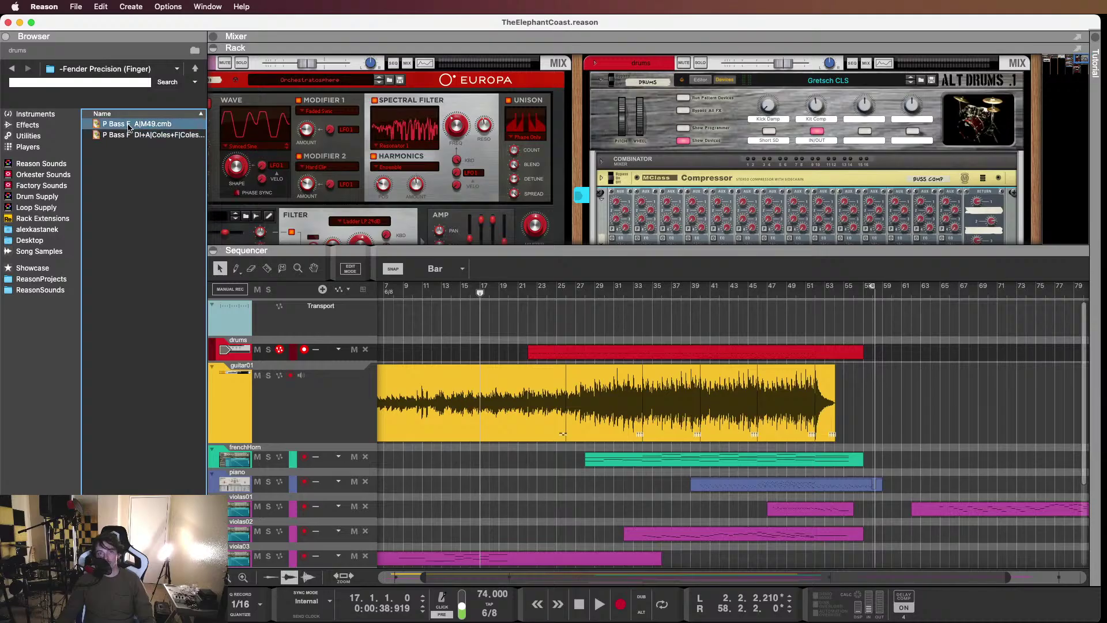
drag(126, 126, 1036, 73)
Show the on-screen piano keys and set the new bass track's color to Orange
click(205, 6)
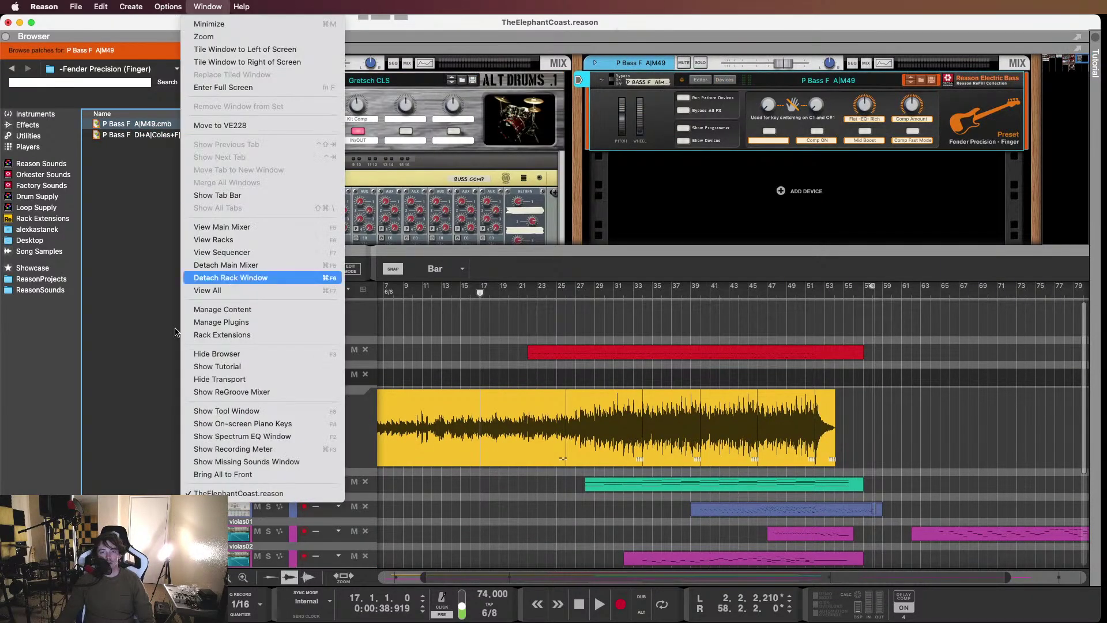
click(223, 425)
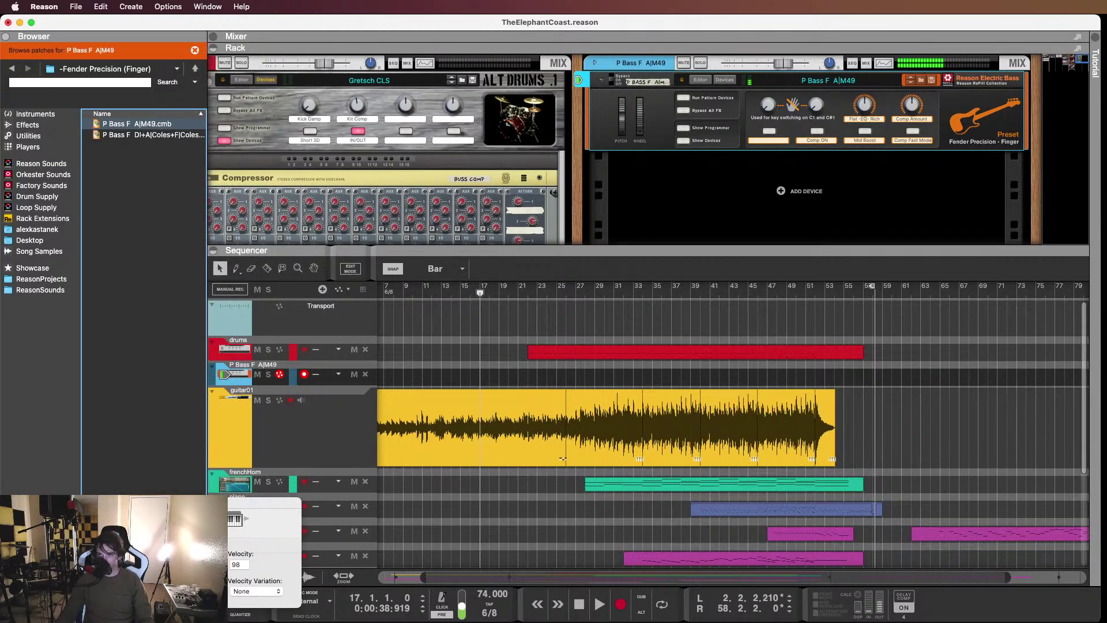
right_click(247, 384)
mouse_move(323, 451)
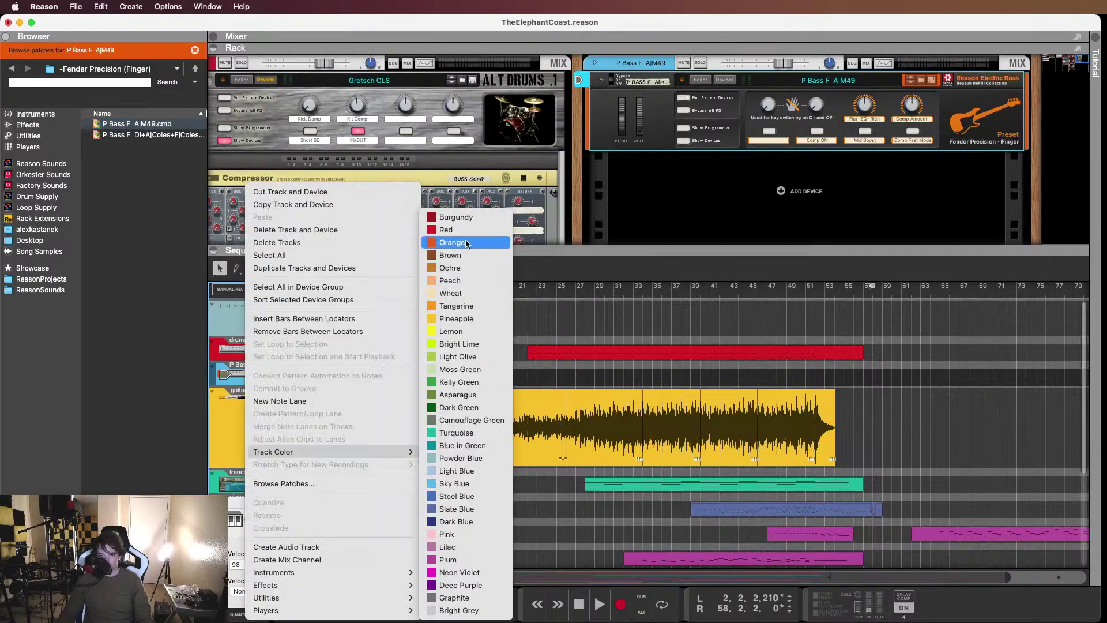
click(464, 242)
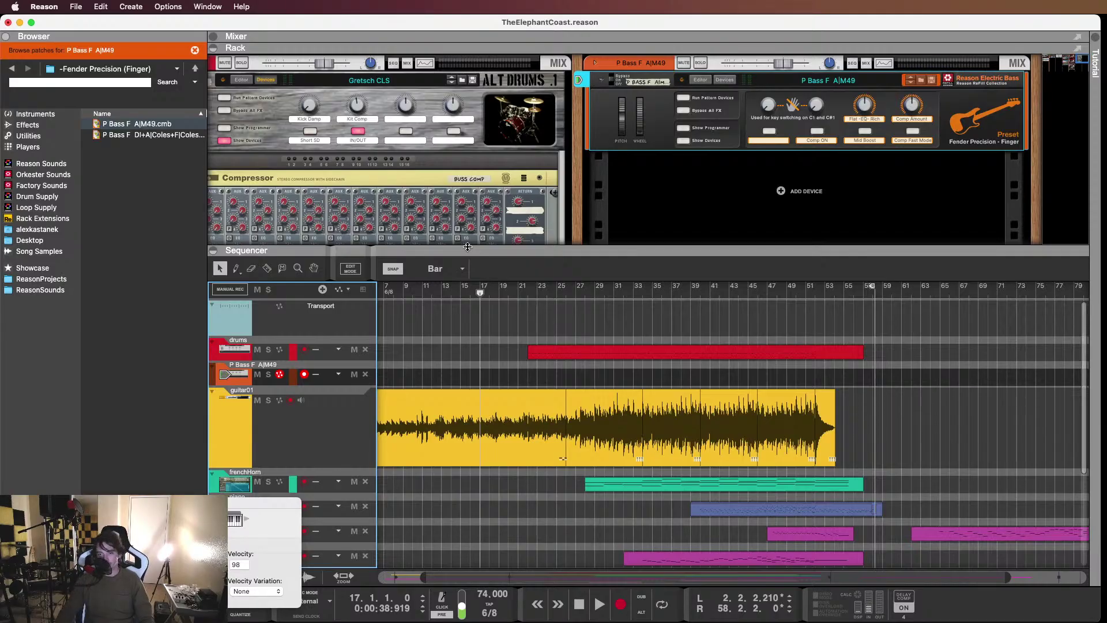
Play the song from bar 2 through to about bar 55 to try the bass against the arrangement
drag(480, 294, 423, 291)
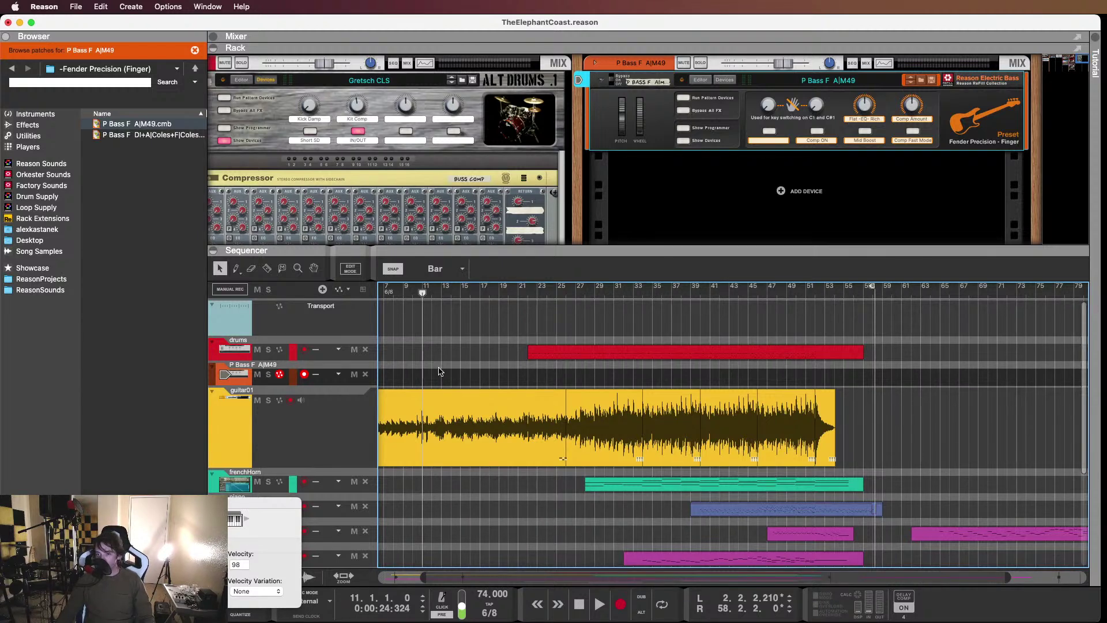
scroll(678, 341, up, 5)
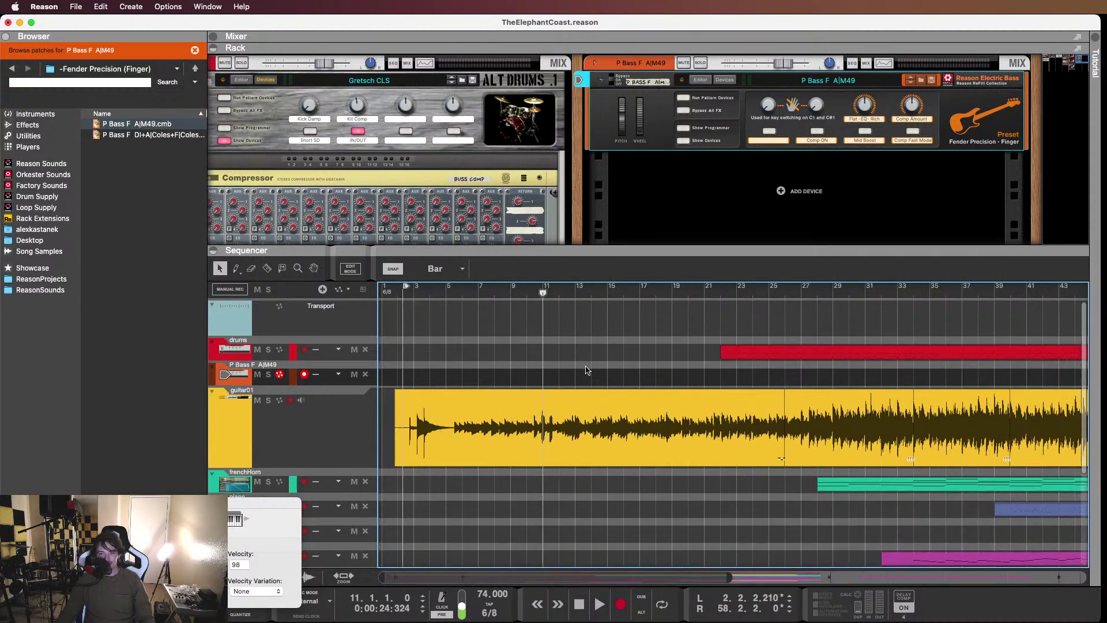
drag(429, 287, 399, 288)
key(space)
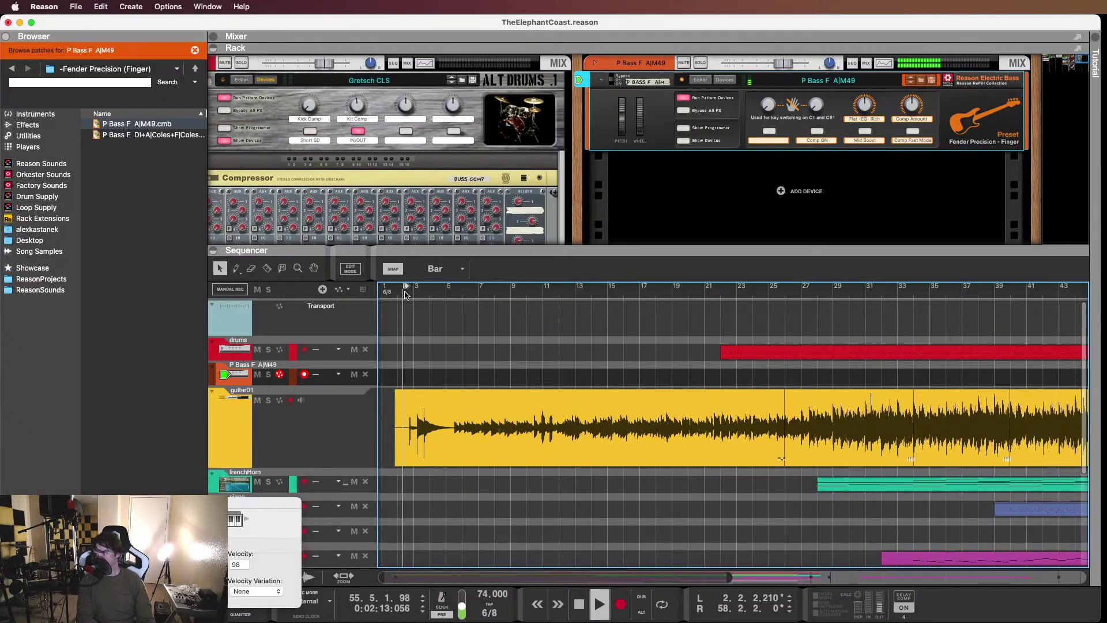
key(space)
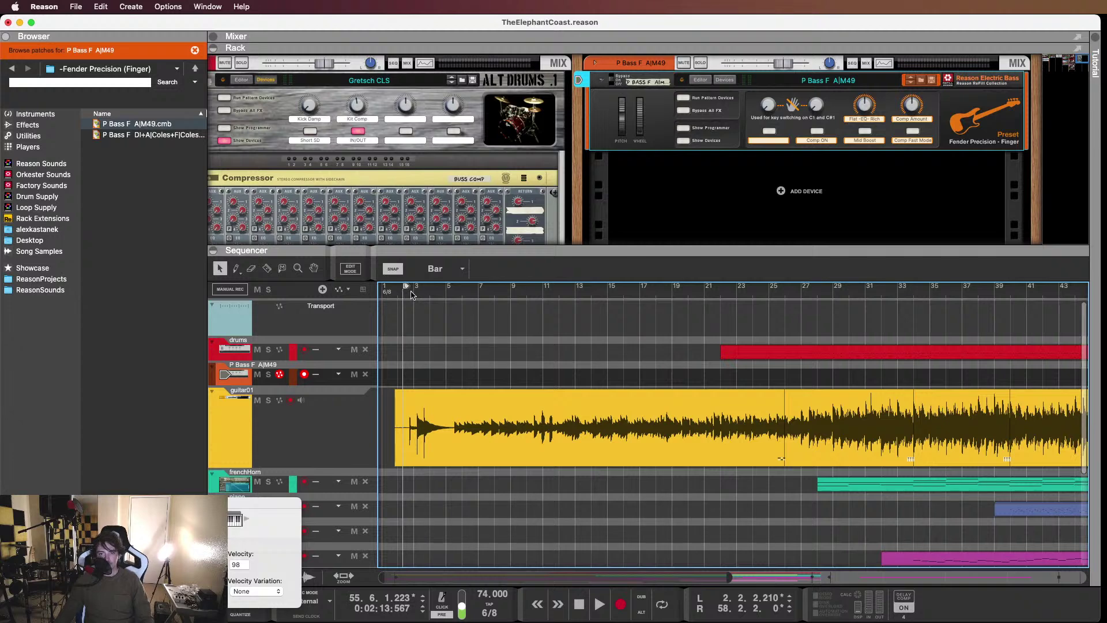
Look through the arrangement from its start and move the song position to bar 52, near the guitar recording's end
drag(431, 294, 404, 299)
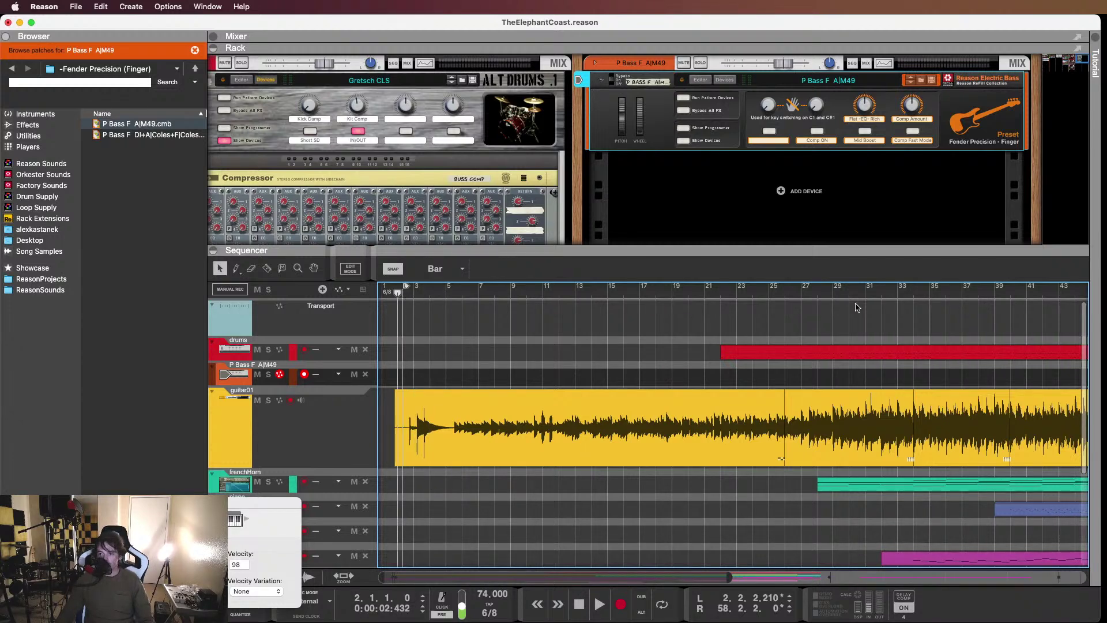
scroll(816, 315, right, 10)
scroll(755, 324, left, 6)
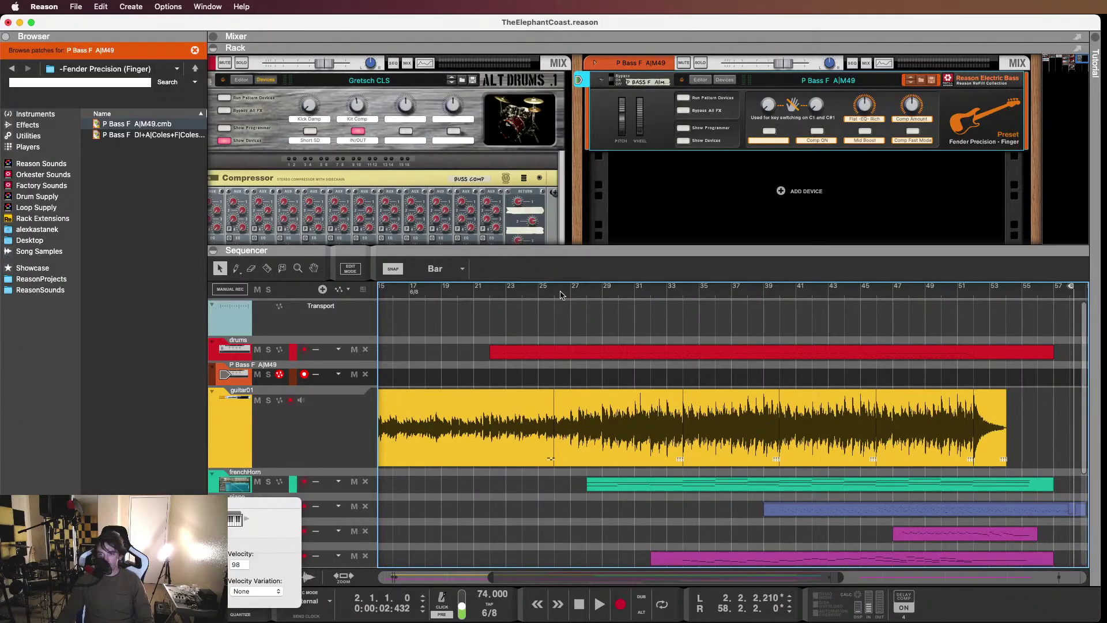
mouse_move(560, 296)
mouse_down()
mouse_move(974, 291)
mouse_move(470, 291)
mouse_move(921, 291)
mouse_move(606, 282)
mouse_move(676, 290)
mouse_up()
scroll(594, 319, left, 5)
scroll(676, 290, right, 6)
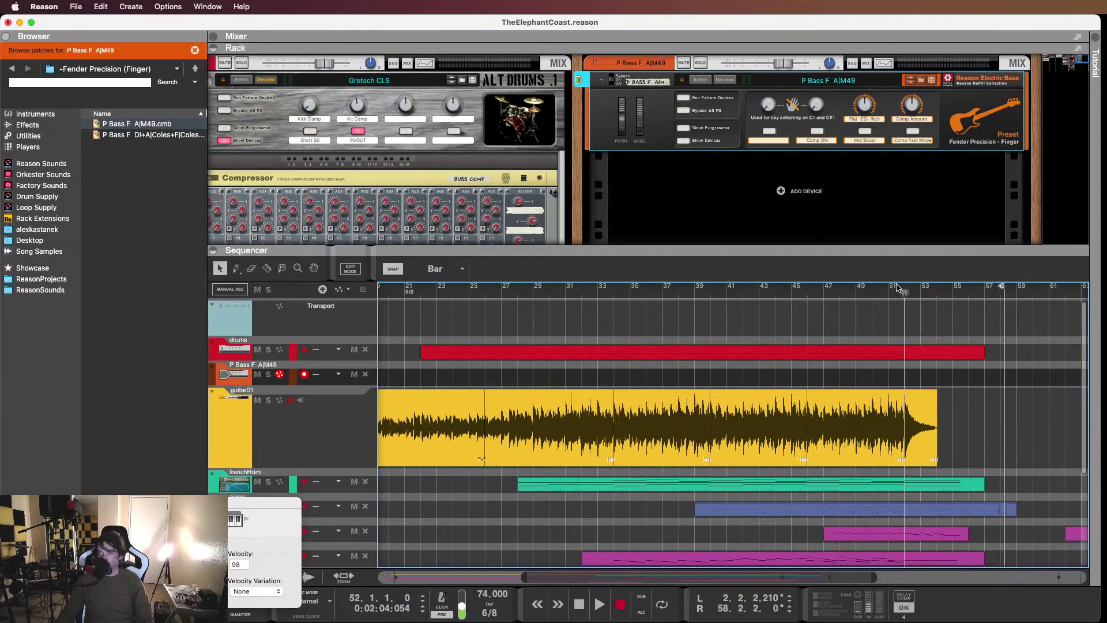
Return the song position to bar 2 and play the arrangement until about bar 34 with the bass armed
mouse_move(475, 287)
mouse_down()
mouse_move(484, 287)
mouse_move(401, 286)
mouse_move(453, 289)
mouse_move(394, 320)
mouse_move(497, 289)
mouse_move(642, 287)
mouse_move(510, 286)
mouse_move(483, 276)
mouse_move(400, 287)
mouse_move(415, 297)
mouse_move(396, 288)
mouse_move(479, 286)
mouse_move(390, 289)
mouse_up()
scroll(519, 288, left, 9)
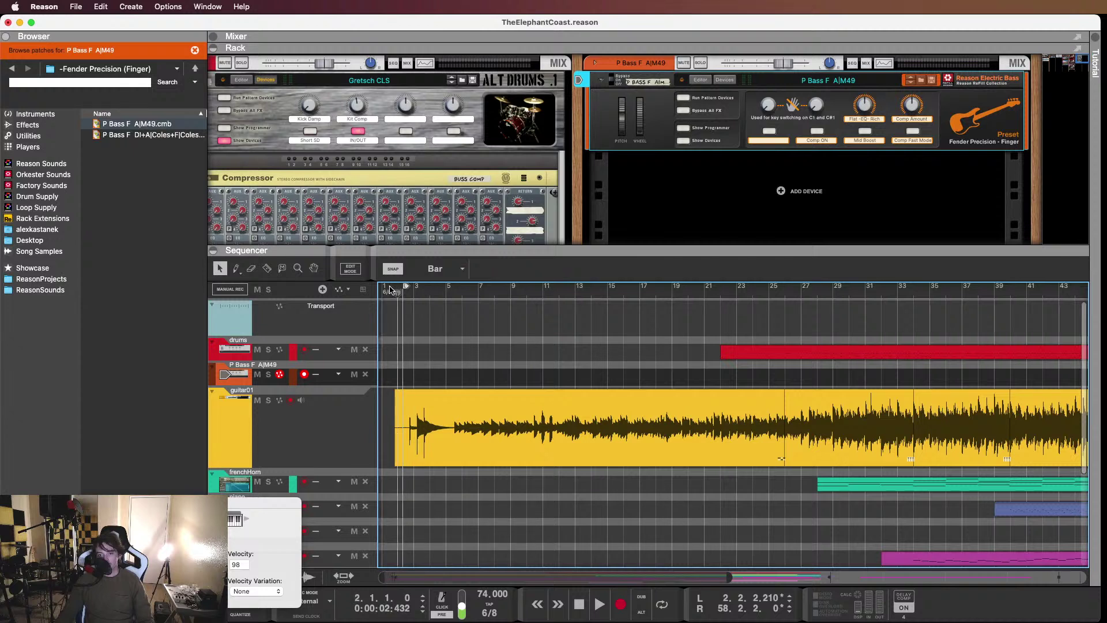
key(space)
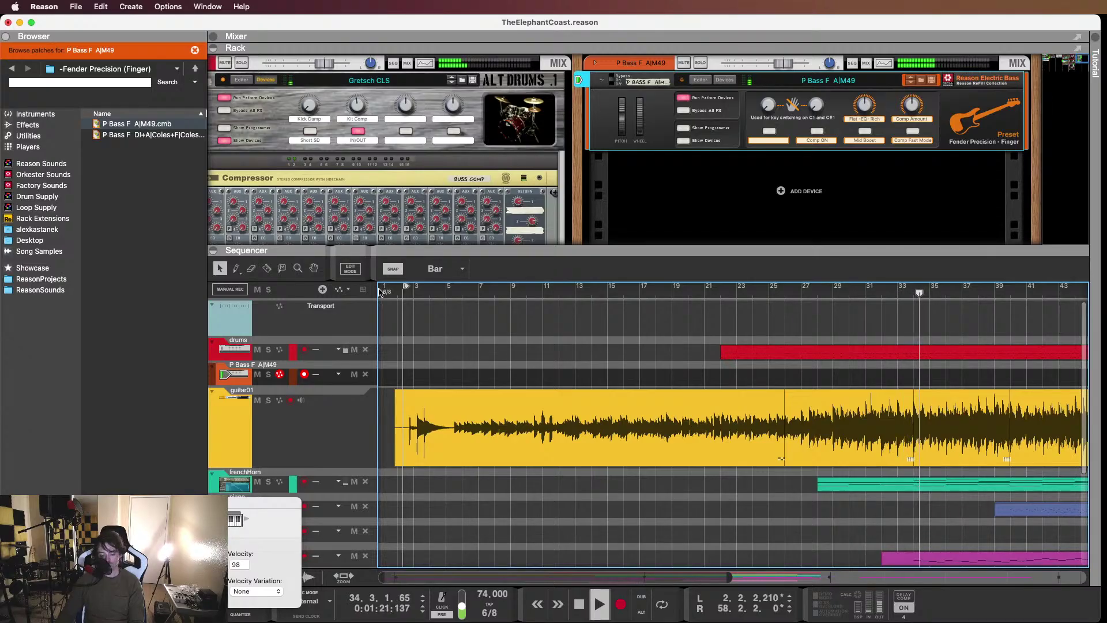
key(space)
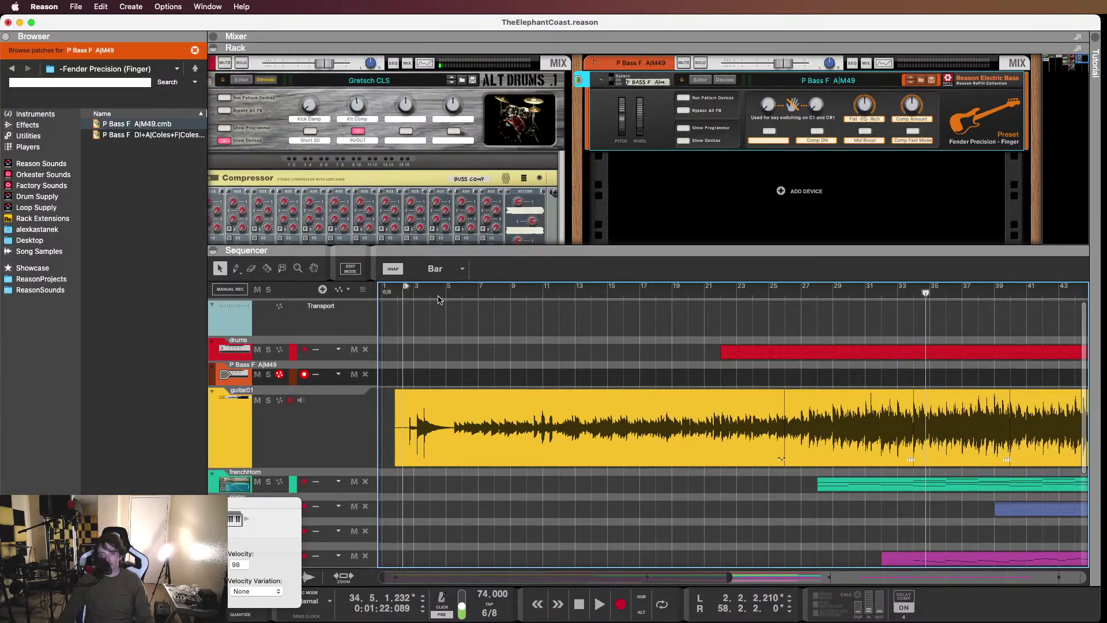
Reset the song position to bar 2 and rename the new bass track bassGuitar
drag(417, 295, 396, 298)
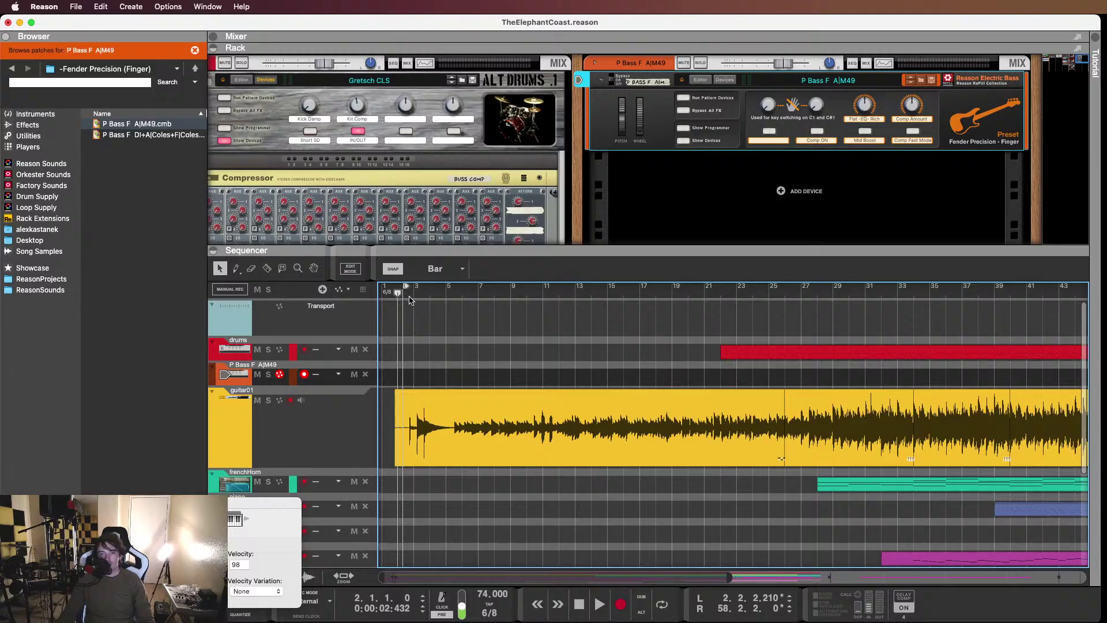
double_click(277, 364)
text(bass)
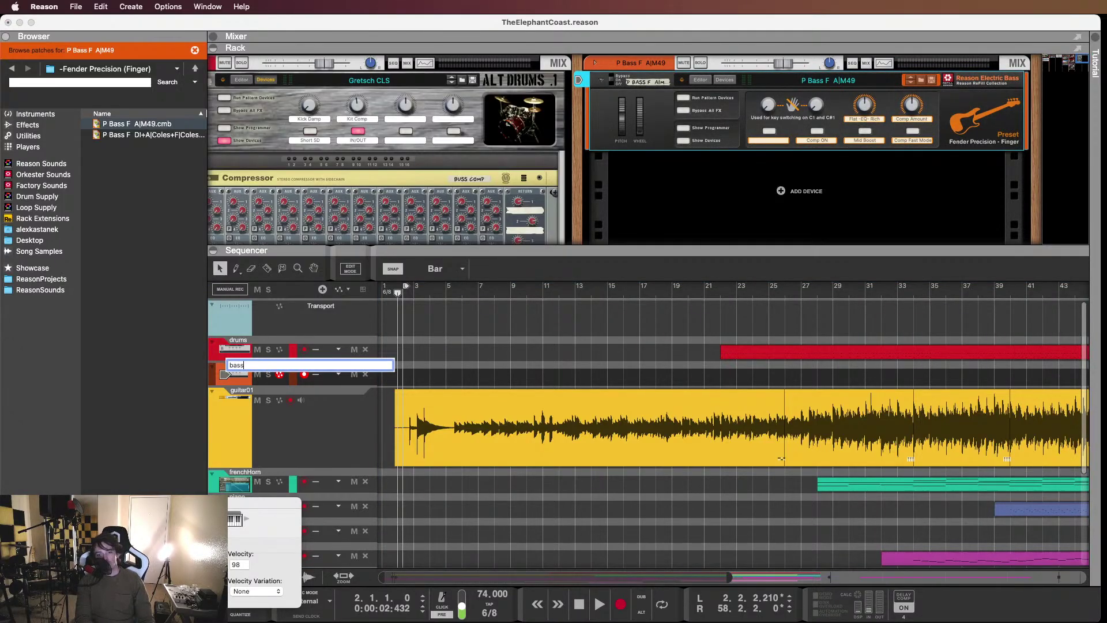
text(Guitar)
key(Return)
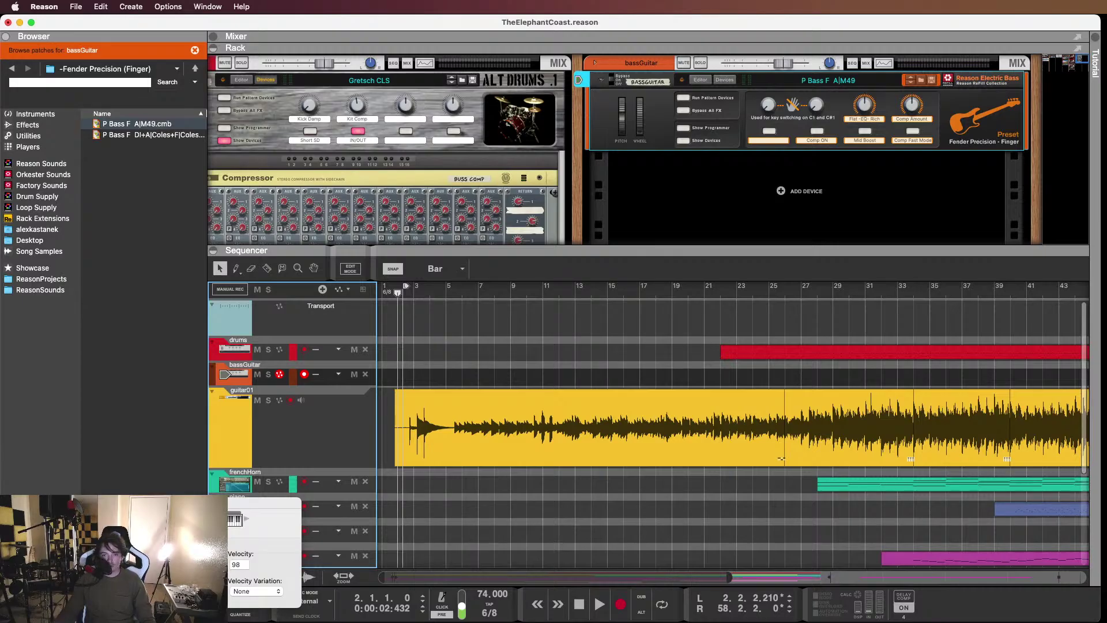
click(440, 298)
key(space)
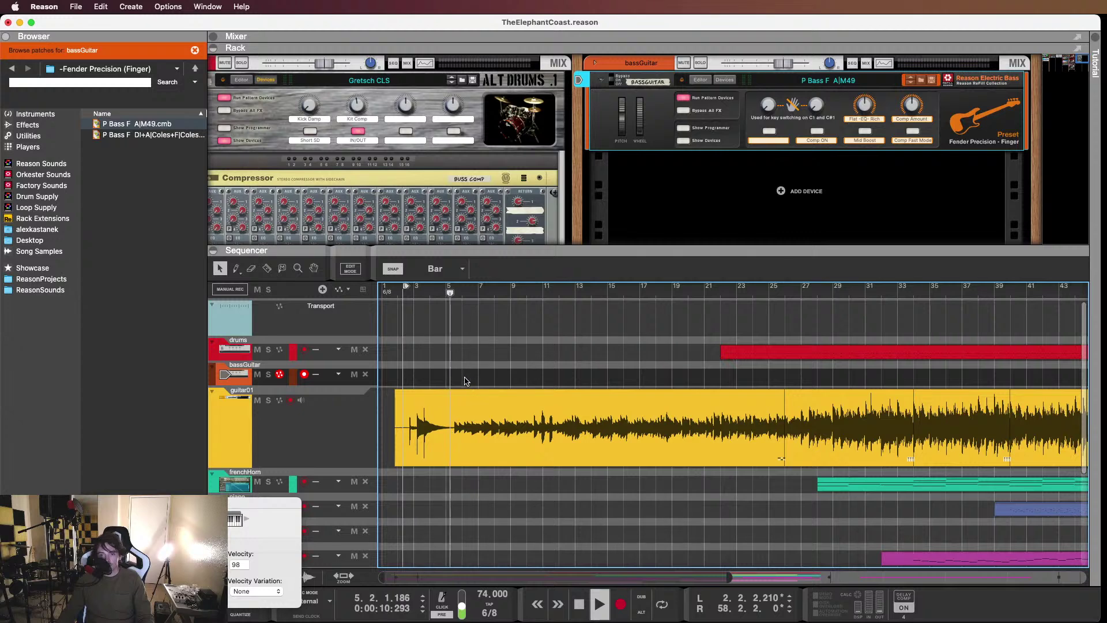
drag(472, 378, 589, 379)
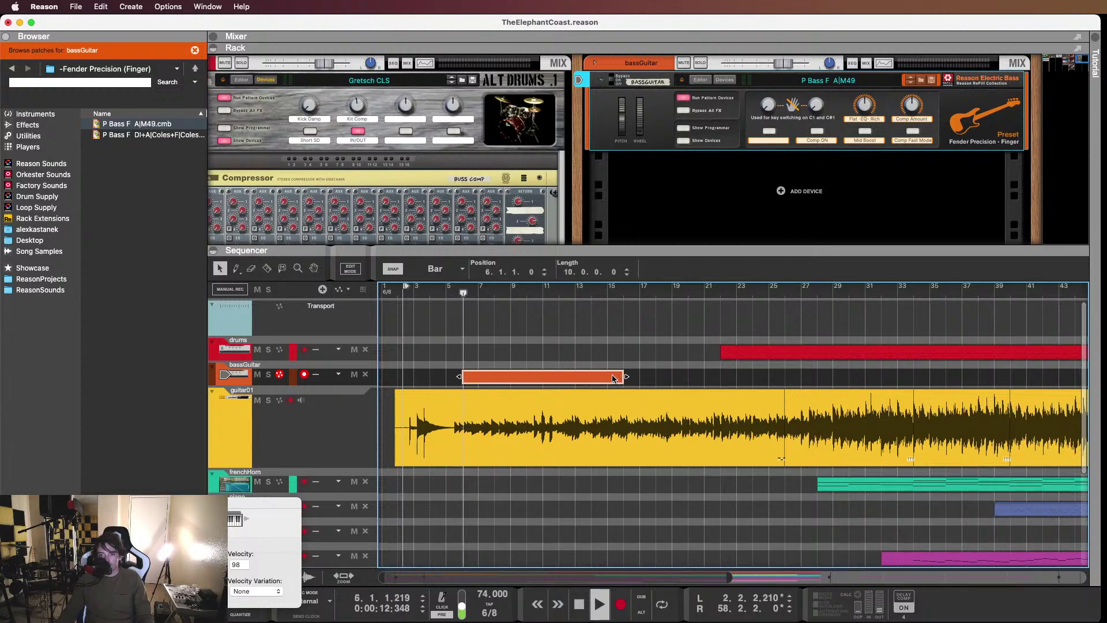
key(space)
double_click(546, 378)
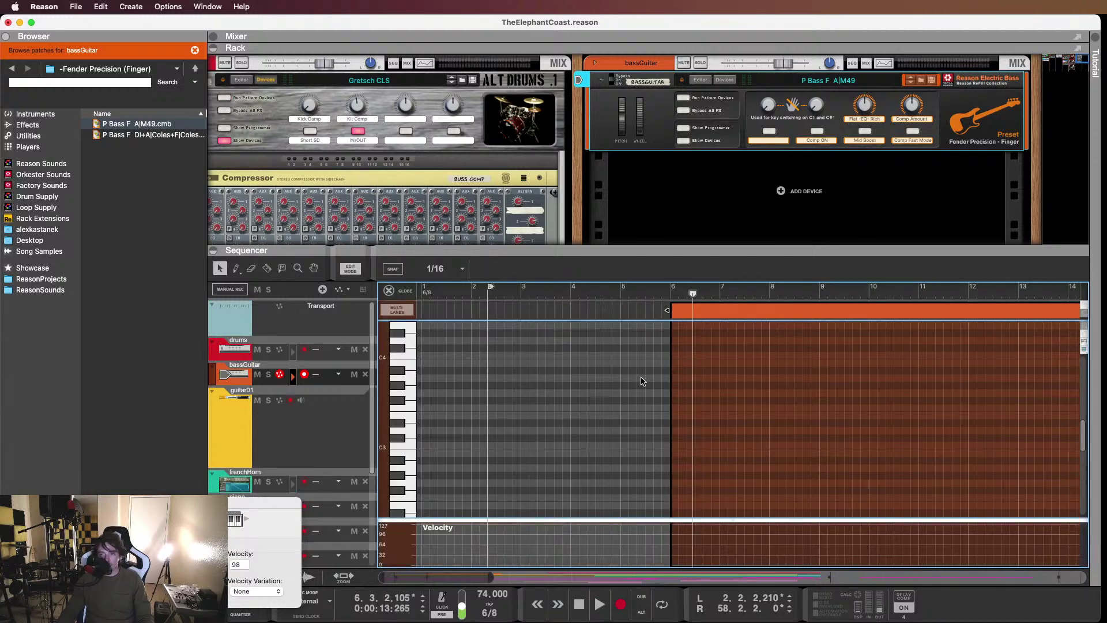
scroll(642, 381, up, 4)
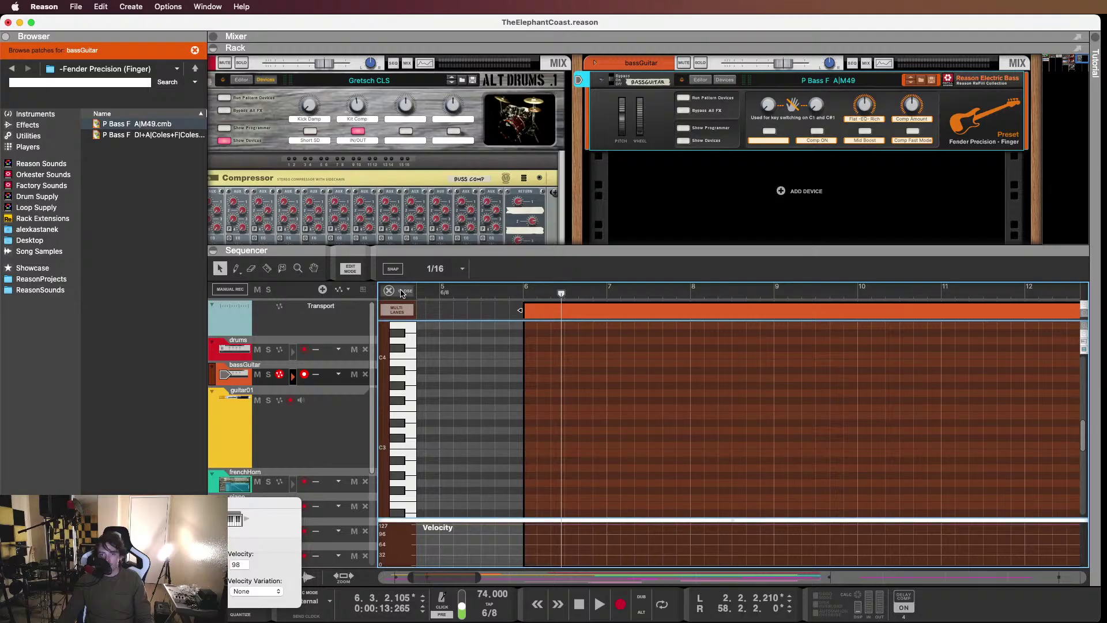
click(402, 291)
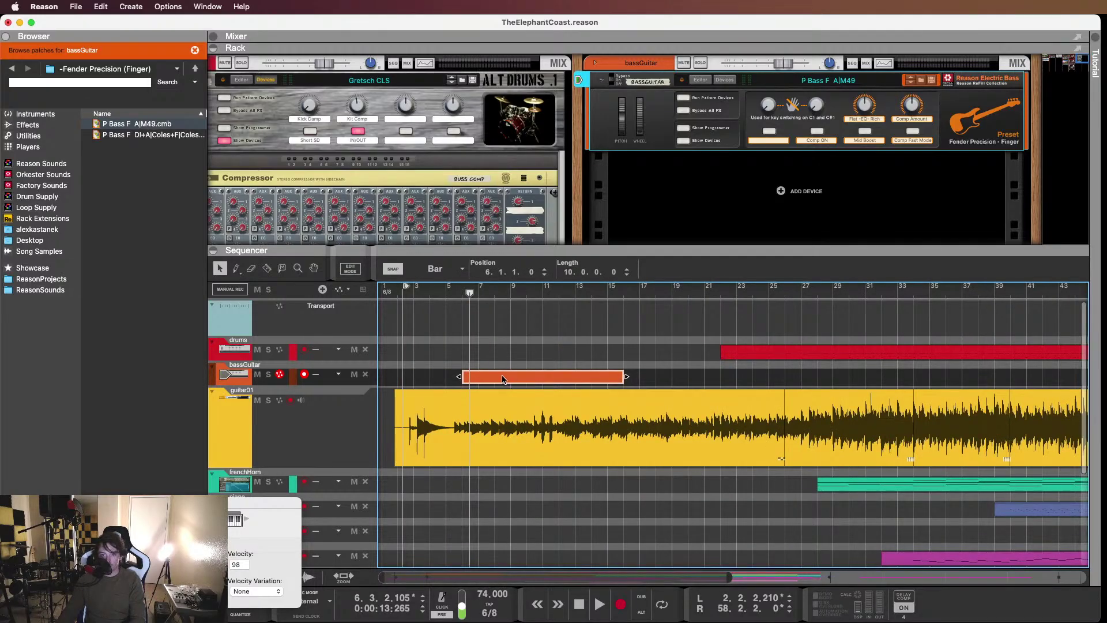
key(Delete)
Check the bassGuitar track's groove channel options and move the song position back to bar 2
click(320, 381)
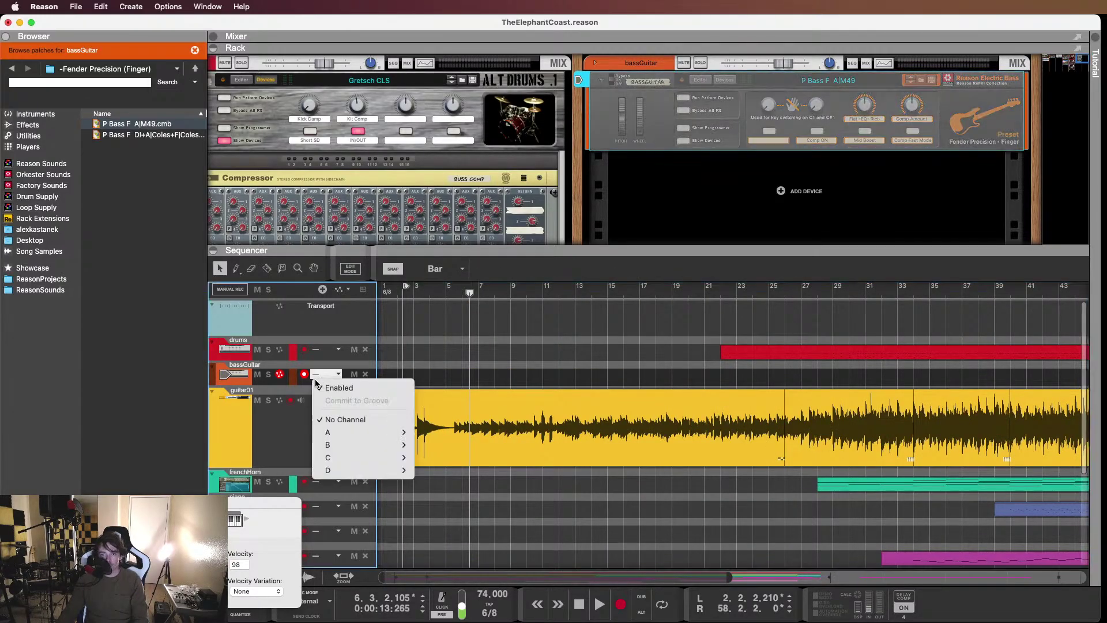
click(328, 385)
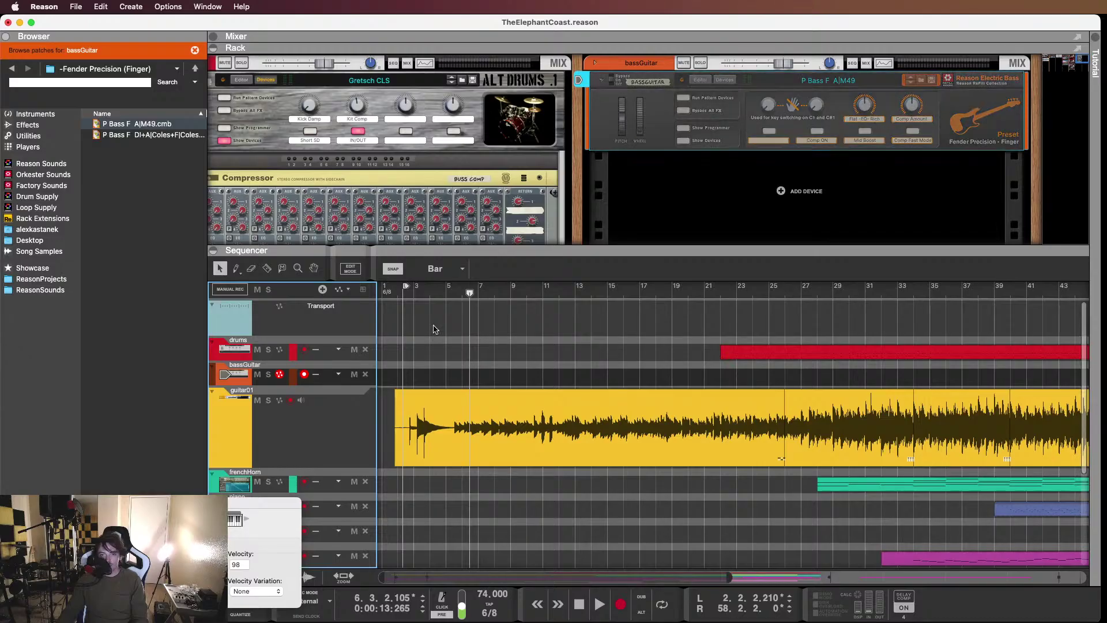
drag(461, 295, 398, 293)
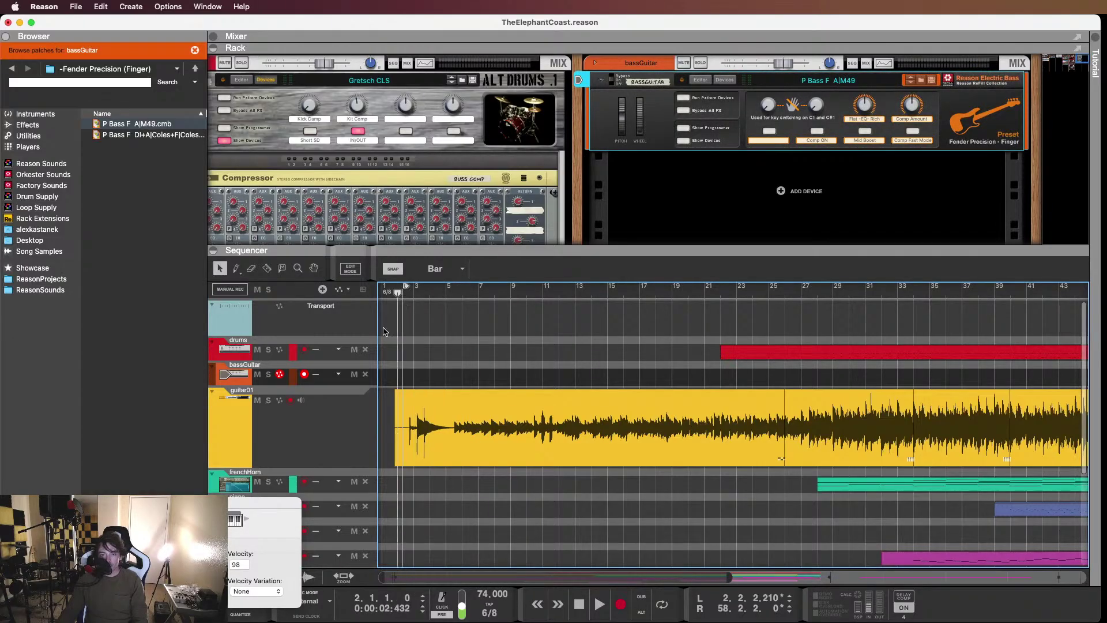
click(337, 384)
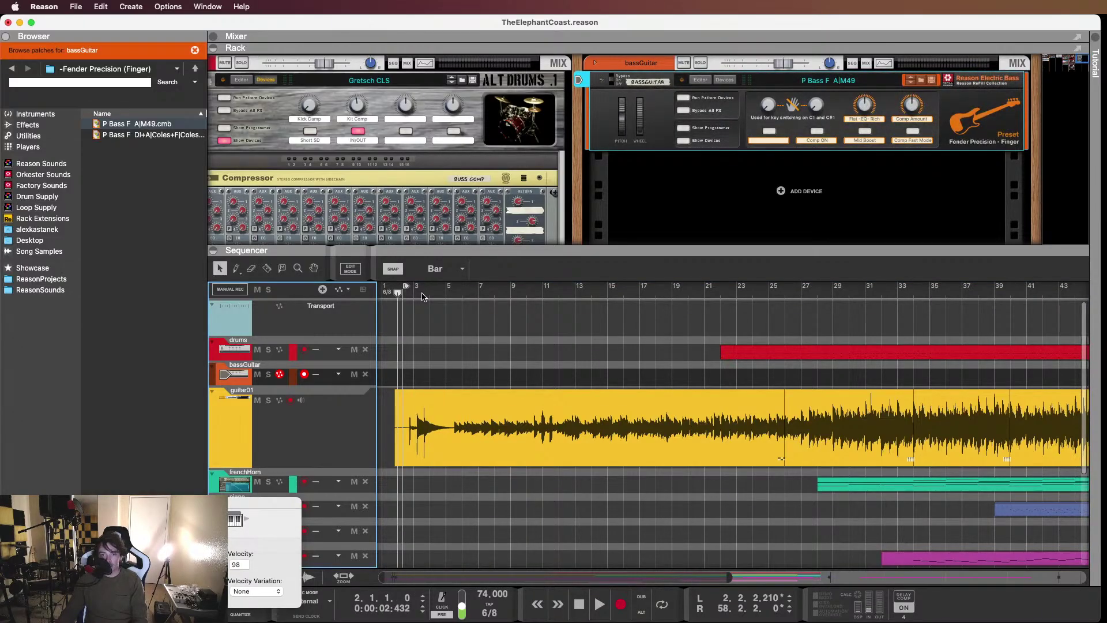
click(327, 384)
click(336, 384)
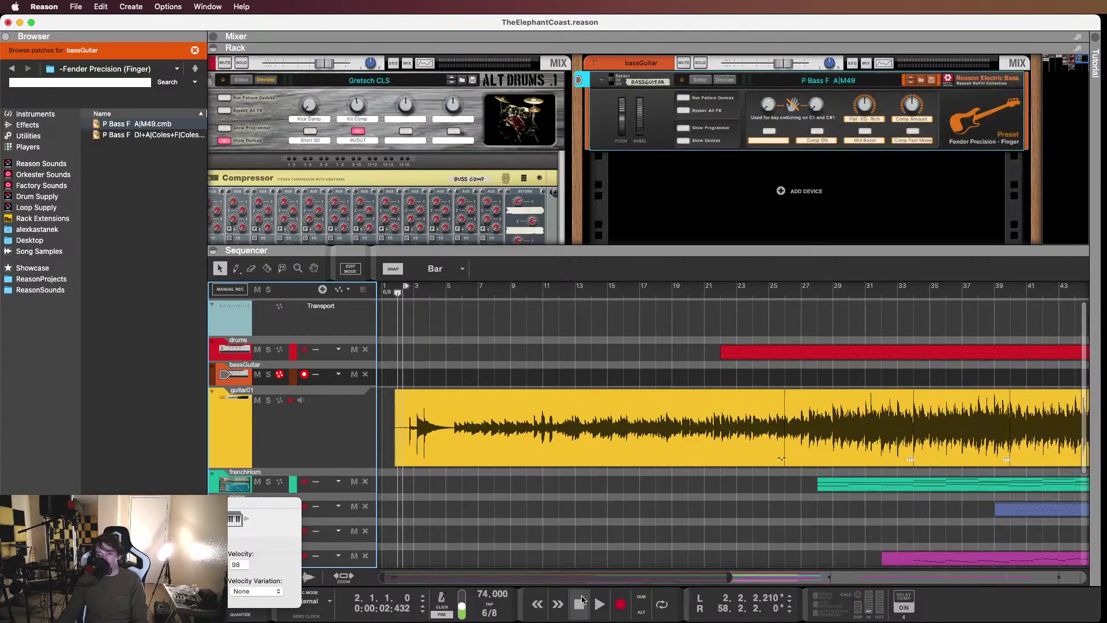
Record the bassGuitar part from bar 2 to about bar 40 and open the new clip for note editing
click(620, 605)
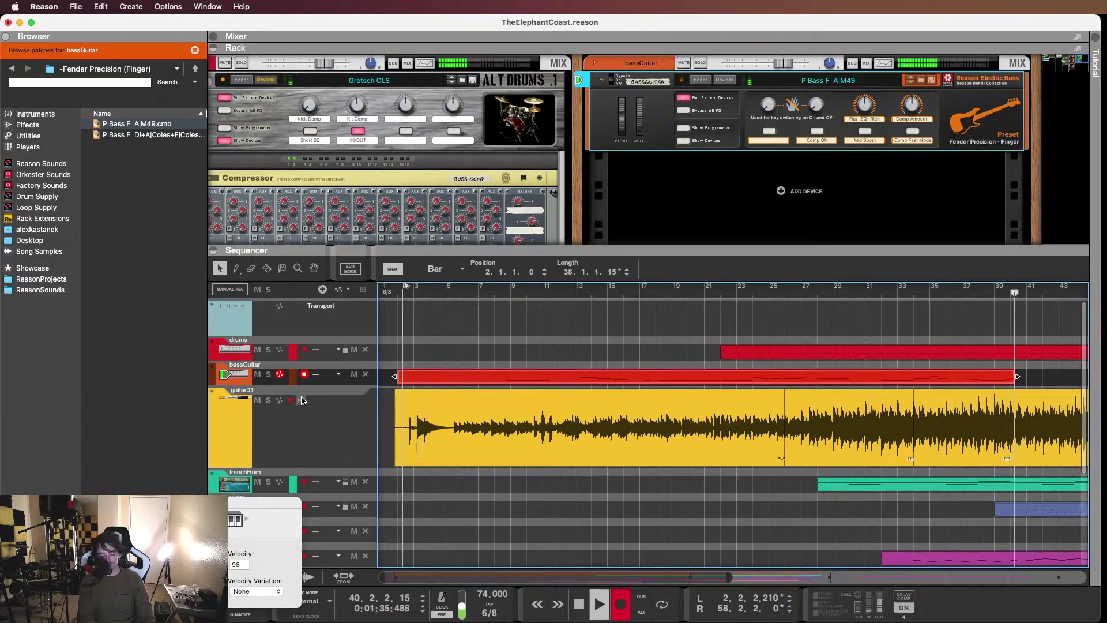
key(space)
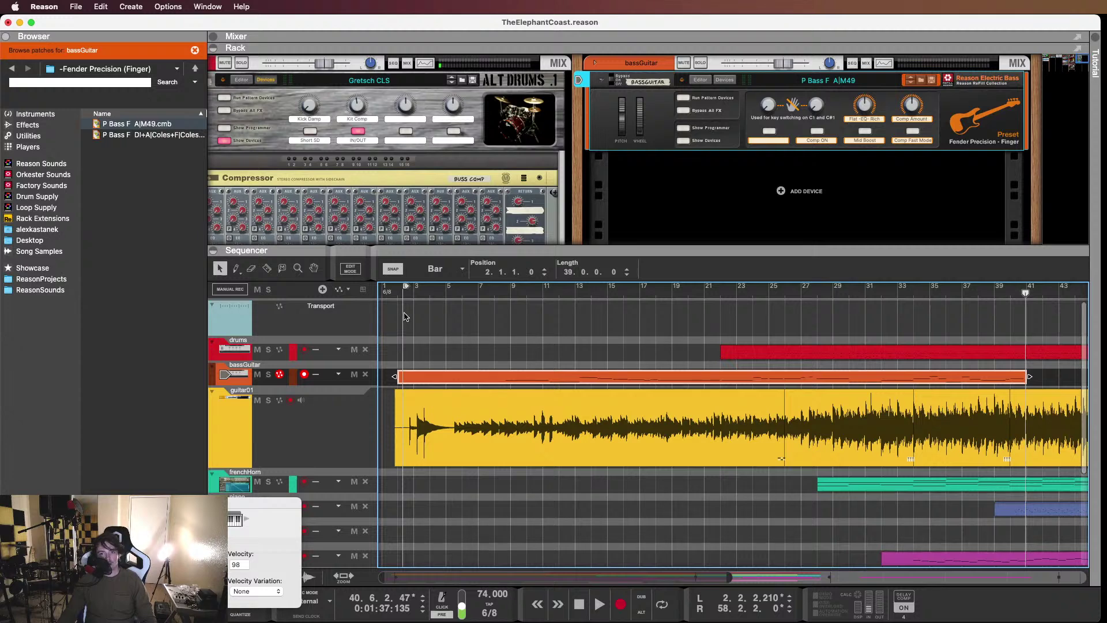
key(super+e)
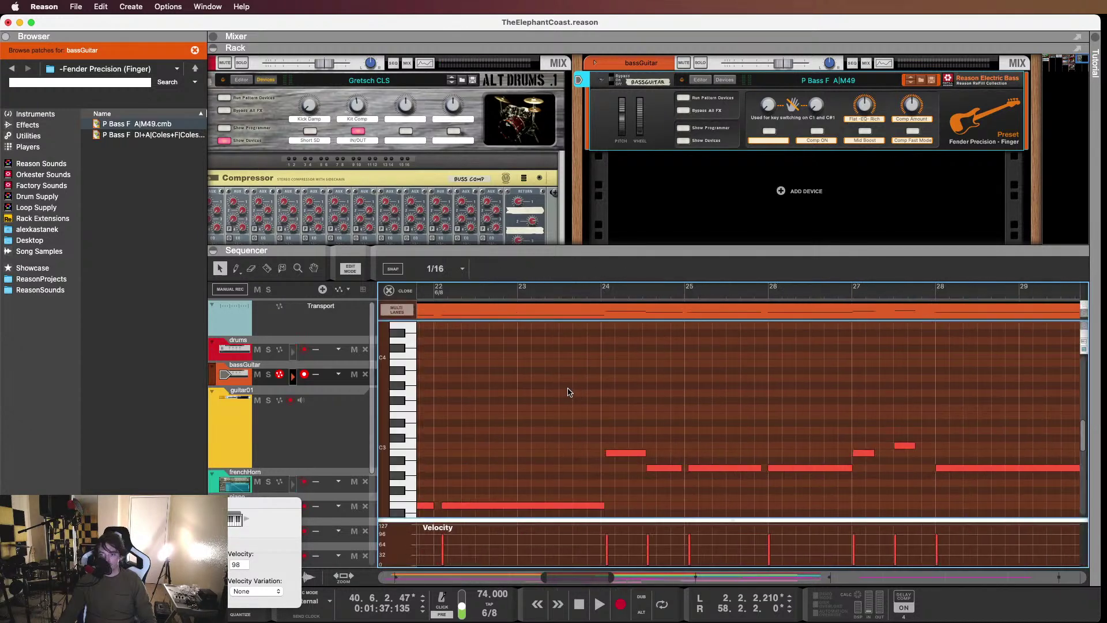
Review the recorded bass notes from the clip's beginning, playing back from bar 8 to about bar 18
scroll(557, 395, down, 5)
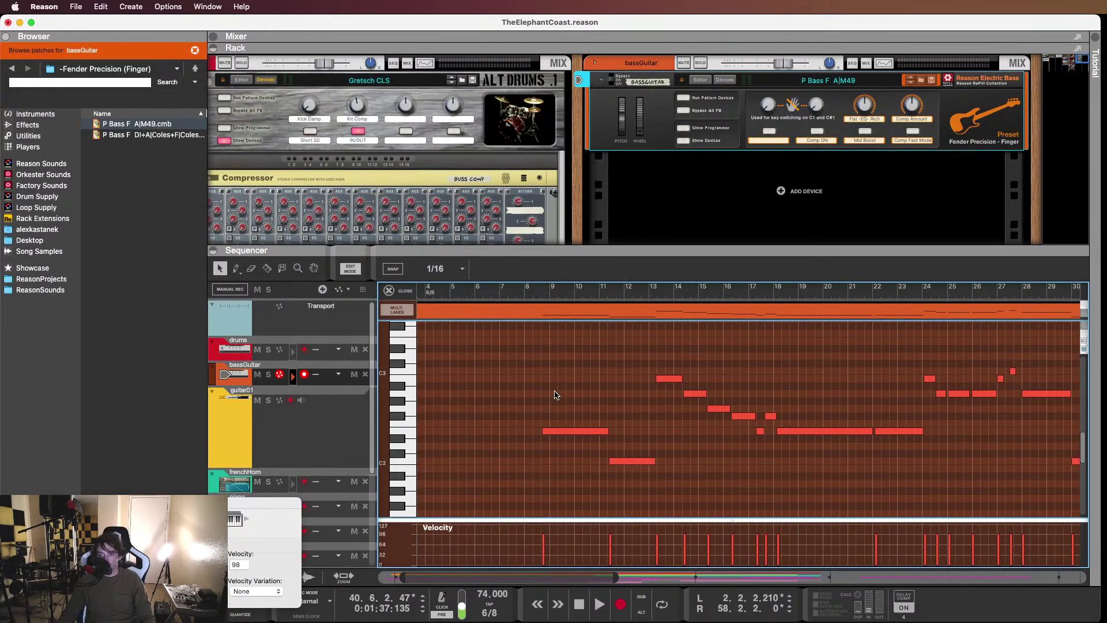
scroll(557, 395, left, 3)
drag(724, 390, 979, 477)
click(627, 363)
click(593, 298)
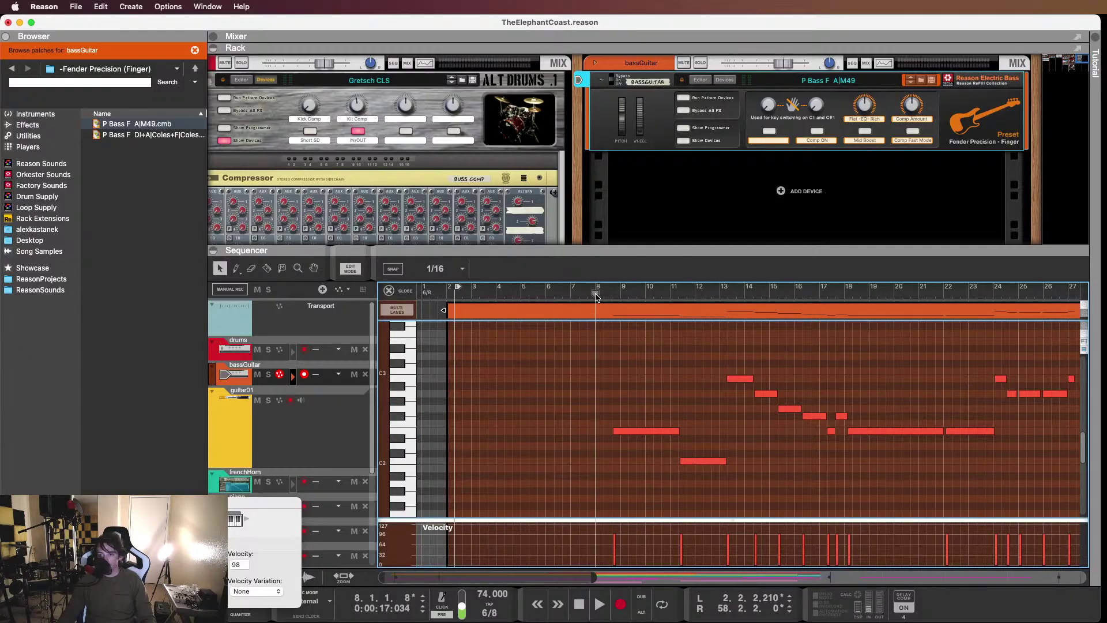
key(space)
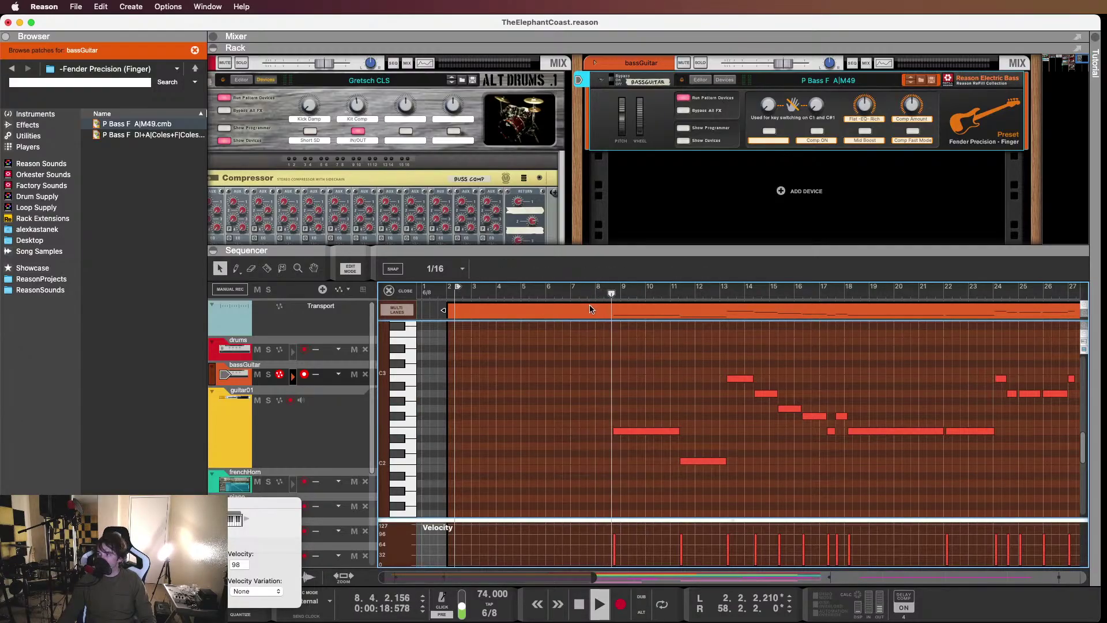
scroll(648, 421, up, 2)
scroll(643, 424, up, 3)
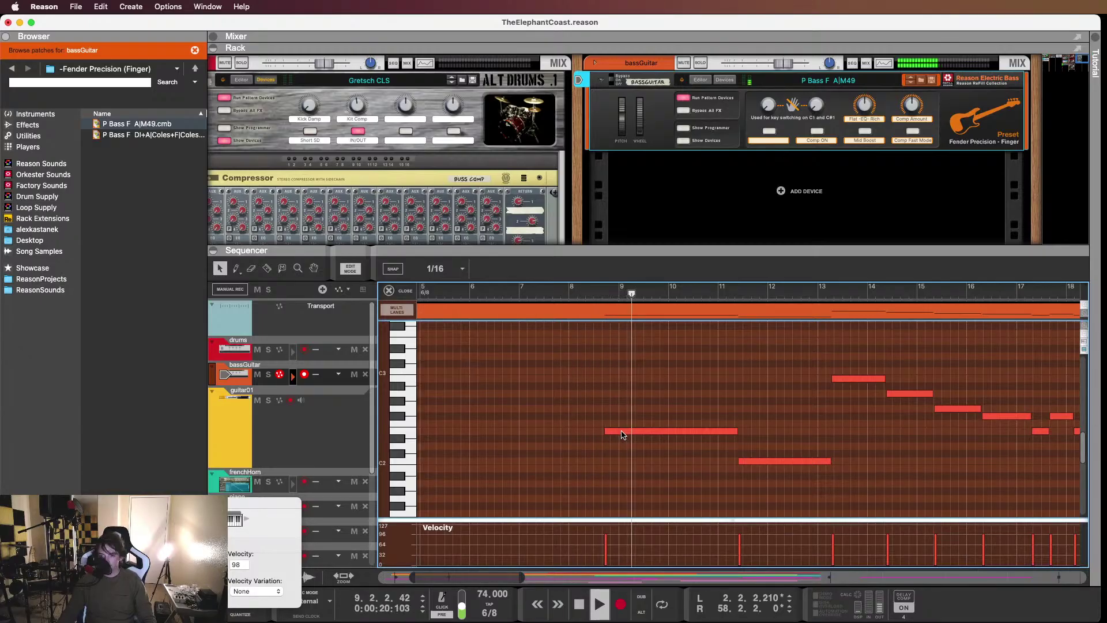
click(619, 433)
click(569, 295)
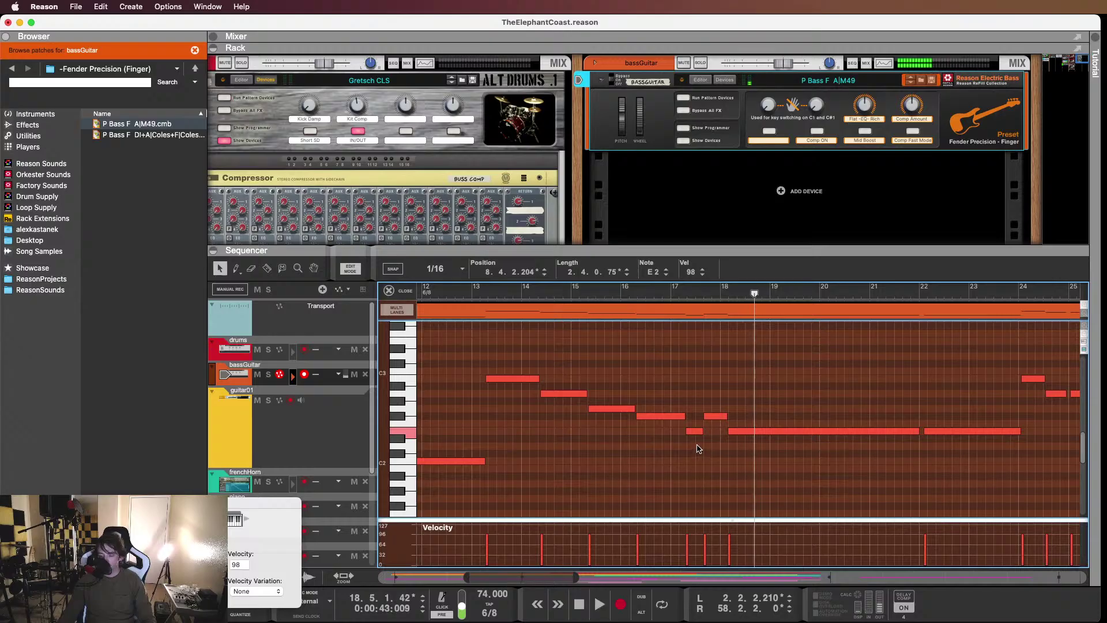
Delete the two short bass notes near bar 17, extend the preceding F#2 note to bar 18, and play the edited passage
click(696, 405)
drag(708, 464, 708, 464)
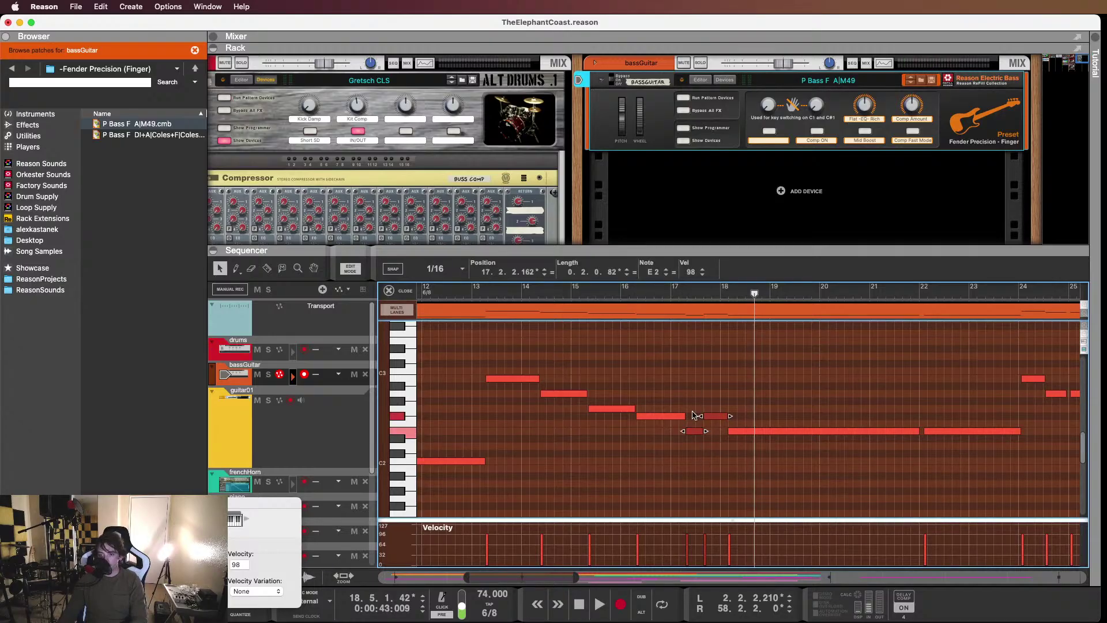
key(Delete)
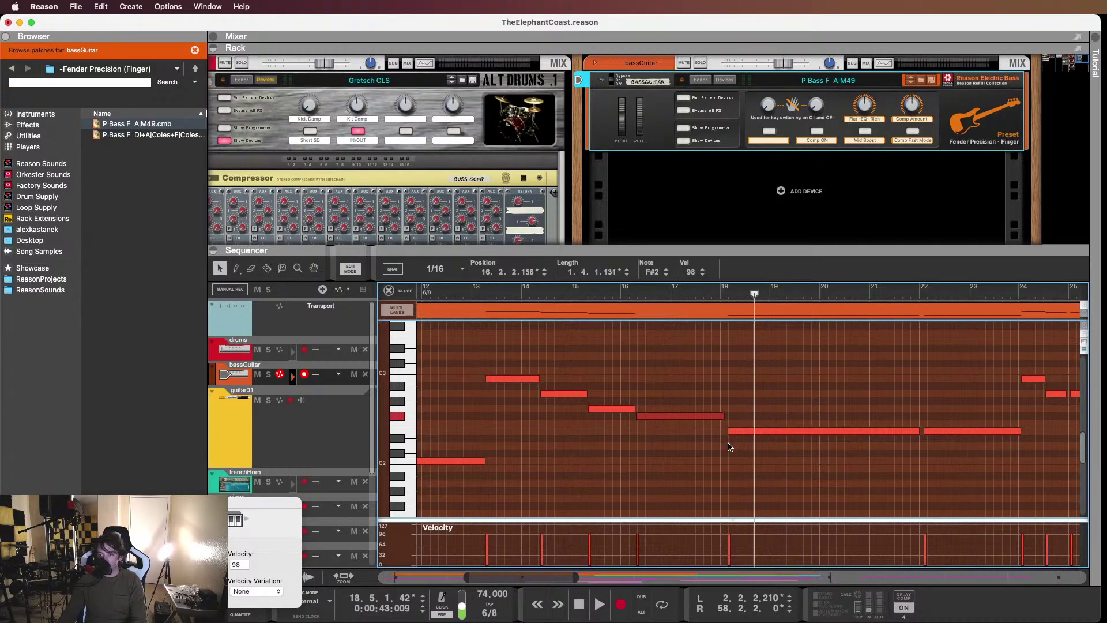
click(610, 293)
key(space)
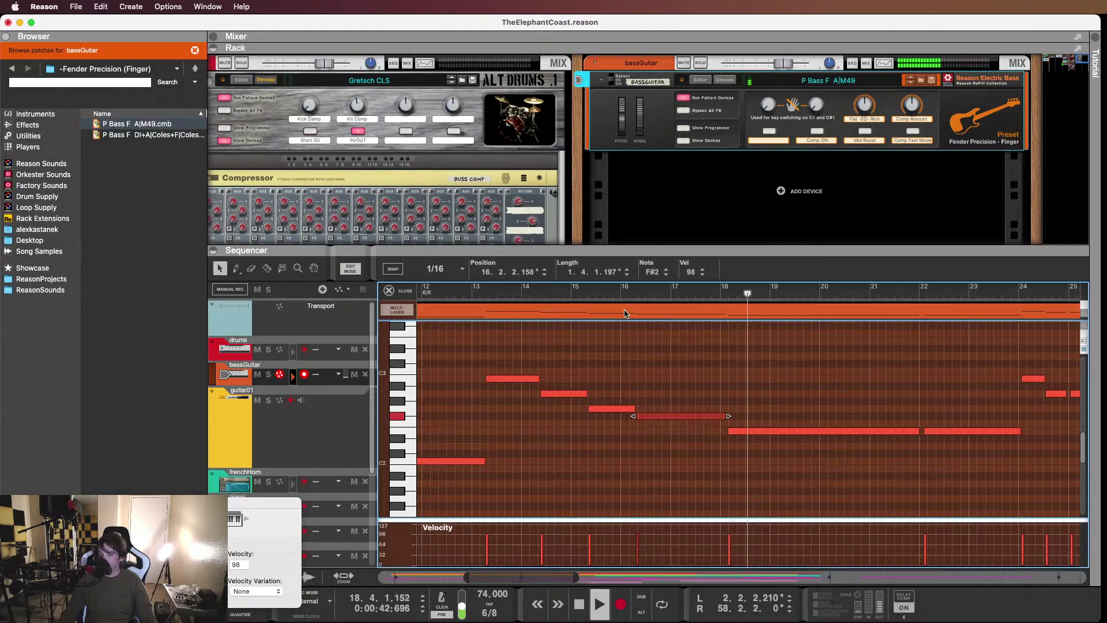
click(657, 350)
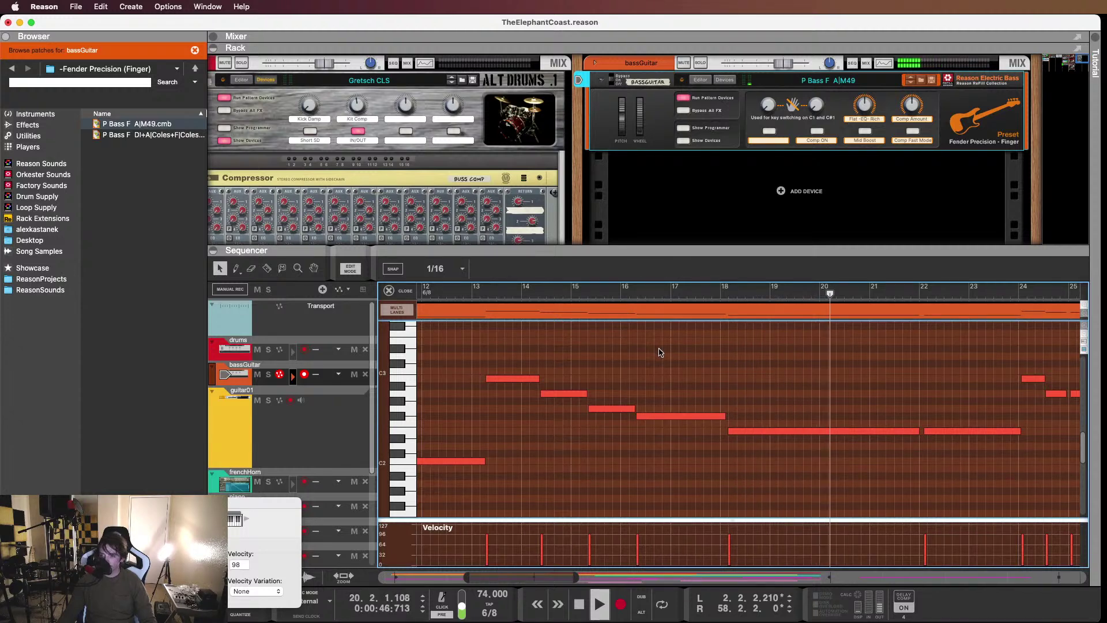
key(space)
Shorten the long E2 note at bar 18 to end near bar 20 and duplicate it to fill the gap up to bar 22
super+scroll(867, 402, up, 3)
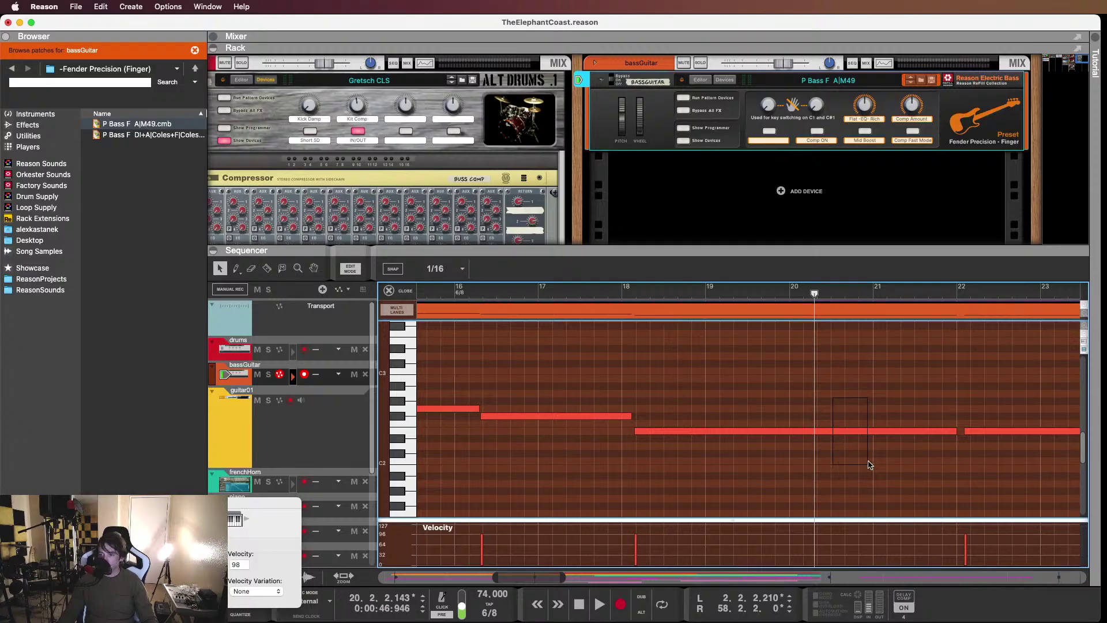
drag(869, 464, 874, 463)
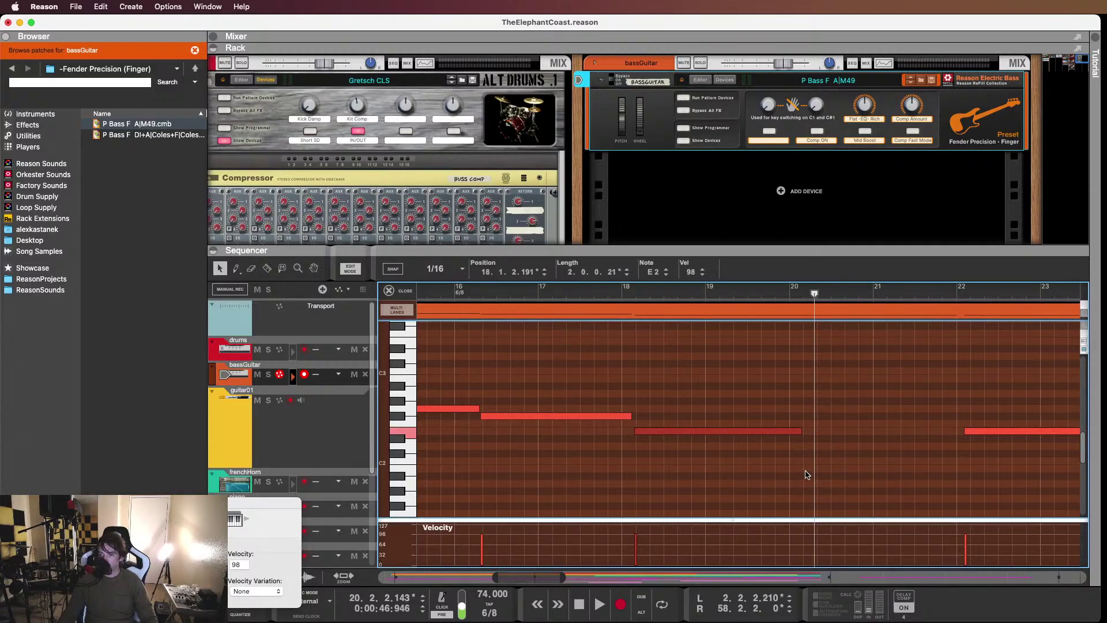
alt+drag(776, 437, 936, 430)
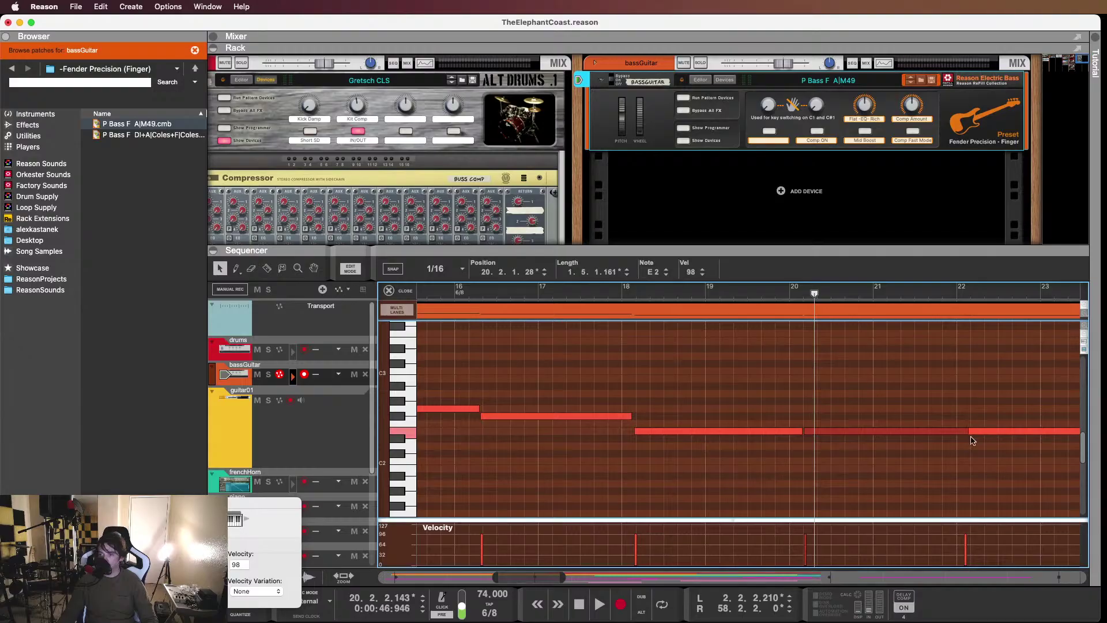
key(space)
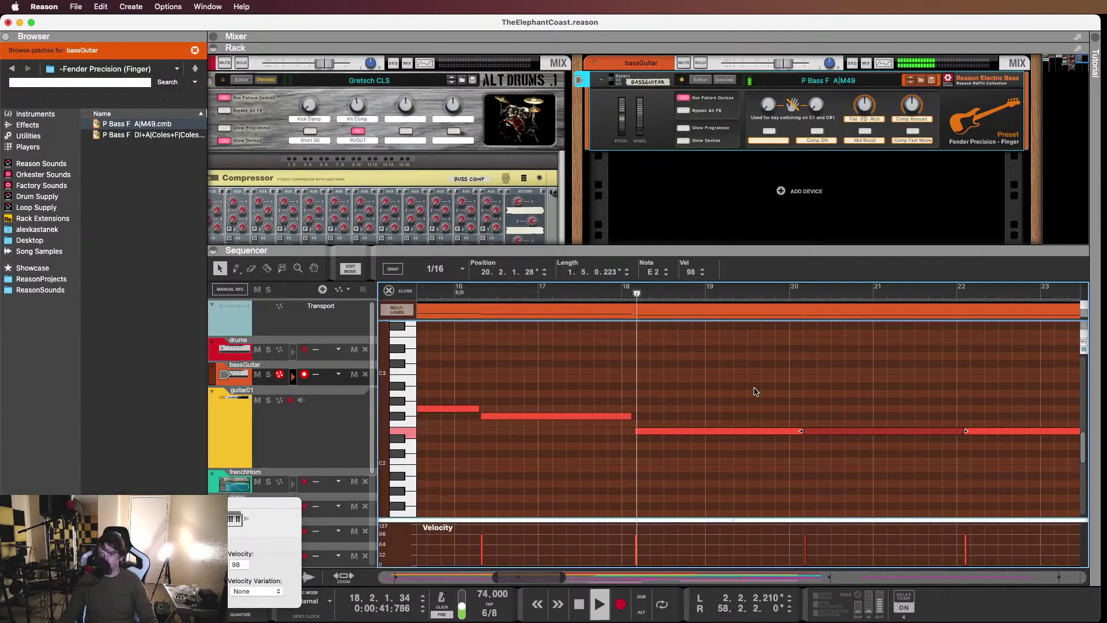
Trim the E2 note at bar 18 to length 1.5.1.221 and shift the following E2 note to position 20.1.2.208
click(664, 432)
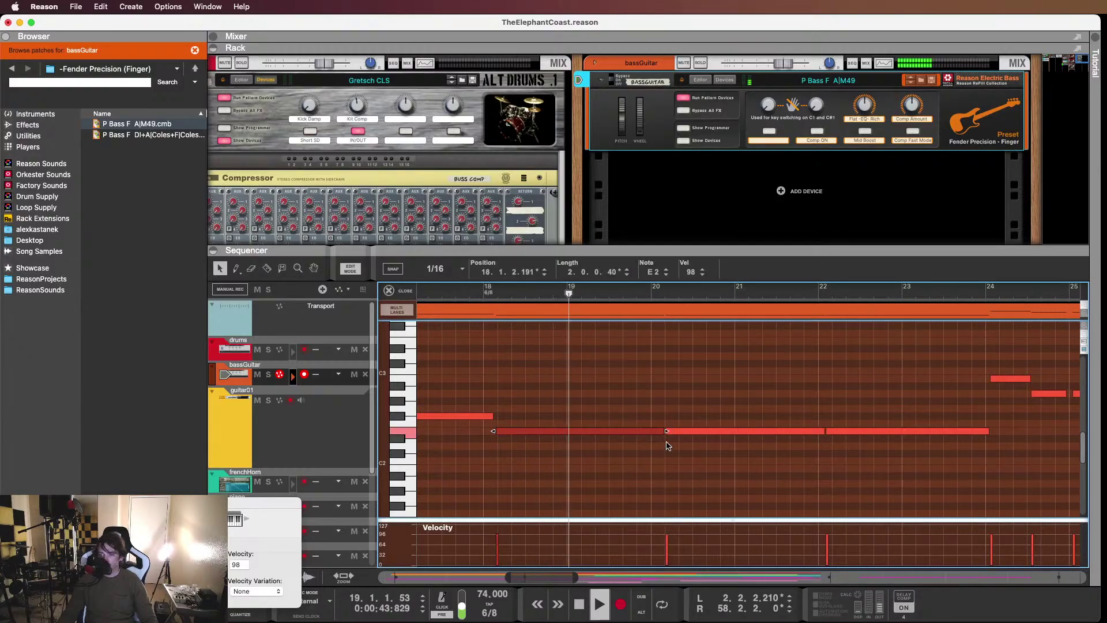
drag(663, 432, 664, 436)
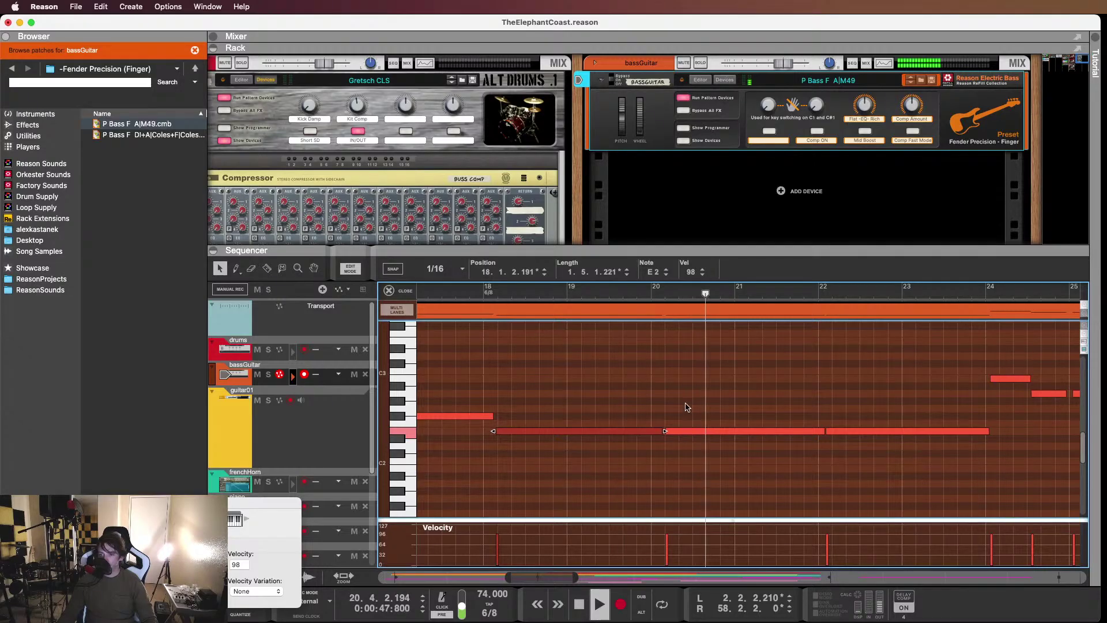
click(685, 414)
click(680, 431)
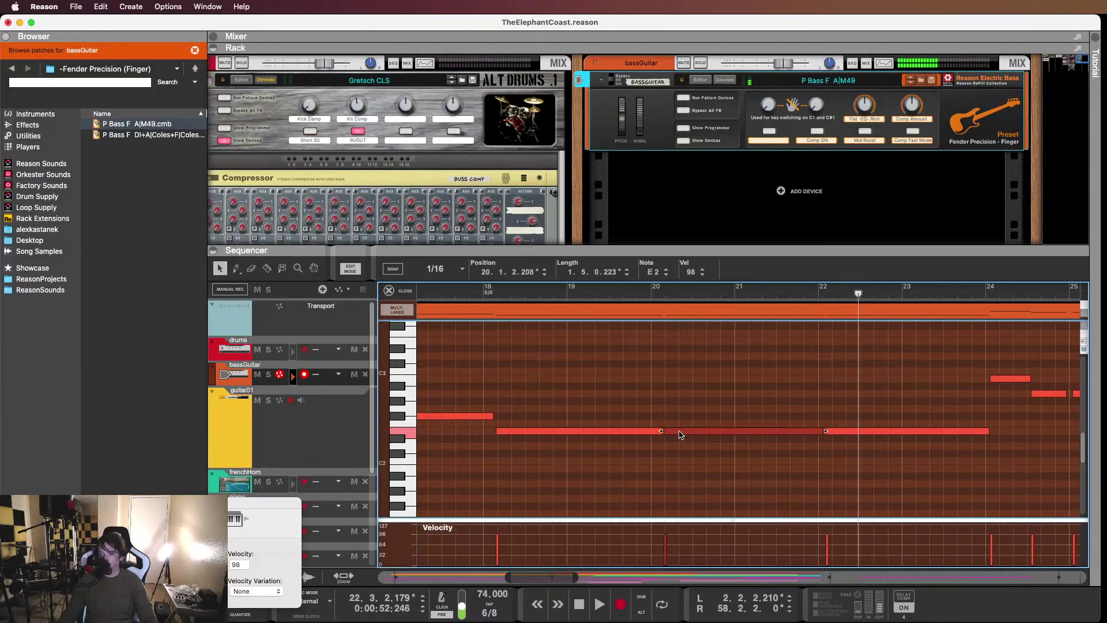
Try C2 as the pitch of the long bass note at bar 22 and audition it
scroll(776, 398, right, 2)
click(766, 432)
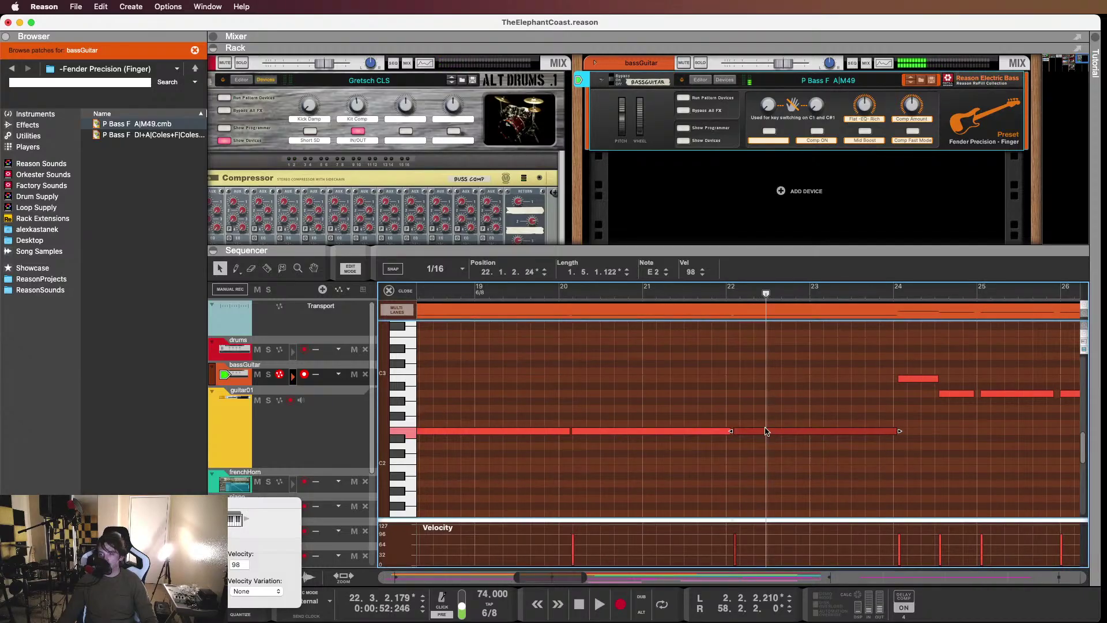
double_click(651, 272)
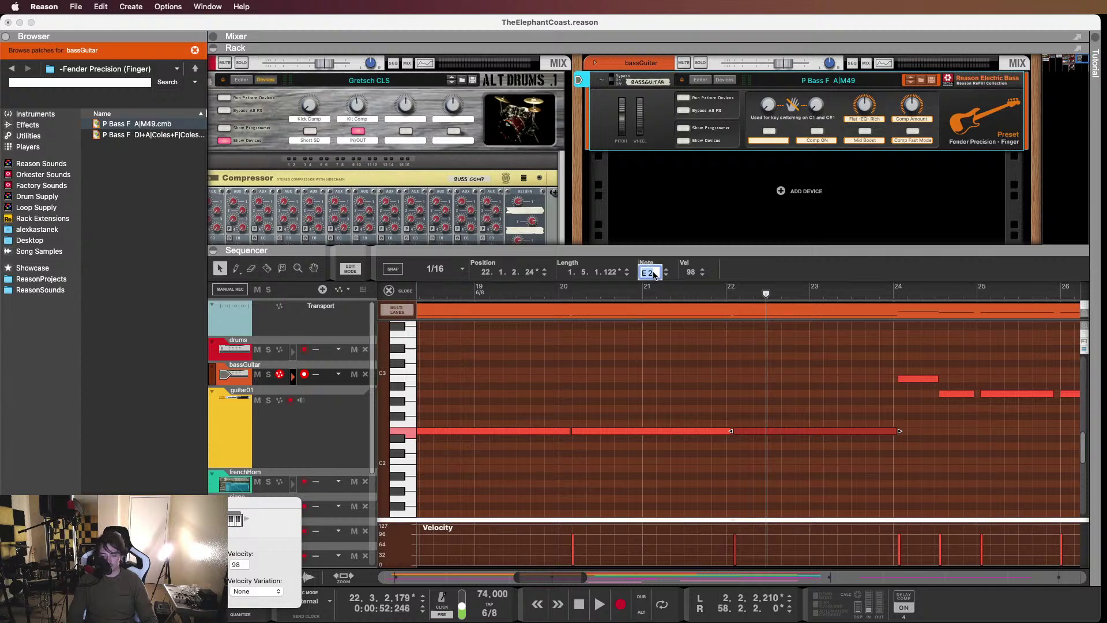
text(C2)
key(Return)
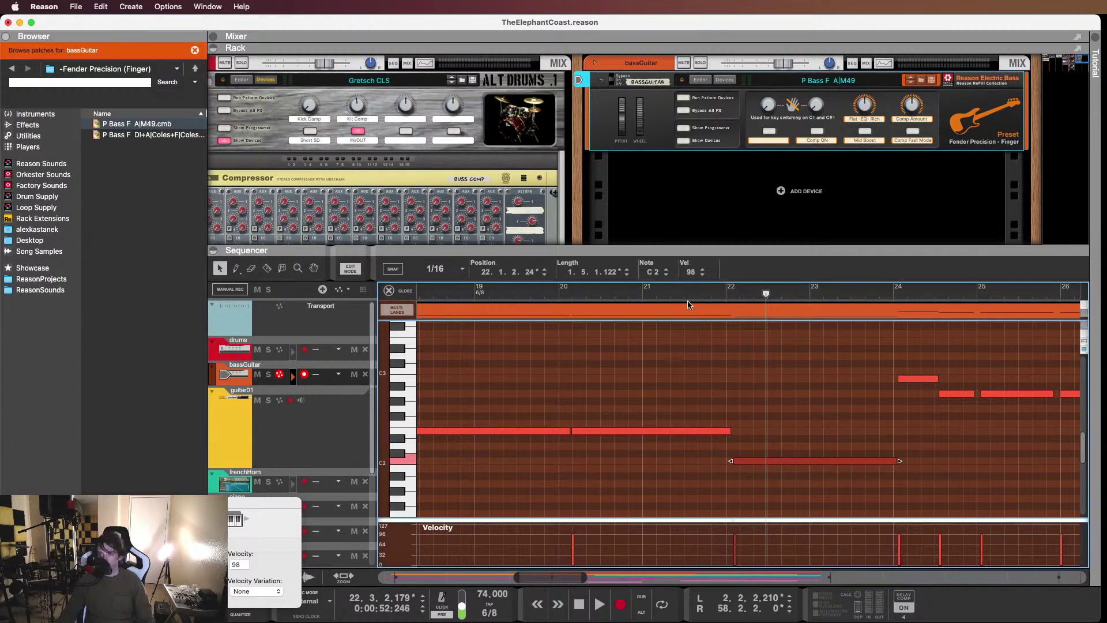
click(699, 292)
key(space)
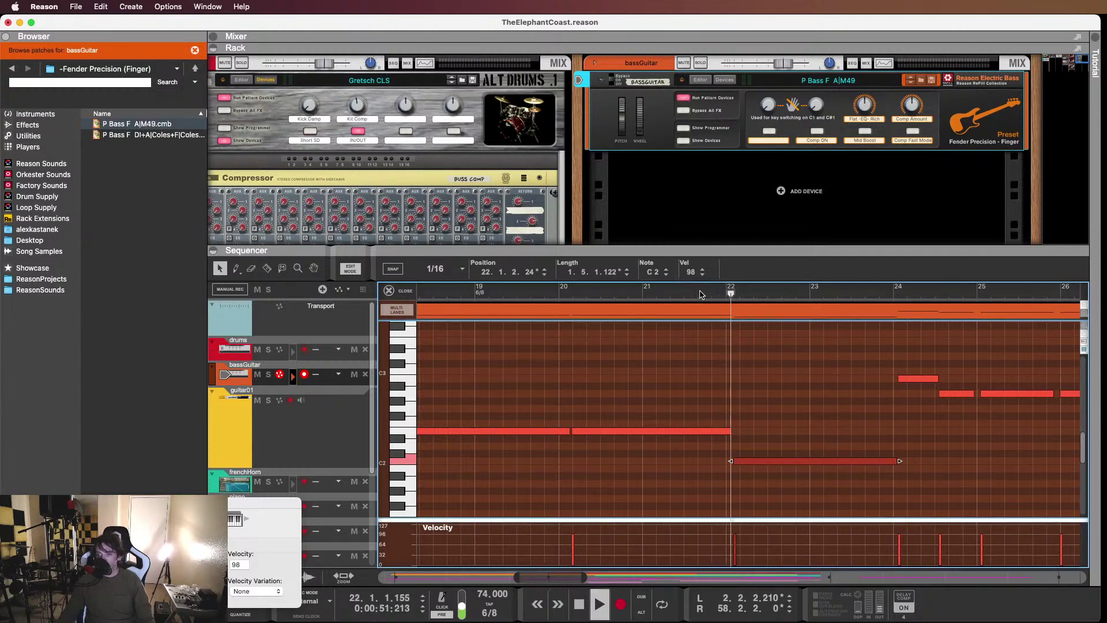
key(space)
Try B1 as the pitch of the long bass note at bar 22 and audition it from just before the bar
click(666, 275)
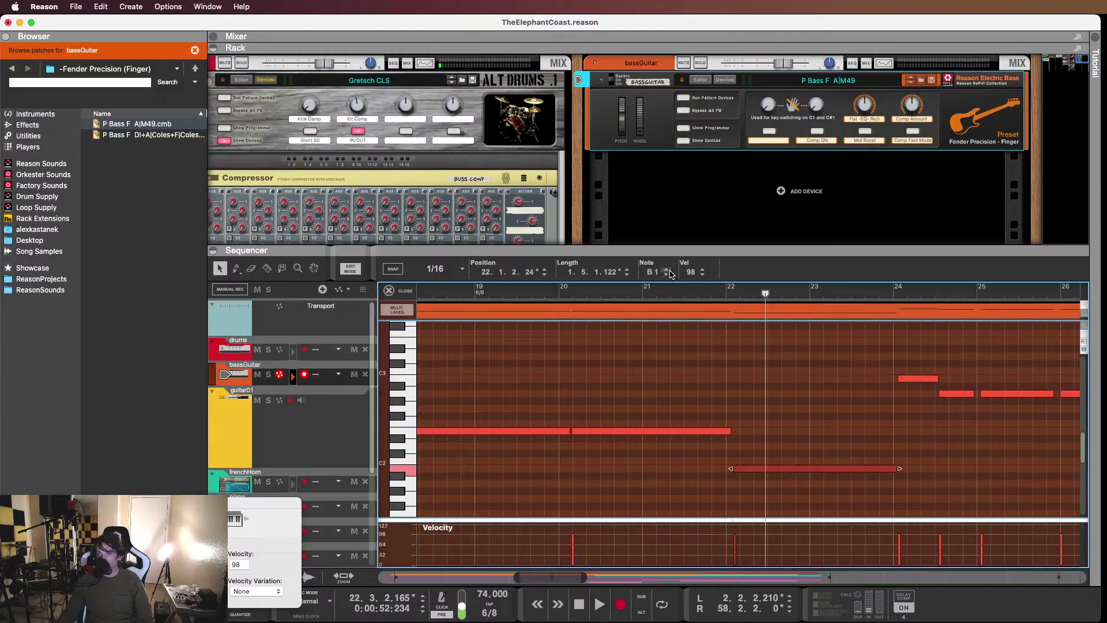
click(666, 269)
click(666, 275)
click(686, 292)
key(space)
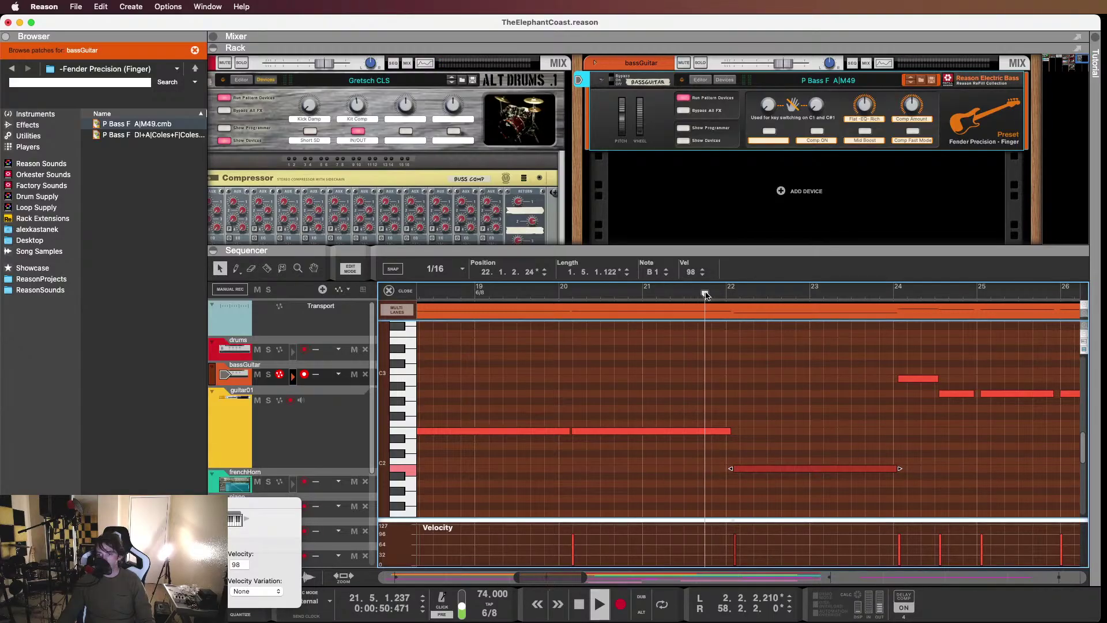
key(space)
Raise the long bass note at bar 22 to A2 and play the passage into bar 24
click(666, 270)
click(667, 269)
click(667, 269)
click(667, 270)
click(667, 270)
click(666, 270)
click(666, 270)
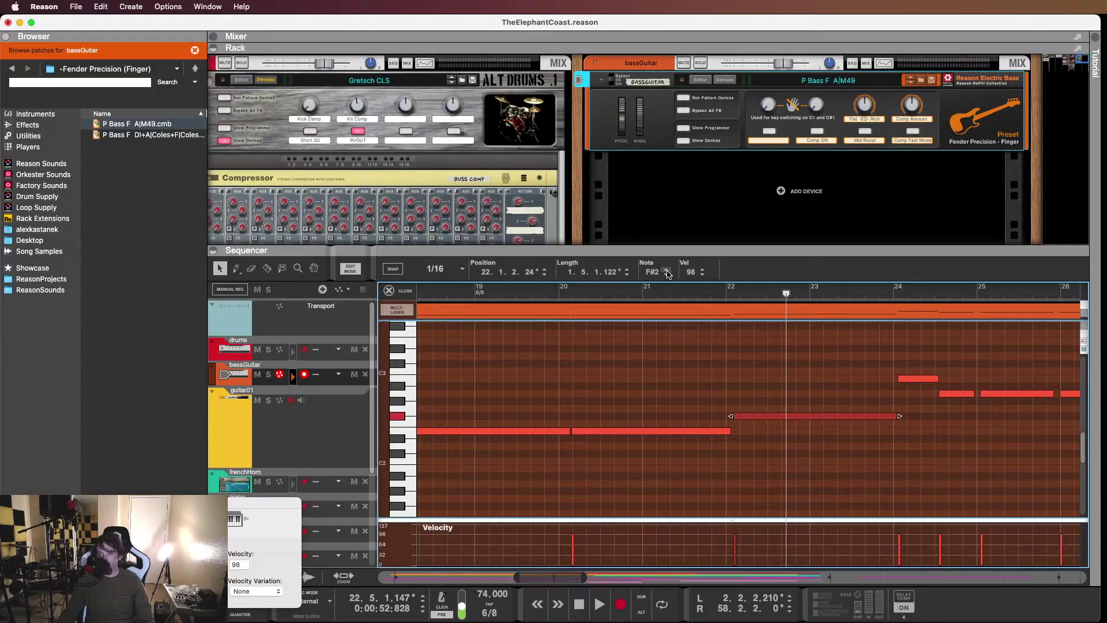
click(667, 270)
click(667, 270)
click(667, 270)
click(695, 292)
key(space)
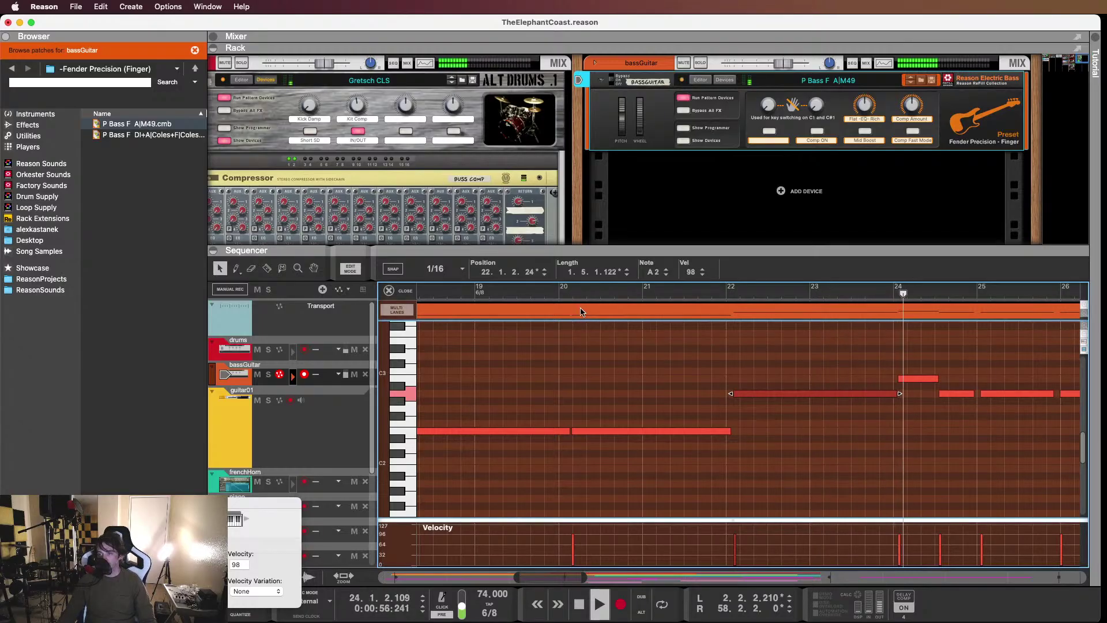
key(space)
Lower the B2 note at the start of bar 24 to A2 and play from bar 22 to the end of bar 24
scroll(913, 423, up, 5)
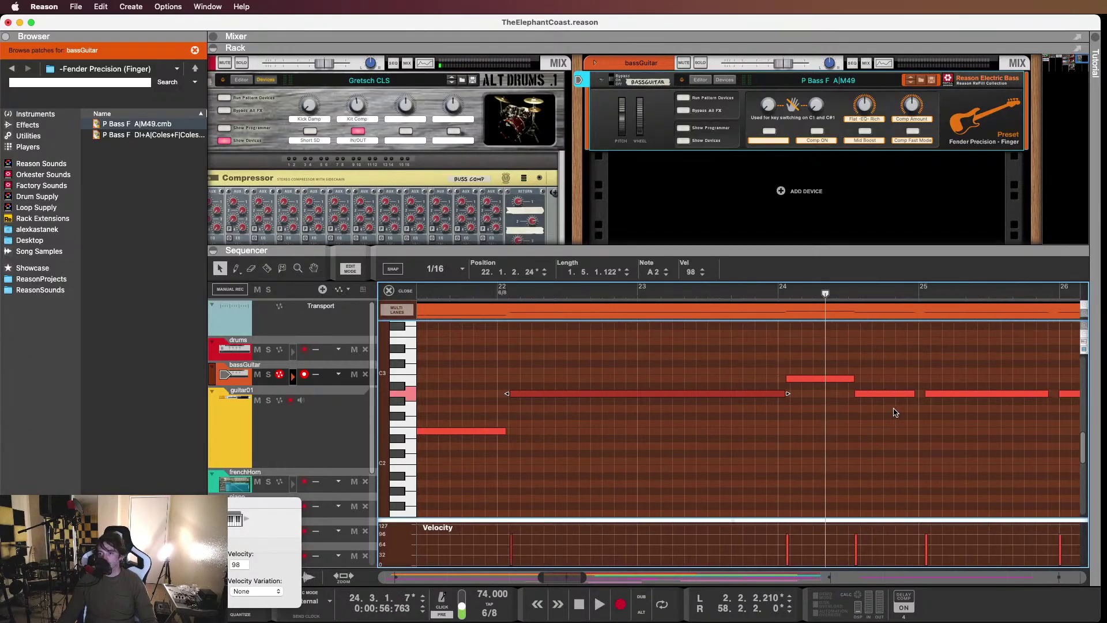
key(Right)
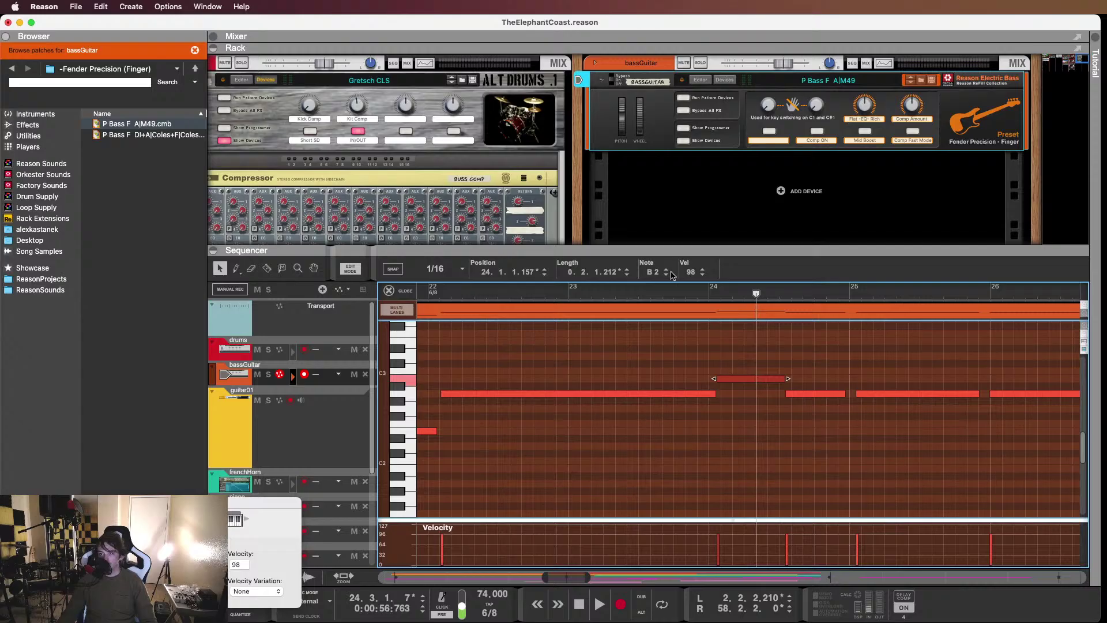
click(666, 274)
click(666, 274)
key(Left)
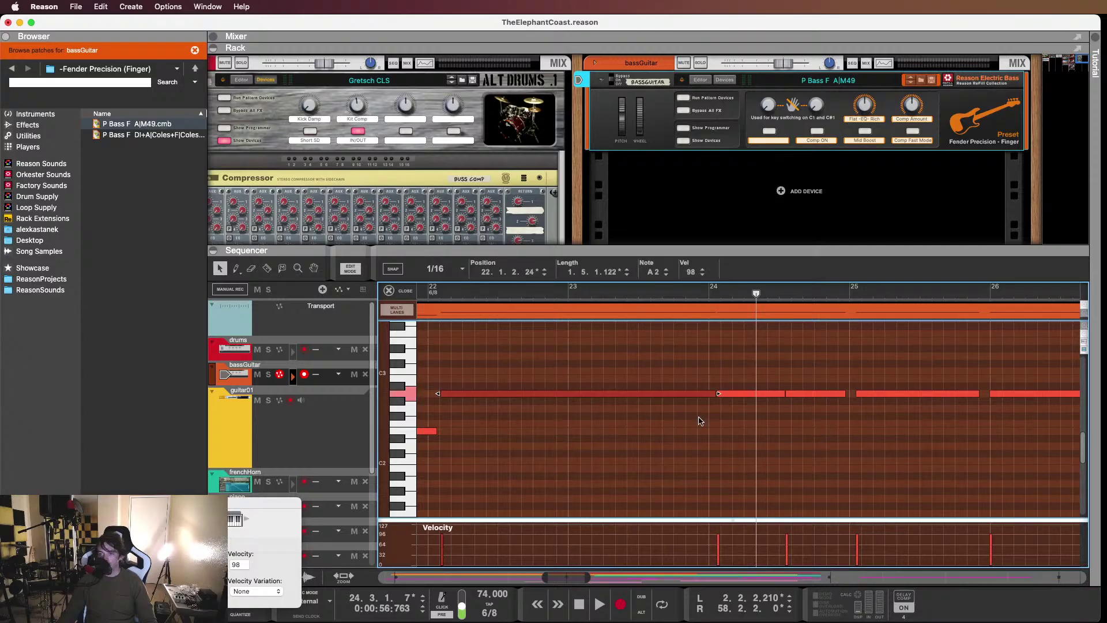
click(463, 296)
key(space)
click(582, 372)
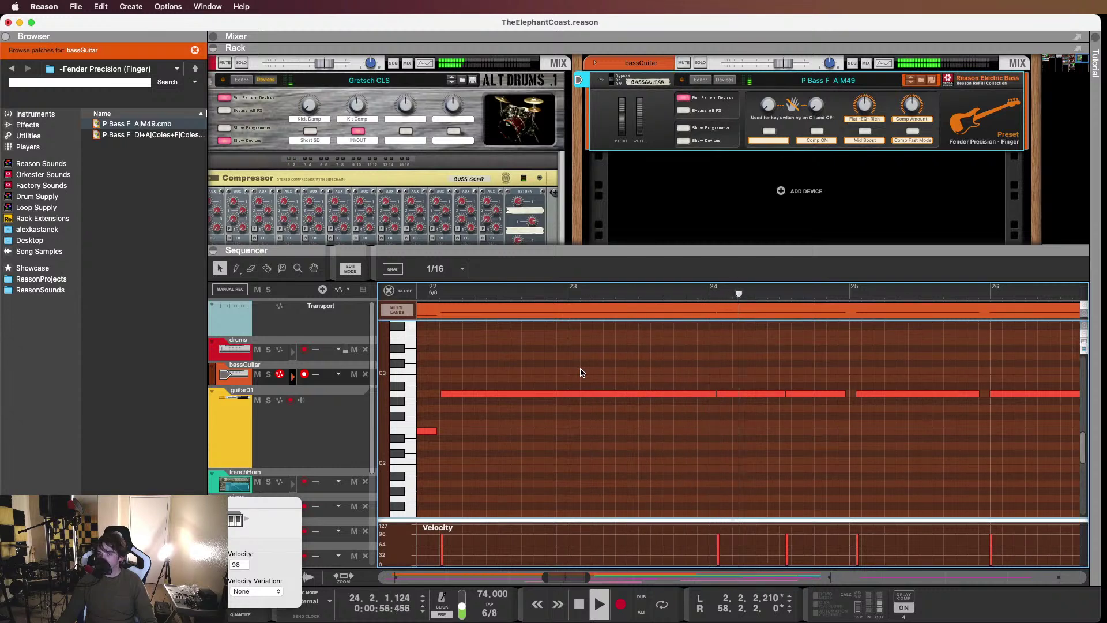
key(space)
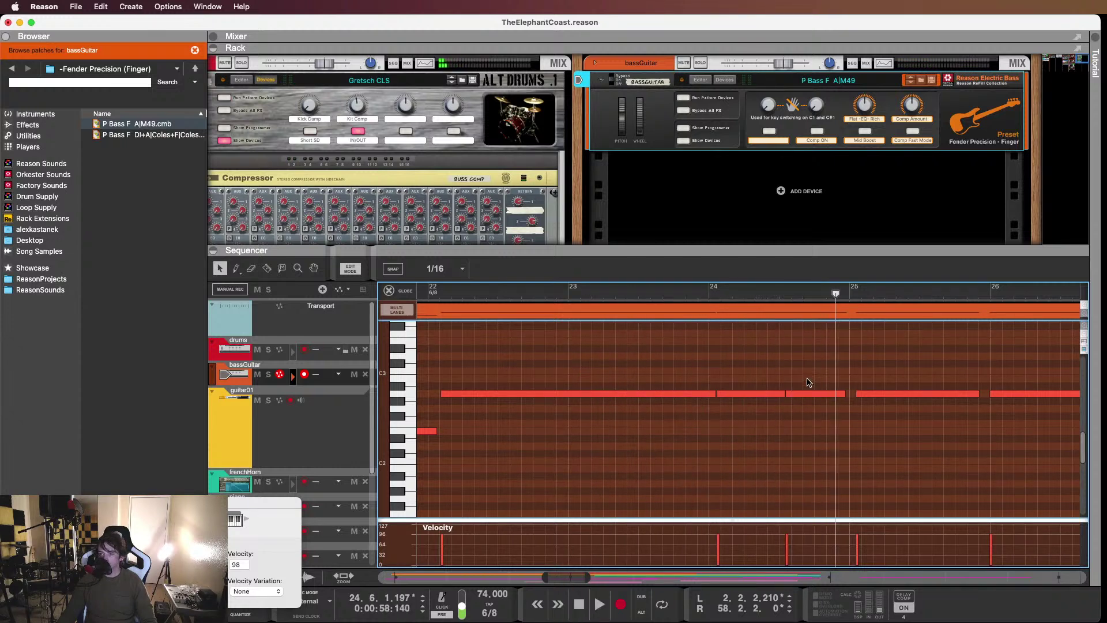
Lower the short A2 note in the second half of bar 24 to E2 and play the passage from bar 22
click(810, 393)
click(666, 275)
click(666, 275)
click(666, 276)
click(666, 276)
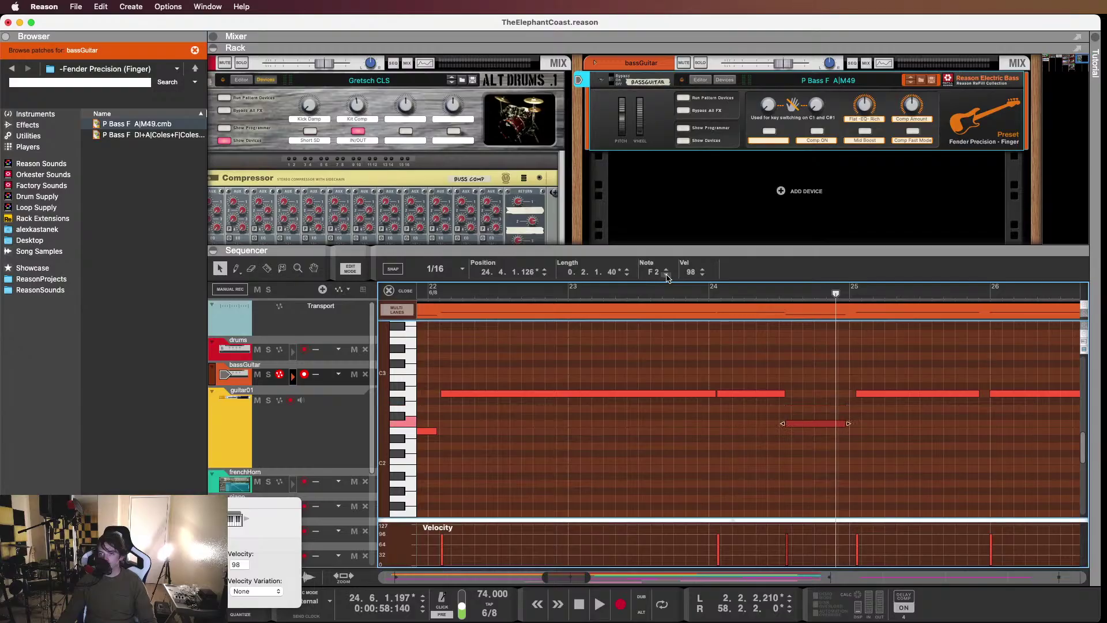
click(666, 275)
click(746, 292)
key(space)
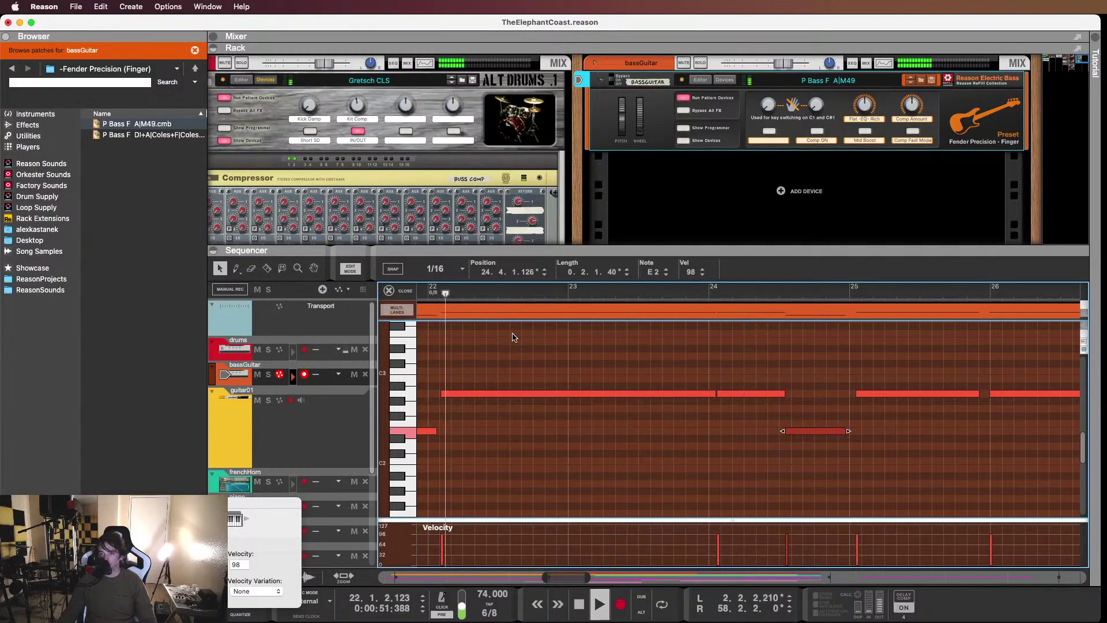
click(517, 339)
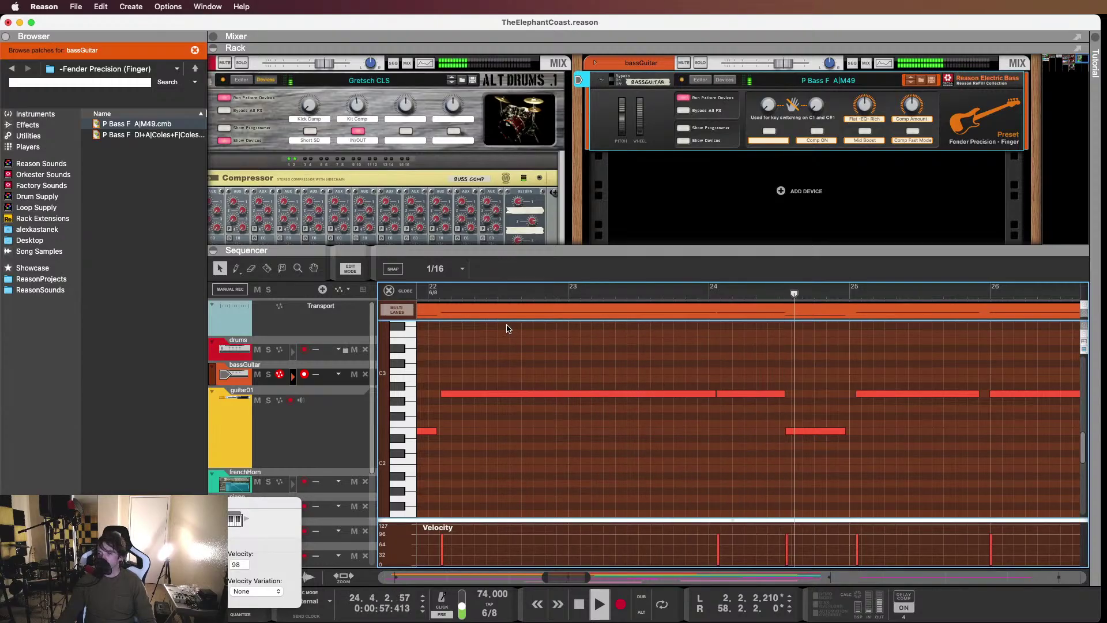
Try G2 as the pitch of the bass note at bar 25 and audition it from the second half of bar 24
key(space)
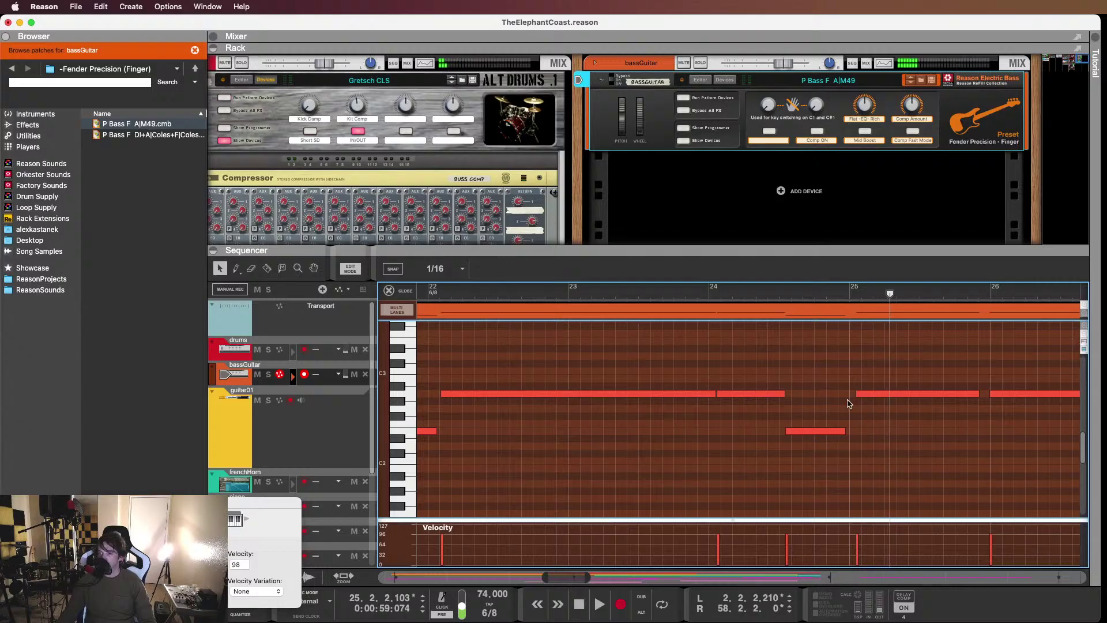
click(875, 394)
drag(873, 399, 870, 411)
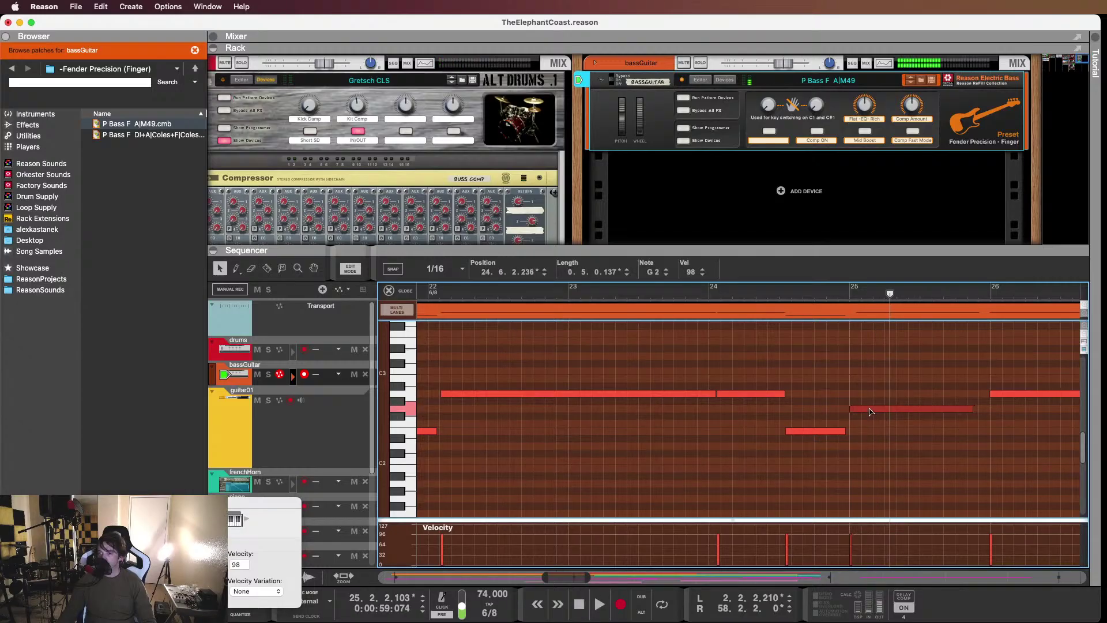
key(space)
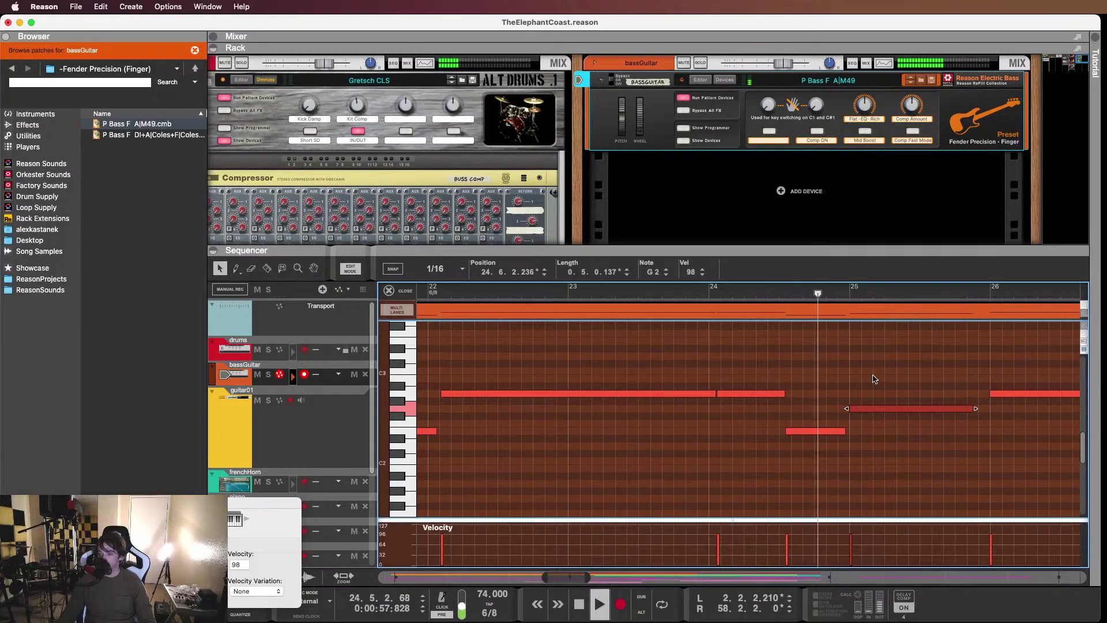
key(space)
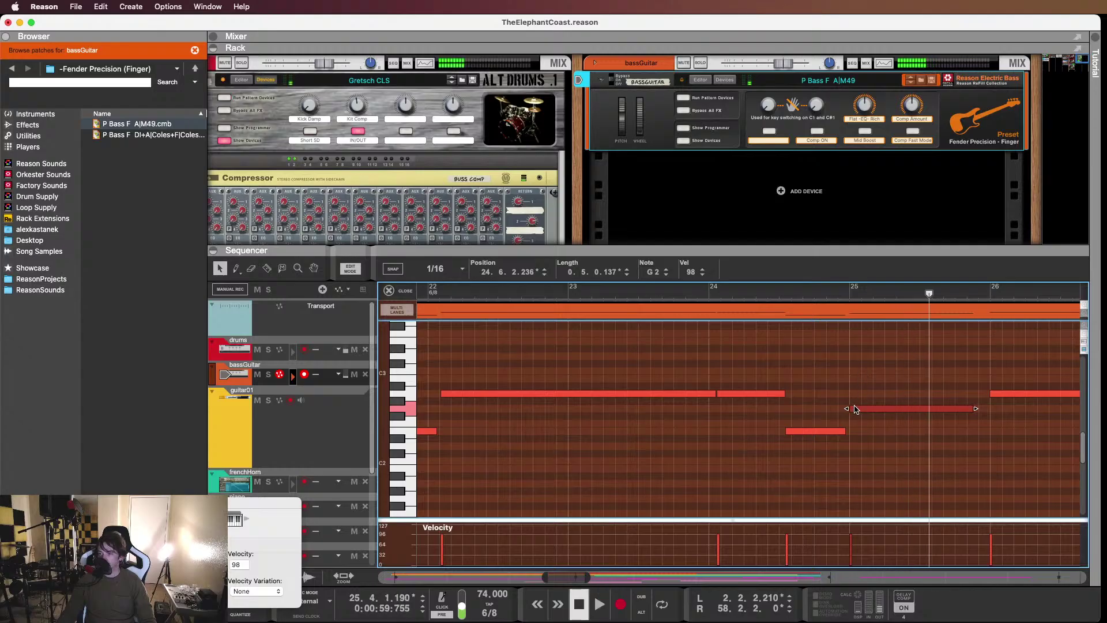
Set the bass note at bar 25 to C3 with a length of 0.2.1.204, auditioning it from the middle of bar 24
drag(857, 410, 860, 375)
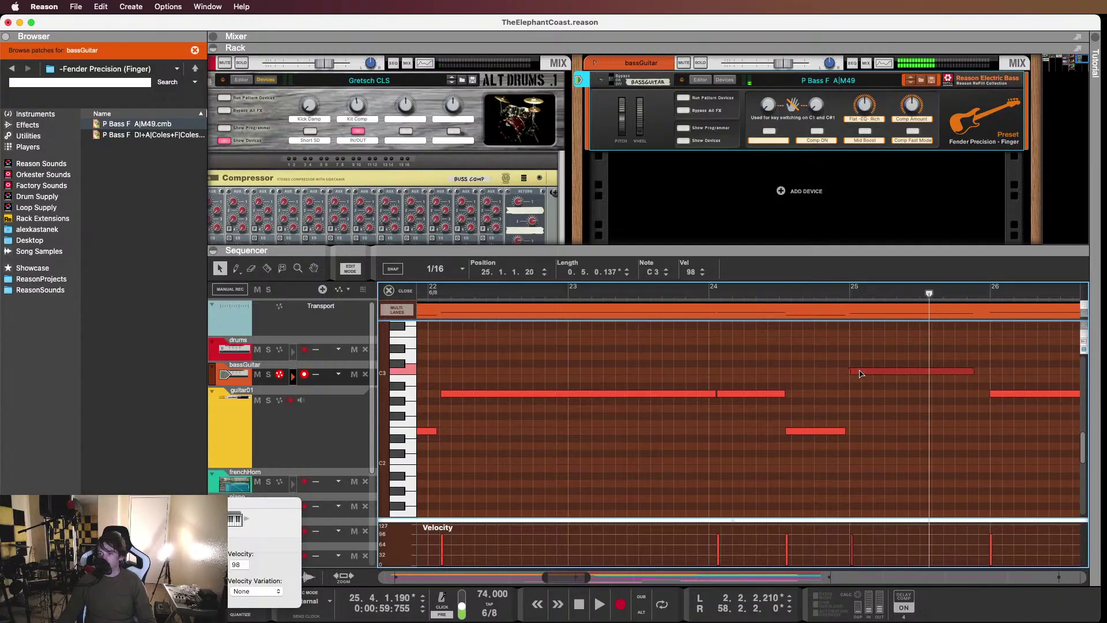
click(775, 292)
key(space)
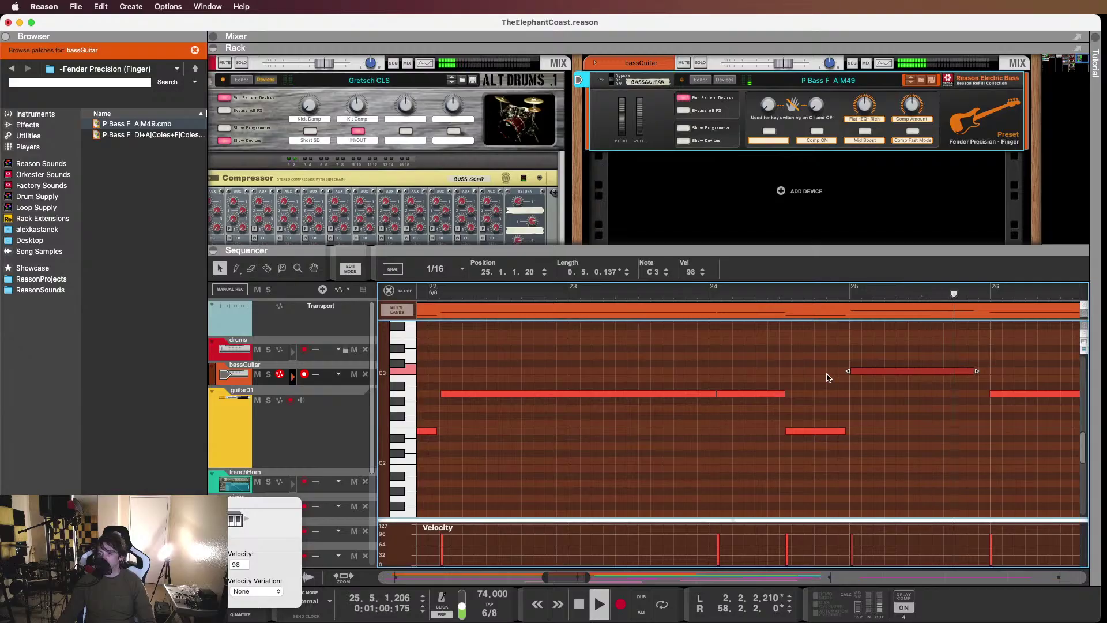
key(space)
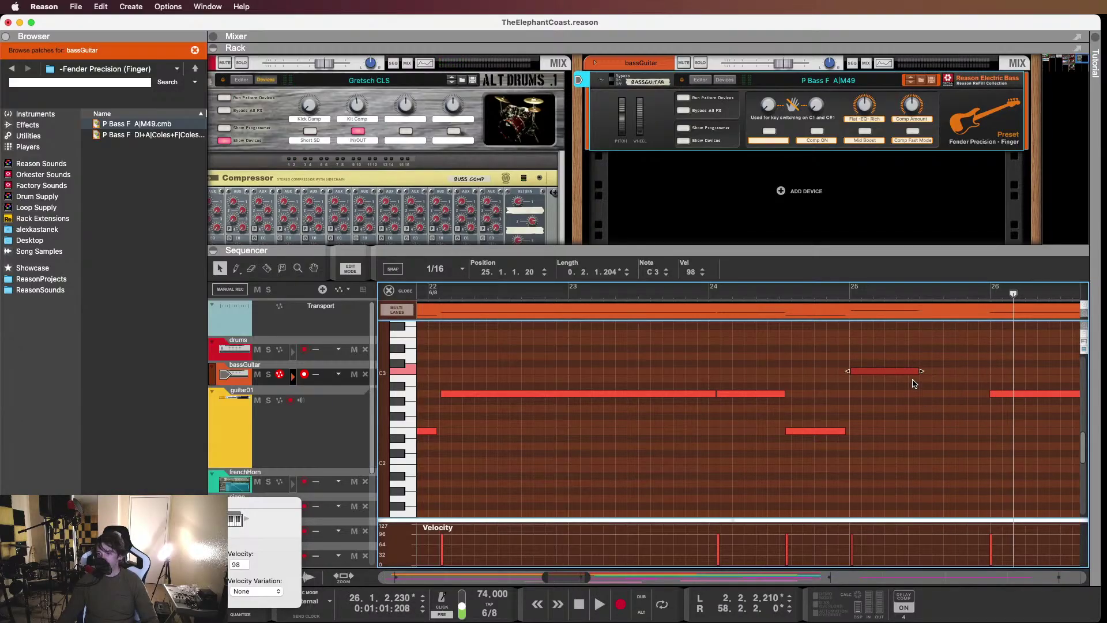
Copy the C3 note into the second half of bar 25 as a D3 and play the passage from bar 25 and again from bar 24
drag(899, 371, 970, 356)
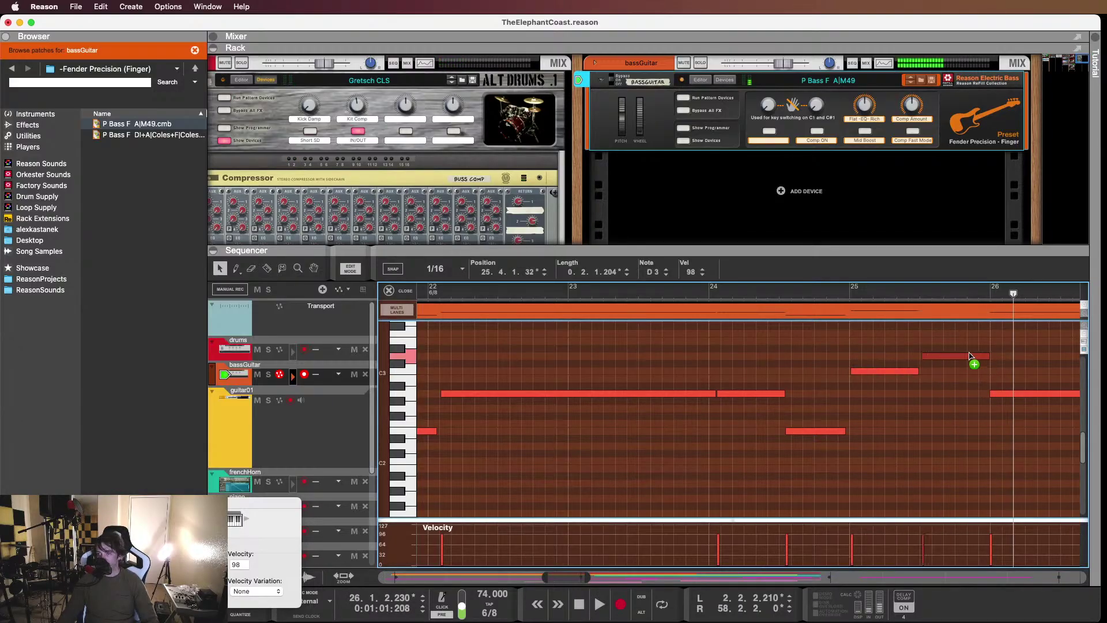
click(851, 296)
key(space)
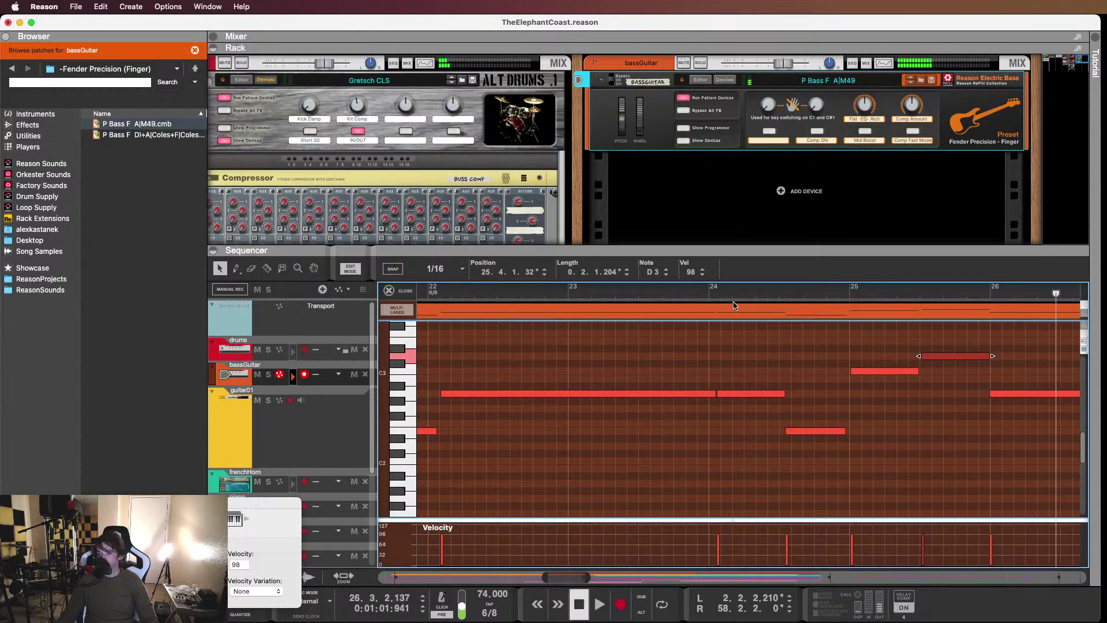
click(710, 293)
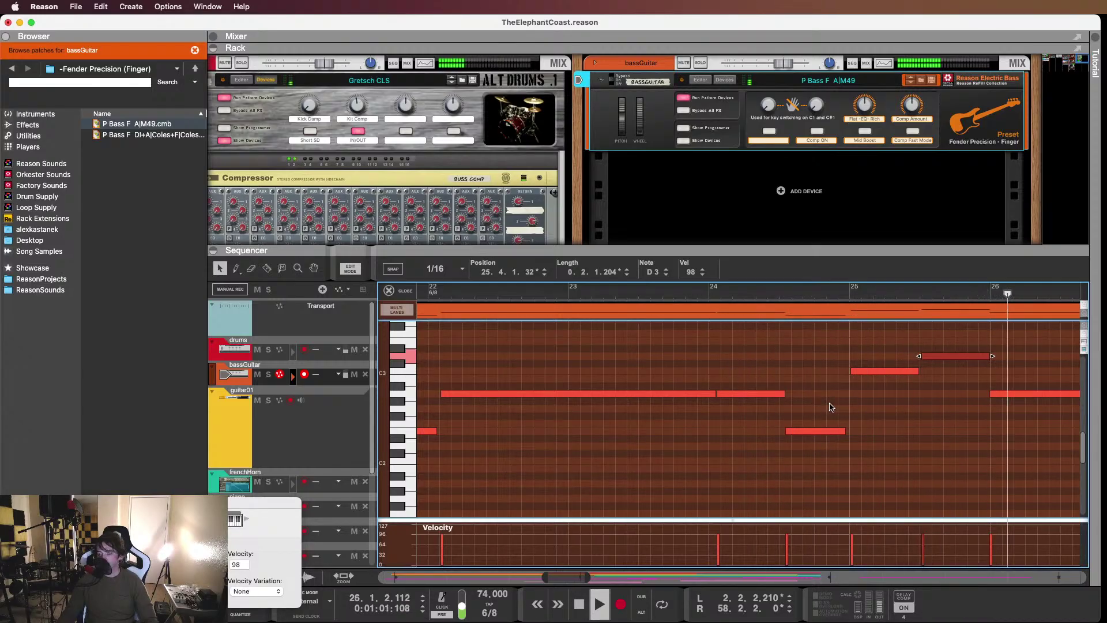
Lengthen the E2 note in bar 24 to 0.2.1.87 and play from just before bar 24 into bar 29
click(833, 431)
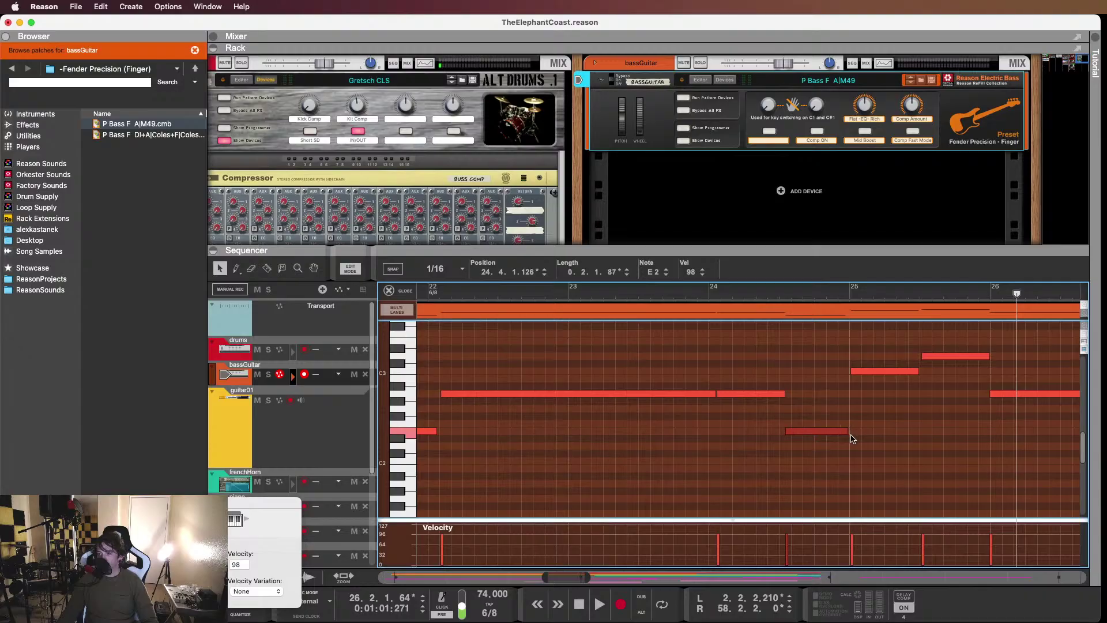
click(700, 292)
key(space)
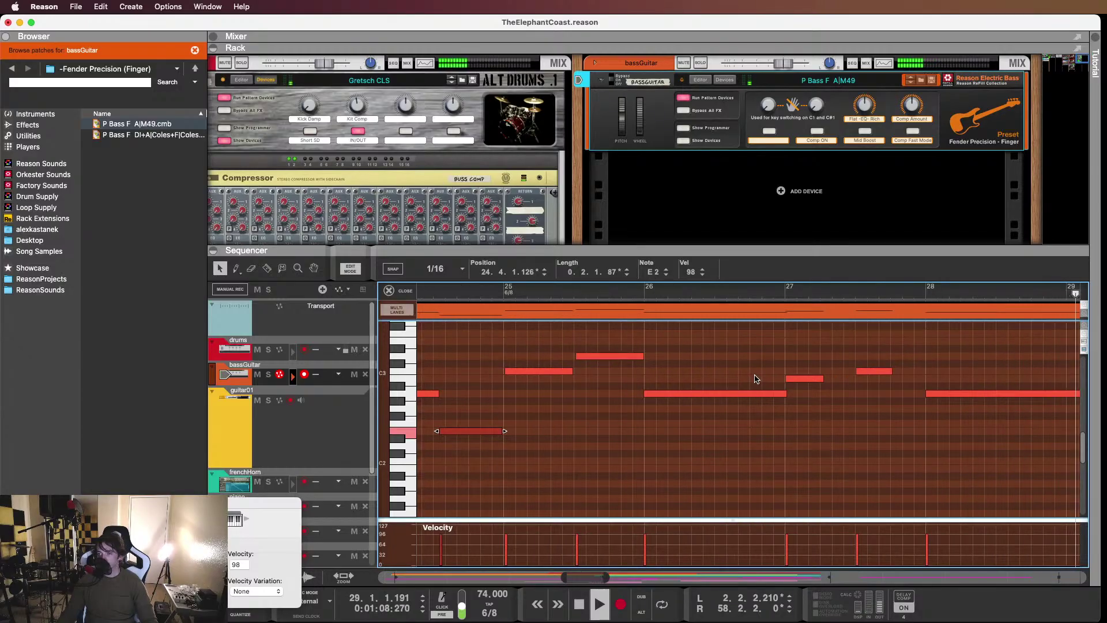
key(space)
Lengthen the two short bass notes in bar 27 to nearly half a bar each and raise the first one to C3
drag(896, 369, 816, 358)
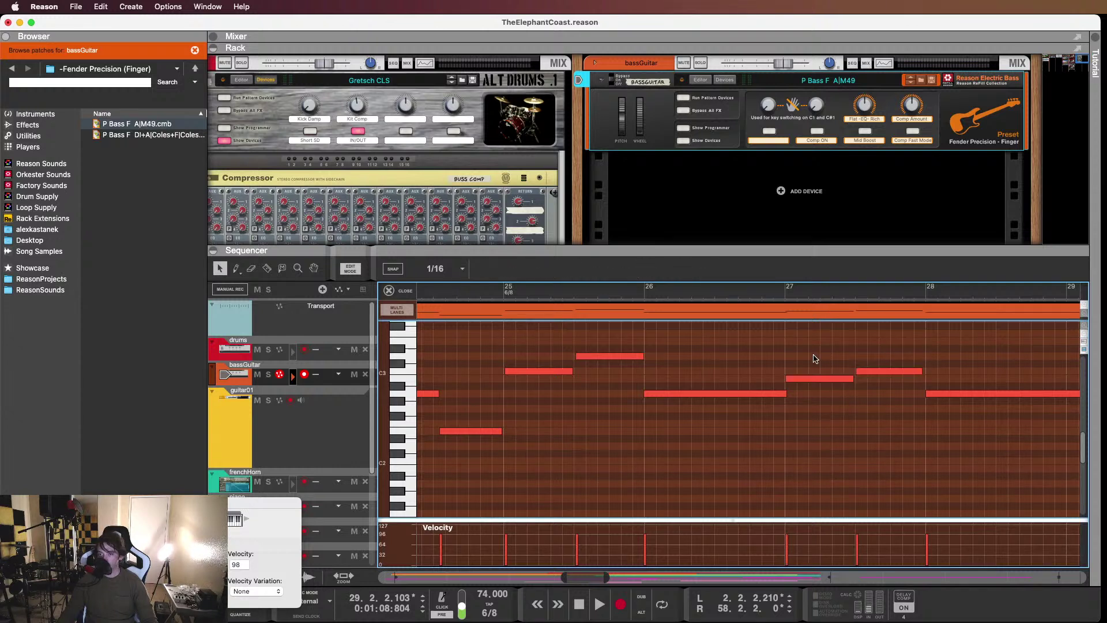
click(665, 270)
click(666, 270)
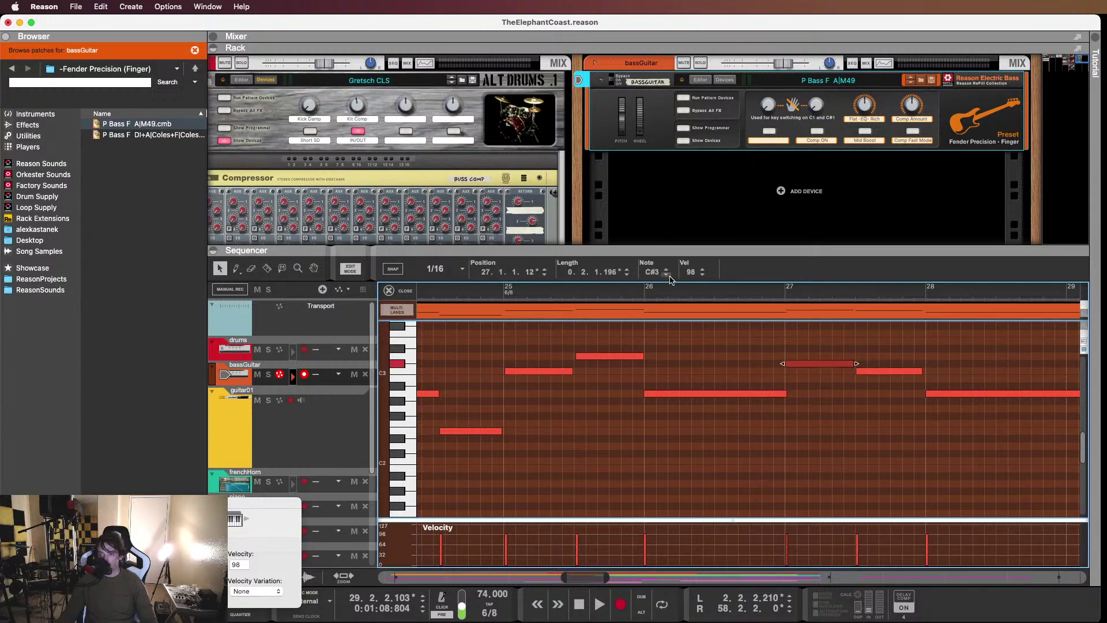
click(666, 274)
Raise the second bass note of bar 27 to D3, matching the bar 25 figure, and play from just before bar 24 into bar 26
click(576, 346)
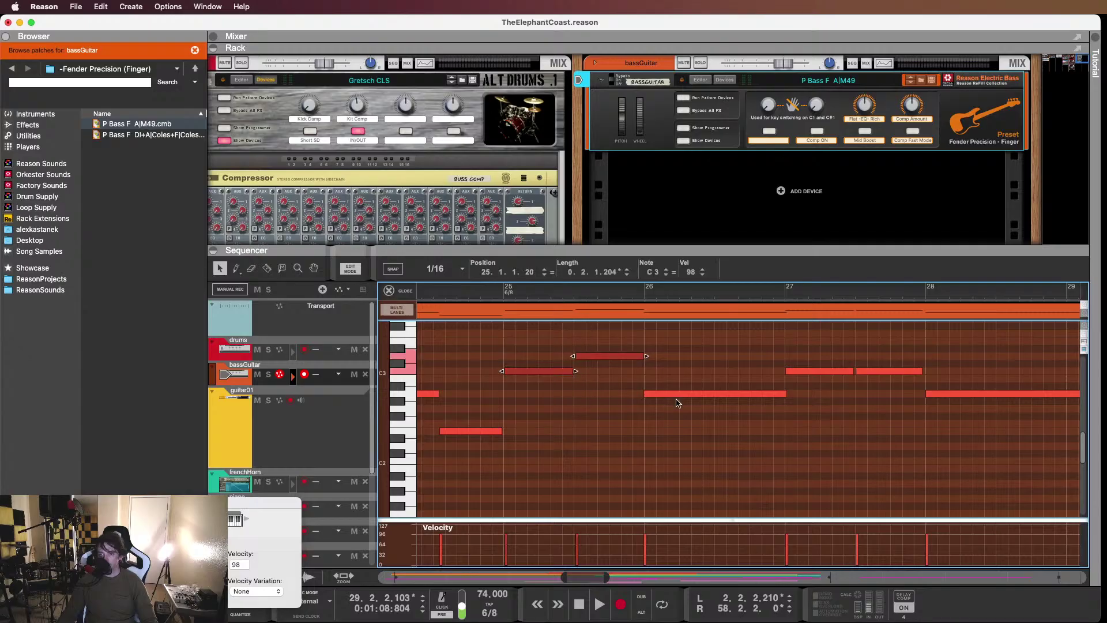
click(892, 371)
click(668, 270)
click(668, 270)
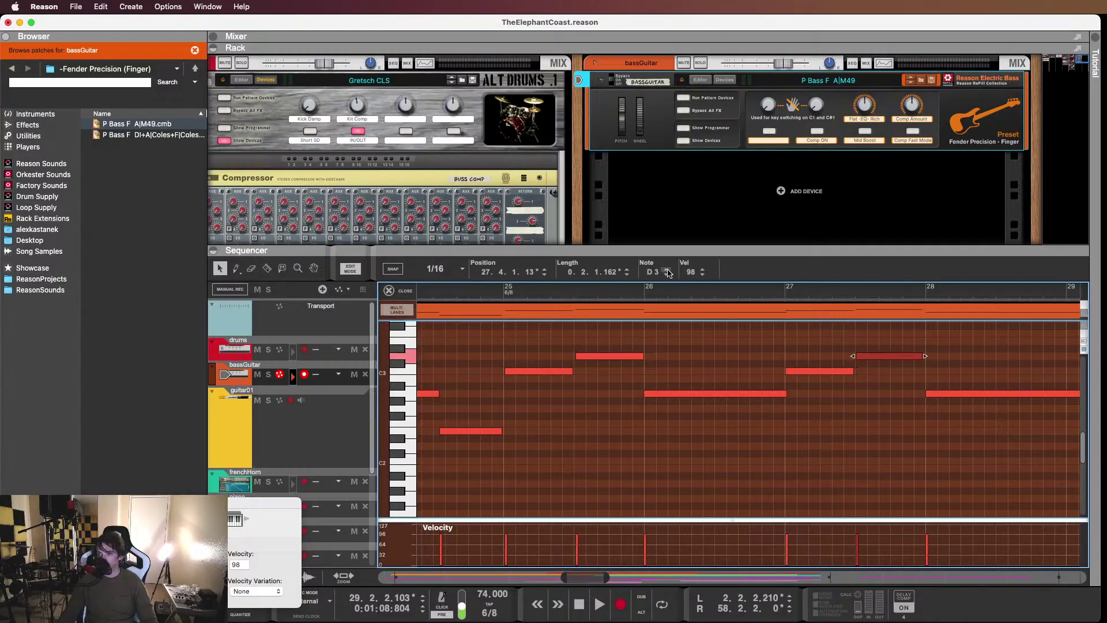
scroll(636, 382, left, 5)
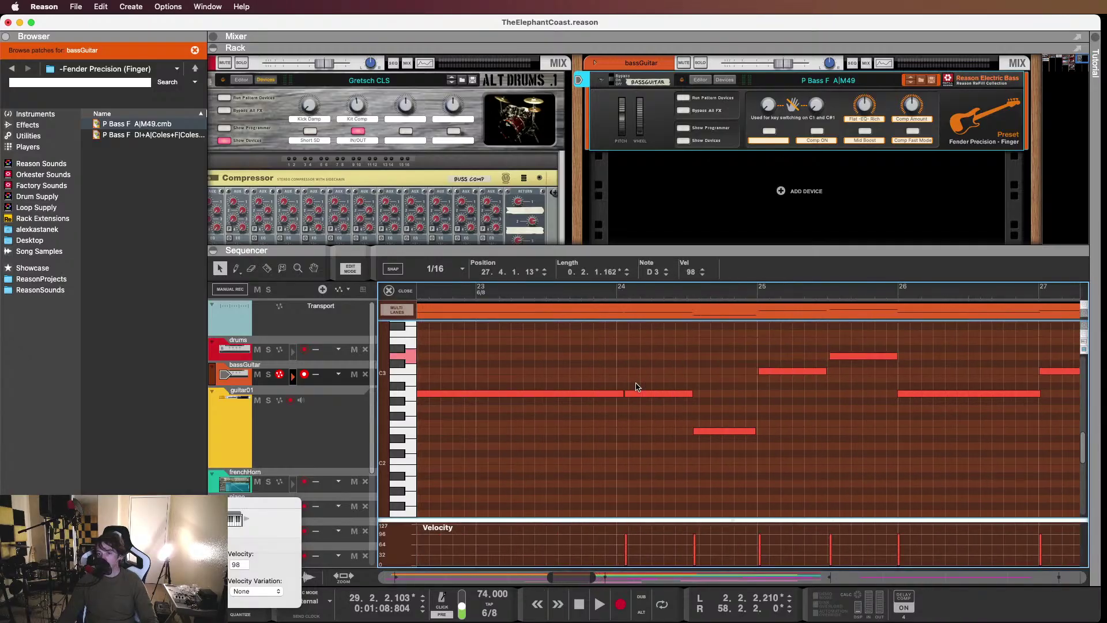
click(607, 292)
key(space)
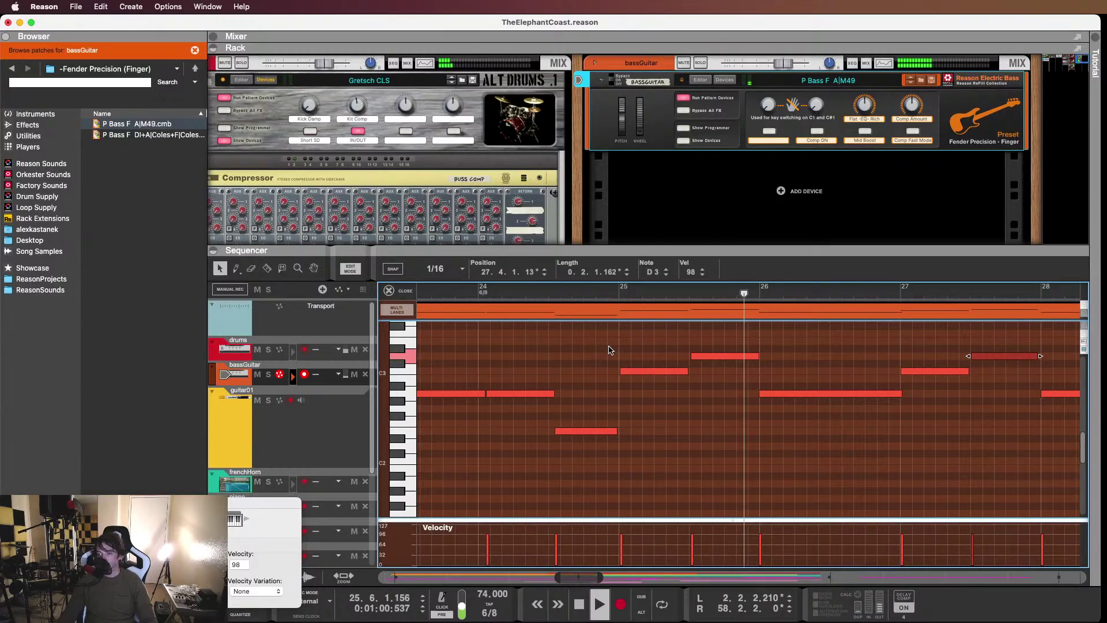
key(space)
Shorten the long A2 note at the start of bar 26 to 0.1.0.6 and play from just before the bar
click(825, 394)
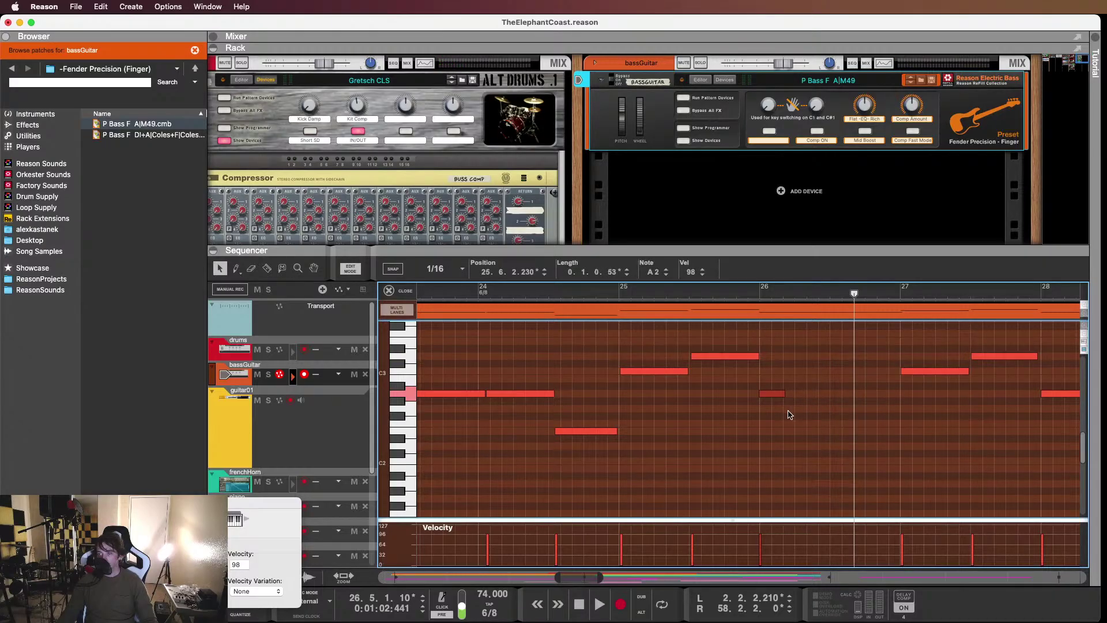
click(756, 295)
key(space)
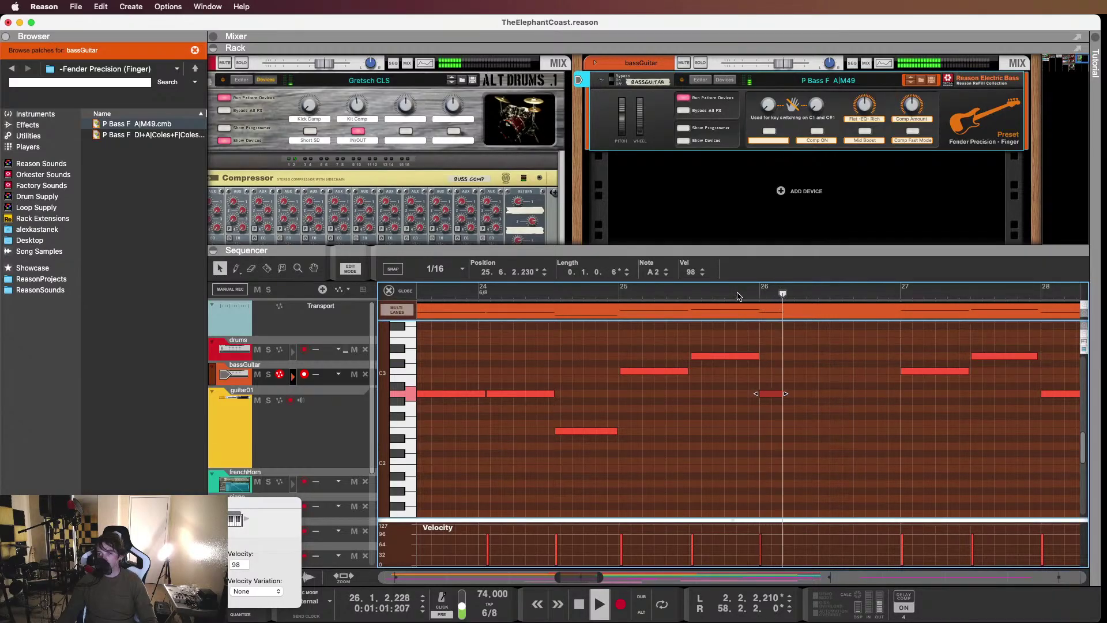
key(space)
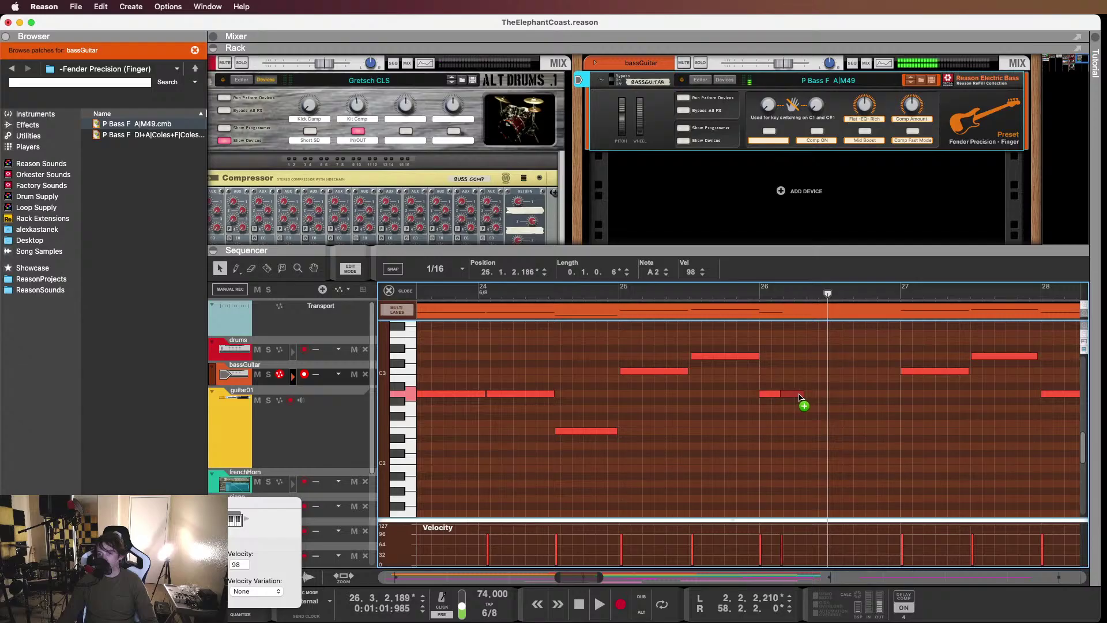
Copy the short A2 note across beats 2 to 4 of bar 26 at pitches A2, G2 and A2, and play the bar
mouse_move(802, 397)
mouse_down()
mouse_move(779, 404)
mouse_move(785, 395)
mouse_move(811, 408)
mouse_up()
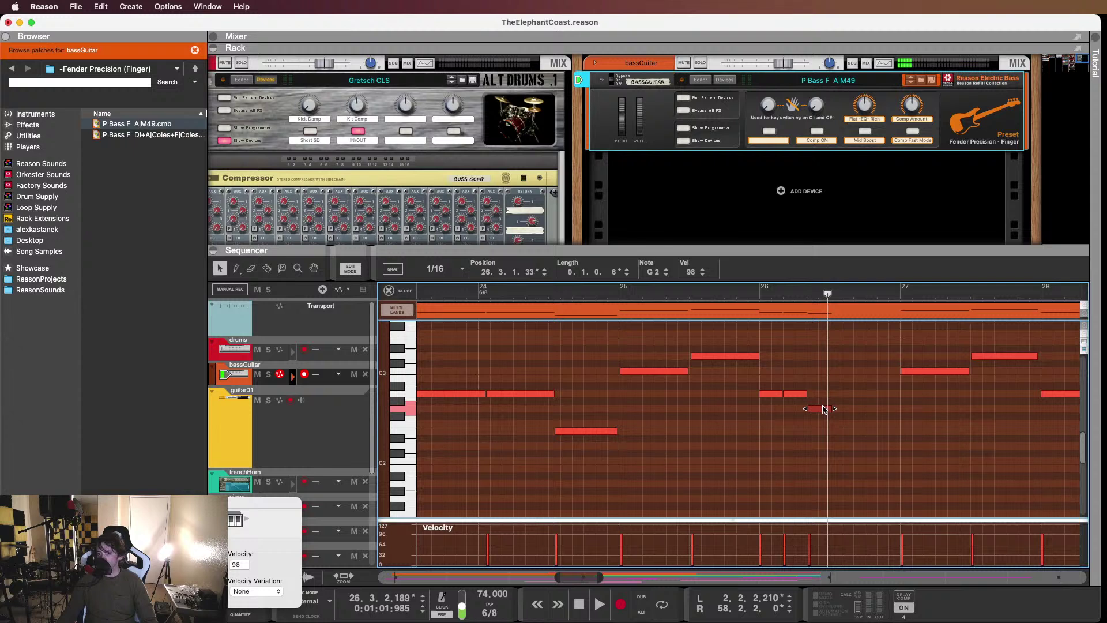
drag(823, 410, 846, 394)
key(space)
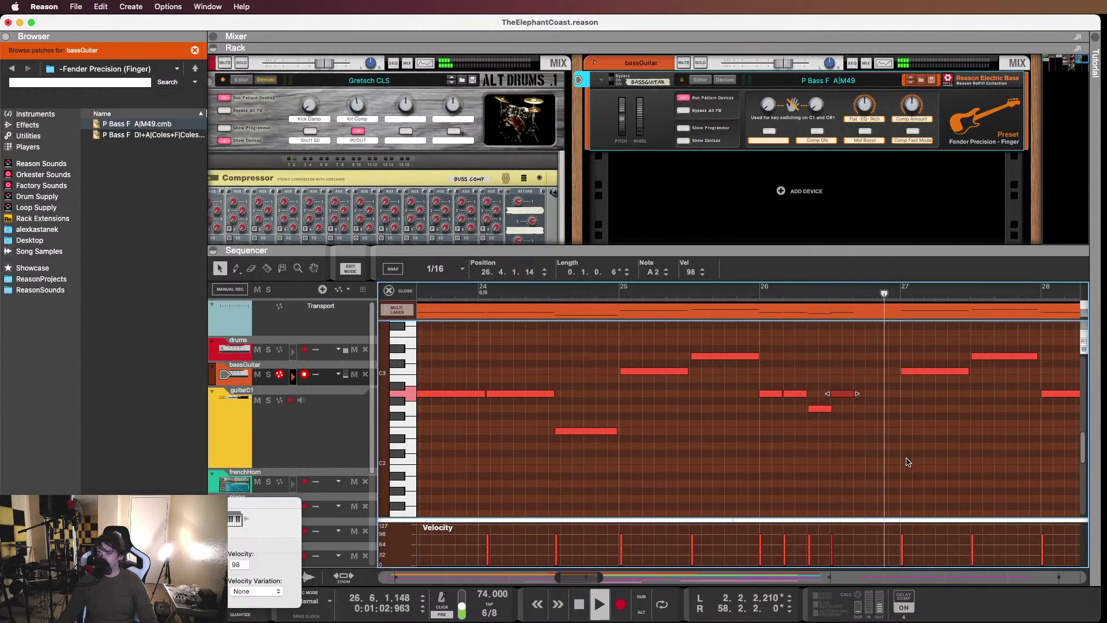
Add an A2 note of length 0.2.1.87 above the E2 in the second half of bar 24 and play from just before the bar
scroll(893, 430, up, 2)
scroll(811, 423, down, 2)
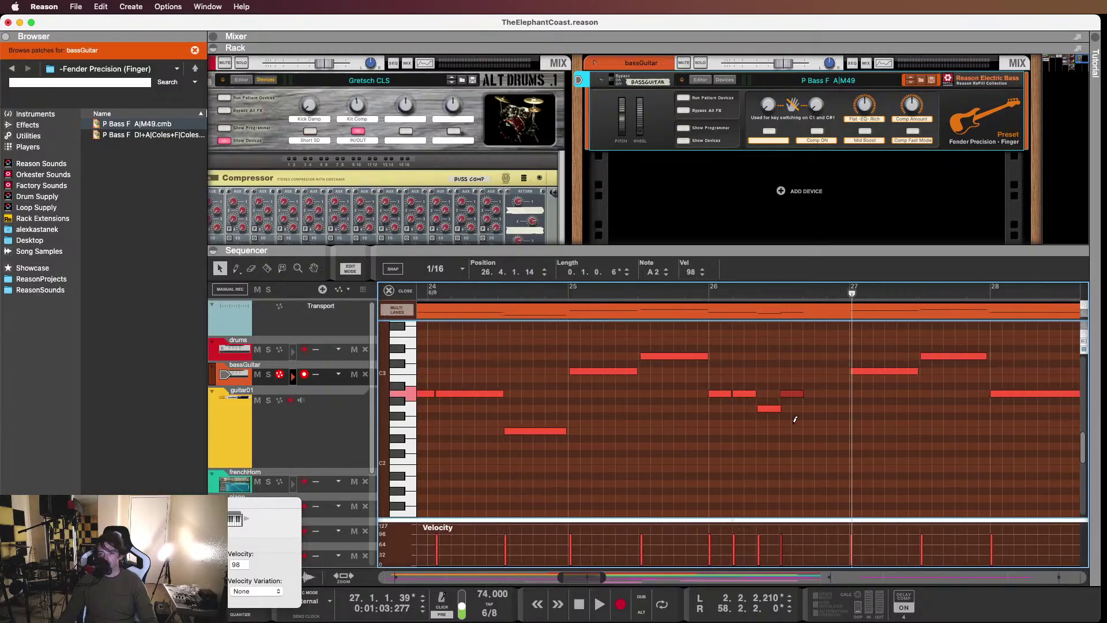
click(543, 394)
drag(519, 394, 577, 398)
click(479, 295)
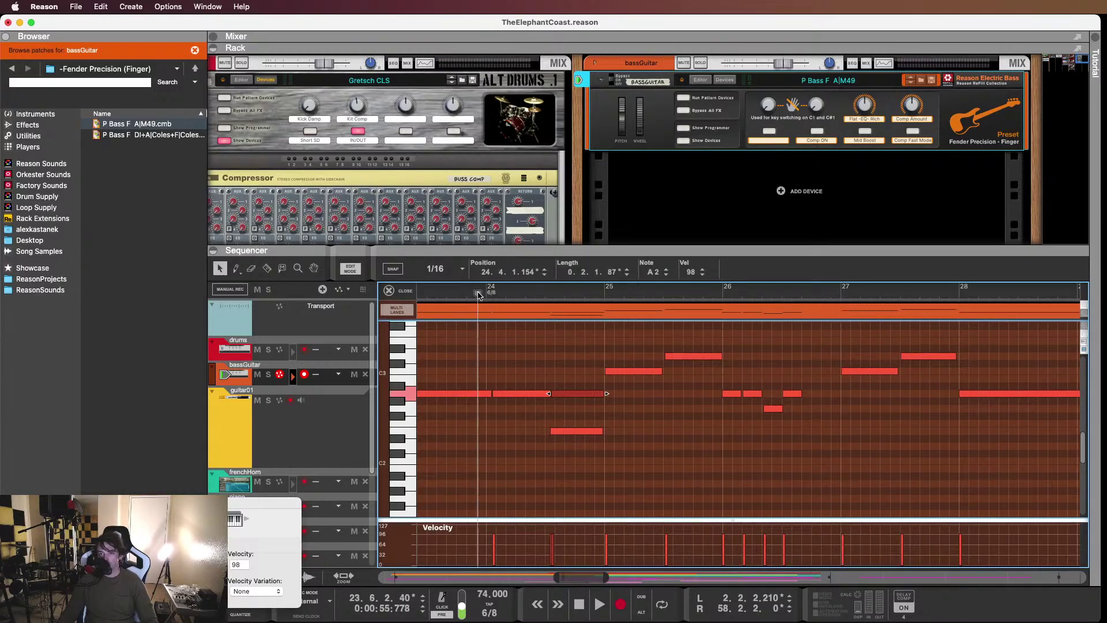
key(space)
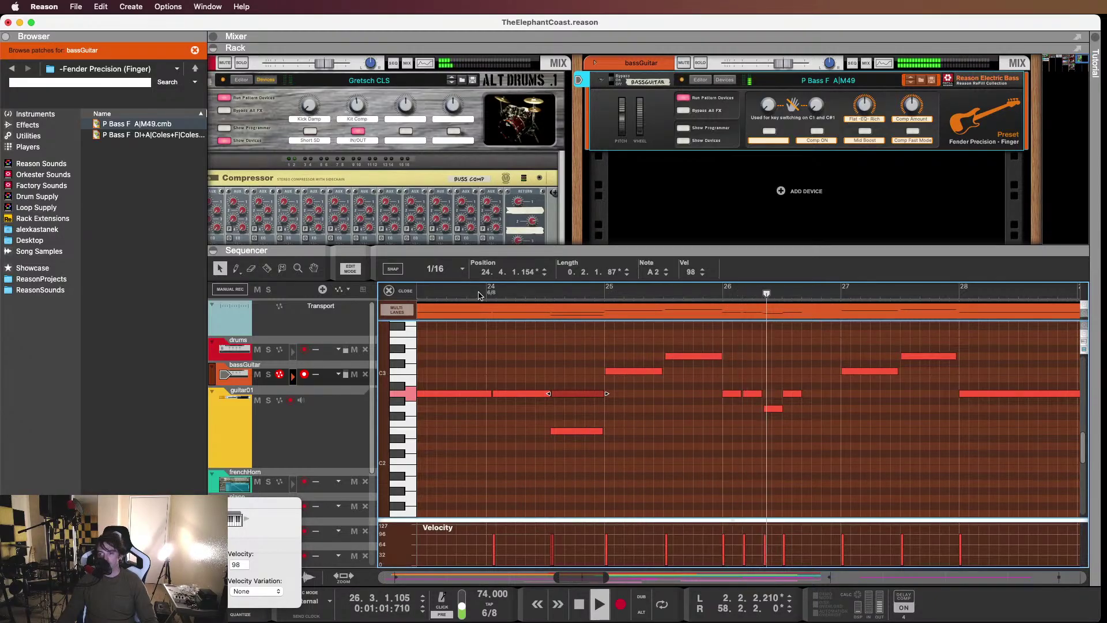
key(space)
Extend the last A2 note of bar 26 to bar 27 with an E2 copy of length 0.1.1.230 beneath it, and audition the result
click(793, 393)
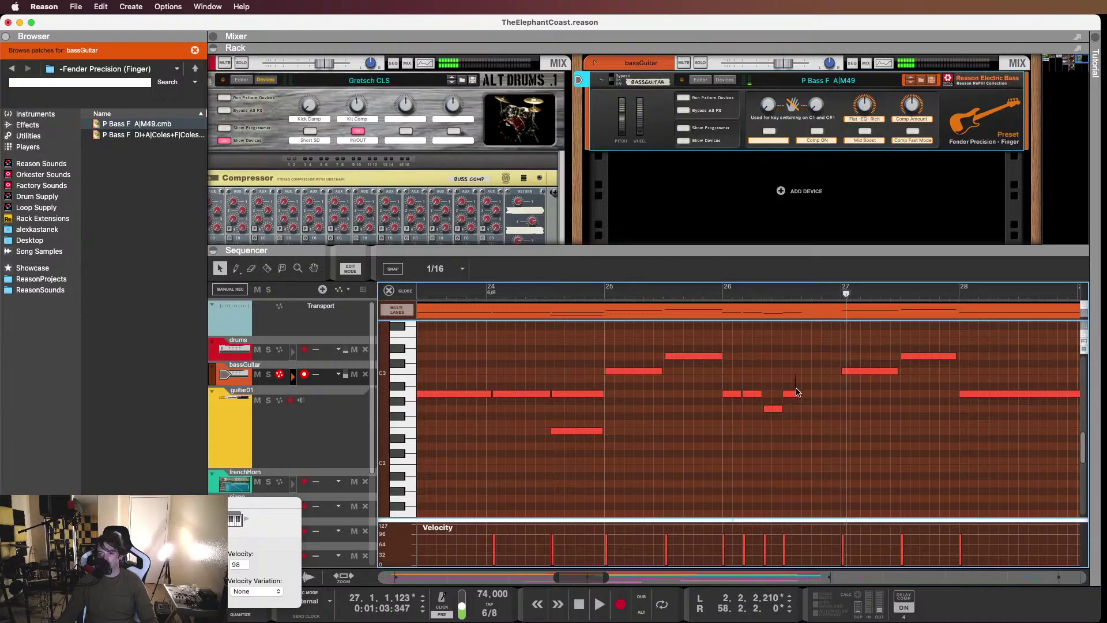
click(638, 440)
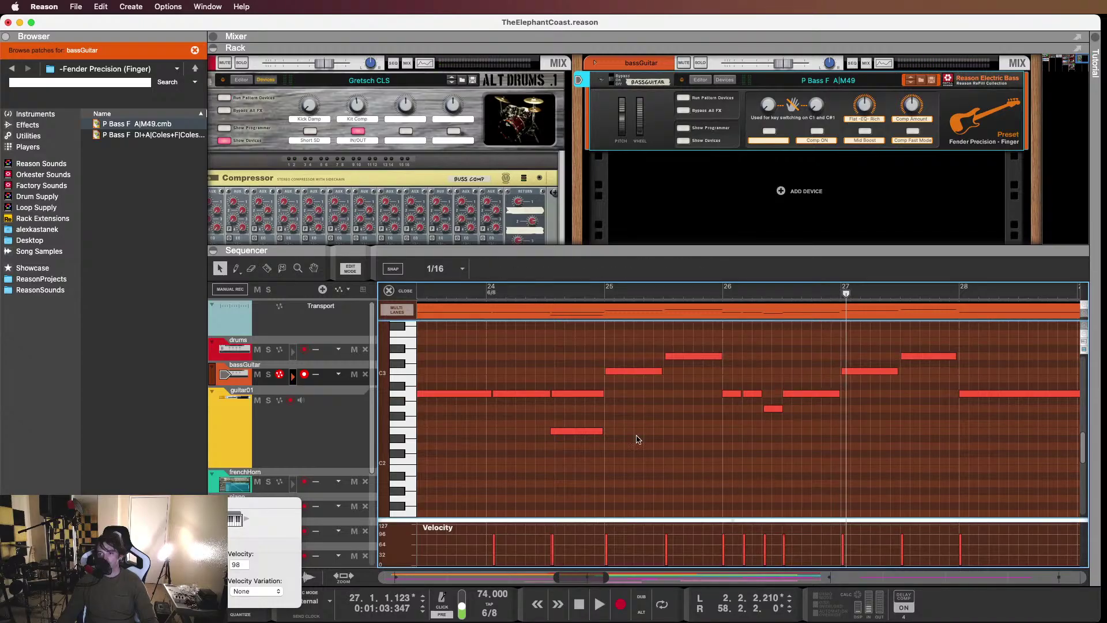
drag(573, 434, 813, 438)
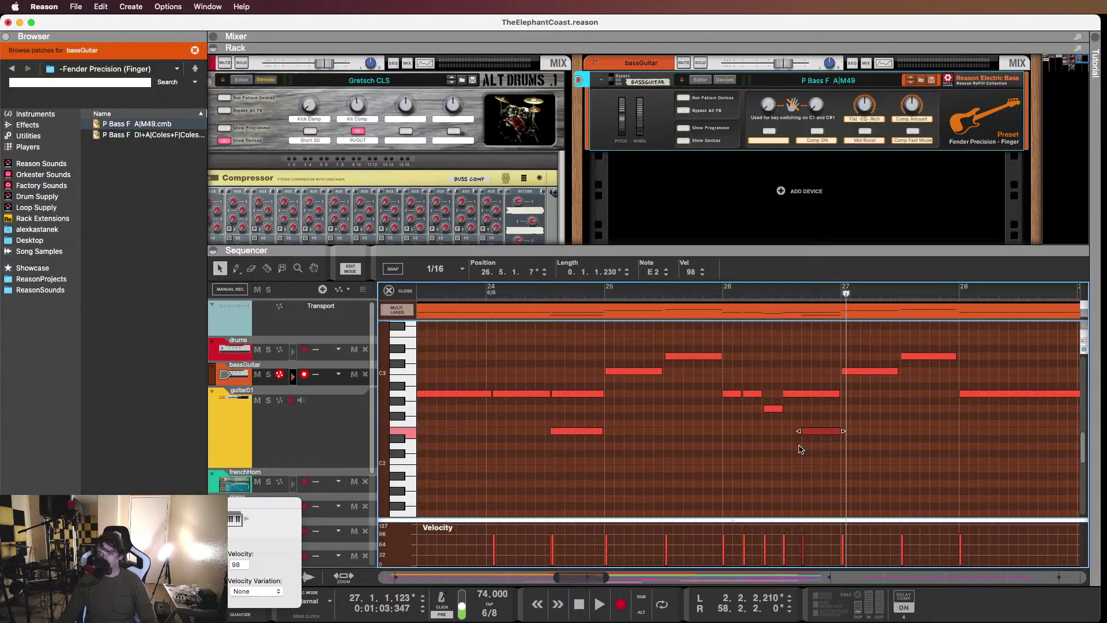
click(710, 295)
key(space)
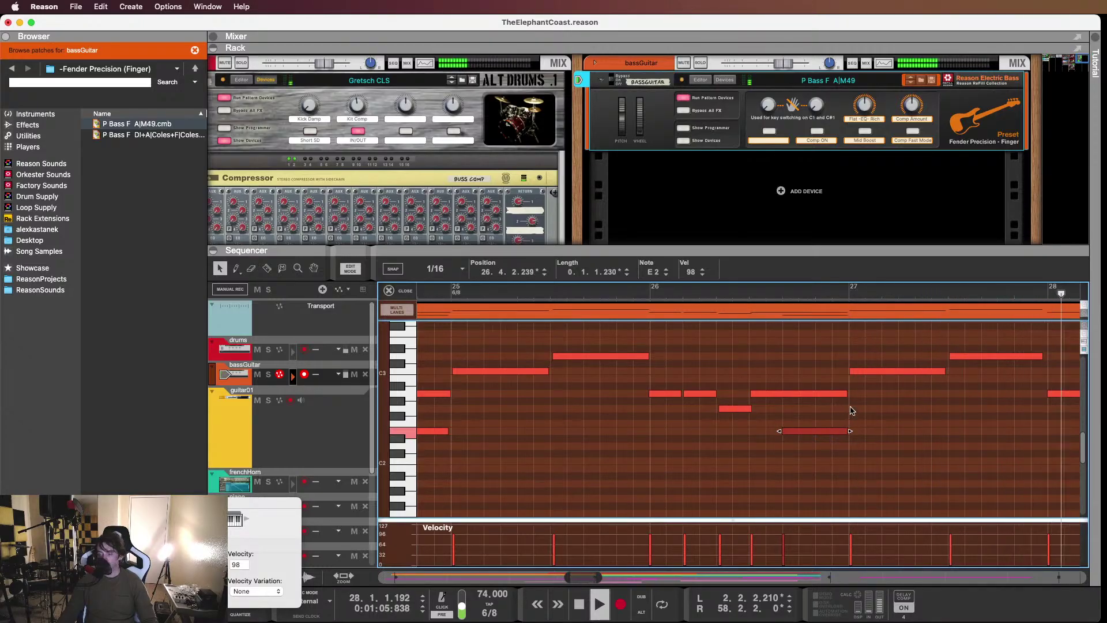
key(space)
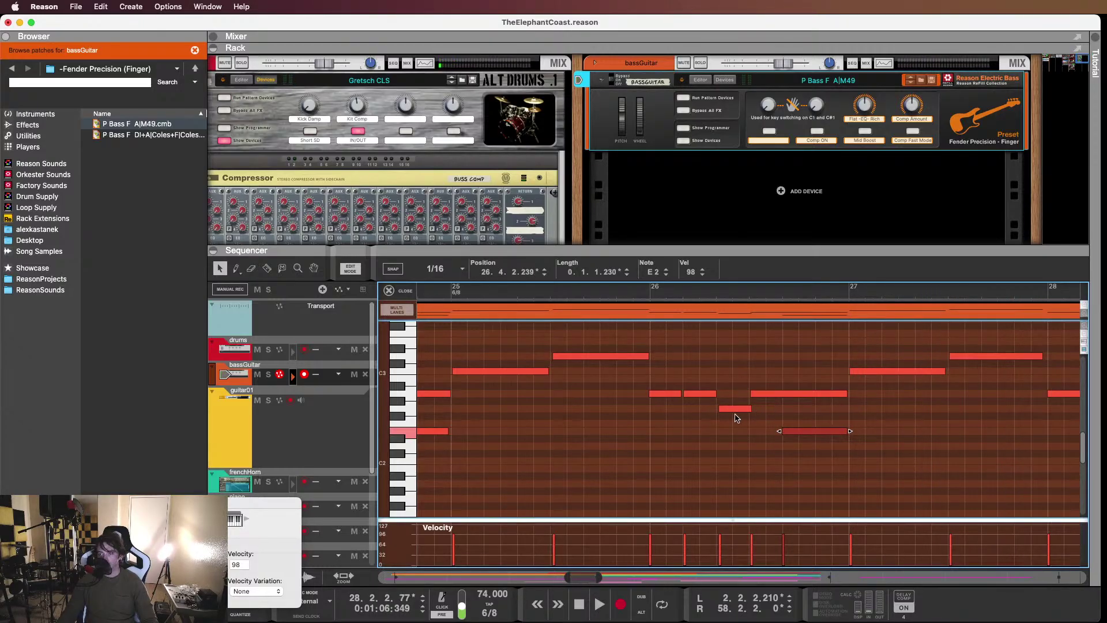
Shorten the first three notes of bar 26, two A2 and one G2, to a length of 0.0.1.188 each
click(731, 409)
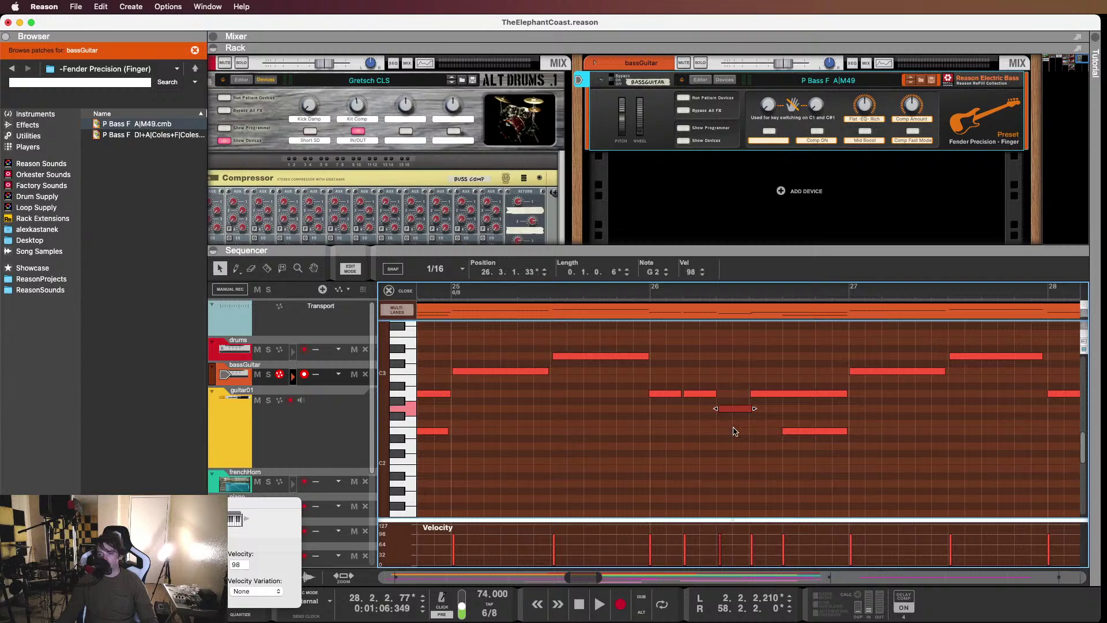
click(741, 409)
drag(673, 376, 724, 415)
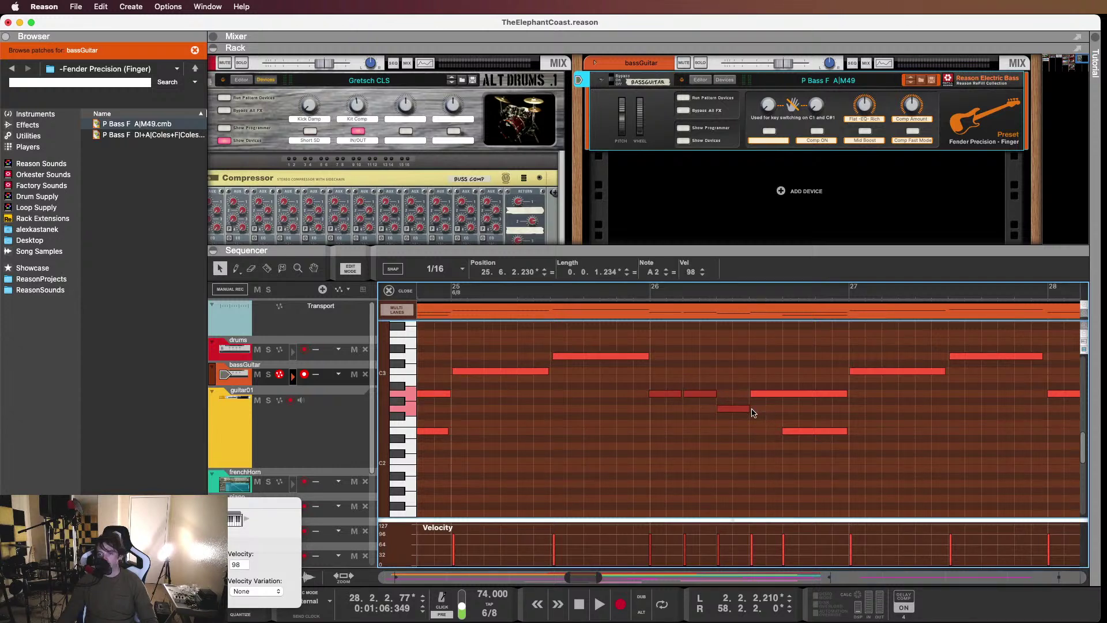
click(744, 411)
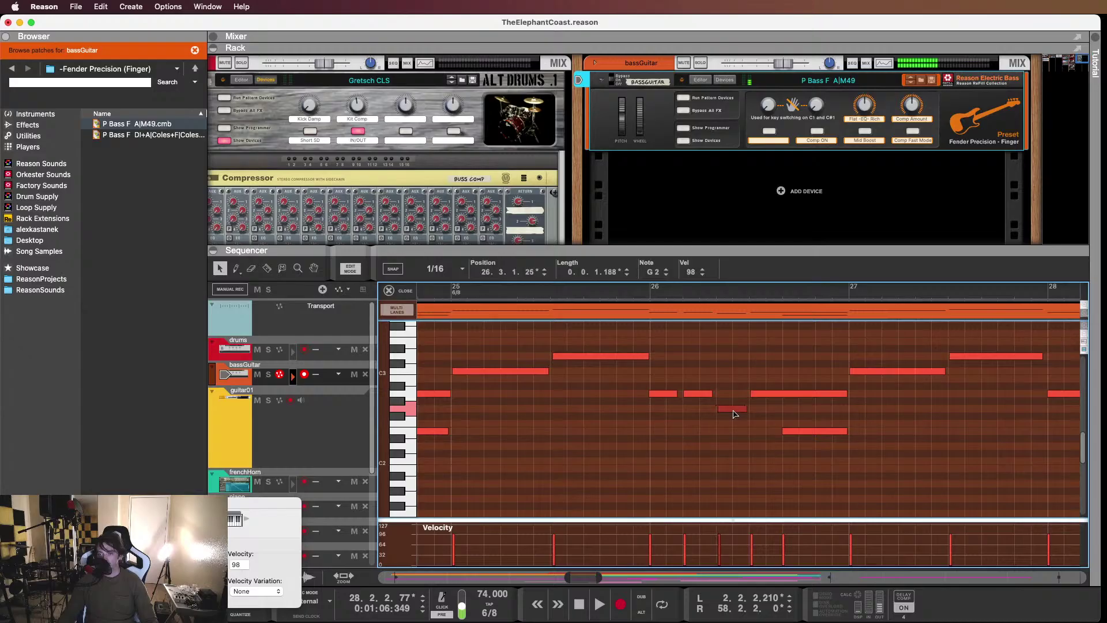
click(708, 395)
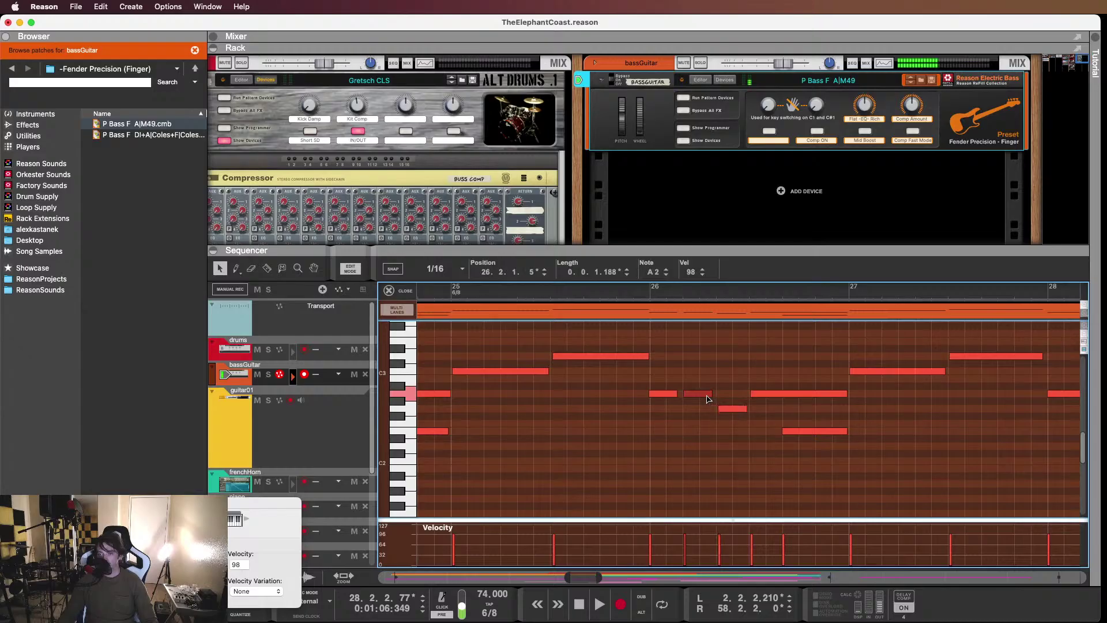
Play bar 26 and slightly lengthen its first two A2 notes, to about 0.0.1.209 and 0.0.1.213
click(654, 329)
key(space)
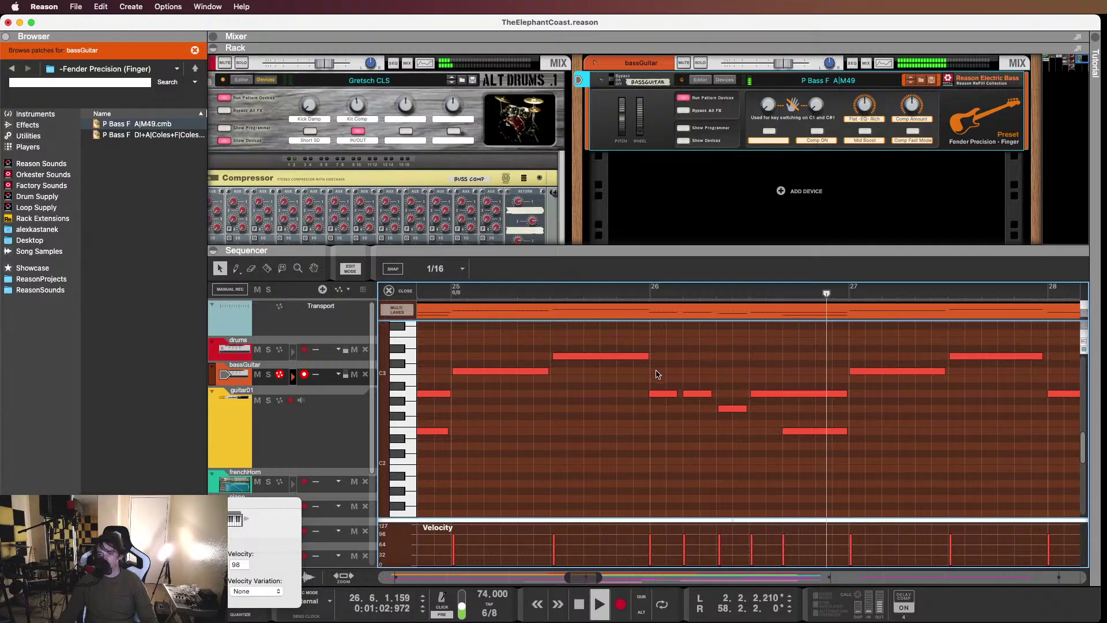
click(670, 394)
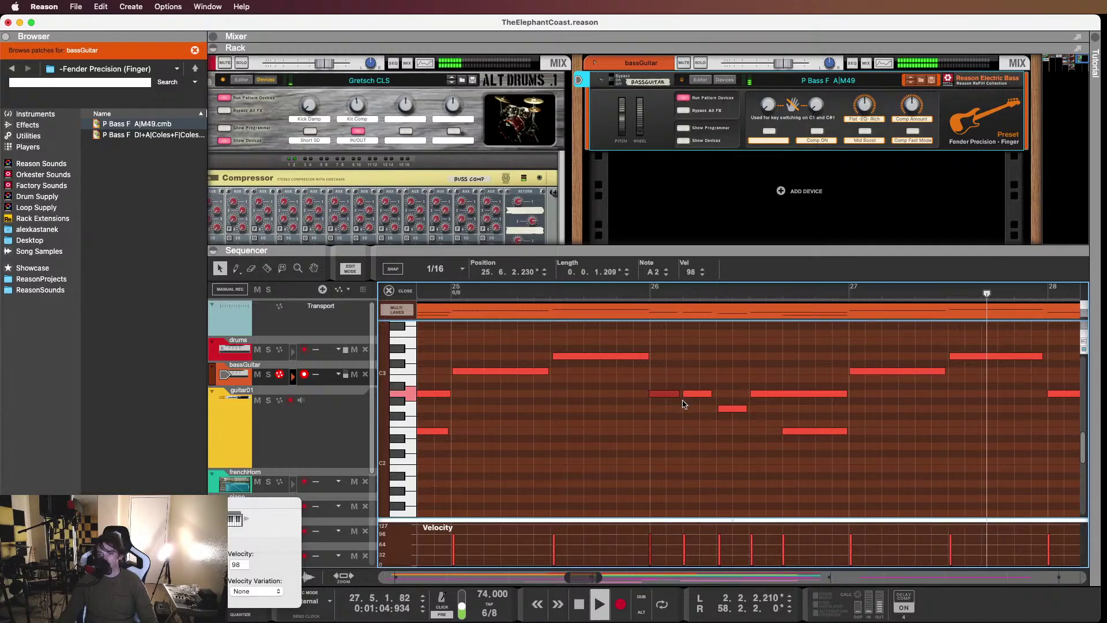
click(737, 408)
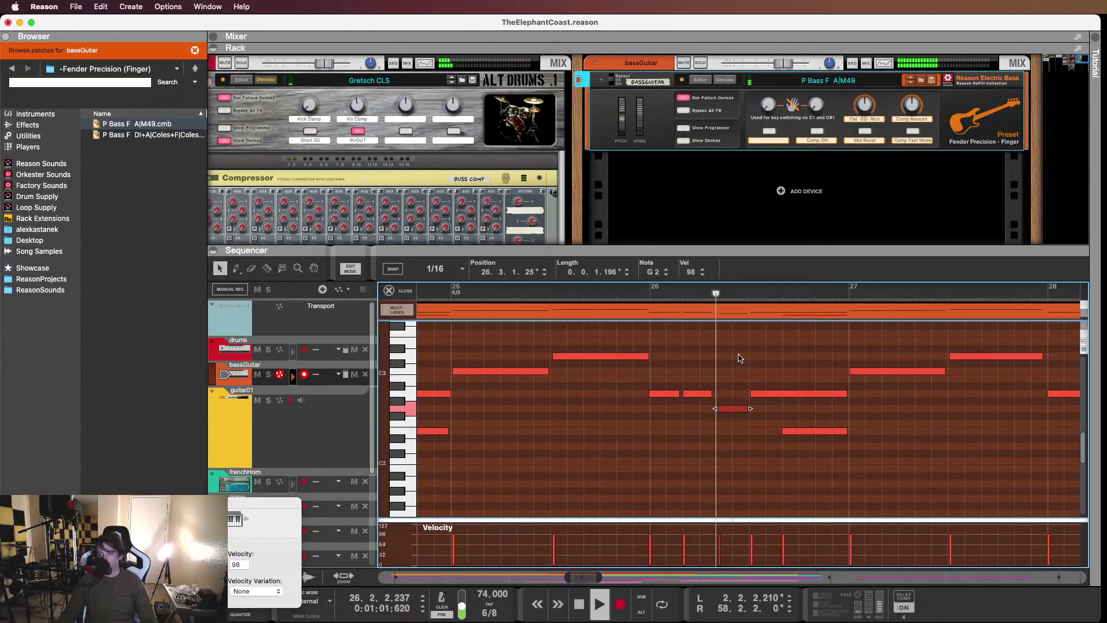
click(705, 393)
drag(715, 398, 716, 399)
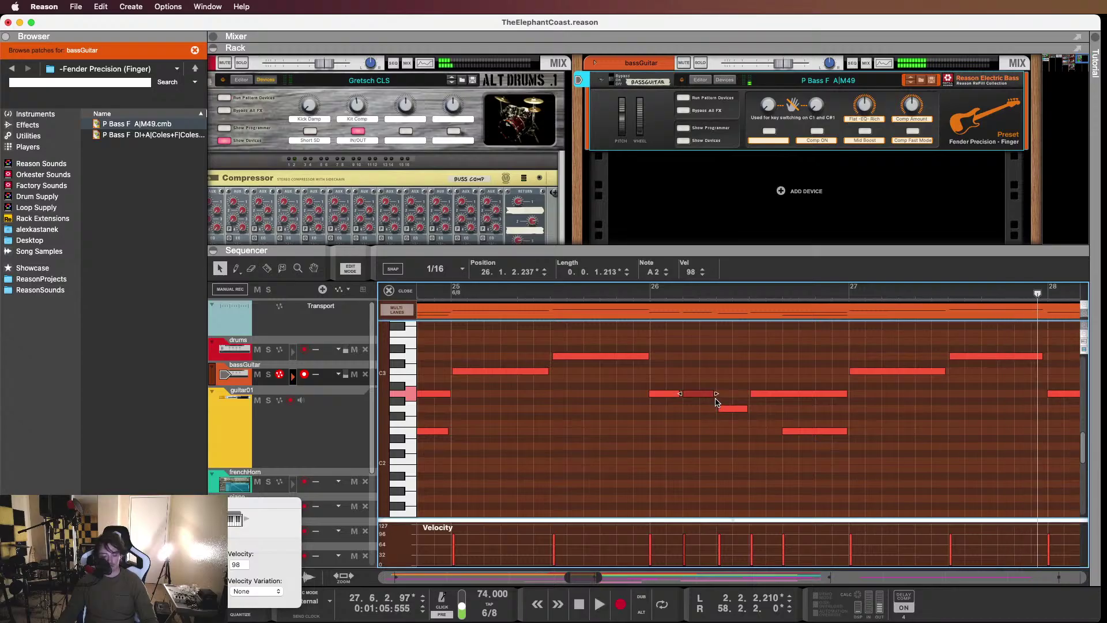
Lengthen the first three notes of bar 26 so they nearly connect, with the G2 at 0.1.0.6, and play the passage
key(Right)
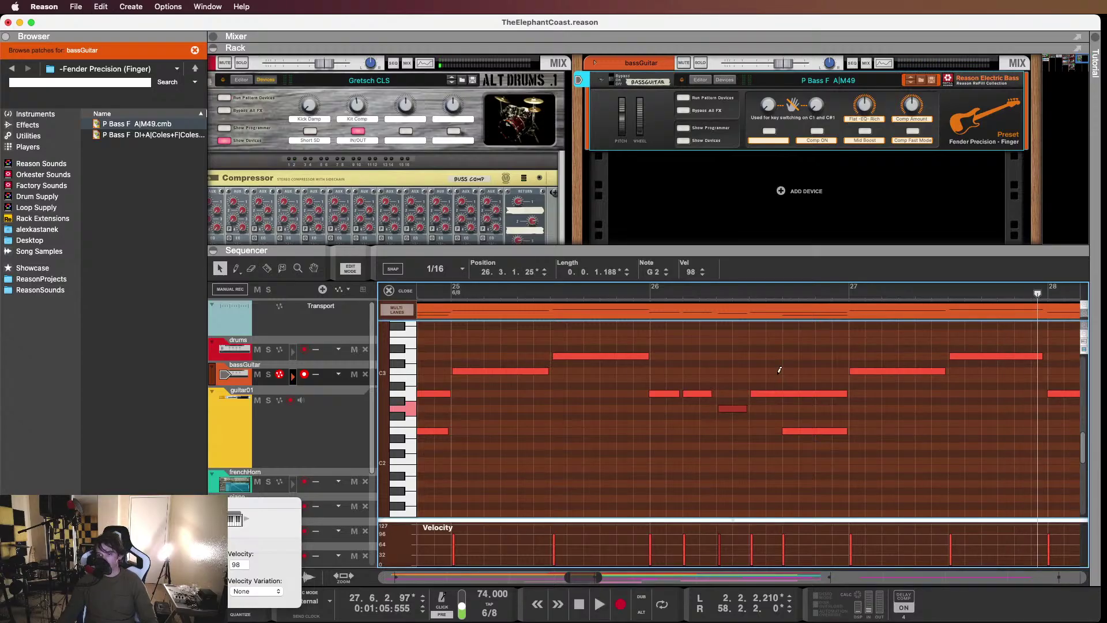
key(super+k)
key(shift+Left)
key(shift+Left)
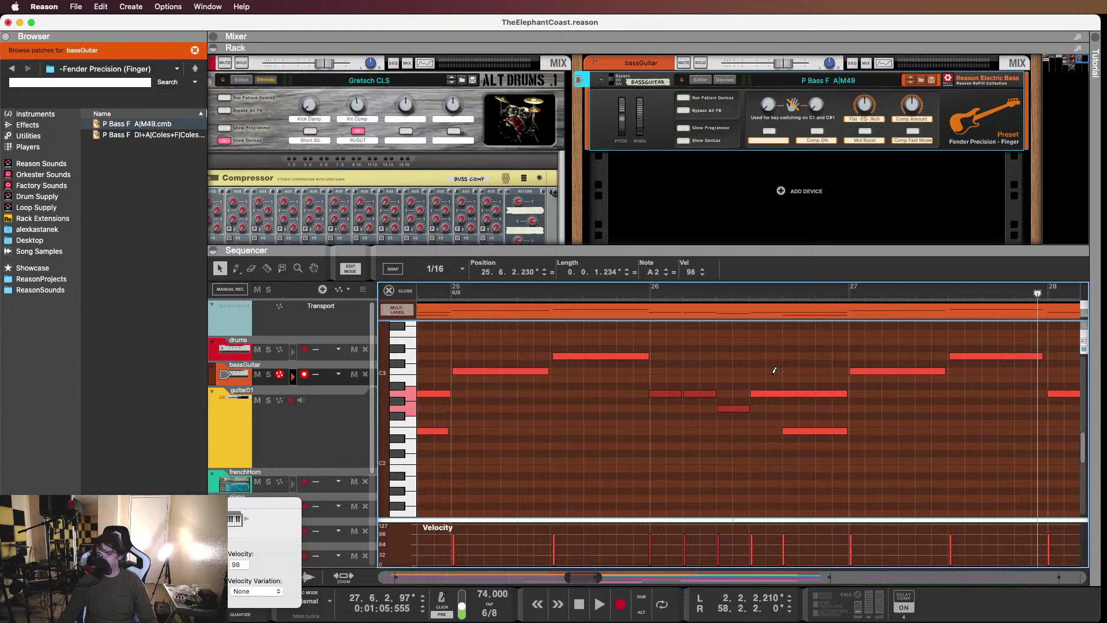
key(super+z)
click(638, 301)
key(space)
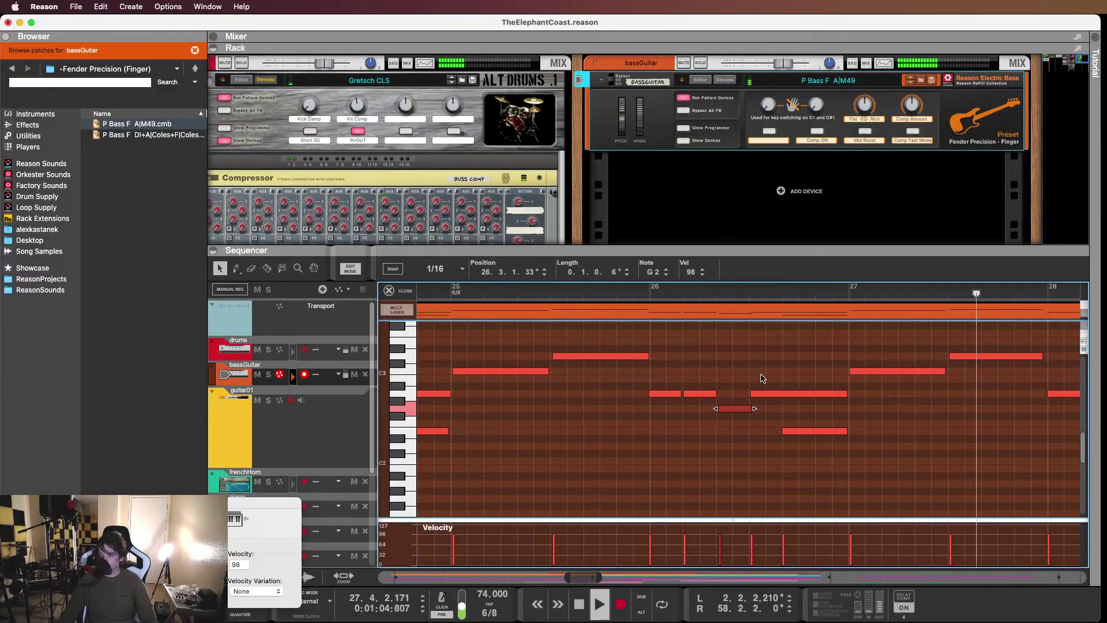
Play on past bar 35 and raise the A2 note in its second half to C3
click(883, 413)
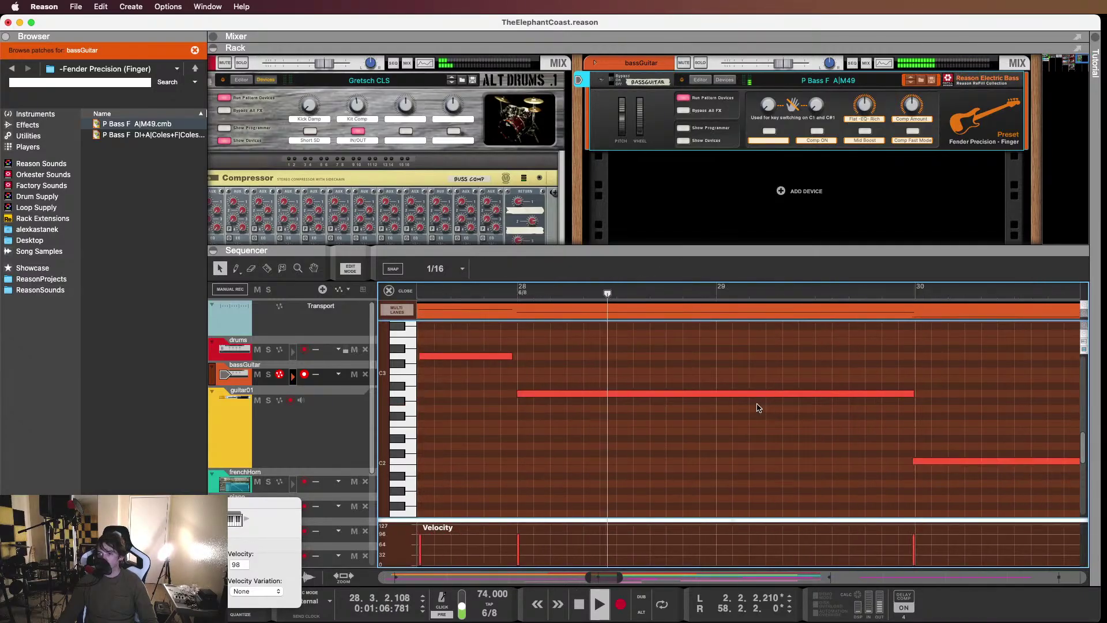
scroll(744, 398, down, 4)
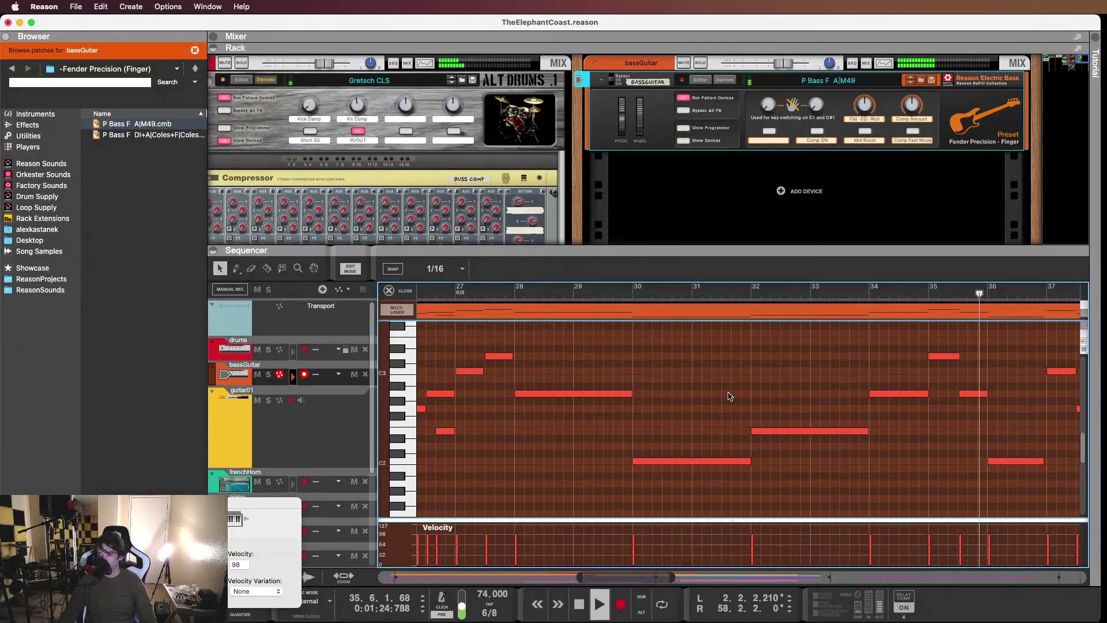
key(space)
click(973, 393)
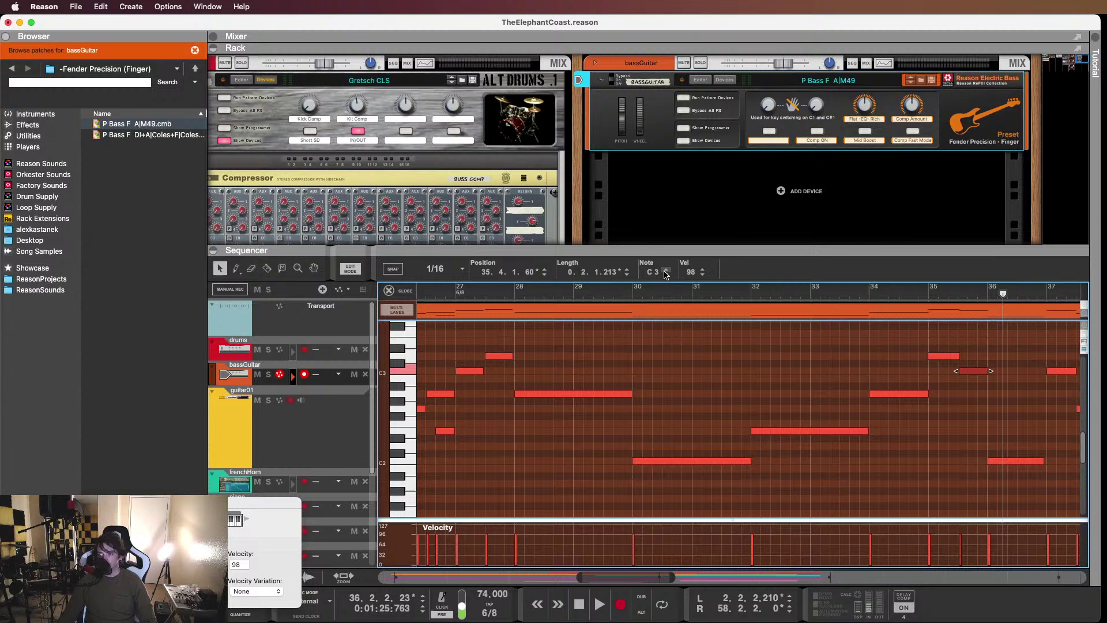
Continue playback, shorten the G2 note of bar 37 to 0.2.1.198, and move the following E2 note back to the start of bar 38
key(space)
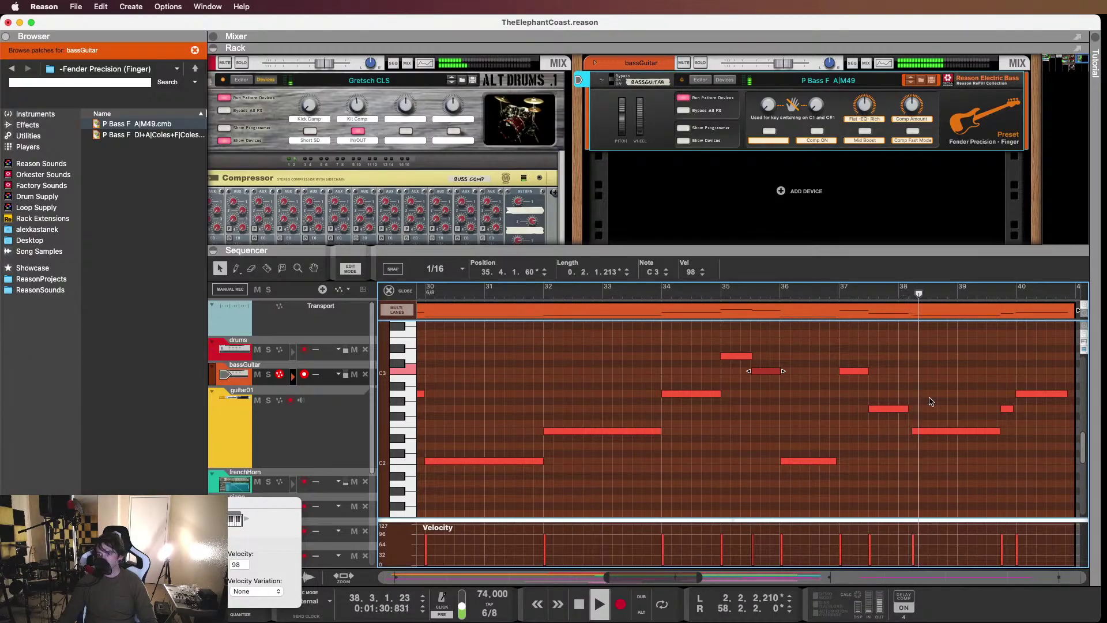
click(902, 410)
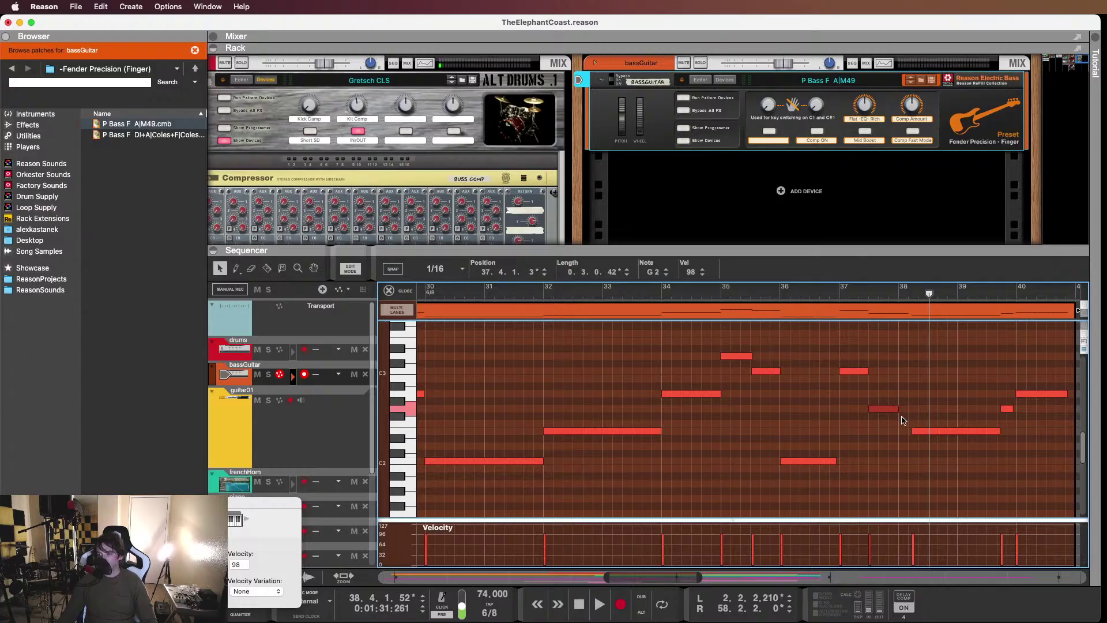
drag(914, 433, 909, 435)
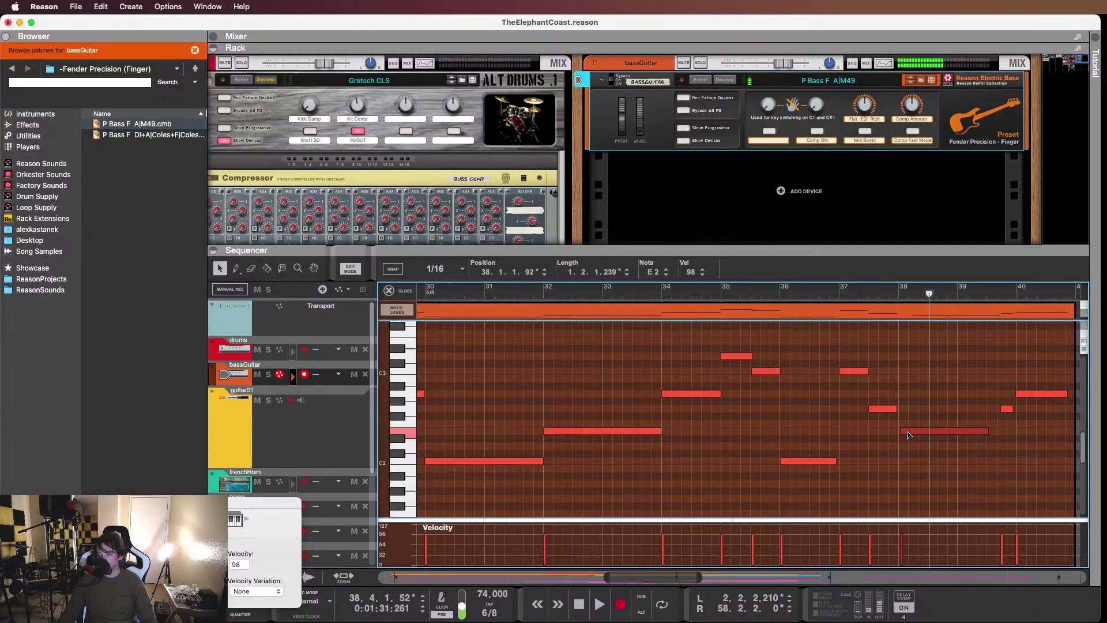
Raise the two notes of bar 37 to D3 and C3, and play from just before bar 34
click(853, 372)
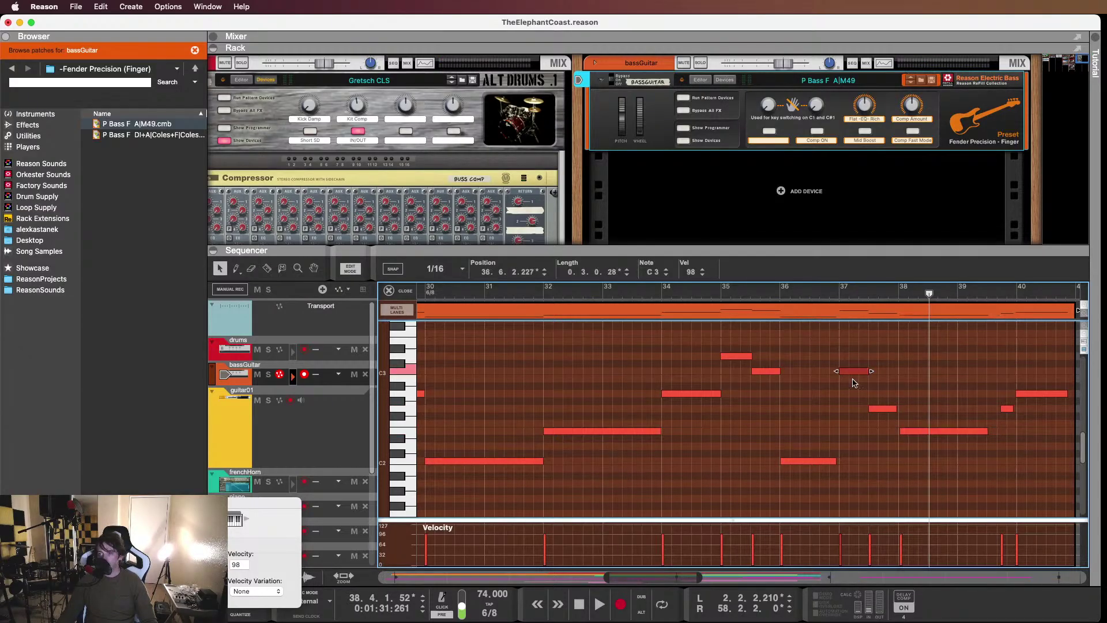
click(667, 276)
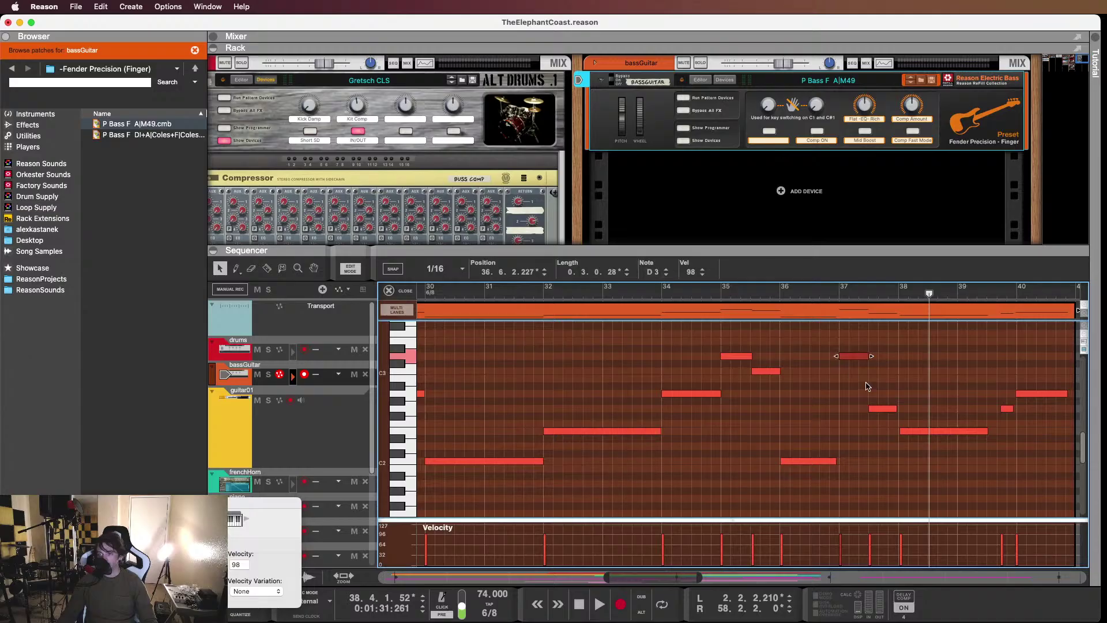
key(Right)
click(667, 271)
click(668, 271)
click(668, 271)
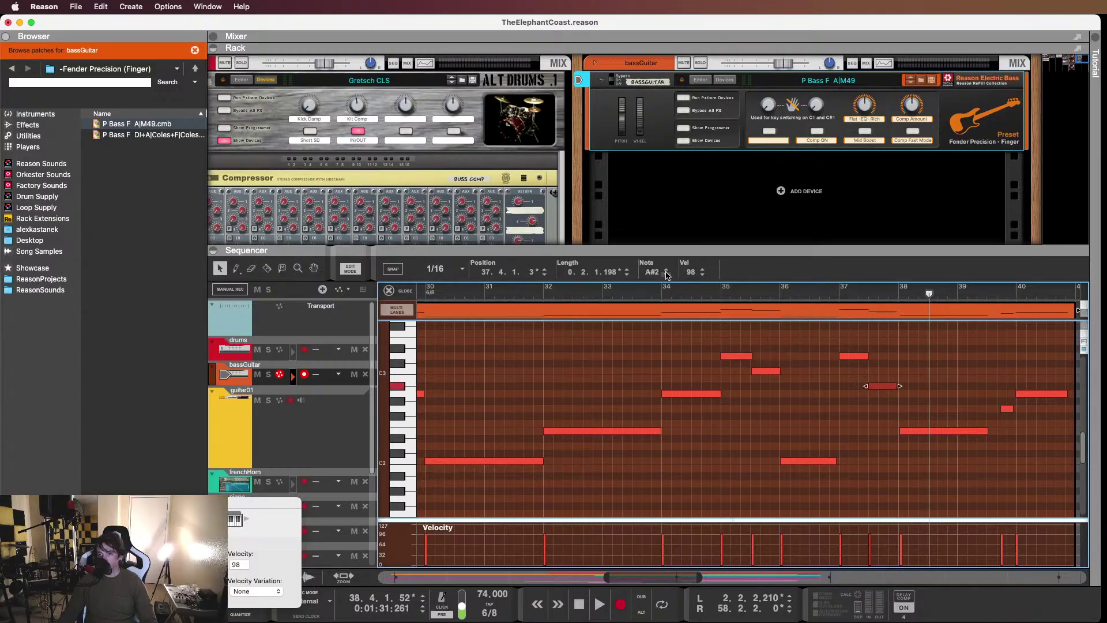
click(652, 290)
key(space)
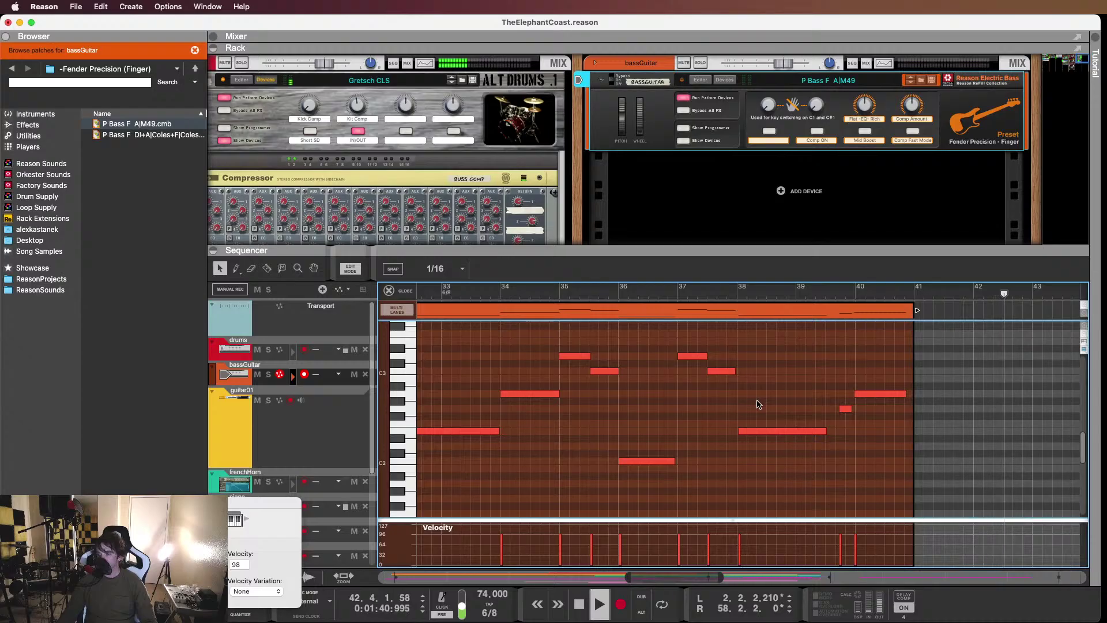
Stop playback and extend the end of the bassGuitar clip to a total length of 72 bars
key(space)
scroll(718, 385, down, 3)
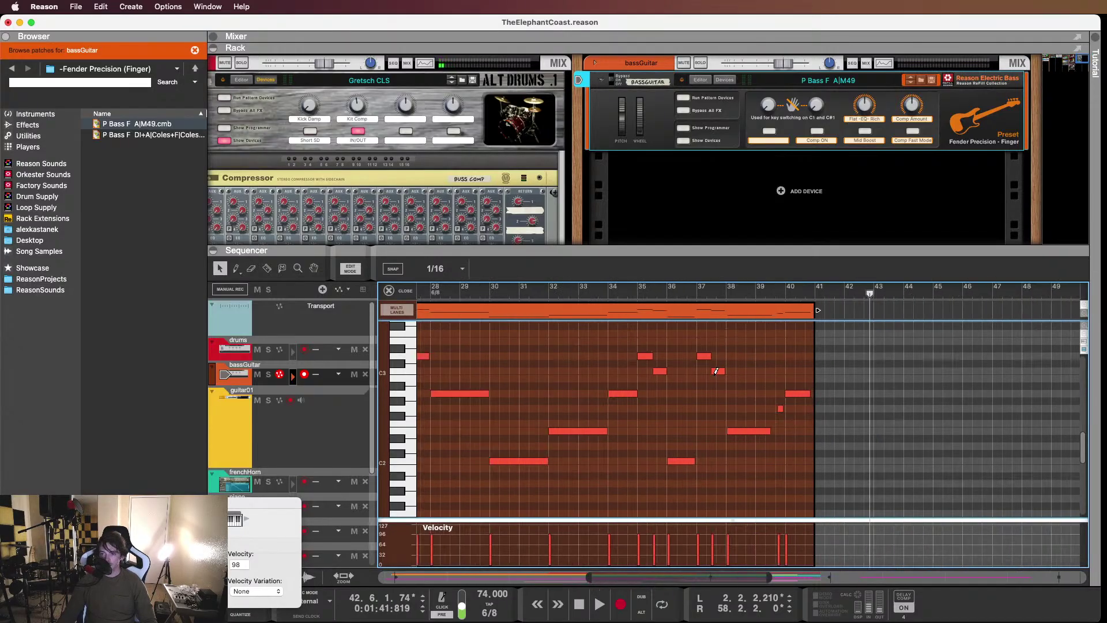
drag(696, 351, 734, 370)
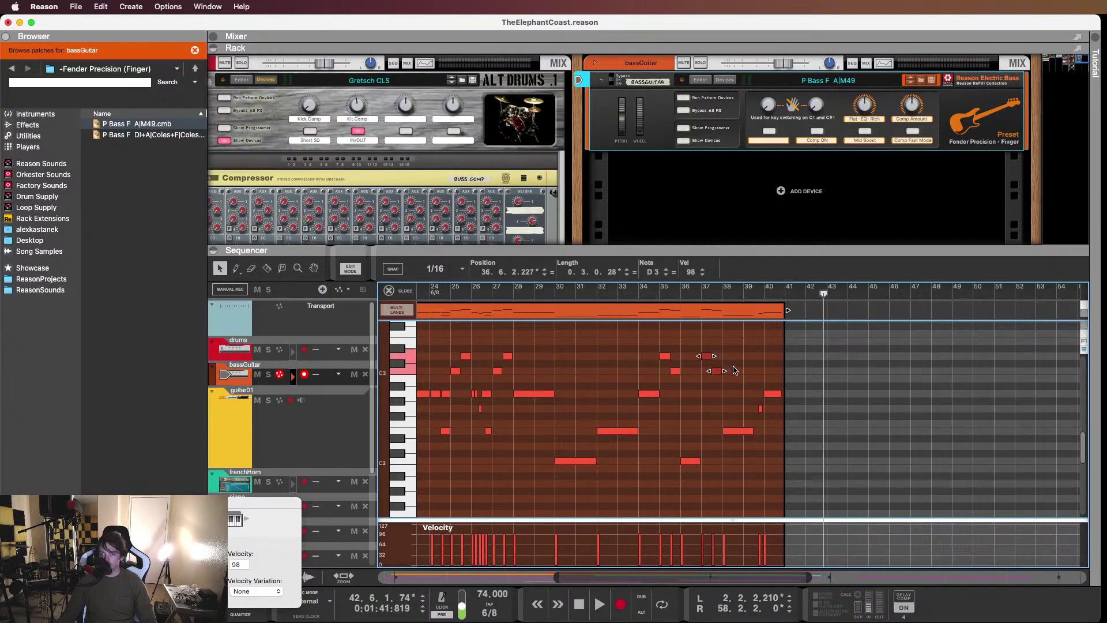
click(790, 311)
drag(1063, 321, 1062, 321)
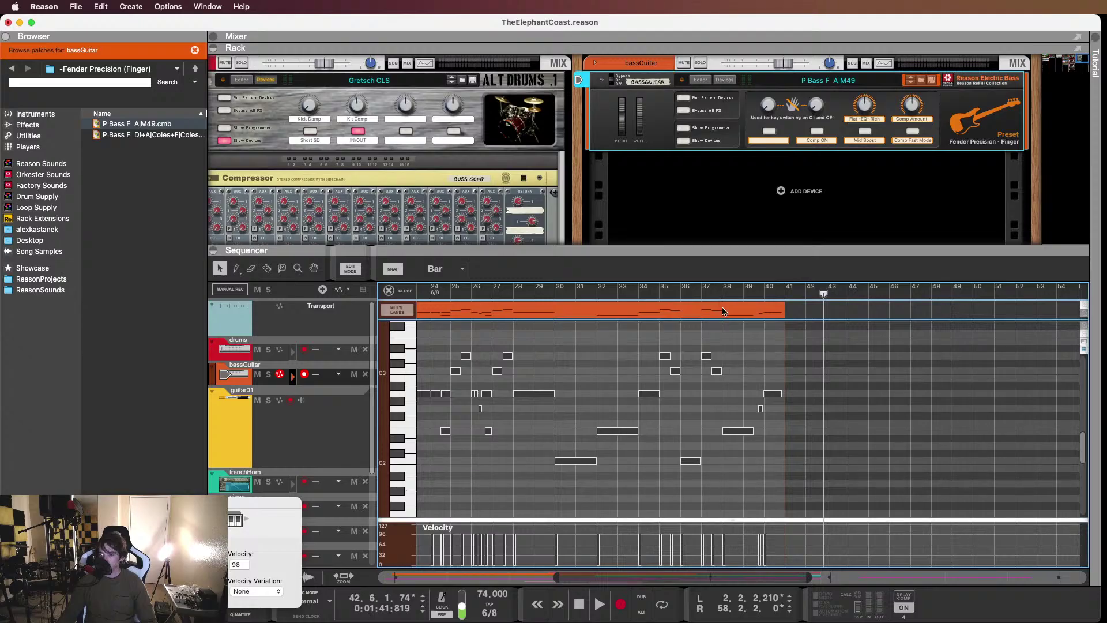
double_click(722, 312)
drag(566, 346, 662, 382)
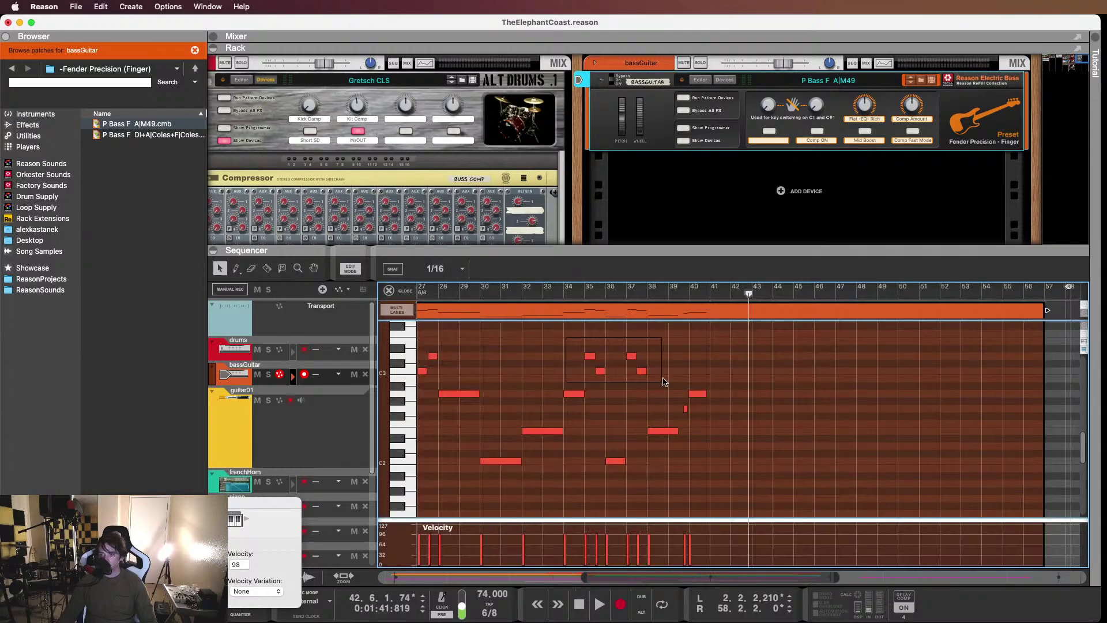
drag(566, 346, 667, 376)
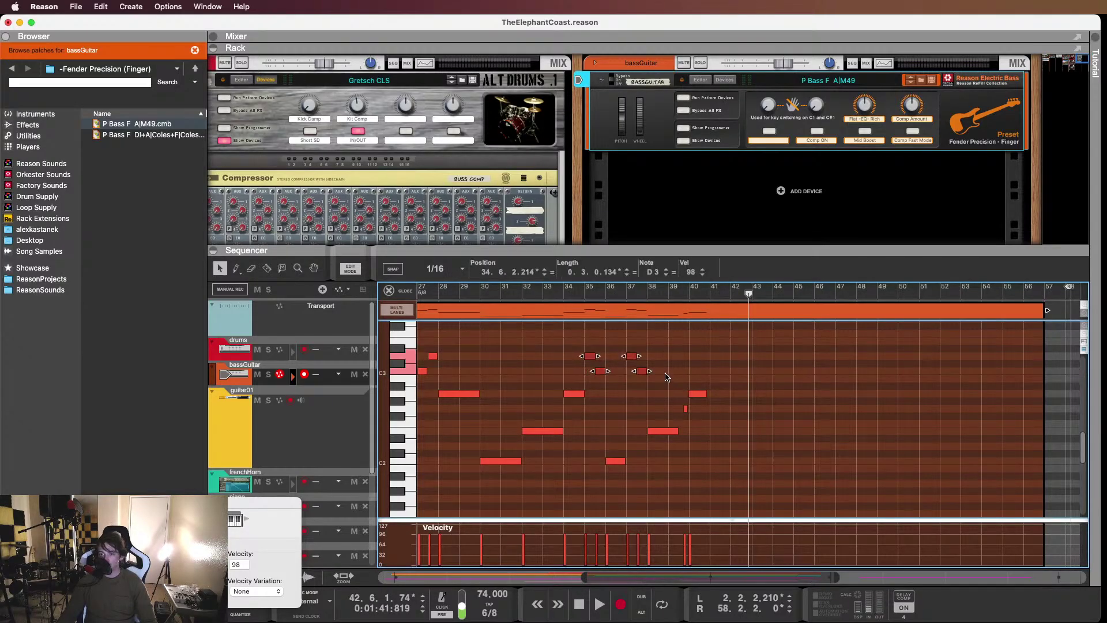
key(h)
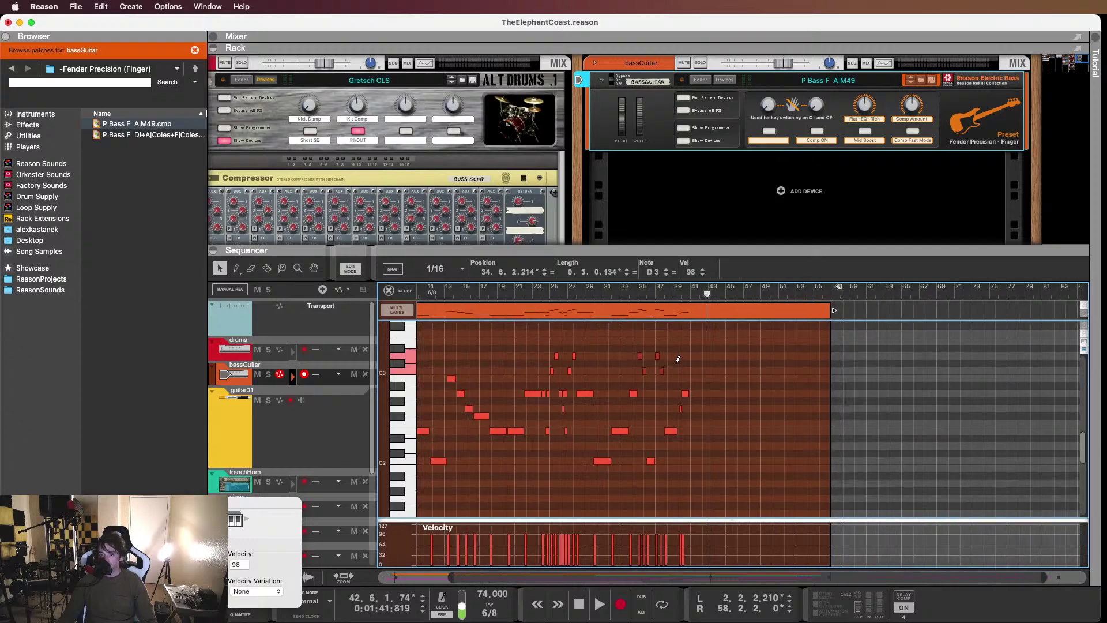
drag(834, 311, 987, 310)
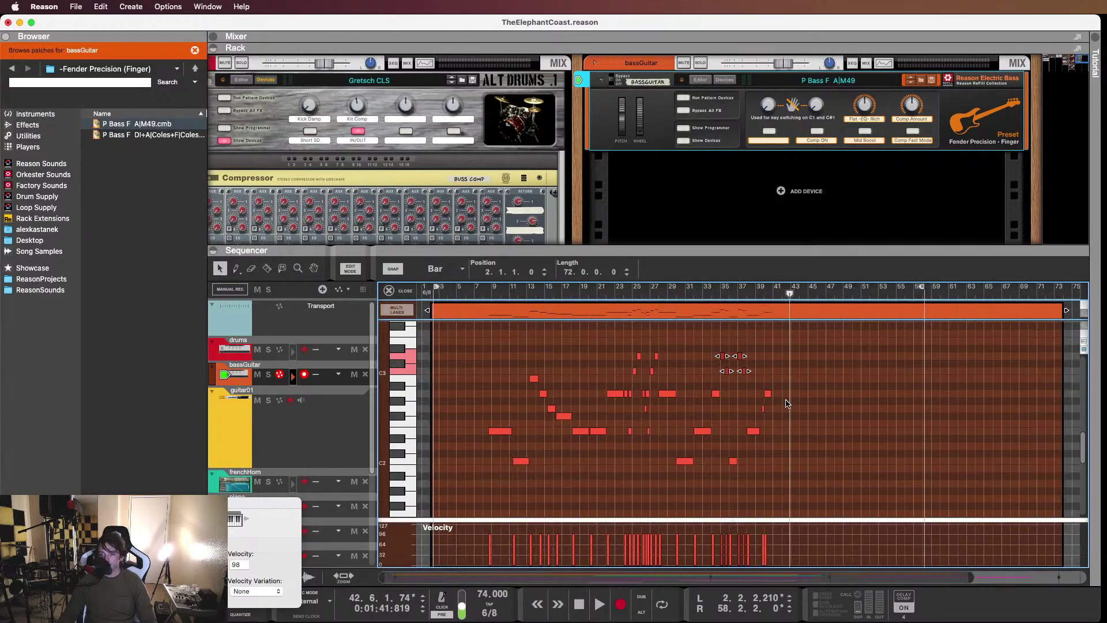
Play the bass part up to bar 40 to check the revised notes in bars 35 to 37
key(g)
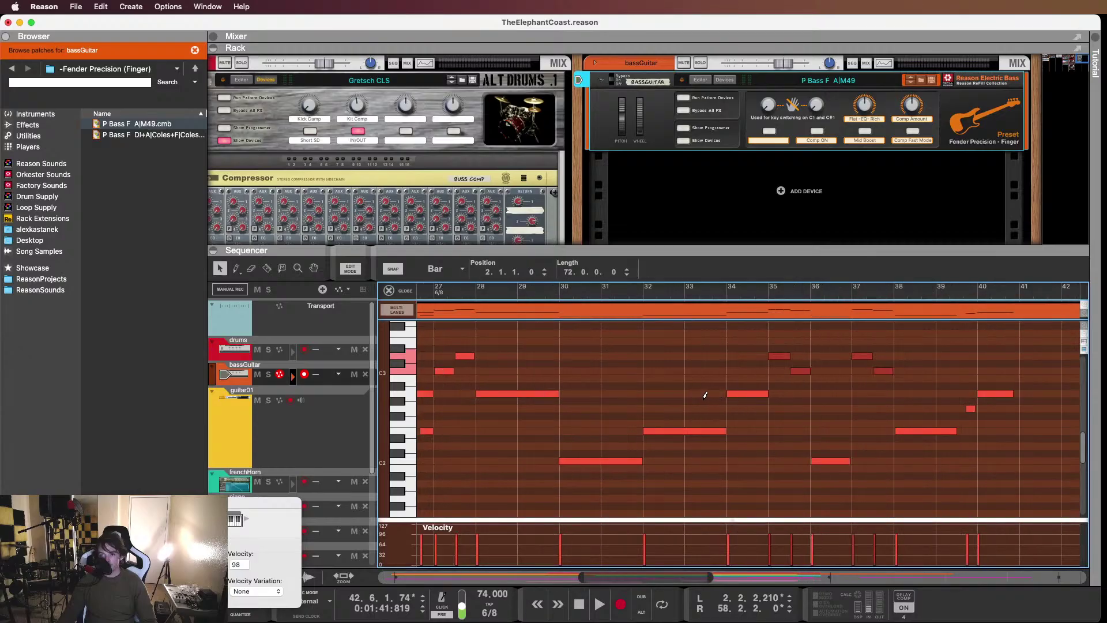
key(g)
drag(584, 291, 579, 293)
click(617, 349)
key(space)
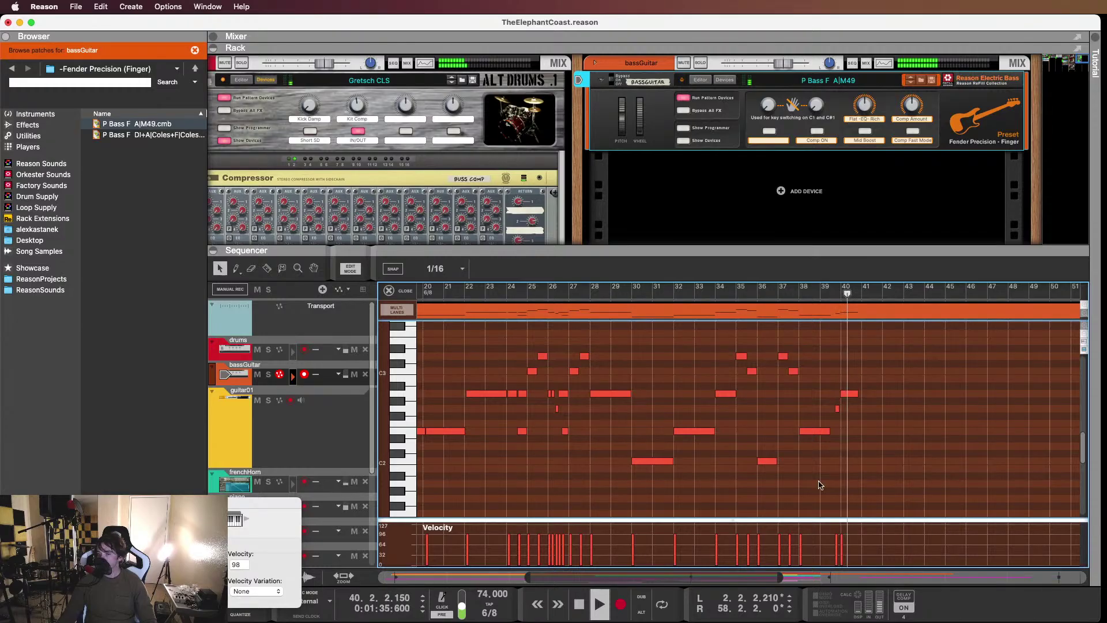
key(space)
Shift the short G2 pickup note before bar 40 slightly later to 39.5.2.36, and play from bar 39
scroll(815, 445, up, 6)
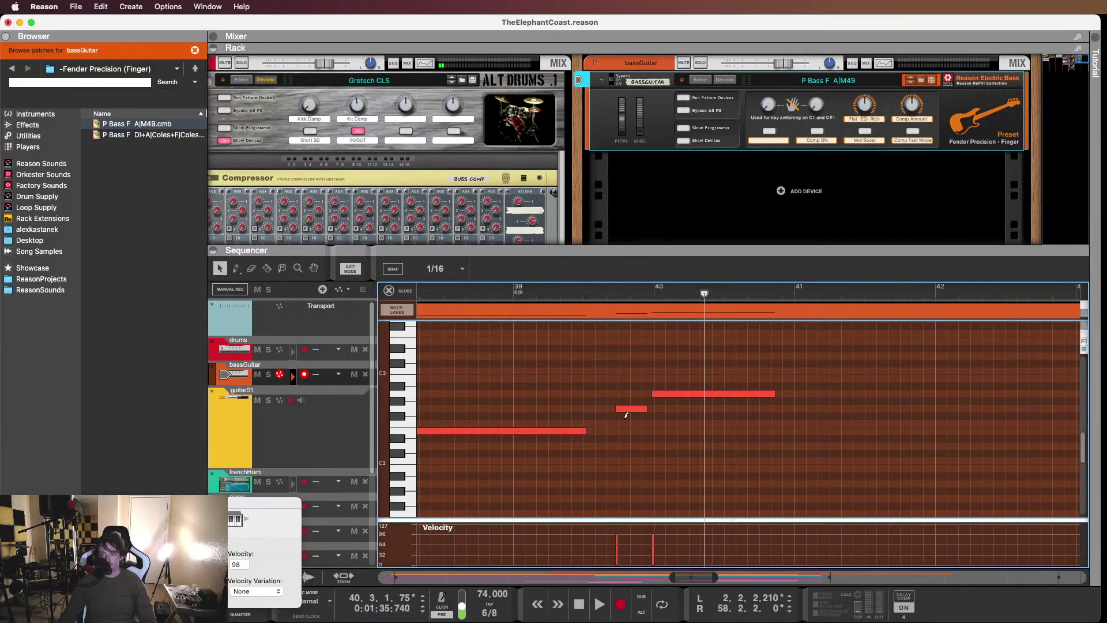
scroll(635, 418, up, 3)
click(684, 412)
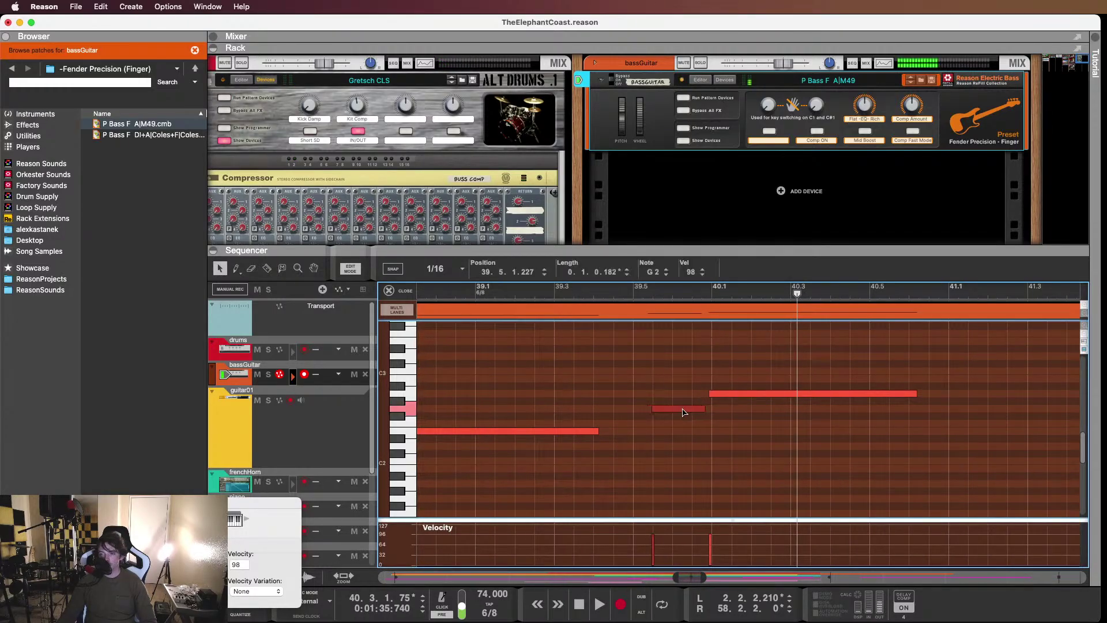
click(548, 299)
key(space)
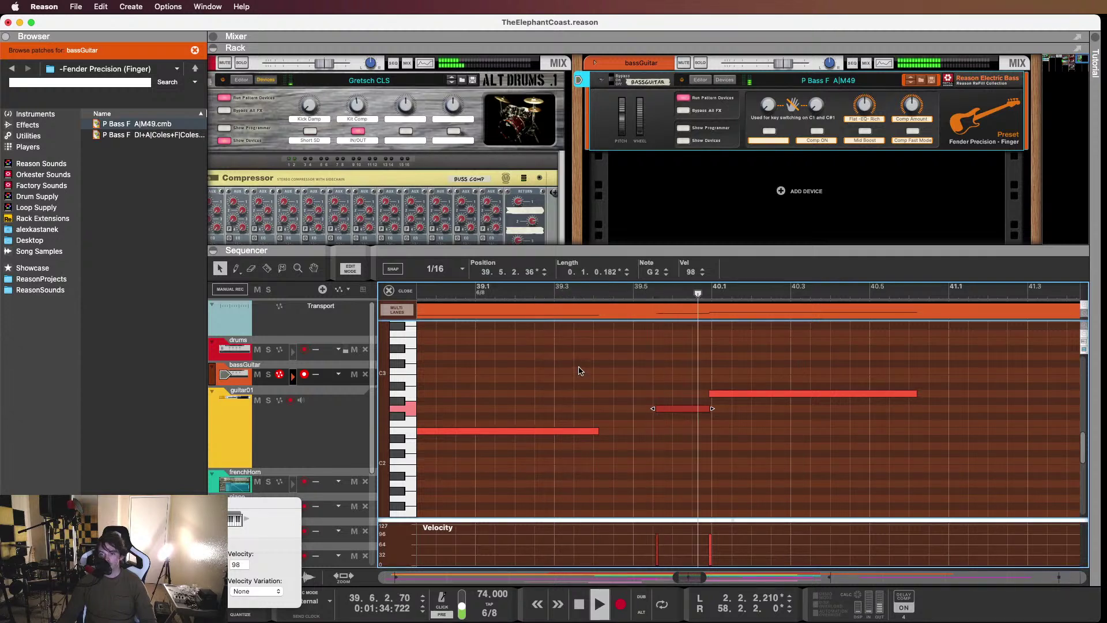
Extend the E2 note of bars 38 and 39 to a length of 1.4.0.179, reaching the G2 pickup, and audition the transition
click(594, 431)
drag(600, 431, 650, 444)
scroll(605, 404, down, 5)
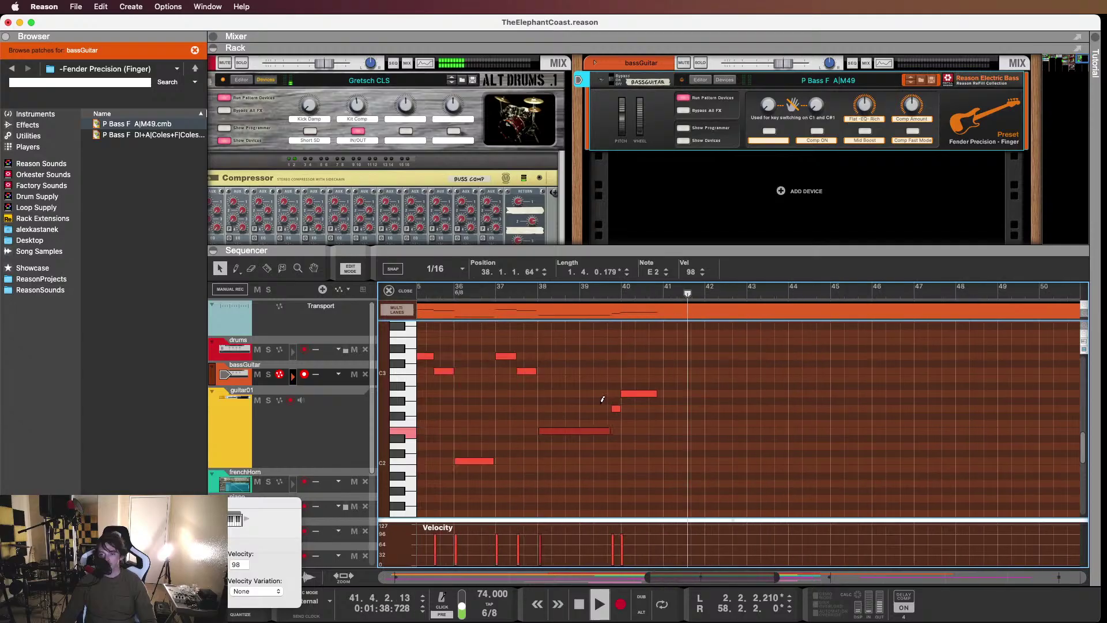
scroll(603, 399, down, 3)
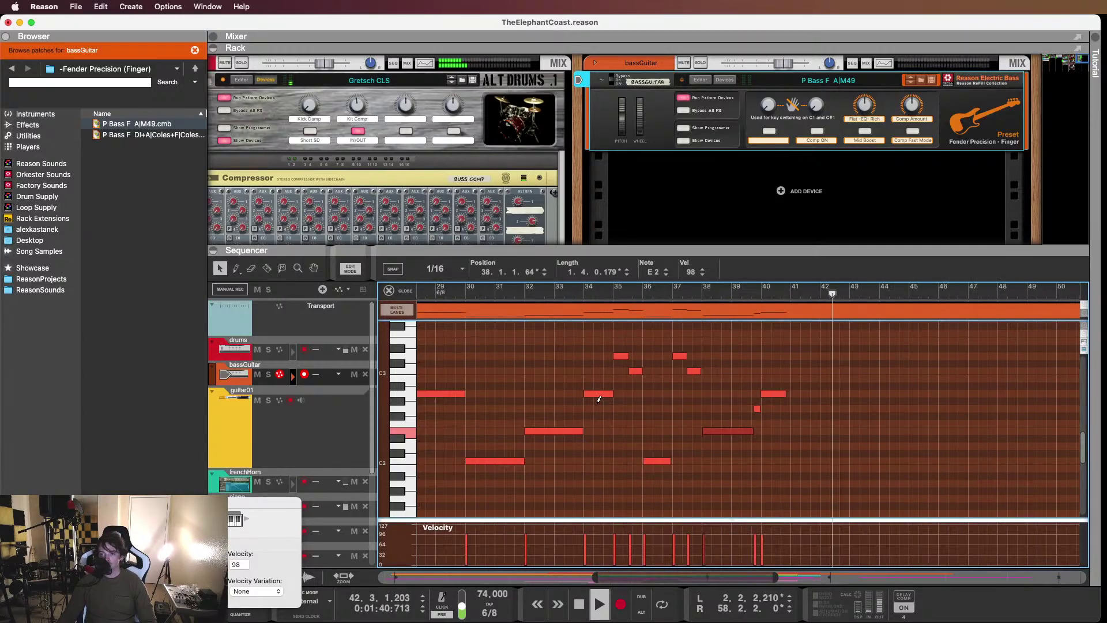
scroll(600, 399, down, 2)
key(space)
key(space)
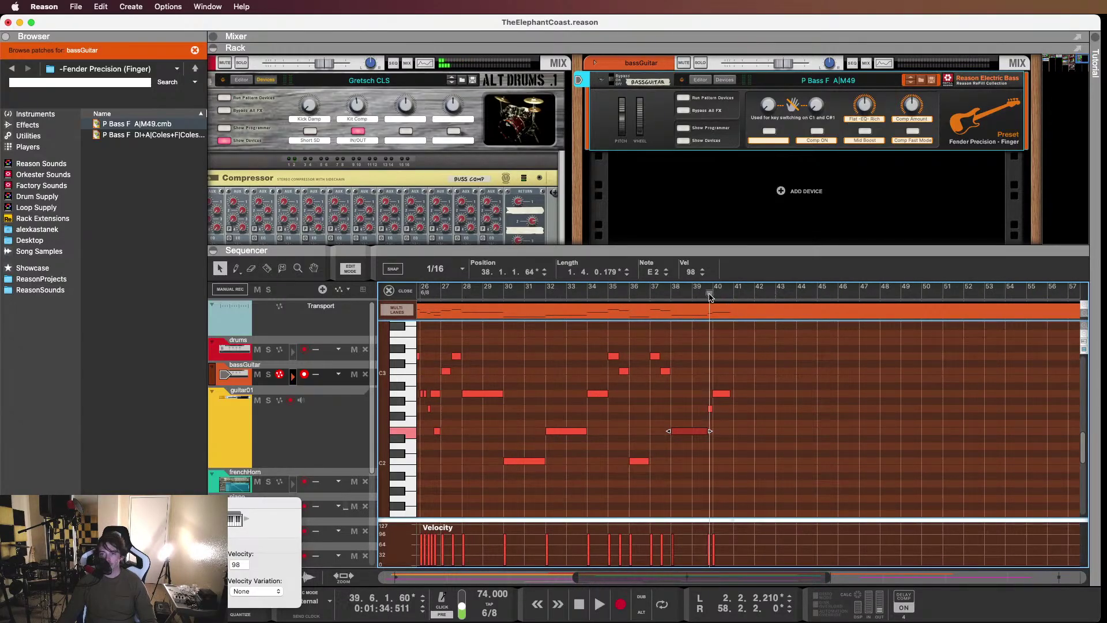
Replace the A2 note in bar 40 with copies of the long A2, C2 and E2 notes from bars 28 to 33
key(space)
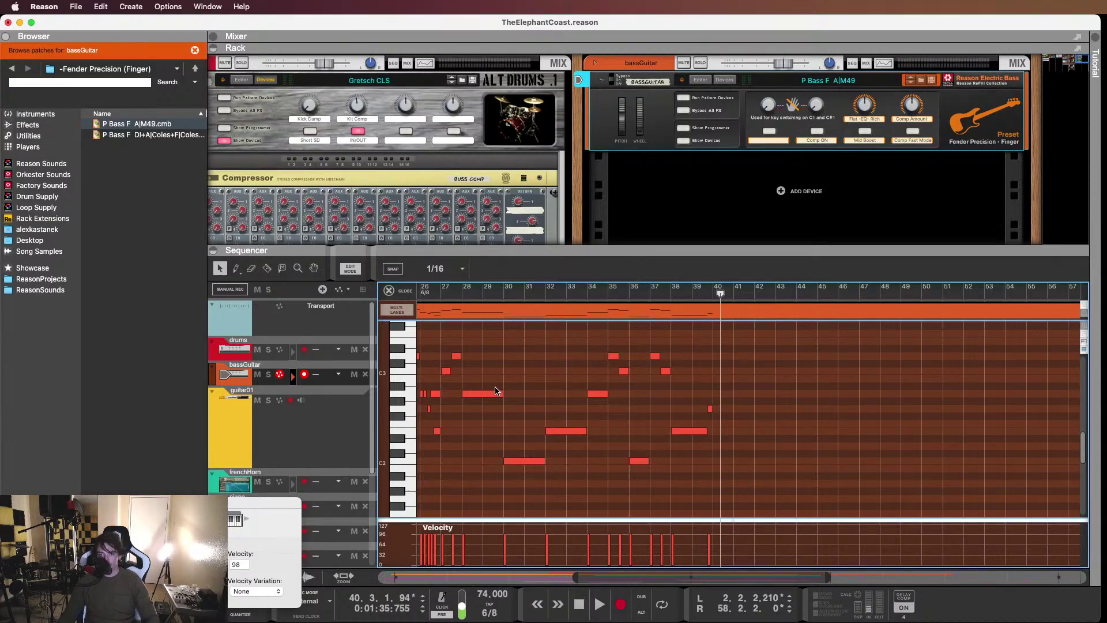
drag(495, 382, 553, 492)
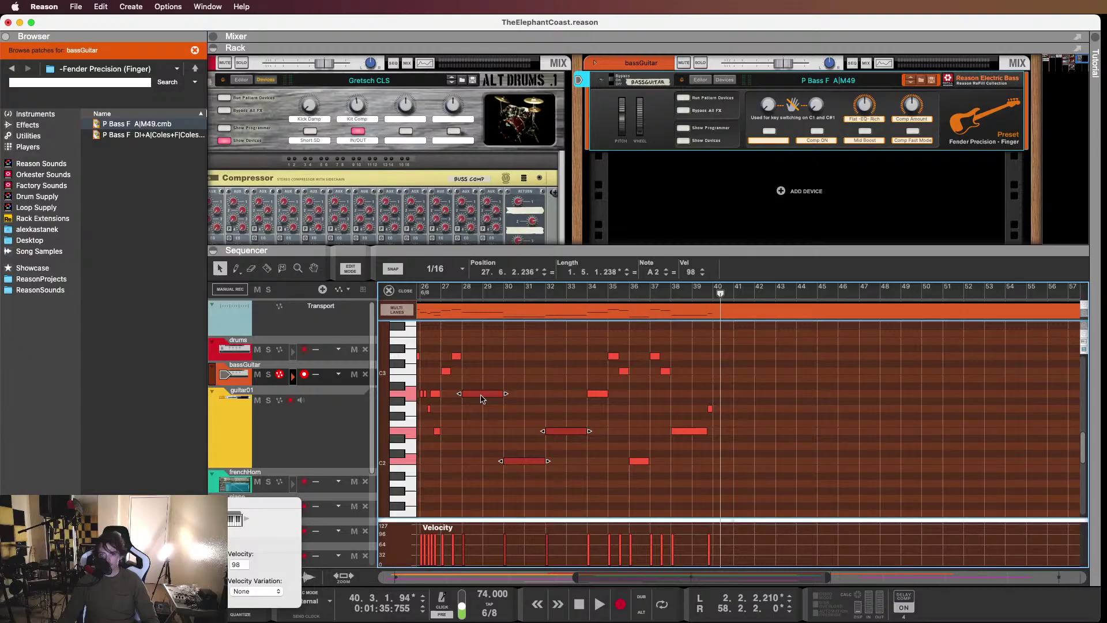
drag(482, 398, 729, 397)
click(698, 292)
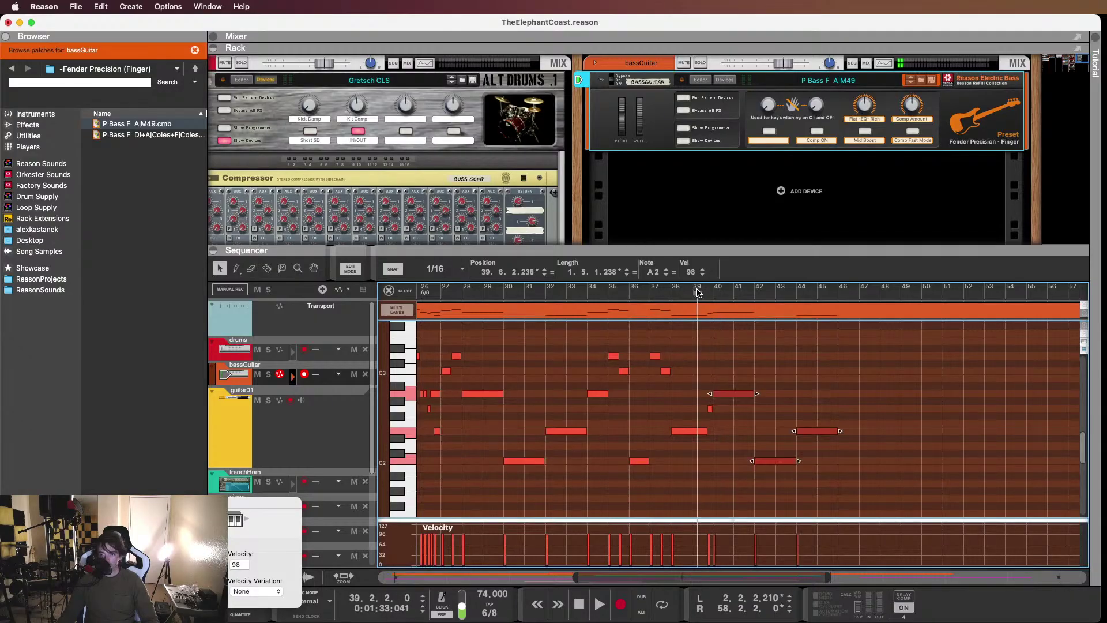
Copy the bass notes of bars 34 to 39 to start at bar 46, and audition the copied phrase
key(space)
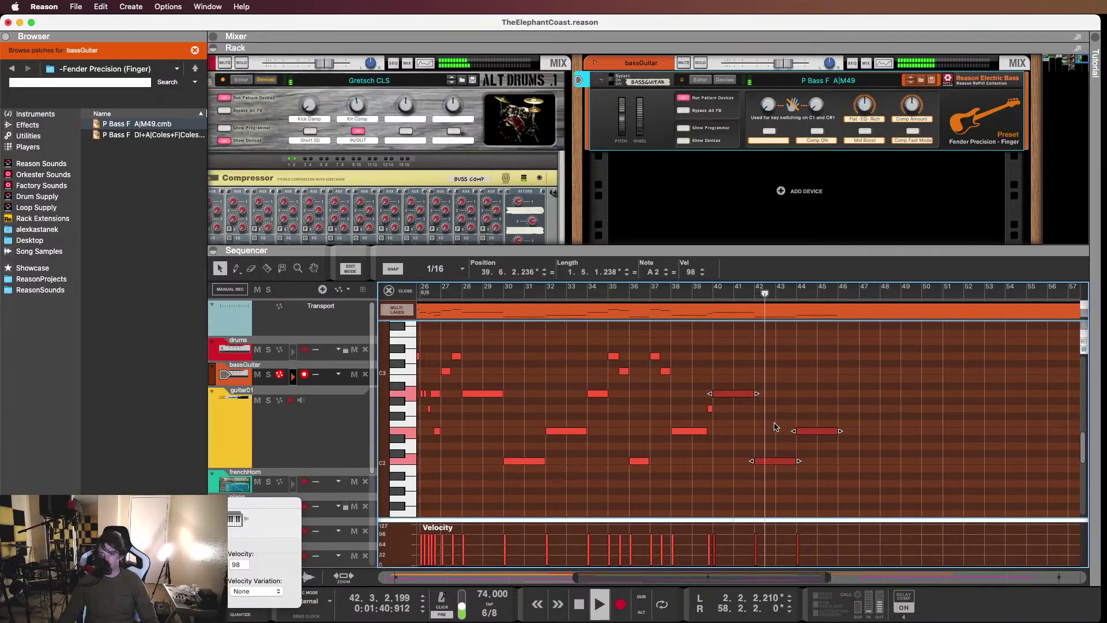
drag(745, 419, 730, 382)
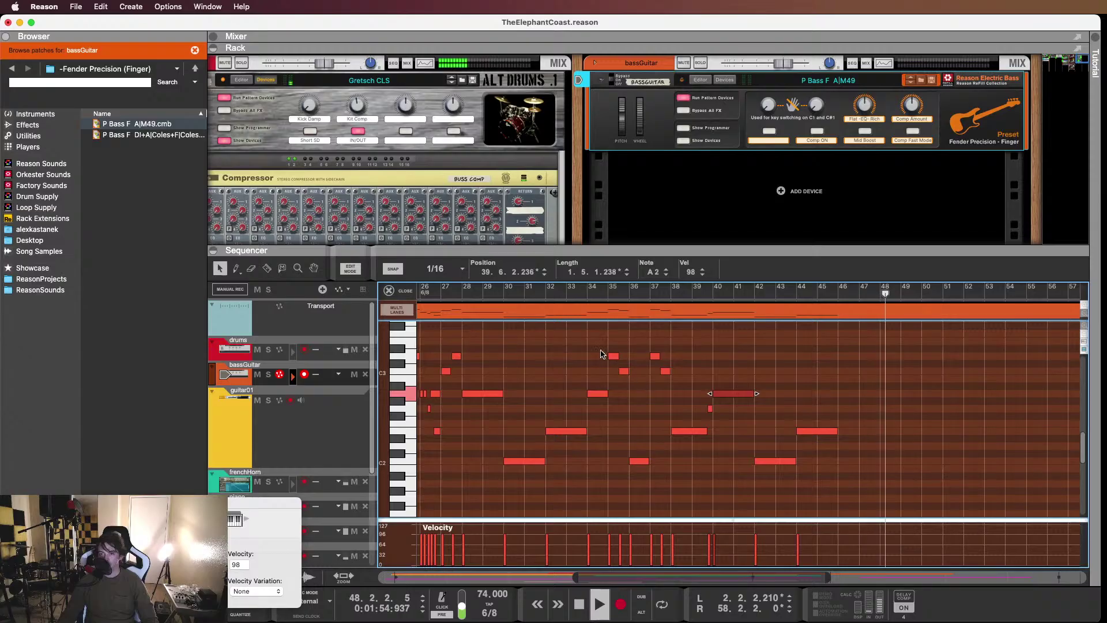
drag(597, 345, 679, 481)
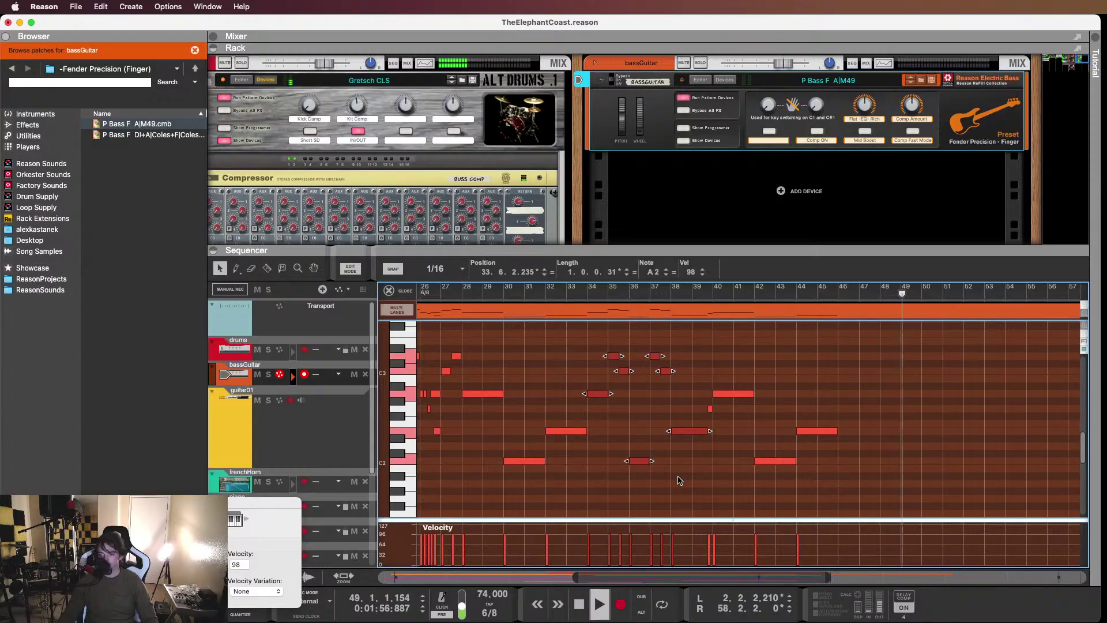
drag(597, 398, 847, 397)
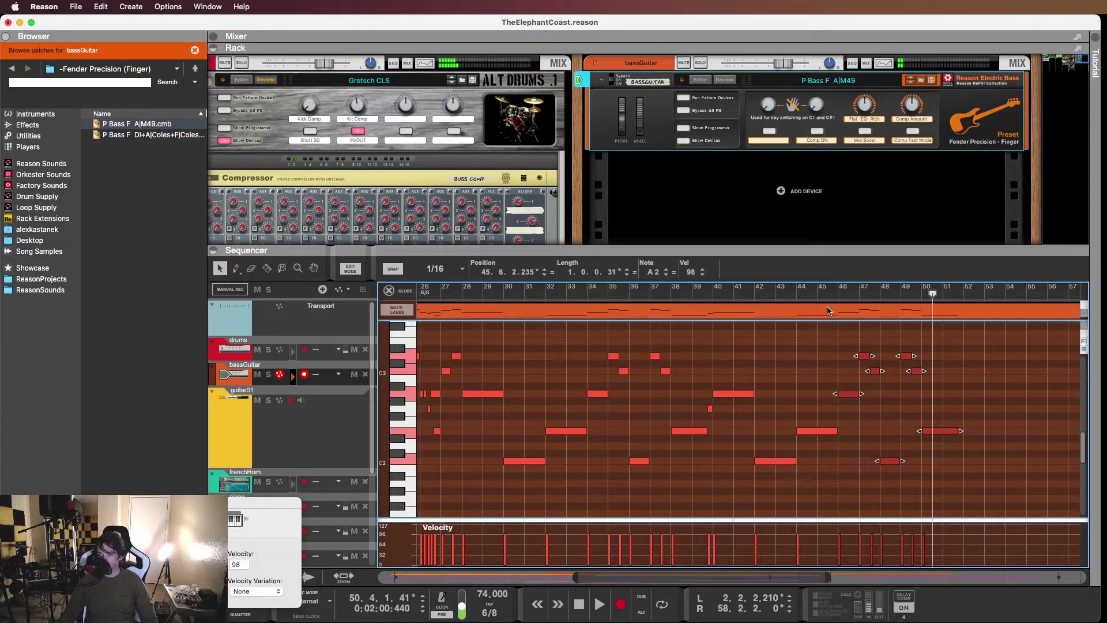
key(space)
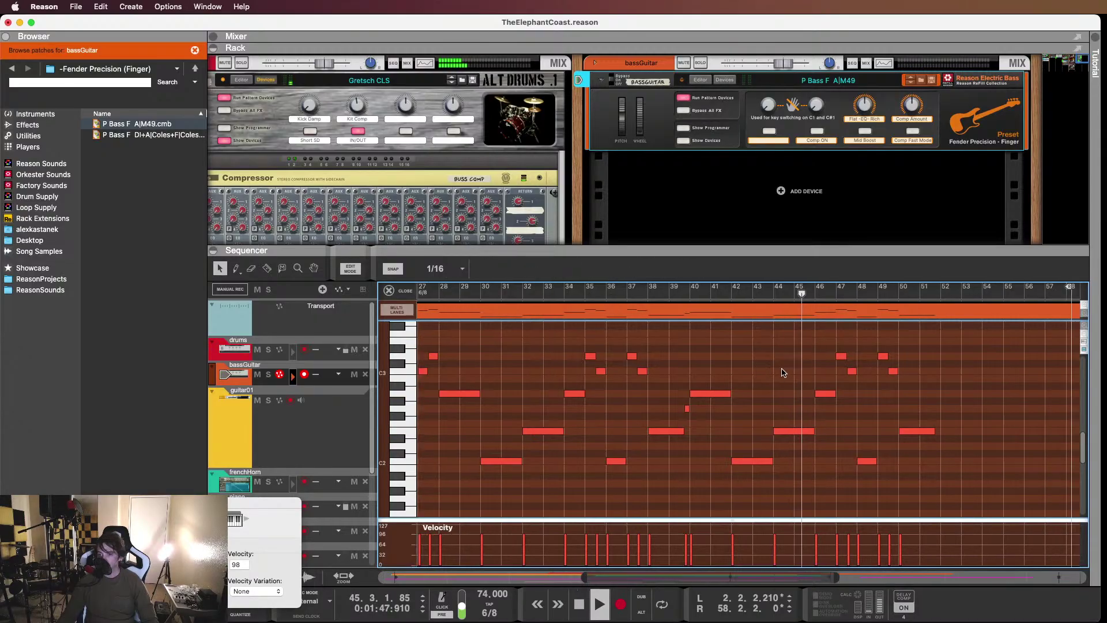
click(783, 371)
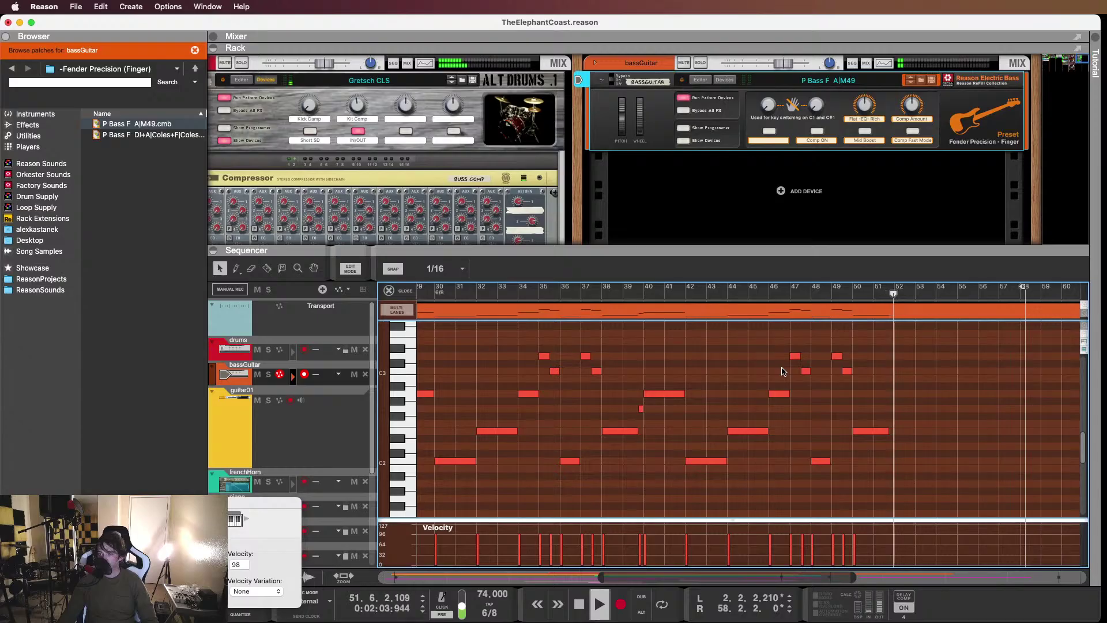
Lengthen the E2 note at bar 50 to reach bar 52, and copy the long A2 note from bar 40 to bar 52
click(870, 432)
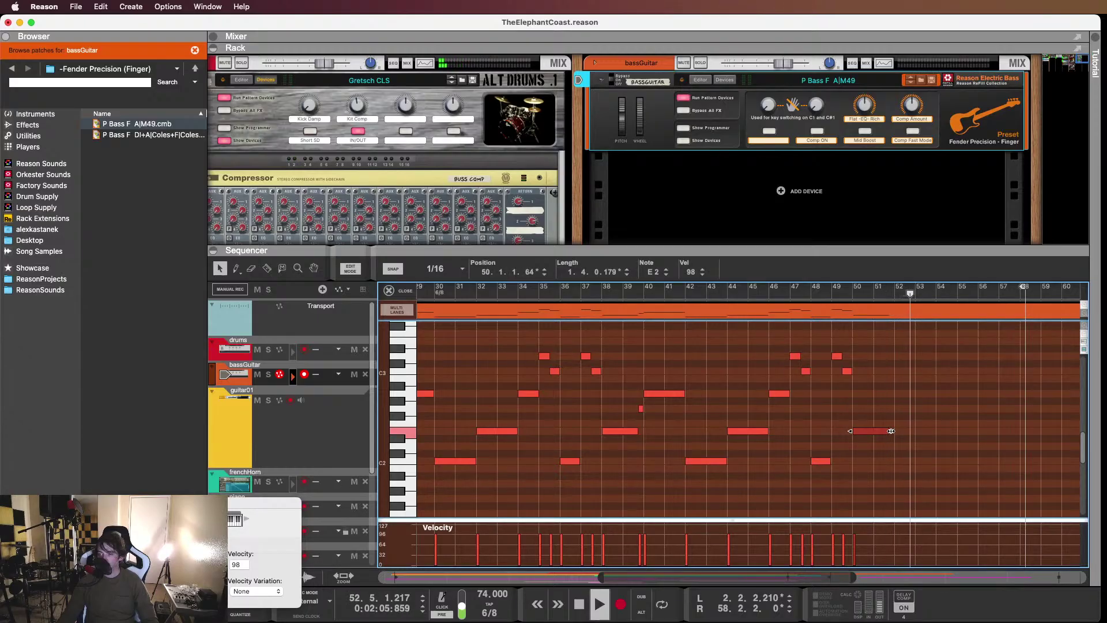
click(669, 395)
drag(671, 399, 919, 397)
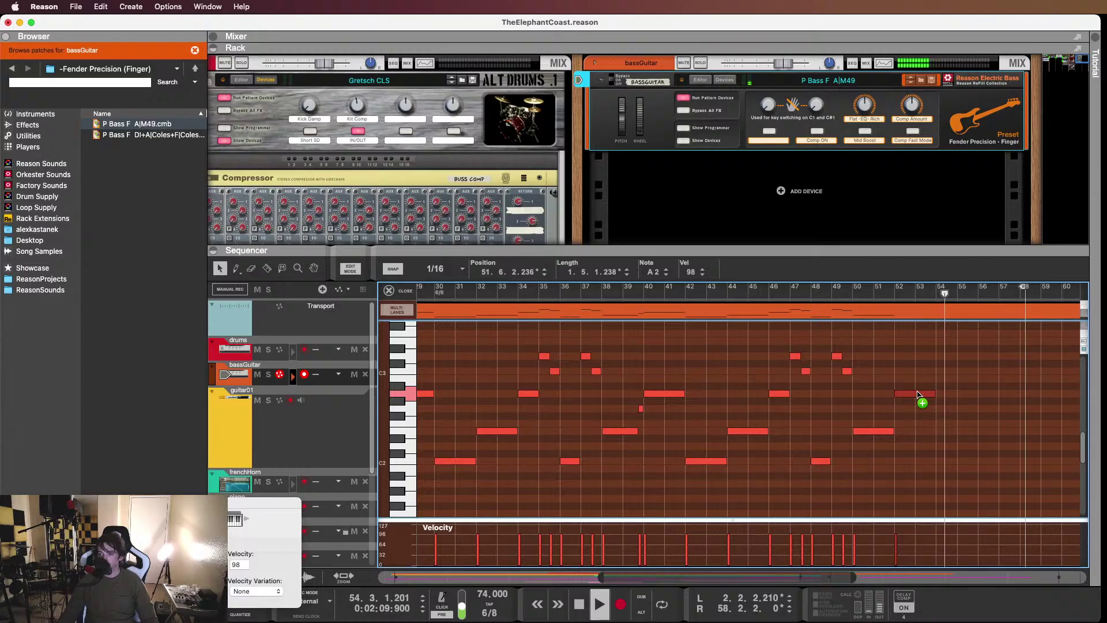
Play from bar 51 and extend the A2 note at bar 52 to a length of 3.4.0.3
click(887, 295)
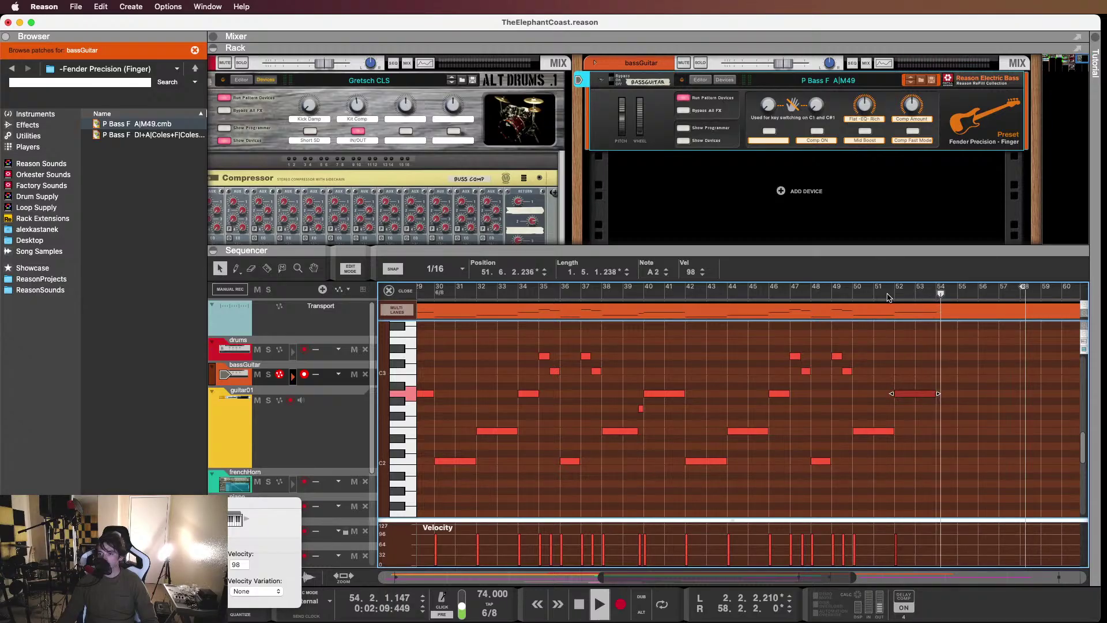
drag(938, 394, 975, 403)
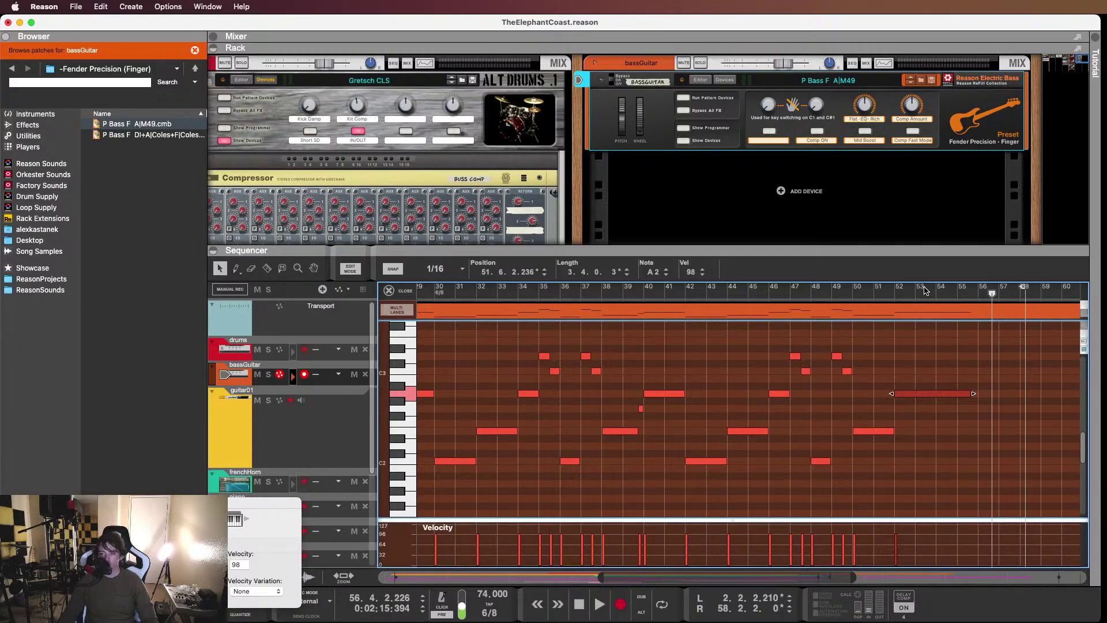
click(898, 388)
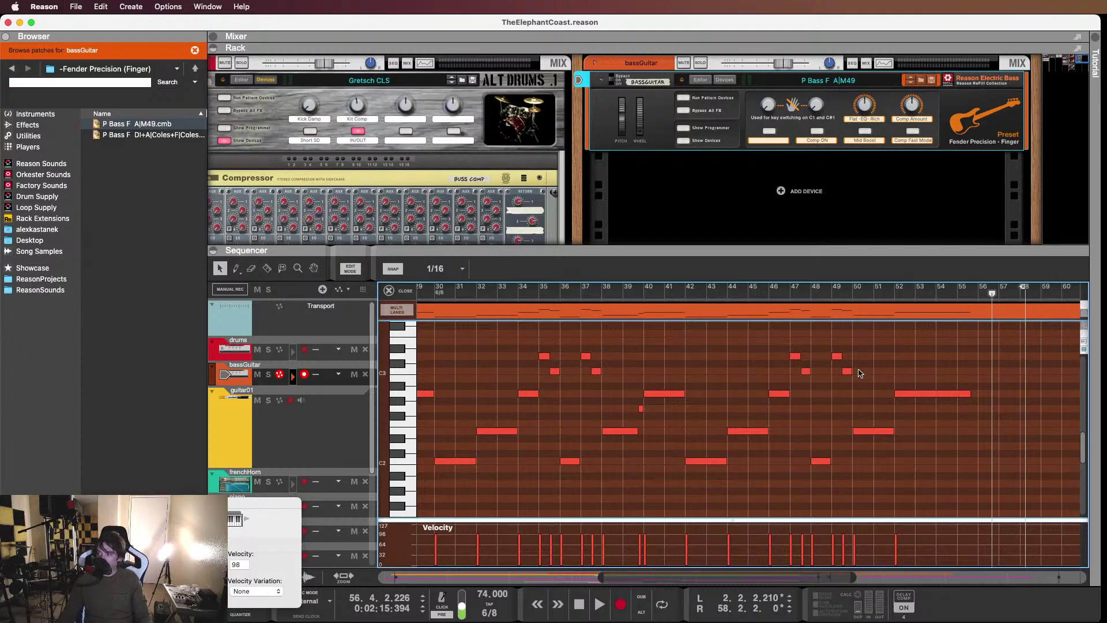
scroll(855, 369, left, 5)
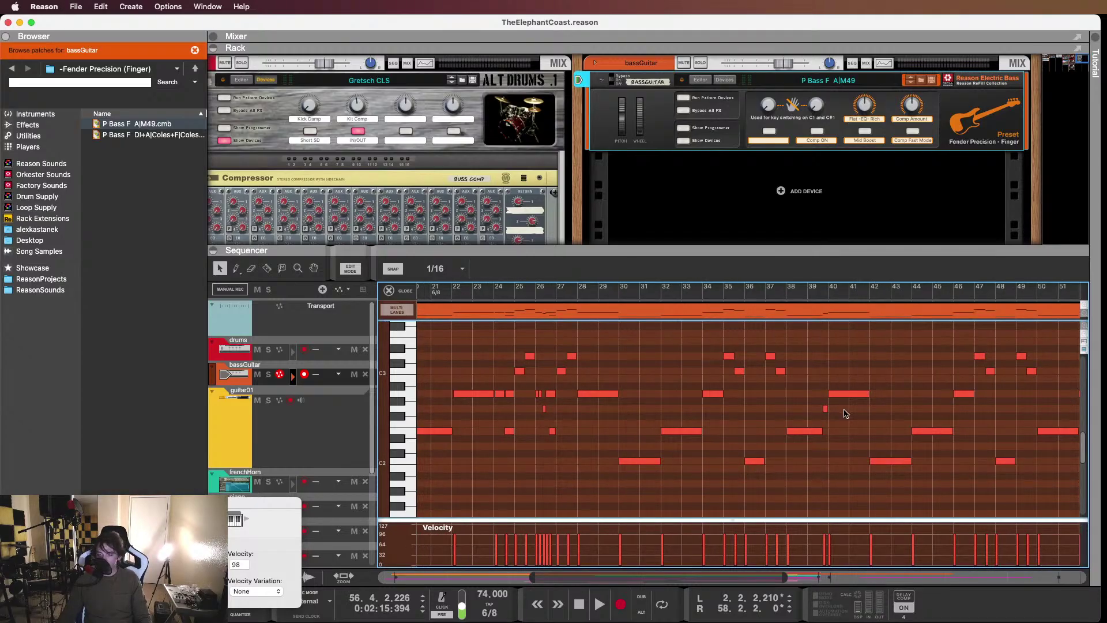
scroll(718, 371, up, 3)
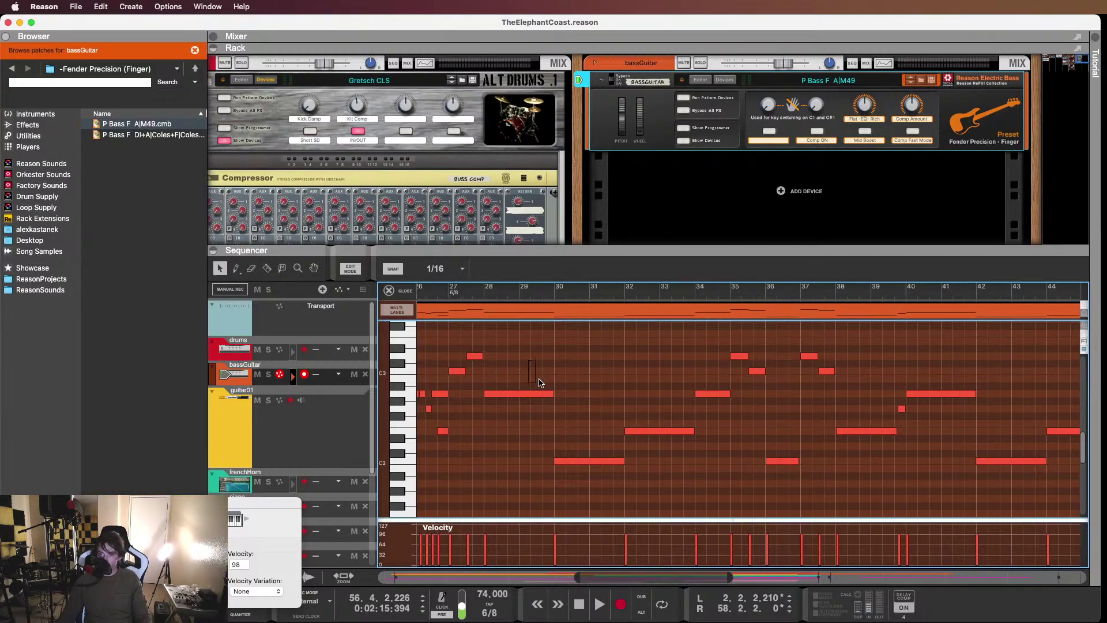
drag(540, 383, 693, 486)
drag(542, 372, 714, 490)
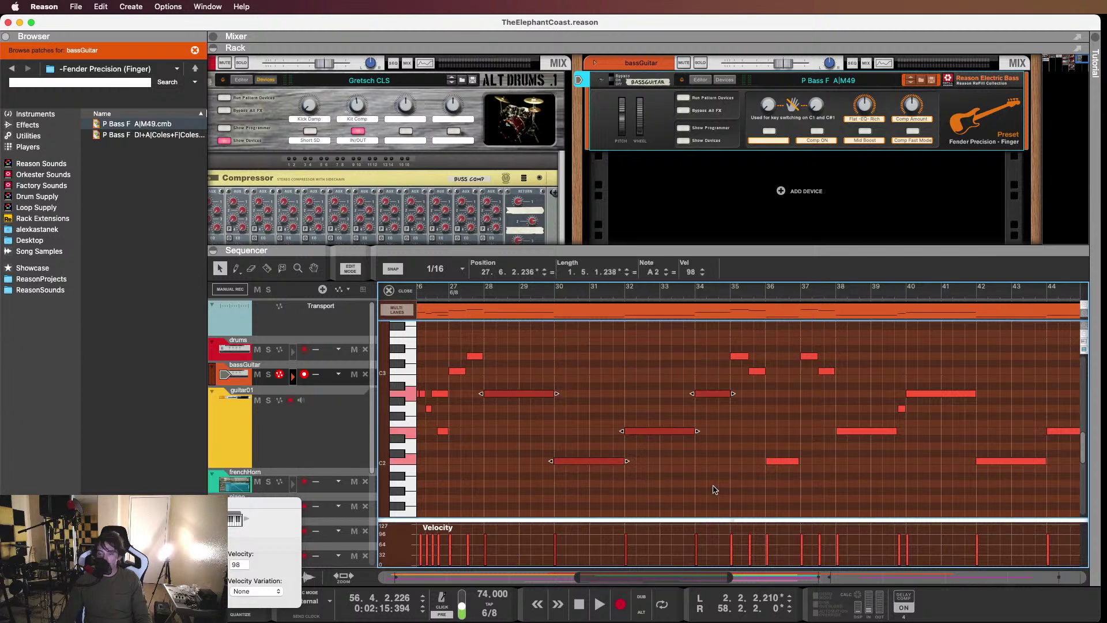
click(521, 350)
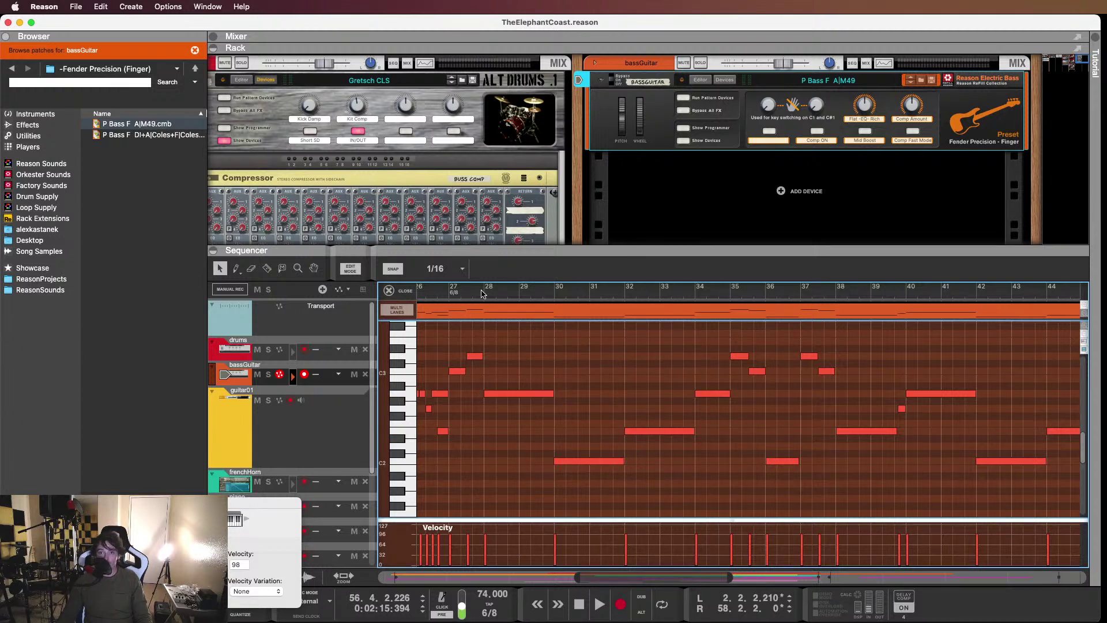
Play the bass part from the end of bar 26 to bar 48 to check the copied phrases
click(458, 292)
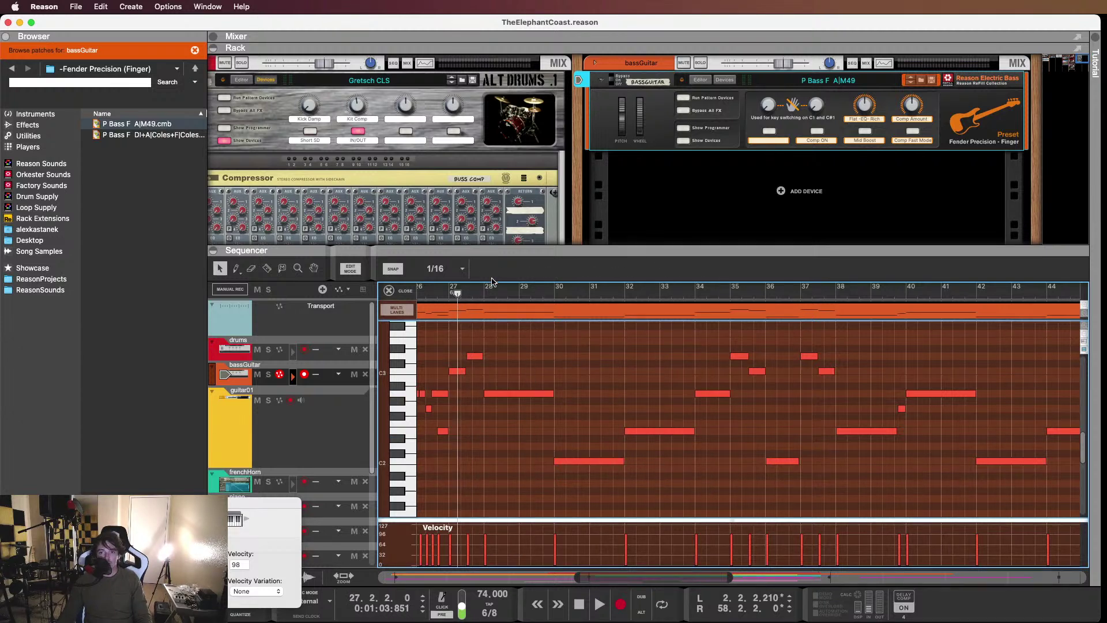
key(z)
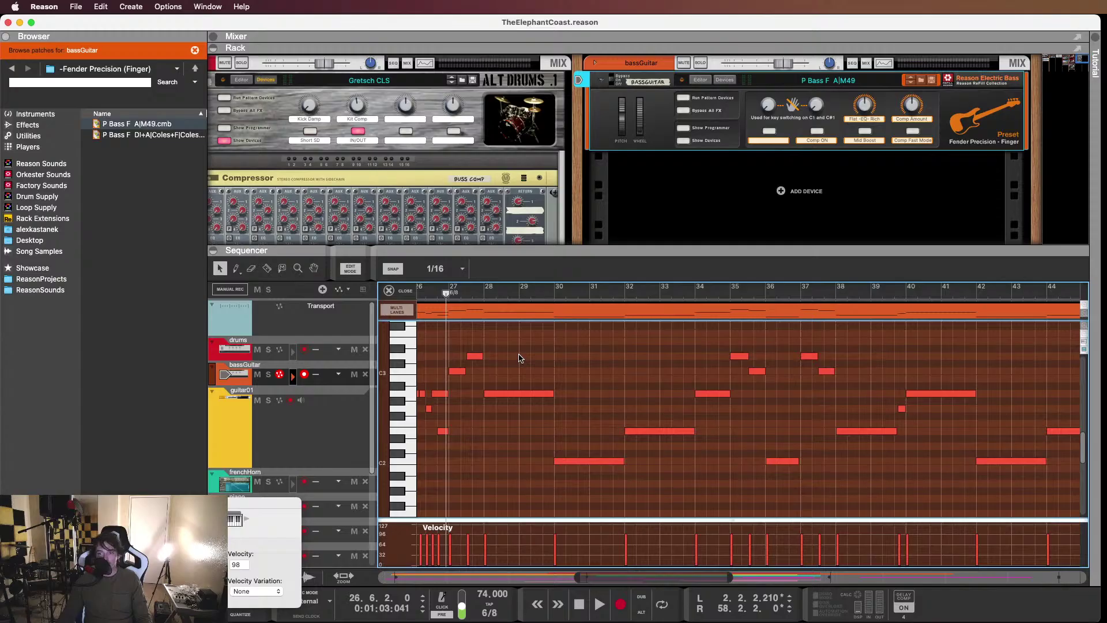
scroll(519, 358, left, 5)
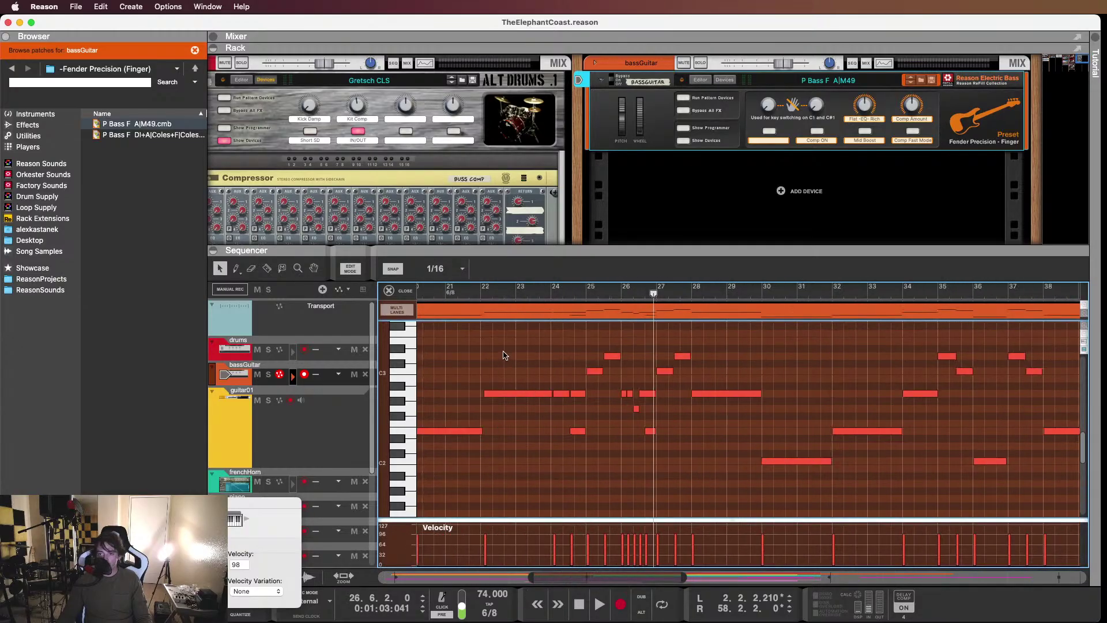
scroll(502, 355, right, 3)
key(space)
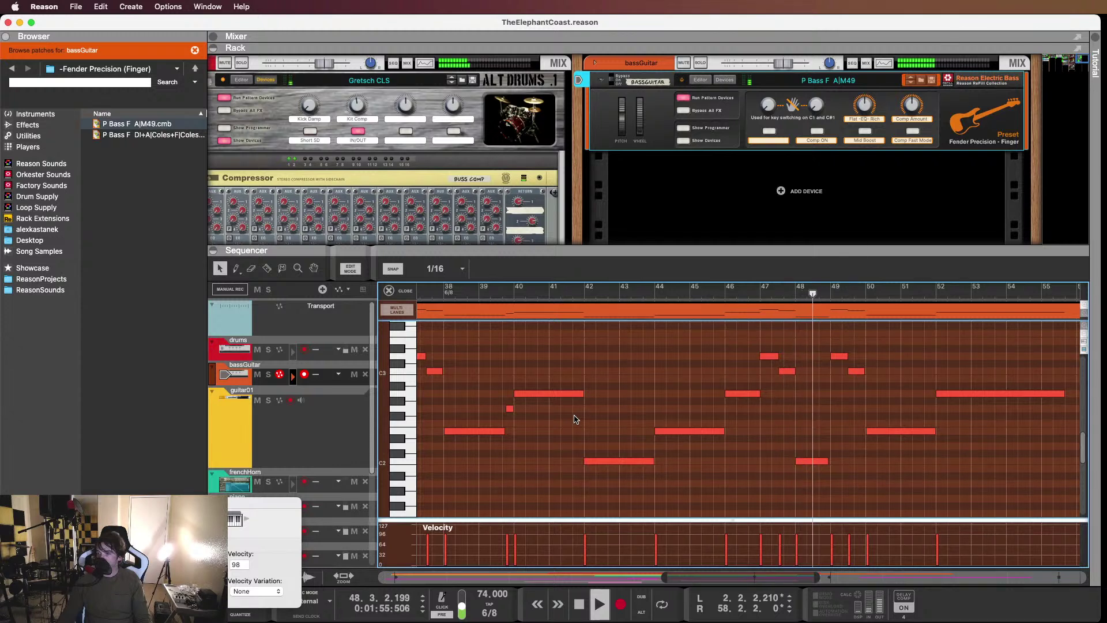
scroll(767, 412, up, 5)
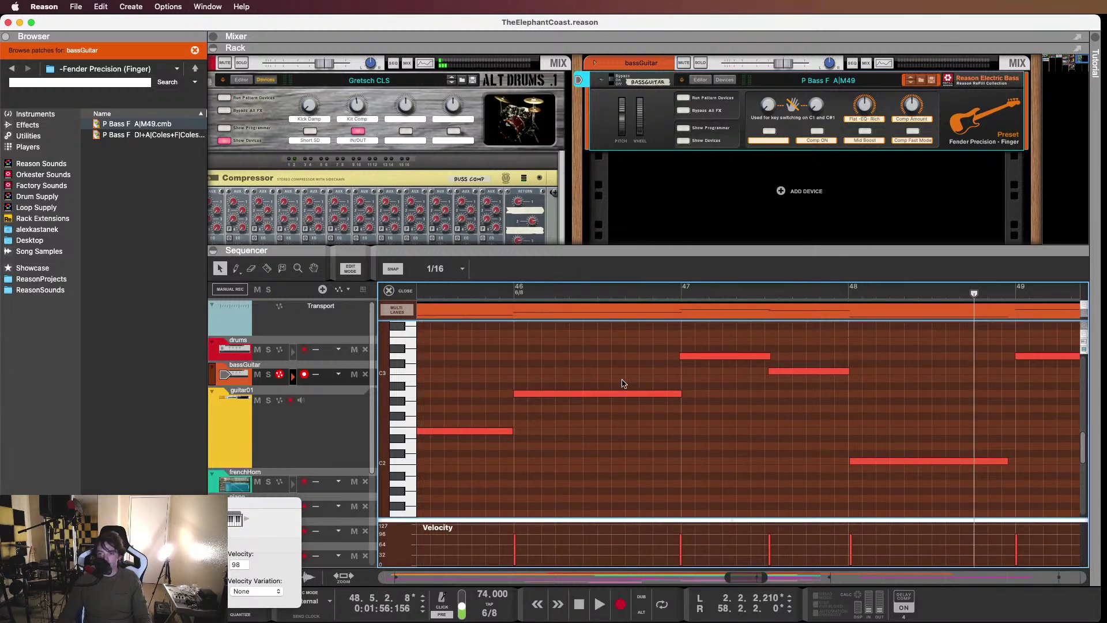
Shorten the A2 bass note at the start of bar 46 to a length of 0.0.1.202
scroll(614, 378, down, 2)
click(646, 393)
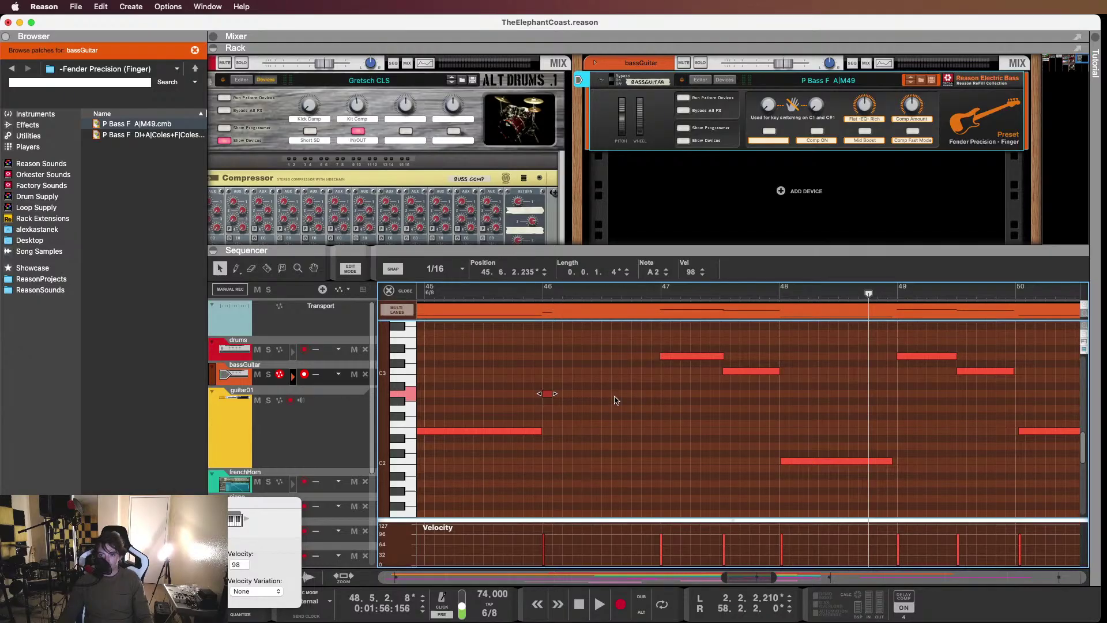
scroll(574, 426, up, 2)
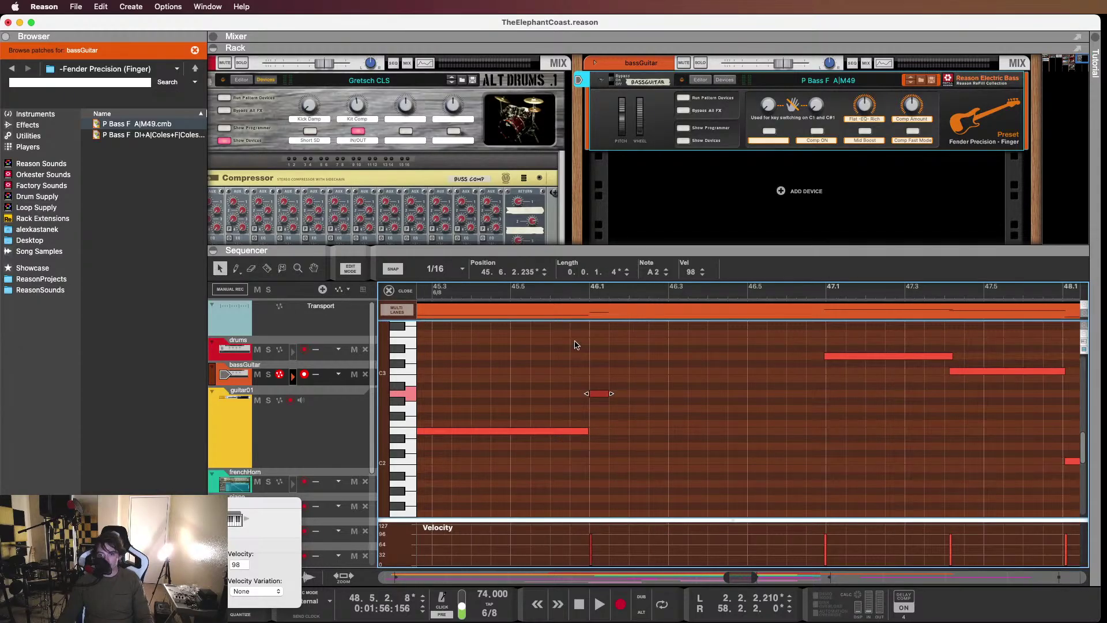
click(535, 297)
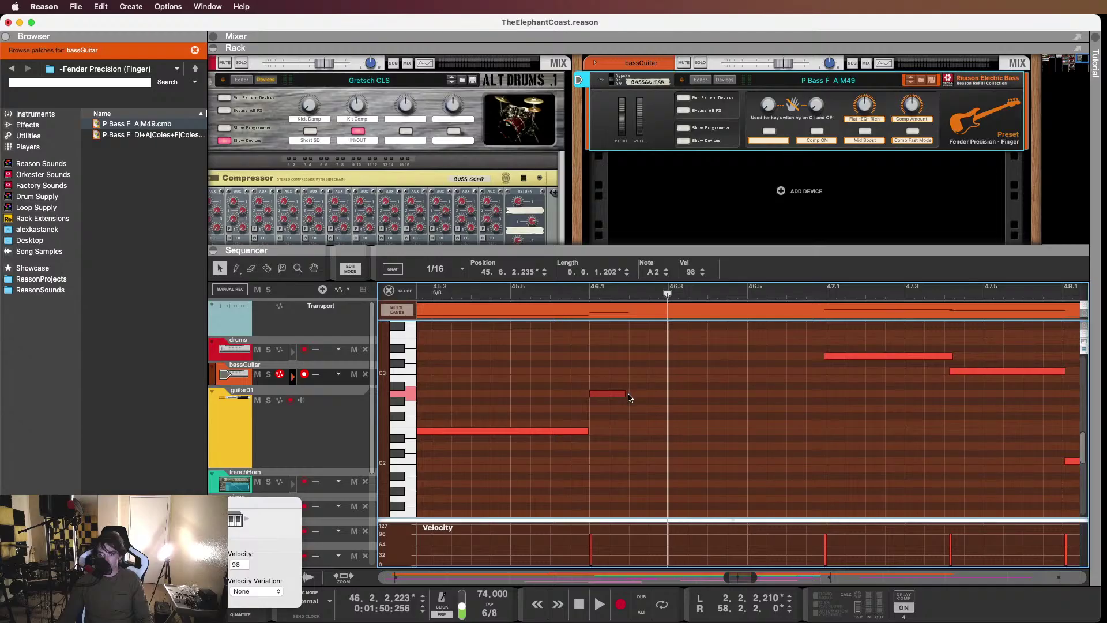
Copy the shortened A2 note to 46.1.2.239 with a length of 0.0.0.196 and audition the result
drag(607, 398, 648, 398)
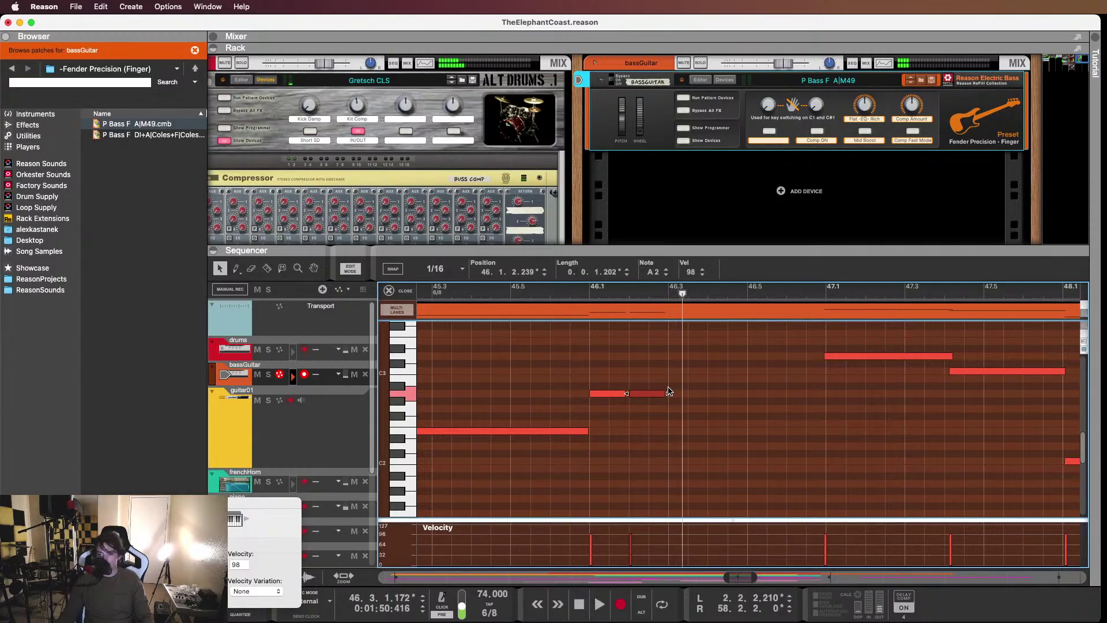
click(558, 297)
key(space)
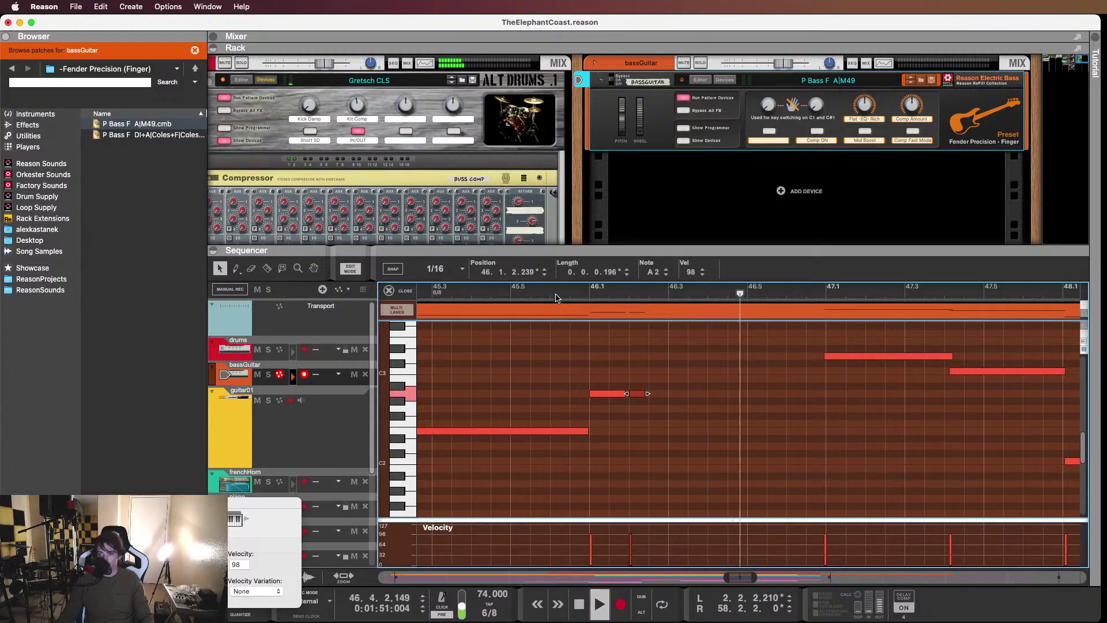
key(space)
Copy the short A2 note to 46.2.1.231 and play back the start of bar 46
drag(645, 396, 652, 398)
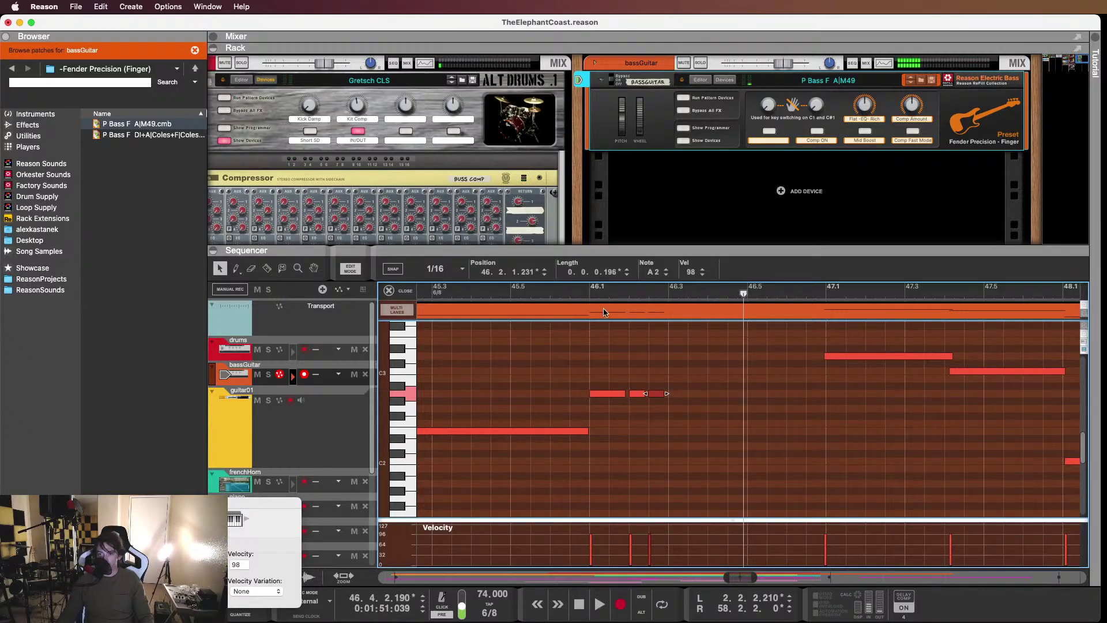
click(571, 294)
key(space)
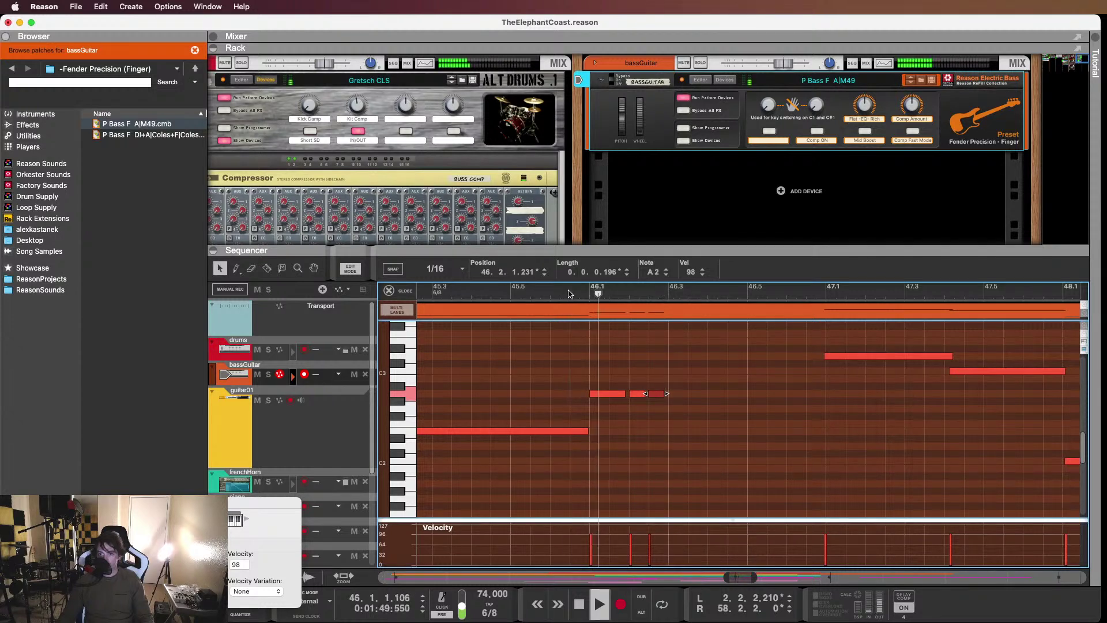
key(space)
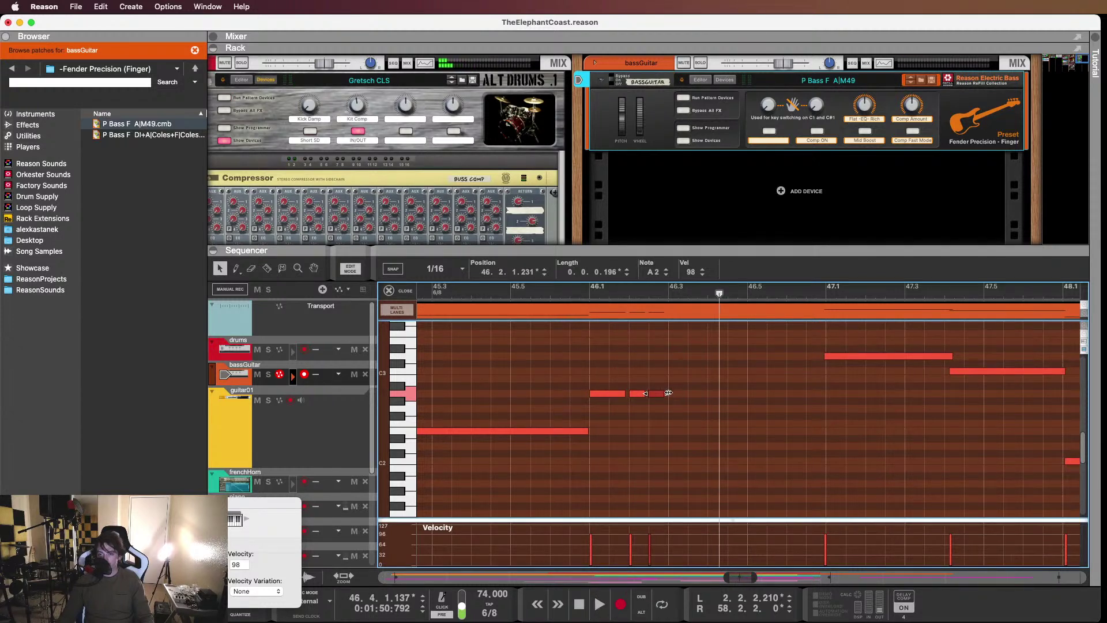
Lengthen the third A2 note in bar 46 to 0.0.1.223 while auditioning the rhythm
click(579, 295)
key(space)
key(space)
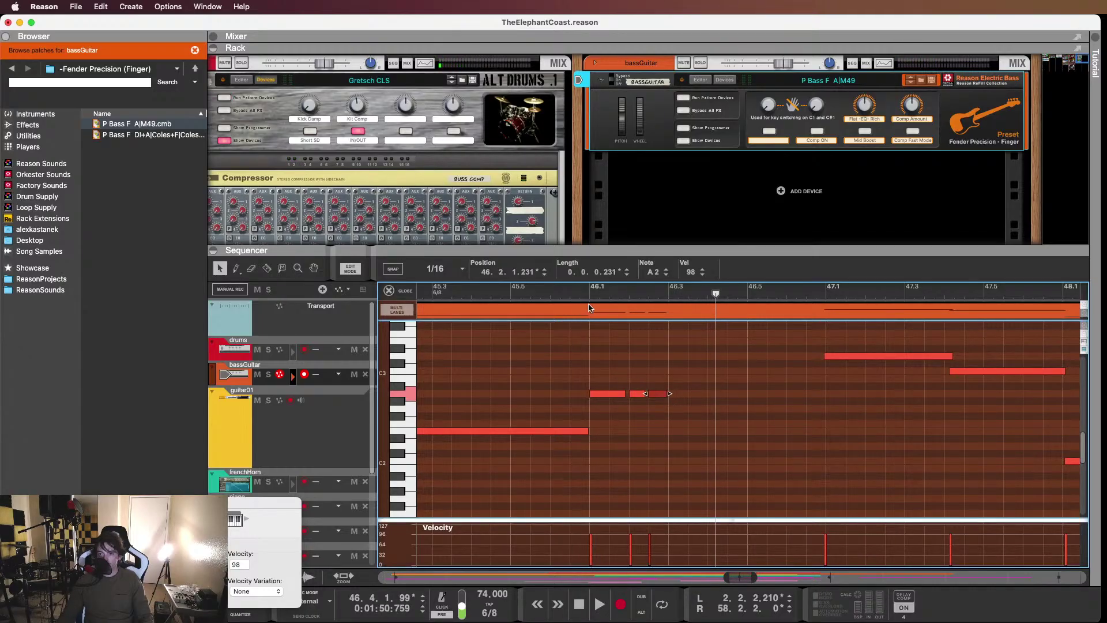
key(space)
key(space)
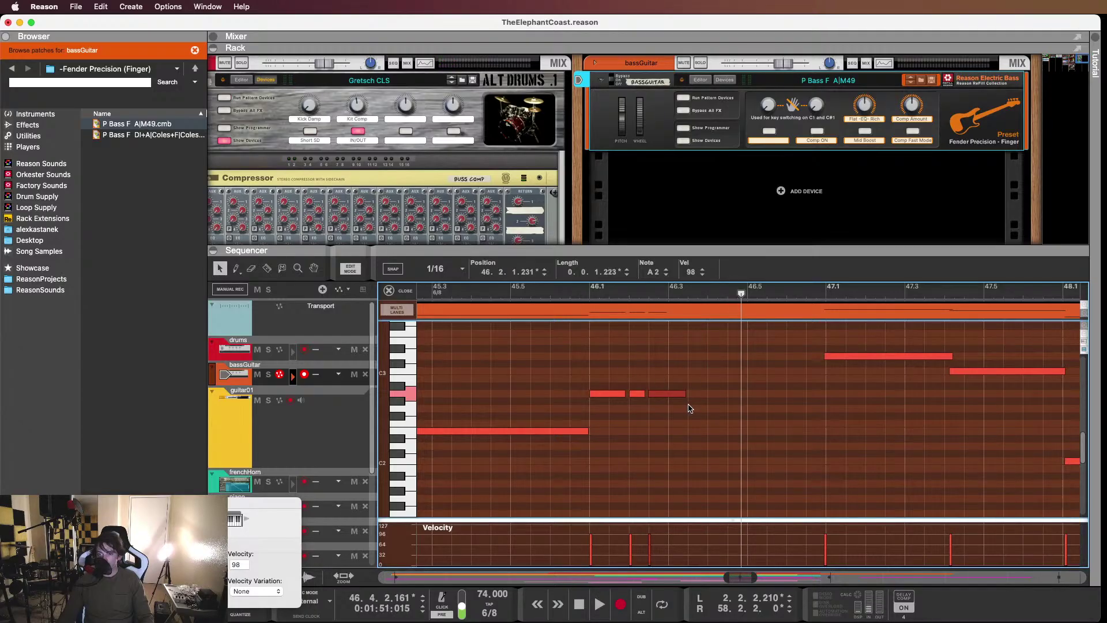
Add two A2 notes at 46.3.1.235 and 46.3.2.227, making the second one 0.0.1.216 long, and audition them
alt+drag(676, 397, 719, 398)
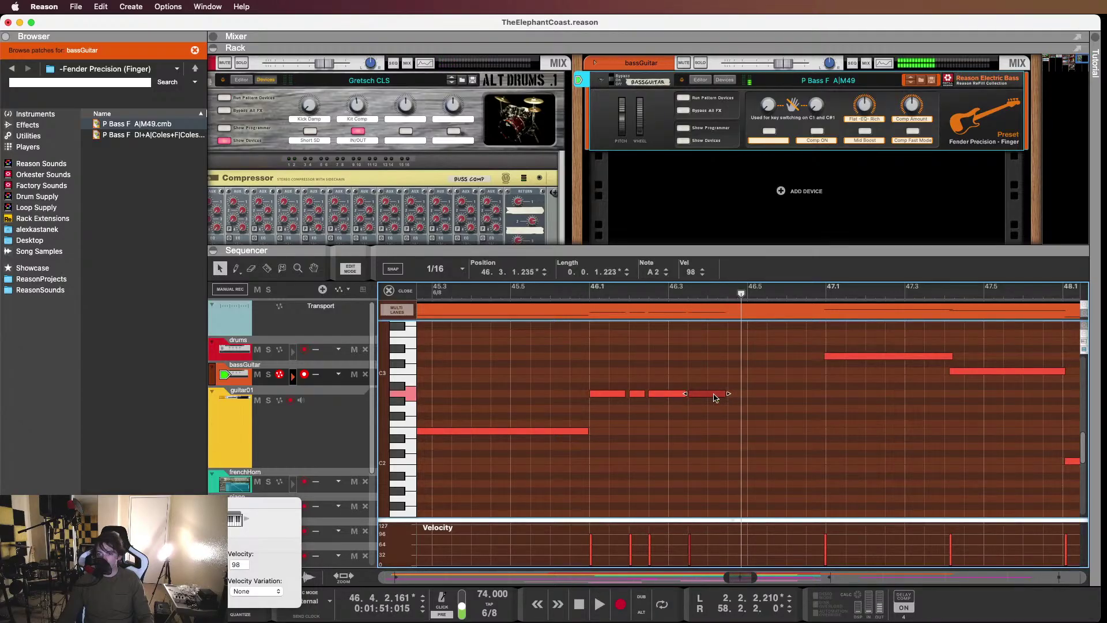
alt+drag(709, 396, 714, 397)
key(space)
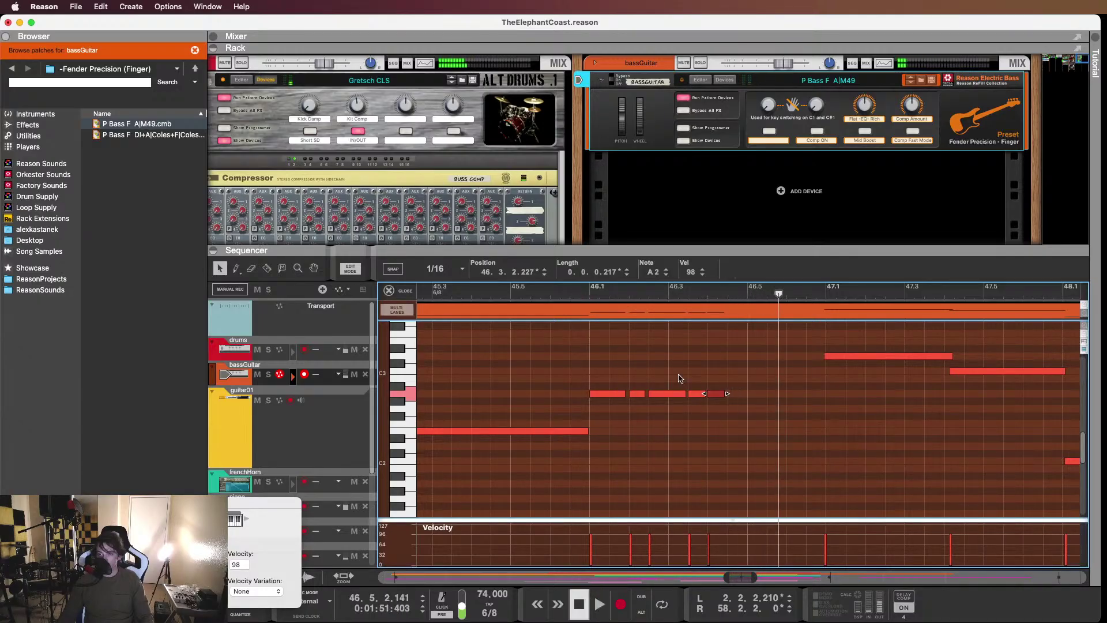
key(space)
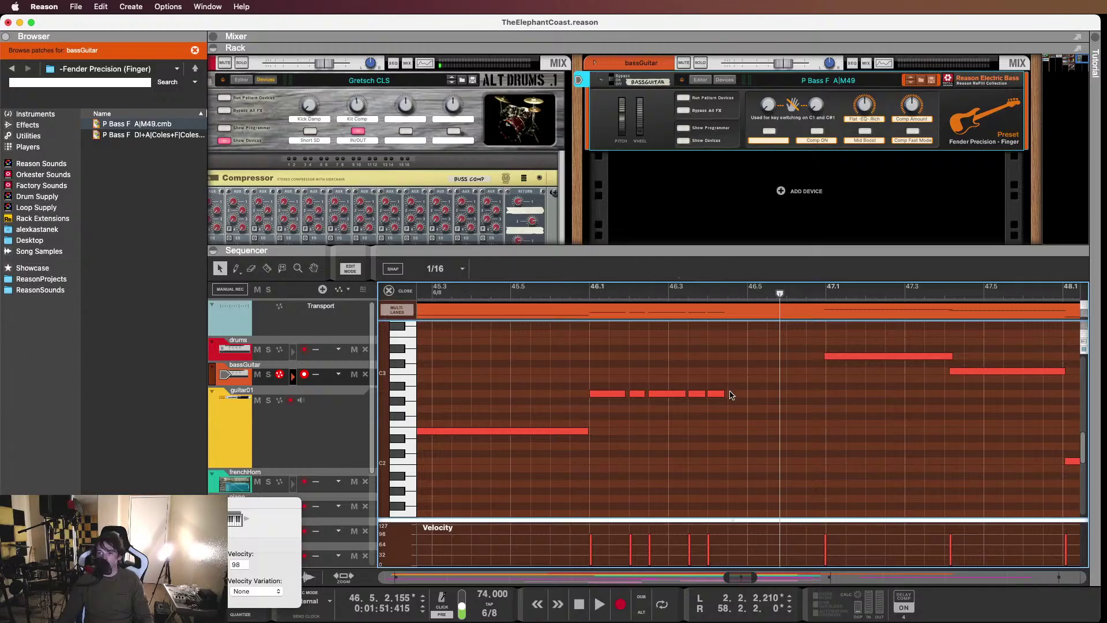
click(720, 397)
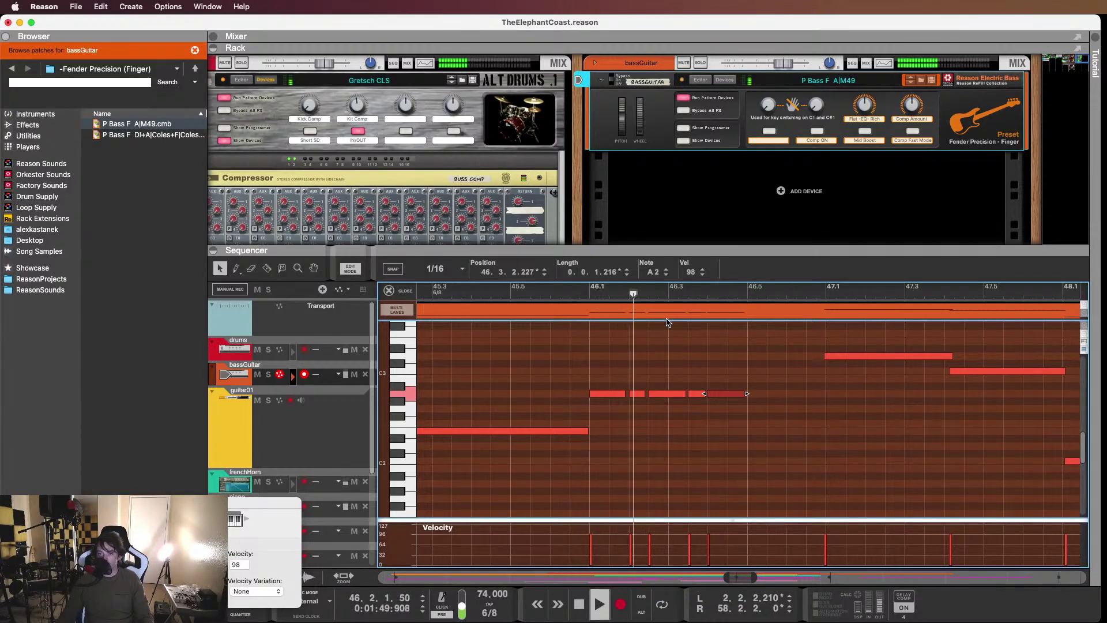
key(space)
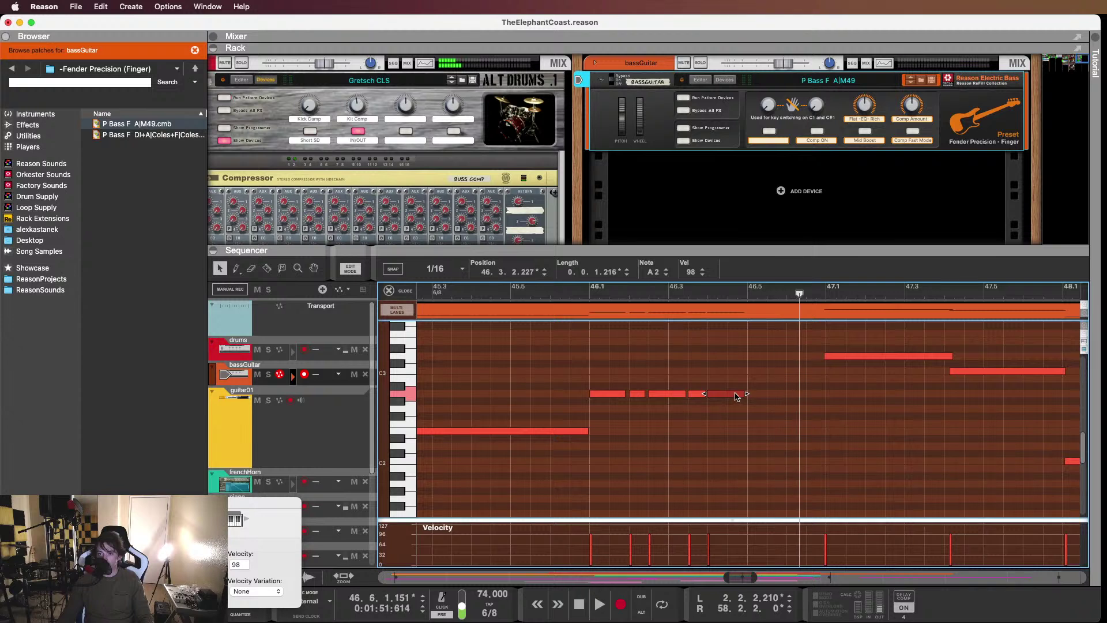
Continue the A2 pattern to the end of bar 46 with three more notes, the last at 46.6.1.234 with length 0.0.0.232
drag(733, 393, 767, 396)
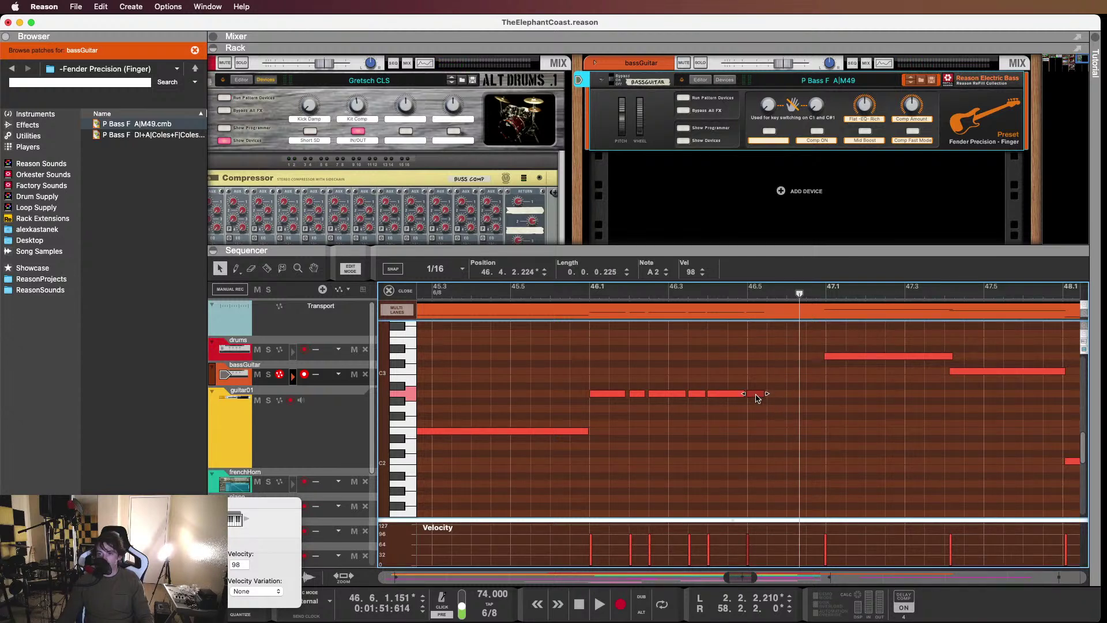
drag(757, 398, 777, 397)
click(576, 295)
key(space)
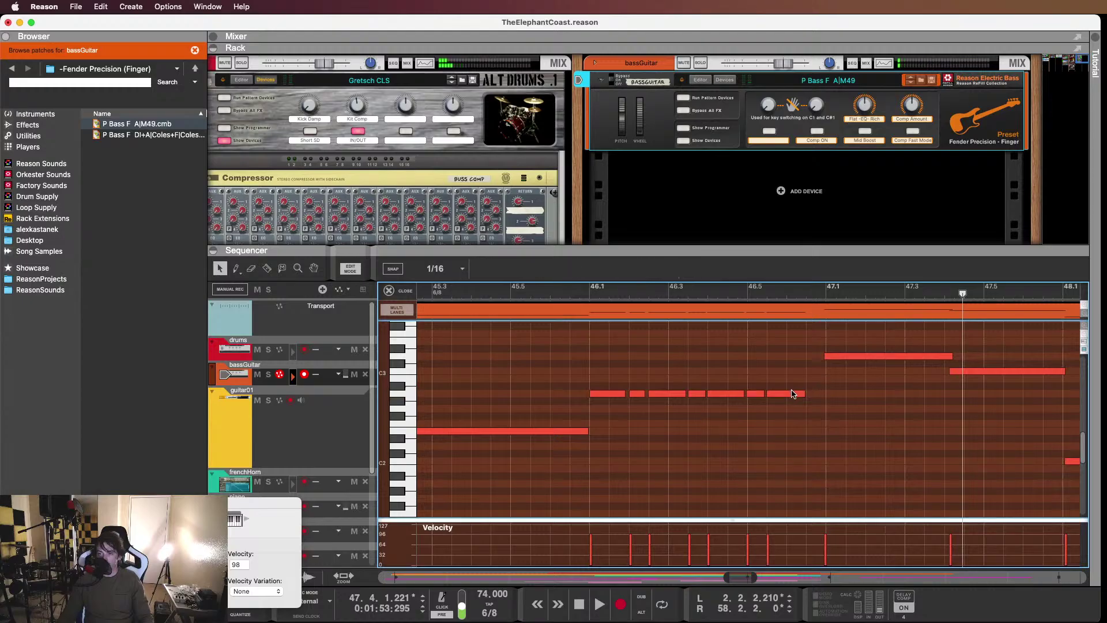
drag(794, 395, 833, 398)
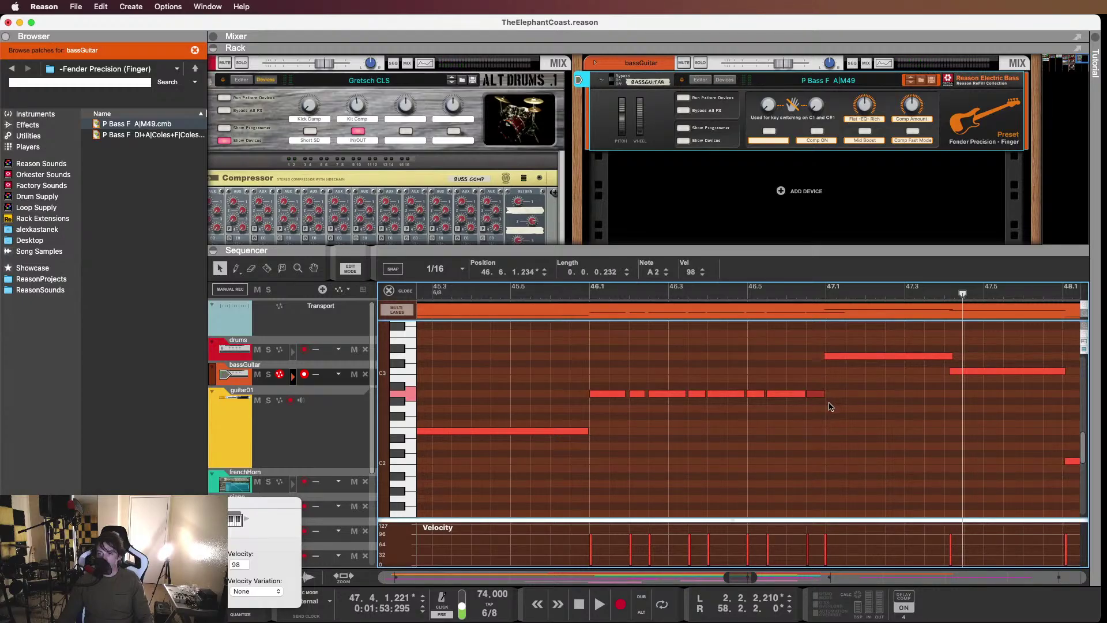
Shorten the D3 note at the start of bar 47 to 0.0.1.232 and audition the change from bar 46
drag(836, 356, 840, 358)
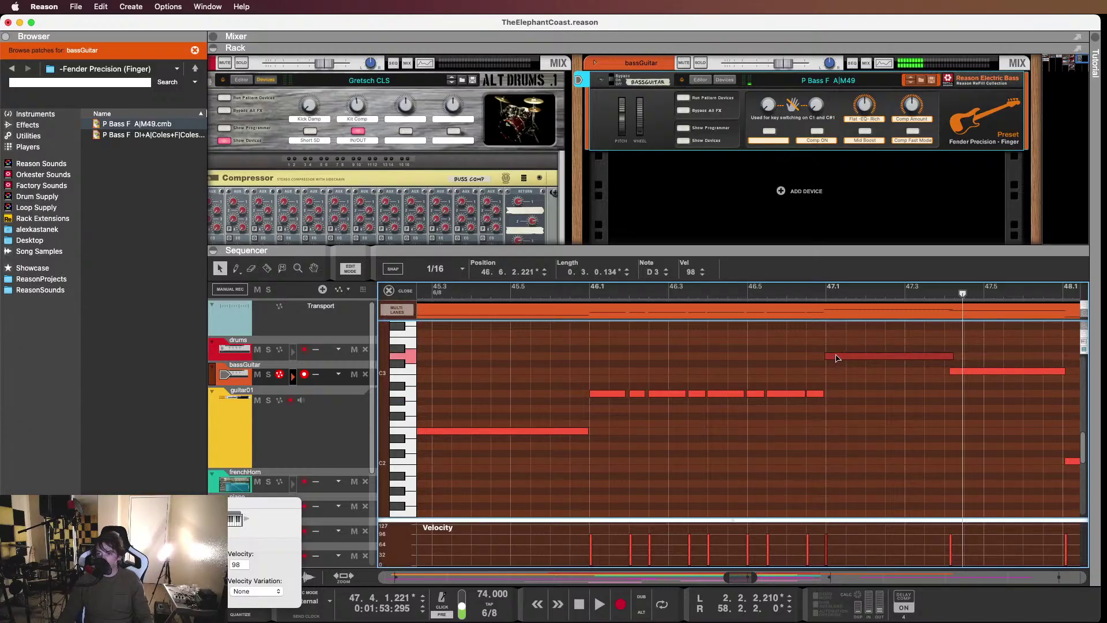
scroll(935, 367, right, 3)
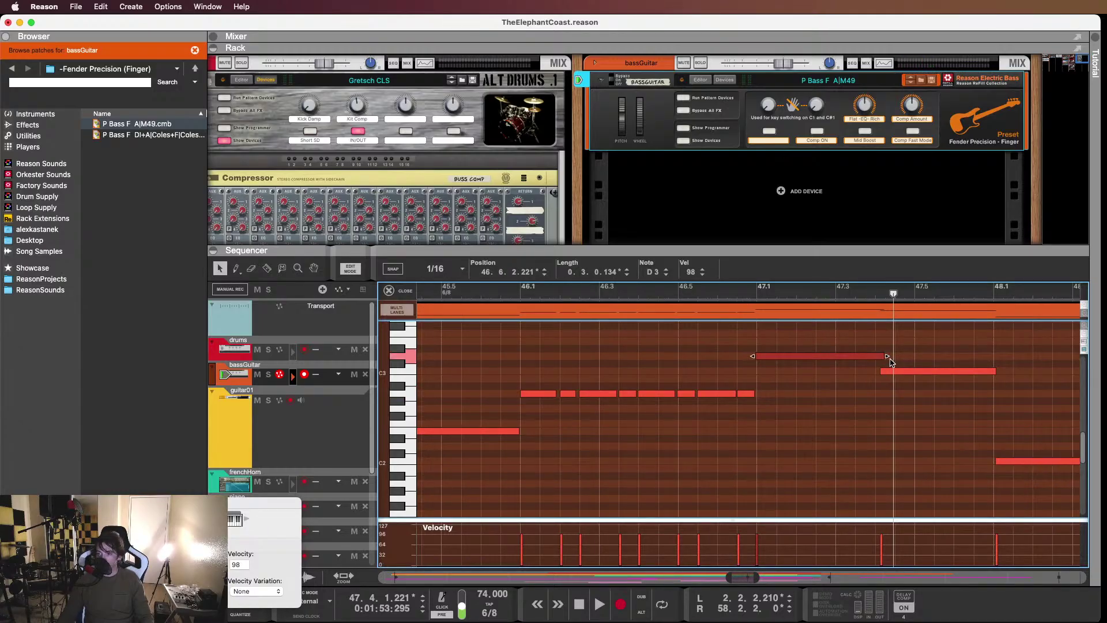
drag(888, 357, 741, 378)
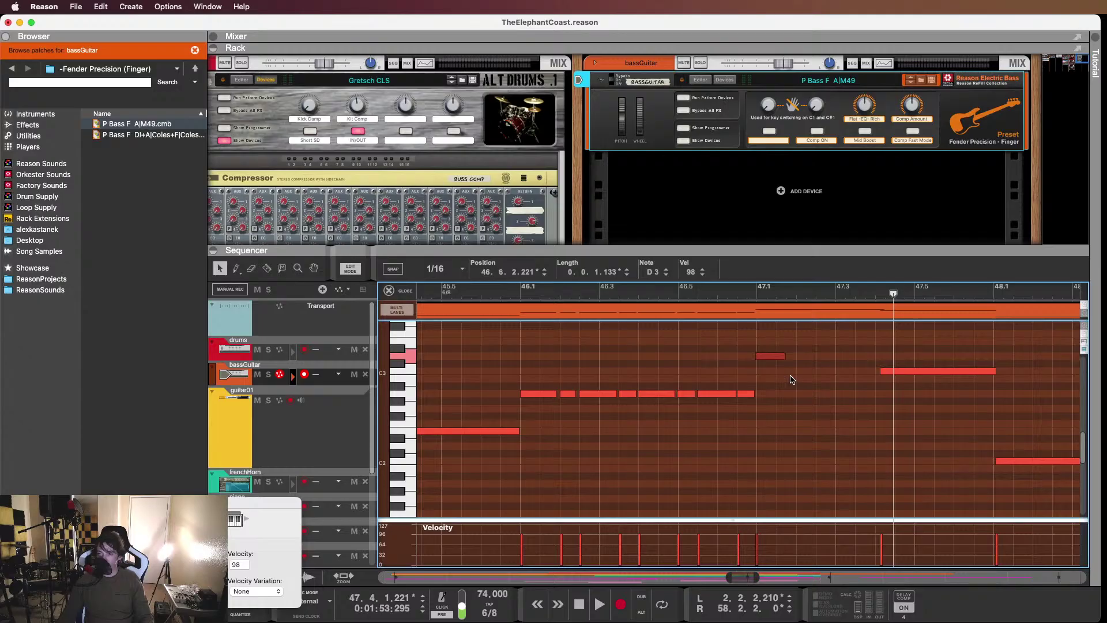
click(522, 294)
key(space)
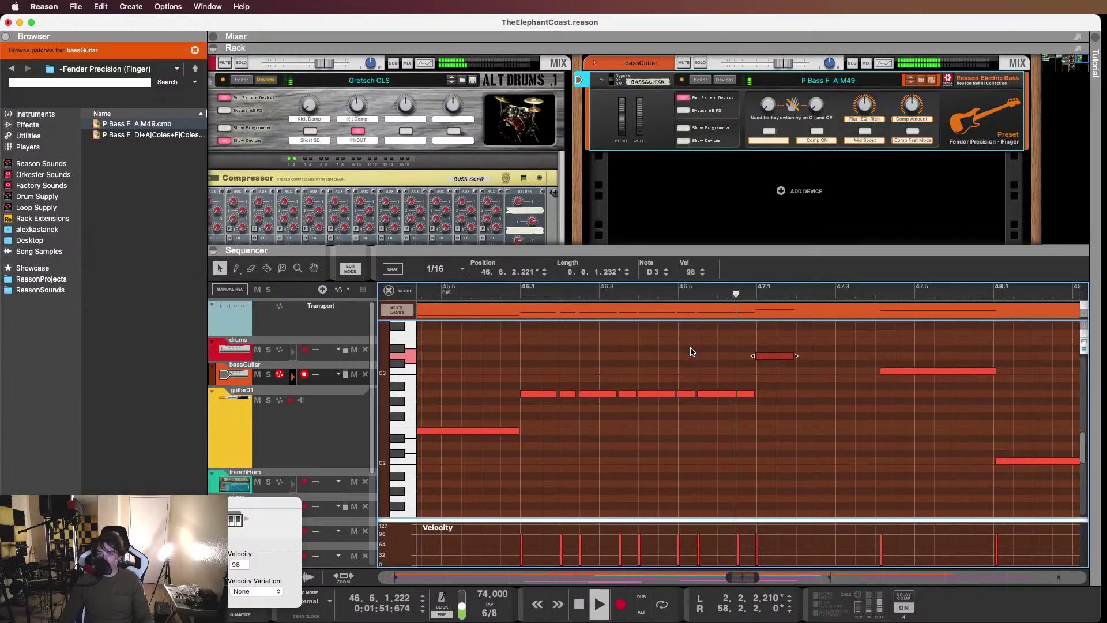
key(space)
scroll(795, 386, right, 2)
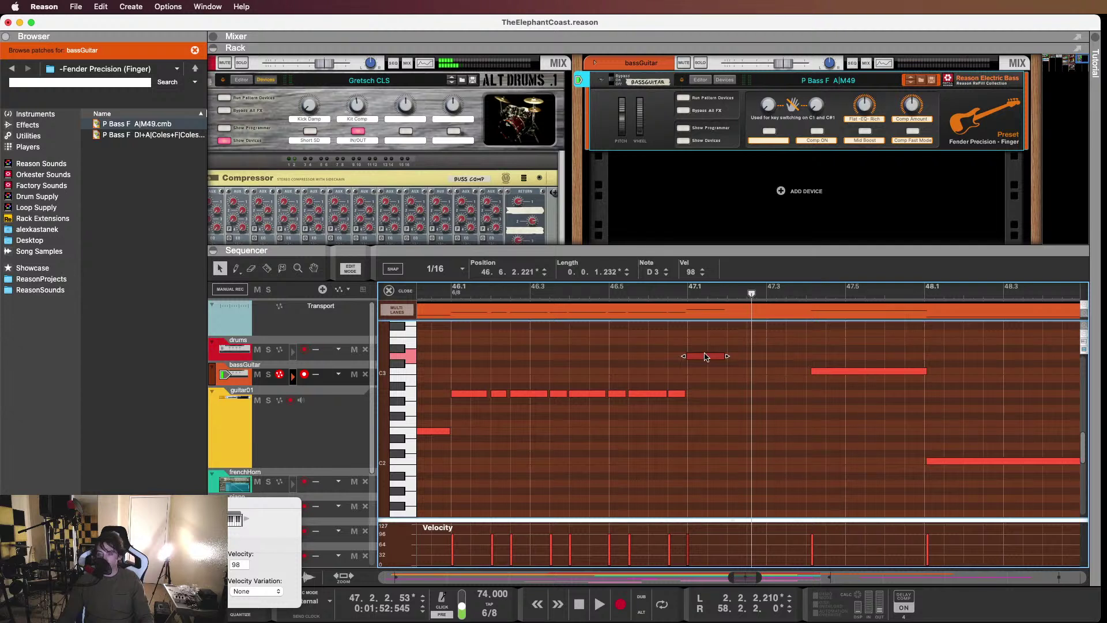
click(676, 294)
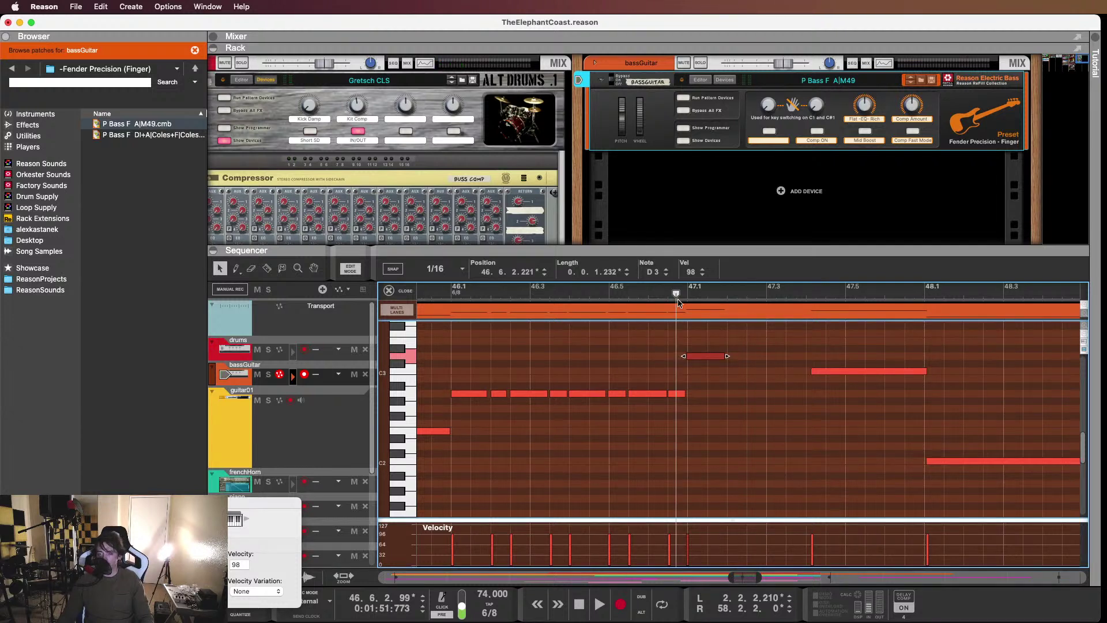
key(space)
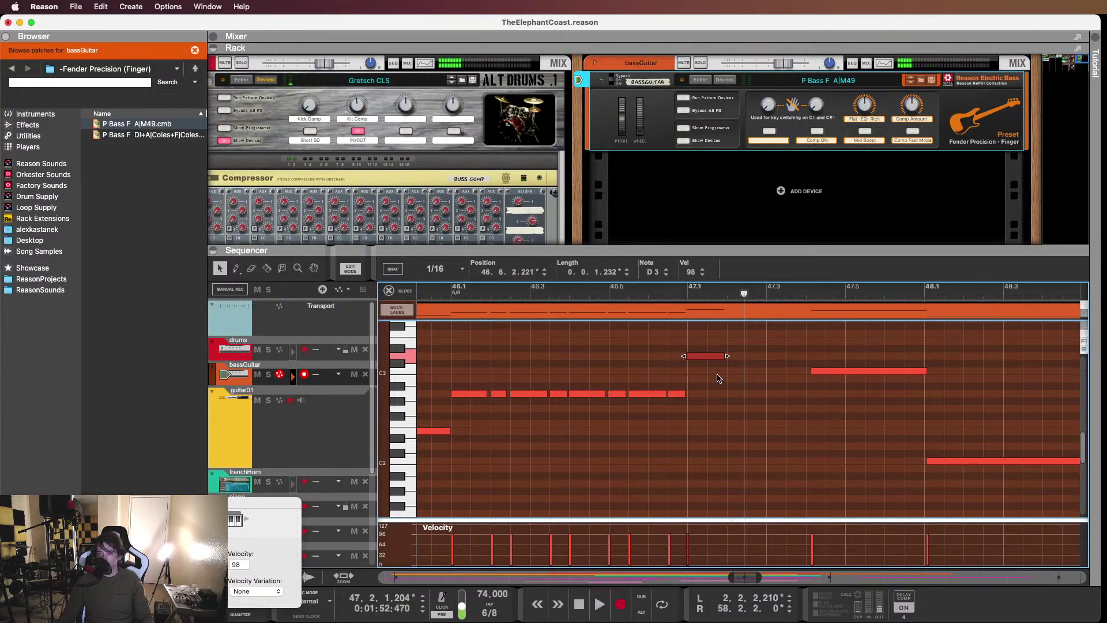
Add a short A2 note after the D3 note and a C3 note at 47.2.1.238 with length 0.0.1.232, auditioning them
drag(718, 361, 755, 374)
click(659, 290)
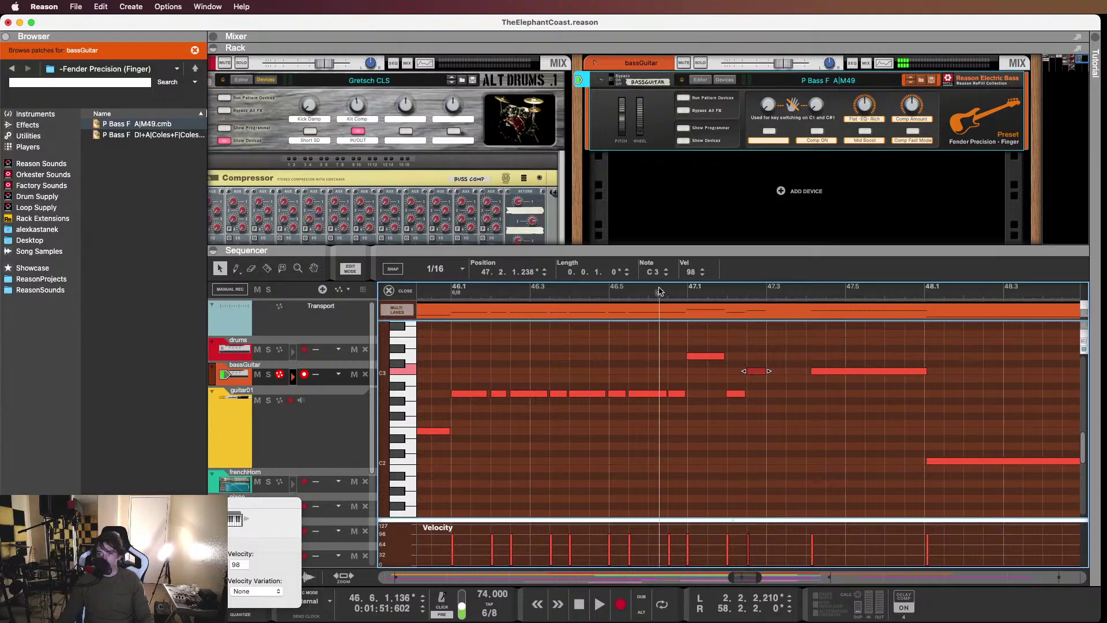
key(space)
key(space)
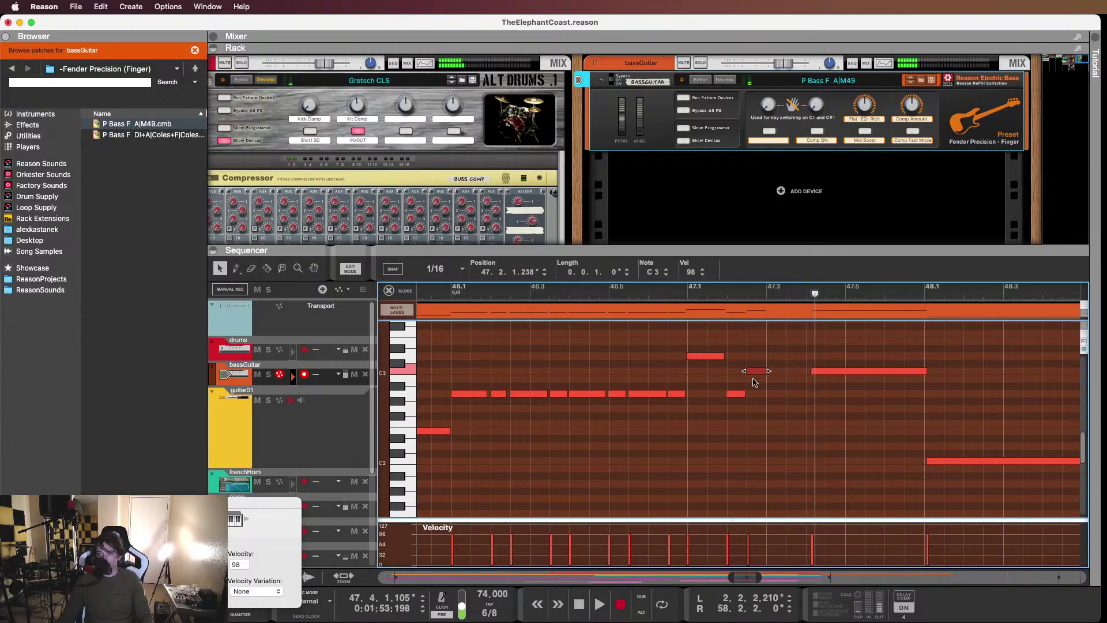
click(655, 288)
key(space)
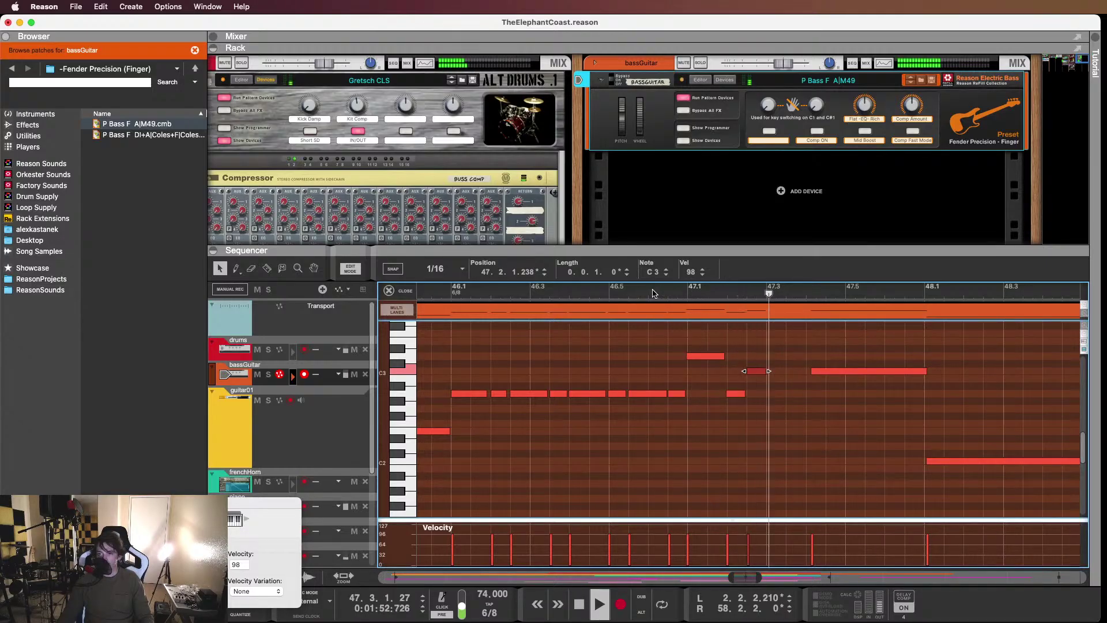
key(space)
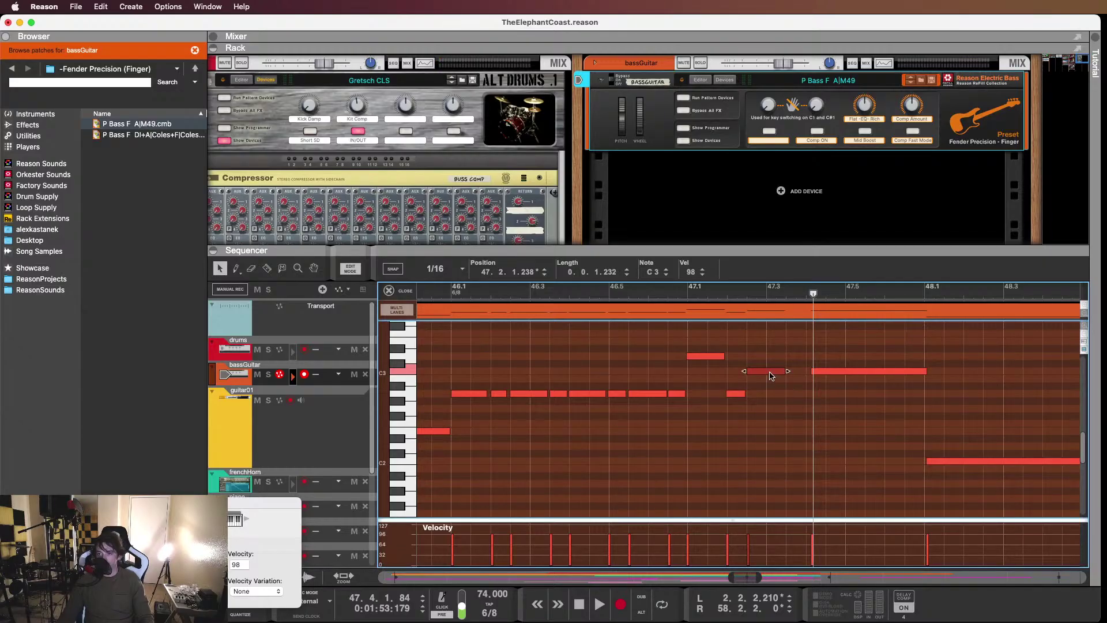
Add a short G2 note at 47.3.1.228 by copying and trimming the preceding C3 note, and audition it
drag(770, 376, 811, 409)
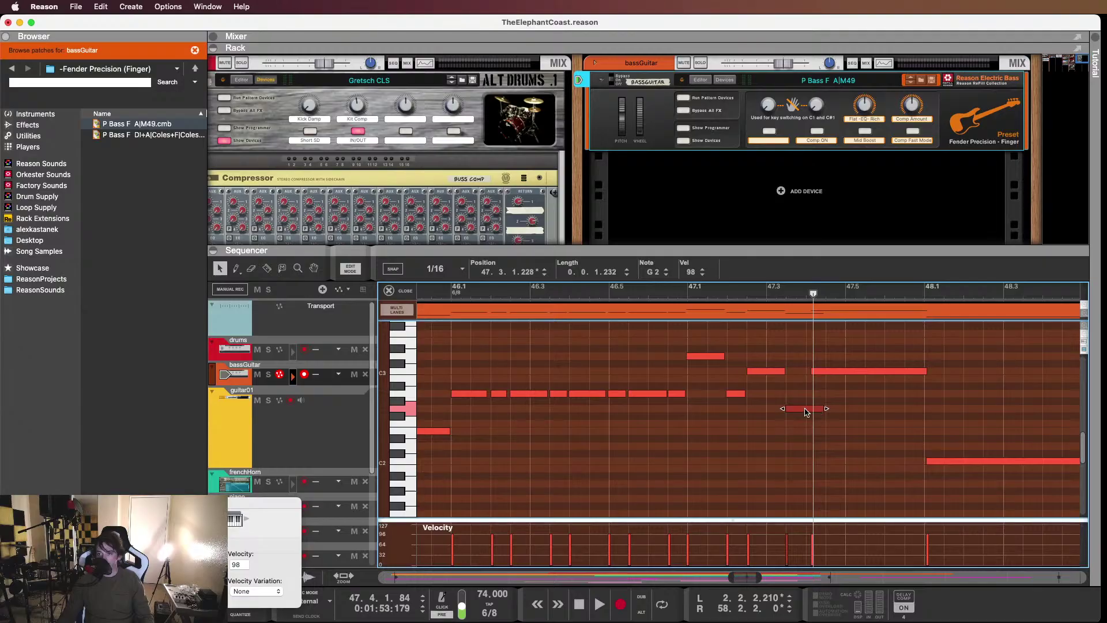
key(super+k)
click(821, 373)
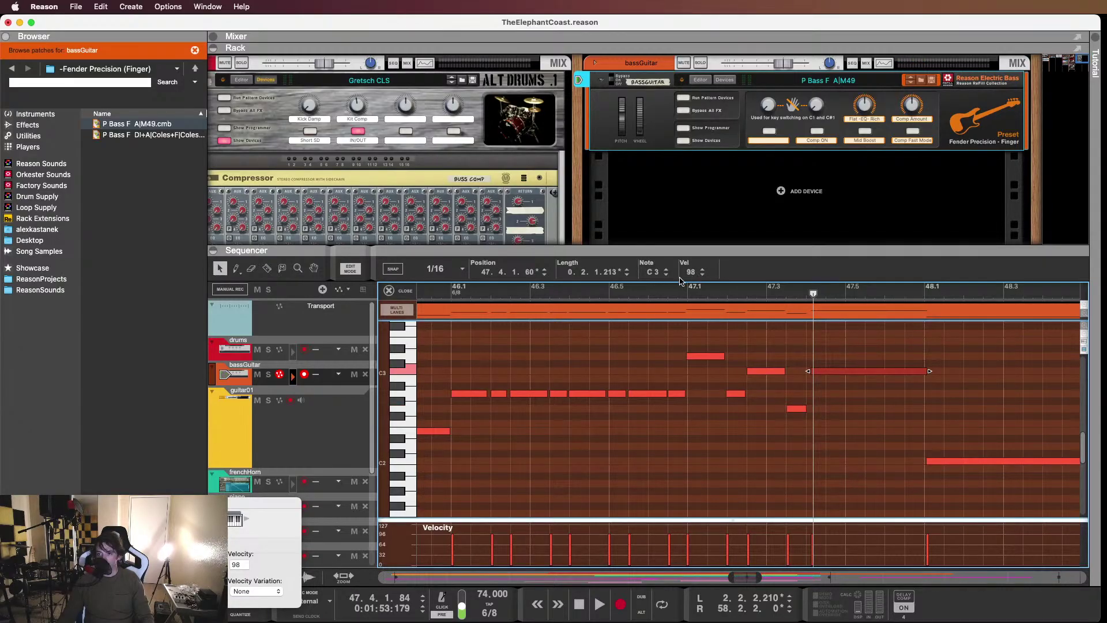
key(space)
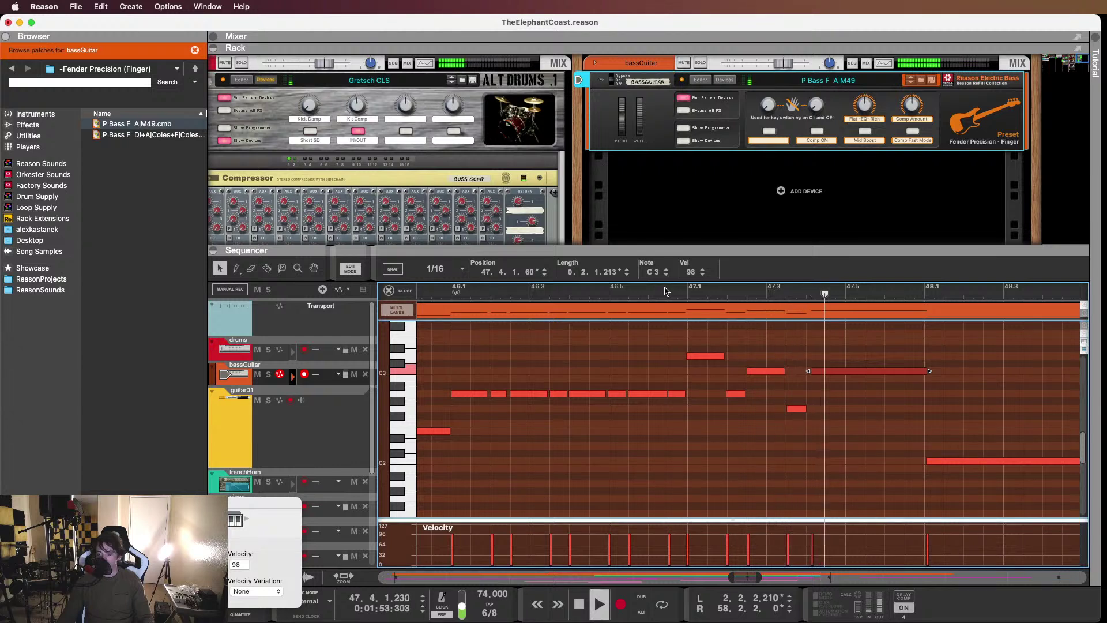
key(space)
Try moving the short G2 note in bar 47 up to A2, and undo the move
click(804, 389)
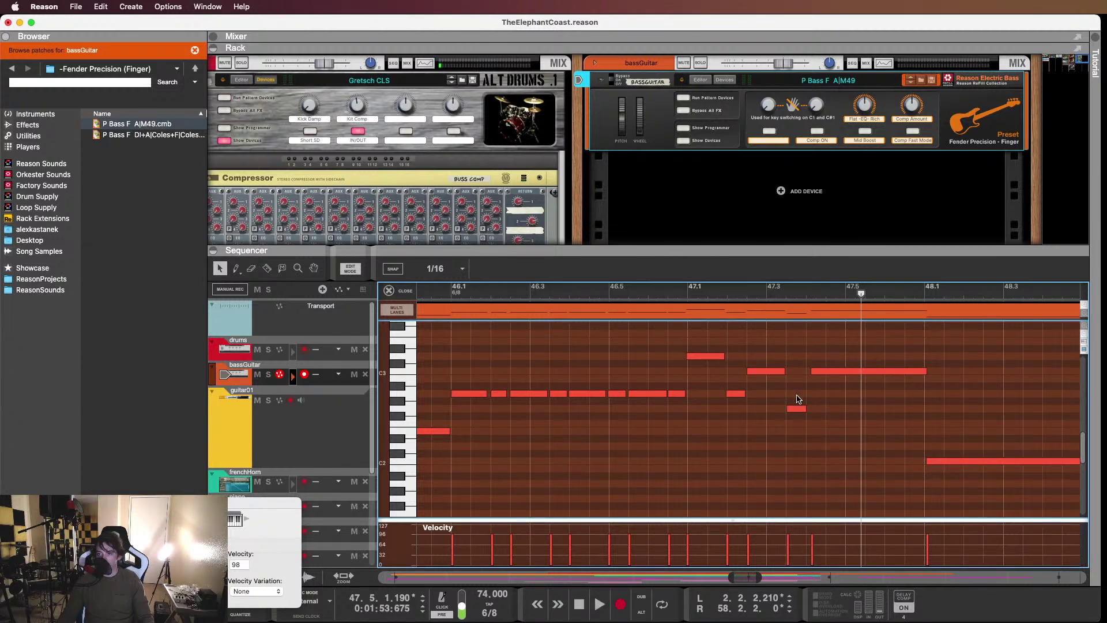
drag(798, 408, 798, 398)
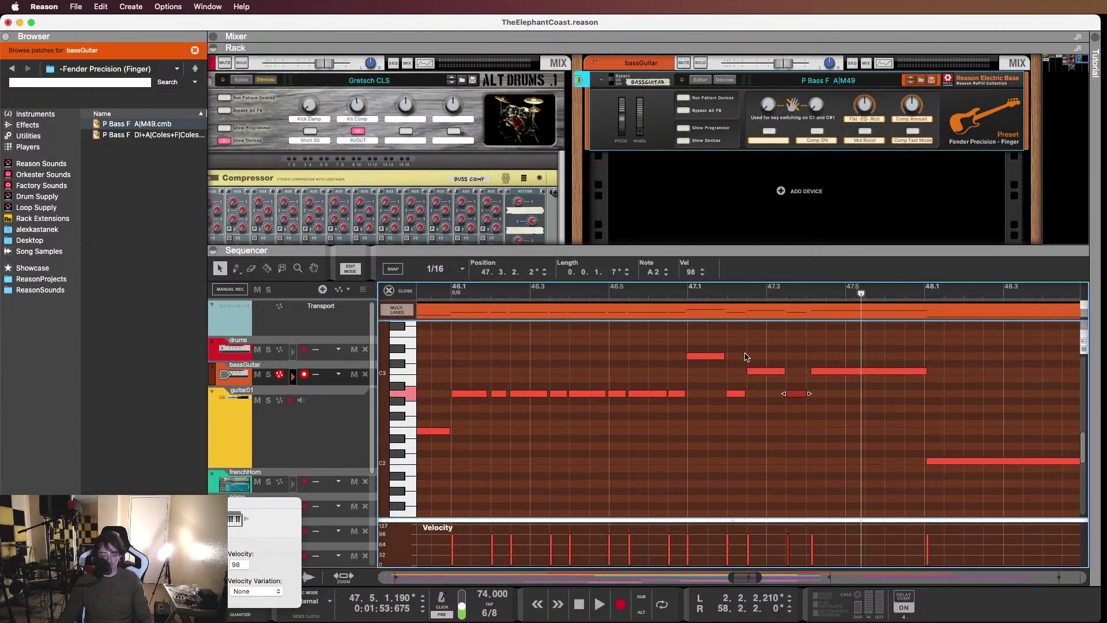
key(super+z)
Move the long C3 note in the second half of bar 47 to D3 at 47.4.1.11 and audition it
drag(819, 372, 817, 360)
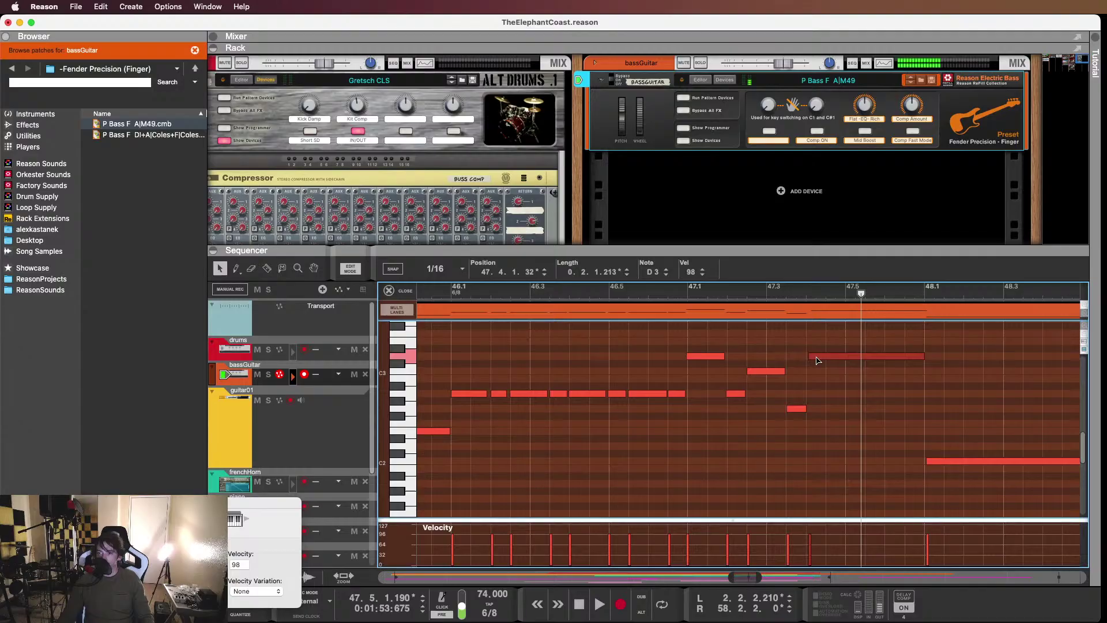
key(space)
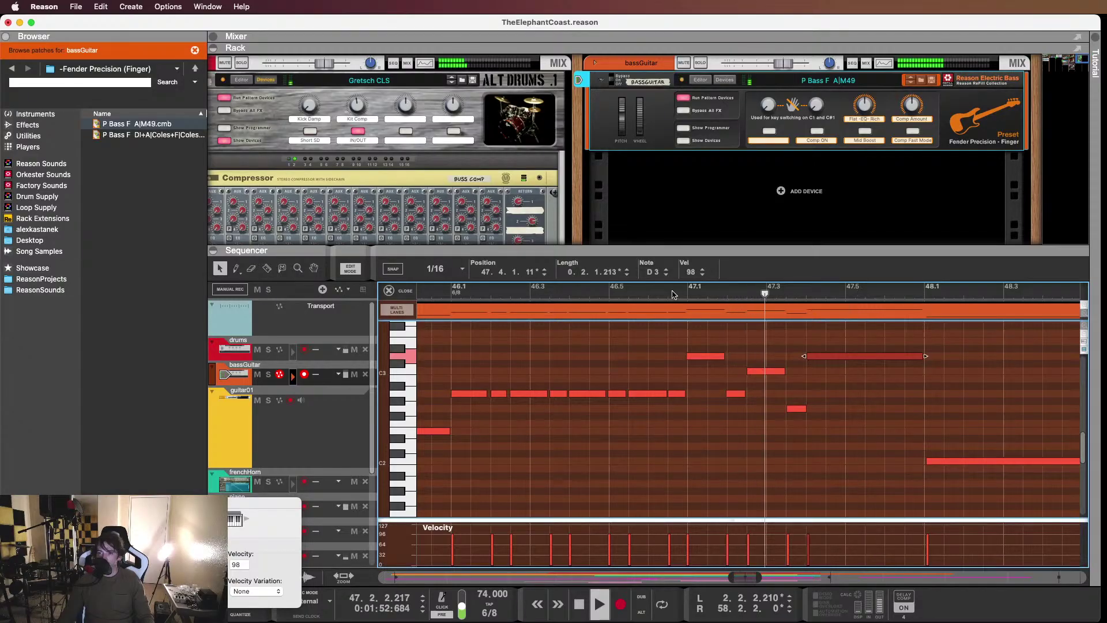
key(space)
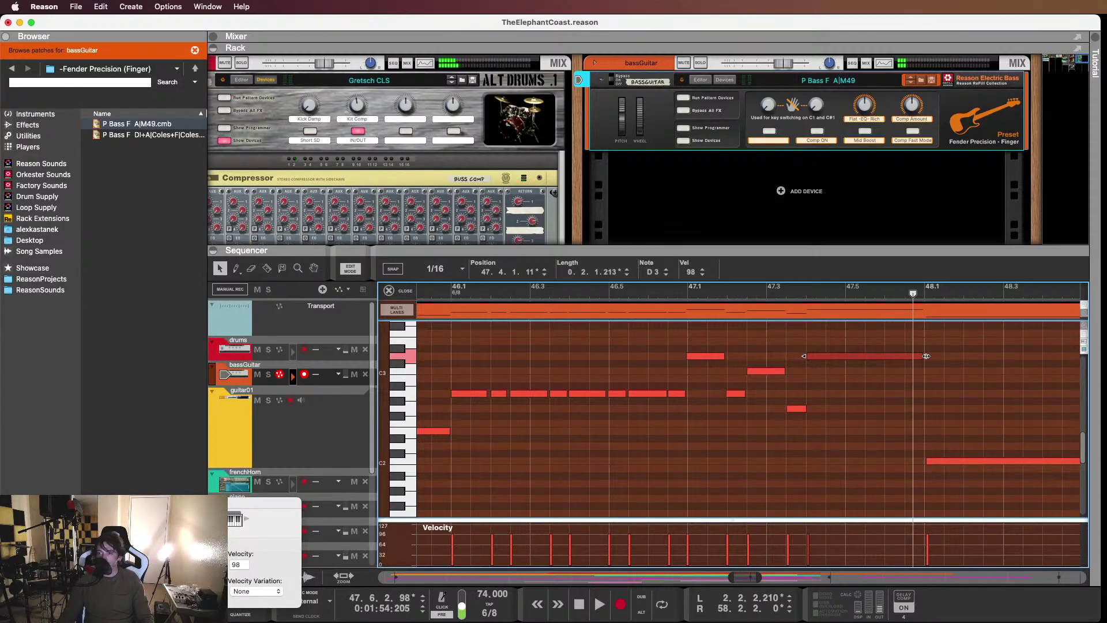
Shorten the long D3 note, follow it with copied notes A2 at 47.5.1.1 and B2 at 47.5.2.7, and audition bar 47
drag(926, 356, 860, 397)
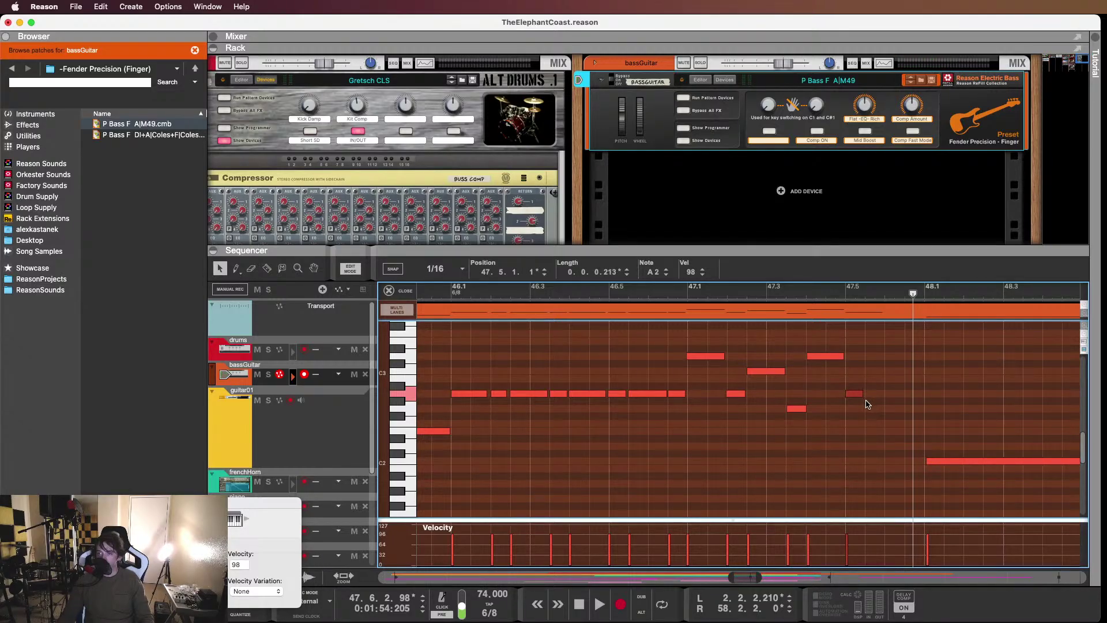
drag(856, 397, 876, 379)
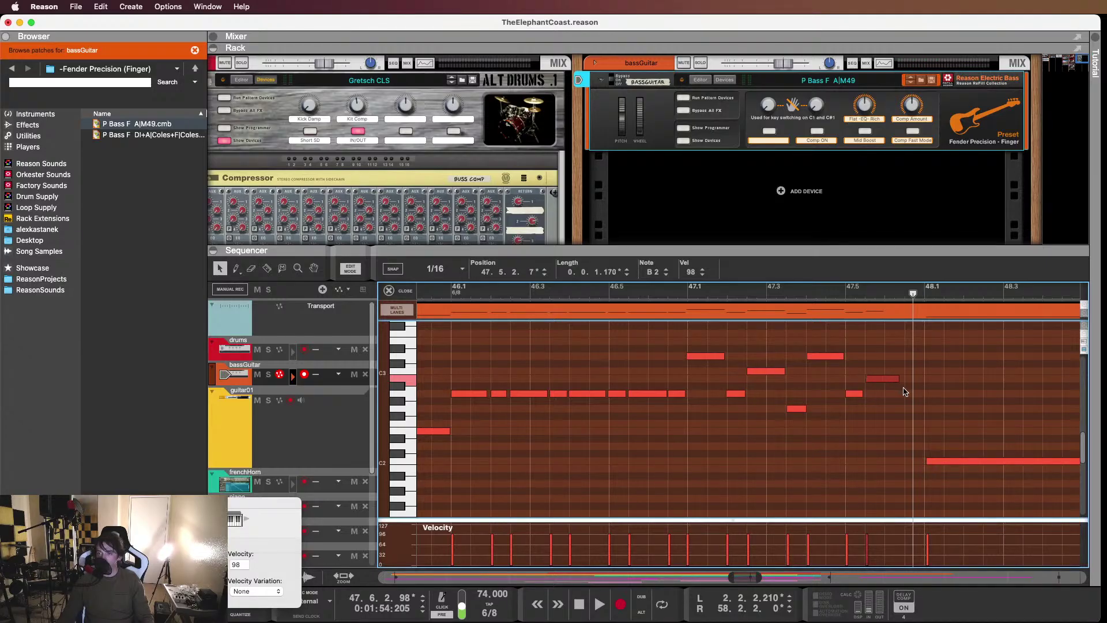
click(681, 294)
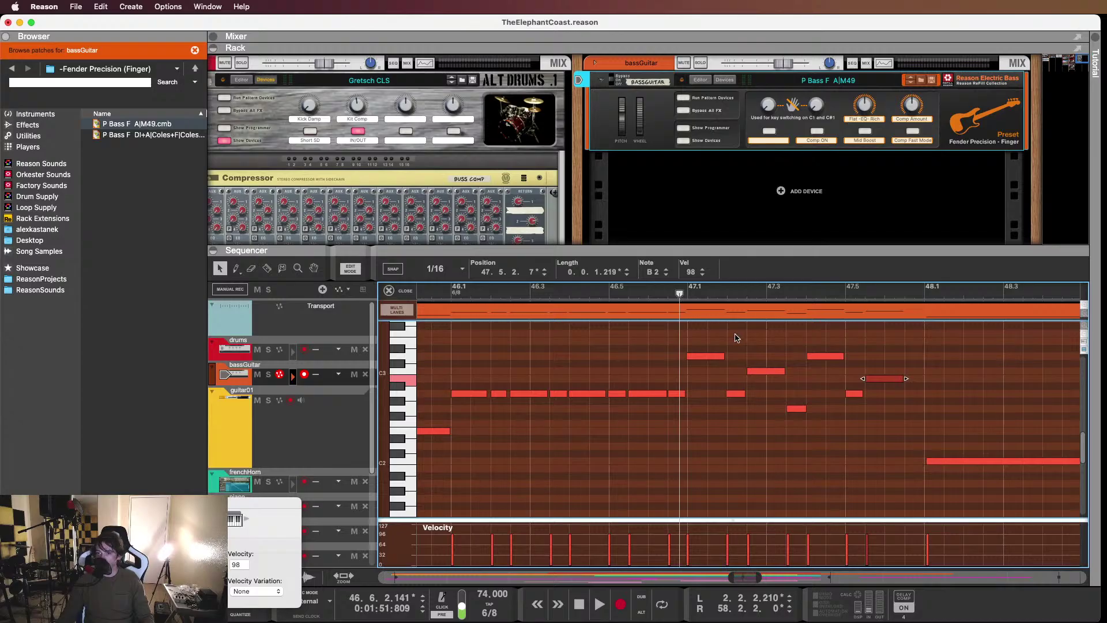
key(space)
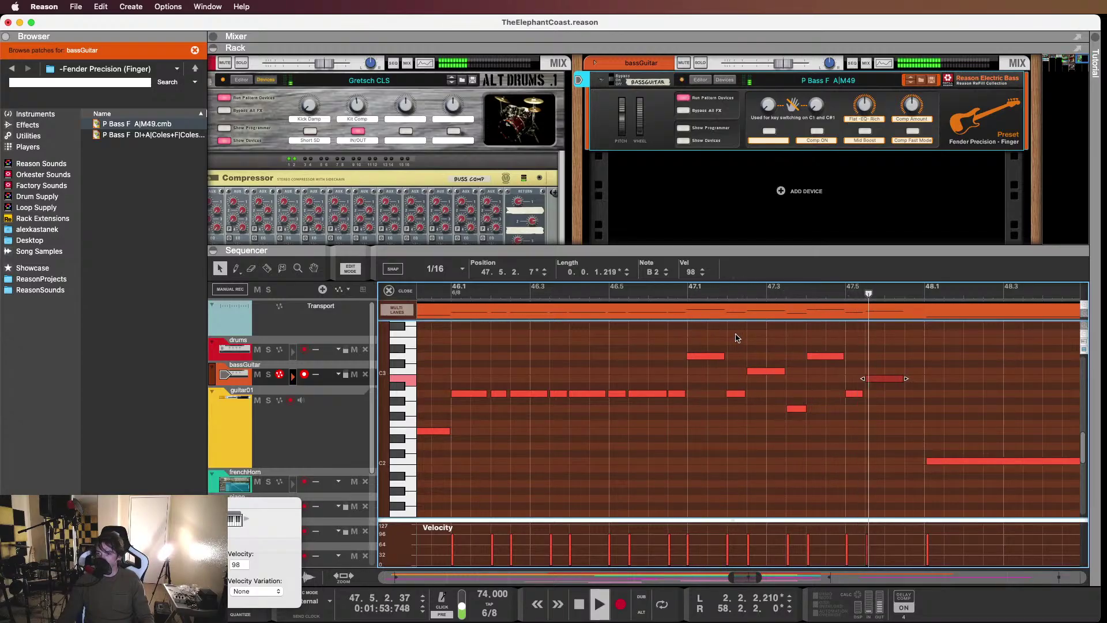
key(space)
click(919, 407)
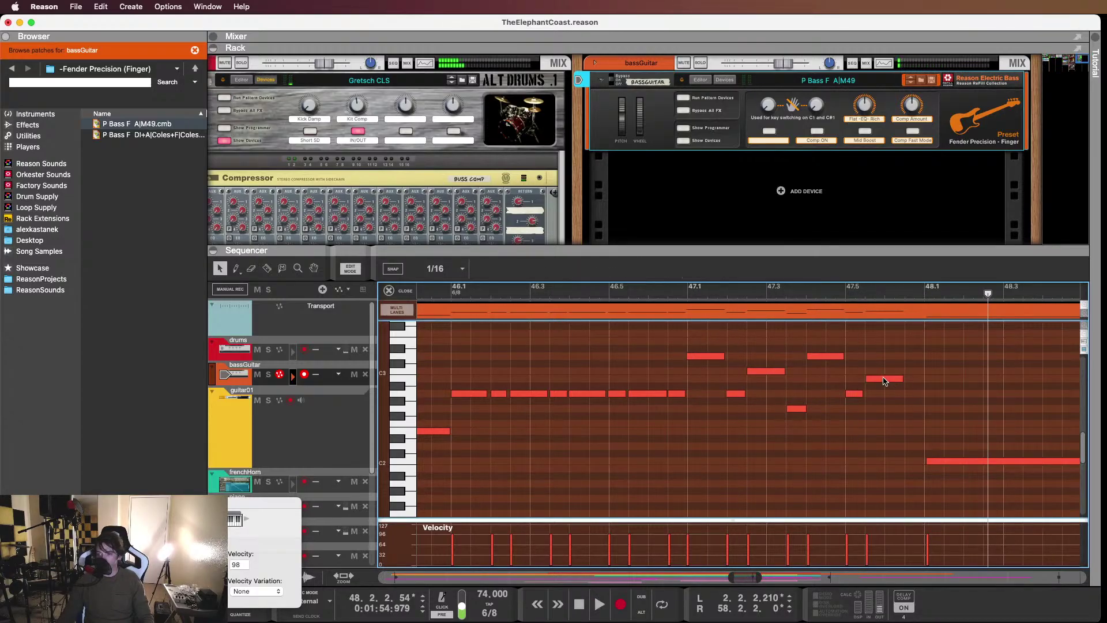
Add a short G2 note at 47.6.2.4 with length 0.0.0.227 by copying the preceding B2 note, and audition it
drag(886, 381, 919, 413)
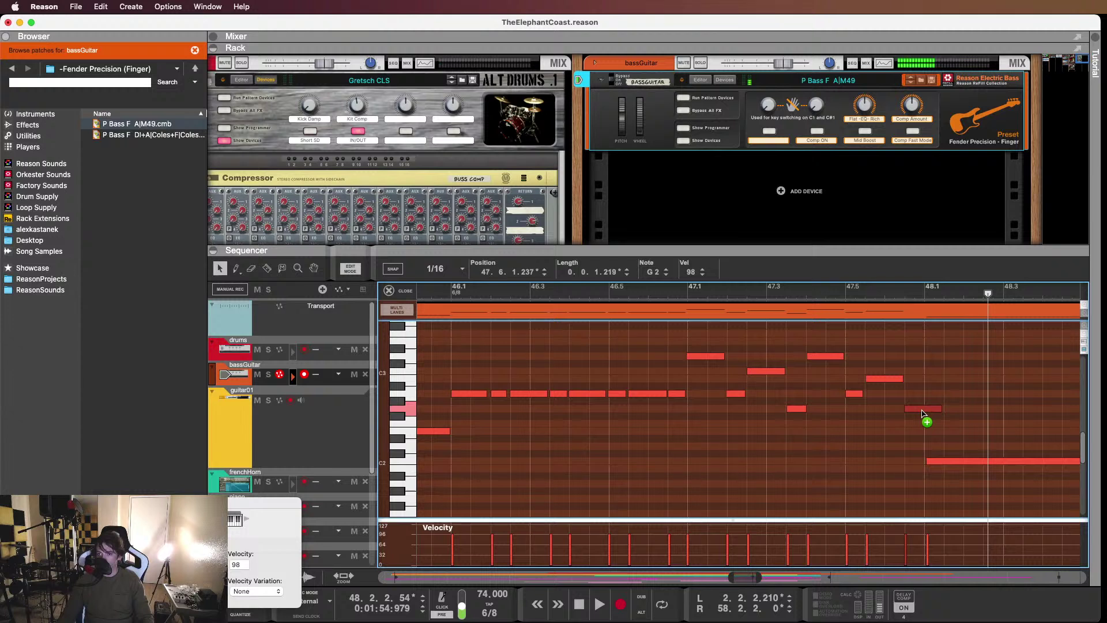
drag(921, 413, 922, 410)
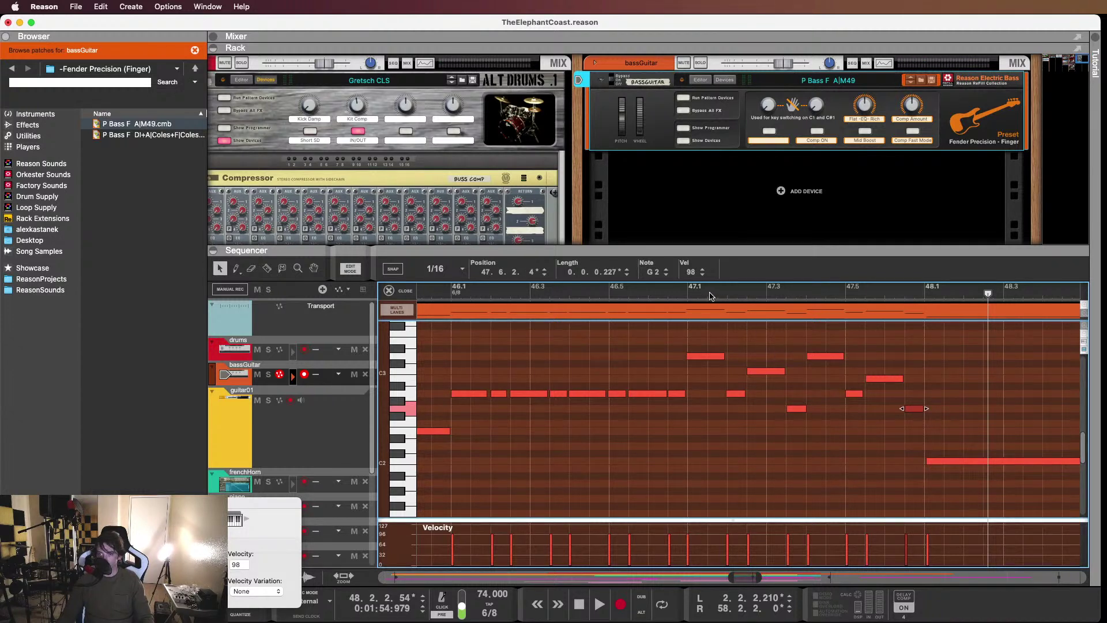
click(670, 295)
key(space)
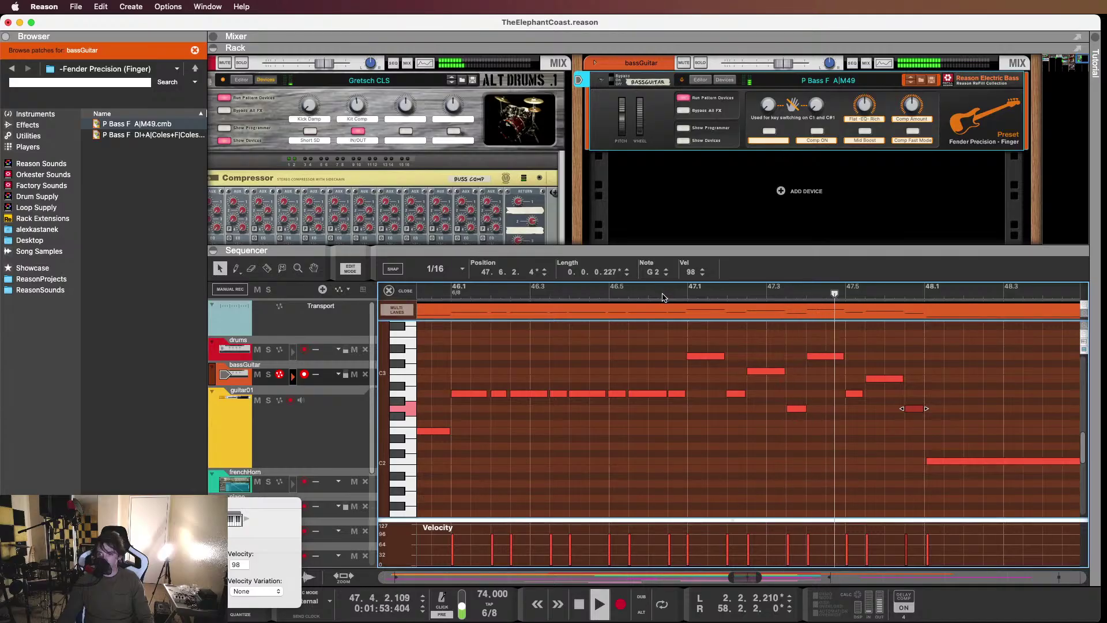
Raise the B2 note near the end of bar 47 to C3 and audition the line from just before bar 46
drag(876, 378, 876, 373)
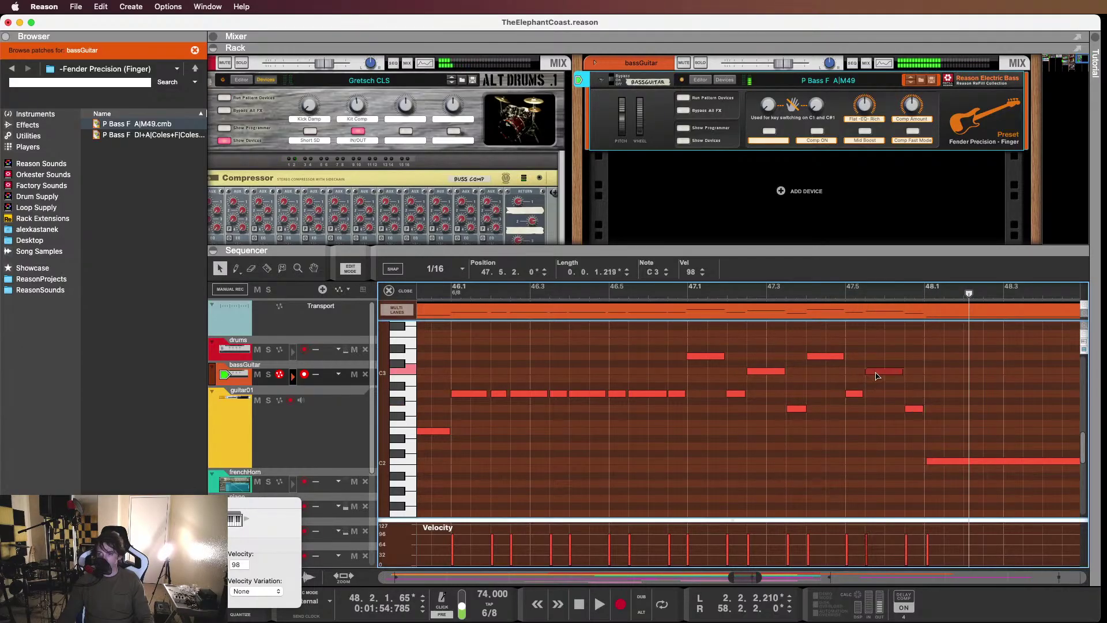
click(786, 295)
key(space)
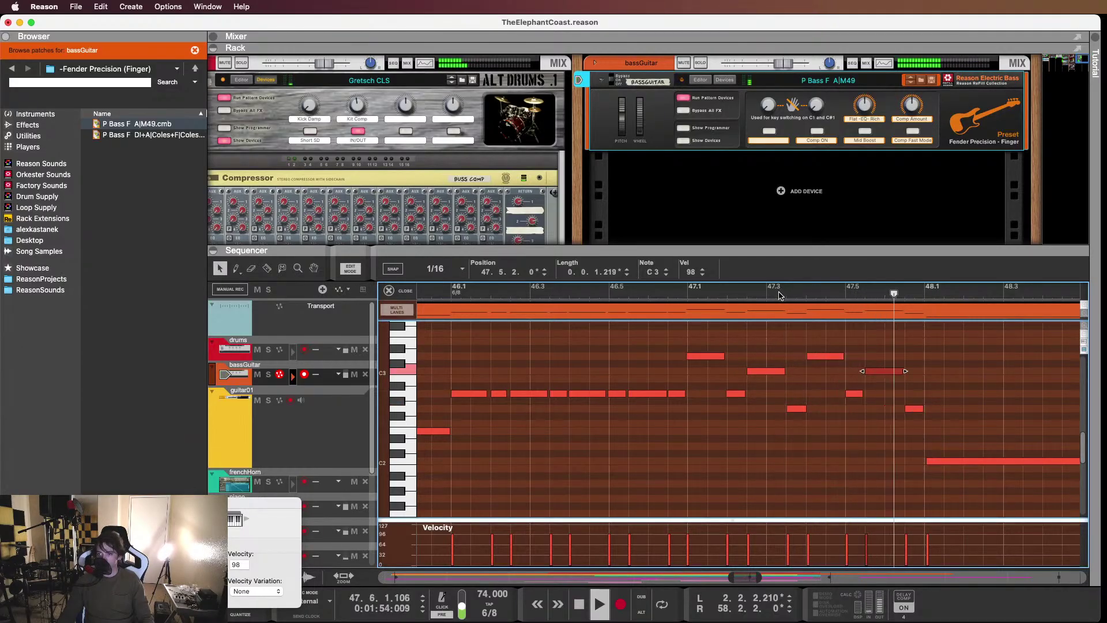
click(669, 295)
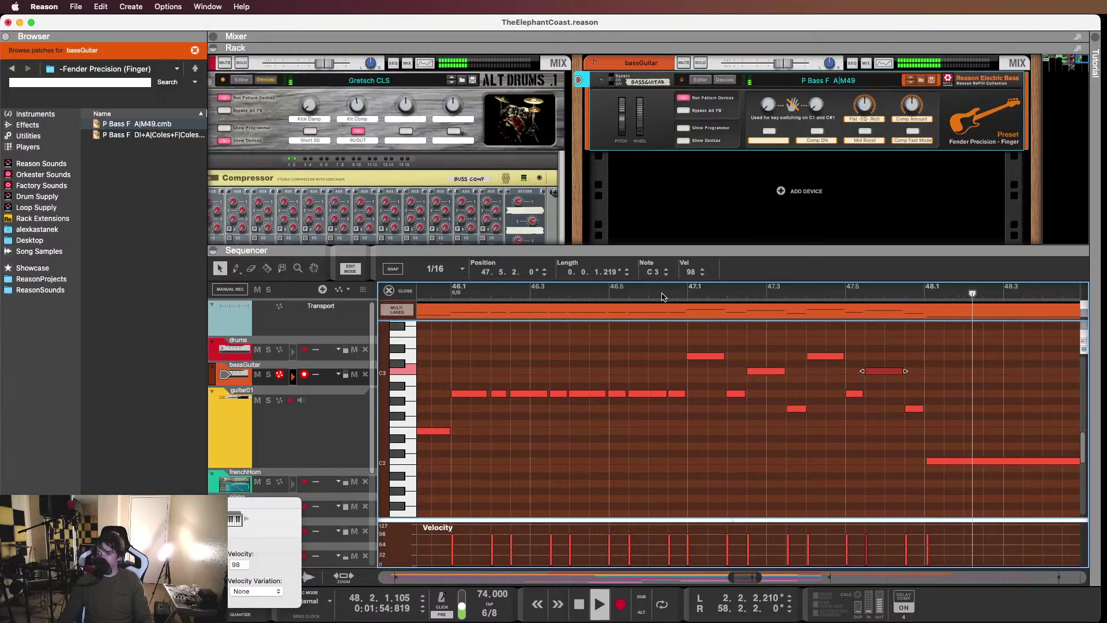
key(space)
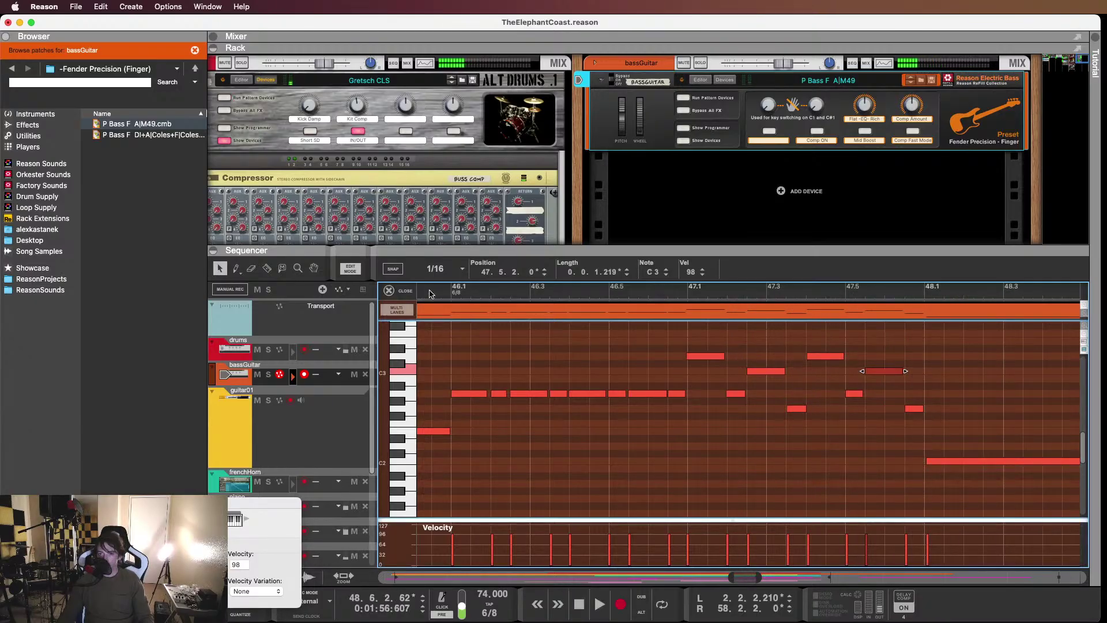
click(434, 293)
key(space)
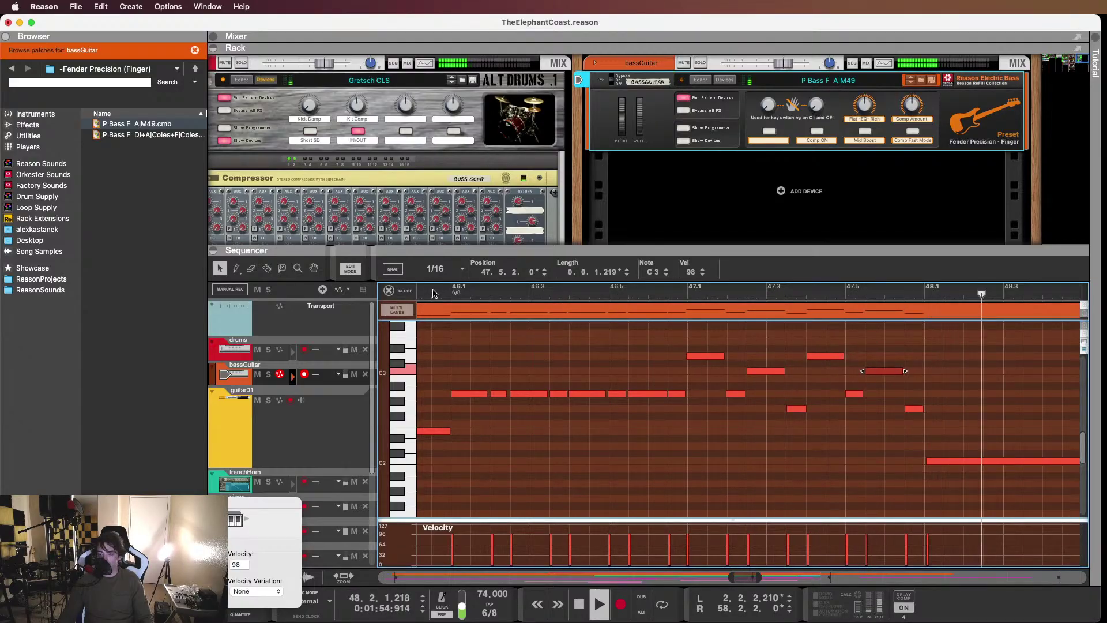
Replace the sustained C2 note in bar 48 with a copy of bar 46's repeated-note rhythm at E2, and audition it
scroll(545, 388, down, 2)
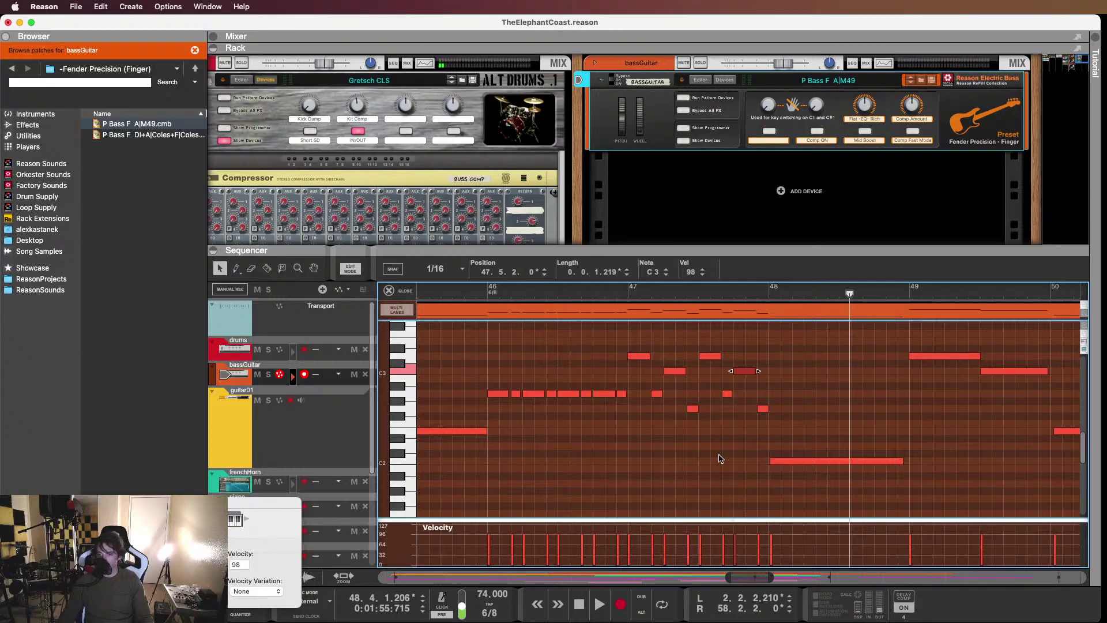
scroll(691, 455, right, 2)
click(777, 460)
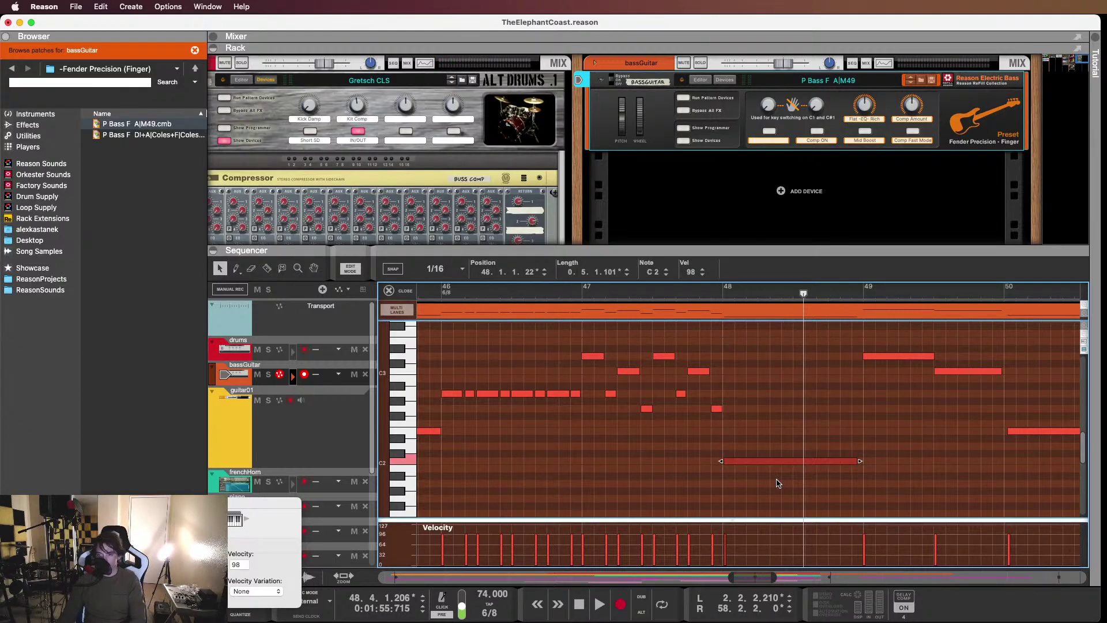
key(Delete)
drag(446, 368, 585, 420)
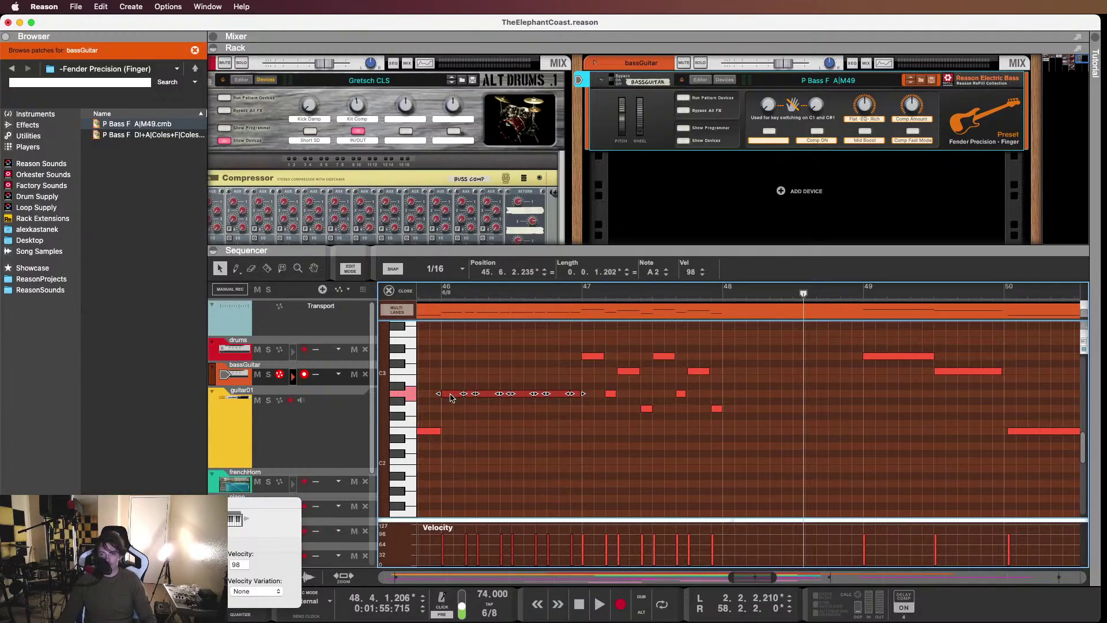
drag(451, 397, 736, 437)
key(space)
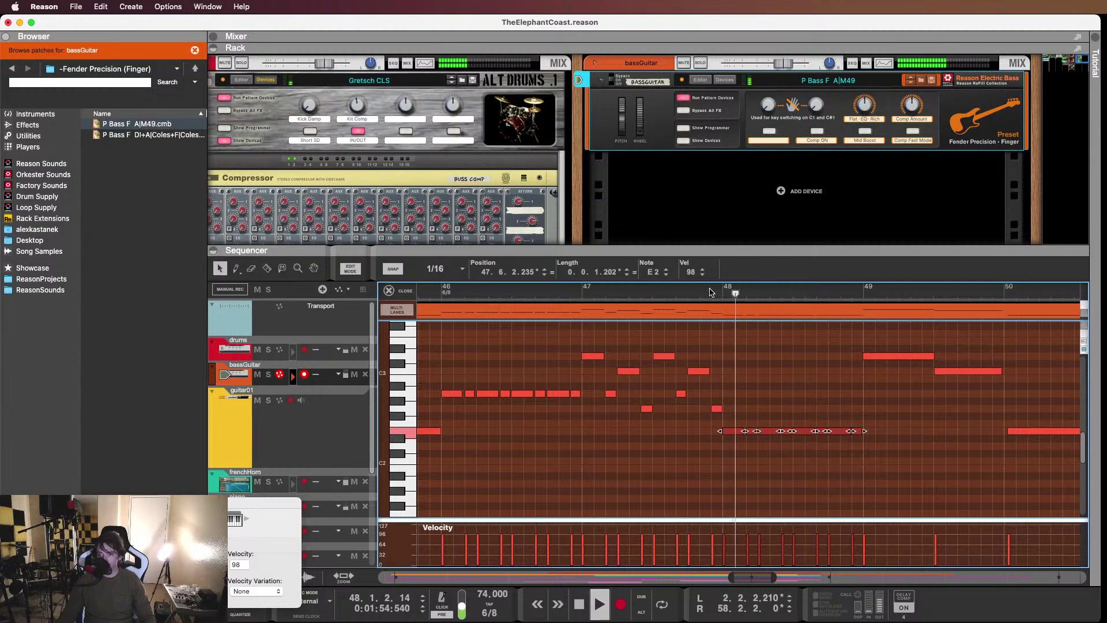
key(space)
key(space)
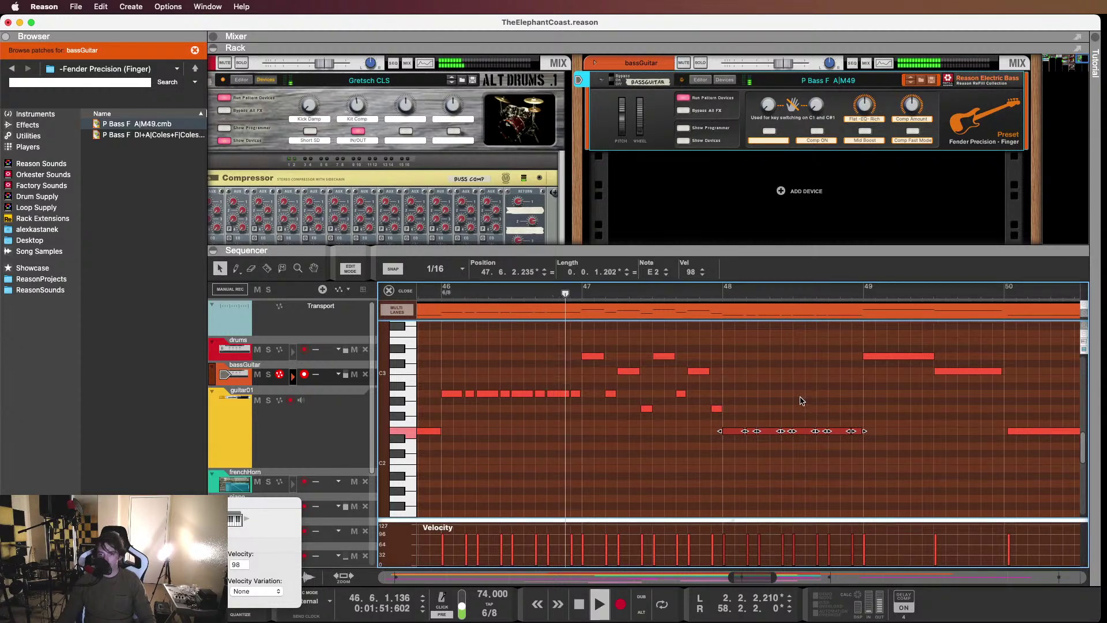
key(space)
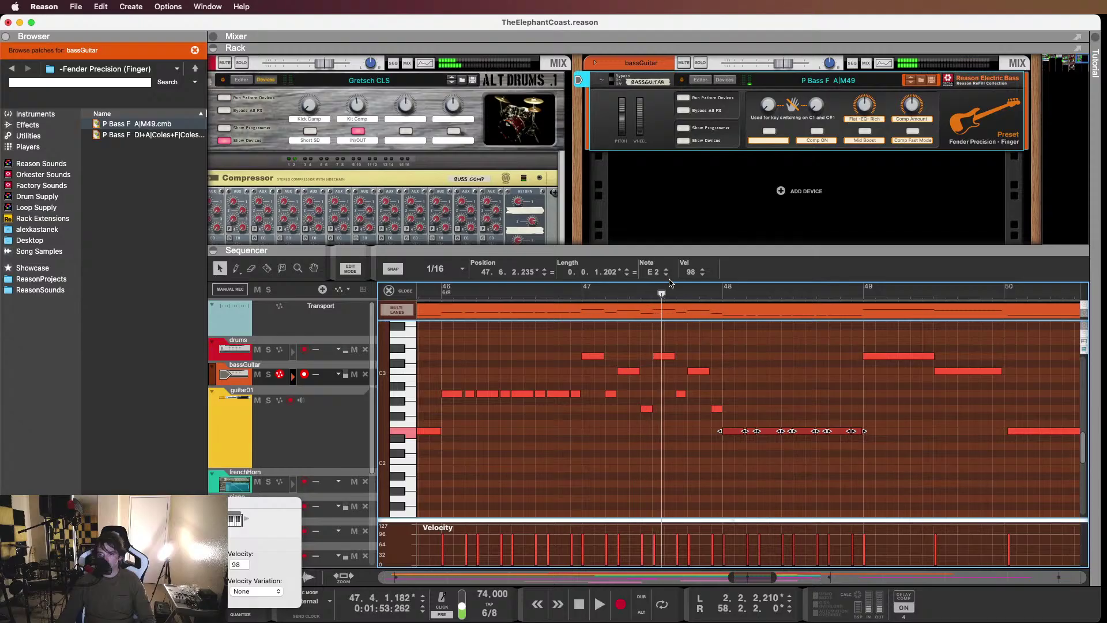
Lower the copied rhythm notes in bar 48 to C2 and audition them through bar 49
click(666, 275)
click(666, 275)
click(666, 276)
click(666, 276)
key(space)
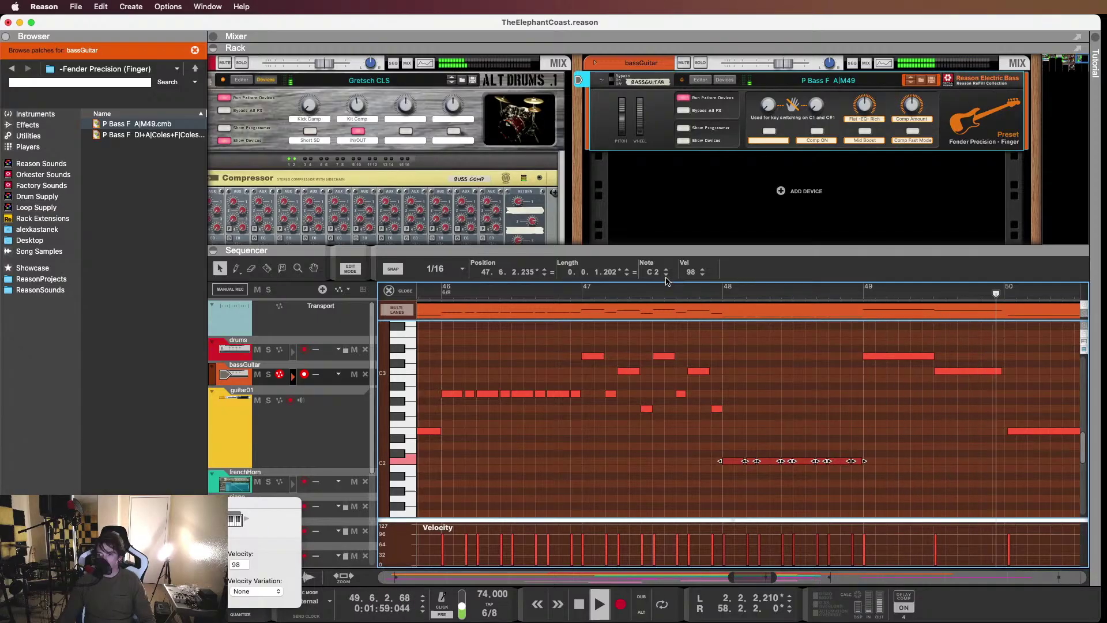
key(space)
Replace the two sustained notes in bar 49 with a copy of bar 47's melodic phrase, and audition it
drag(876, 340, 999, 402)
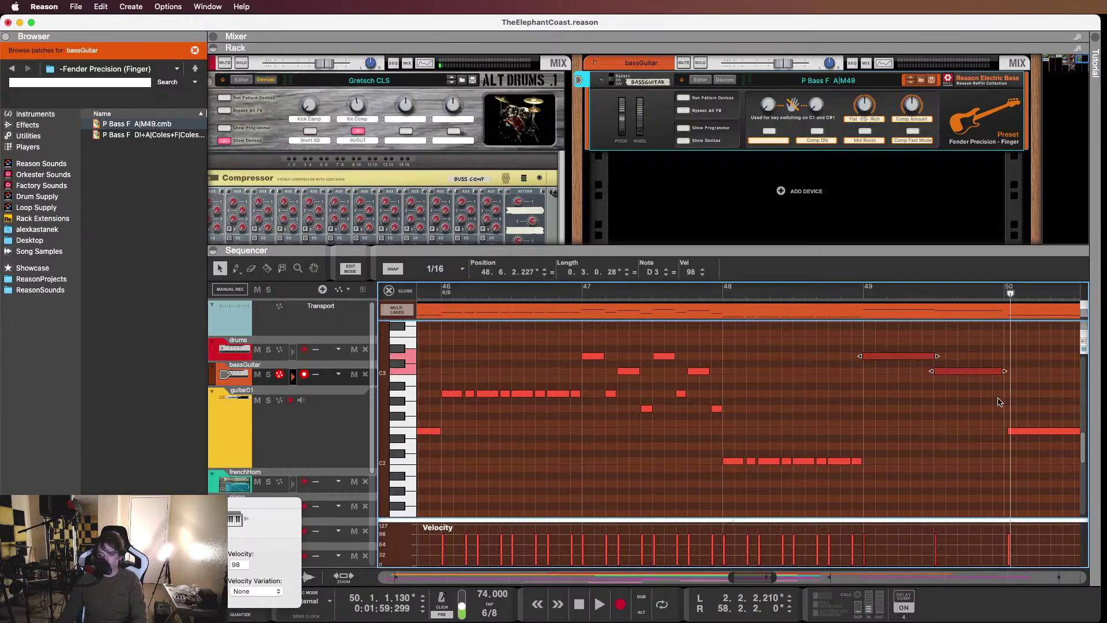
drag(578, 344, 722, 428)
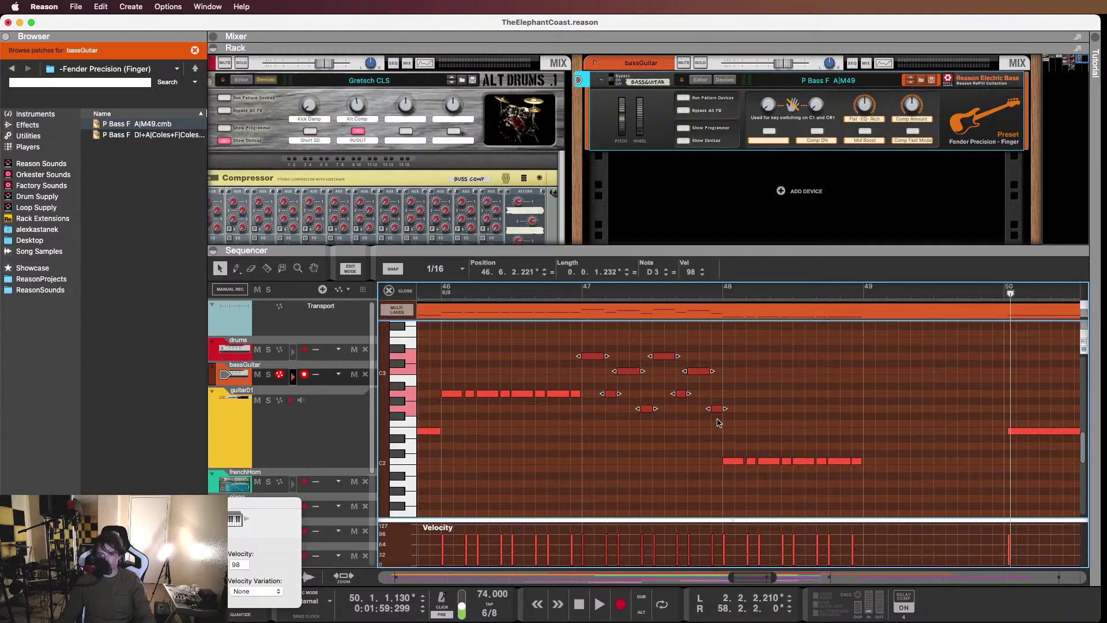
drag(591, 357, 871, 359)
key(space)
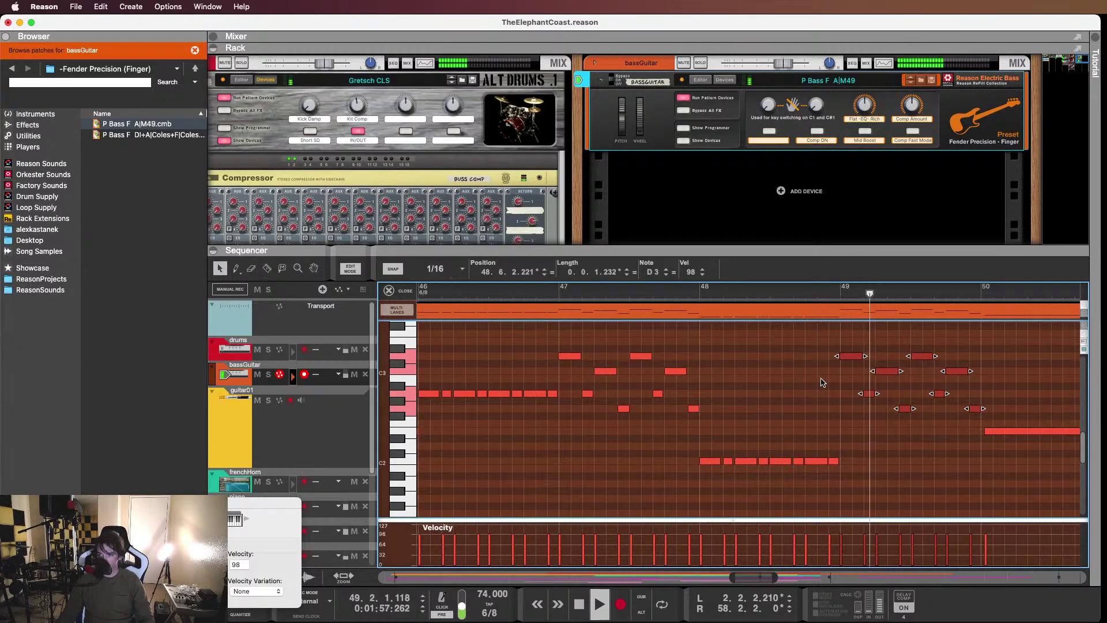
click(803, 417)
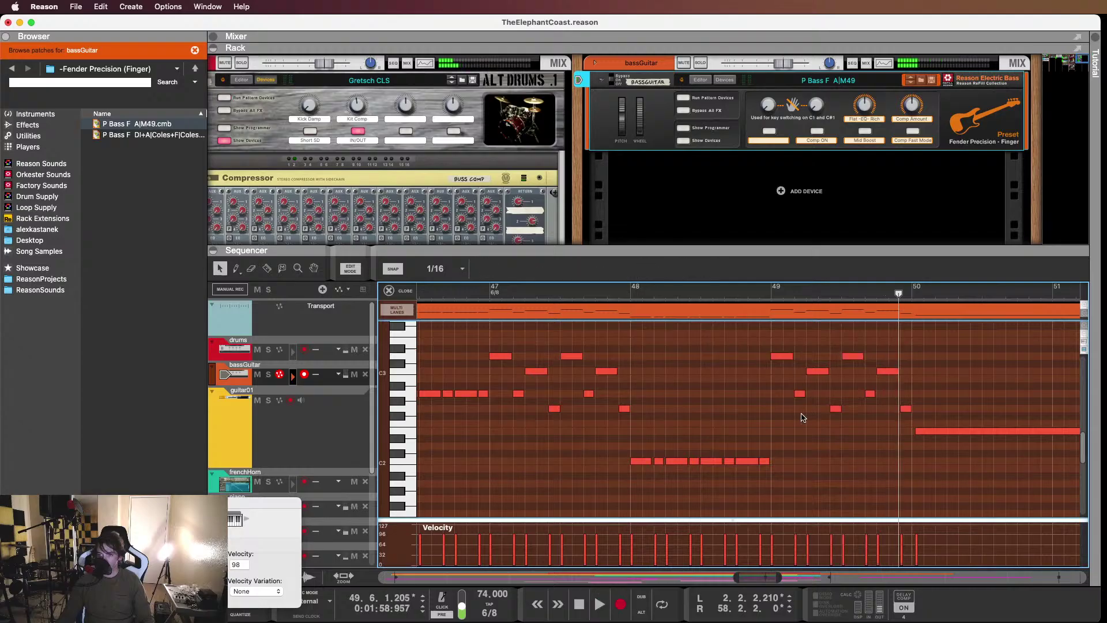
Lower the first short A2 note in bar 49, at 49.1.2.225, to G2
click(801, 395)
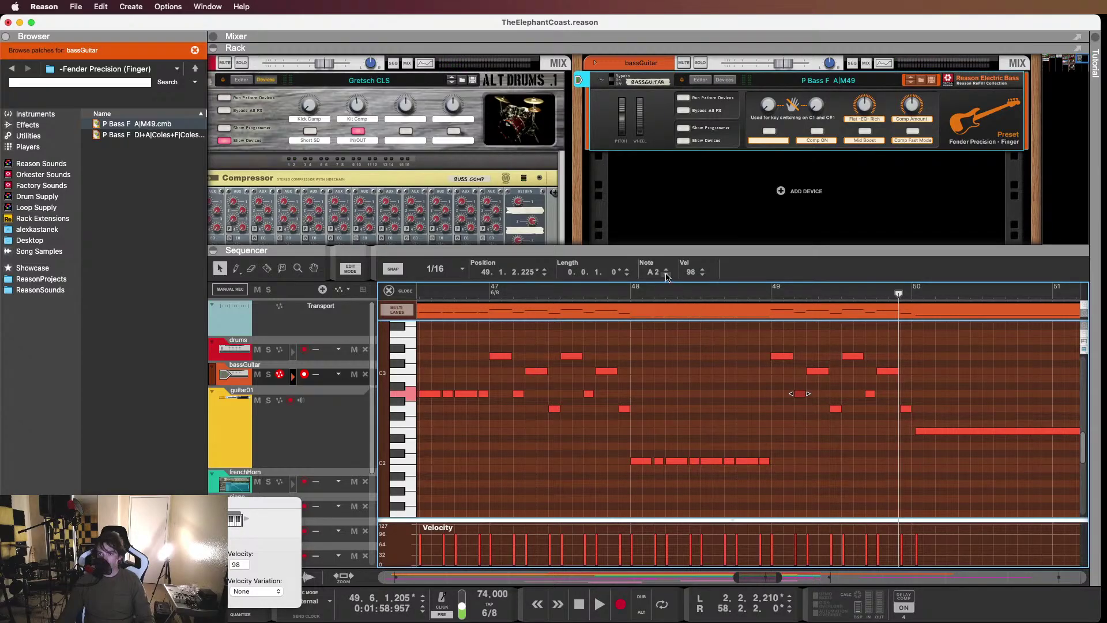
click(667, 275)
click(667, 275)
Lower the short G2 note at 49.3.2.2 to F2 and audition bar 49
click(837, 410)
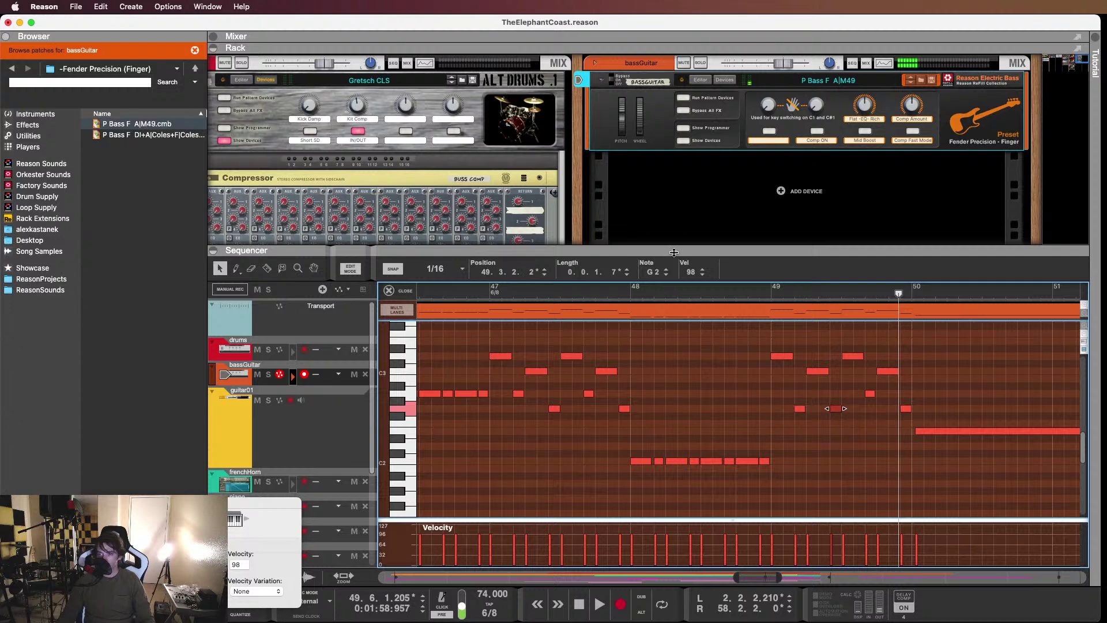
click(666, 275)
click(666, 275)
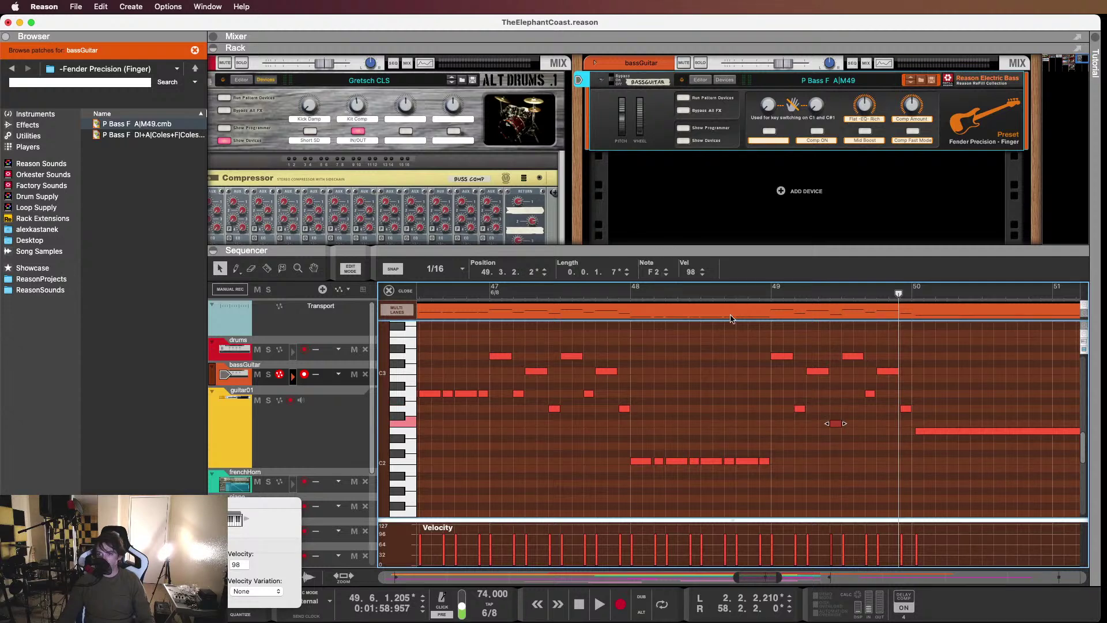
click(759, 297)
key(space)
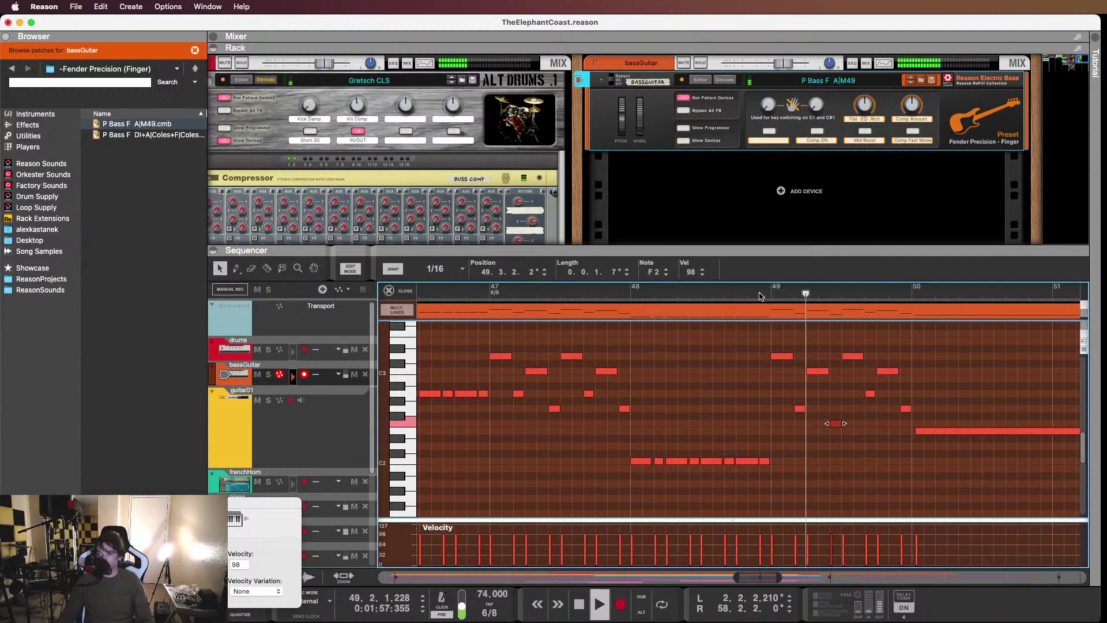
key(space)
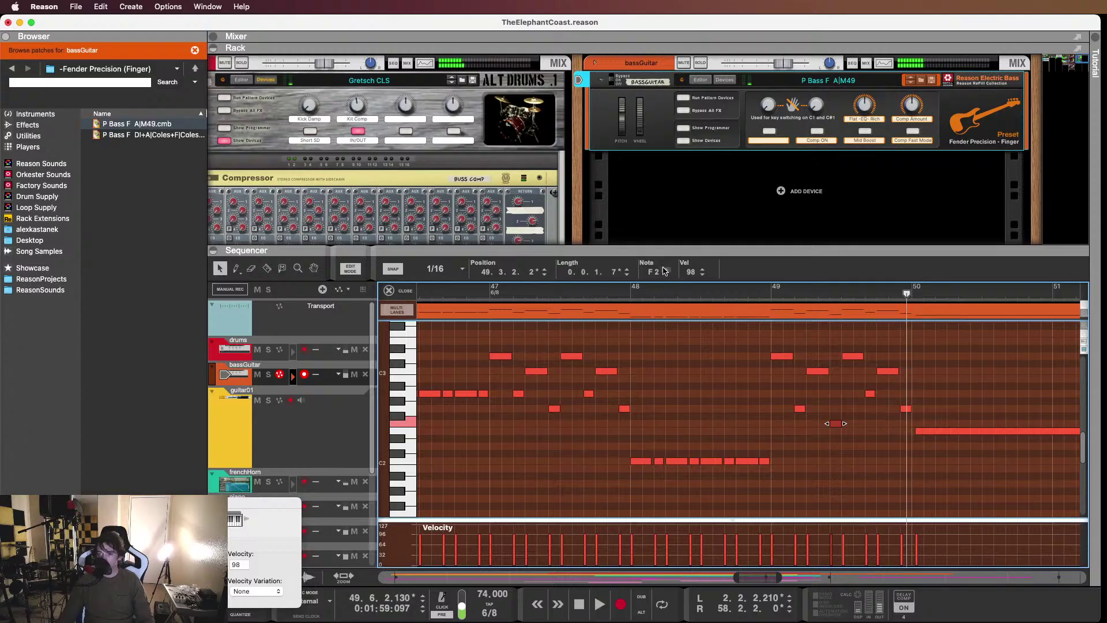
Lower the short F2 note in the middle of bar 49 to E2 and audition the phrase
click(667, 275)
click(733, 294)
key(space)
click(822, 392)
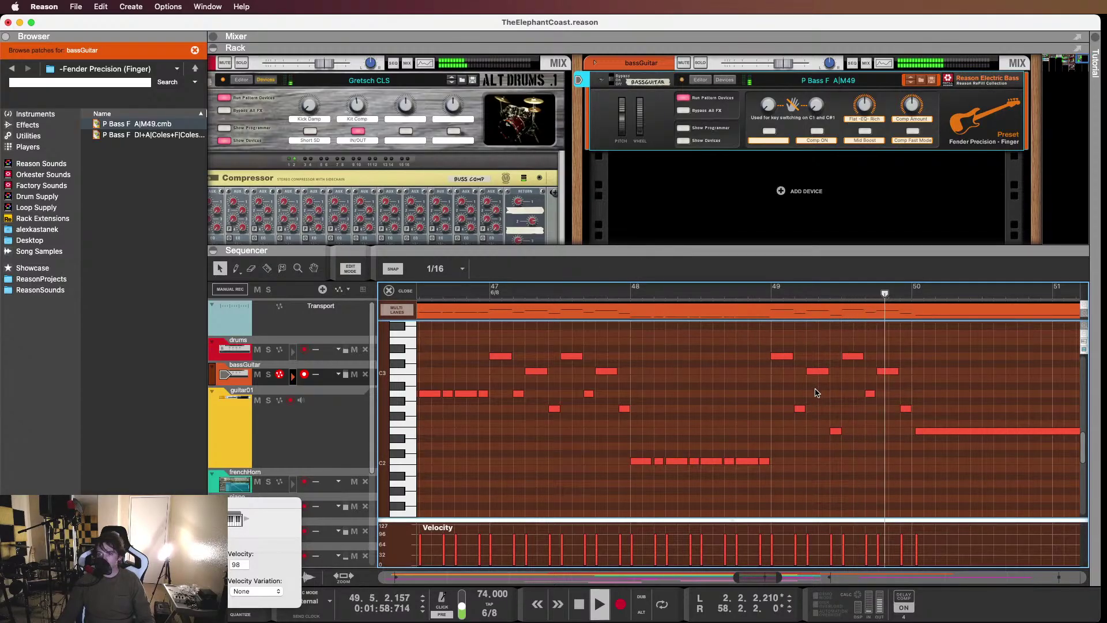
key(space)
Lower the remaining short A2 note in bar 49, at 49.5.1.1, to G2
click(869, 393)
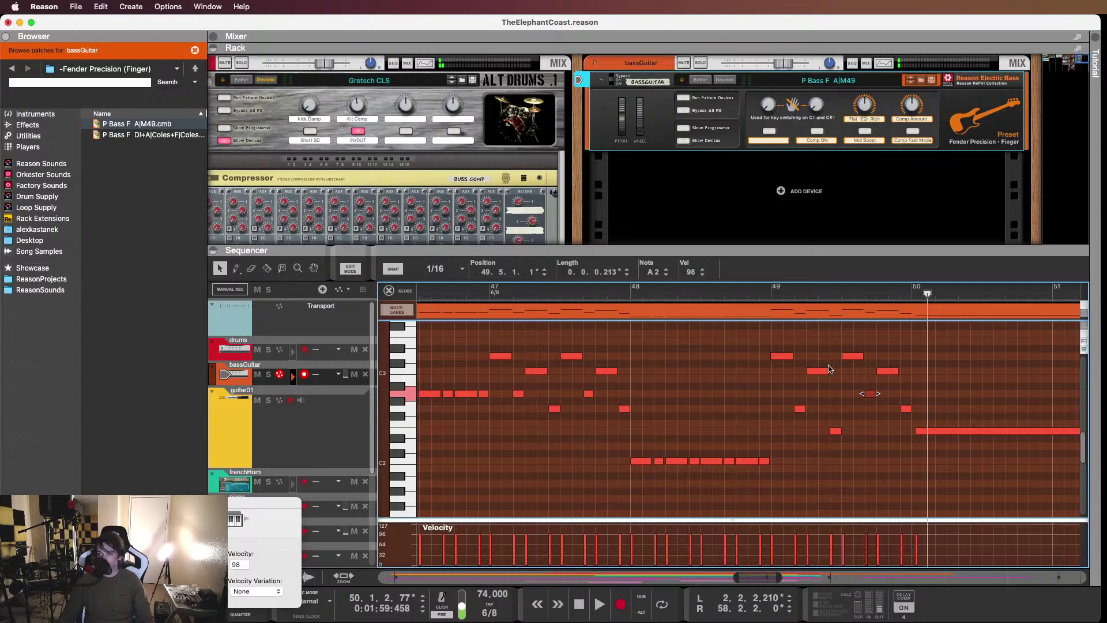
click(667, 275)
click(666, 276)
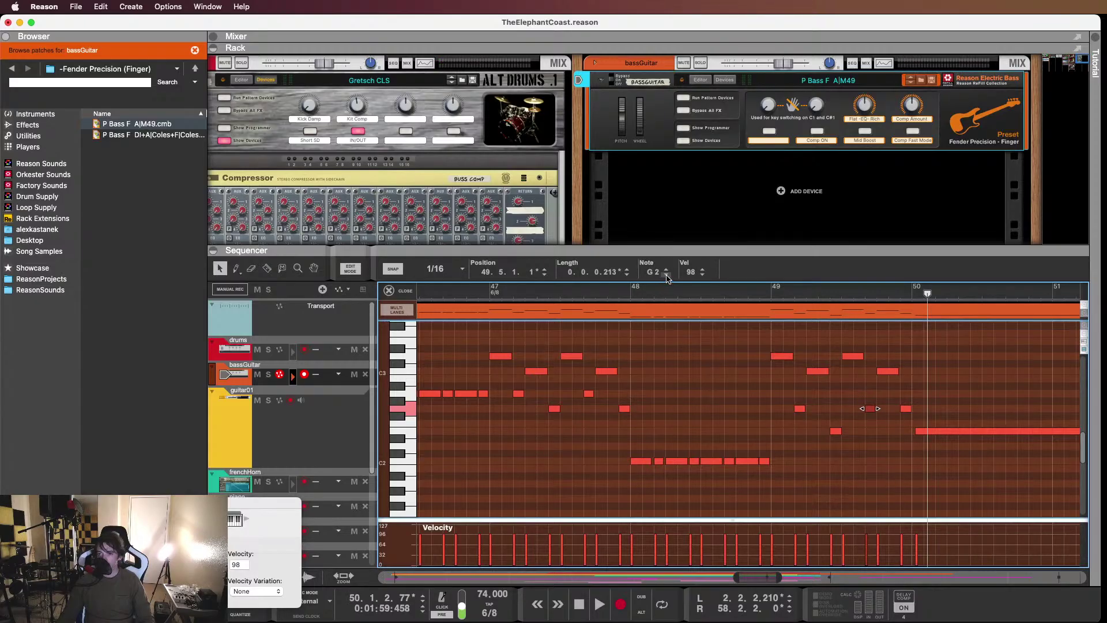
Raise the last short G2 note in bar 49, at 49.6.2.4, to A2 and audition the phrase
click(905, 409)
click(666, 269)
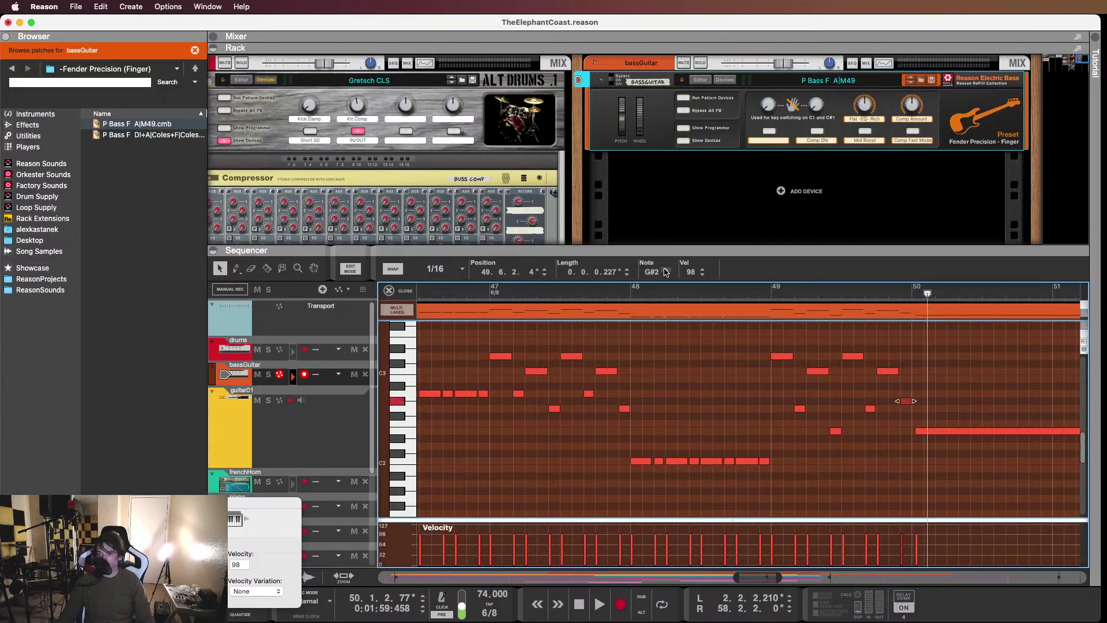
click(666, 269)
key(space)
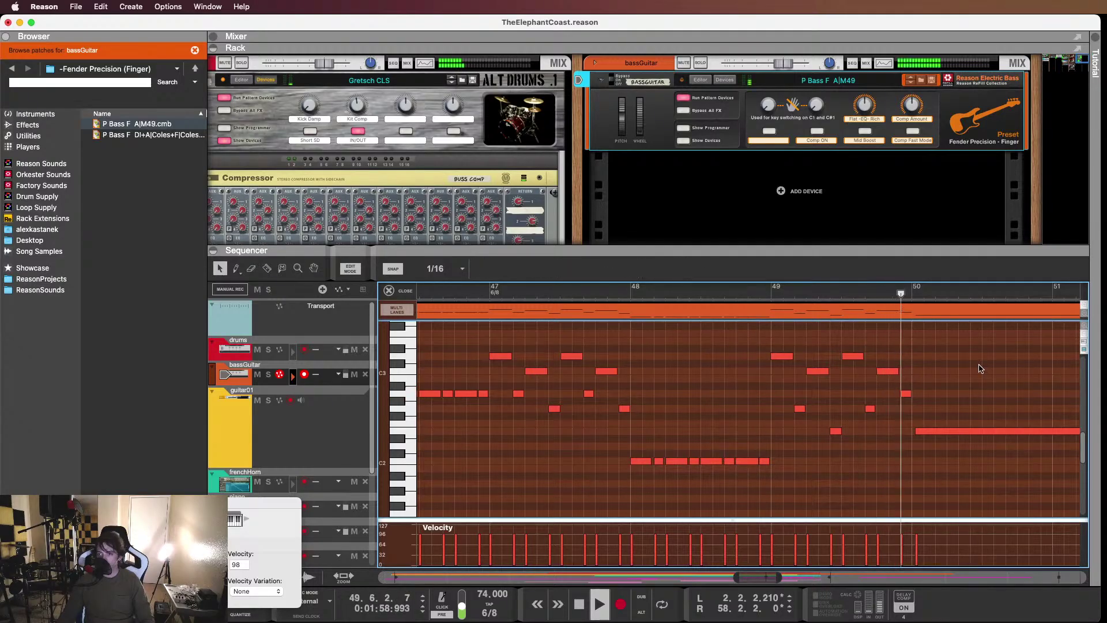
click(913, 383)
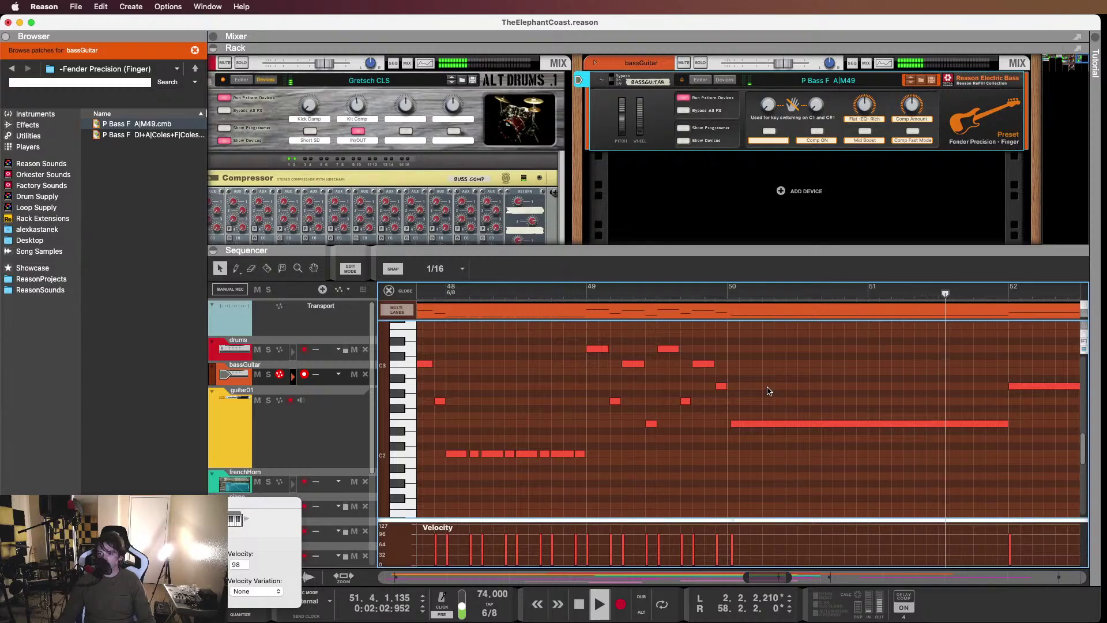
key(space)
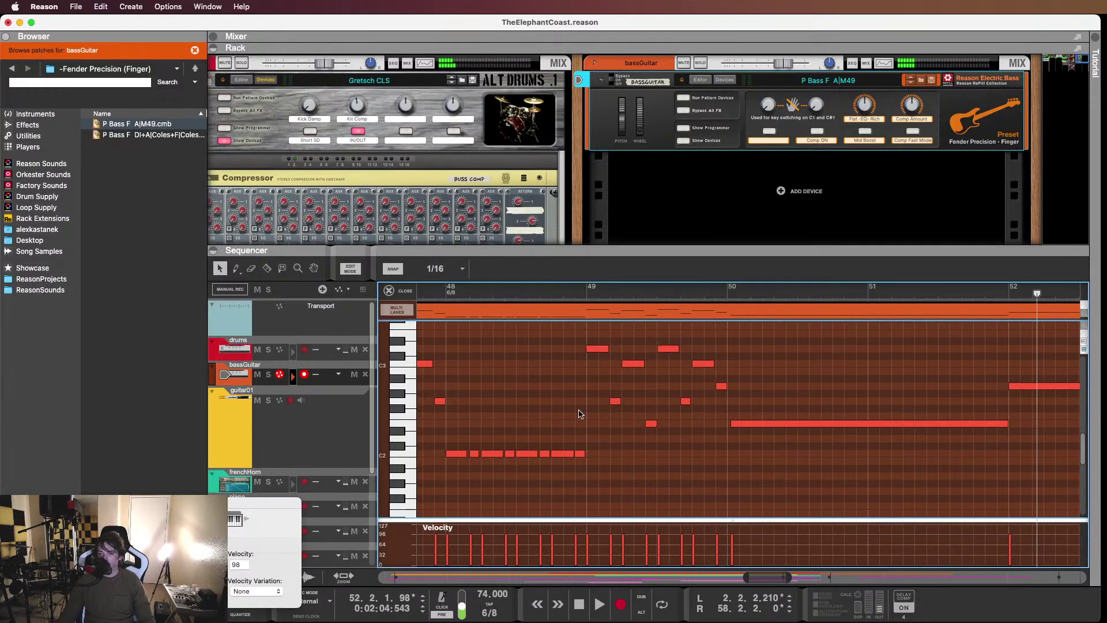
Delete the sustained E2 note starting at bar 50 and copy the rhythmic C2 notes from bar 48 into bar 50 at E2
scroll(580, 414, left, 4)
scroll(600, 414, right, 2)
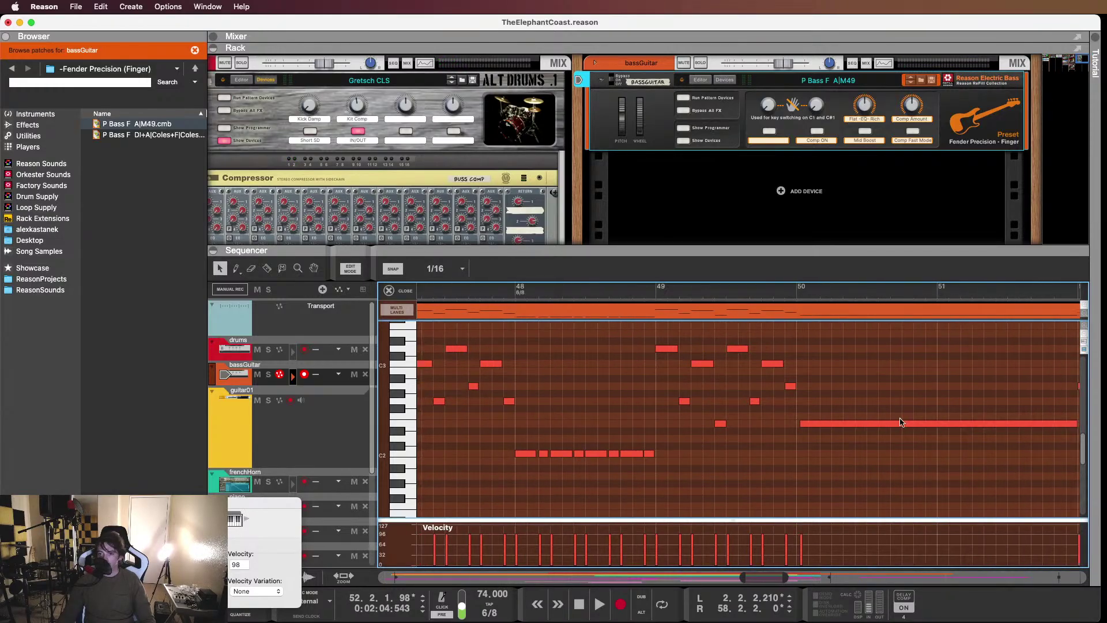
click(900, 424)
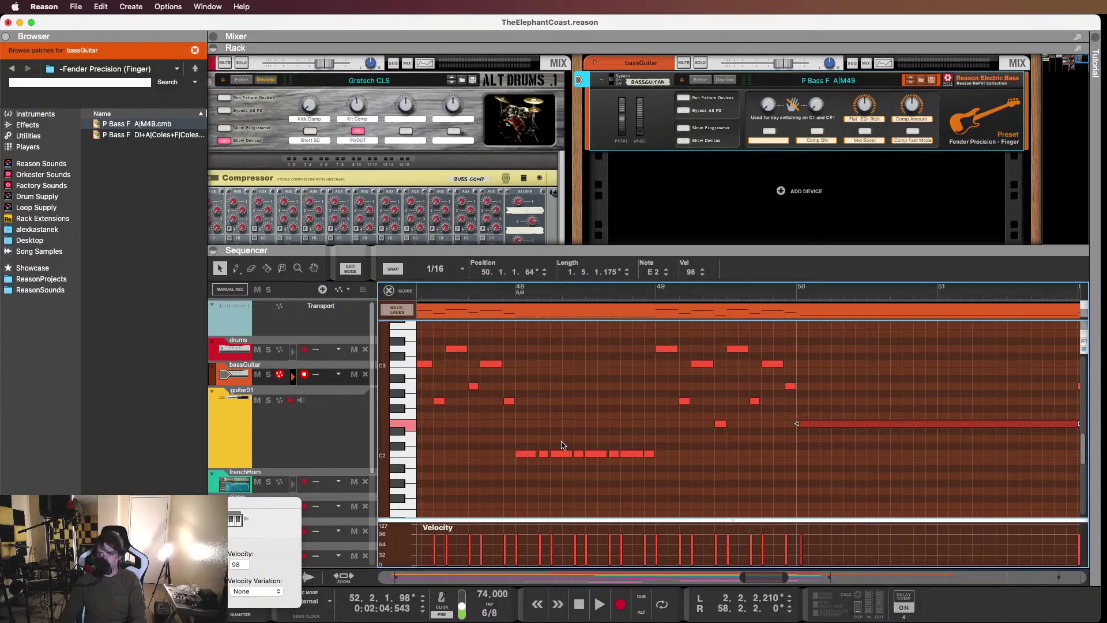
drag(536, 437, 672, 490)
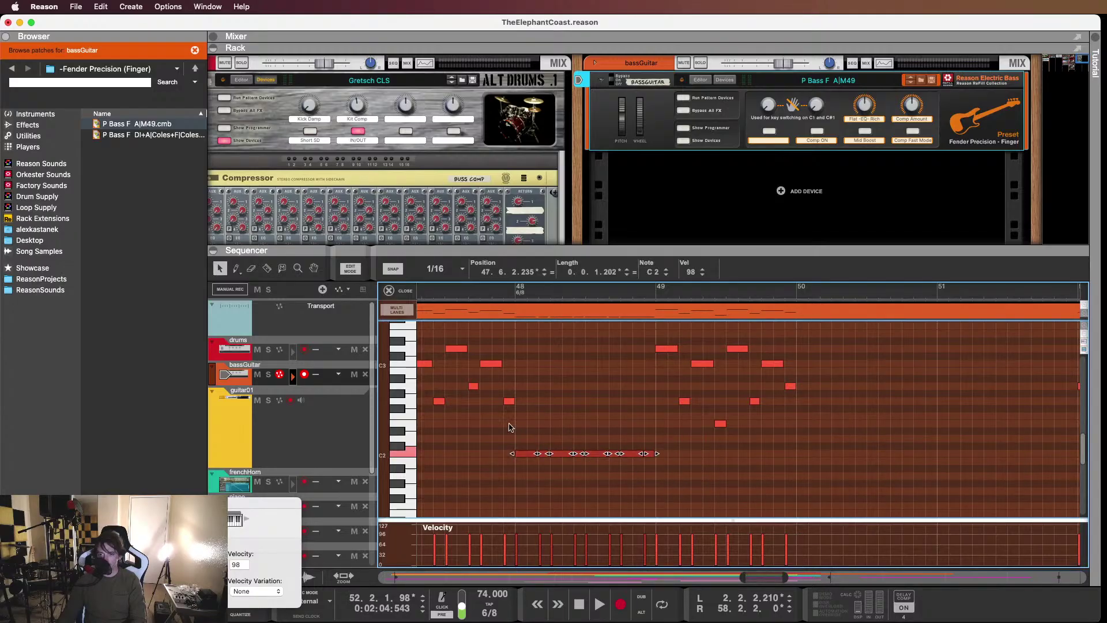
drag(519, 454, 802, 428)
scroll(760, 433, right, 4)
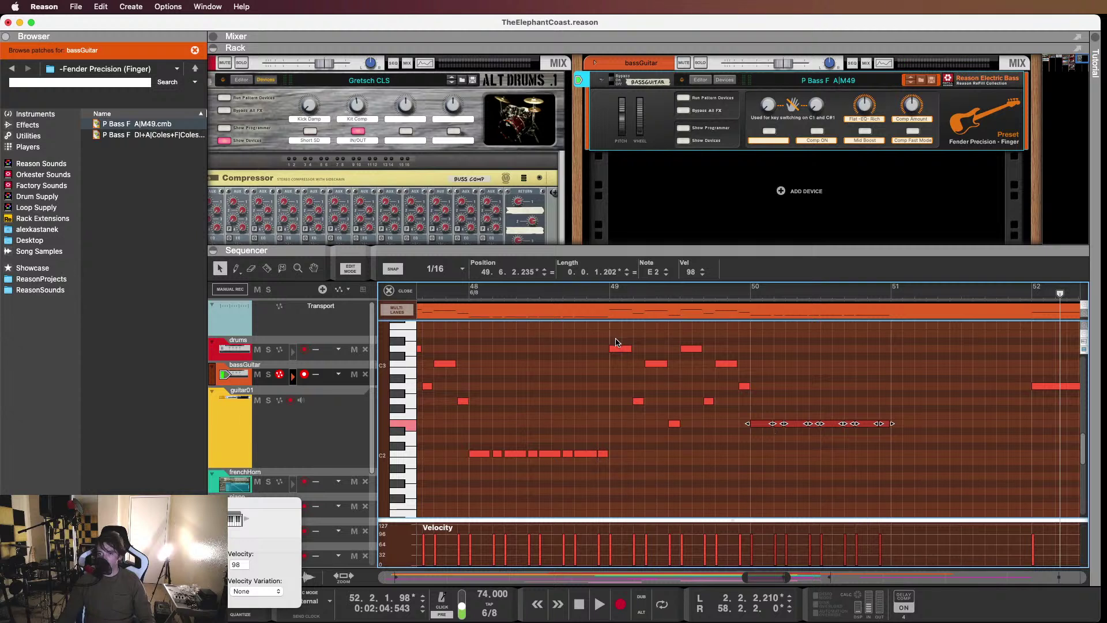
Copy the complete melodic phrase from bar 49 to bar 51
drag(612, 338, 744, 451)
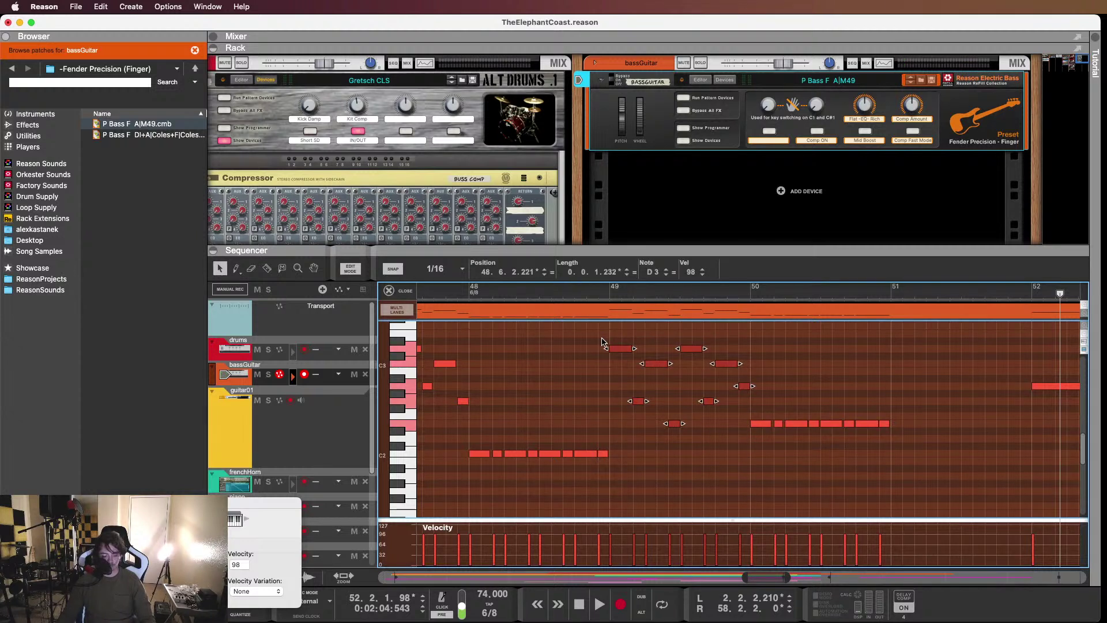
drag(618, 349, 896, 349)
scroll(776, 379, right, 6)
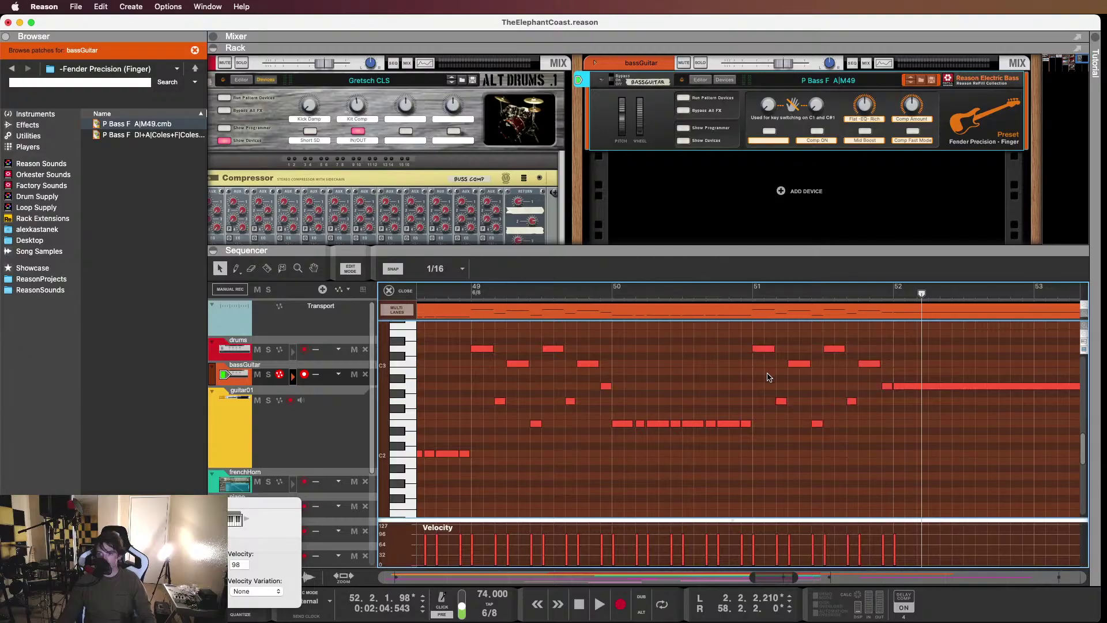
click(779, 390)
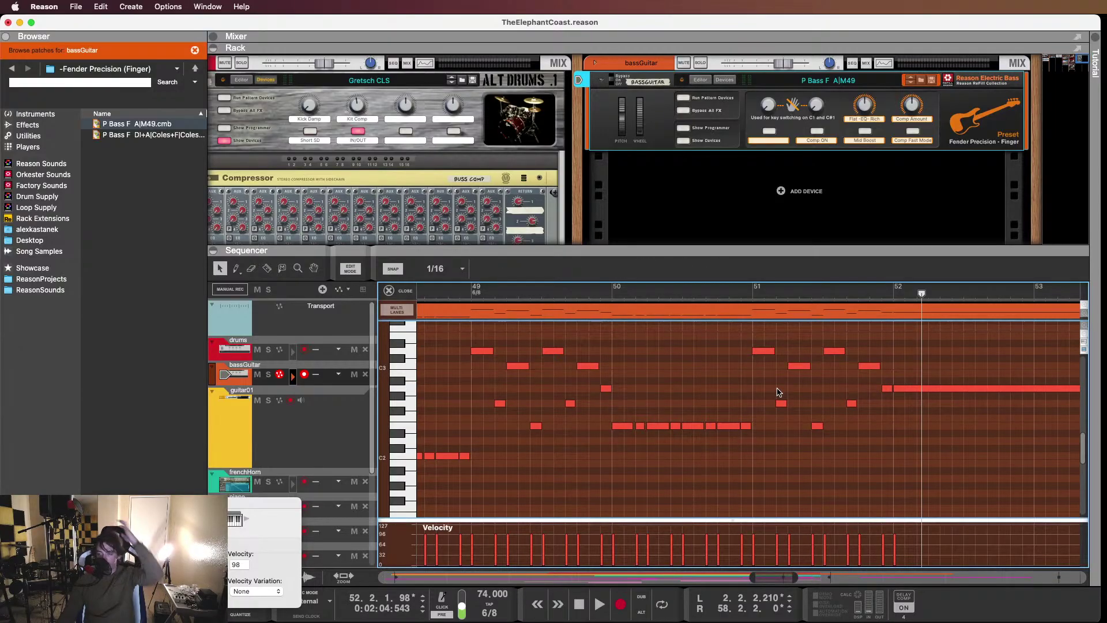
Lower the last short A2 note in bar 51, at 51.6.2.4, to G2 and audition bar 51
scroll(779, 386, up, 3)
scroll(781, 376, down, 2)
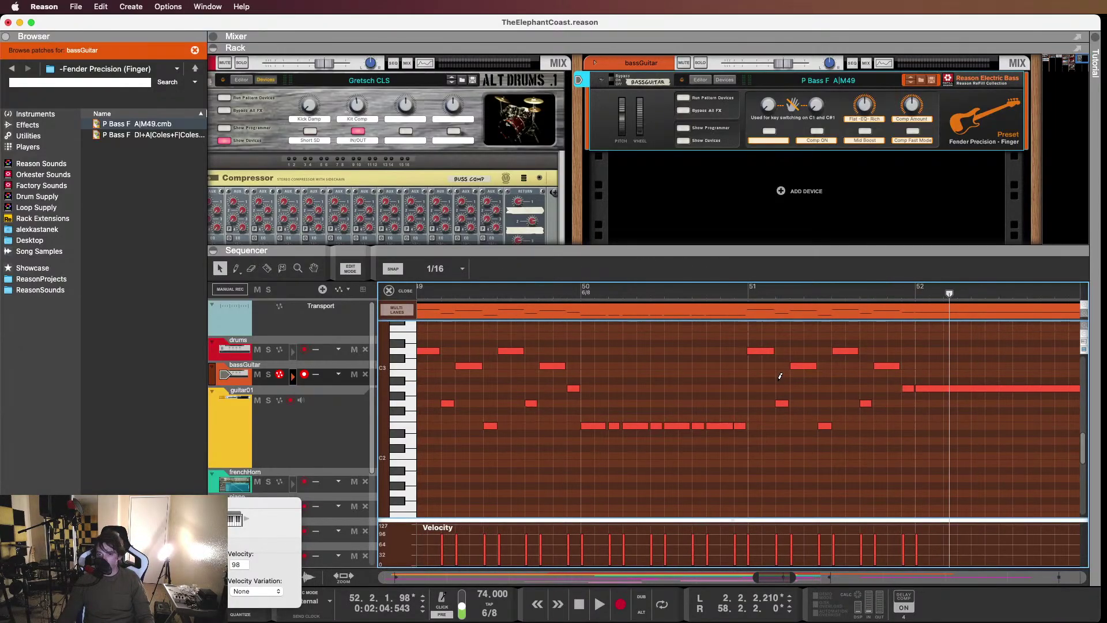
scroll(767, 386, right, 3)
click(714, 405)
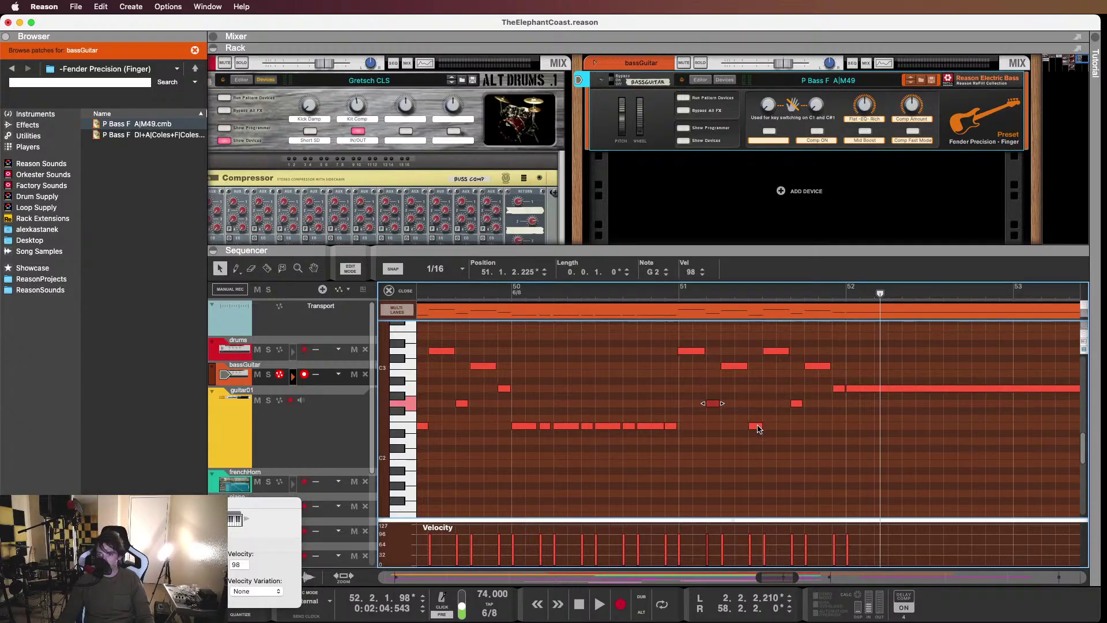
click(818, 368)
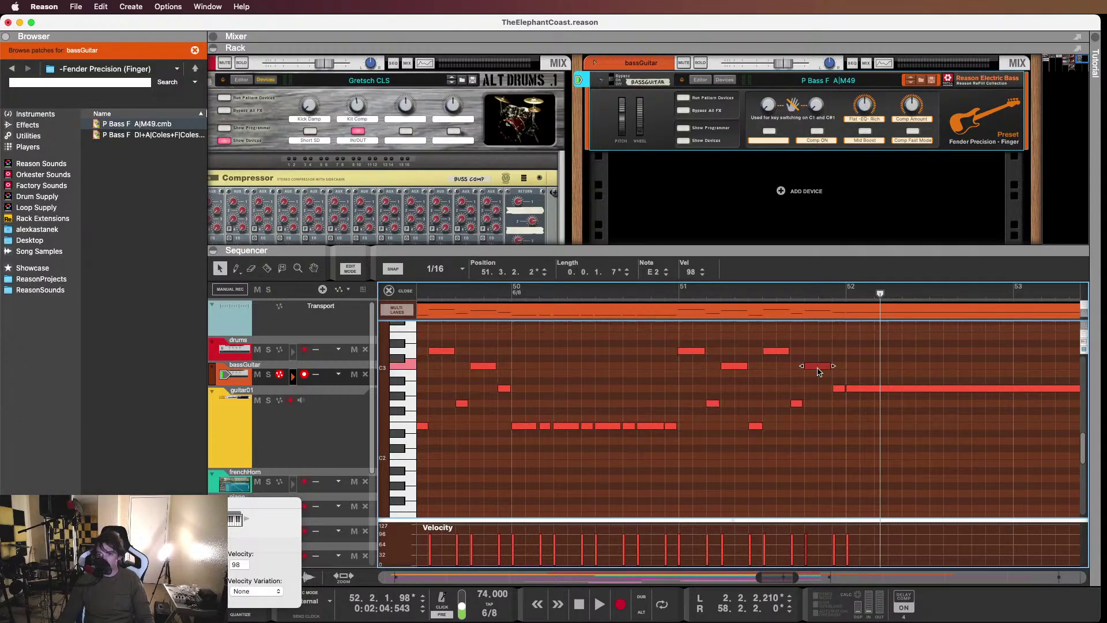
click(825, 404)
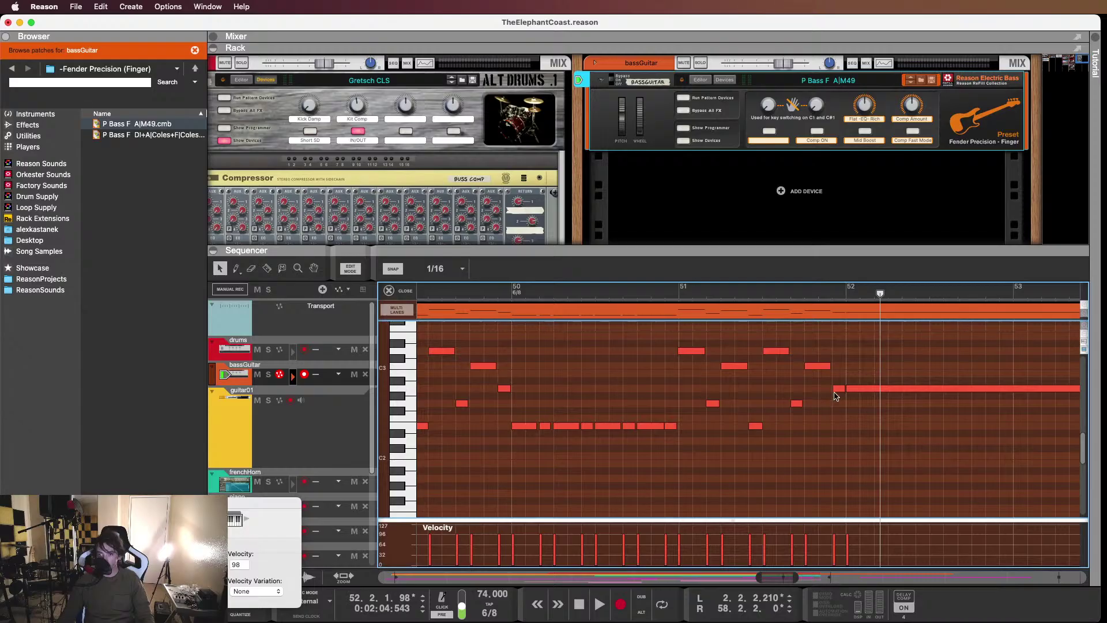
drag(835, 393, 836, 402)
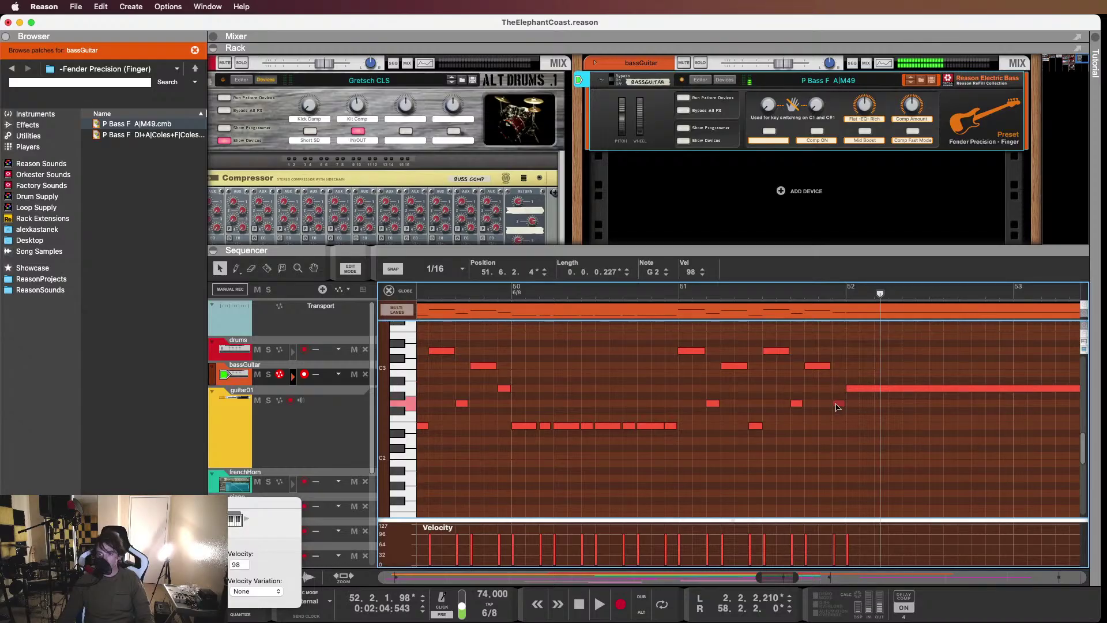
click(660, 291)
key(space)
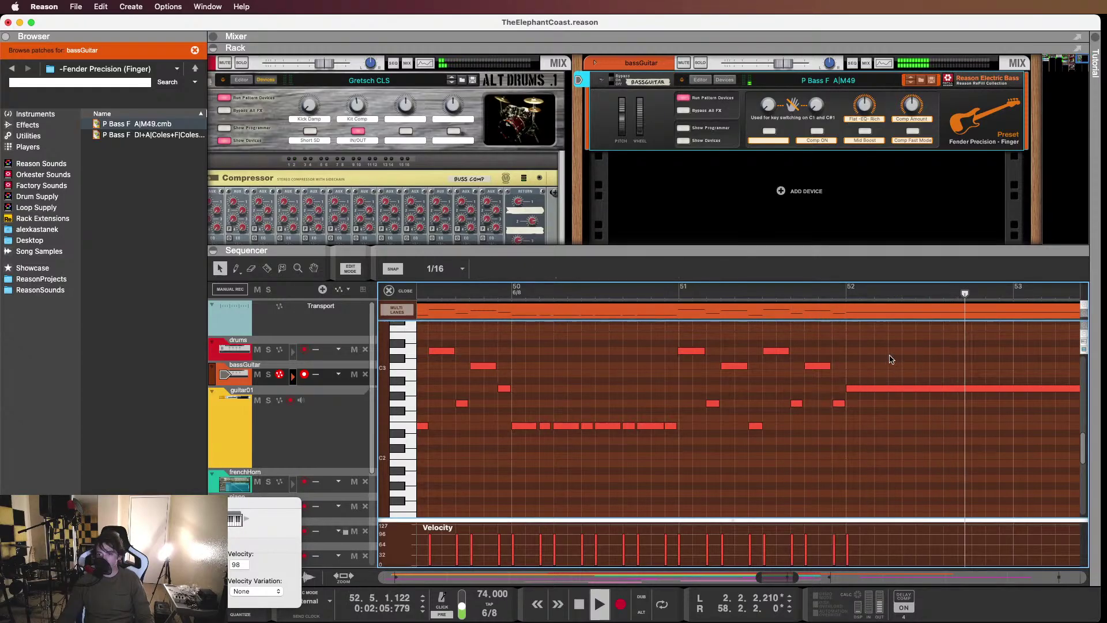
Audition the reworked bass line from just before bar 46 through bar 53
click(672, 344)
scroll(672, 343, down, 2)
scroll(673, 346, right, 2)
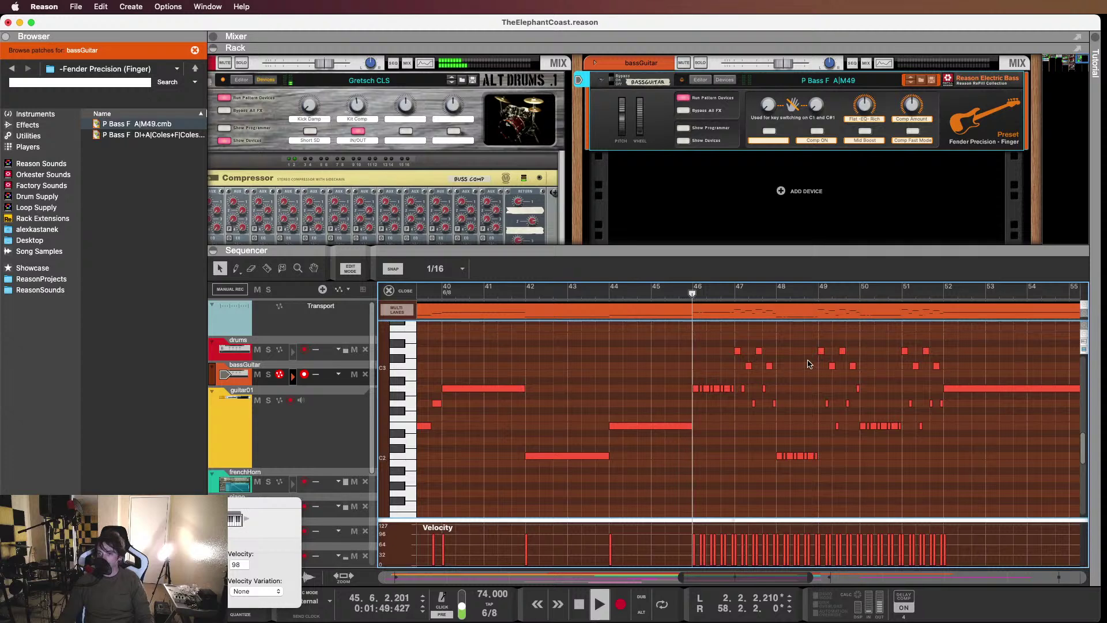
scroll(796, 358, right, 1)
scroll(796, 358, right, 3)
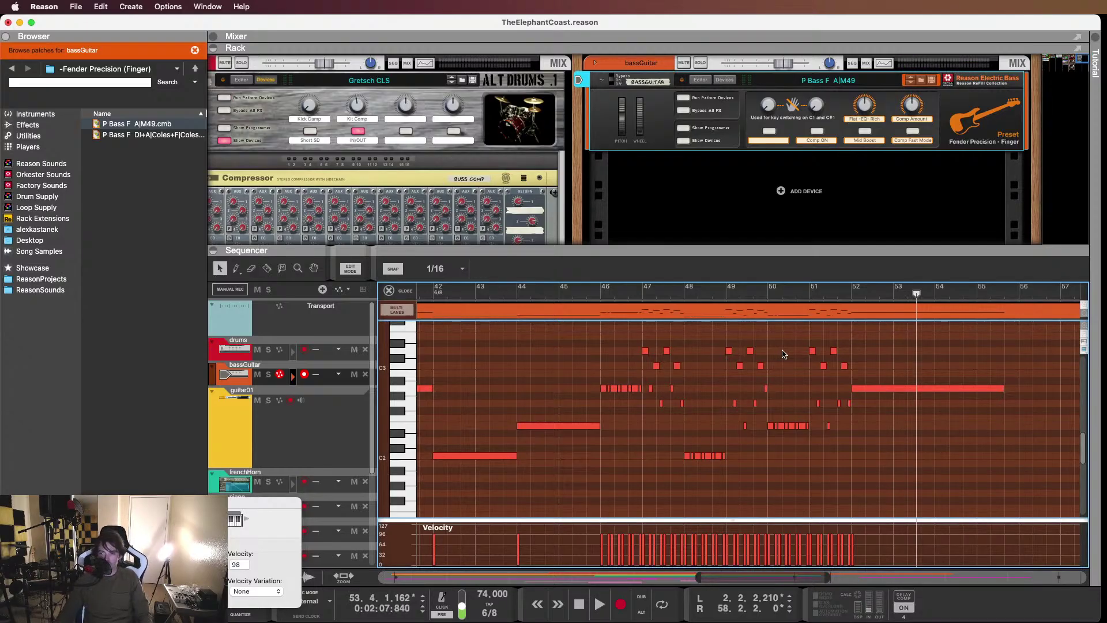
scroll(711, 383, left, 2)
scroll(711, 383, left, 3)
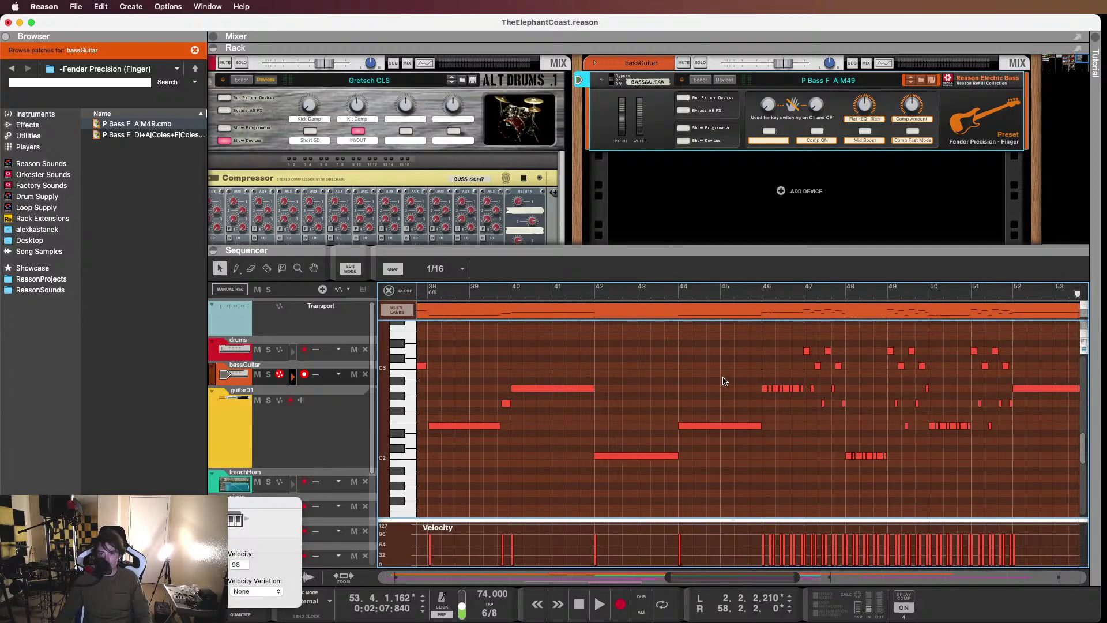
Close the bassGuitar note editor and play the whole arrangement from the start to about bar 54
click(398, 297)
scroll(868, 430, left, 5)
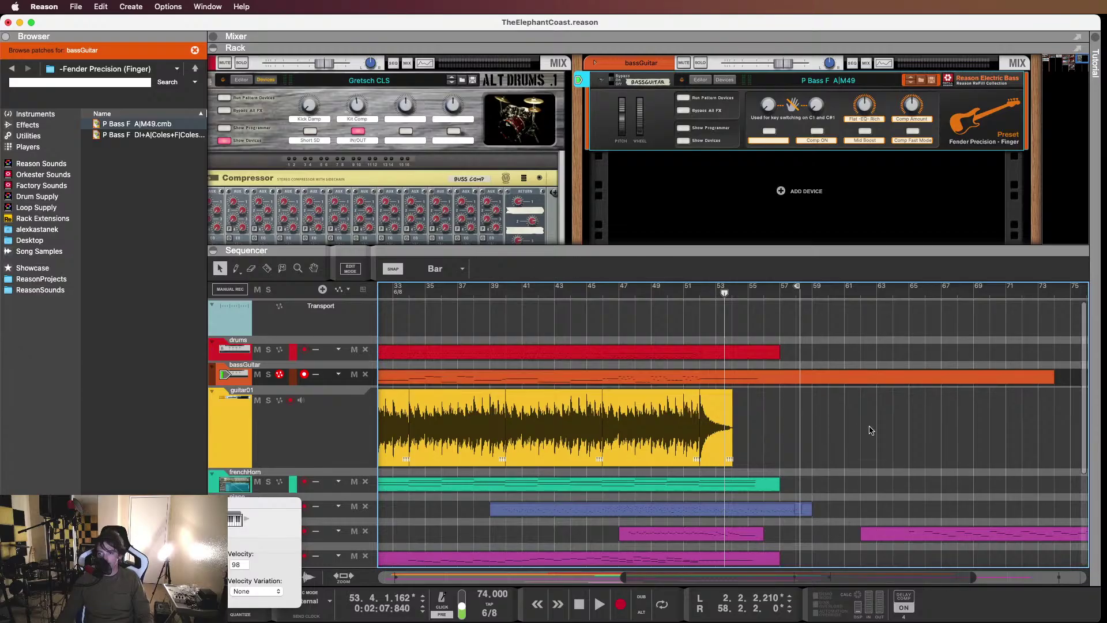
scroll(453, 398, down, 5)
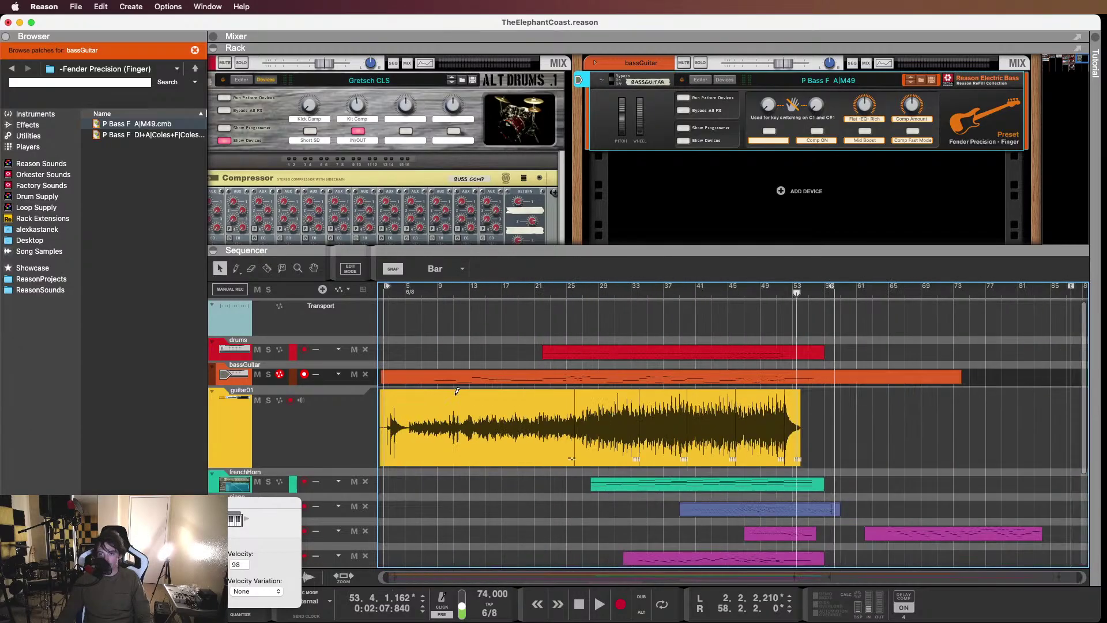
drag(424, 294, 384, 304)
key(space)
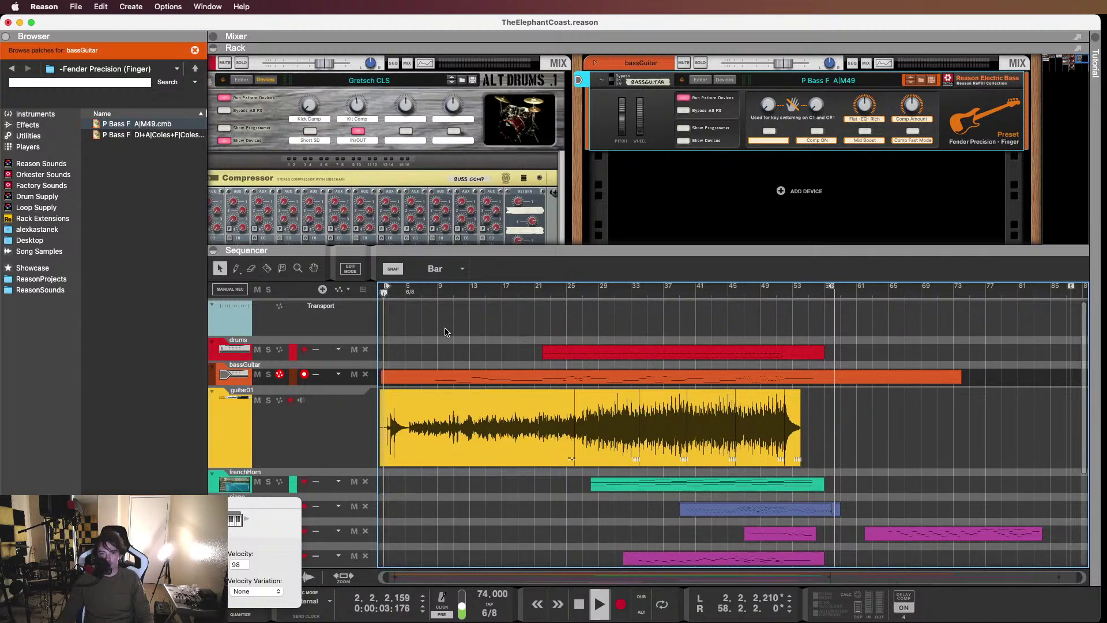
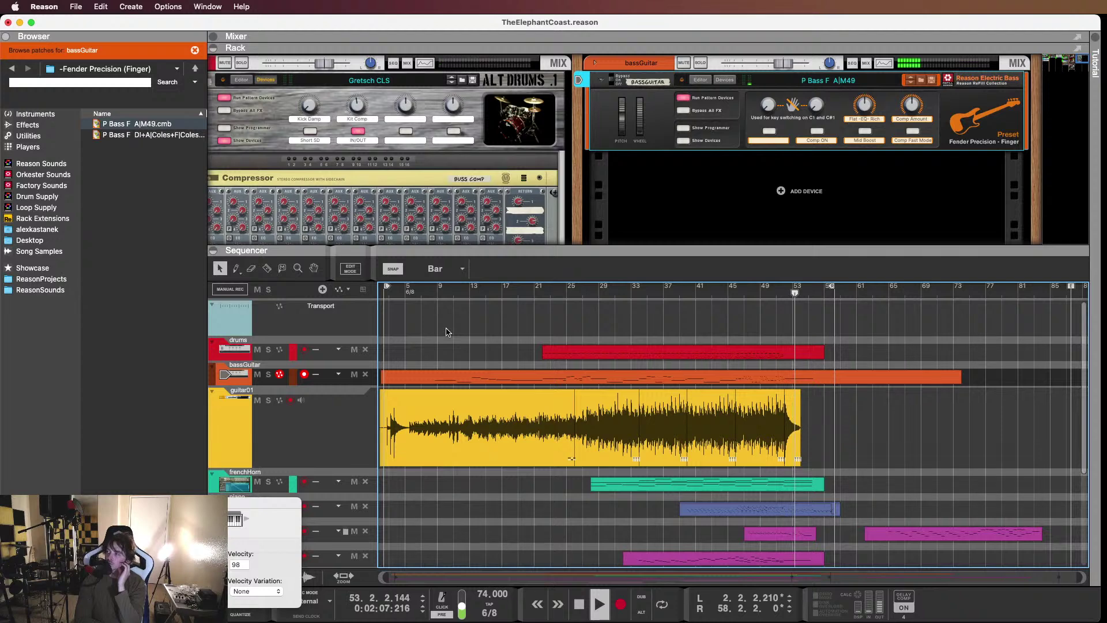
key(space)
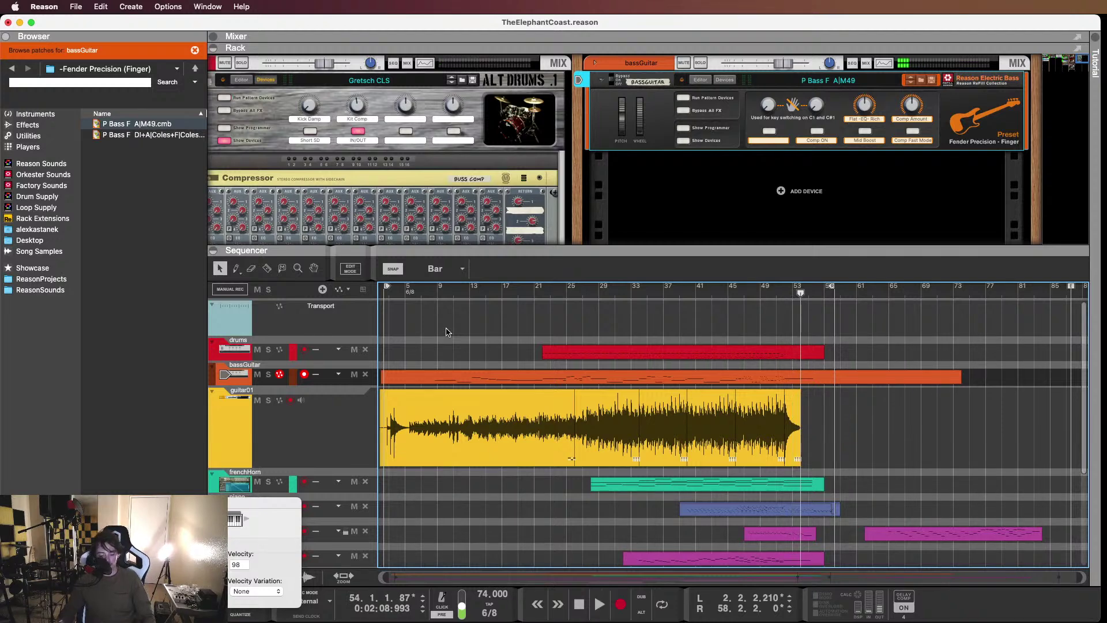
Reopen the bassGuitar clip's notes, review the earlier bass part and place the playhead near the end of bar 21
double_click(564, 377)
scroll(603, 390, left, 15)
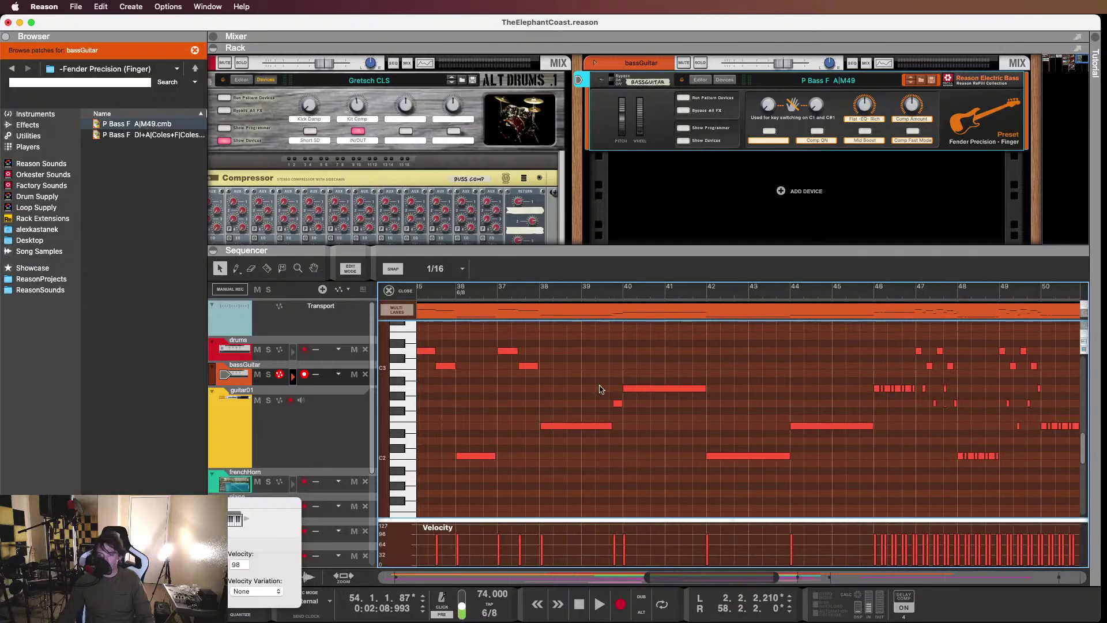
scroll(604, 390, left, 5)
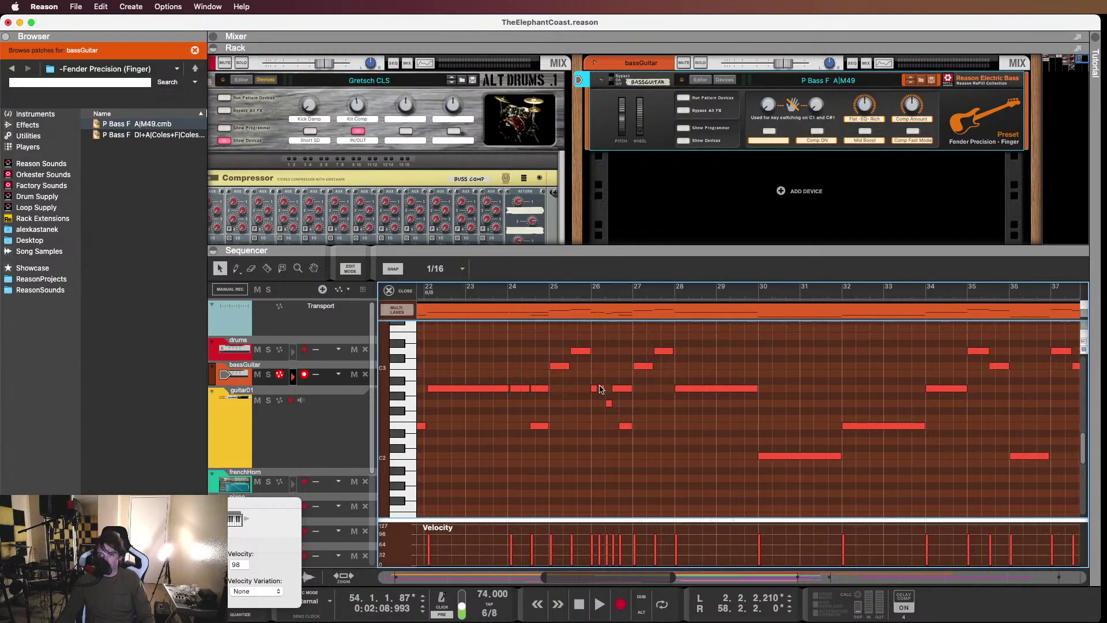
scroll(583, 427, left, 5)
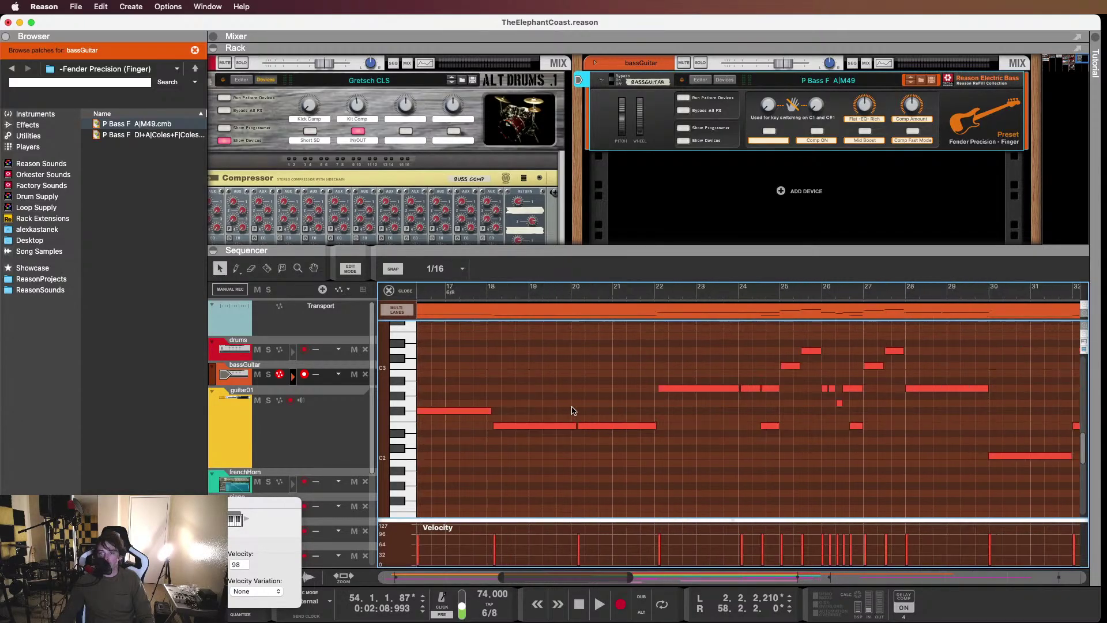
click(652, 292)
scroll(634, 366, left, 9)
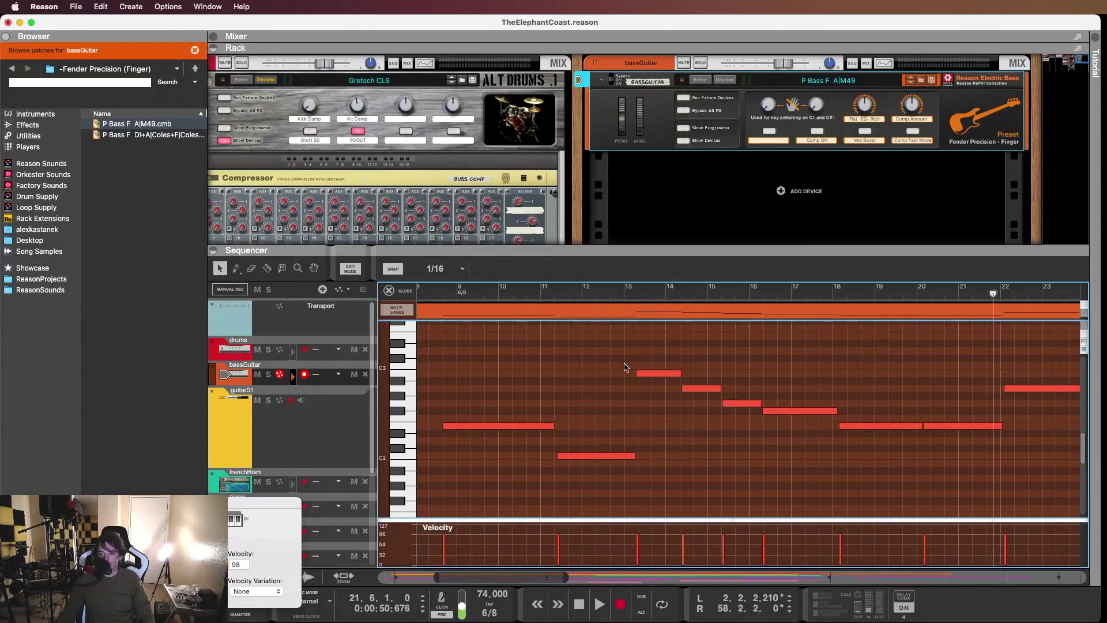
scroll(627, 359, down, 5)
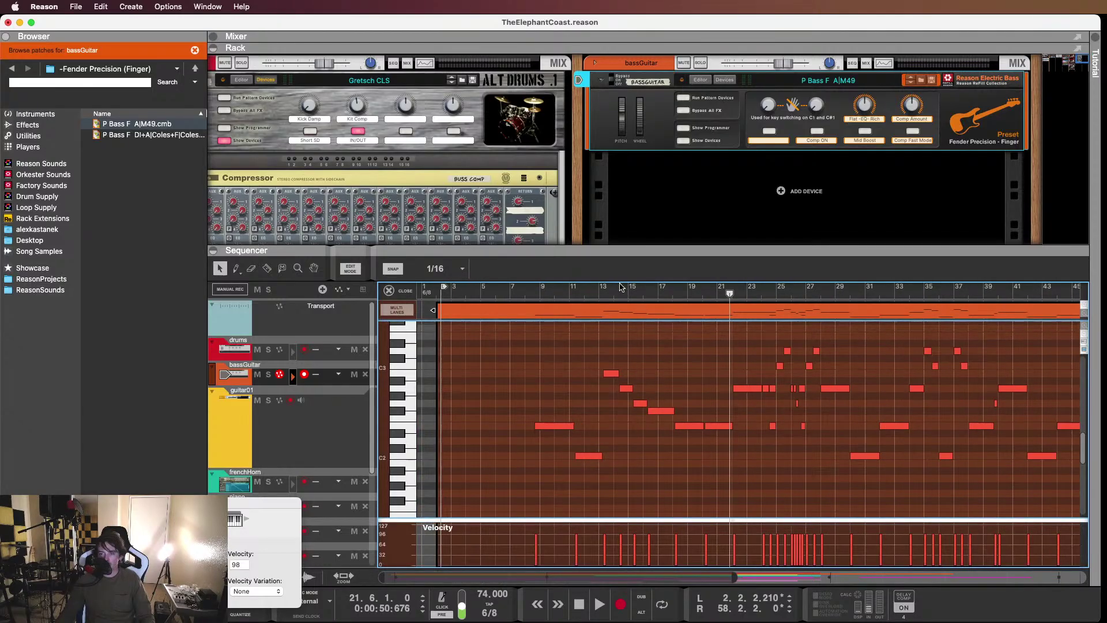
scroll(713, 333, right, 3)
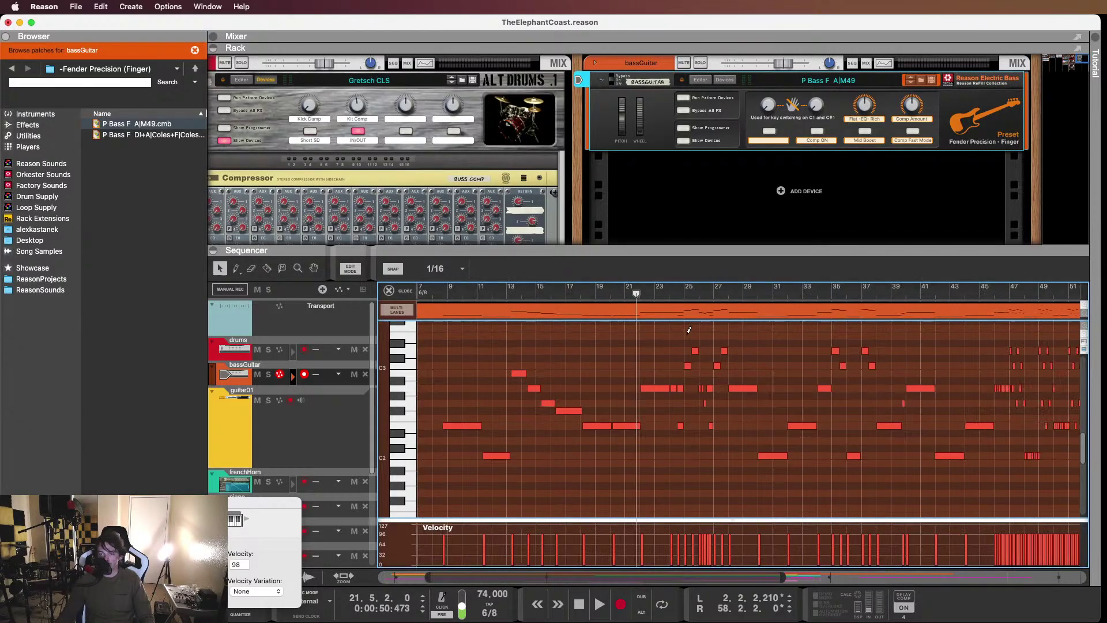
Audition the bass part from bar 21 through bar 27
scroll(689, 330, up, 5)
scroll(662, 344, up, 4)
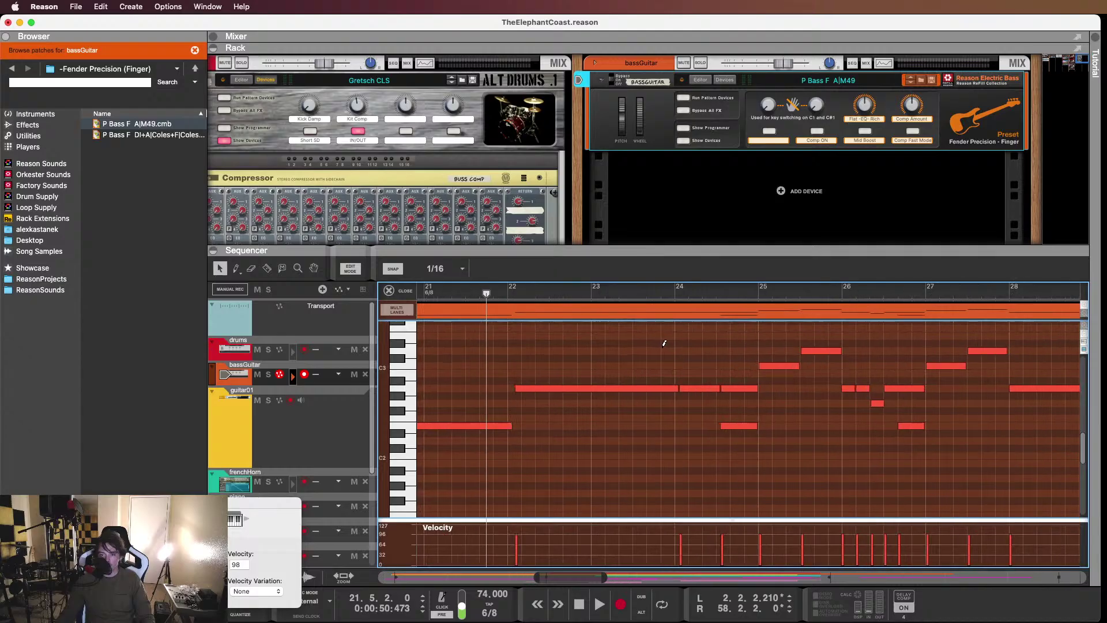
key(space)
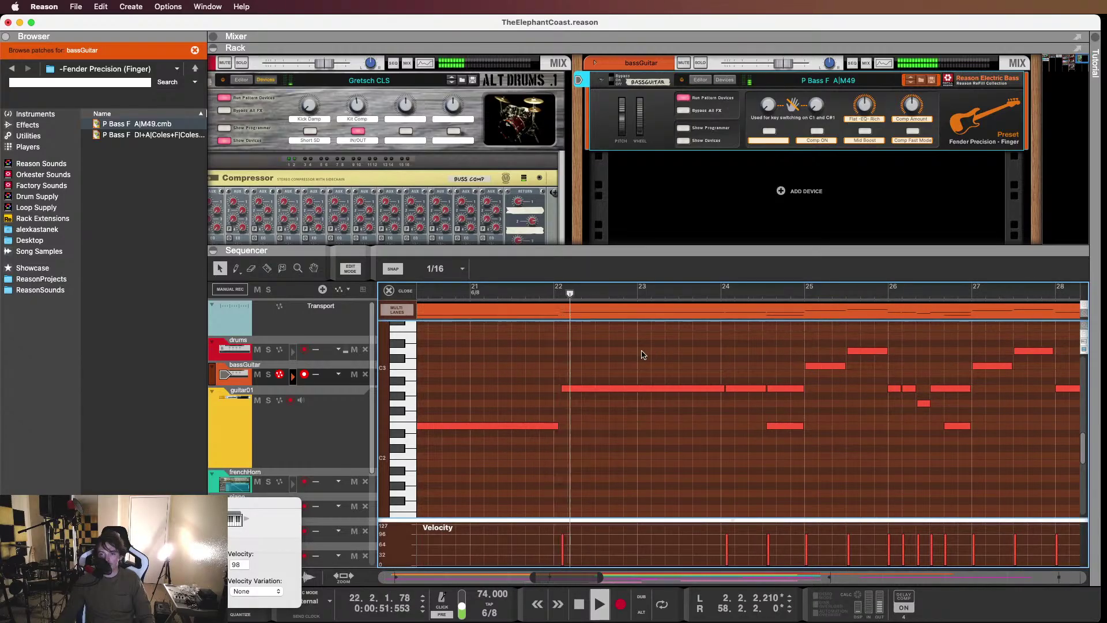
click(580, 388)
click(598, 369)
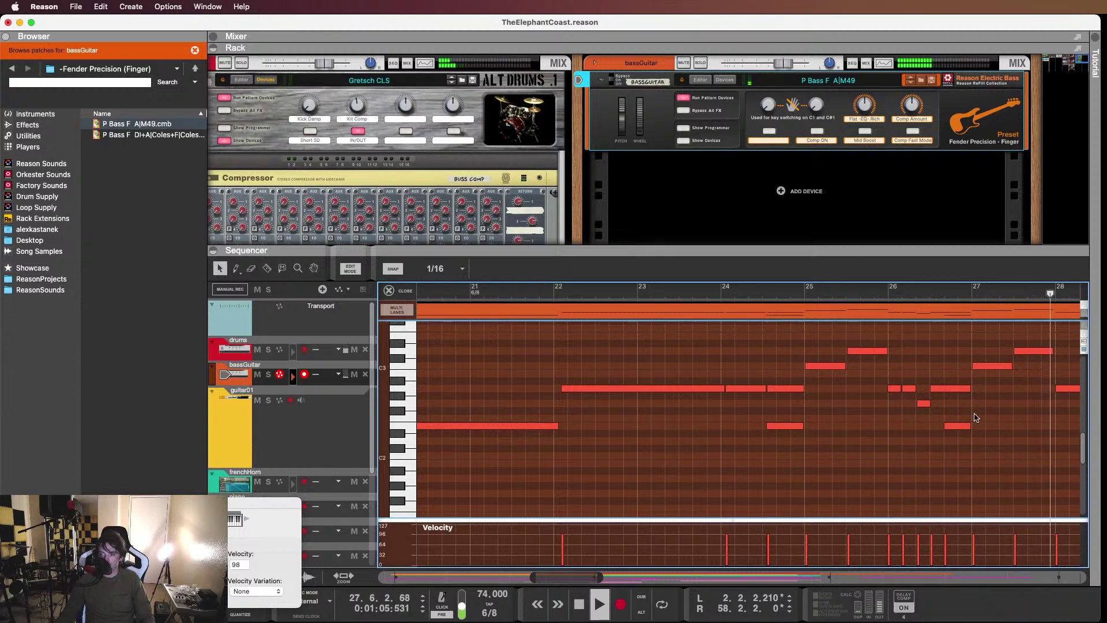
key(space)
scroll(992, 416, up, 3)
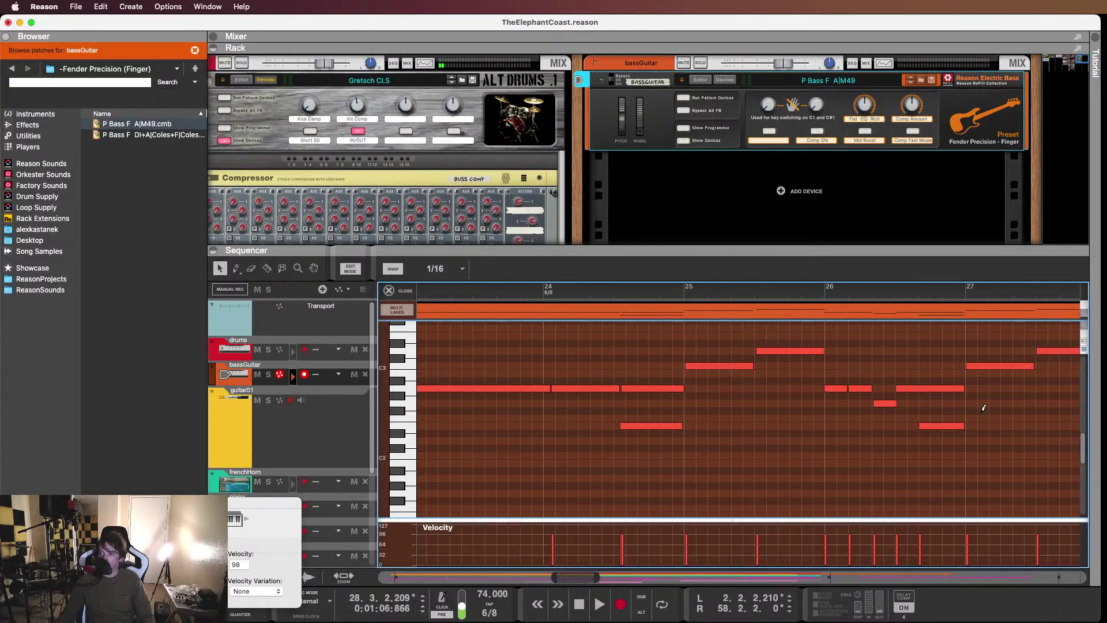
Shorten the E2 and long A2 notes late in bar 26, copy the E2 note to A2 at 26.5.2.239, and play it
click(960, 428)
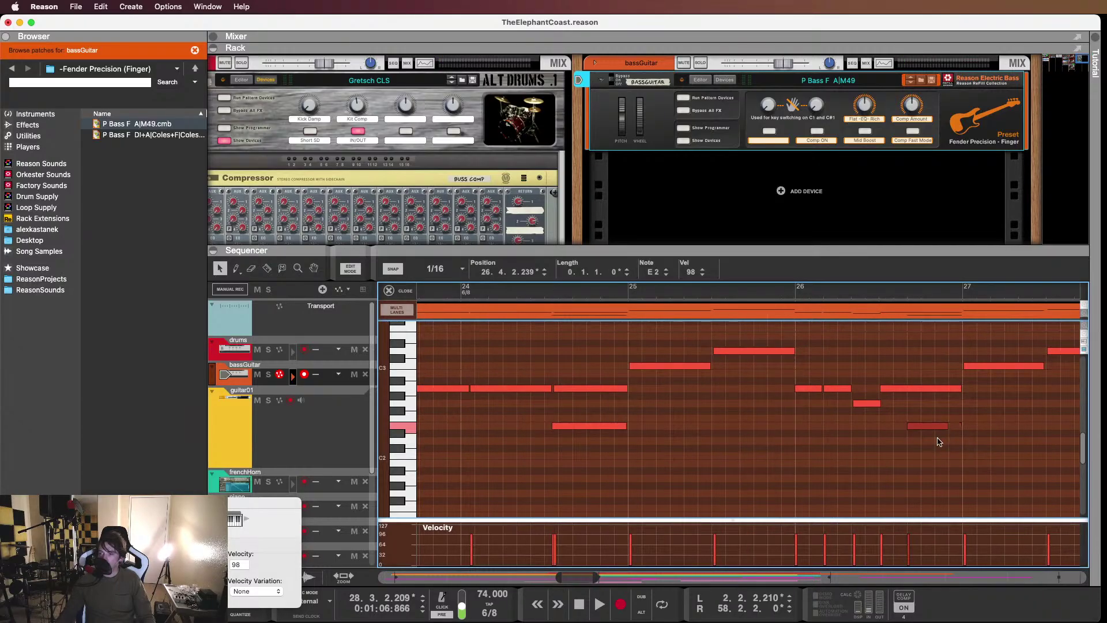
click(960, 390)
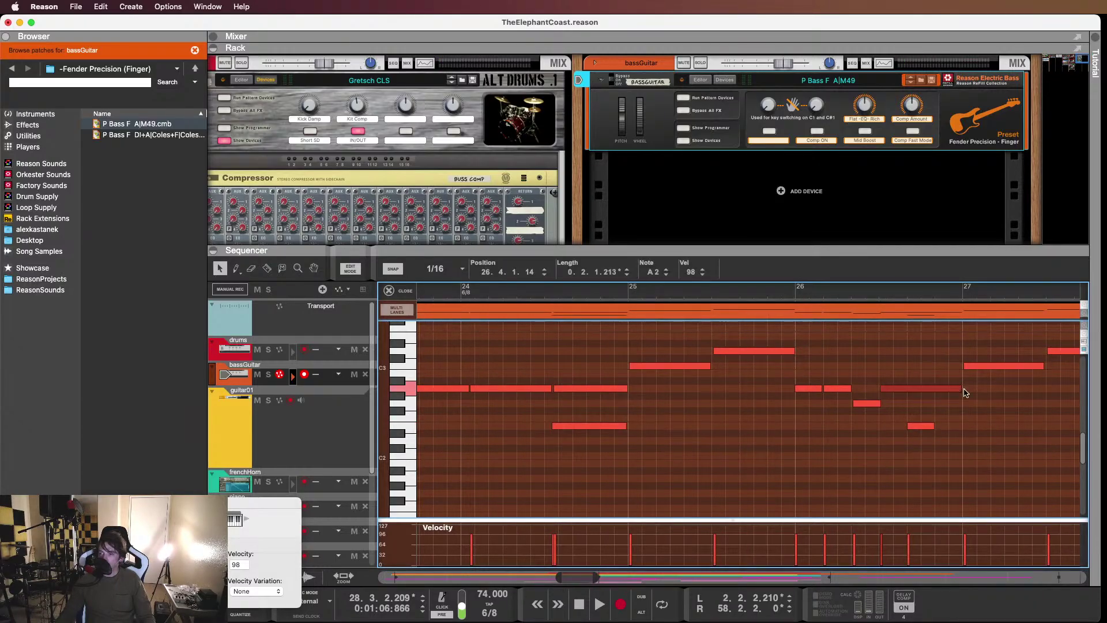
click(940, 417)
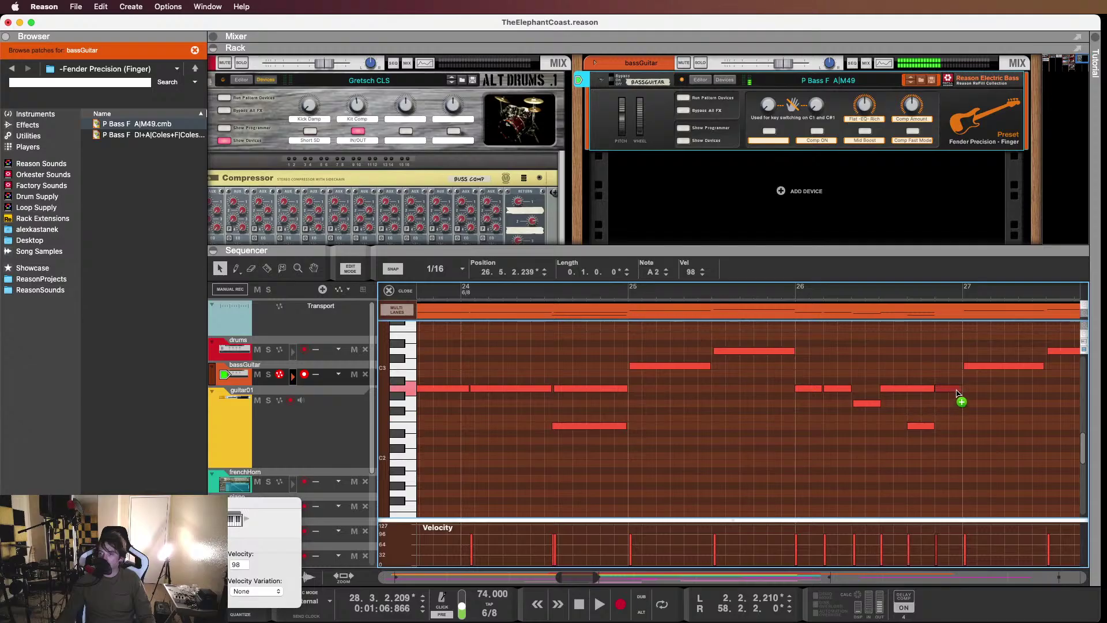
drag(937, 389, 959, 389)
click(867, 289)
key(space)
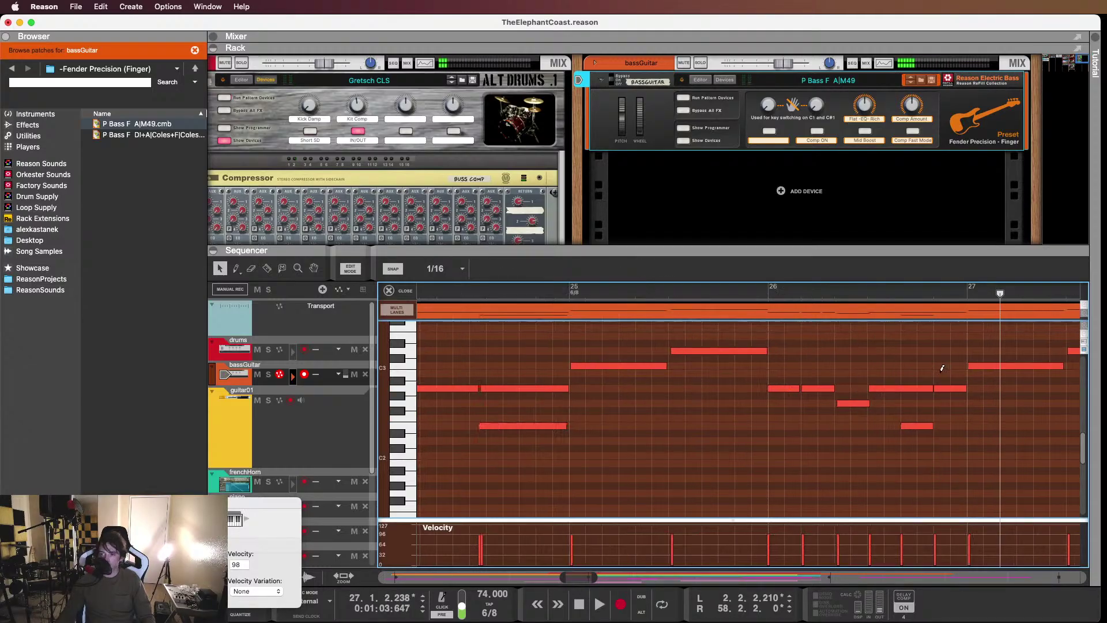
Trim the A2 note at 26.4 to a length of 0.1.1.197 and audition bars 26 to 28
key(g)
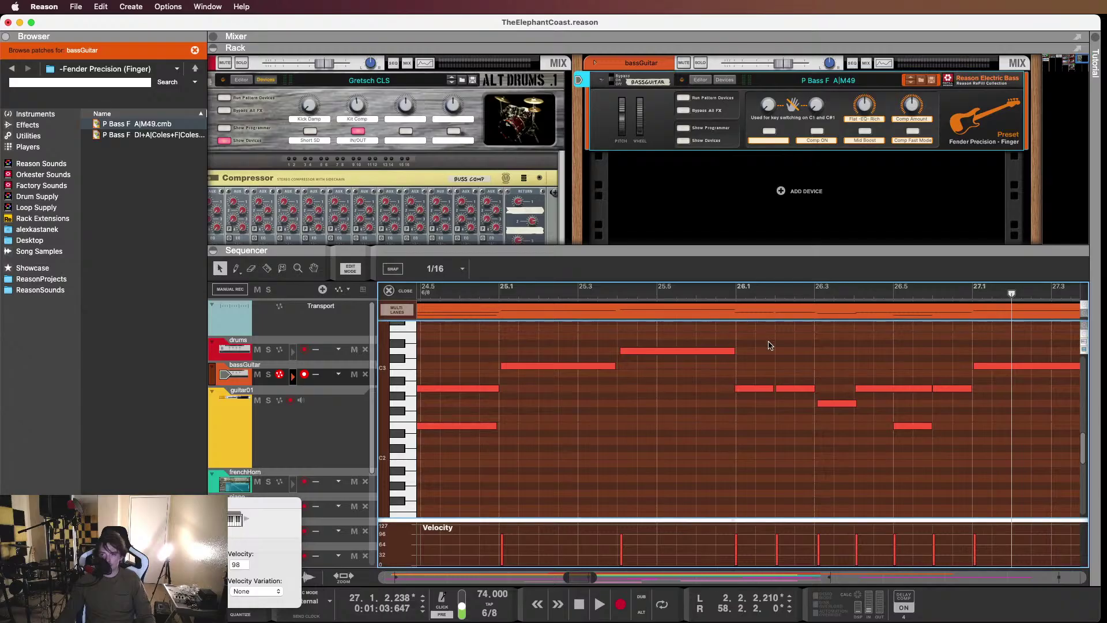
drag(888, 405, 889, 404)
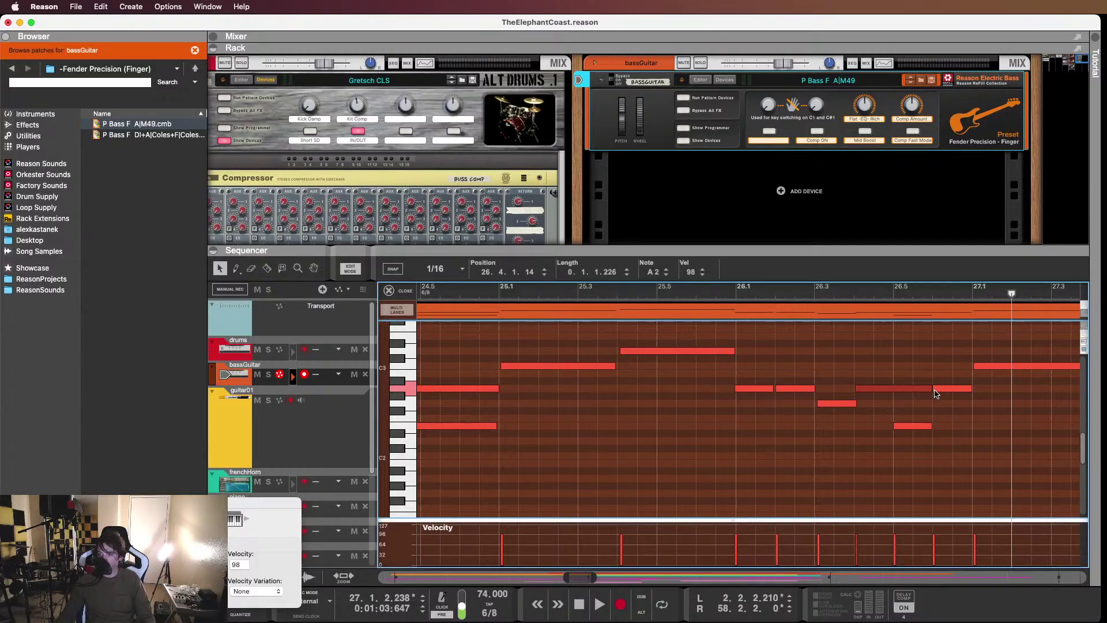
click(843, 295)
key(space)
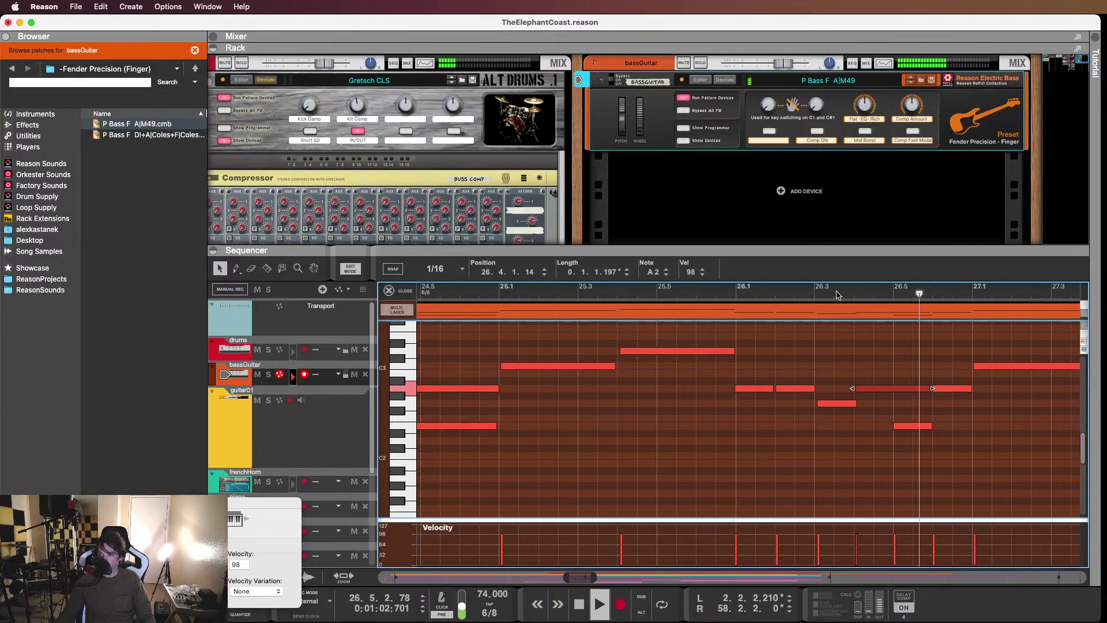
click(726, 290)
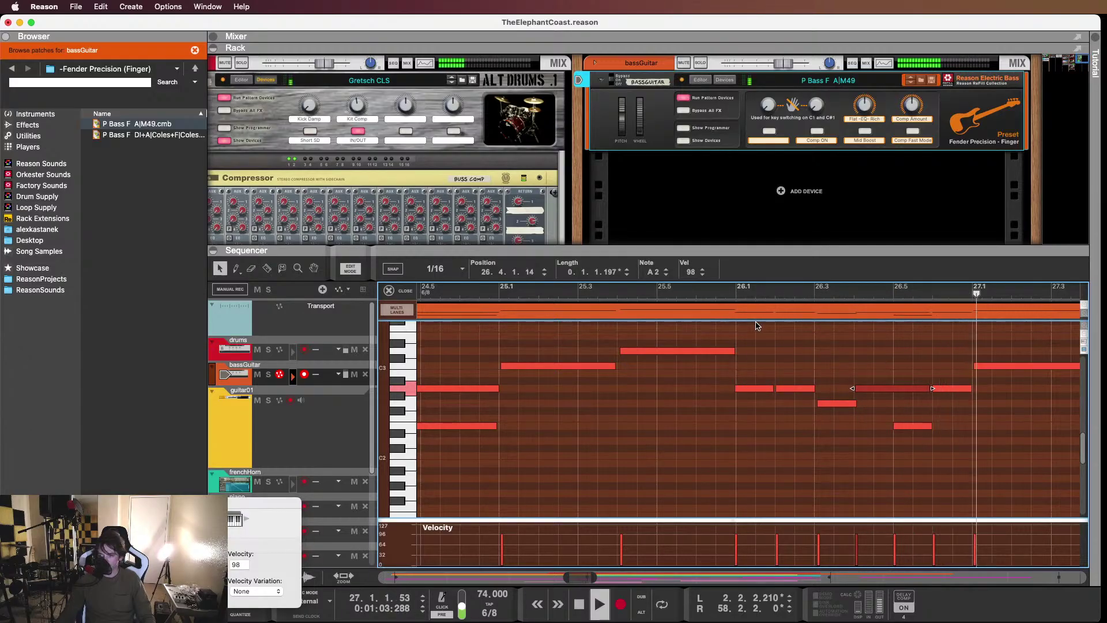
scroll(822, 427, down, 4)
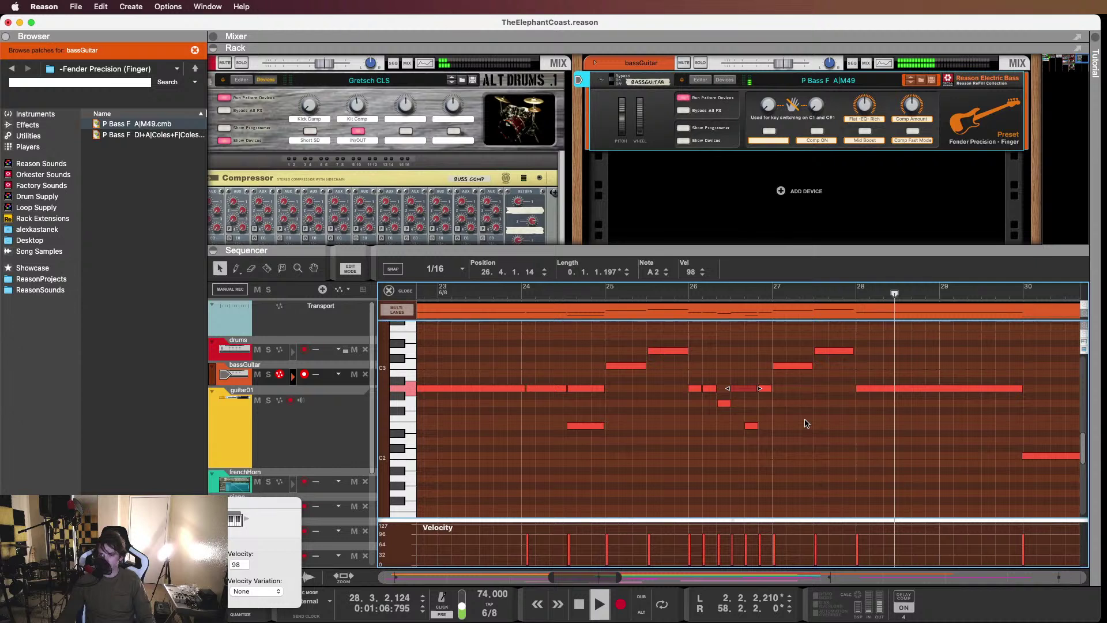
Copy the C3 note at bar 27 to G2 at 27.2.1 and shorten the copy to 0.1.1.200
scroll(806, 423, up, 4)
click(757, 368)
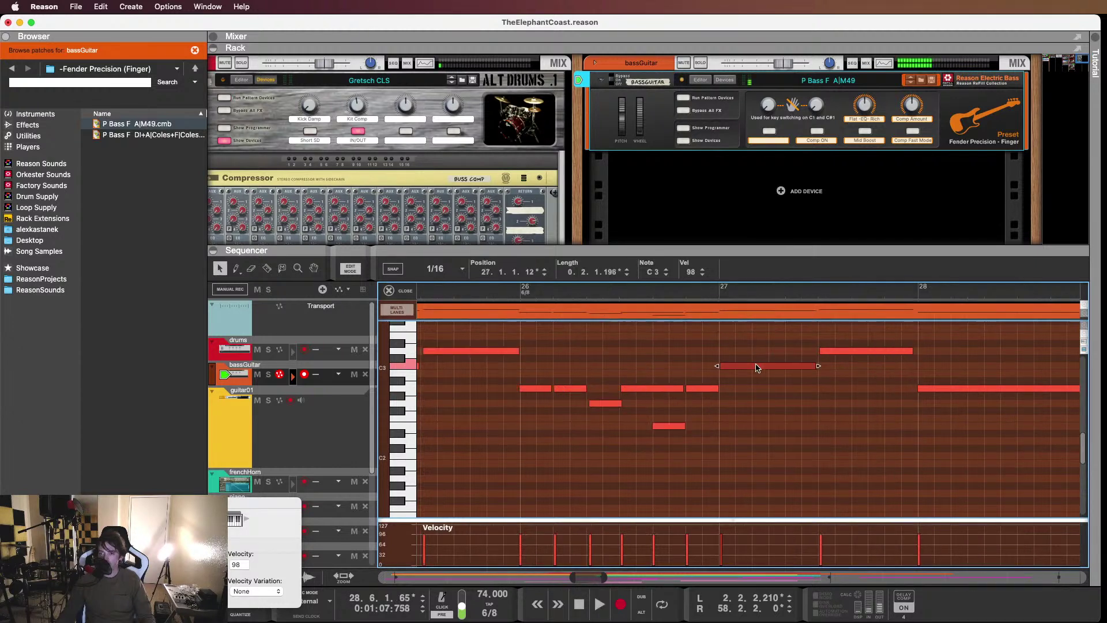
drag(754, 374, 786, 410)
click(767, 369)
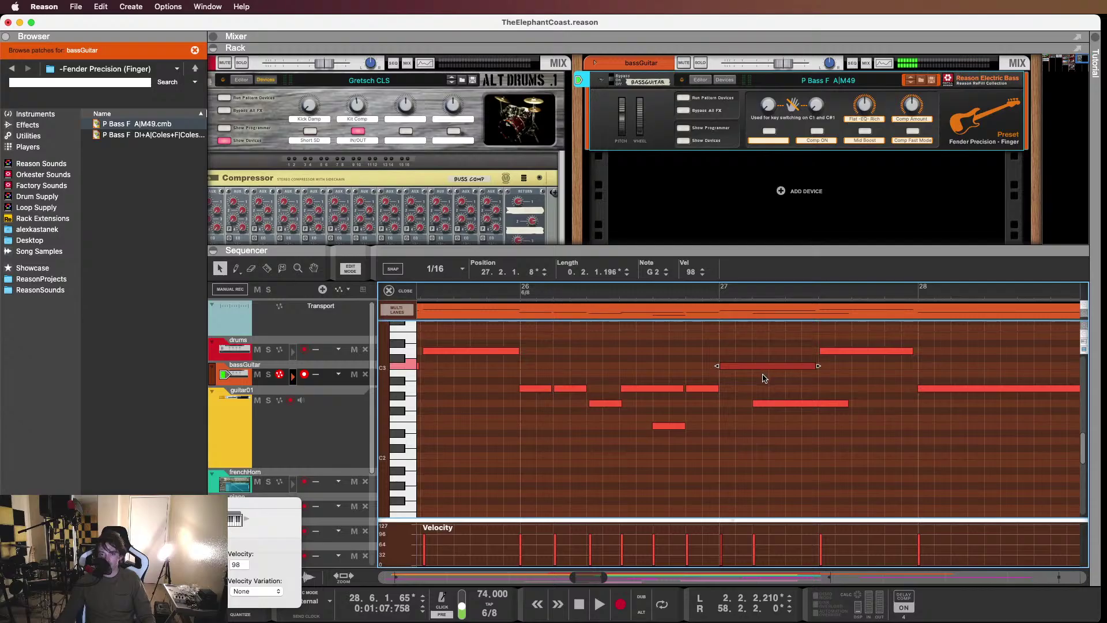
click(764, 385)
click(767, 405)
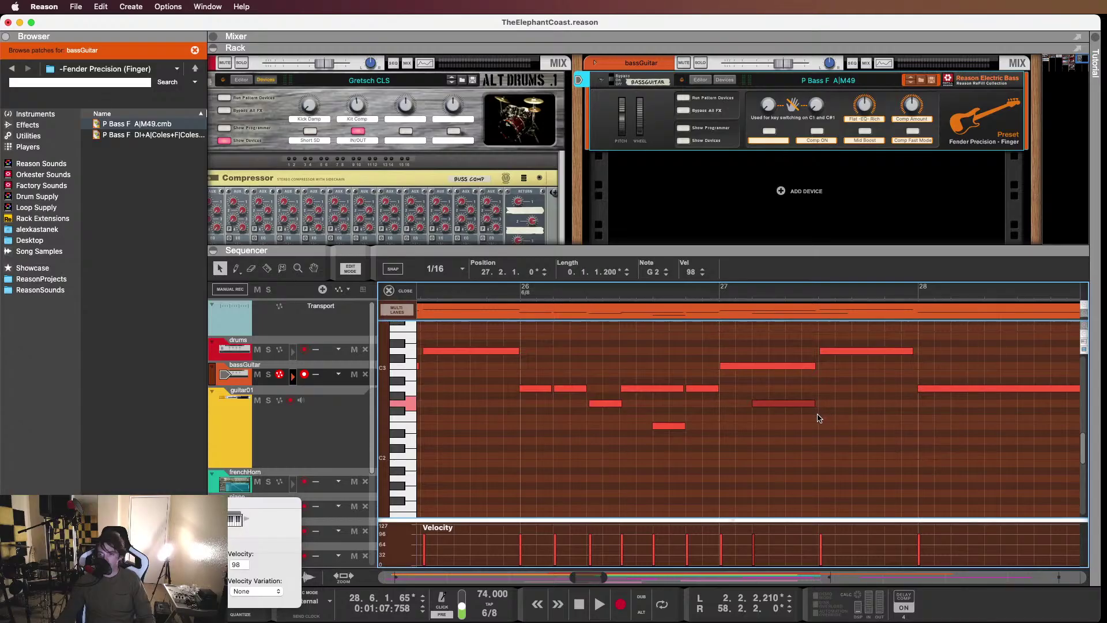
Copy the G2 note in bar 27 to A2 at 27.5.1.12
click(842, 359)
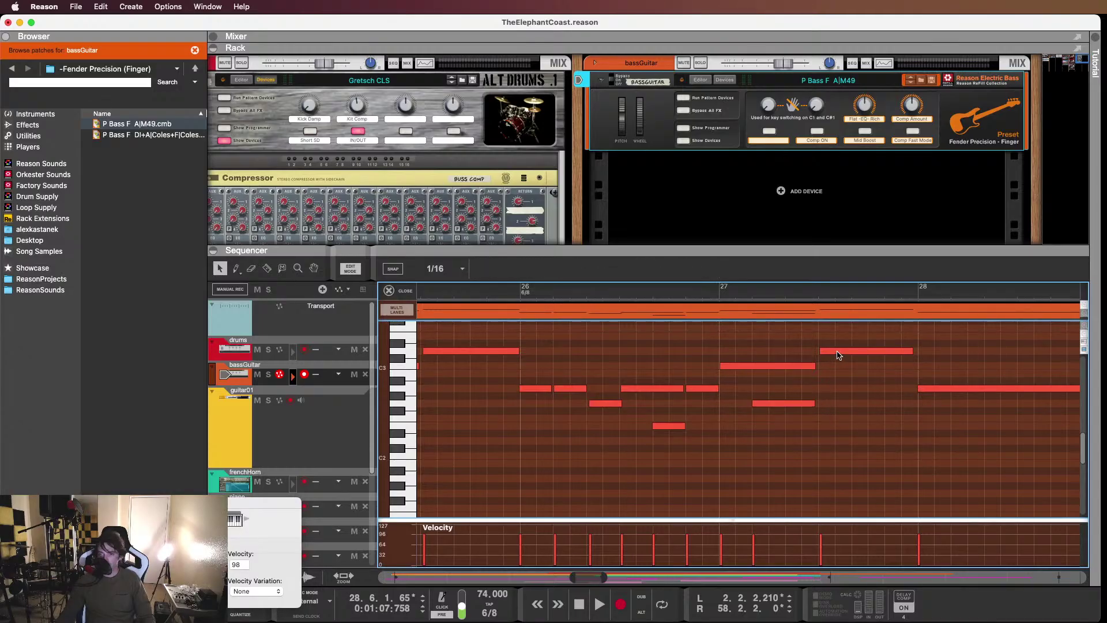
click(836, 350)
click(783, 404)
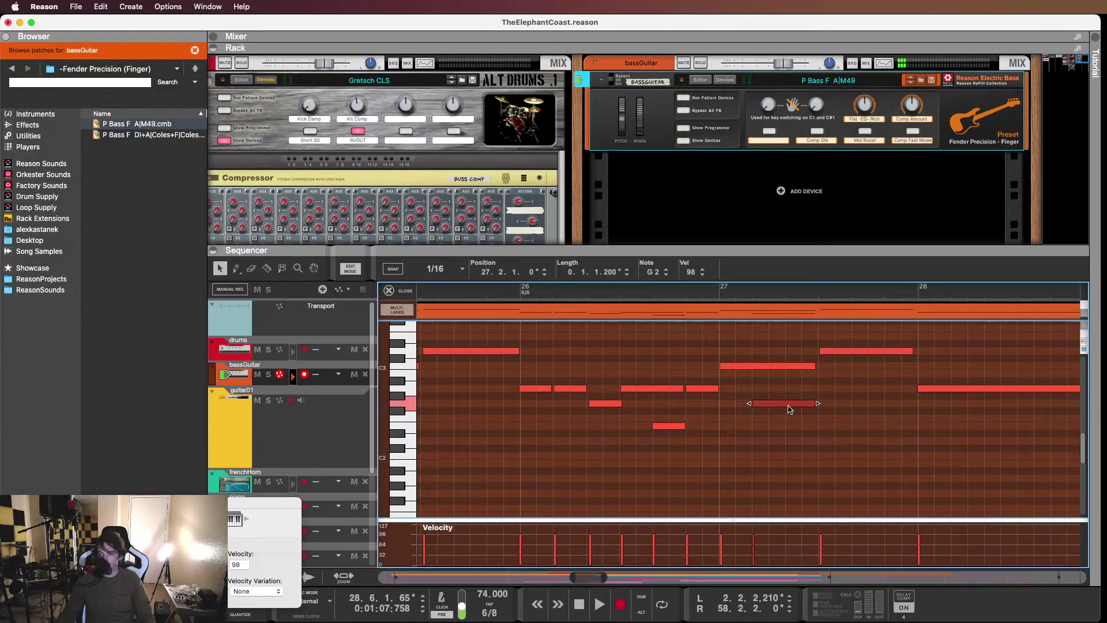
drag(788, 409, 884, 393)
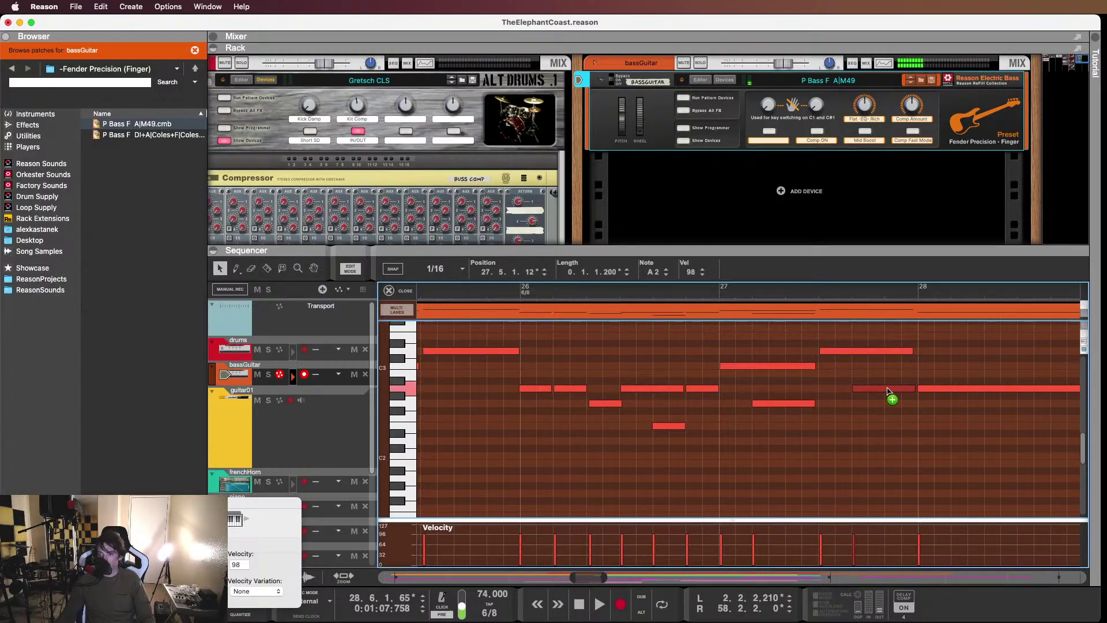
Play from just before bar 27 and align the ends of bar 27's D3 and A2 notes just before bar 28
click(712, 288)
key(space)
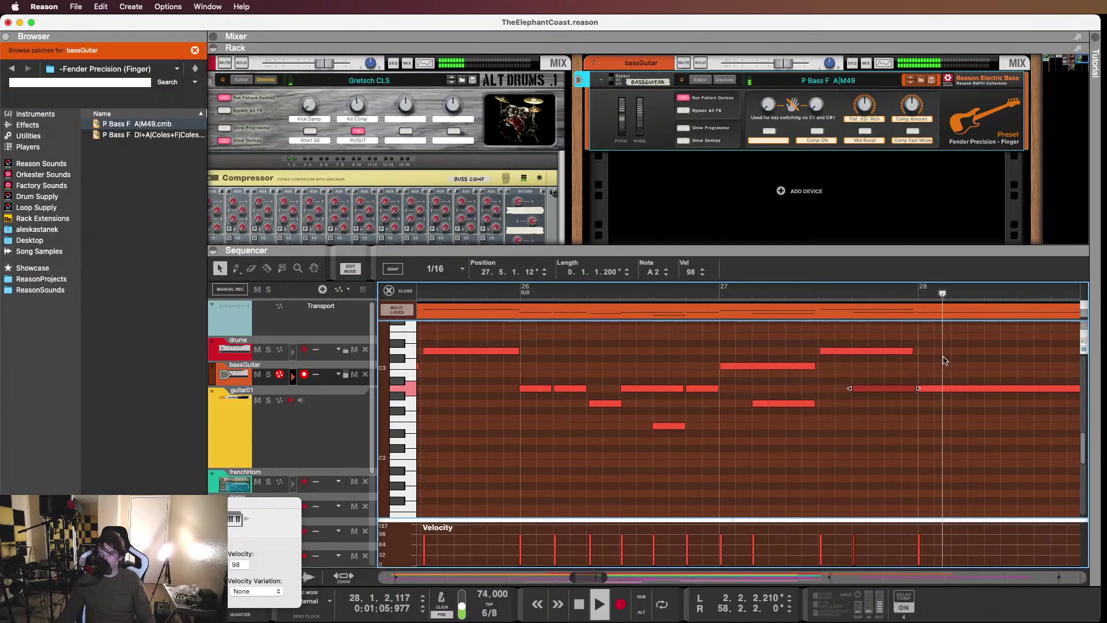
drag(943, 354, 906, 351)
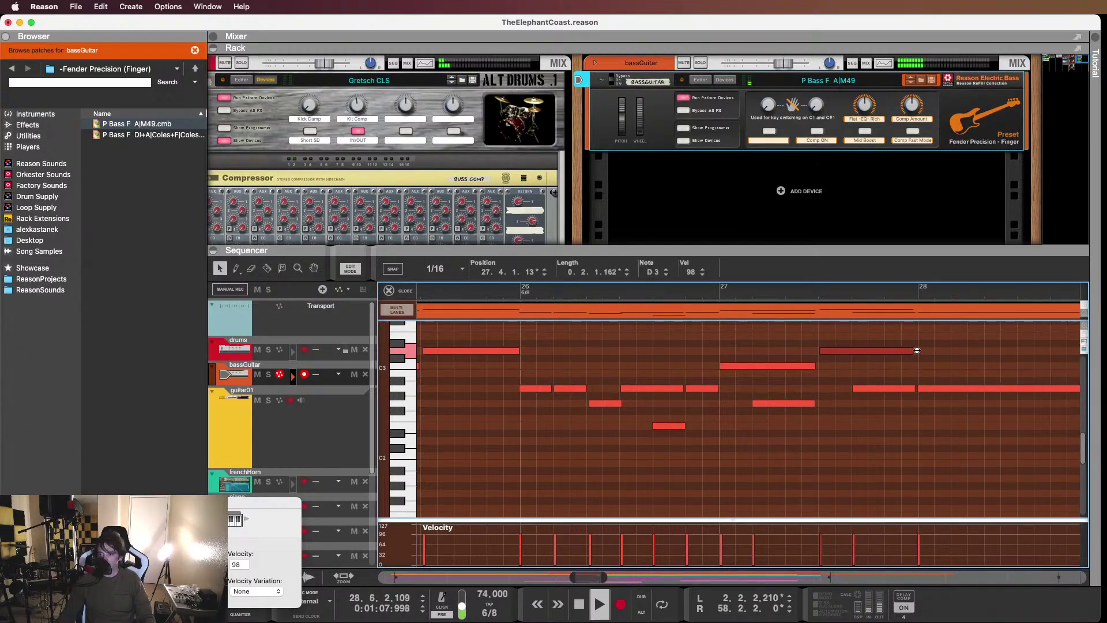
click(886, 376)
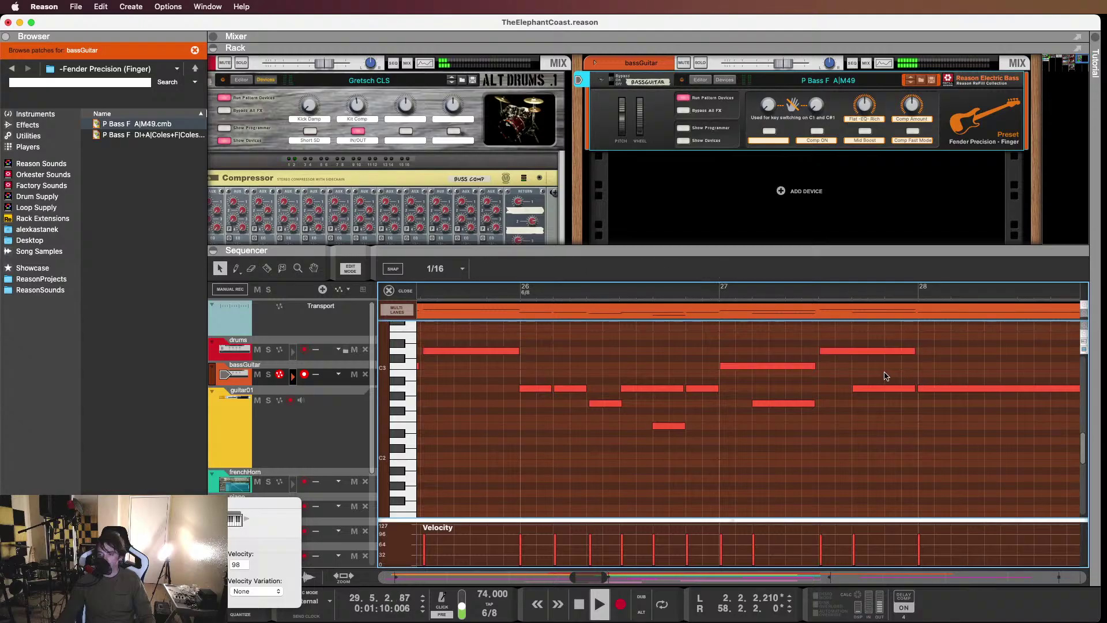
key(space)
Try the sustained A2 note at bar 22 an octave lower, at A1, and audition it
scroll(863, 374, down, 6)
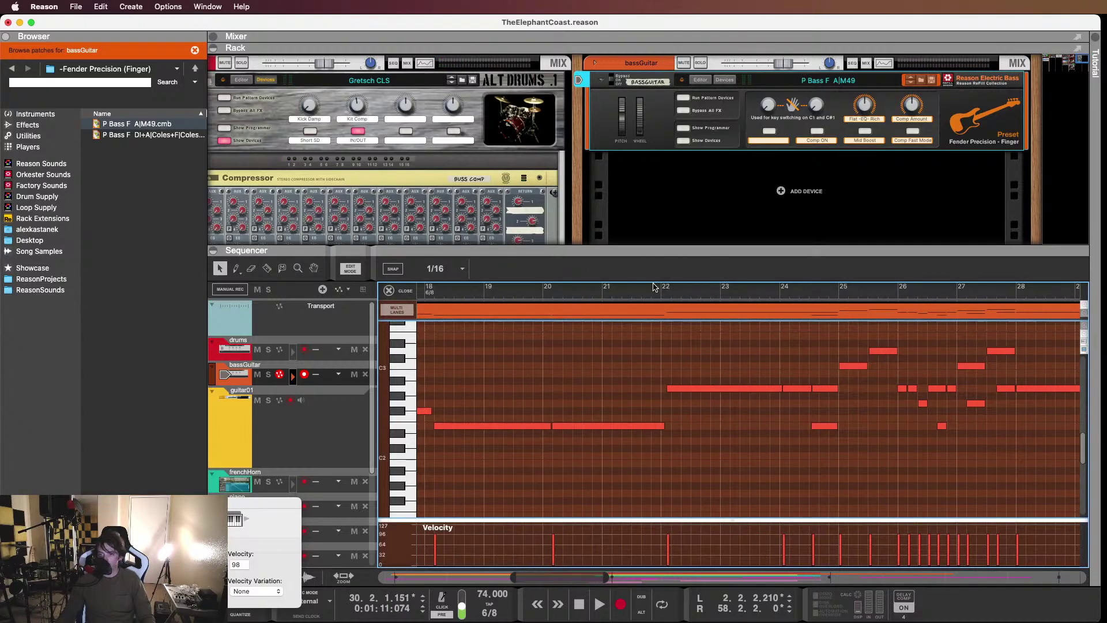
click(697, 289)
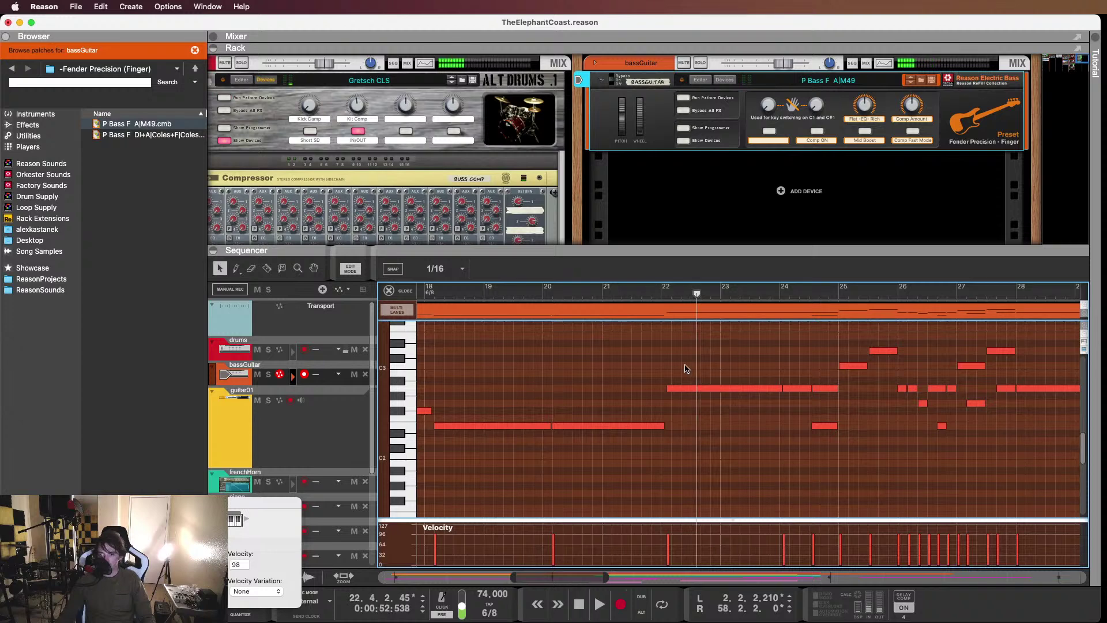
click(695, 388)
scroll(786, 389, up, 3)
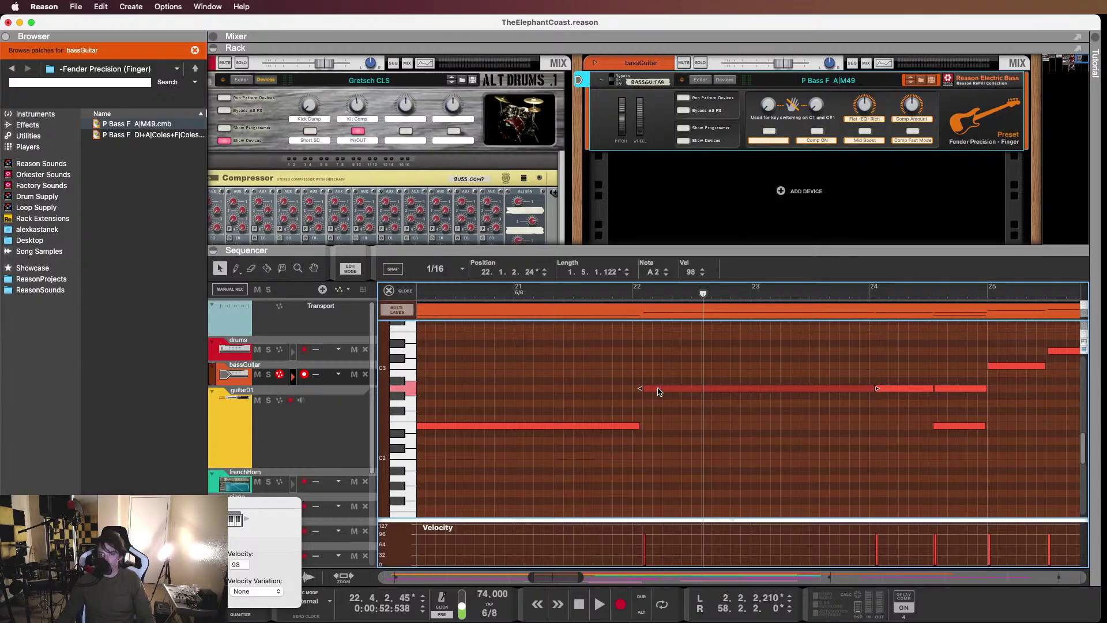
drag(659, 391, 656, 478)
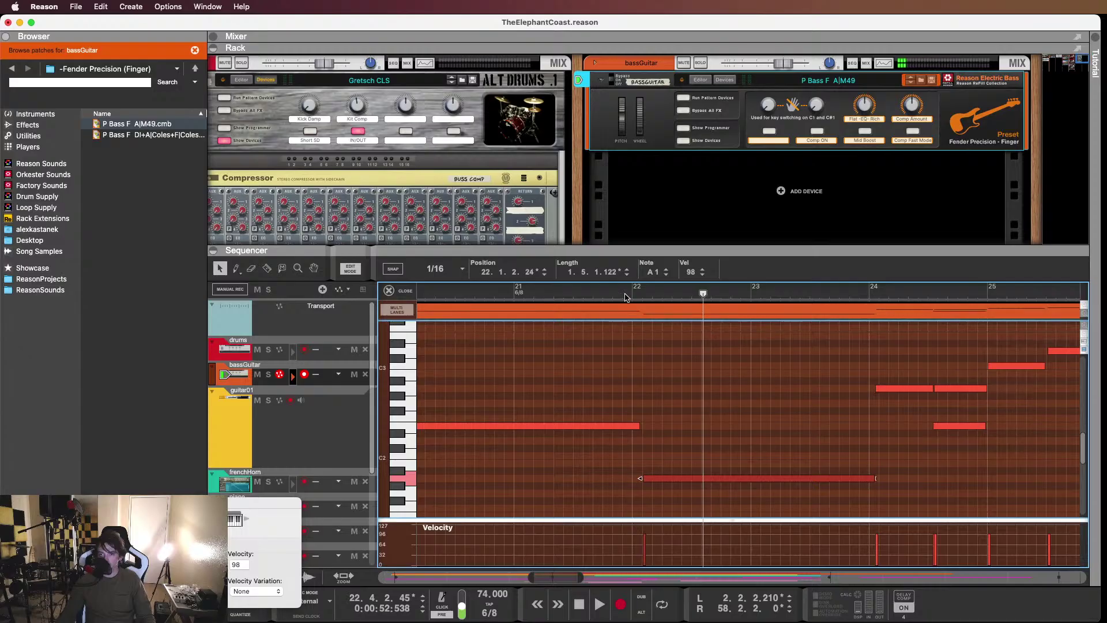
key(space)
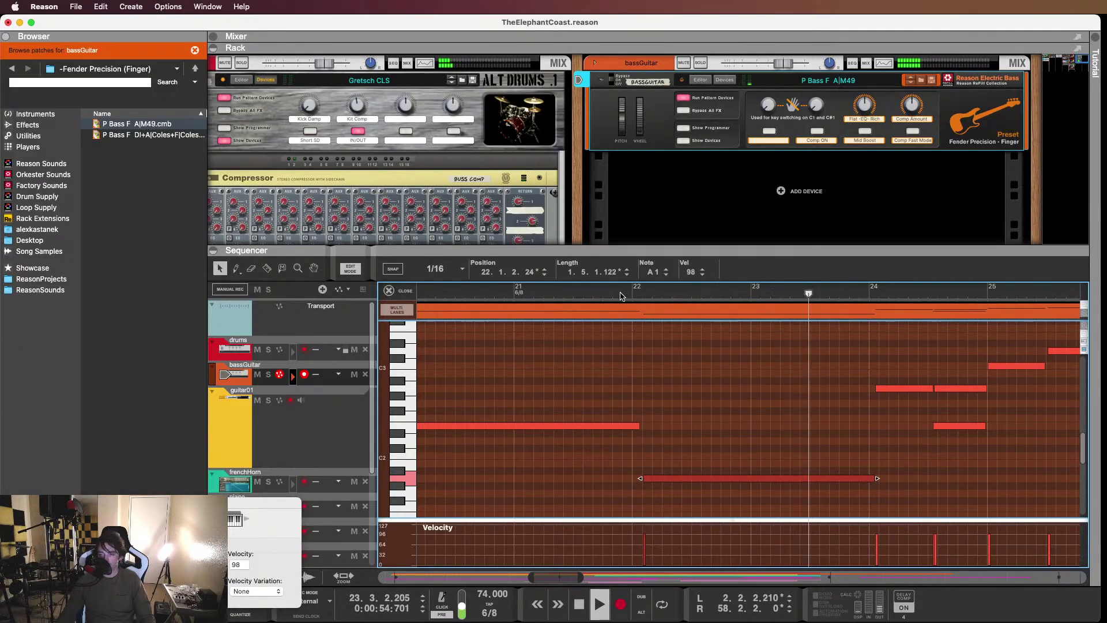
key(space)
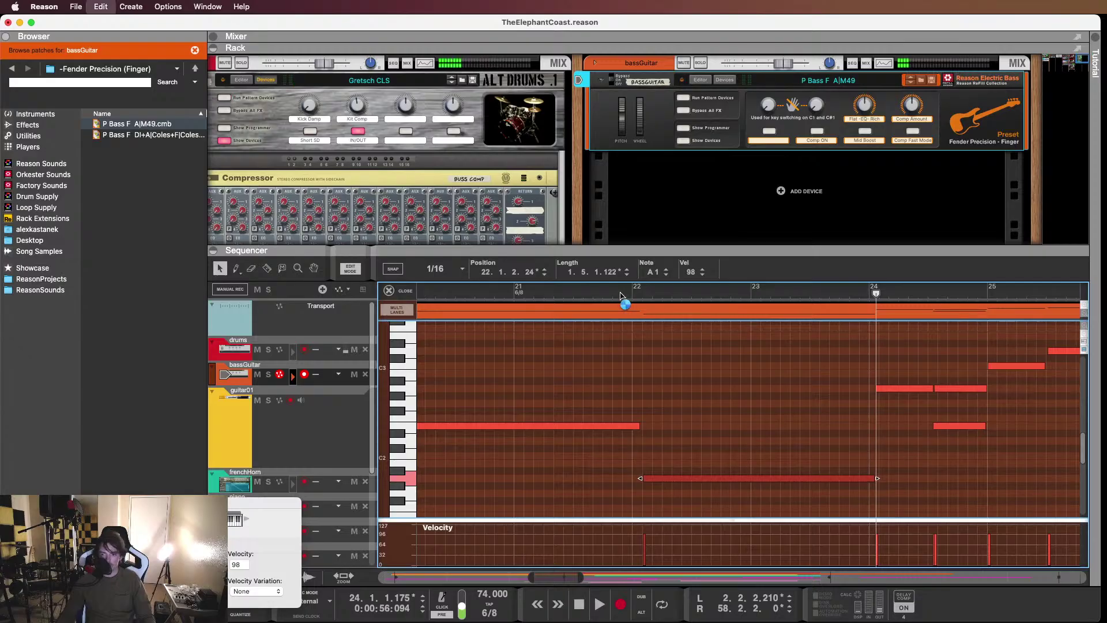
key(shift+Up)
Shorten the sustained A2 note at bar 22 to a length of 0.2.1.188, auditioning it from the start of the bar
drag(872, 391, 708, 415)
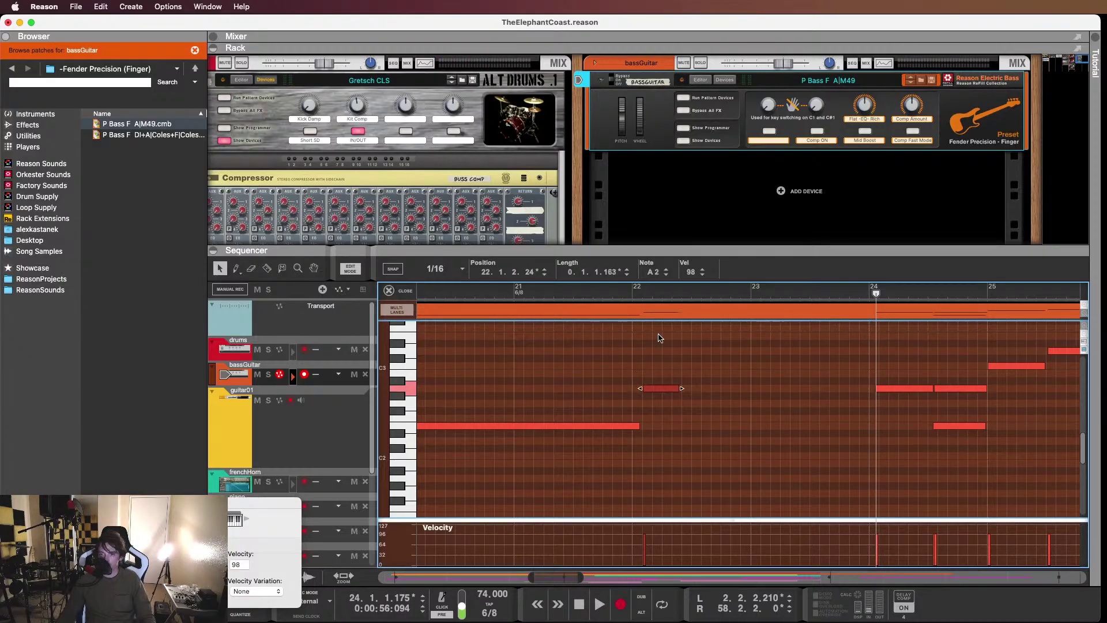
click(632, 297)
key(space)
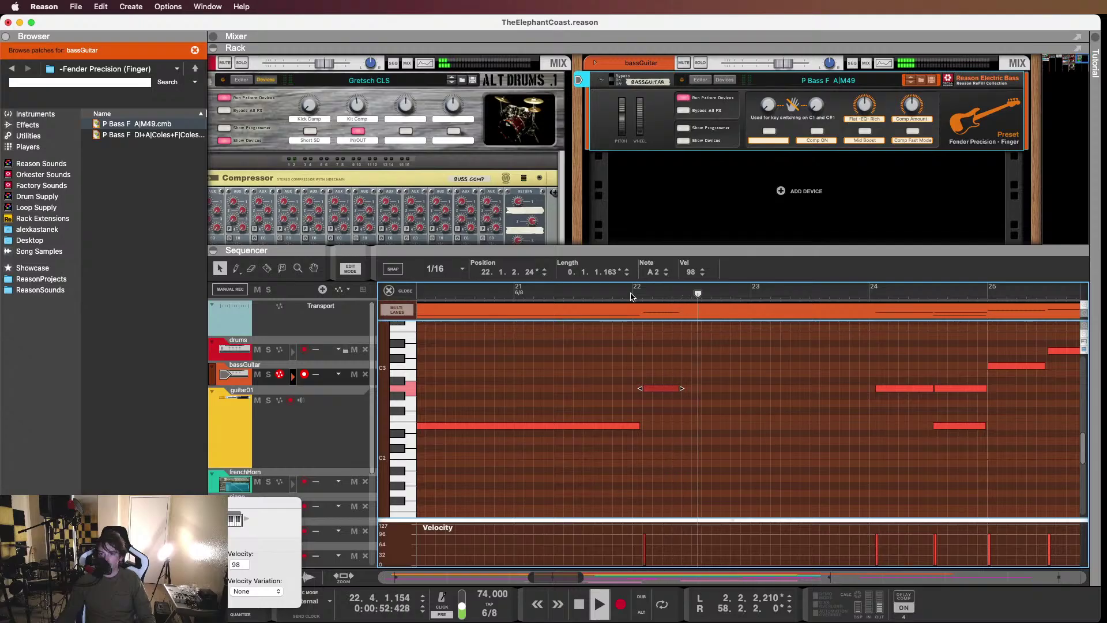
key(space)
scroll(736, 331, up, 2)
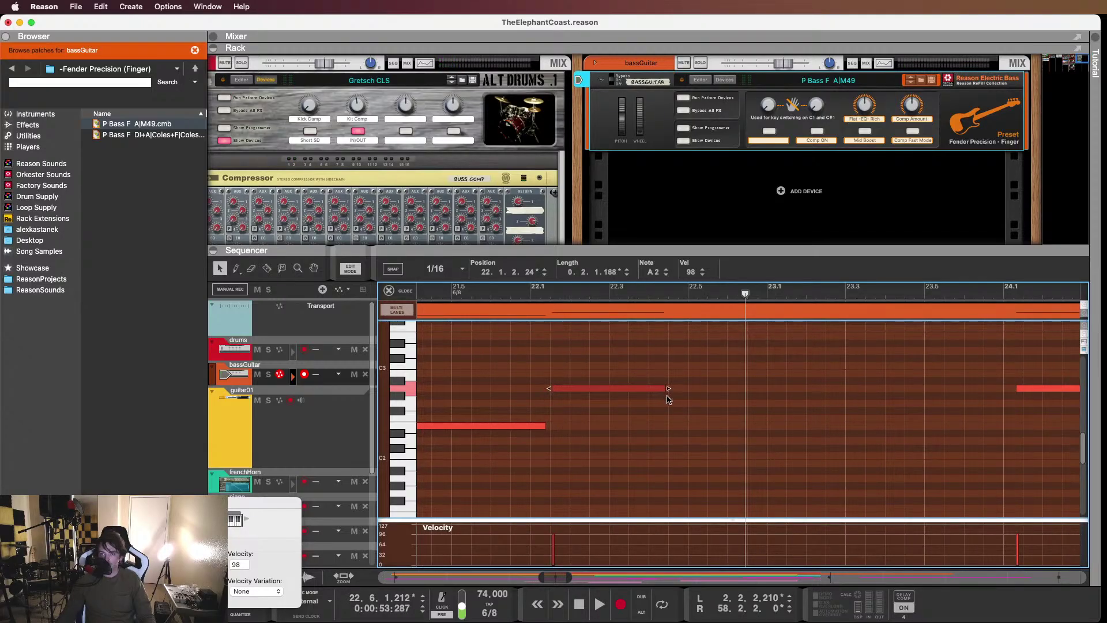
click(535, 297)
key(space)
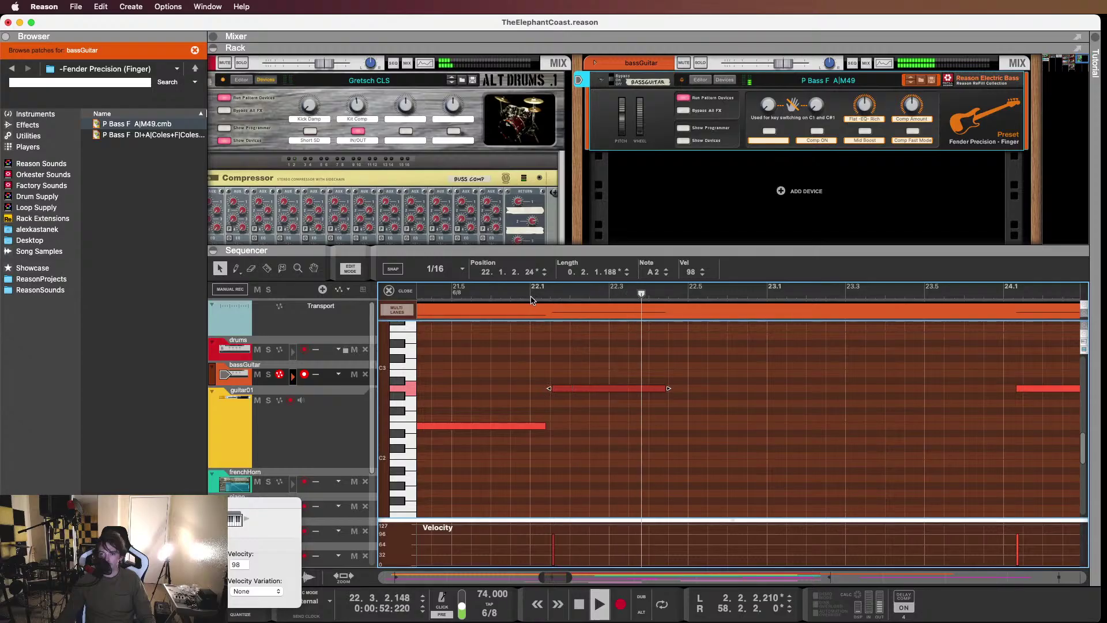
key(space)
Duplicate the shortened A2 note to 22.4.1.221 and audition the two repeated notes
drag(594, 389, 703, 392)
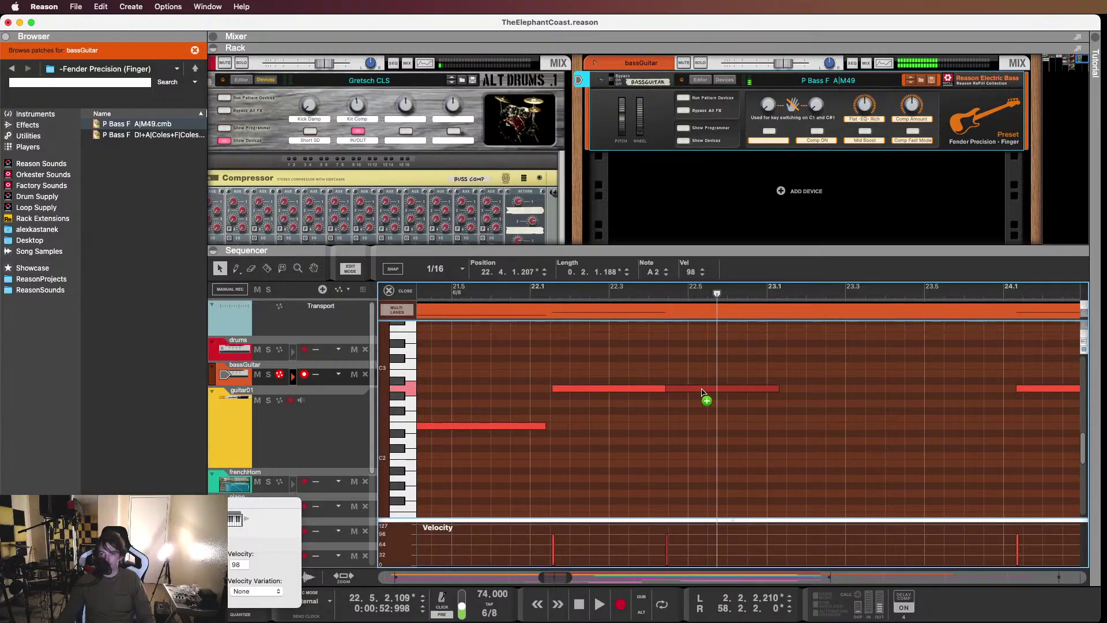
key(space)
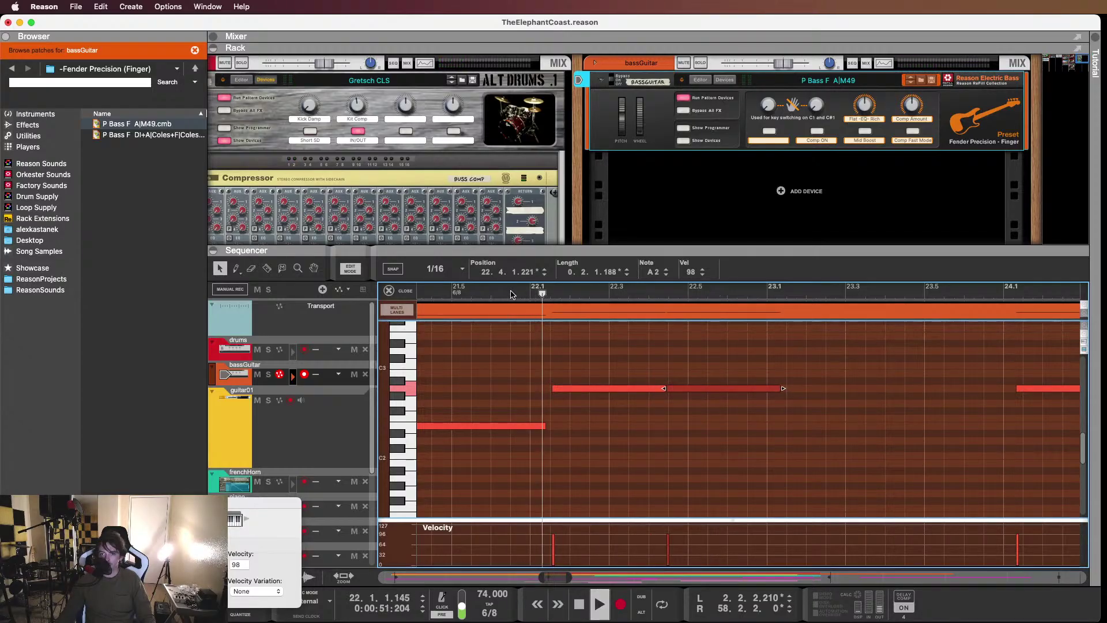
click(668, 388)
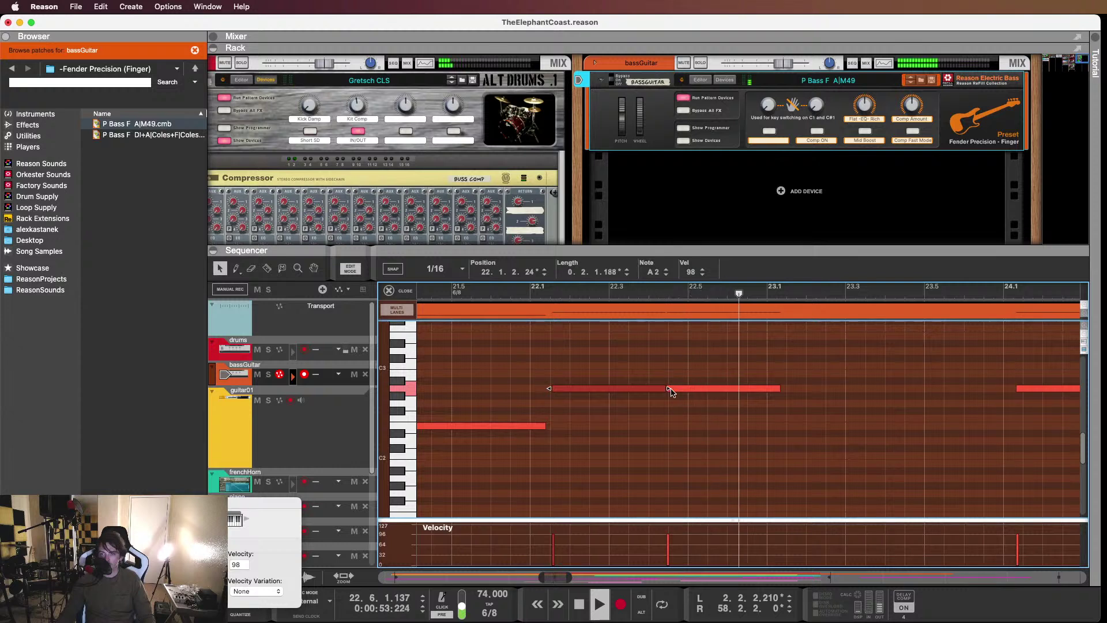
key(space)
click(741, 416)
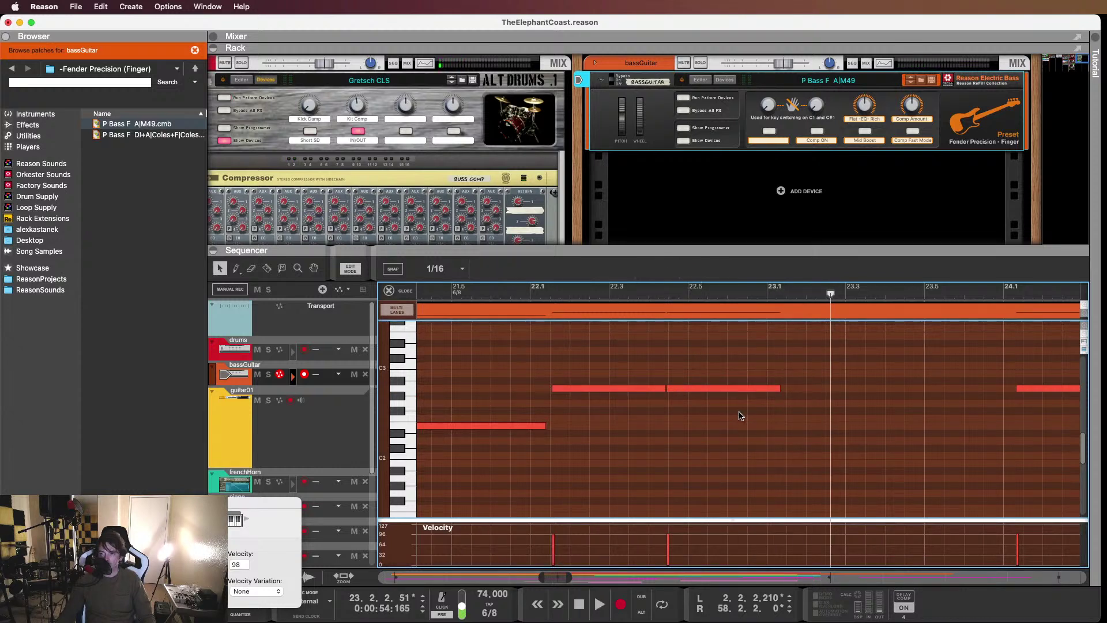
Fill bar 23 with copies of the A2 note at 23.1.1.178 and 23.4.1.135, playing the line between them
alt+drag(699, 392, 829, 391)
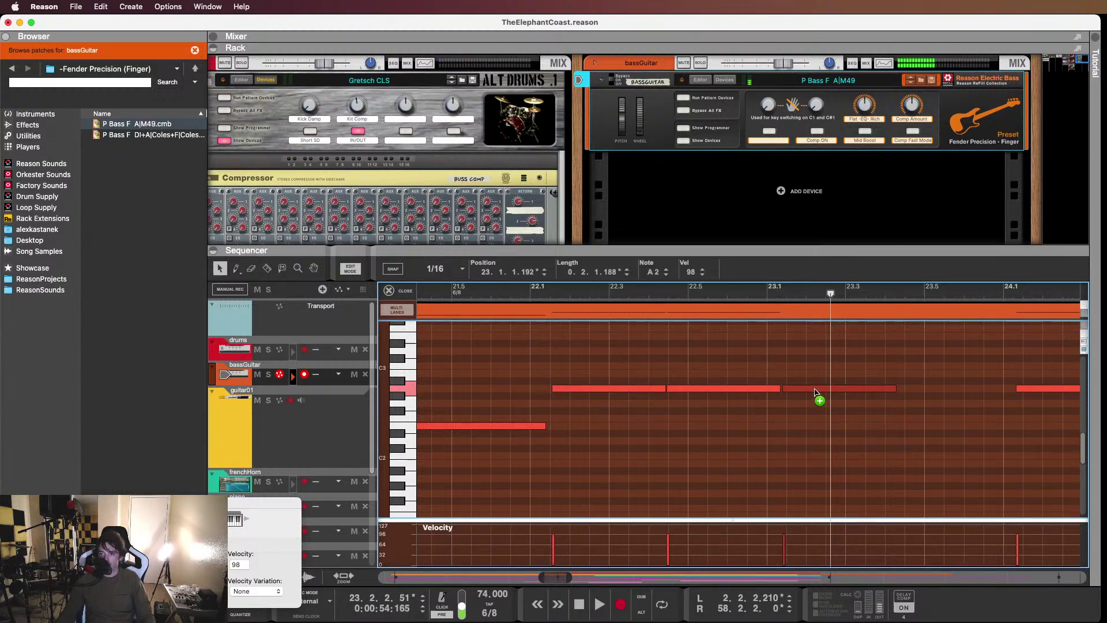
key(space)
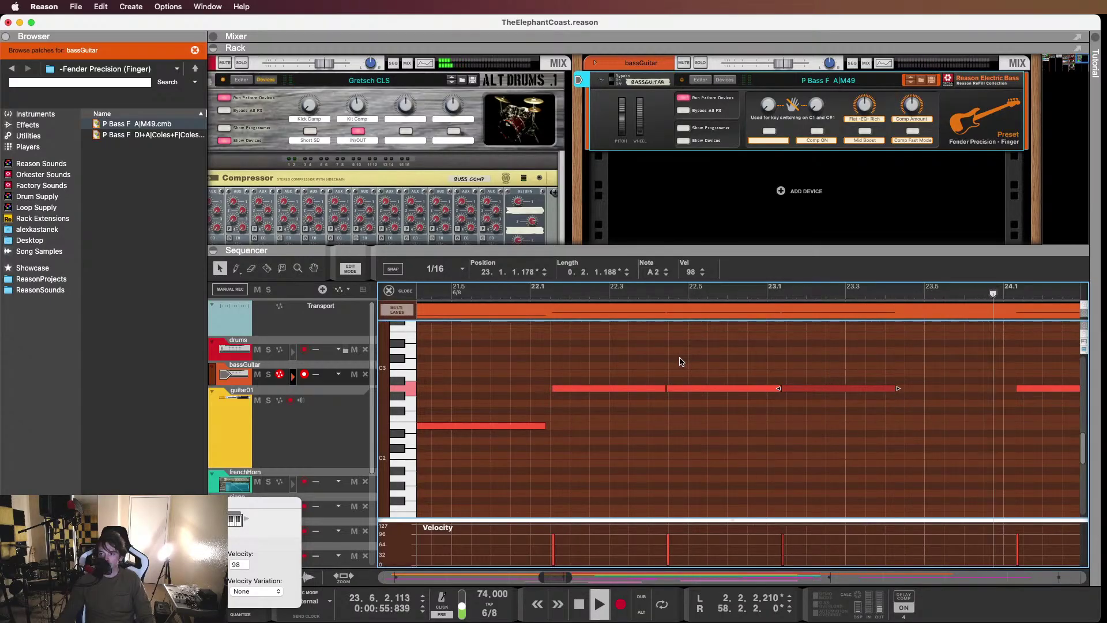
drag(761, 394, 871, 394)
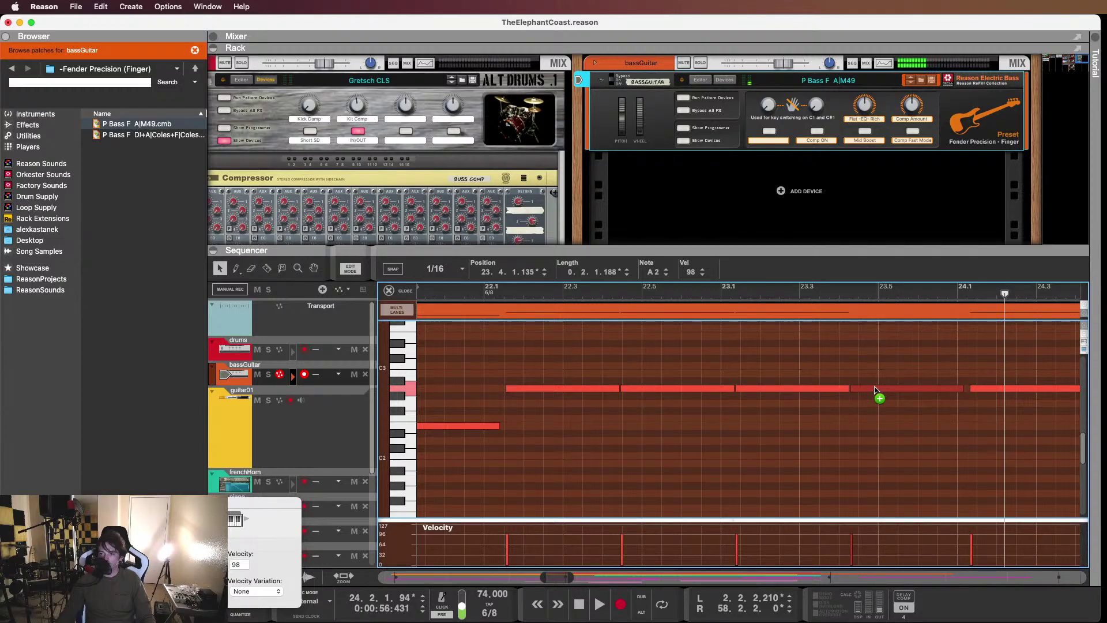
Shorten the four A2 notes across bars 22 and 23 together to a length of 0.2.1.153 and play them from bar 22
drag(557, 362, 966, 391)
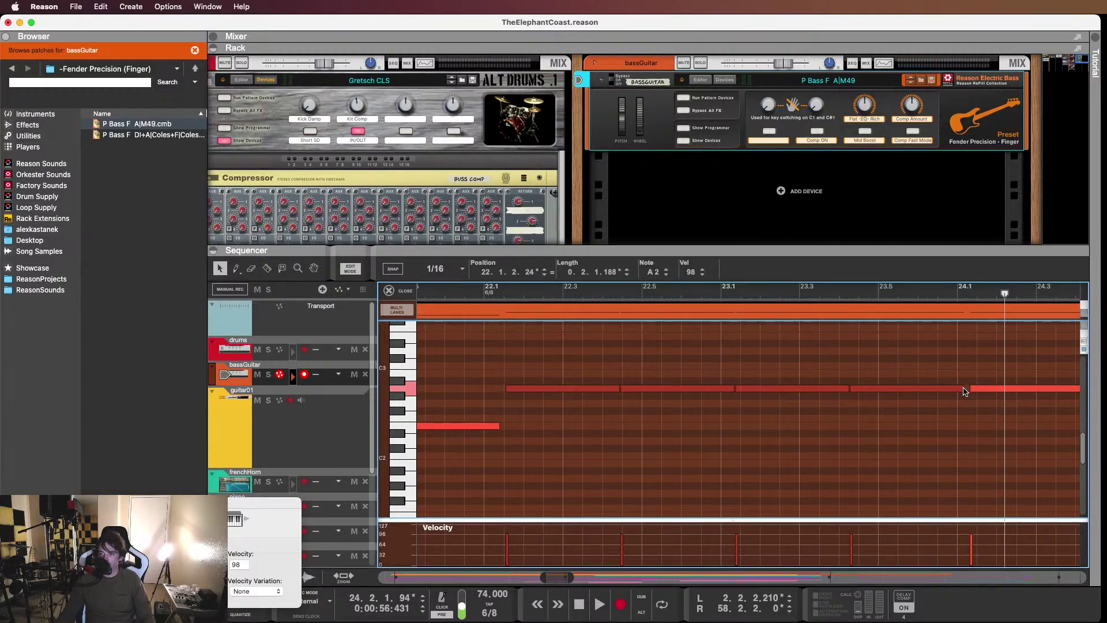
click(806, 416)
click(483, 291)
key(space)
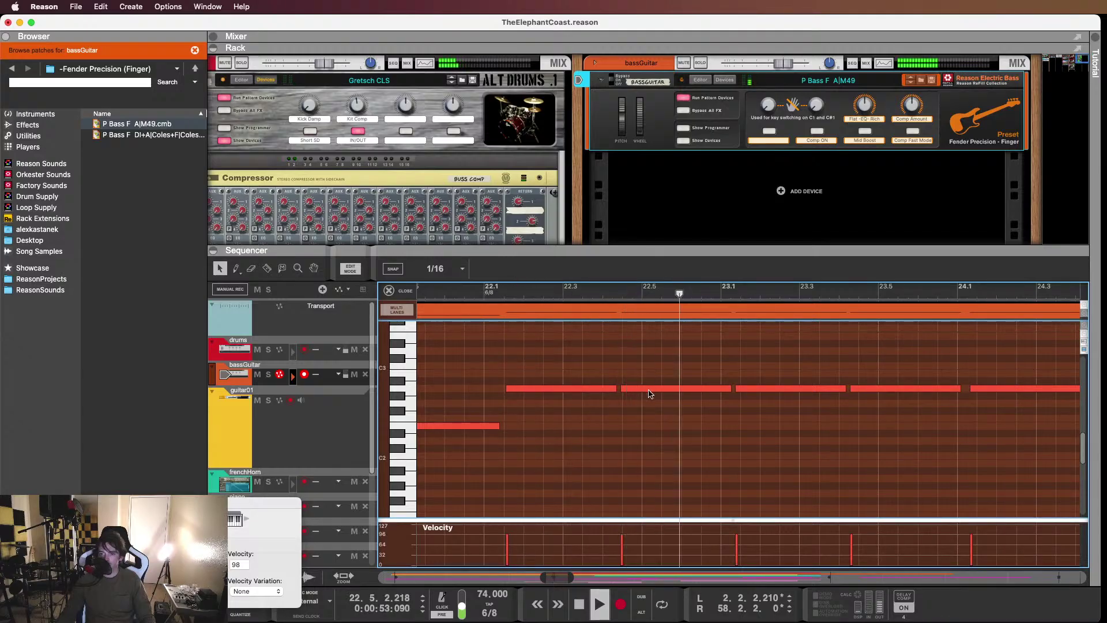
Lengthen the first A2 note of bar 22 slightly and move the first A2 note of bar 23 to 23.1.1.192, auditioning the timing
click(604, 388)
key(space)
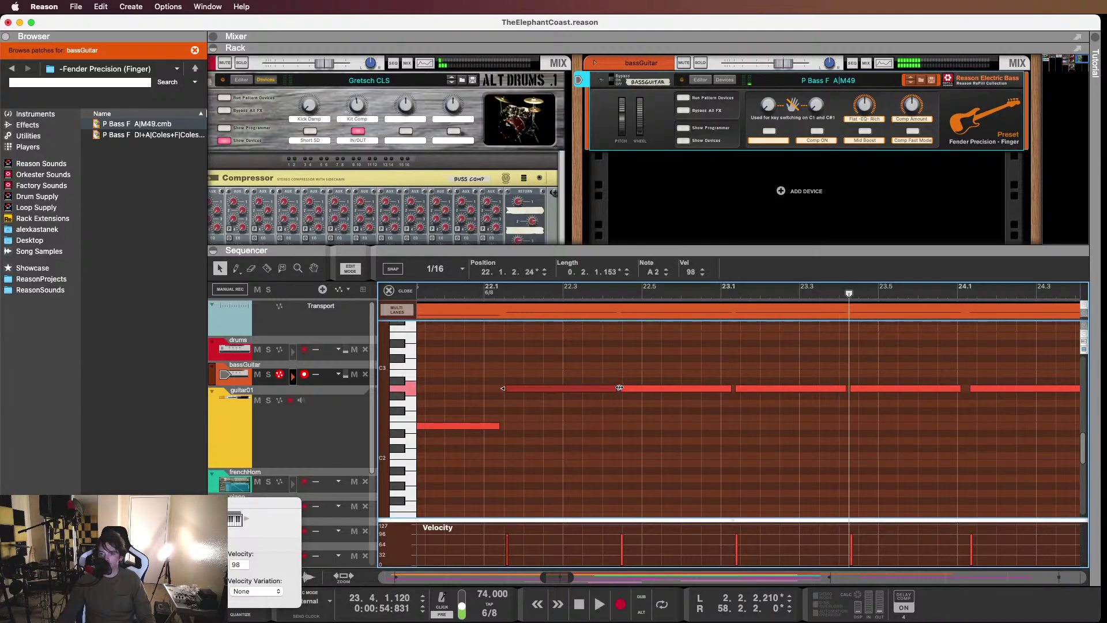
click(743, 390)
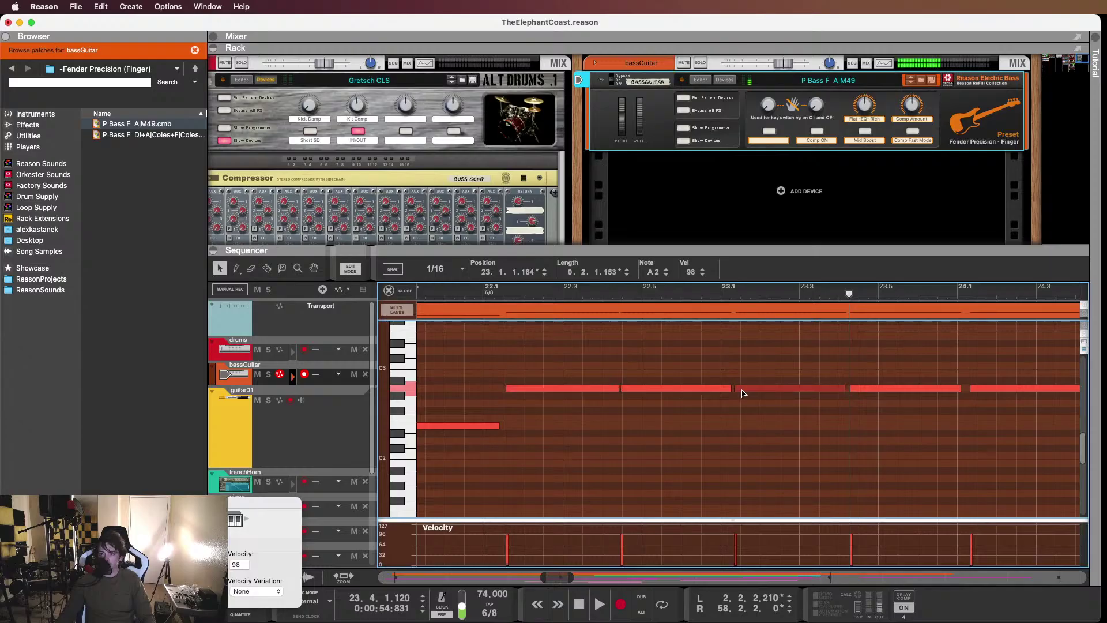
click(526, 292)
key(space)
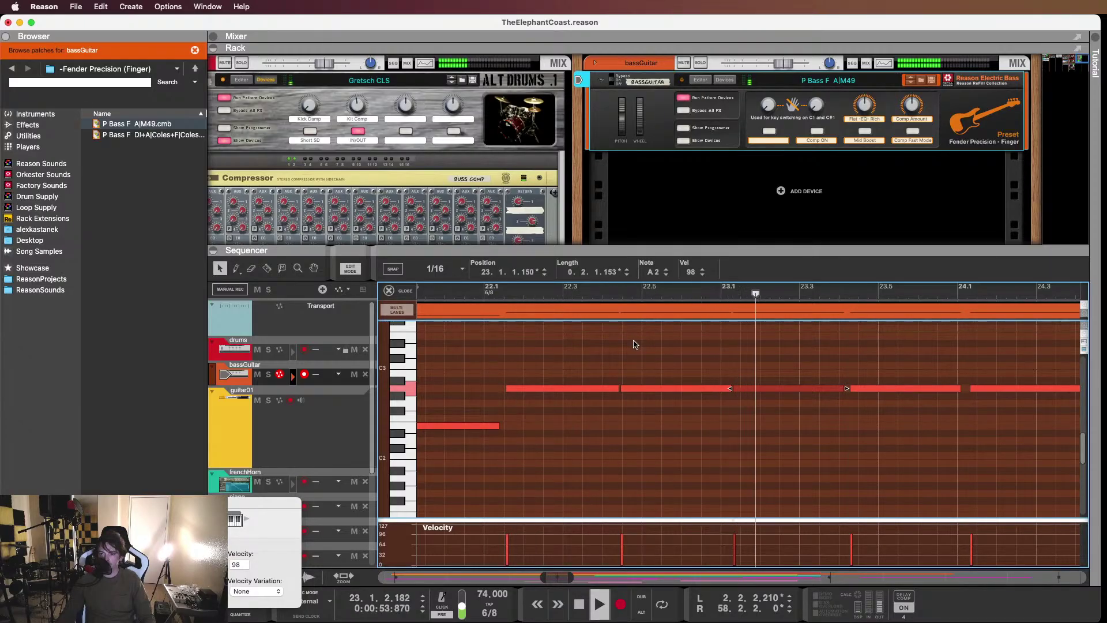
drag(751, 391, 755, 390)
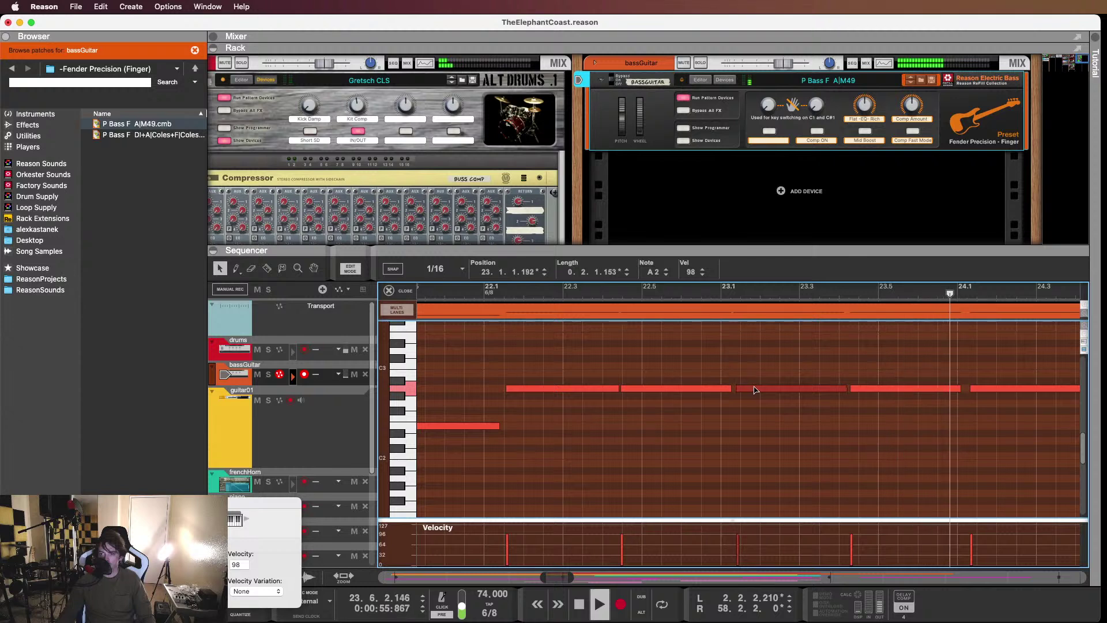
click(682, 289)
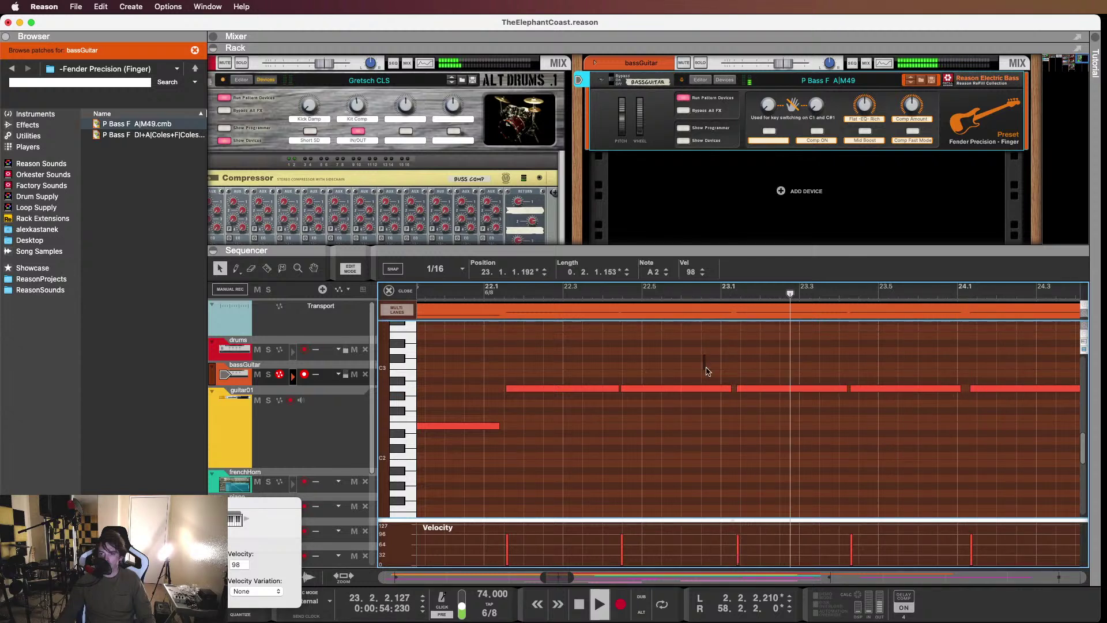
Lengthen the second A2 note of bar 22 to 0.2.1.188 and listen to the transition into bar 23
click(731, 390)
drag(733, 388, 735, 389)
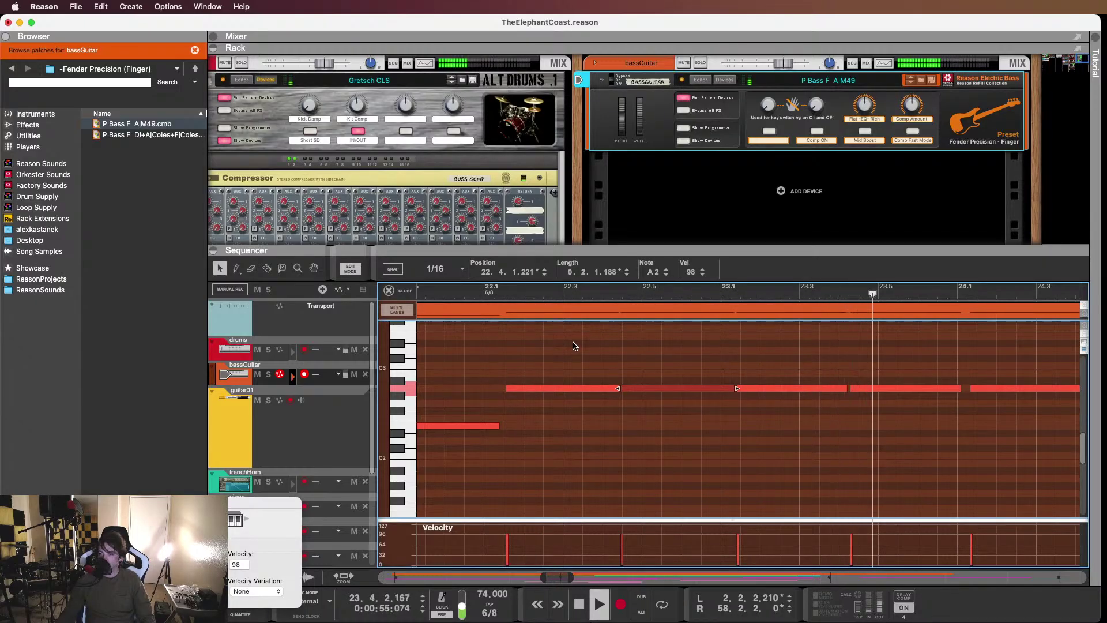
key(space)
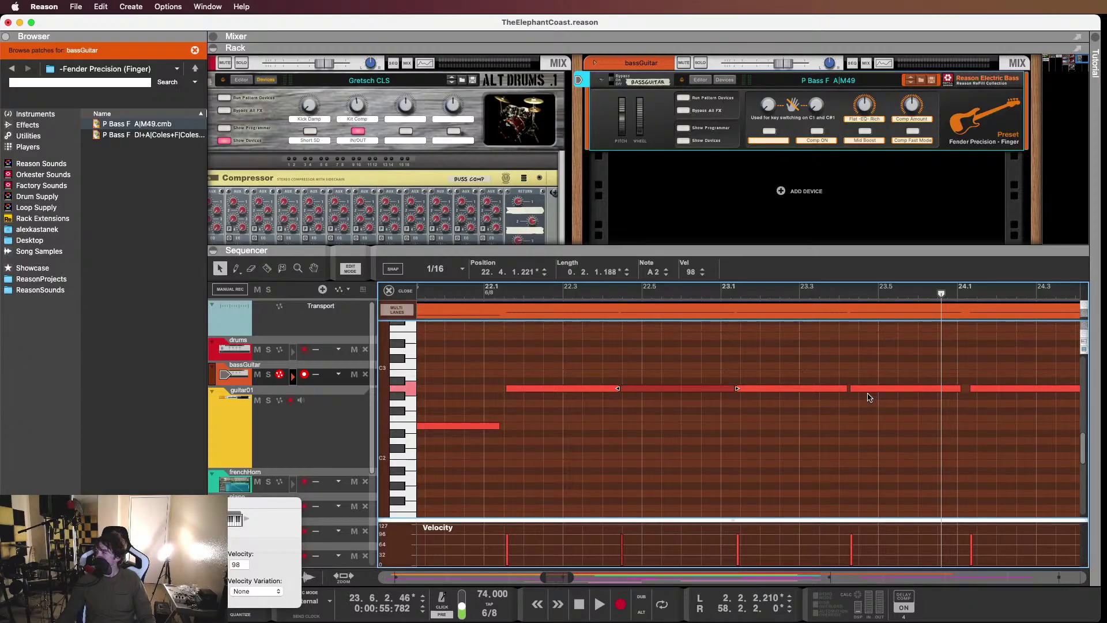
Move the second A2 note of bar 23 to 23.4.1.212 and play the line from just before bar 22
click(872, 389)
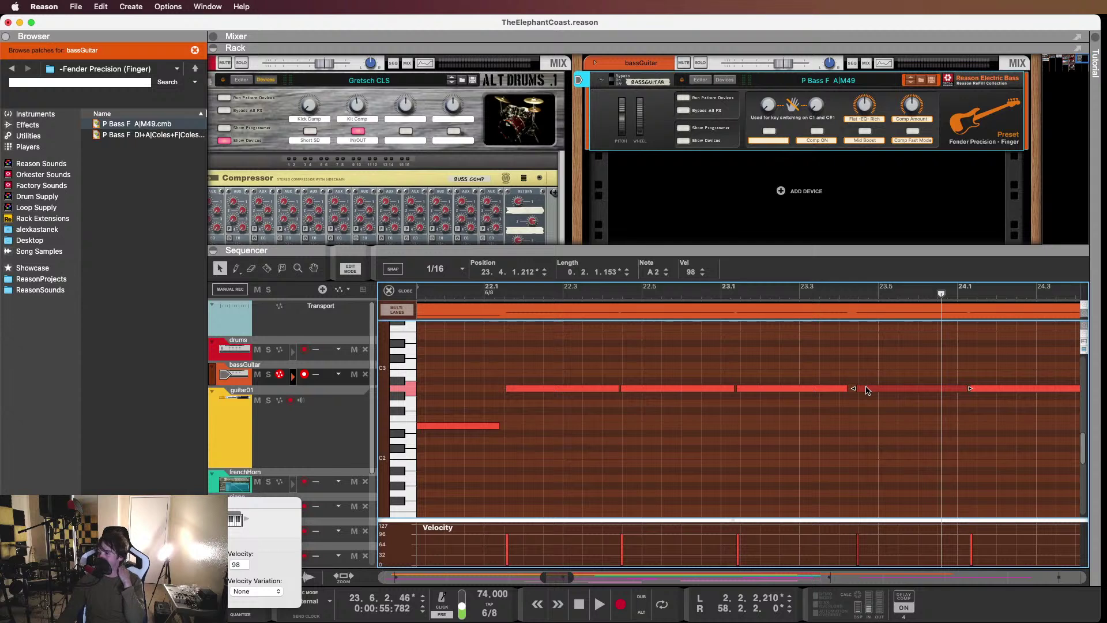
click(486, 292)
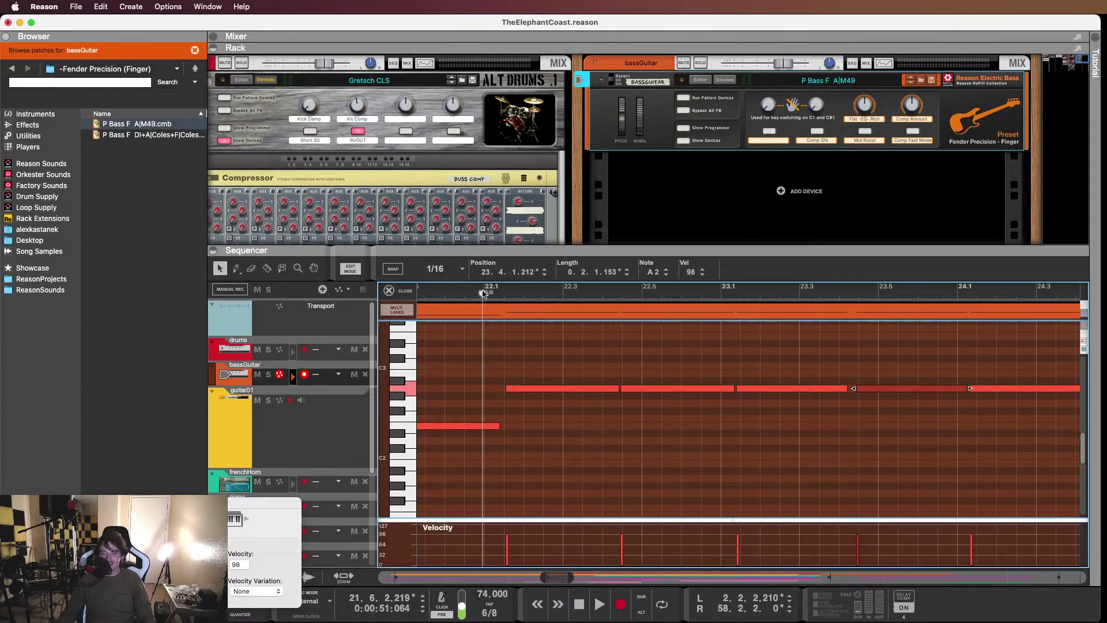
key(space)
click(771, 374)
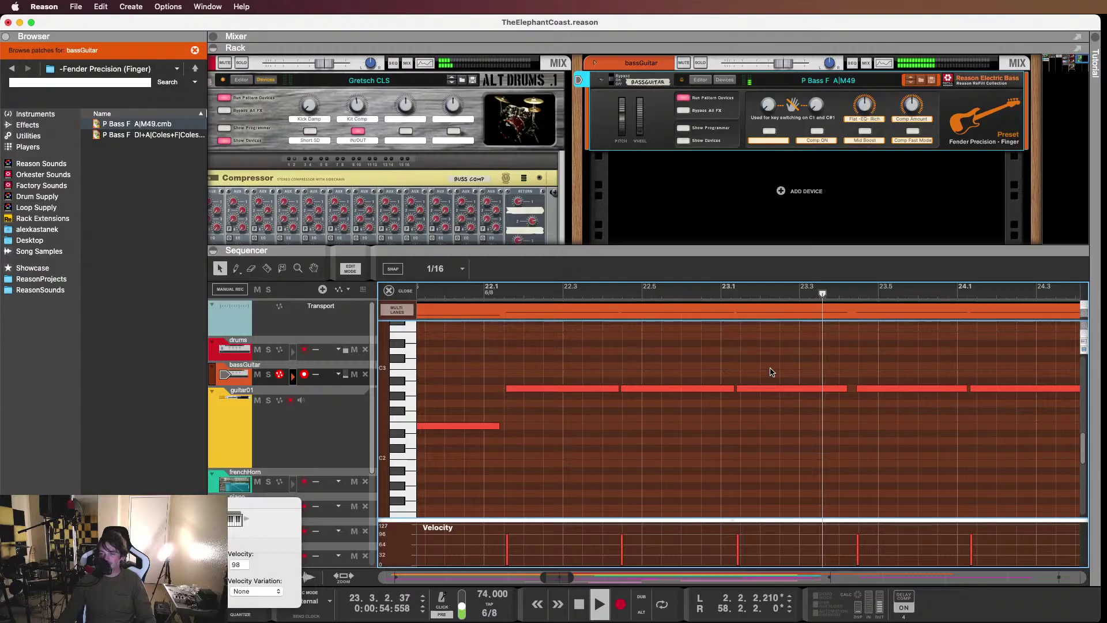
Lengthen the first A2 note of bar 23 to 0.2.1.237 and replay the line from the end of bar 21
click(833, 388)
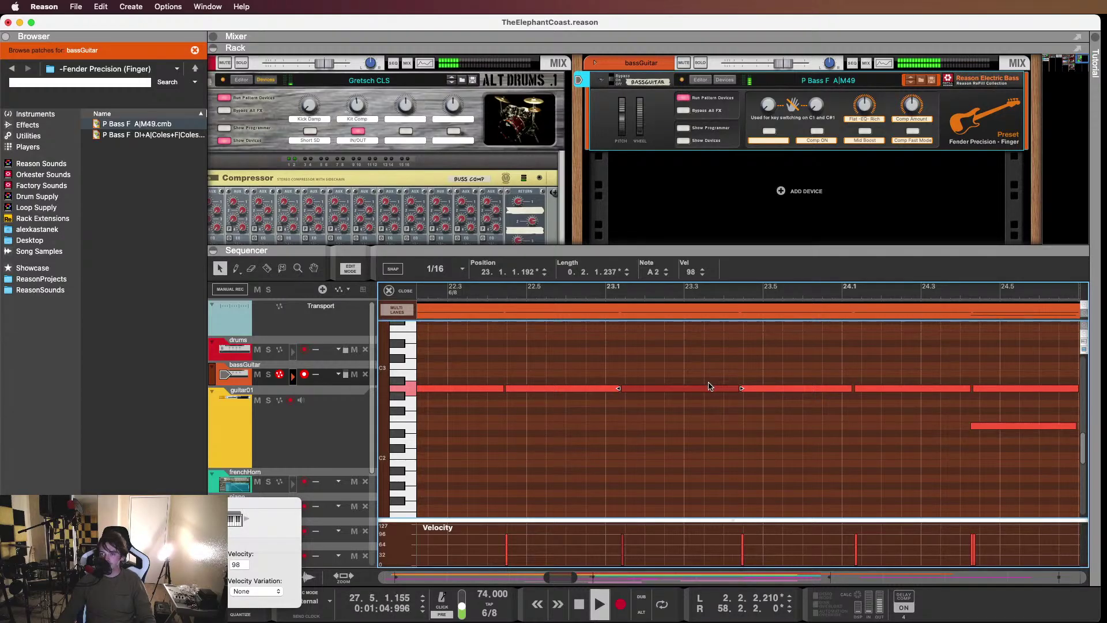
scroll(672, 355, down, 2)
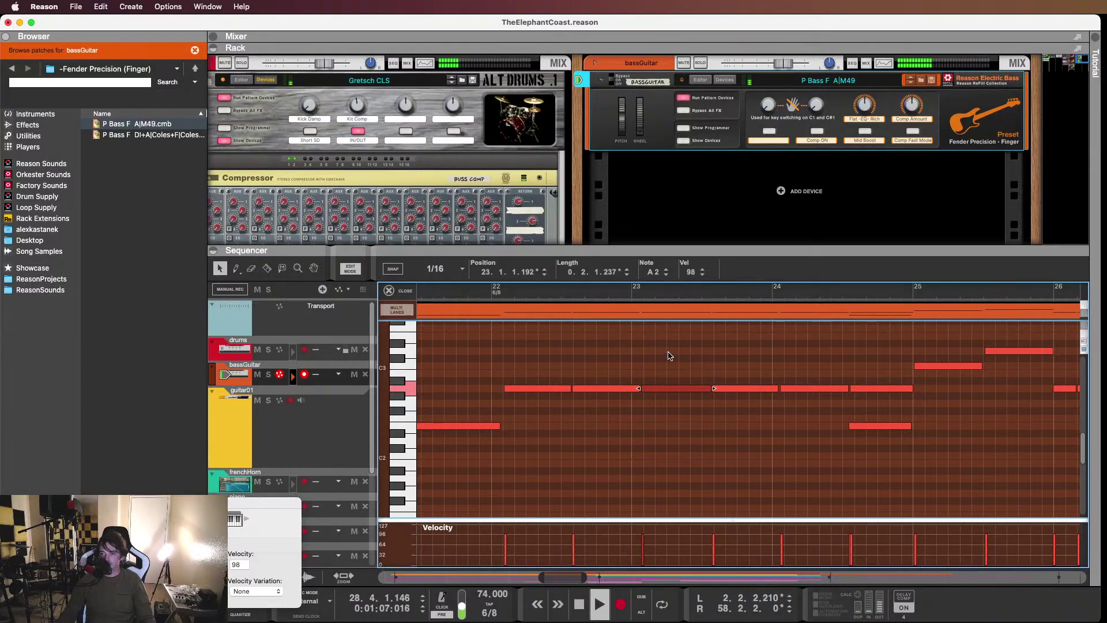
key(space)
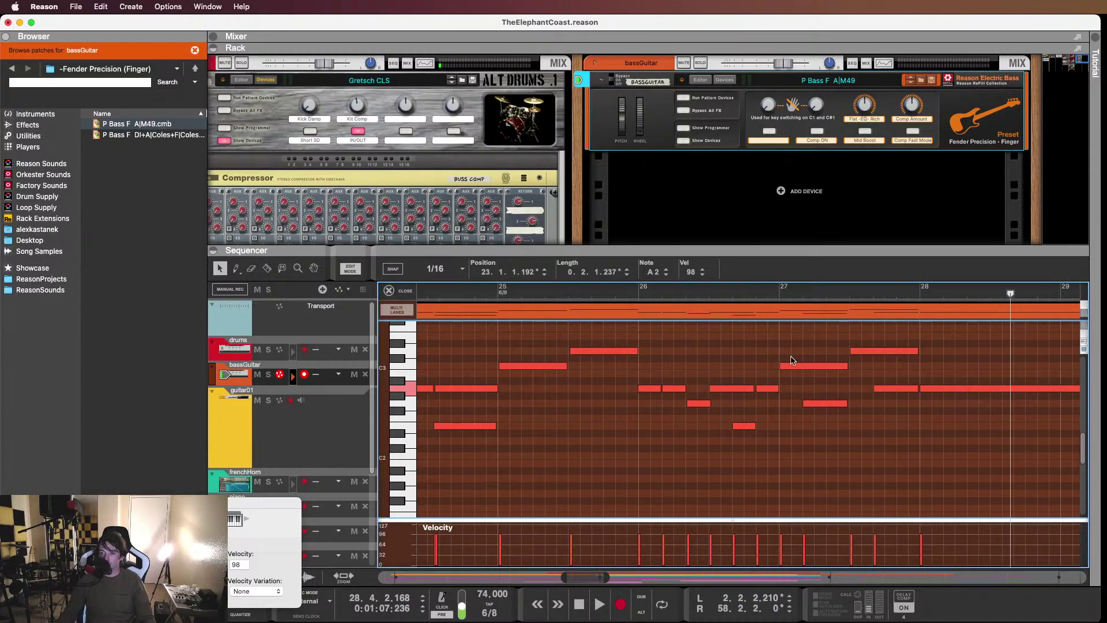
scroll(720, 346, left, 10)
click(508, 292)
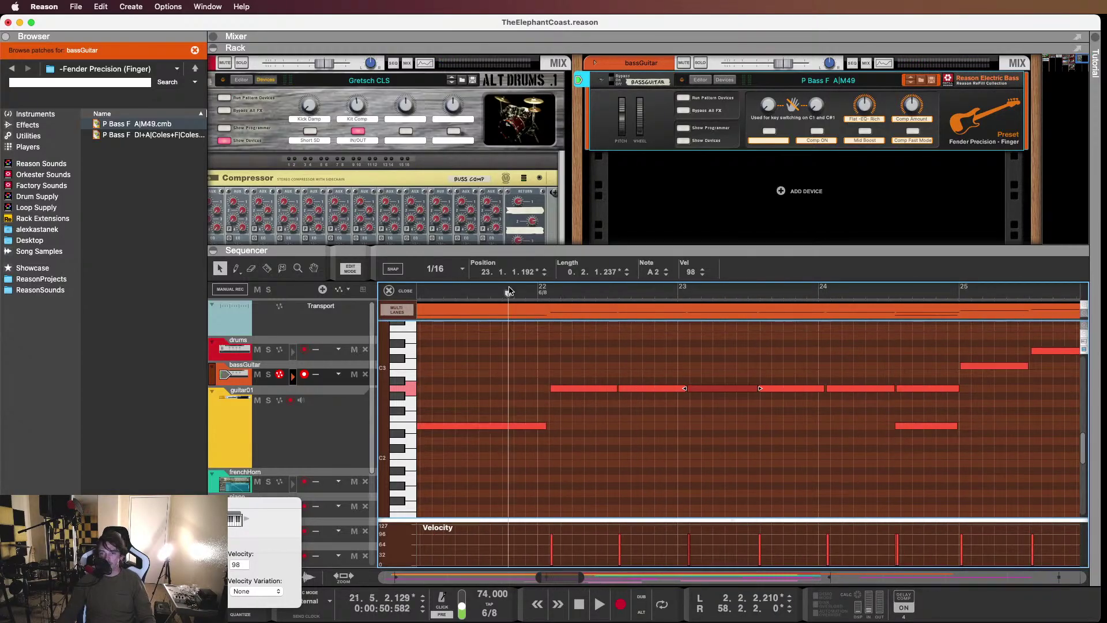
key(space)
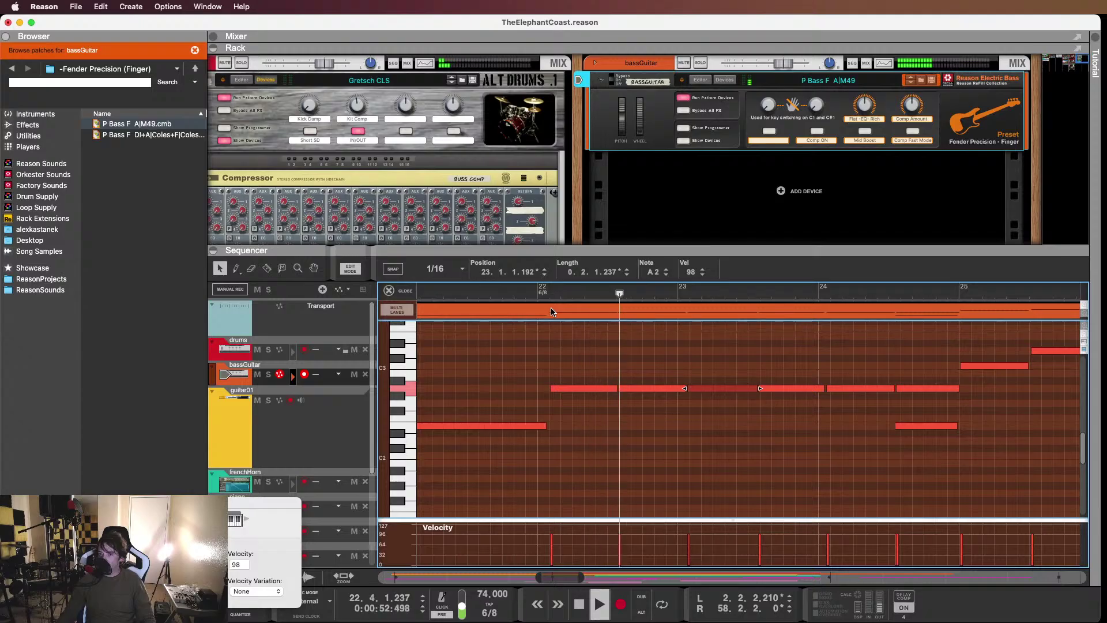
drag(573, 369, 655, 384)
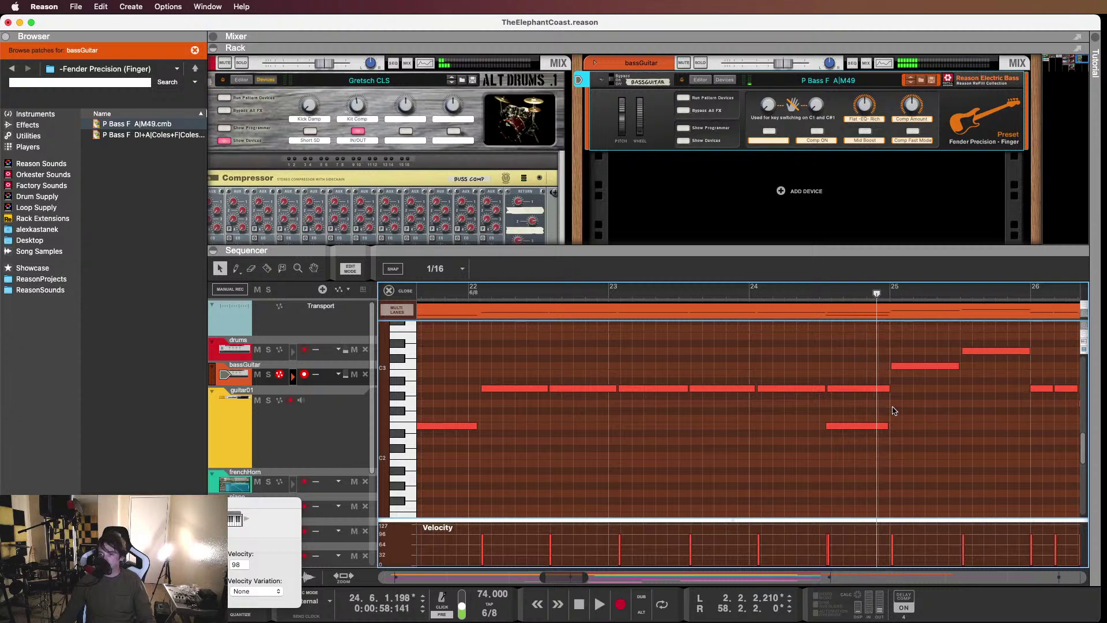
Try trimming the low E2 note in bar 24 to start at 24.5.1.12 with a length of 0.1.1.201, and audition it
scroll(885, 412, right, 4)
click(749, 427)
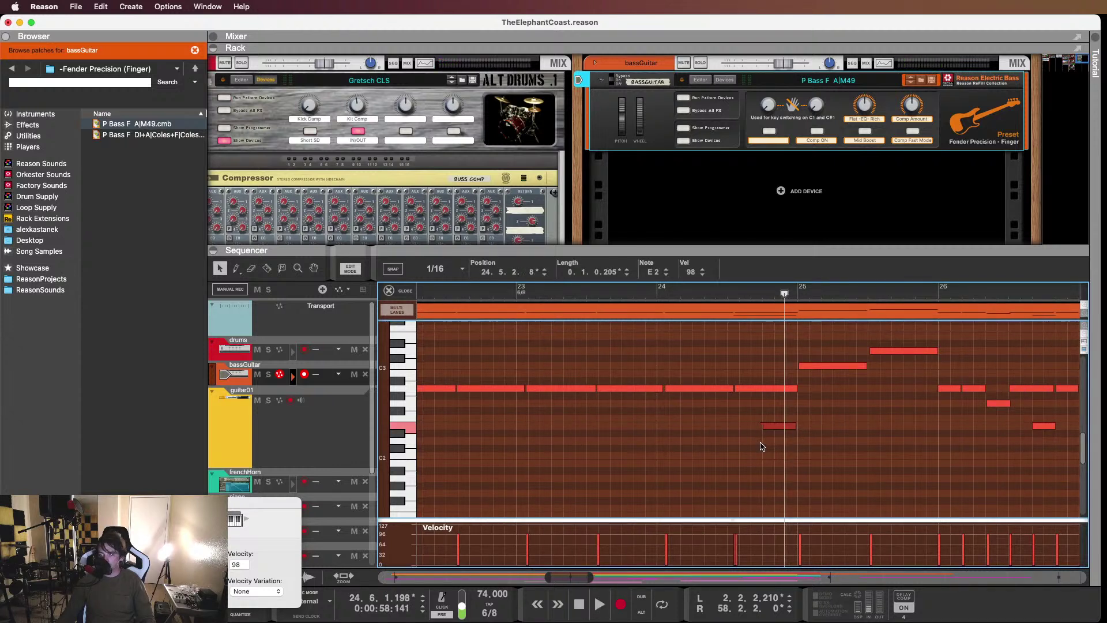
key(space)
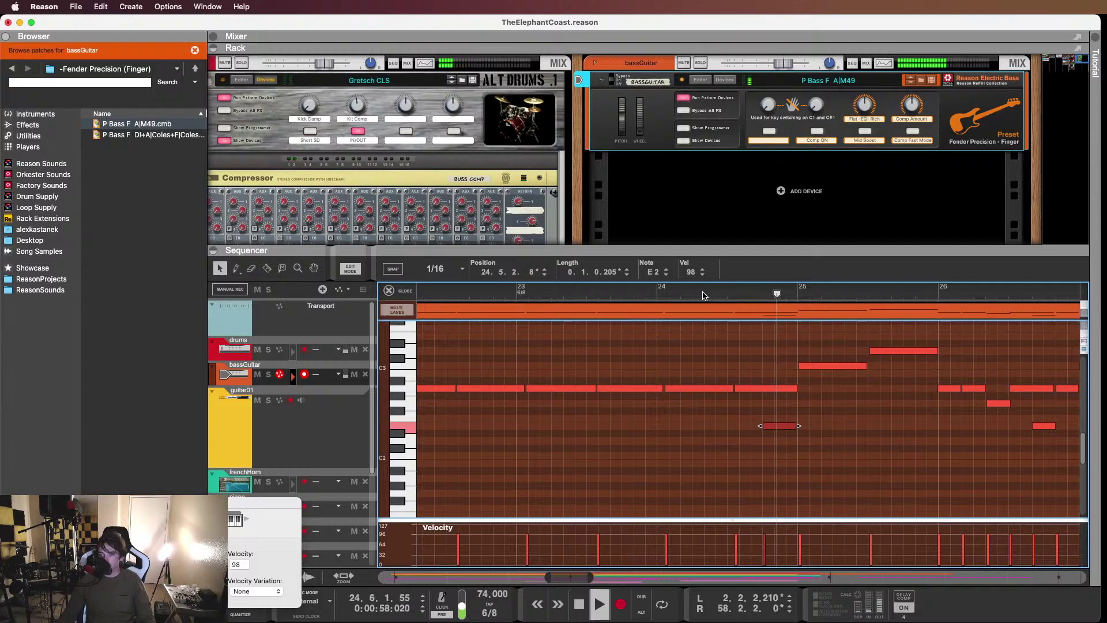
key(space)
key(space)
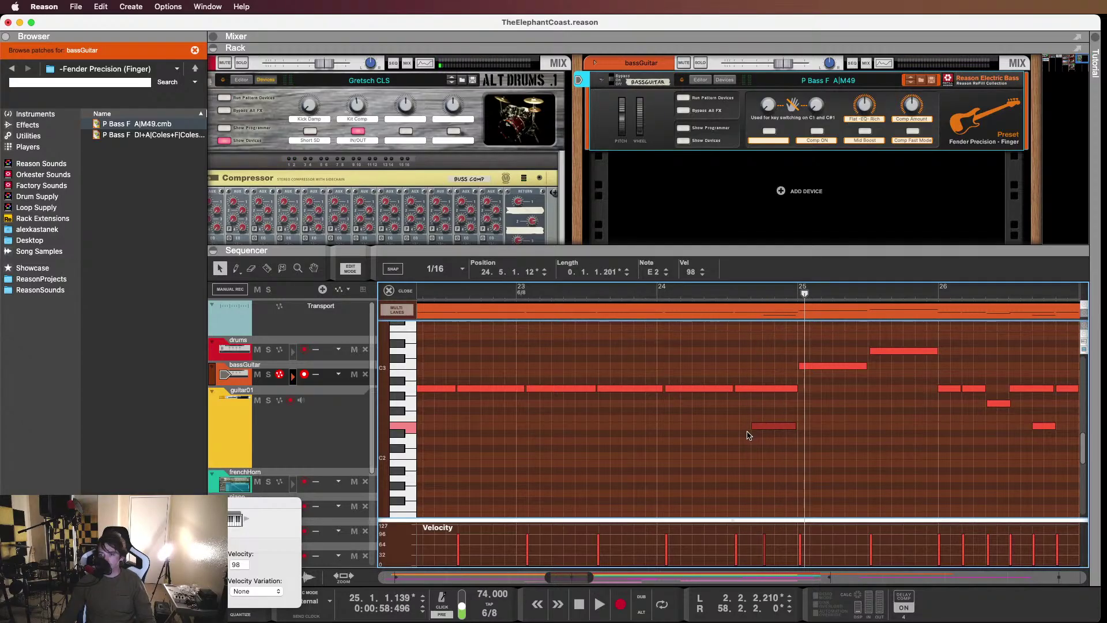
click(734, 329)
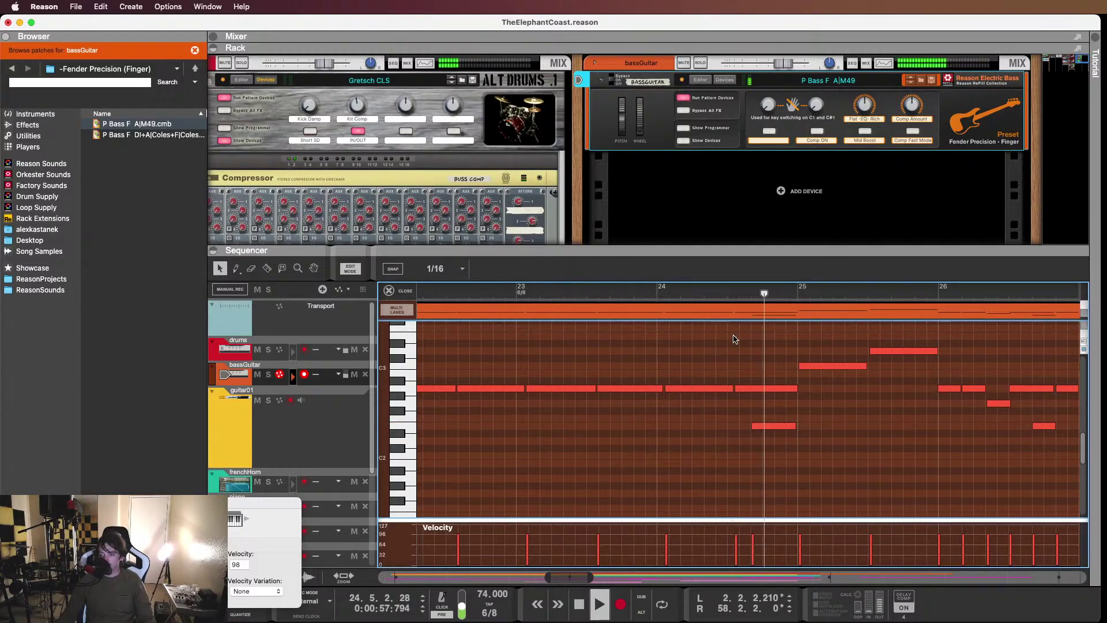
Trim the low E2 note in bar 24 to start at 24.5.1.83 with a length of 0.1.1.131, auditioning it from bar 24
click(750, 426)
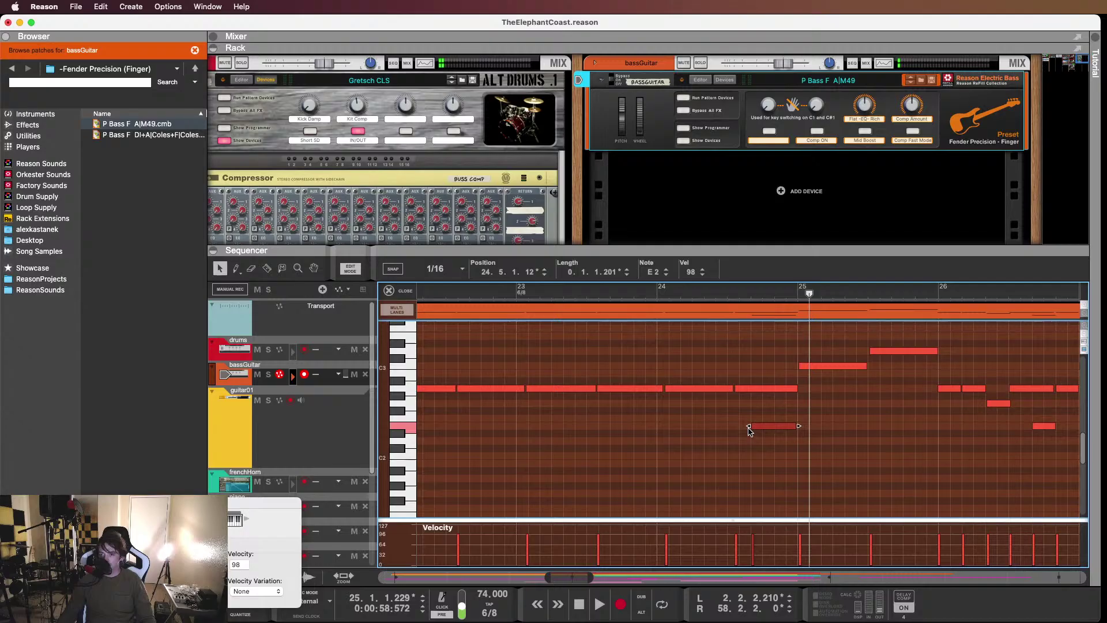
drag(749, 432, 753, 432)
key(space)
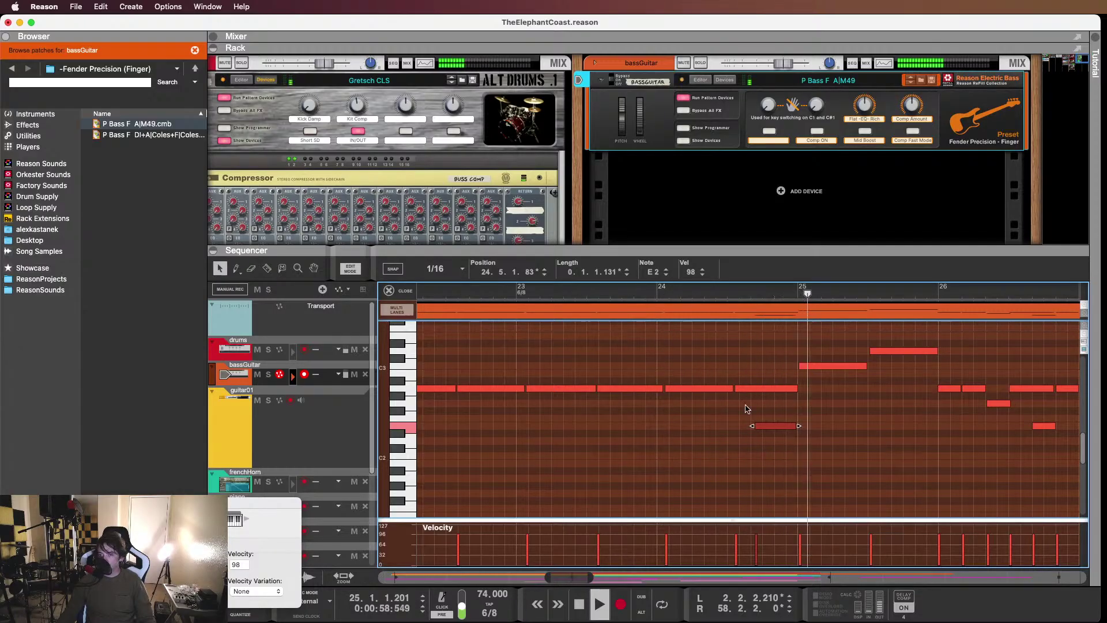
drag(781, 427, 782, 427)
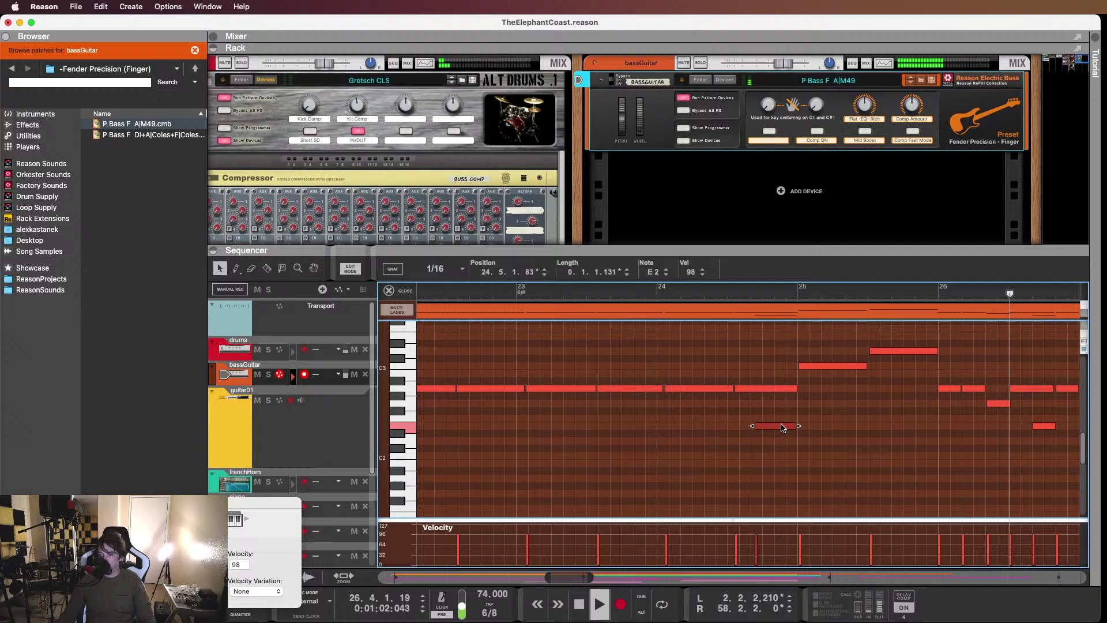
click(657, 291)
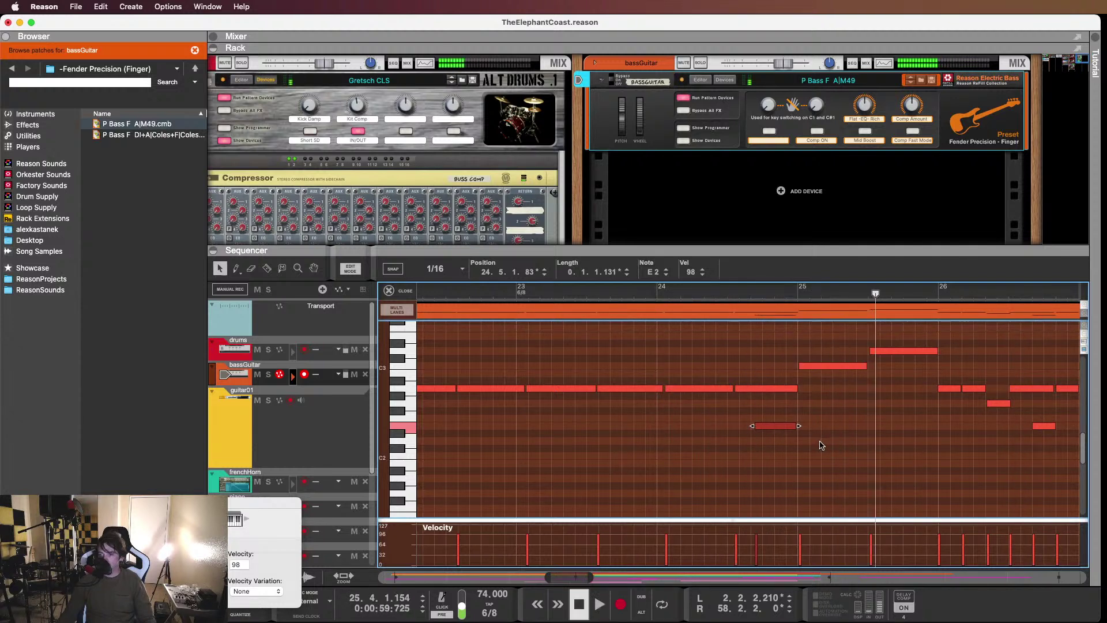
Add lower notes beneath bar 25's C3 and D3, a G2 at the bar start and an A2 at 25.4.1.9, and play them
scroll(833, 416, up, 2)
scroll(833, 417, down, 3)
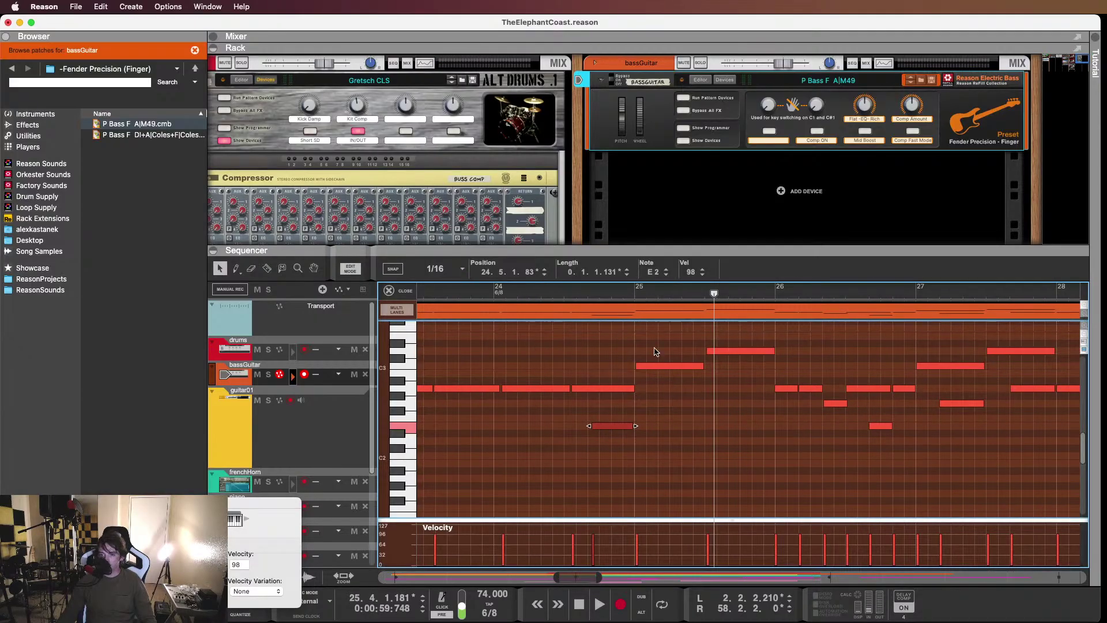
click(656, 353)
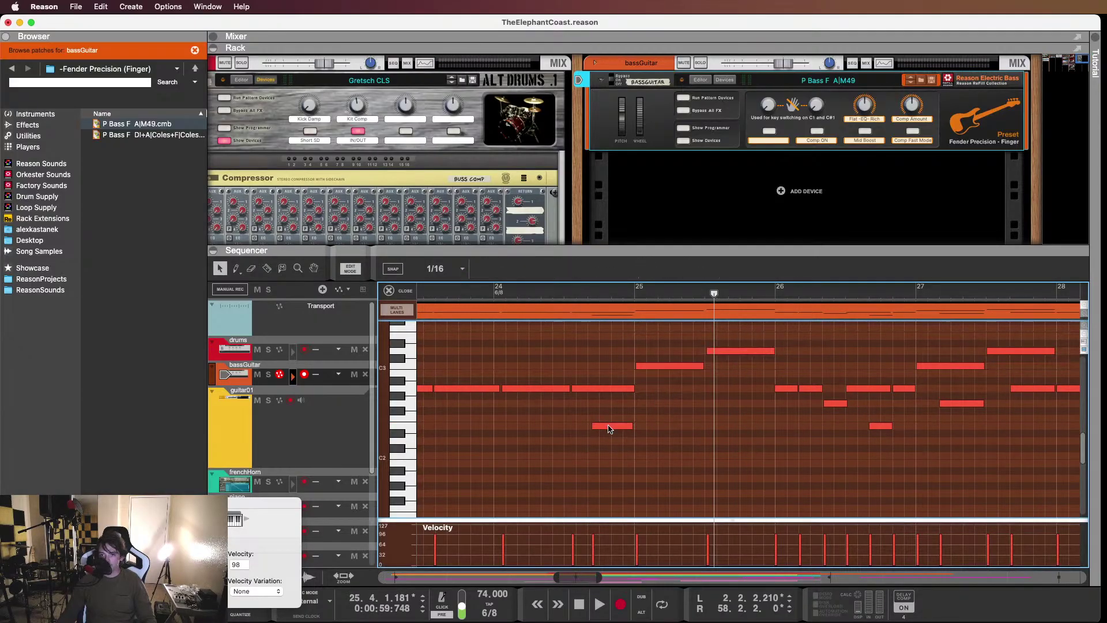
drag(610, 428, 758, 391)
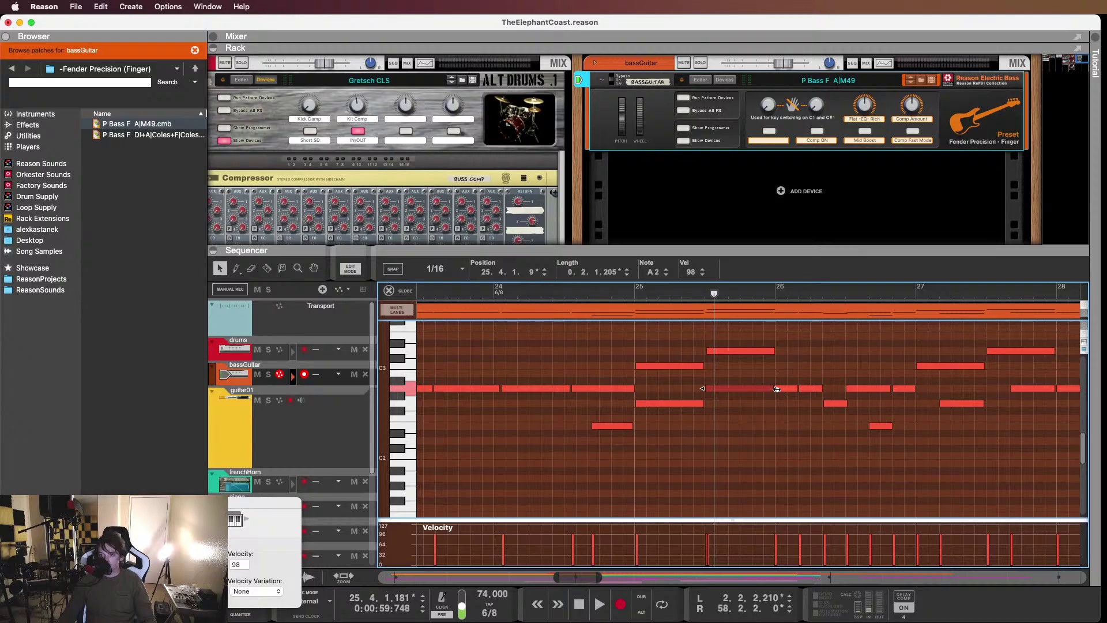
click(575, 295)
click(558, 295)
key(space)
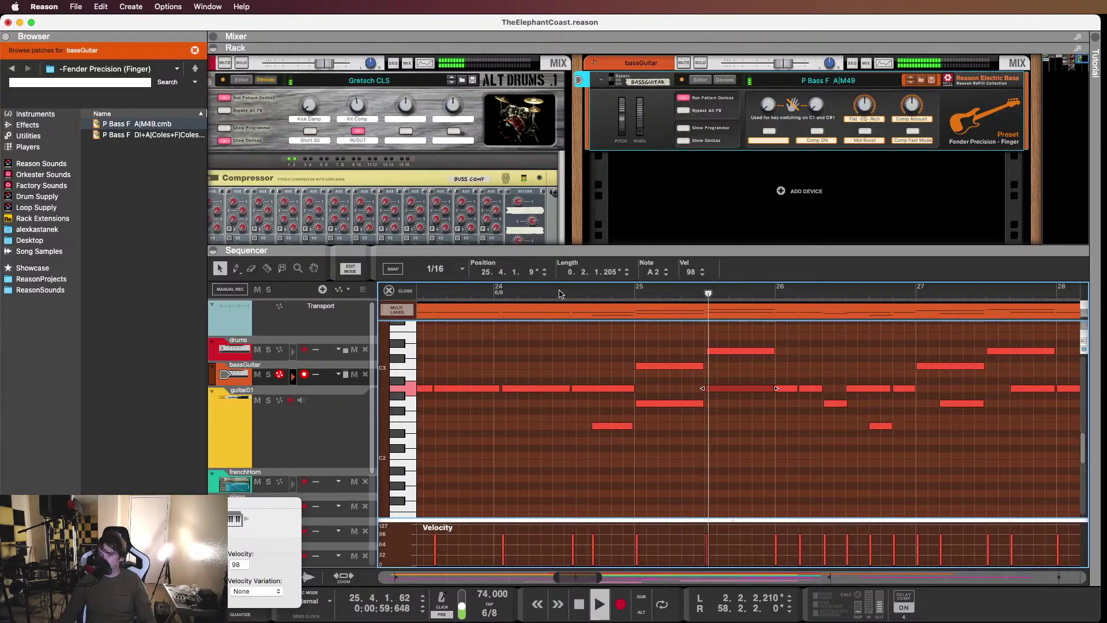
click(699, 344)
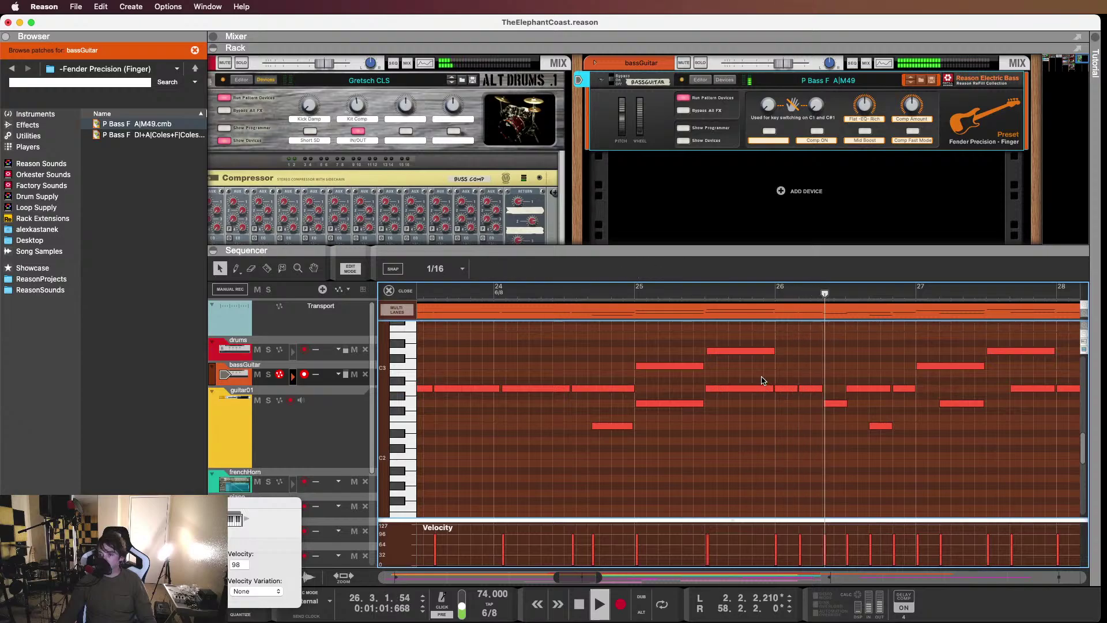
Adjust bar 25's D3 note to start at 25.3.2.236 with a length of 0.2.1.239, auditioning the passage from bar 24
click(702, 389)
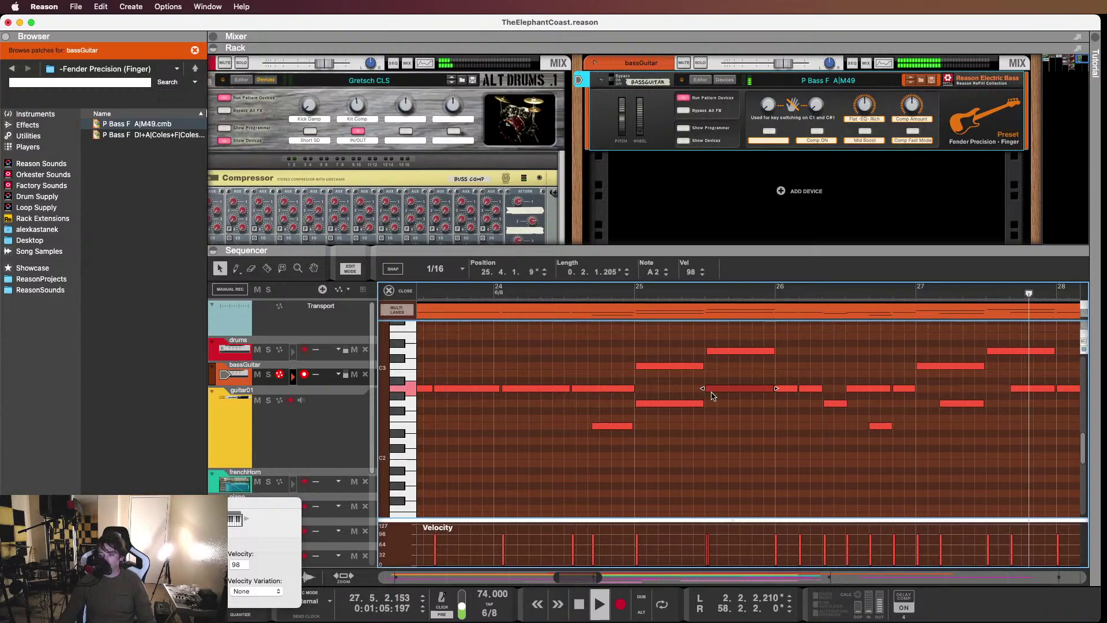
click(709, 361)
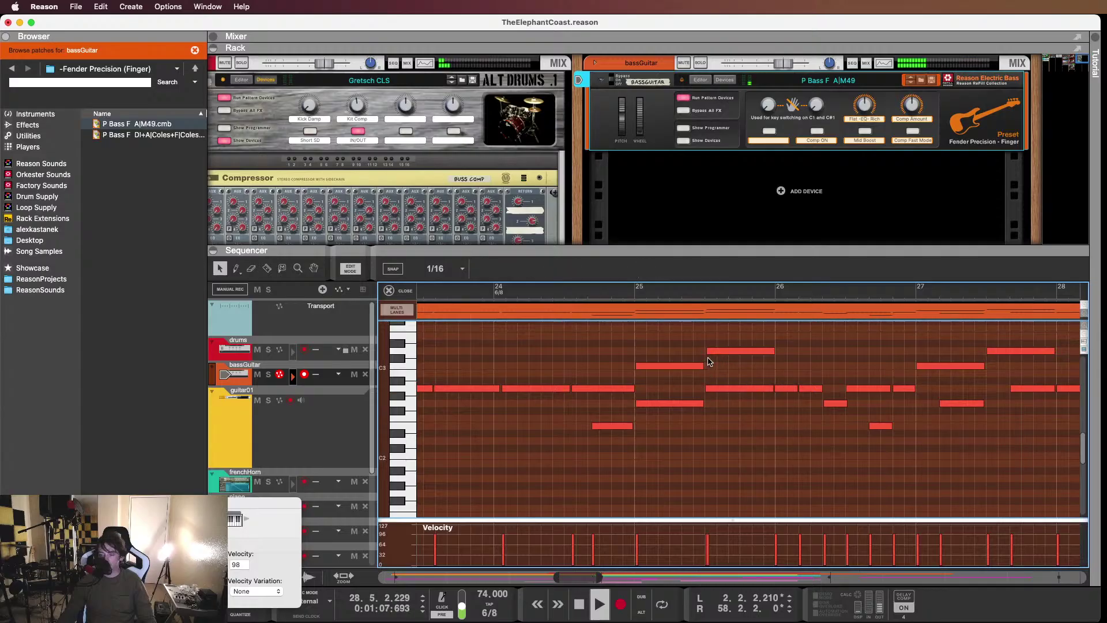
key(space)
key(space)
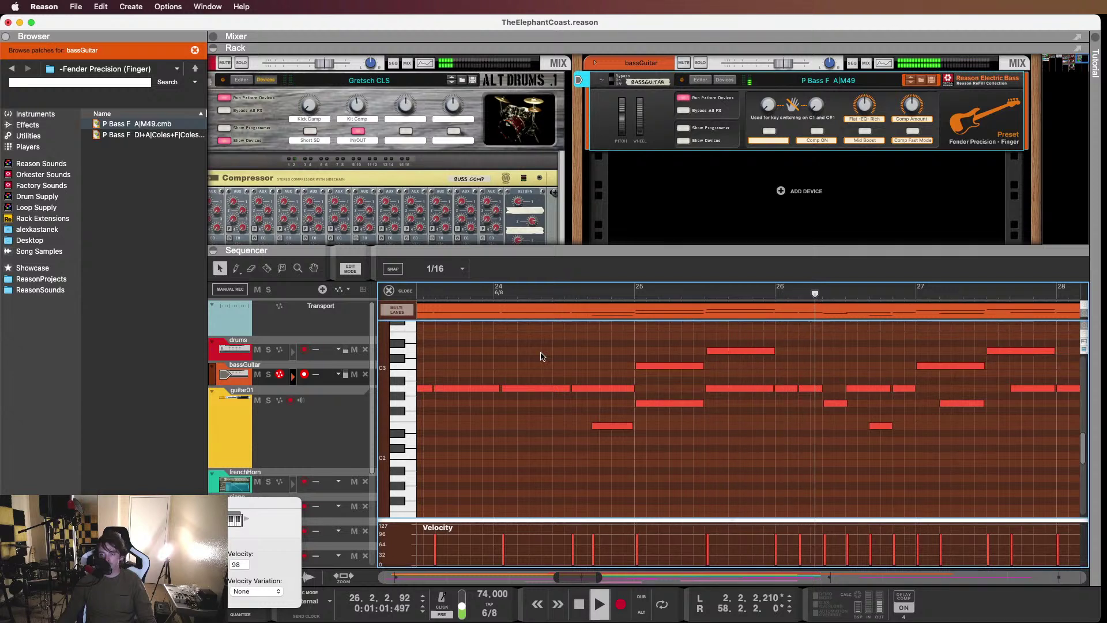
click(711, 350)
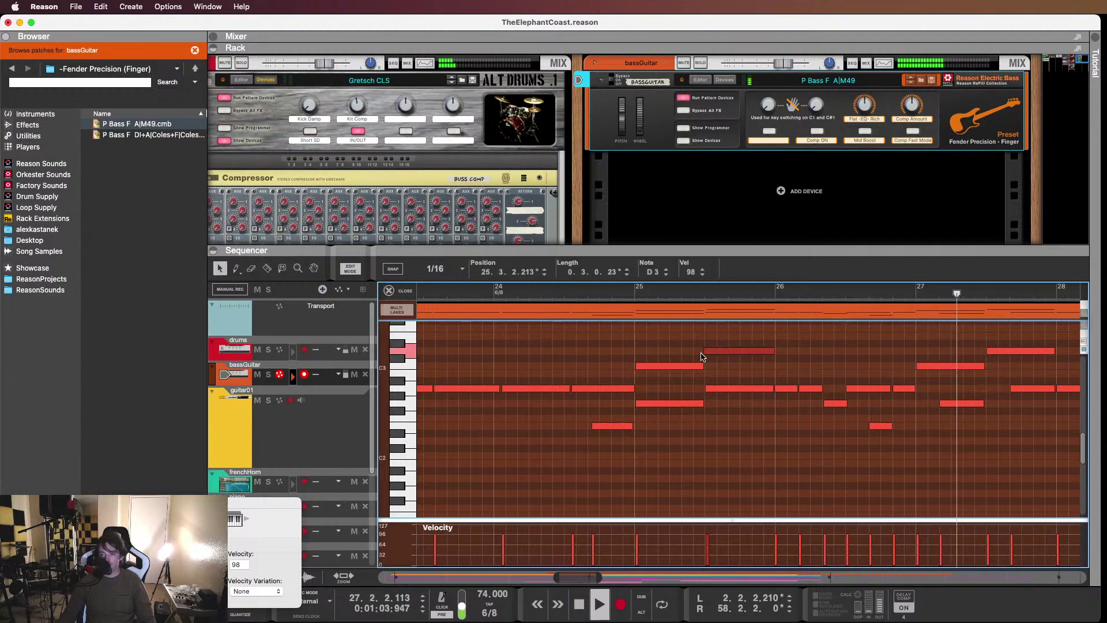
click(619, 292)
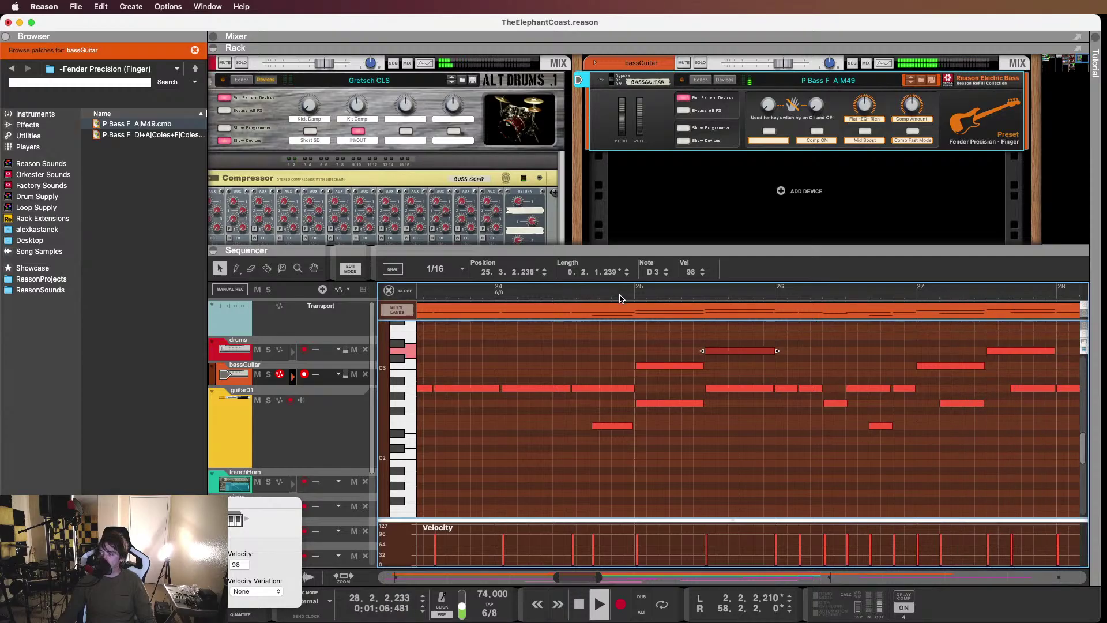
key(space)
Play the reworked bass line from late in bar 22 in context and return to the full arrangement
scroll(600, 367, down, 3)
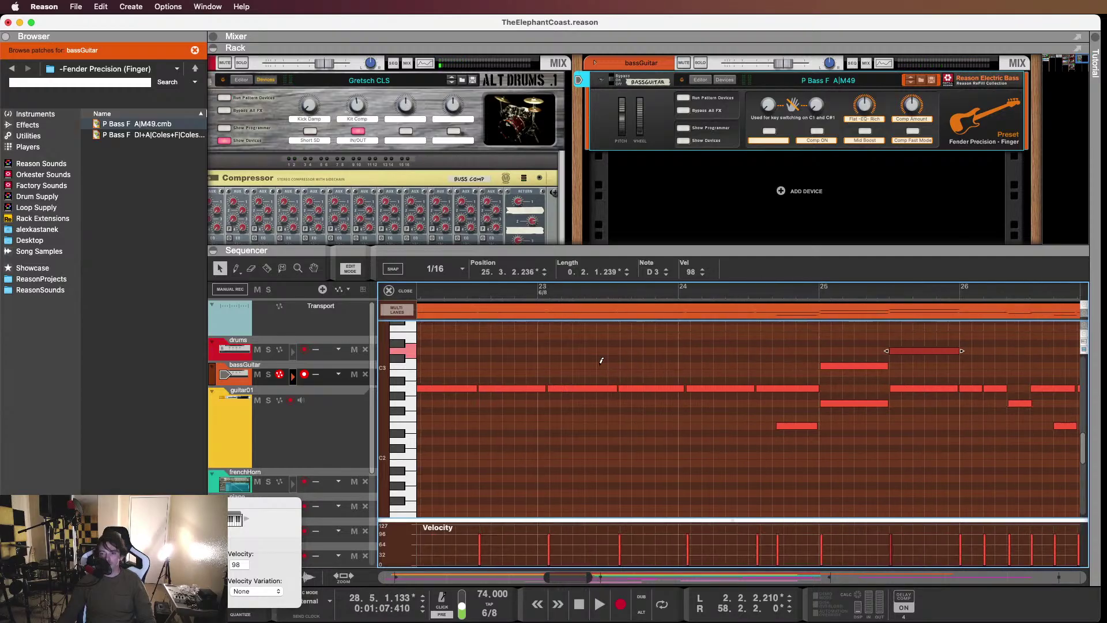
click(516, 287)
key(space)
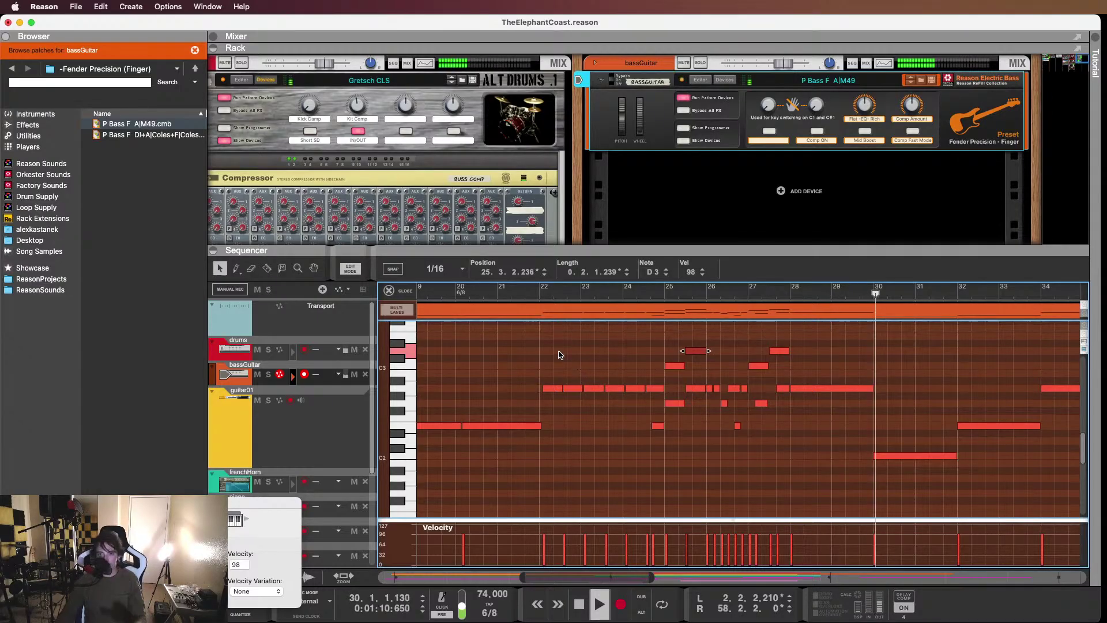
click(390, 290)
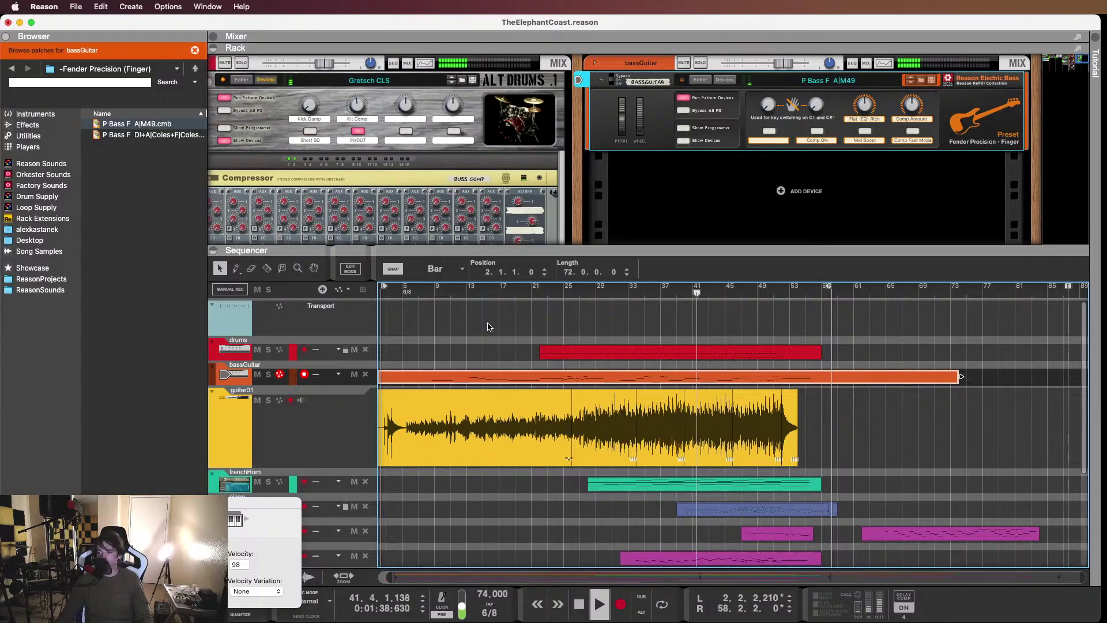
click(517, 342)
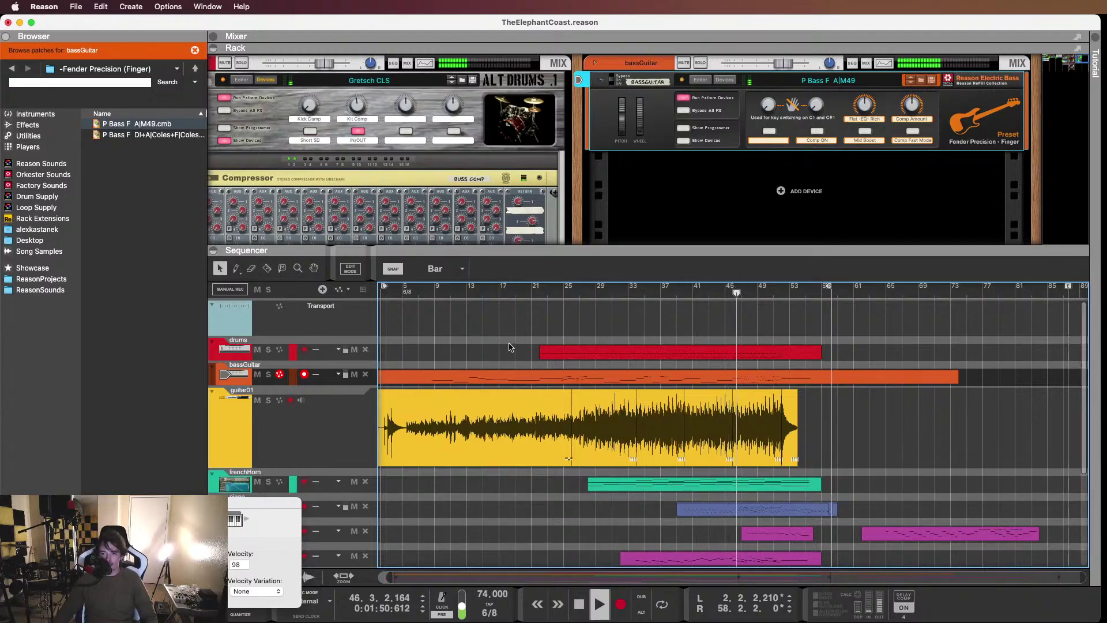
Reduce the height of the guitar01 track and stop playback
drag(320, 467, 315, 414)
scroll(444, 441, down, 1)
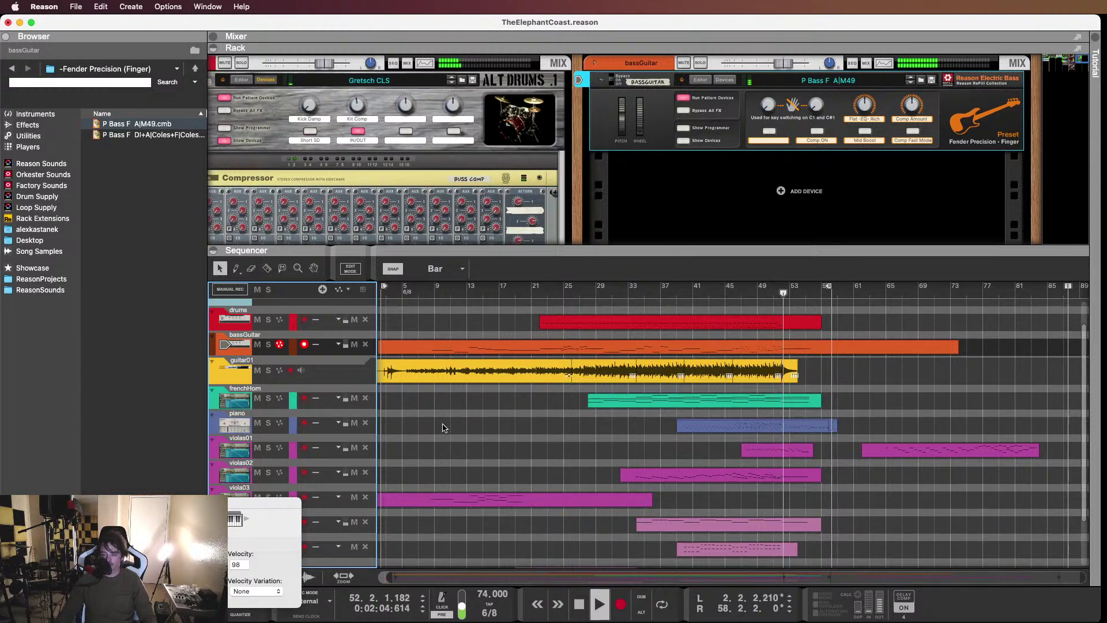
key(space)
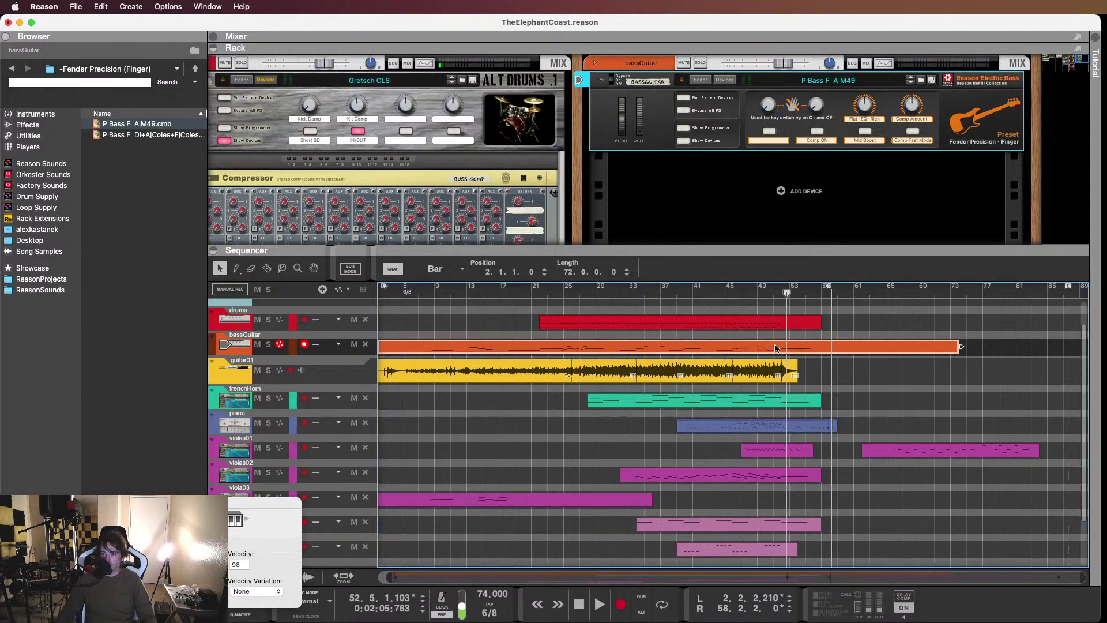
Open the bassGuitar clip and raise the C3 note at 51.5.2.0 to E3, auditioning it from bar 51
double_click(775, 348)
scroll(727, 357, up, 3)
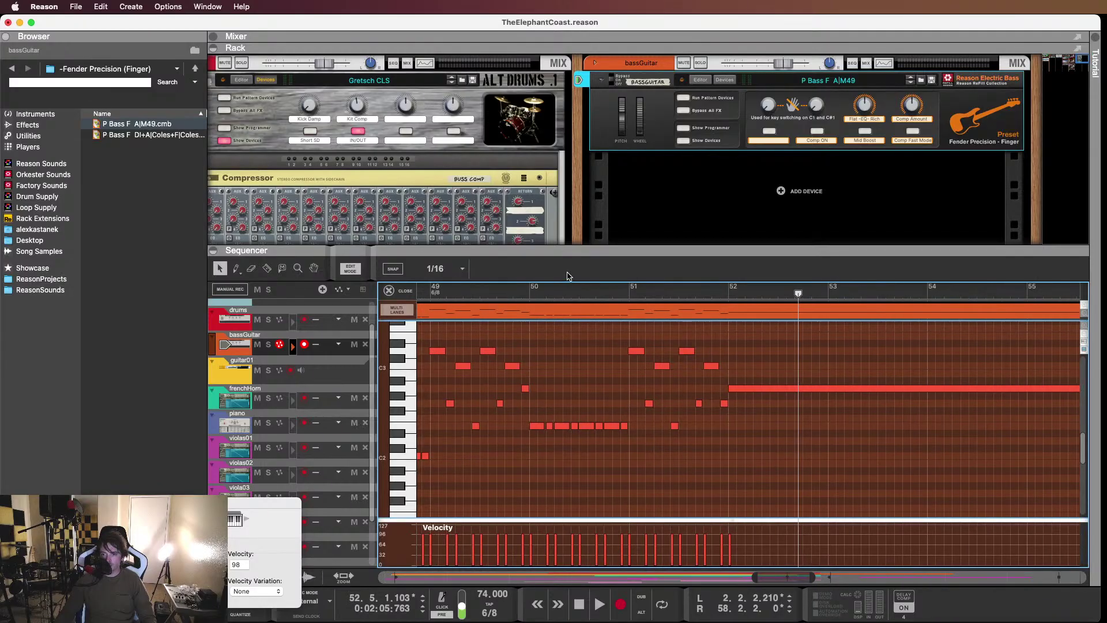
key(space)
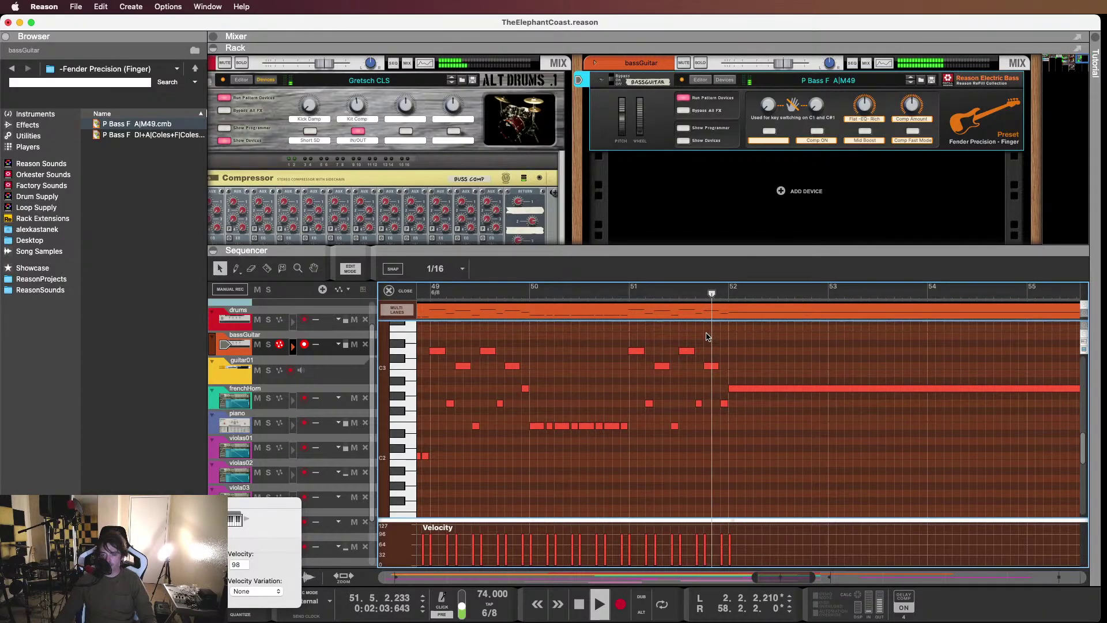
key(space)
click(711, 366)
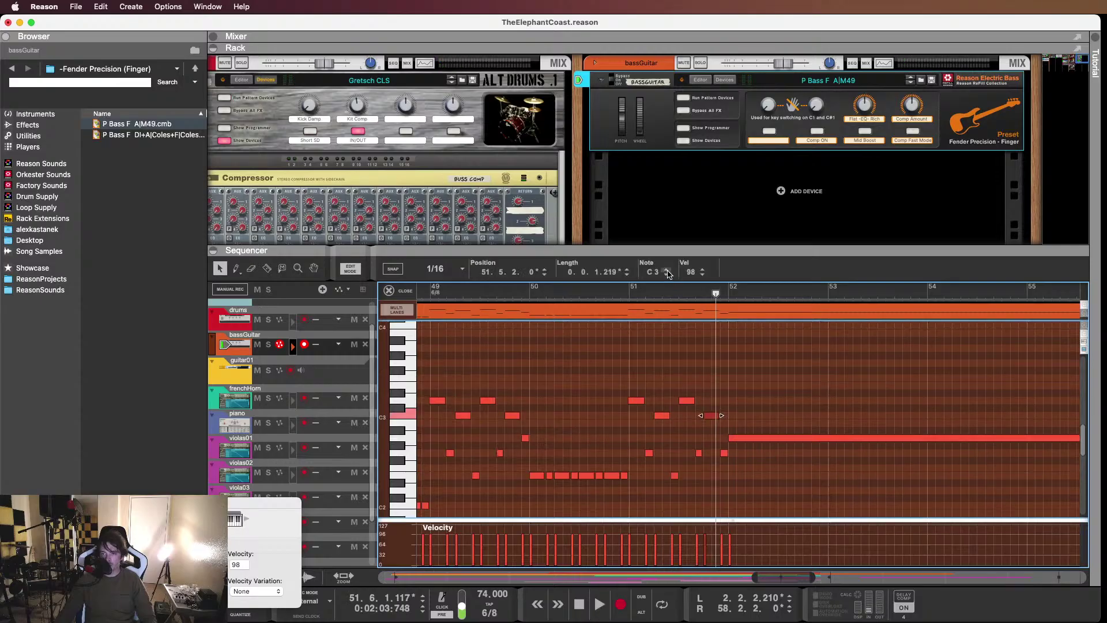
key(space)
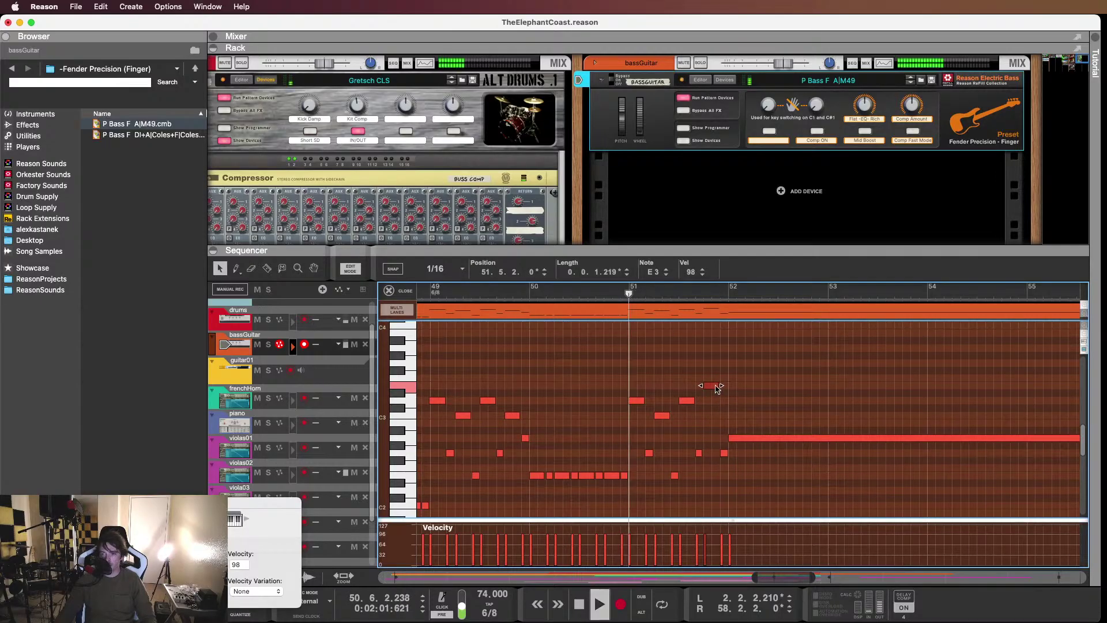
click(720, 404)
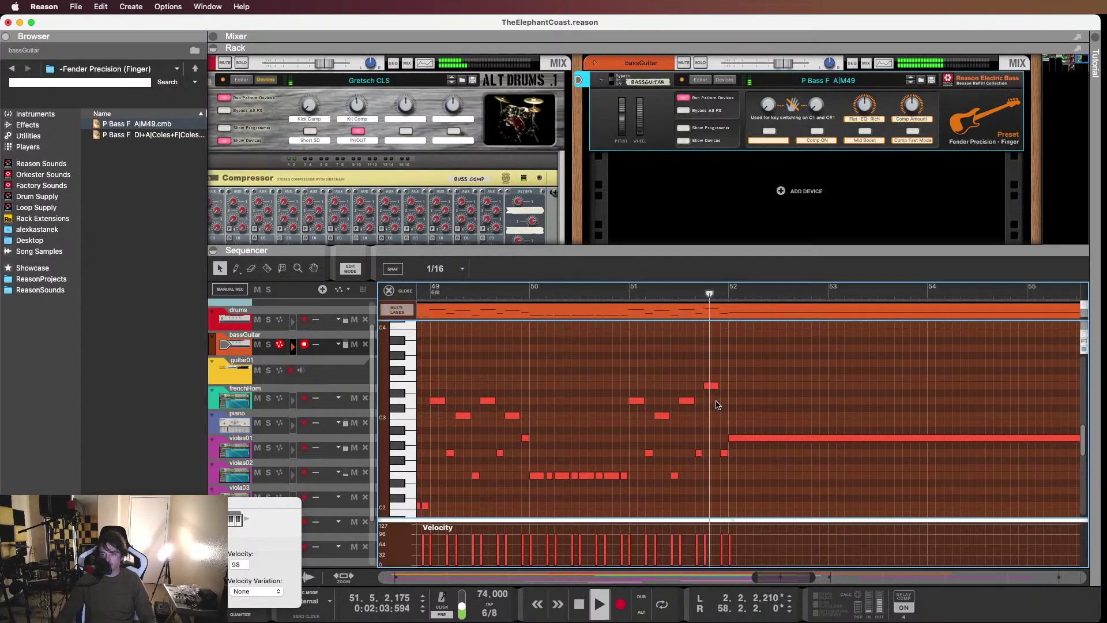
key(space)
Raise the short G2 note at 51.6.2.4 to B2, replay the ending phrase and close the bass clip
click(721, 452)
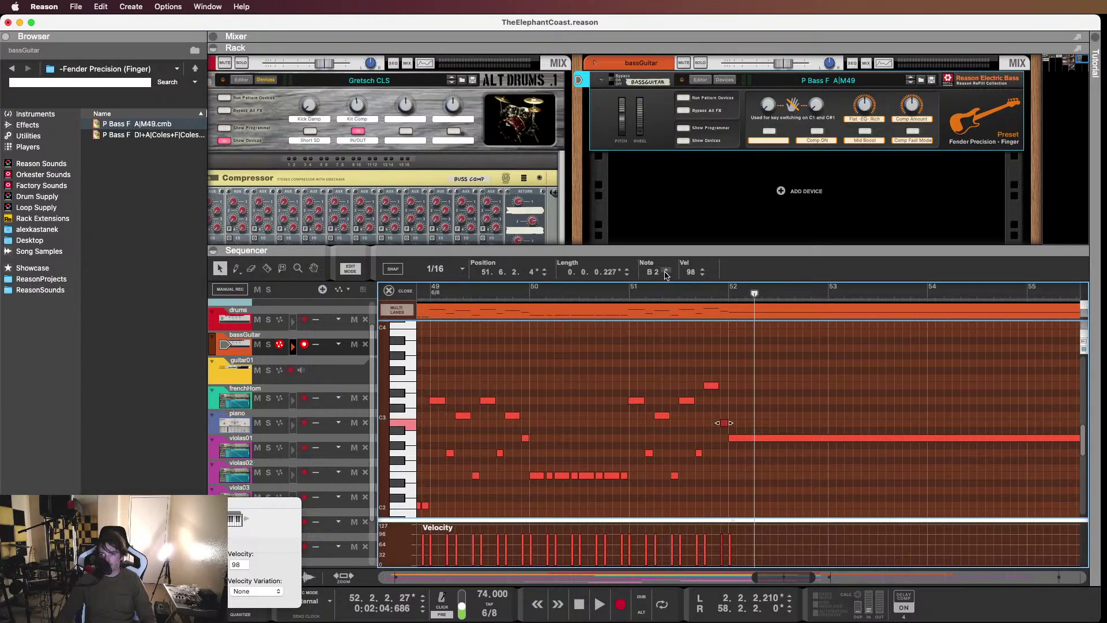
click(751, 384)
click(692, 293)
key(space)
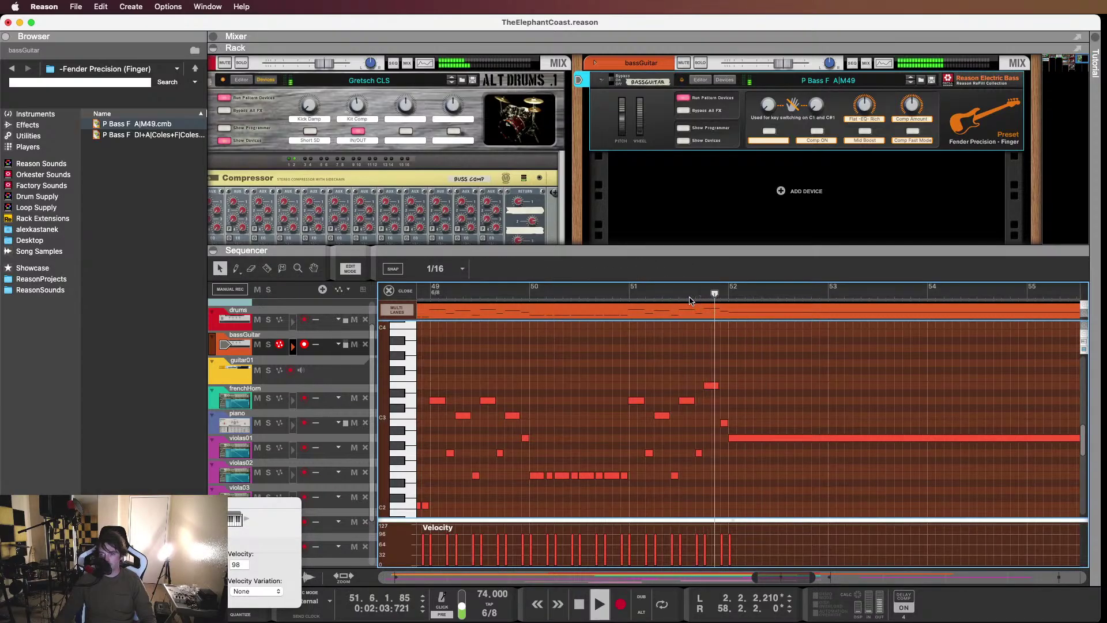
click(607, 293)
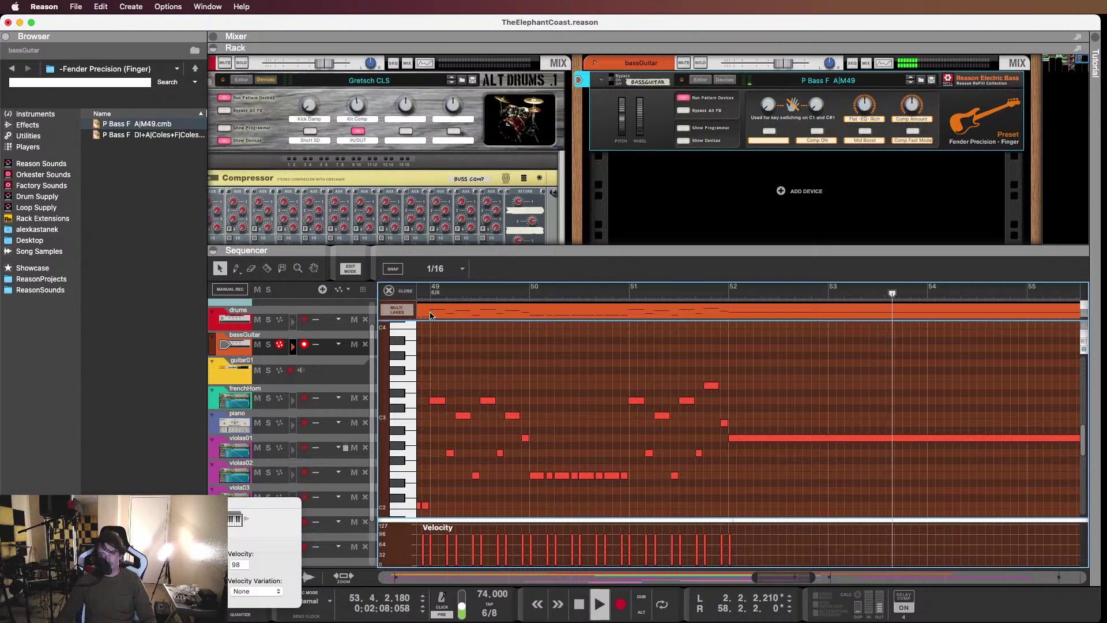
click(389, 290)
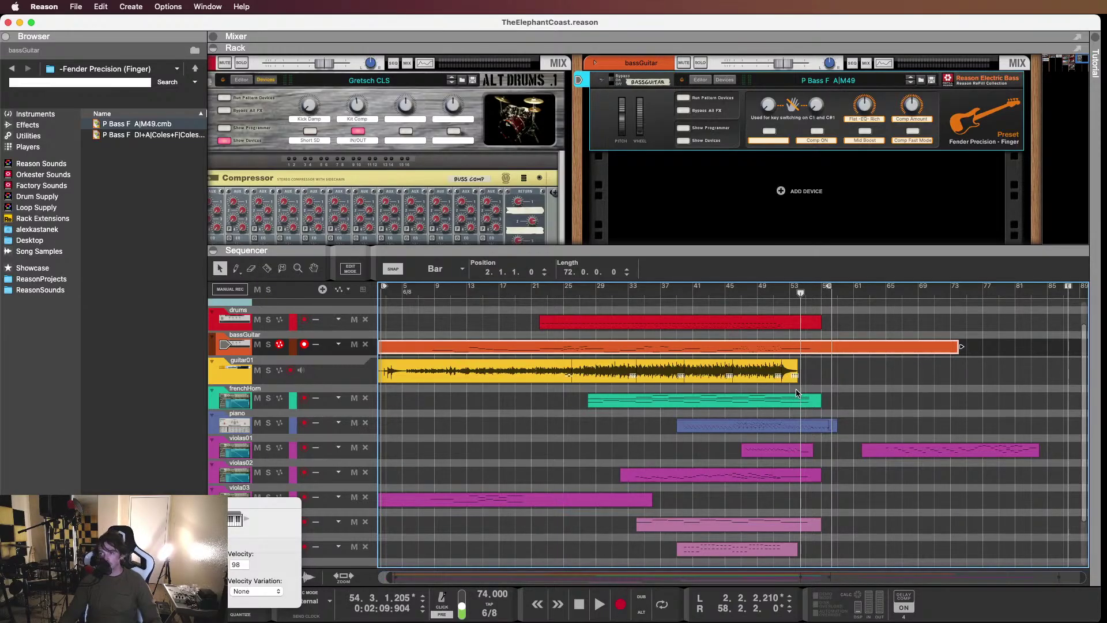
Save the song and hide the floating tool window with the velocity settings
scroll(807, 398, down, 2)
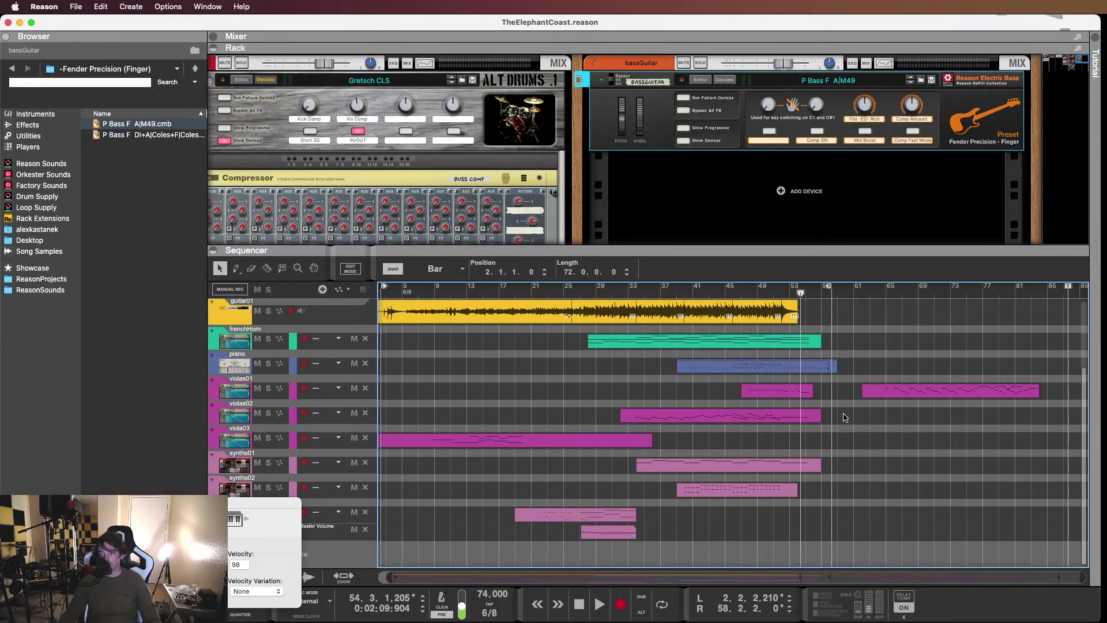
click(564, 404)
key(super+s)
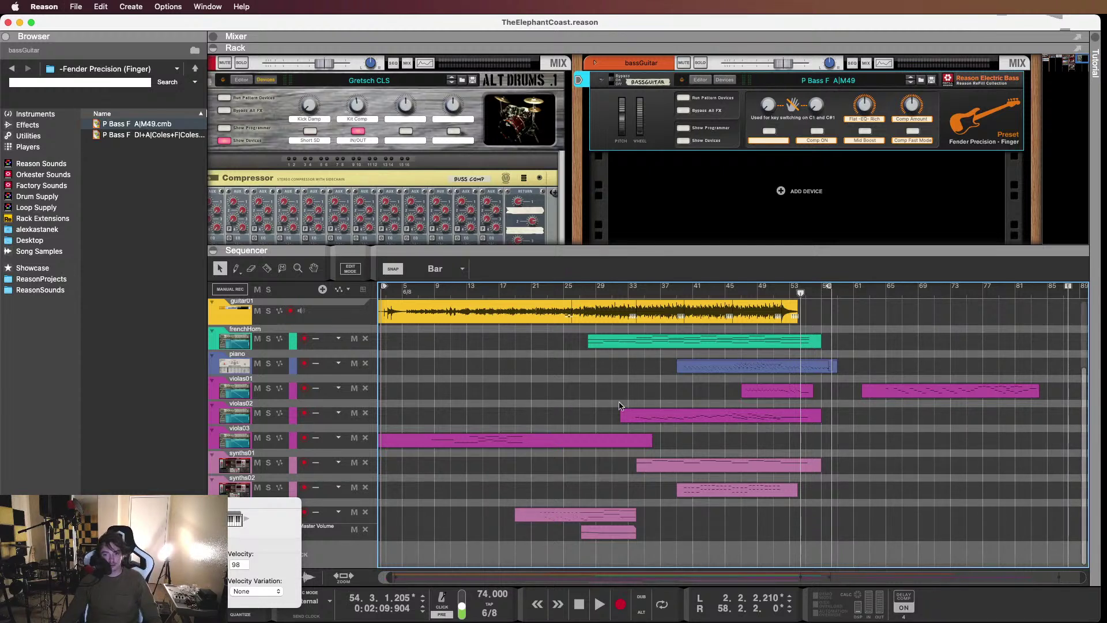
key(F4)
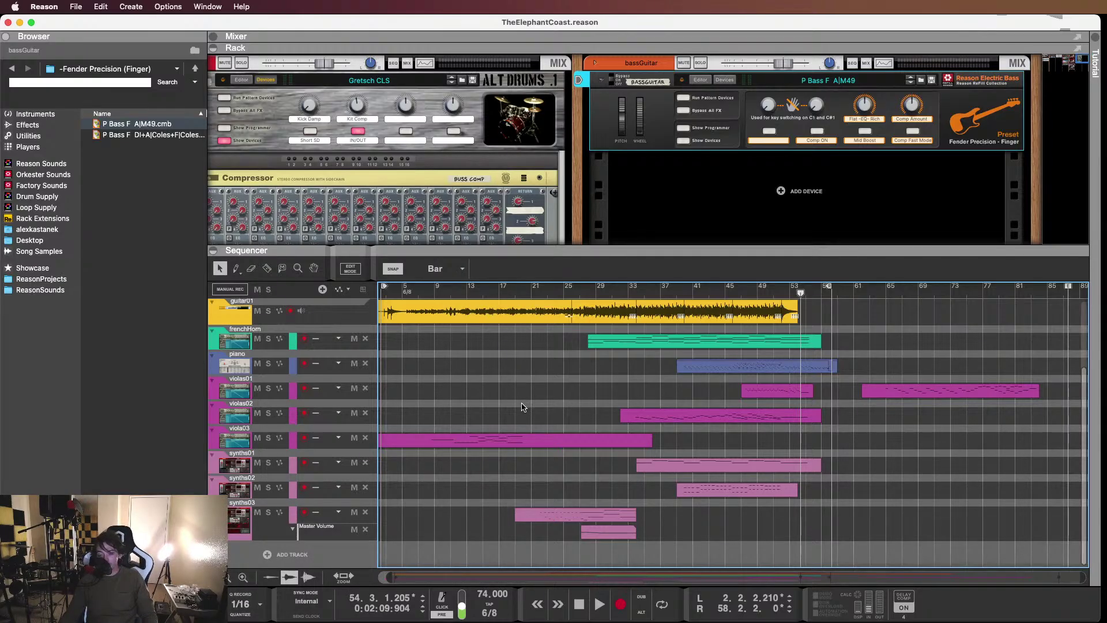
scroll(519, 411, up, 3)
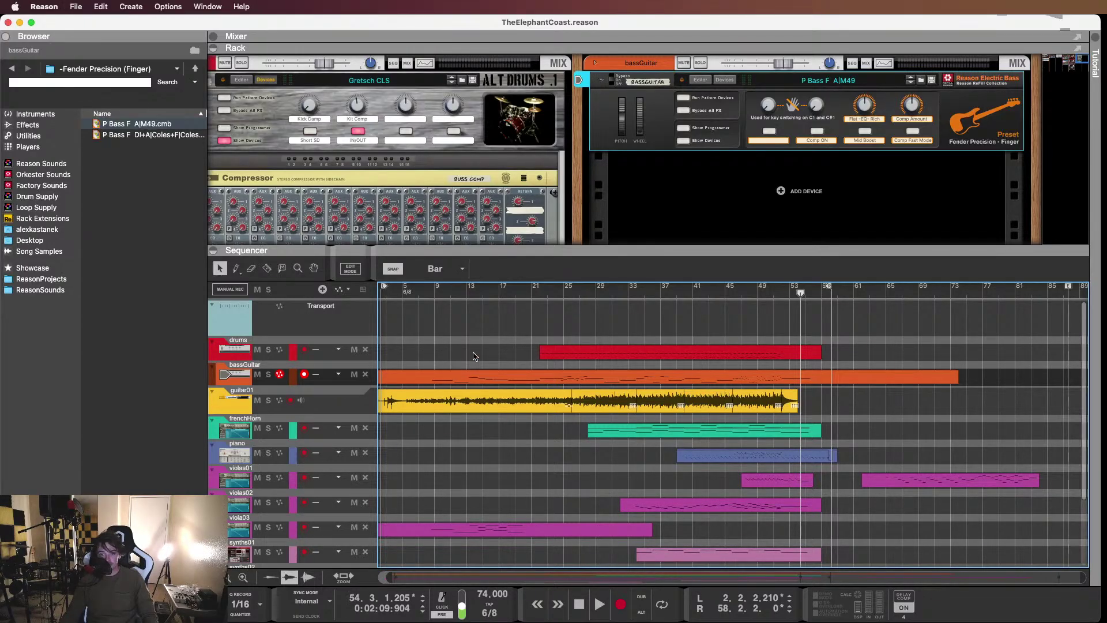
Add an audio track and move its rack device to the top row beside the bassGuitar device
scroll(473, 355, down, 3)
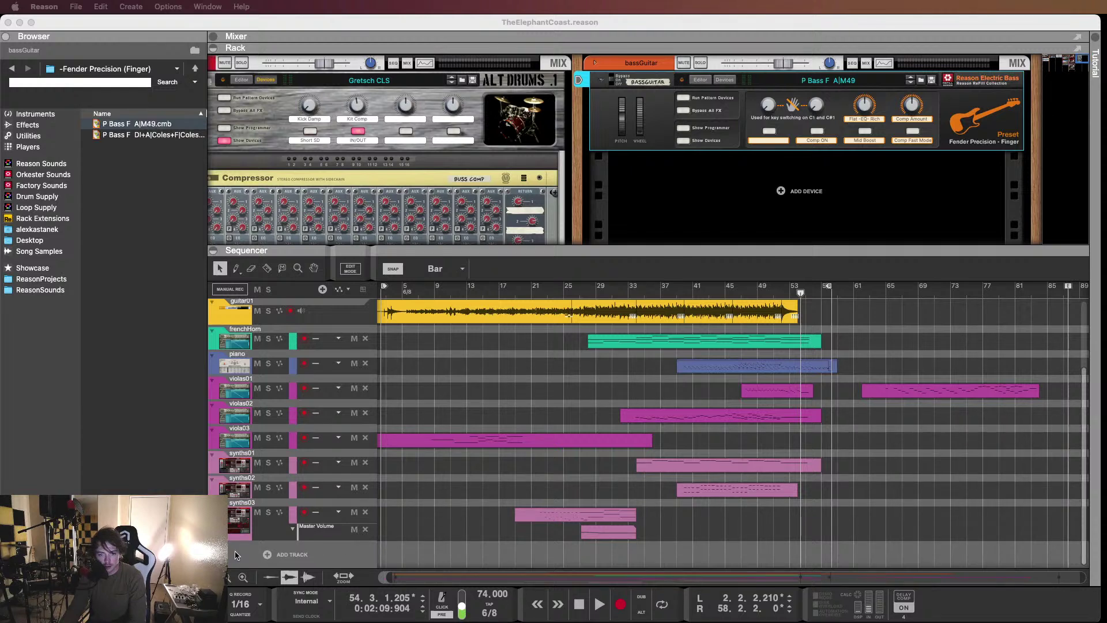
click(269, 556)
click(277, 563)
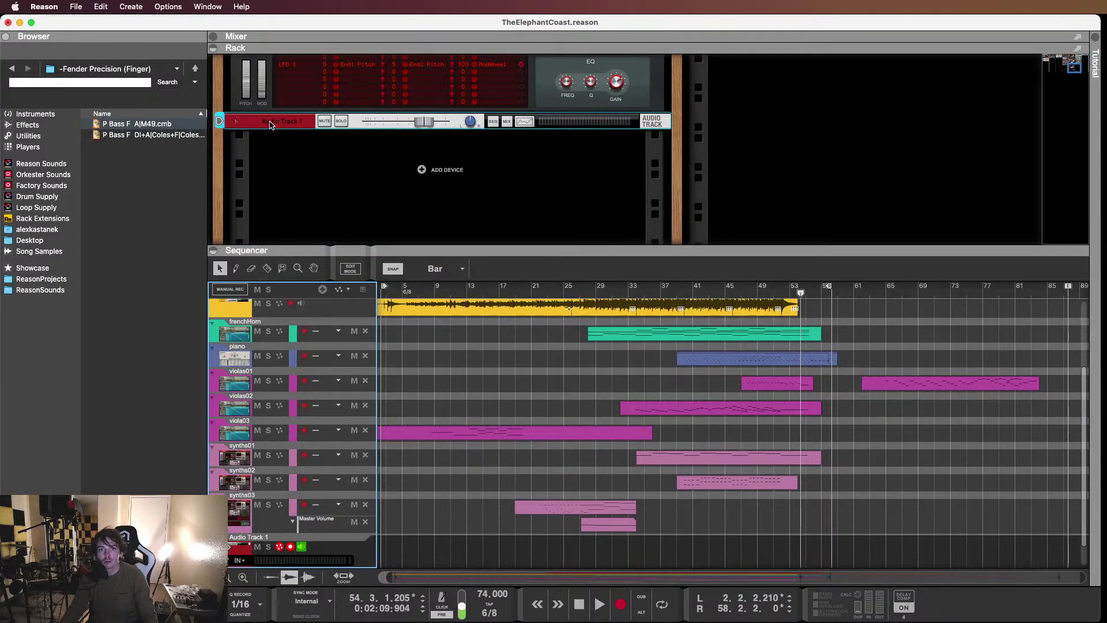
mouse_move(271, 124)
mouse_down()
mouse_move(401, 126)
mouse_move(663, 79)
mouse_move(684, 79)
mouse_move(668, 79)
mouse_move(698, 97)
mouse_move(1036, 70)
mouse_move(971, 67)
mouse_move(1064, 74)
mouse_move(1048, 76)
mouse_up()
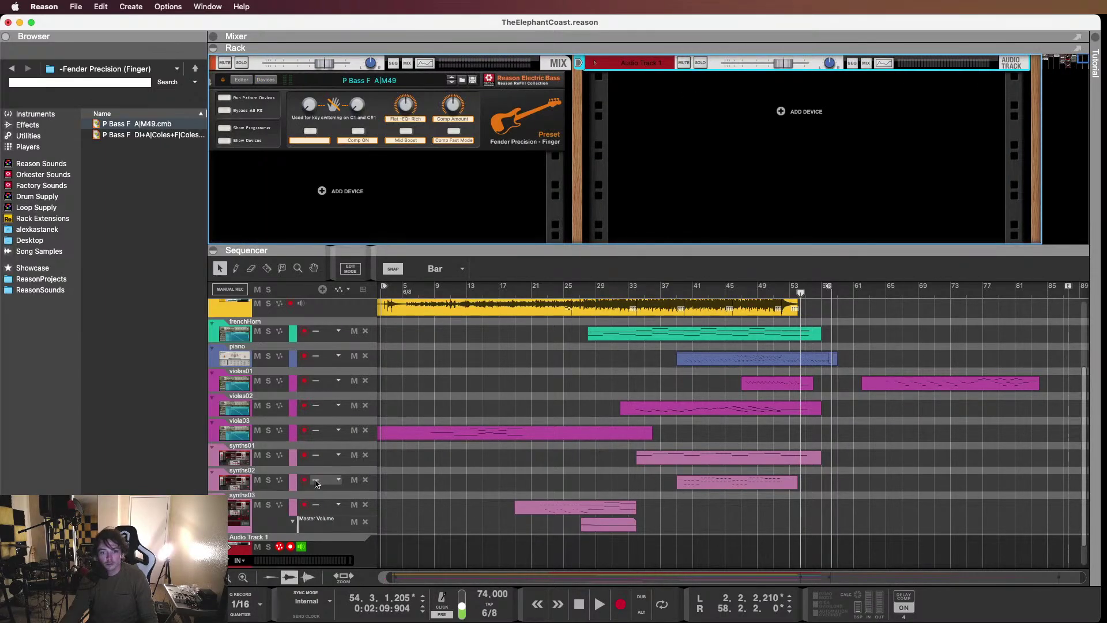
Rename the new audio track as vocals01
click(245, 543)
double_click(244, 542)
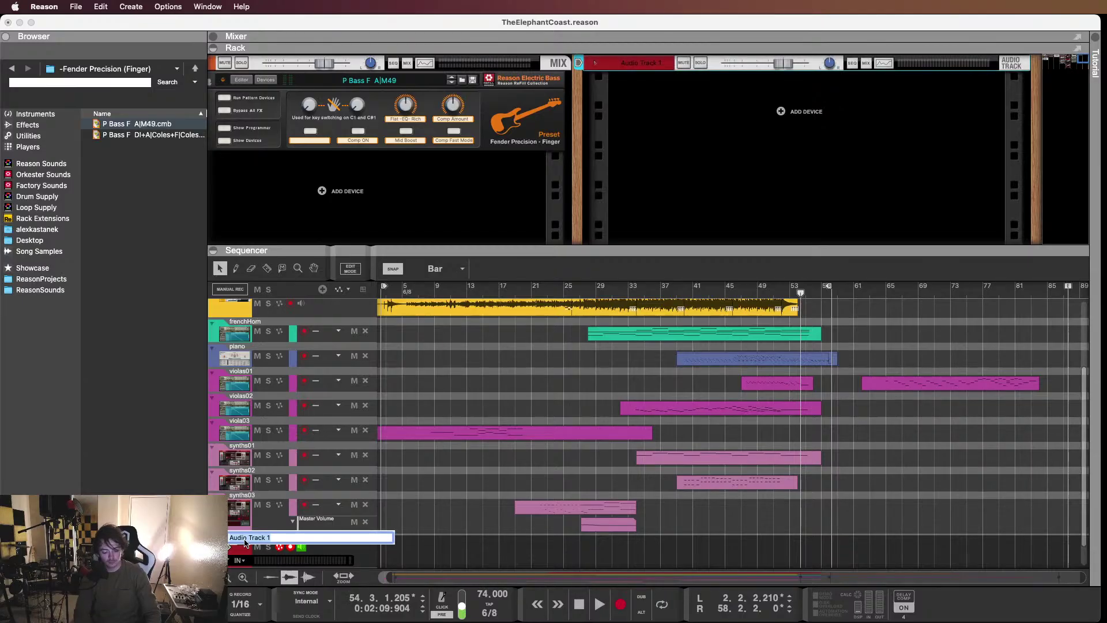
text(vocals01)
key(Return)
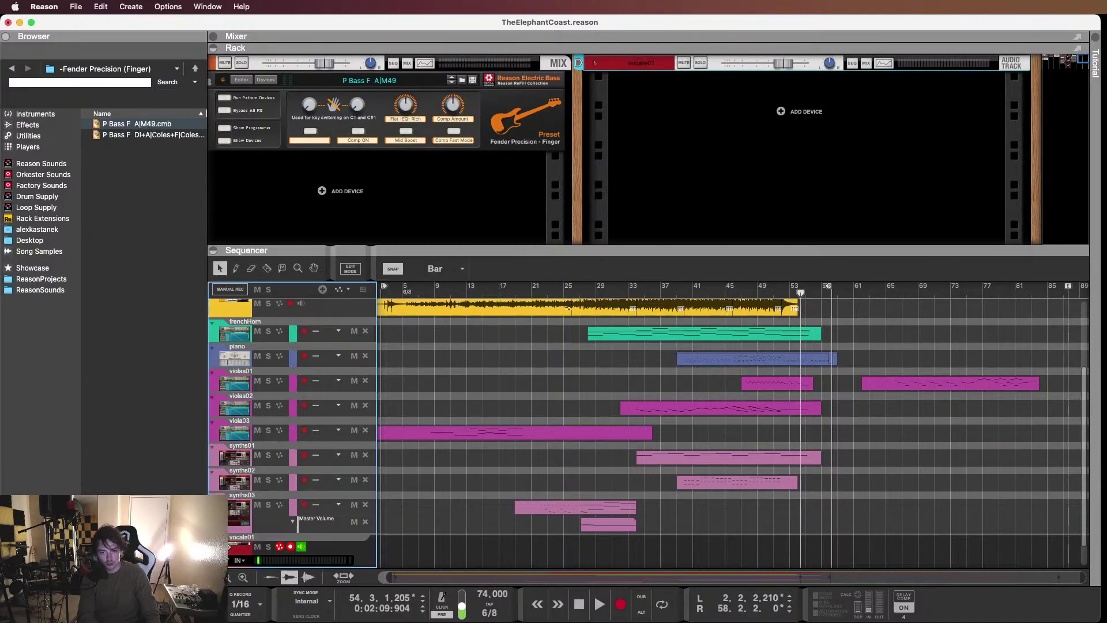
Set the vocals01 track color to Deep Purple
right_click(242, 545)
mouse_move(295, 457)
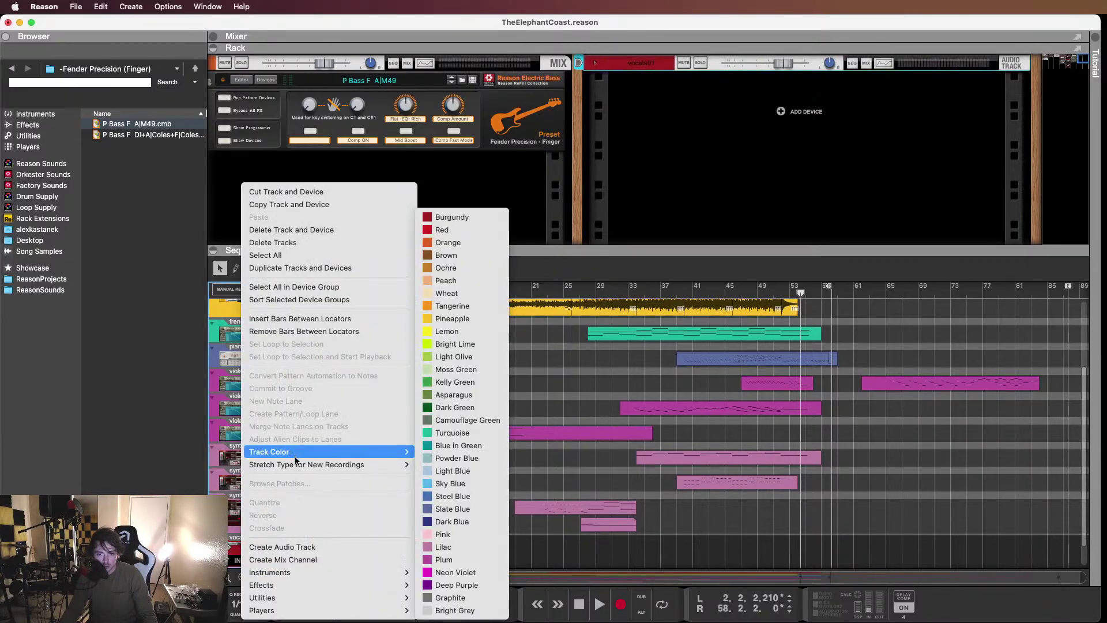
click(451, 586)
scroll(425, 494, up, 3)
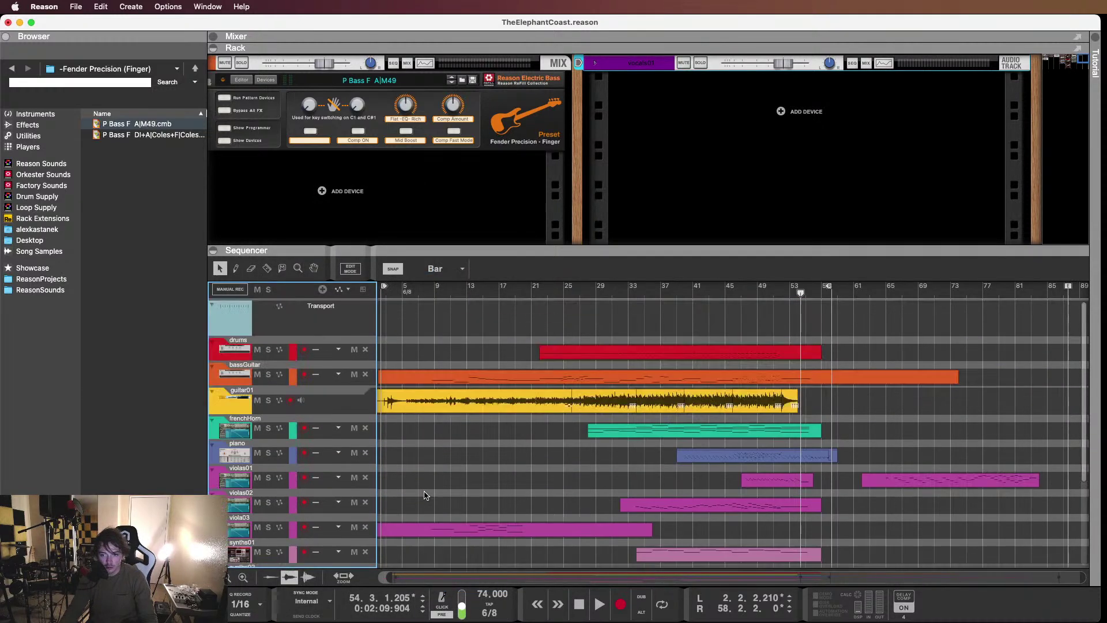
Check which audio interface input is assigned to the vocals01 track, keeping the current assignment
scroll(428, 498, down, 5)
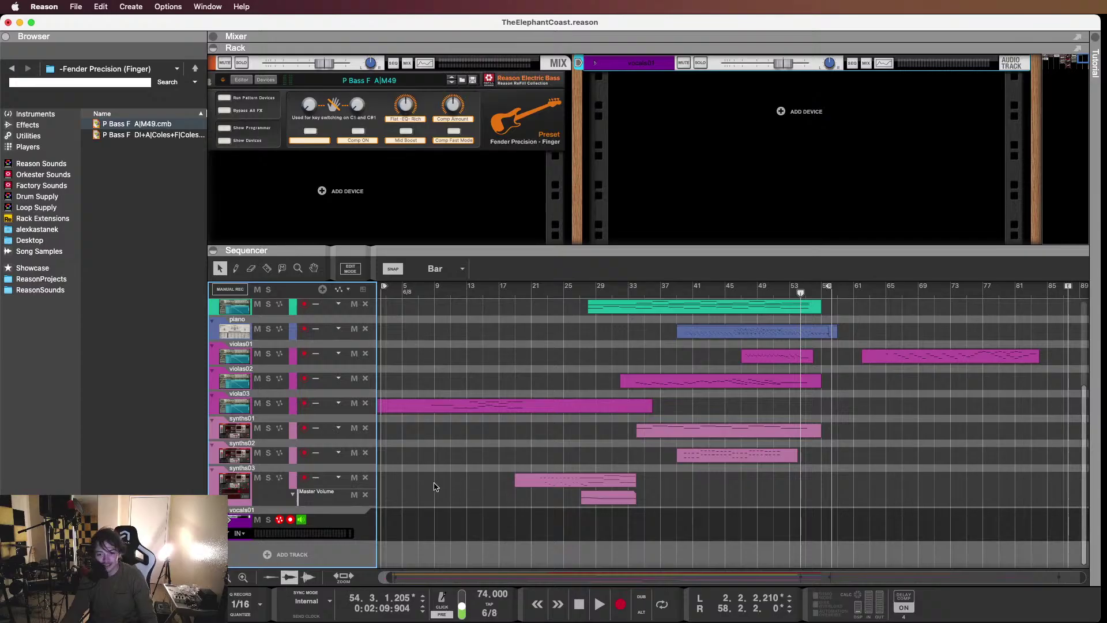
click(437, 489)
scroll(439, 492, up, 5)
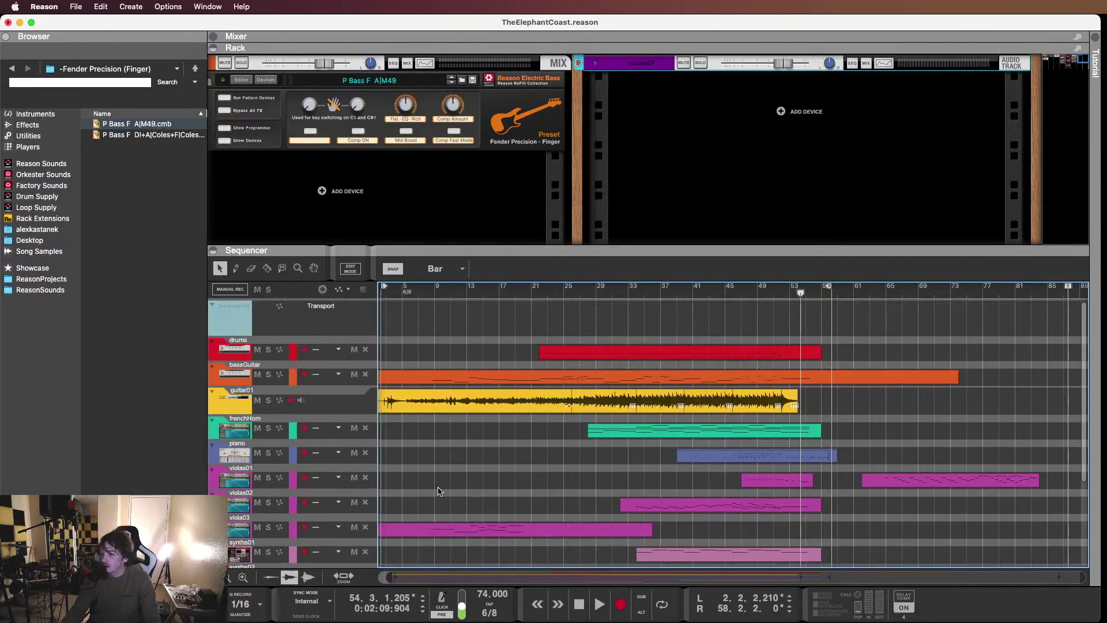
scroll(440, 491, down, 5)
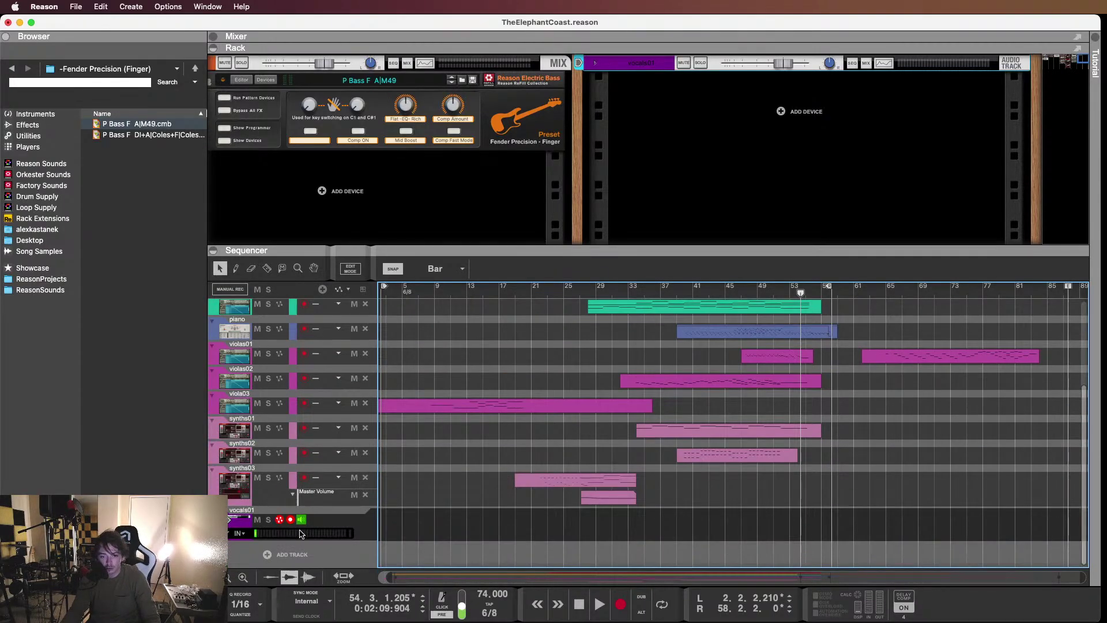
click(238, 533)
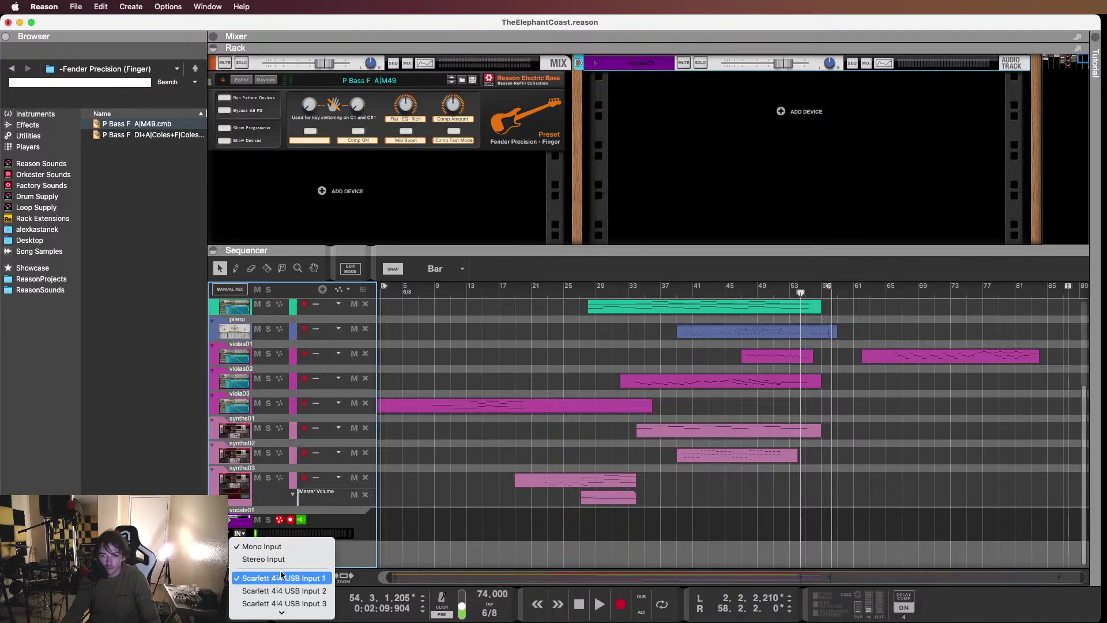
click(327, 528)
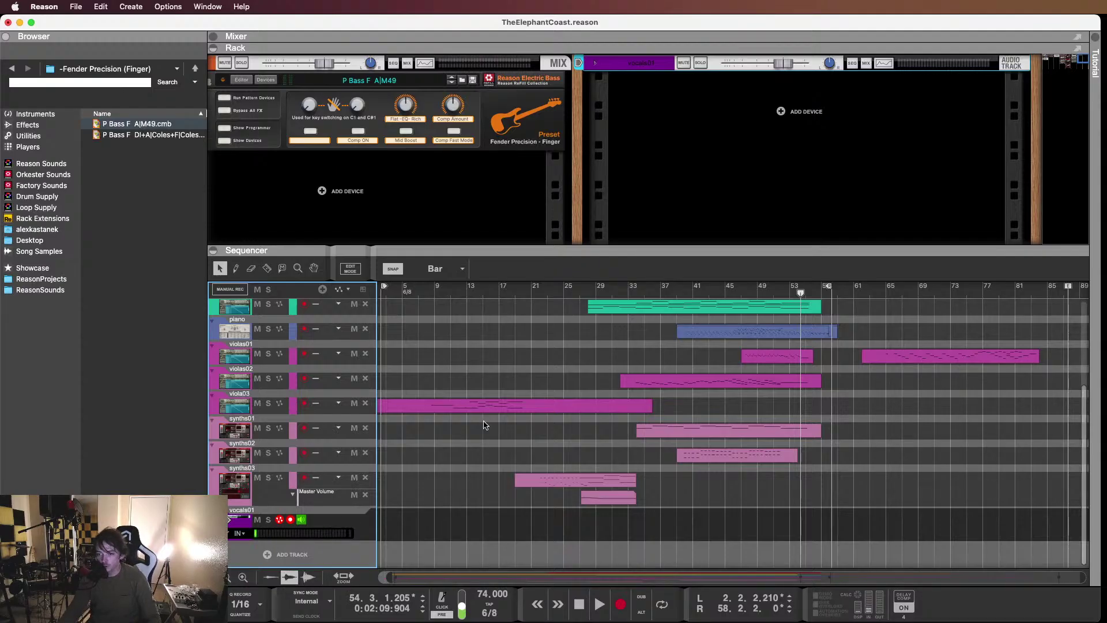
Play the song back from about bar 39 to rehearse the vocal section
scroll(567, 384, up, 5)
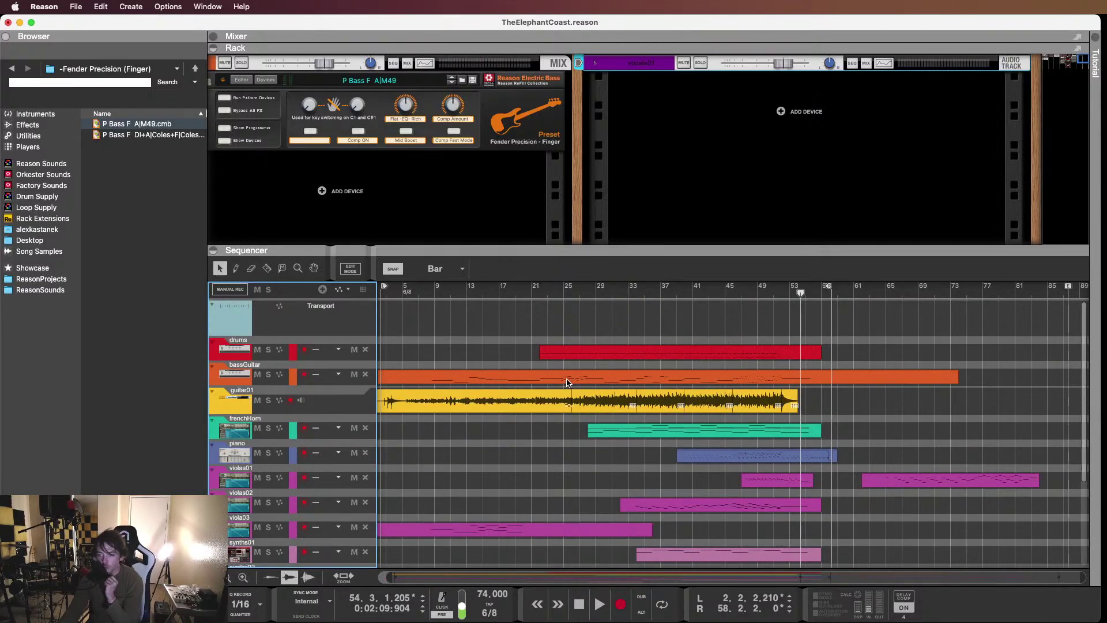
mouse_move(586, 294)
mouse_down()
mouse_move(556, 292)
mouse_move(677, 282)
mouse_up()
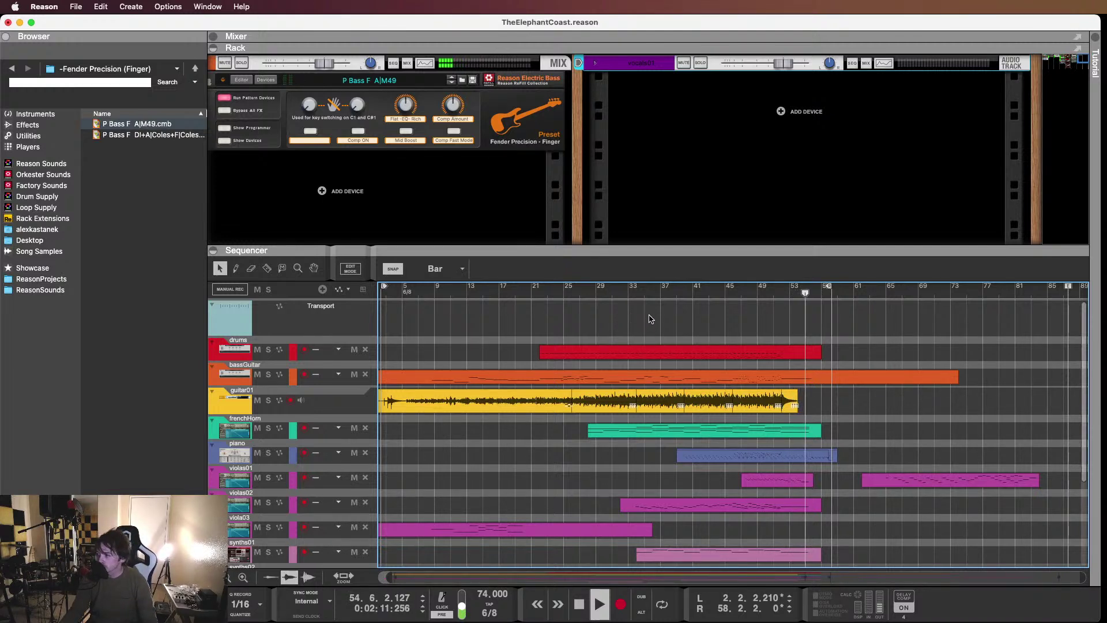
scroll(657, 346, down, 5)
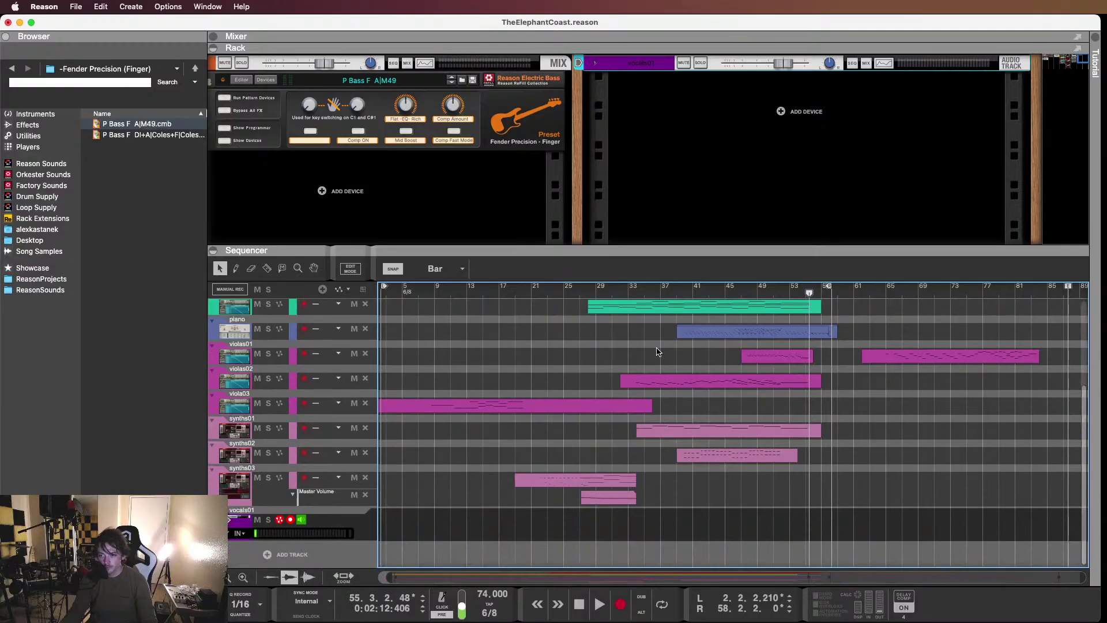
scroll(658, 352, up, 5)
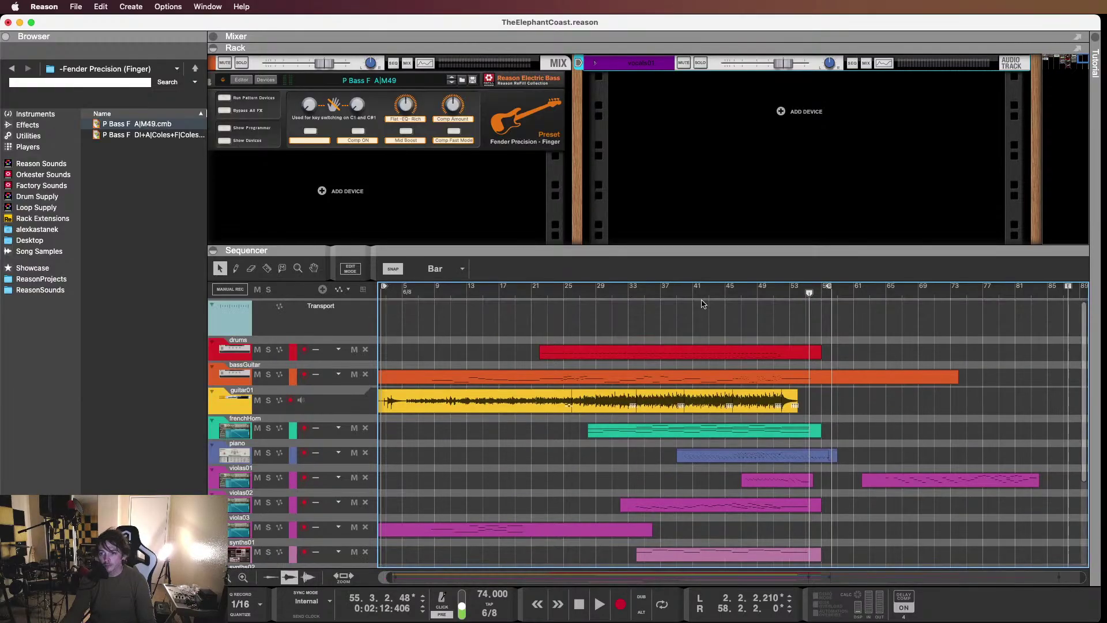
Record a vocal take on the vocals01 track from bar 37 to about bar 55
click(678, 293)
drag(680, 294, 663, 292)
scroll(525, 479, down, 5)
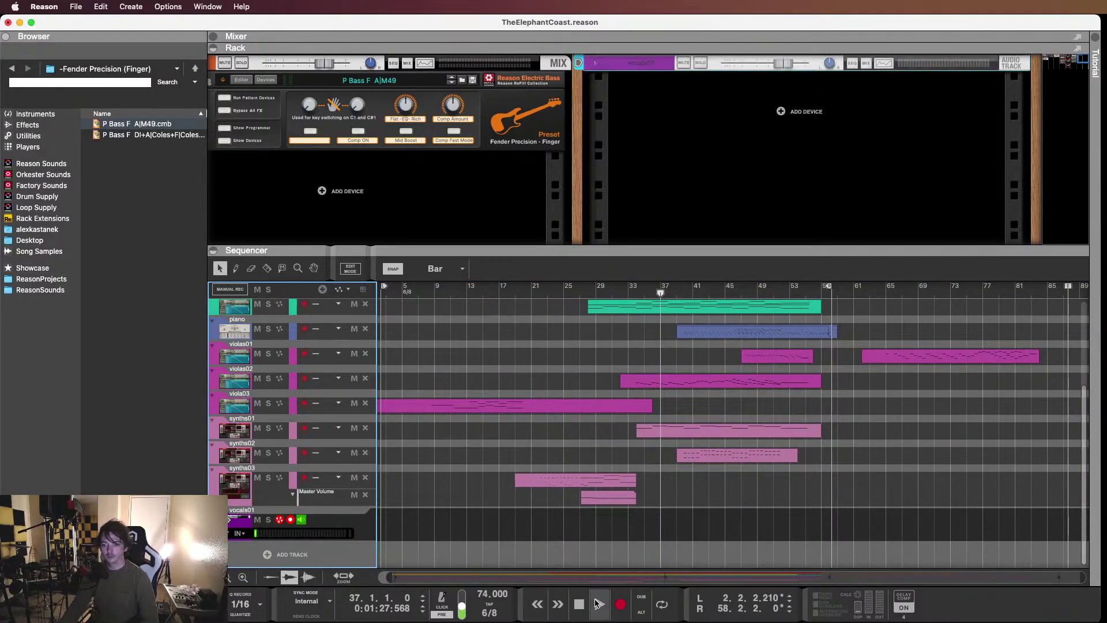
click(621, 604)
key(space)
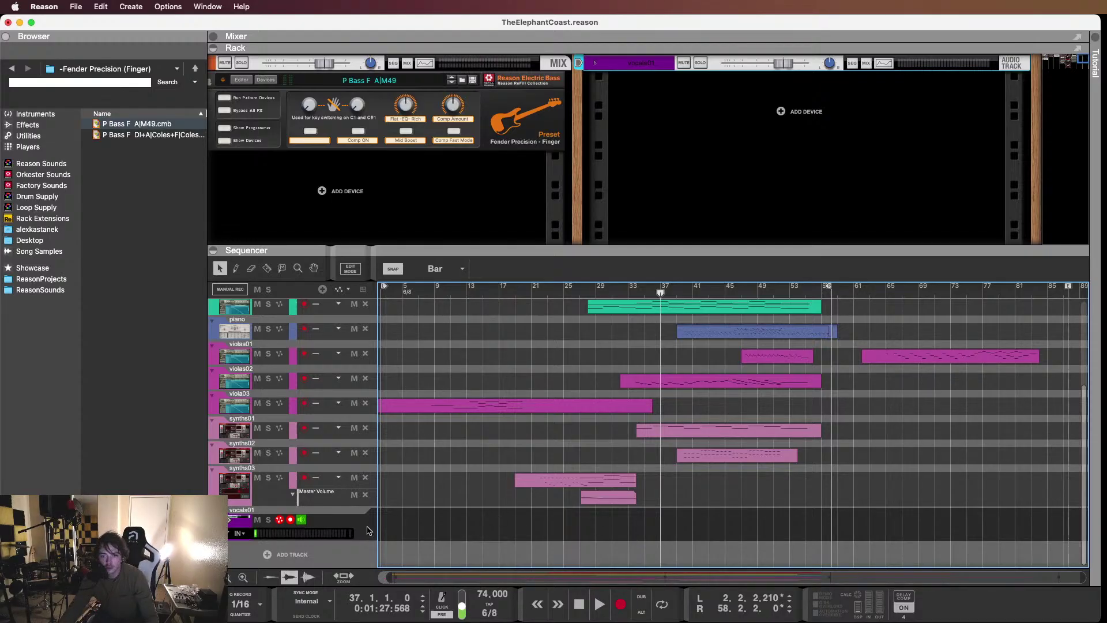
key(super+Return)
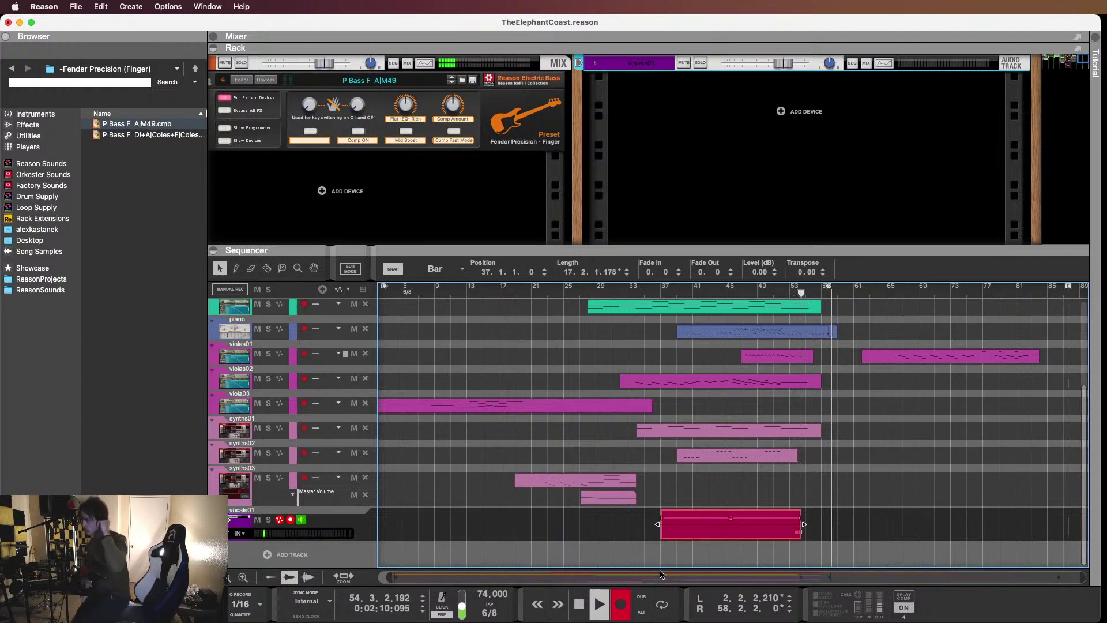
key(space)
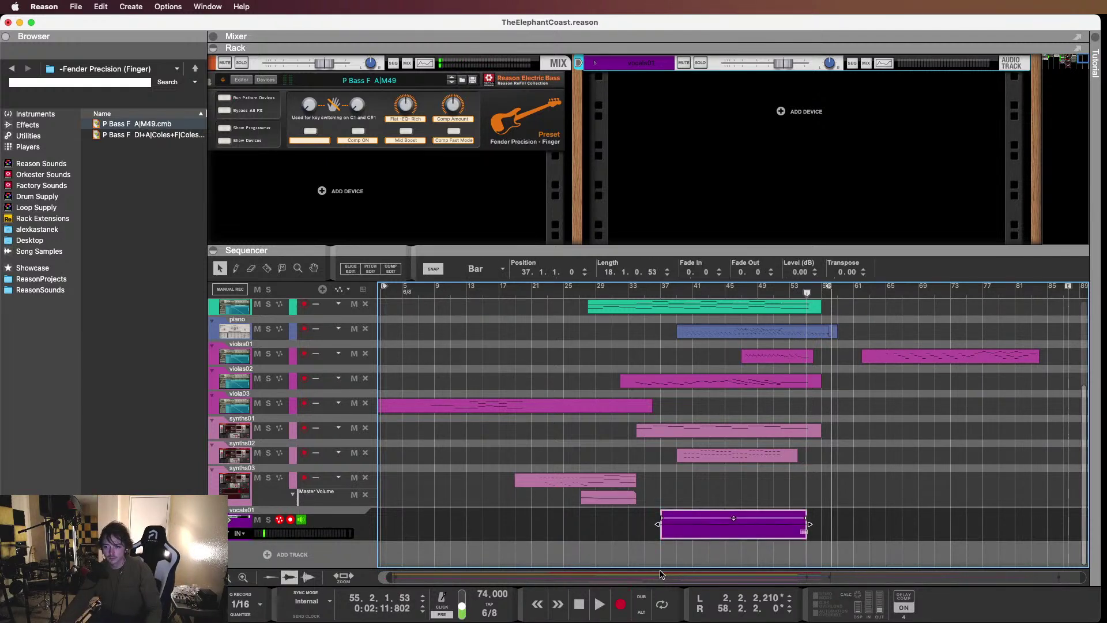
Normalize the recorded vocals01 clip and listen to it from about bar 39
right_click(690, 521)
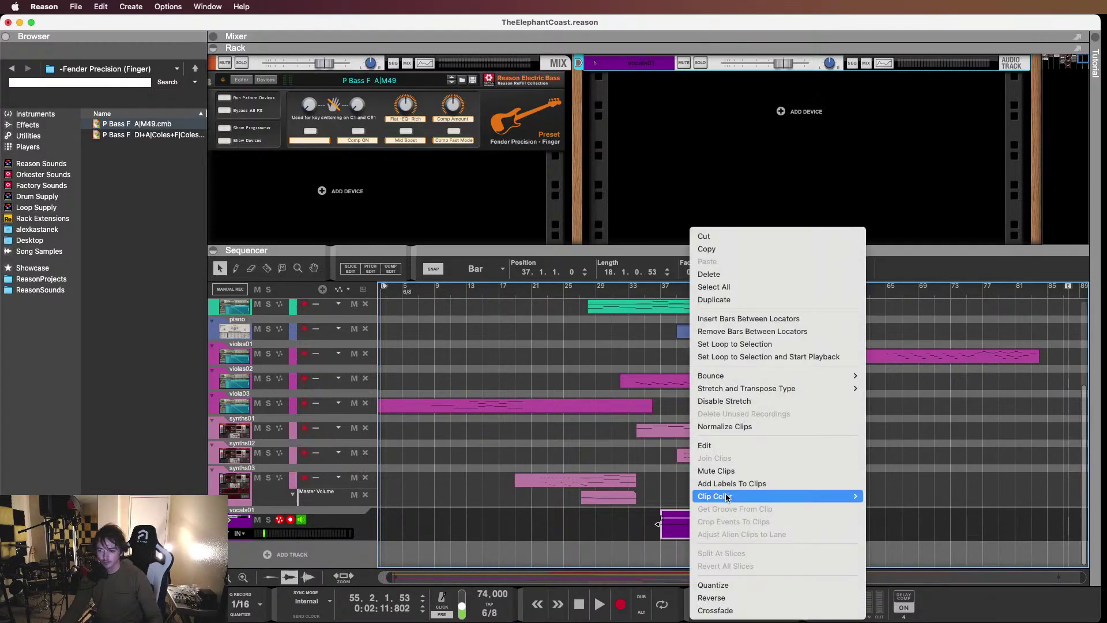
click(715, 431)
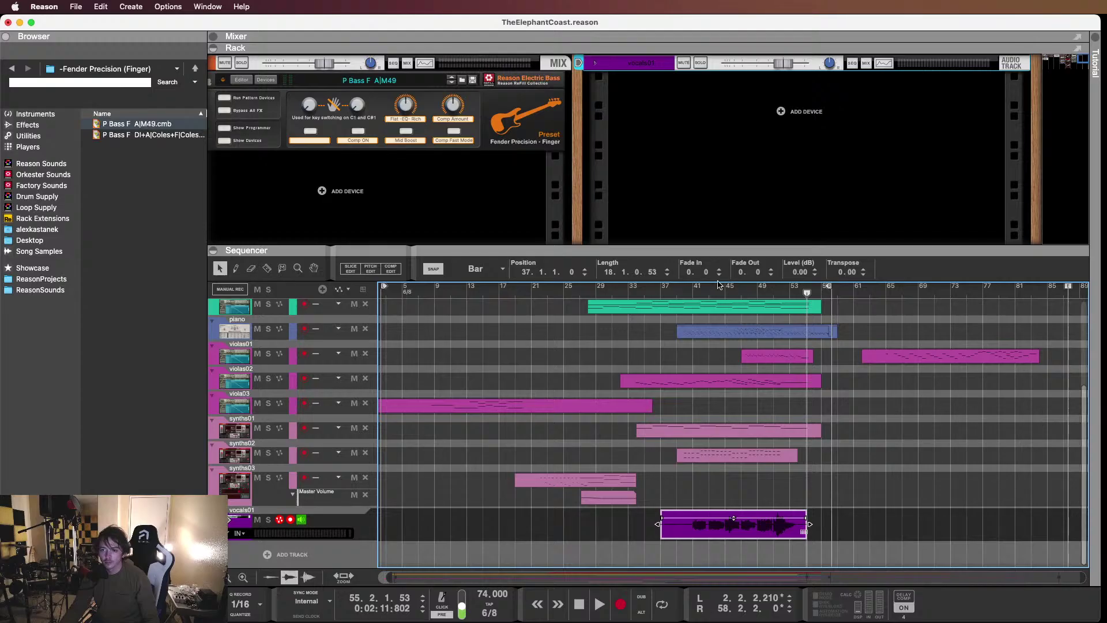
click(678, 288)
key(space)
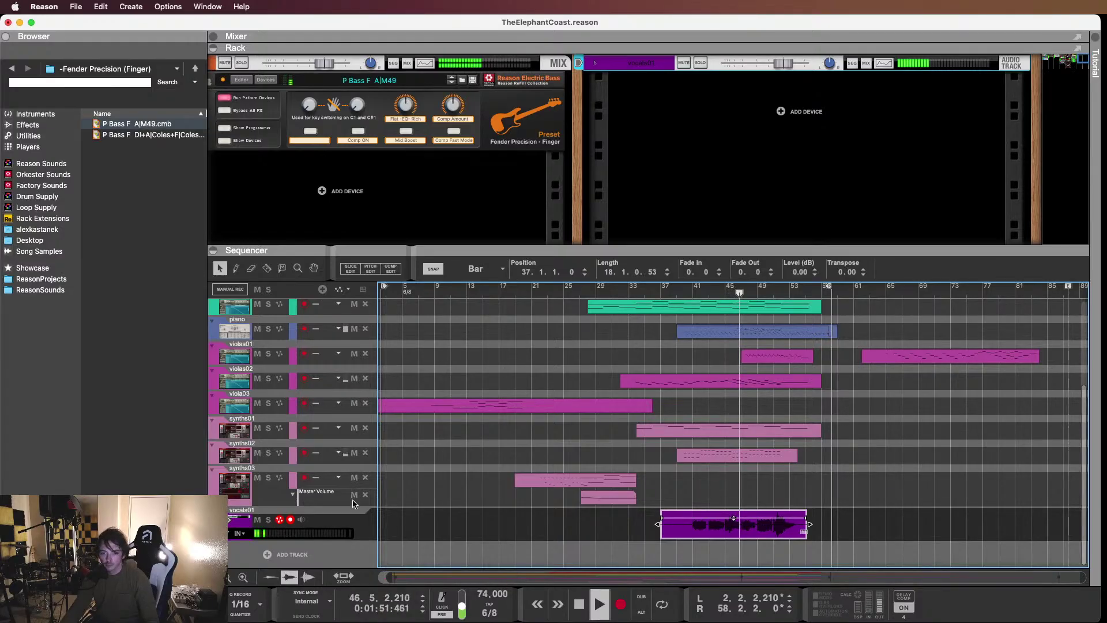
Browse the effects and Reason Sounds patches during playback, and lower the vocals01 channel level slightly
click(358, 523)
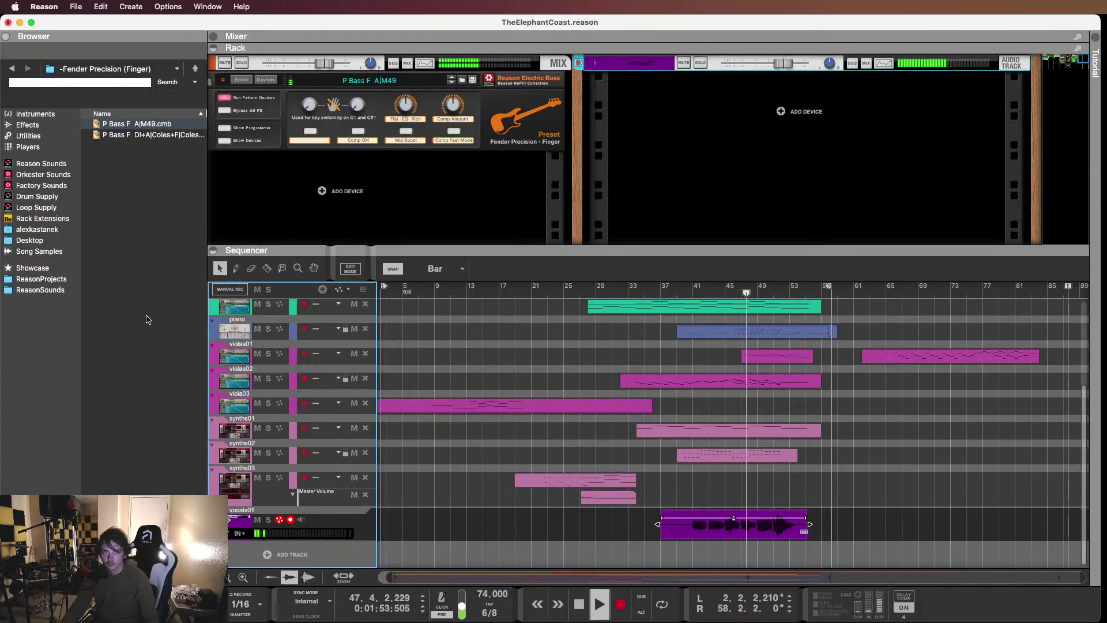
click(41, 164)
click(42, 127)
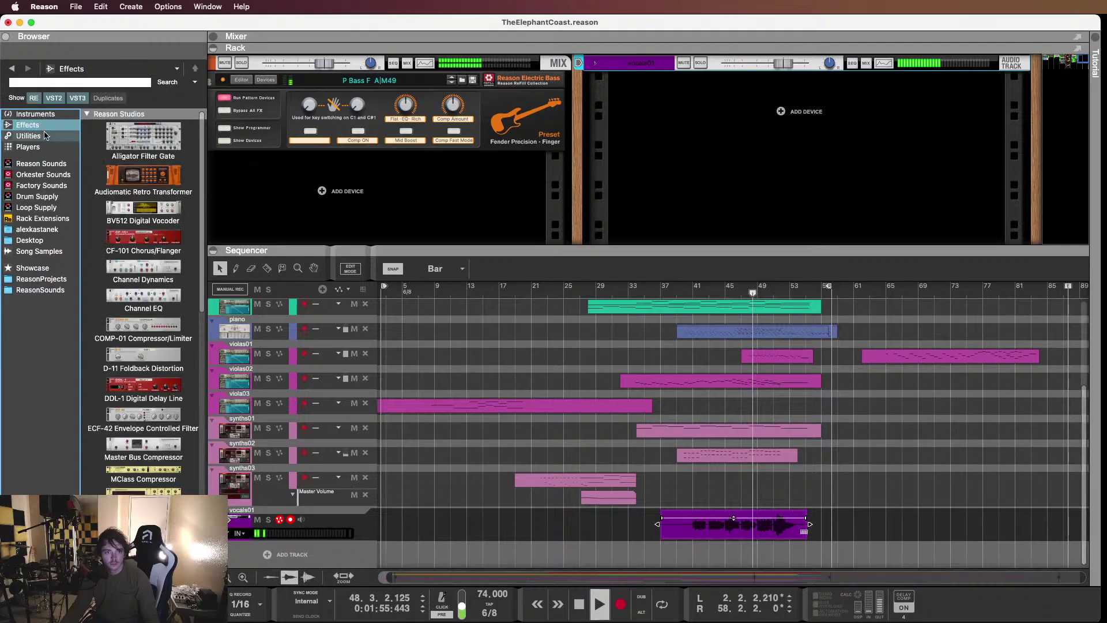
click(39, 163)
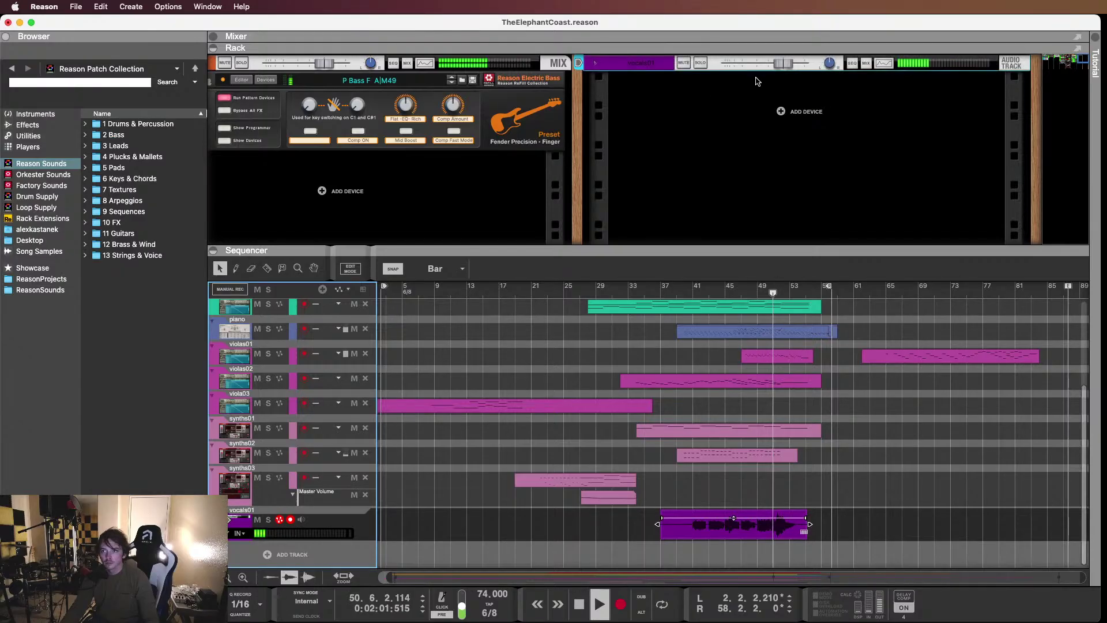
drag(782, 64, 775, 69)
key(space)
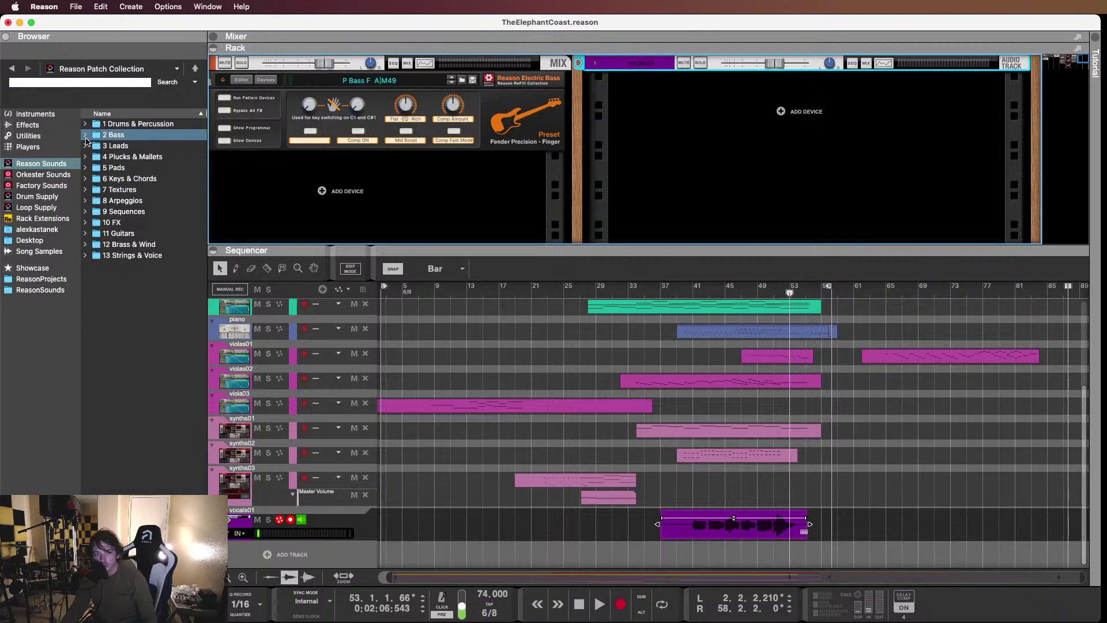
Add the ALL 1st Hall reverb patch from the factory effect patches to the vocals01 rack device
click(45, 185)
click(28, 125)
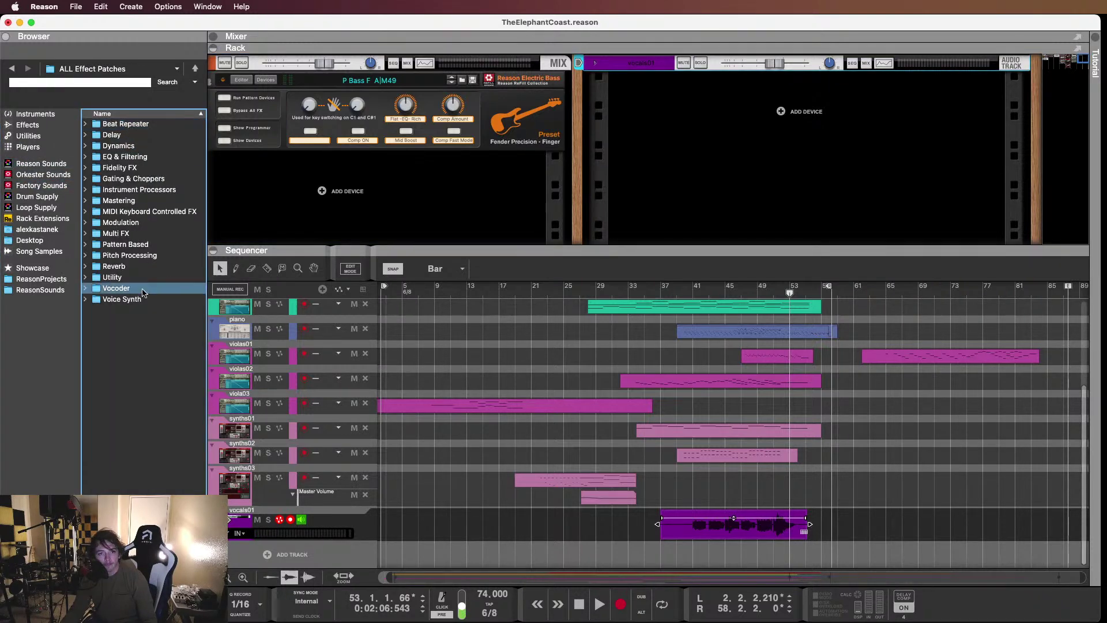
double_click(114, 266)
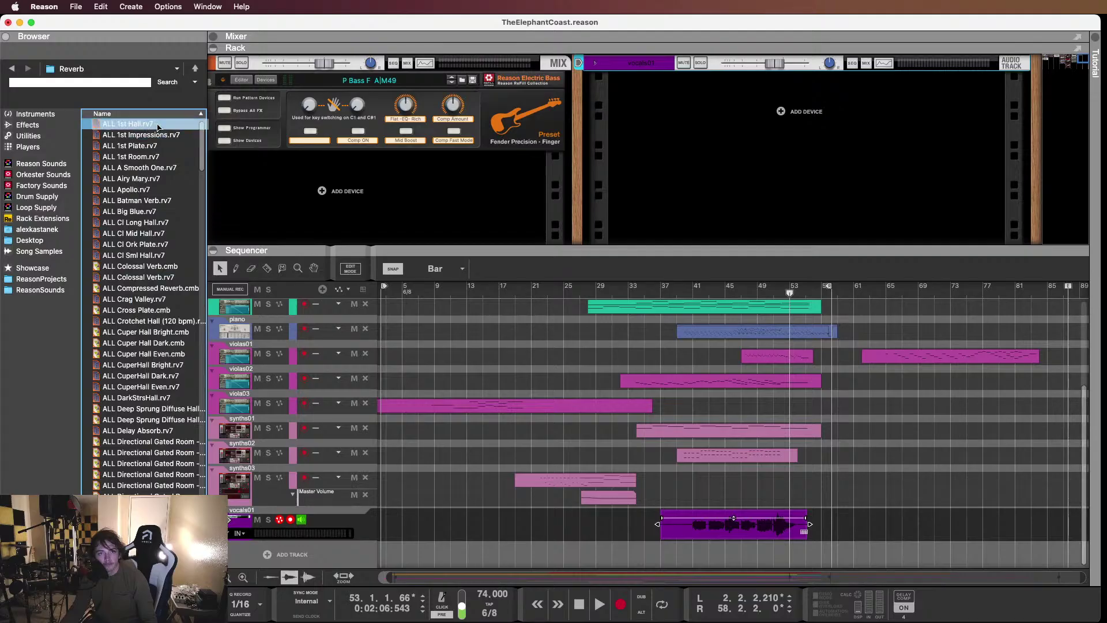
drag(158, 128, 884, 101)
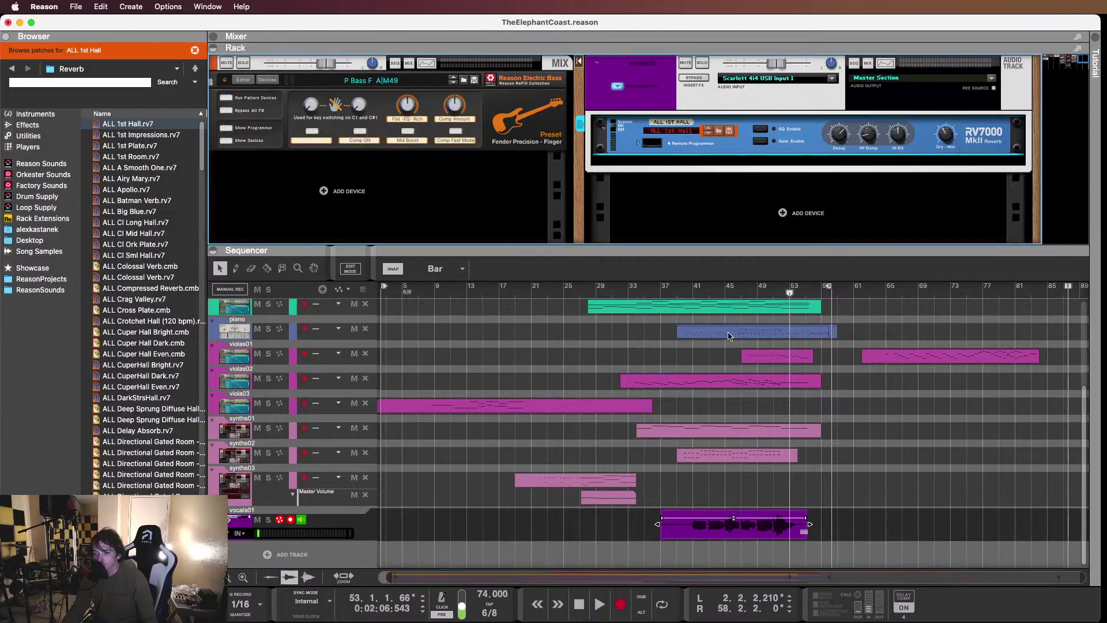
Set the vocals01 reverb's Dry/Wet to 38 while playing the song from about bar 39
click(698, 287)
drag(699, 287, 681, 288)
key(space)
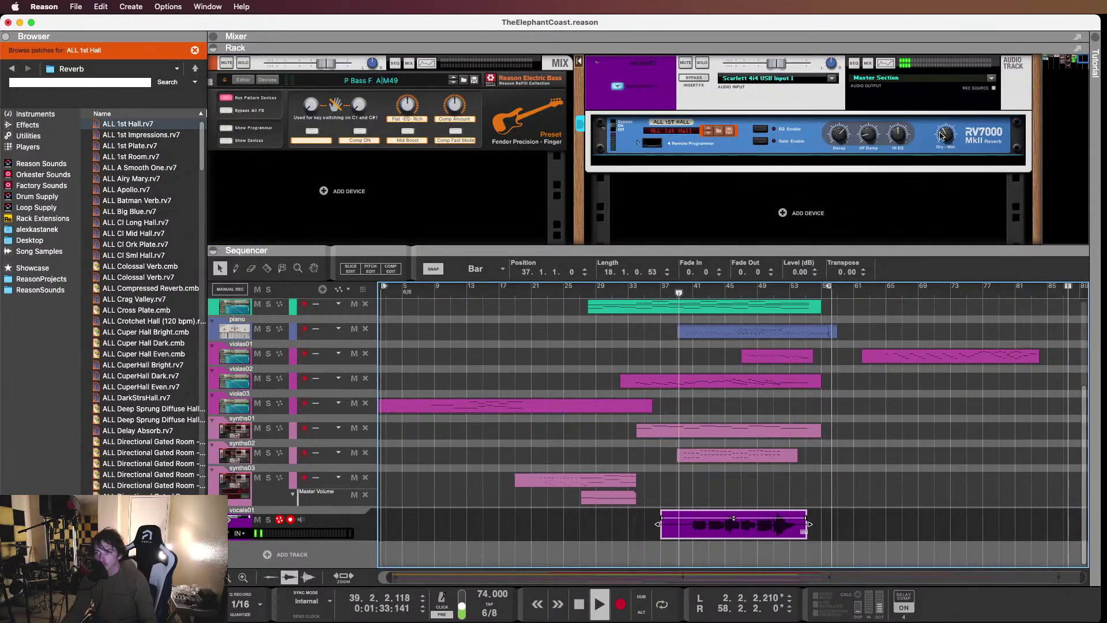
drag(948, 136, 947, 138)
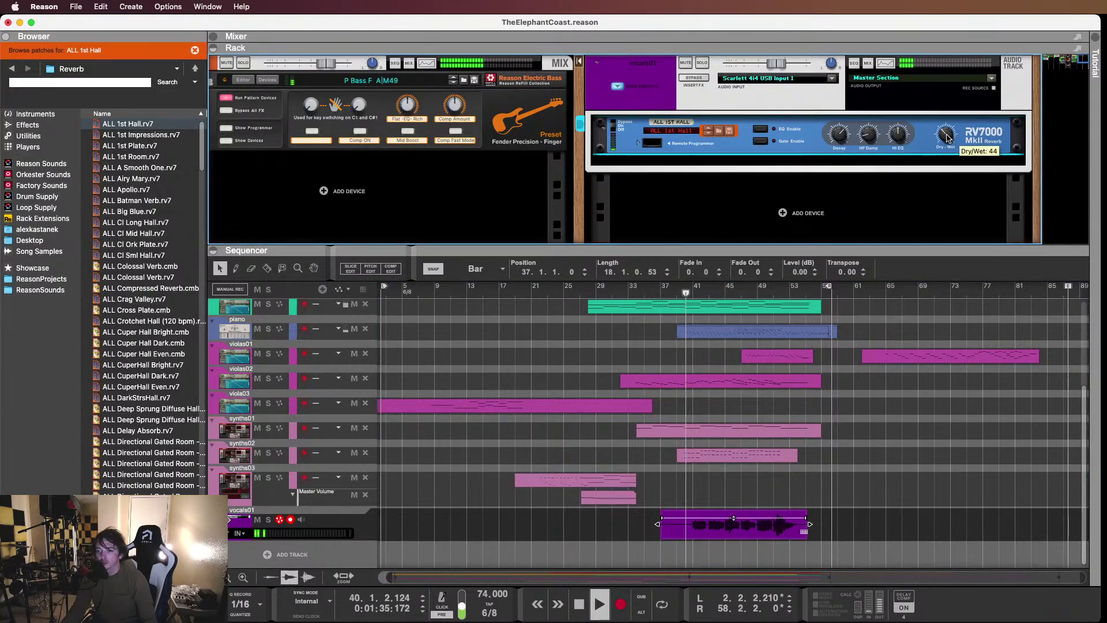
drag(946, 138, 946, 139)
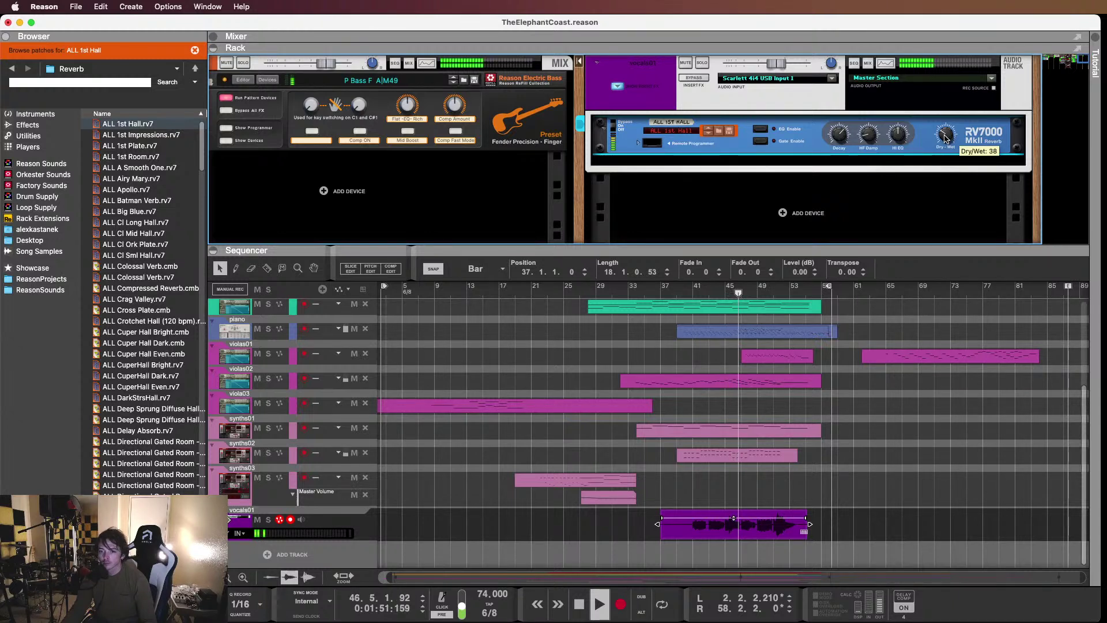
Lower the vocals01 channel level slightly during playback and save the song
drag(777, 63, 776, 66)
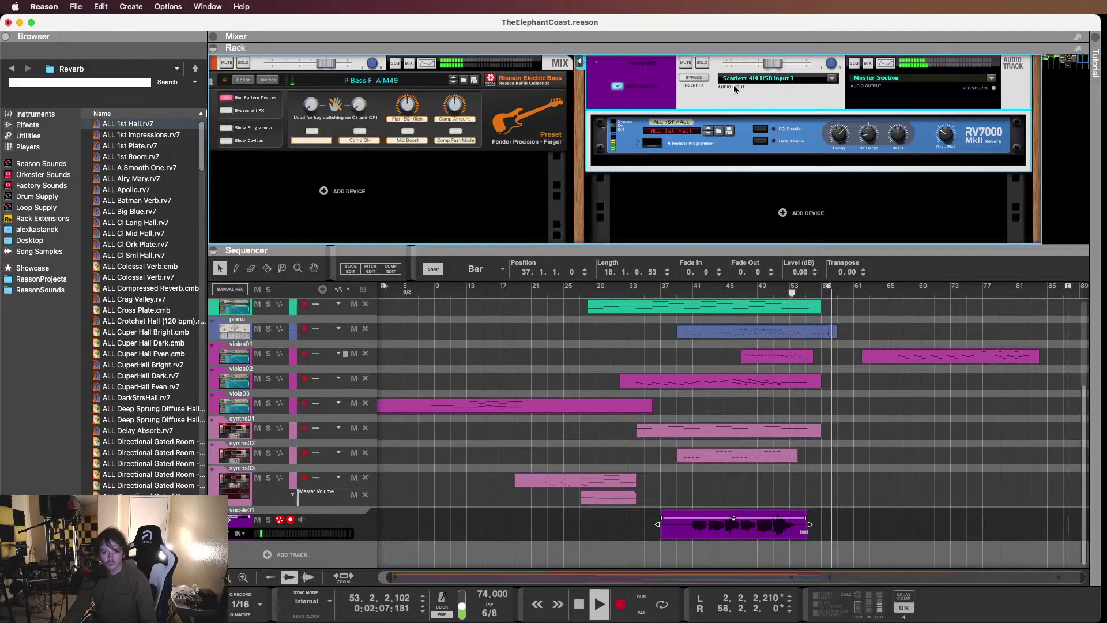
key(space)
key(super+s)
Record a second vocal take on the vocals01 track from bar 37 to about bar 55
drag(682, 291, 662, 294)
click(354, 525)
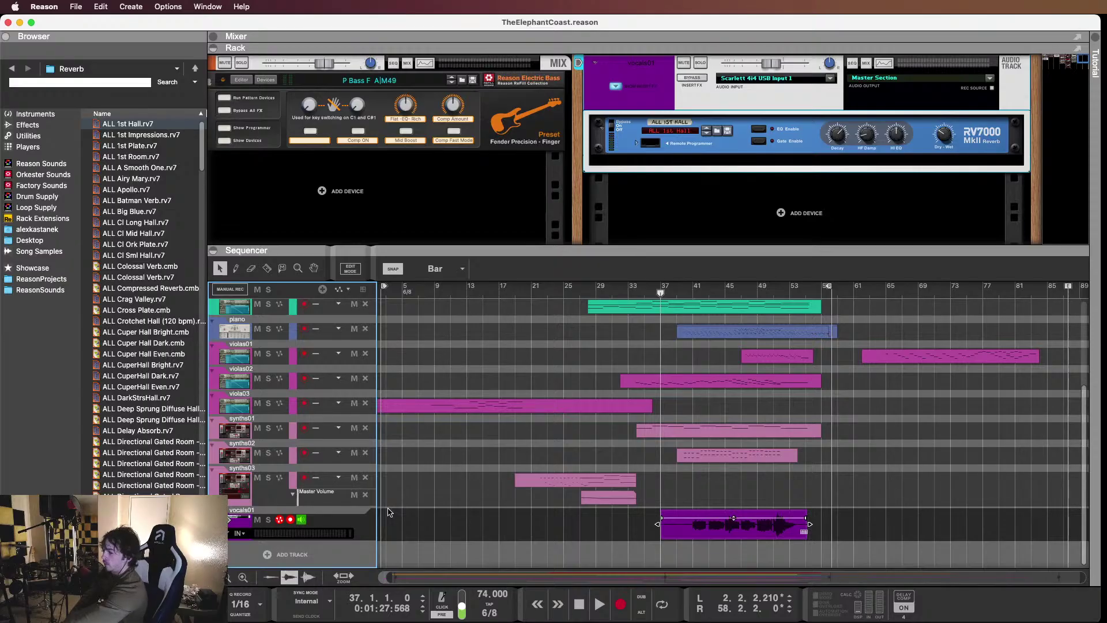
click(621, 604)
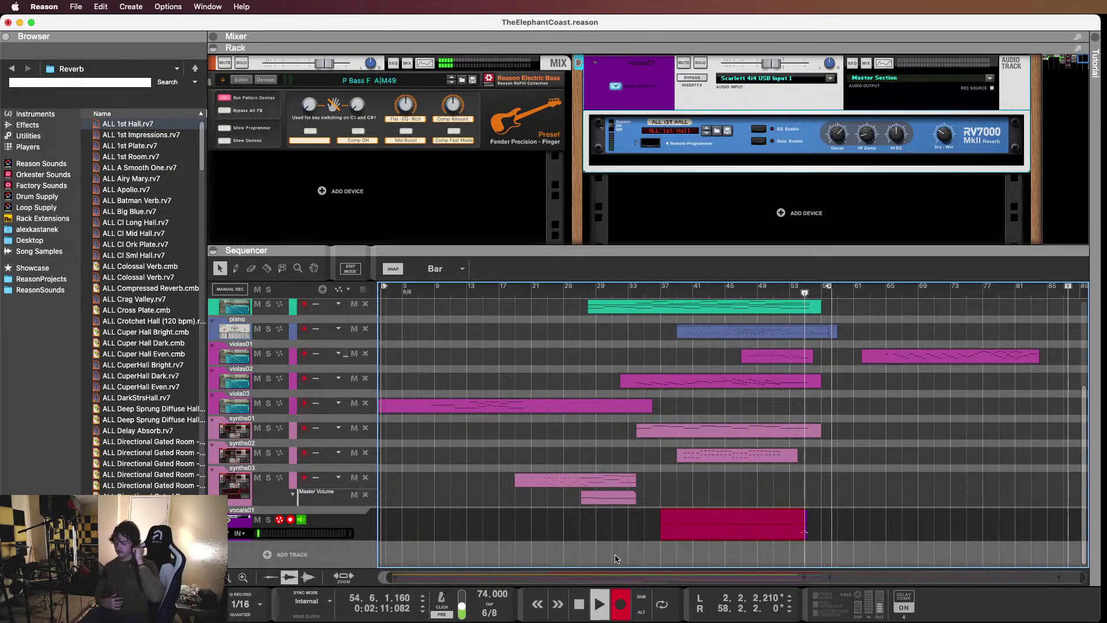
key(space)
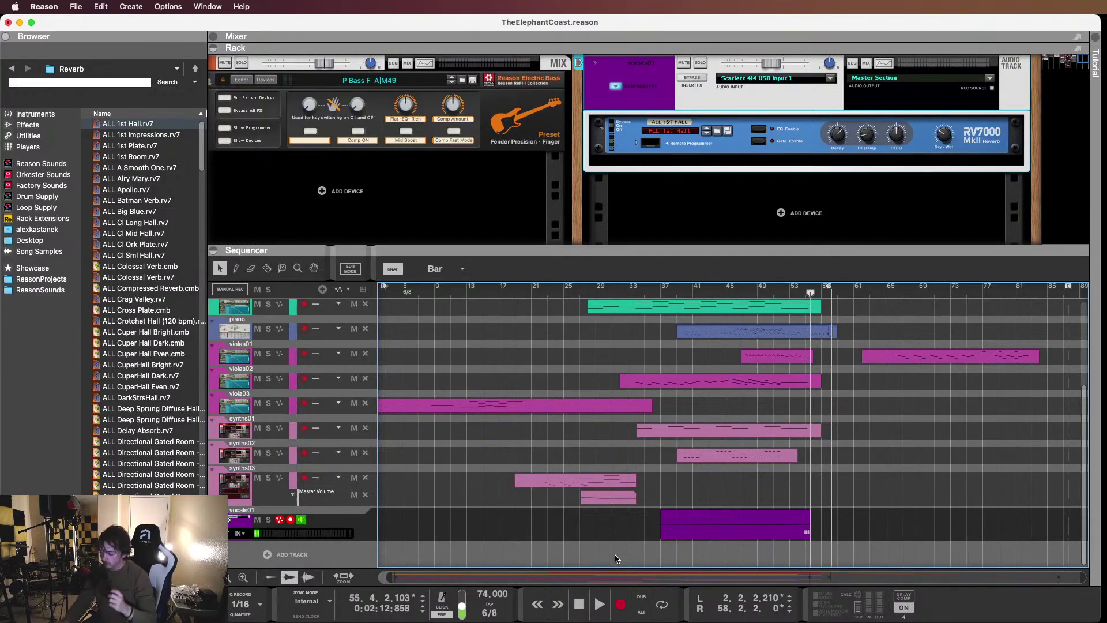
Open the vocals01 clip in Comp Edit and examine its recorded takes along the full clip length
right_click(728, 529)
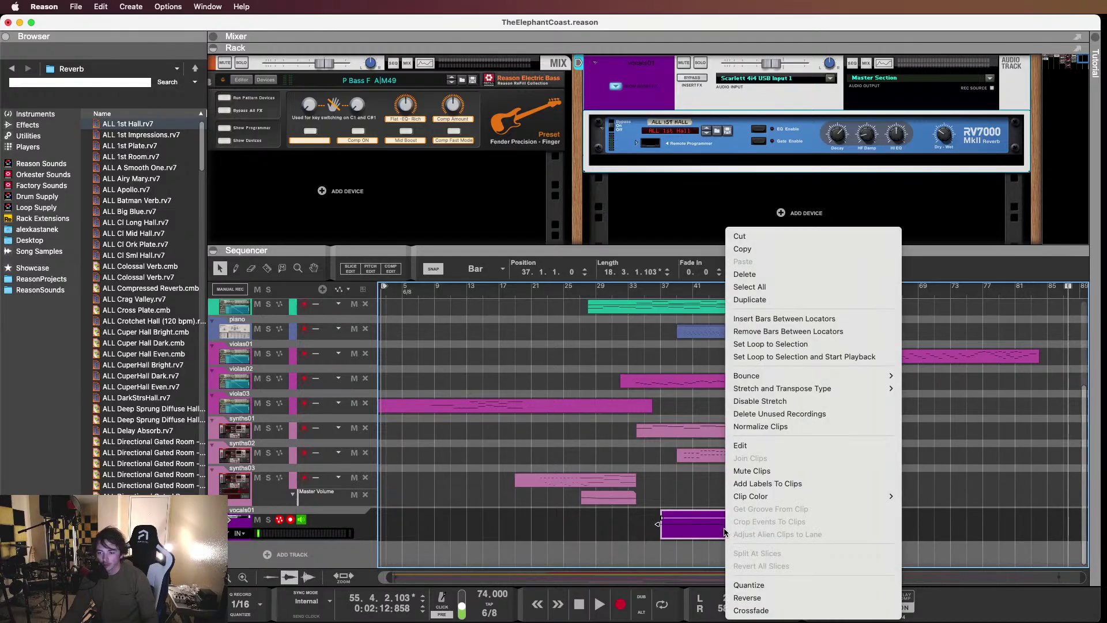
click(726, 466)
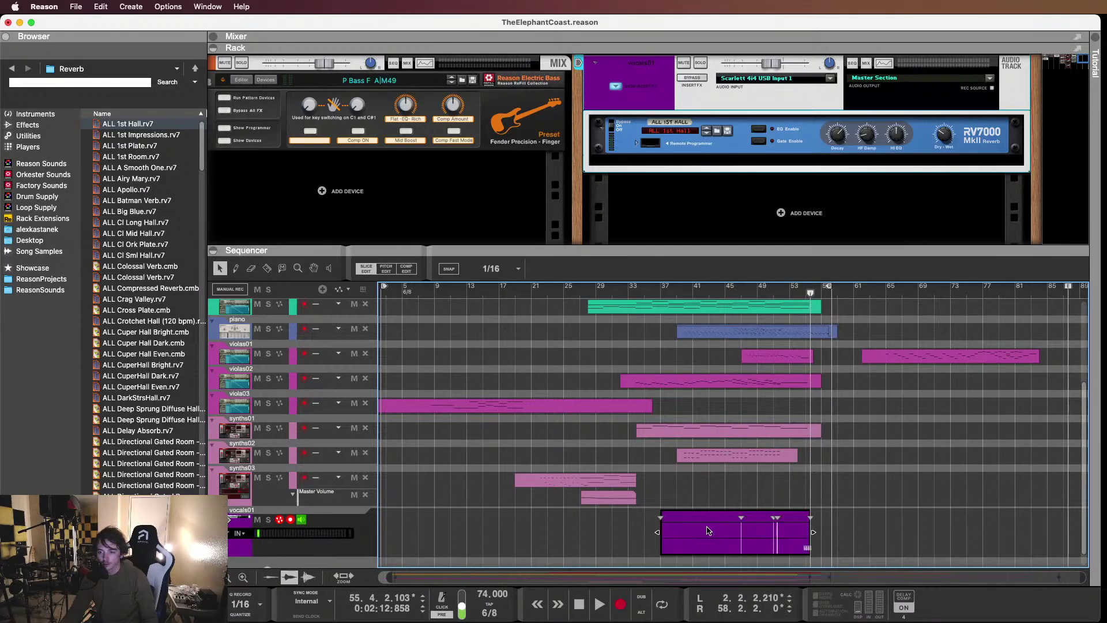
double_click(708, 530)
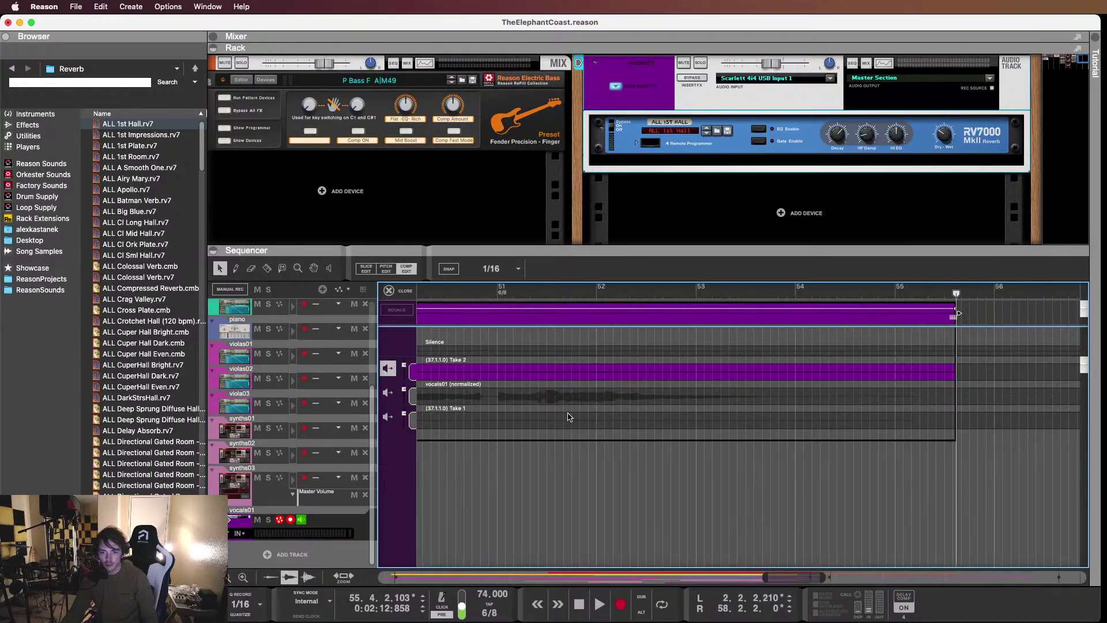
scroll(455, 377, down, 5)
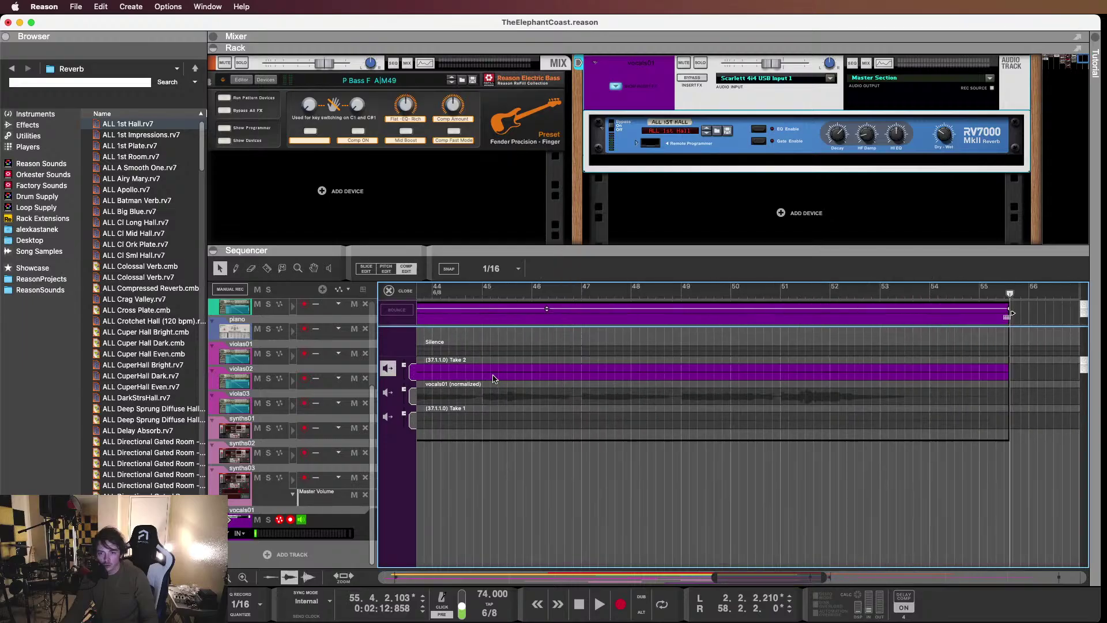
scroll(493, 379, down, 4)
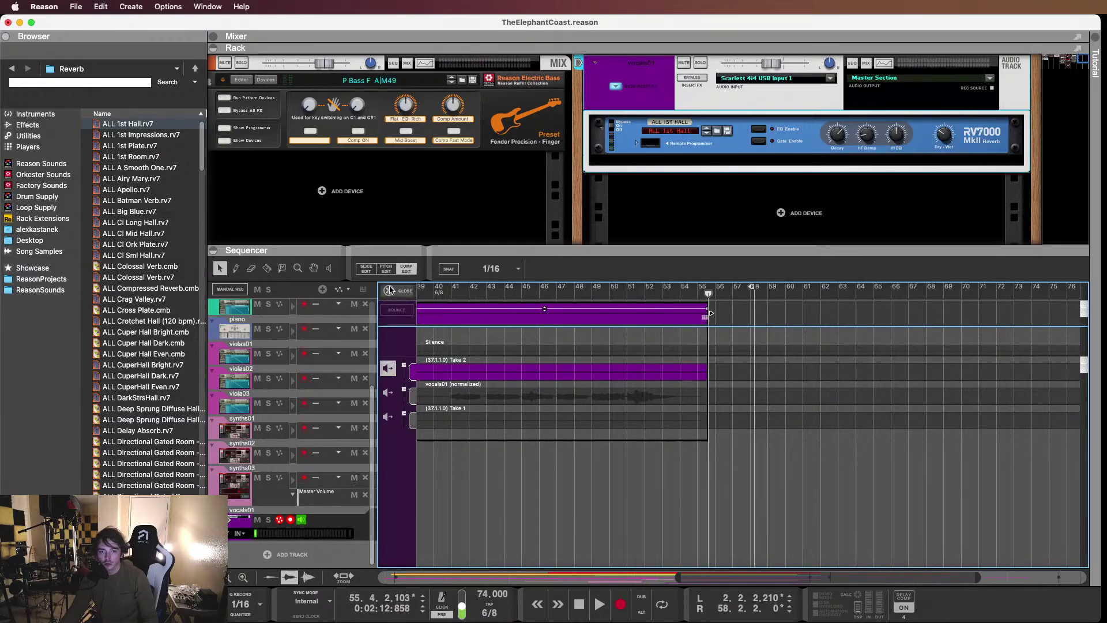
Close the Comp Edit view of the vocals01 clip and normalize the clip in the arrangement
key(Return)
right_click(715, 531)
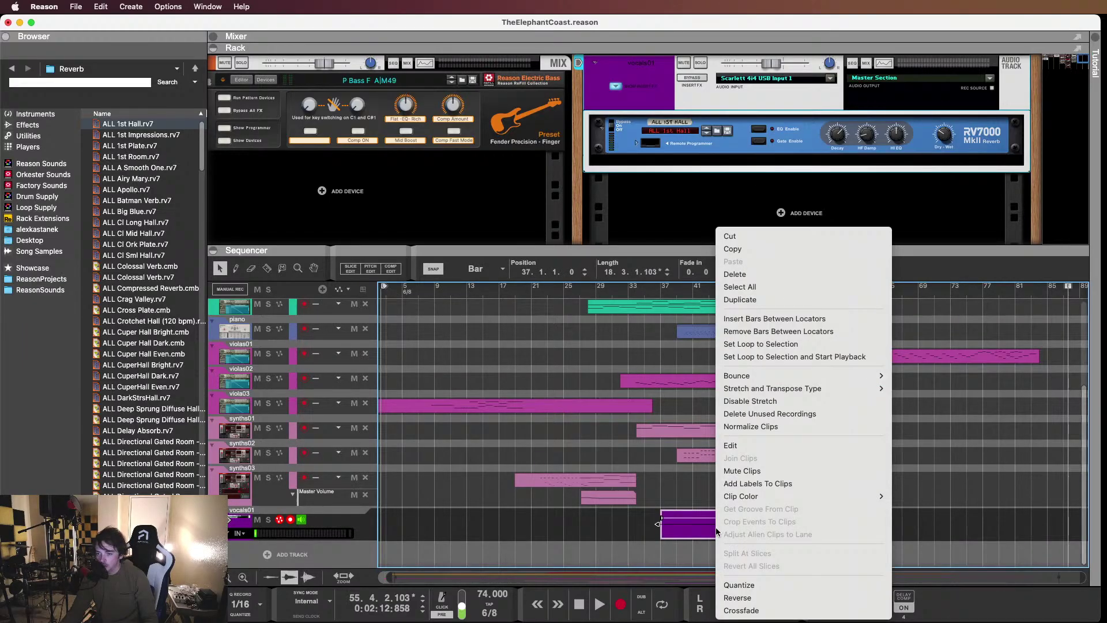
click(770, 427)
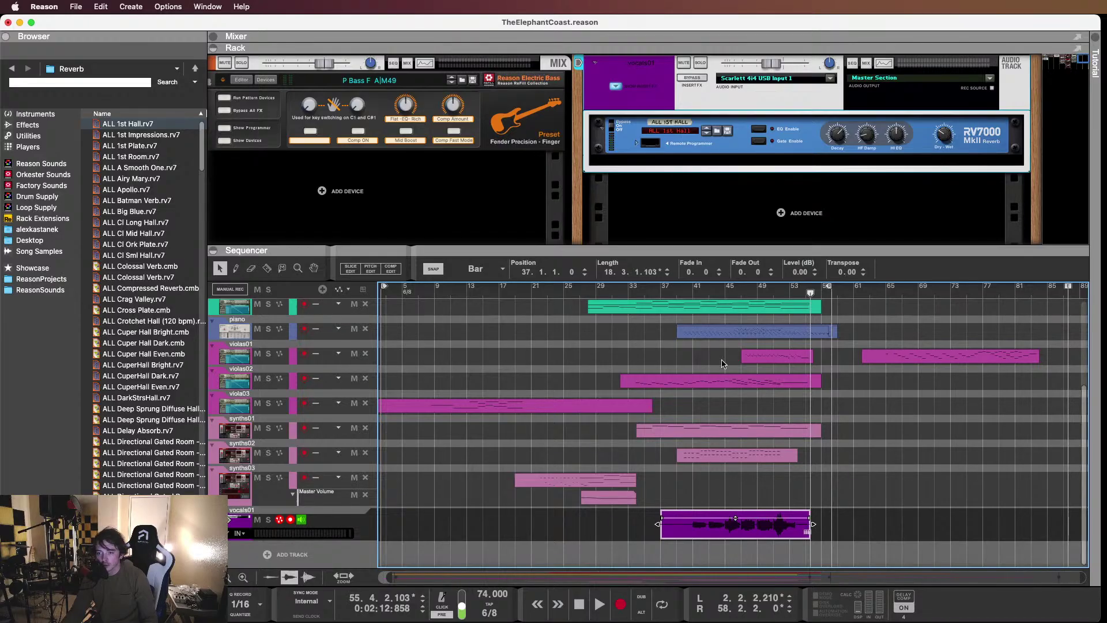
Play the song from about bar 39 to bar 53 while finely adjusting the vocals01 channel level
click(677, 292)
key(space)
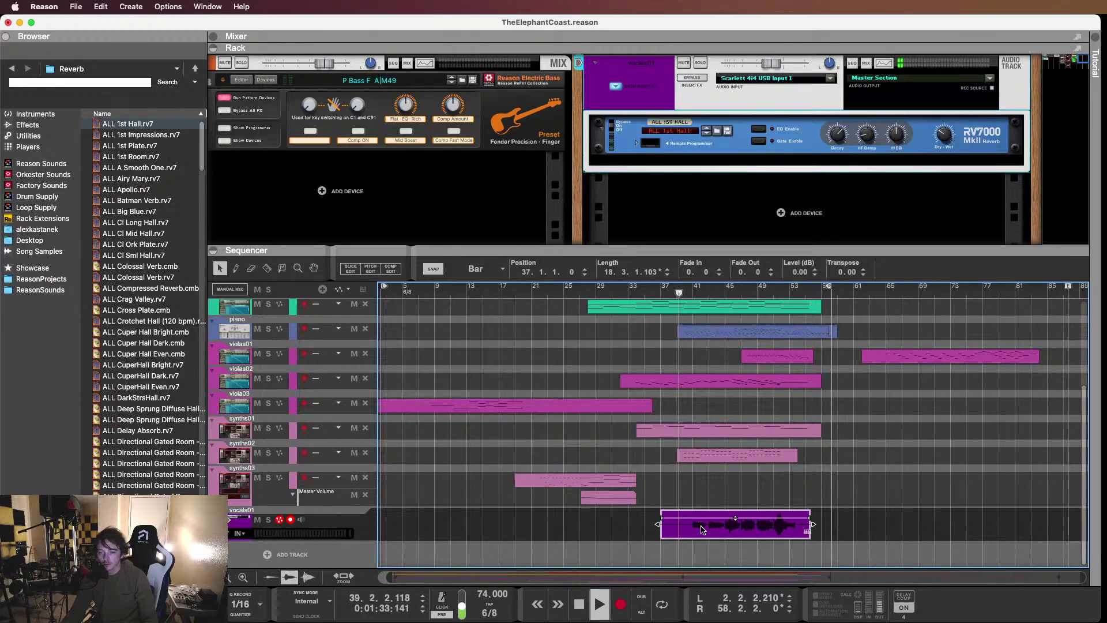
click(353, 535)
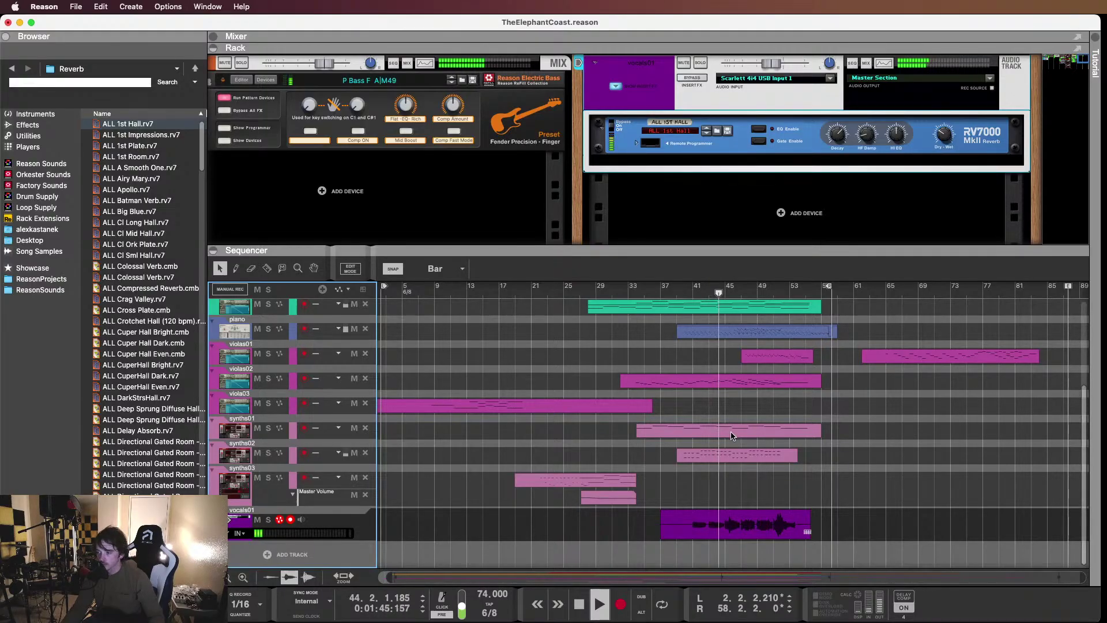
click(774, 64)
drag(775, 65, 775, 64)
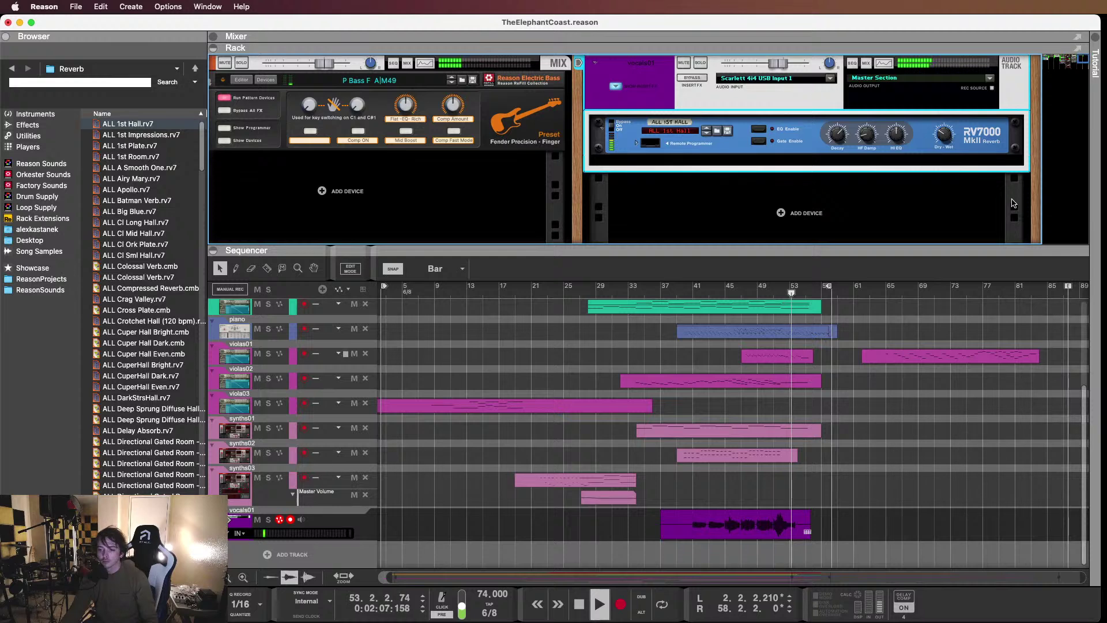
key(space)
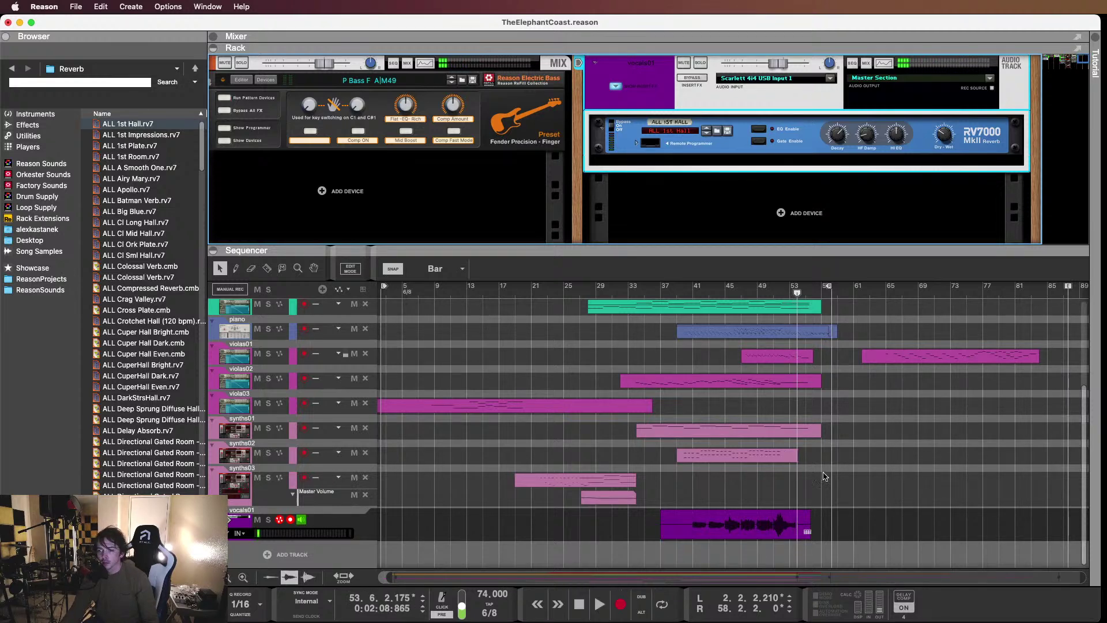
Set the vocals01 clip's fade-out to 29 and play its ending from about bar 51
scroll(846, 505, up, 3)
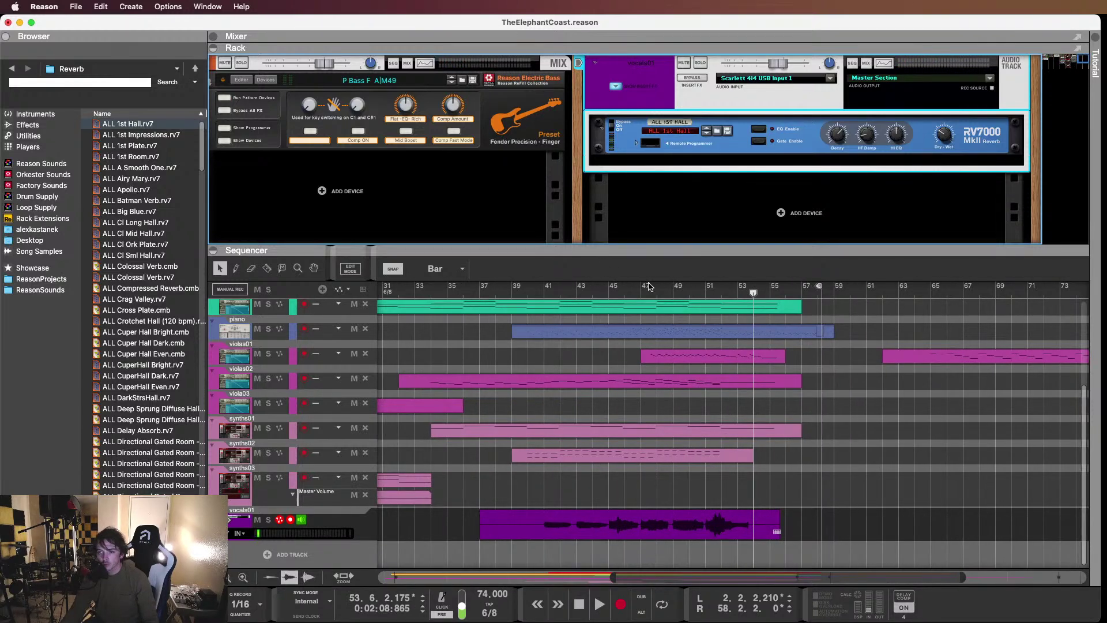
click(746, 533)
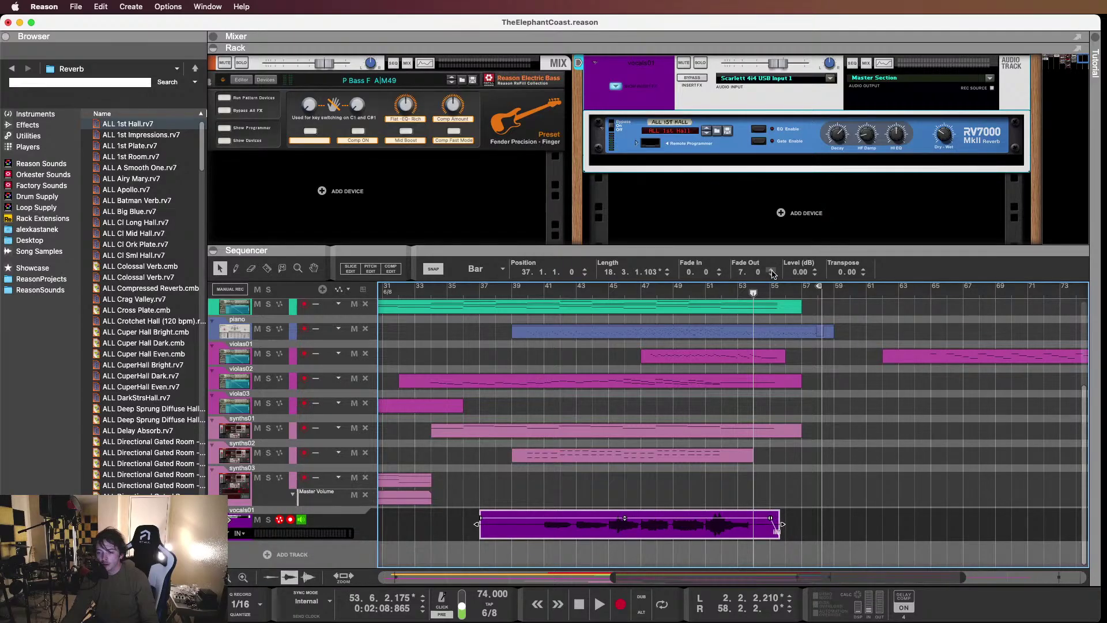
click(772, 270)
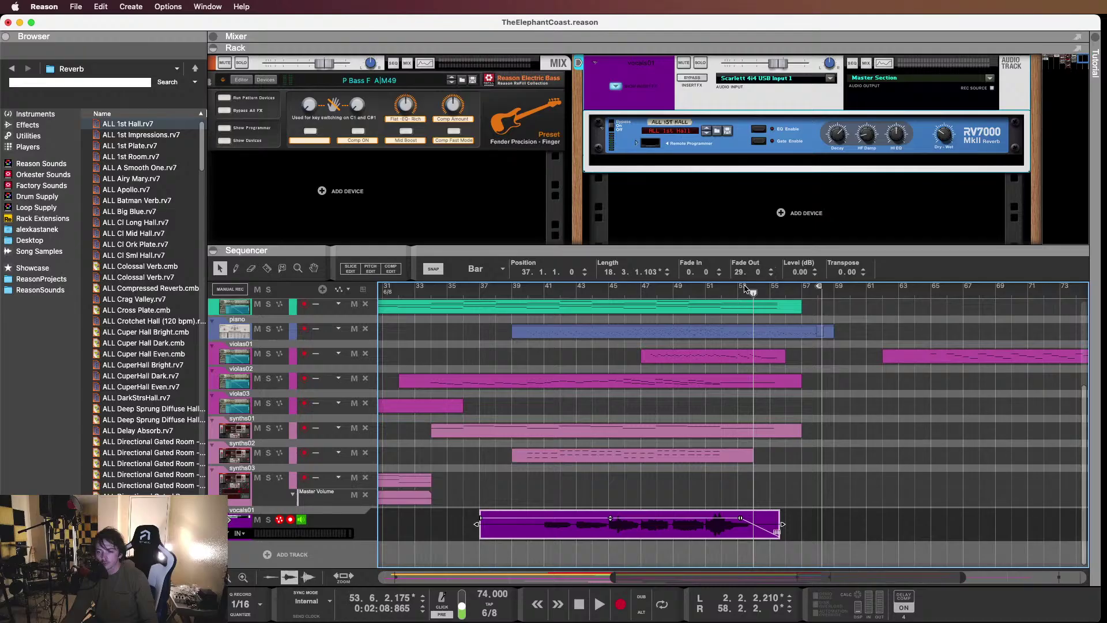
click(718, 292)
key(space)
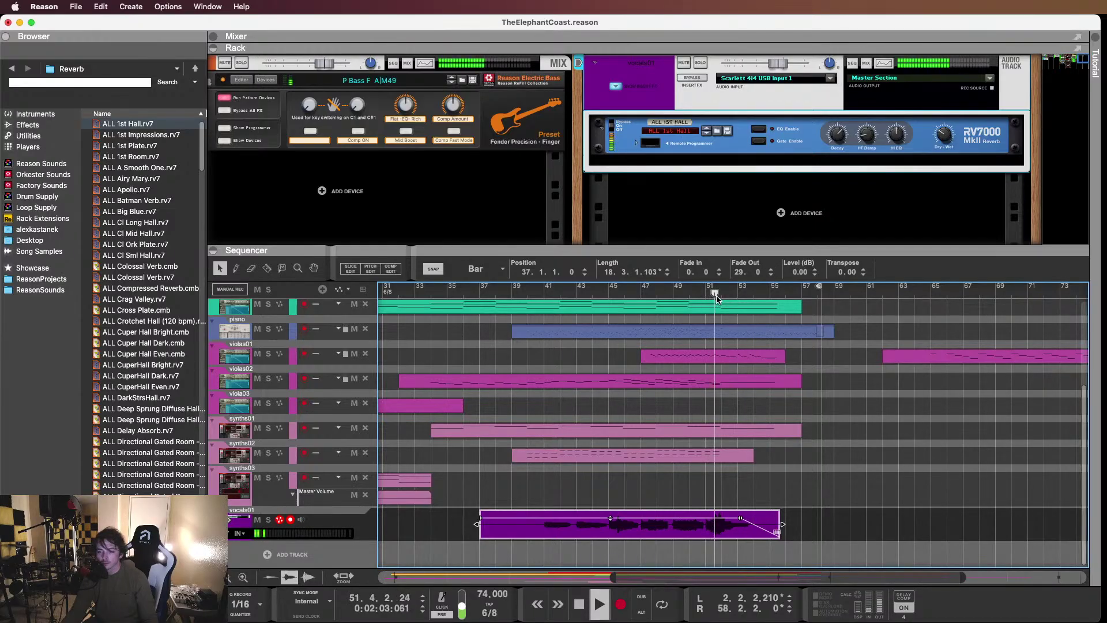
Try the vocals01 clip's fade-out at 39, settle on 35, and replay the clip from about bars 51 and 39
click(771, 269)
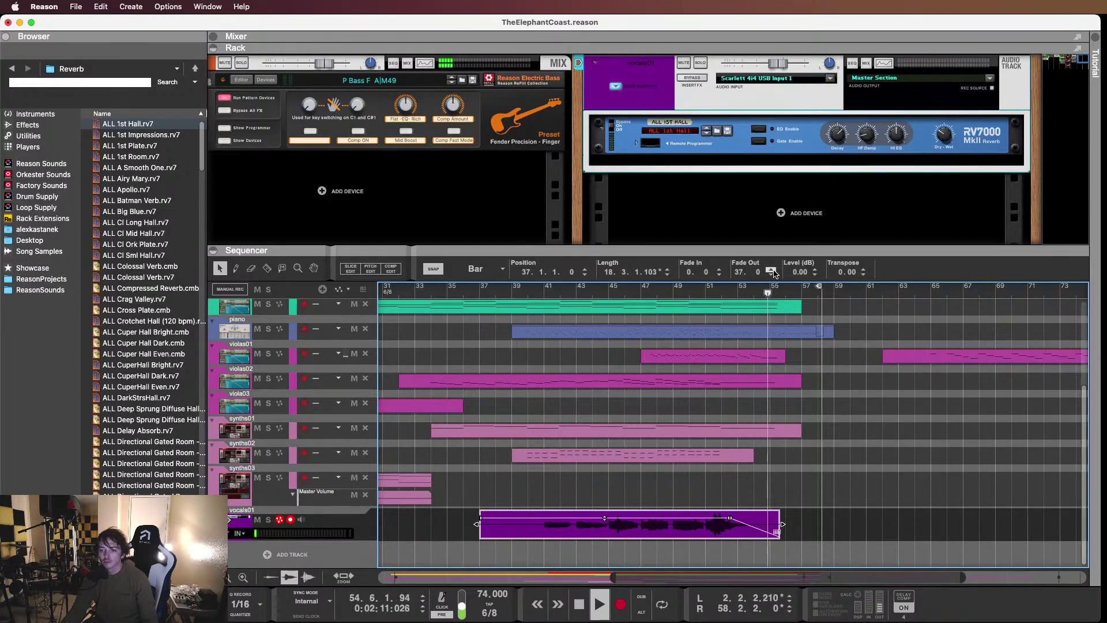
click(773, 270)
click(772, 270)
click(705, 292)
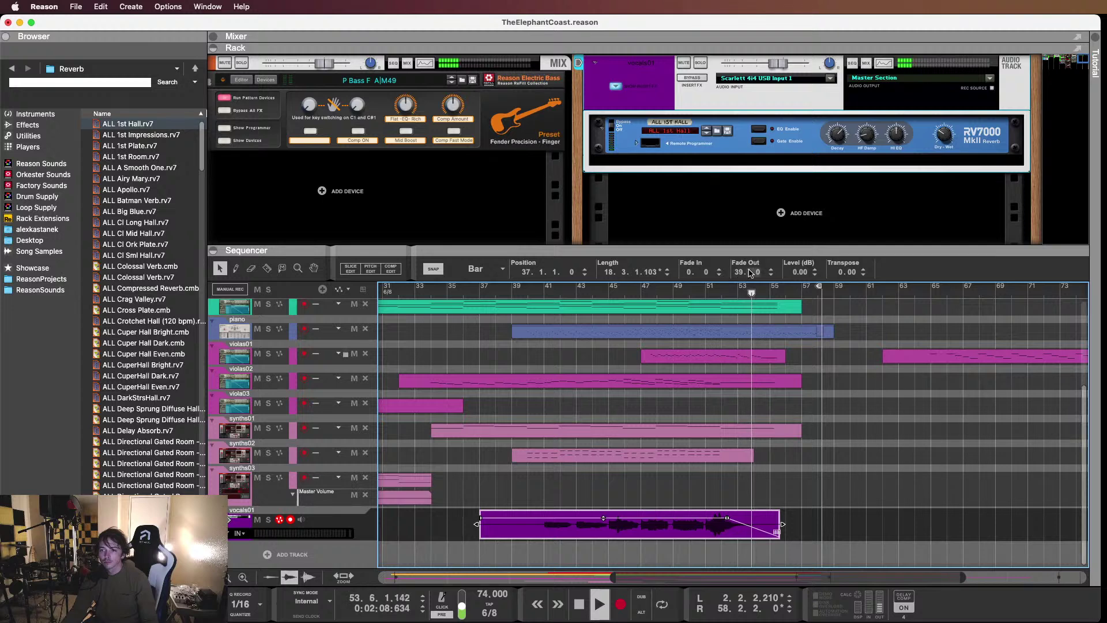
click(772, 270)
click(772, 275)
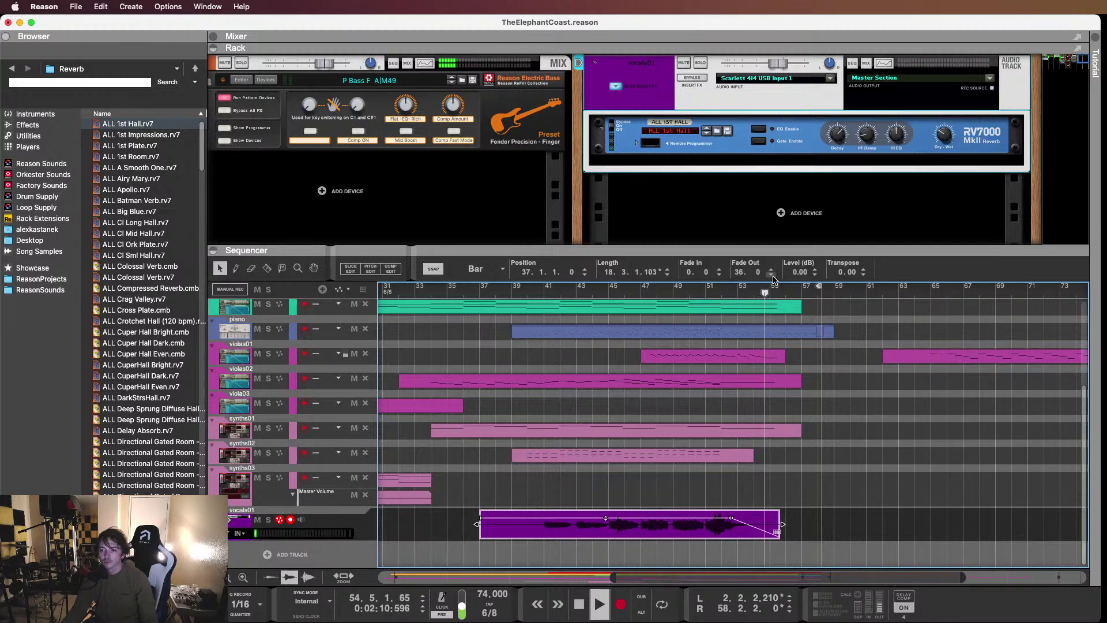
click(714, 289)
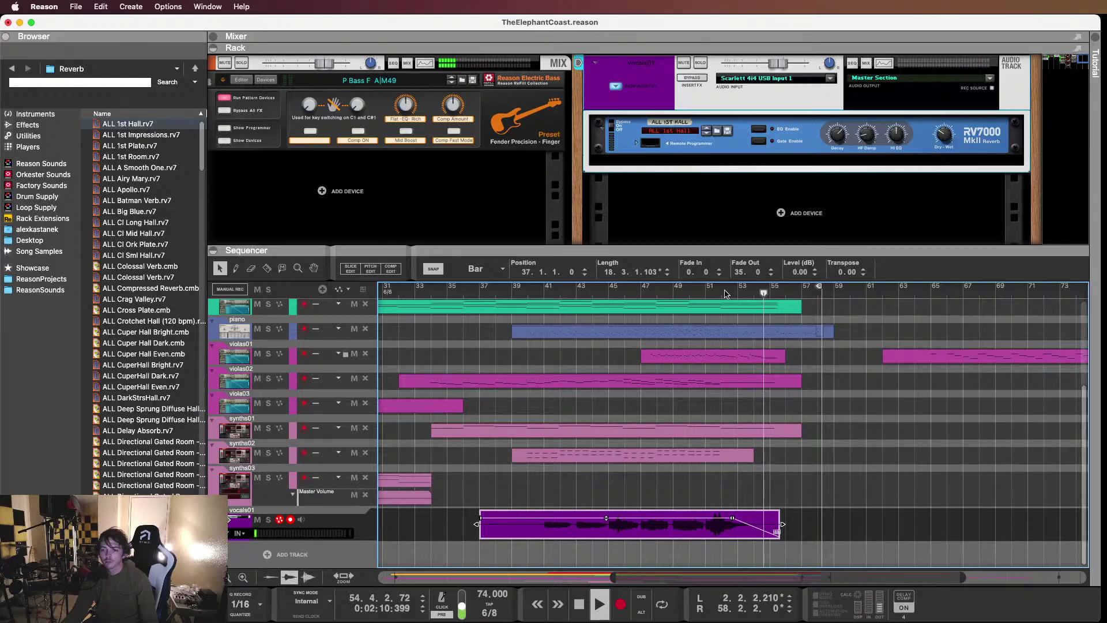
click(522, 292)
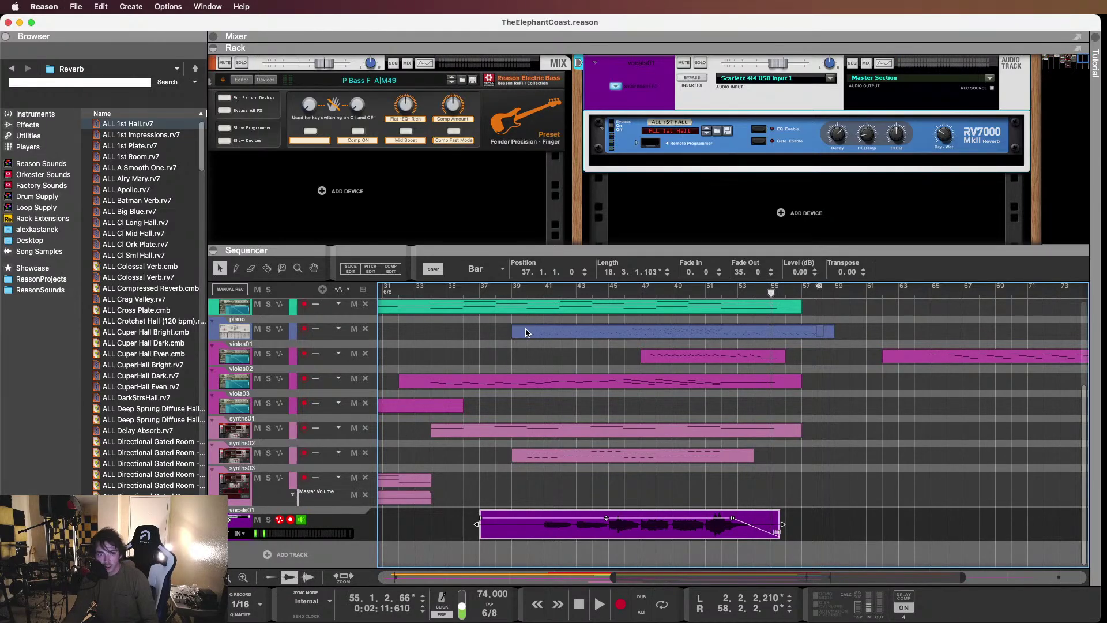
Browse the Reason Sounds, Orkester Sounds and Rack Extensions libraries, and look through the available effects devices
click(40, 164)
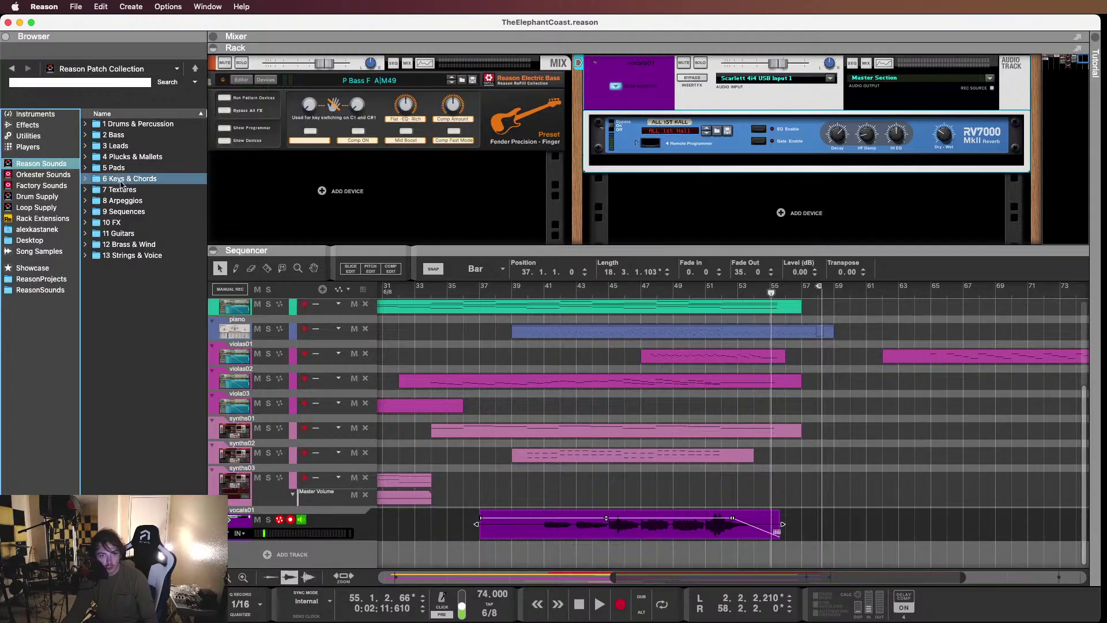
click(42, 176)
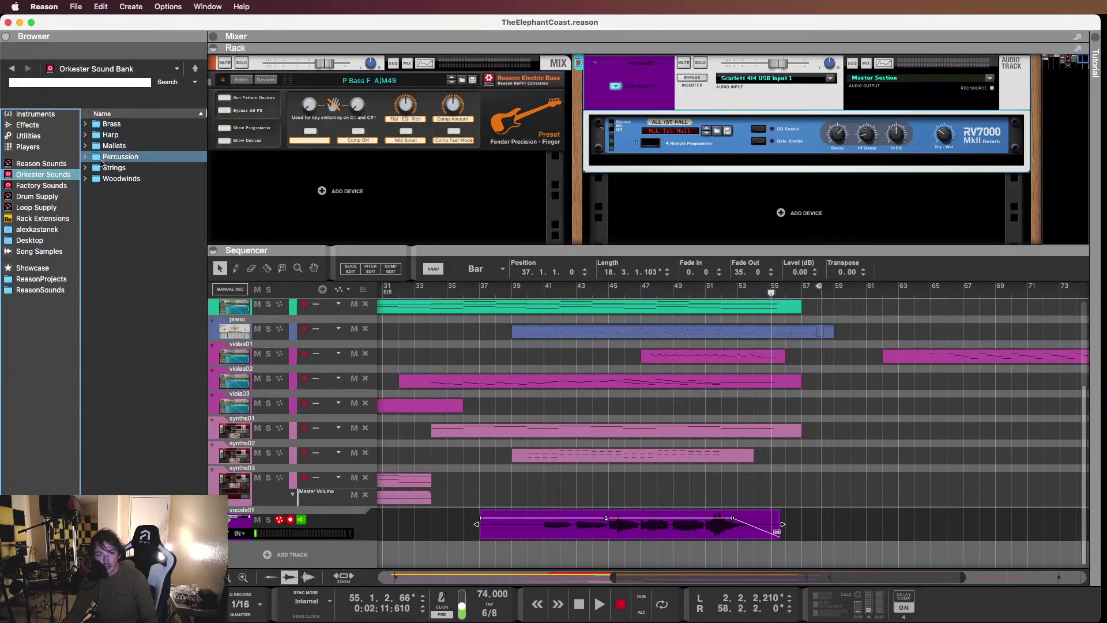
click(43, 218)
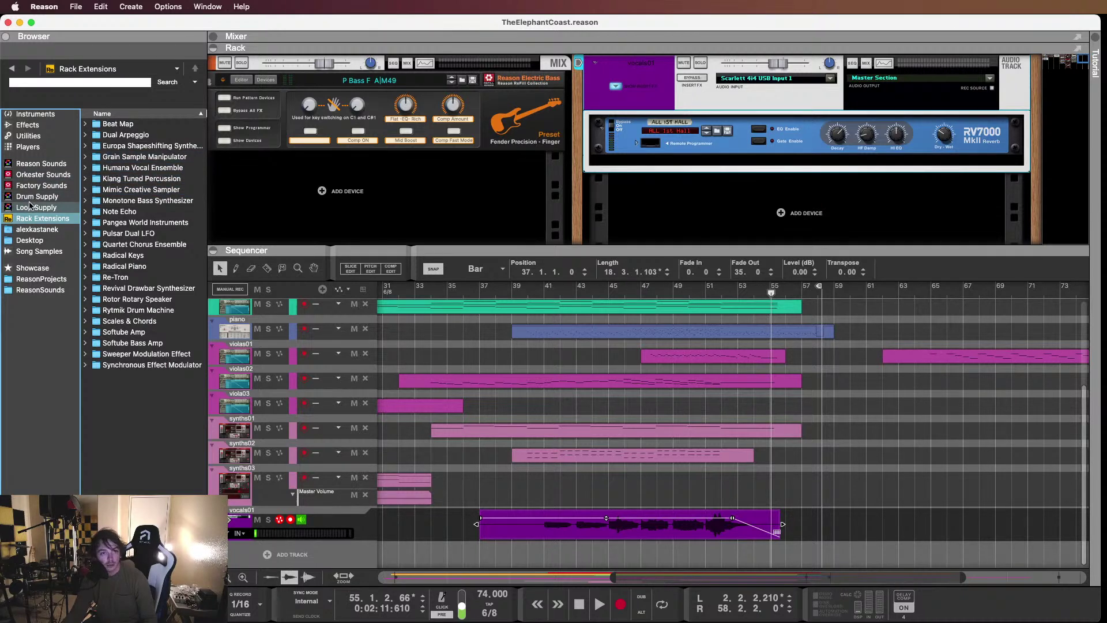
click(41, 163)
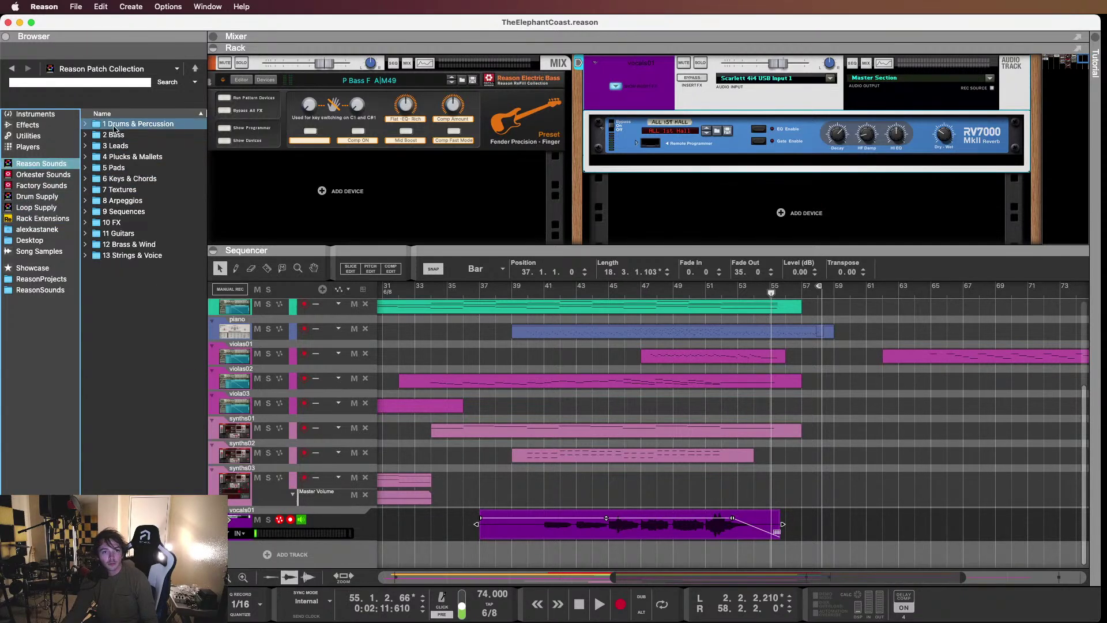
click(68, 117)
click(47, 125)
scroll(120, 264, down, 10)
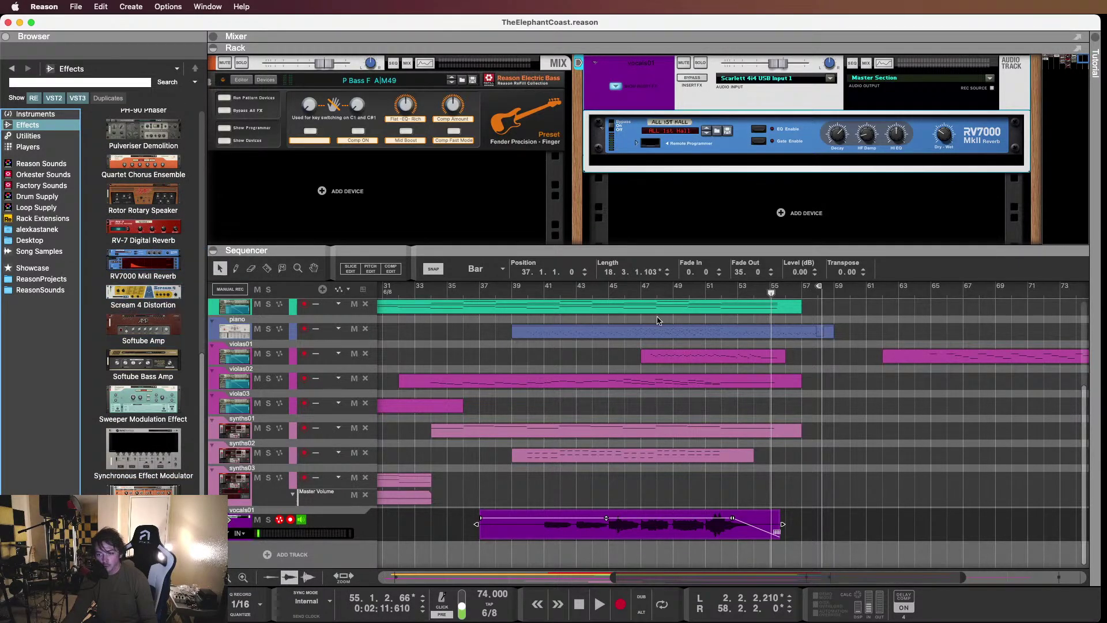
Play the song briefly from bar 47 and open the vocals01 clip in Pitch Edit
drag(538, 291, 642, 281)
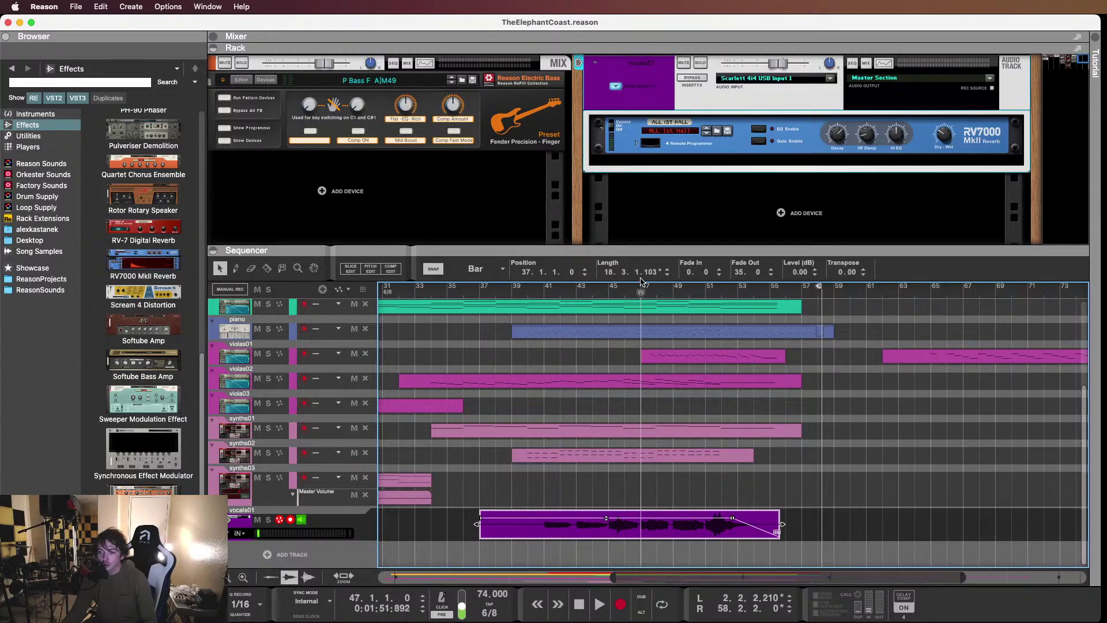
key(space)
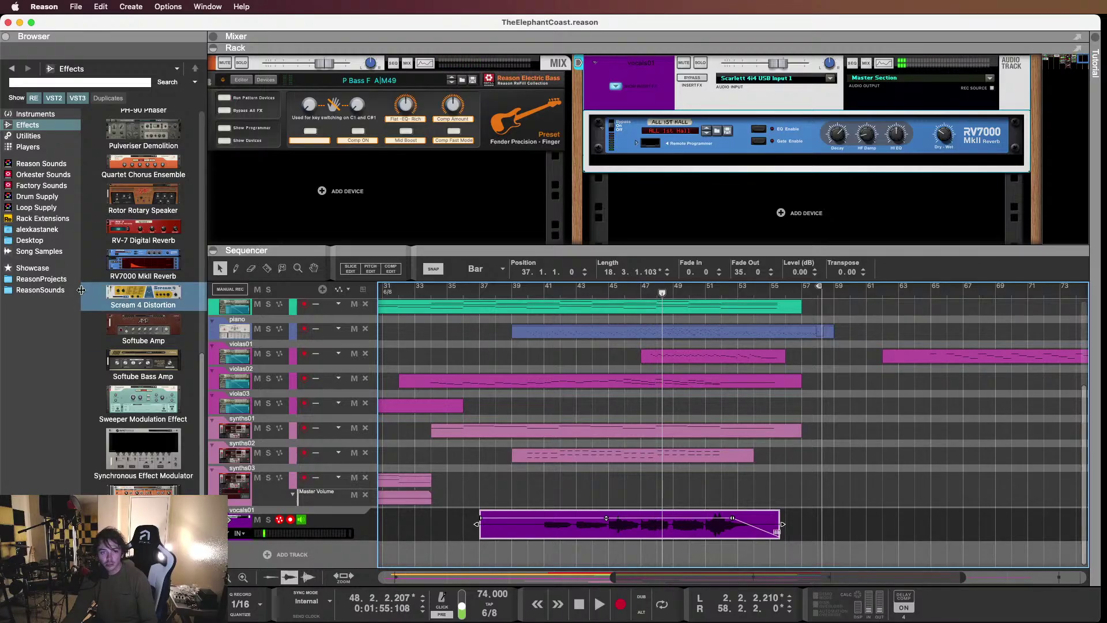
double_click(656, 528)
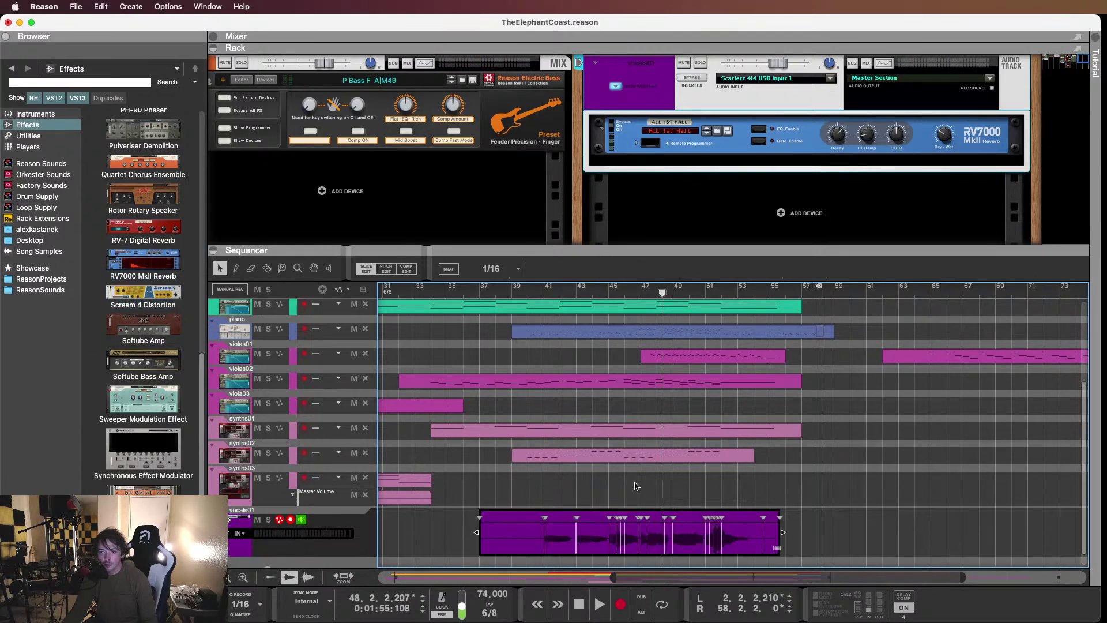
click(383, 269)
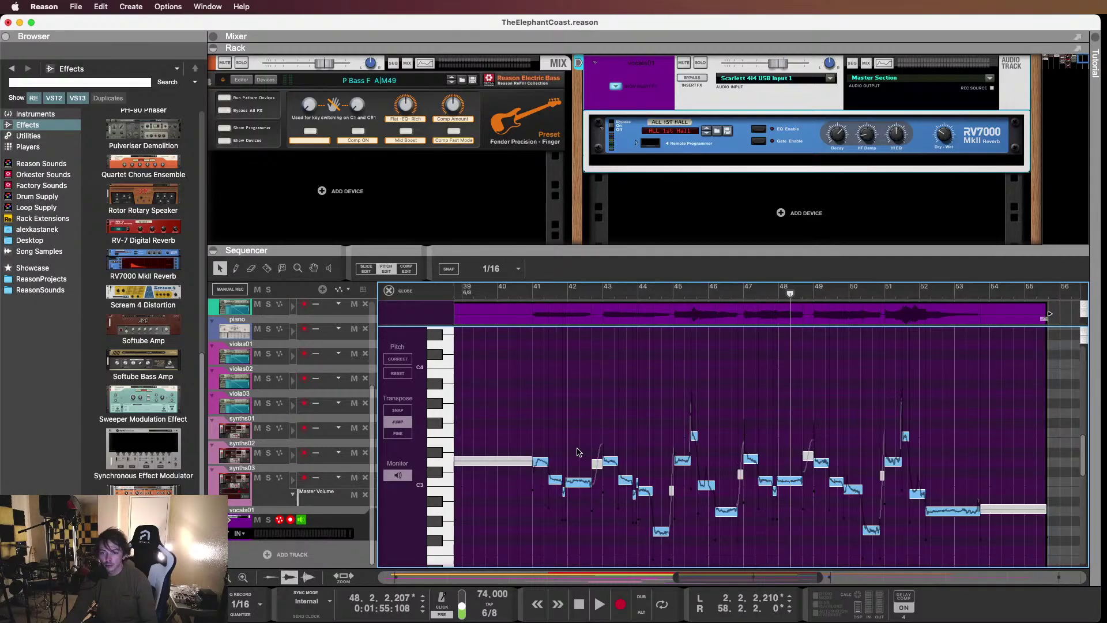
Listen to the vocals from about bars 41, 45 and 47 while checking their notes in Pitch Edit
click(526, 291)
key(space)
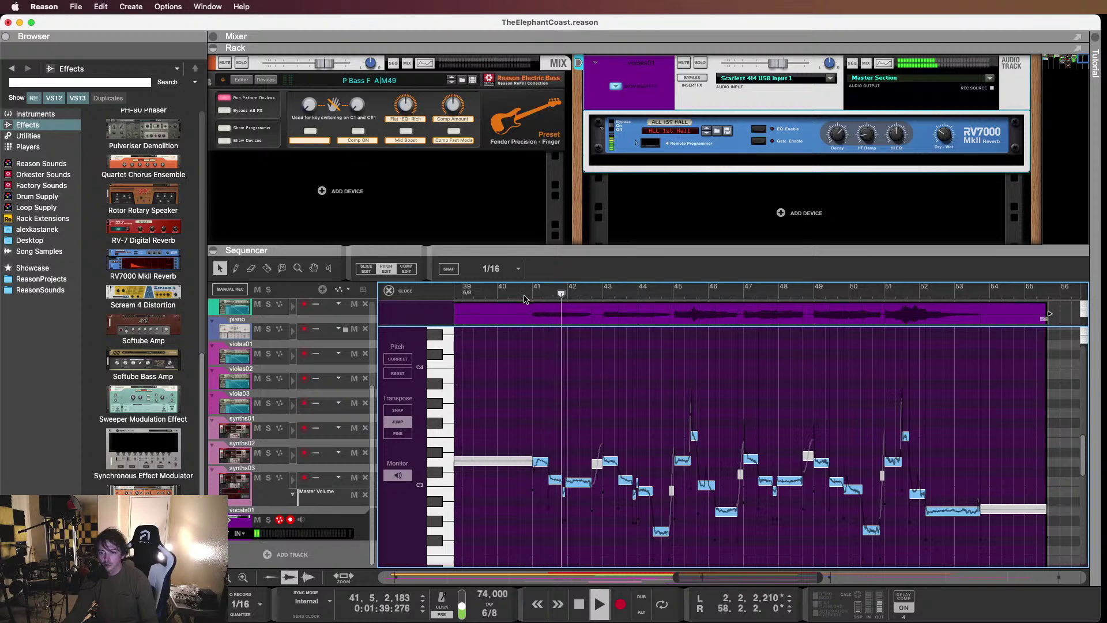
key(space)
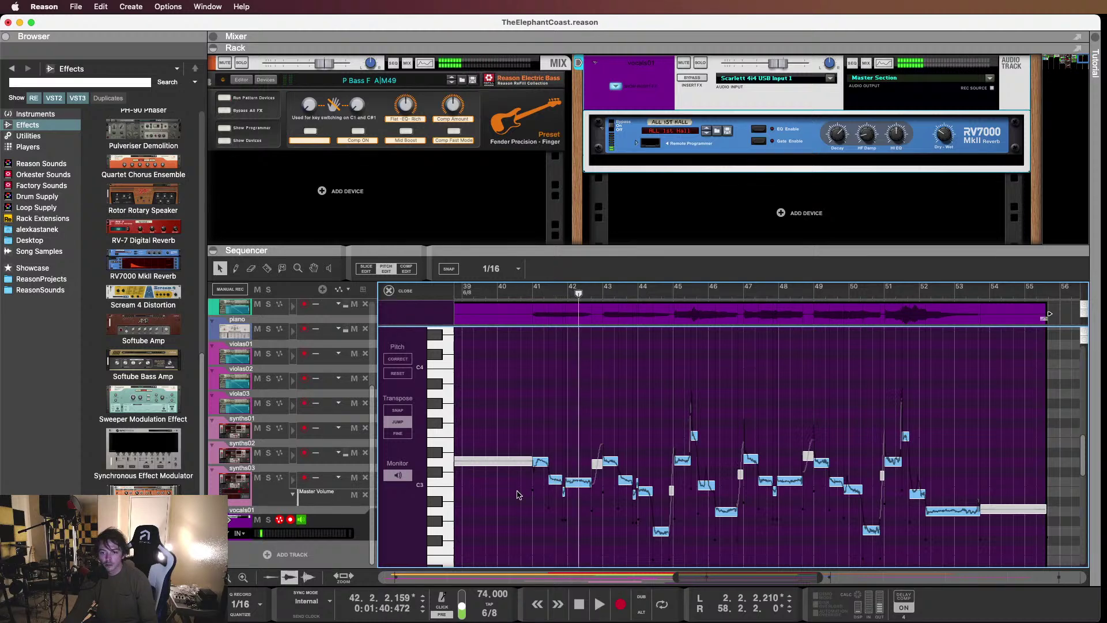
click(543, 463)
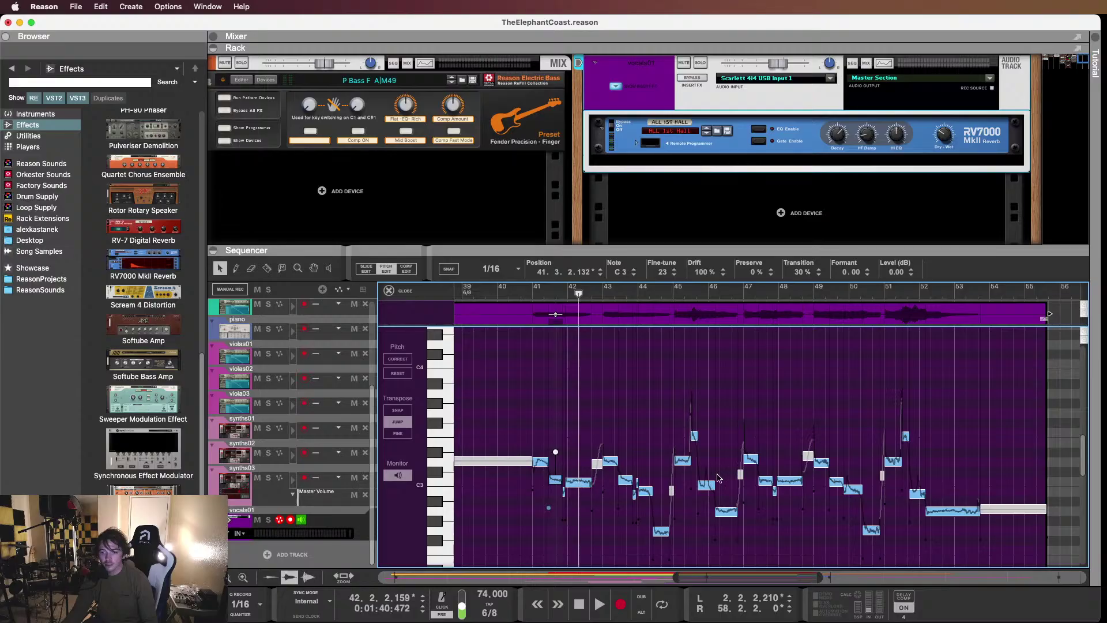
click(666, 292)
key(space)
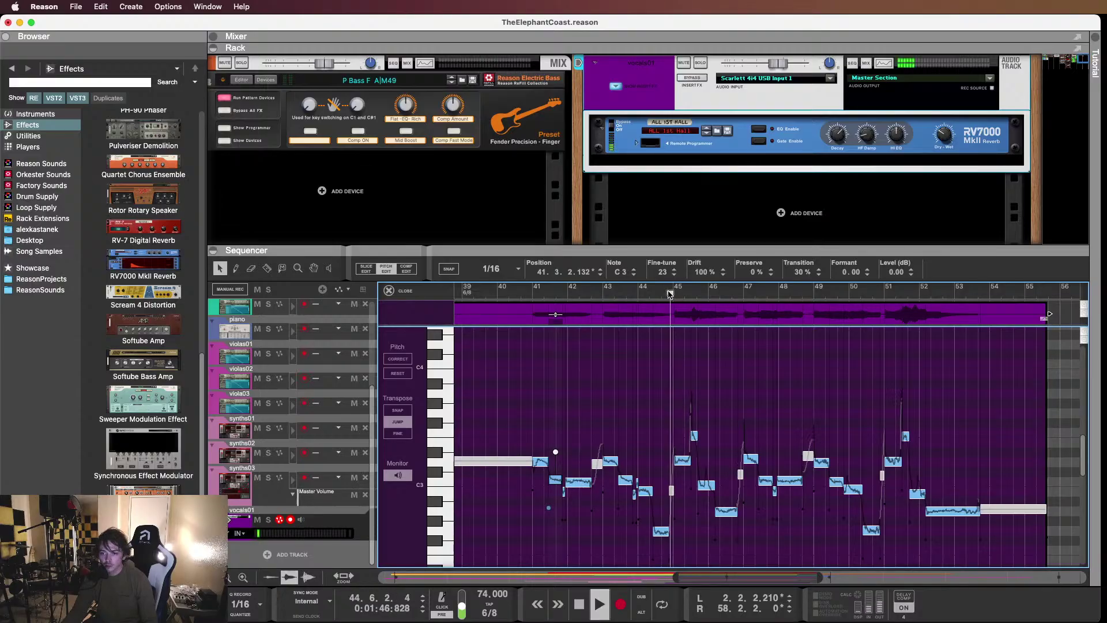
key(space)
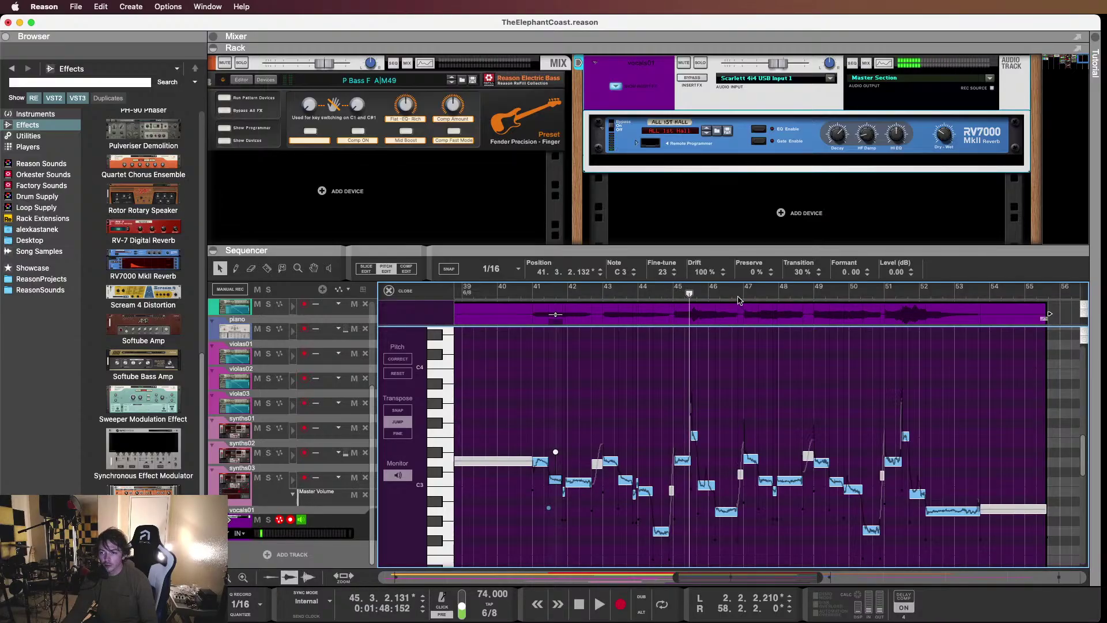
click(741, 297)
key(space)
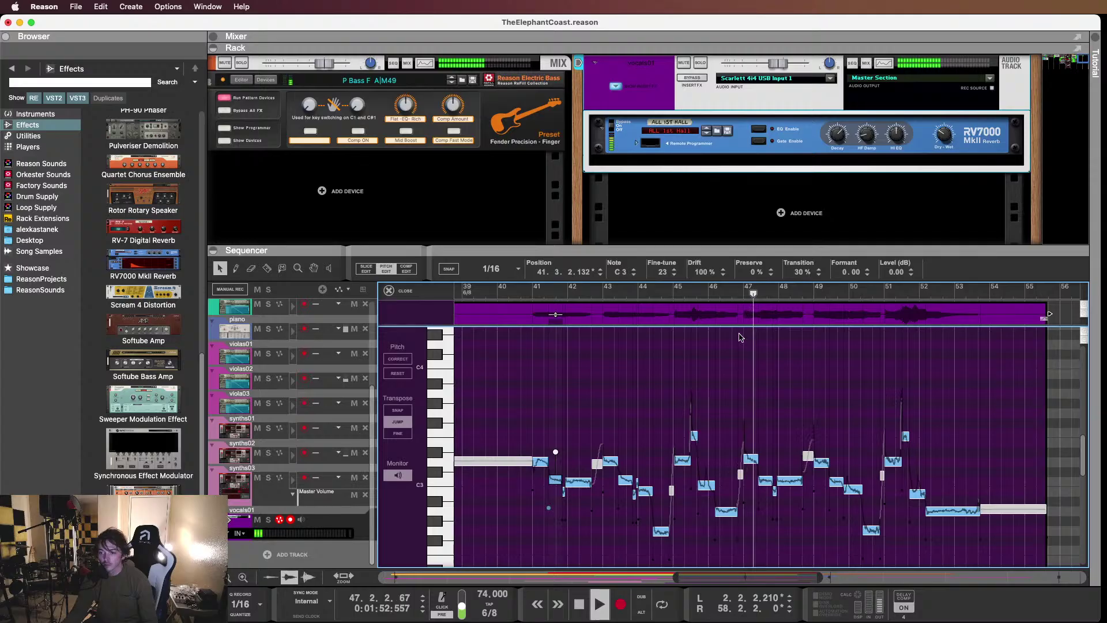
Set the drift of the vocal note at the start of bar 47 to 54% and its fine-tune to 5, then play it back
scroll(785, 445, up, 3)
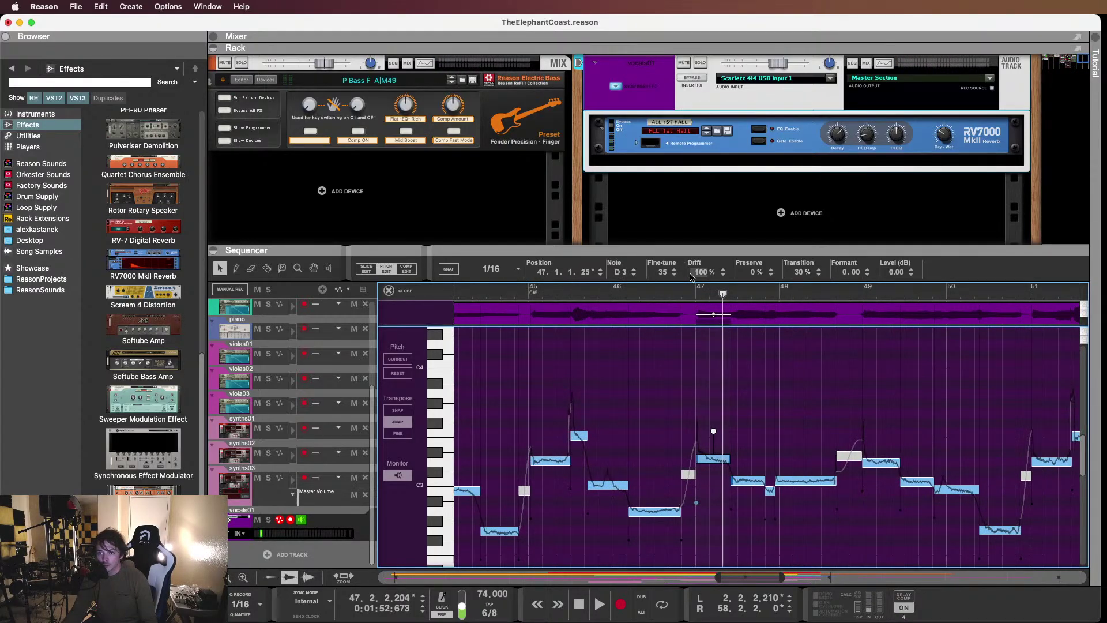
drag(691, 276, 703, 282)
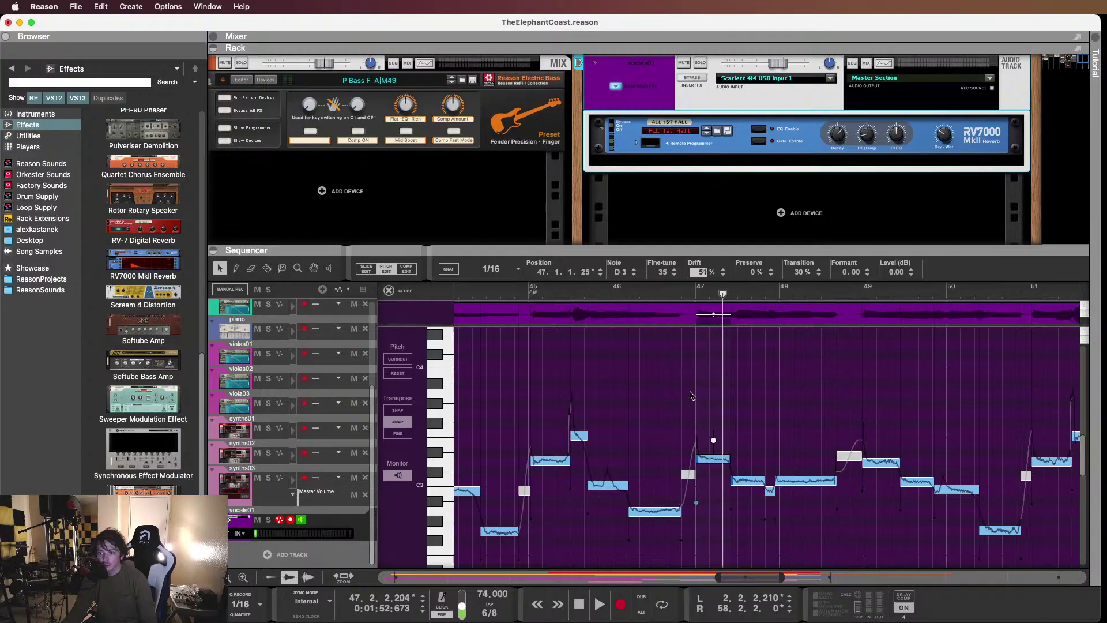
drag(692, 396, 694, 386)
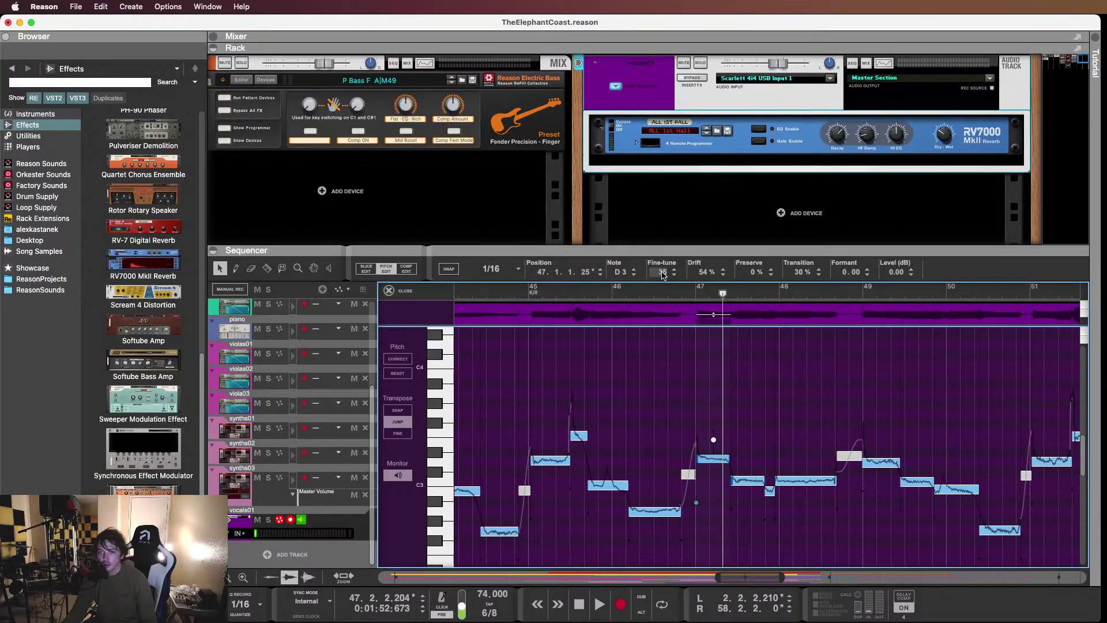
key(space)
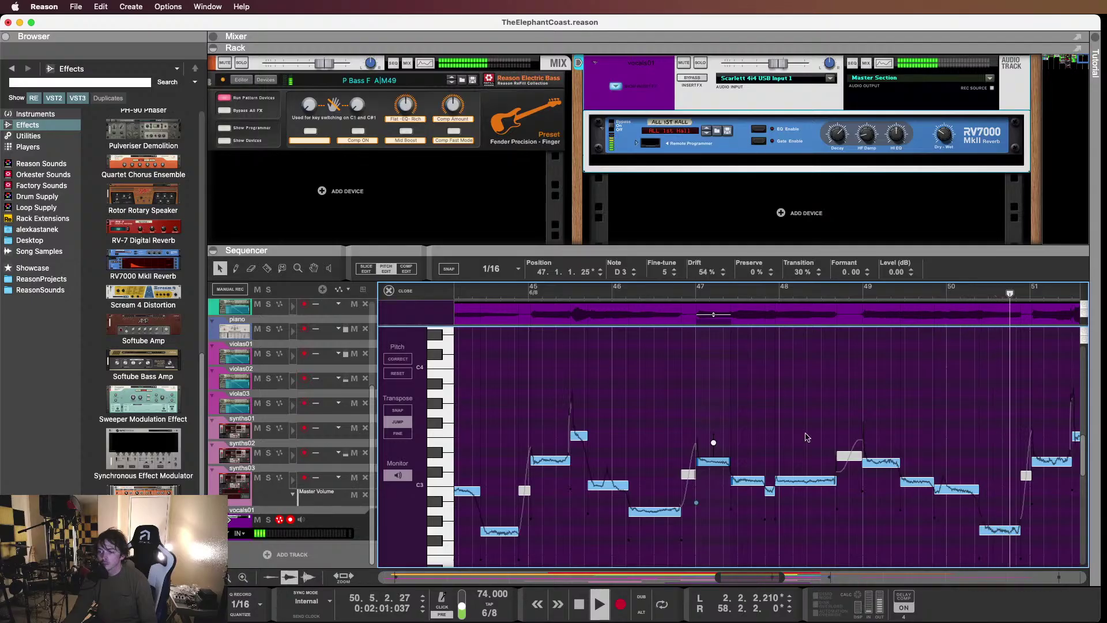
key(space)
Set the drift of the B2 vocal note just before bar 50 to 79% and play it back
click(960, 490)
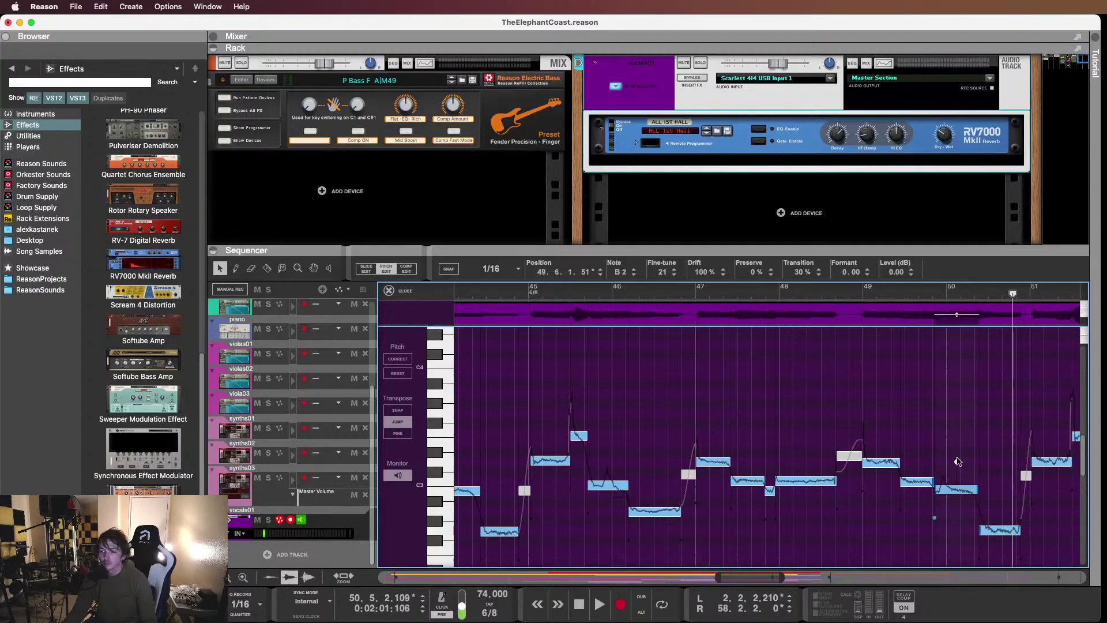
scroll(956, 455, up, 3)
scroll(952, 452, right, 2)
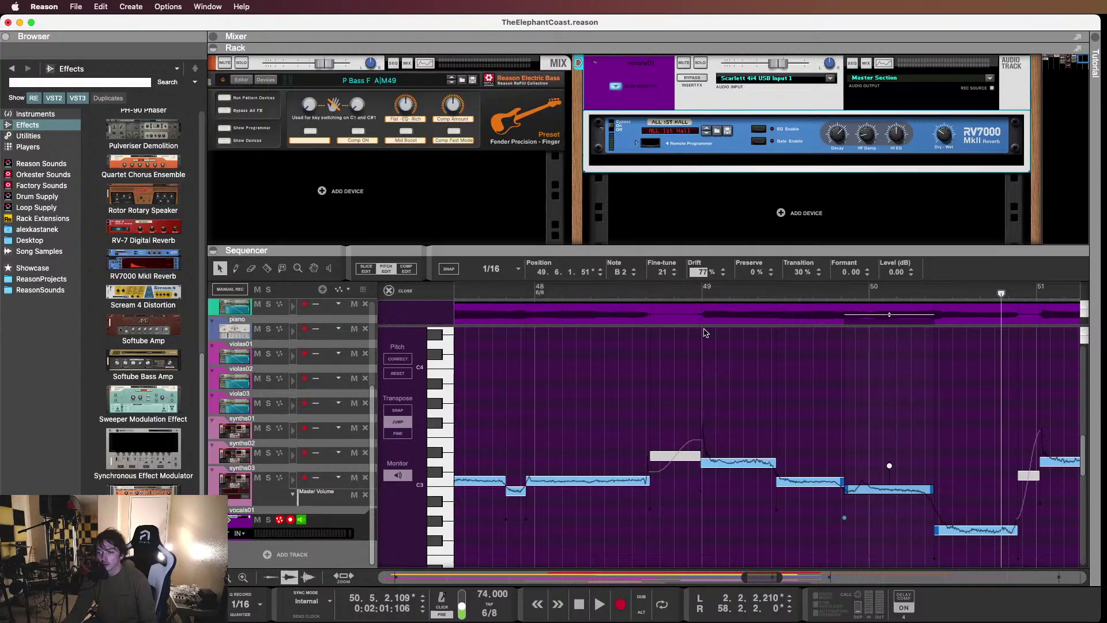
drag(705, 333, 770, 297)
key(space)
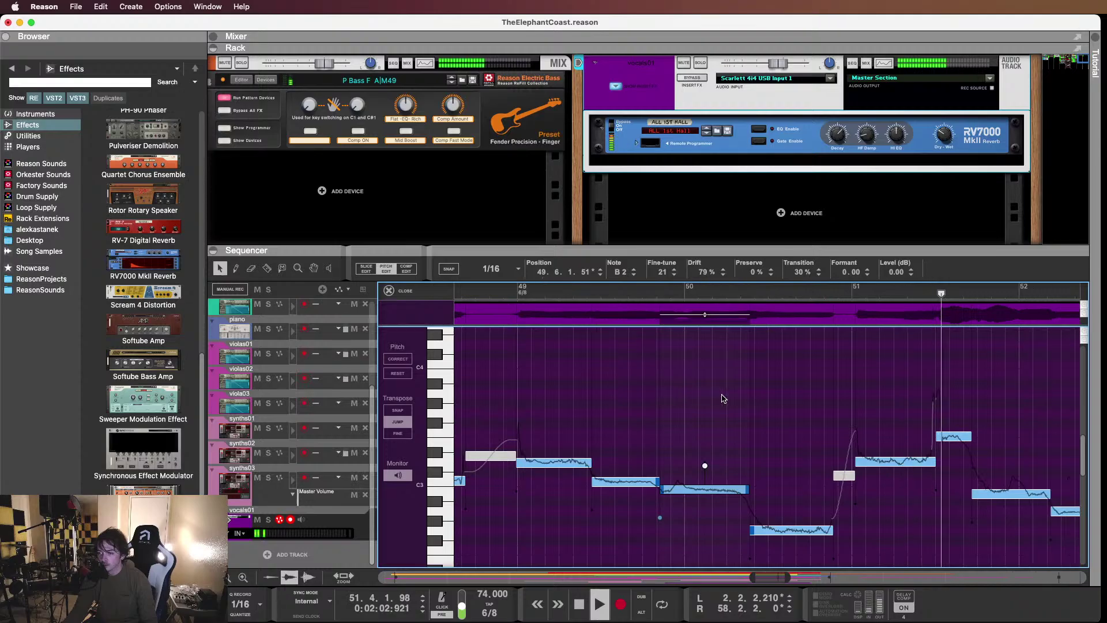
Set the drift of the D3 vocal note at the start of bar 51 to 69% and replay from just before it
click(894, 462)
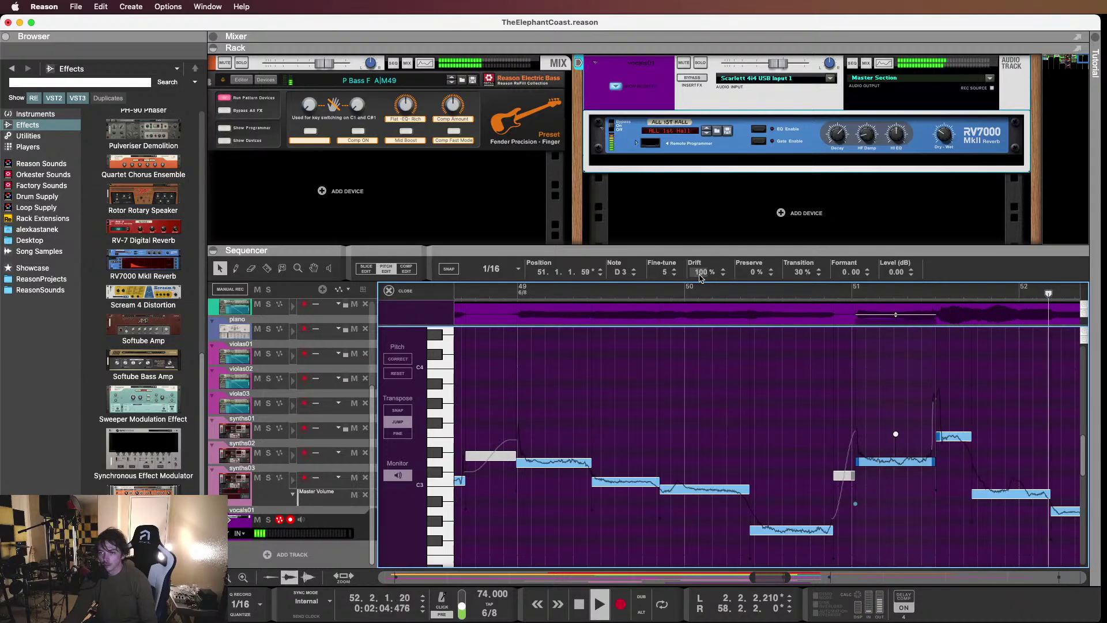
drag(700, 277, 701, 295)
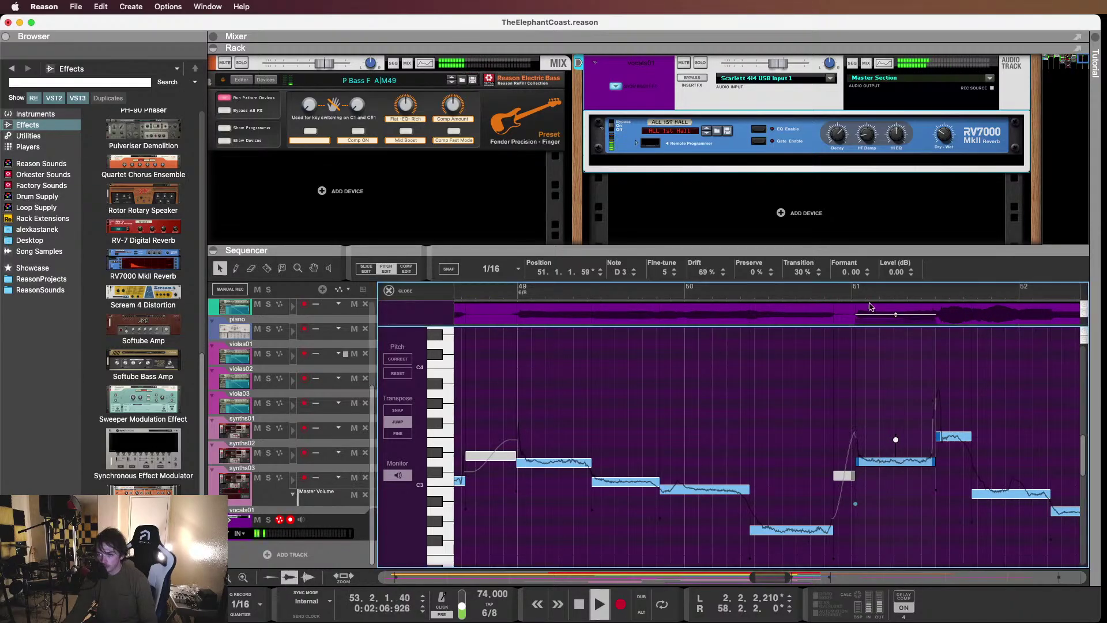
key(space)
click(836, 293)
key(space)
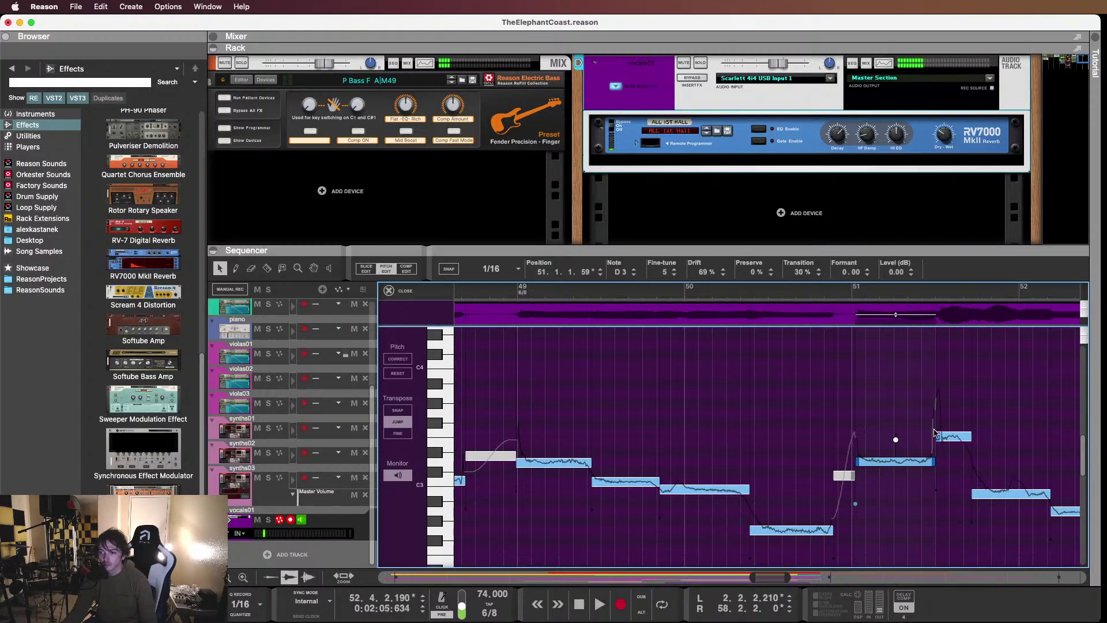
Transpose the short high vocal note in mid-bar 51 to E3 with a fine-tune of 10, and play it back
click(956, 437)
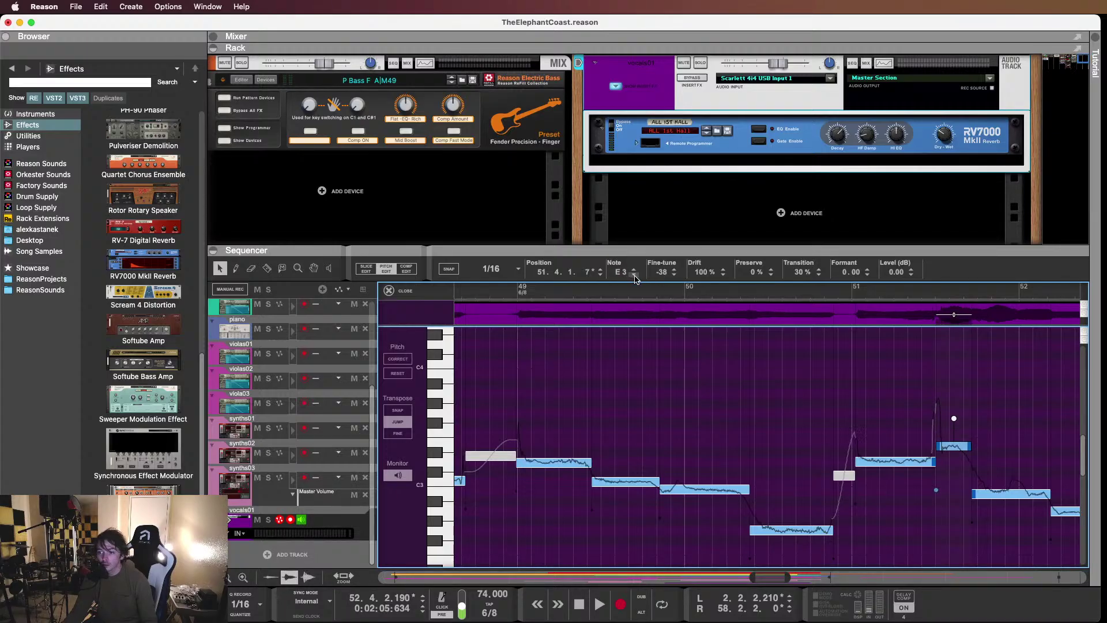
drag(668, 277, 671, 223)
text(10)
key(Return)
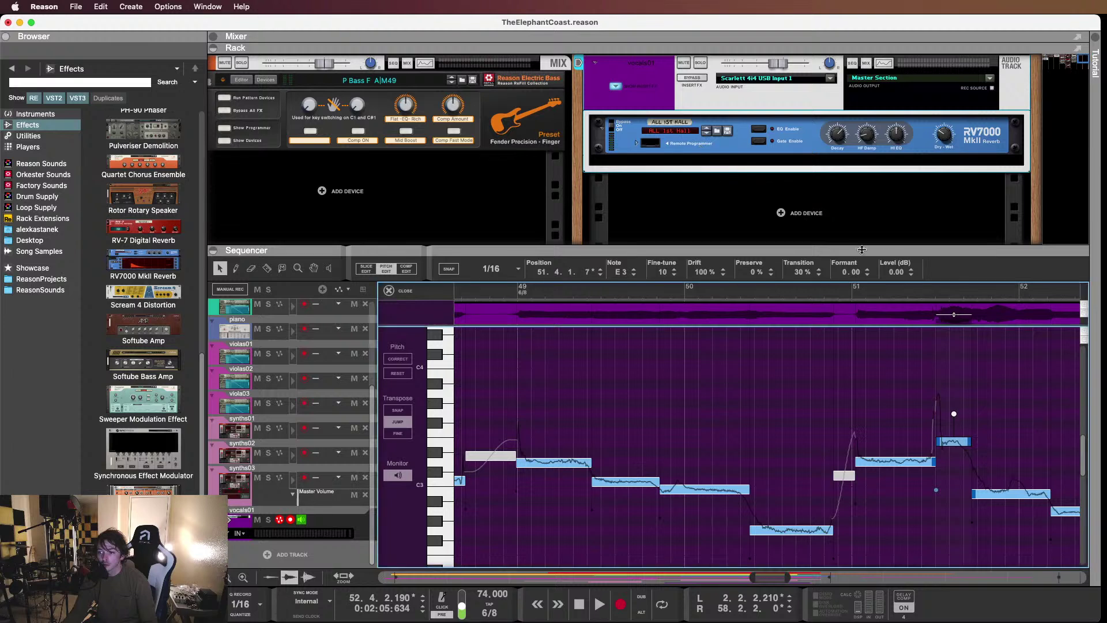
click(926, 296)
key(space)
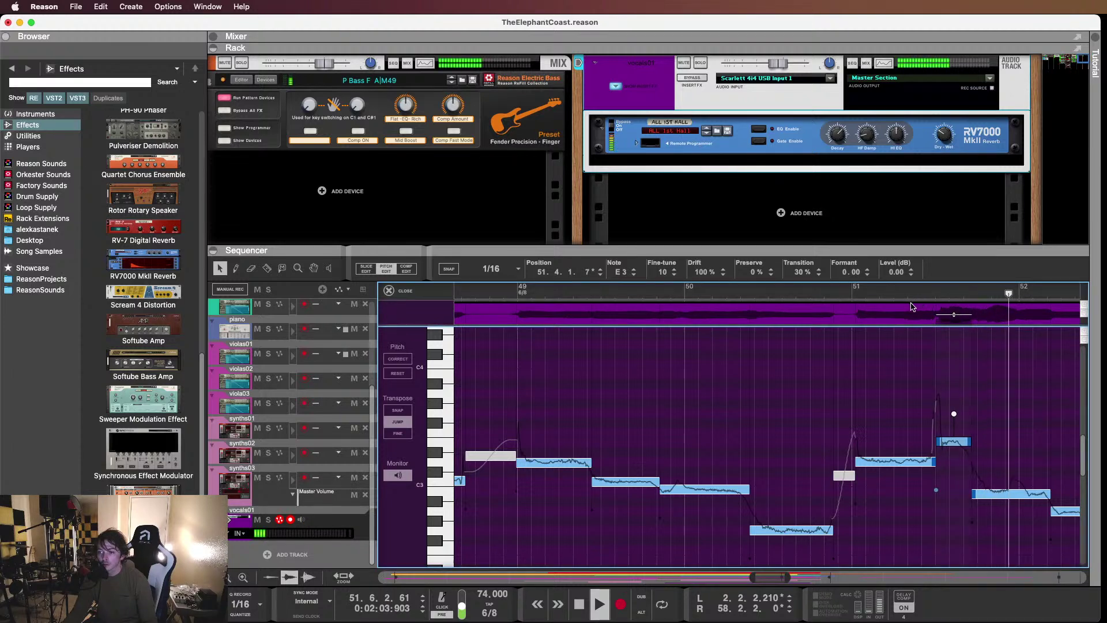
key(space)
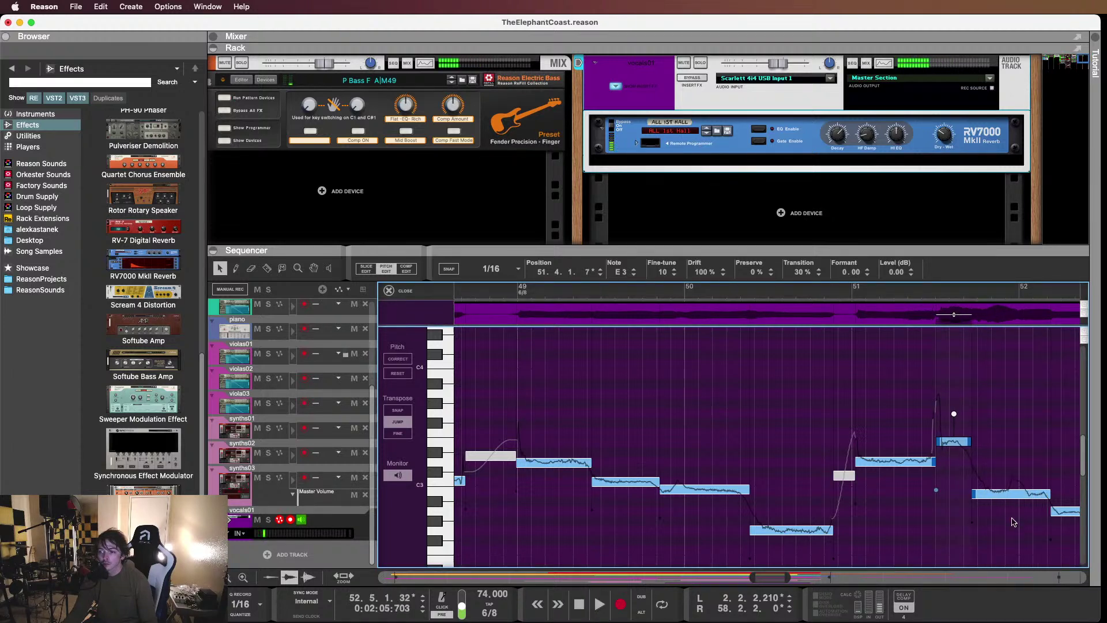
Set the B2 vocal note at the end of bar 51 to fine-tune -20 and drift 74%, and listen through to bar 54
click(1004, 494)
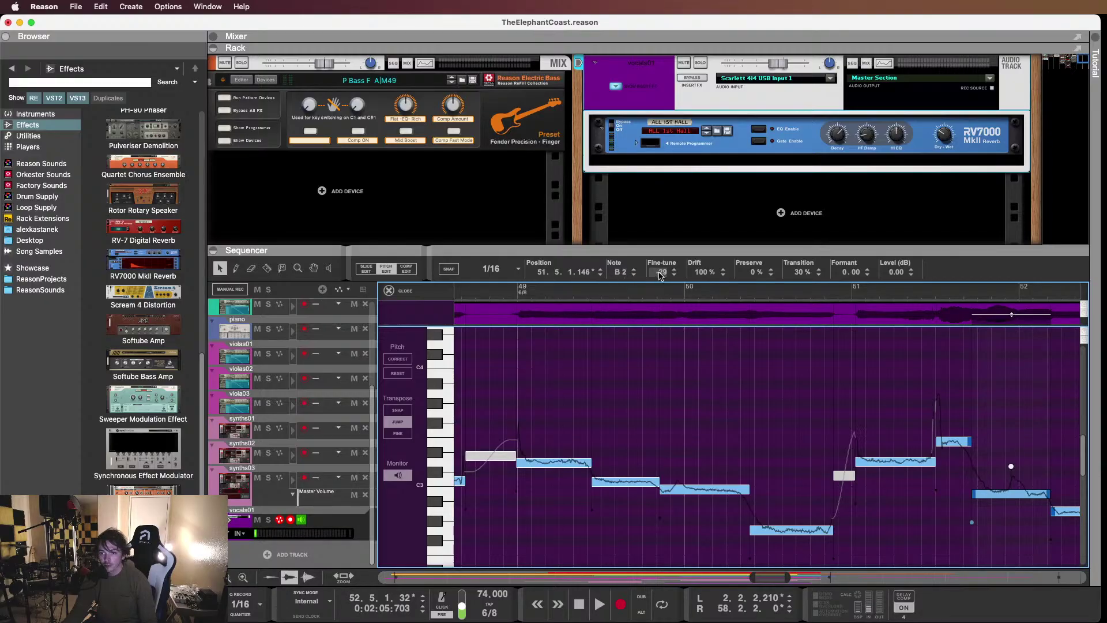
drag(661, 276, 659, 294)
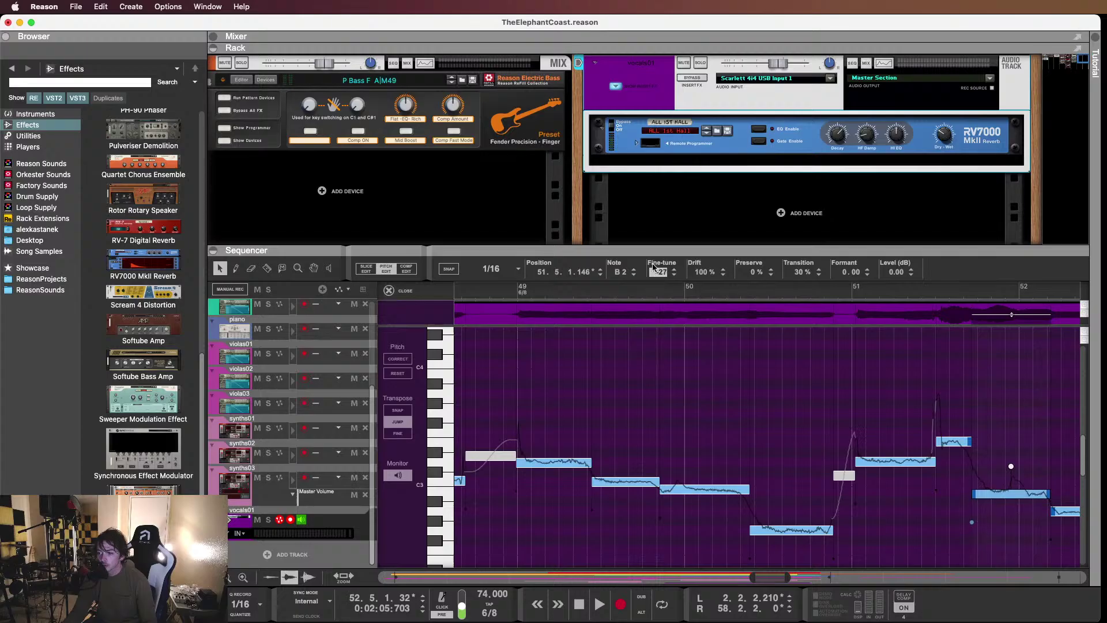
drag(699, 272, 696, 339)
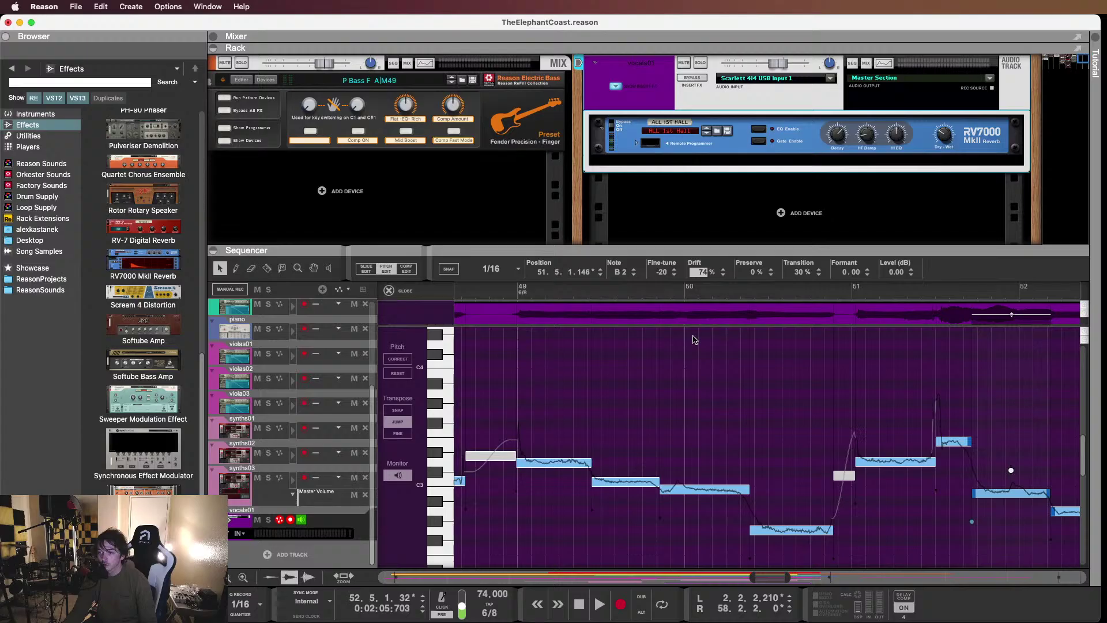
key(space)
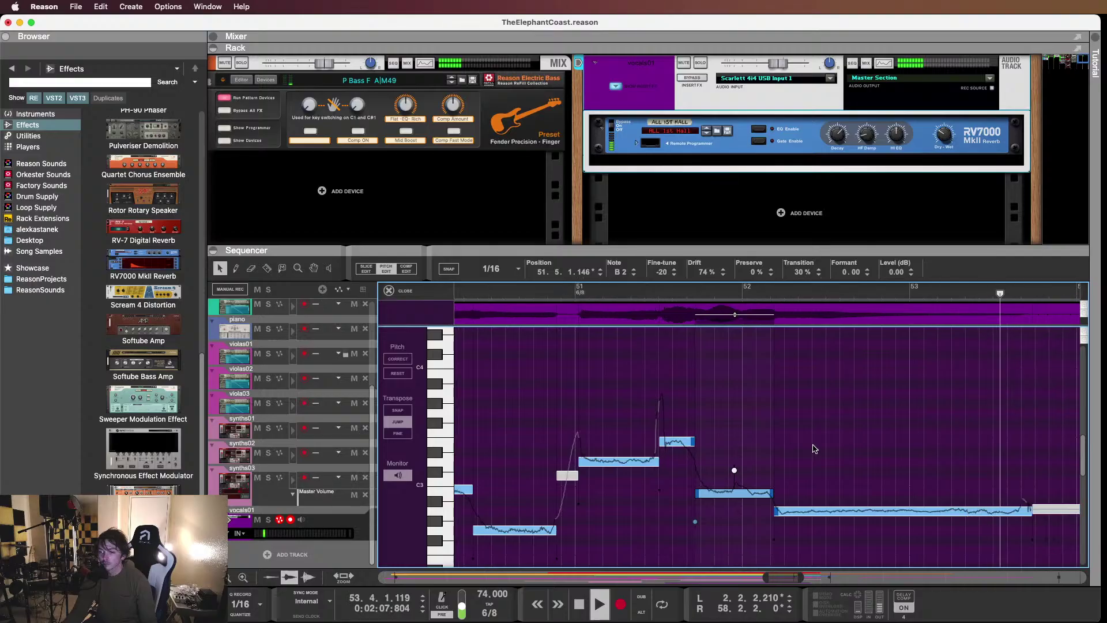
key(space)
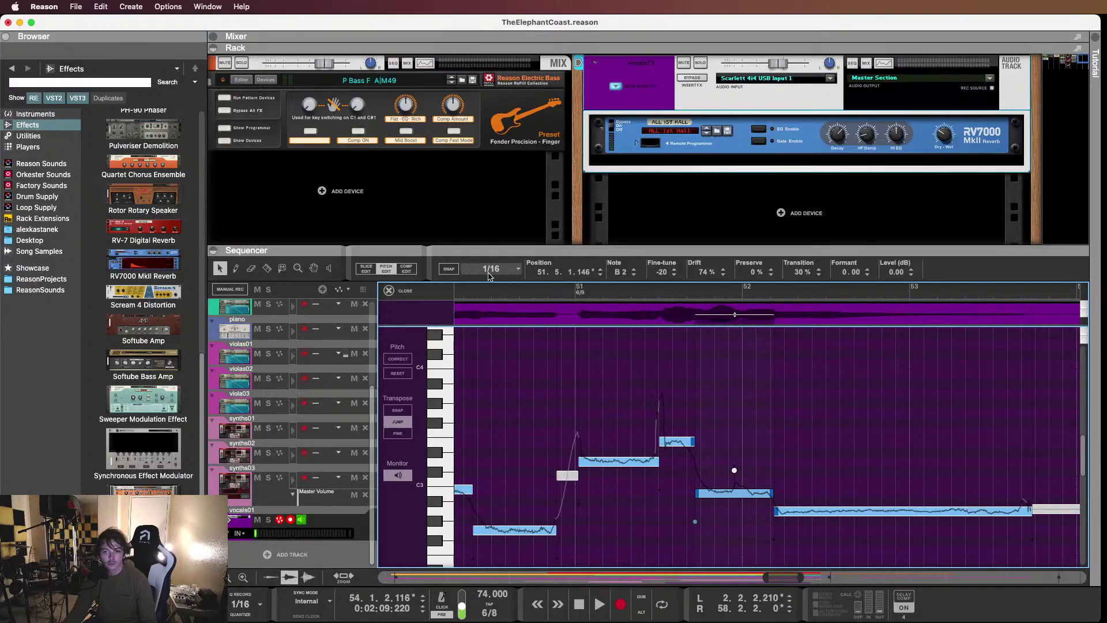
Close Pitch Edit and browse the Reason, Orkester and Factory Sounds libraries, including the Pitch Processing folder in ALL Effect Patches
click(390, 290)
scroll(538, 326, down, 3)
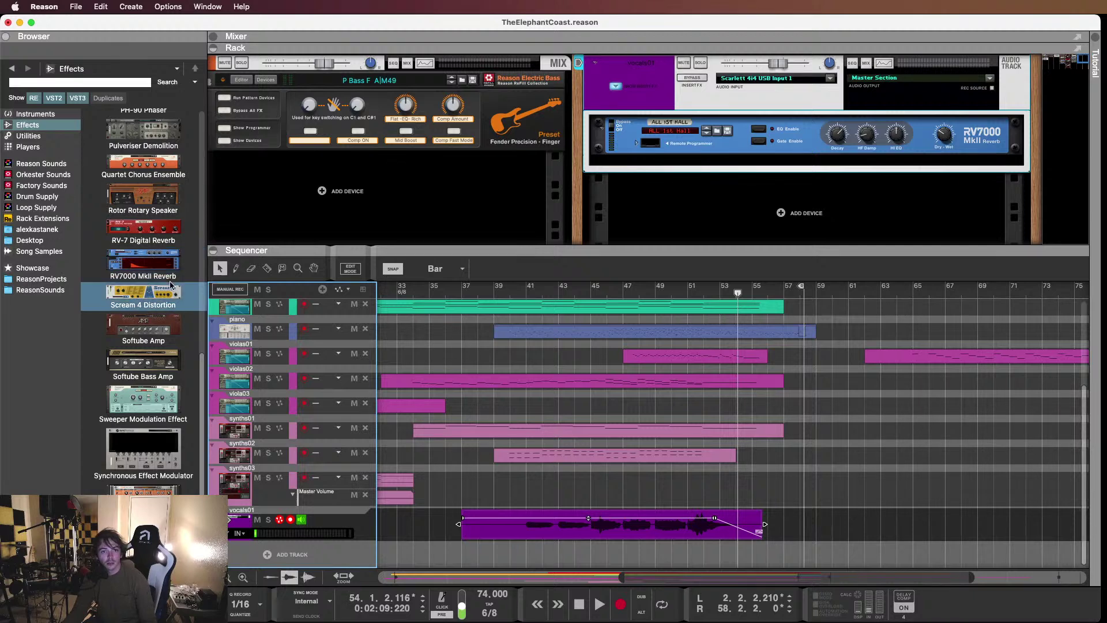
click(41, 163)
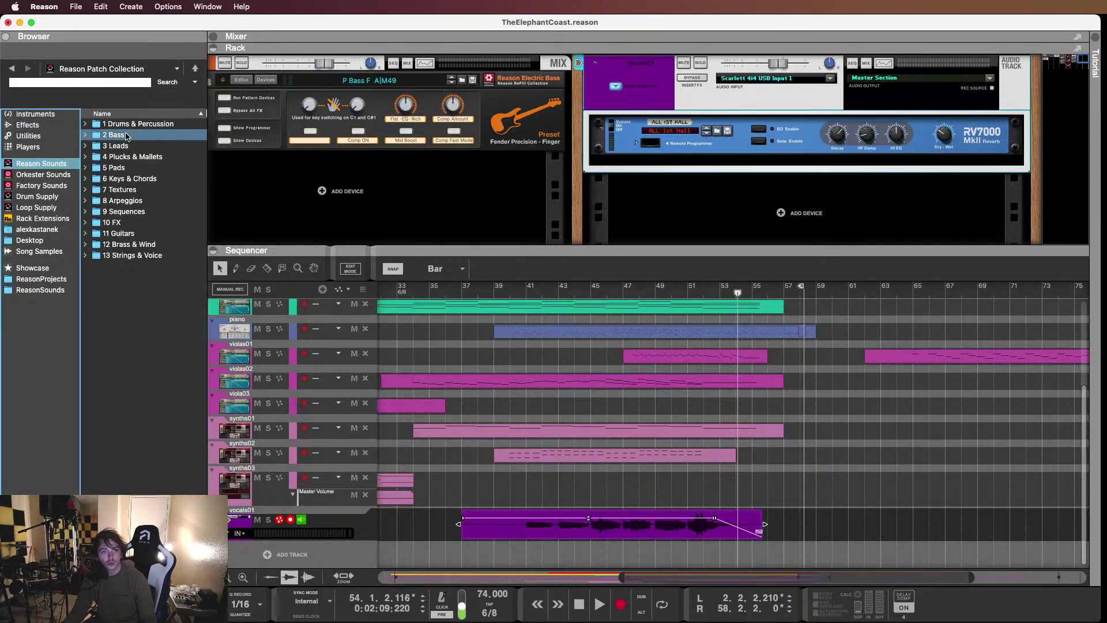
click(48, 174)
click(41, 185)
double_click(132, 134)
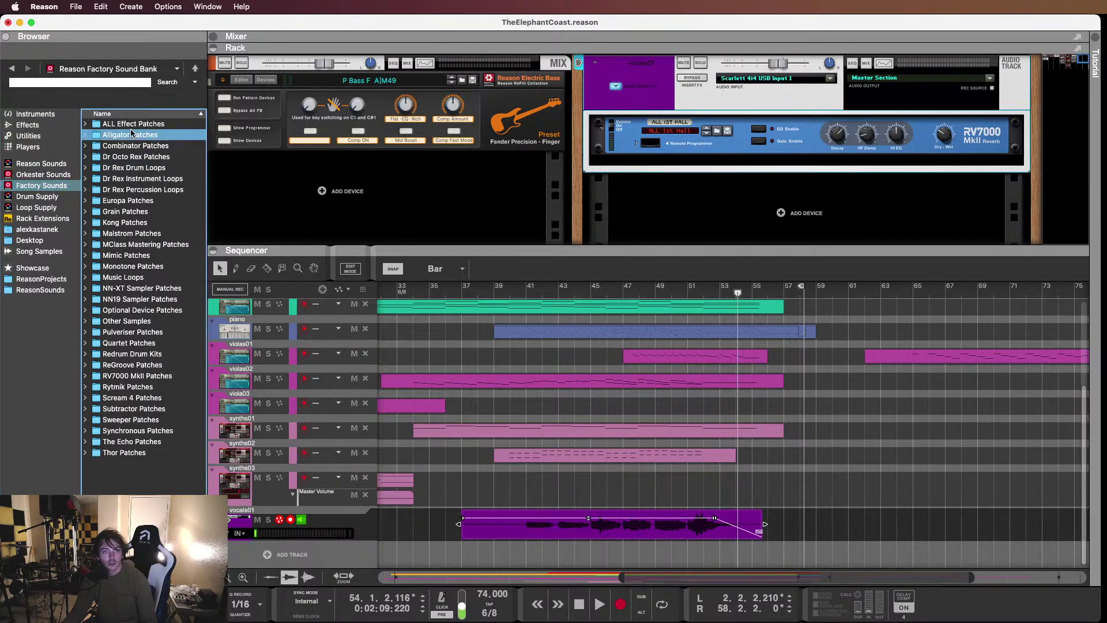
click(14, 70)
double_click(131, 123)
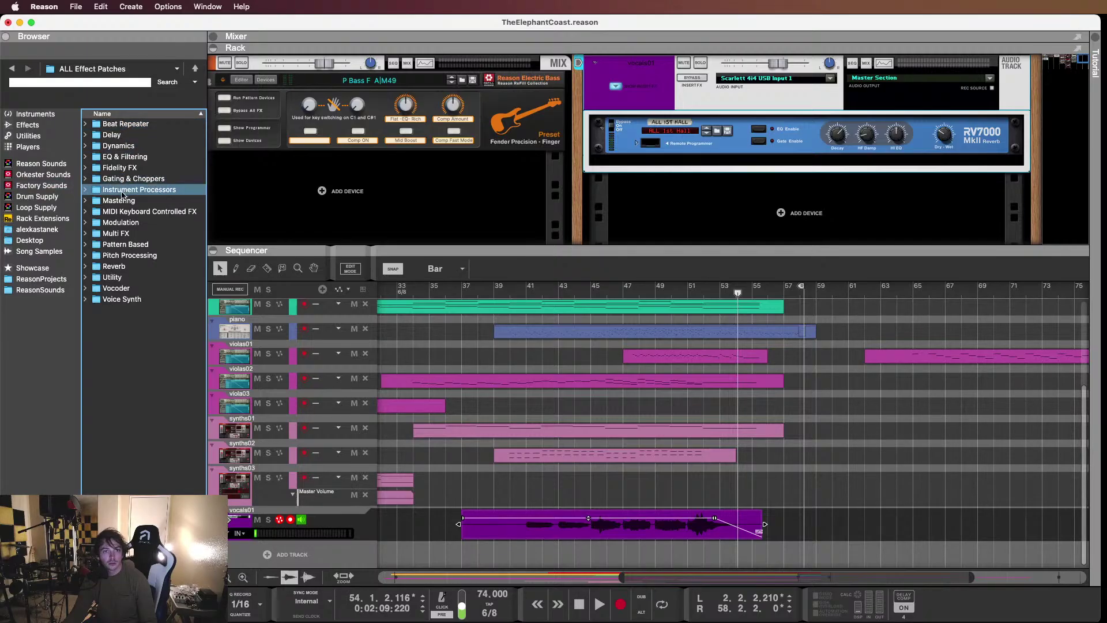
click(120, 255)
double_click(120, 256)
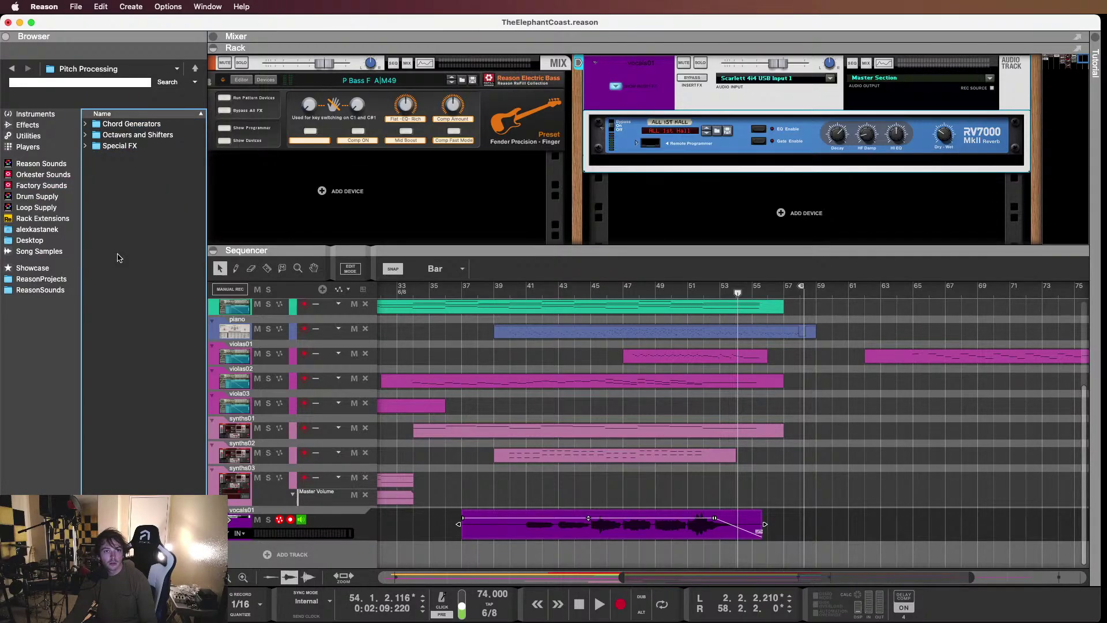
Find the Neptune Pitch Adjuster among the effects devices and add it below the RV7000 reverb in the vocals01 rack
click(27, 124)
click(140, 243)
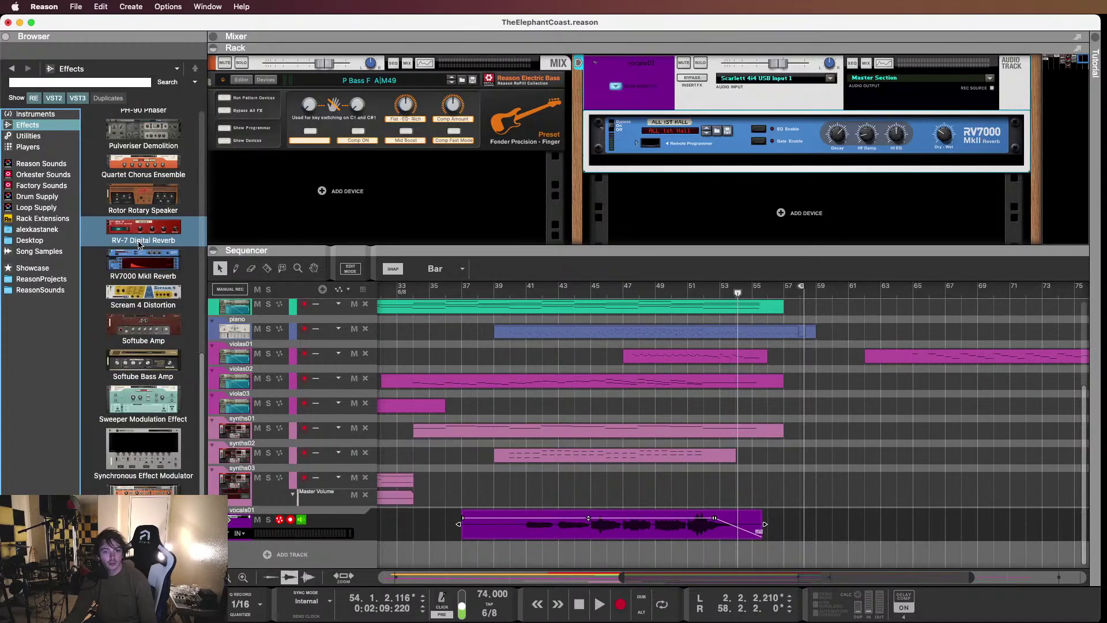
click(141, 252)
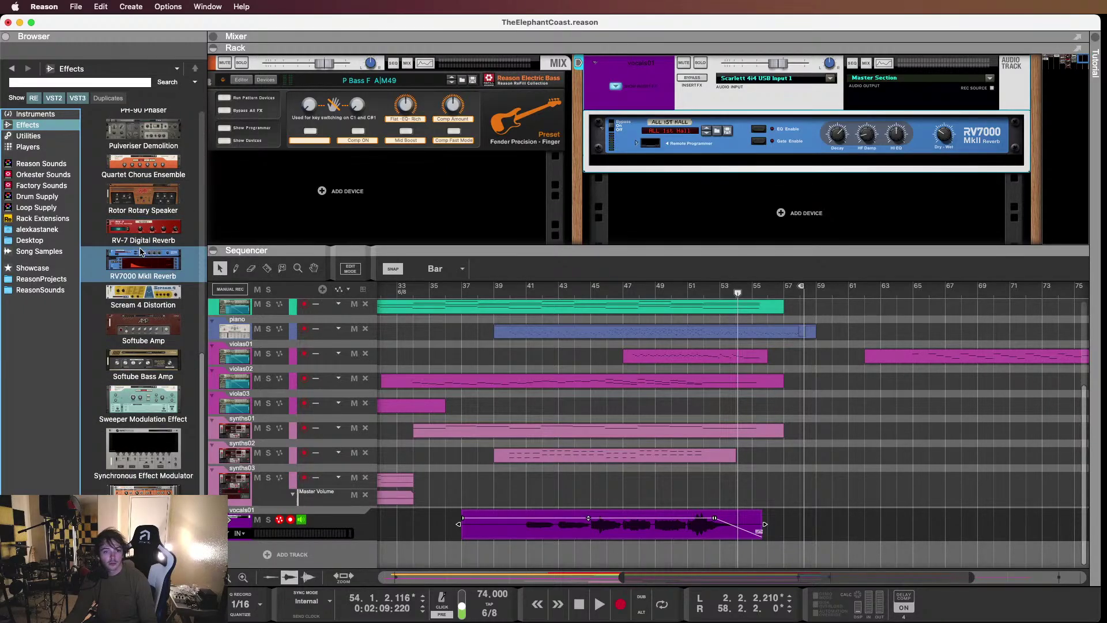
scroll(140, 252, up, 8)
click(140, 254)
scroll(141, 252, down, 3)
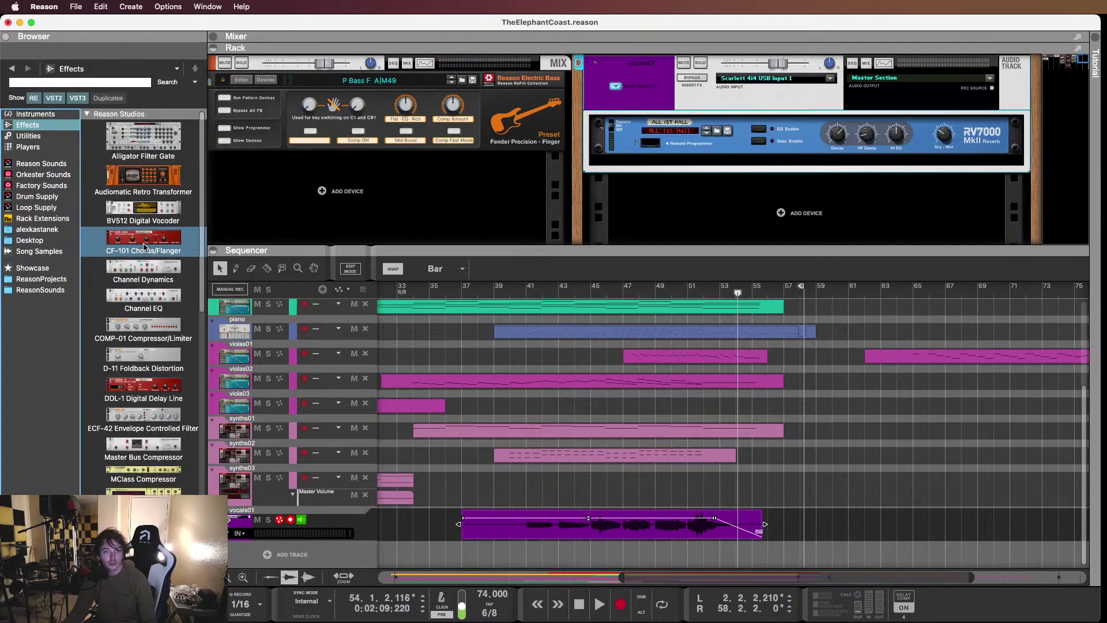
click(95, 369)
drag(83, 397, 773, 163)
drag(760, 176, 742, 221)
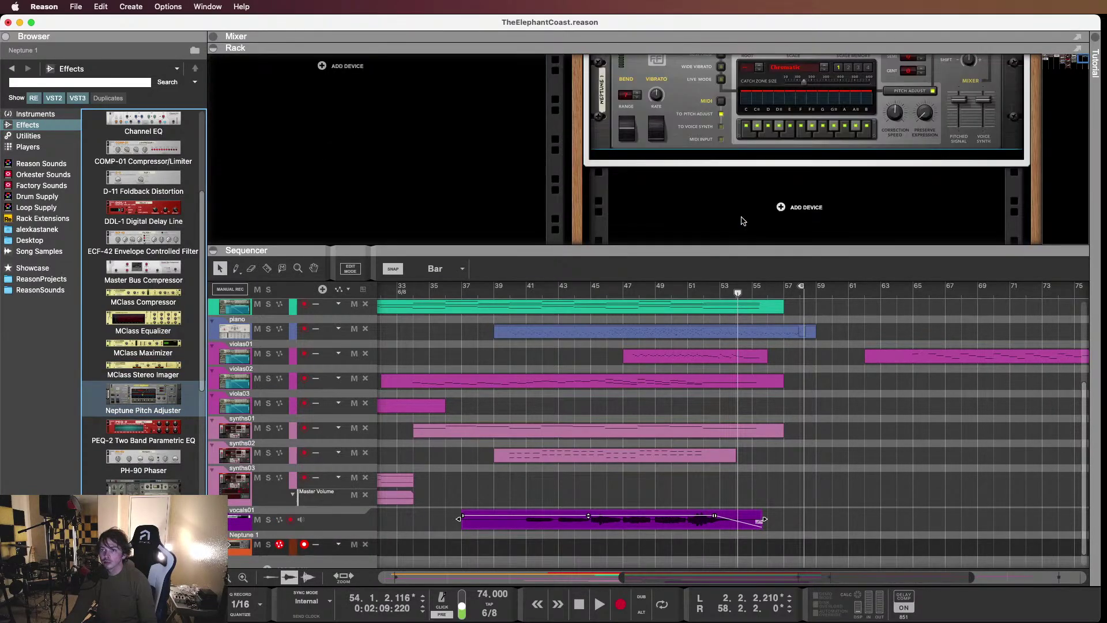
scroll(744, 219, up, 3)
scroll(753, 215, down, 1)
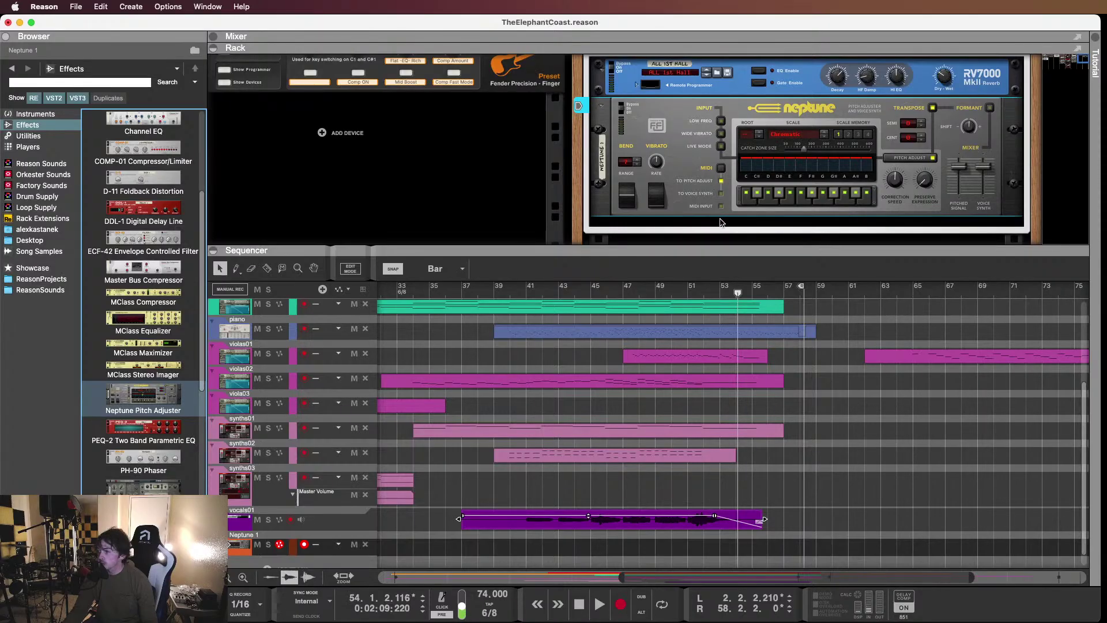
Reopen the vocals01 clip in Pitch Edit and examine its notes from bar 54 back to bar 41
click(498, 525)
double_click(497, 525)
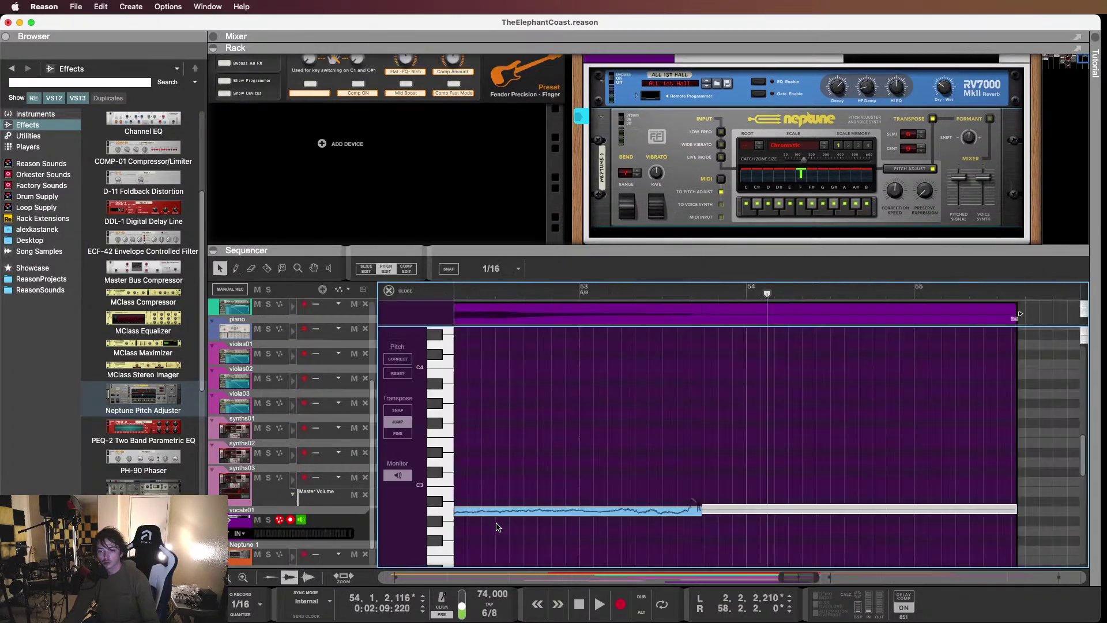
scroll(622, 469, left, 10)
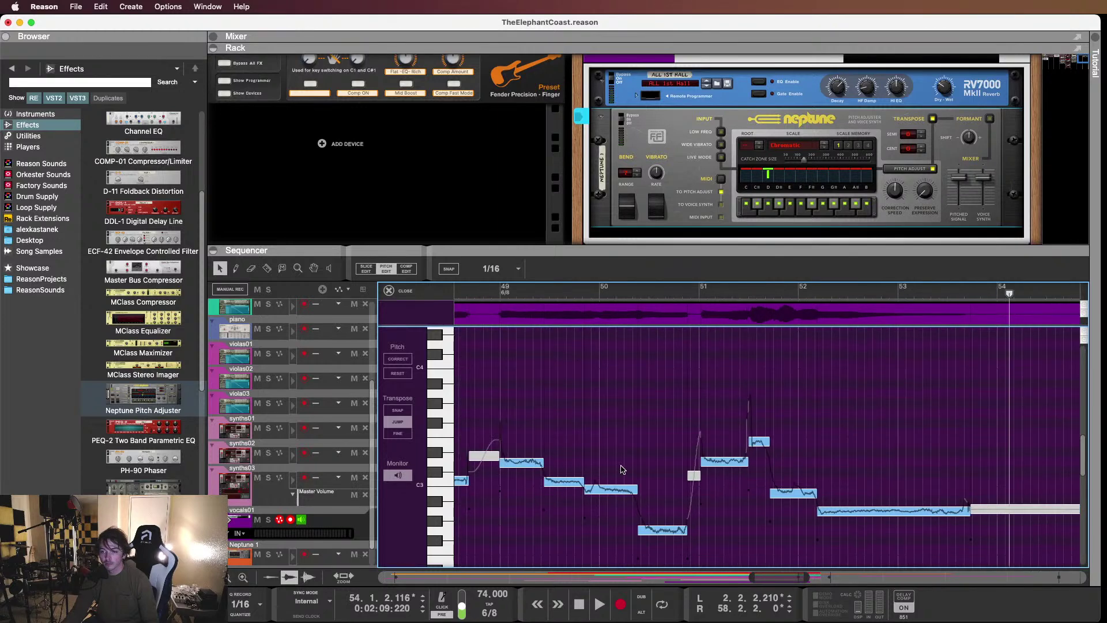
scroll(614, 472, right, 4)
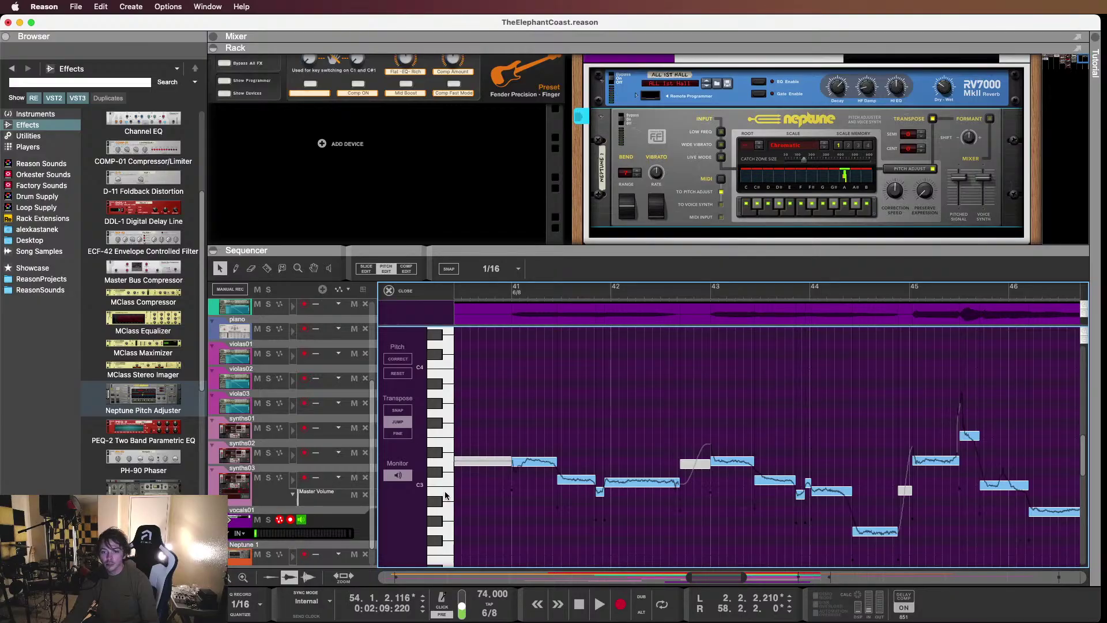
scroll(447, 490, down, 2)
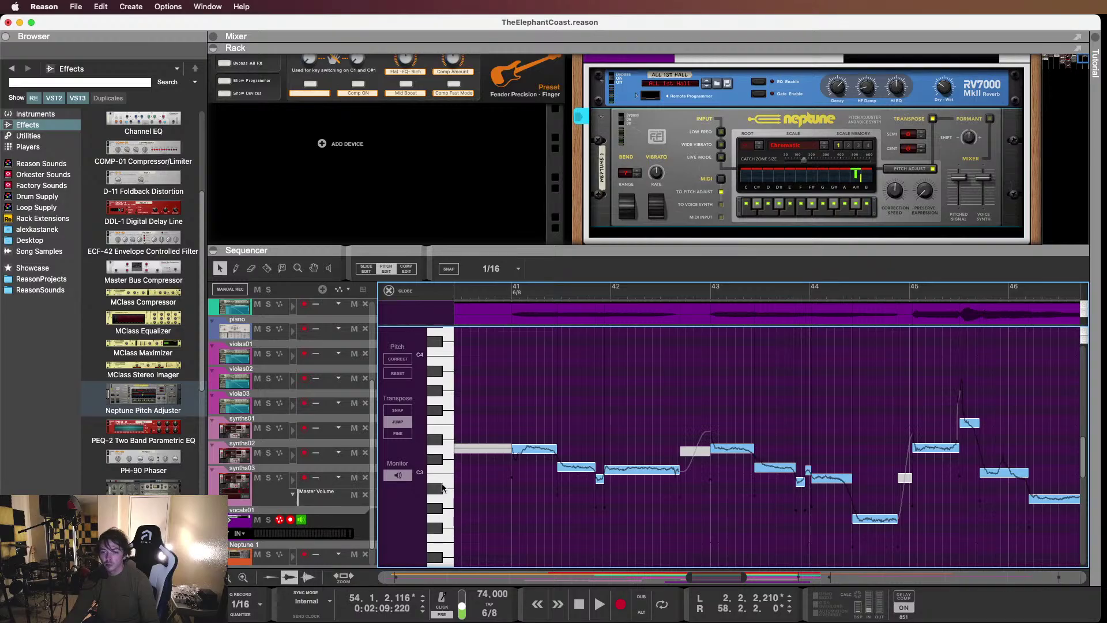
scroll(441, 515, down, 2)
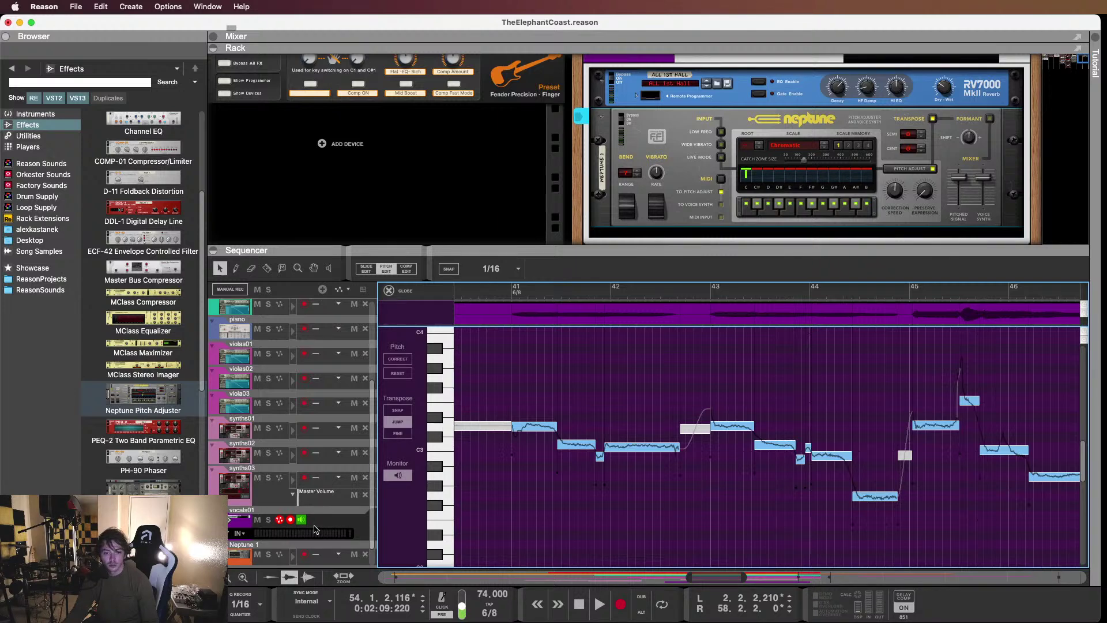
Select the synths03 track, show the on-screen piano keys and sound the same reference note repeatedly
click(276, 500)
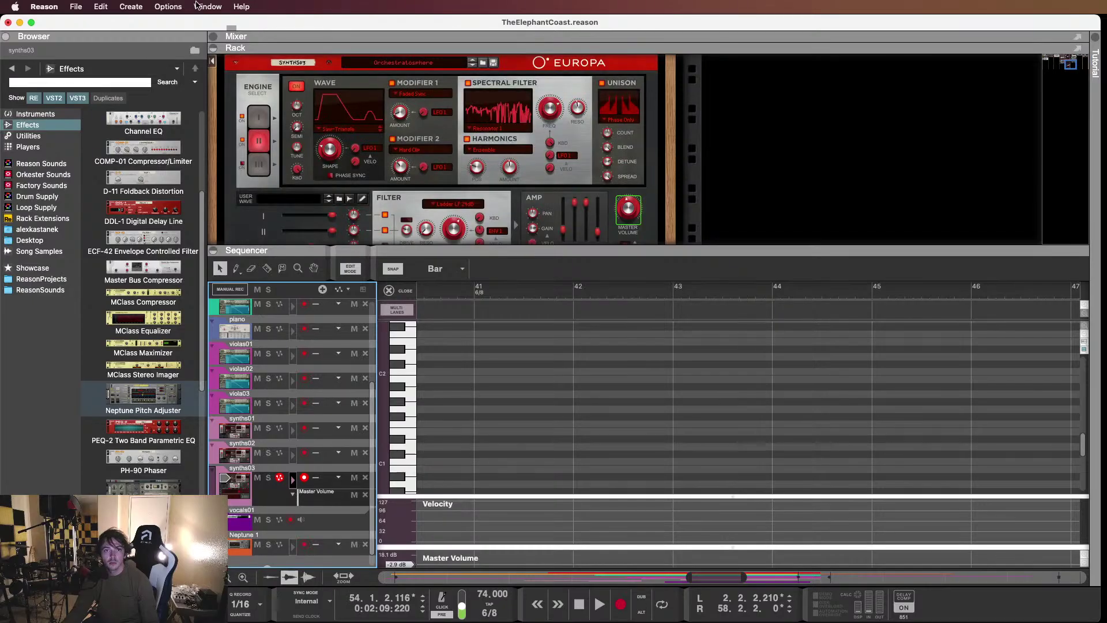
click(206, 7)
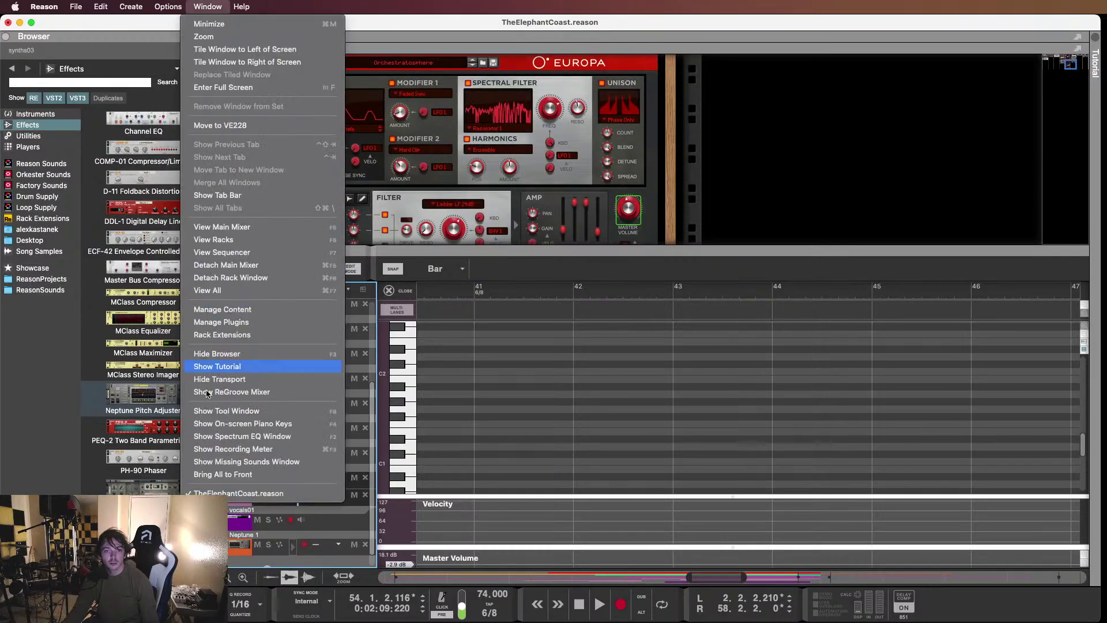
click(234, 423)
key(g)
key(g)
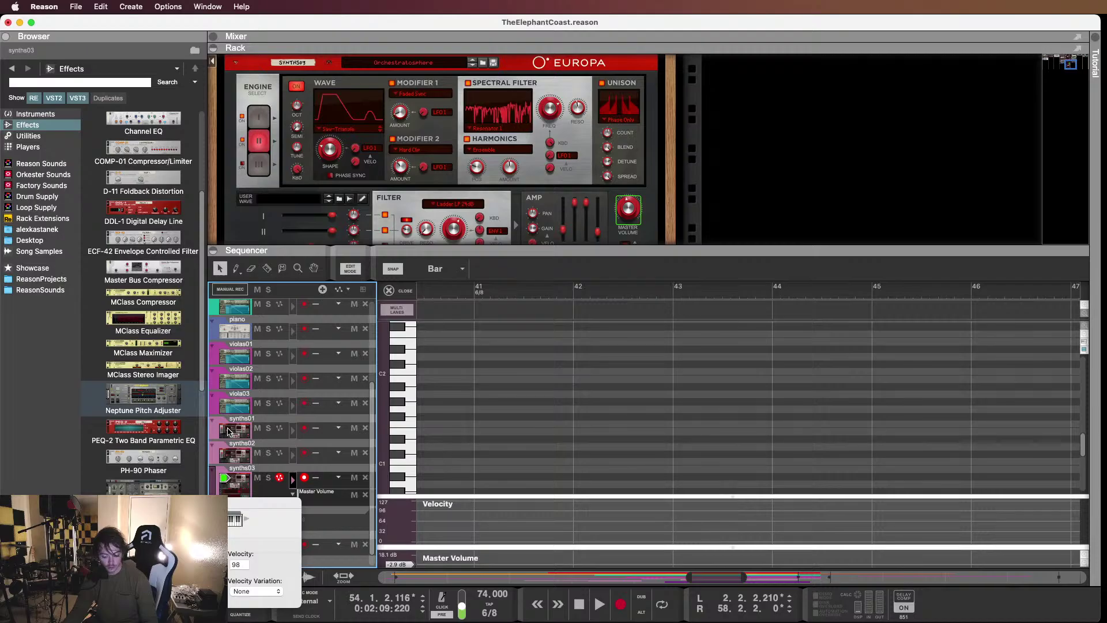
key(g)
key(g)
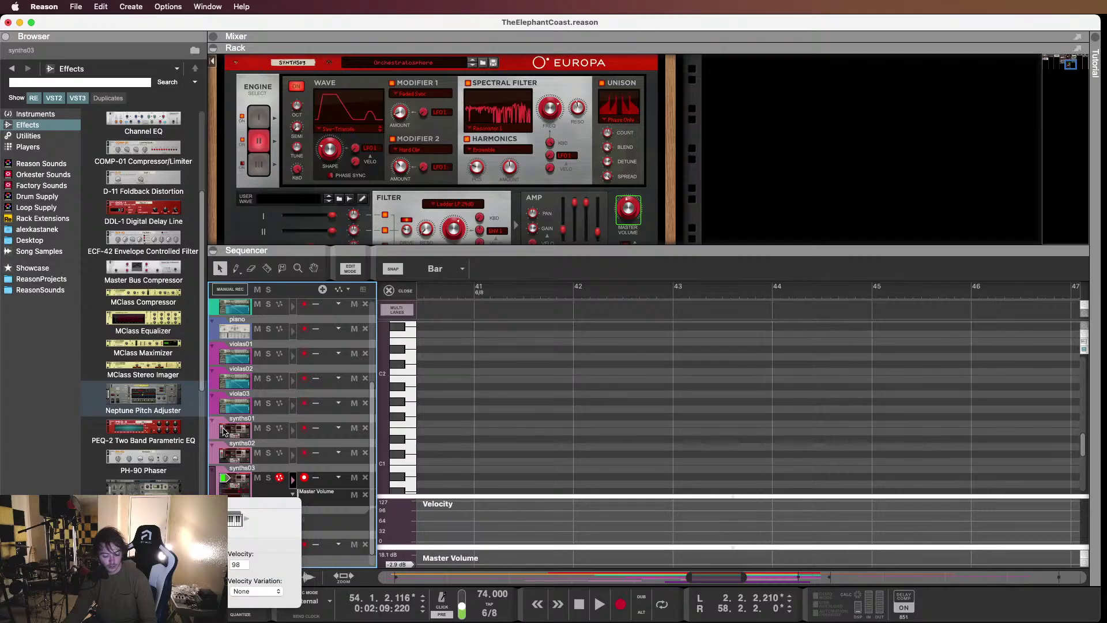
key(g)
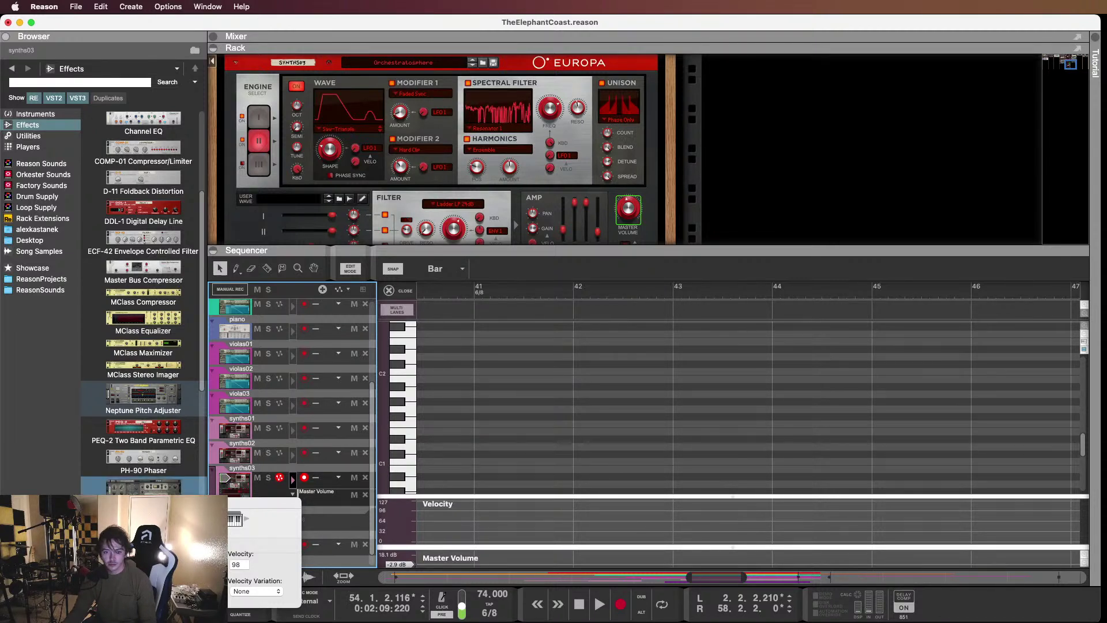
Close the on-screen piano keys, select the Neptune 1 track and set its scale to Natural Minor
click(104, 502)
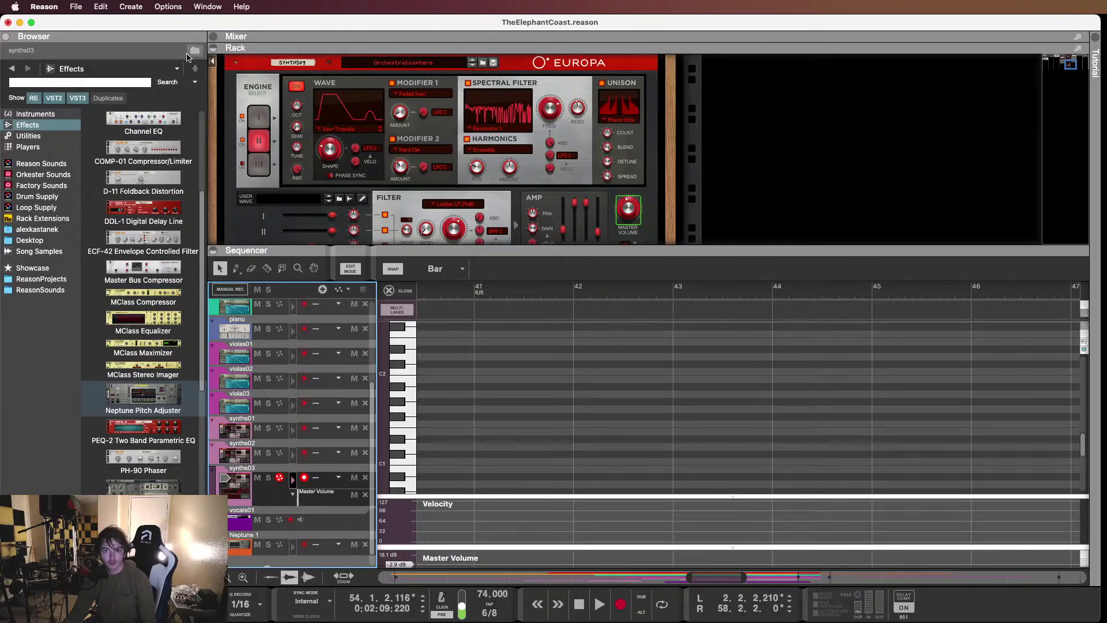
scroll(444, 483, down, 1)
click(334, 544)
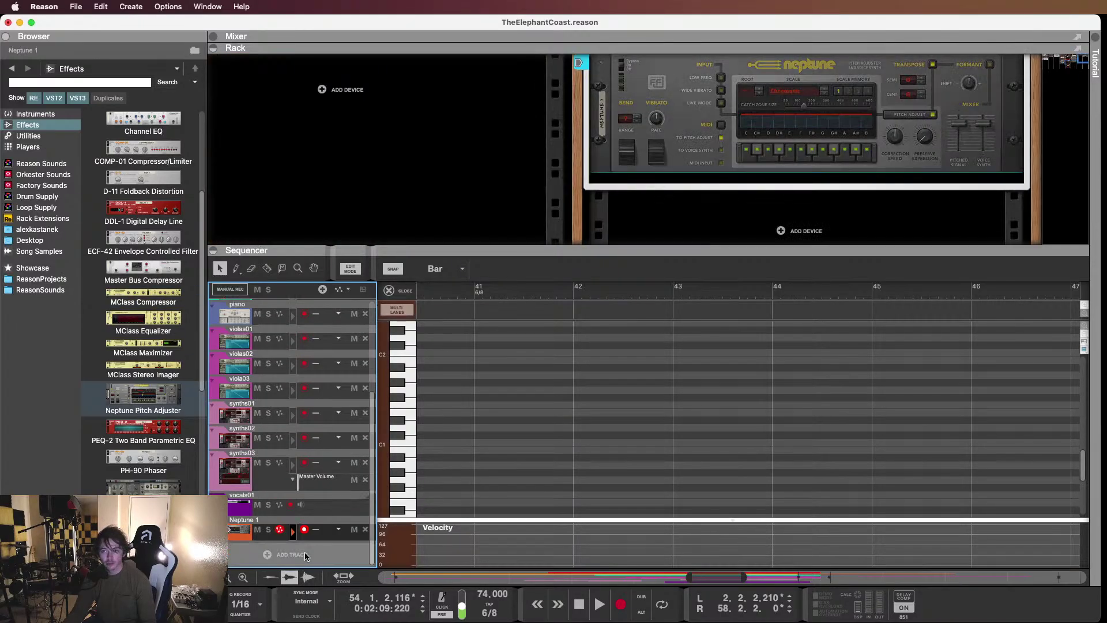
click(809, 108)
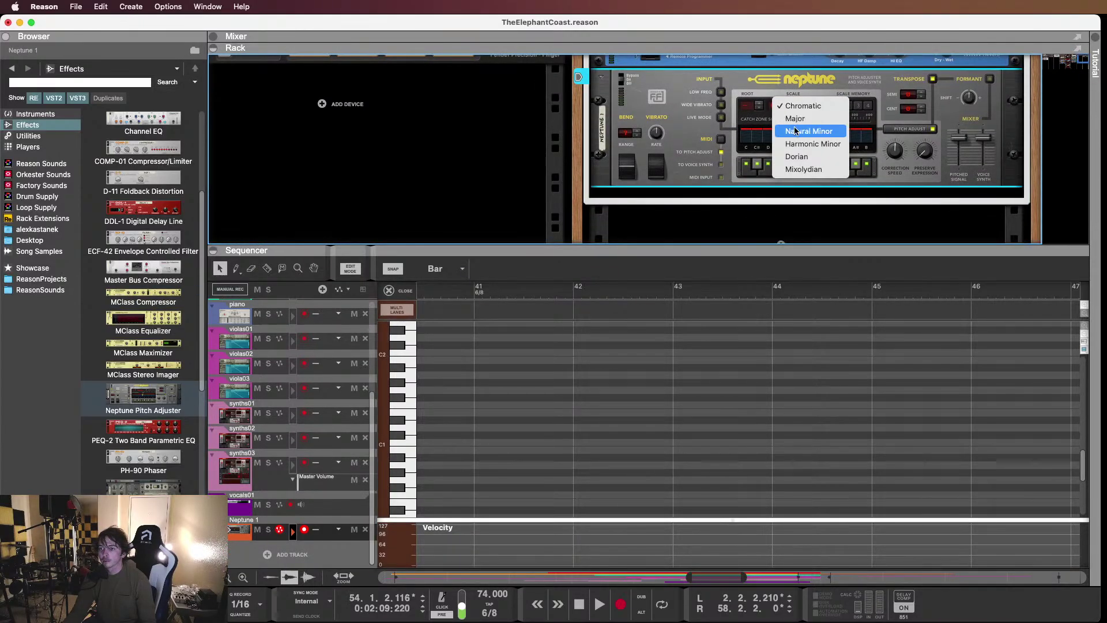
click(813, 130)
Try D, C and B in turn as the root note of Neptune's Natural Minor scale
click(745, 111)
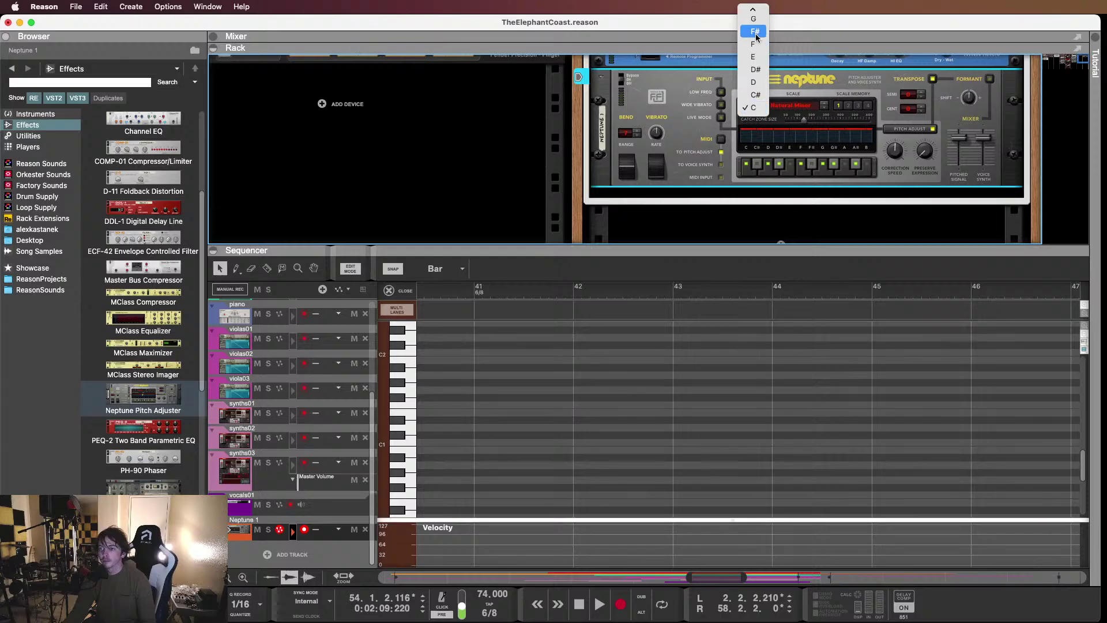
click(753, 82)
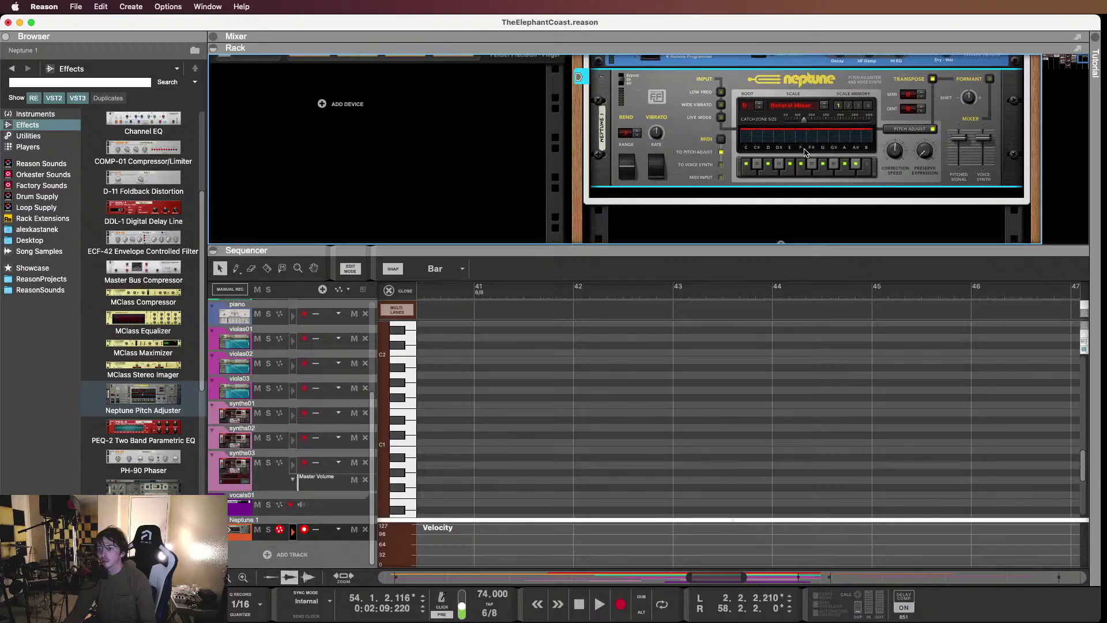
click(753, 108)
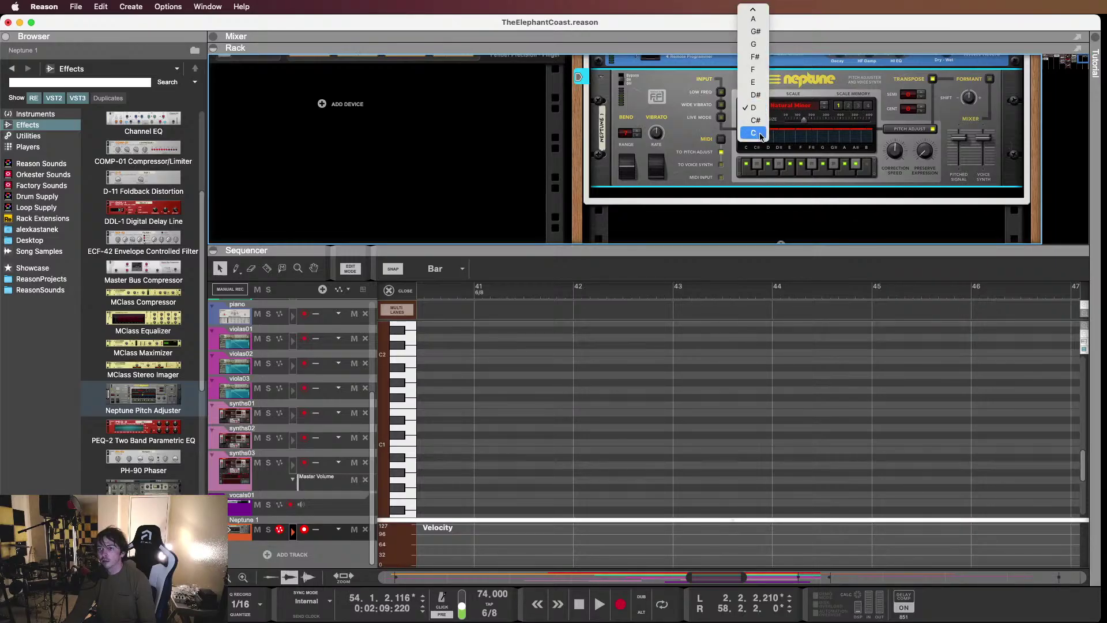
click(753, 82)
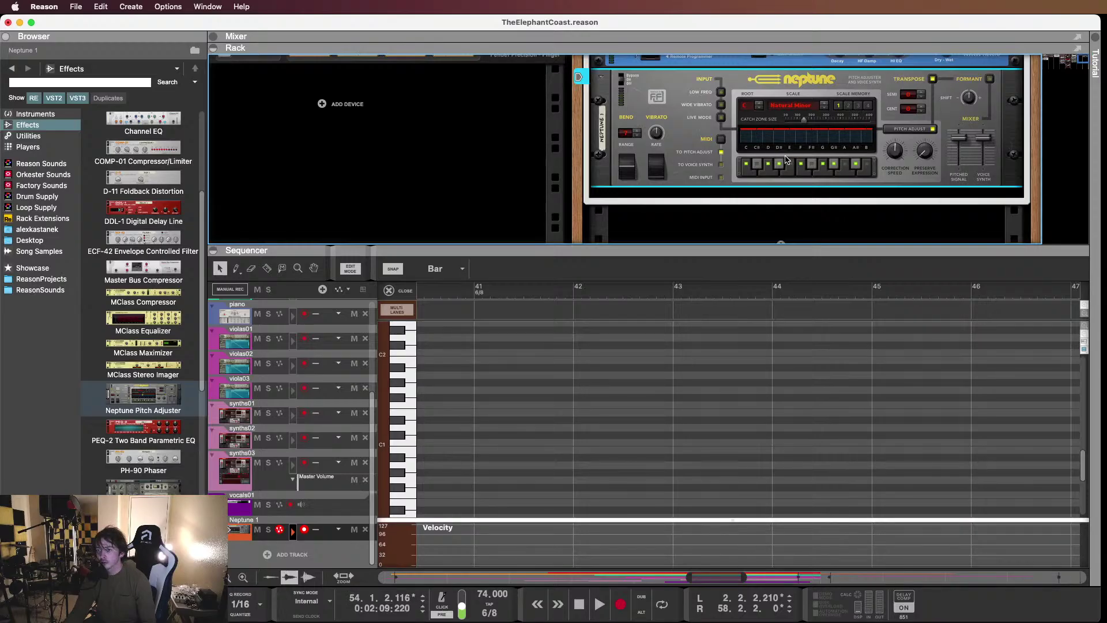
click(754, 109)
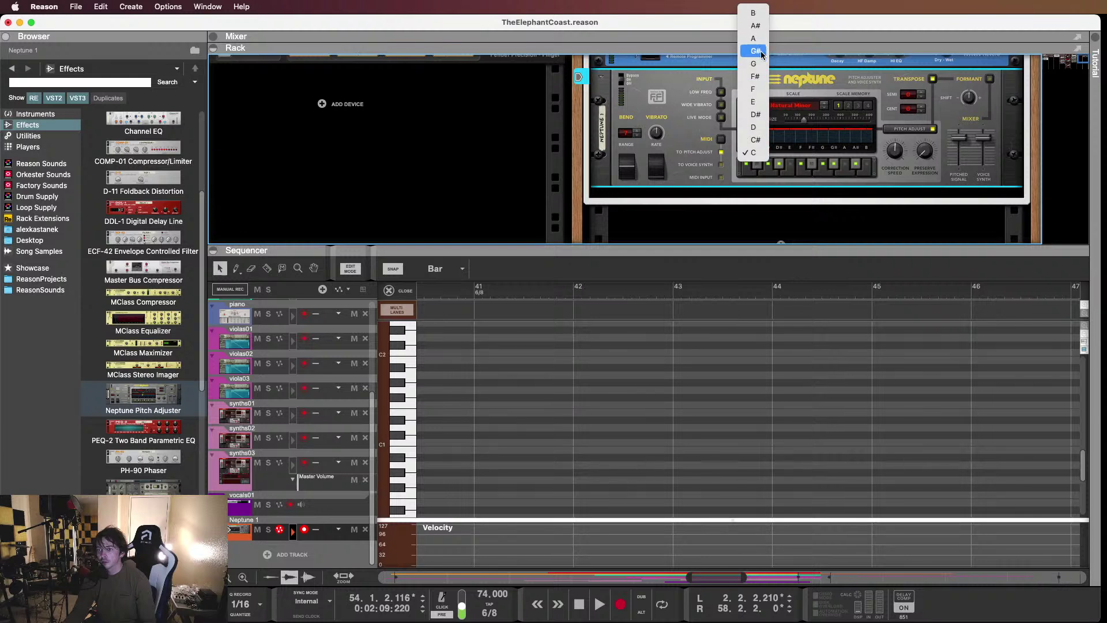
click(754, 19)
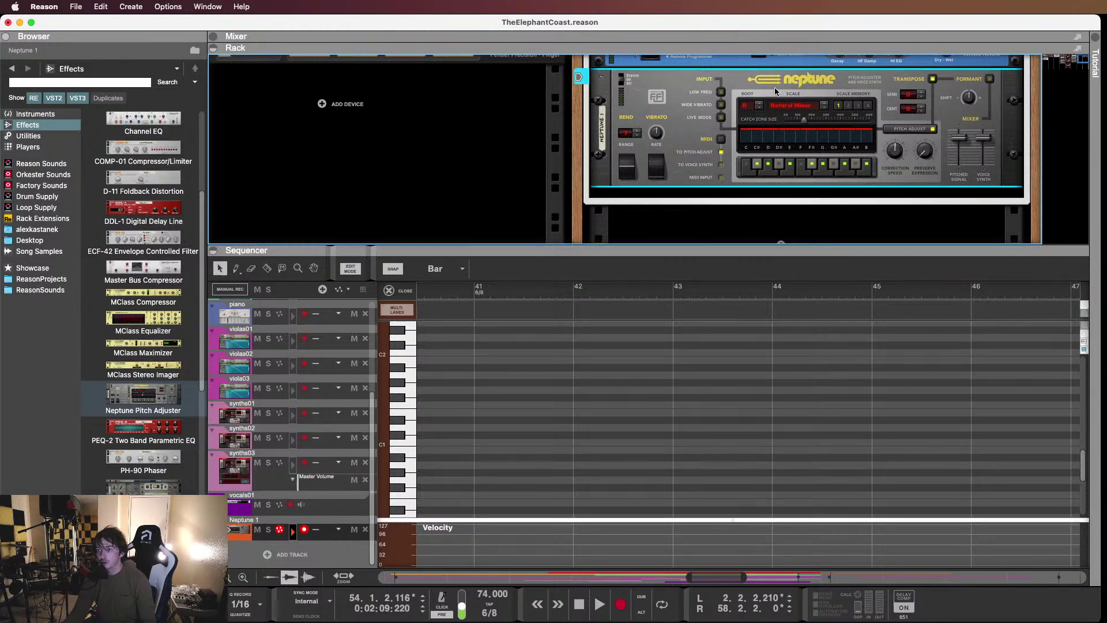
Set Neptune's root note to E and slightly reduce its catch zone size and correction speed
click(746, 109)
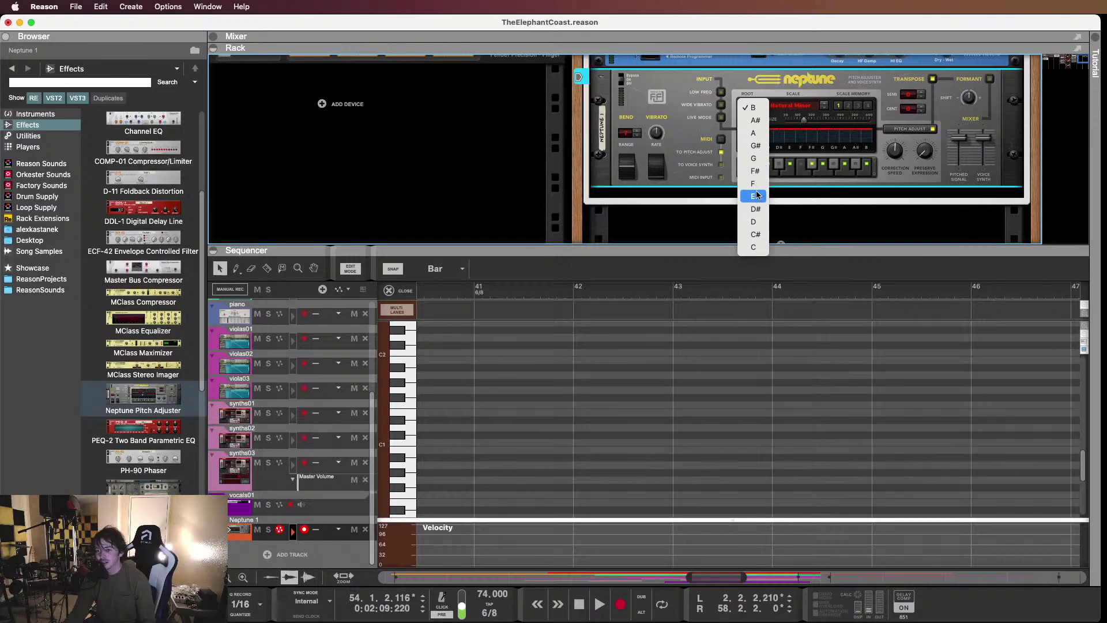
click(753, 196)
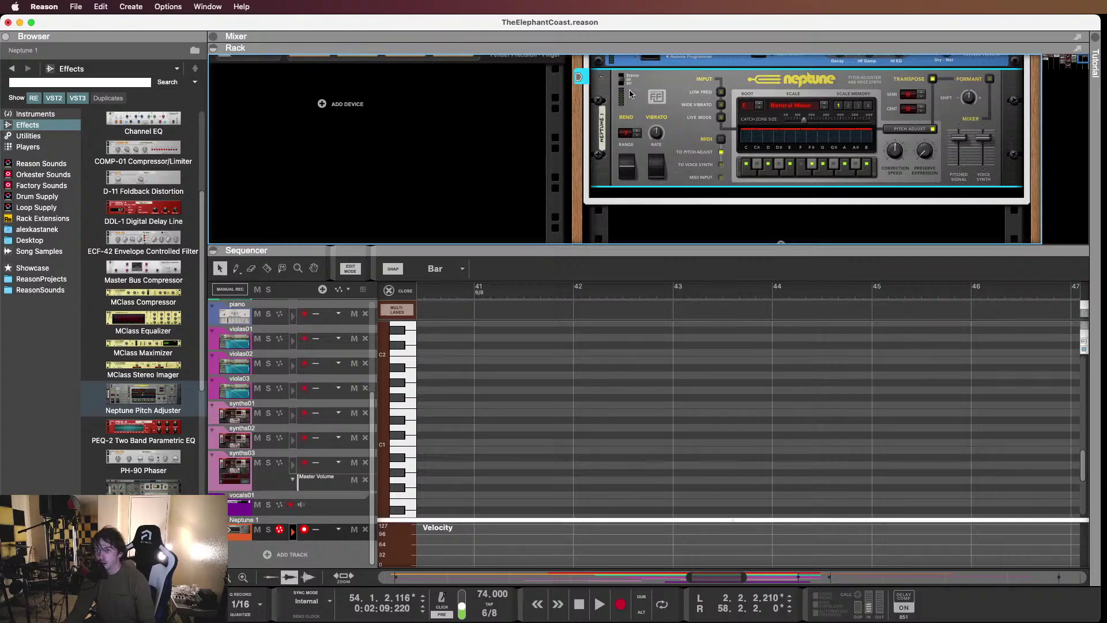
drag(808, 124, 796, 126)
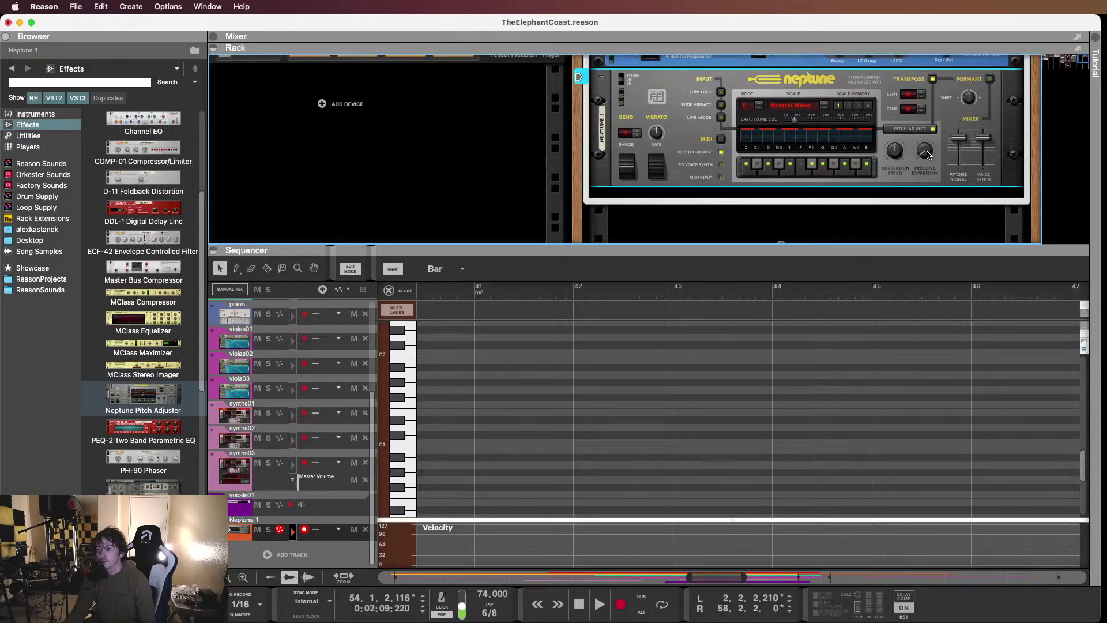
drag(895, 158, 898, 160)
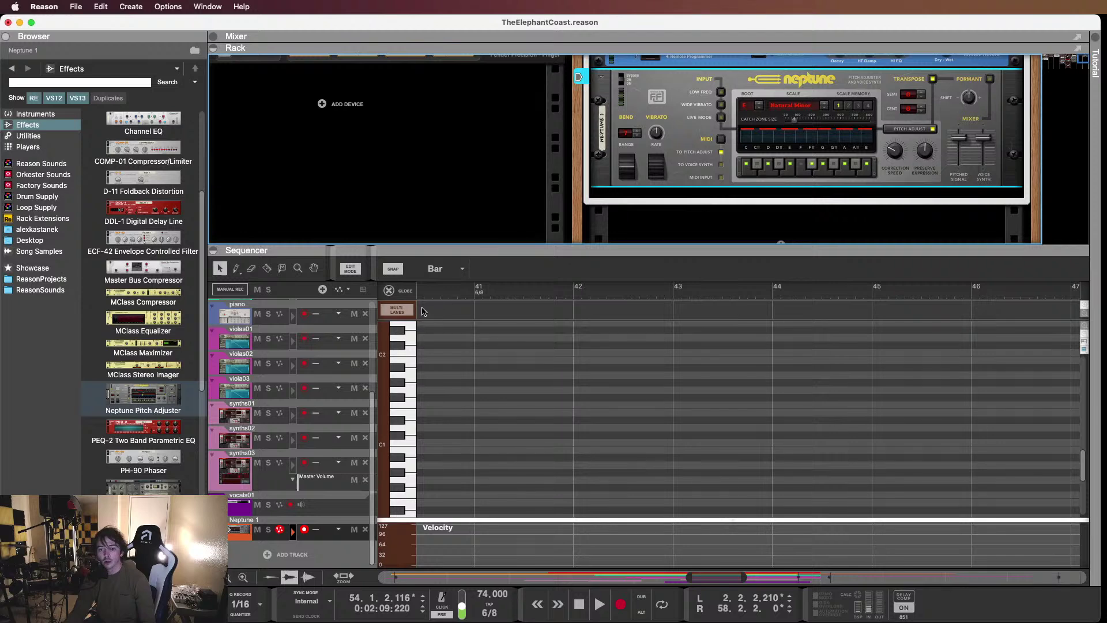
Close the note editor and change the Neptune 1 track color to Deep Purple, matching the vocals01 track
click(389, 290)
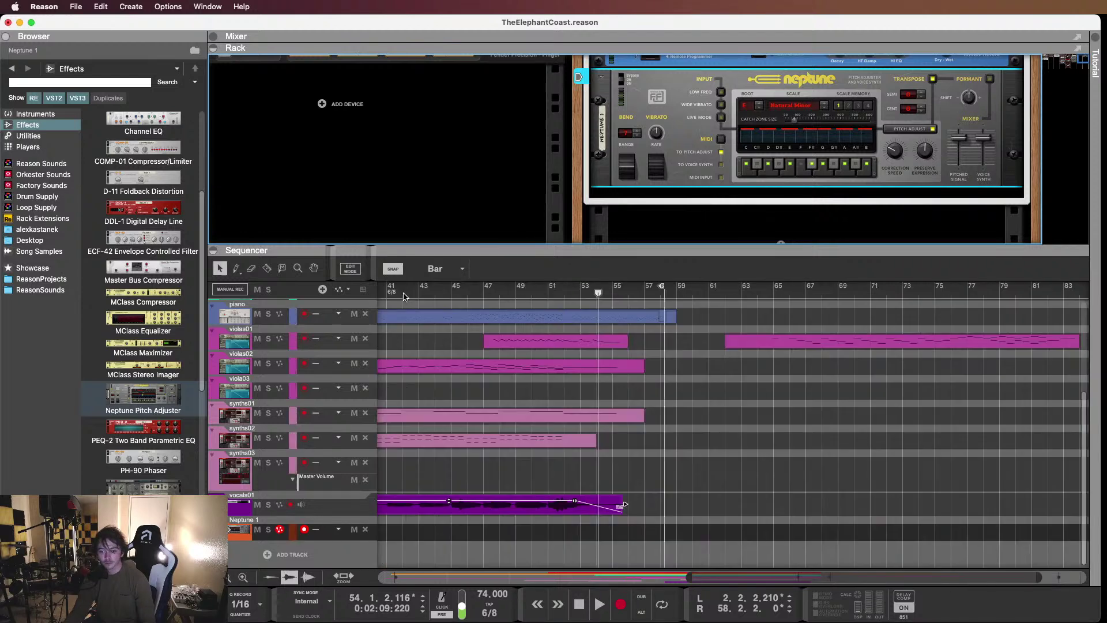
scroll(605, 463, left, 5)
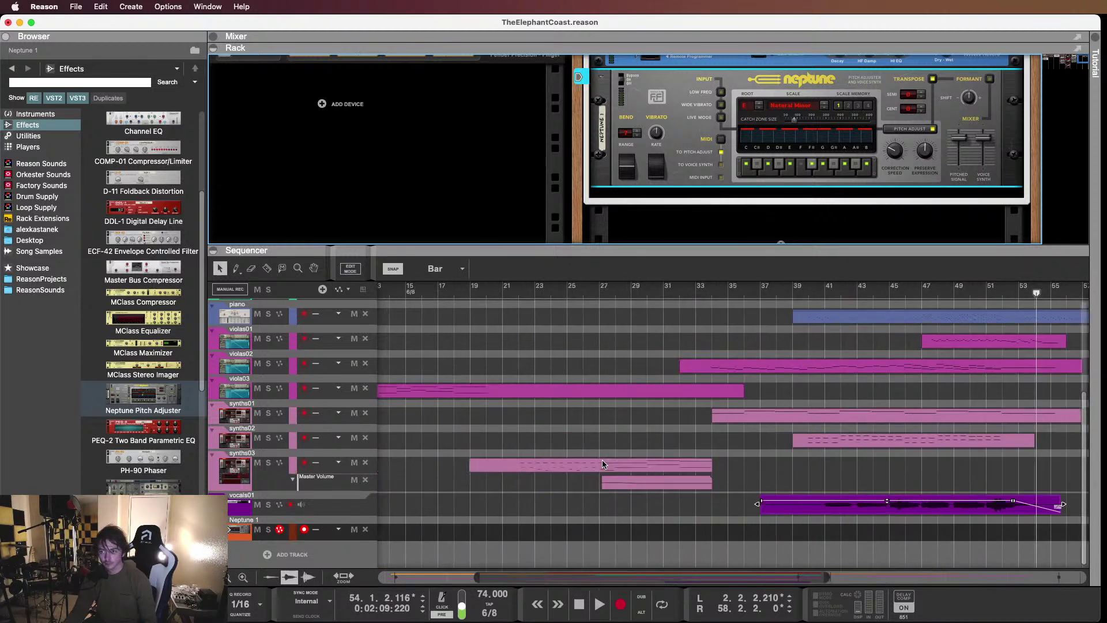
click(314, 539)
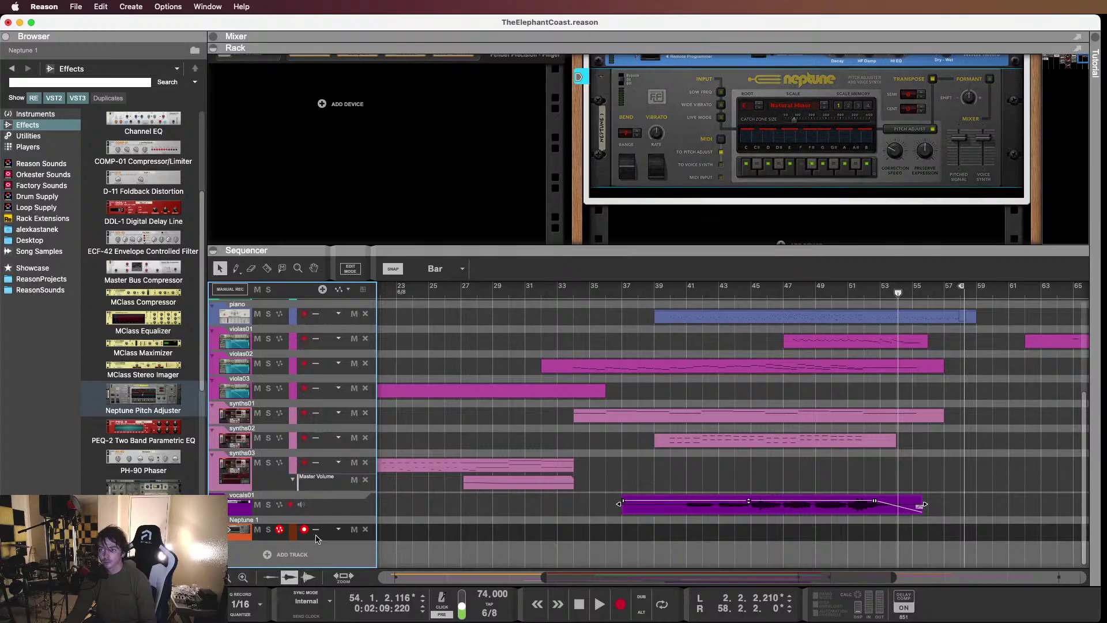
right_click(315, 538)
mouse_move(364, 573)
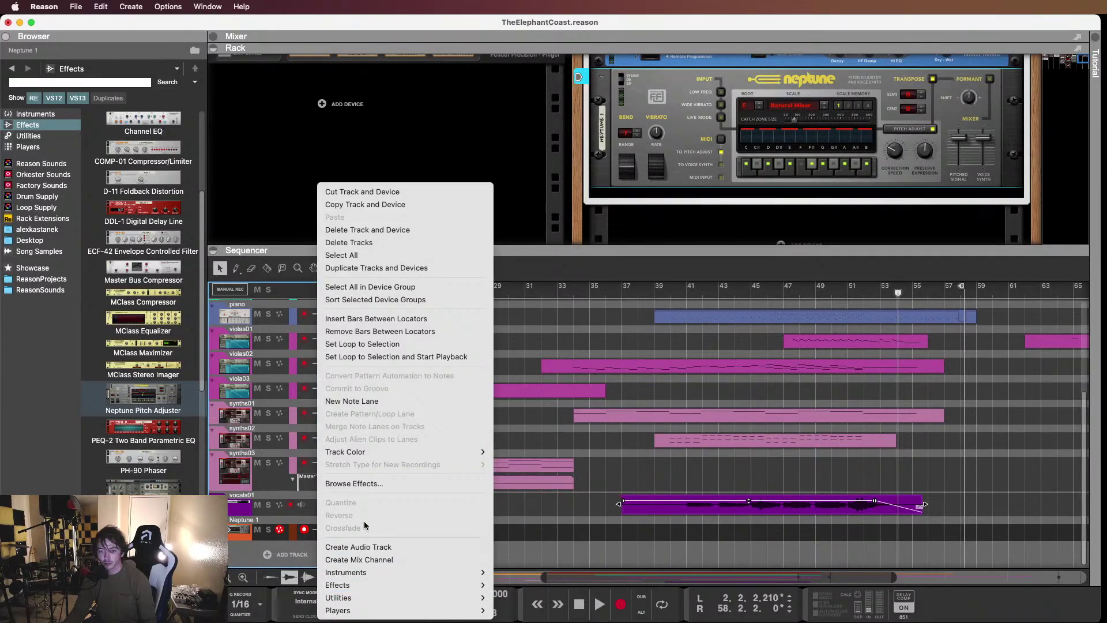
mouse_move(367, 454)
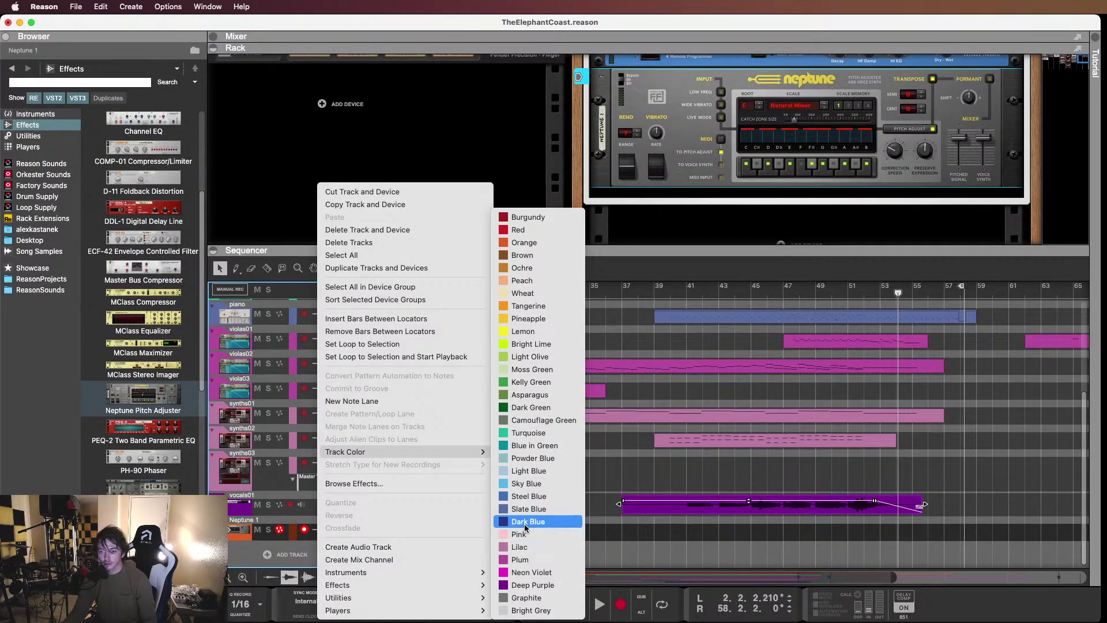
click(524, 522)
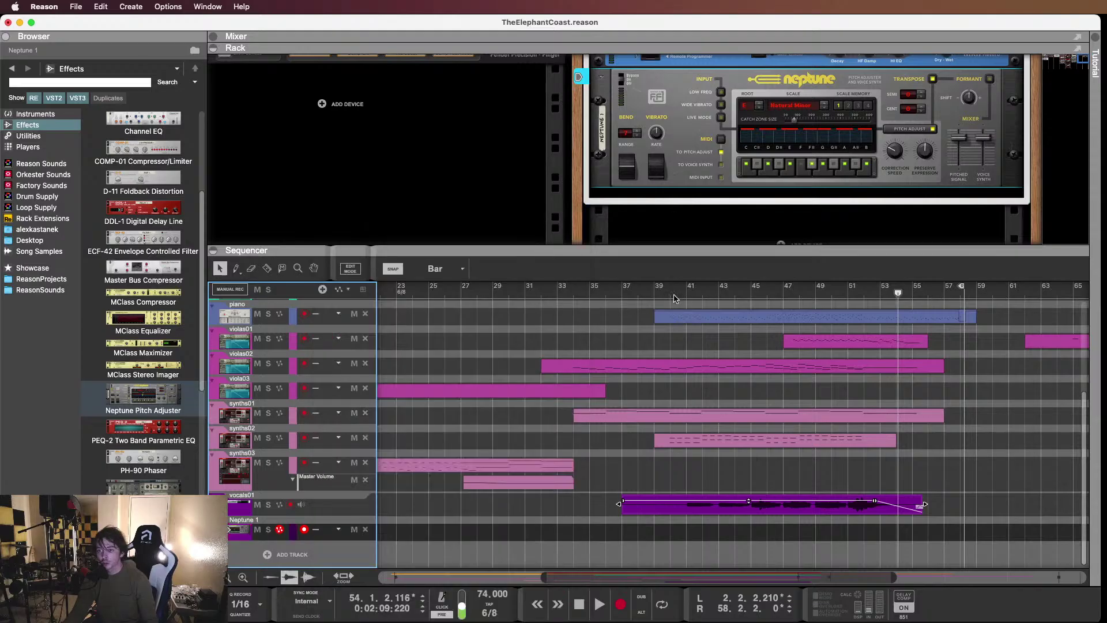
Play the full mix from about bar 40 to hear the vocals through Neptune
click(685, 293)
click(666, 293)
key(space)
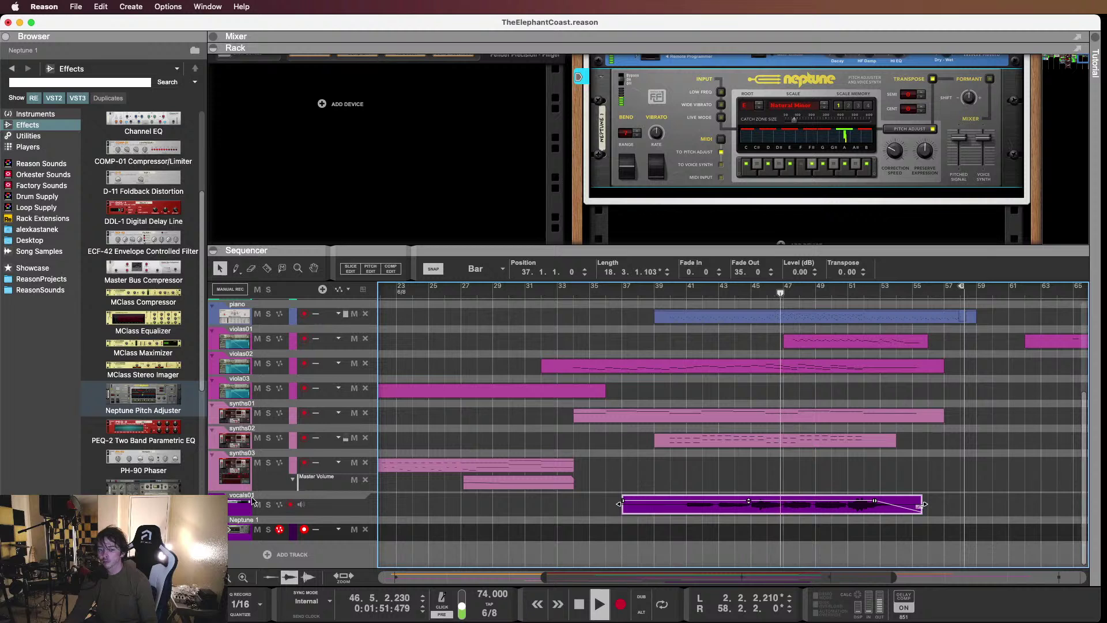
Solo the vocals01 and Neptune 1 tracks and listen to the pitch-adjusted vocal from bar 44 and again from bar 41
click(269, 505)
click(268, 529)
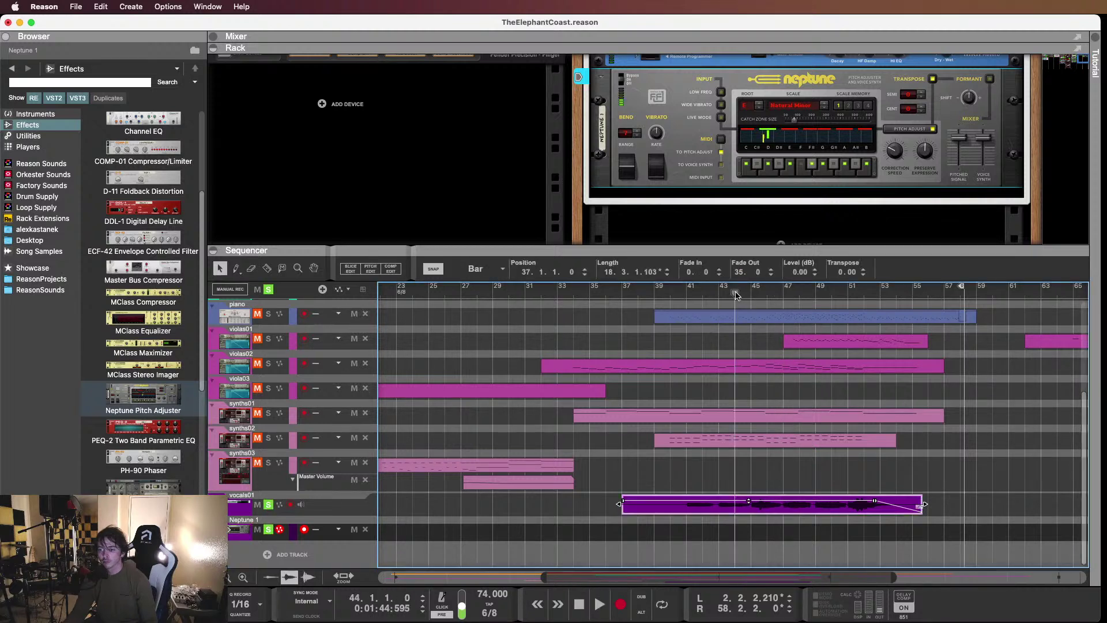
click(738, 294)
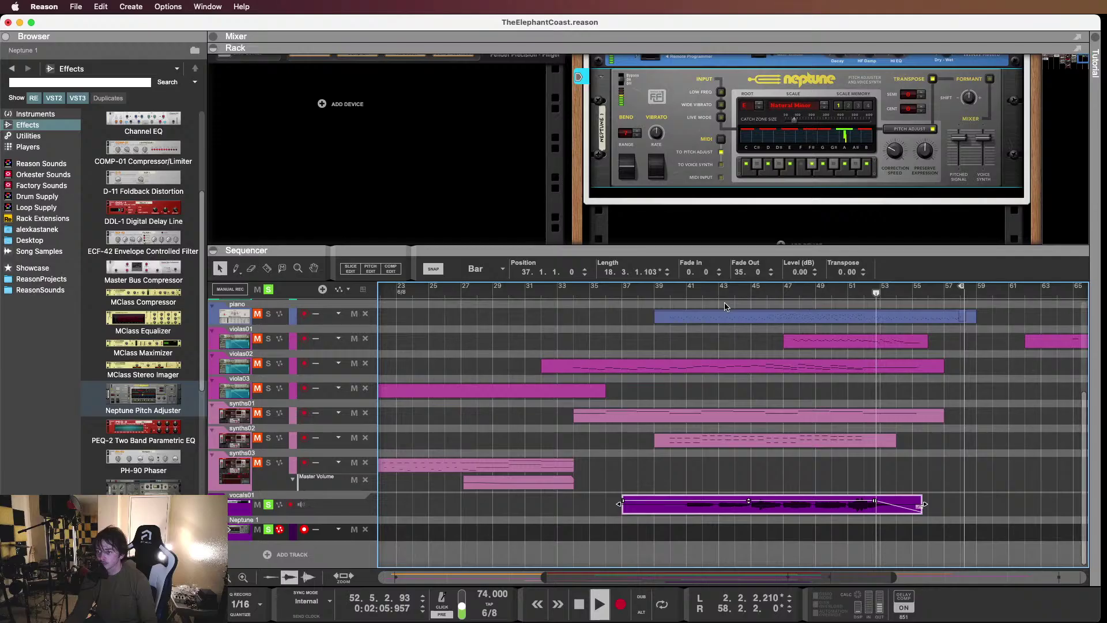
key(space)
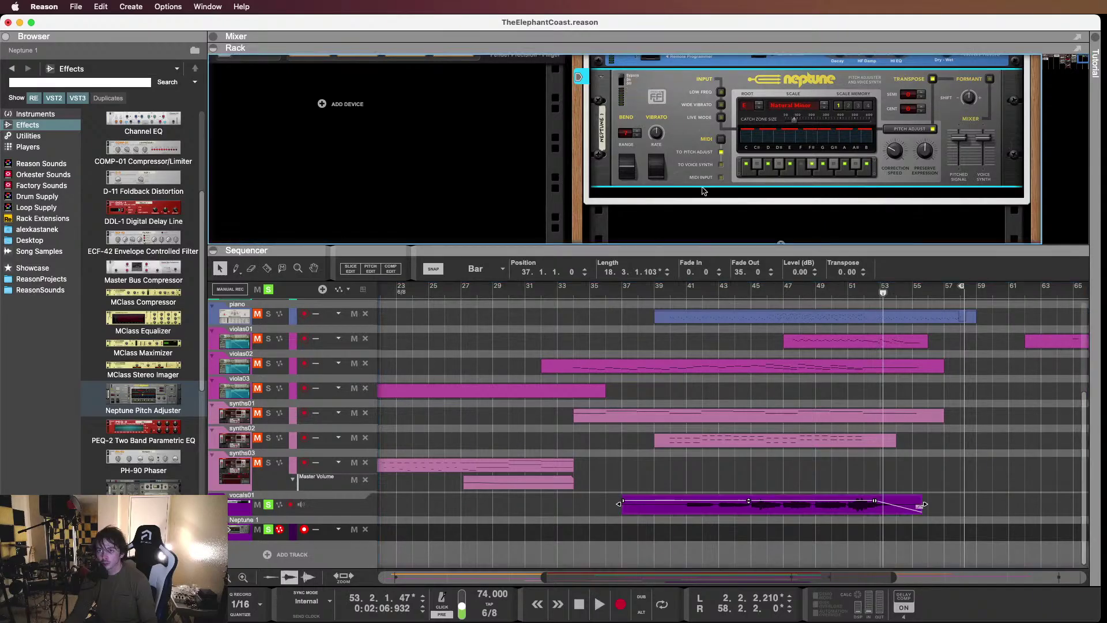
click(691, 294)
key(space)
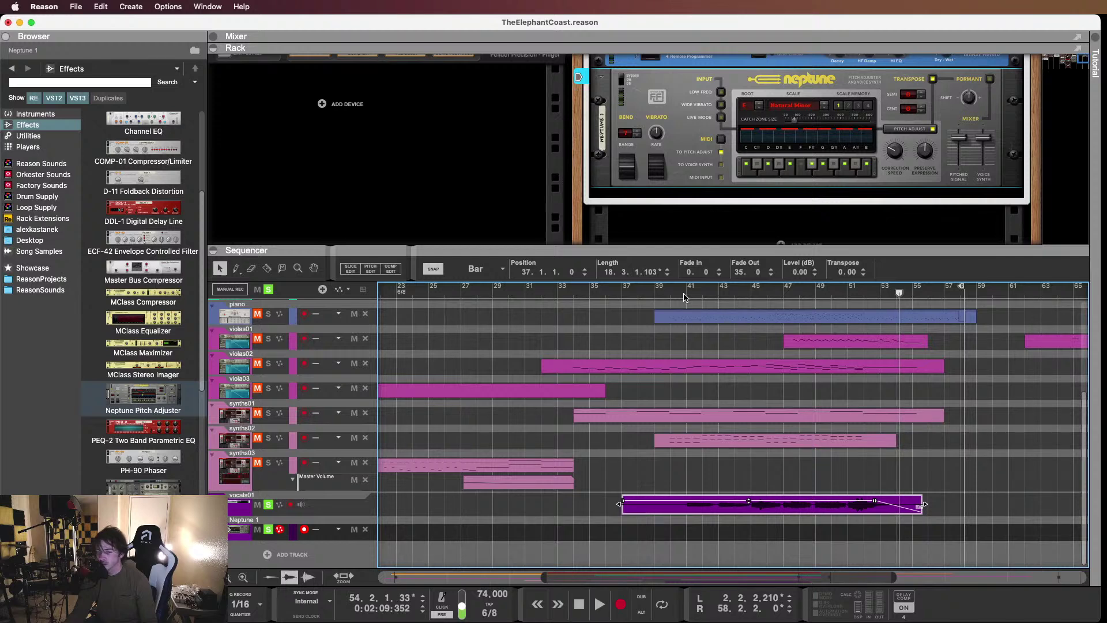
Turn off solo on Neptune 1 and vocals01, play the whole mix from bar 40 and deselect the vocal clip
click(268, 528)
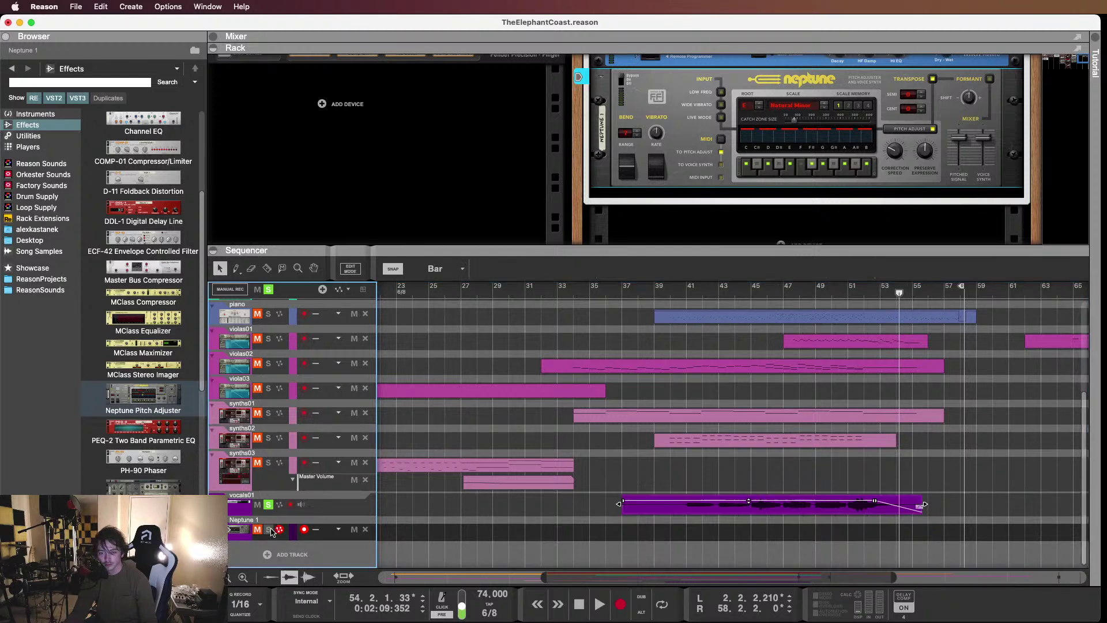
click(268, 505)
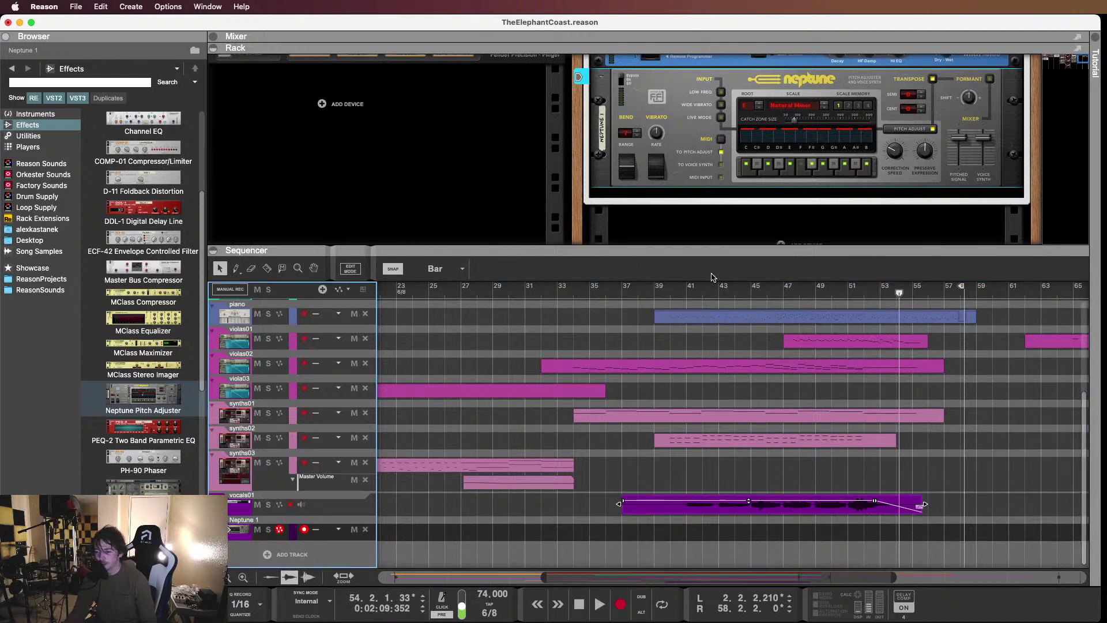
click(676, 290)
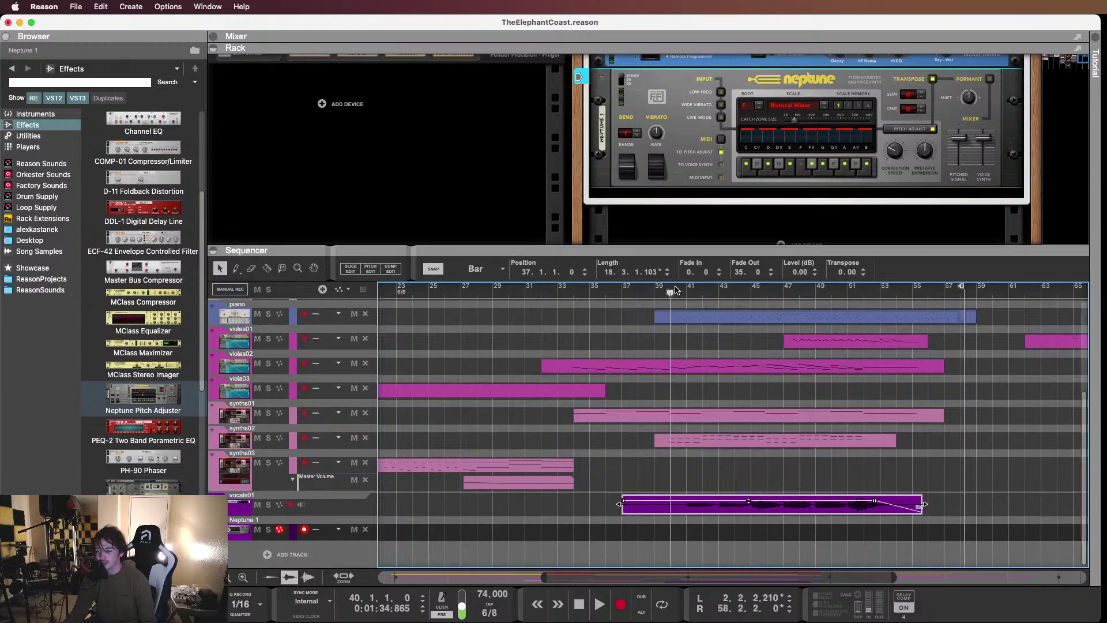
key(space)
click(650, 480)
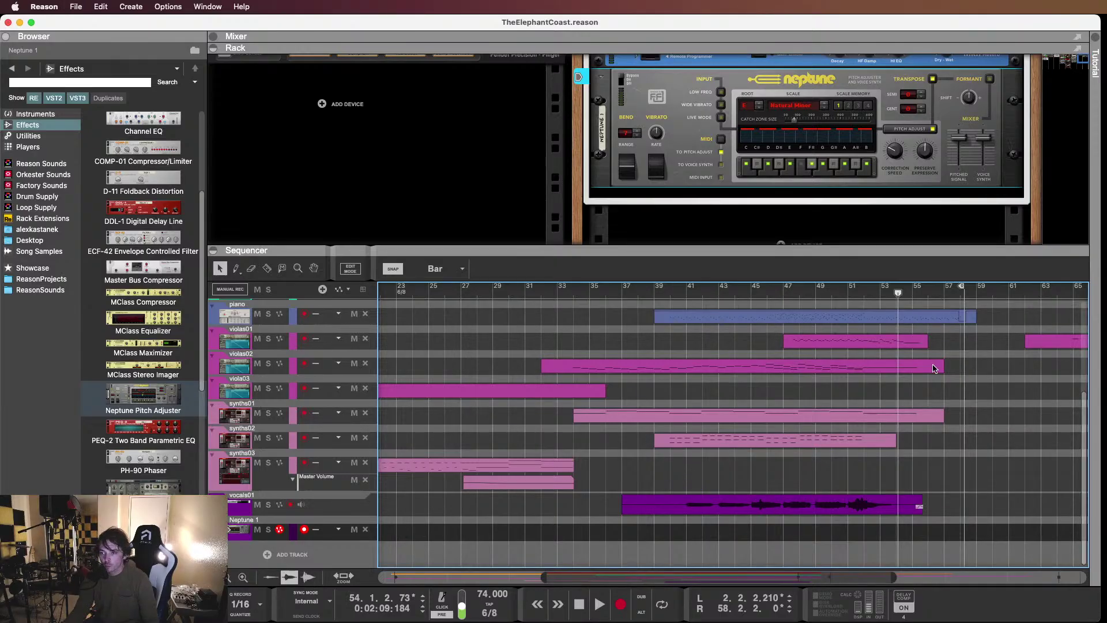
Return the playhead to bar 40 and look over the whole song arrangement
drag(736, 292, 672, 309)
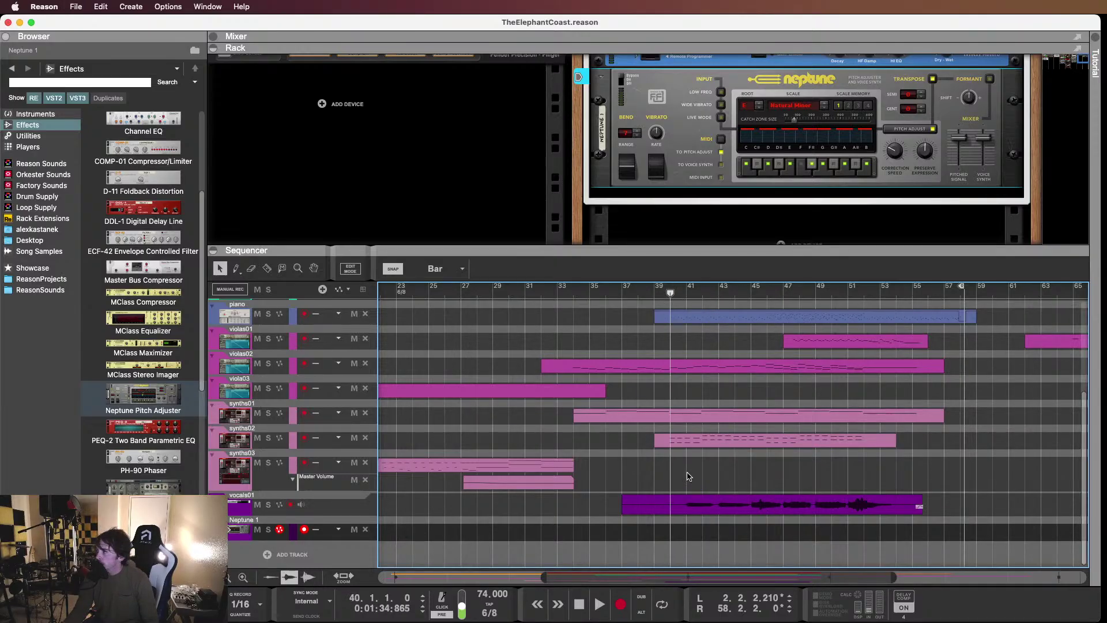
scroll(689, 469, down, 3)
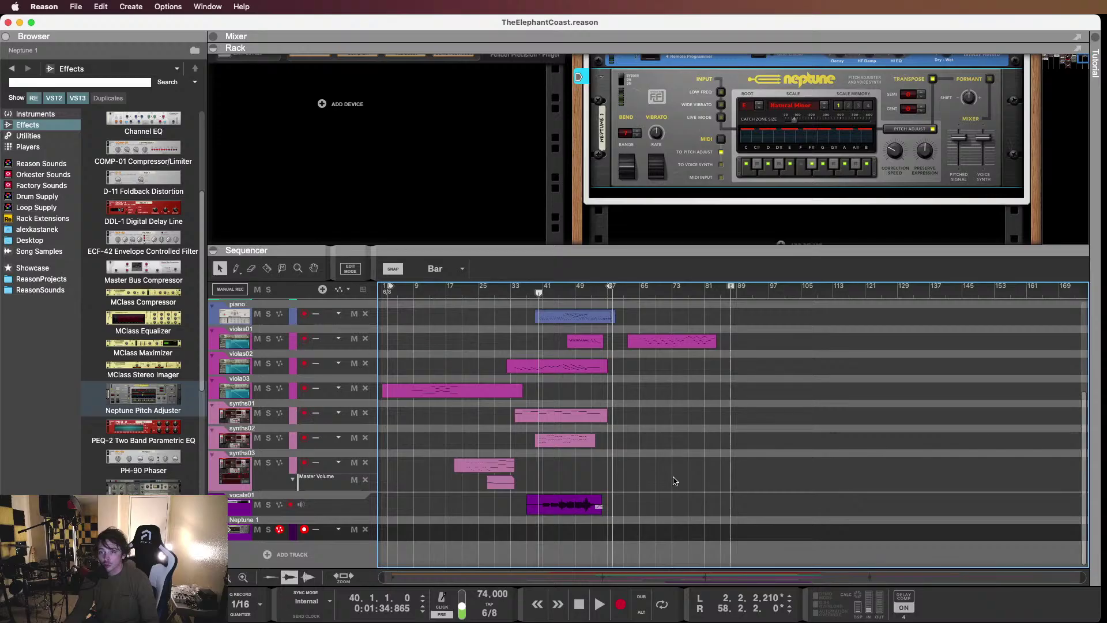
scroll(675, 480, up, 2)
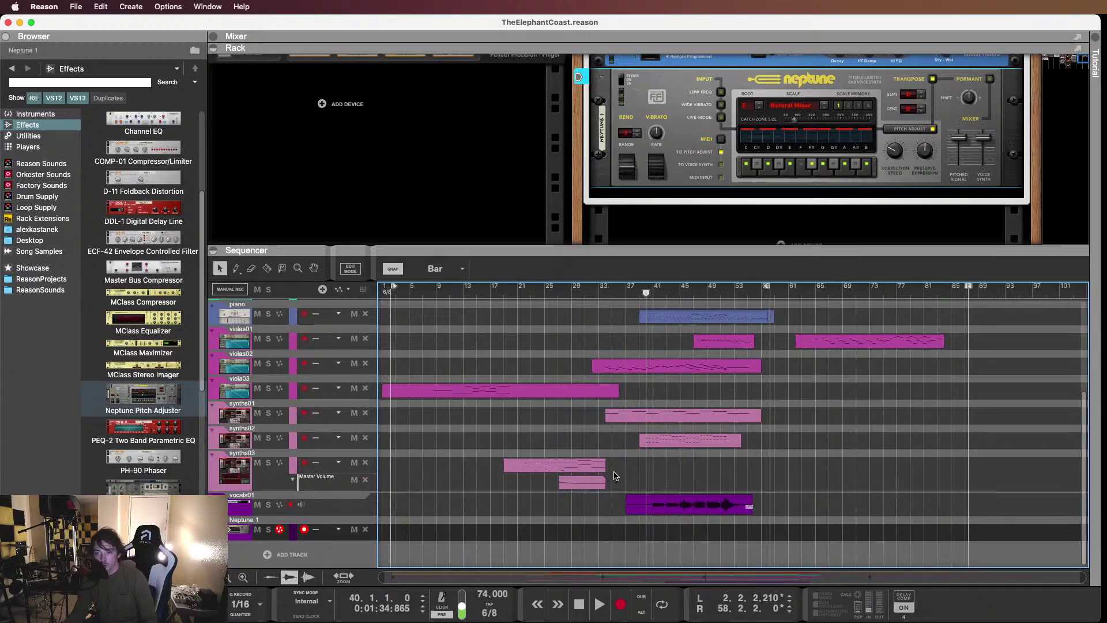